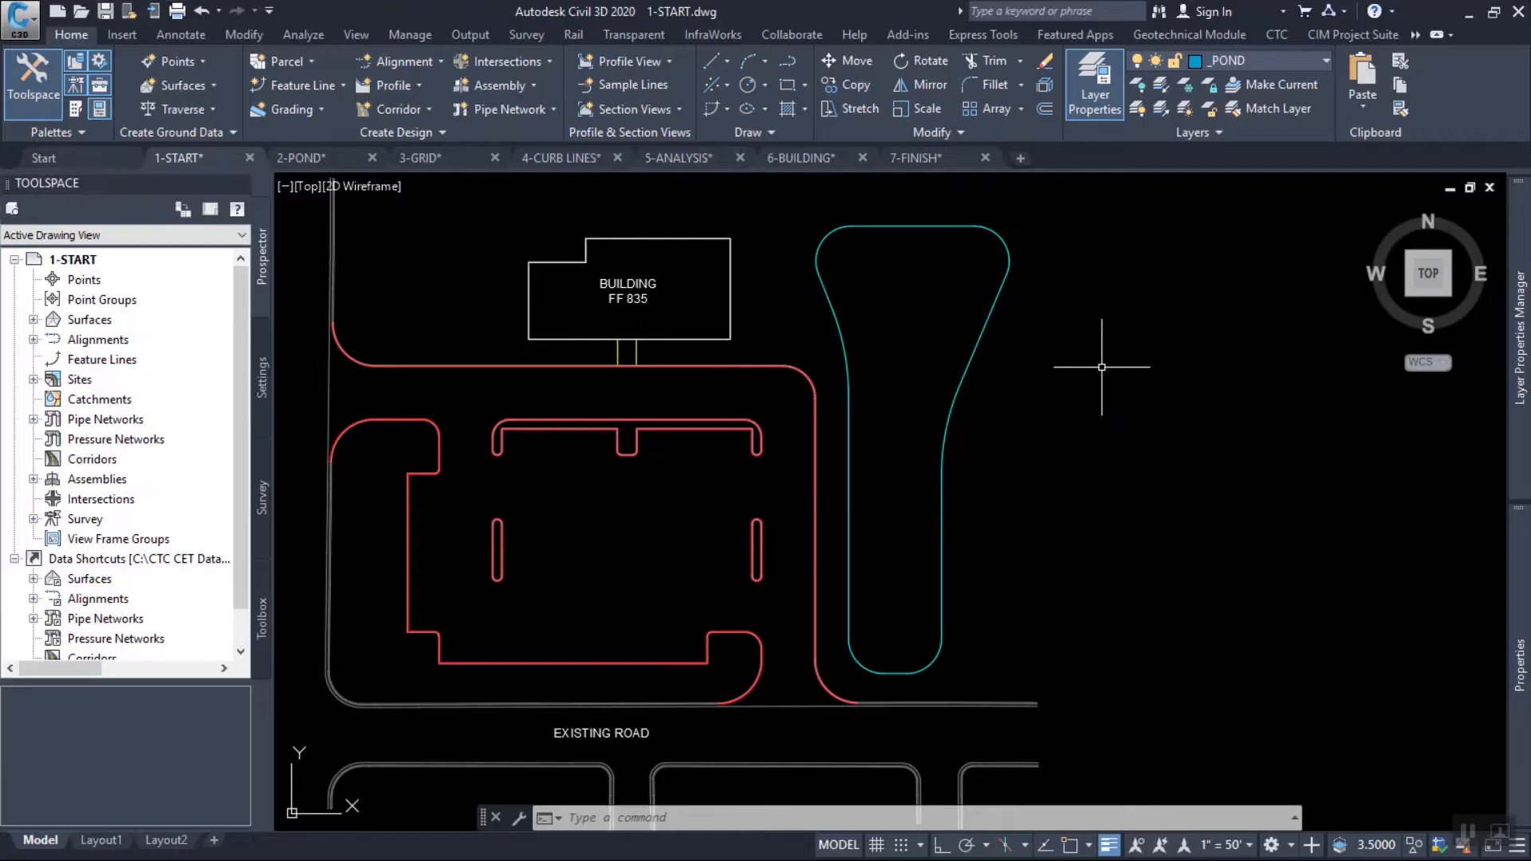
Start creating feature lines from objects and pick the closed pond outline polyline for conversion.
middle_click_drag(1146, 371, 1120, 400)
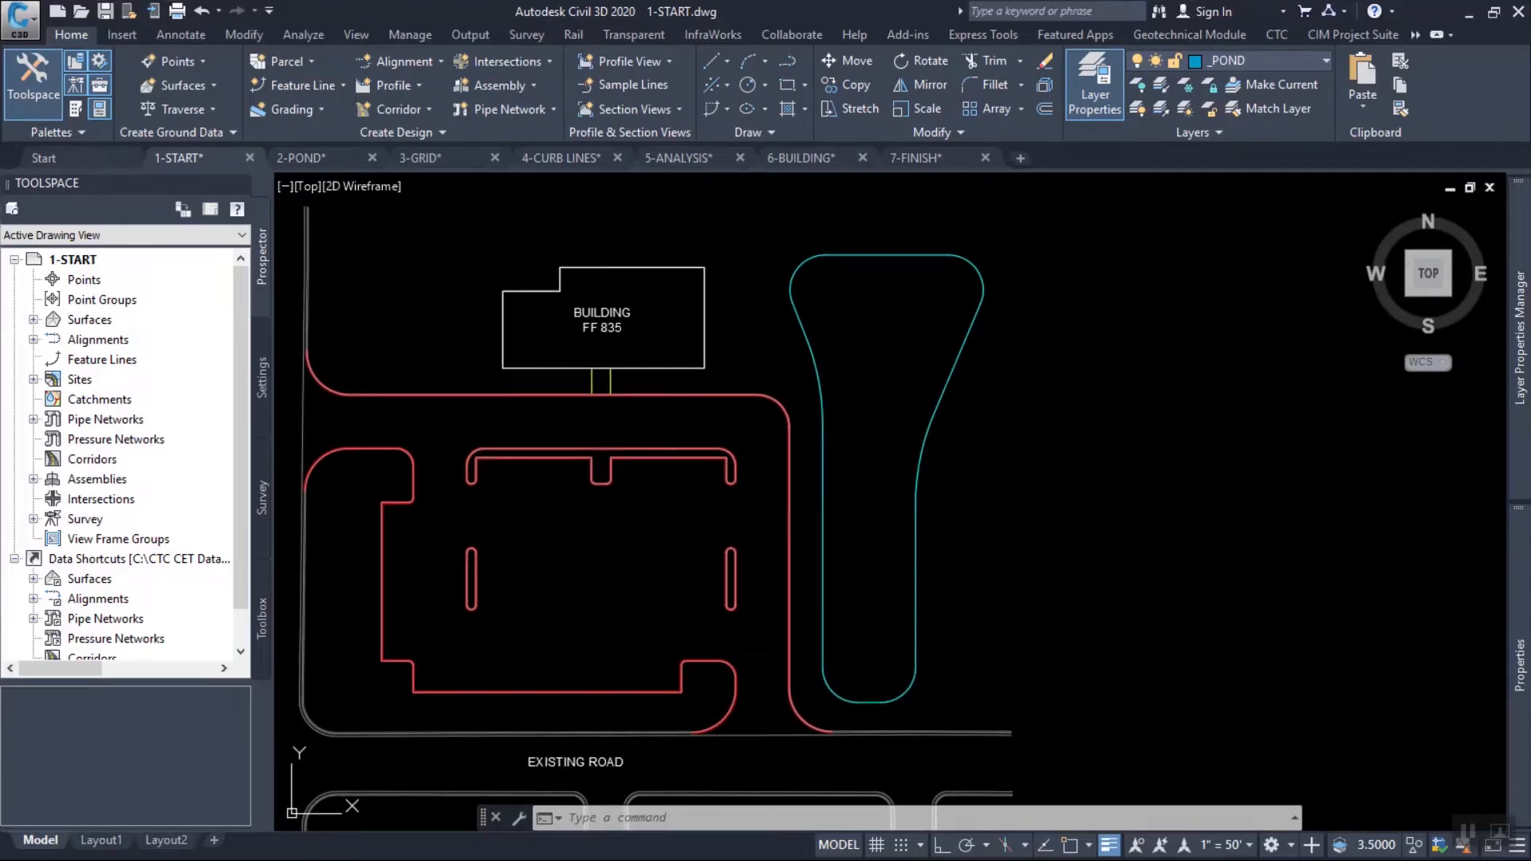
key("Escape")
key("Escape")
mouse_move(914, 307)
middle_mouse_down()
mouse_move(950, 319)
mouse_move(942, 290)
middle_mouse_up()
scroll(869, 295, "up", 2)
middle_click_drag(882, 232, 851, 310)
left_click(303, 85)
left_click(490, 156)
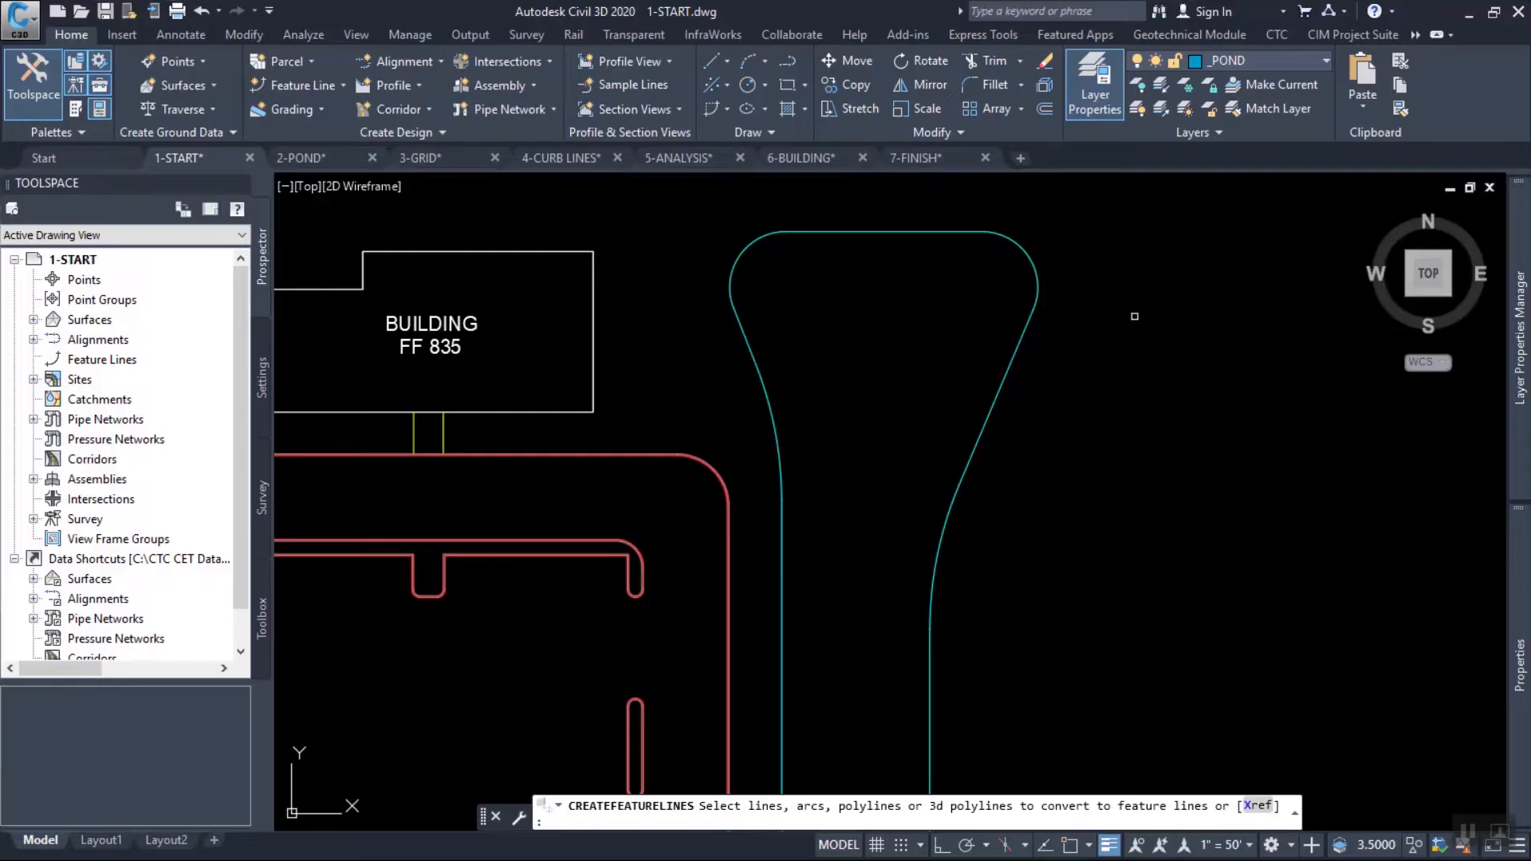
left_click(1094, 417)
left_click(940, 296)
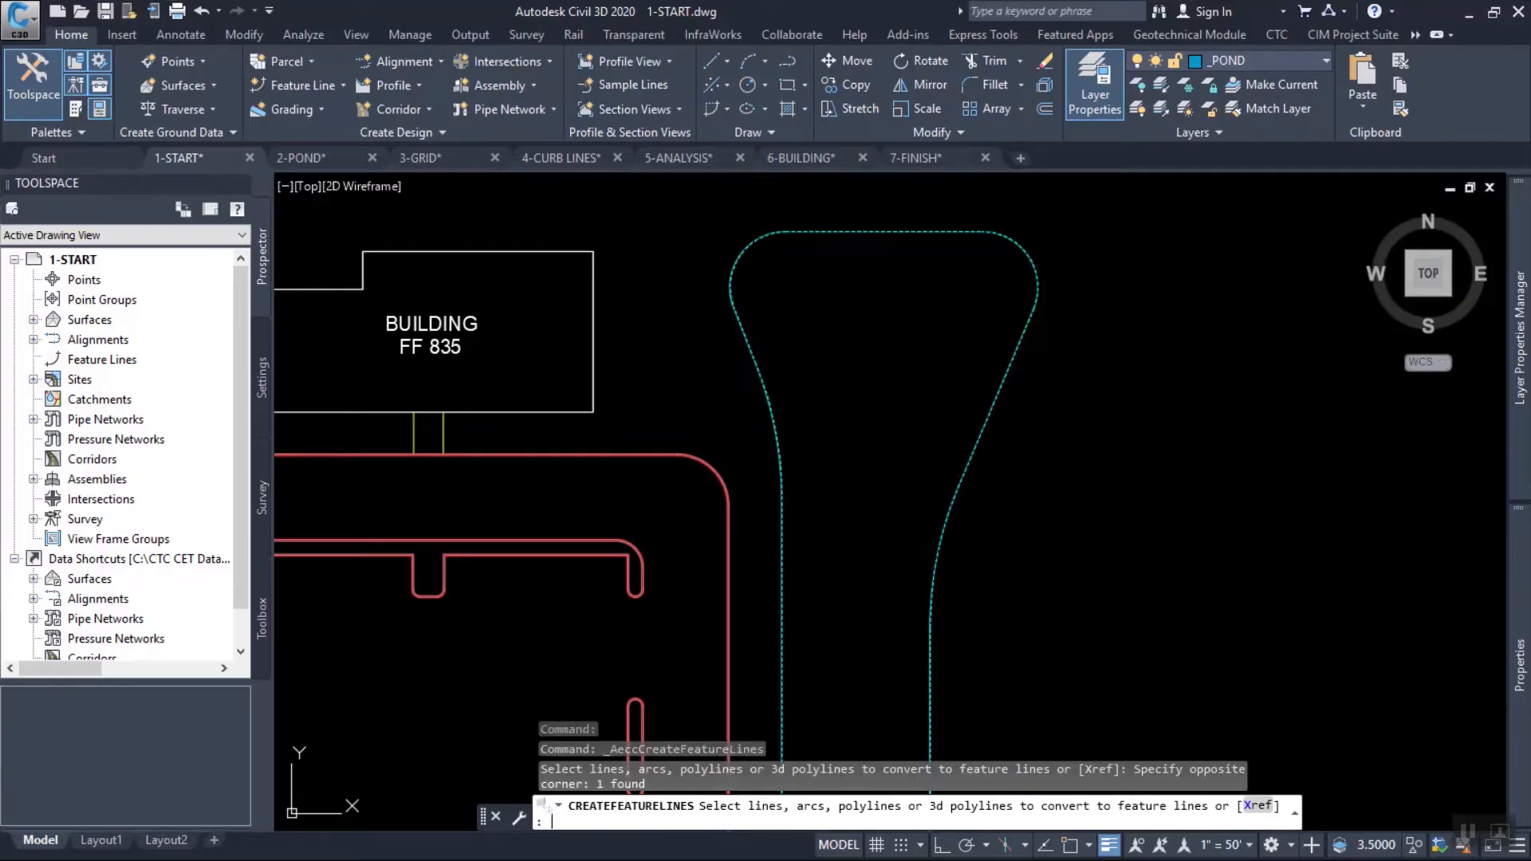
key("Return")
Place the new pond feature line in the Main site with the PRIMARY style, keeping the selected entity's layer.
left_click_drag(989, 201, 850, 127)
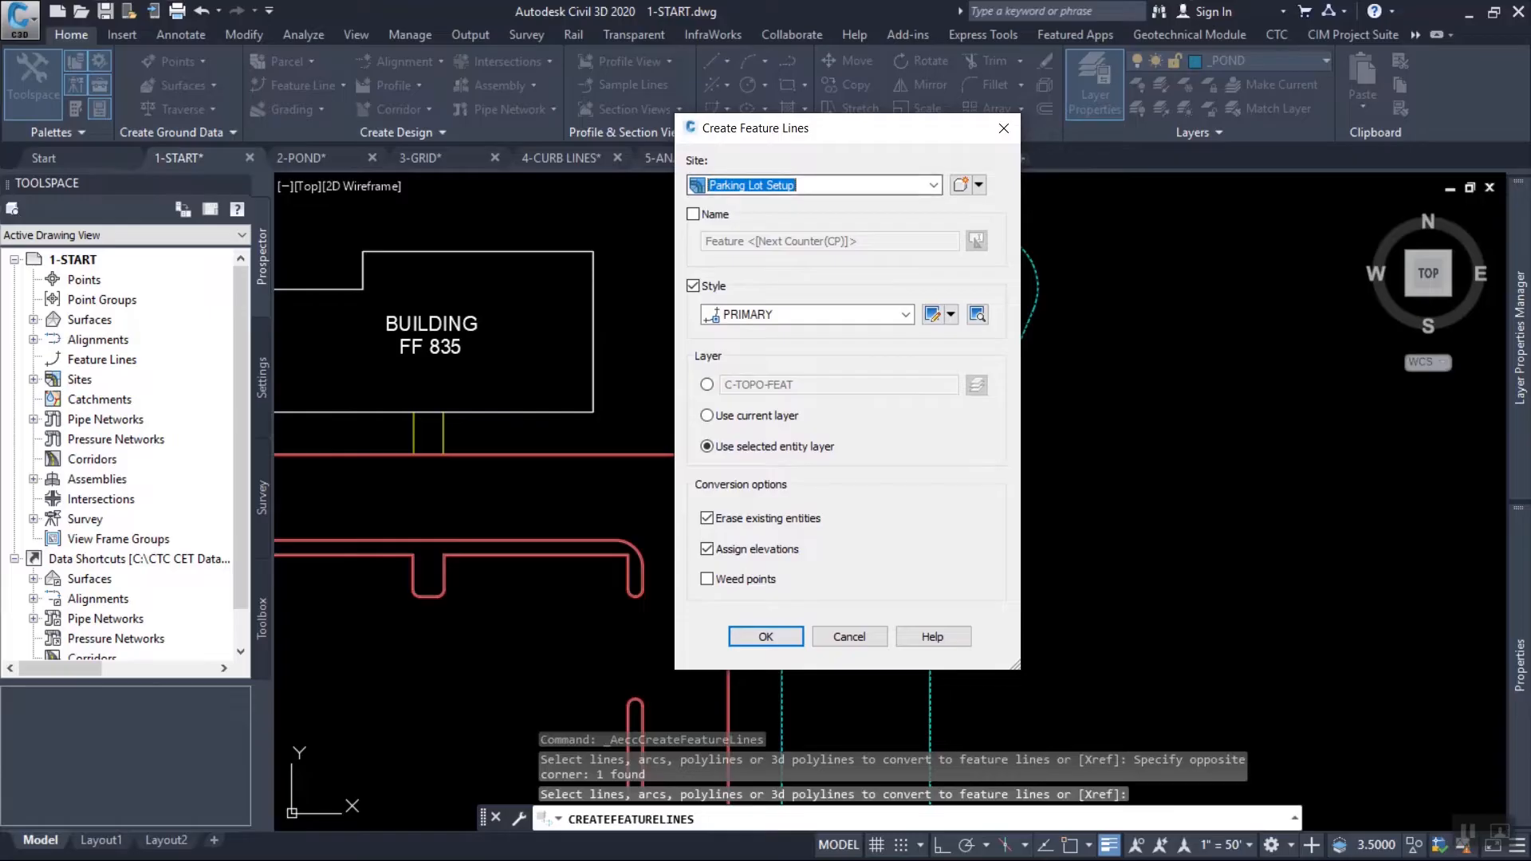
left_click(933, 185)
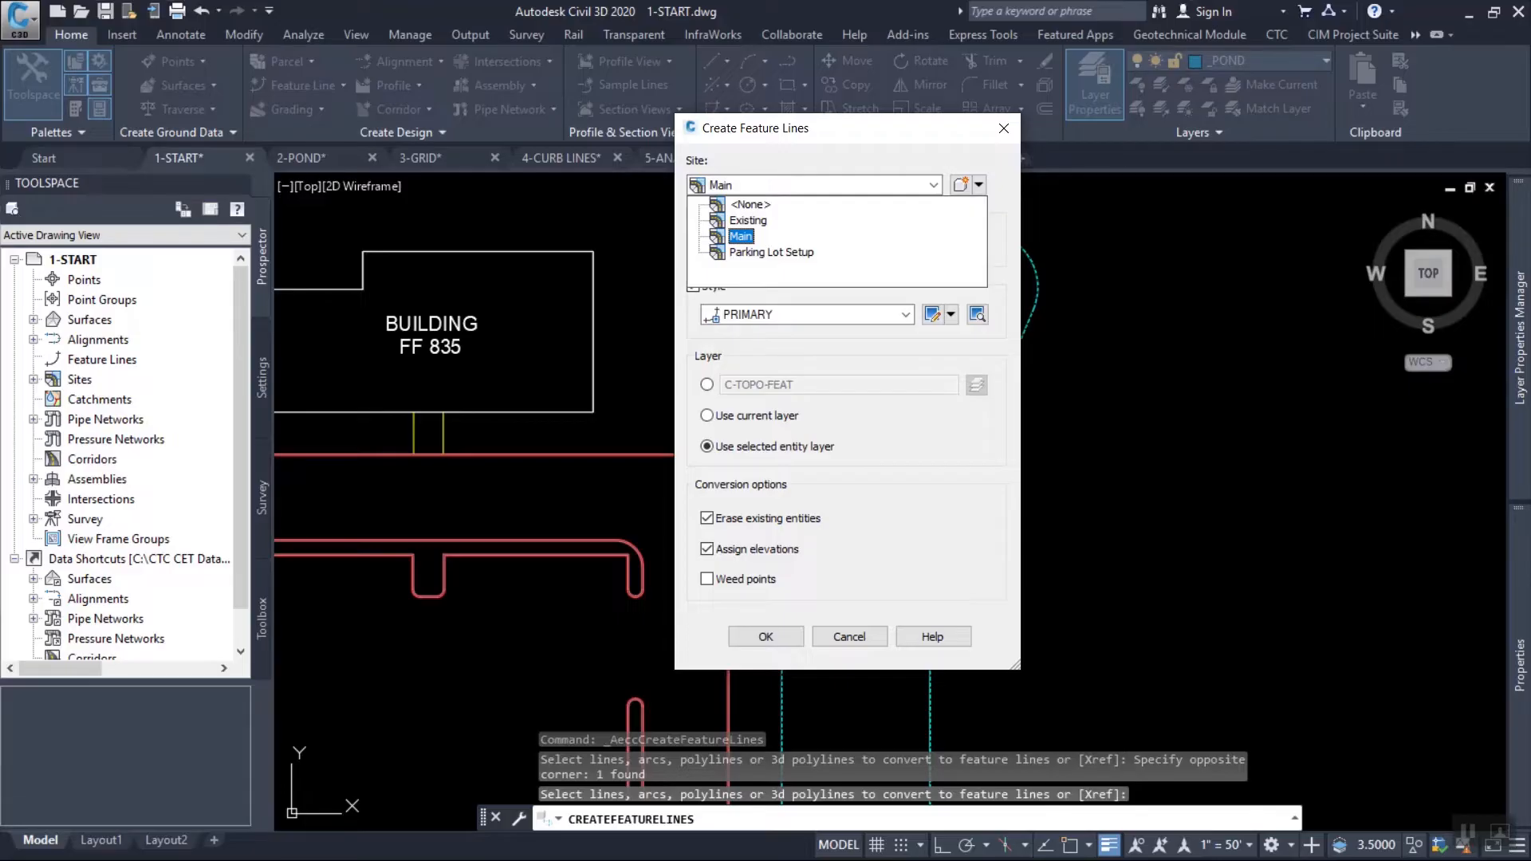
left_click(741, 237)
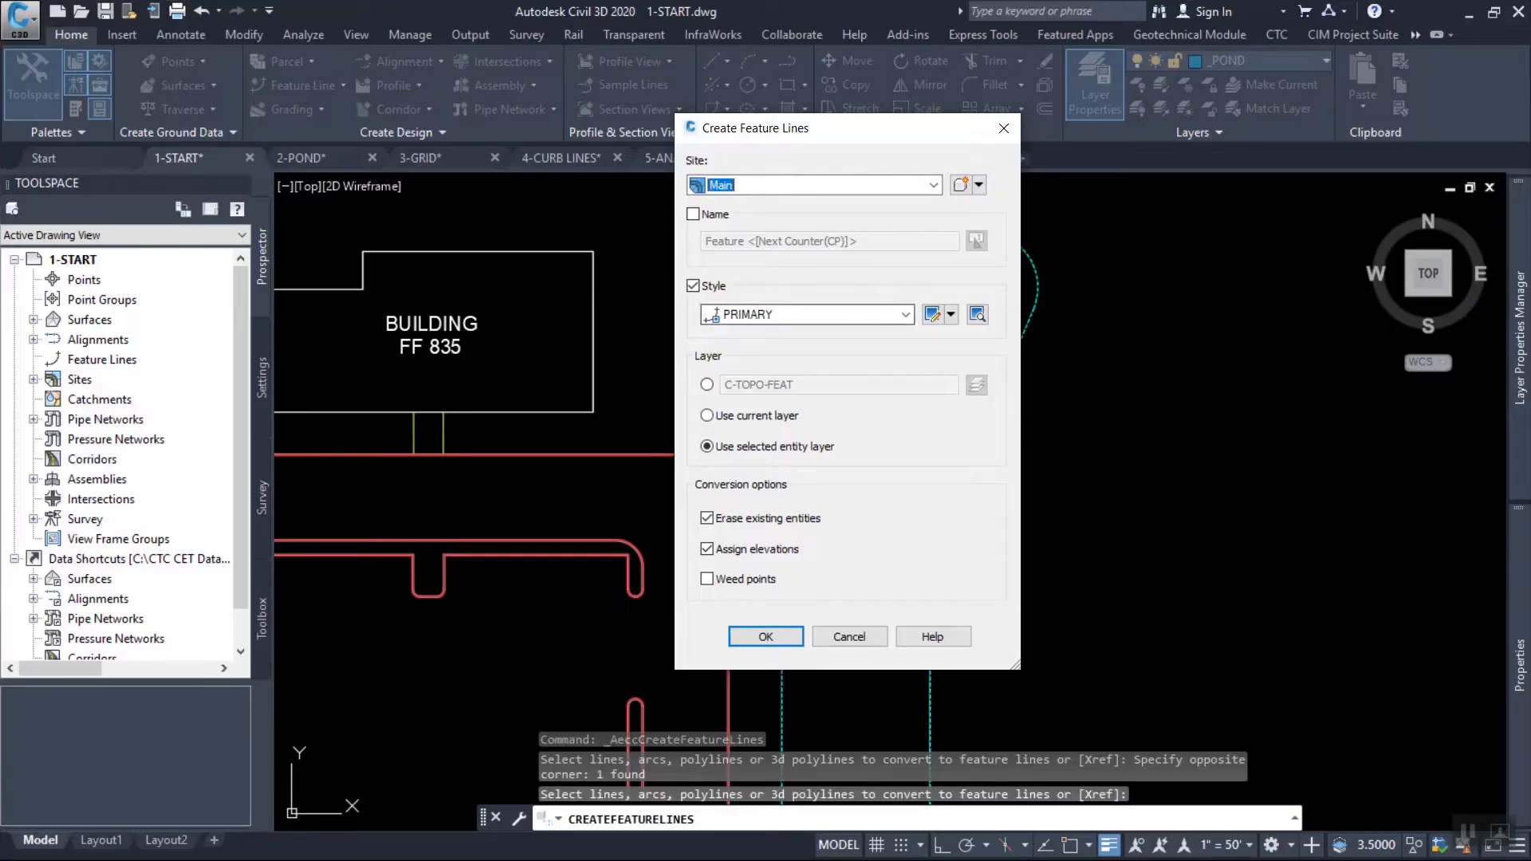
left_click(905, 315)
left_click(774, 367)
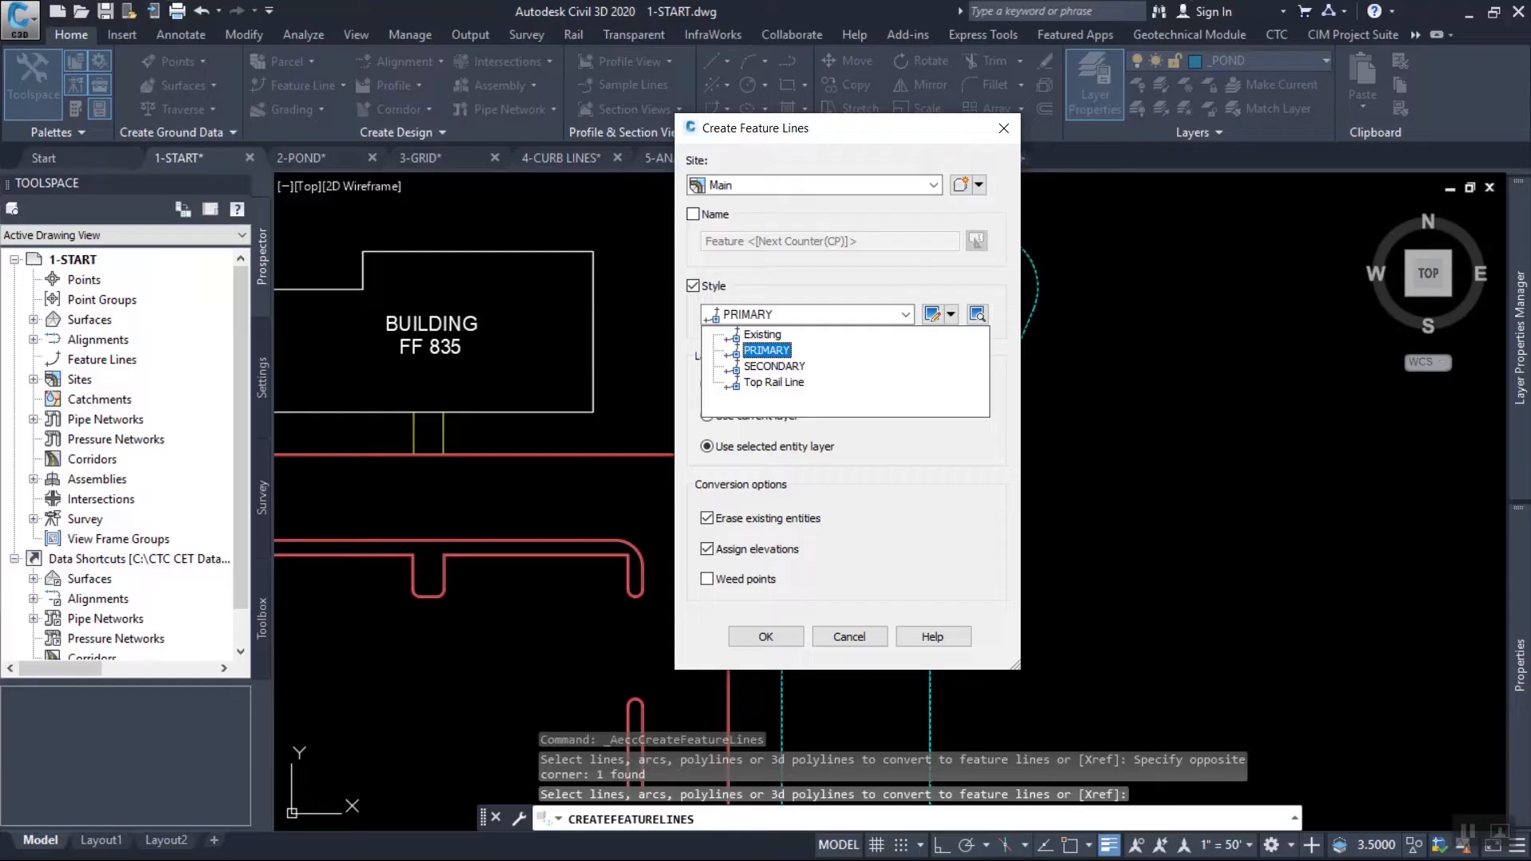
left_click(766, 351)
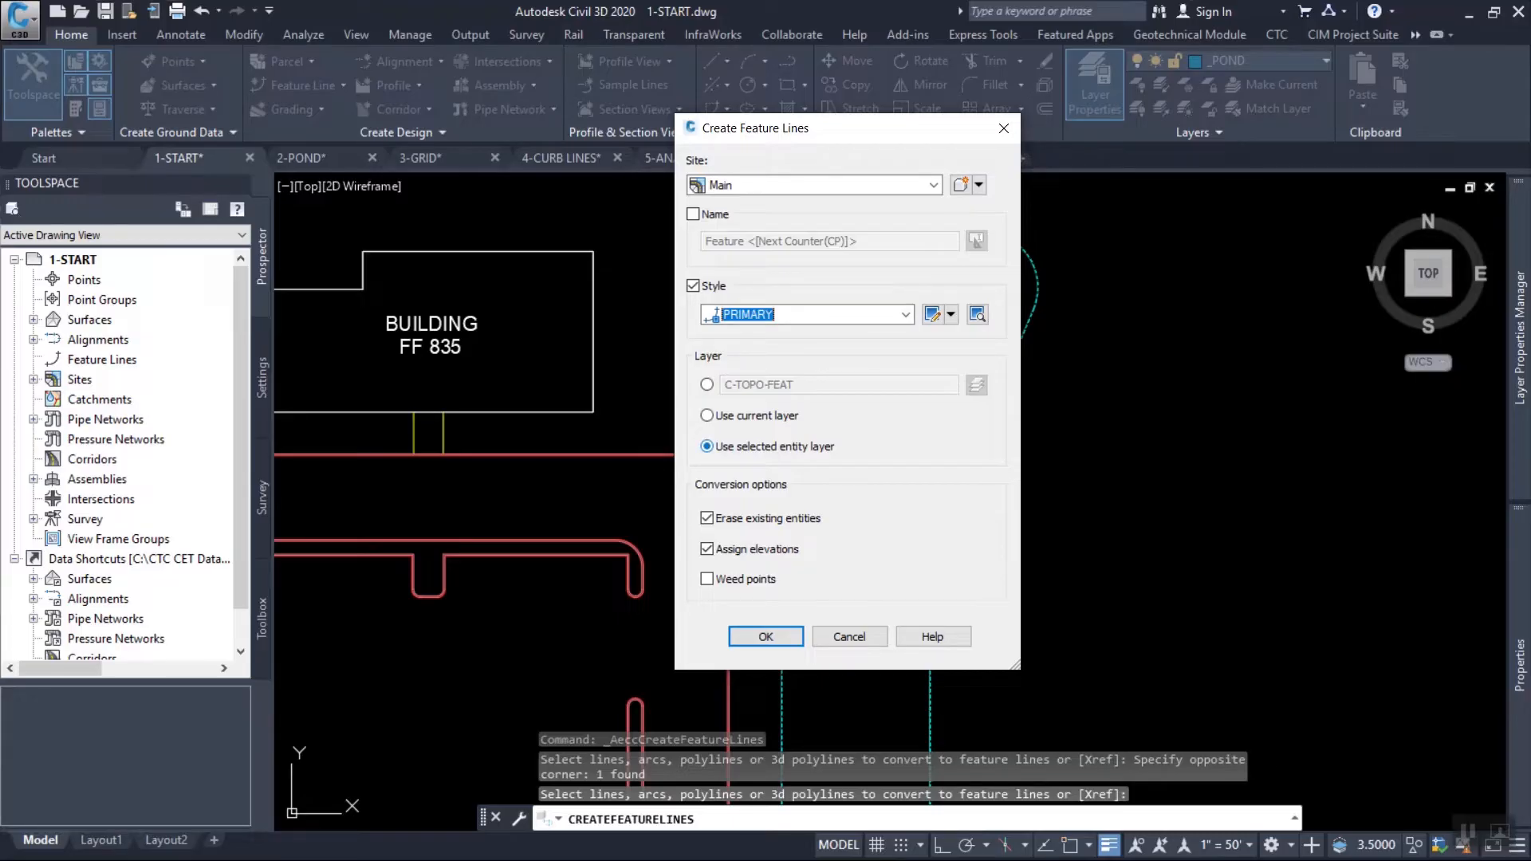
mouse_move(814, 129)
left_mouse_down()
mouse_move(1023, 157)
mouse_move(1065, 138)
left_mouse_up()
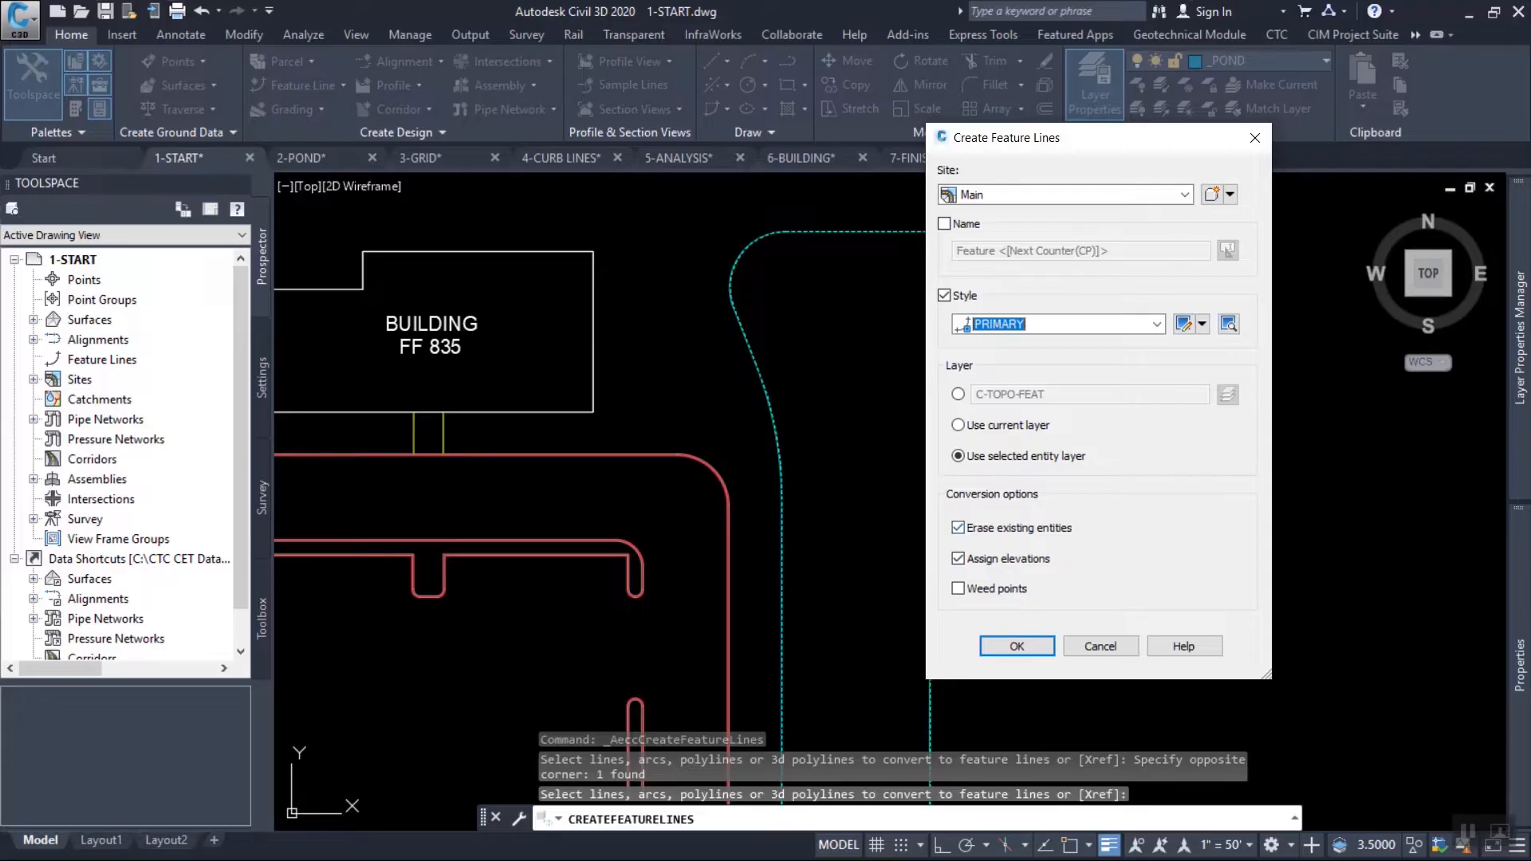
left_click(1017, 646)
Assign the pond feature line's elevations from the EG surface.
left_click_drag(606, 350, 461, 86)
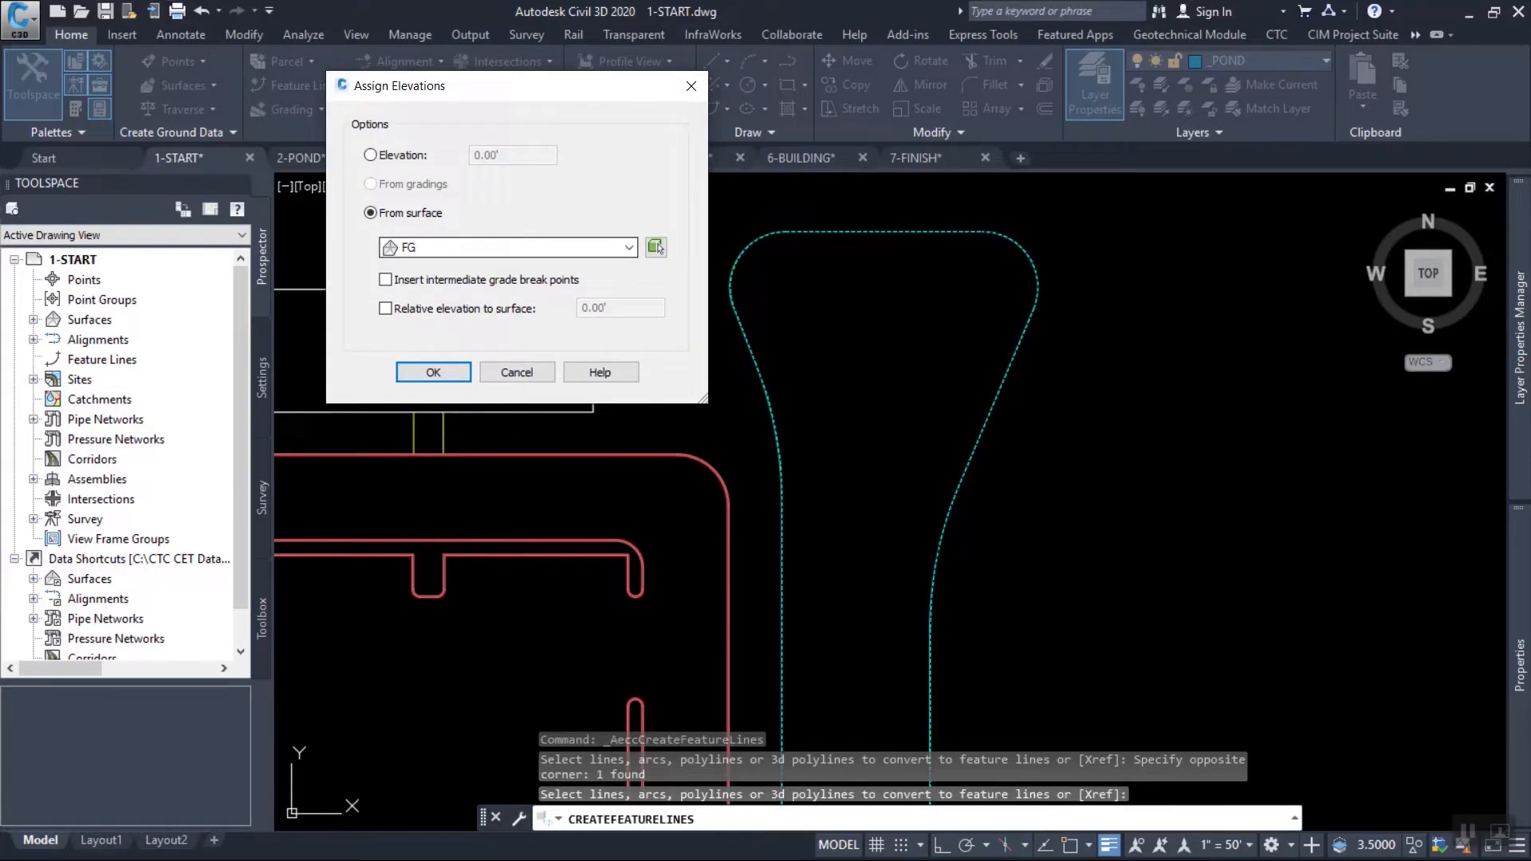
left_click(629, 247)
left_click(411, 267)
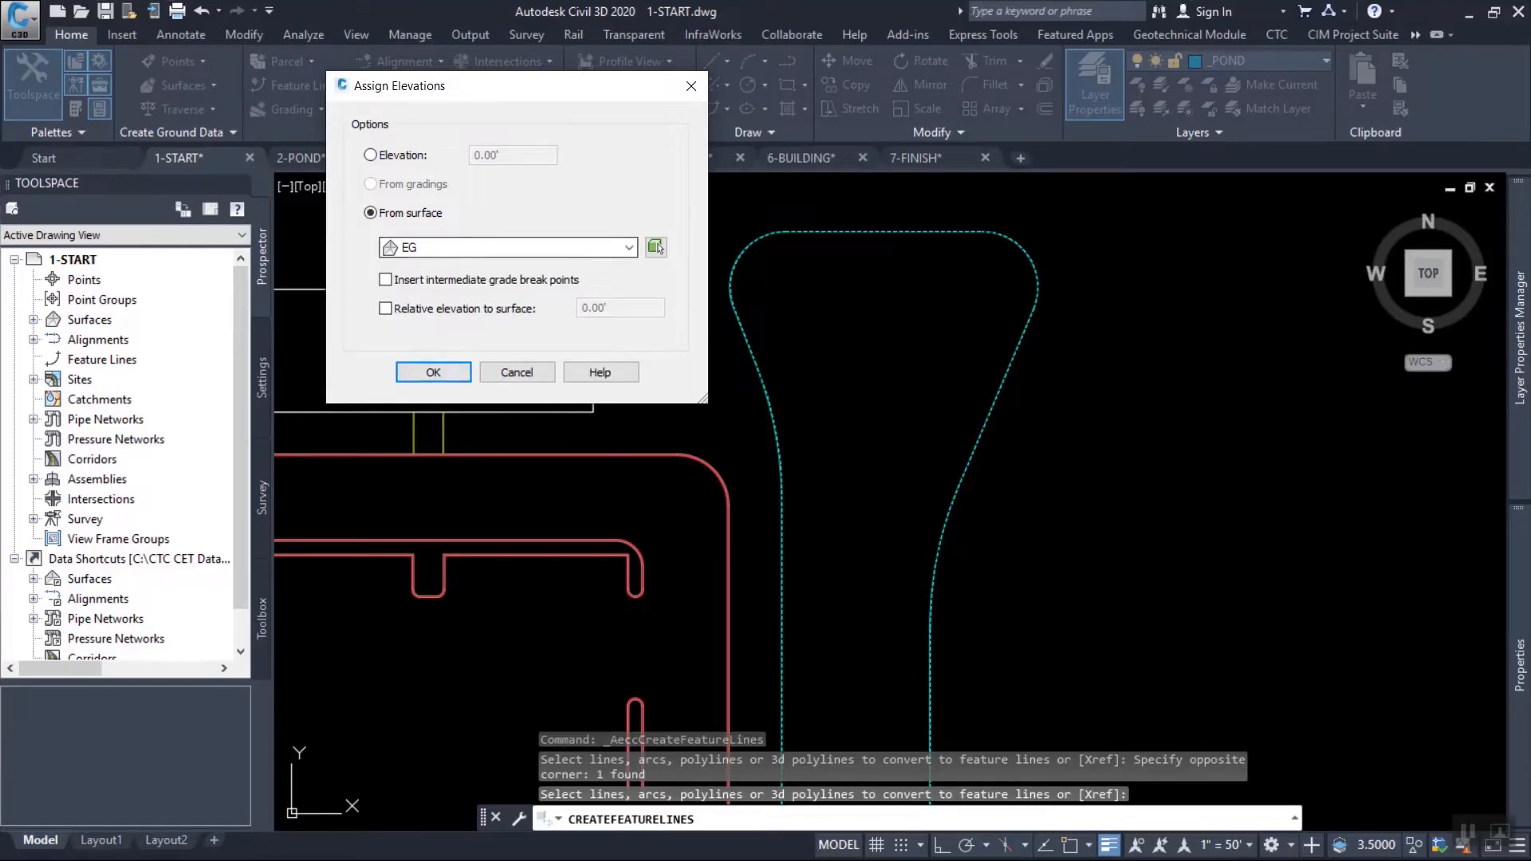
left_click(434, 372)
Open the Elevation Editor for the pond feature line and arrange it with the pond in view.
scroll(1040, 437, "down", 2)
mouse_move(1040, 518)
middle_mouse_down()
mouse_move(1040, 485)
mouse_move(1180, 453)
middle_mouse_up()
key("Escape")
key("Escape")
left_click(1183, 442)
left_click(1061, 263)
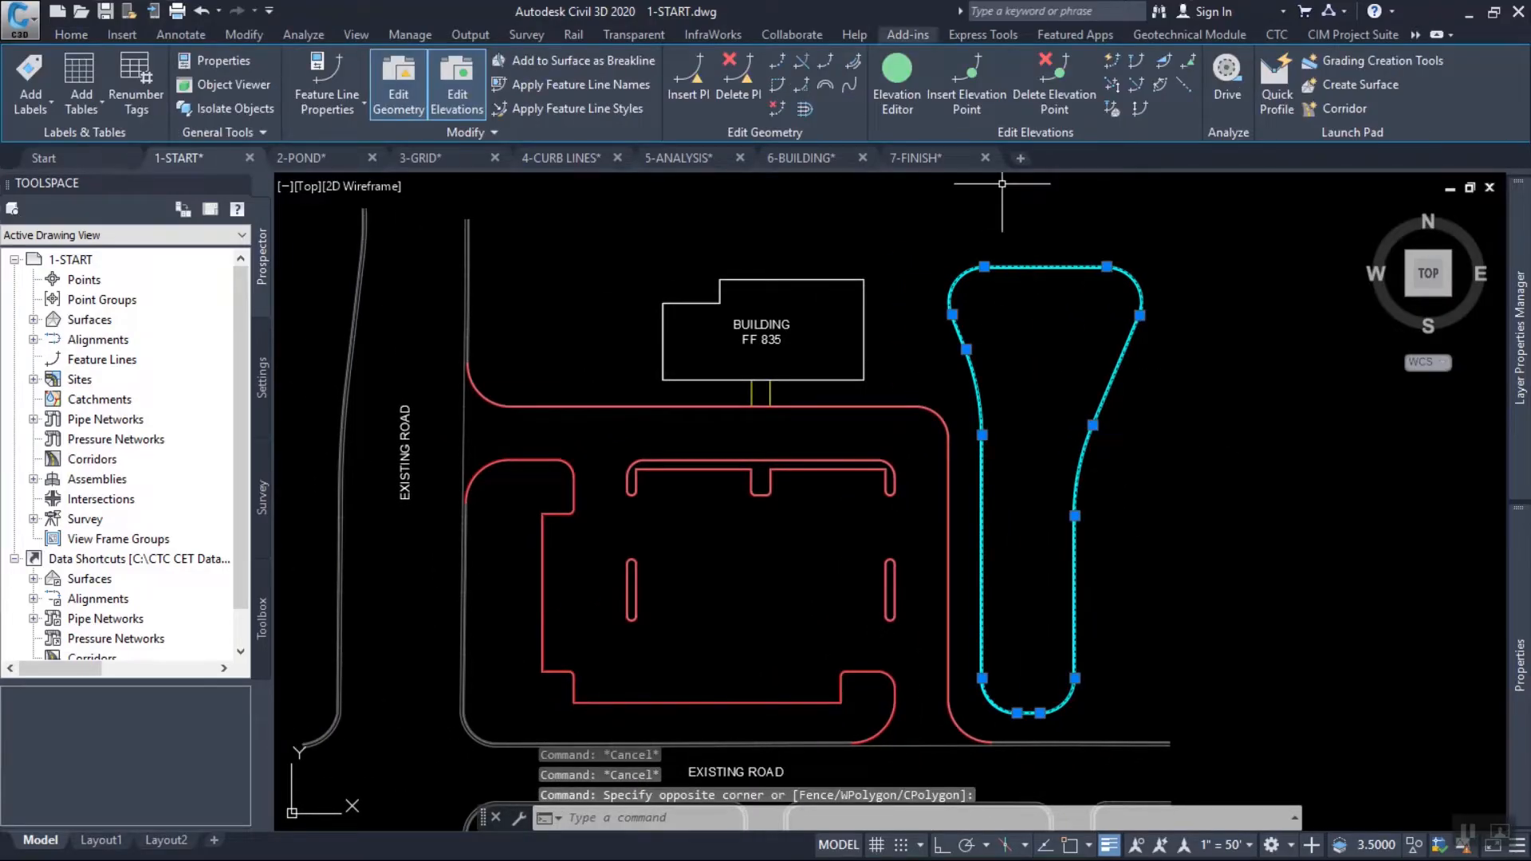
left_click(897, 80)
middle_click_drag(1329, 419, 1301, 412)
left_click_drag(1521, 383, 1480, 360)
left_click_drag(1391, 186, 1277, 221)
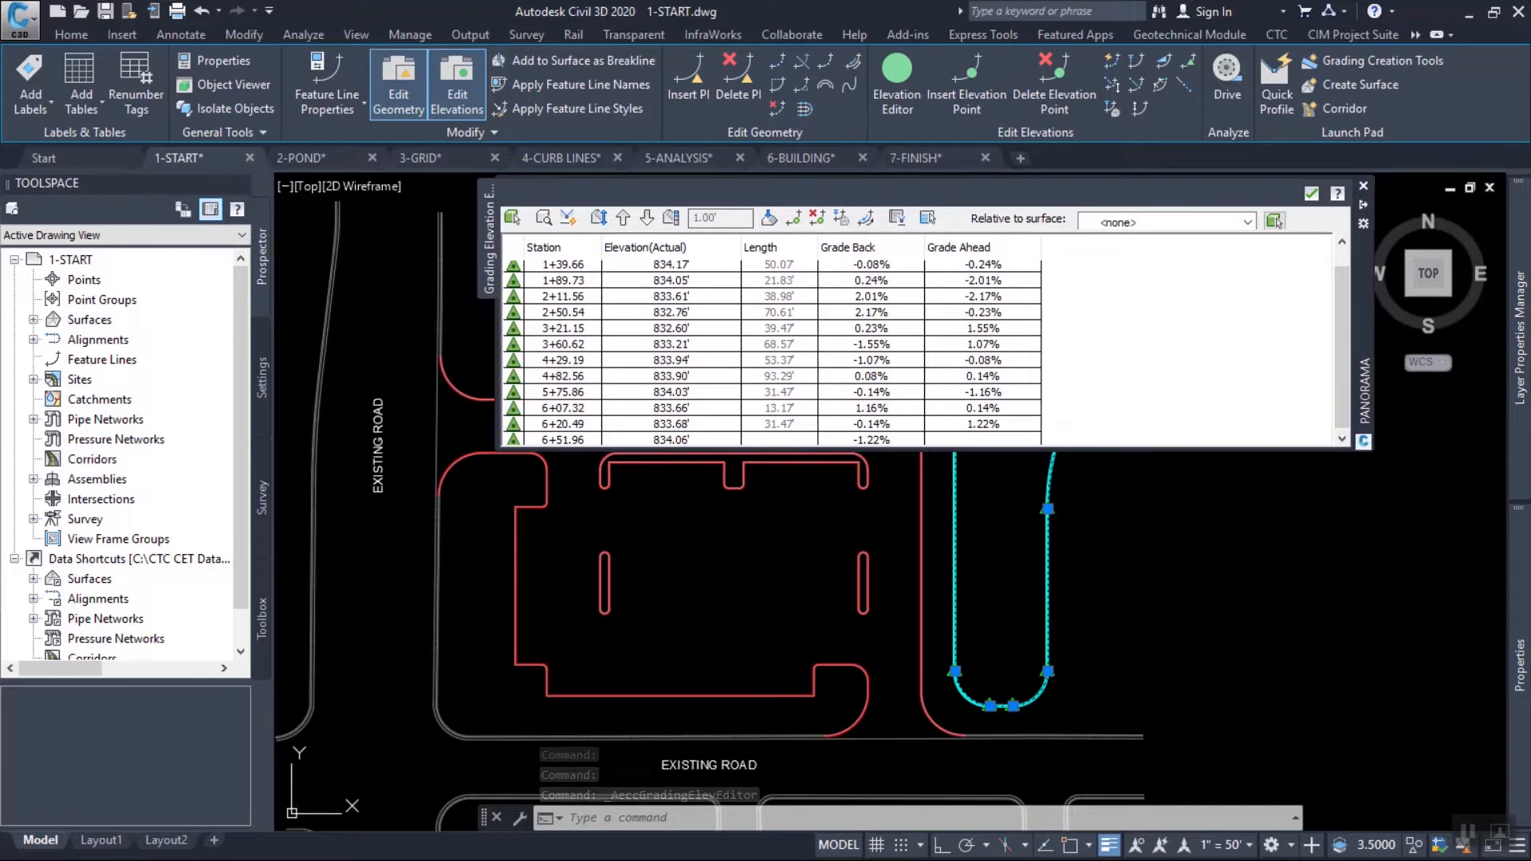
middle_click_drag(1218, 522, 1308, 645)
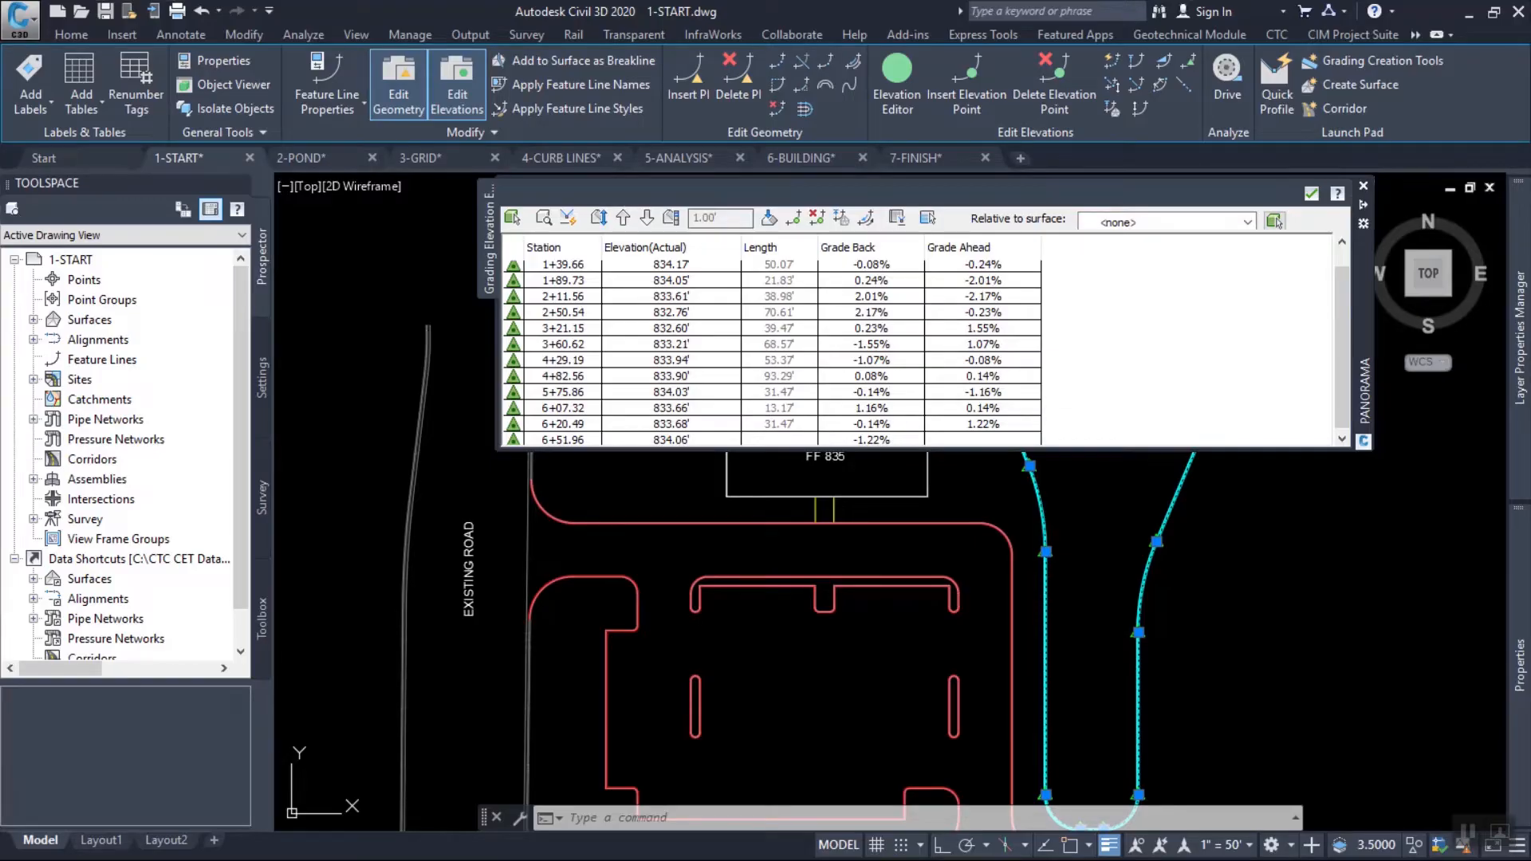
Set every elevation point of the pond feature line to 831 and close the elevation table.
left_click(670, 361)
key("ctrl+a")
left_click(671, 326)
type("831")
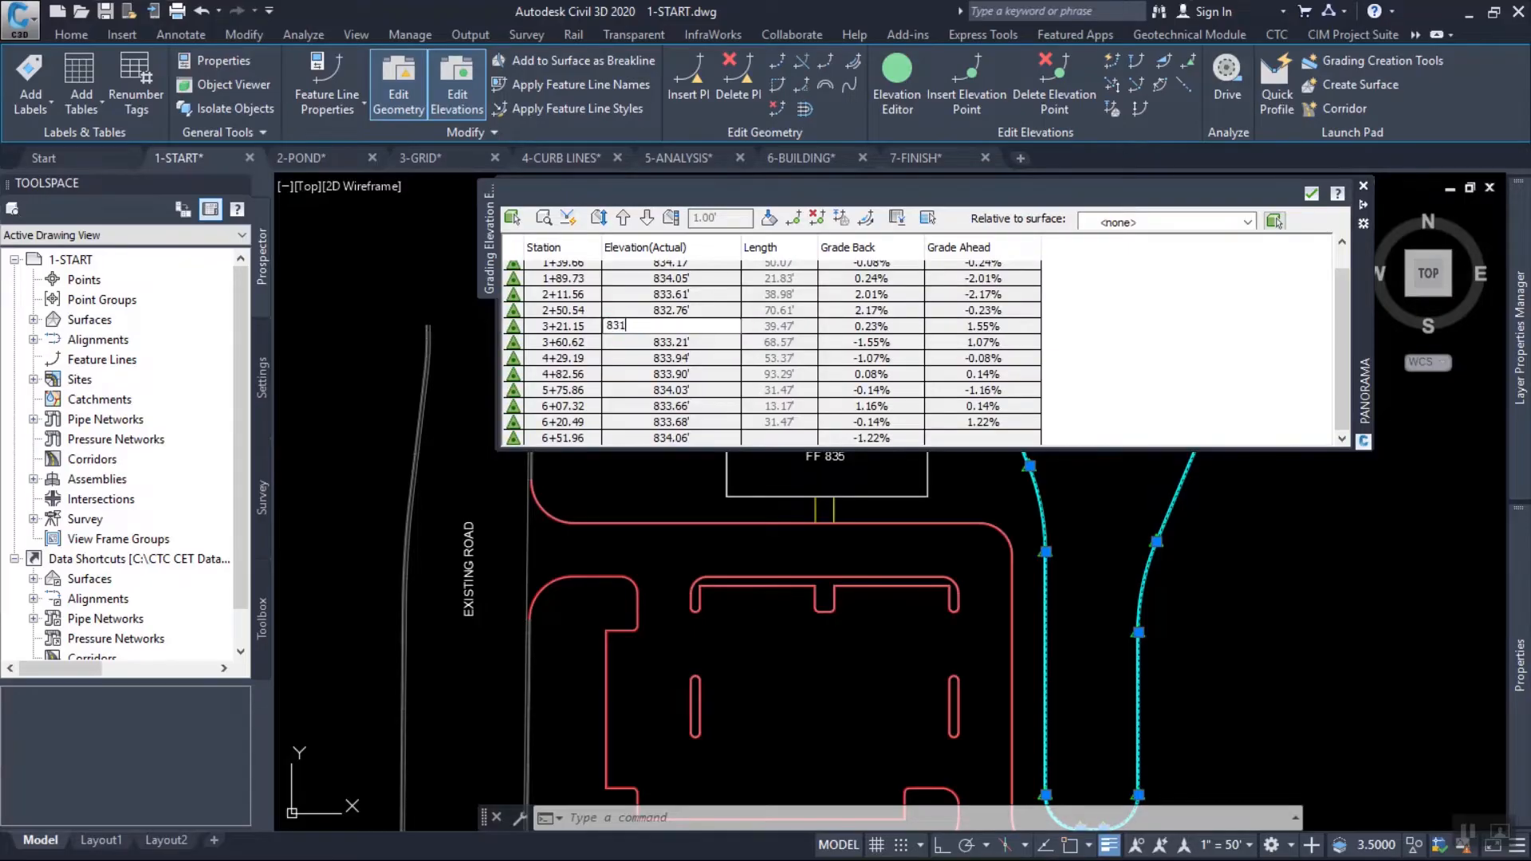
key("Return")
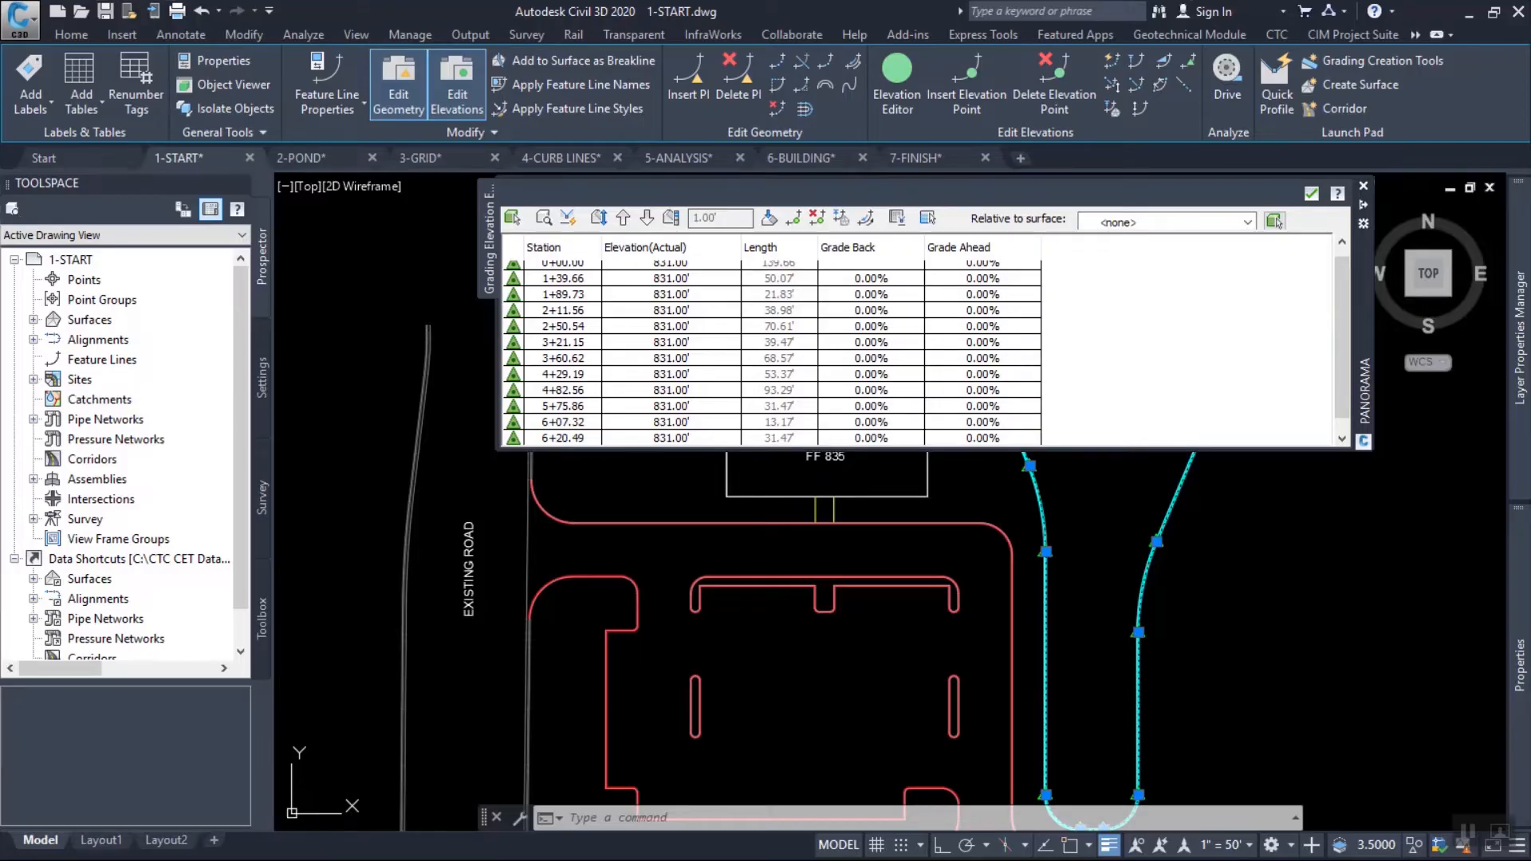
left_click(1312, 193)
mouse_move(1130, 462)
middle_mouse_down()
mouse_move(1087, 441)
mouse_move(1006, 345)
middle_mouse_up()
key("Escape")
key("Escape")
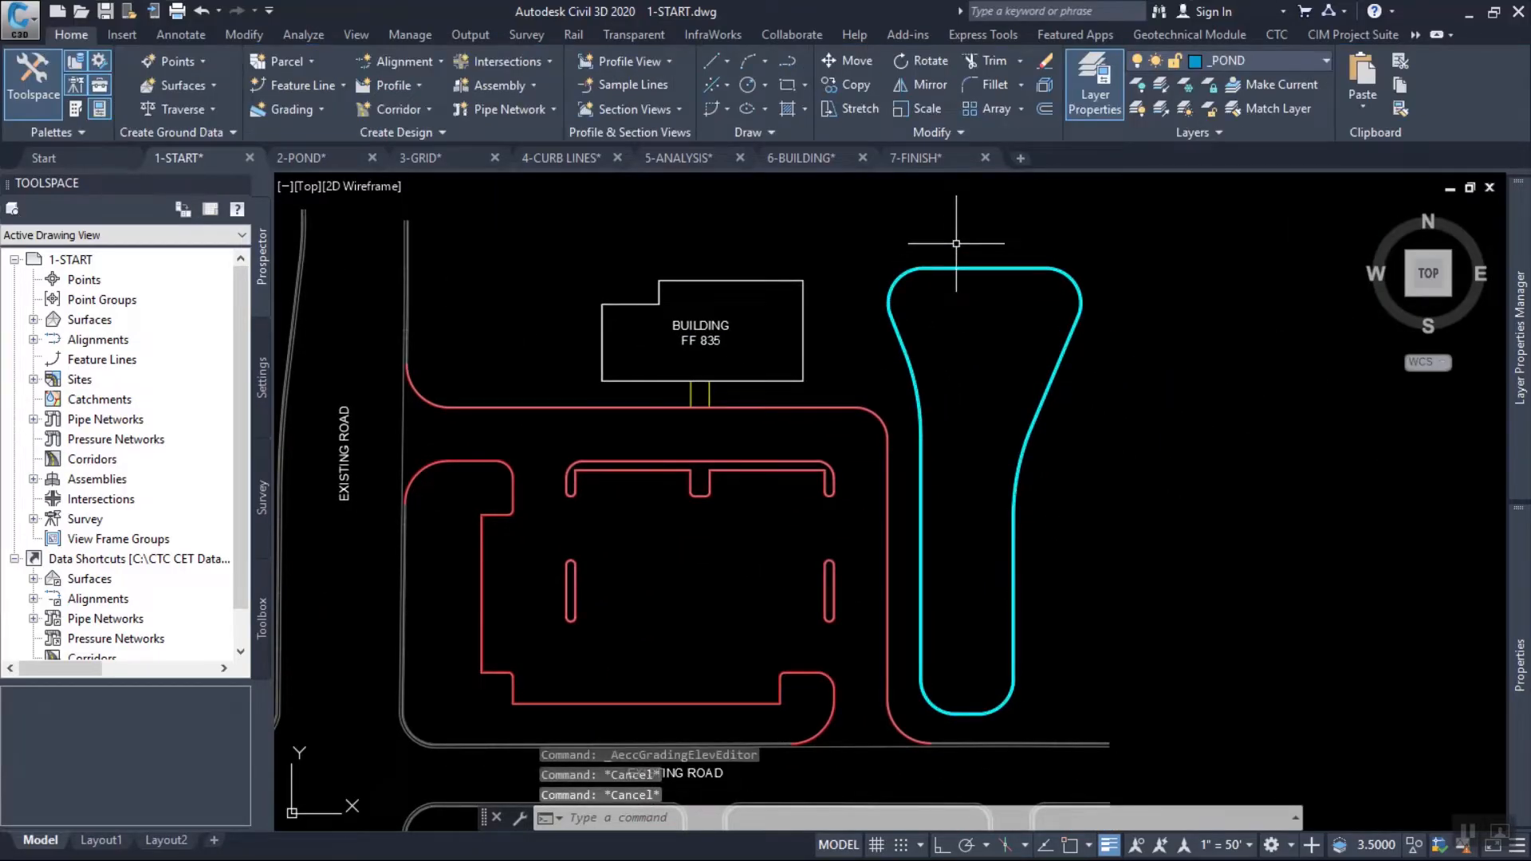
Start a feature line offset of the pond outline at a distance of 12 toward the inside.
left_click(957, 243)
left_click(891, 289)
scroll(838, 211, "up", 2)
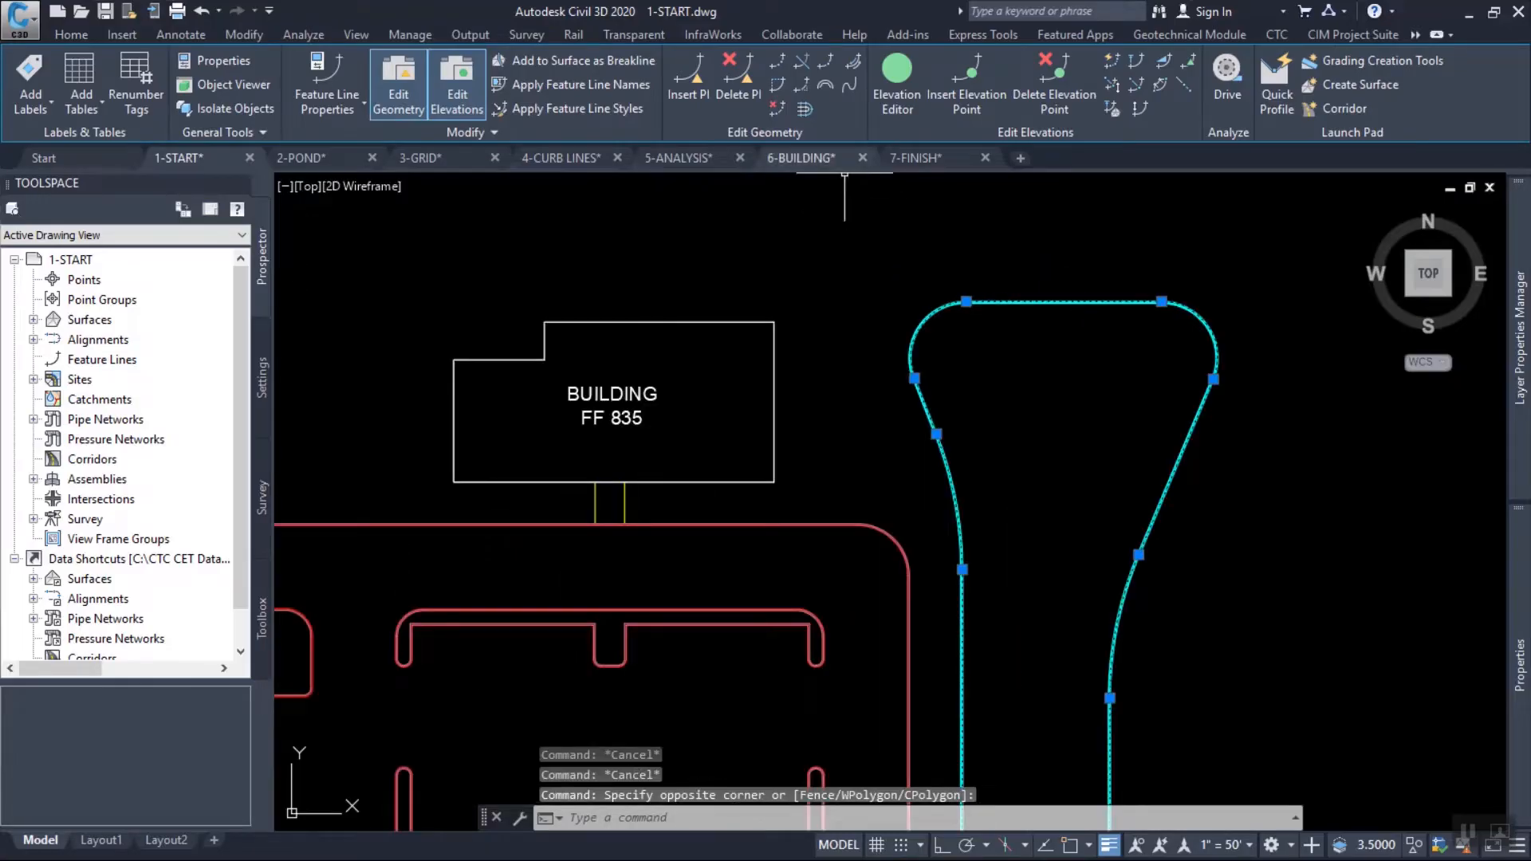
left_click(805, 107)
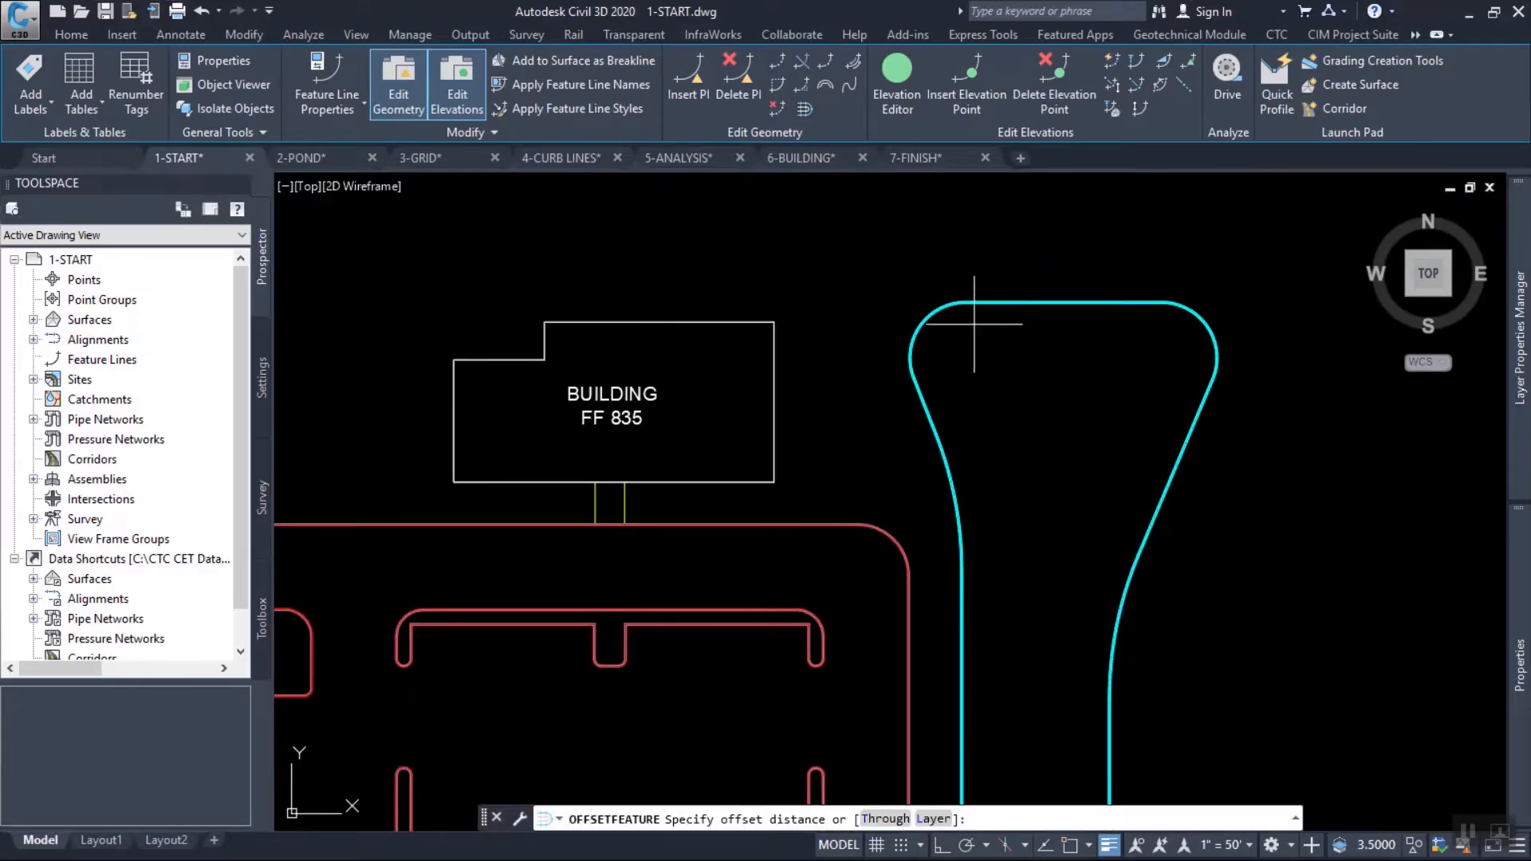
type("12")
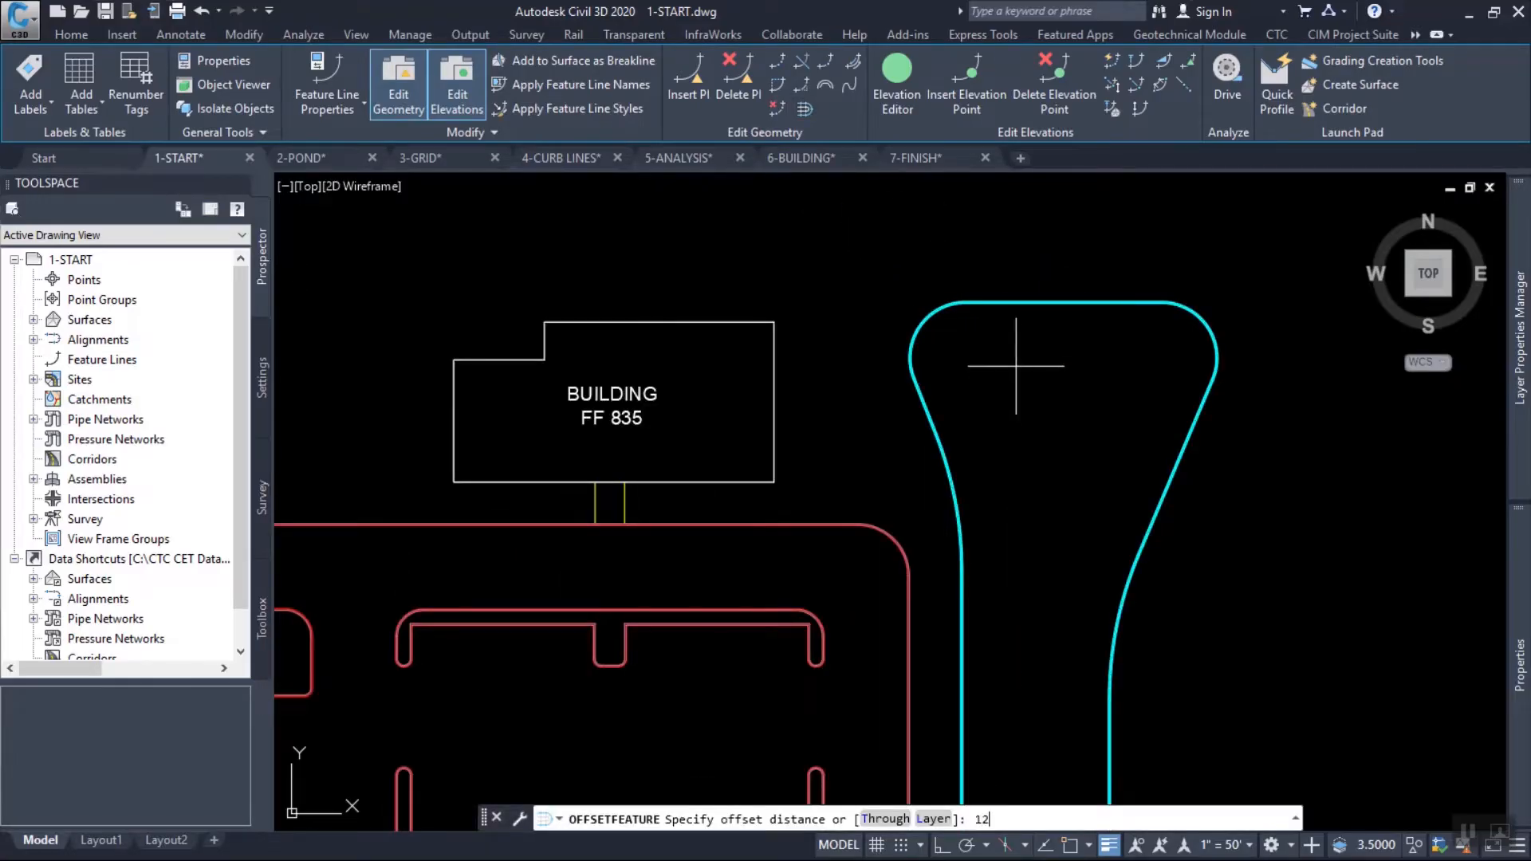
key("Return")
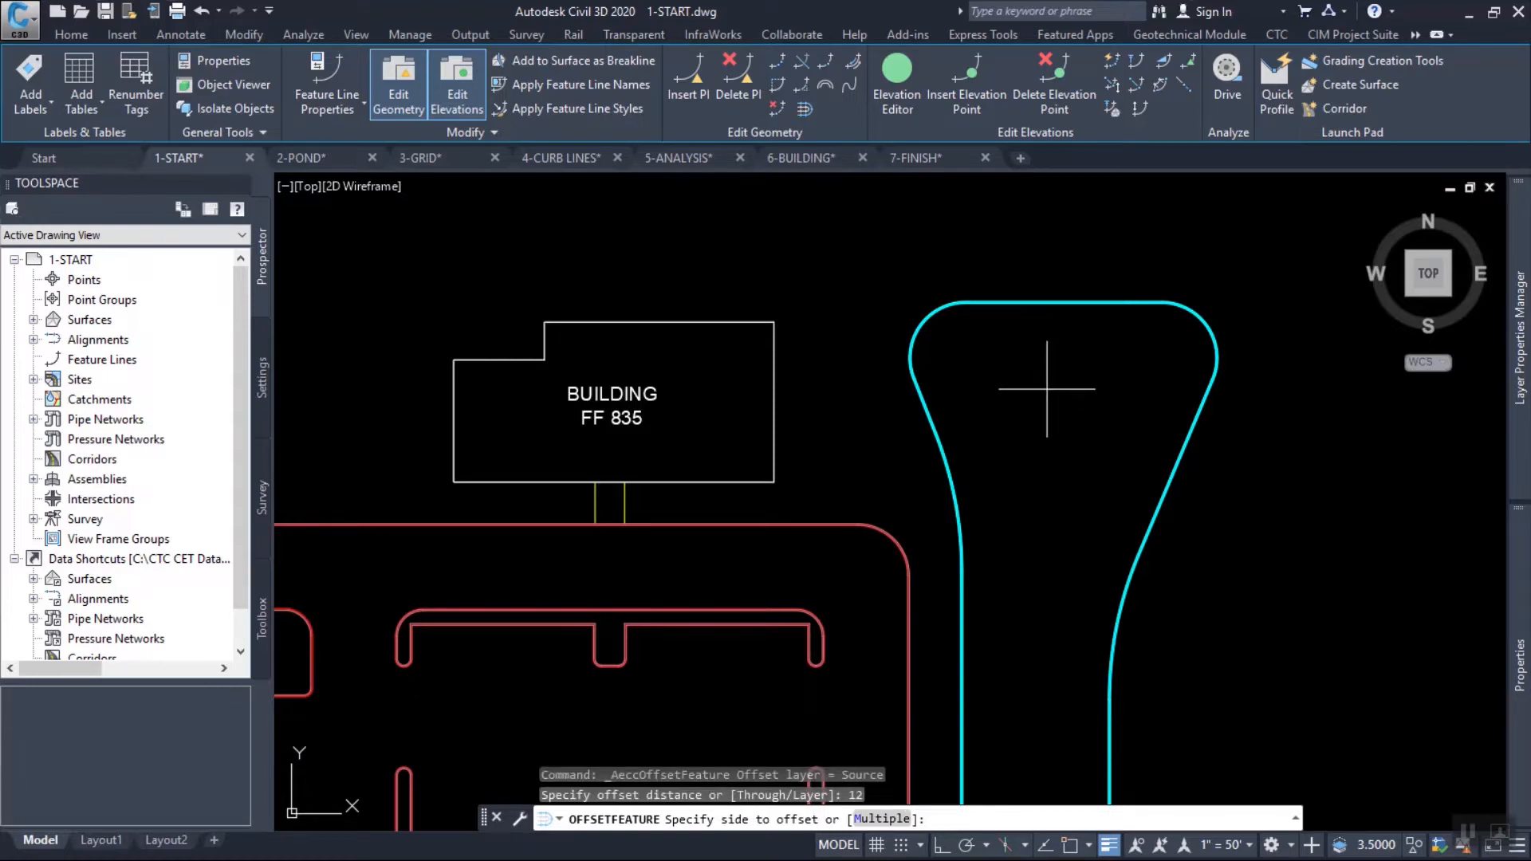
left_click(1037, 388)
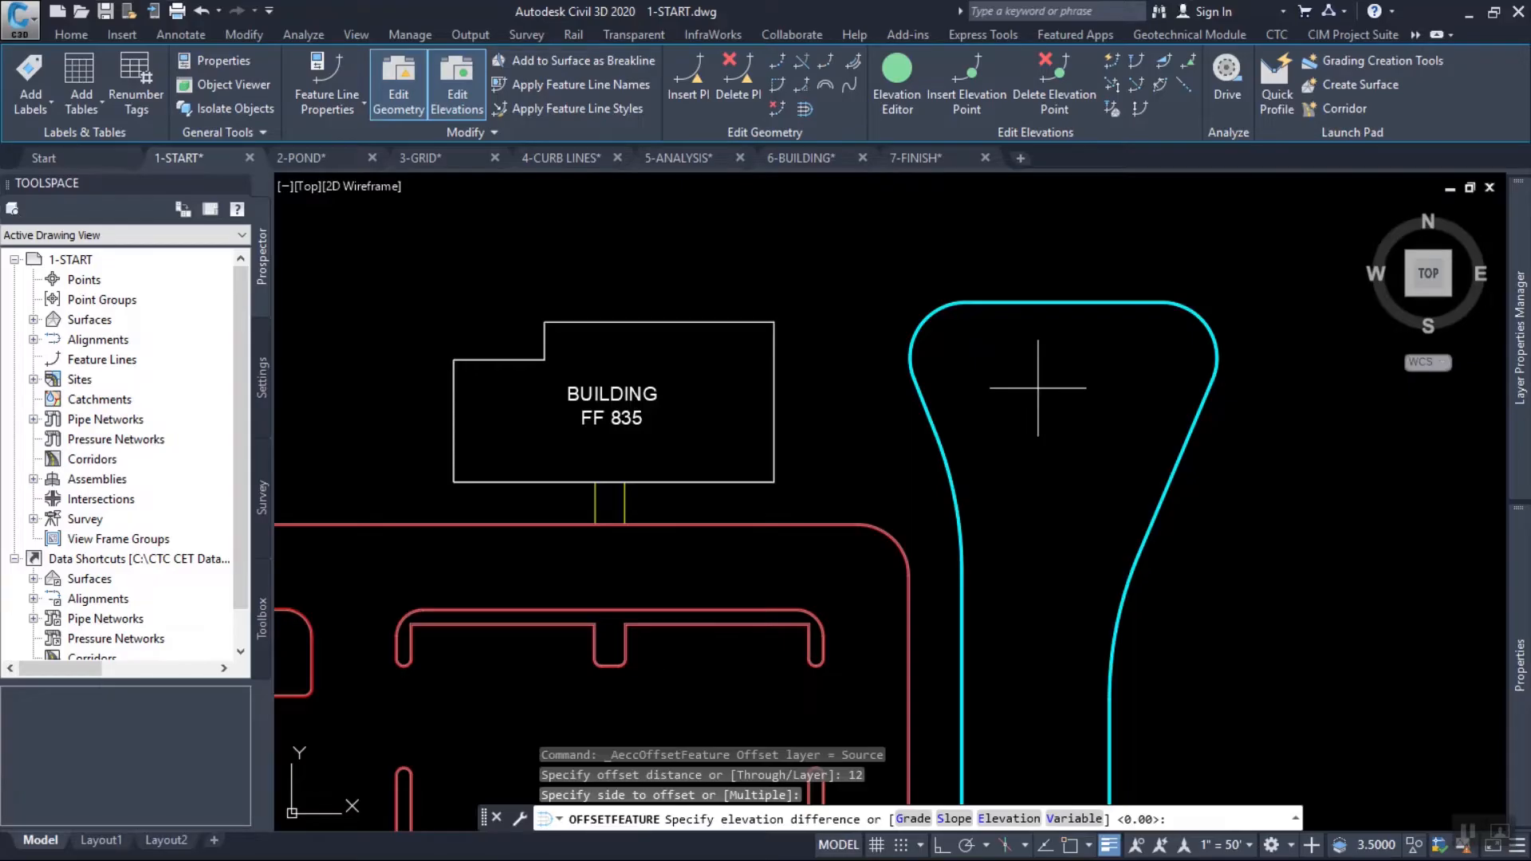
Complete the inward pond offset by slope with a value of -3.
type("s")
key("Return")
type("-10")
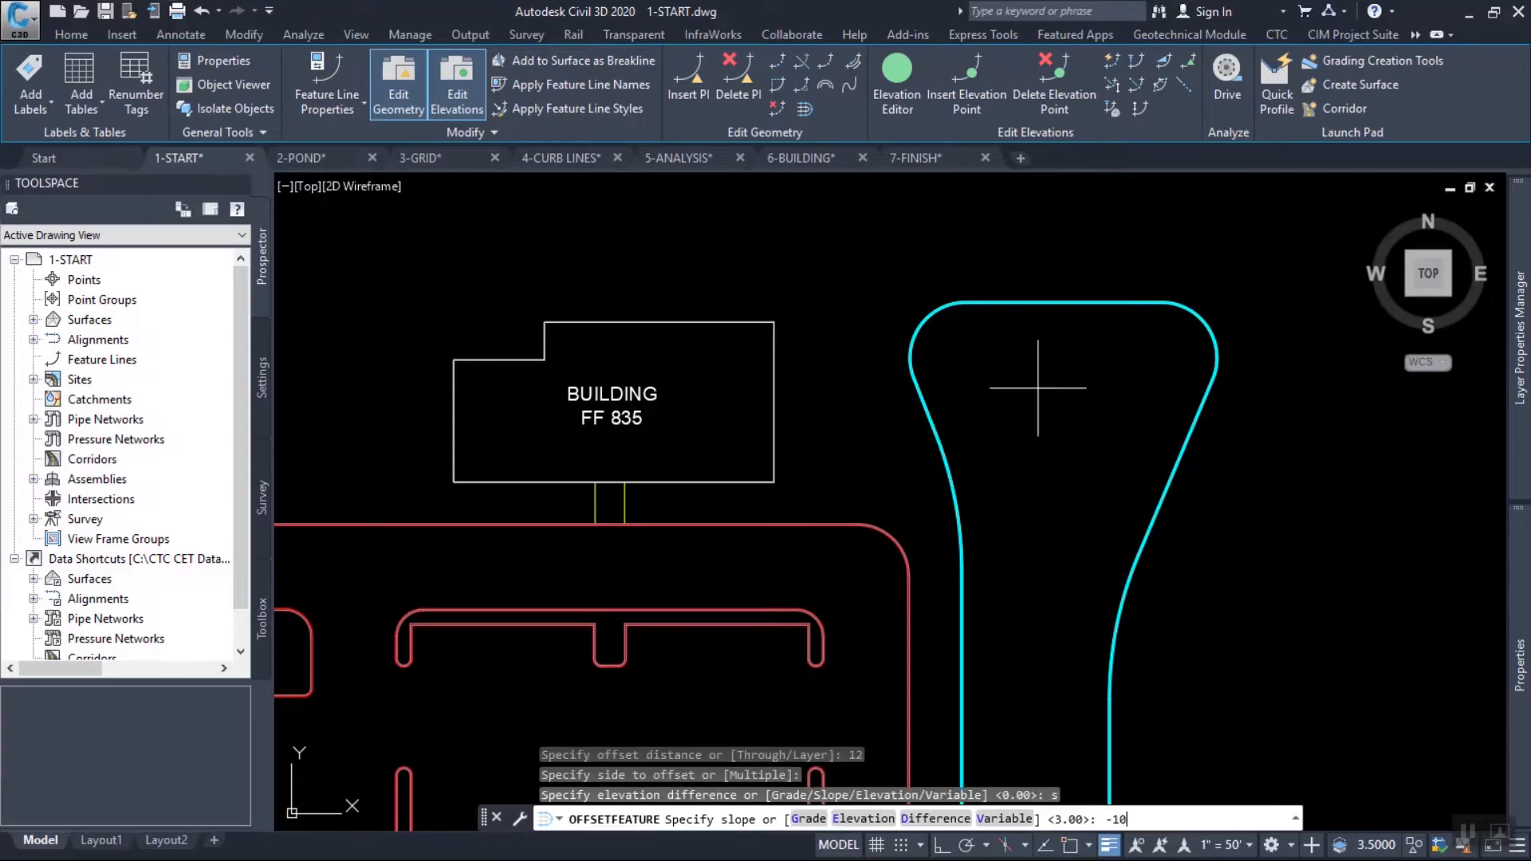
key("BackSpace")
key("BackSpace")
type("3")
key("Return")
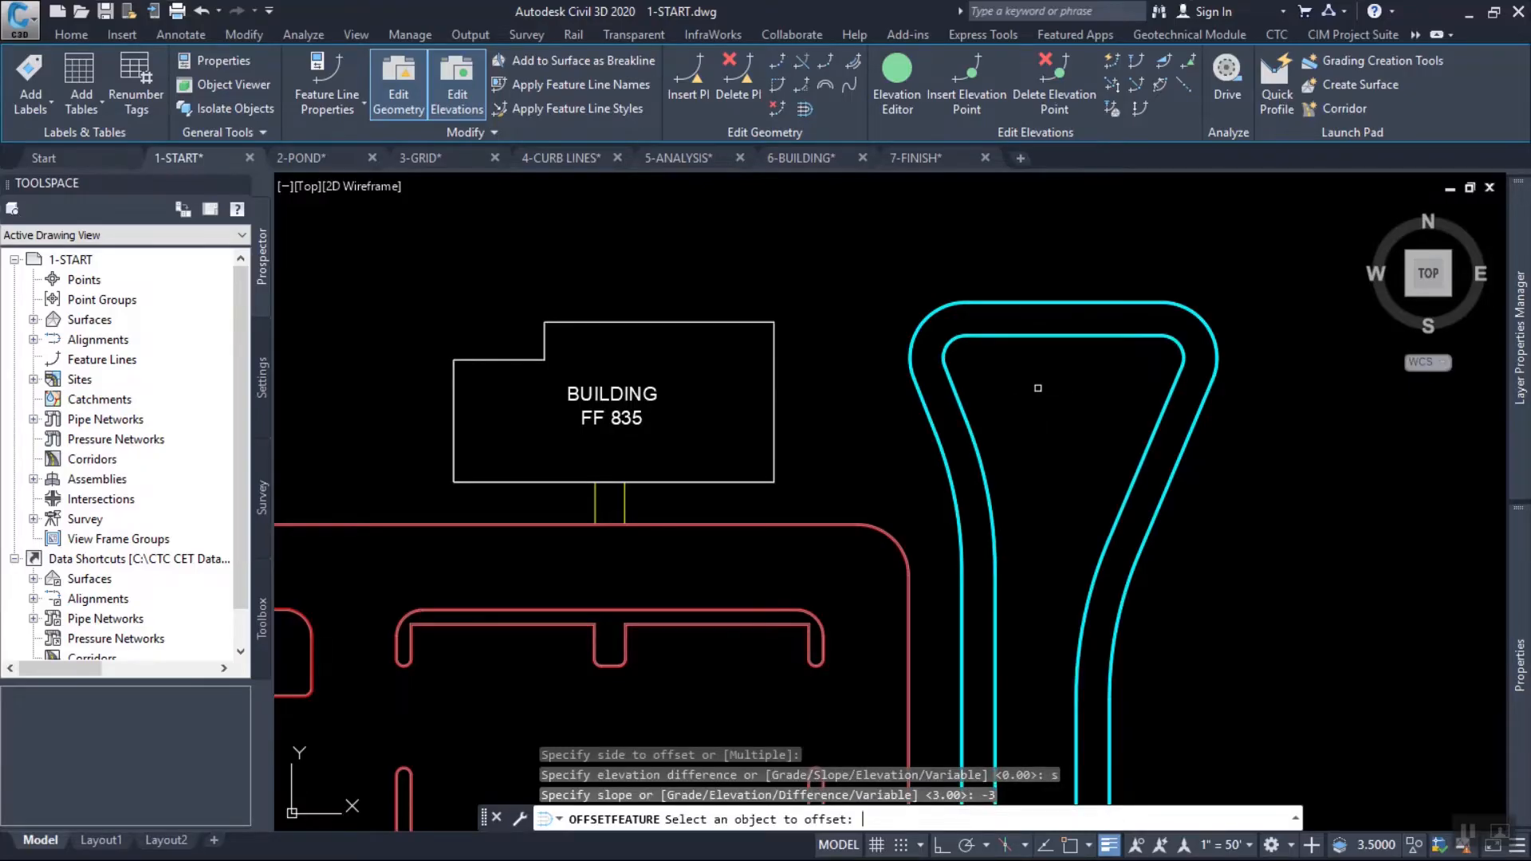
scroll(989, 363, "up", 2)
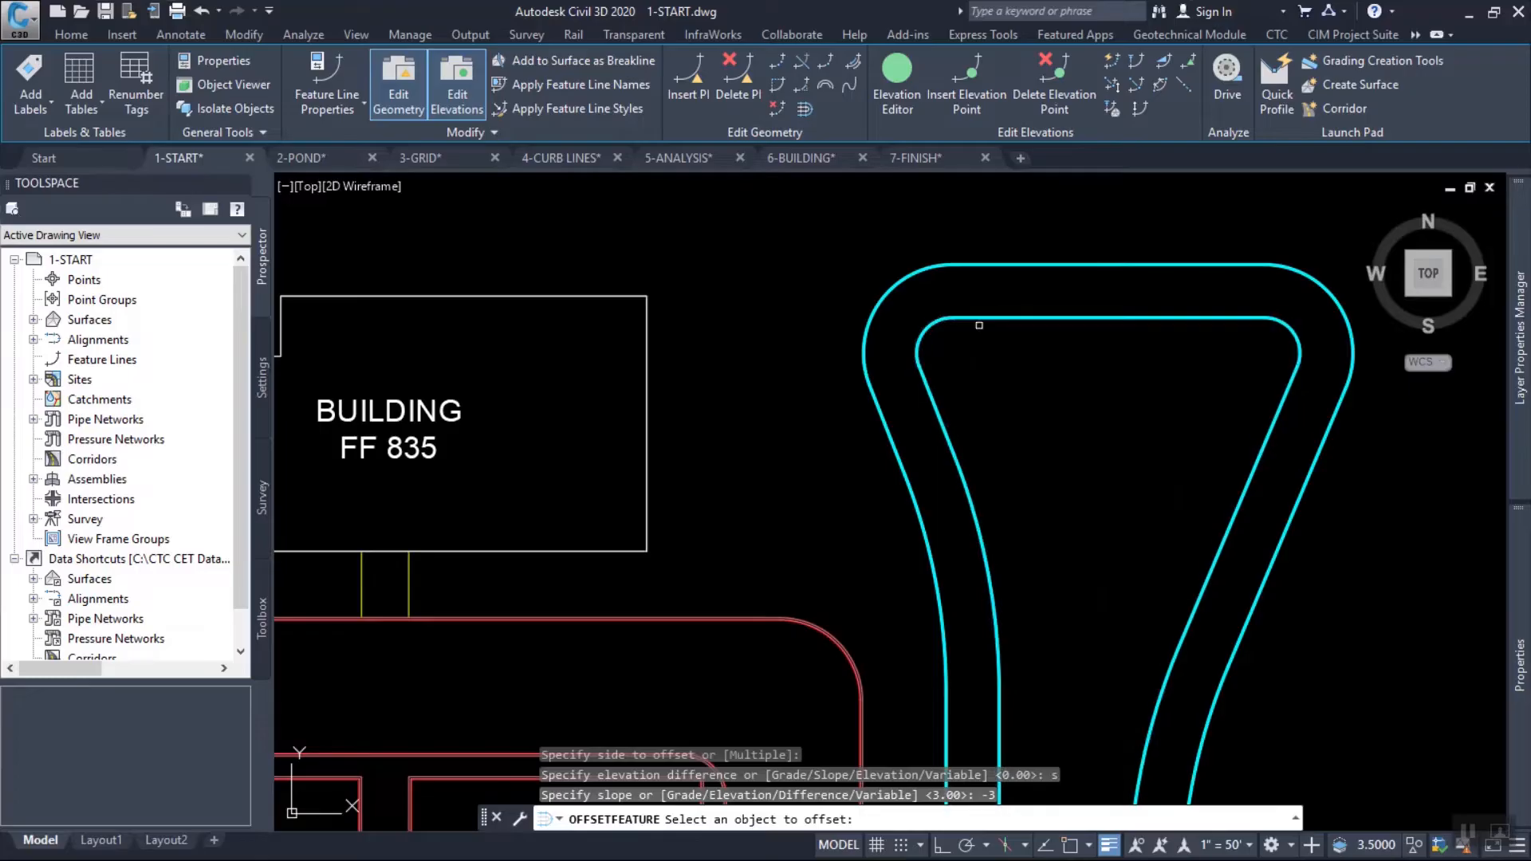
key("Escape")
key("Escape")
key("Escape")
Offset the inner pond feature line another 4 toward the inside at a slope of -10.
left_click(993, 304)
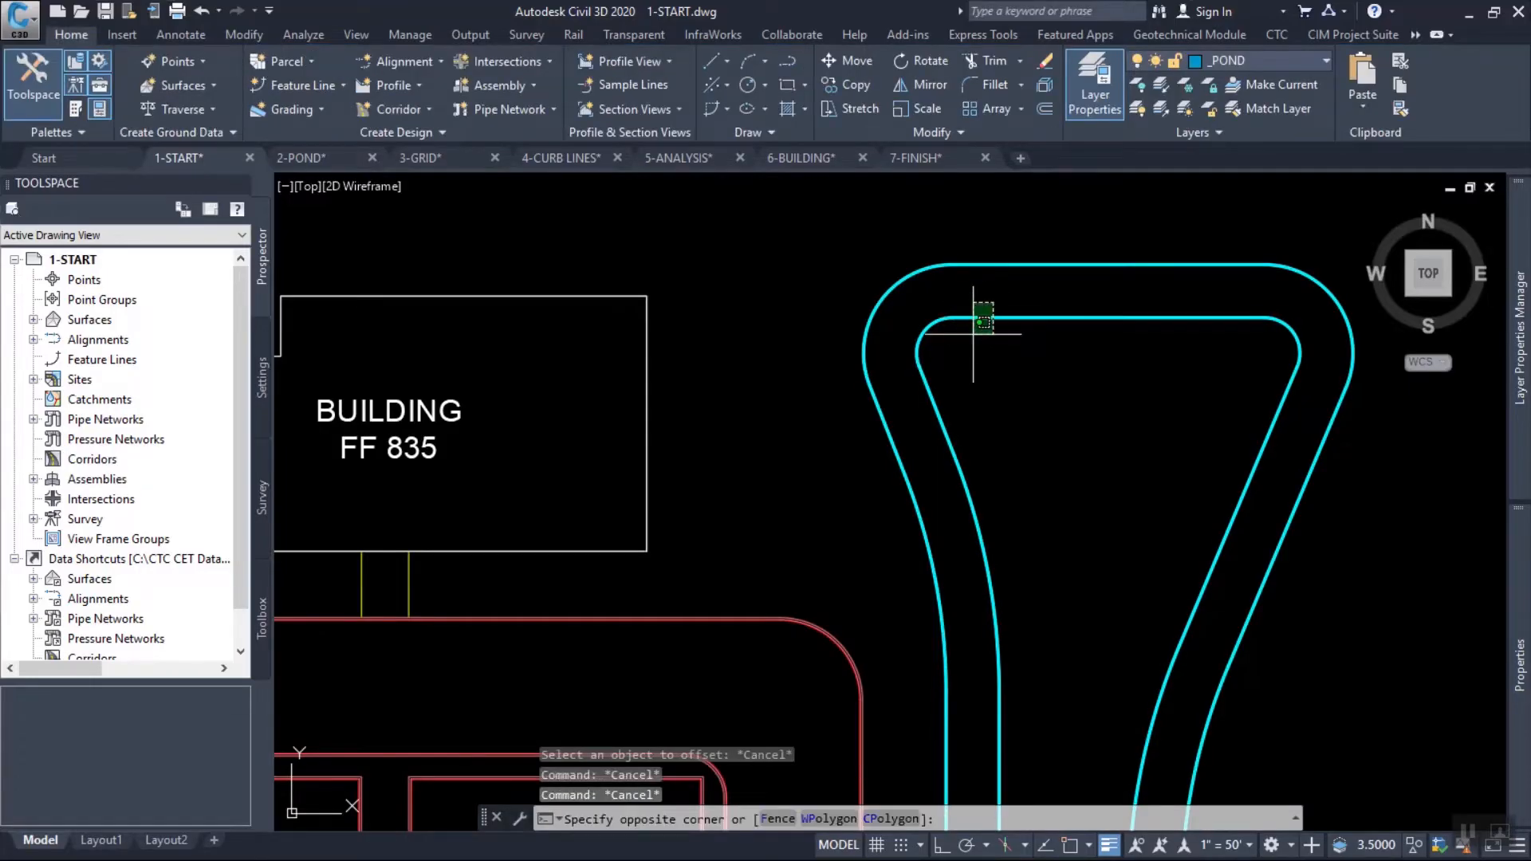
left_click(973, 333)
key("Return")
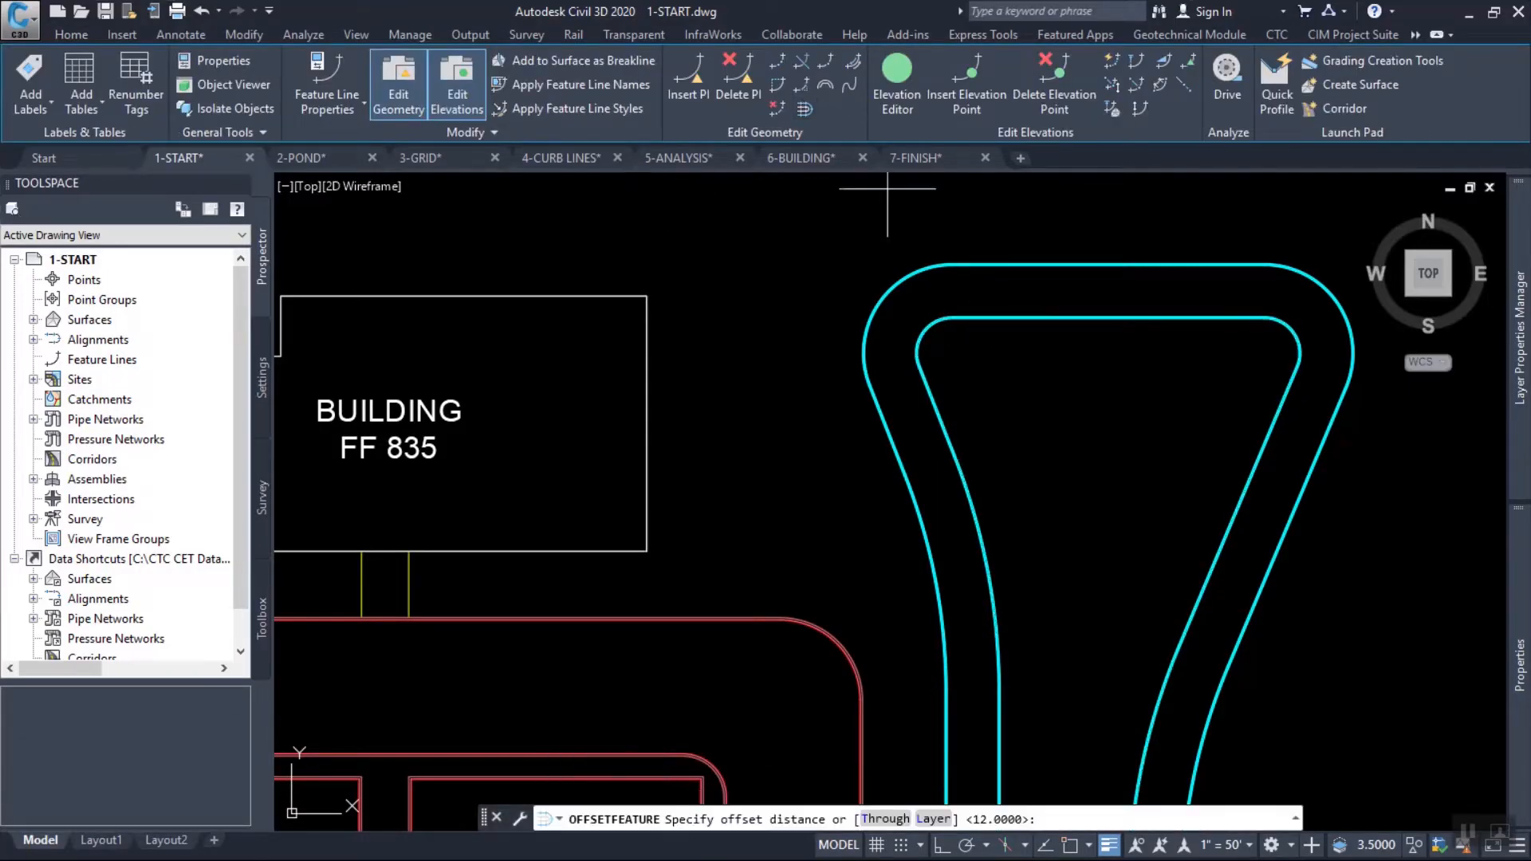
type("3")
key("BackSpace")
type("4")
key("Return")
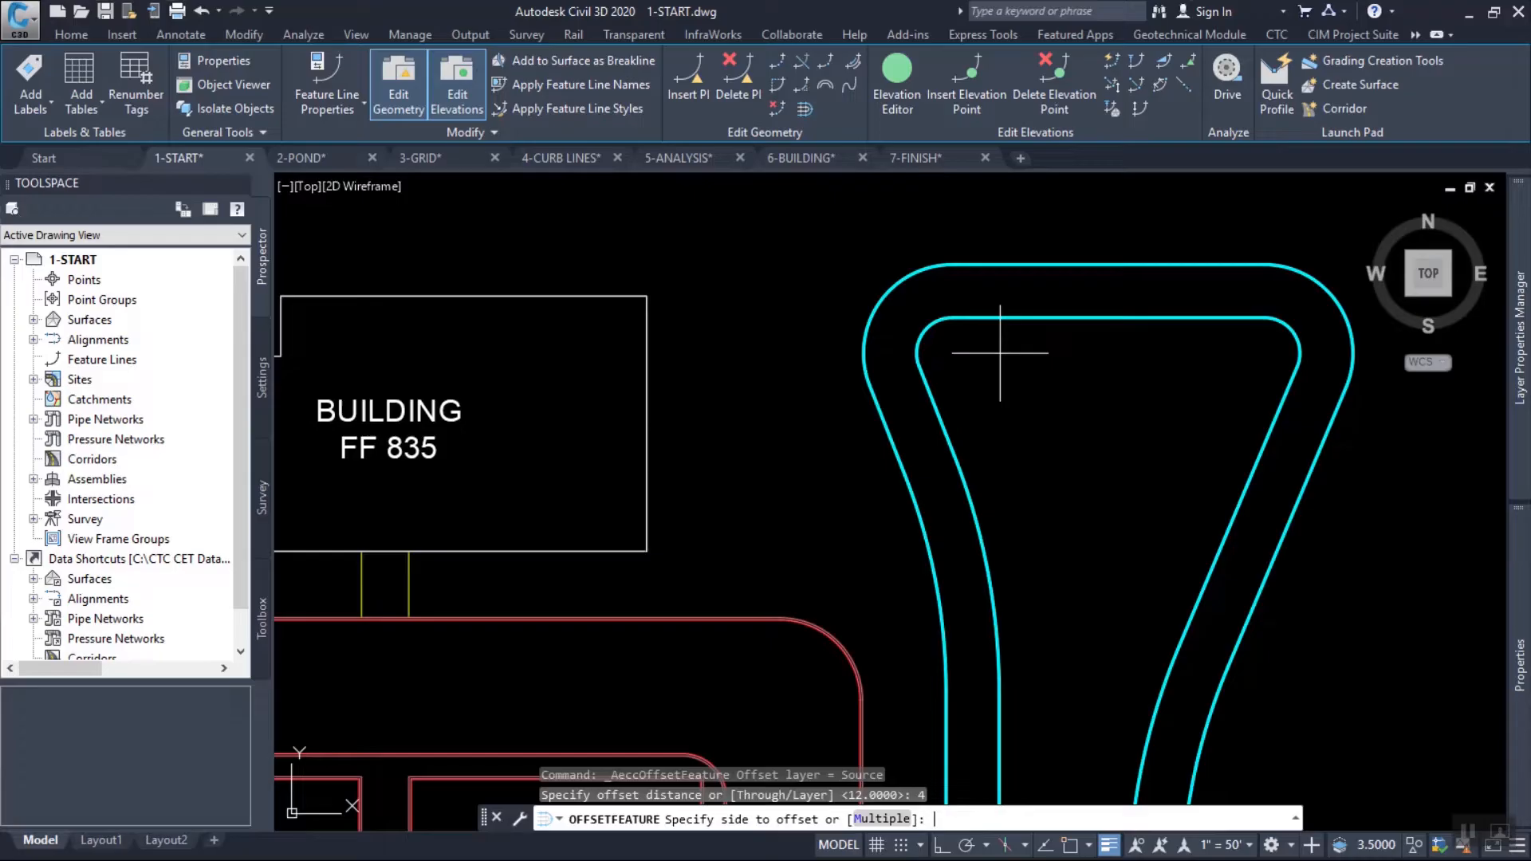
left_click(1050, 386)
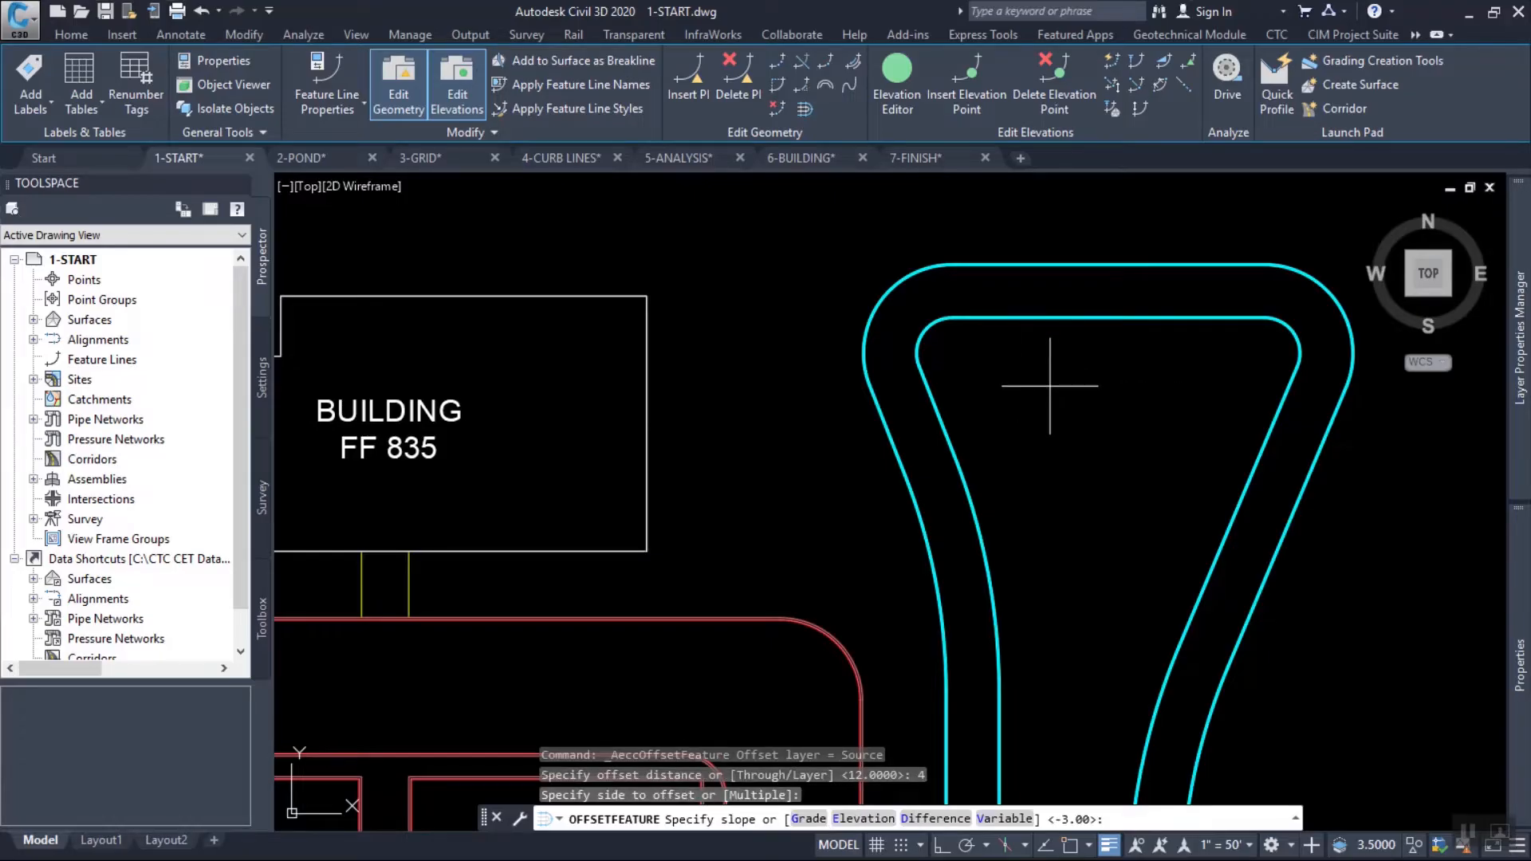
type("-10")
key("Return")
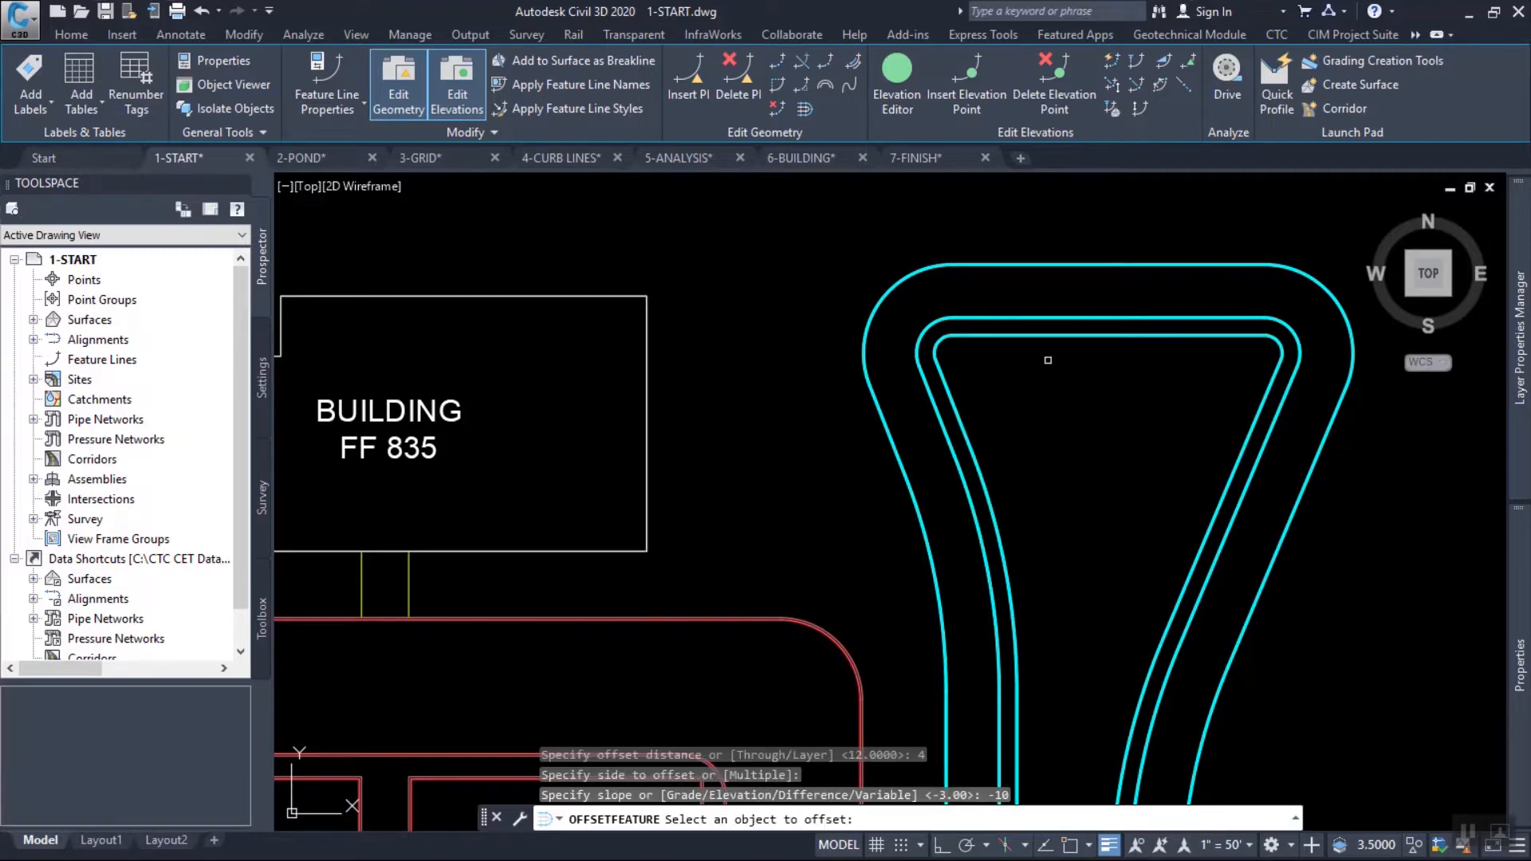
middle_click_drag(1056, 395, 910, 368)
left_click(879, 310)
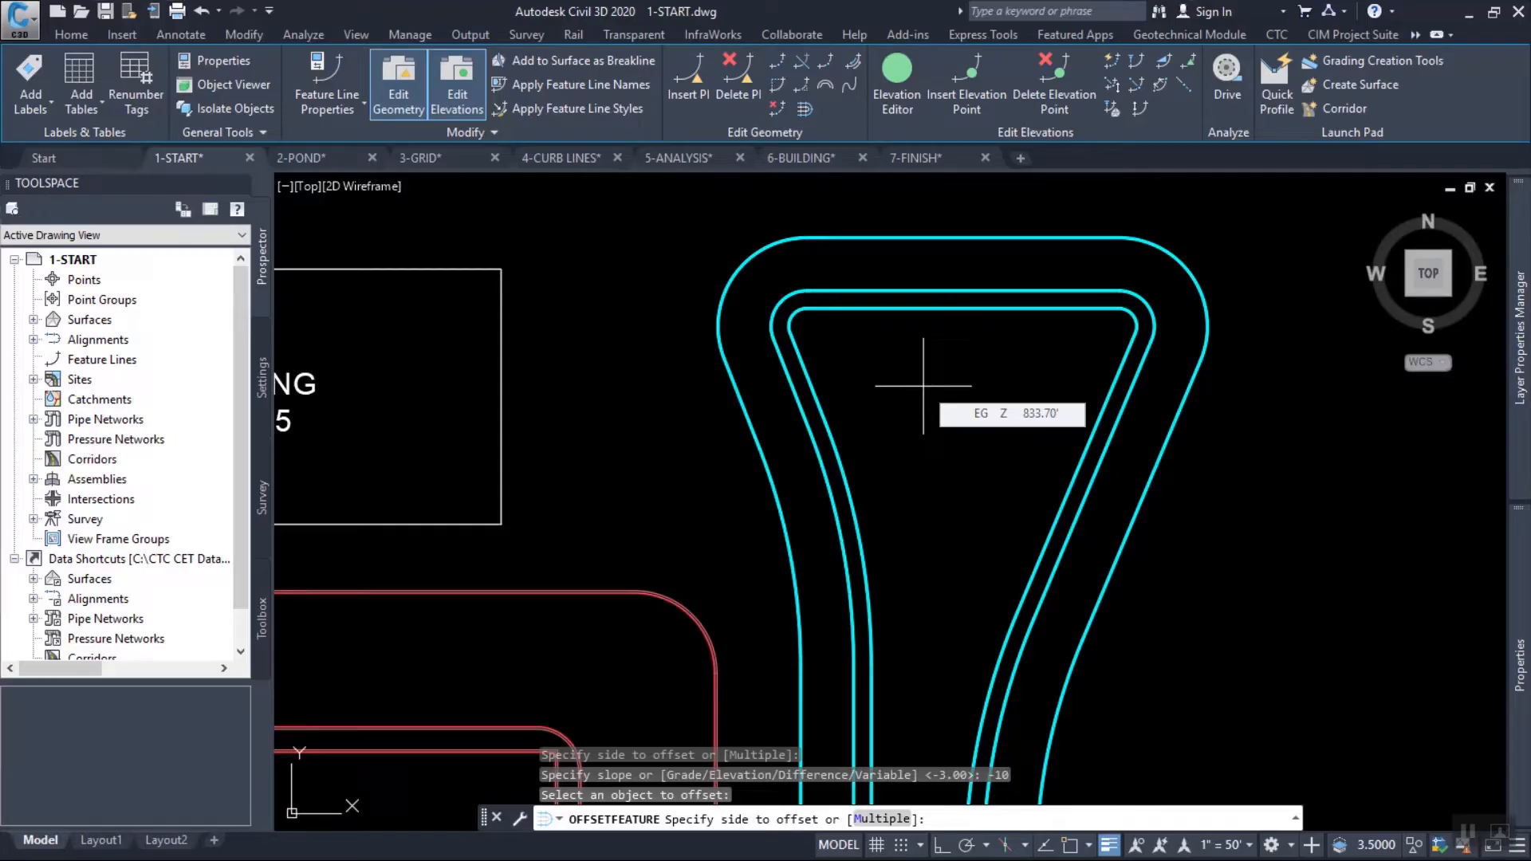
mouse_move(964, 424)
middle_mouse_down()
mouse_move(954, 375)
mouse_move(990, 391)
middle_mouse_up()
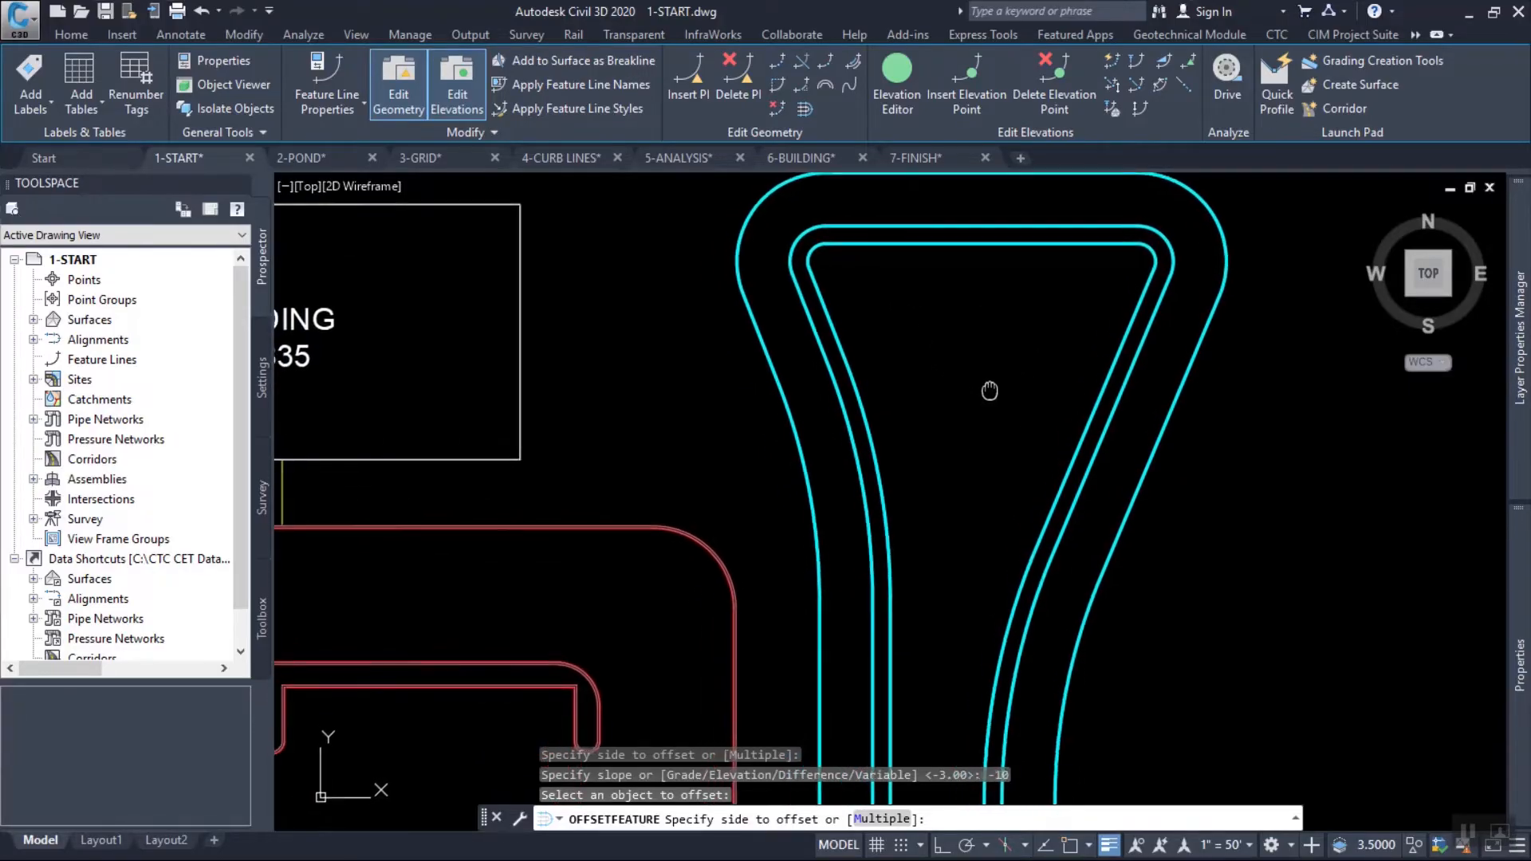
key("Escape")
key("Escape")
key("Escape")
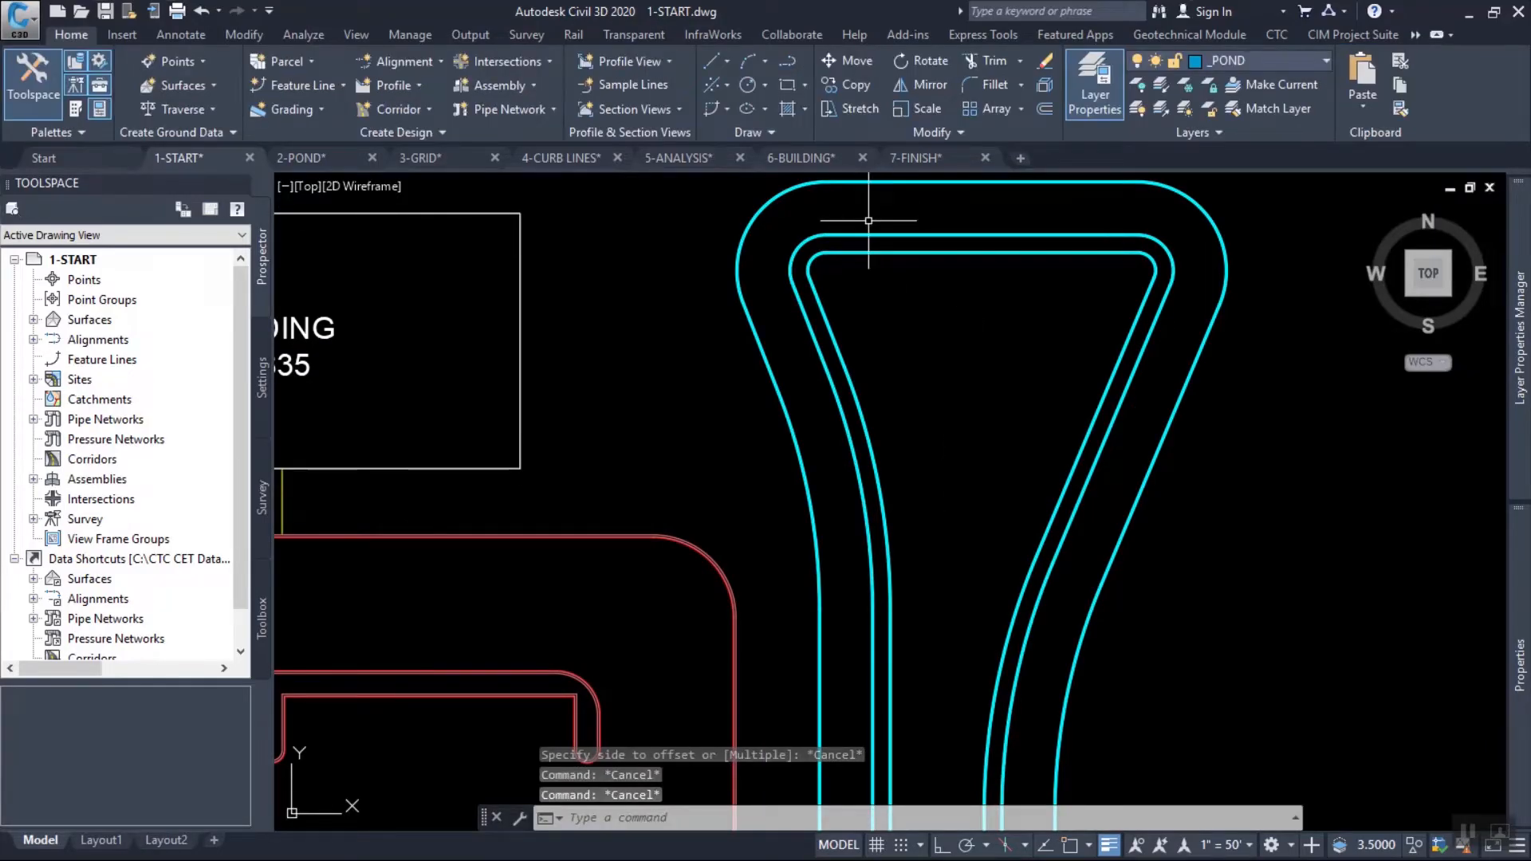
Offset the innermost pond feature line another 16 toward the inside at a slope of -3.
left_click(864, 252)
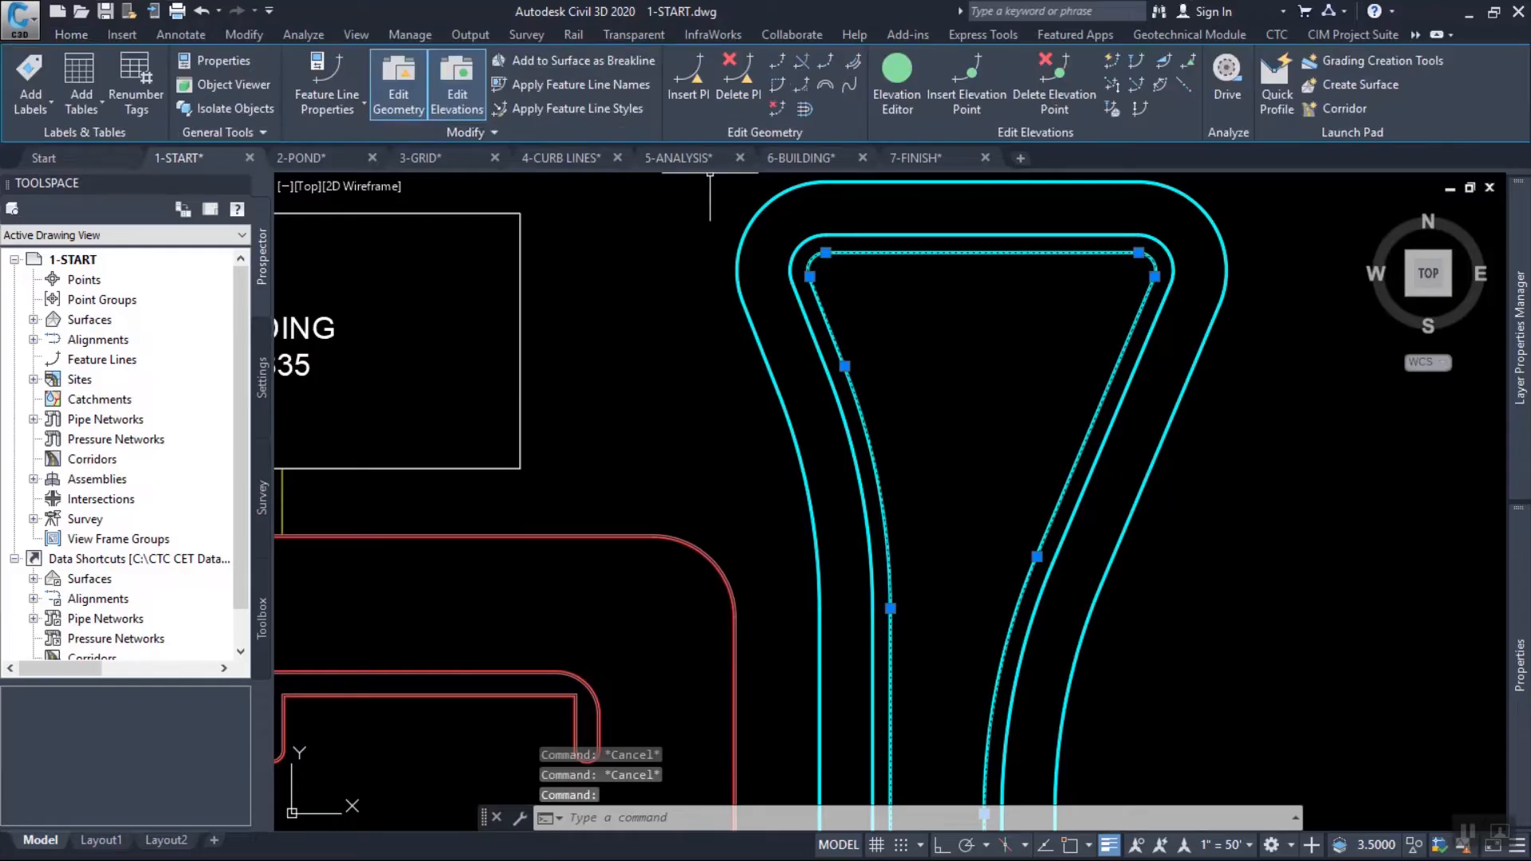
left_click(805, 109)
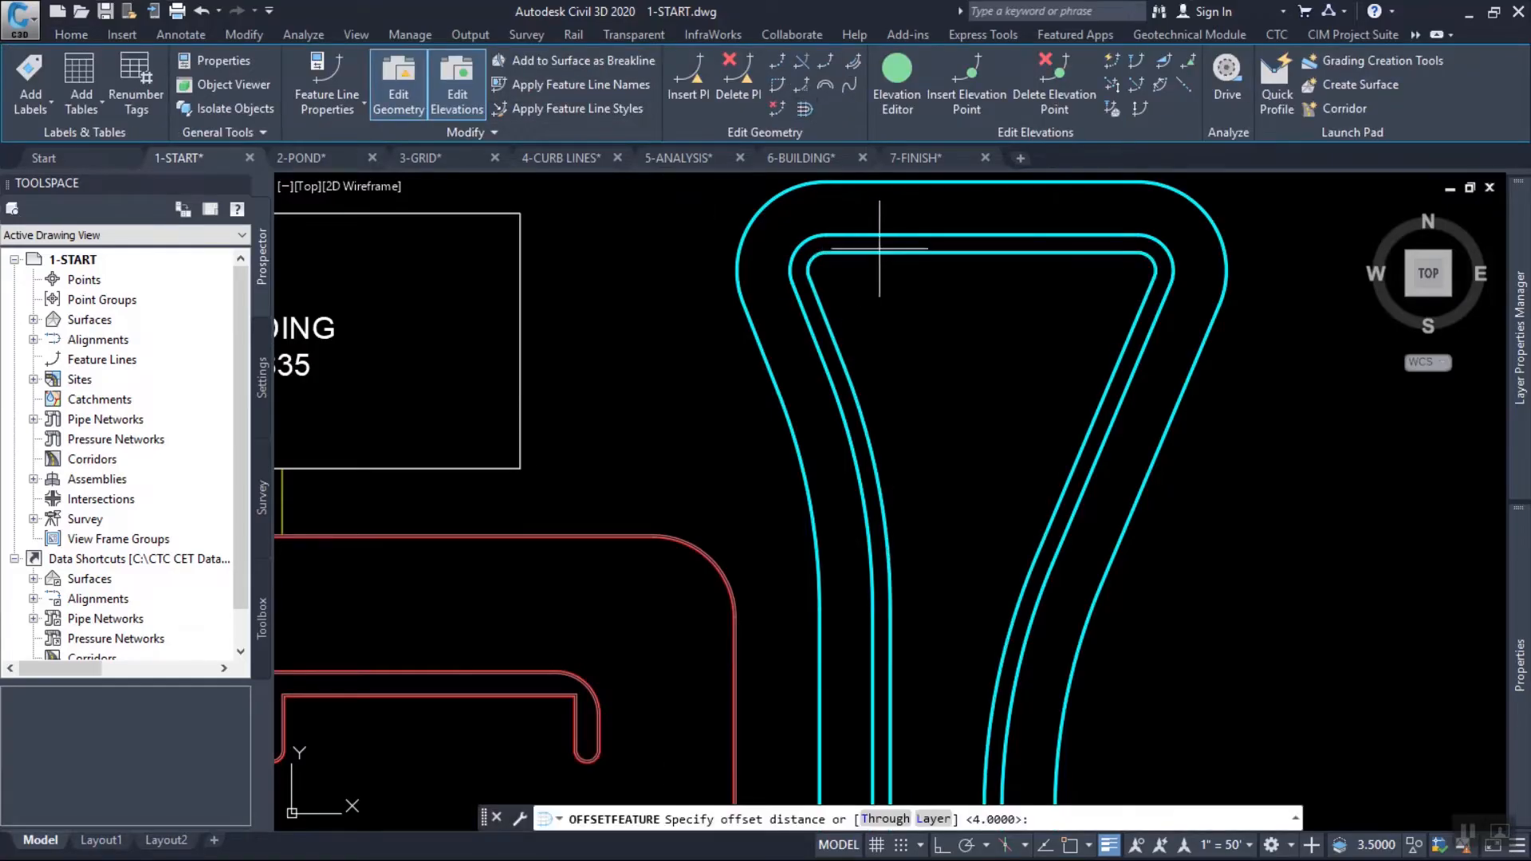
type("16")
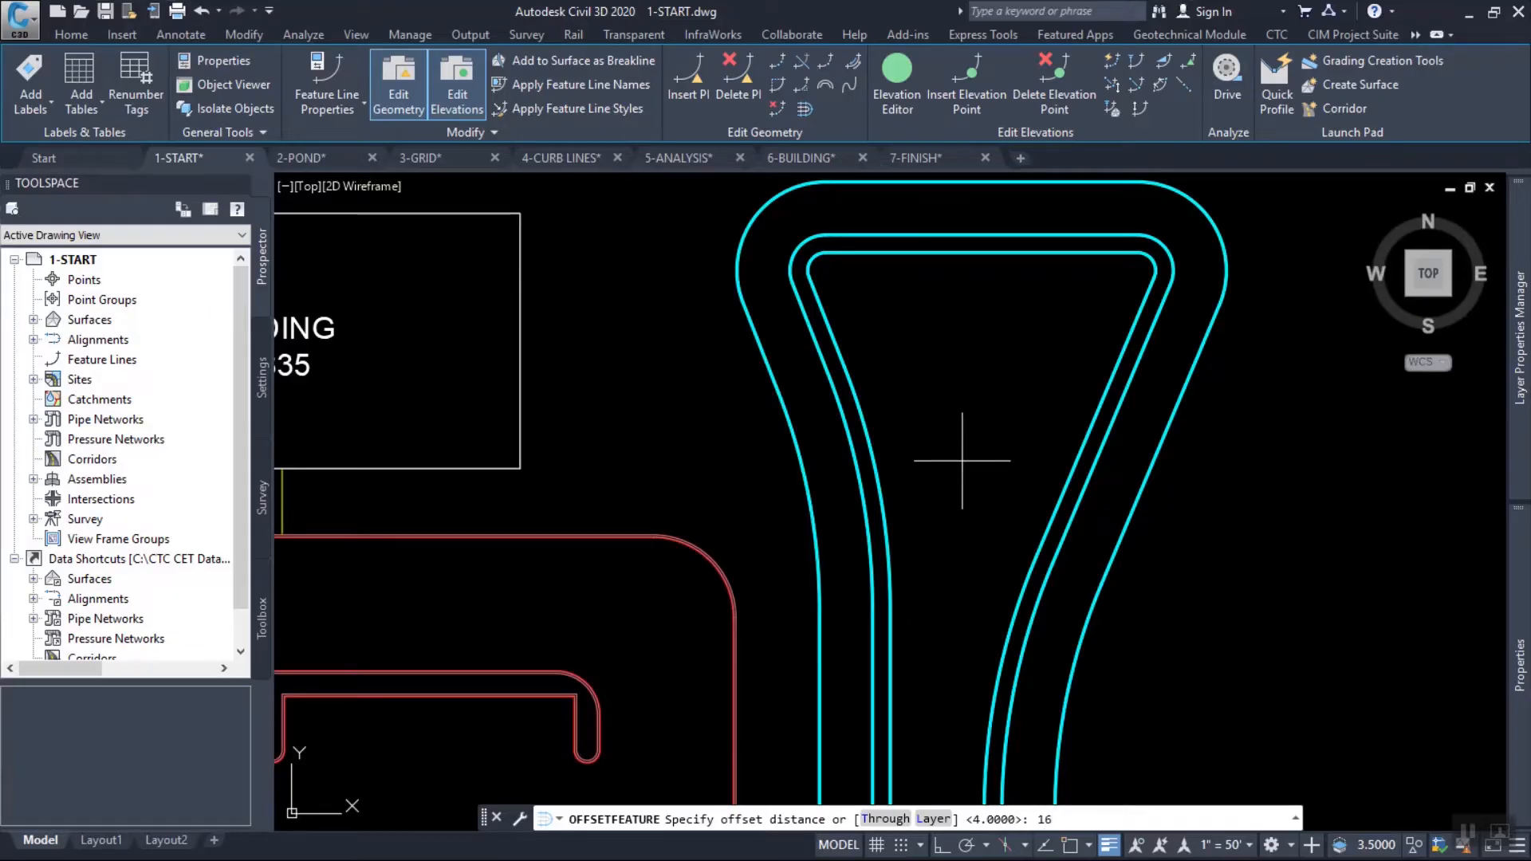
key("Return")
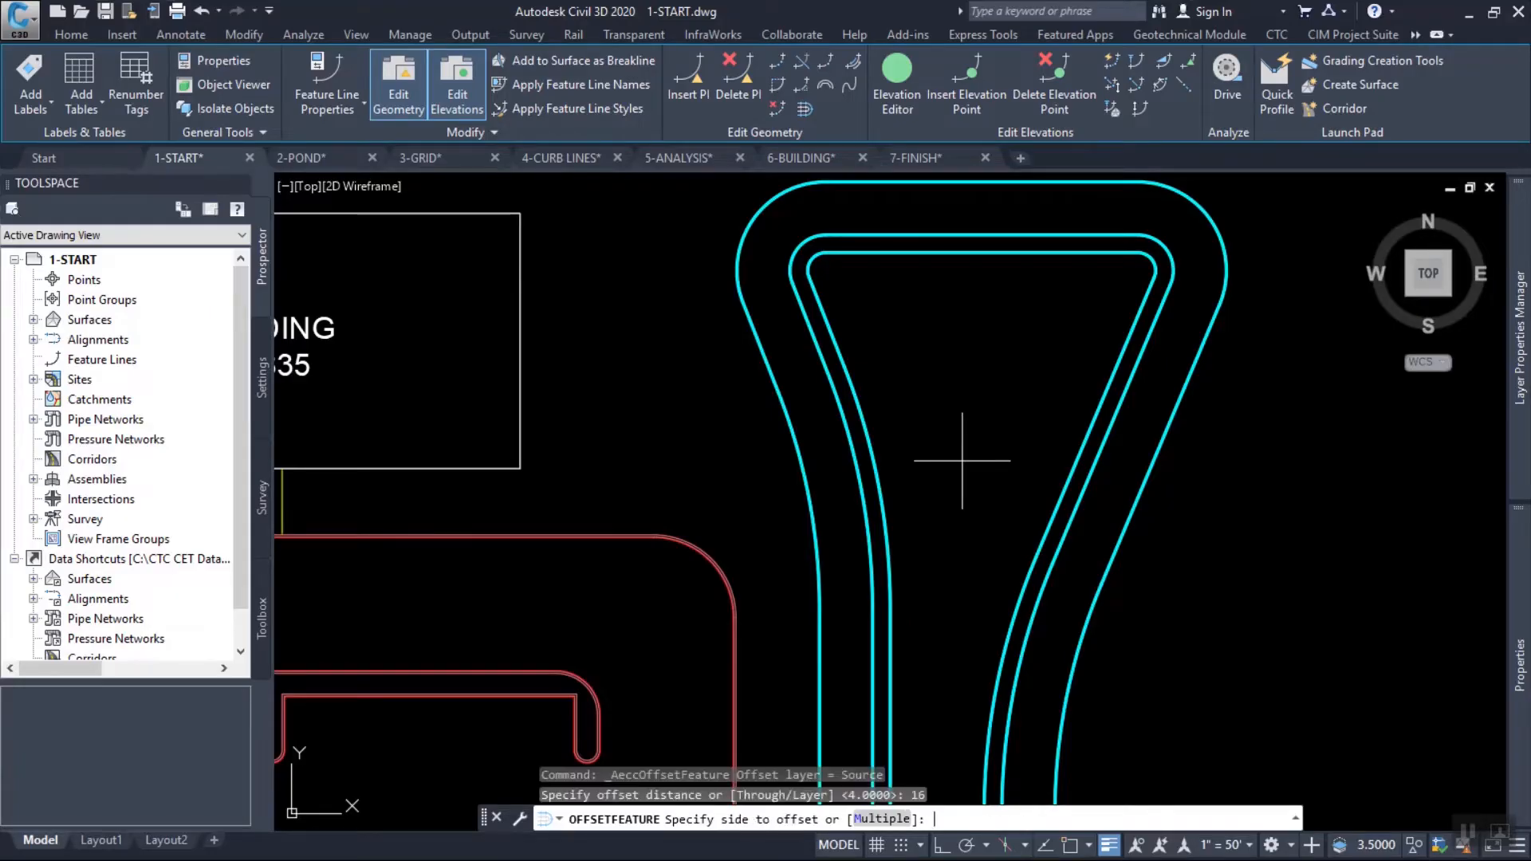
left_click(962, 461)
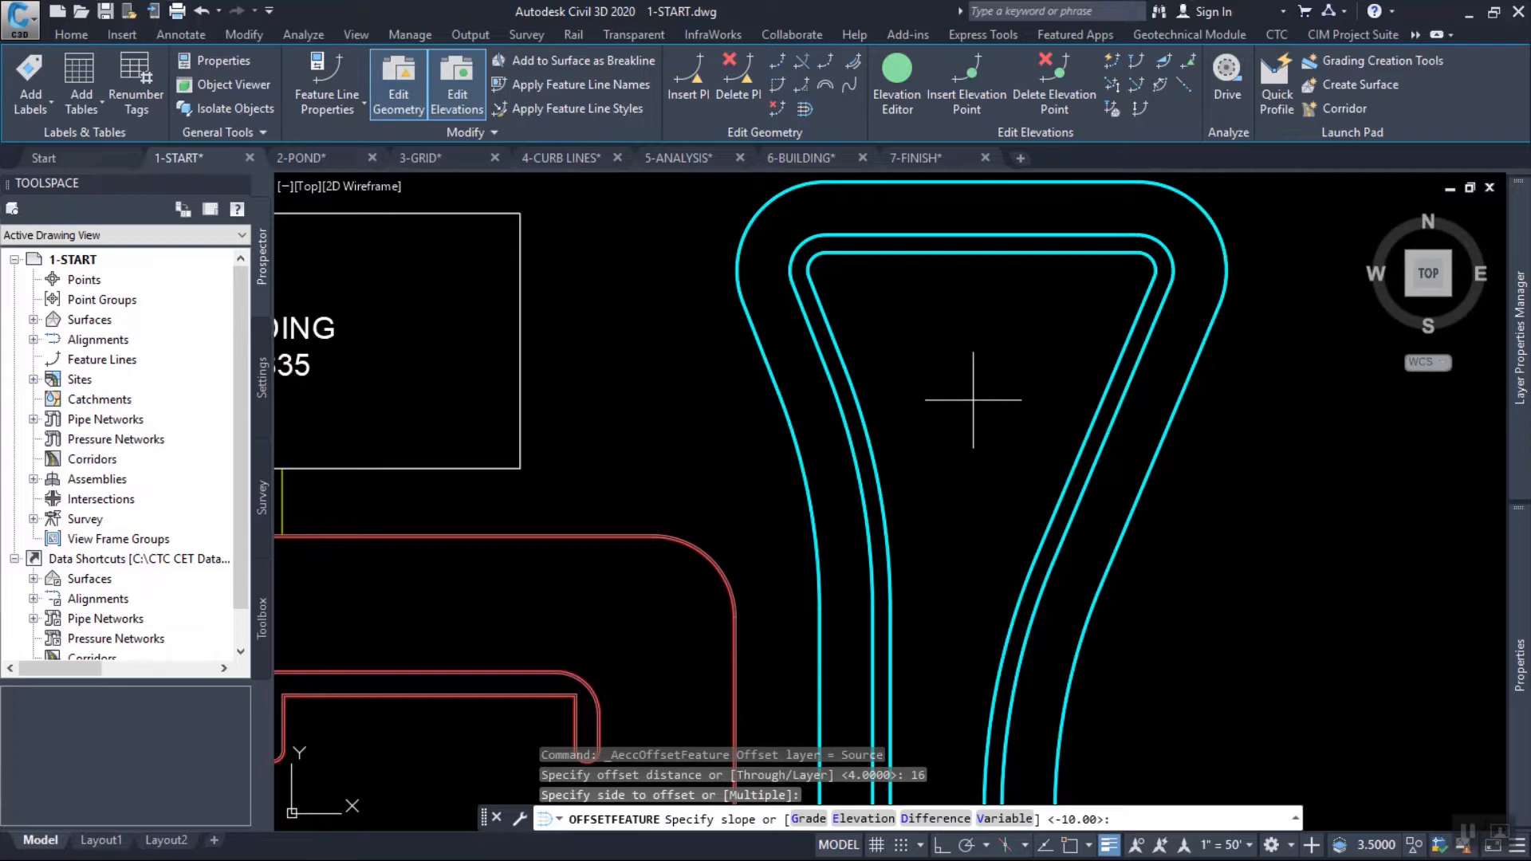
type("-3")
key("Return")
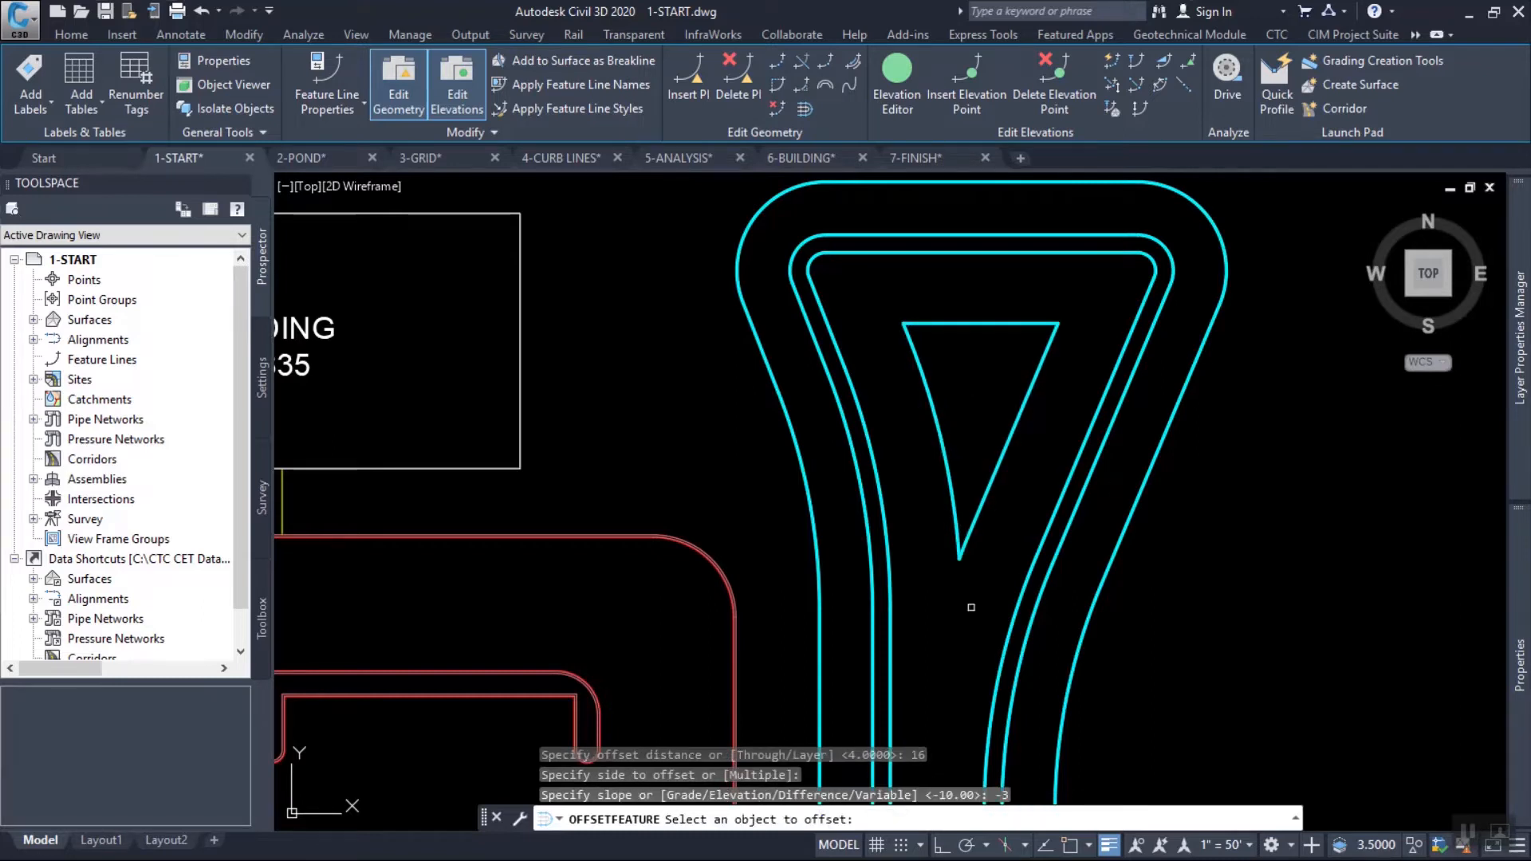
scroll(996, 548, "down", 2)
middle_click_drag(1018, 624, 1010, 334)
key("Escape")
left_click(986, 350)
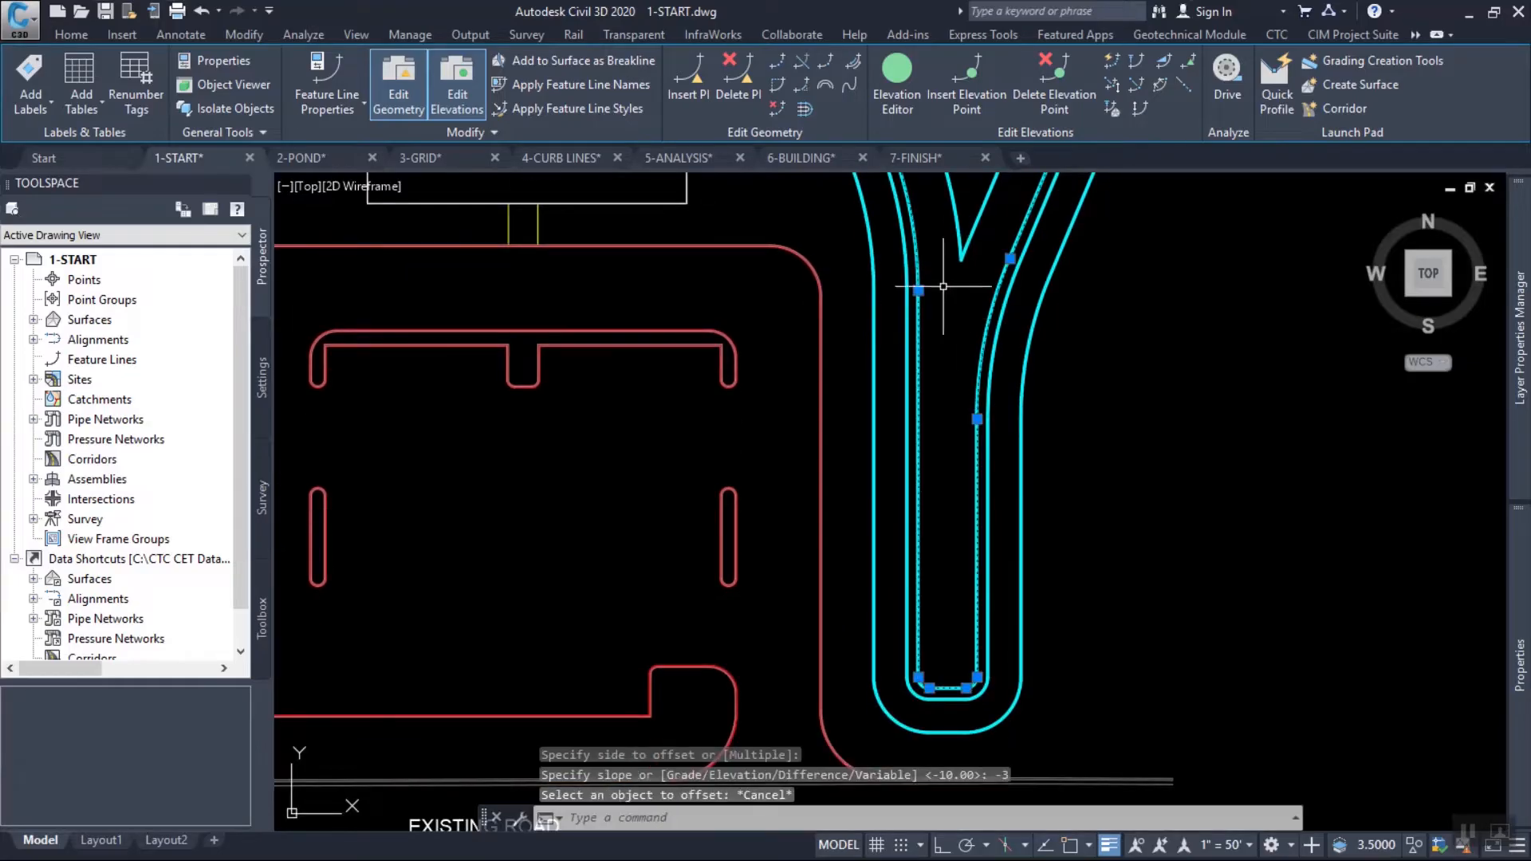
key("Escape")
key("Escape")
Start a polyline midway between the two long sides of the innermost full-length pond line, at its narrow south end.
middle_click_drag(1043, 442, 1068, 558)
type("pl")
key("Return")
middle_click_drag(1043, 659, 1055, 466)
scroll(990, 598, "up", 6)
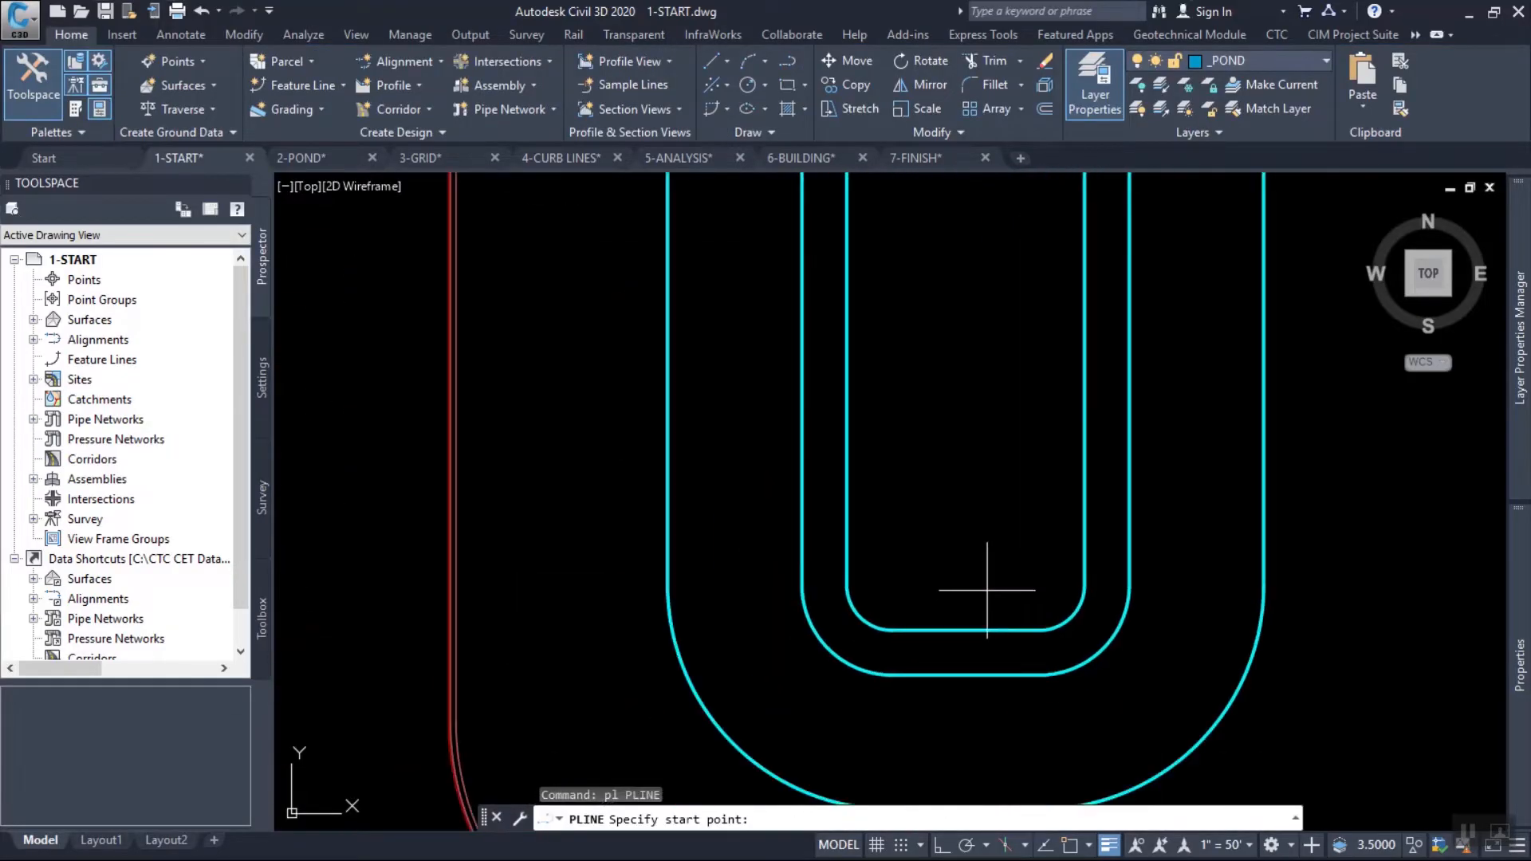
right_click(989, 521, "shift")
left_click(1069, 96)
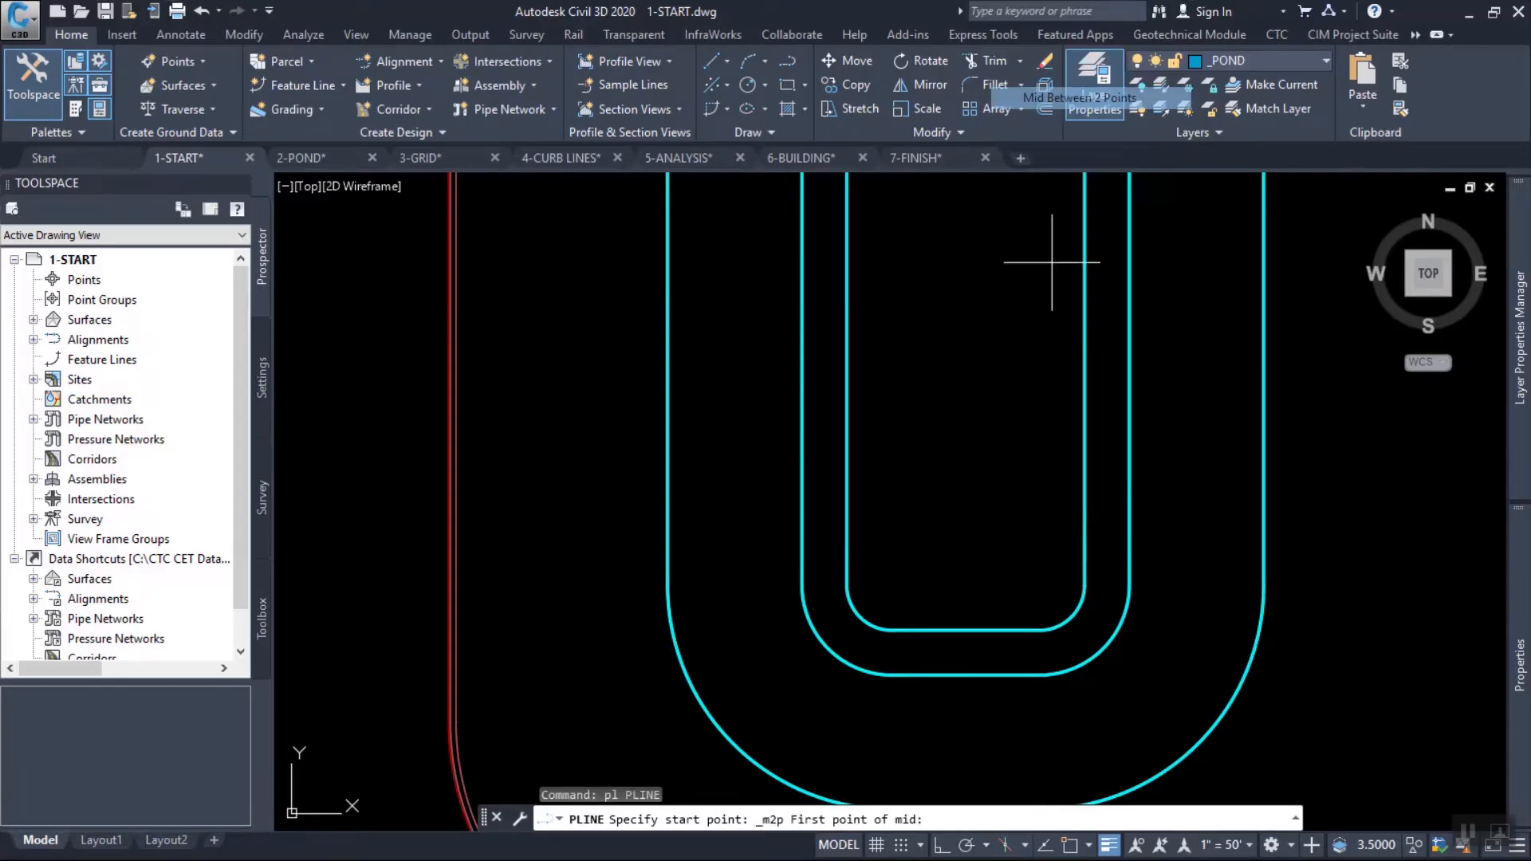
key("F3")
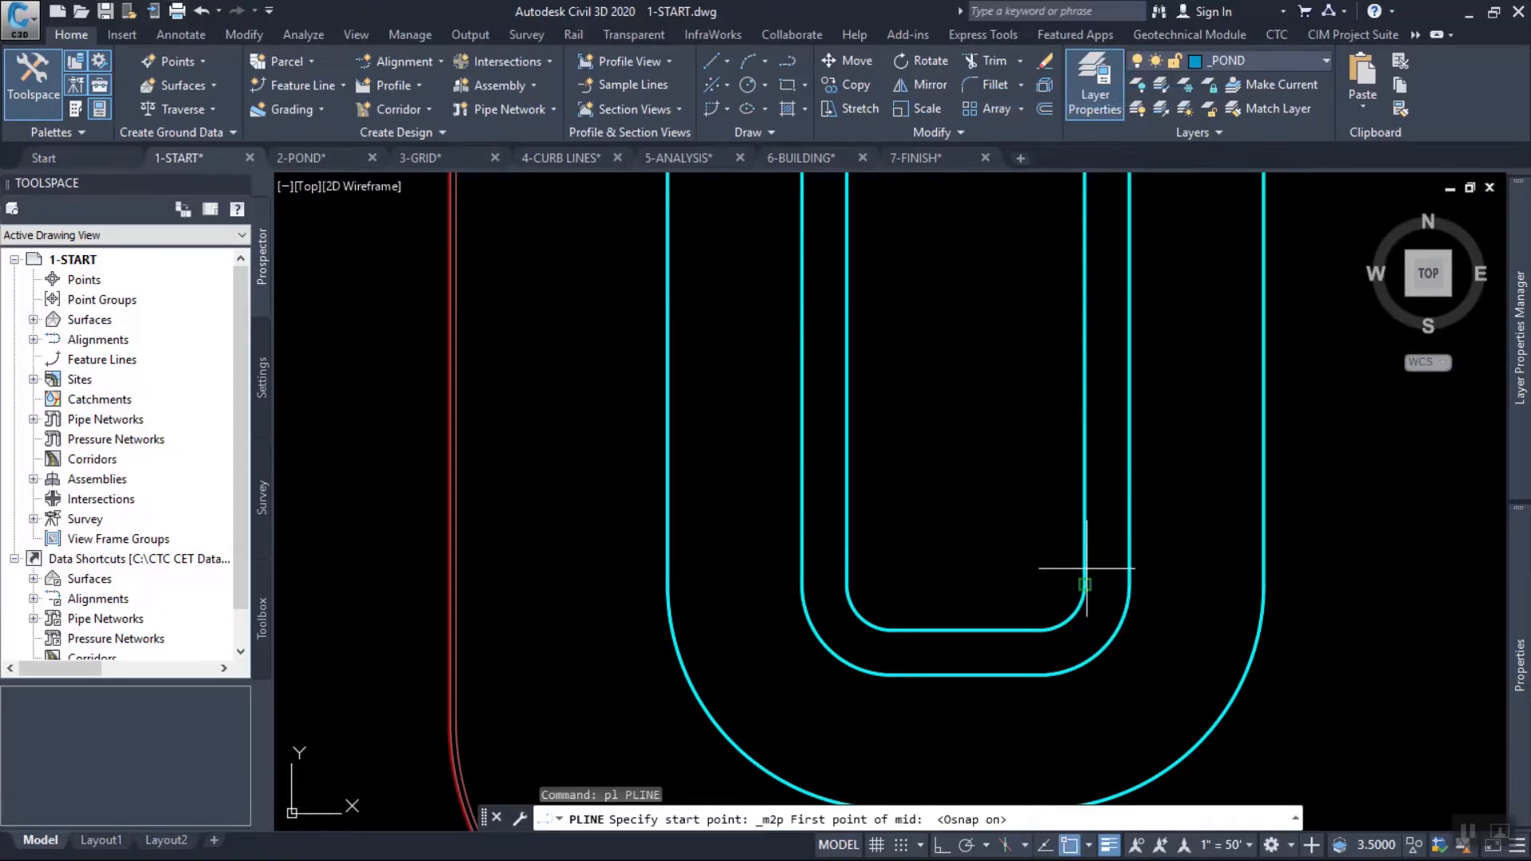
left_click(1040, 584)
left_click(1084, 585)
Draw the polyline about 124 ft straight north, continue it to the lower tip of the triangular pond bottom, and finish it.
middle_click_drag(998, 413, 1030, 718)
scroll(1028, 606, "down", 4)
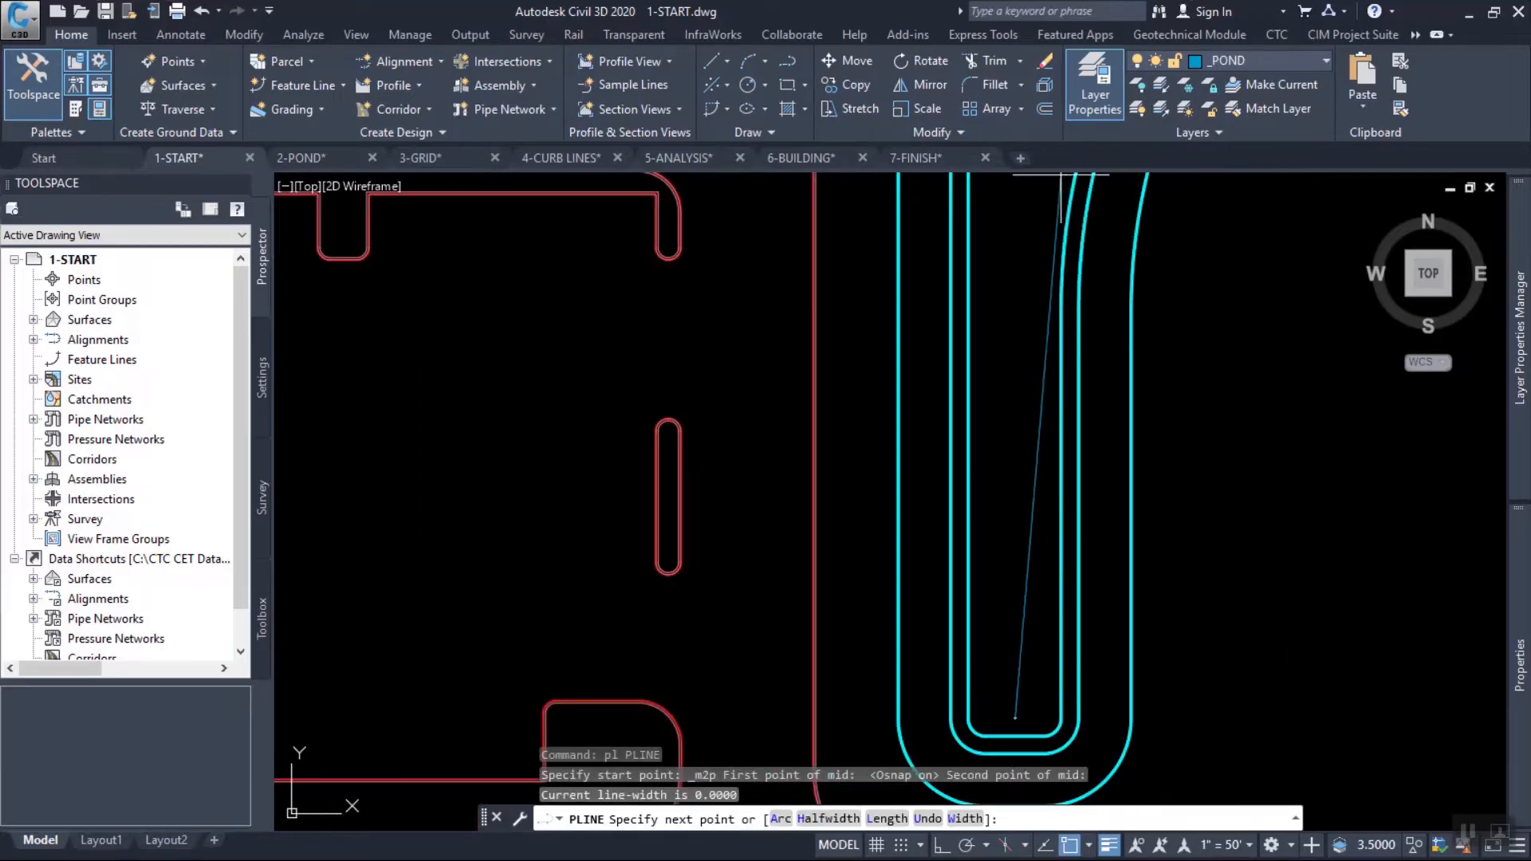
middle_click_drag(1073, 199, 1027, 345)
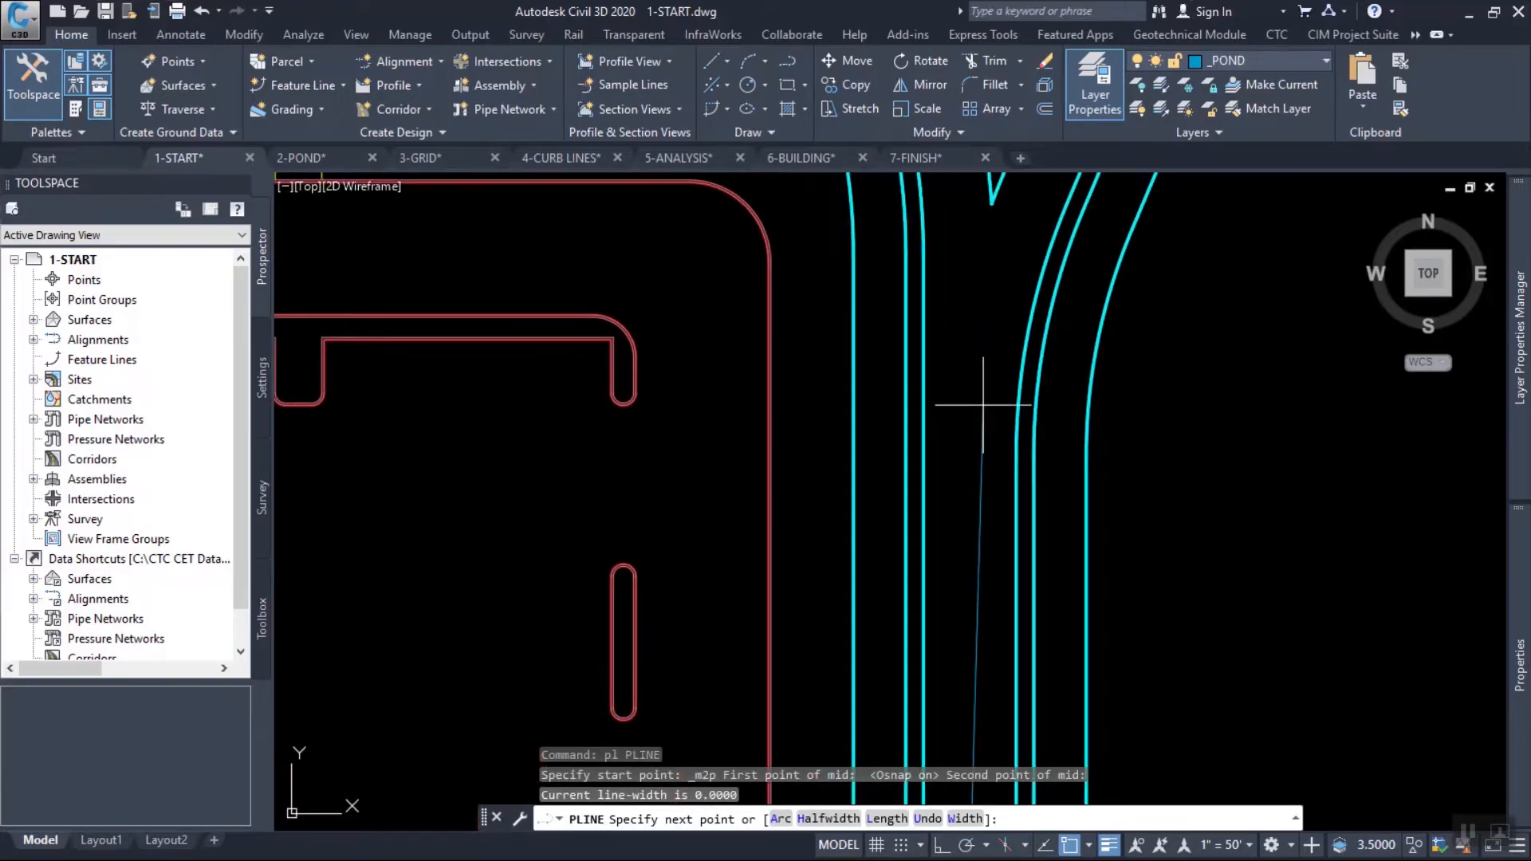
left_click(976, 317, "shift")
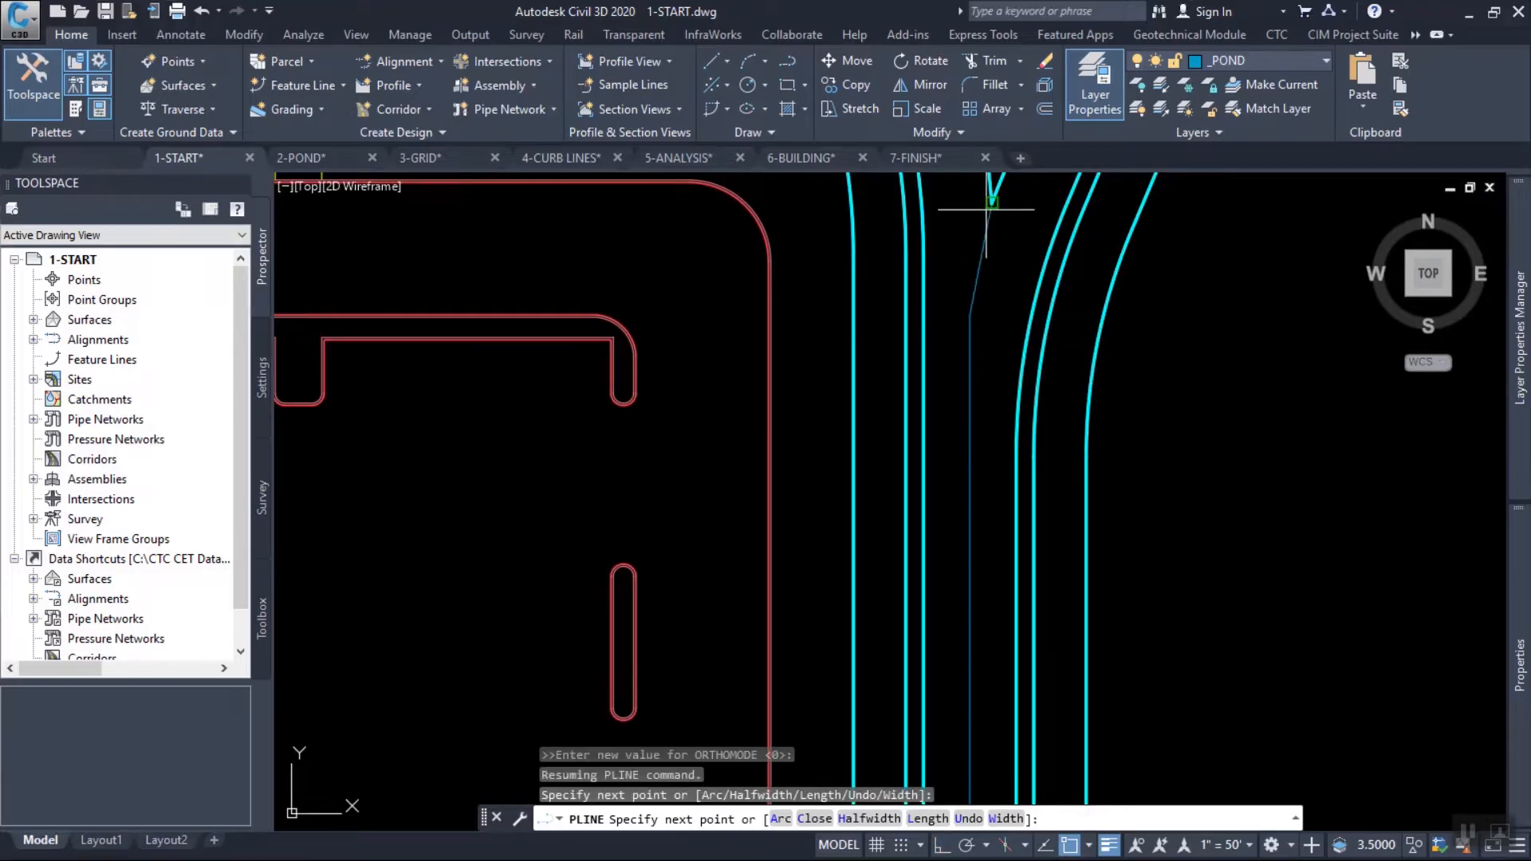
left_click(997, 209)
key("Return")
Convert the polyline below the triangular pond bottom into a feature line on site Main.
middle_click_drag(1070, 246, 982, 561)
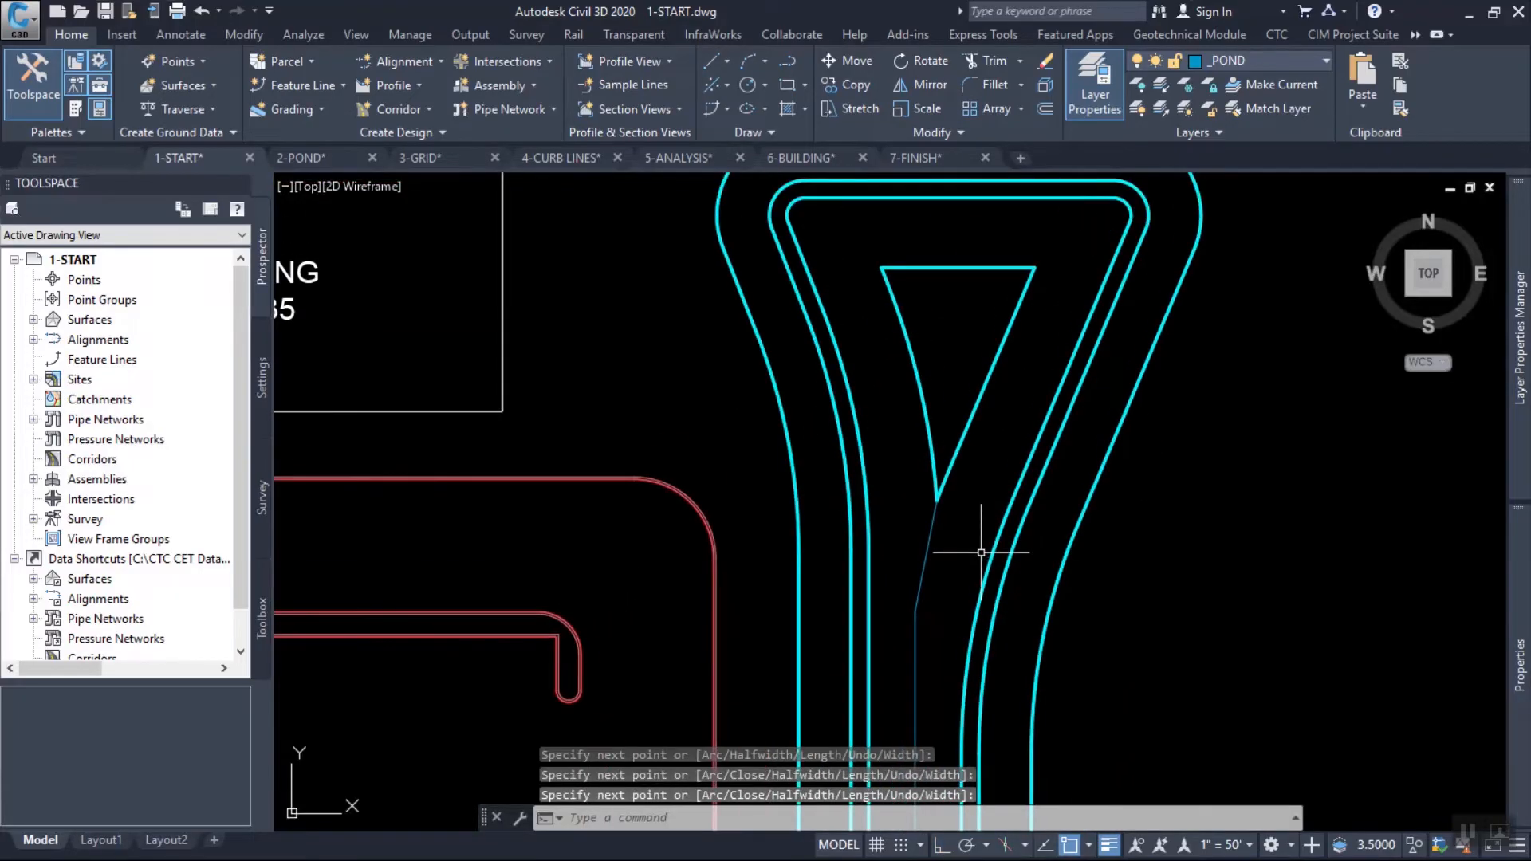
middle_click_drag(1029, 427, 994, 370)
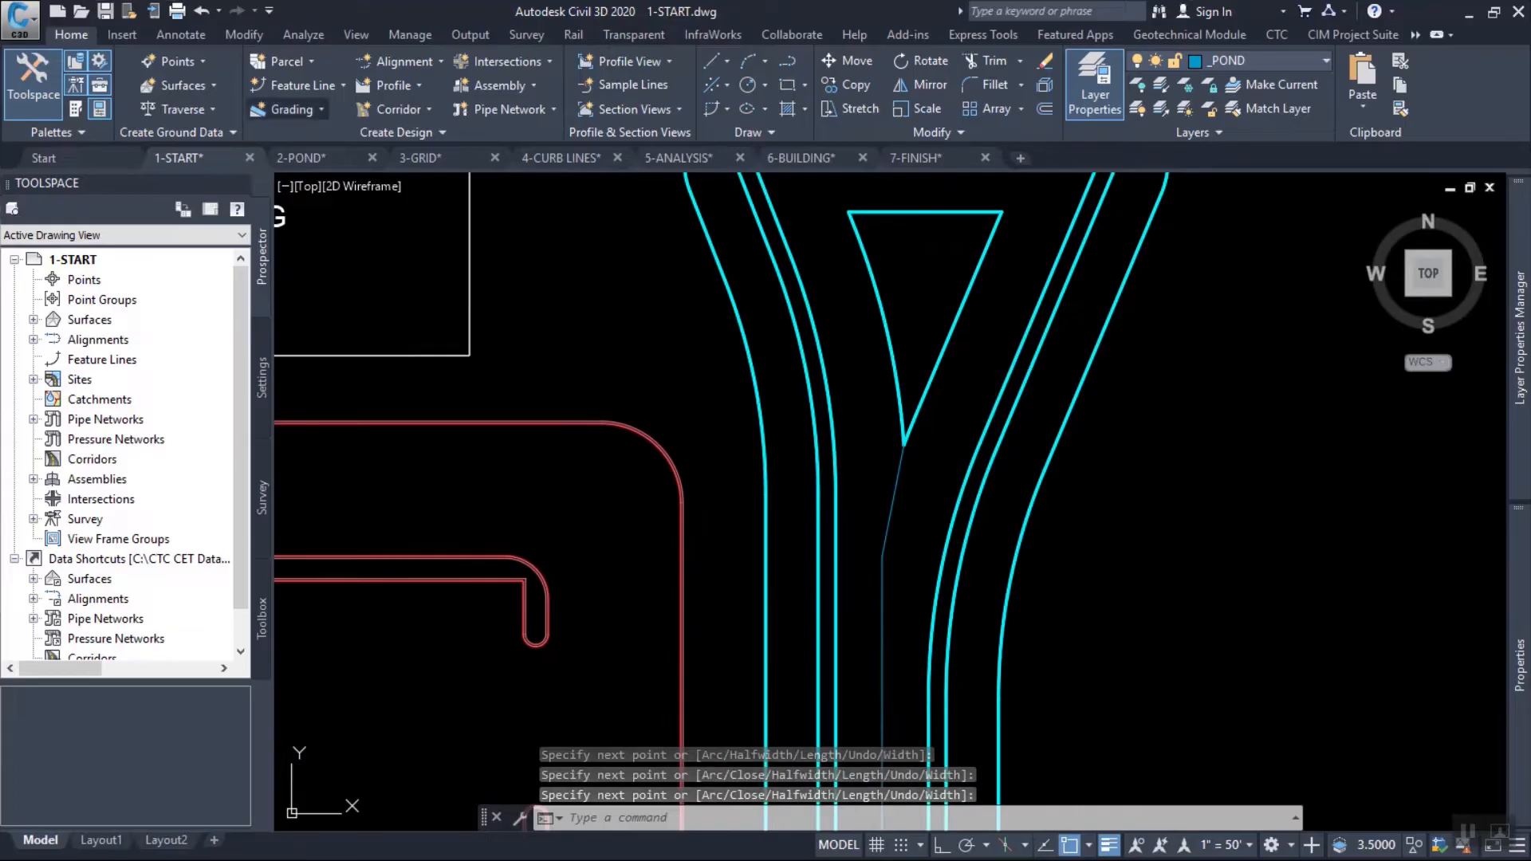
left_click(343, 85)
left_click(949, 553)
left_click(879, 489)
key("Return")
left_click(958, 559)
left_click(1017, 646)
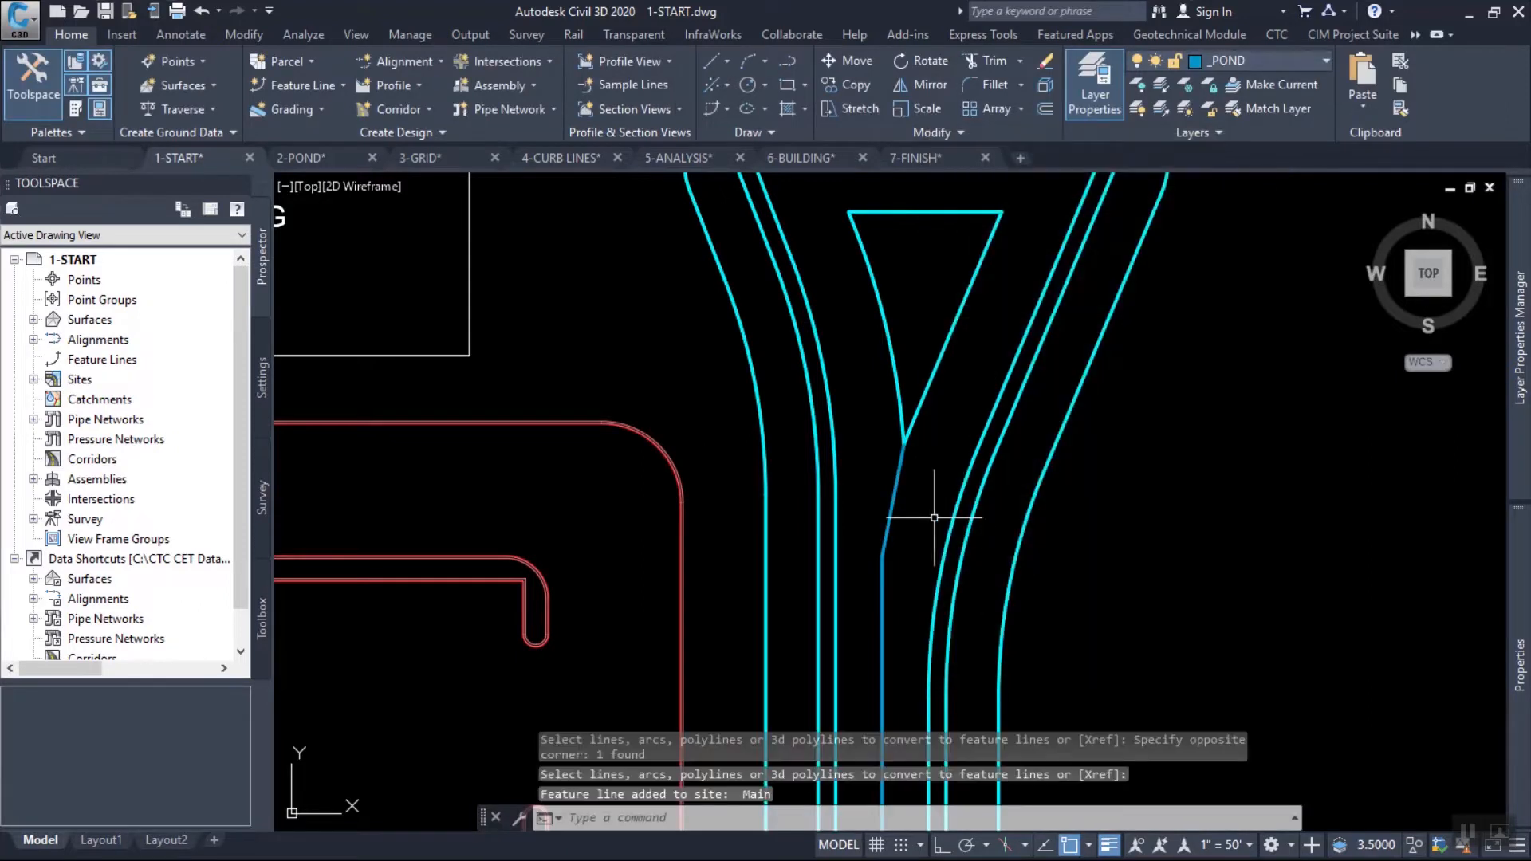
Assign the inner pond feature lines, including the triangle and the connecting line, to layer _POND.
middle_click_drag(915, 513, 928, 523)
left_click(1000, 549)
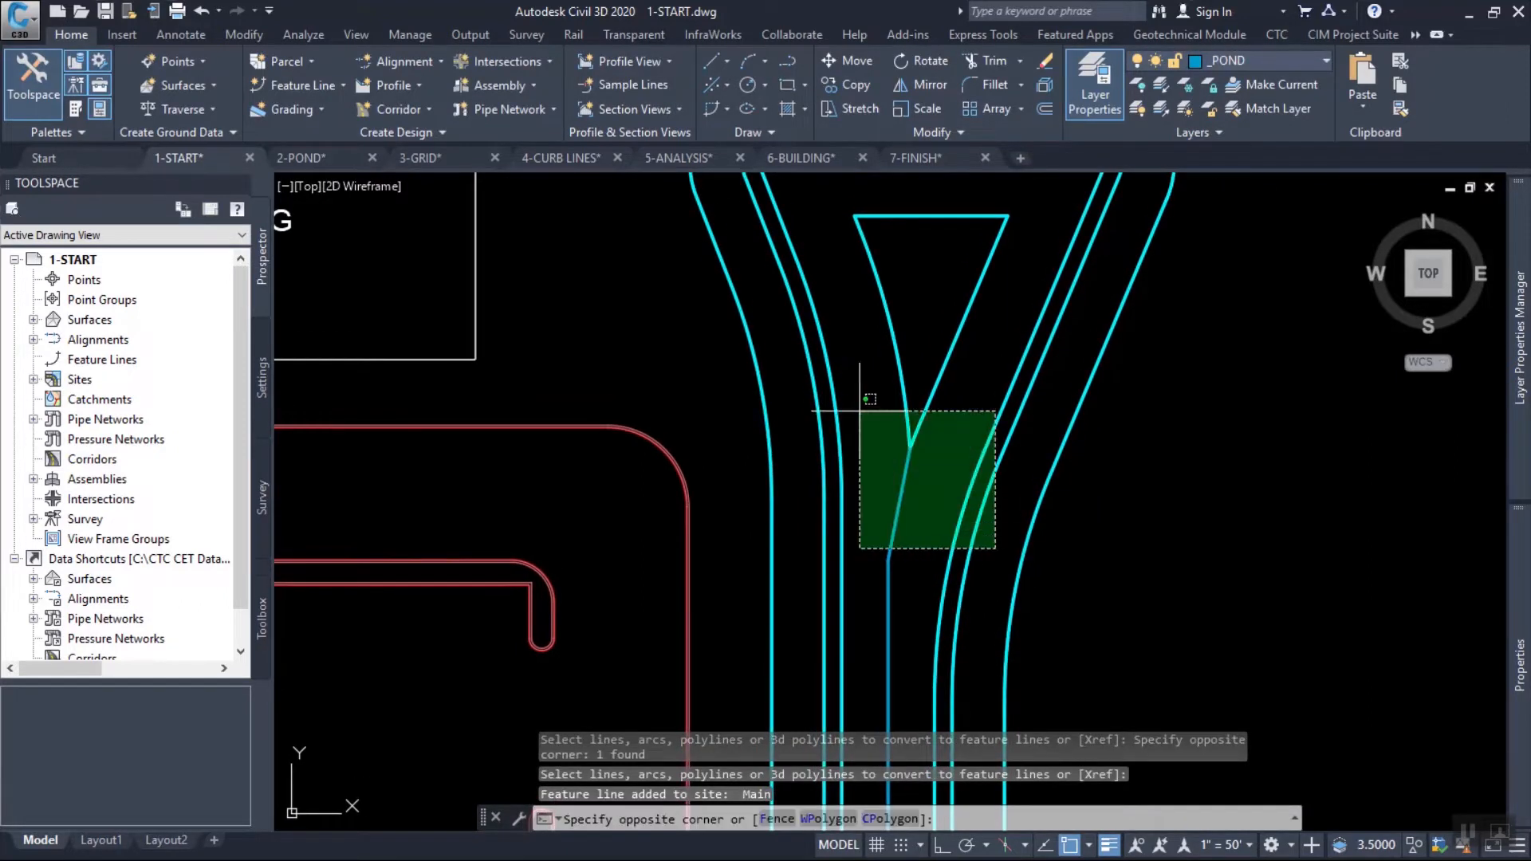
left_click(769, 343)
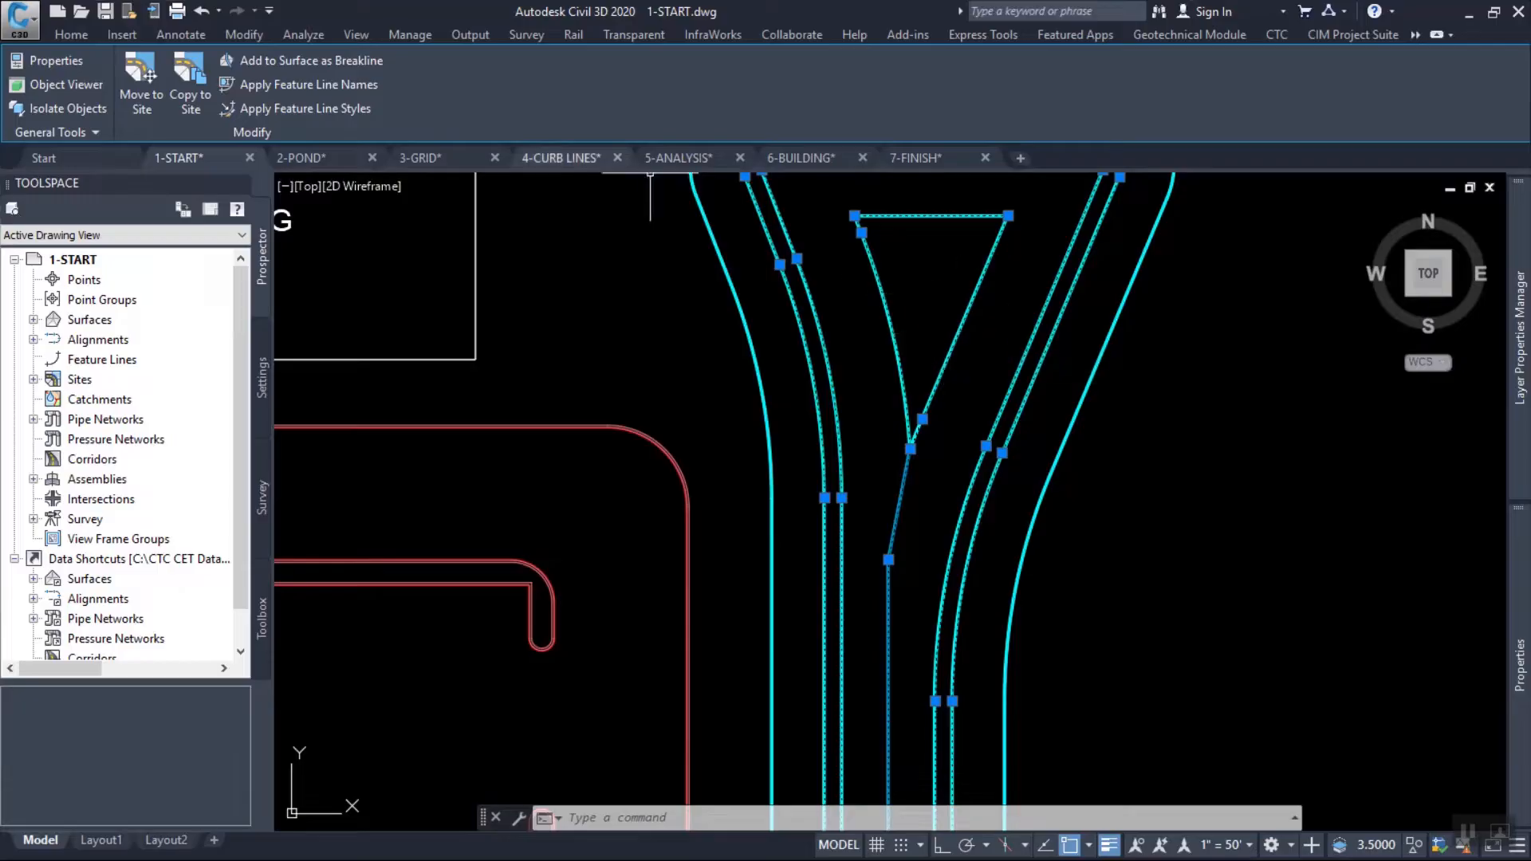
left_click(71, 34)
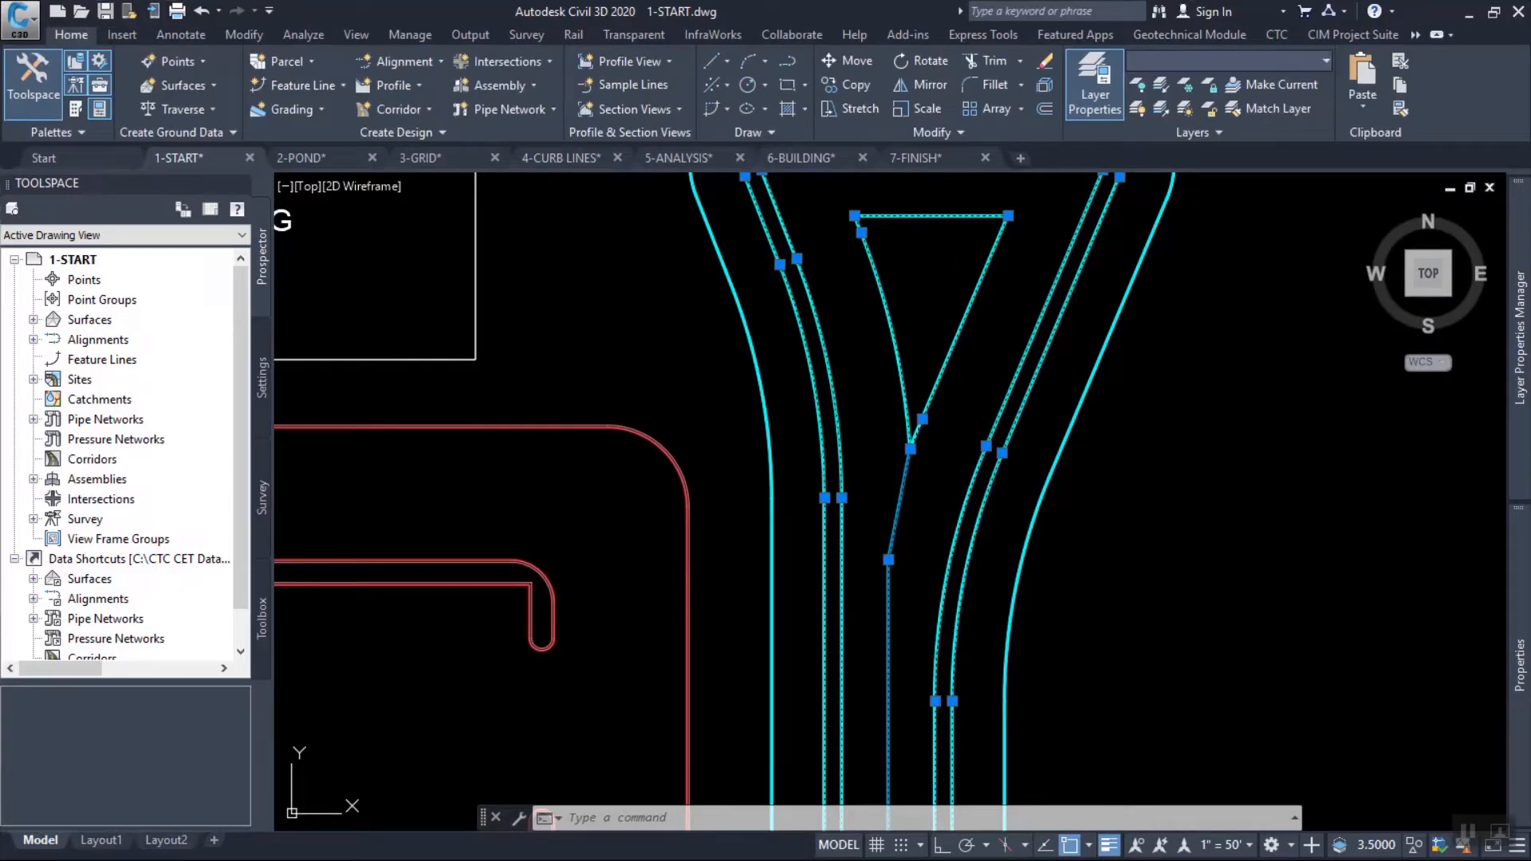
left_click(1228, 60)
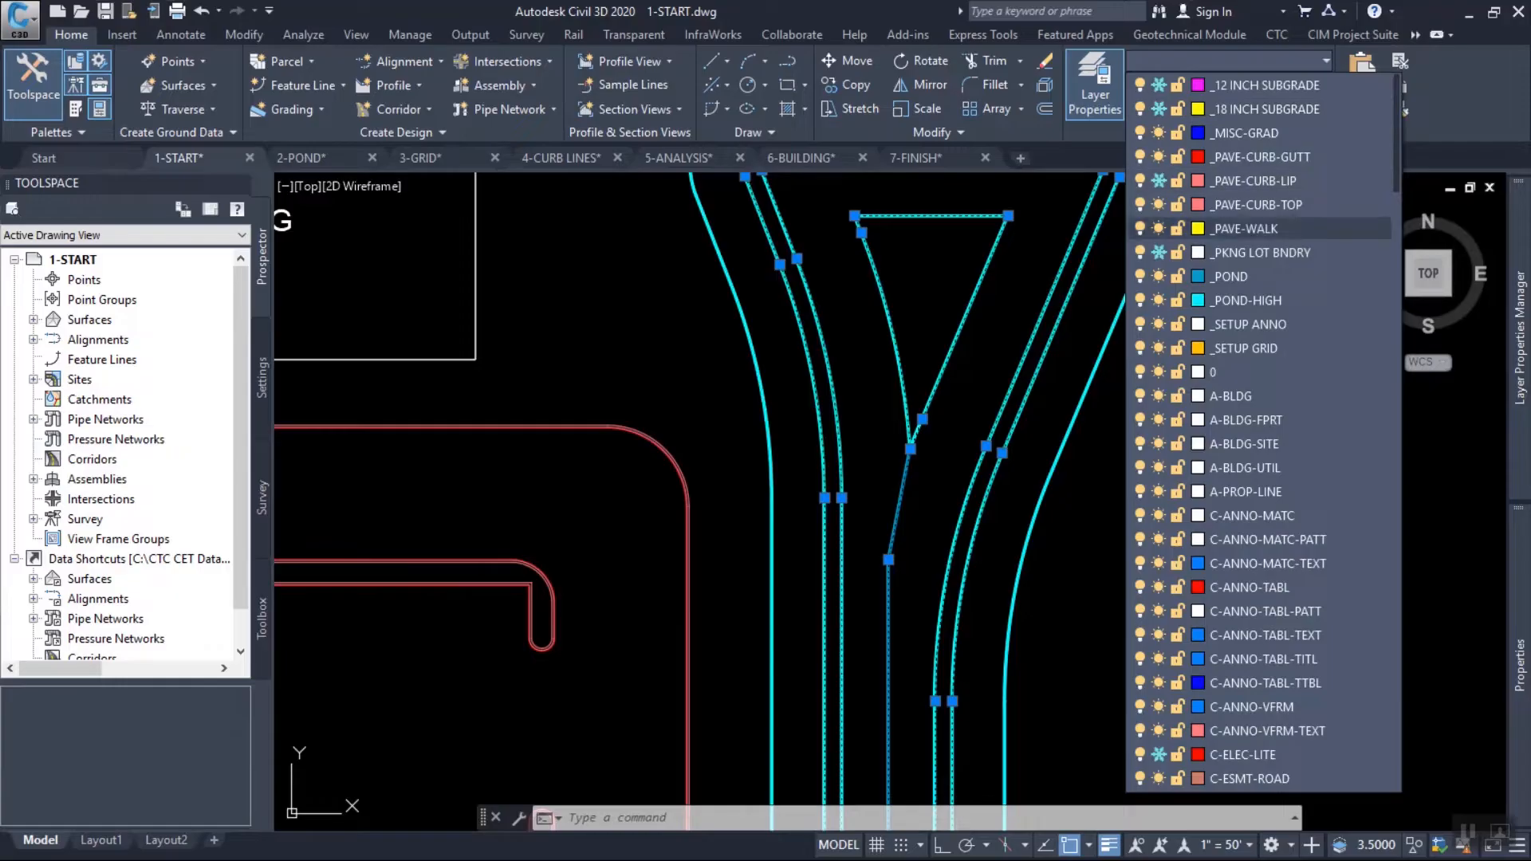
left_click(1249, 300)
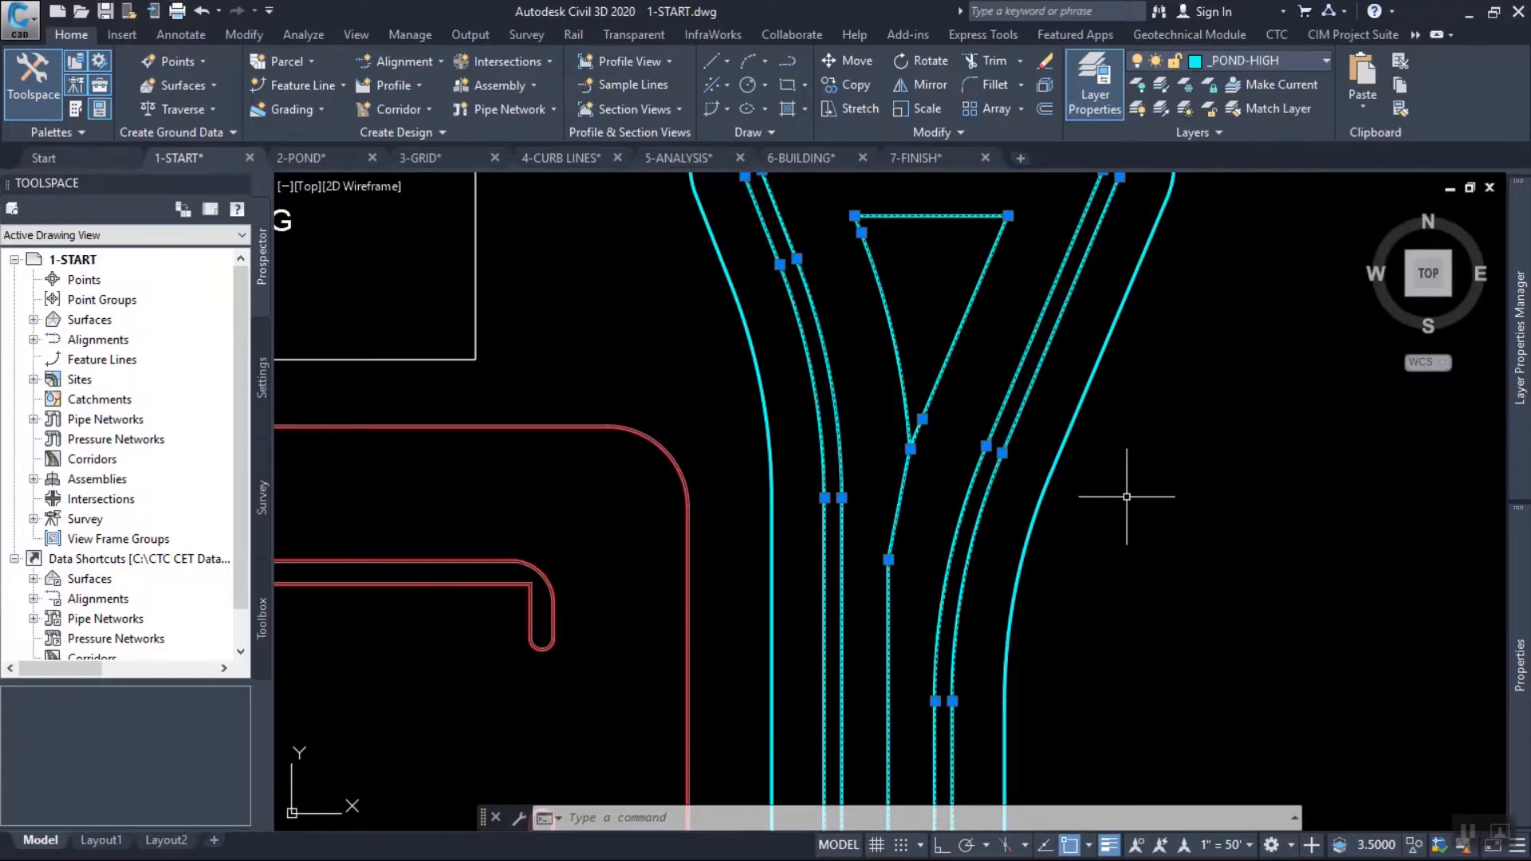
left_click(1244, 61)
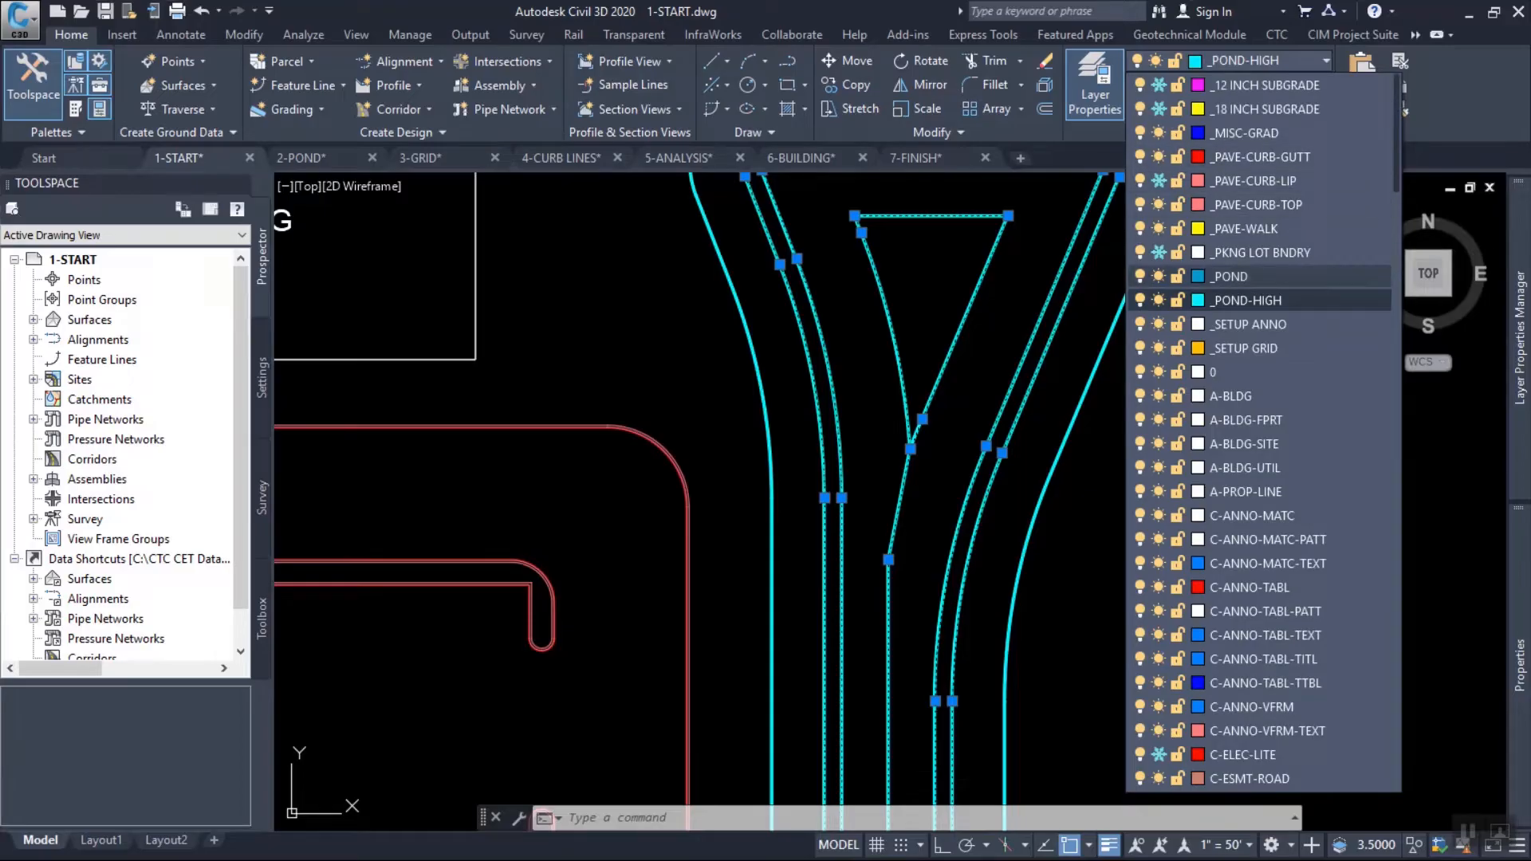
left_click(1232, 275)
key("Escape")
key("Escape")
key("Escape")
Select all pond feature lines and choose to add them as breaklines to surface FG.
middle_click_drag(1151, 184, 1074, 328)
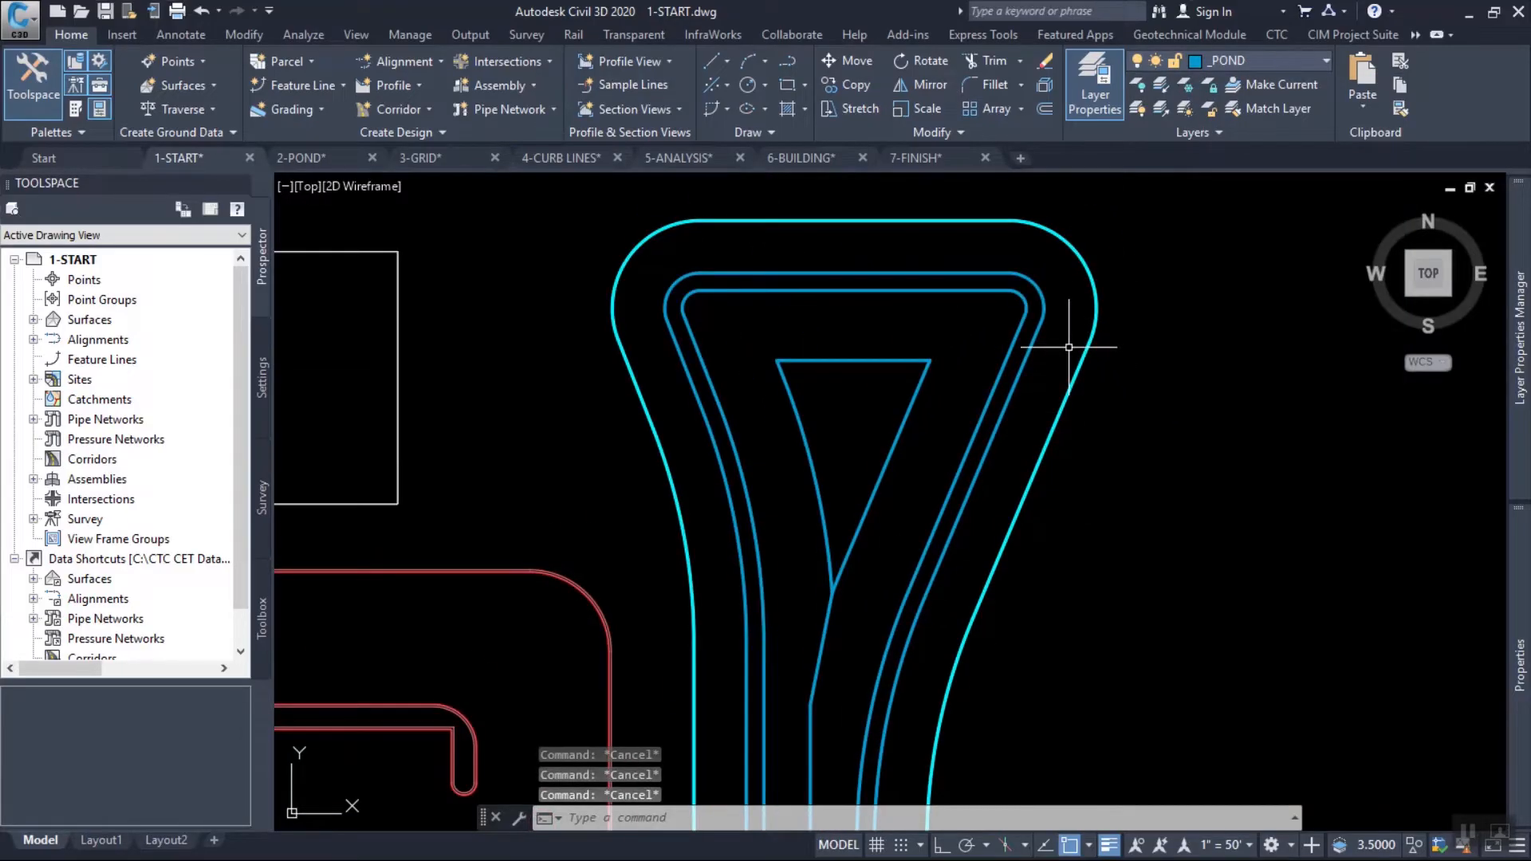
middle_click_drag(897, 347, 923, 292)
scroll(927, 357, "down", 2)
middle_click_drag(974, 428, 962, 377)
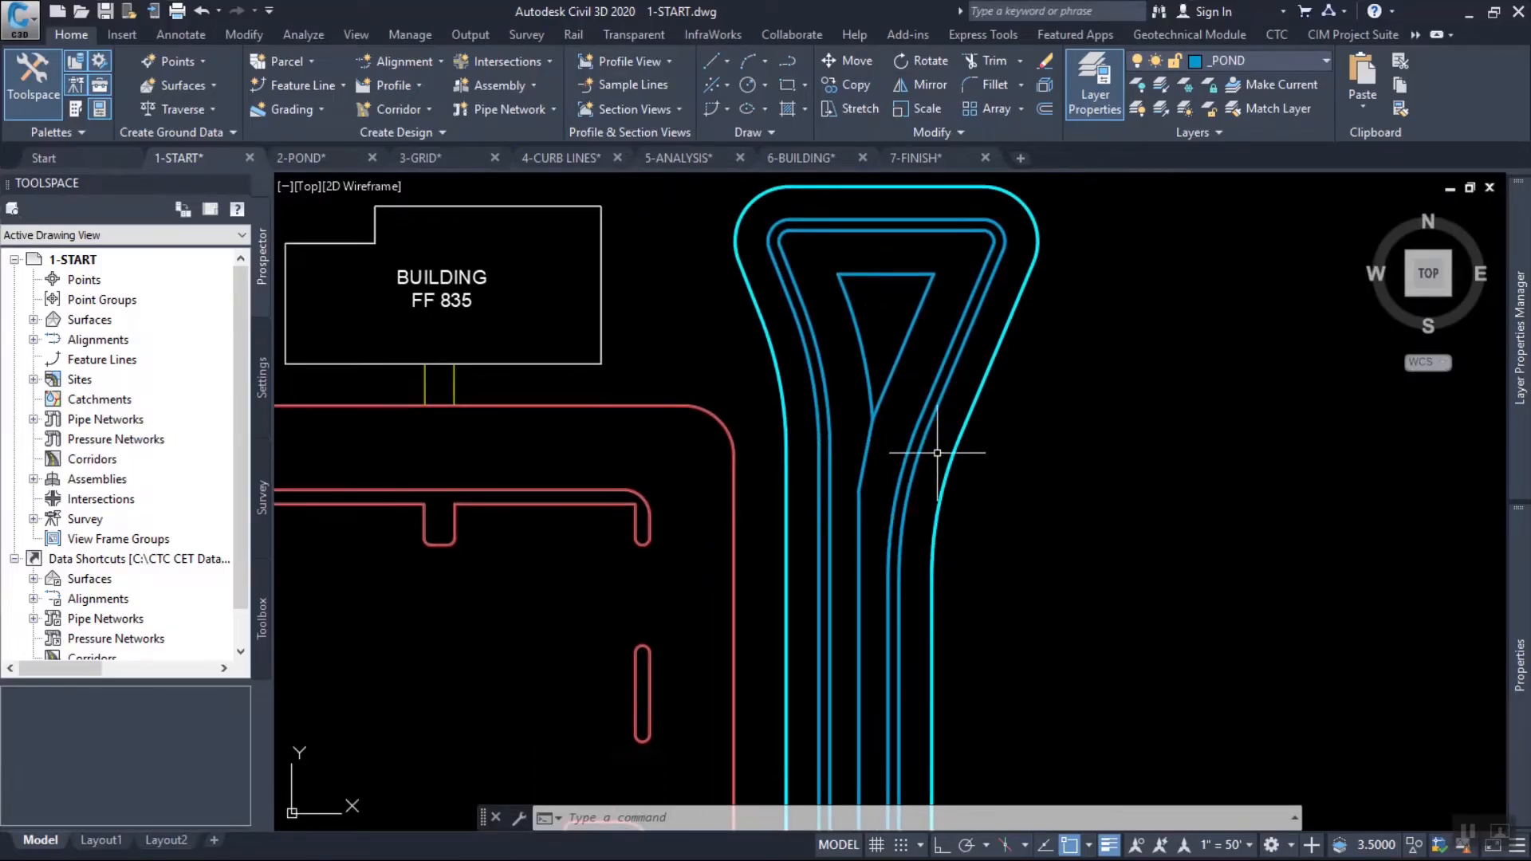
left_click(1023, 465)
left_click(772, 322)
right_click(969, 316)
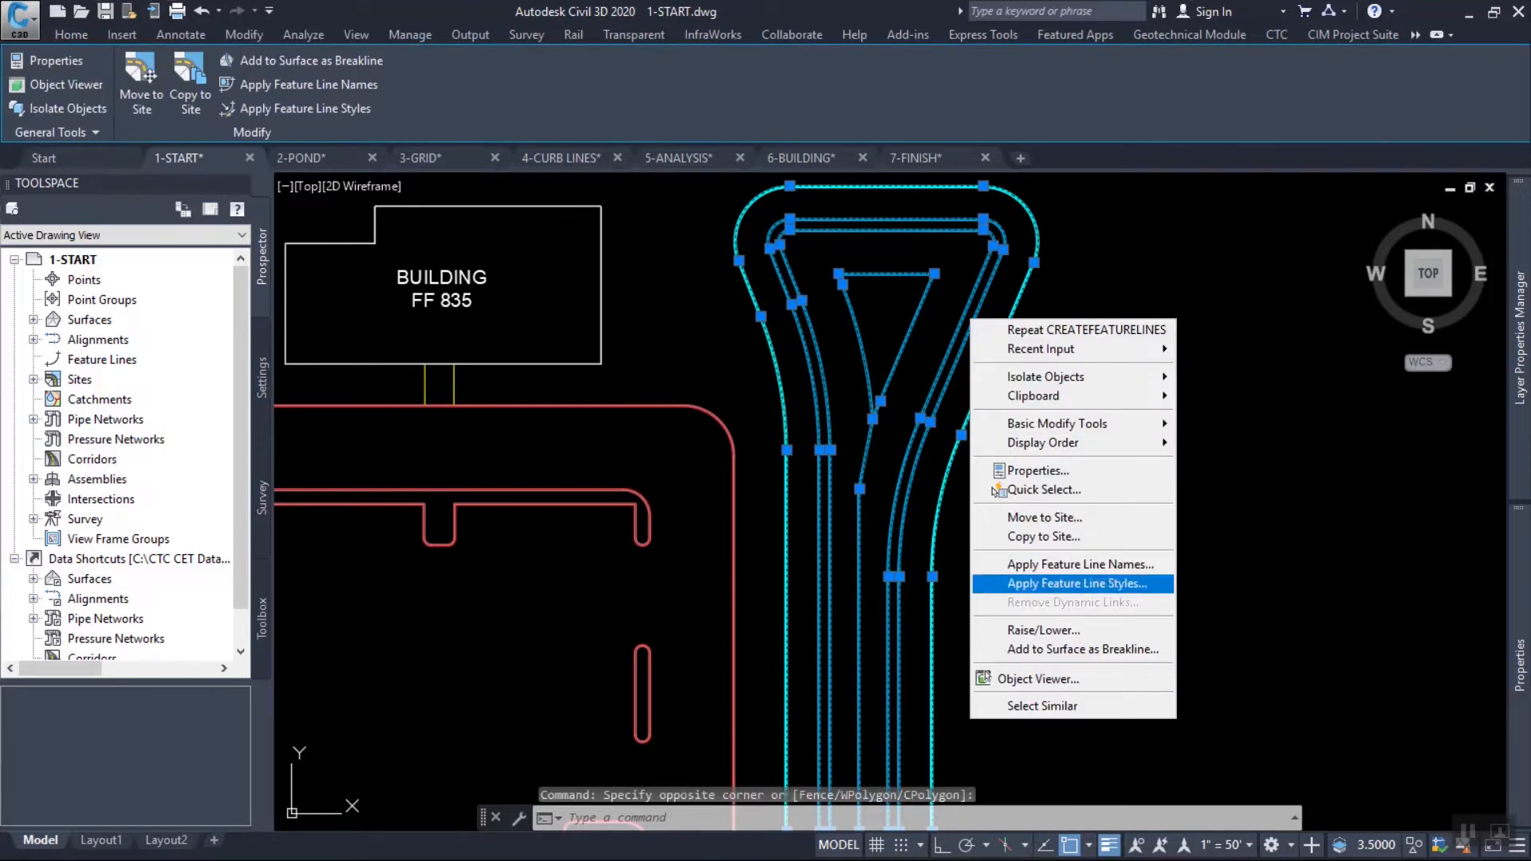
left_click(1030, 649)
left_click(1048, 517)
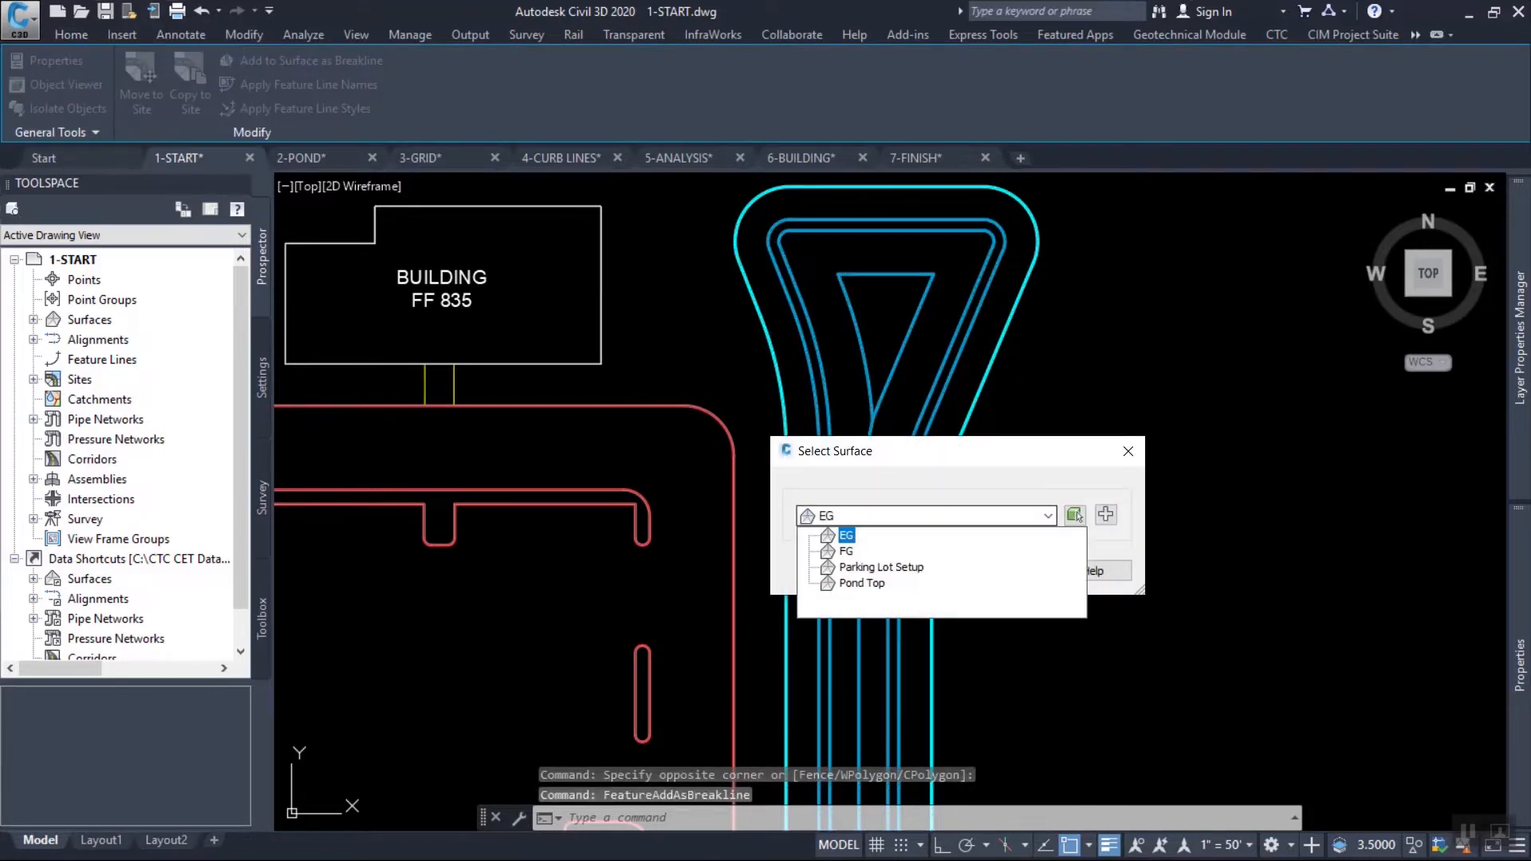
left_click(851, 551)
left_click(926, 570)
Describe the breaklines as pond and add them with a supplementing distance of 10.00' and a mid-ordinate distance of 0.10'.
type("pond")
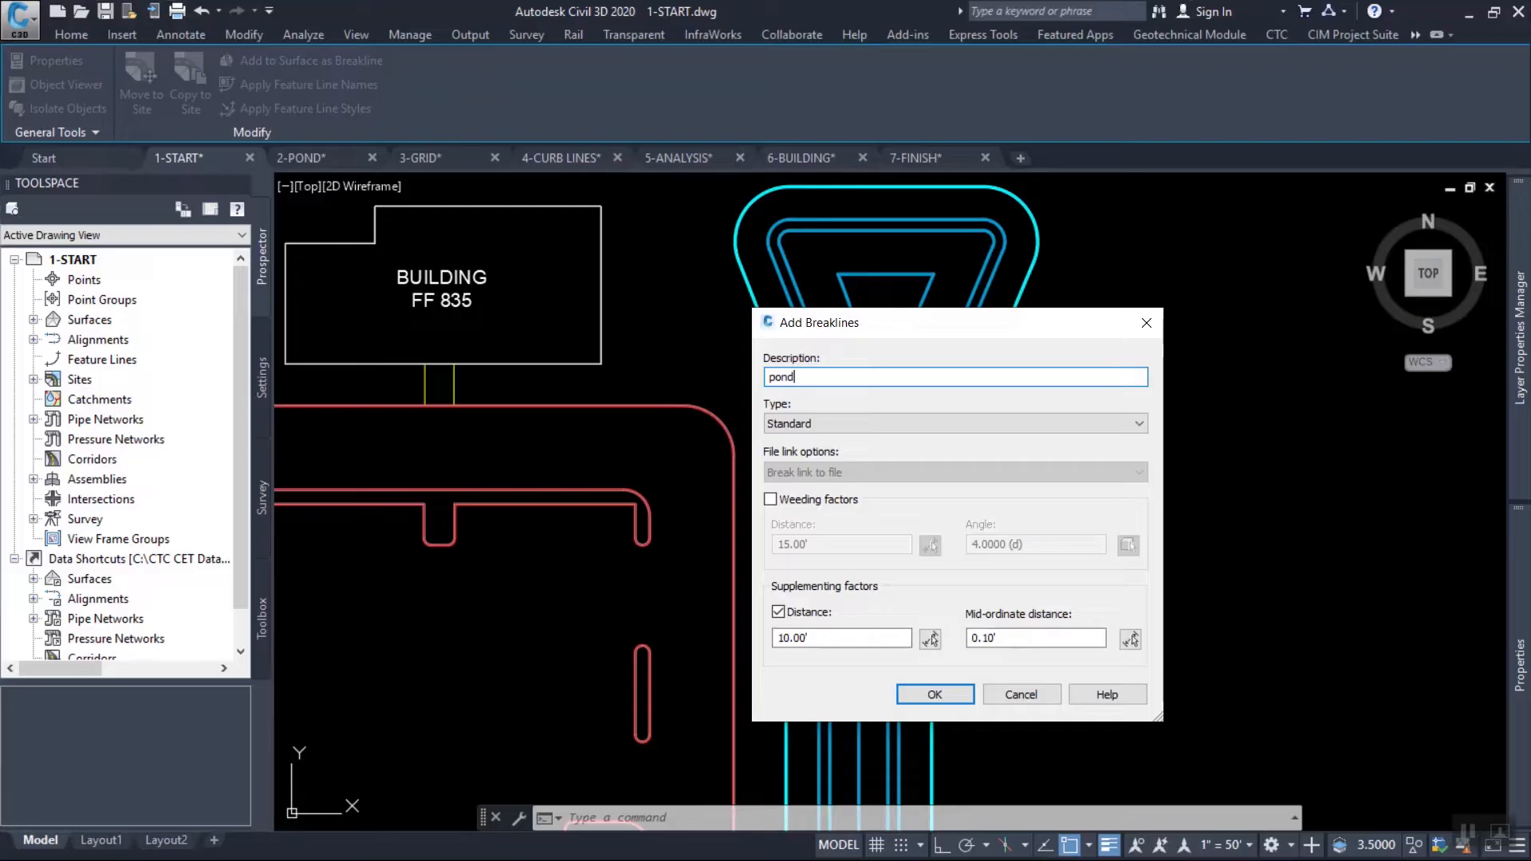
left_click_drag(957, 323, 652, 57)
double_click(493, 372)
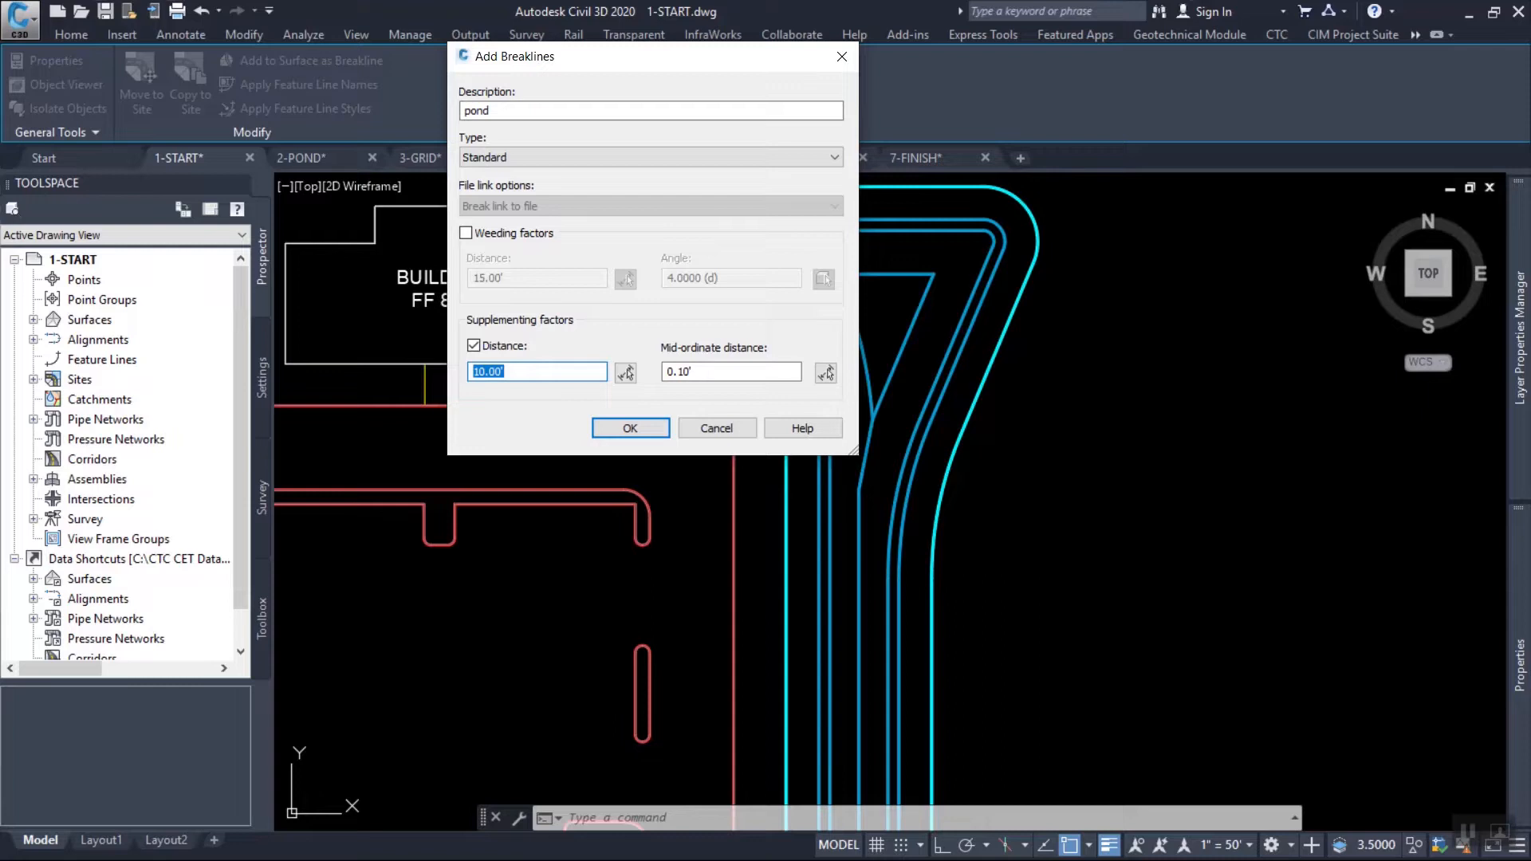
left_click_drag(652, 56, 401, 21)
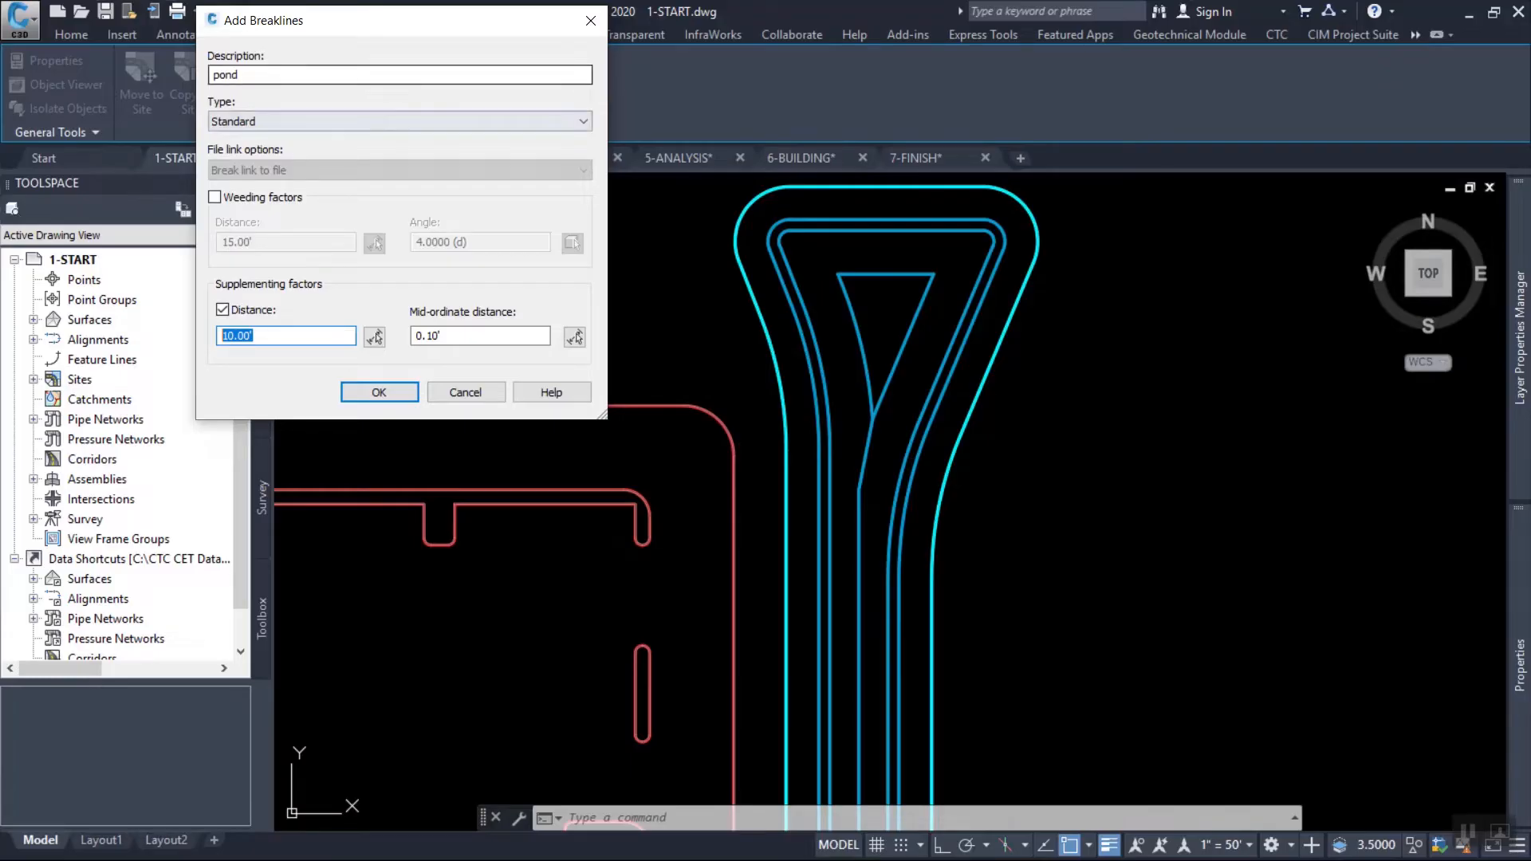
left_click(256, 336)
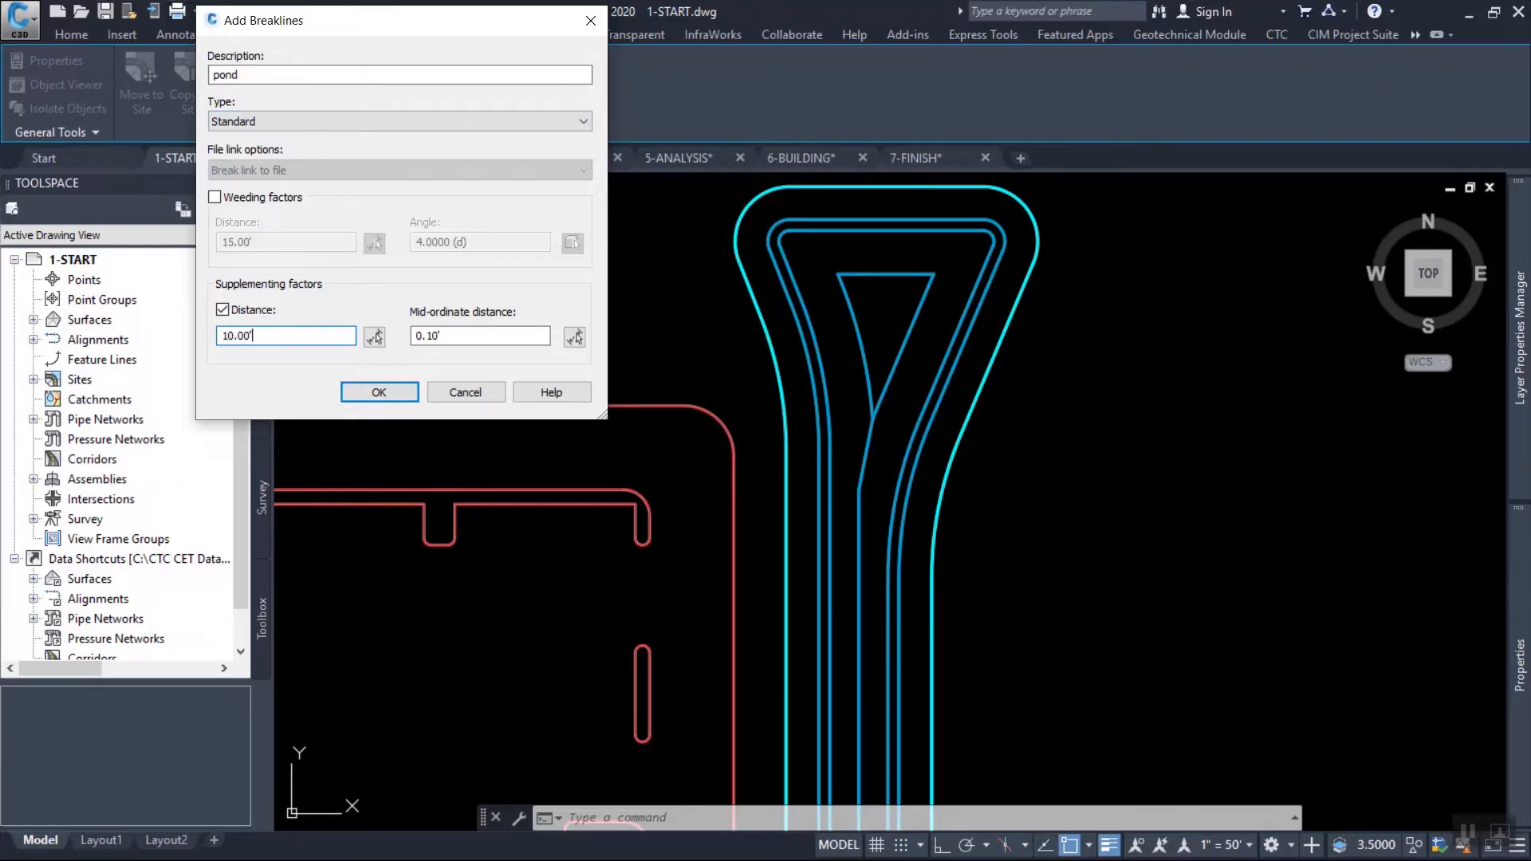
double_click(256, 336)
left_click(255, 336)
left_click(459, 336)
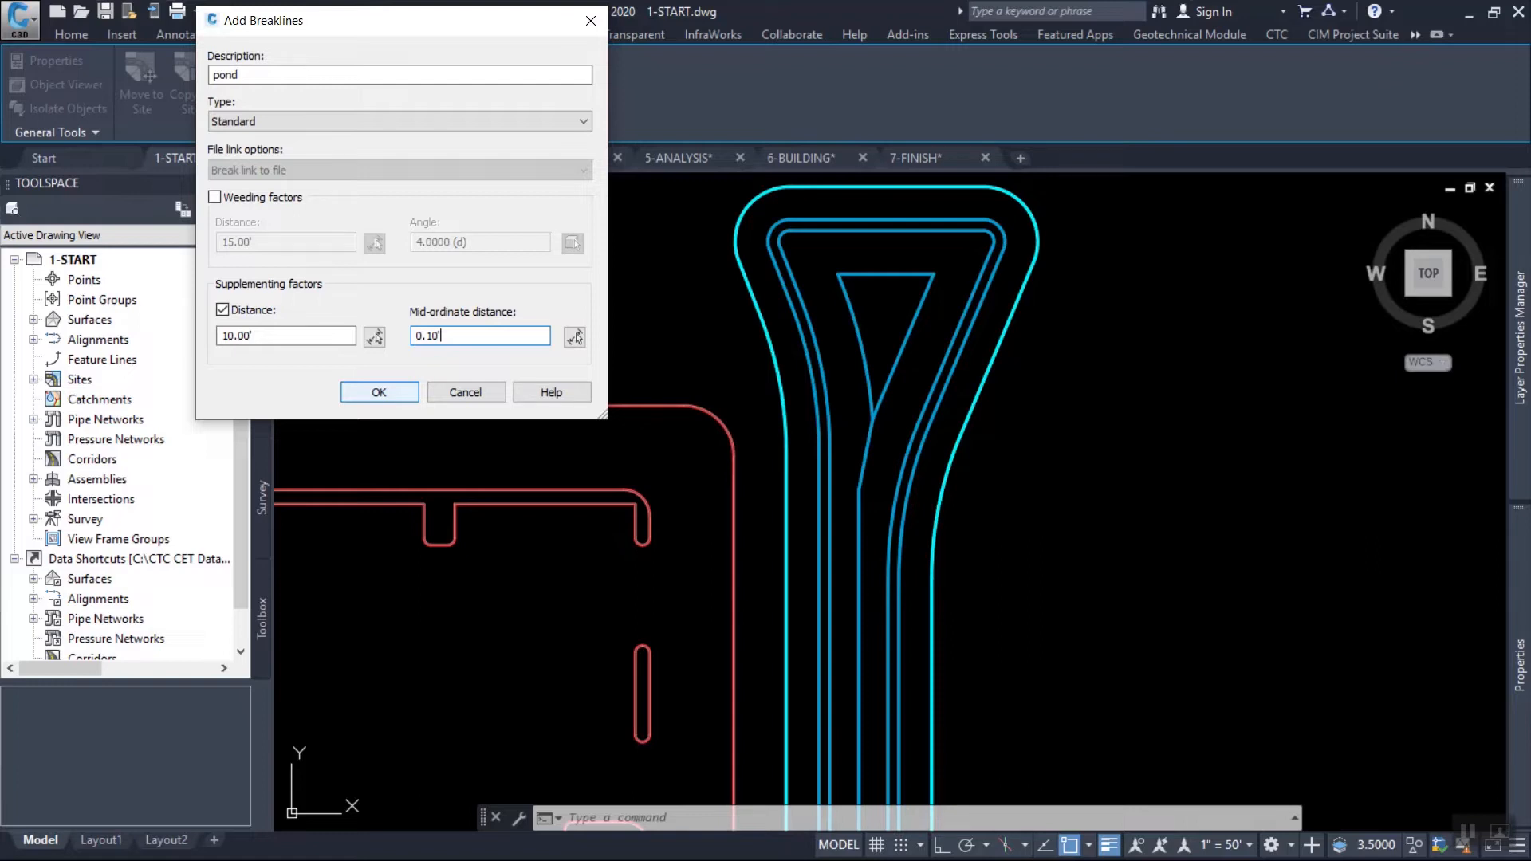
left_click(379, 391)
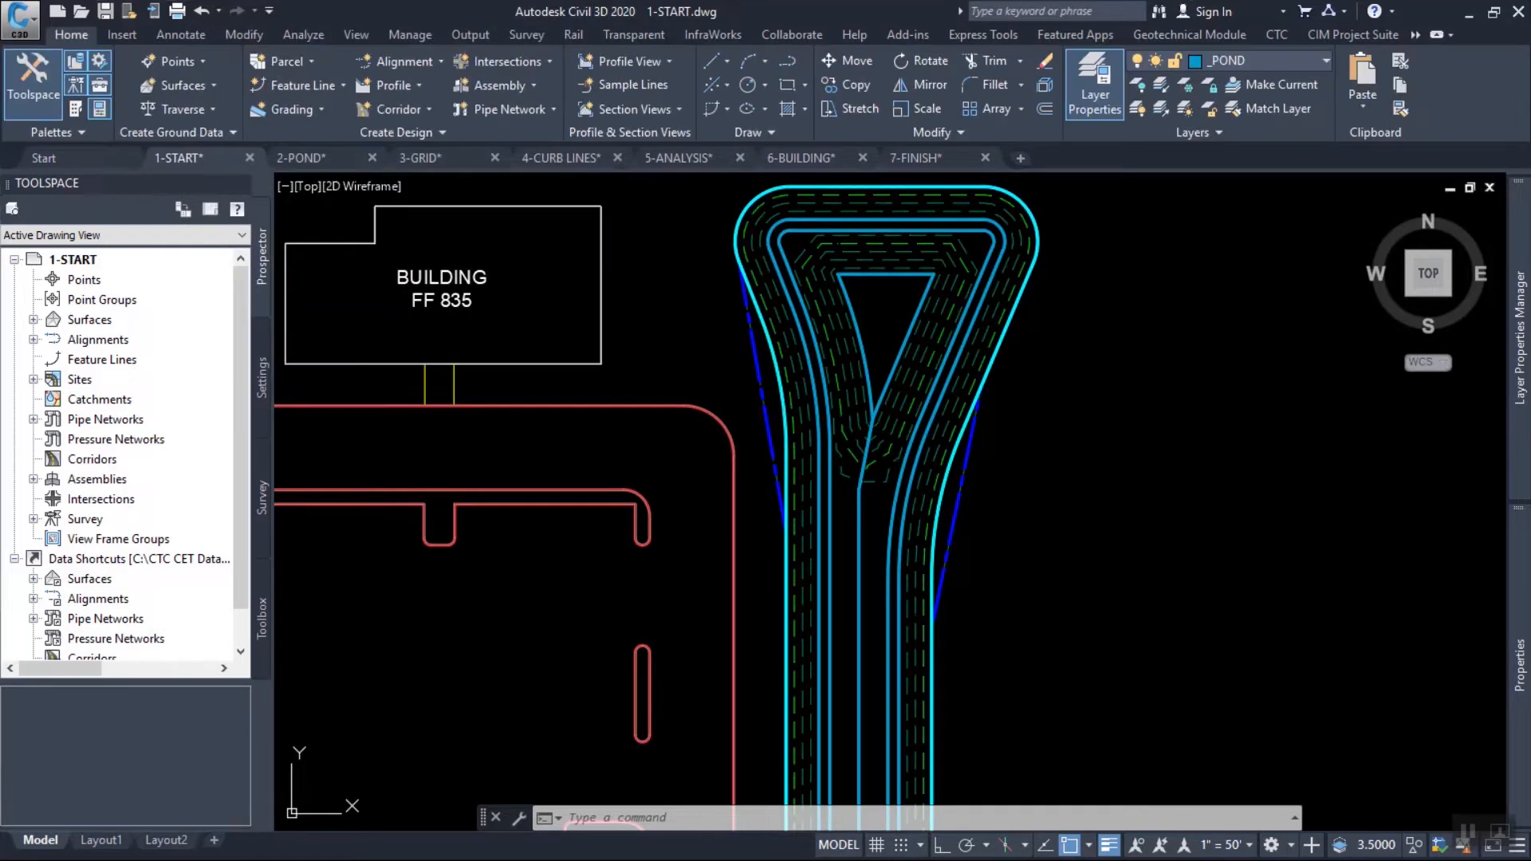
Change the style of surface FG to Design with TIN.
left_click(916, 367)
right_click(1086, 436)
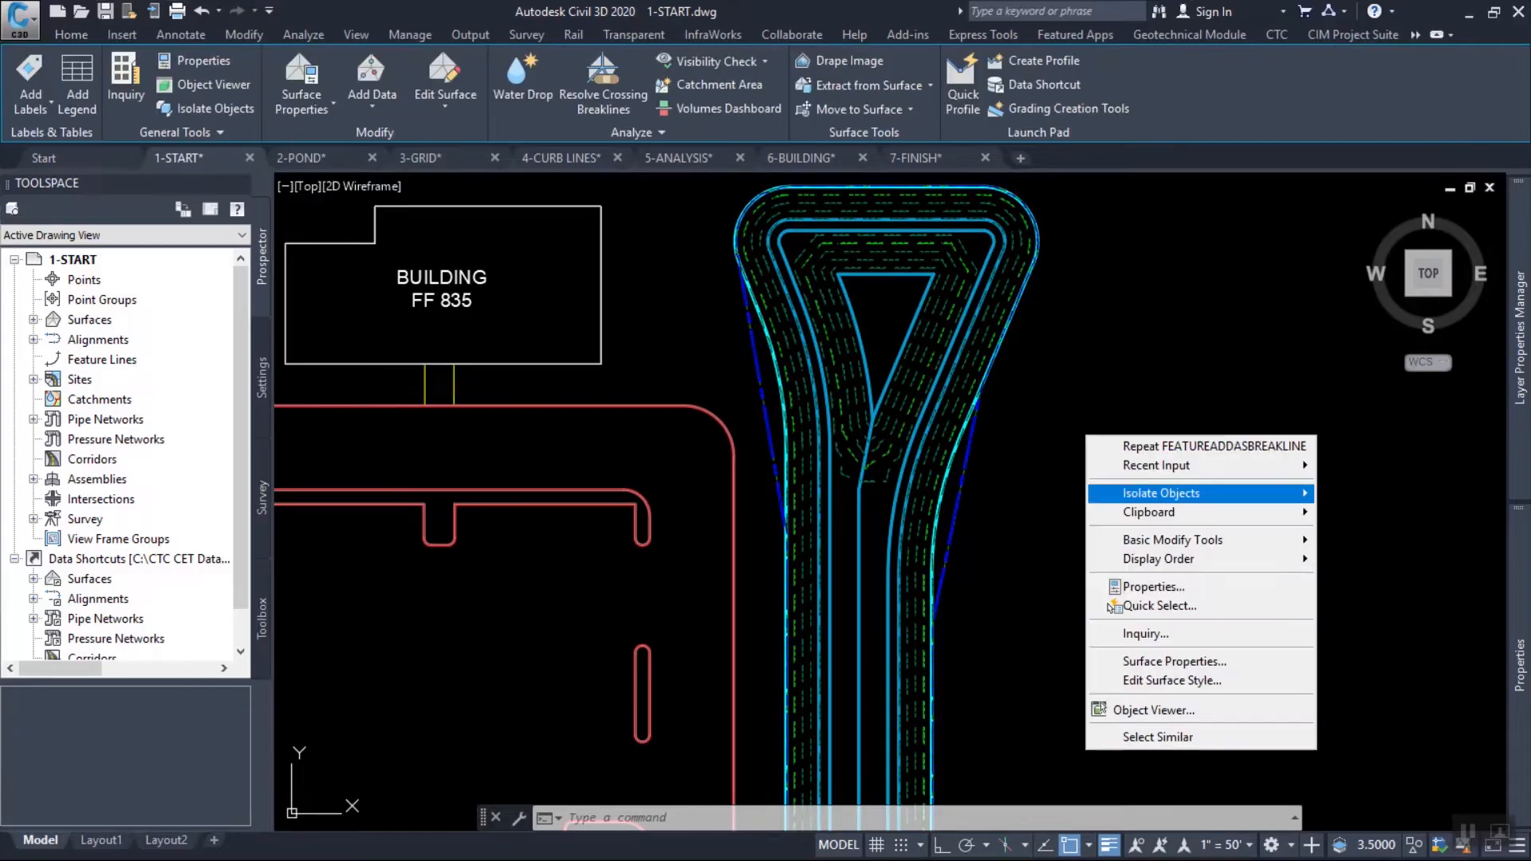
left_click(1174, 662)
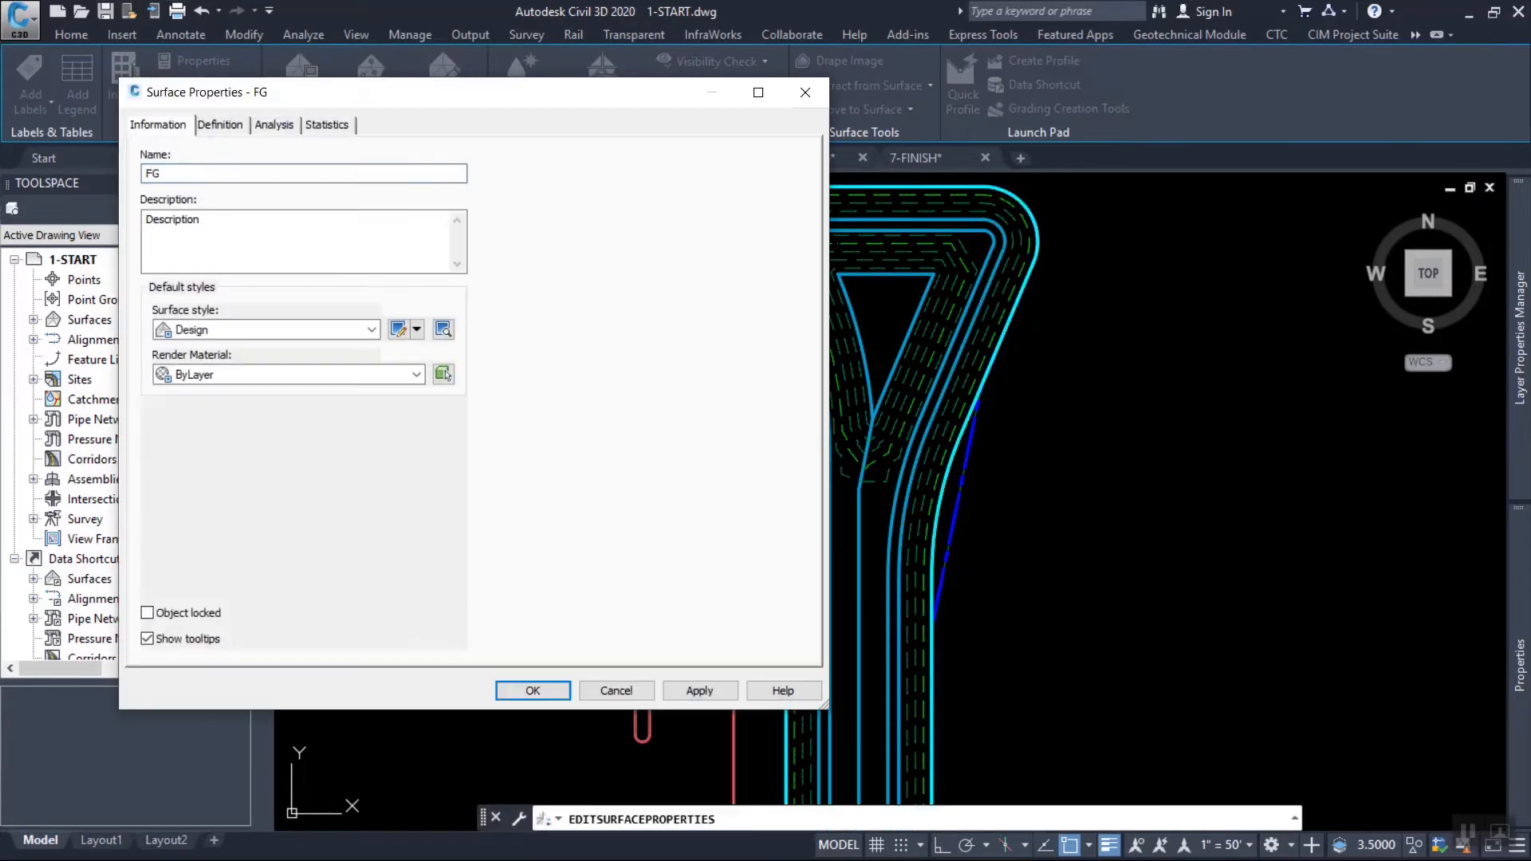
left_click(372, 329)
left_click(231, 541)
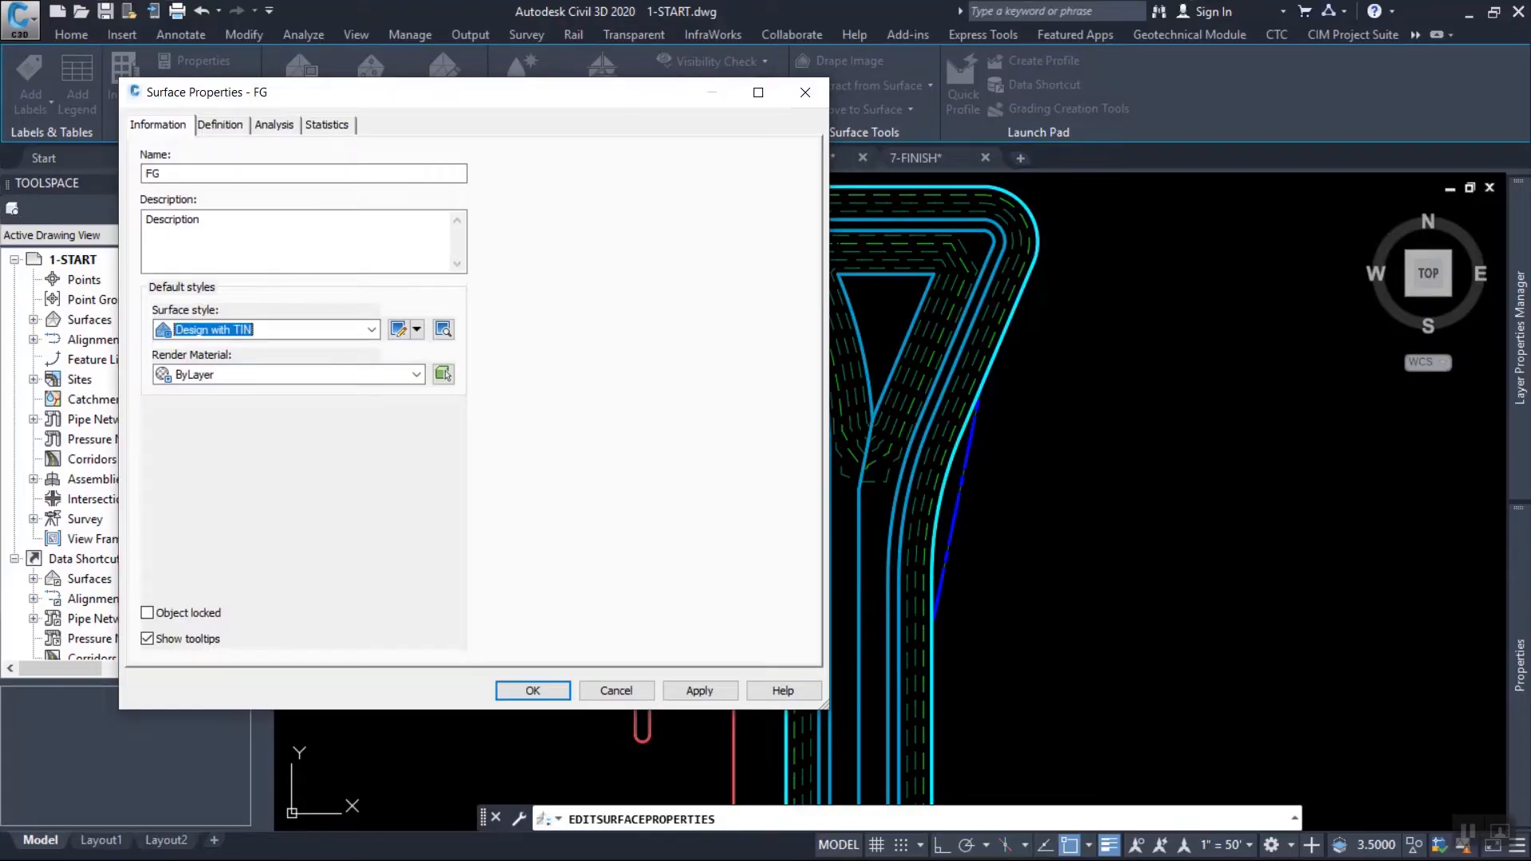
left_click(533, 691)
key("Escape")
scroll(875, 418, "up", 5)
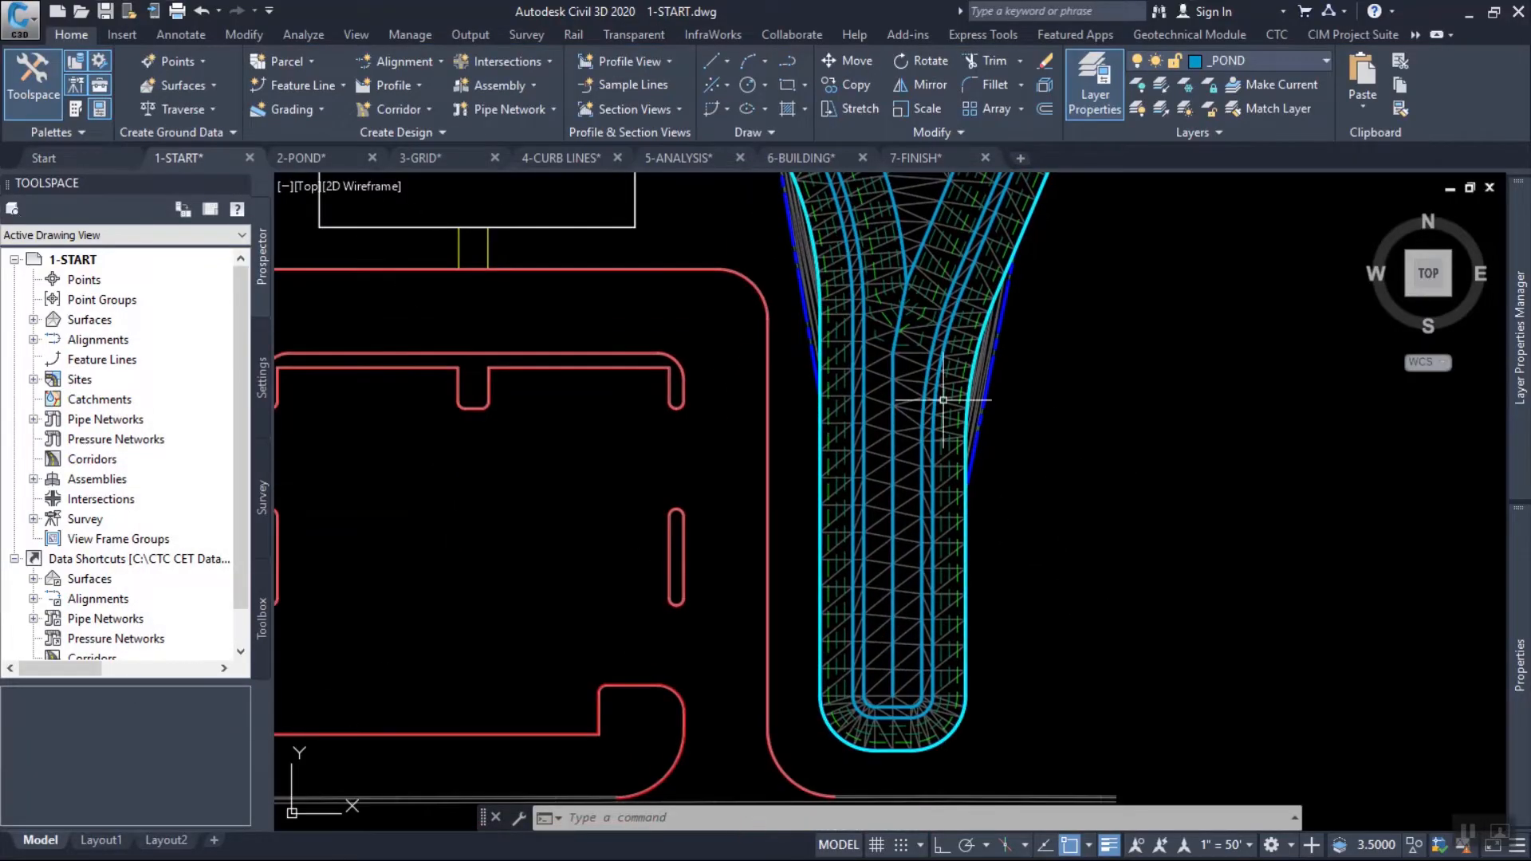
scroll(875, 418, "up", 4)
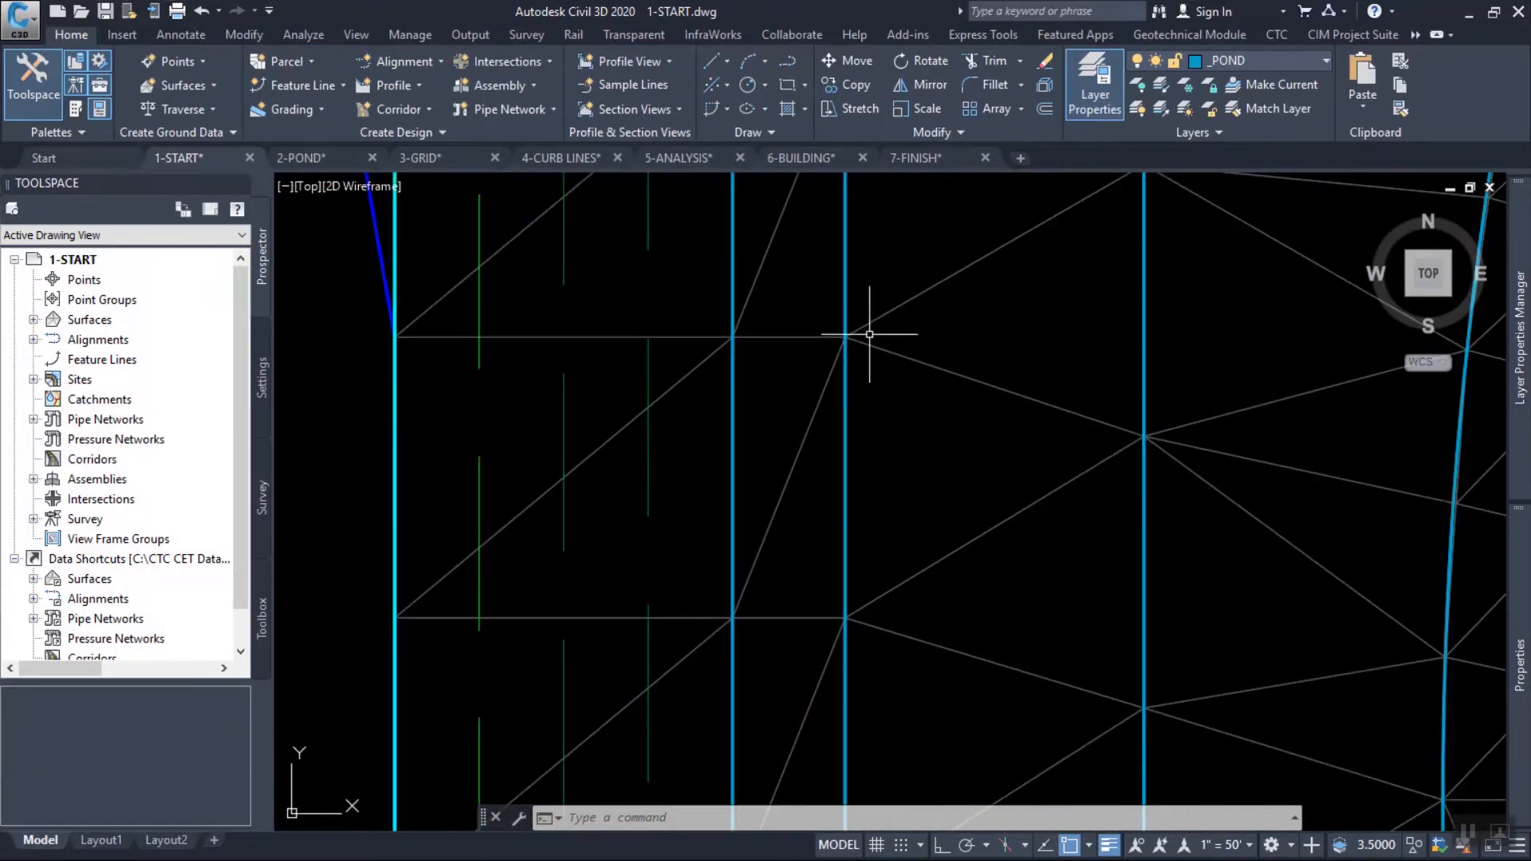
type("di")
key("Return")
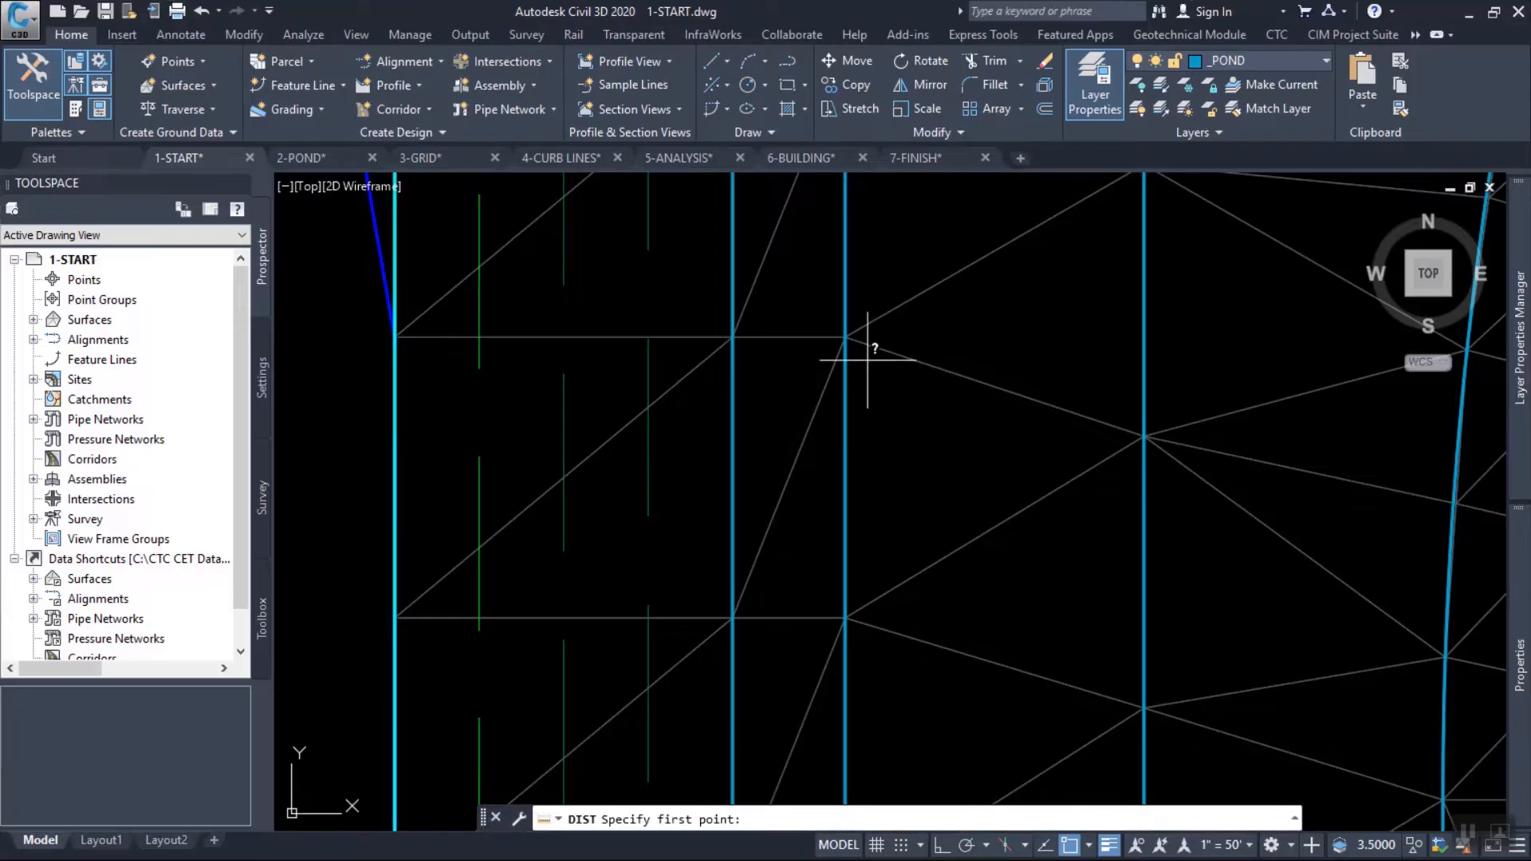
left_click(866, 365)
scroll(878, 609, "up", 2)
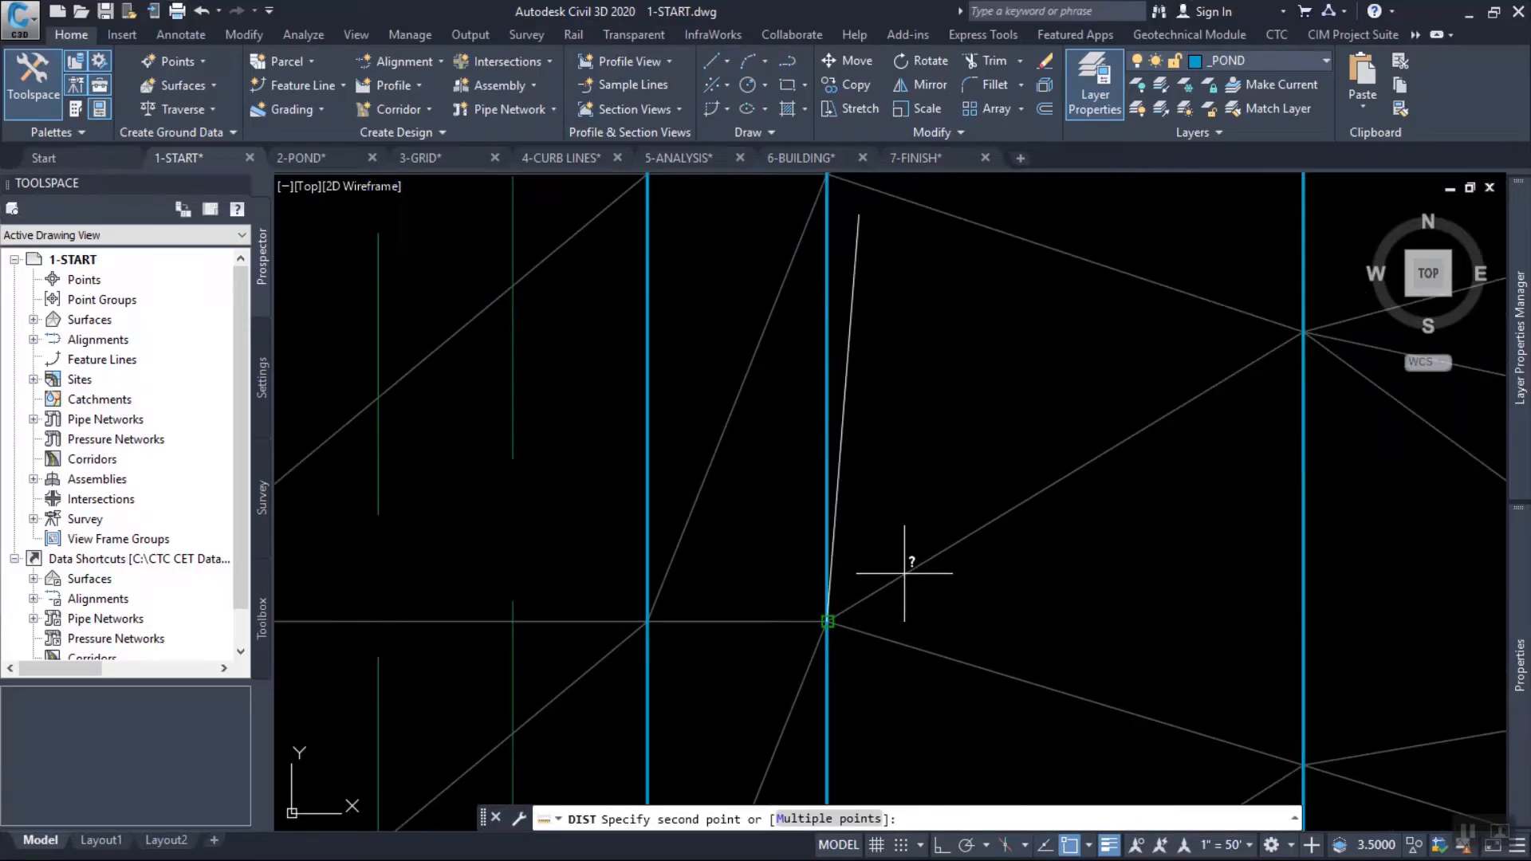
key("F1")
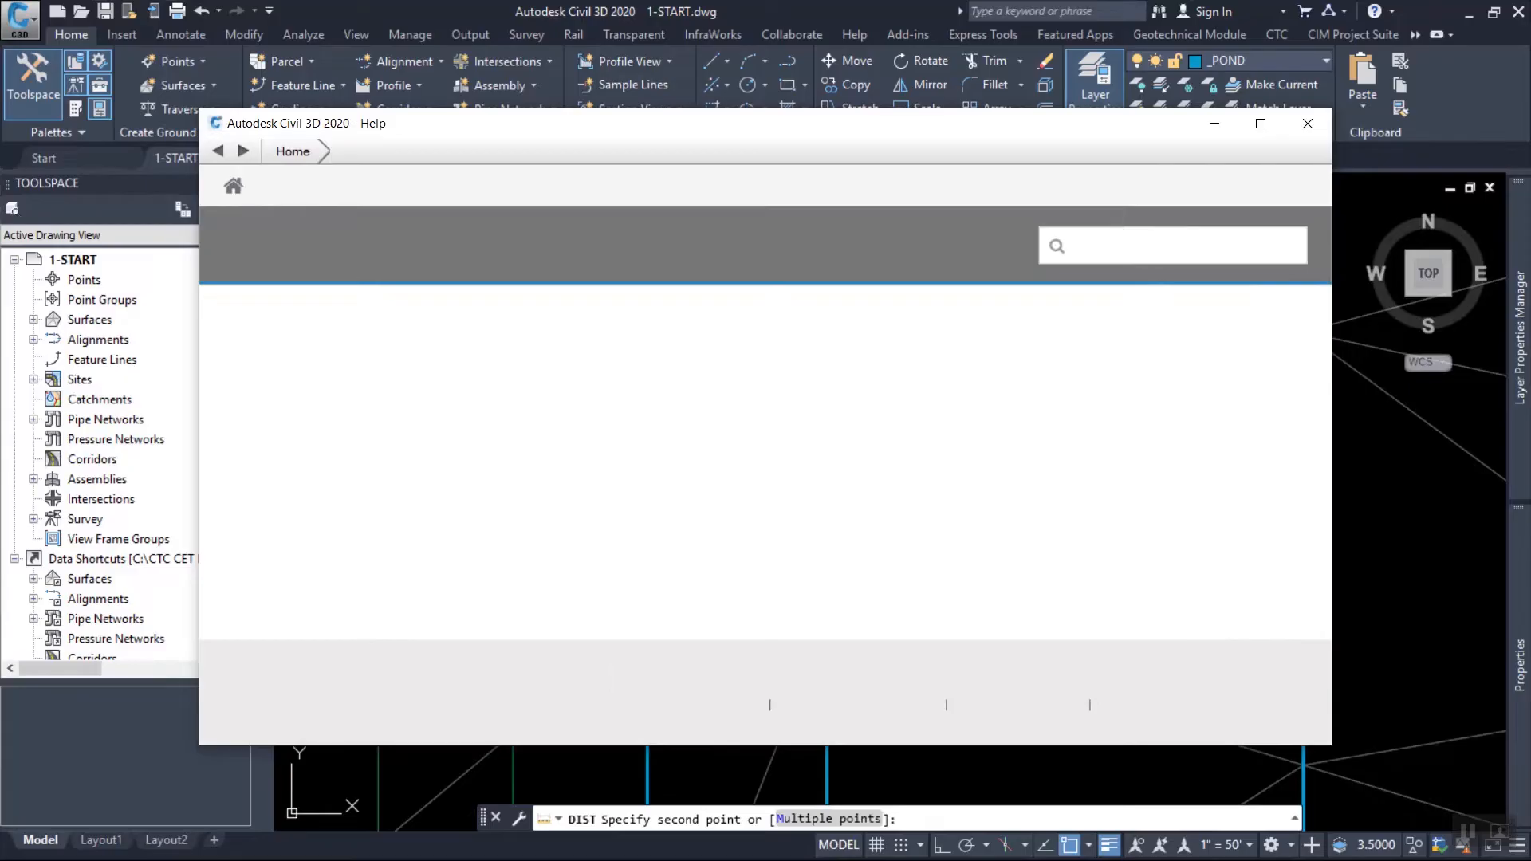
left_click(1308, 124)
key("Escape")
Measure the spacing between two neighbouring TIN vertices along the inner pond feature line with DIST.
type("d poi")
key("Return")
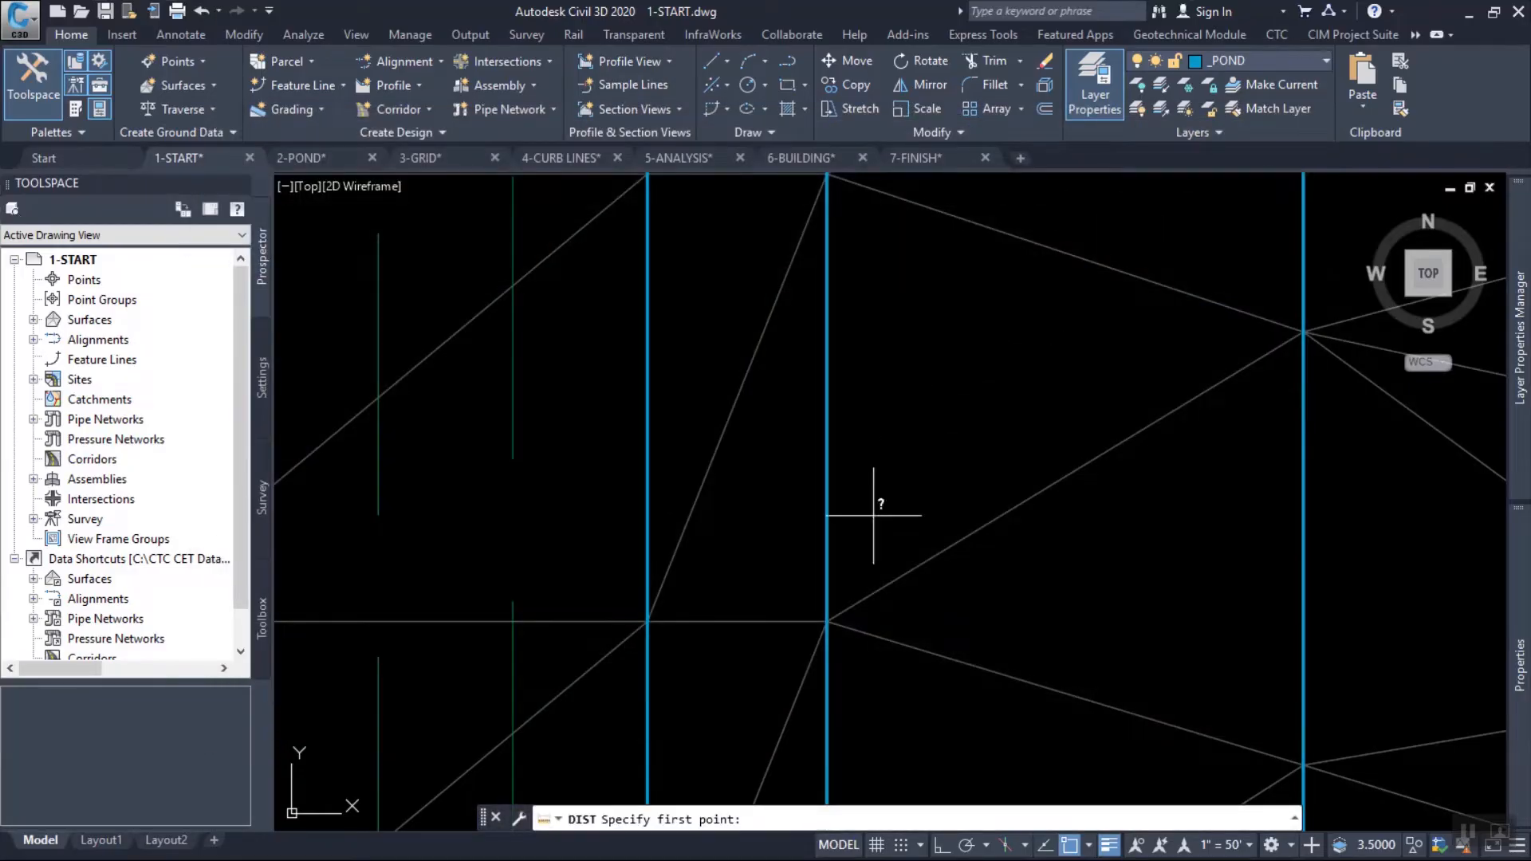
left_click(827, 621)
left_click(829, 179)
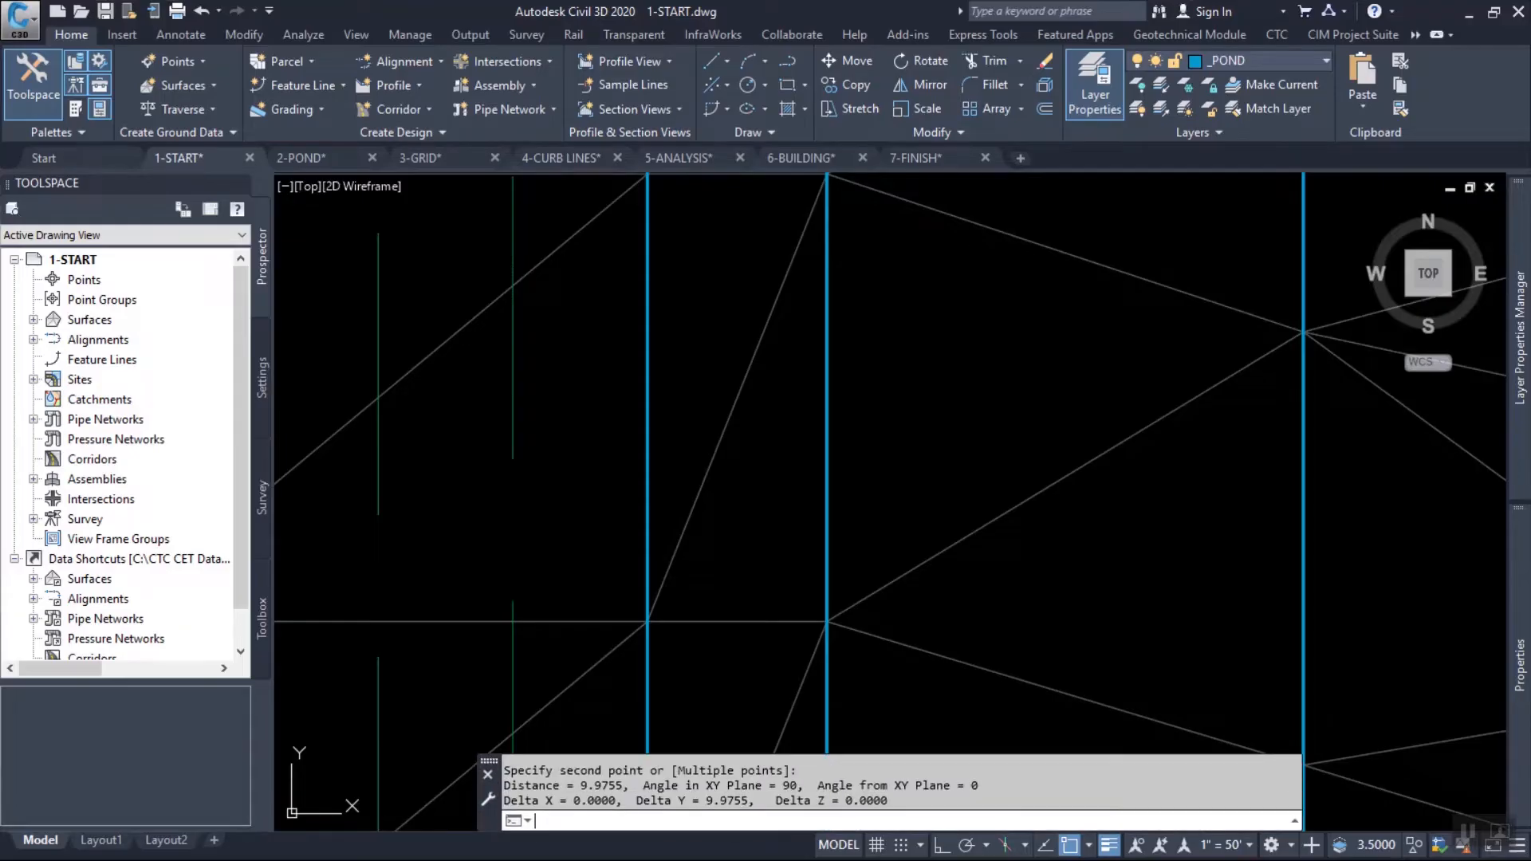
Examine how the surface triangles follow the curved feature lines at the pond's northwest corner.
scroll(881, 513, "down", 4)
scroll(870, 475, "down", 5)
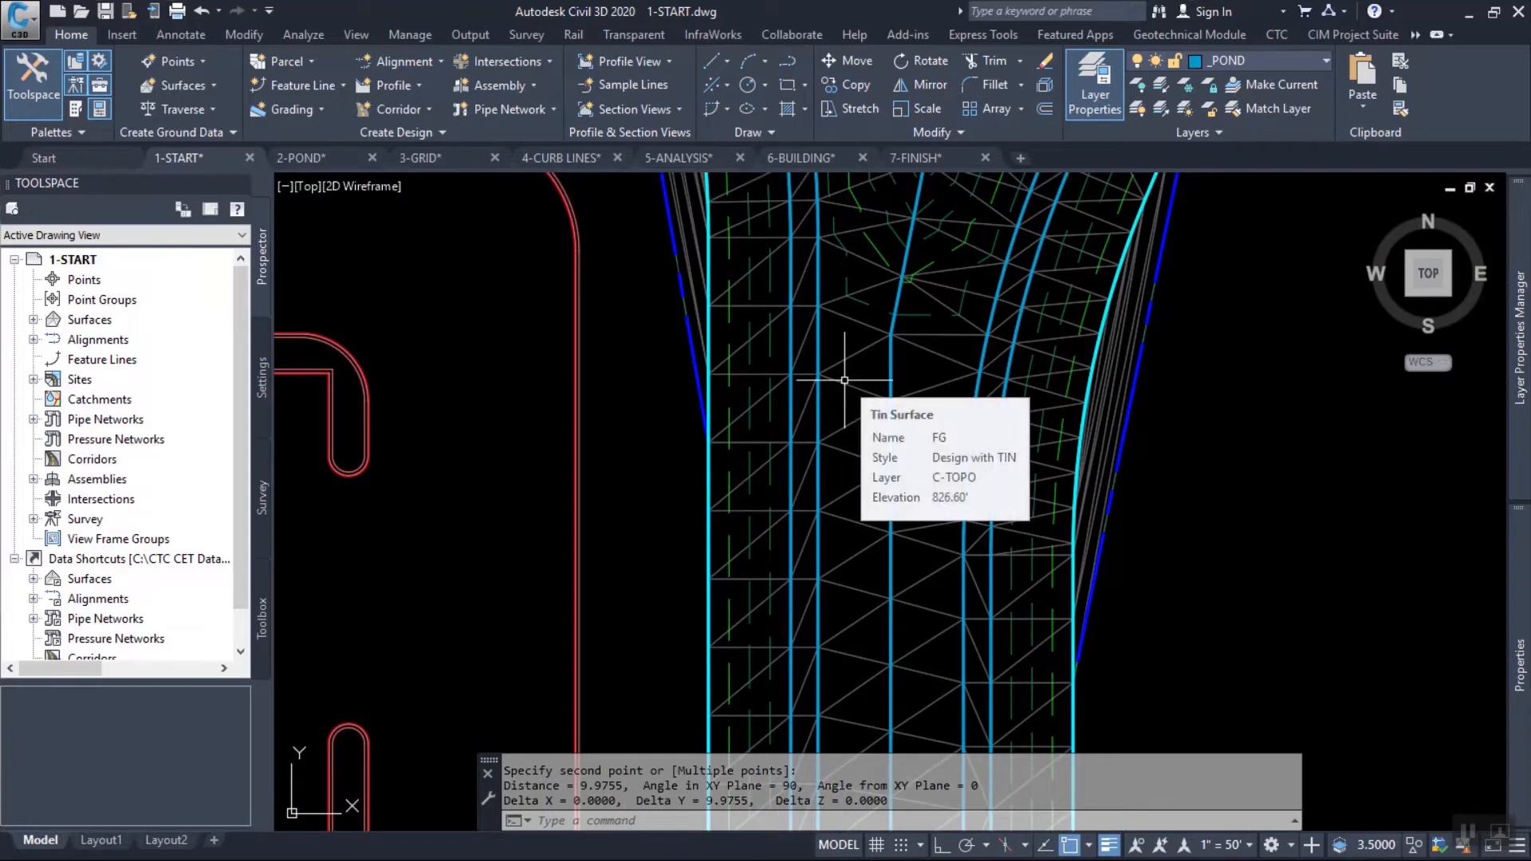
middle_click_drag(1010, 351, 971, 768)
mouse_move(888, 420)
middle_mouse_down()
mouse_move(957, 622)
mouse_move(1013, 693)
middle_mouse_up()
scroll(779, 378, "up", 5)
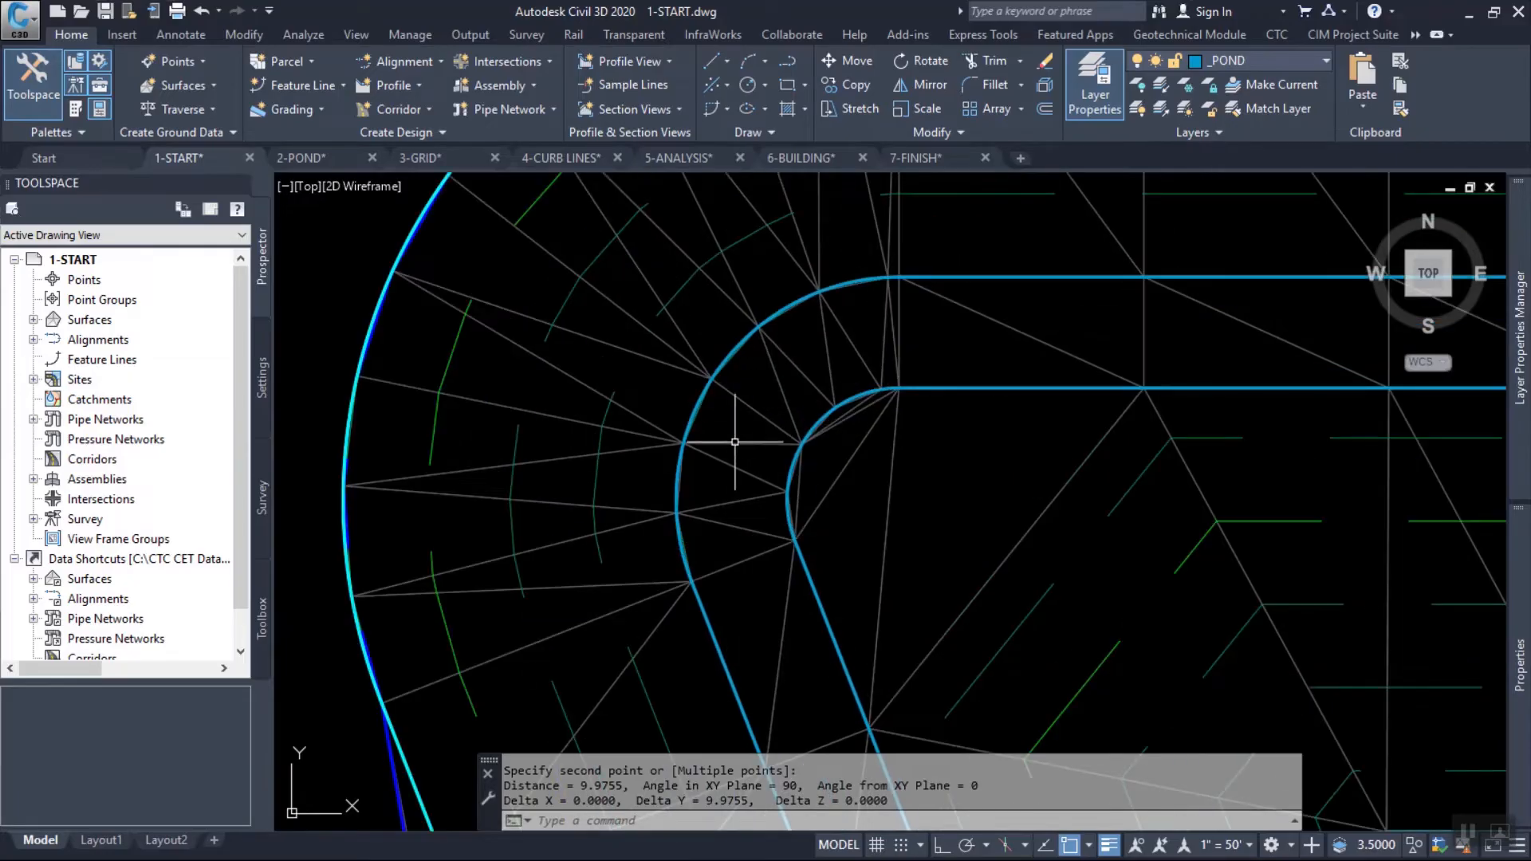
scroll(702, 319, "up", 3)
scroll(773, 321, "up", 3)
middle_click_drag(780, 300, 728, 438)
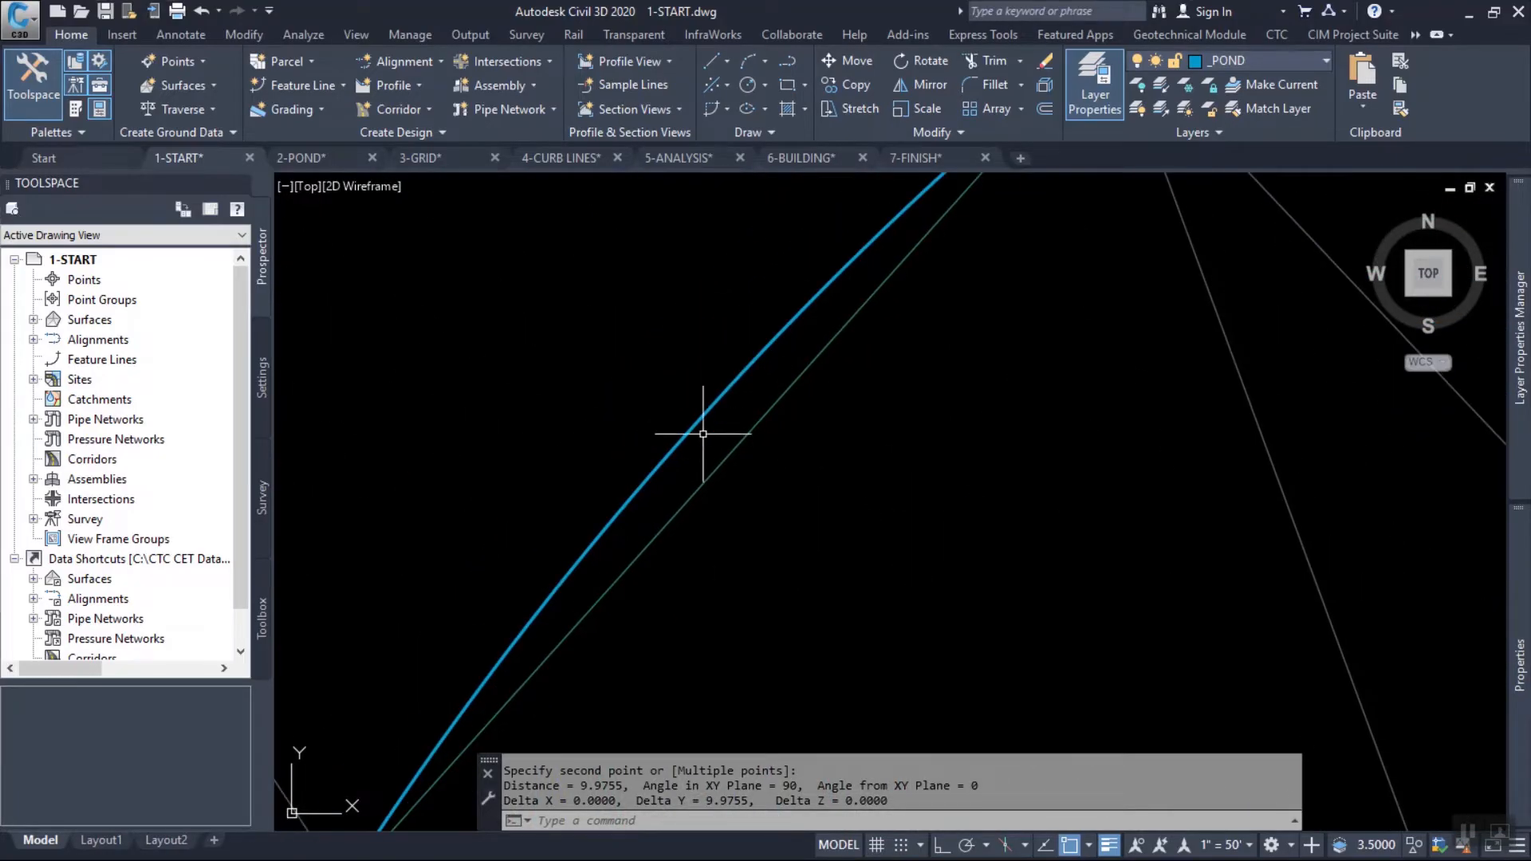
scroll(726, 410, "down", 5)
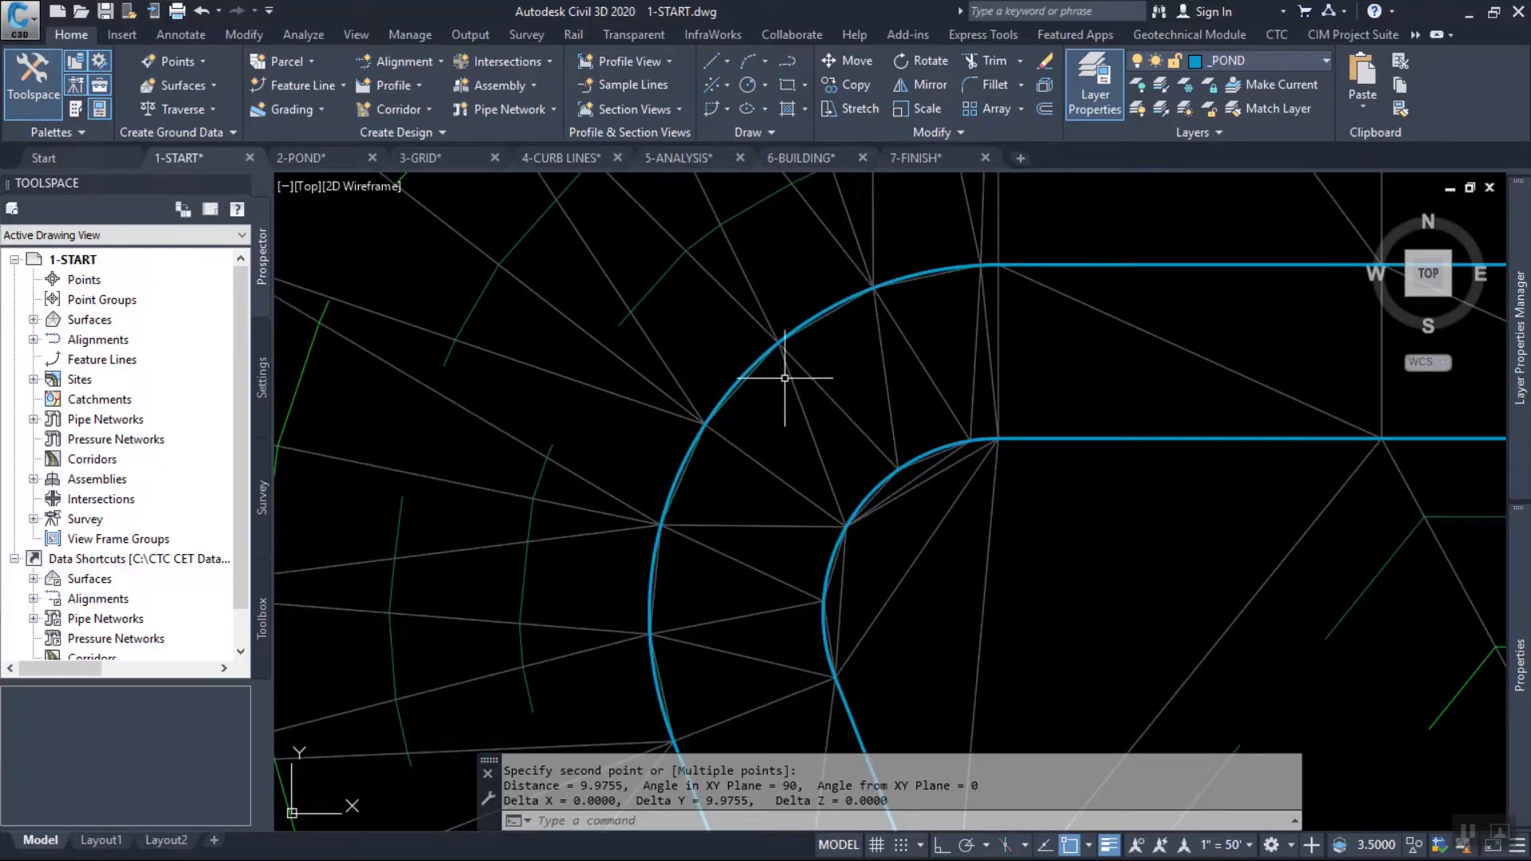
Examine the triangulation and contours between the inner pond feature line and the triangular pond bottom.
scroll(810, 375, "down", 3)
scroll(814, 373, "down", 8)
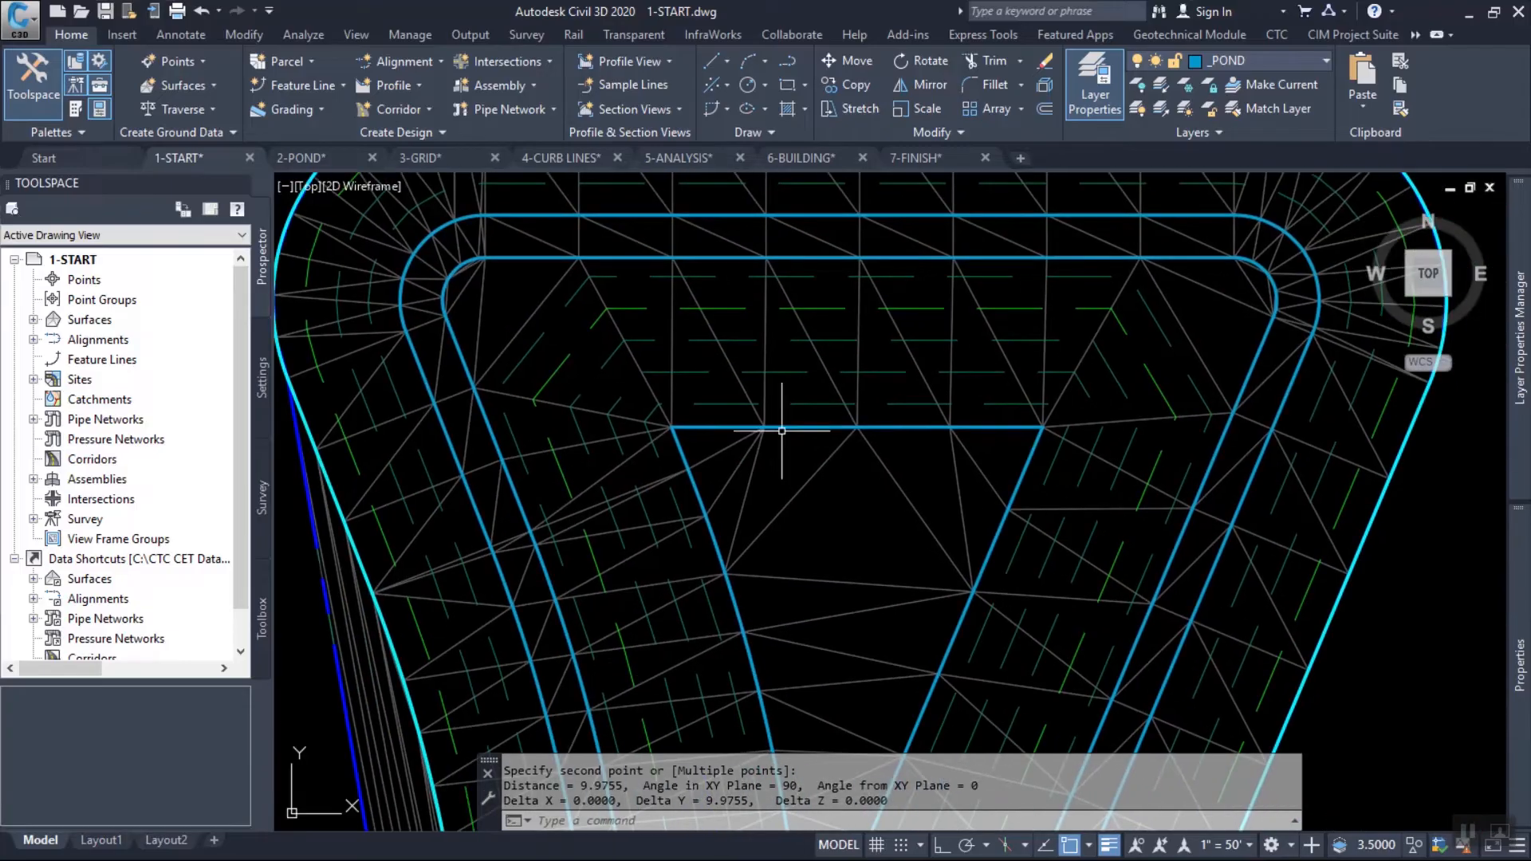
mouse_move(917, 435)
middle_mouse_down()
mouse_move(933, 480)
mouse_move(965, 446)
middle_mouse_up()
mouse_move(966, 446)
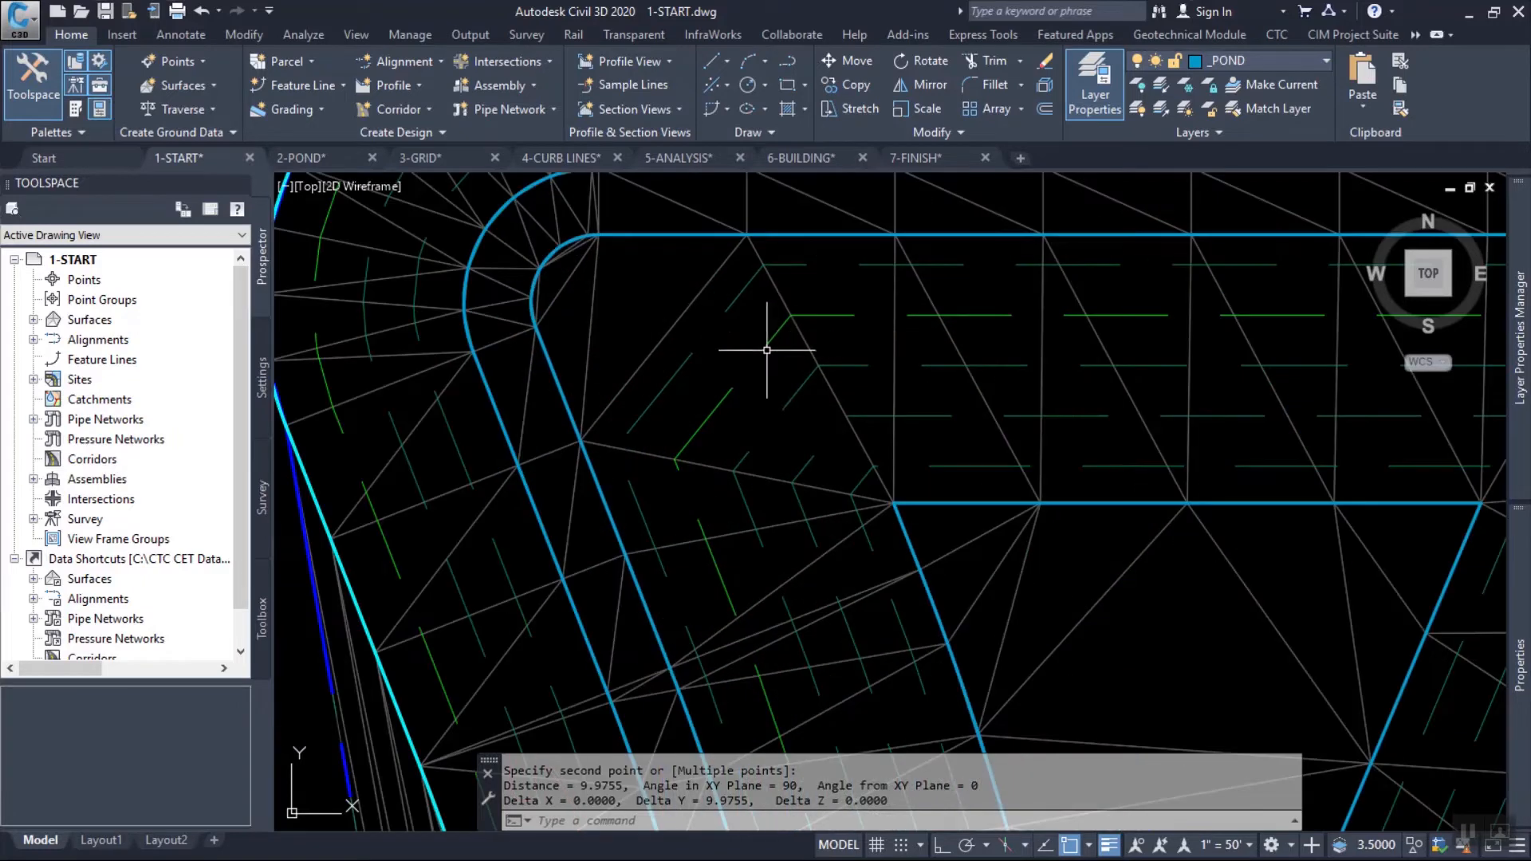
mouse_move(769, 329)
middle_mouse_down()
mouse_move(632, 382)
mouse_move(694, 397)
middle_mouse_up()
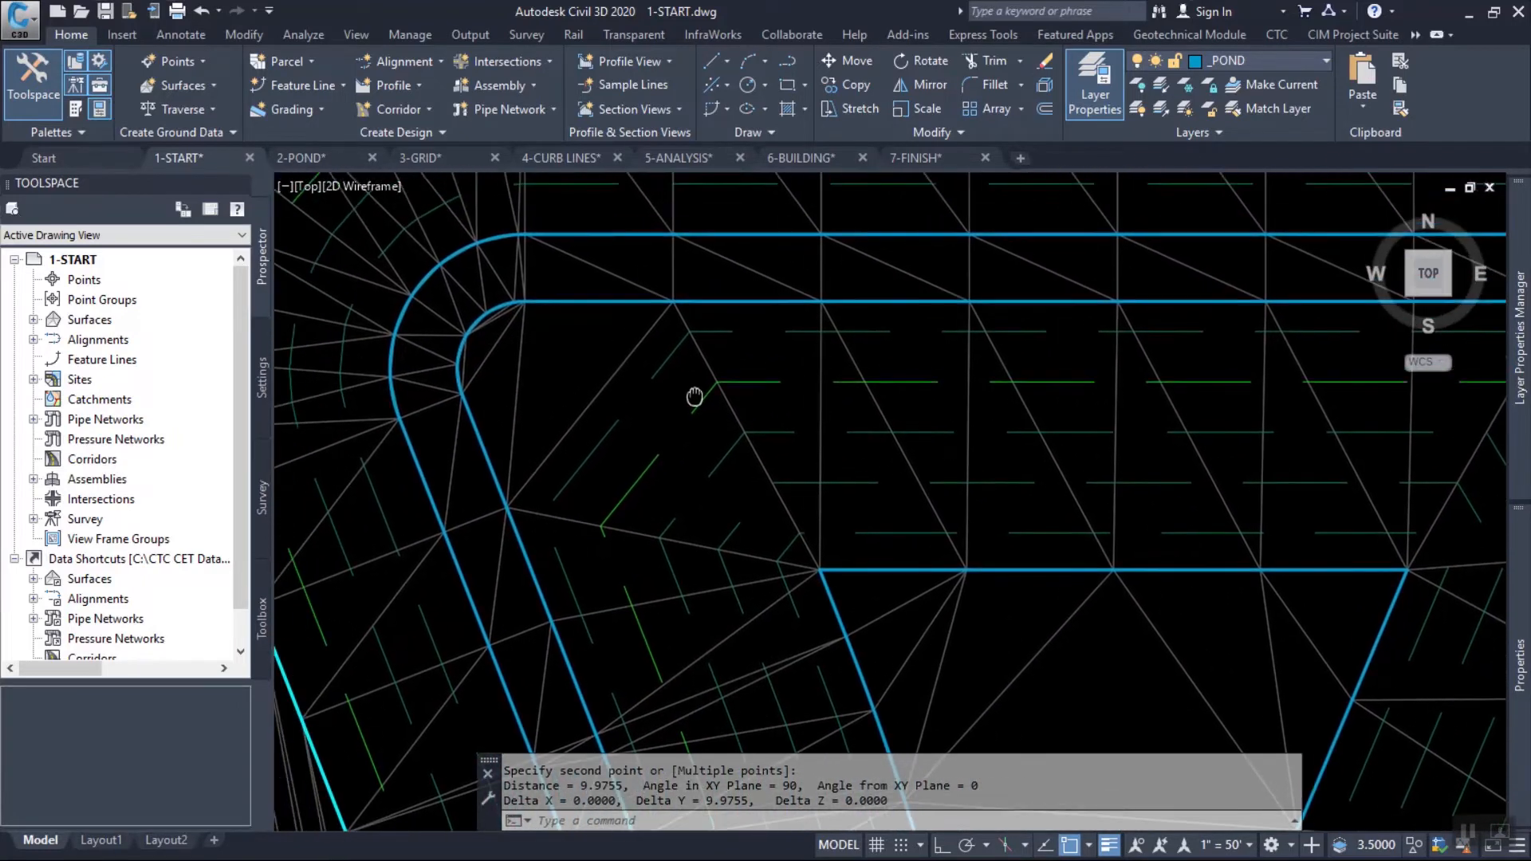
mouse_move(650, 376)
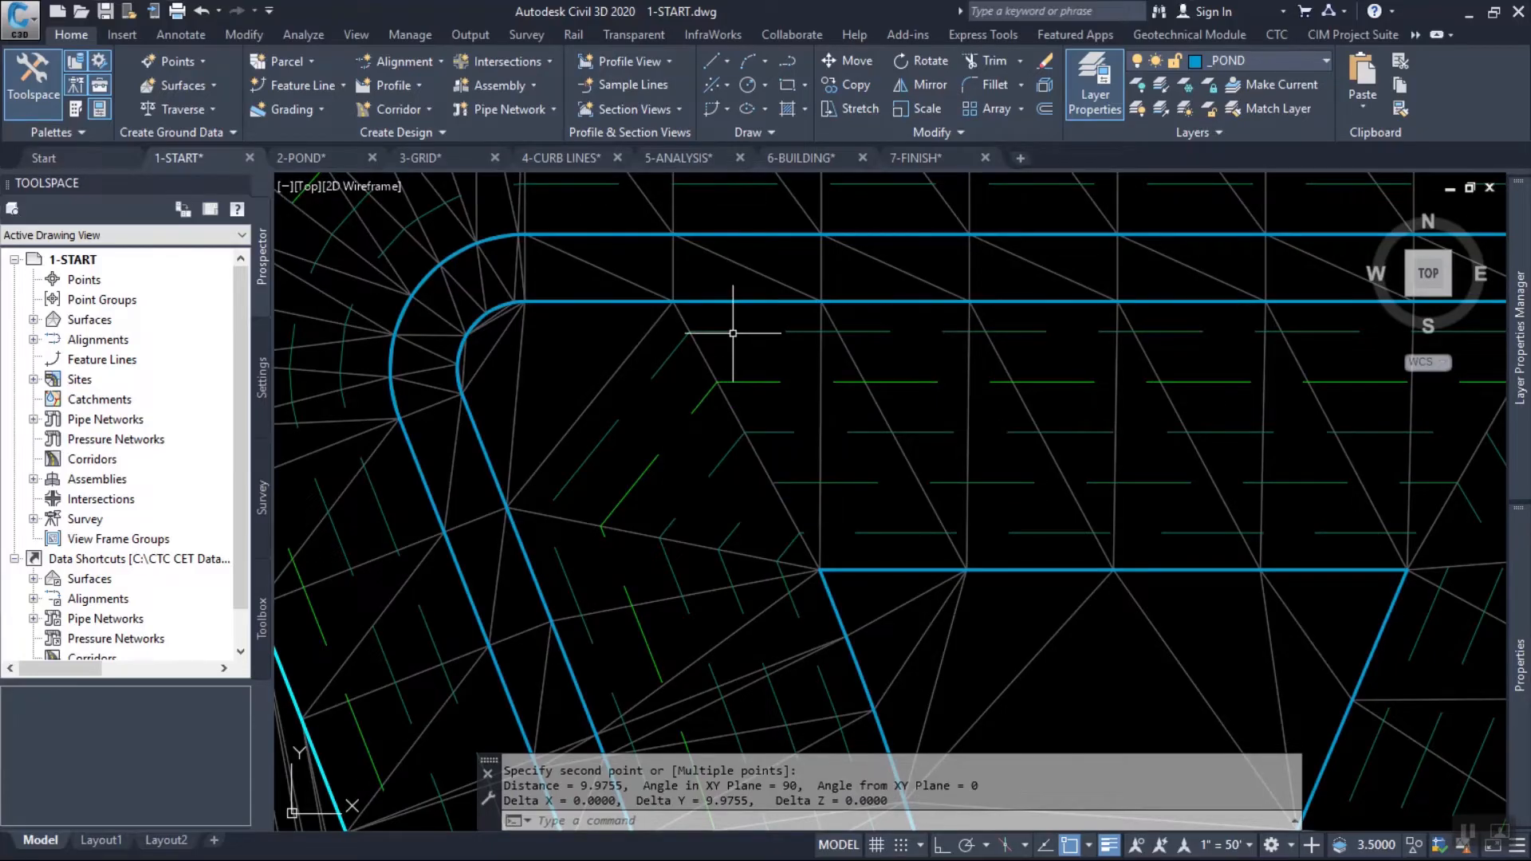
scroll(732, 334, "down", 10)
middle_click_drag(851, 541, 872, 428)
scroll(825, 445, "up", 4)
Set the grade of the connecting feature line's short angled segment below the triangle to 0 with Quick Elevation Edit.
key("Escape")
left_click(781, 391)
scroll(781, 391, "down", 5)
scroll(806, 478, "up", 5)
scroll(800, 384, "down", 2)
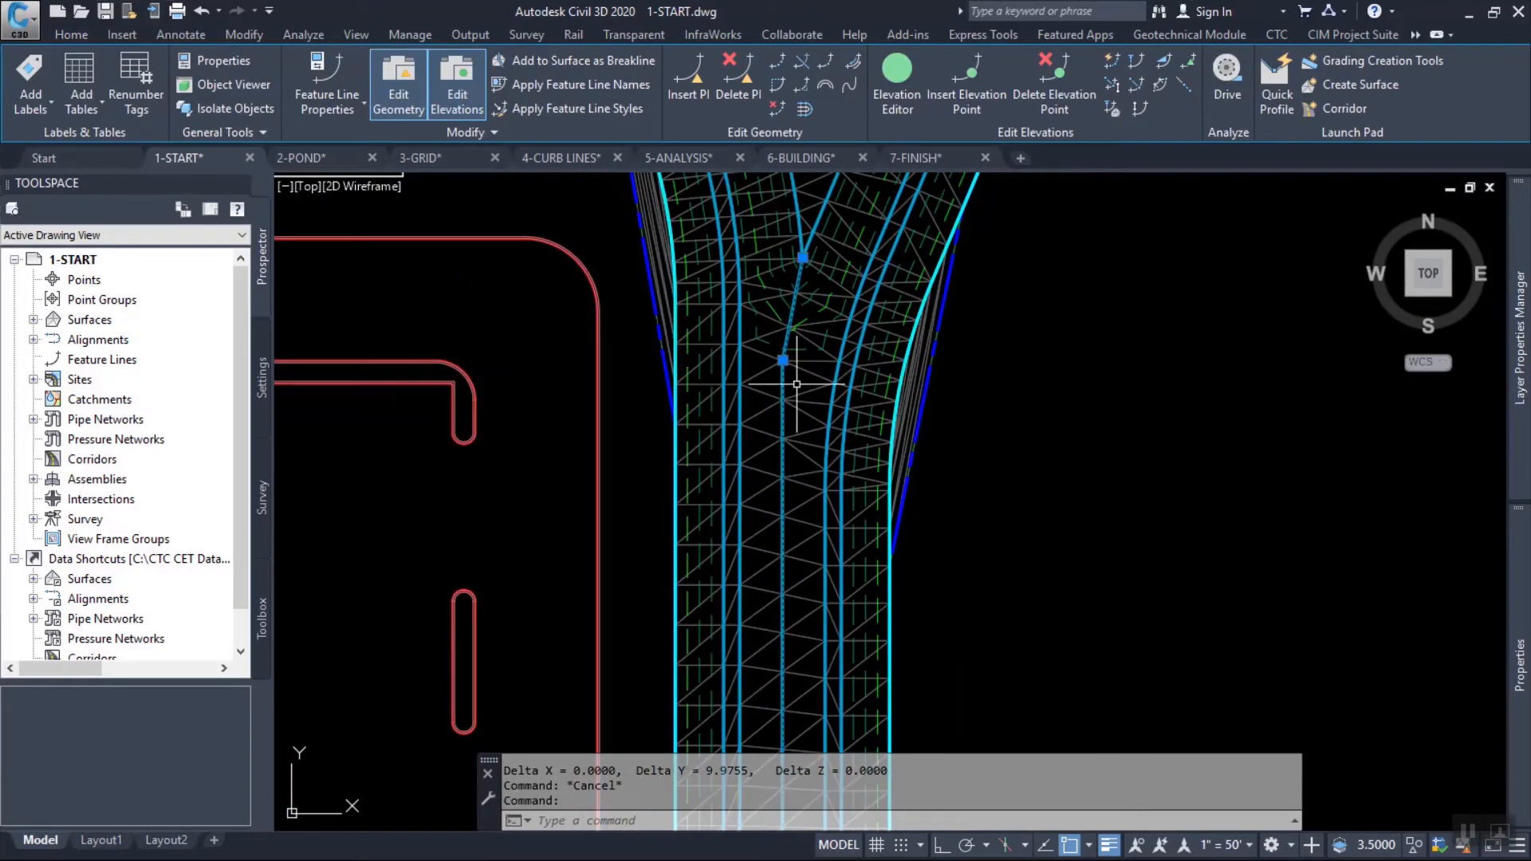
scroll(797, 454, "down", 3)
scroll(798, 447, "up", 3)
scroll(798, 365, "up", 4)
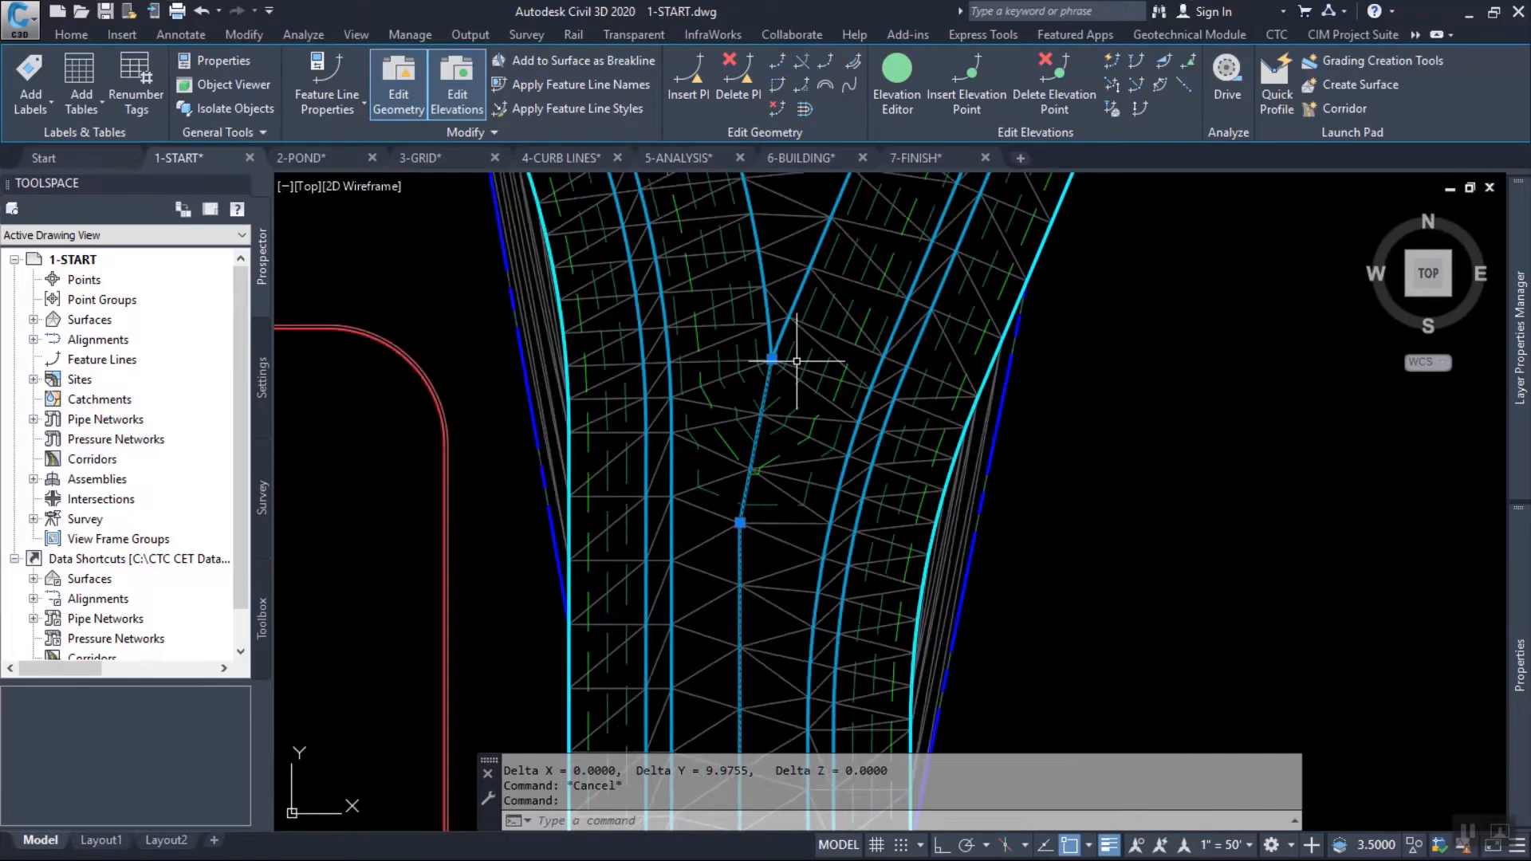
left_click(898, 83)
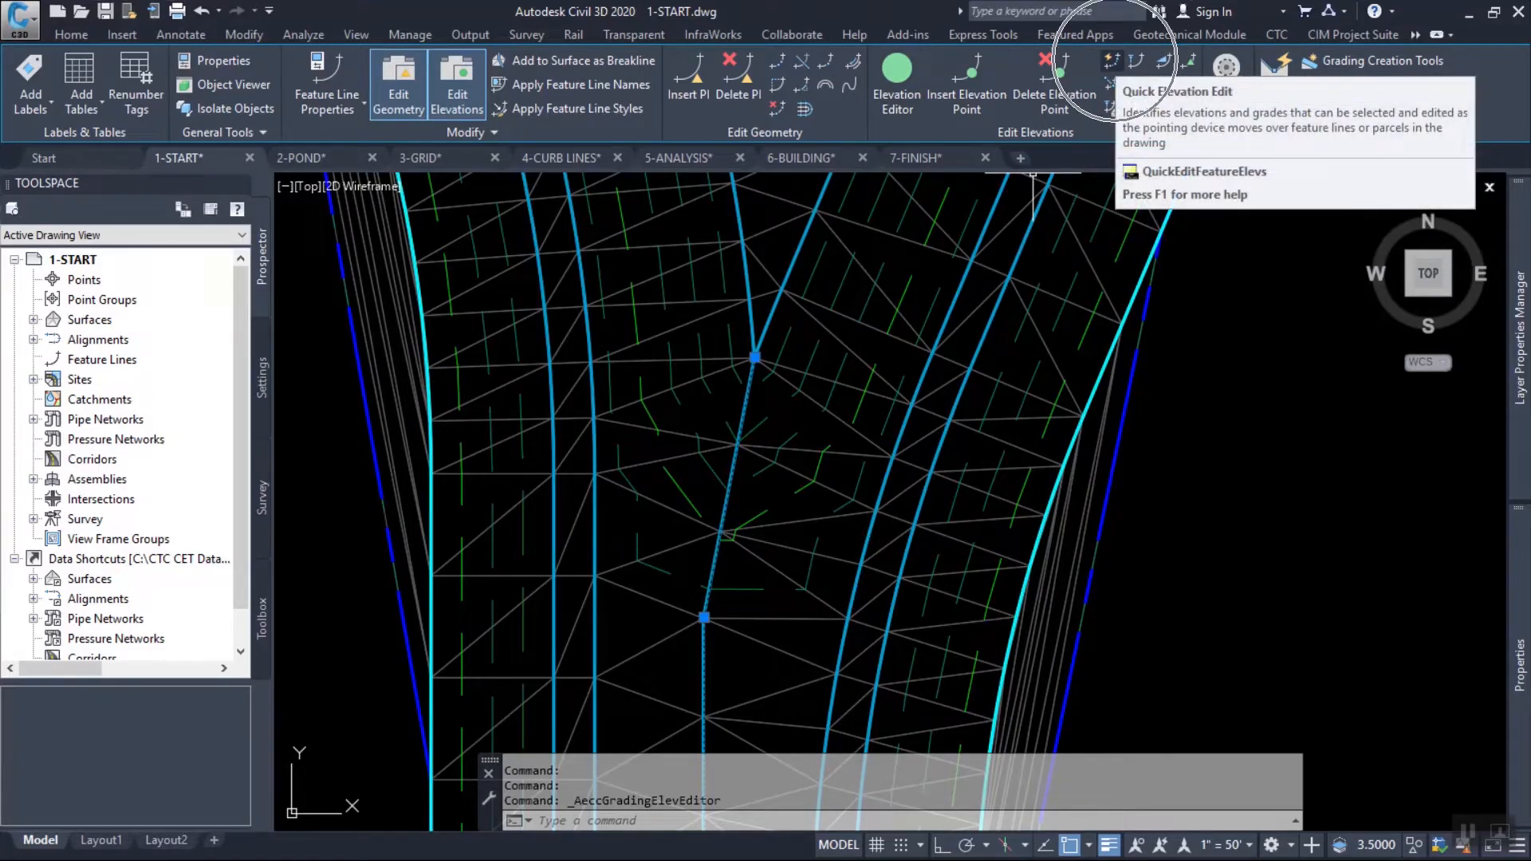
left_click(1112, 62)
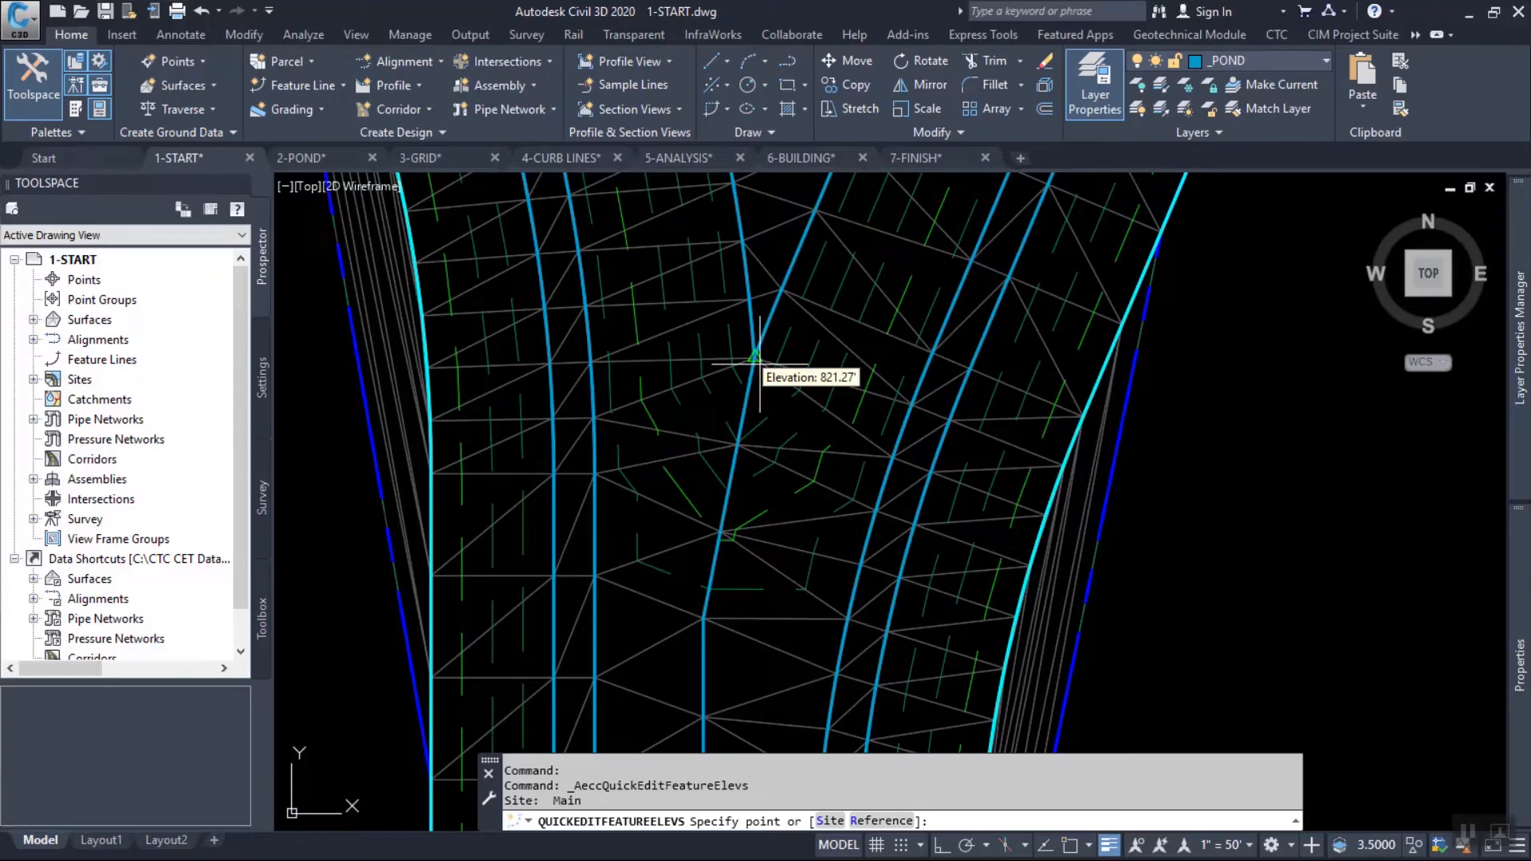
left_click(746, 515)
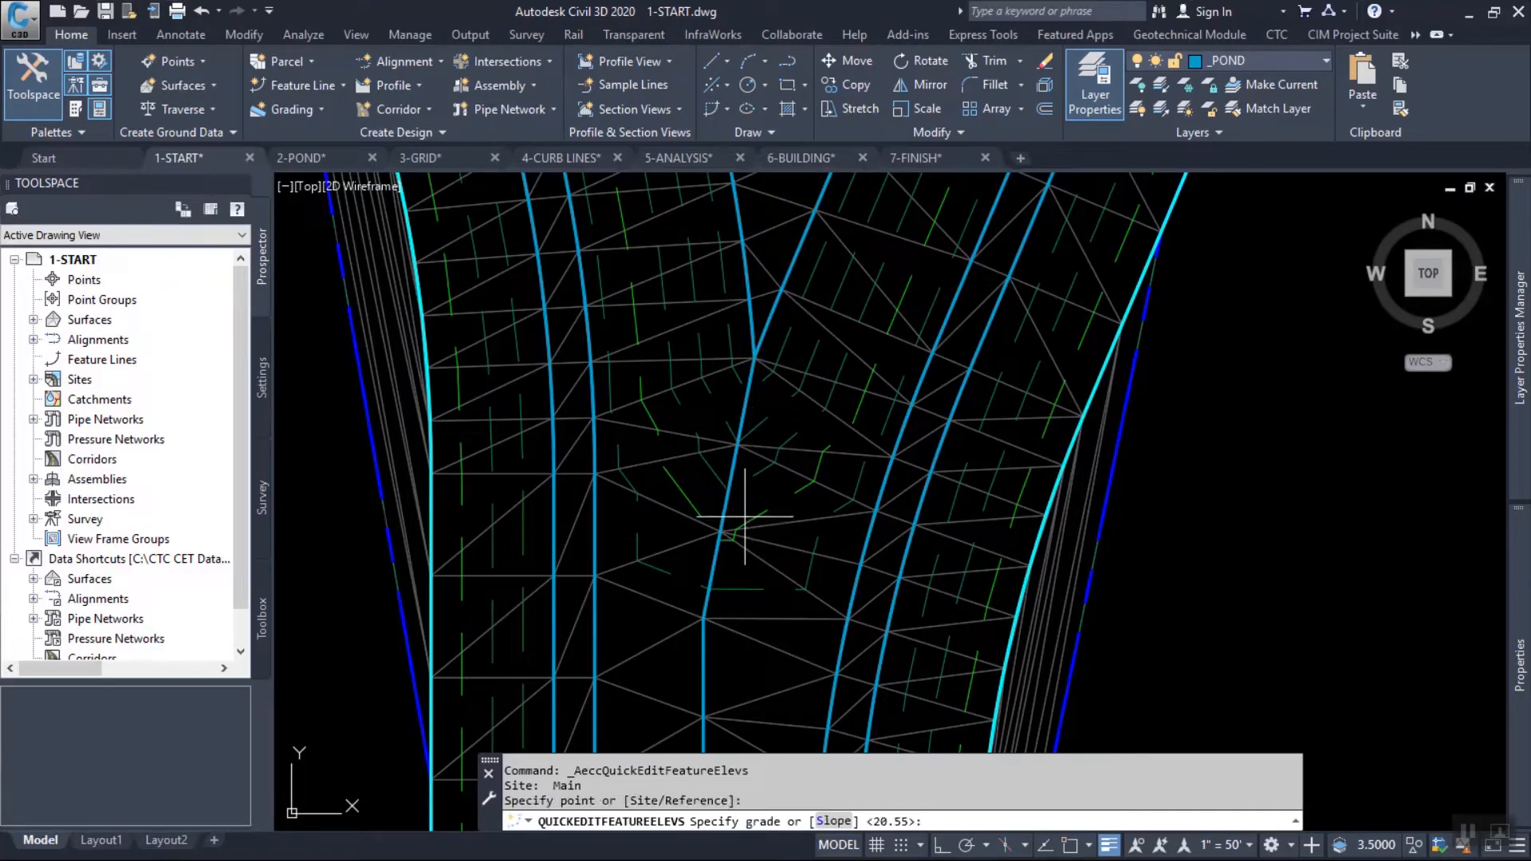
key("Return")
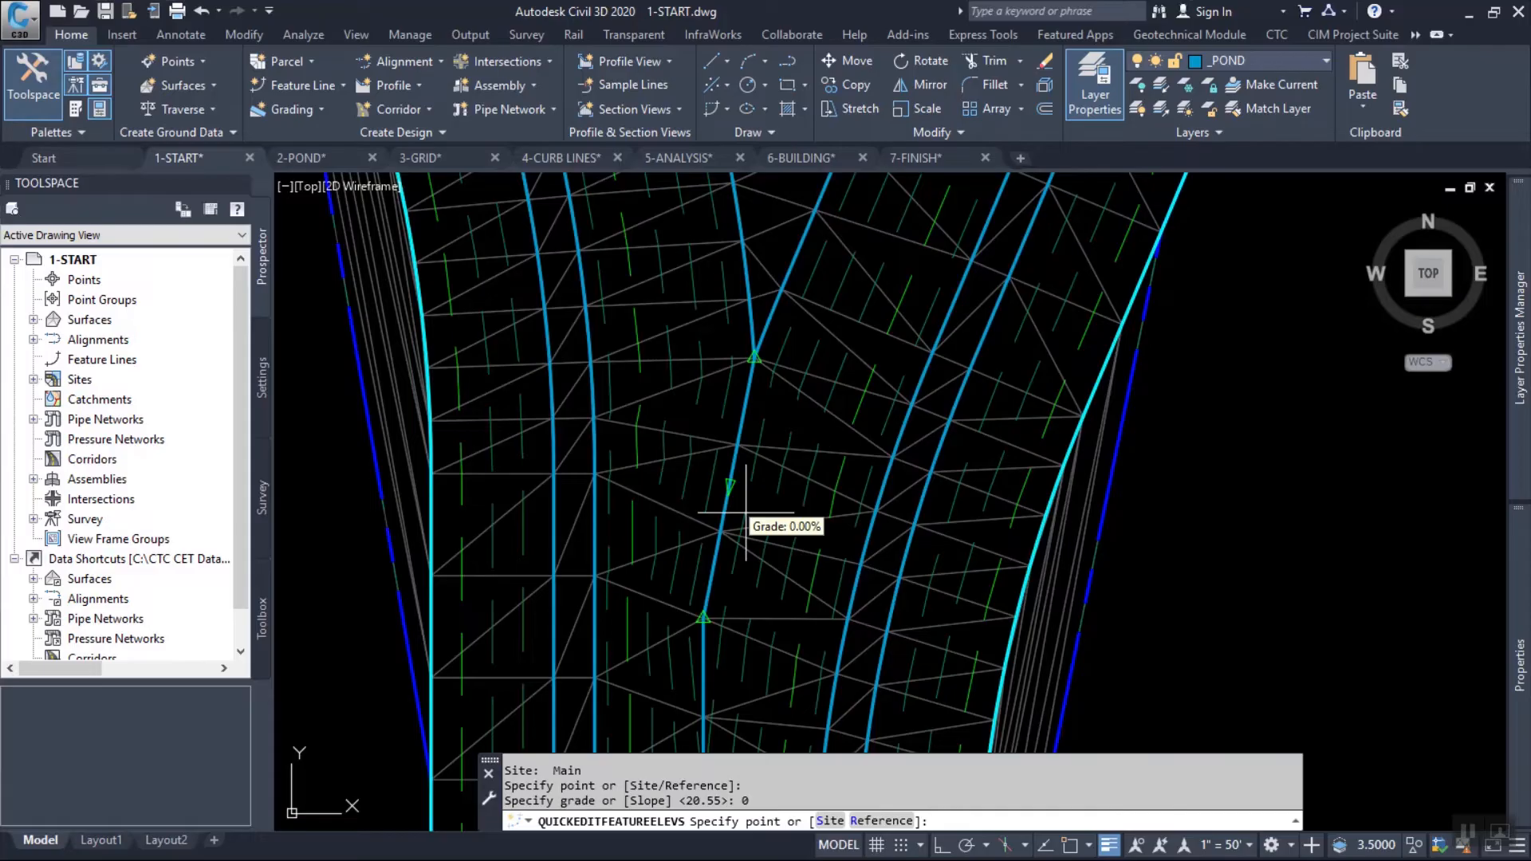
Set the grade of the connecting feature line's long straight segment down the narrow part of the pond to 0.
scroll(698, 602, "down", 3)
middle_click_drag(839, 572, 839, 477)
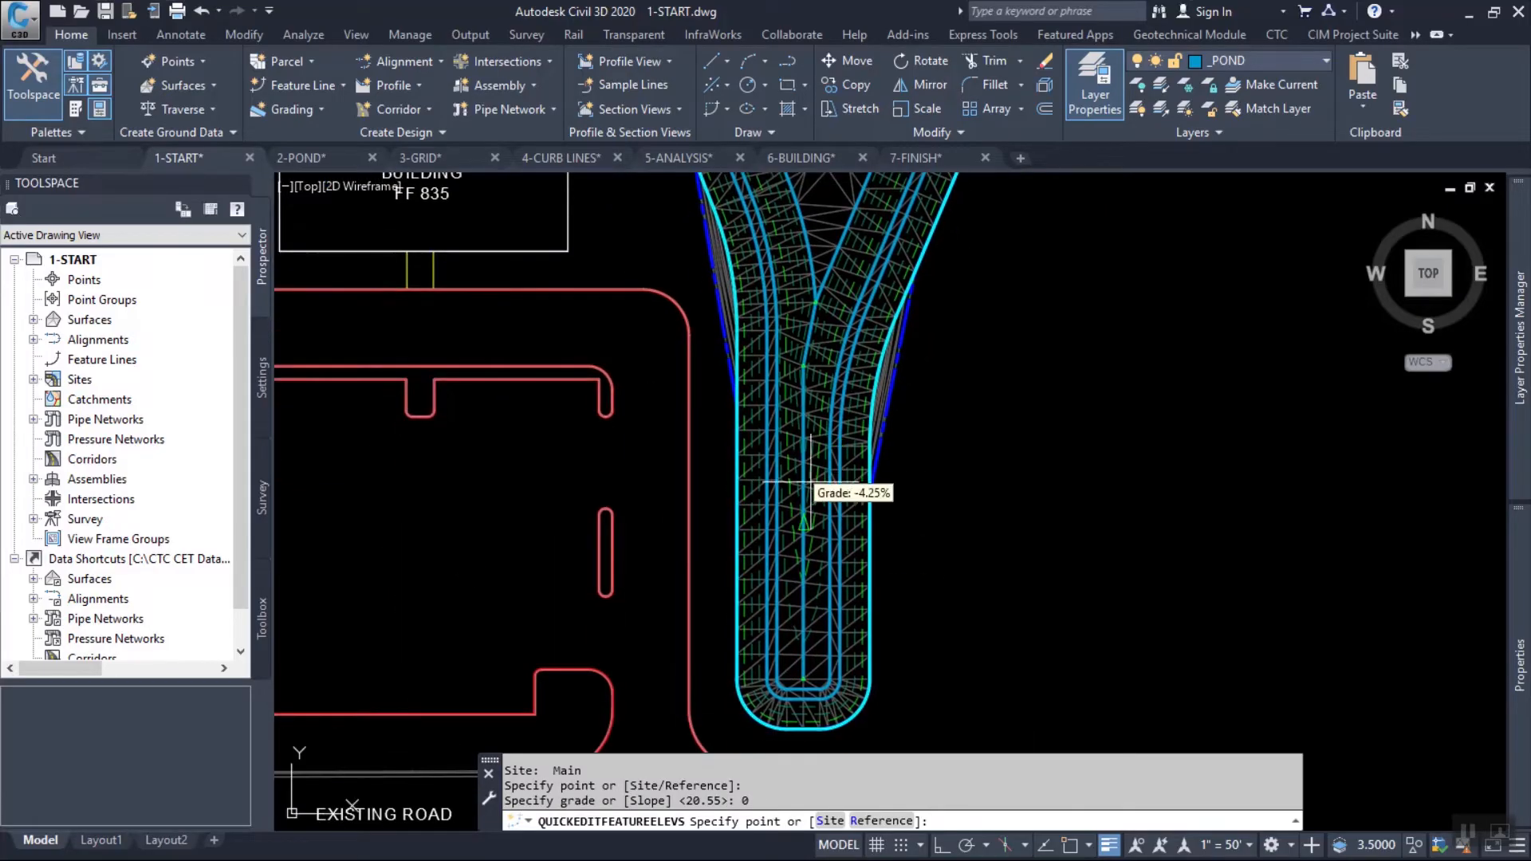
left_click(804, 555)
key("Return")
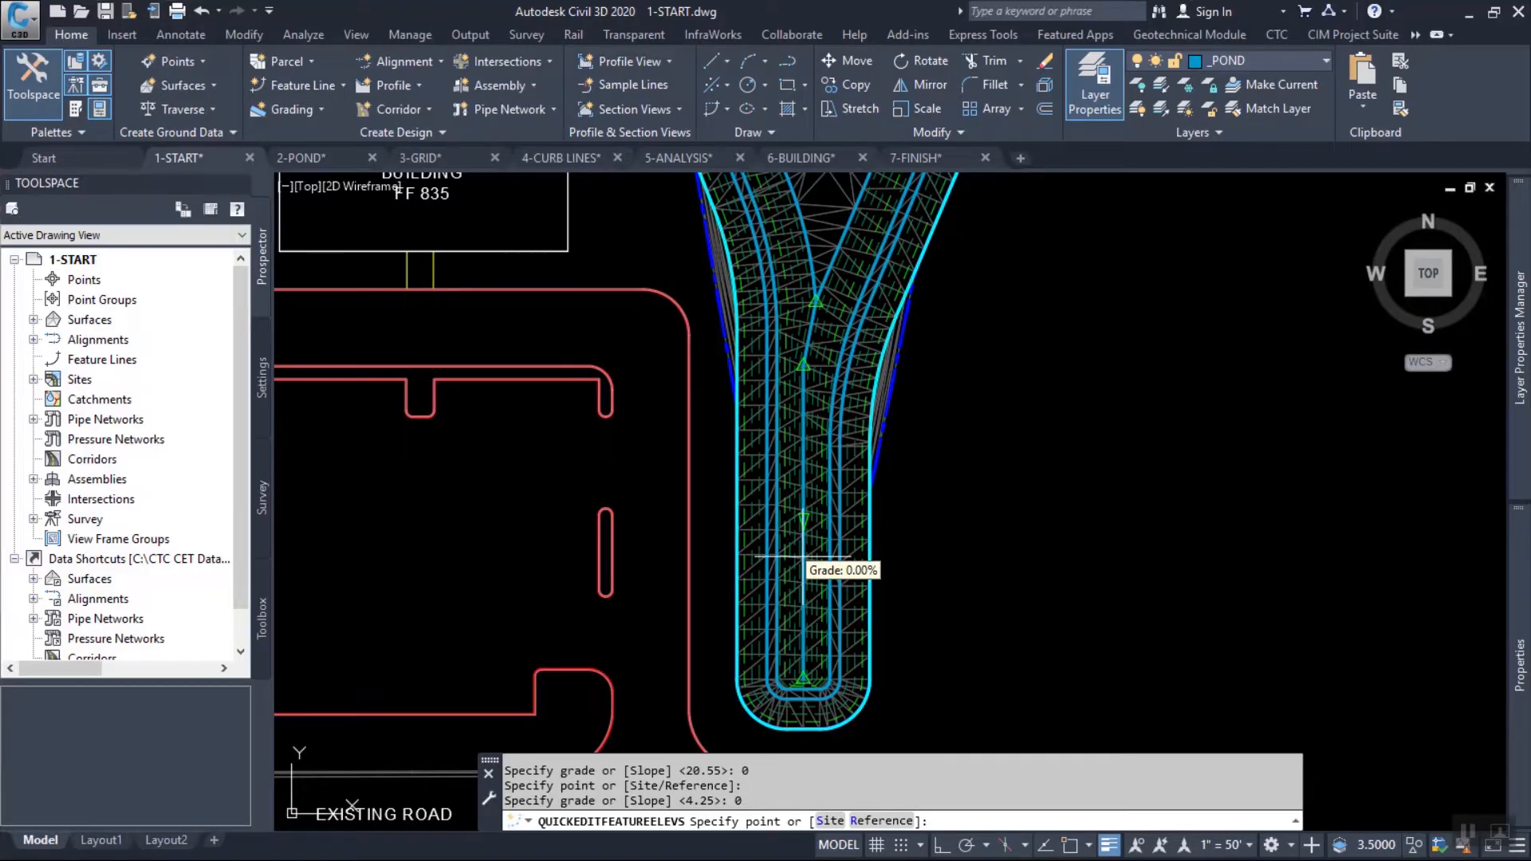
key("Escape")
key("Escape")
key("Escape")
key("Escape")
Review the FG surface triangulation and contours around the wide north end of the pond.
middle_click_drag(994, 260, 947, 500)
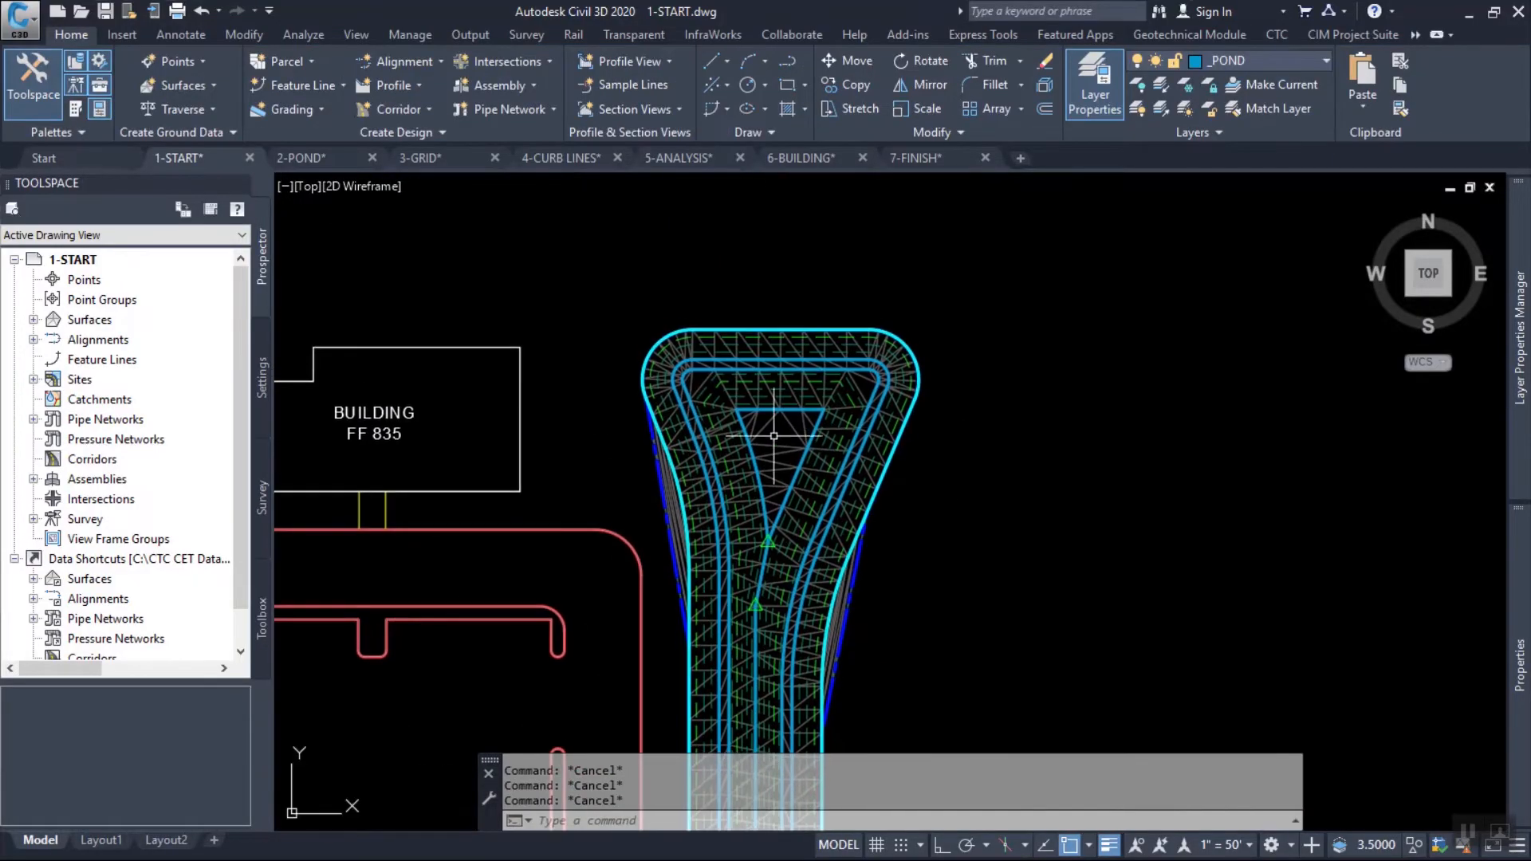
scroll(773, 437, "up", 2)
scroll(823, 510, "up", 2)
mouse_move(853, 363)
middle_mouse_down()
mouse_move(964, 445)
mouse_move(1032, 462)
mouse_move(846, 495)
middle_mouse_up()
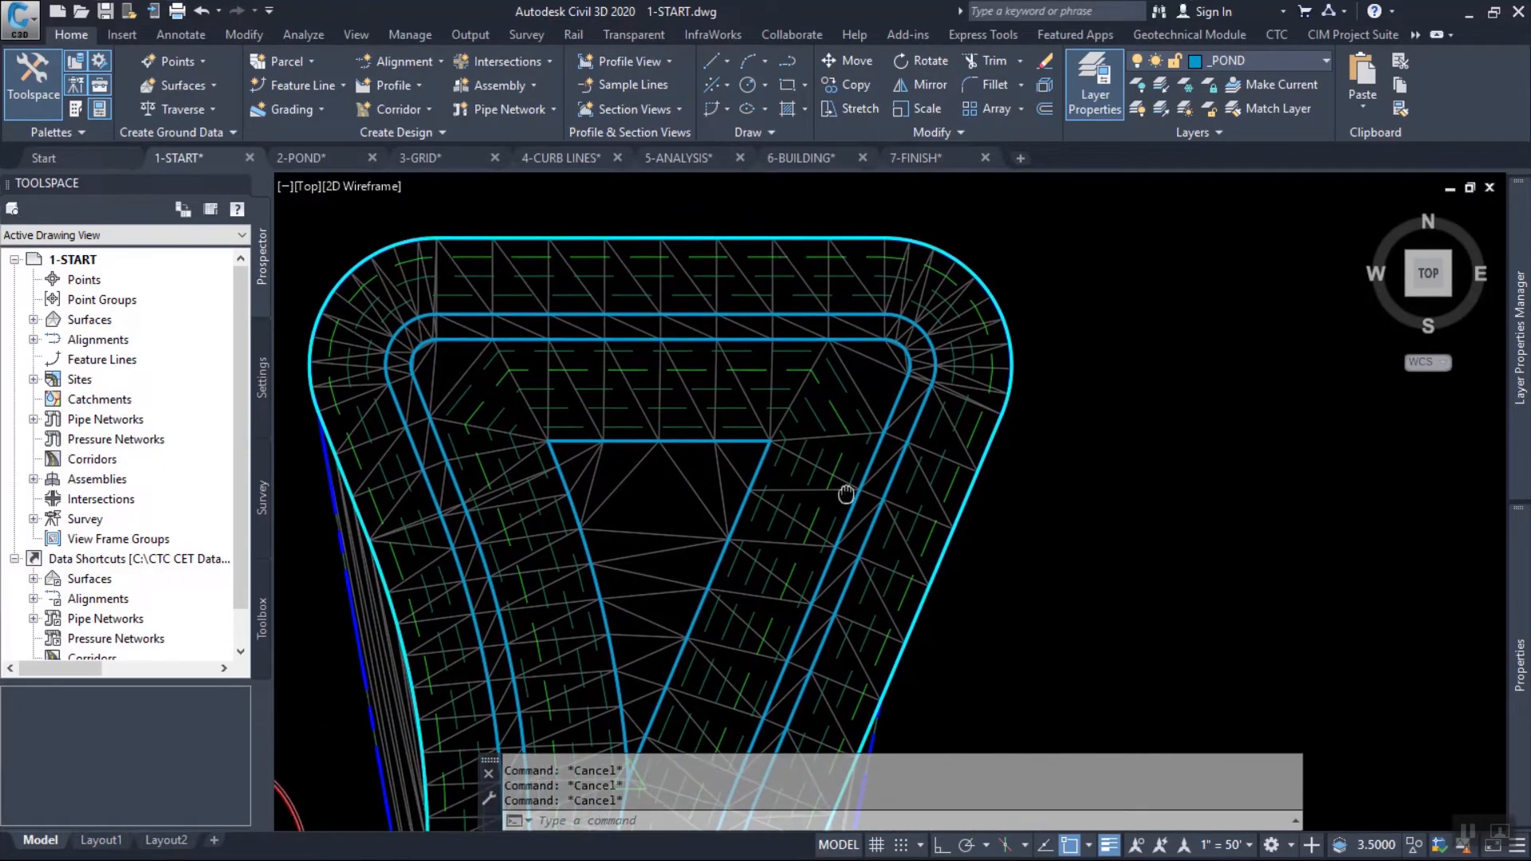
scroll(846, 495, "up", 2)
middle_click_drag(882, 400, 1025, 431)
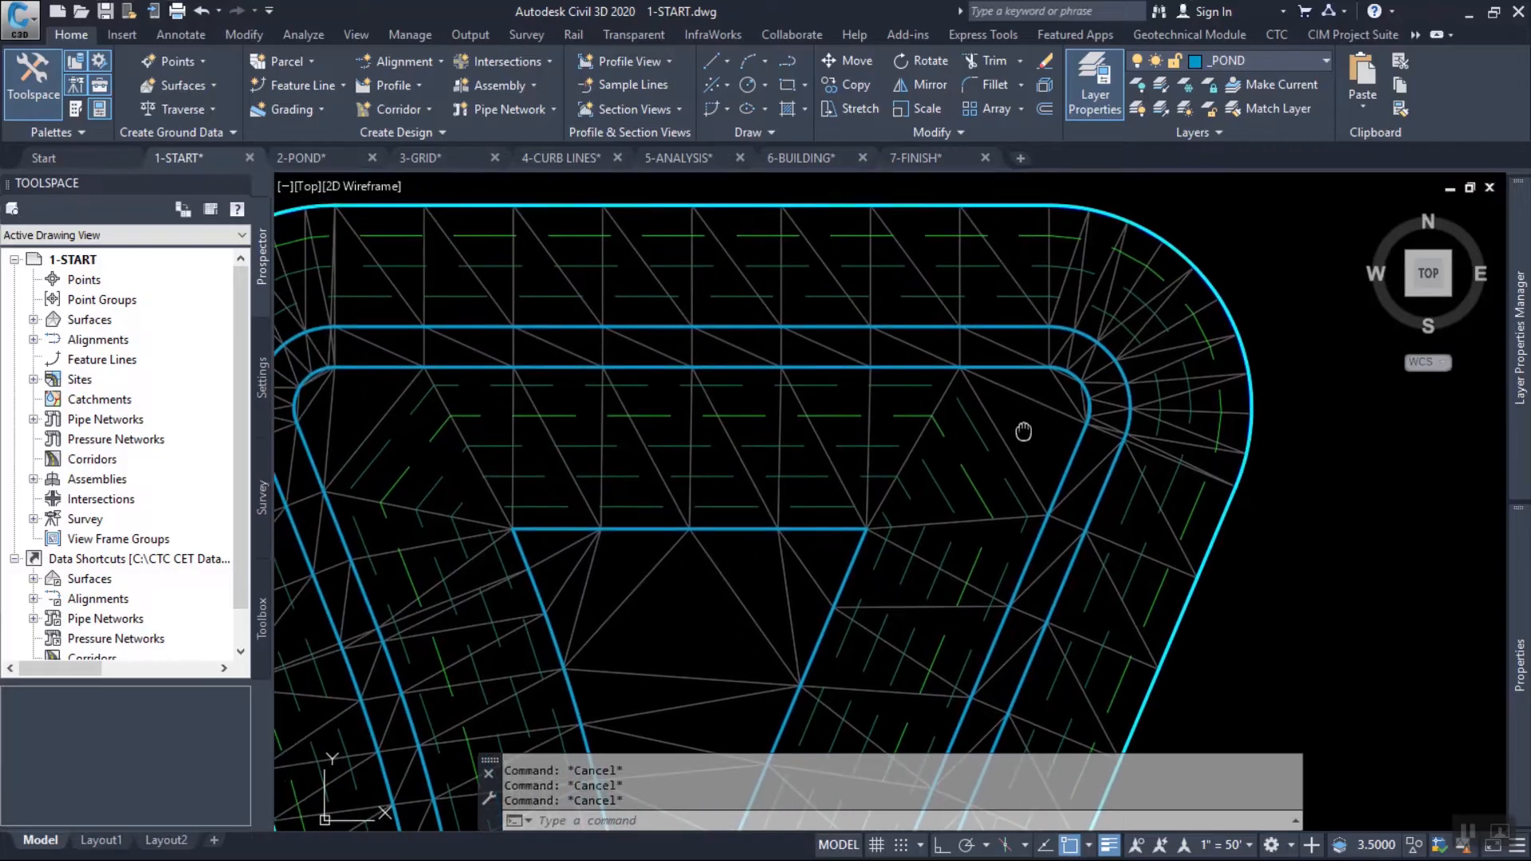
scroll(1088, 338, "up", 2)
middle_click_drag(1182, 440, 1098, 441)
mouse_move(662, 323)
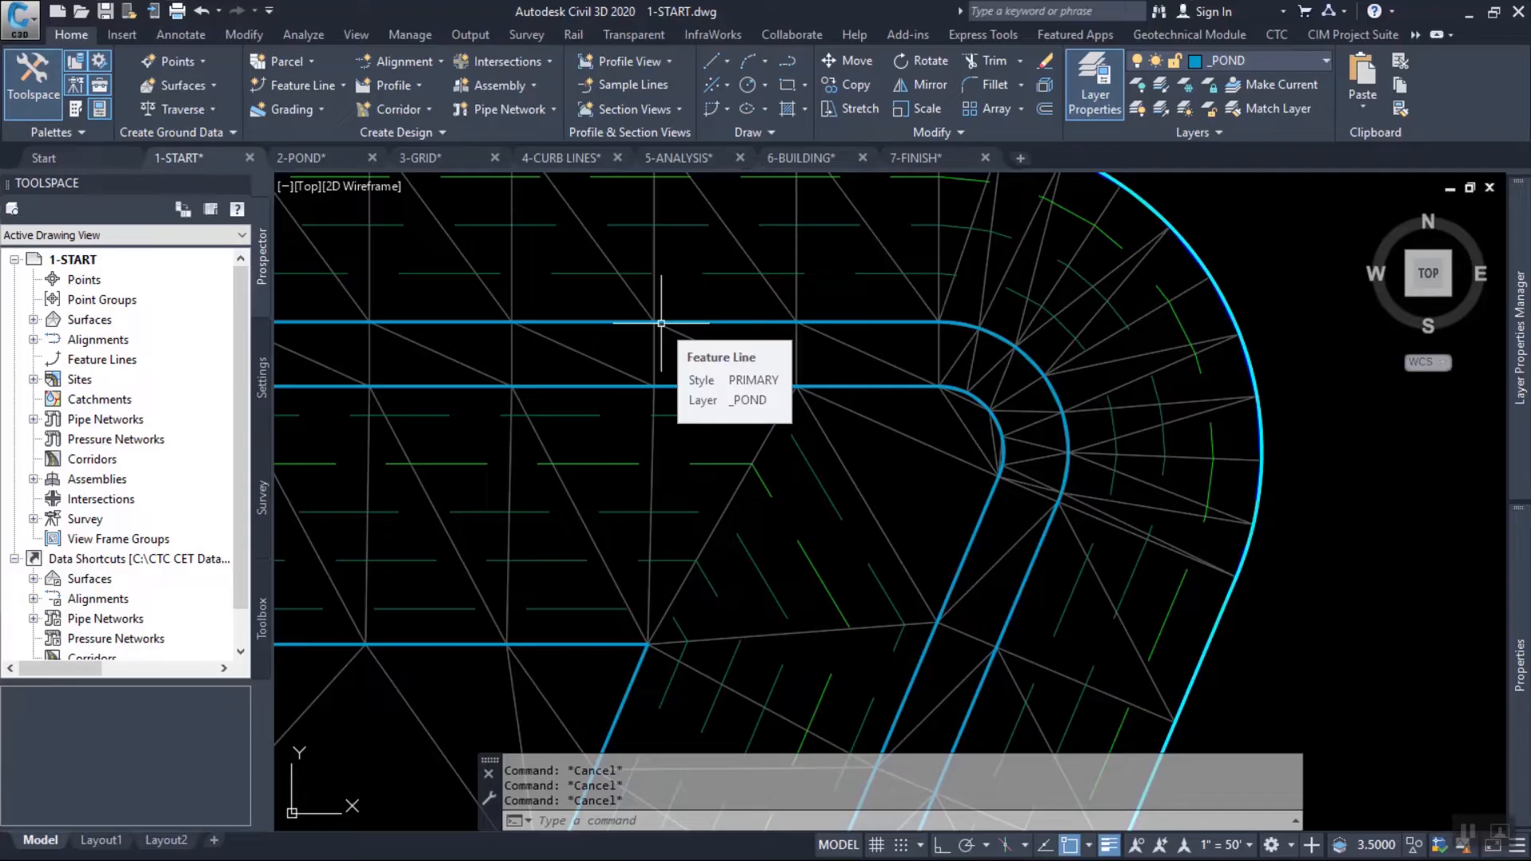
Inspect the TIN triangles and surface elevations inside the inner feature line at the pond's northeast corner.
scroll(1049, 454, "down", 2)
scroll(1070, 400, "down", 2)
scroll(1112, 403, "down", 1)
scroll(1037, 407, "up", 2)
scroll(830, 427, "up", 3)
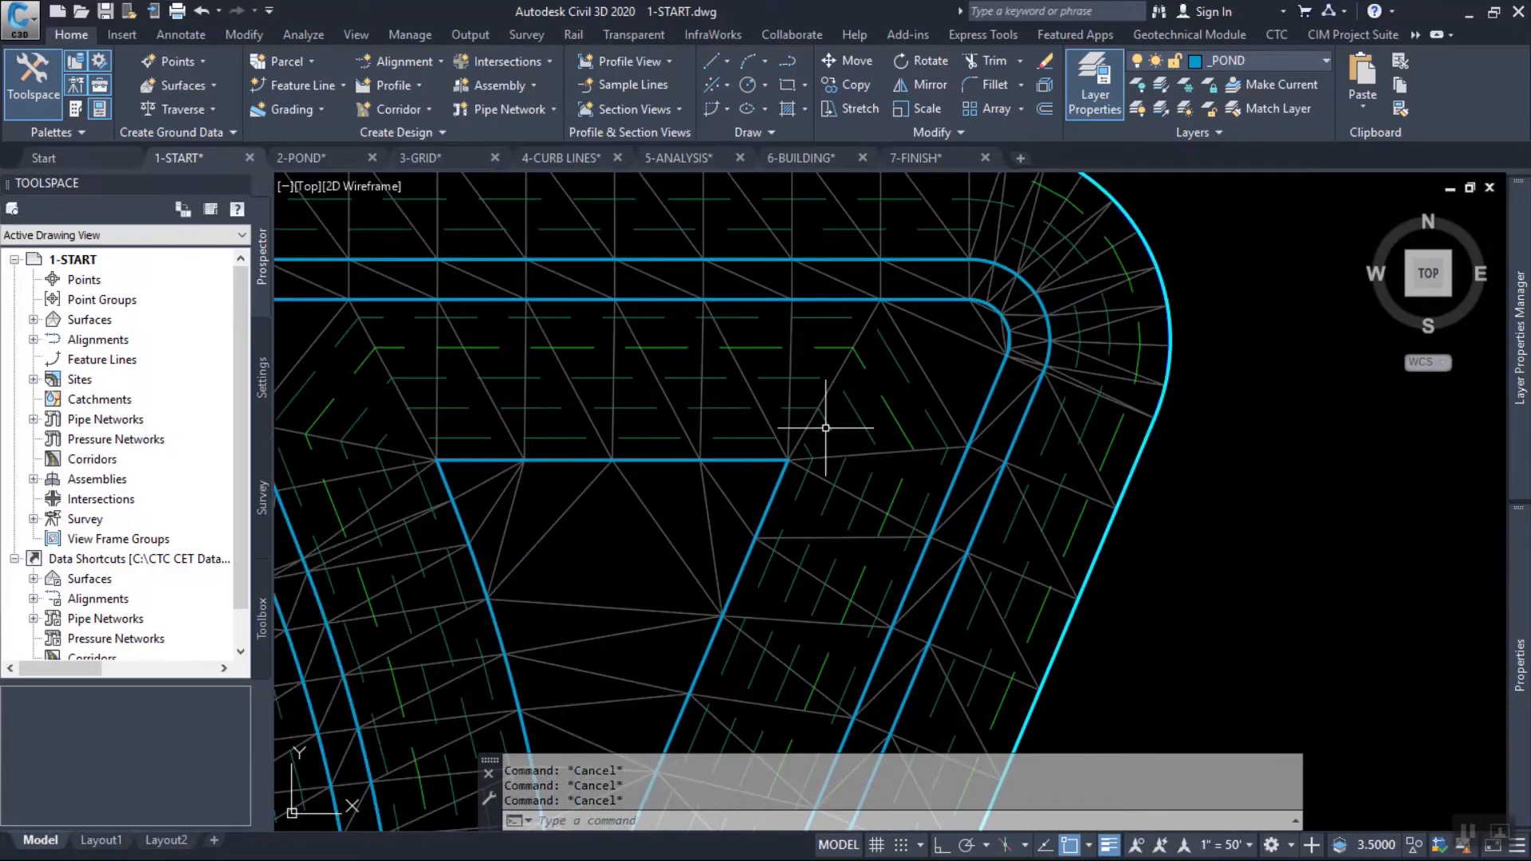
scroll(920, 405, "up", 1)
scroll(893, 407, "up", 2)
scroll(512, 499, "down", 2)
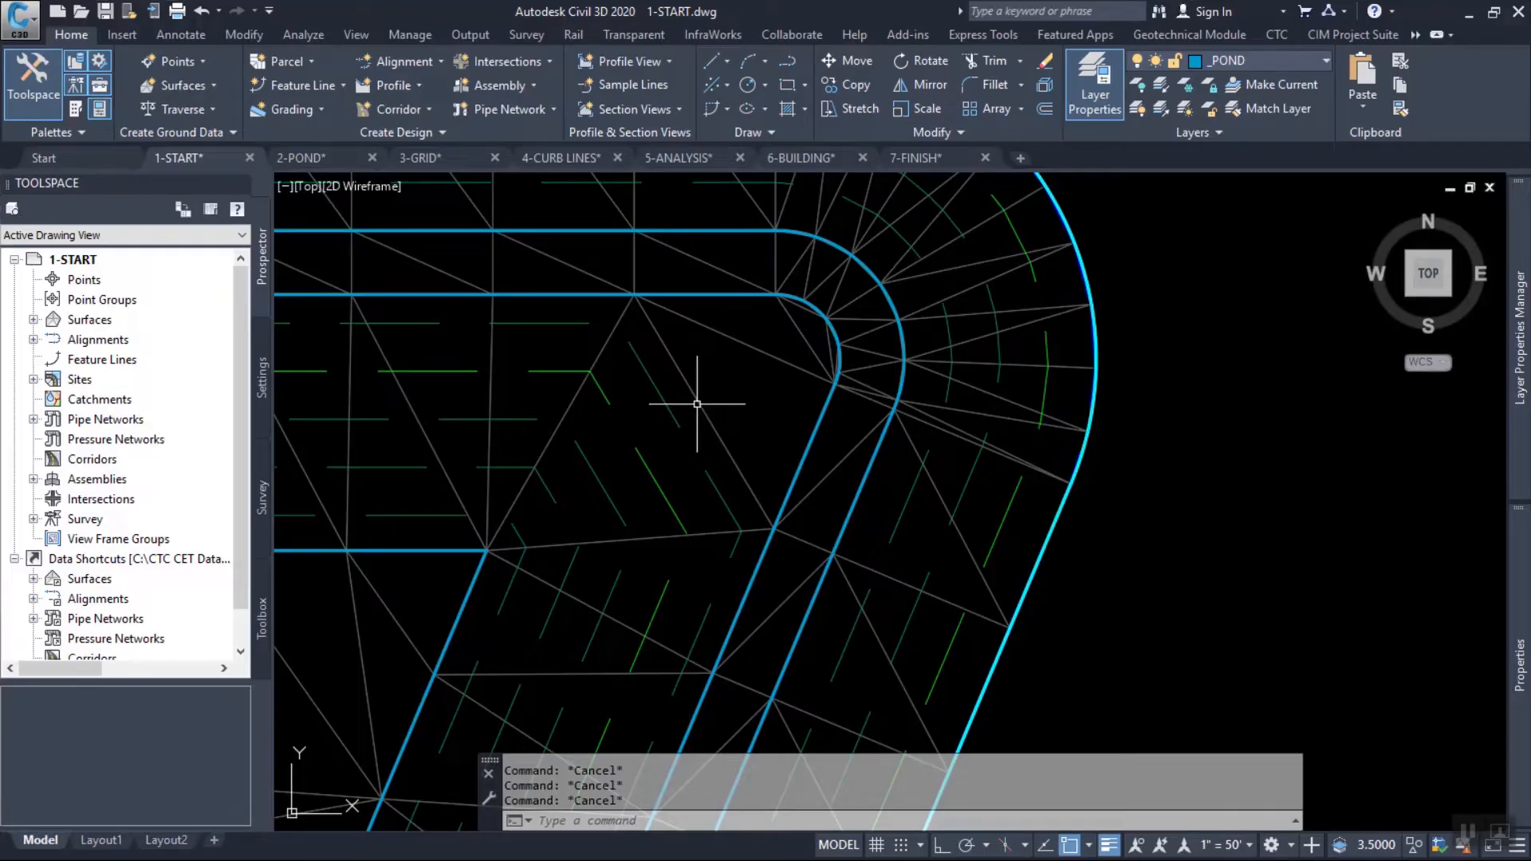
middle_click_drag(729, 381, 816, 378)
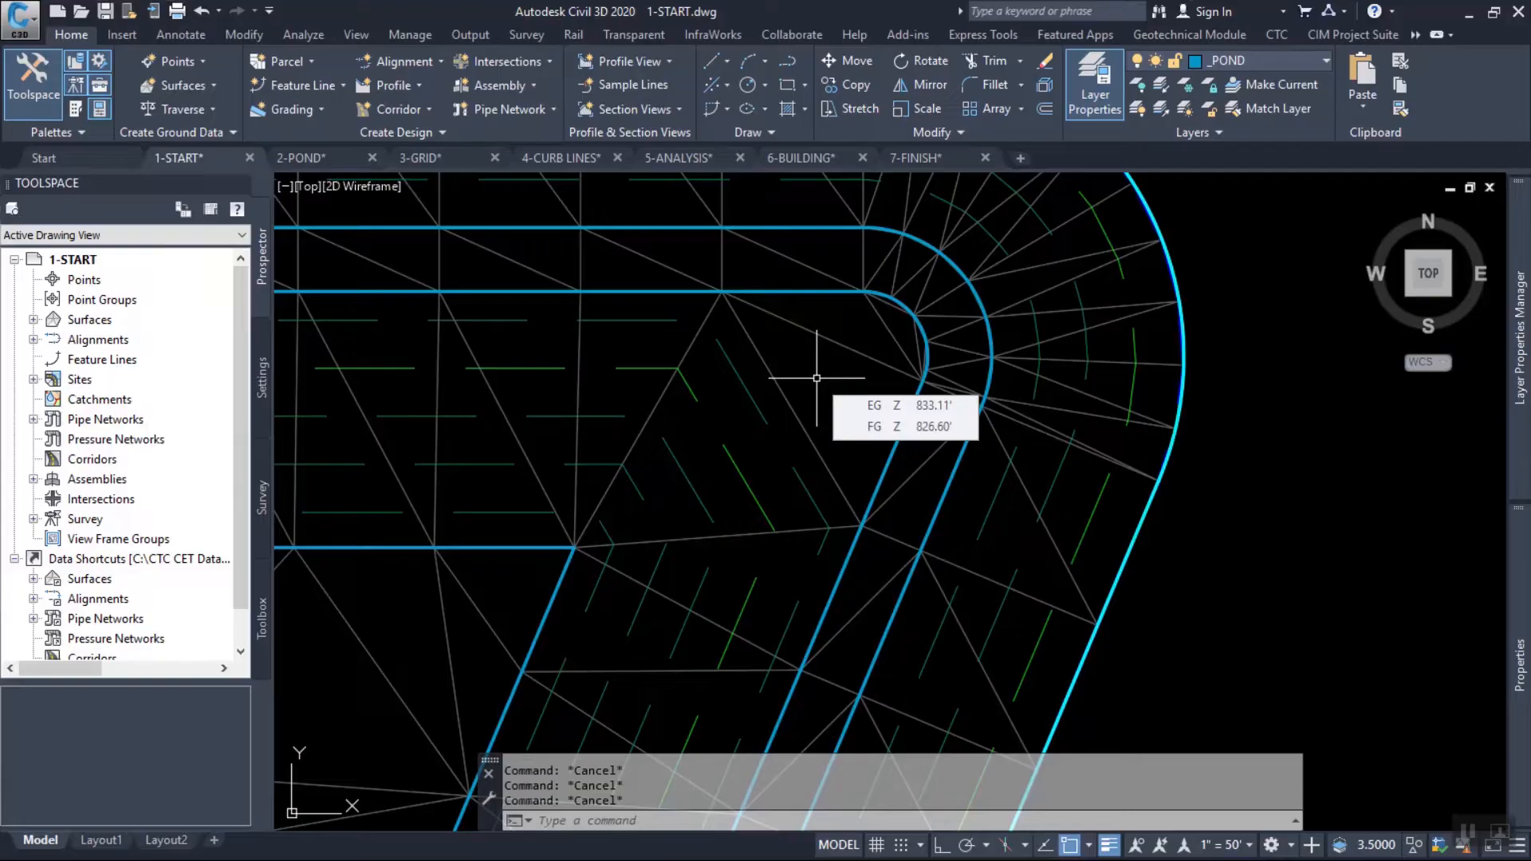
middle_click_drag(820, 355, 877, 327)
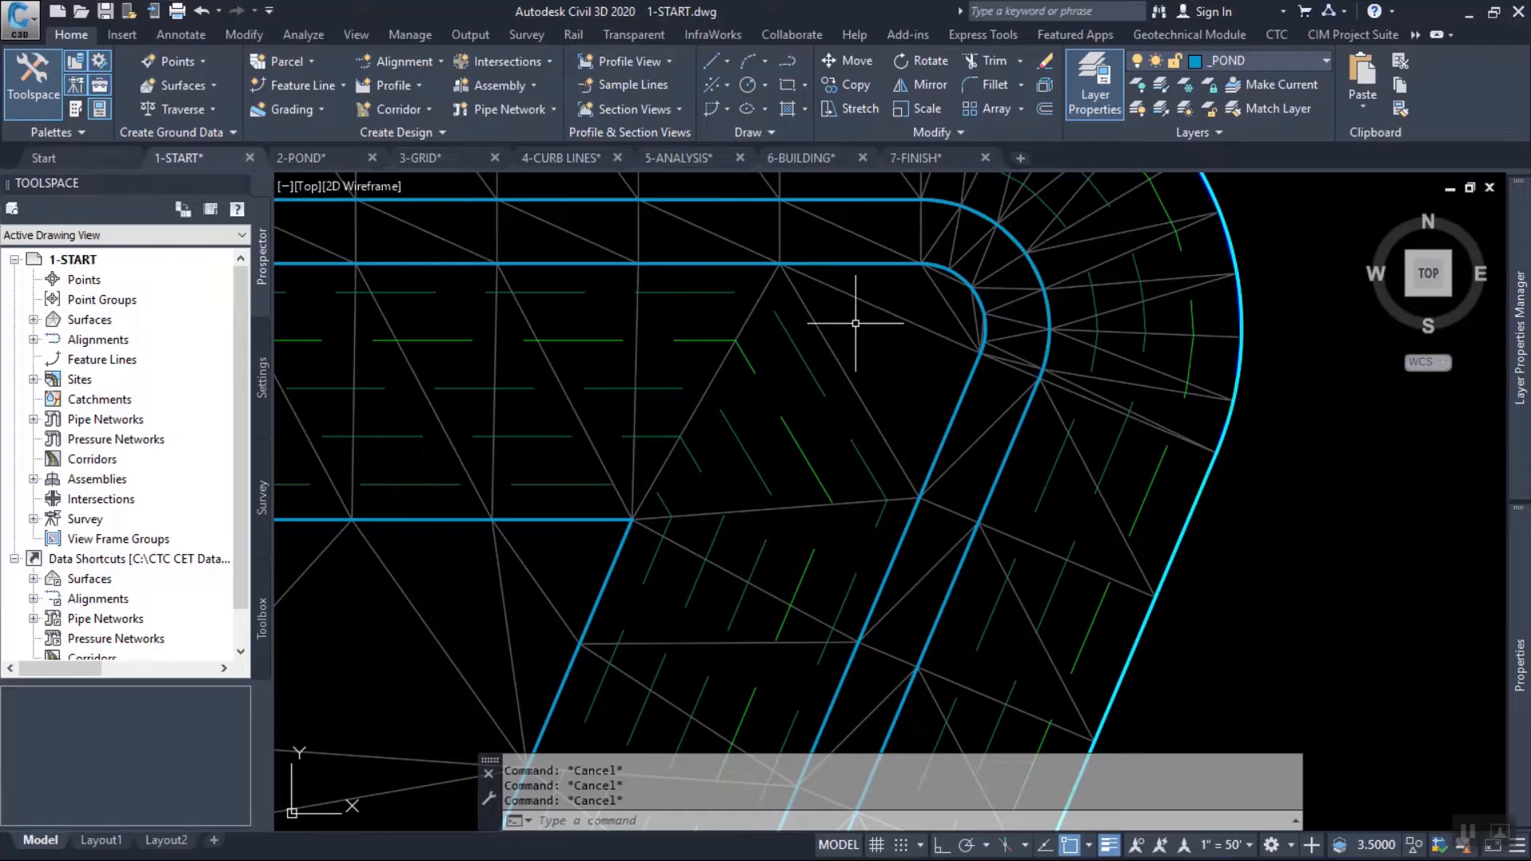
mouse_move(913, 391)
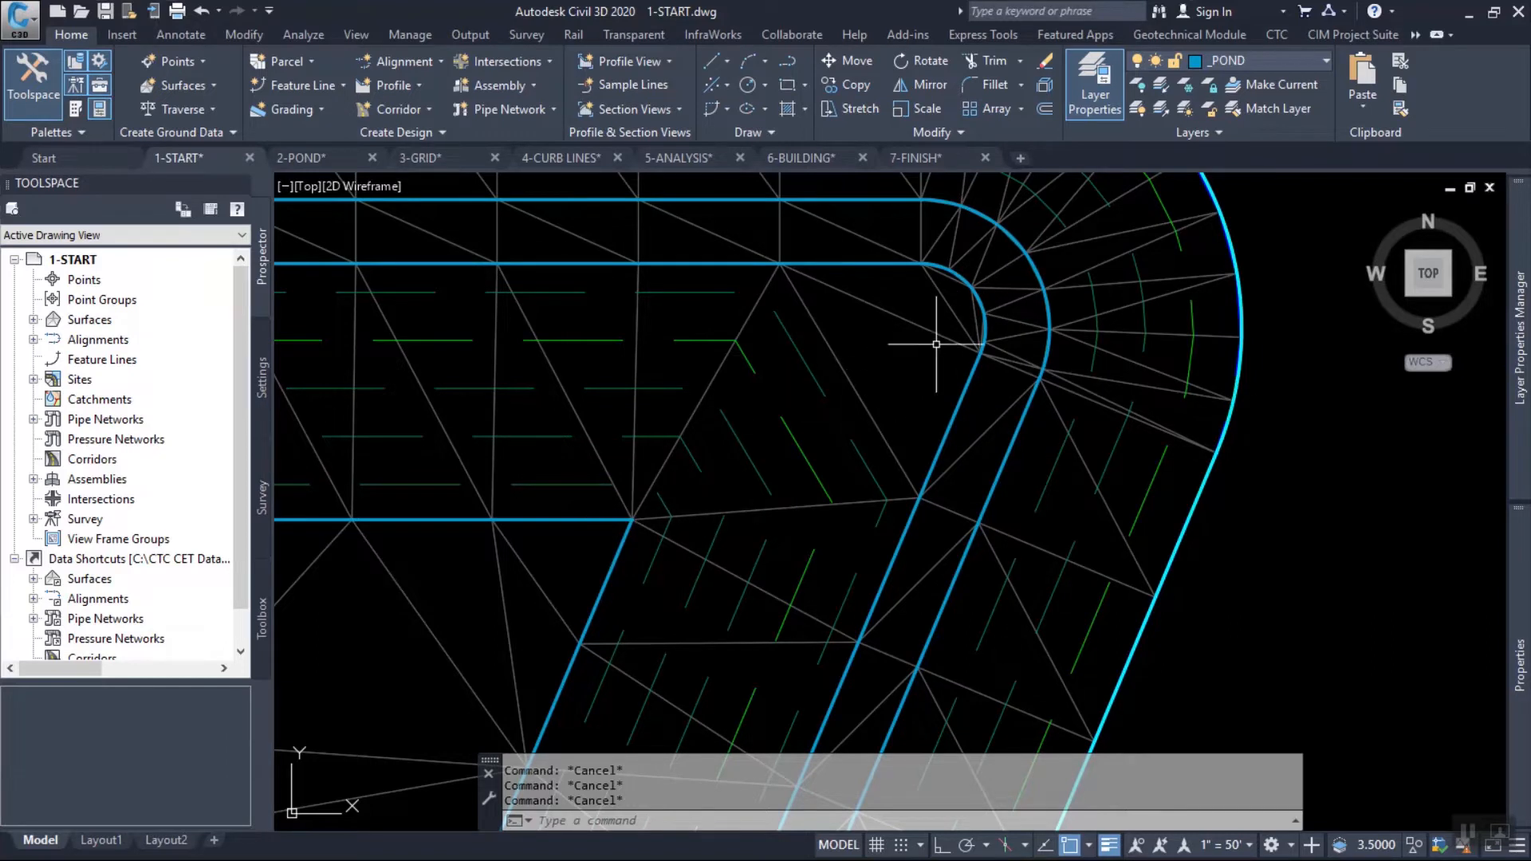
Set up a new feature line on the Main site with the SECONDARY style on the current layer.
middle_click_drag(930, 343, 1016, 348)
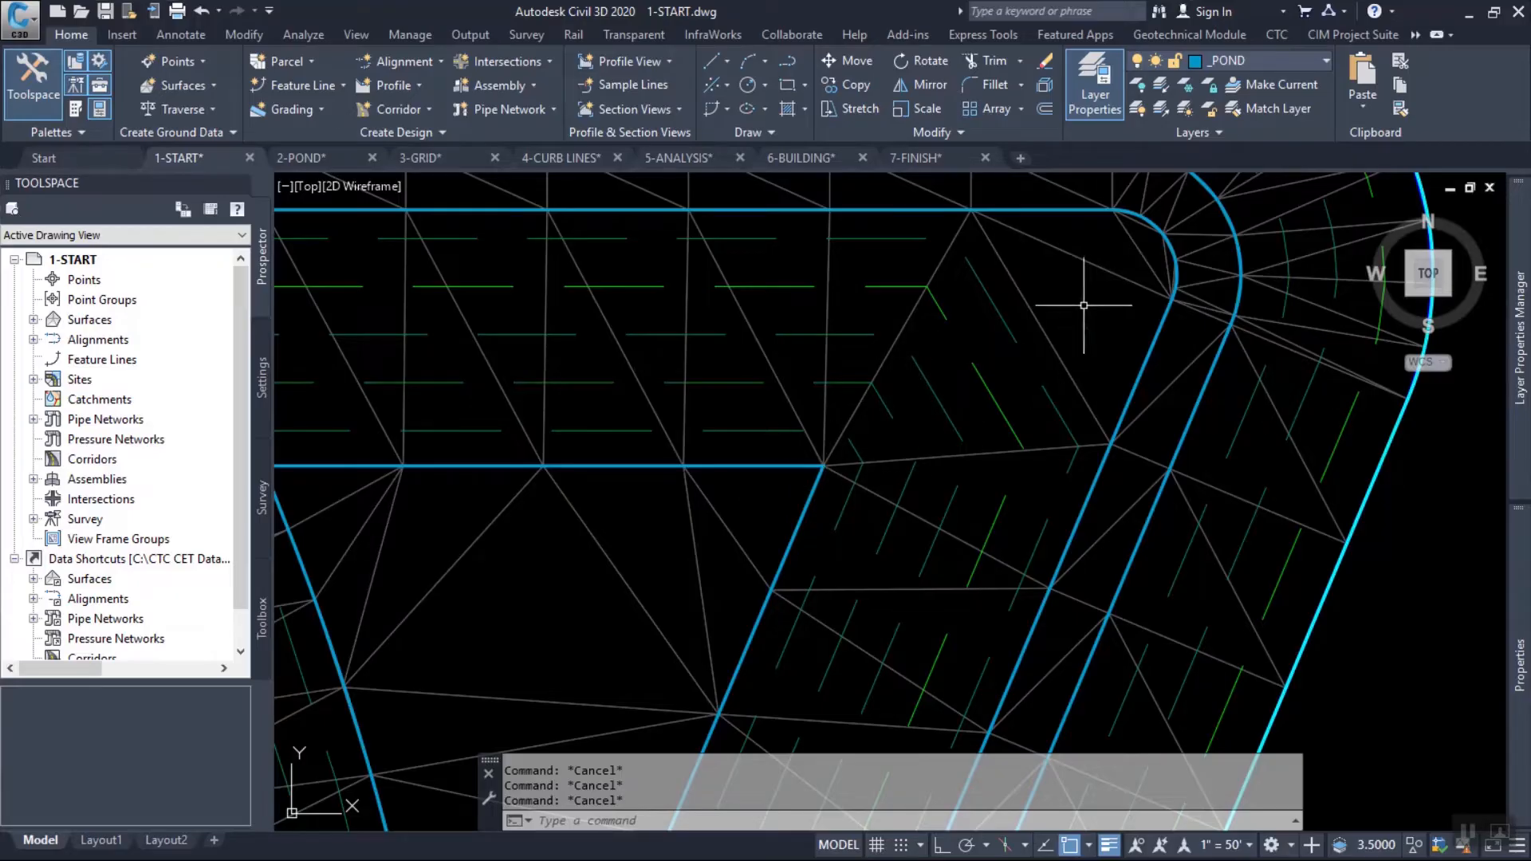
mouse_move(1156, 234)
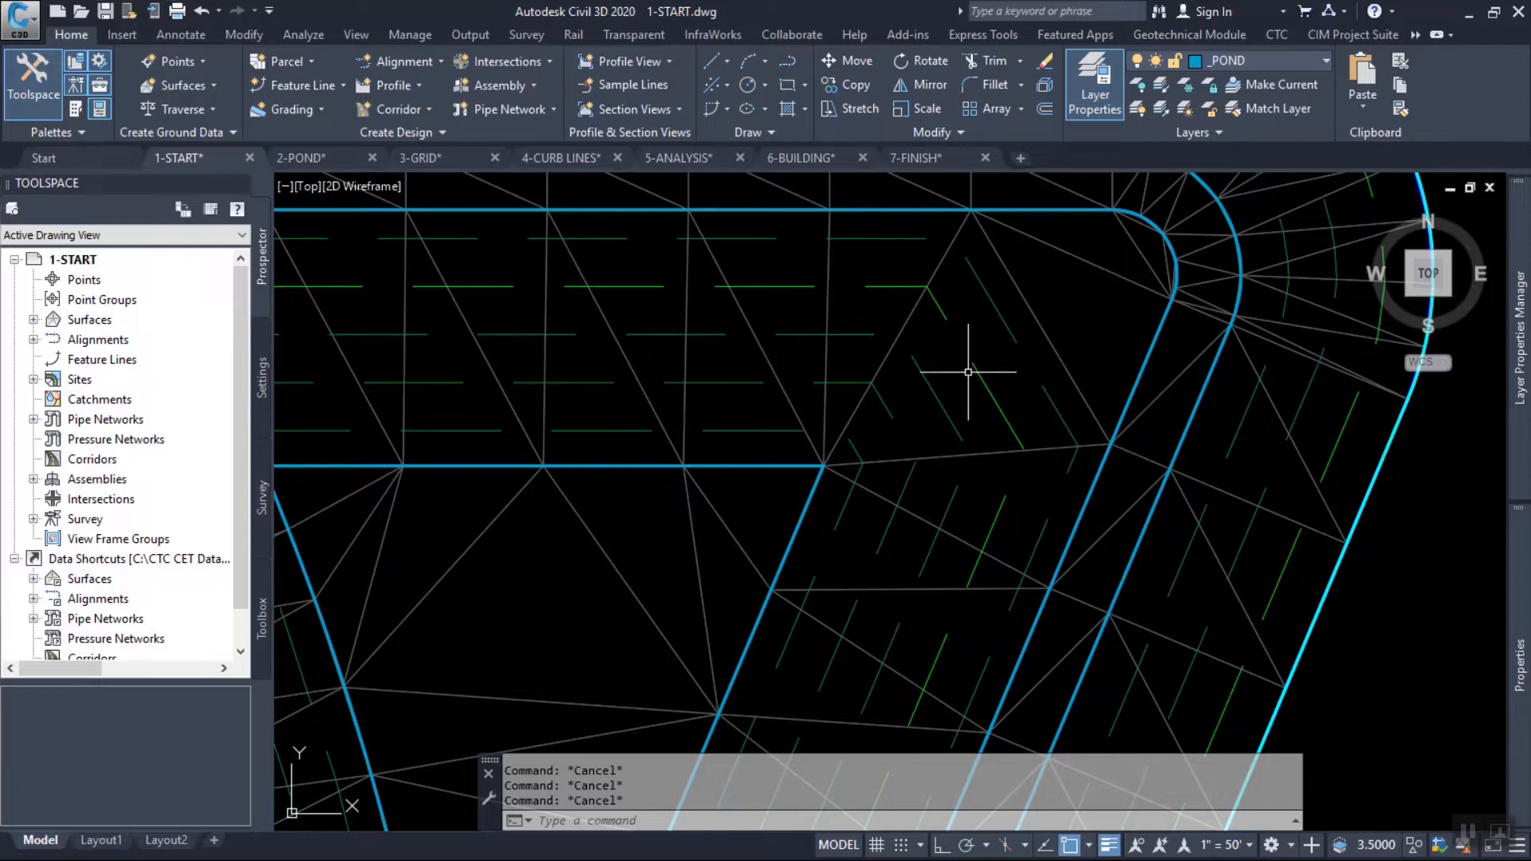
left_click(343, 86)
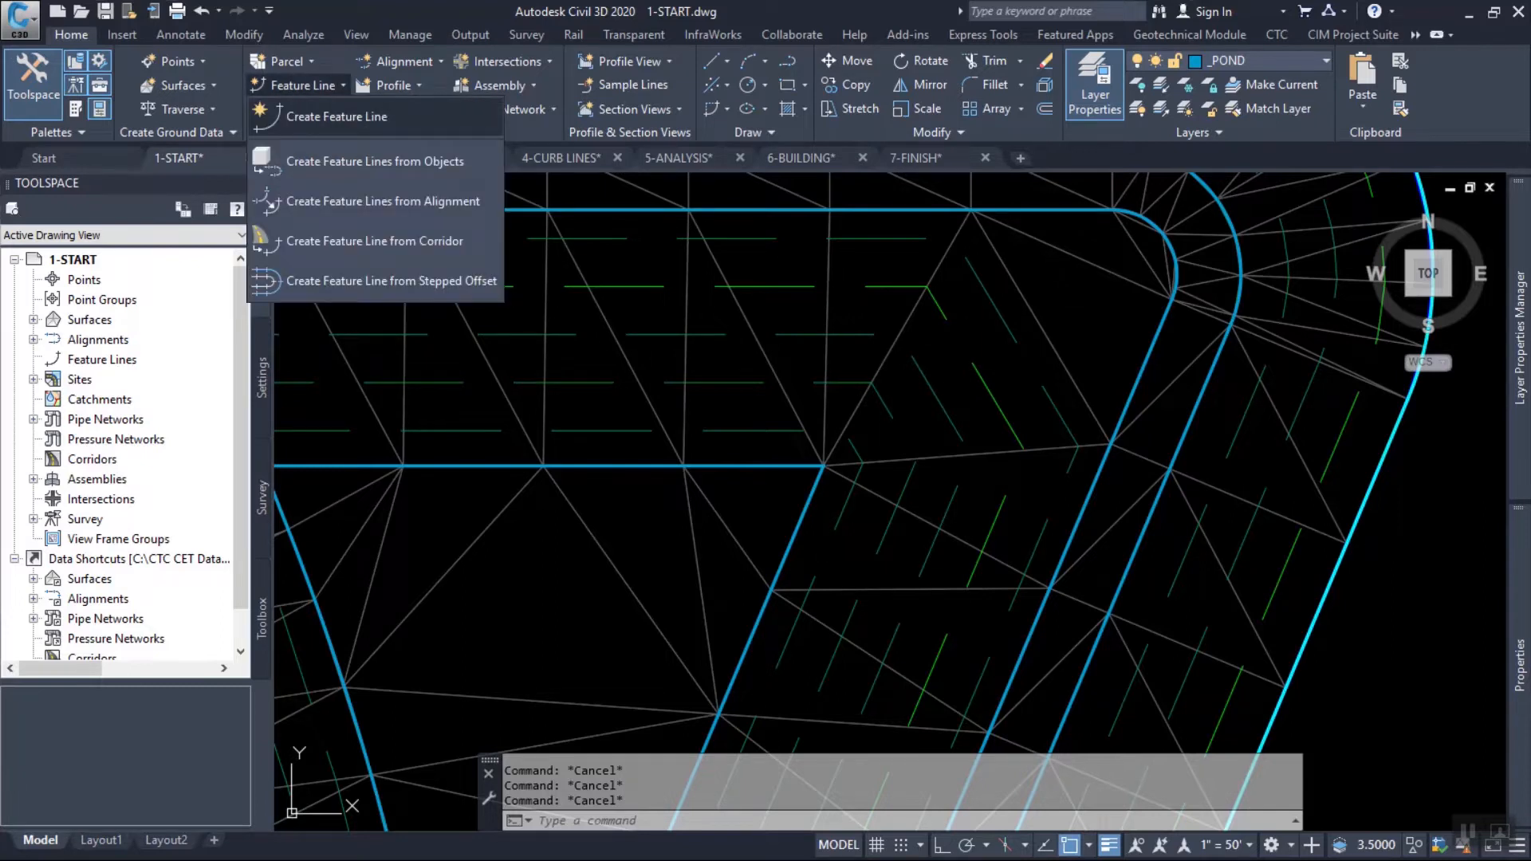
left_click(335, 116)
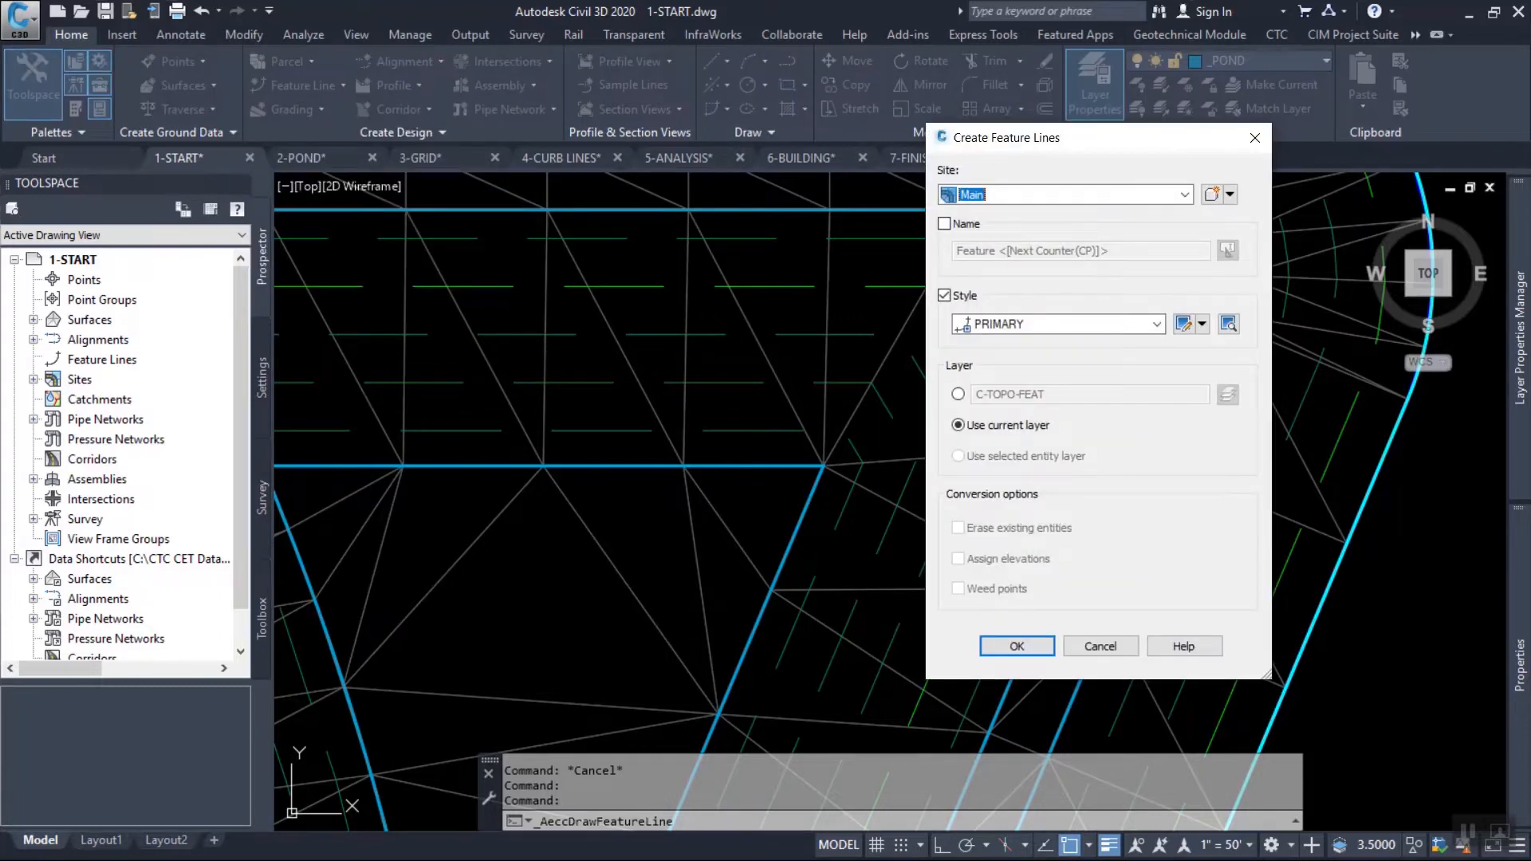
left_click(1157, 325)
left_click(1027, 373)
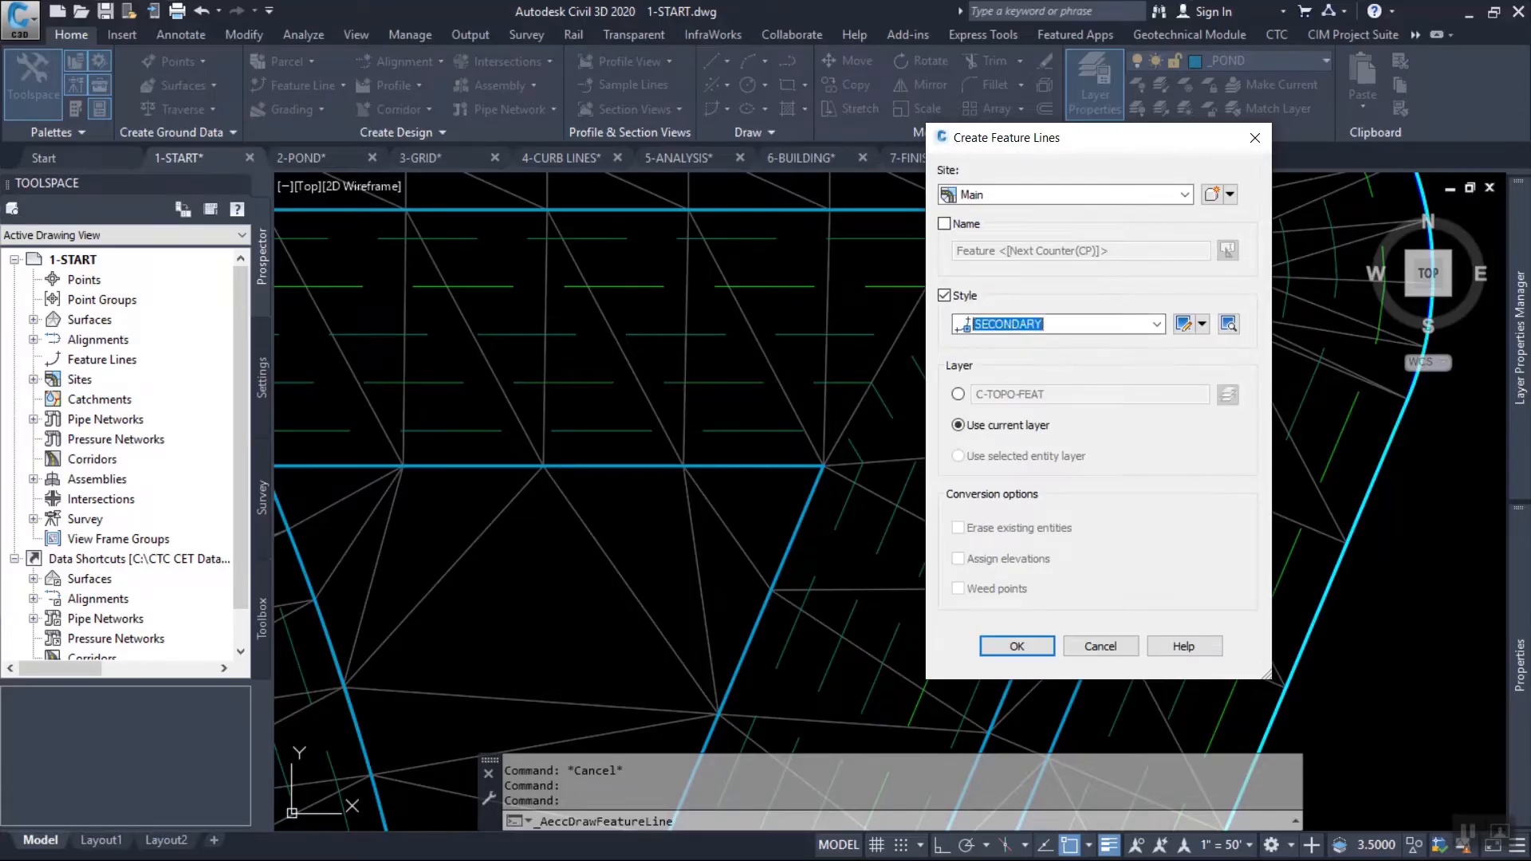
left_click_drag(1100, 138, 1003, 96)
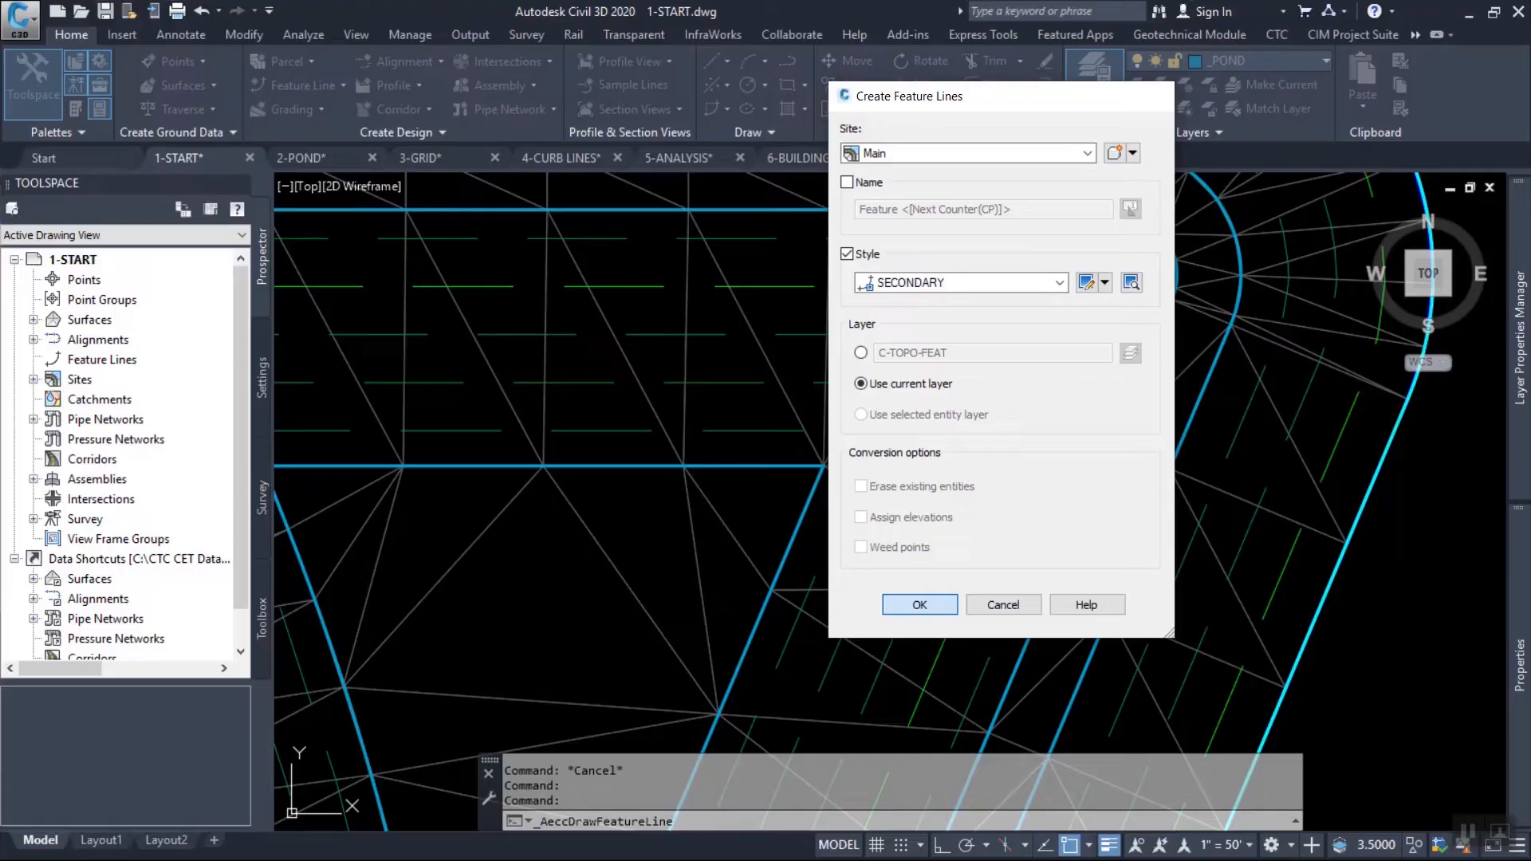
left_click(919, 605)
Draw the feature line from the bottom line's northeast corner to the inner feature line's northeast arc, accepting the default elevation and grade.
left_click(824, 465)
key("Return")
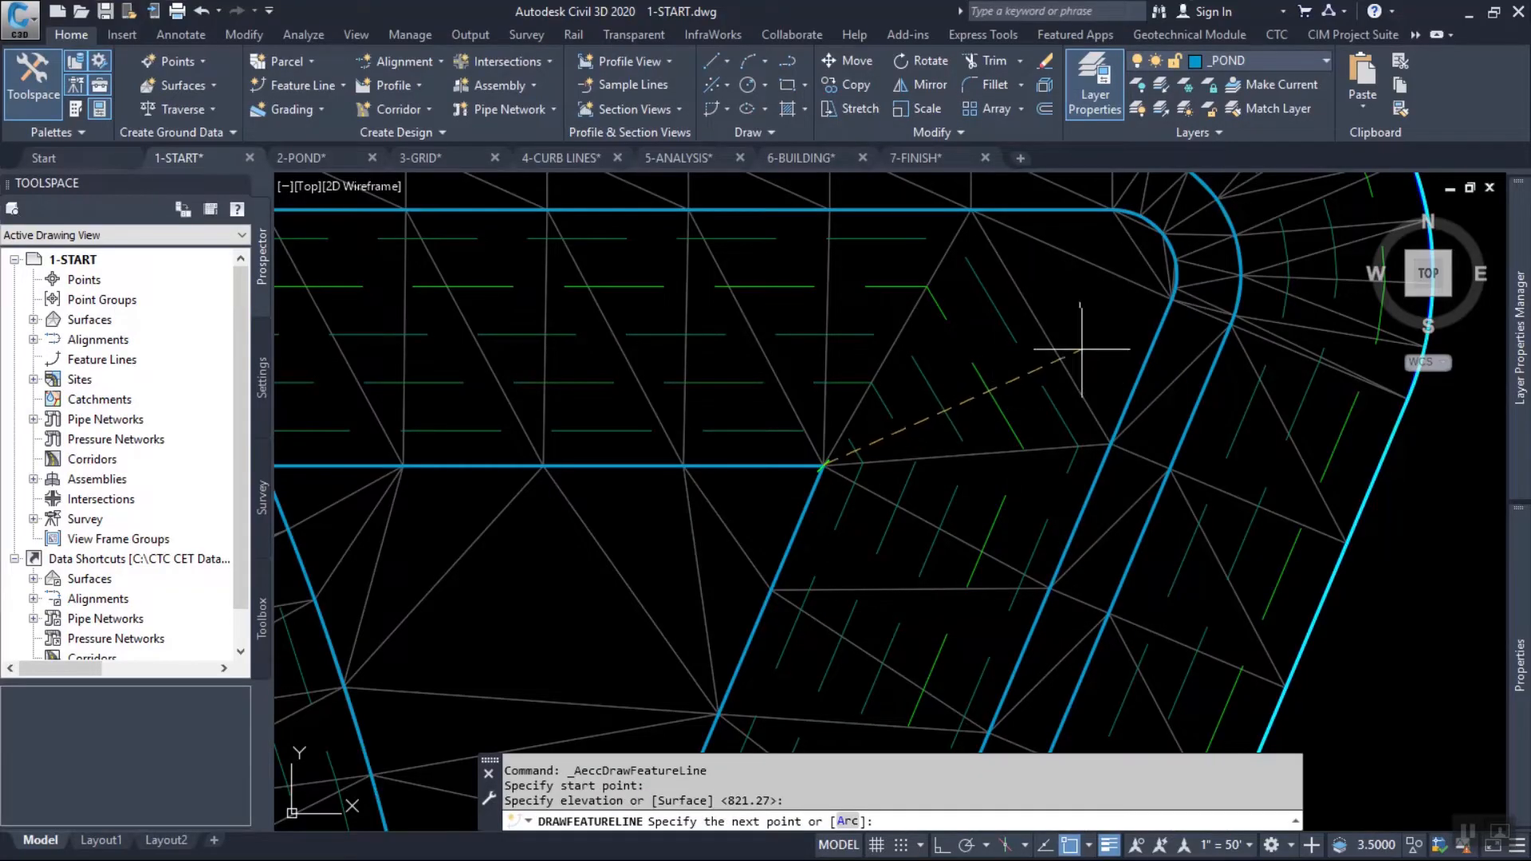
scroll(1148, 256, "up", 5)
scroll(1125, 448, "up", 2)
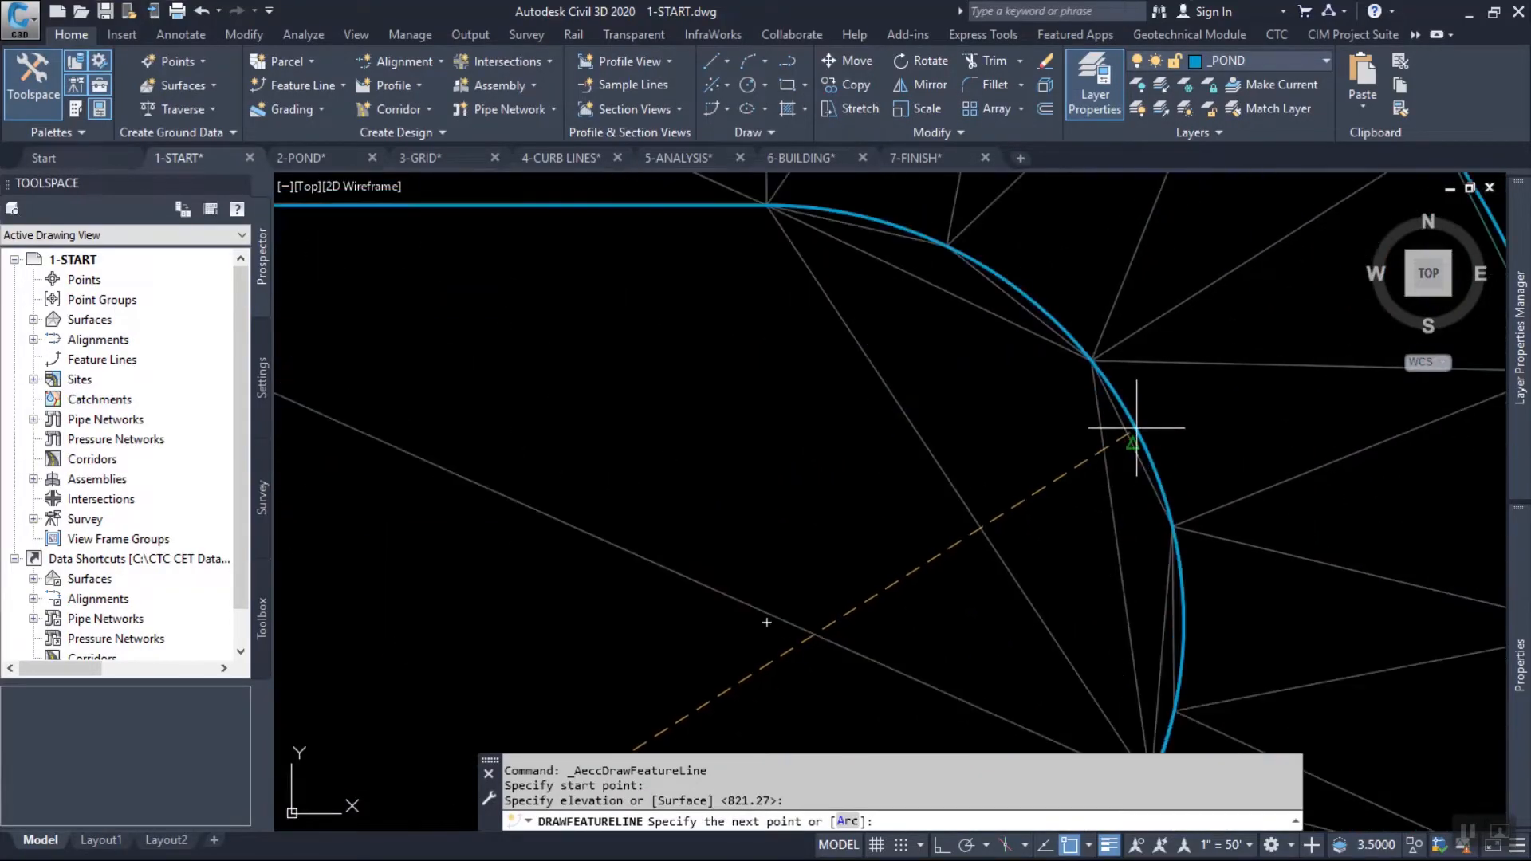
left_click(1144, 424)
key("Return")
scroll(784, 544, "down", 5)
scroll(616, 531, "up", 4)
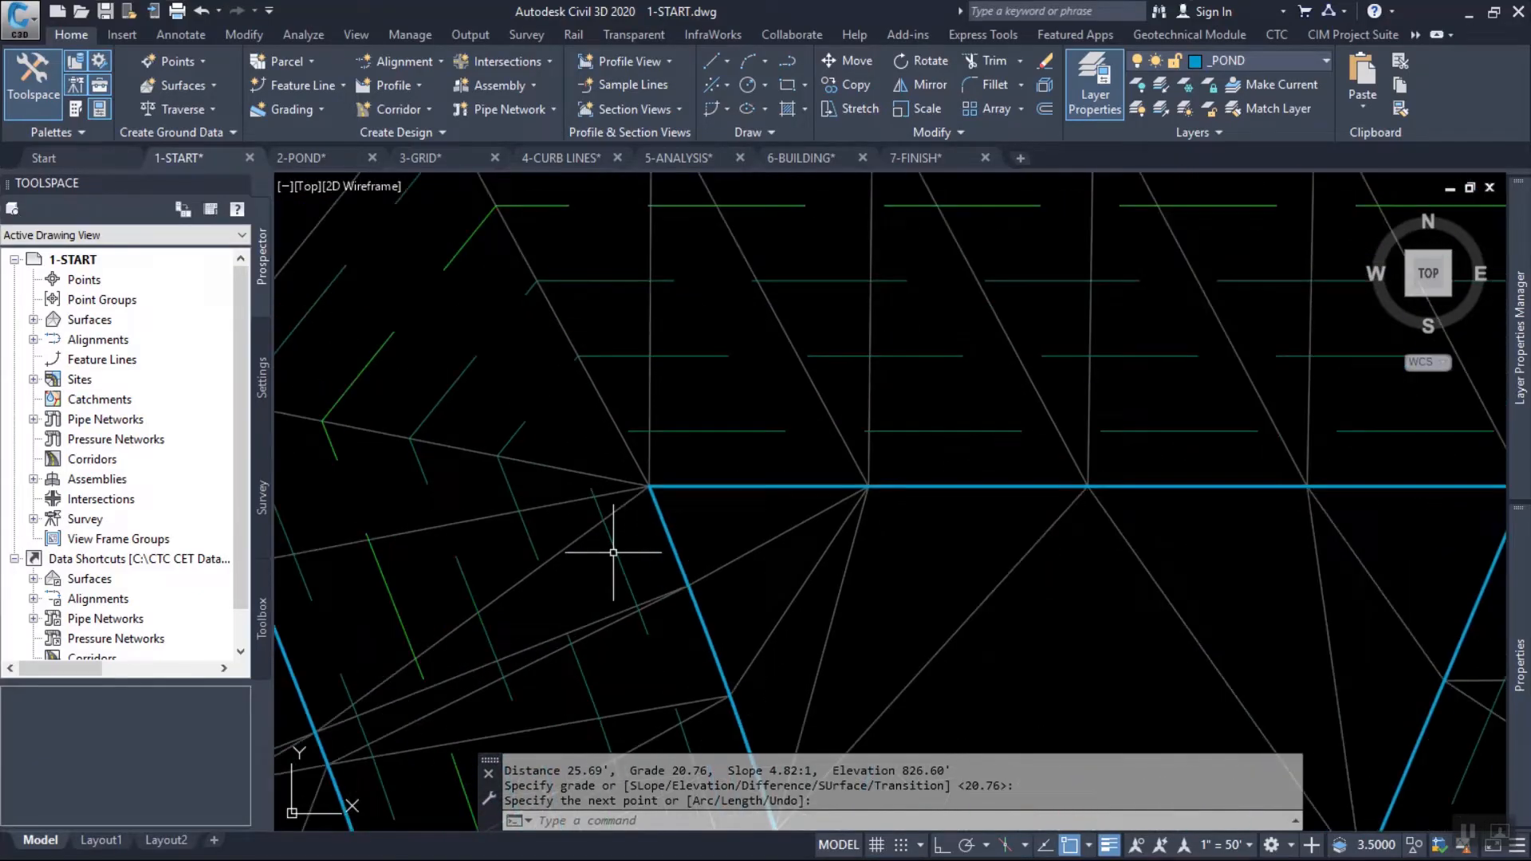
Draw a matching feature line from the bottom line's northwest corner to the inner feature line's northwest arc, accepting the default elevation and grade.
key("Return")
key("Return")
key("Return")
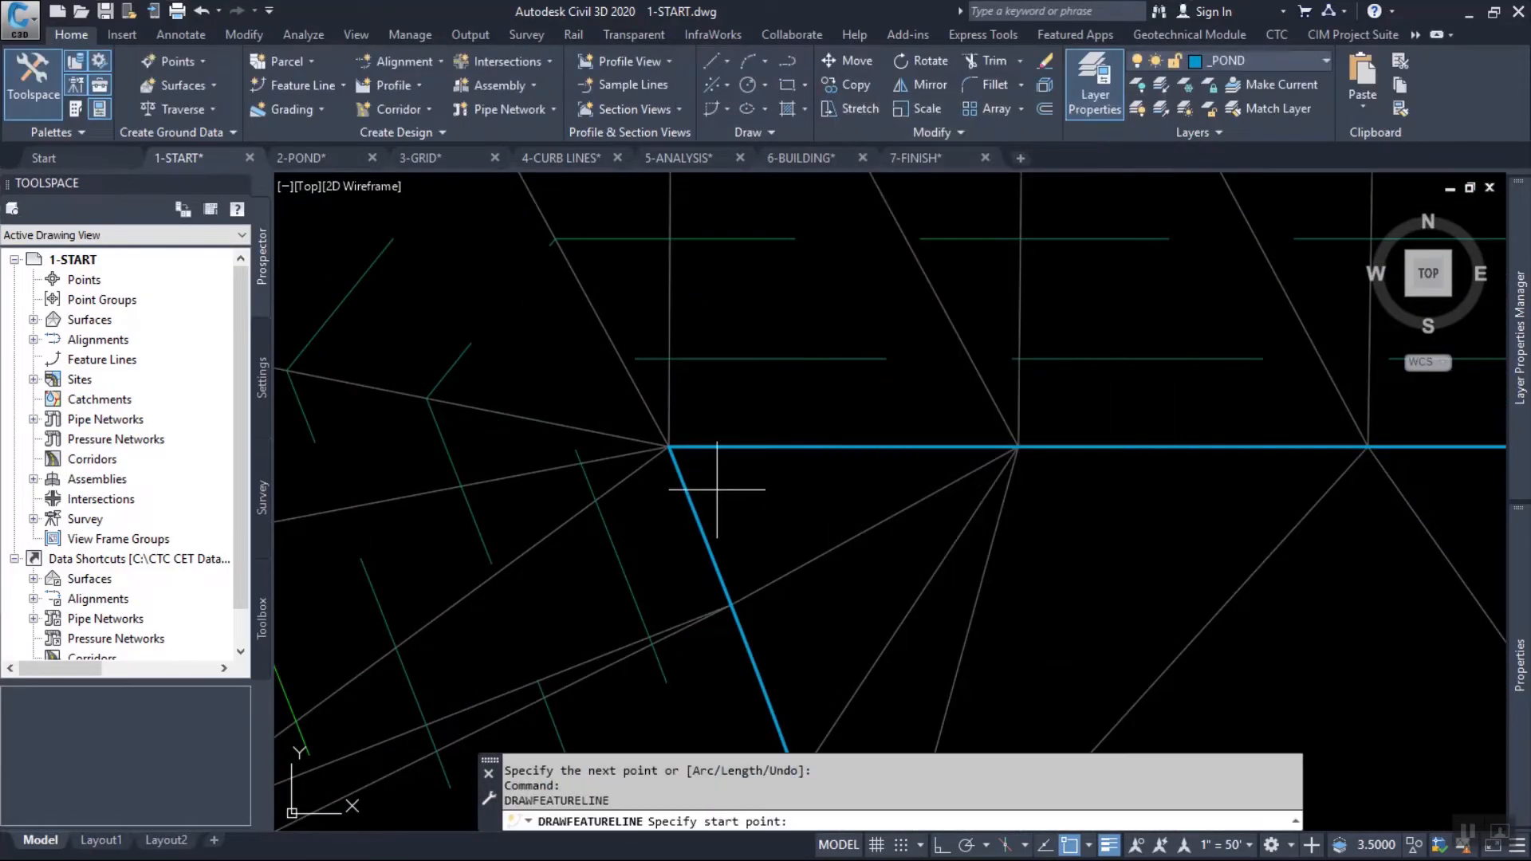
left_click(668, 447)
key("Return")
scroll(778, 534, "down", 1)
scroll(740, 504, "down", 4)
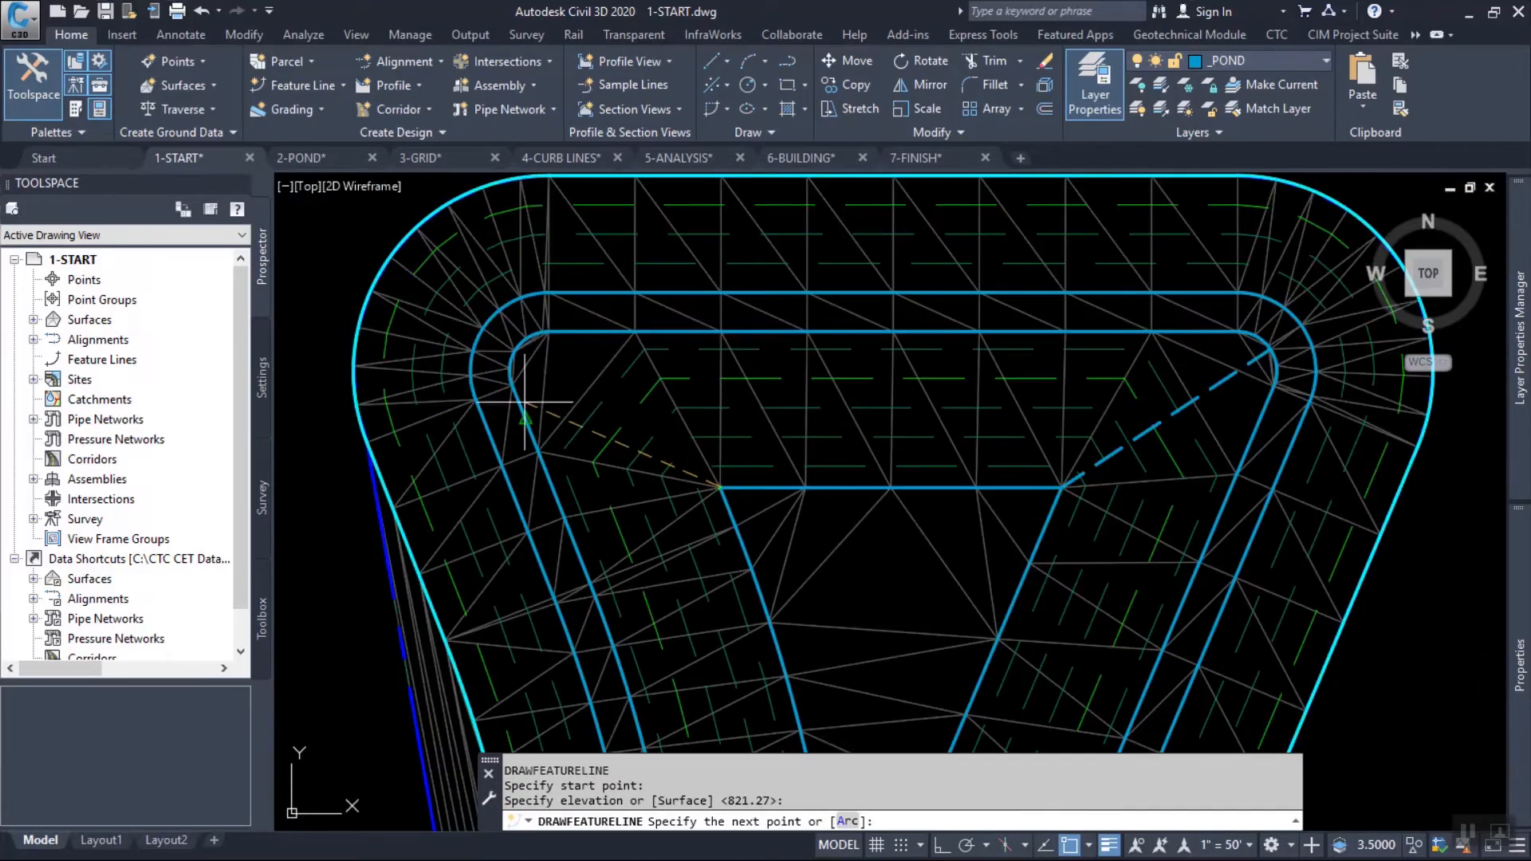
scroll(502, 319, "up", 5)
scroll(498, 285, "up", 2)
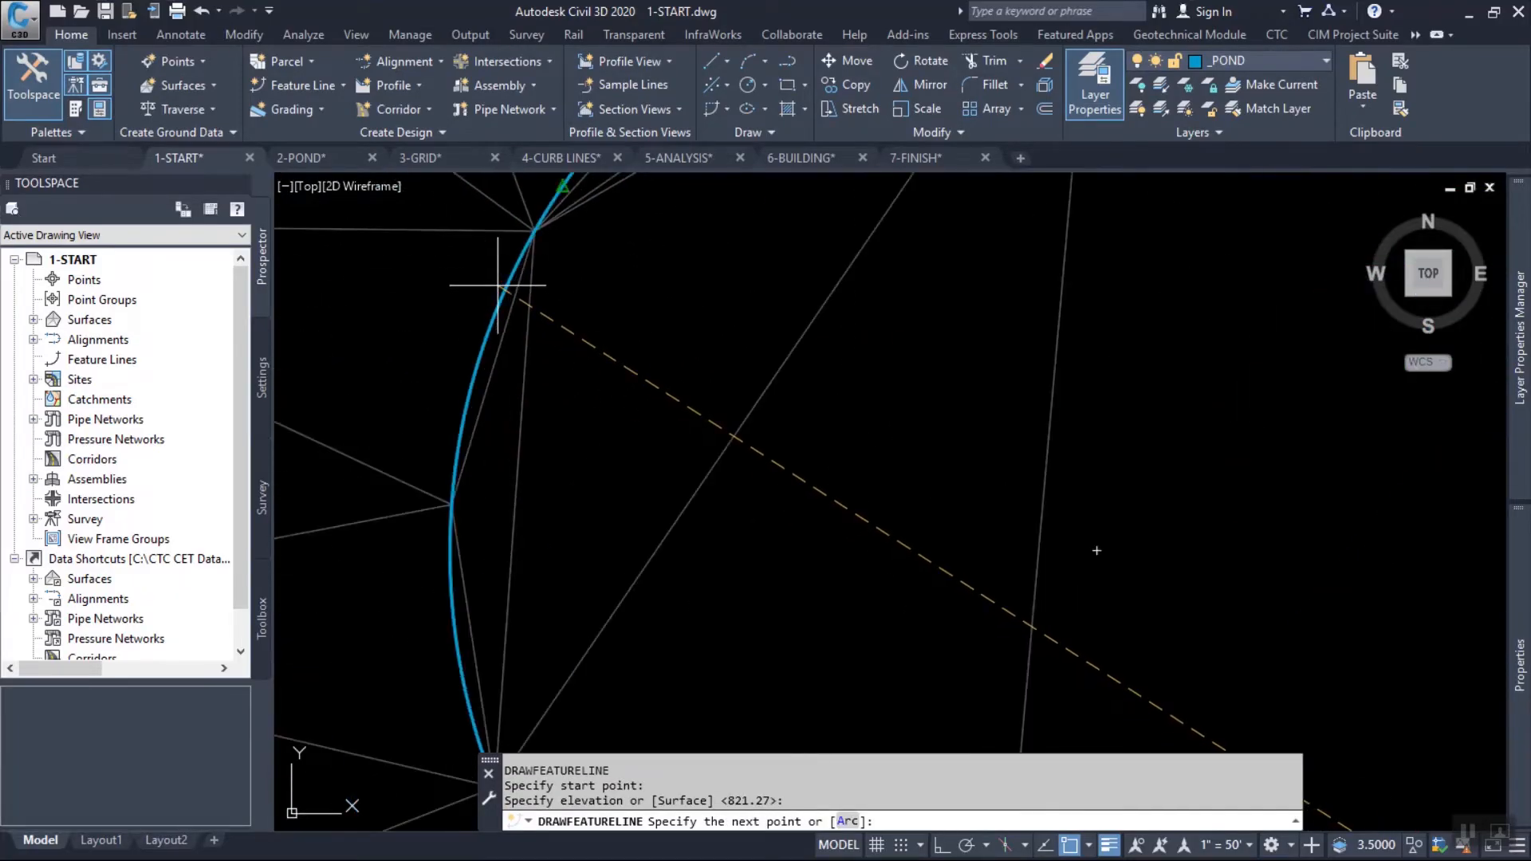
left_click(515, 273)
key("Return")
scroll(562, 359, "down", 4)
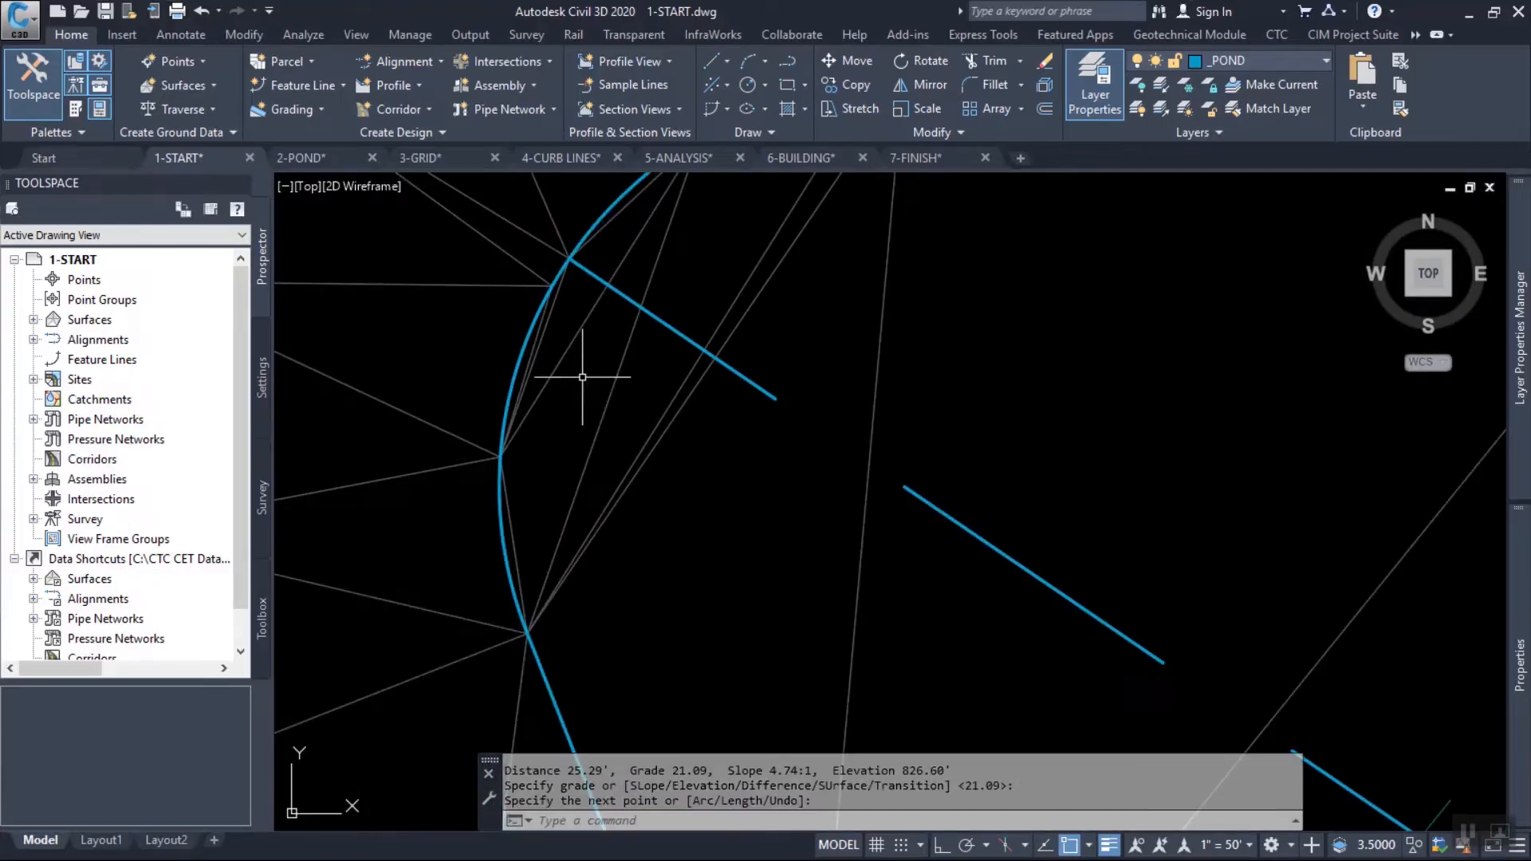
key("Escape")
Add both diagonal feature lines to the surface as standard breaklines with a pond secondary description, 10.00' supplementing distance and 0.10' mid-ordinate distance.
scroll(766, 437, "down", 4)
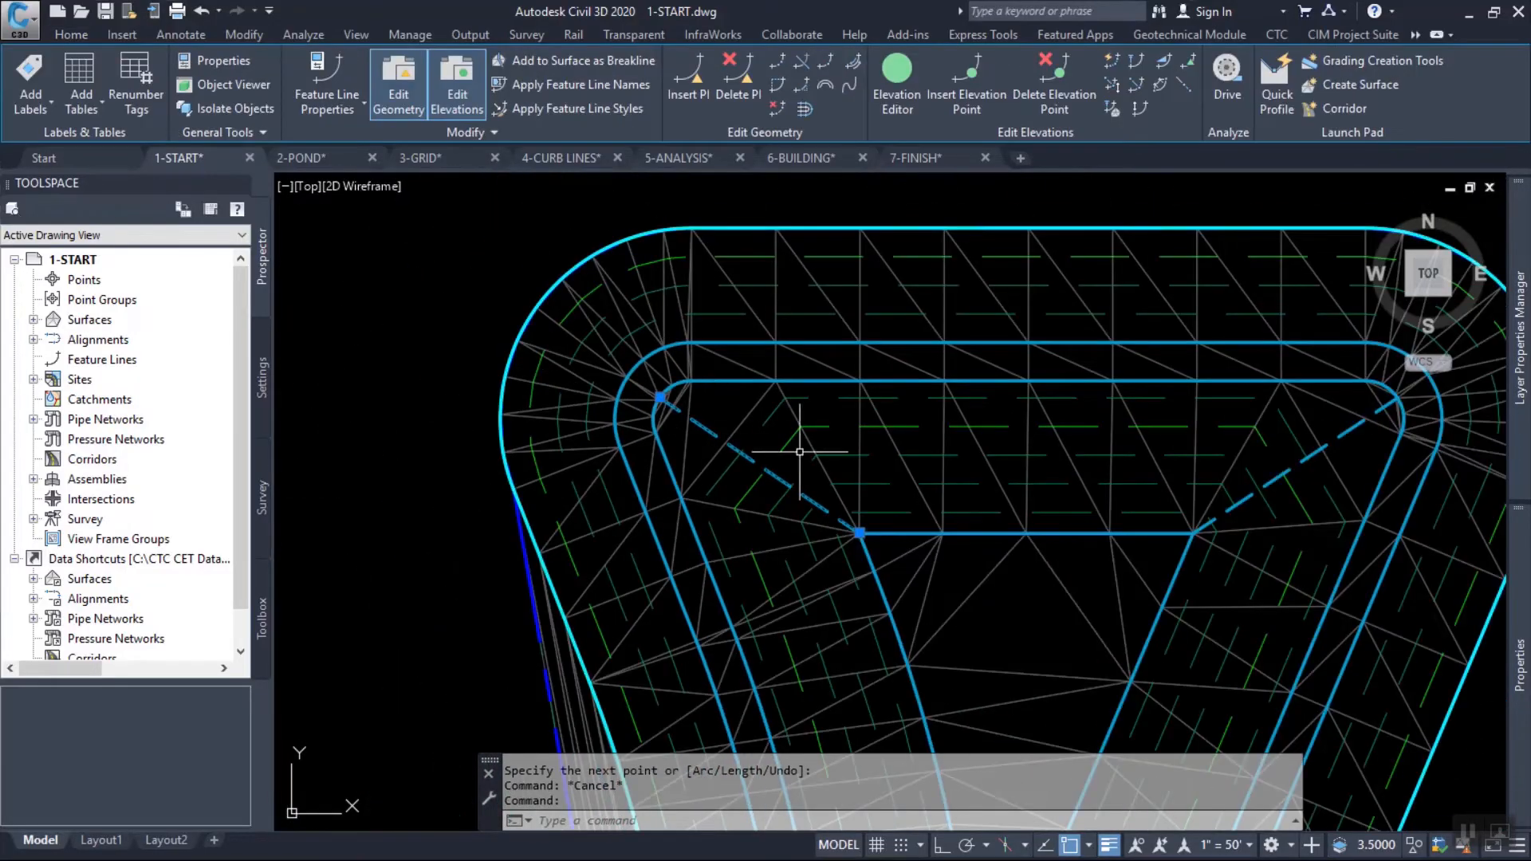
right_click(1323, 450)
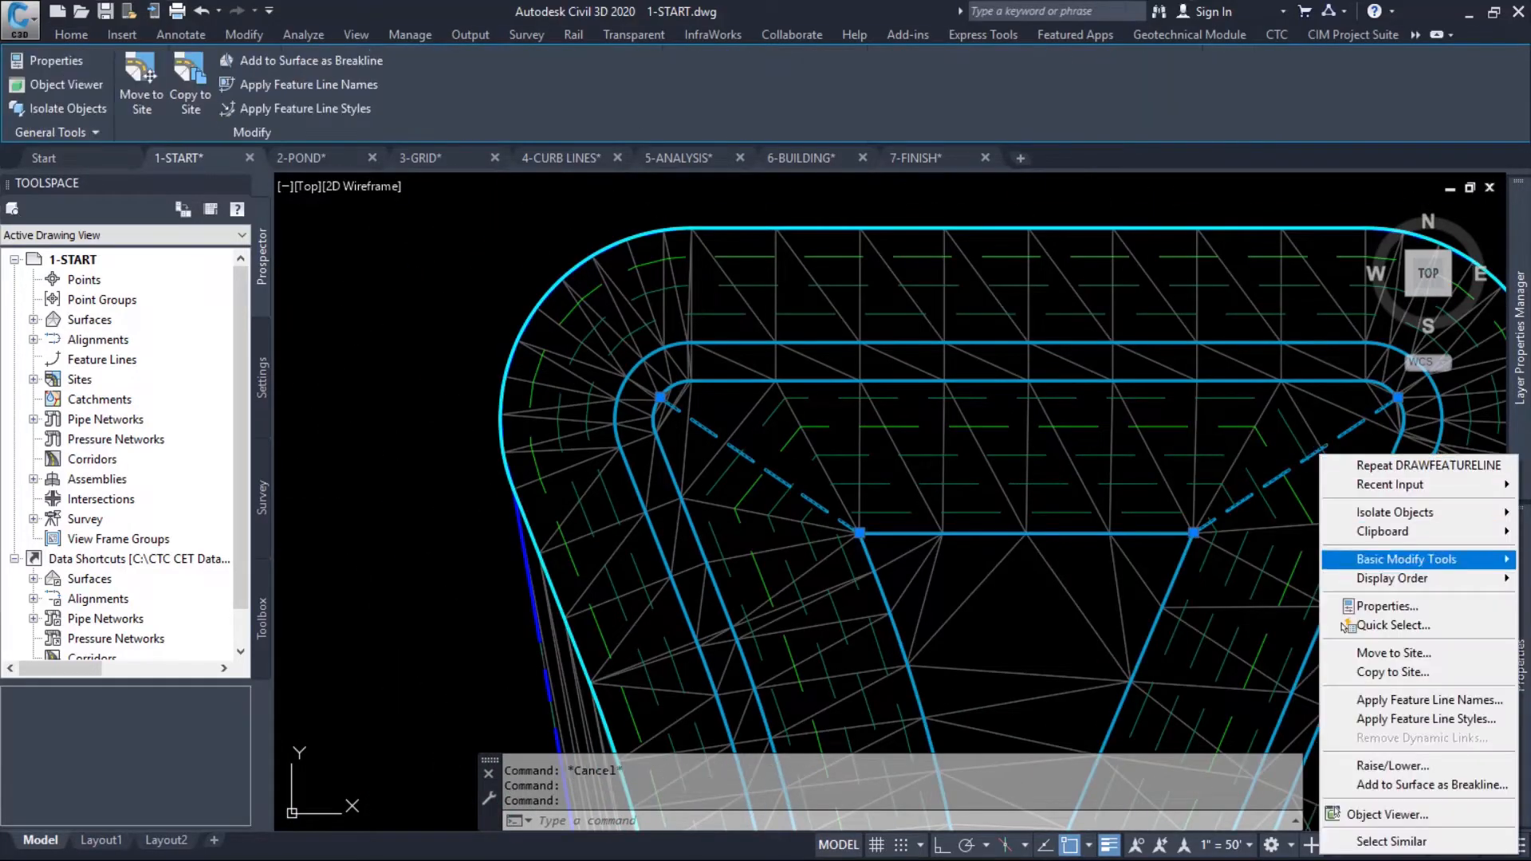
left_click(1403, 785)
key("Return")
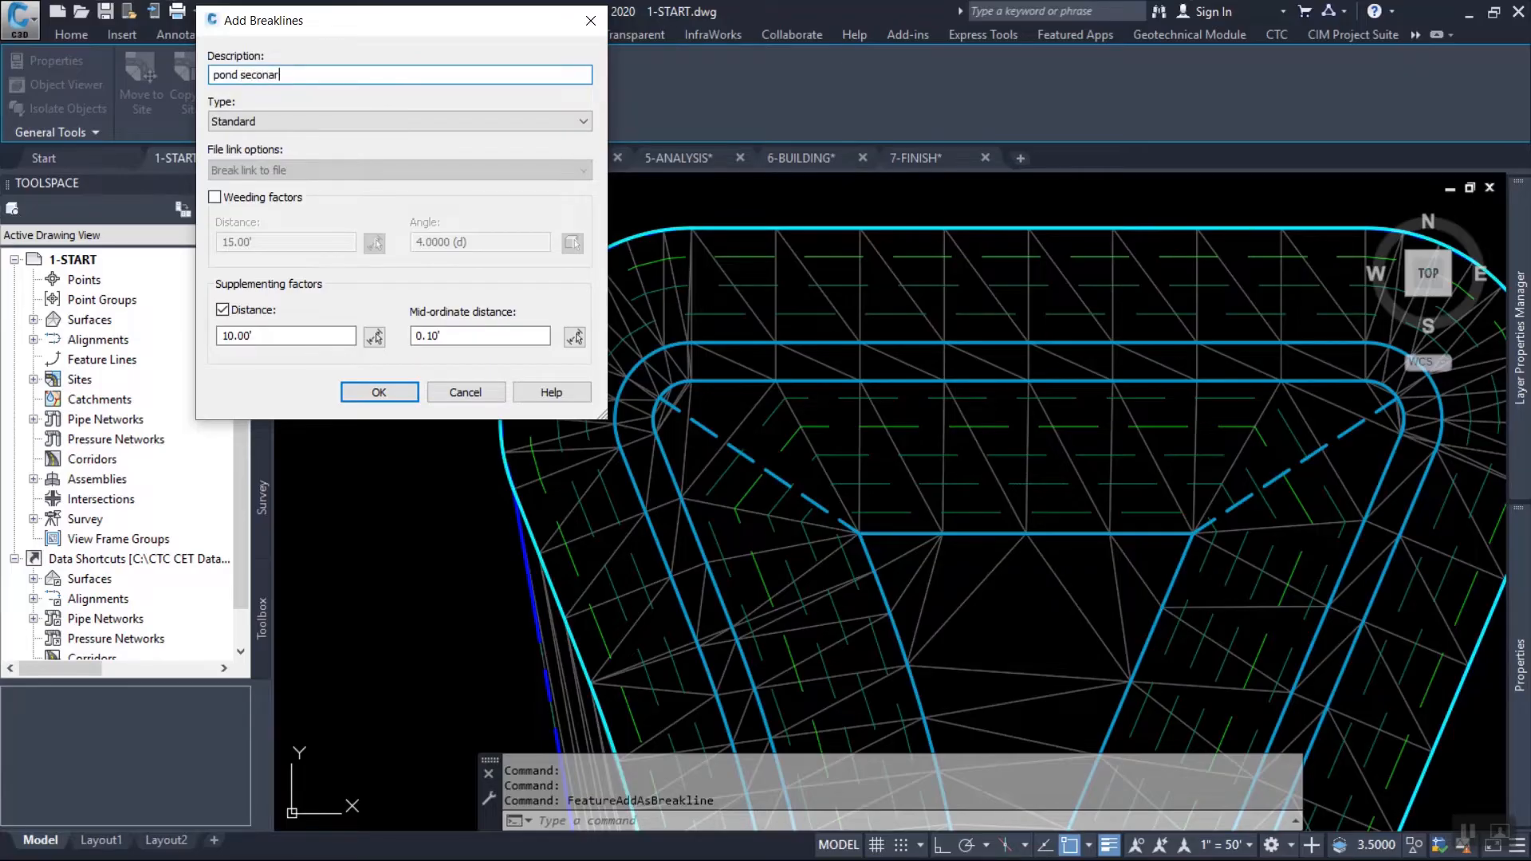
key("Return")
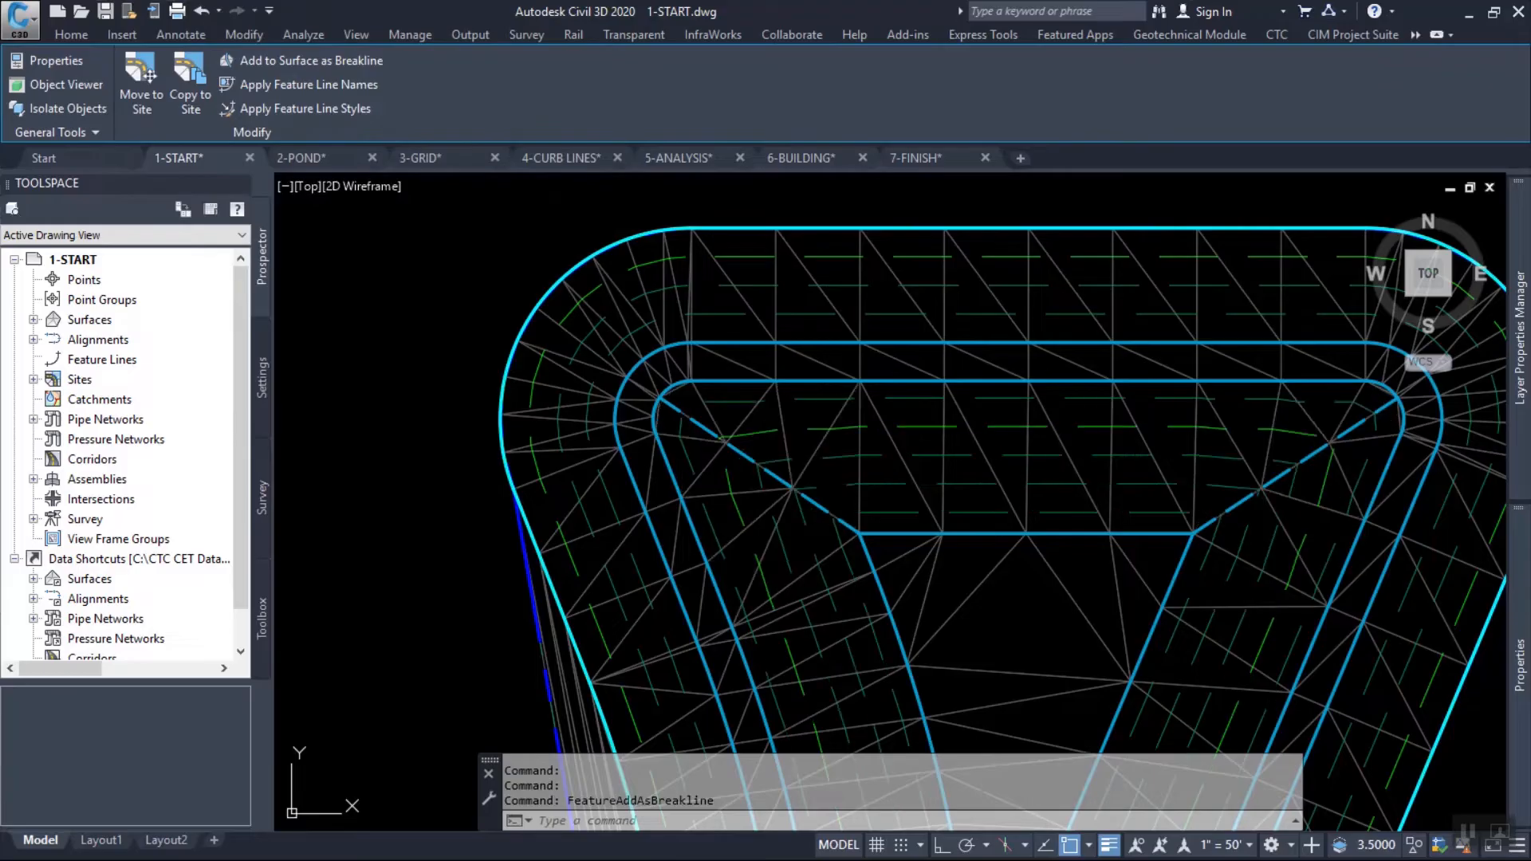
Examine the triangulation and contours along the two diagonal feature lines and where the northwest one meets the inner feature line.
middle_click_drag(1331, 508, 1068, 469)
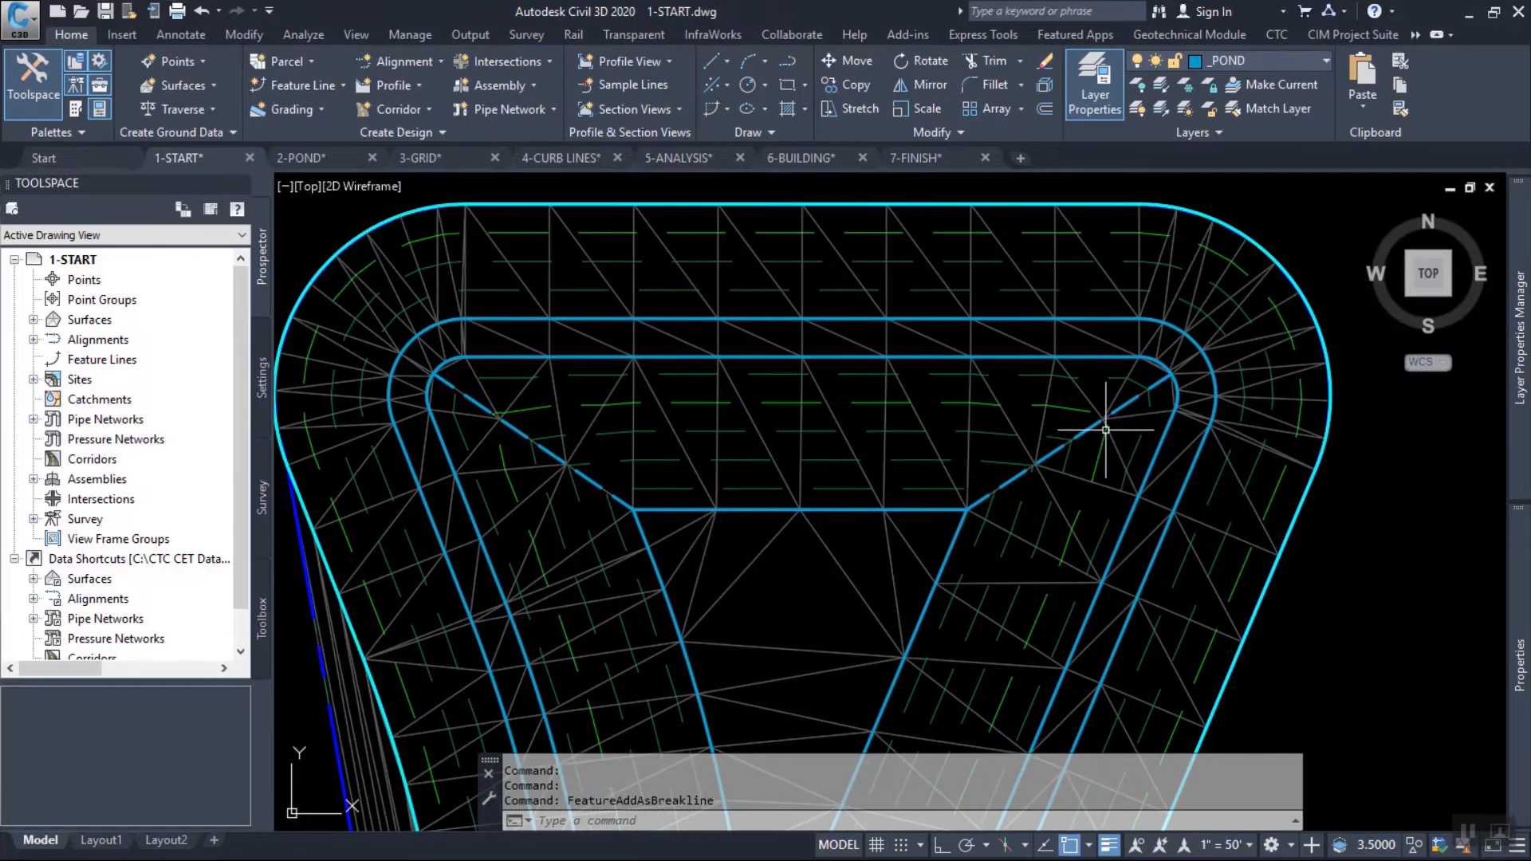
scroll(1107, 431, "up", 2)
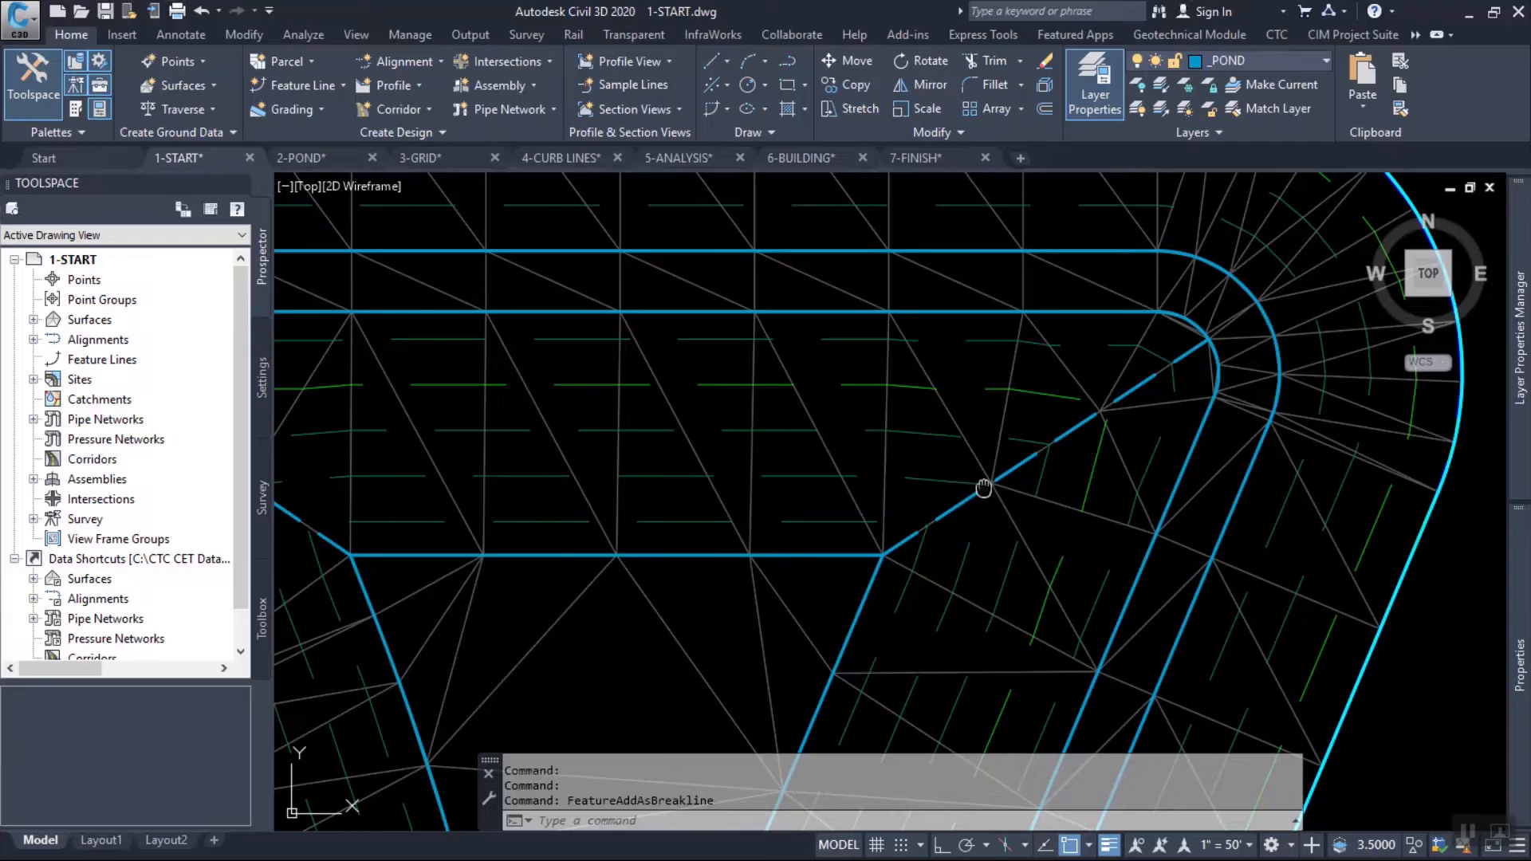
scroll(985, 489, "down", 4)
middle_click_drag(804, 513, 864, 489)
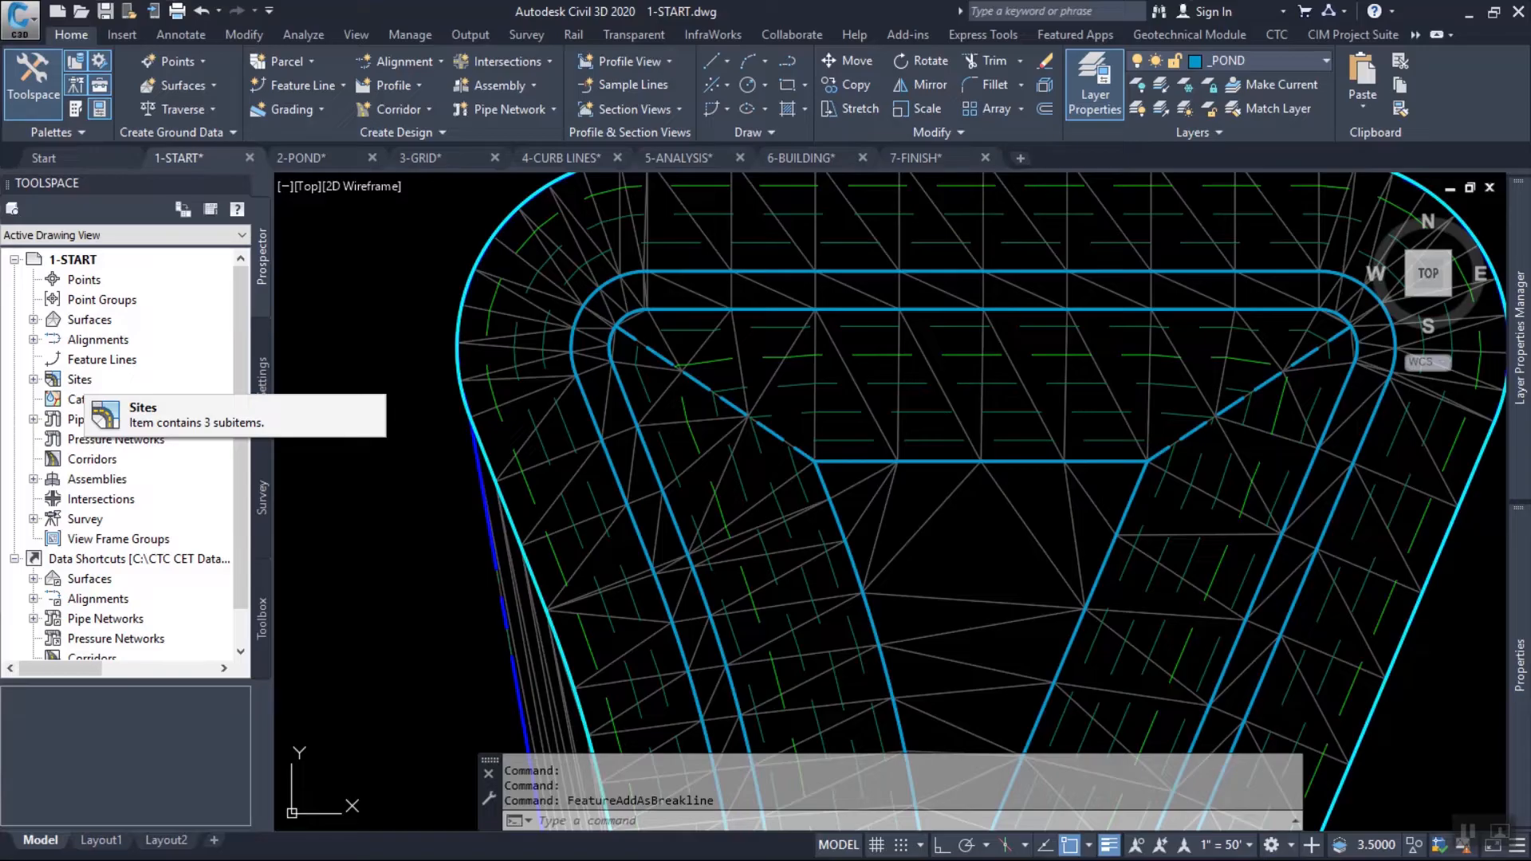
scroll(621, 338, "up", 3)
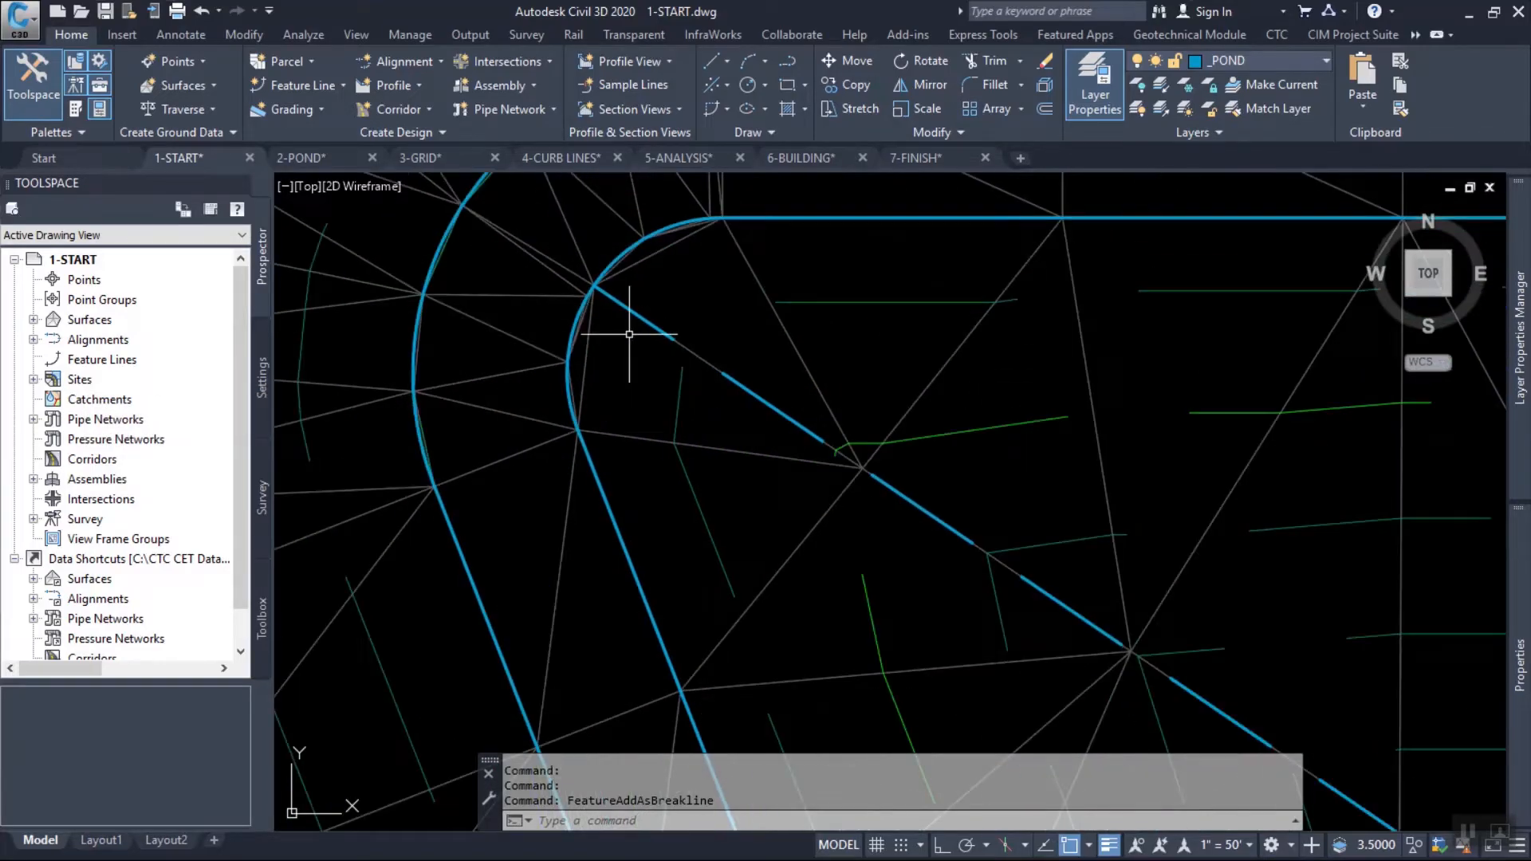
left_click(621, 252)
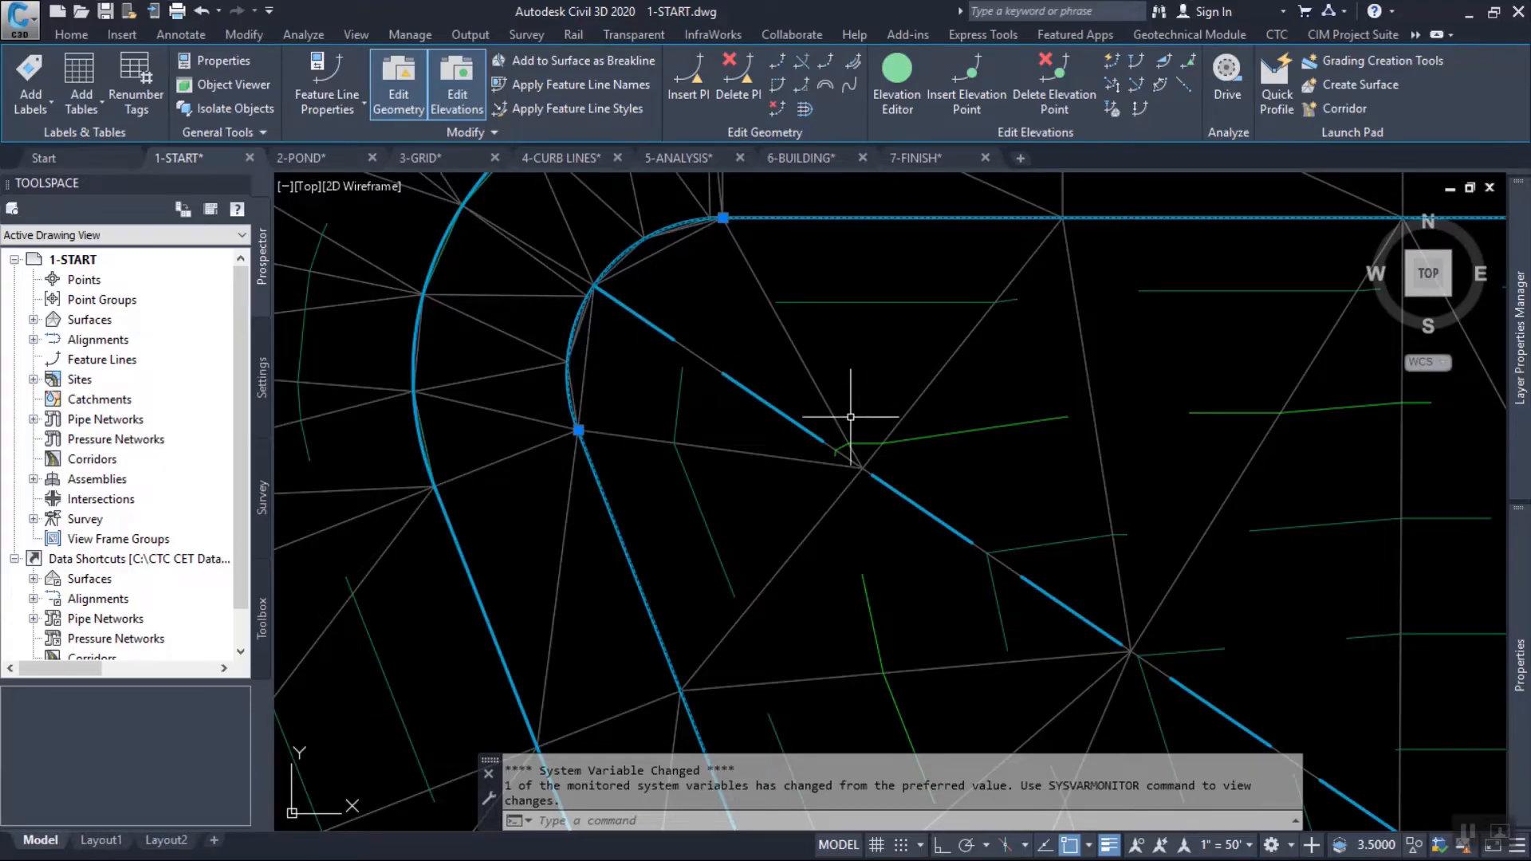
key("Escape")
key("Escape")
left_click(768, 403)
scroll(923, 489, "down", 5)
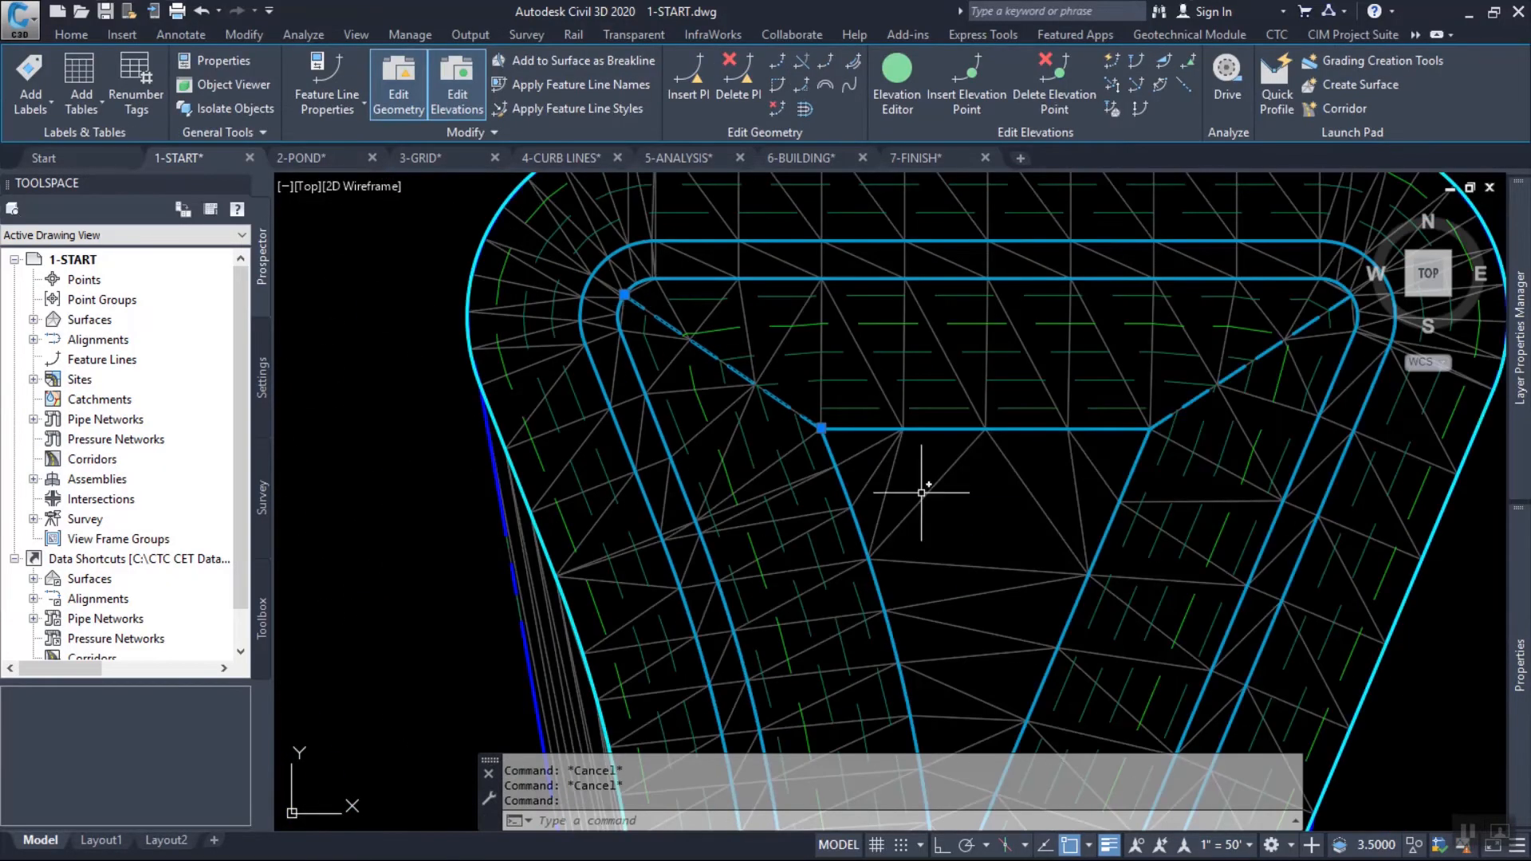
scroll(895, 488, "up", 5)
scroll(895, 487, "down", 2)
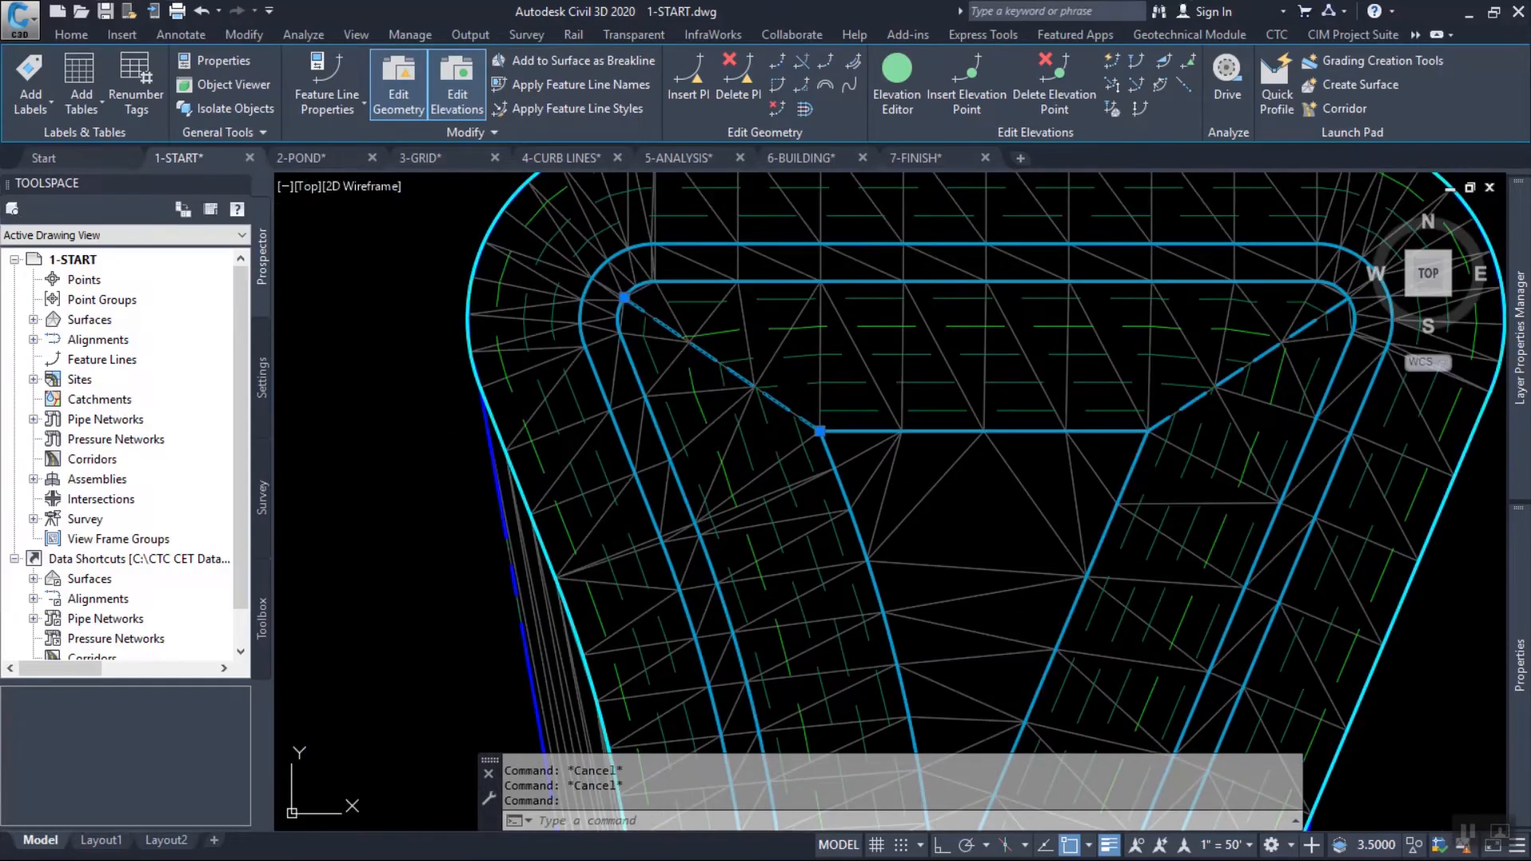
key("Escape")
Review the split point resolution order of the PRIMARY and SECONDARY styles in the Main site's feature line properties.
left_click(34, 379)
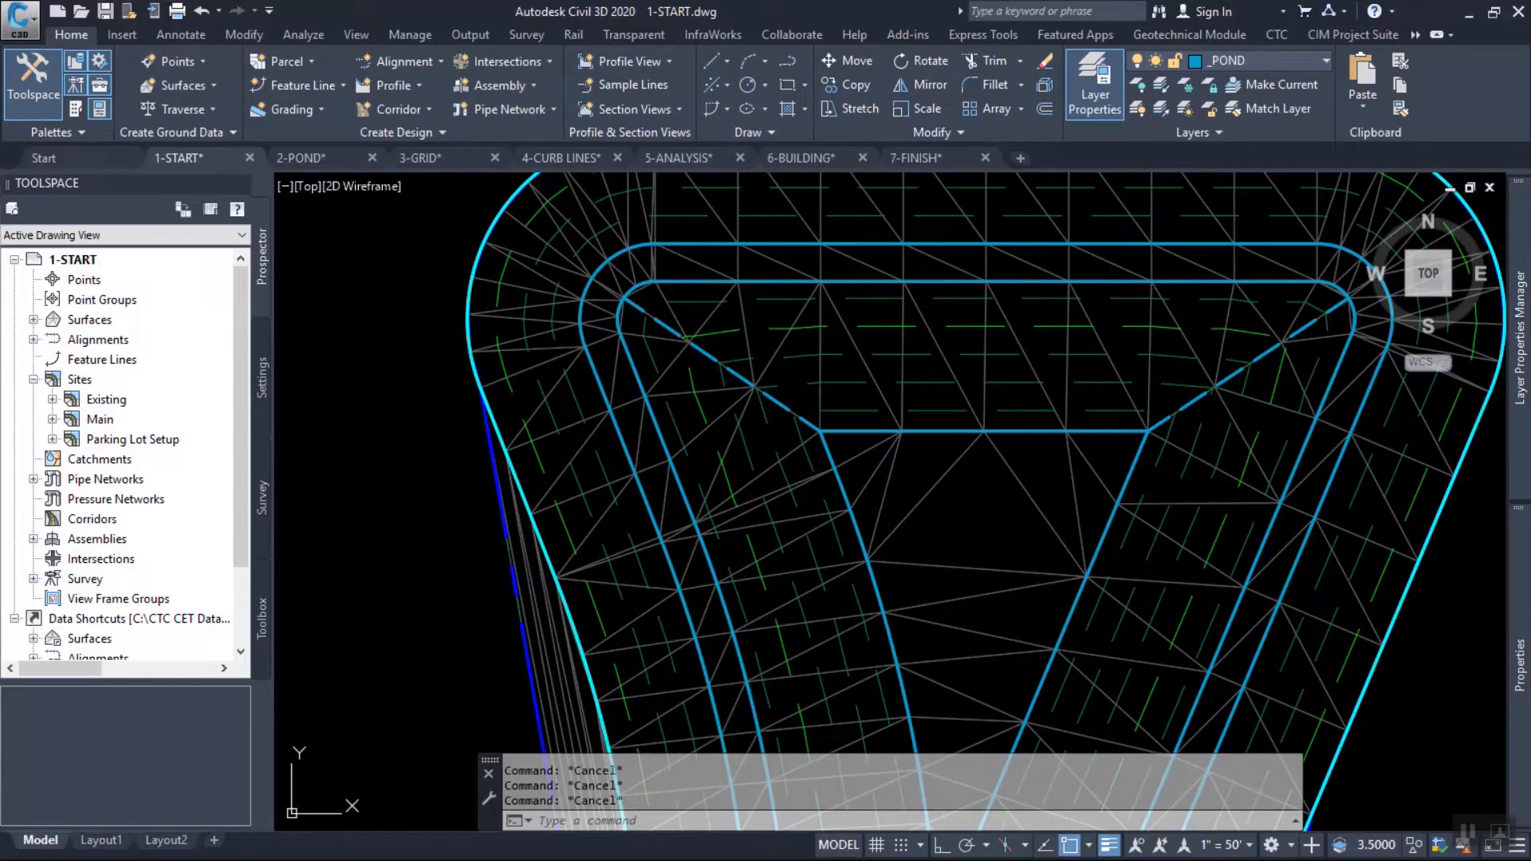
left_click(53, 420)
left_click(134, 460)
right_click(134, 459)
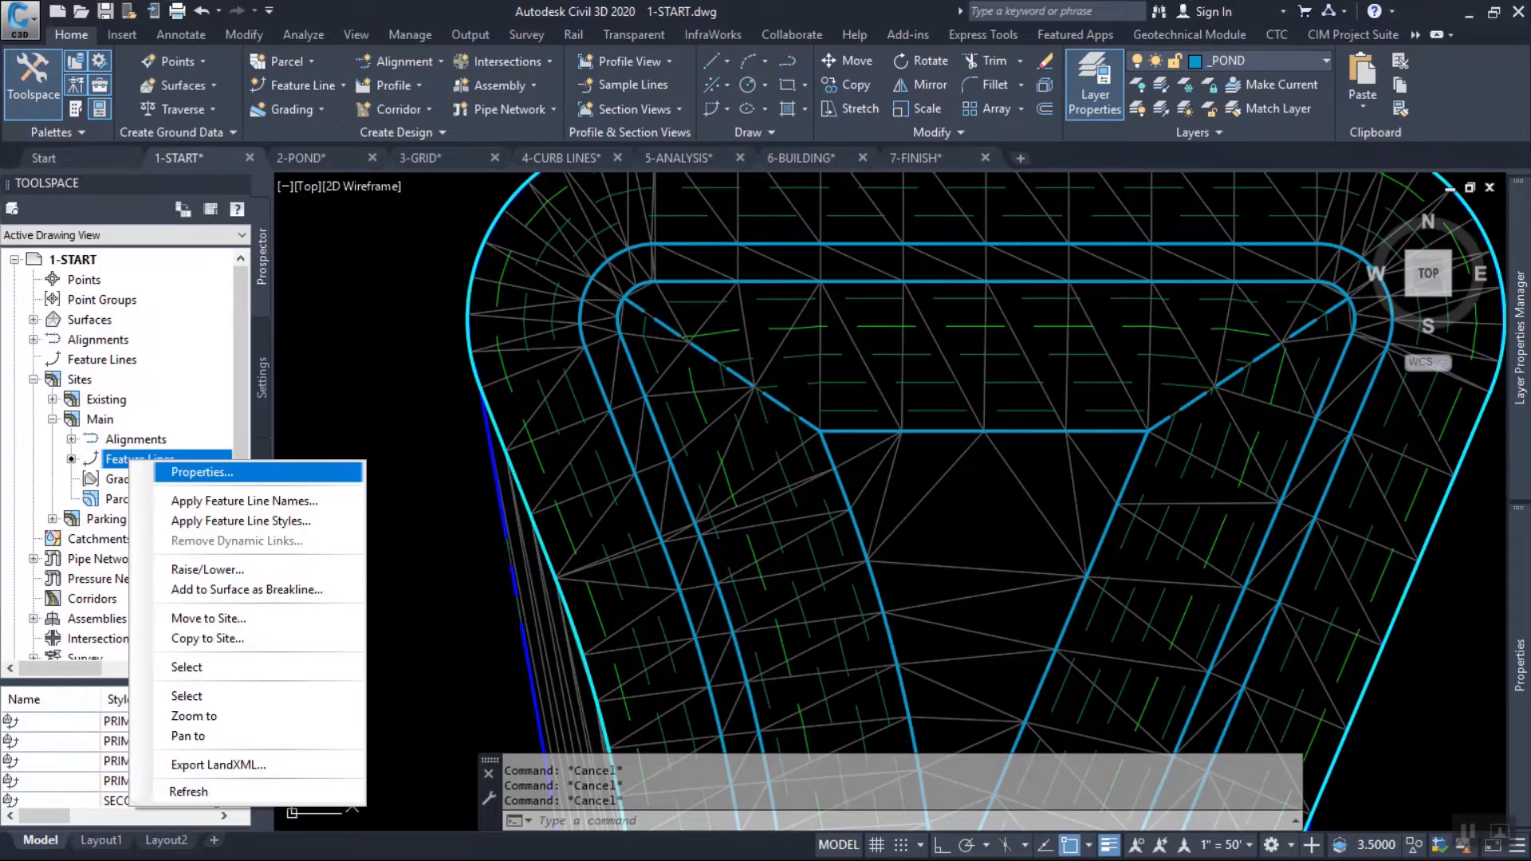
left_click(201, 472)
left_click_drag(878, 293, 687, 70)
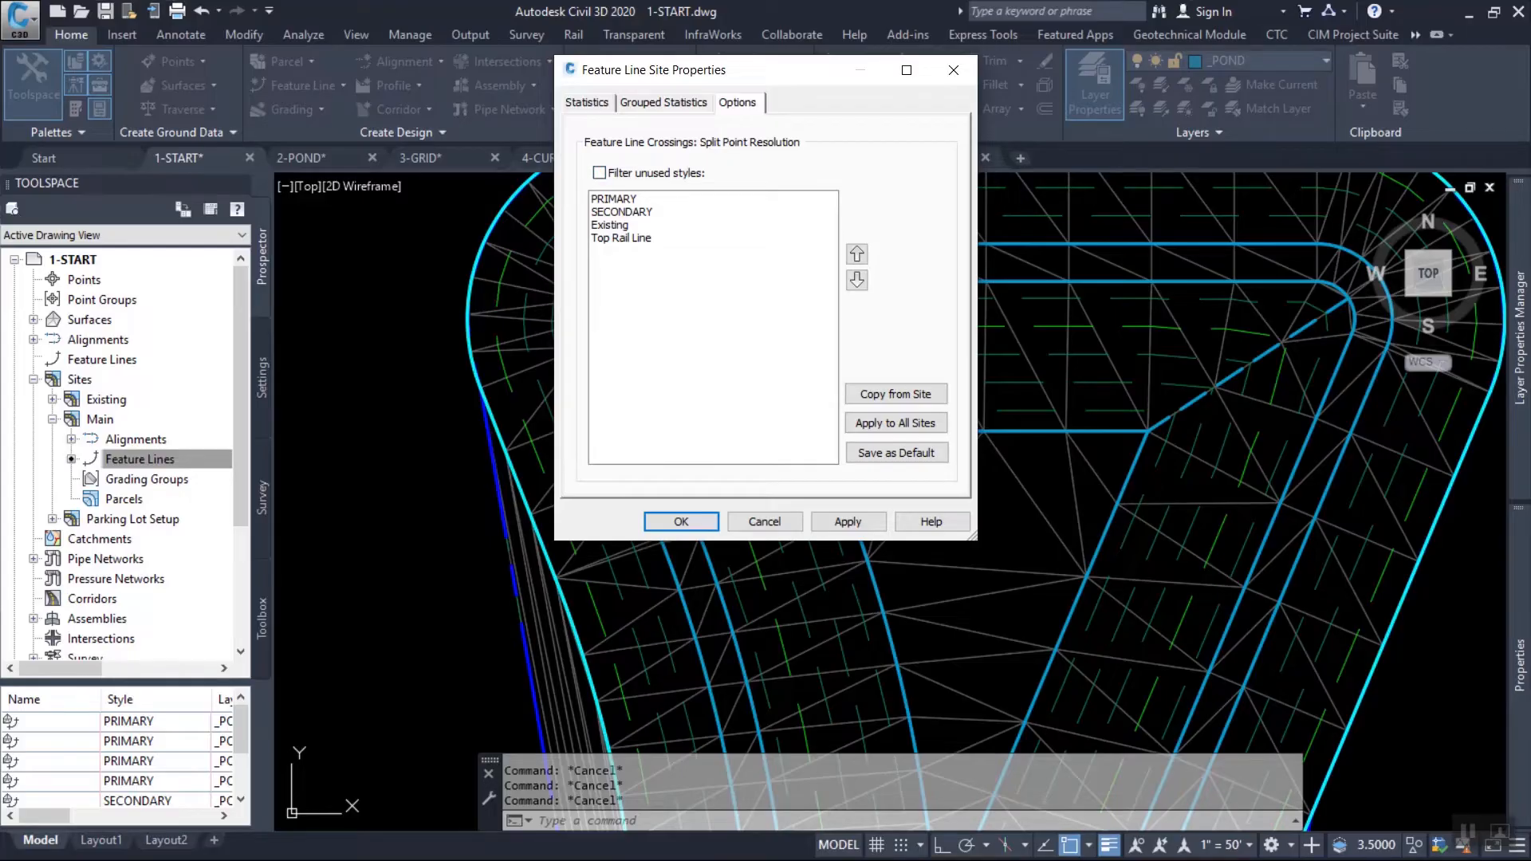
left_click(614, 200)
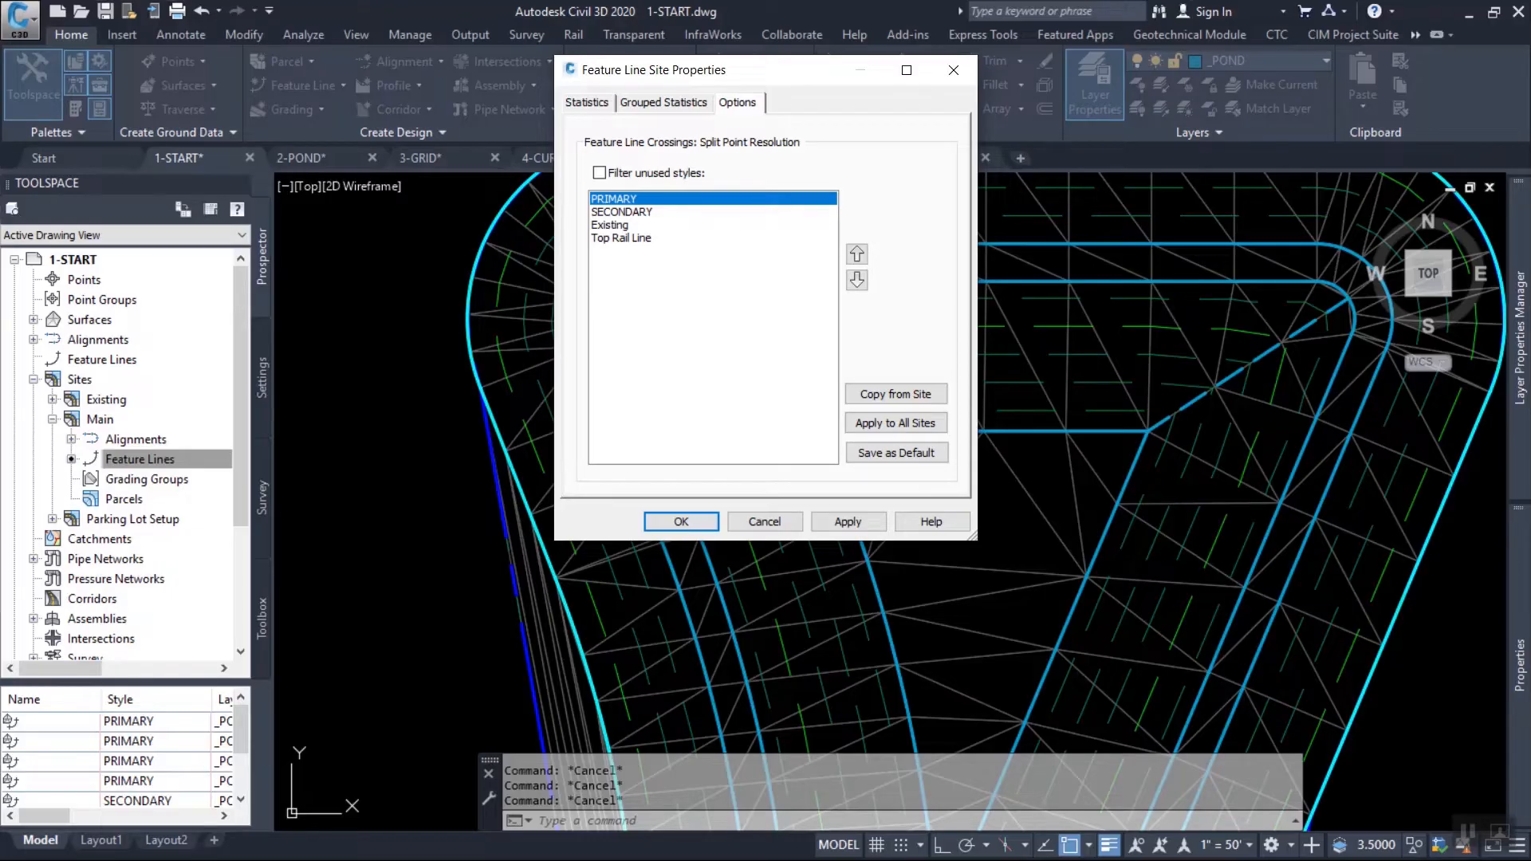
left_click(622, 212)
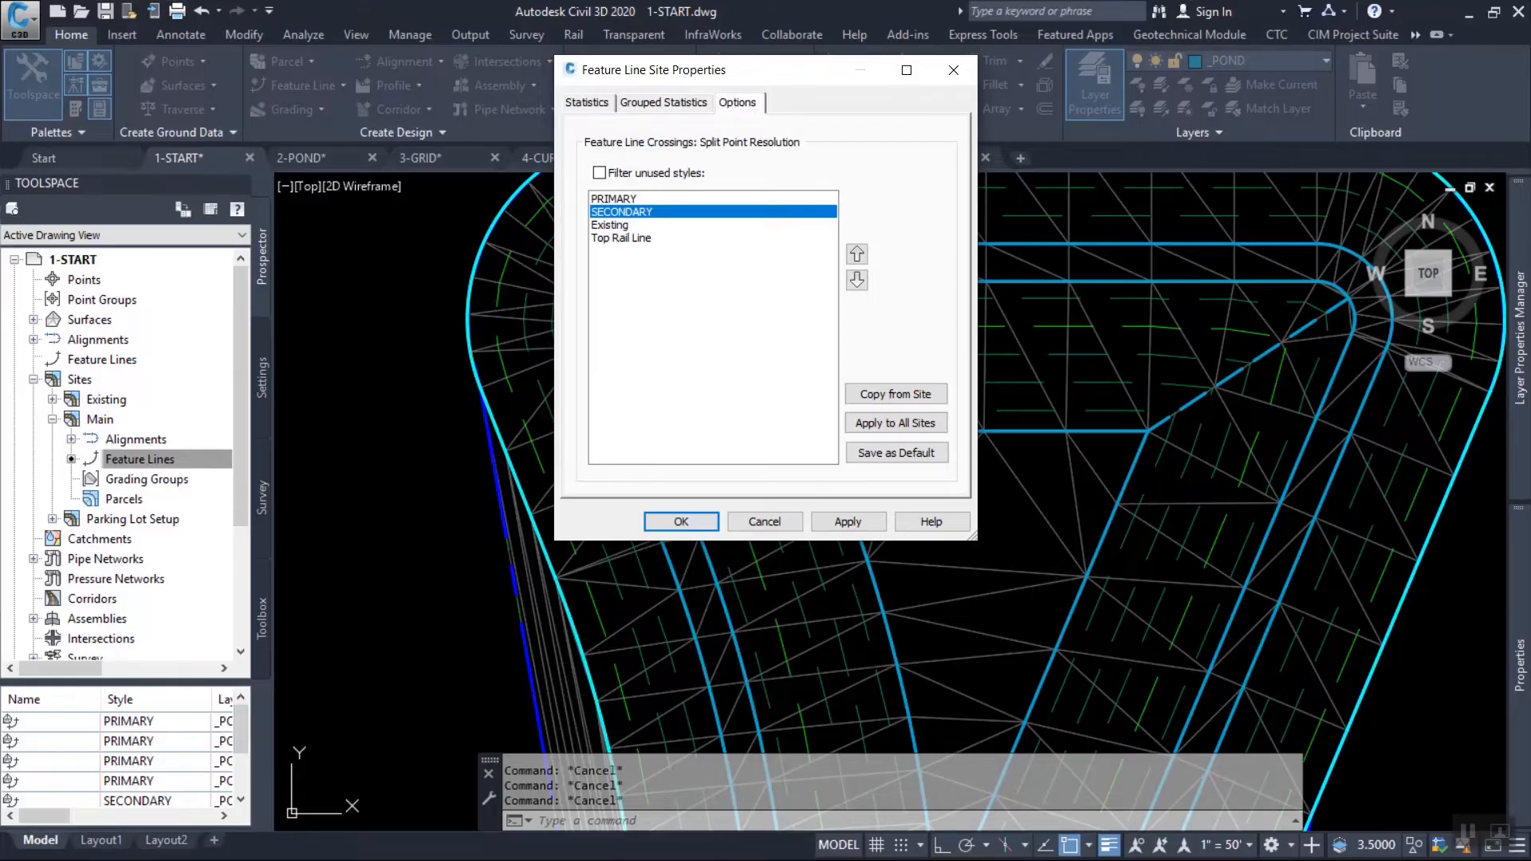
left_click_drag(765, 70, 609, 35)
left_click(524, 487)
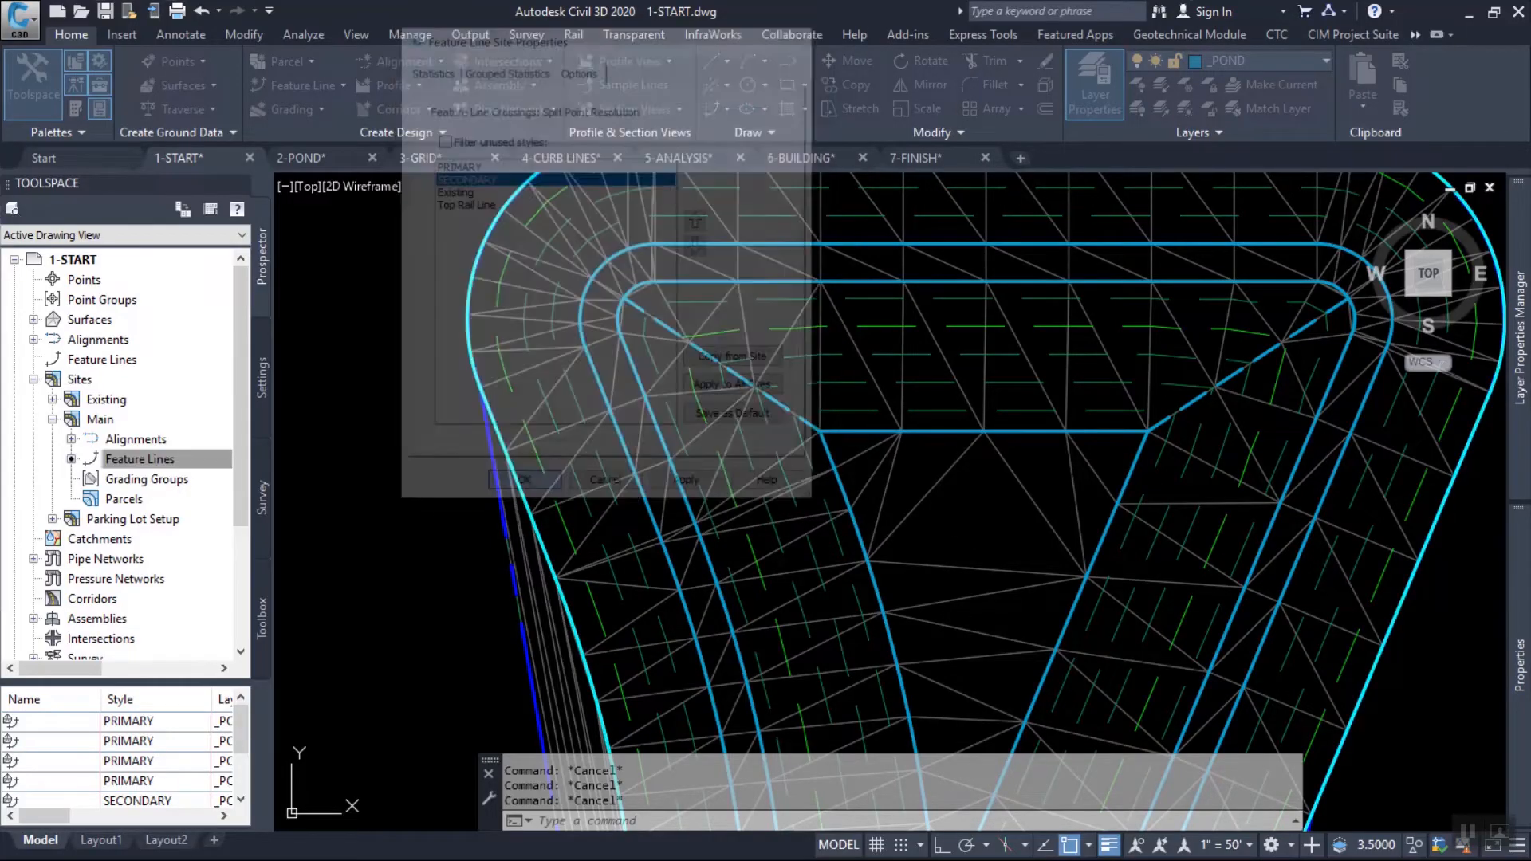
Raise the pond's bottom feature line by 0.5 feet.
mouse_move(723, 340)
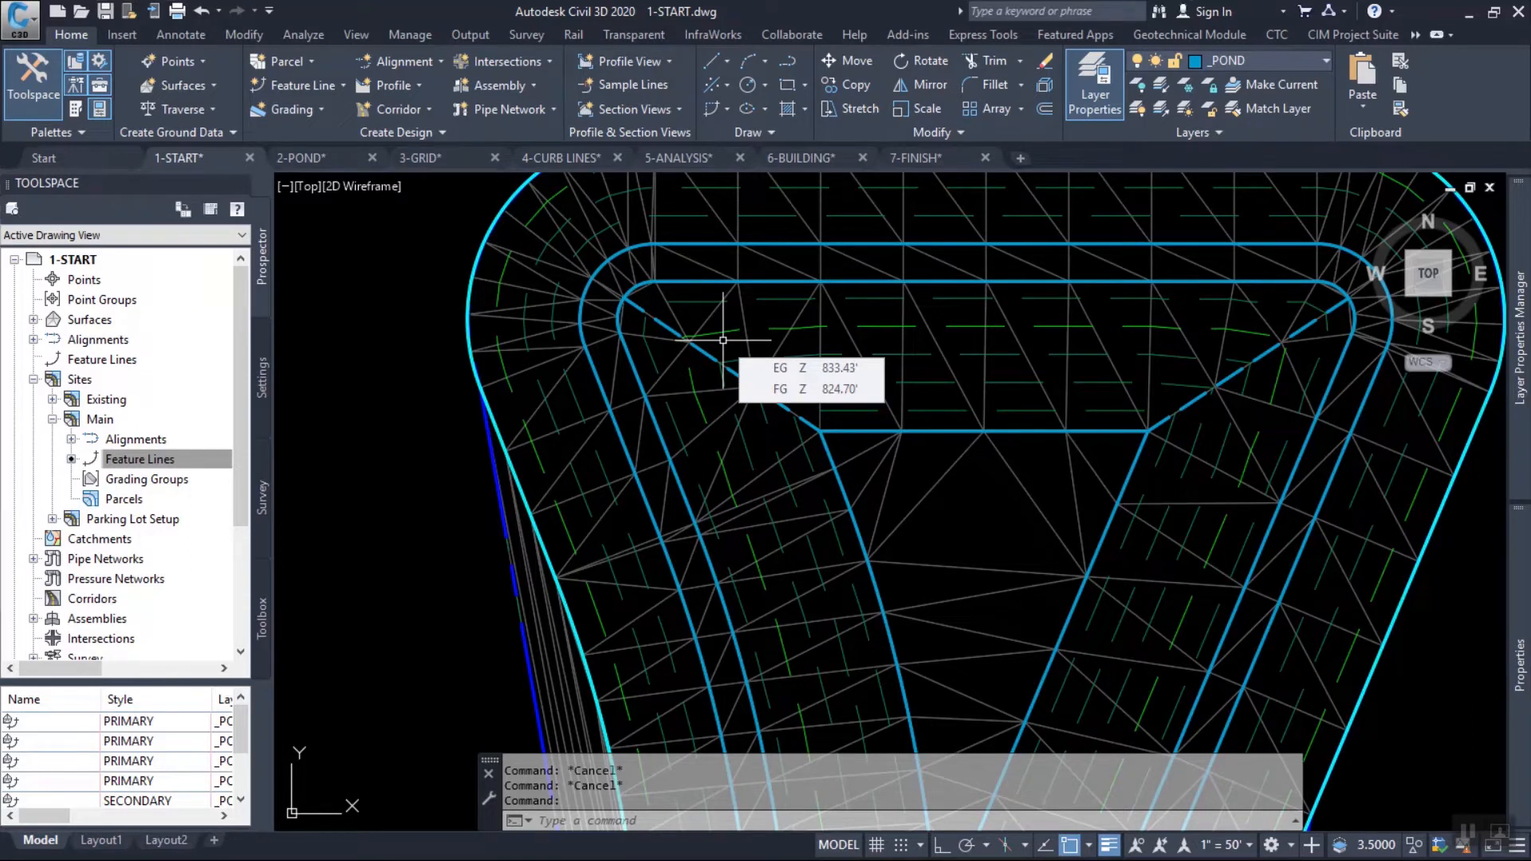
left_click(855, 430)
right_click(884, 447)
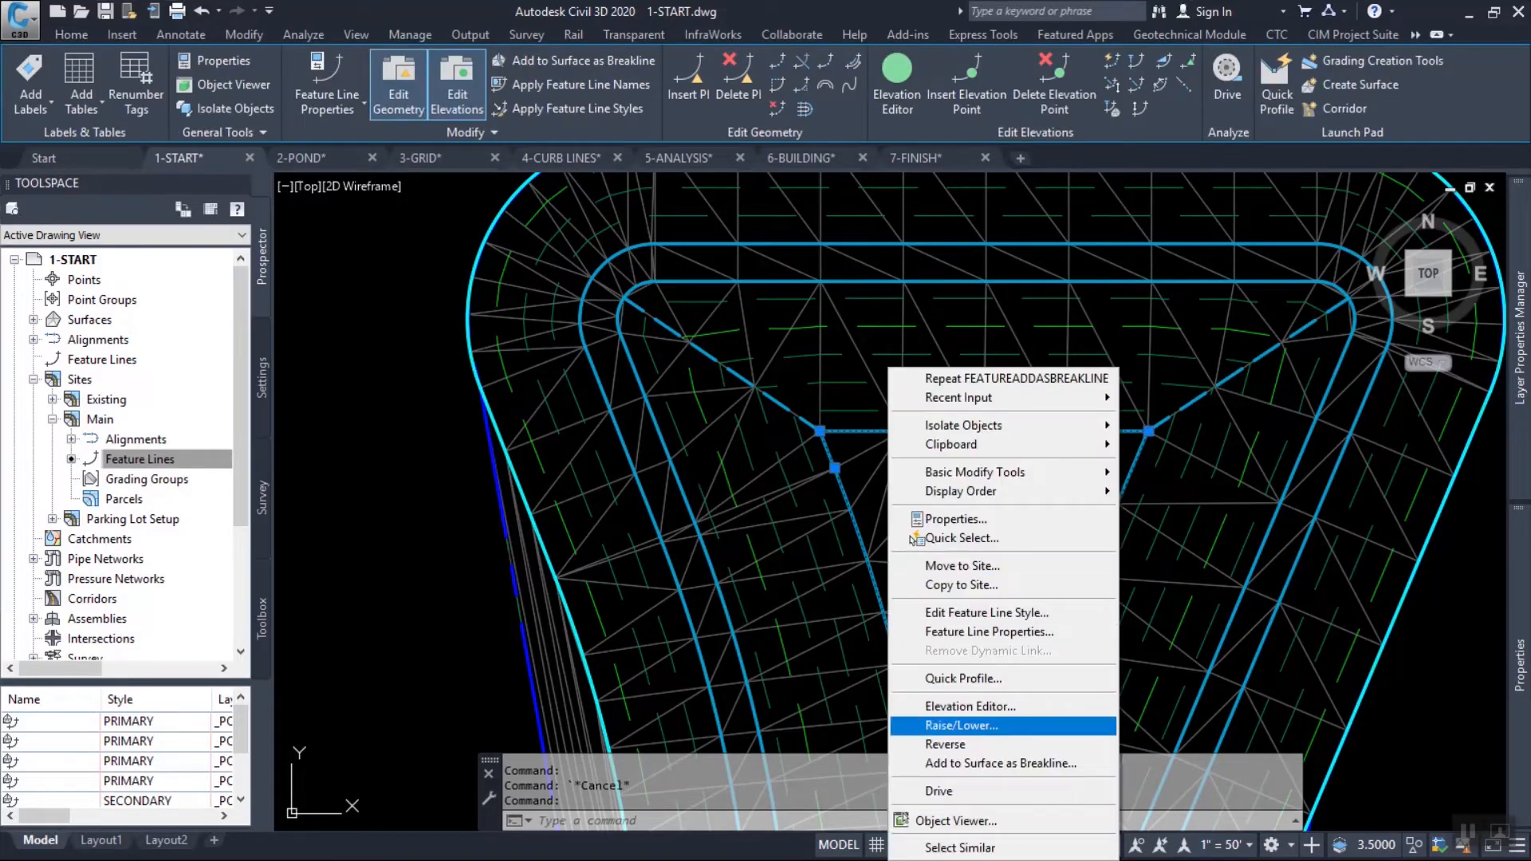
left_click(957, 722)
type(".5")
key("Return")
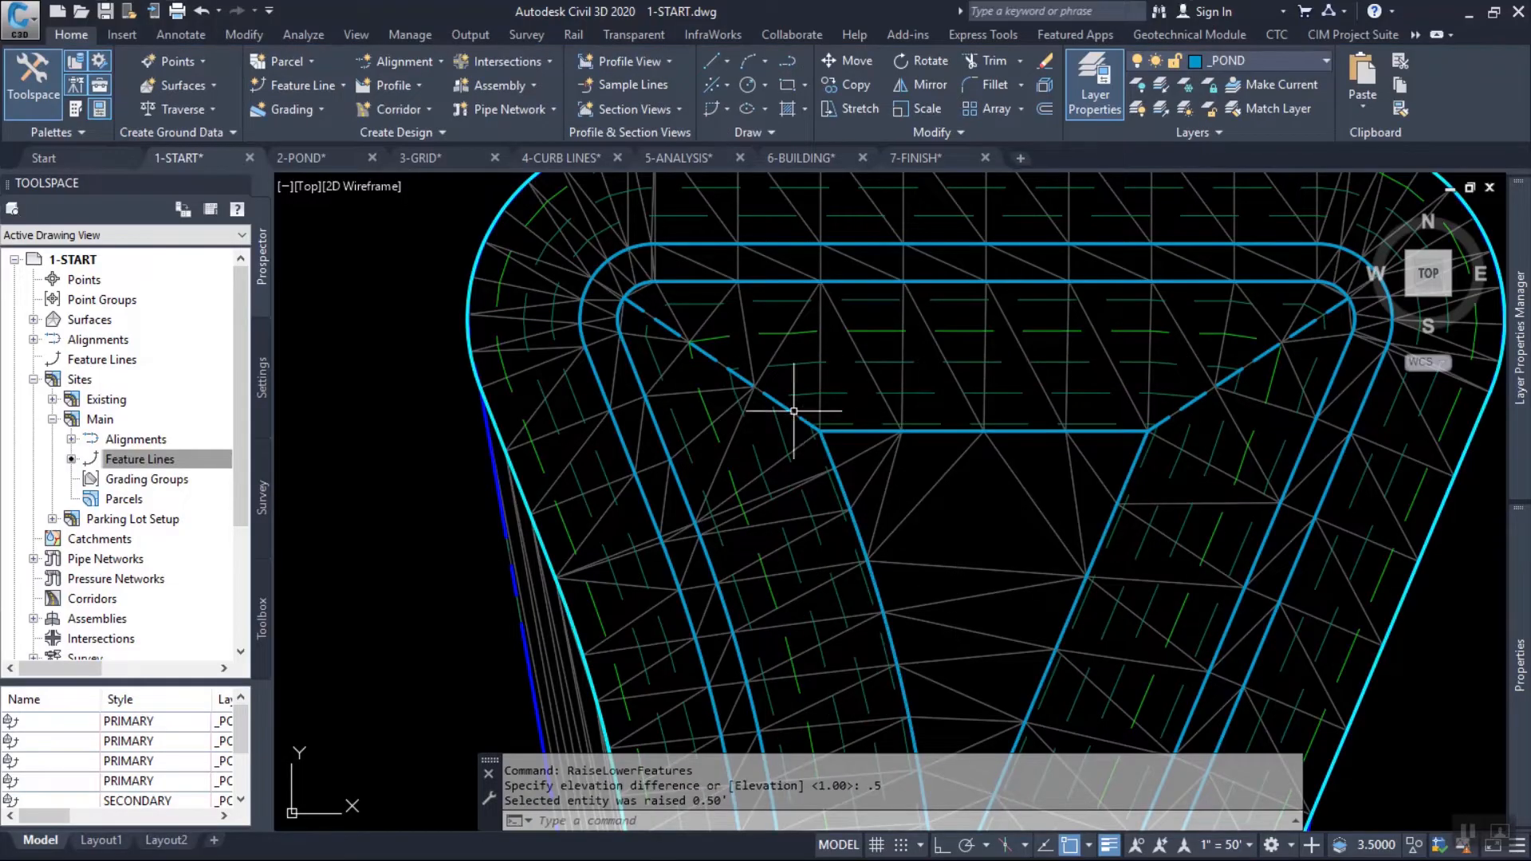
Inspect the northwest corner of the bottom feature line where the diagonal secondary feature line joins it.
scroll(810, 431, "up", 3)
key("Escape")
key("Escape")
left_click(830, 420)
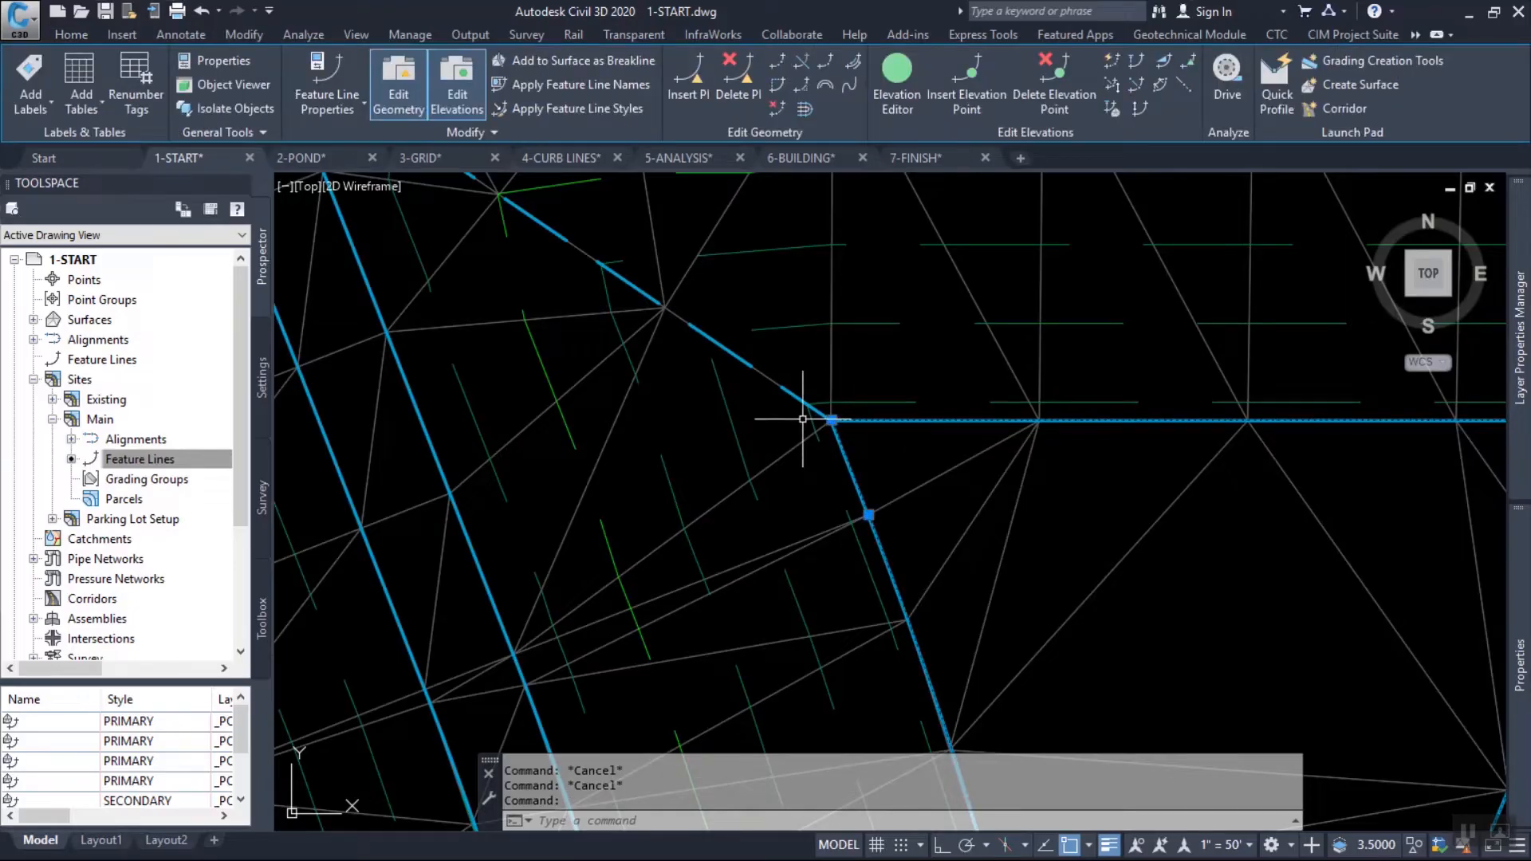
scroll(838, 429, "down", 4)
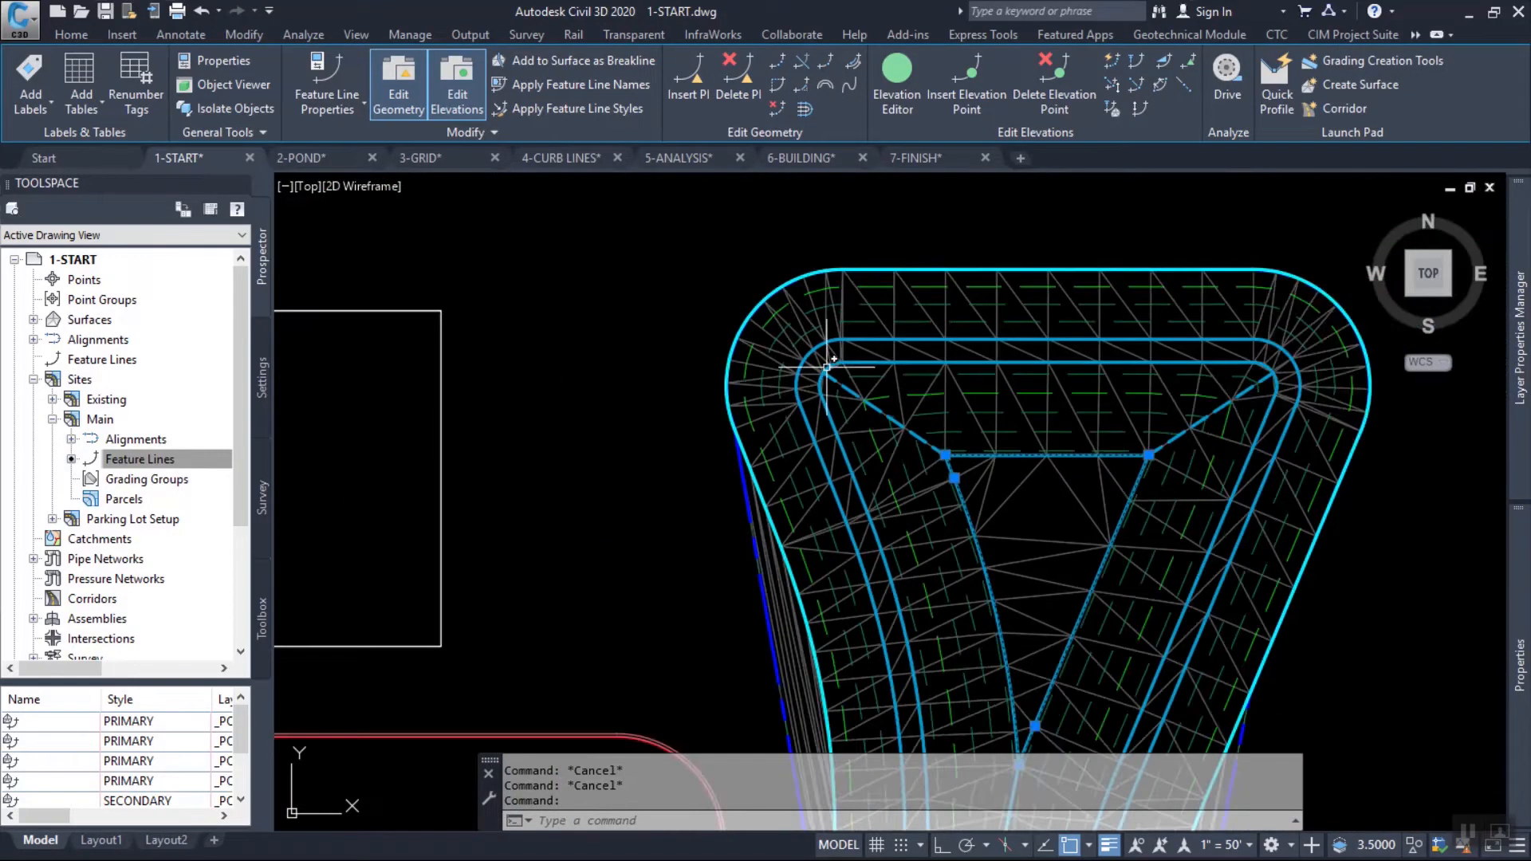
Lower the pond's inner bench feature line, the one the diagonal secondary lines meet at the north corners, by 1 foot.
scroll(855, 364, "up", 2)
key("Escape")
left_click(932, 372)
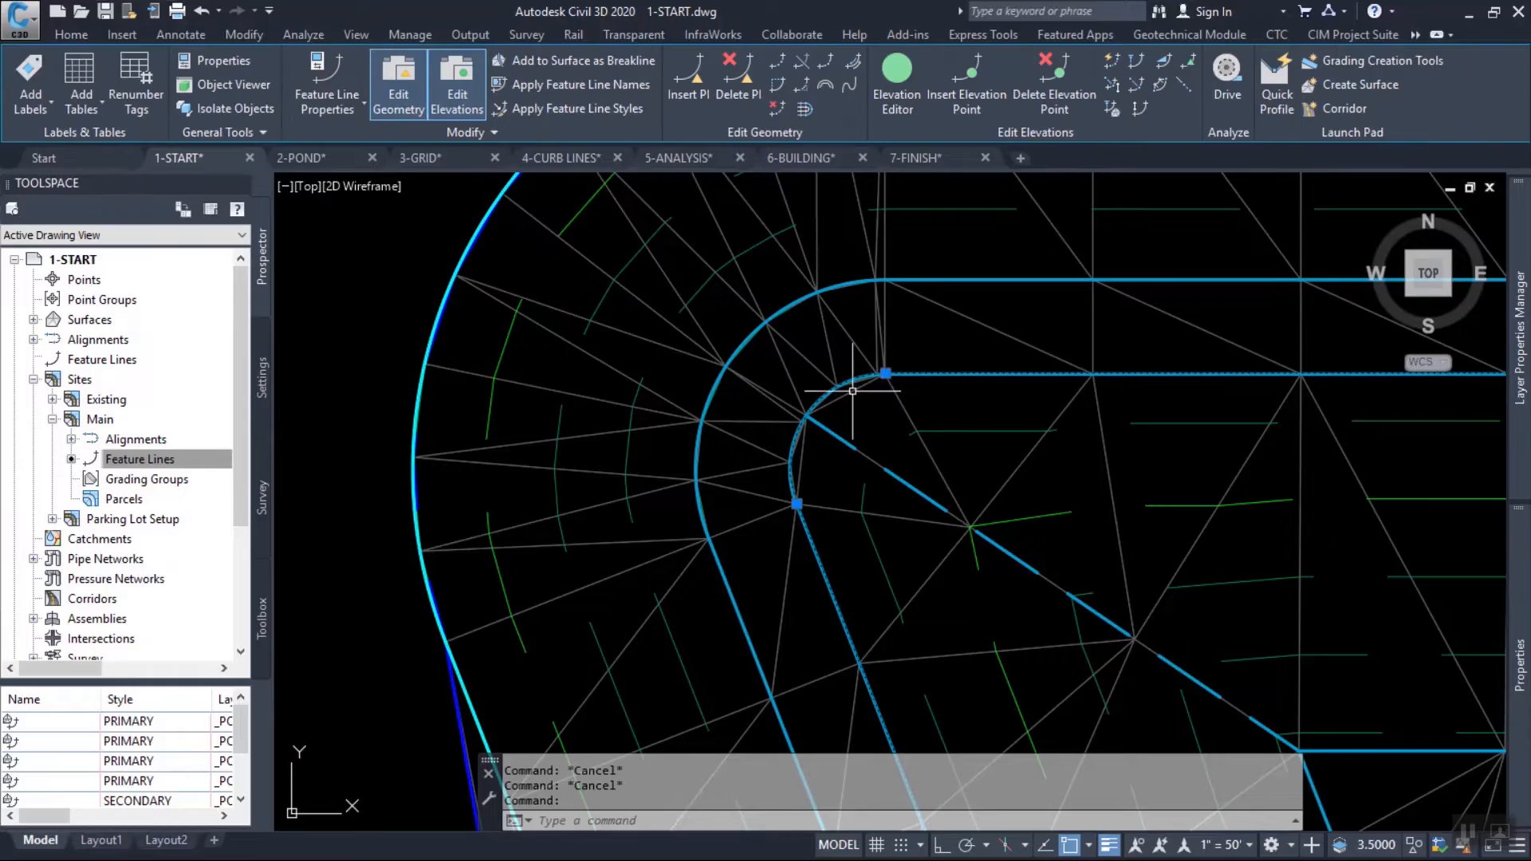
scroll(798, 438, "up", 2)
middle_click_drag(1030, 419, 734, 322)
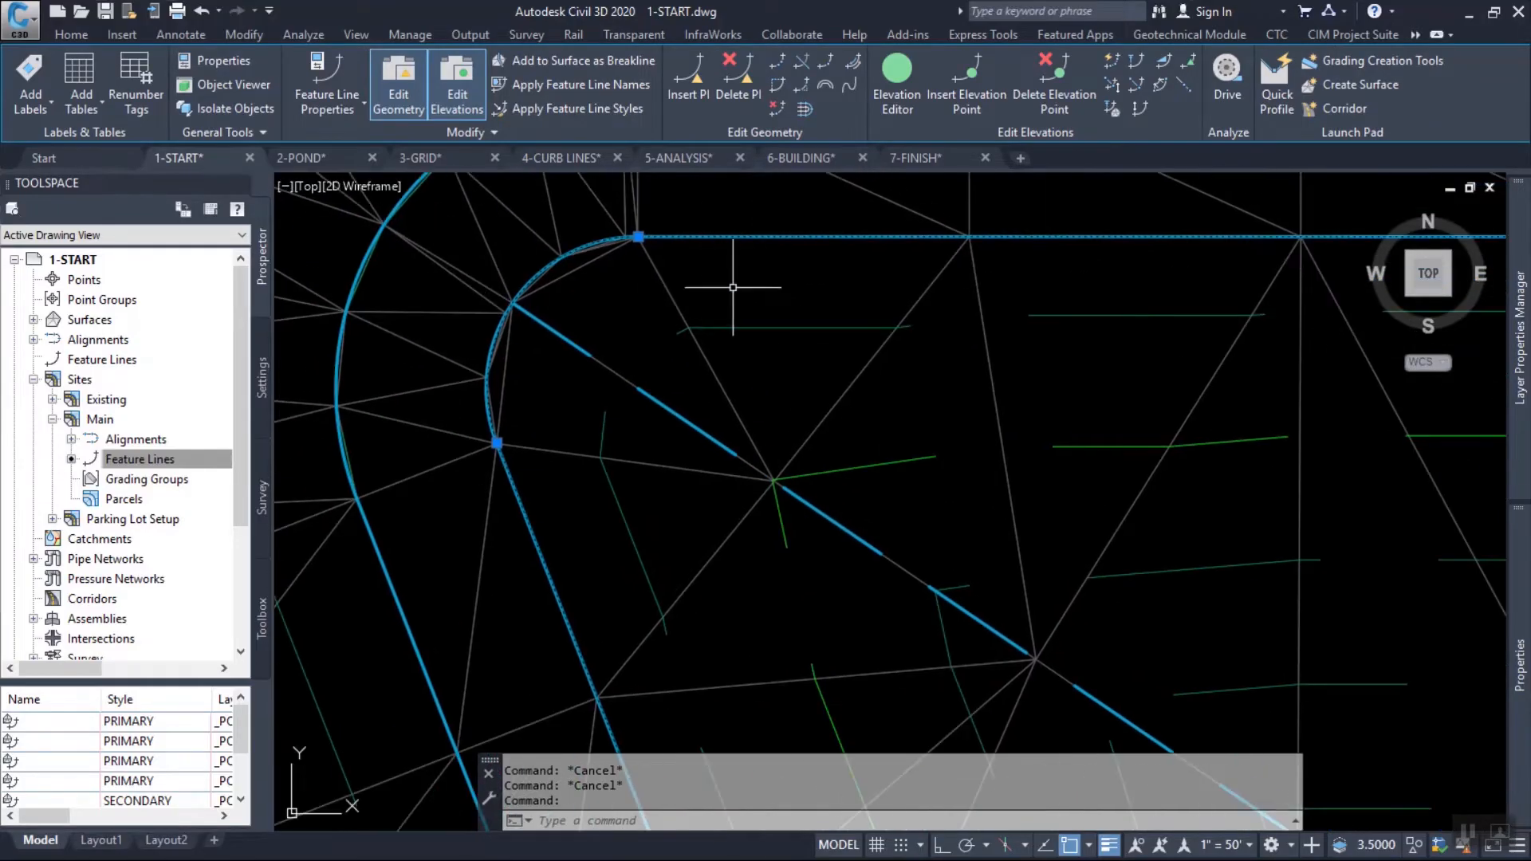
right_click(739, 288)
left_click(822, 644)
type("-1")
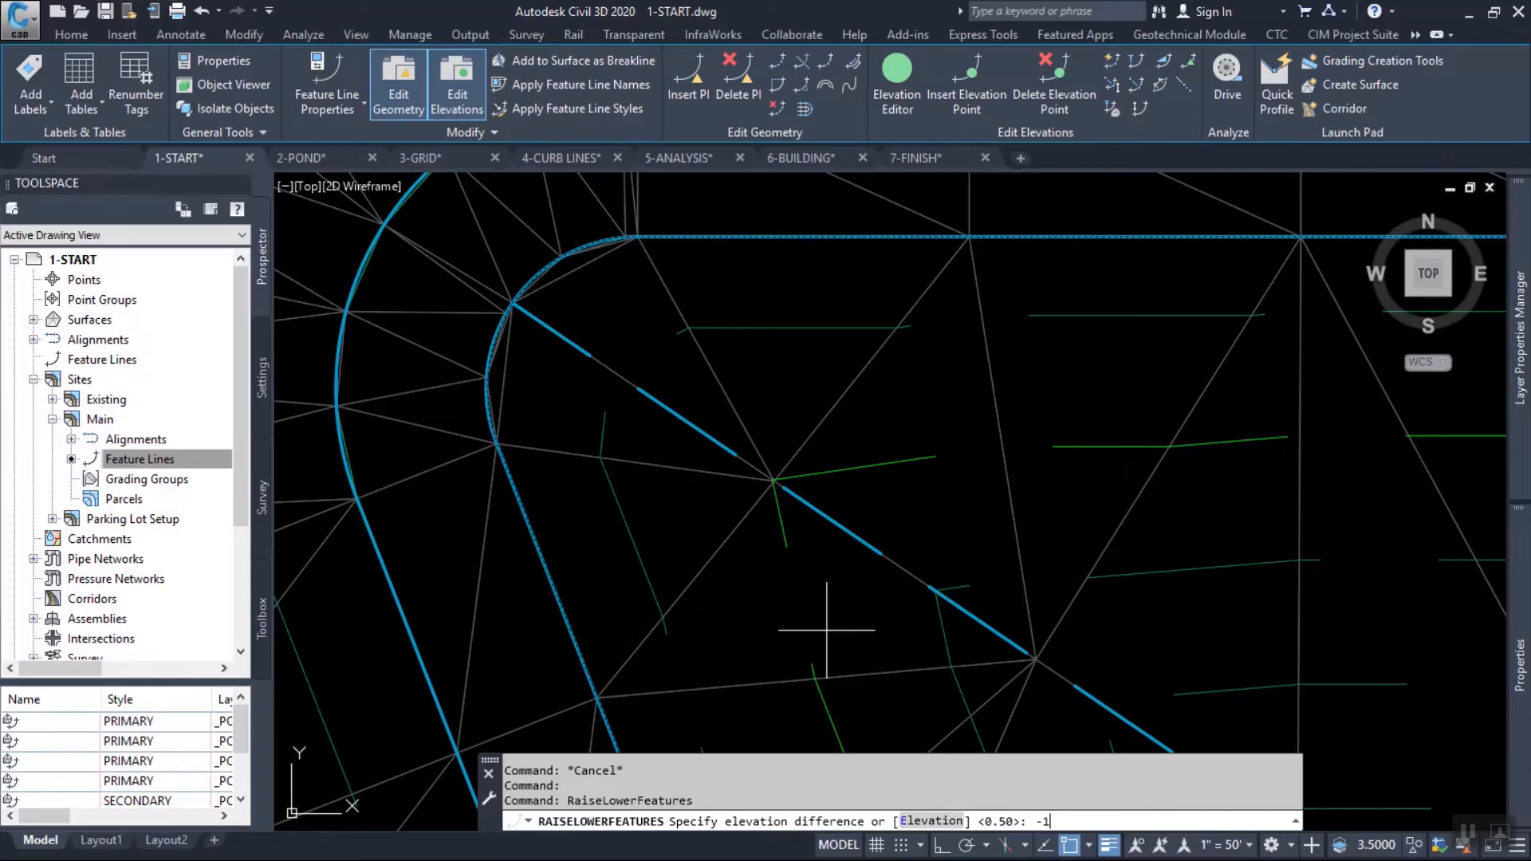
scroll(724, 422, "down", 2)
scroll(590, 348, "up", 2)
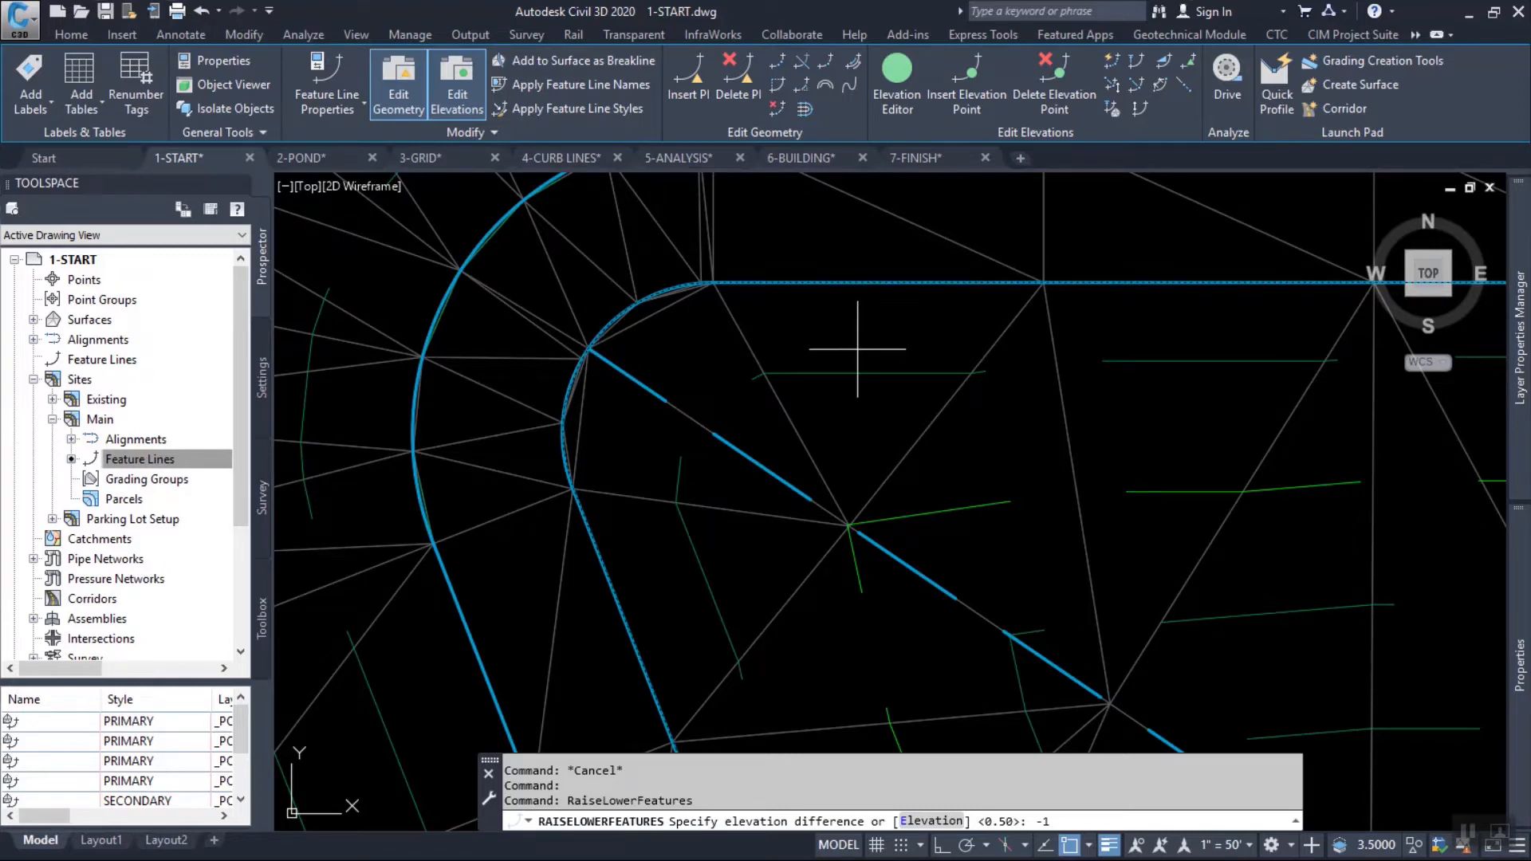
key("Return")
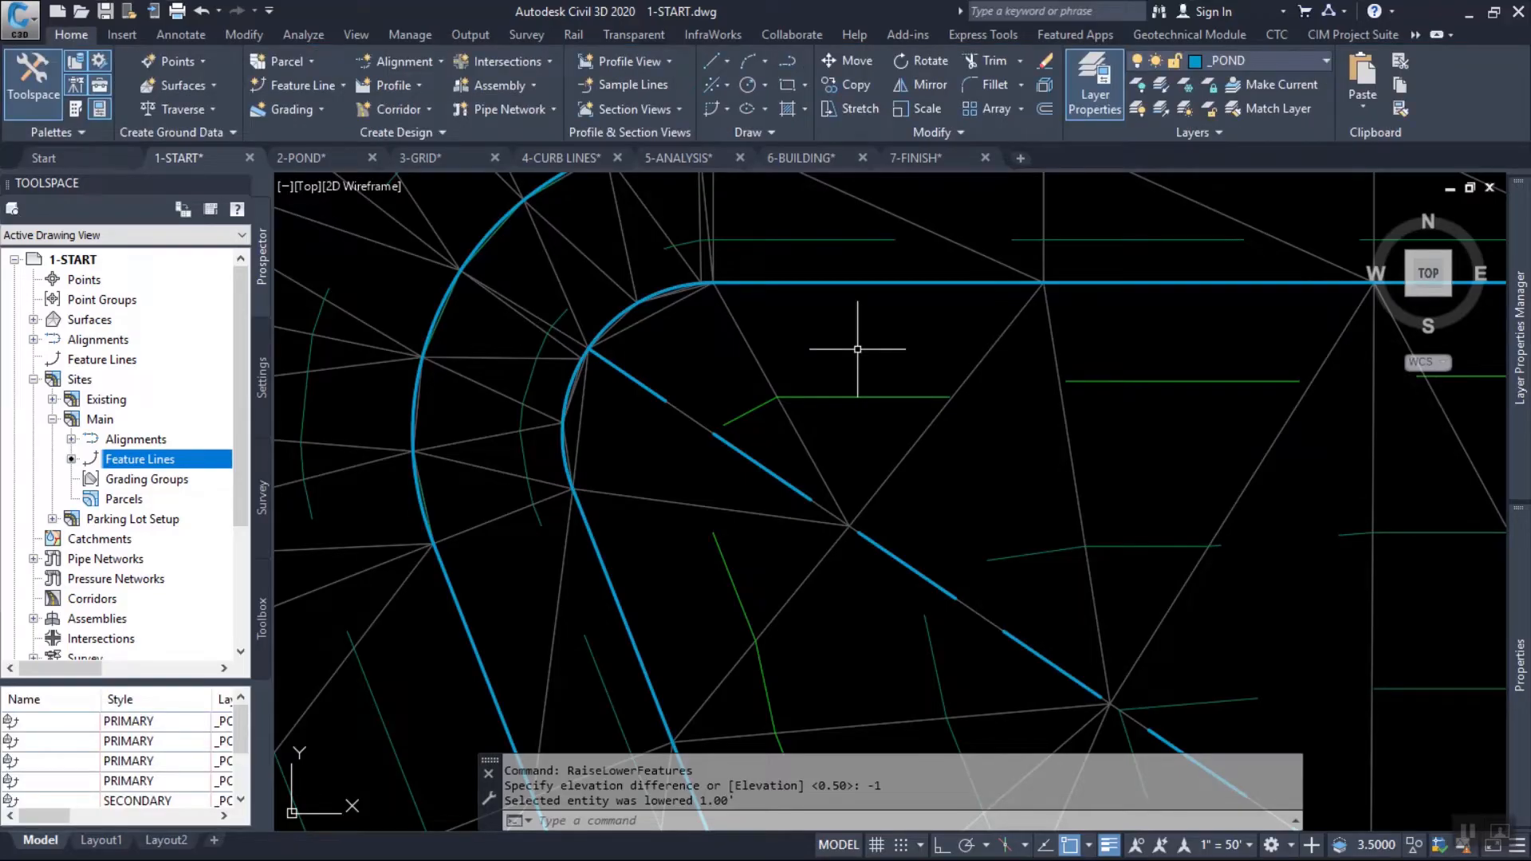
mouse_move(848, 347)
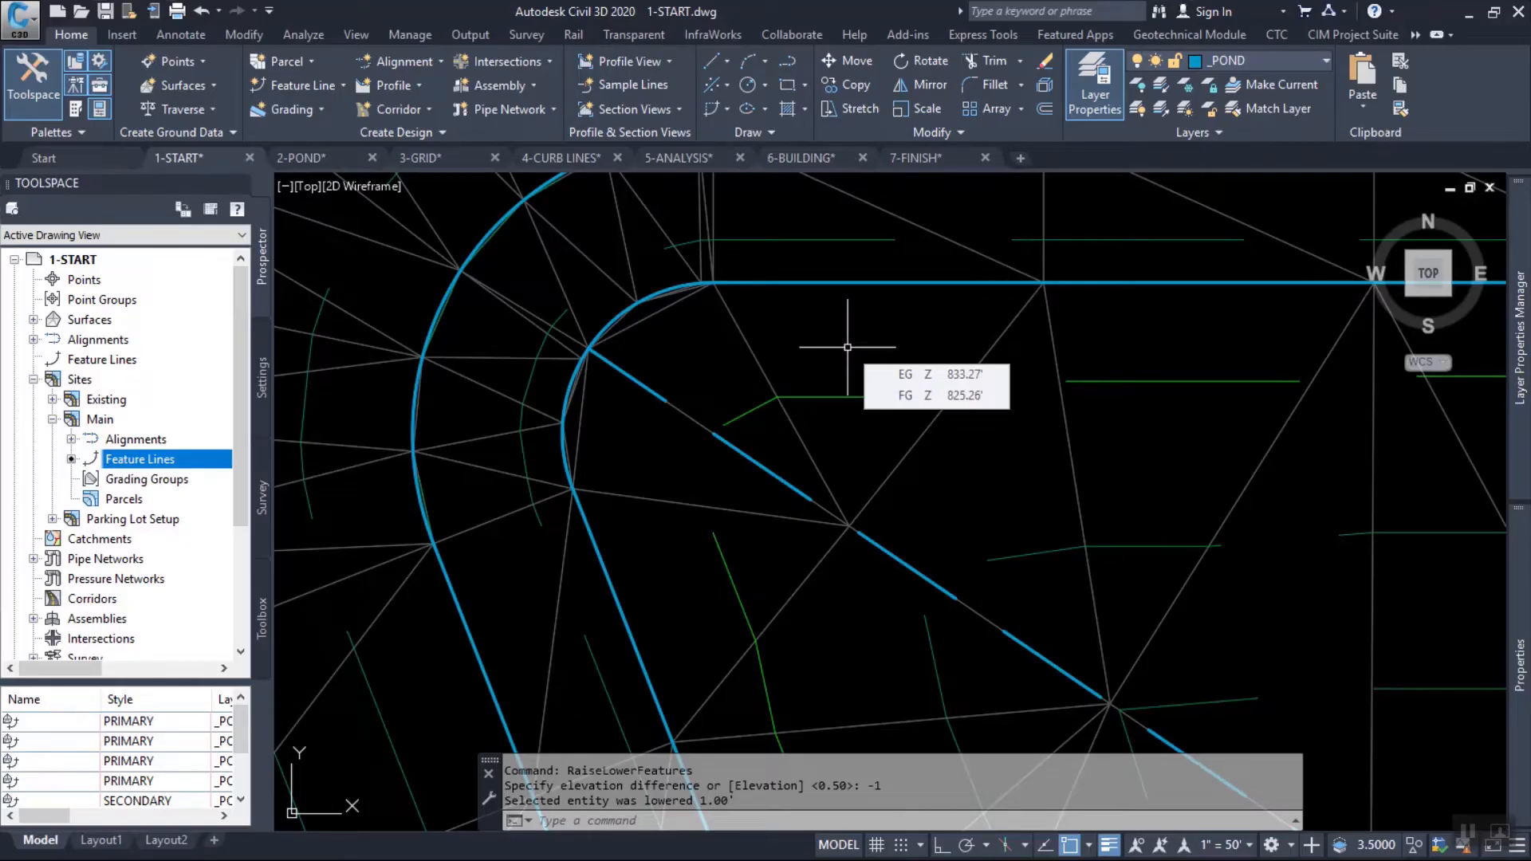
key("Escape")
key("Escape")
key("Escape")
Examine the FG triangulation and contours where the diagonal secondary line meets the pond's northeast corner, and across the whole pond.
scroll(857, 318, "down", 5)
middle_click_drag(980, 401, 873, 388)
scroll(747, 333, "up", 2)
middle_click_drag(1040, 449, 681, 492)
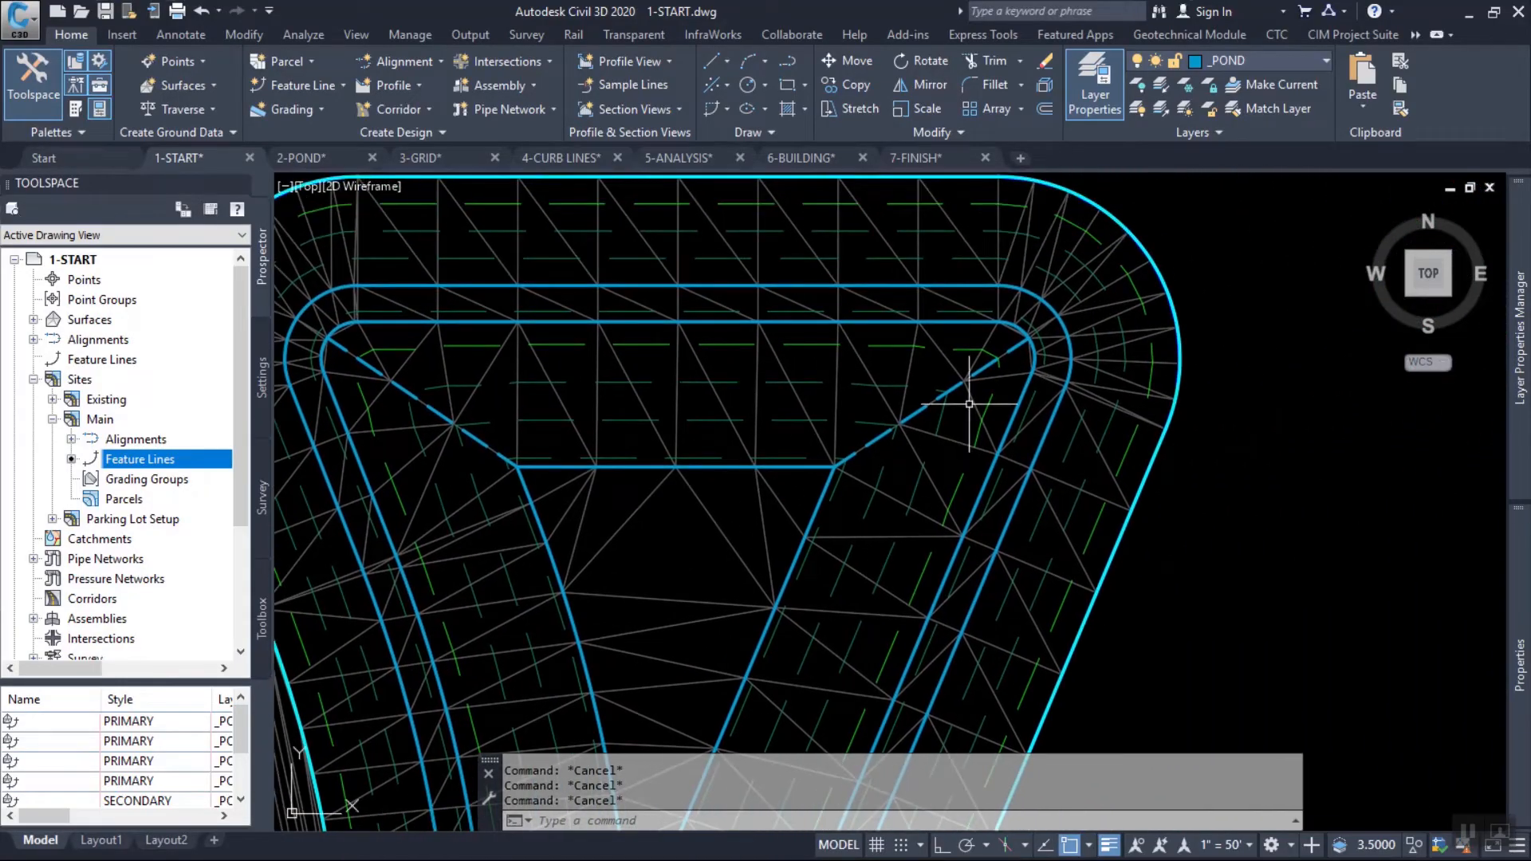
scroll(1066, 339, "up", 4)
middle_click_drag(343, 267, 882, 290)
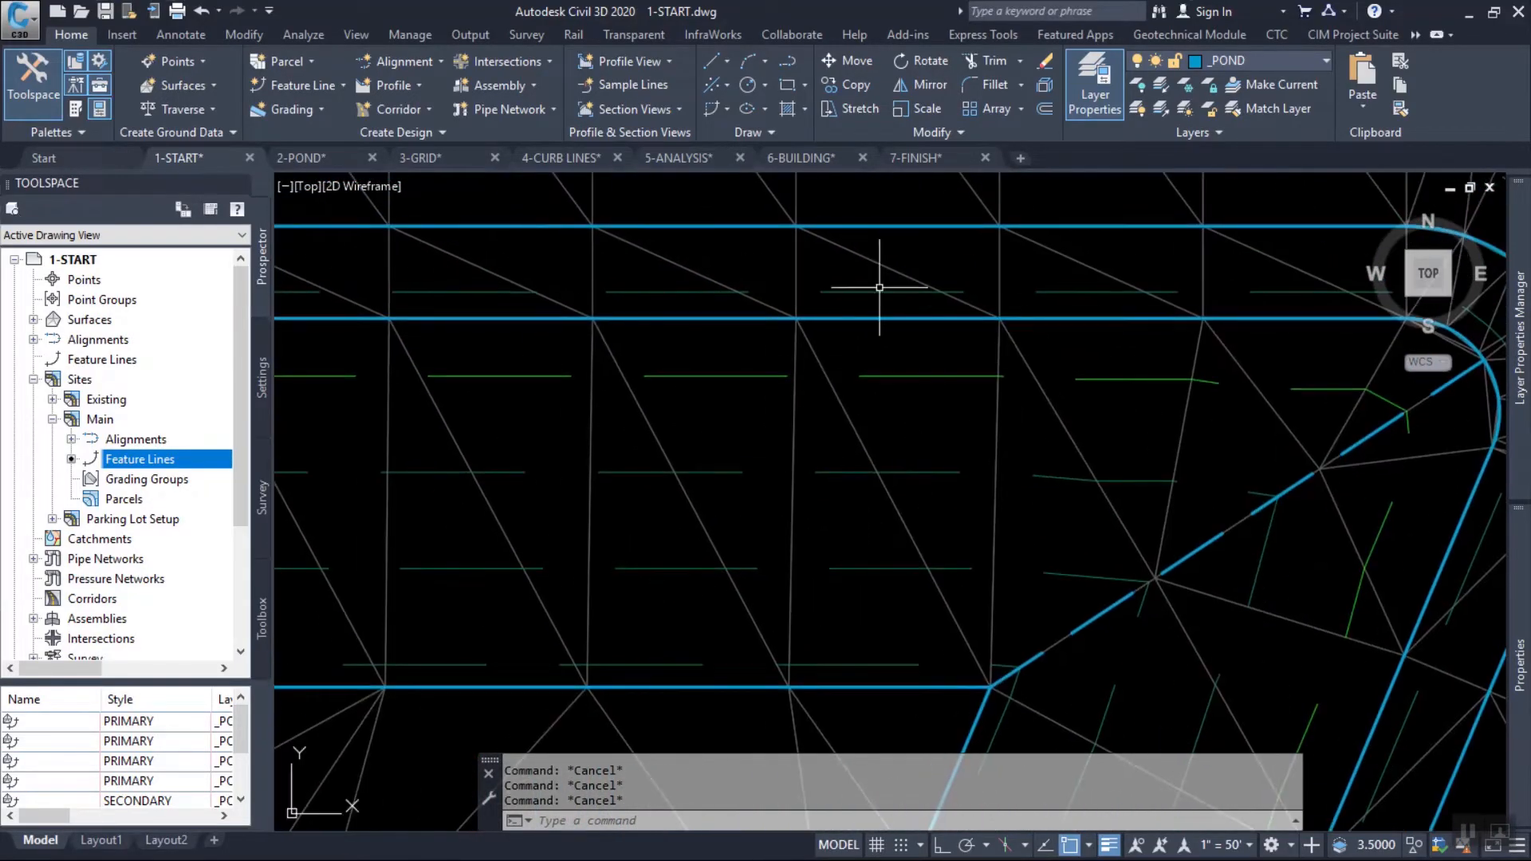
middle_click_drag(1231, 247, 684, 232)
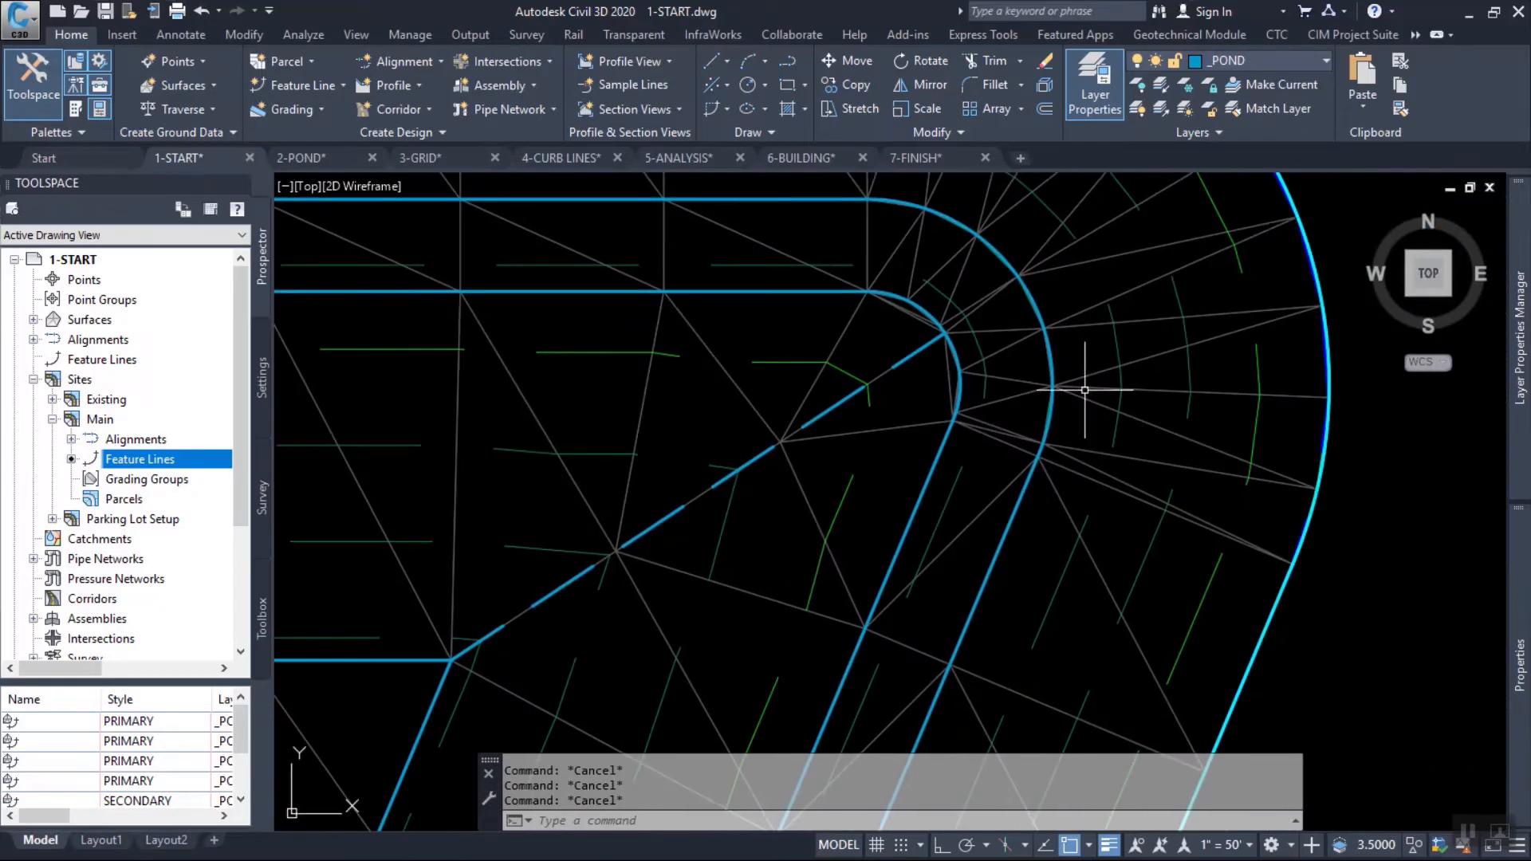
mouse_move(1091, 402)
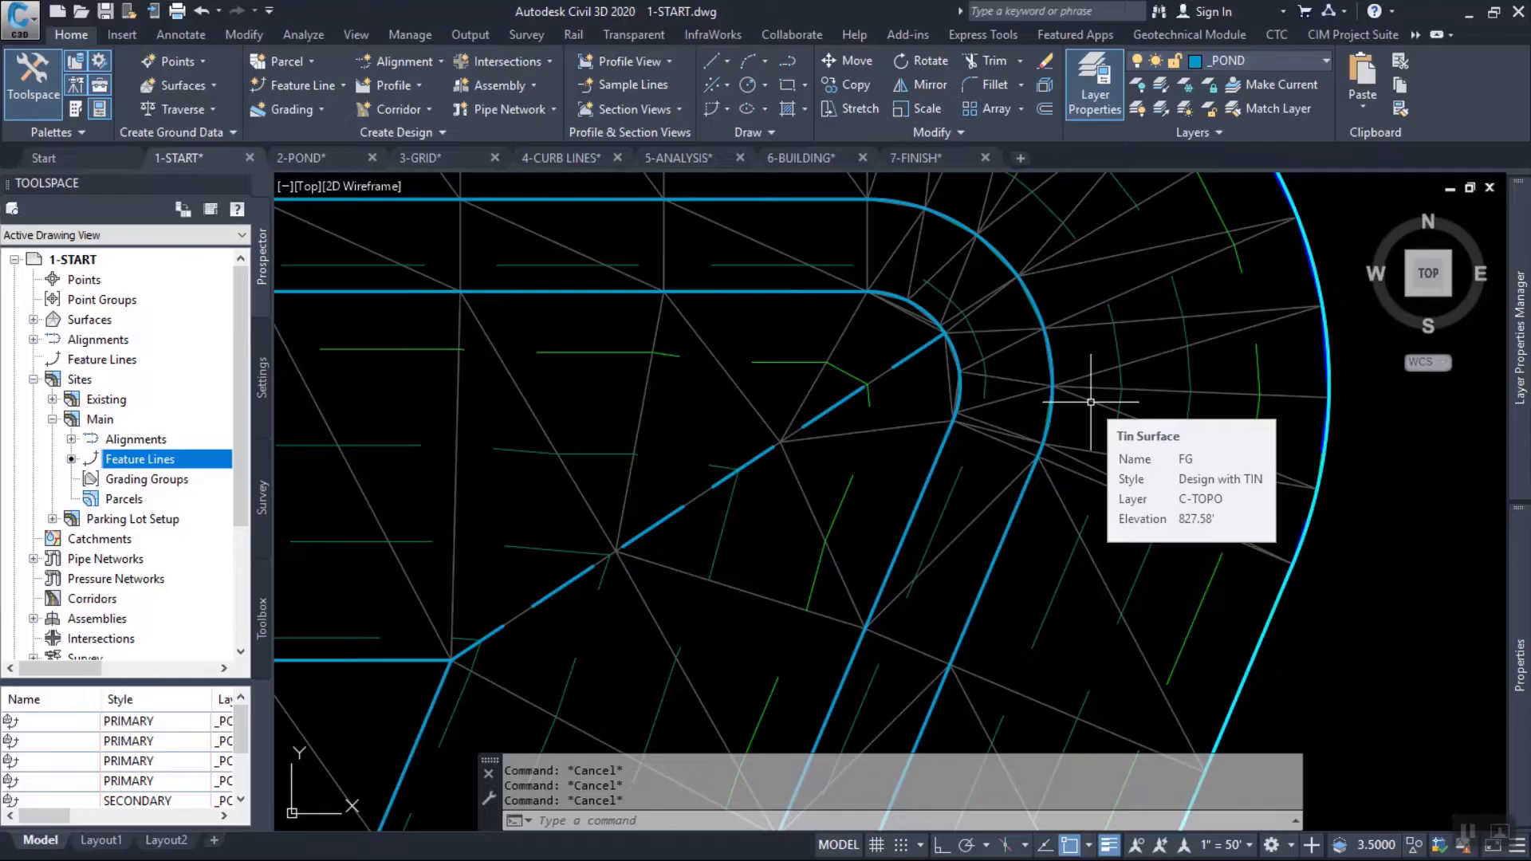
scroll(957, 356, "down", 5)
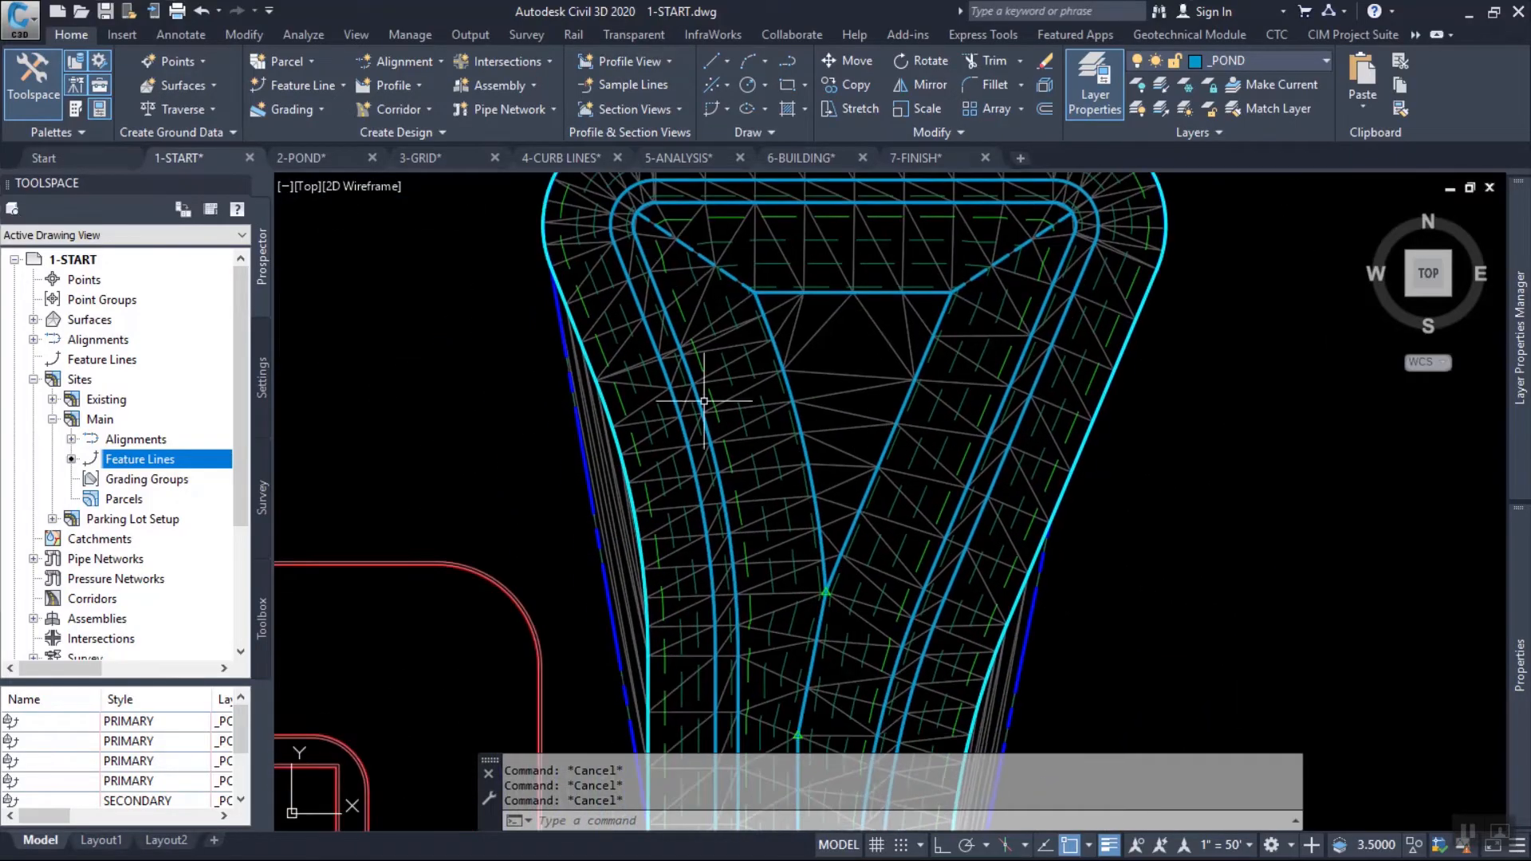
scroll(706, 394, "down", 2)
middle_click_drag(896, 503, 972, 535)
mouse_move(972, 535)
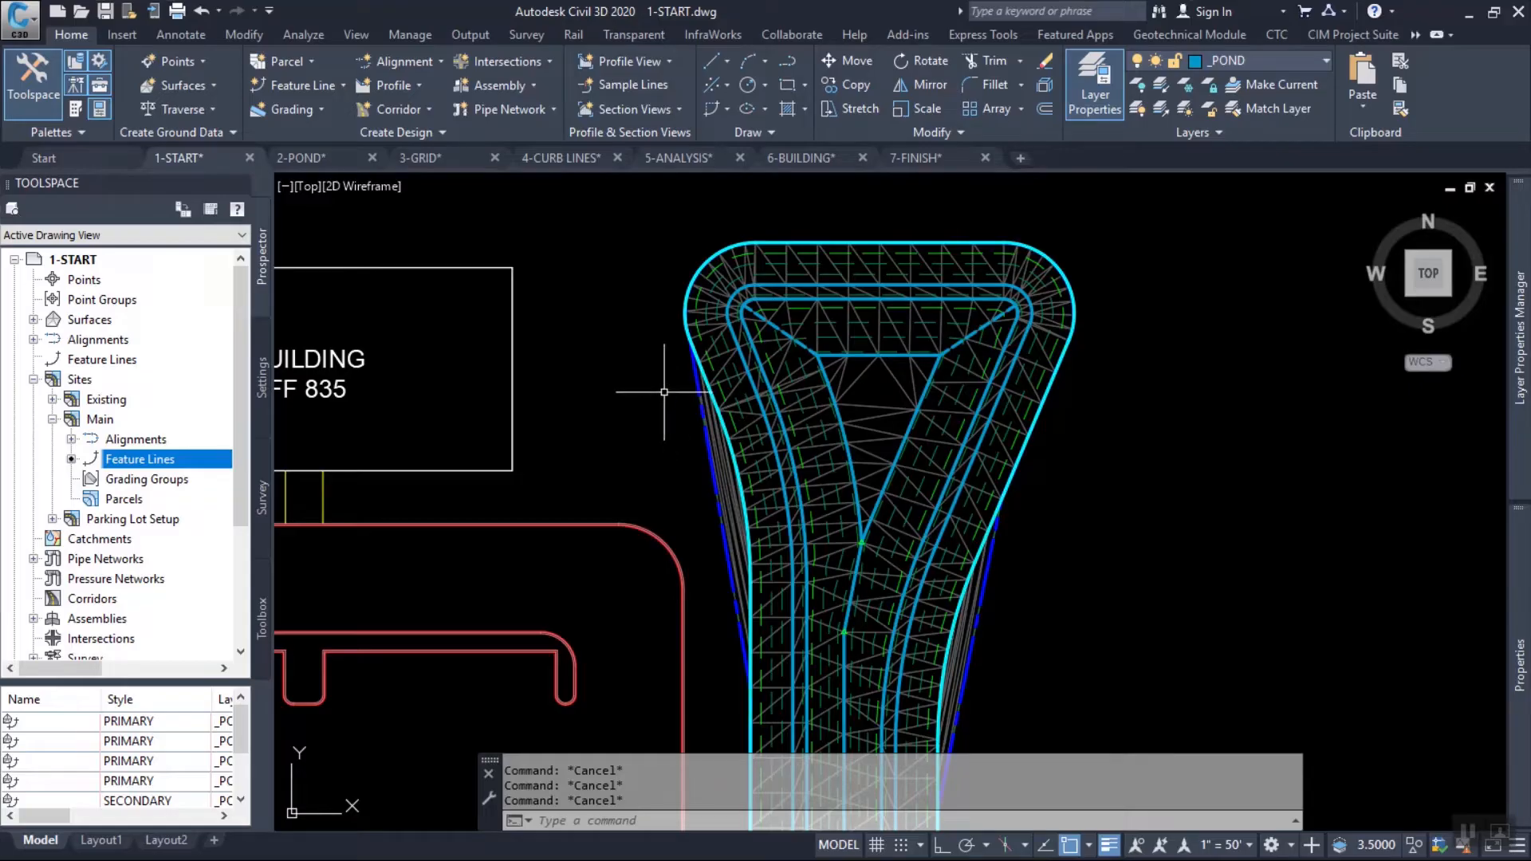
scroll(664, 392, "down", 3)
Switch to the 2-POND drawing and close the 1-START drawing.
left_click(300, 158)
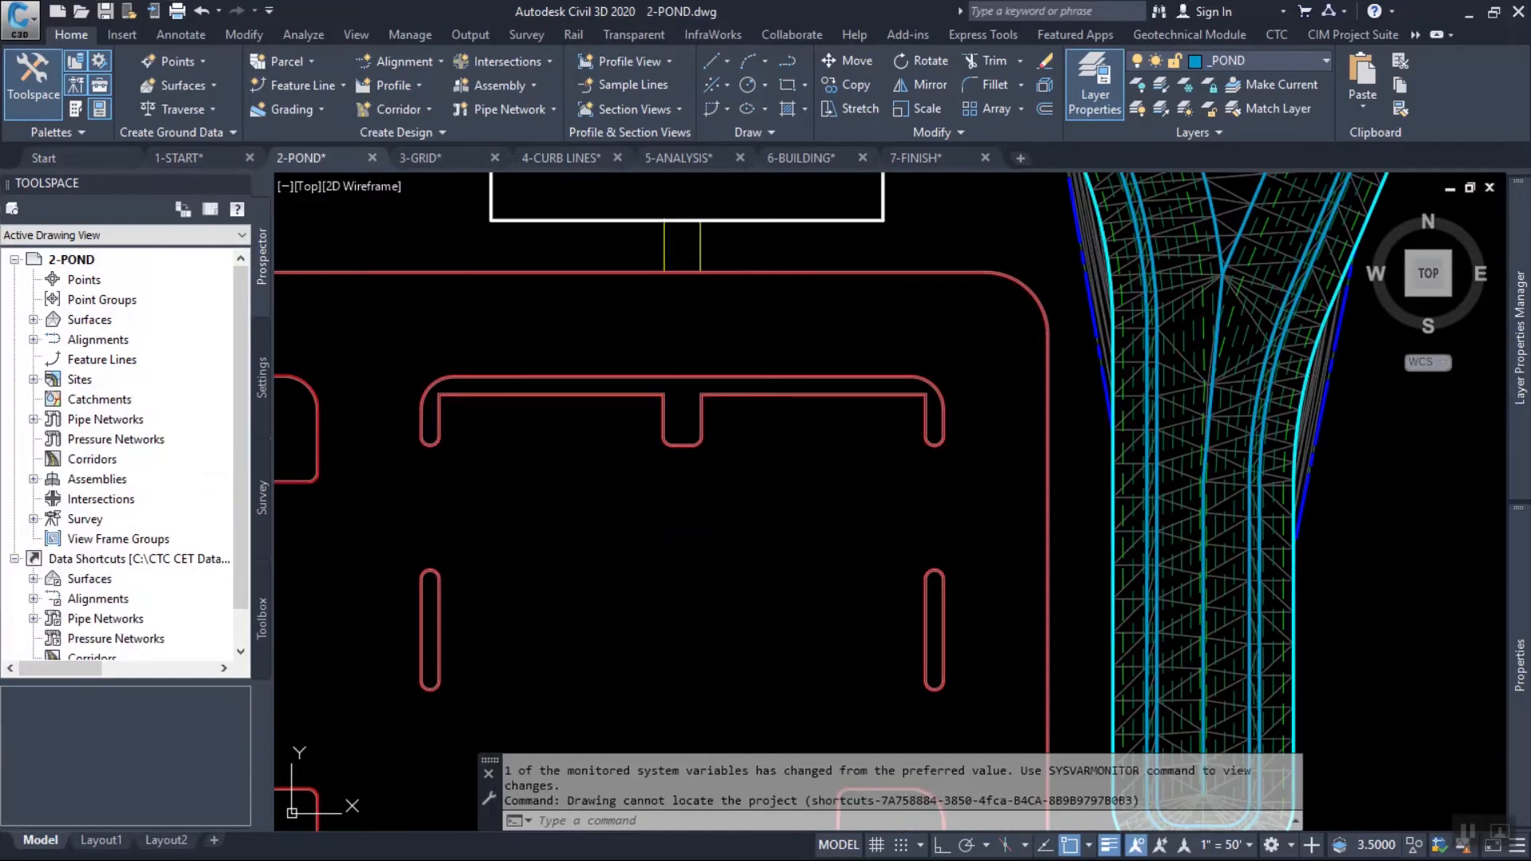
left_click(249, 158)
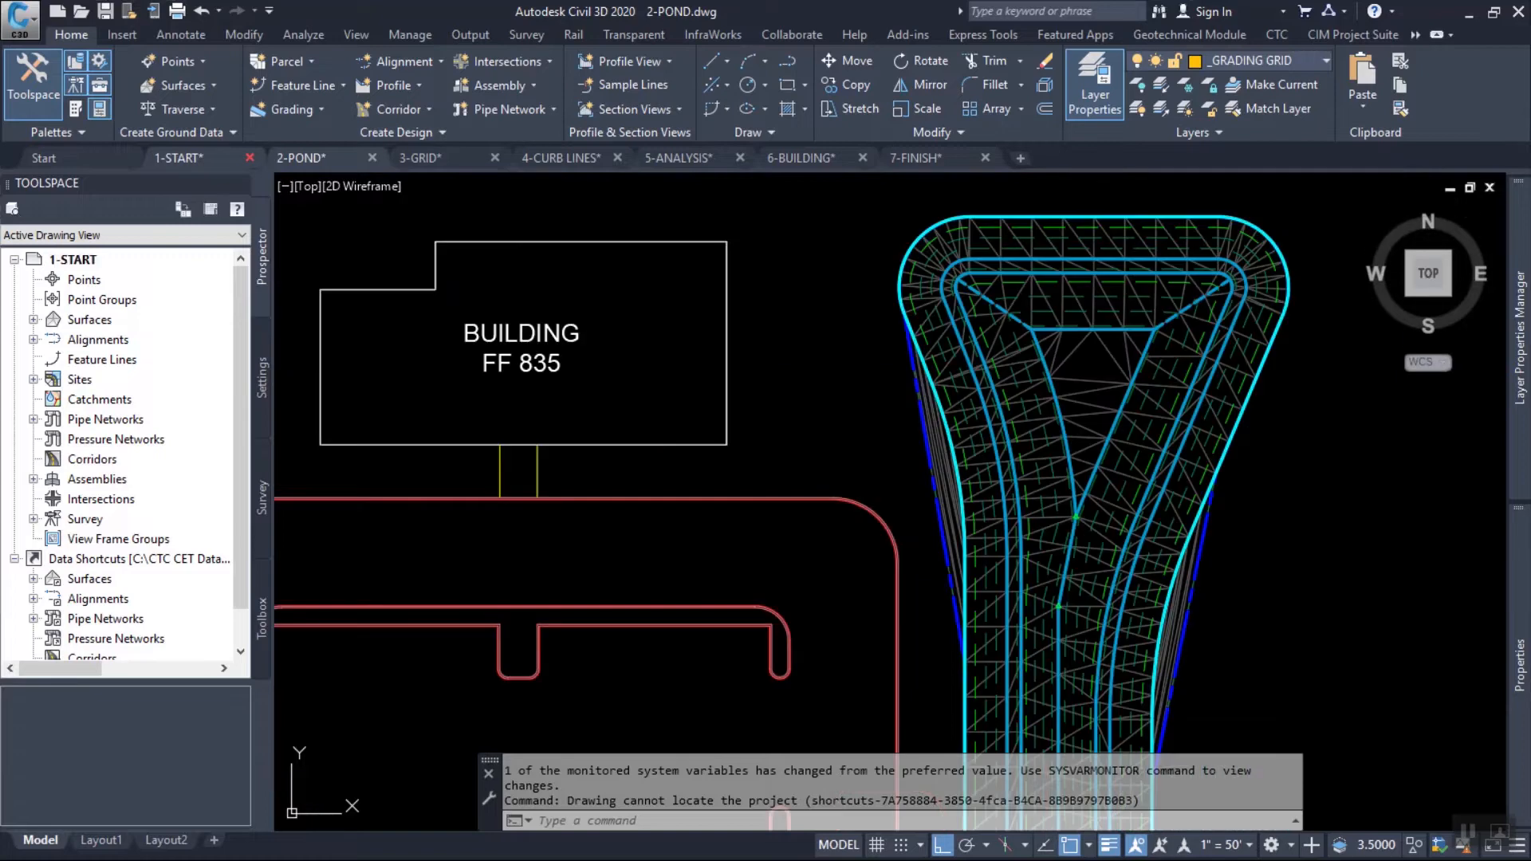
key("Escape")
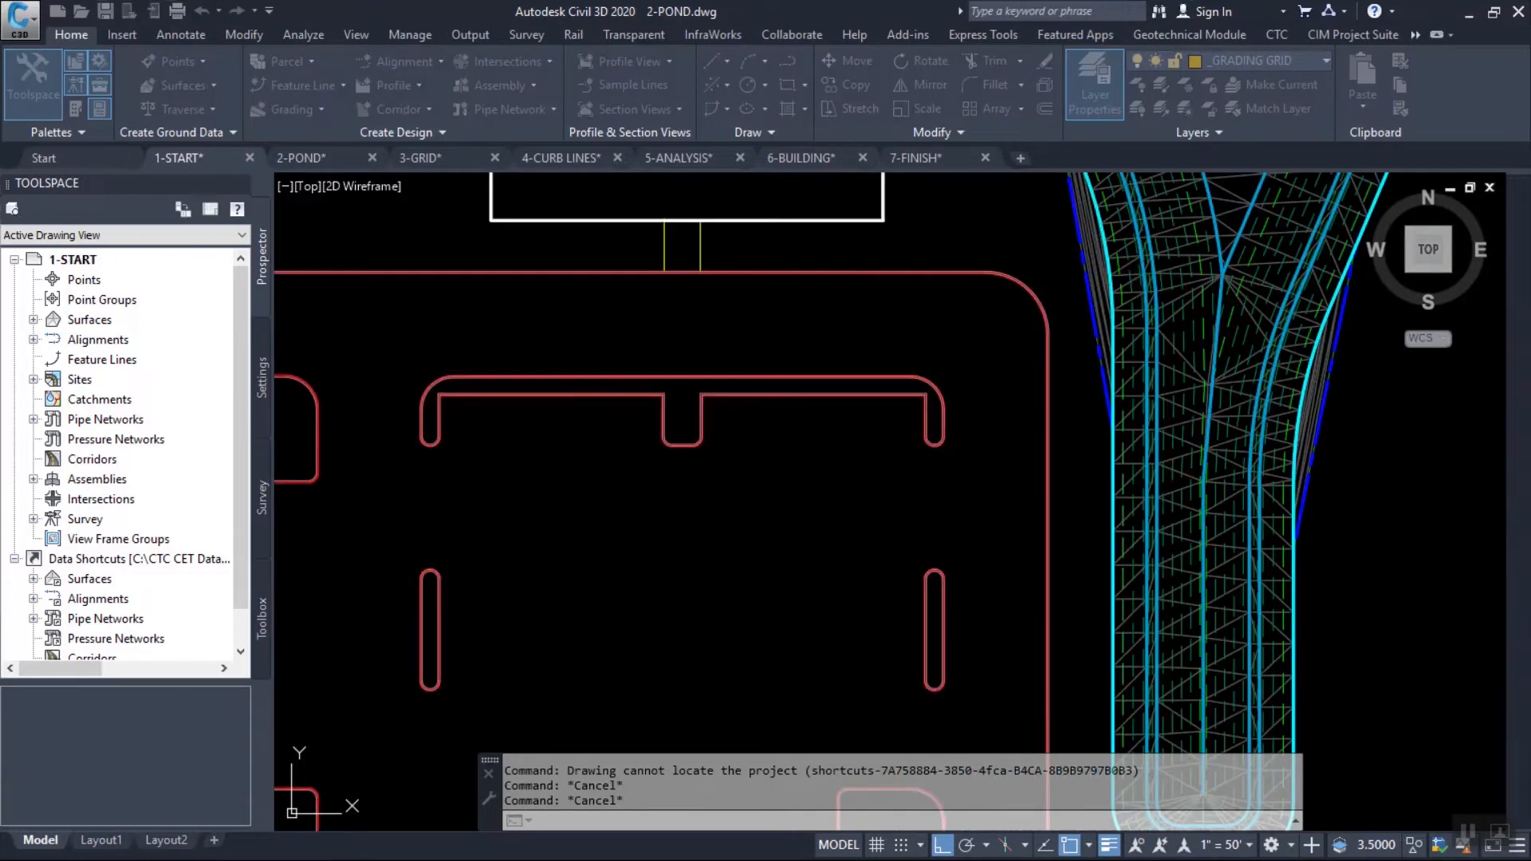
Examine the parking lot's curb outline and island feature lines south of the building, including the double curb lines around the islands.
mouse_move(670, 588)
middle_mouse_down()
mouse_move(859, 483)
mouse_move(794, 453)
middle_mouse_up()
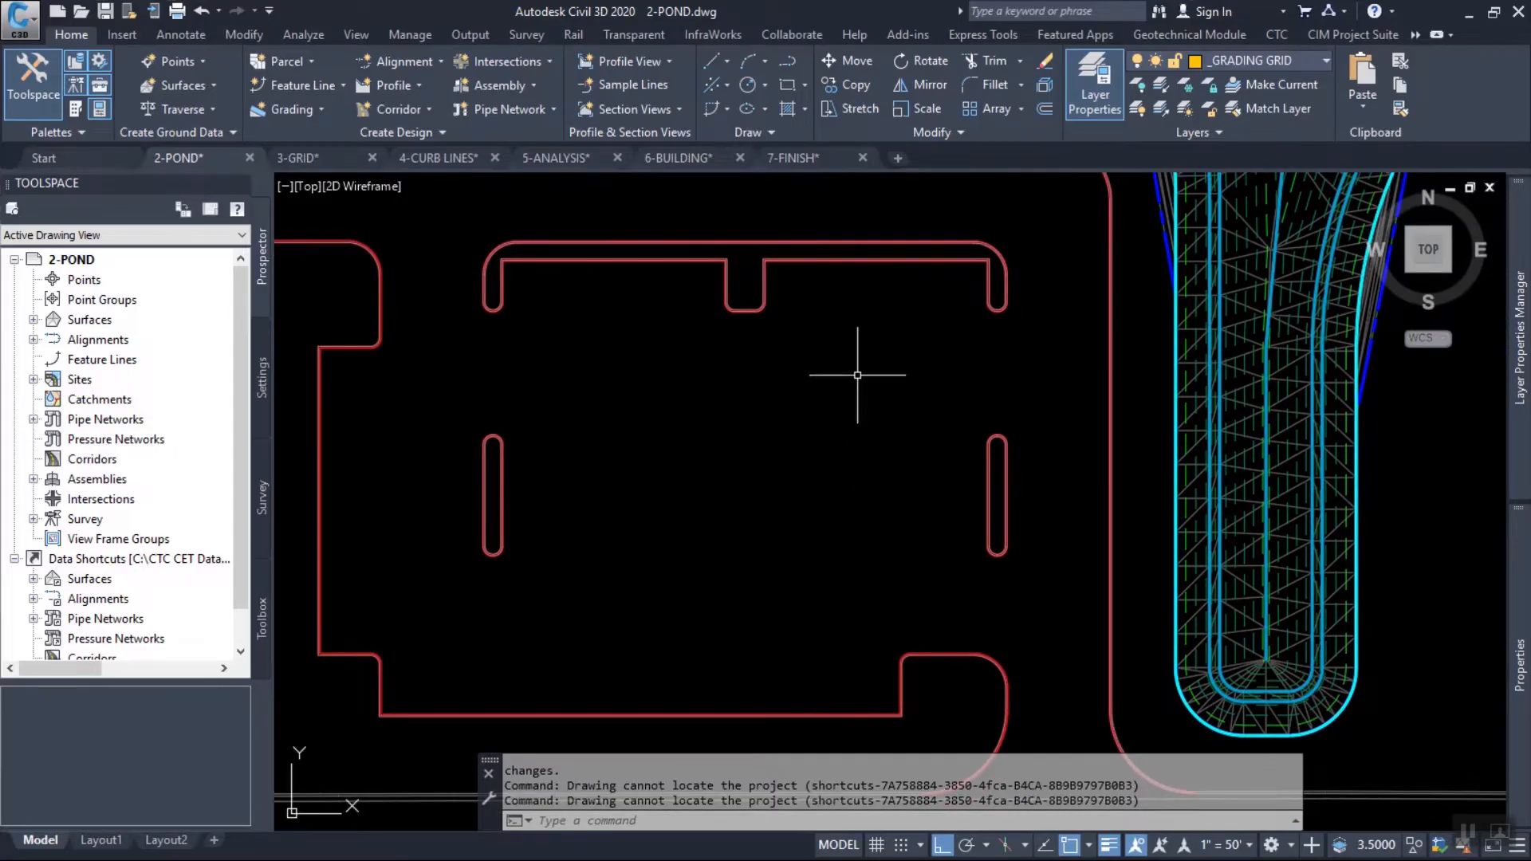
middle_click_drag(863, 361, 896, 438)
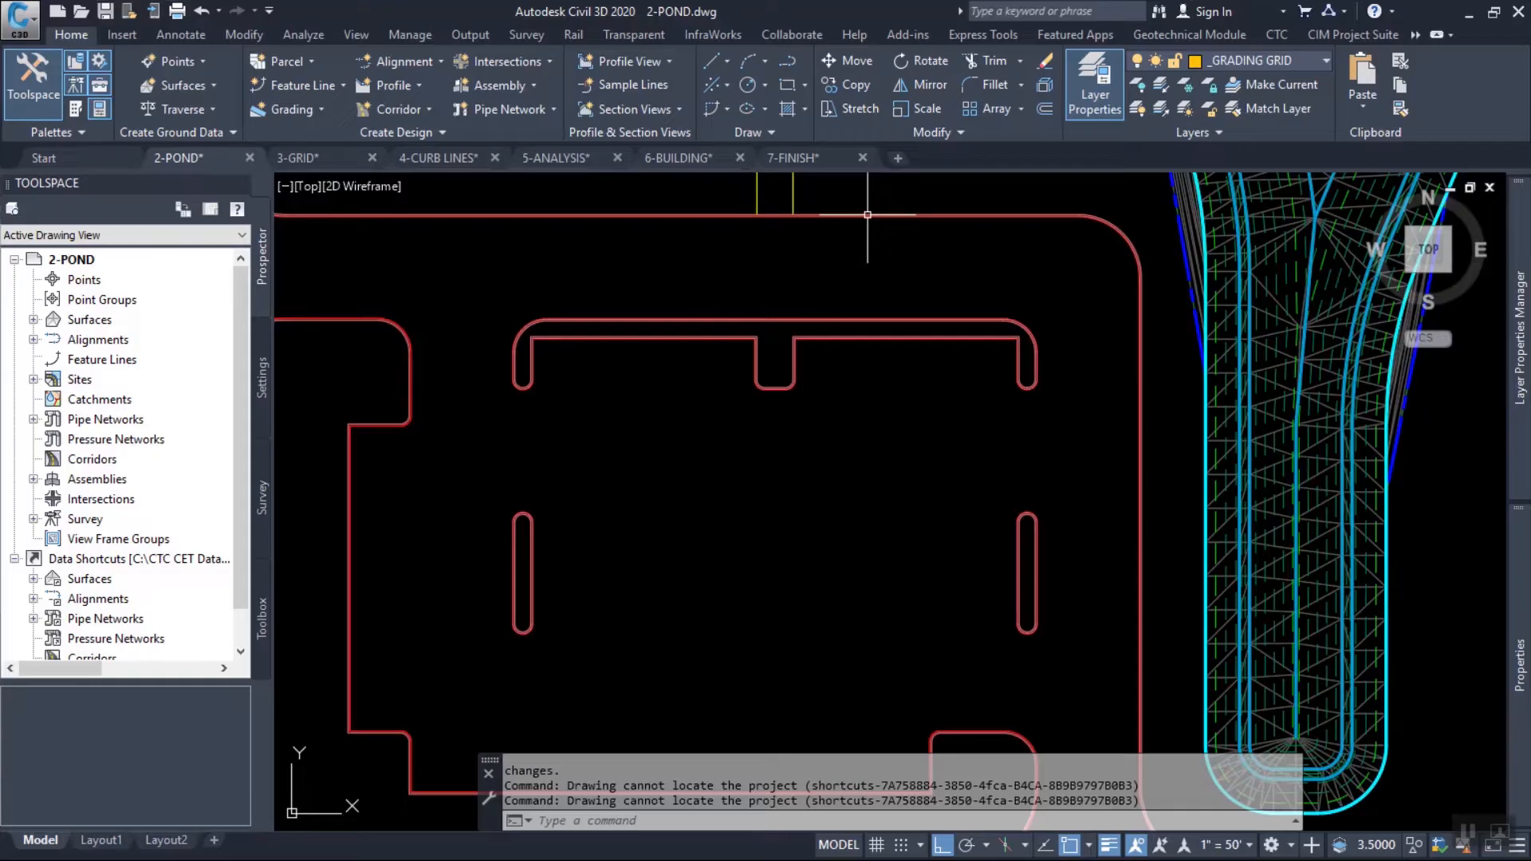
middle_click_drag(760, 504, 883, 507)
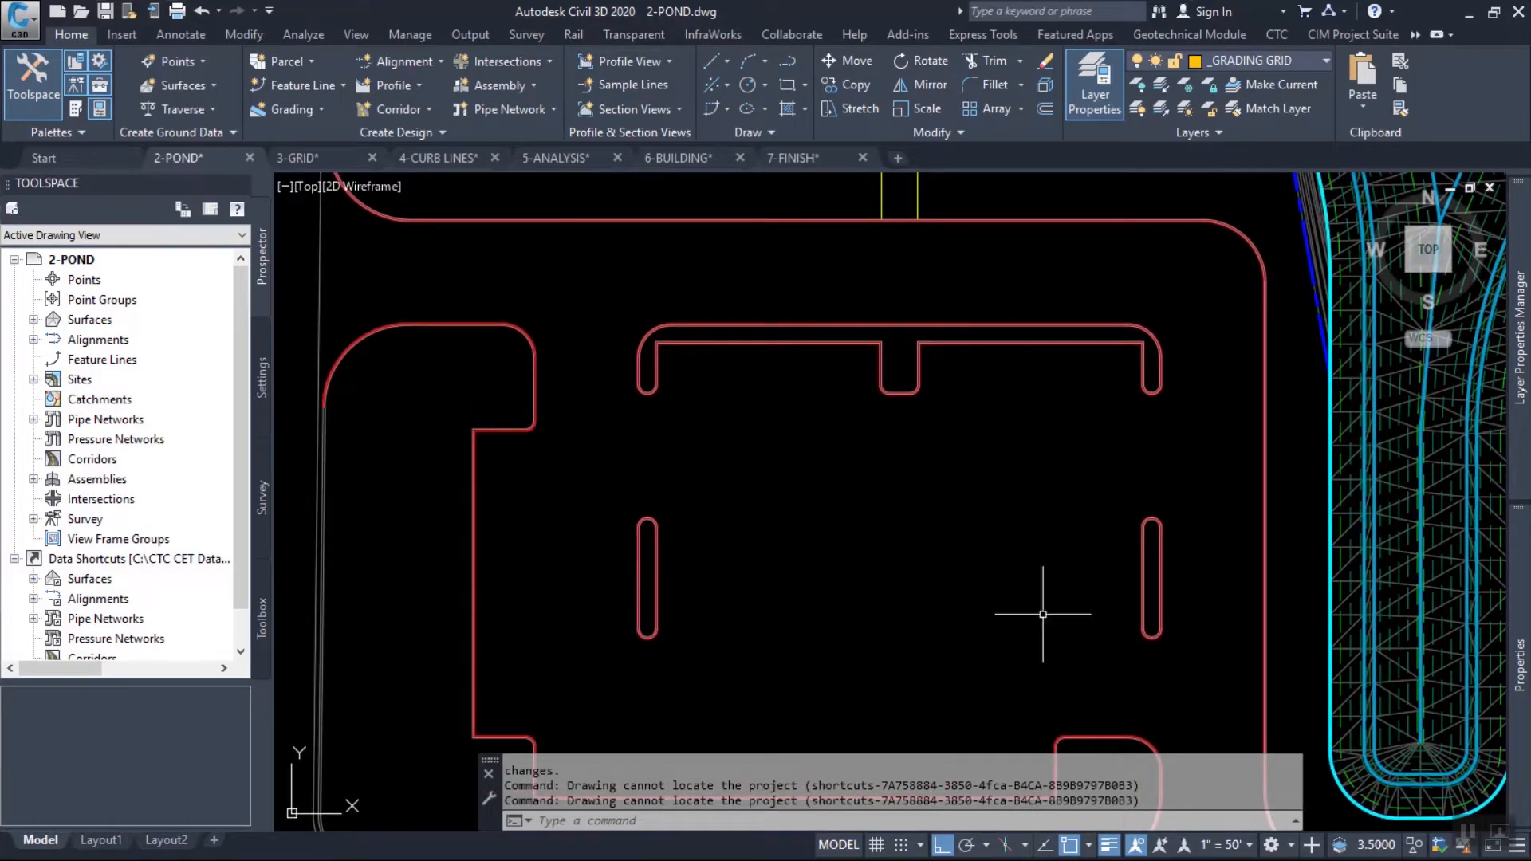
mouse_move(1155, 568)
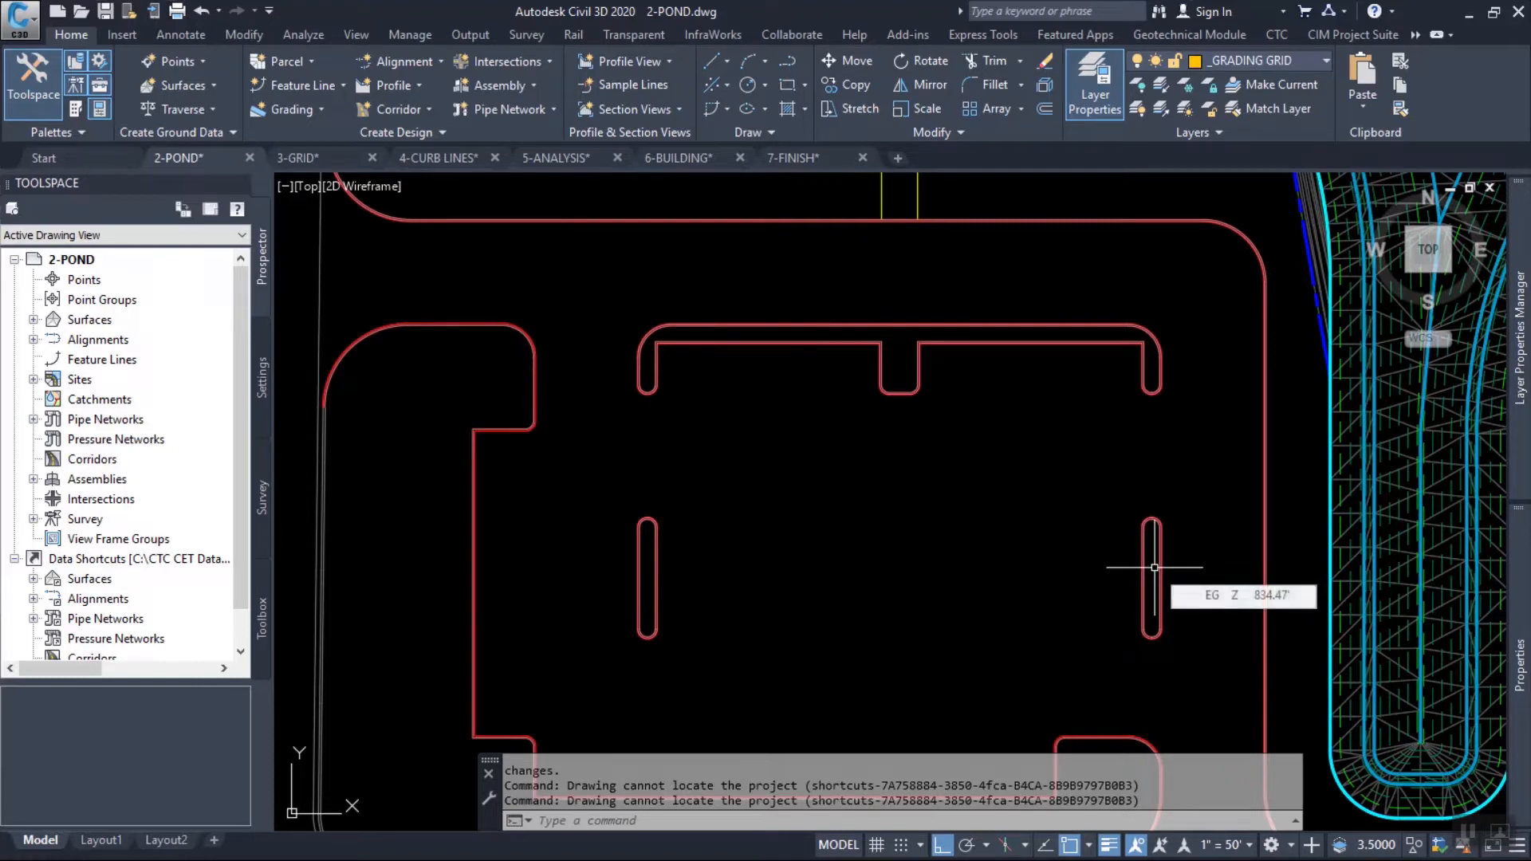
scroll(1149, 395, "up", 4)
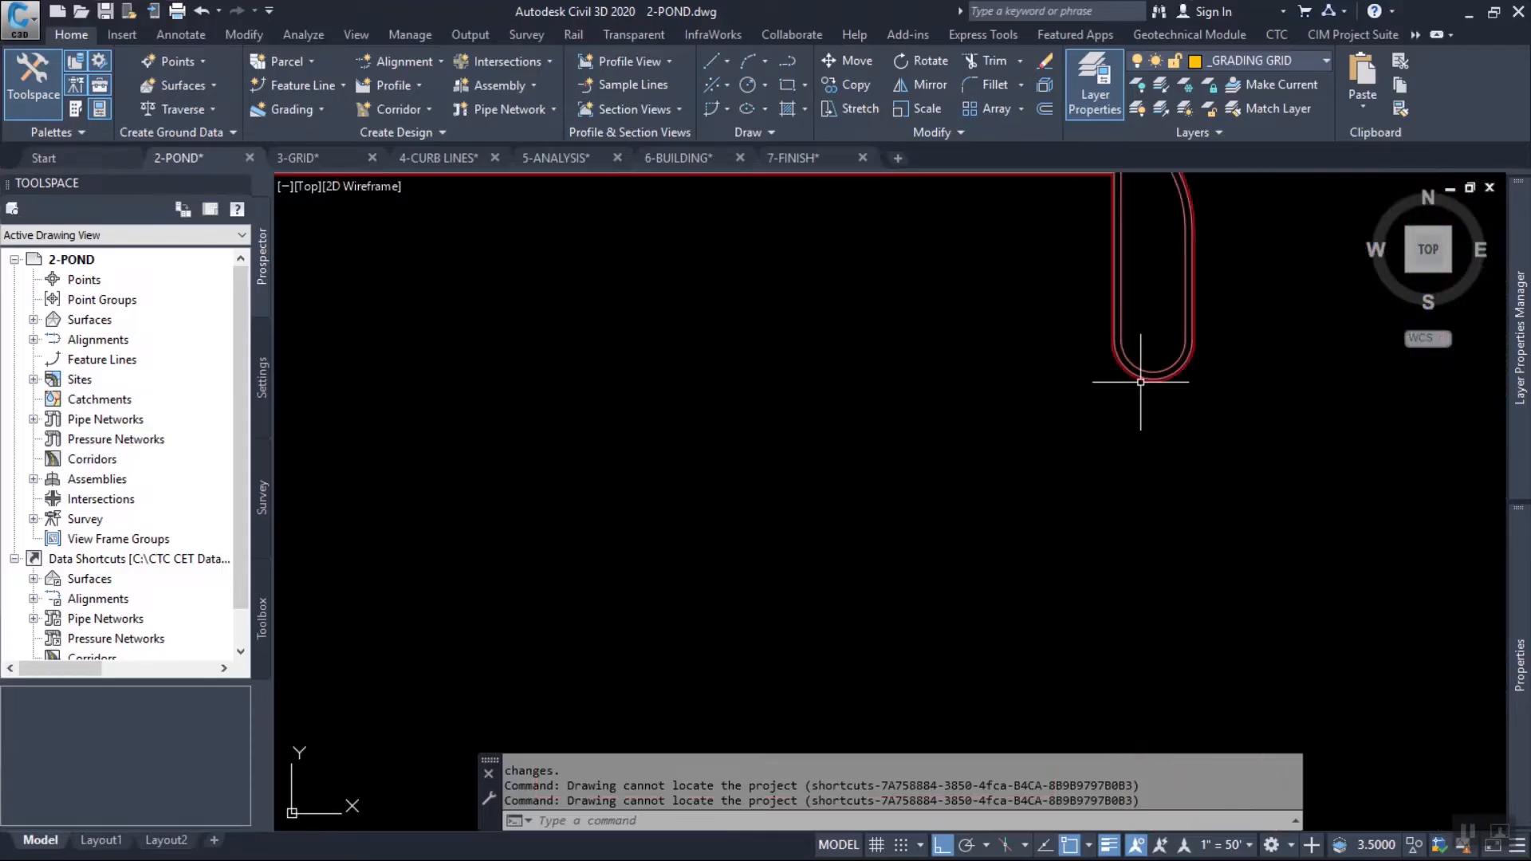
mouse_move(1131, 346)
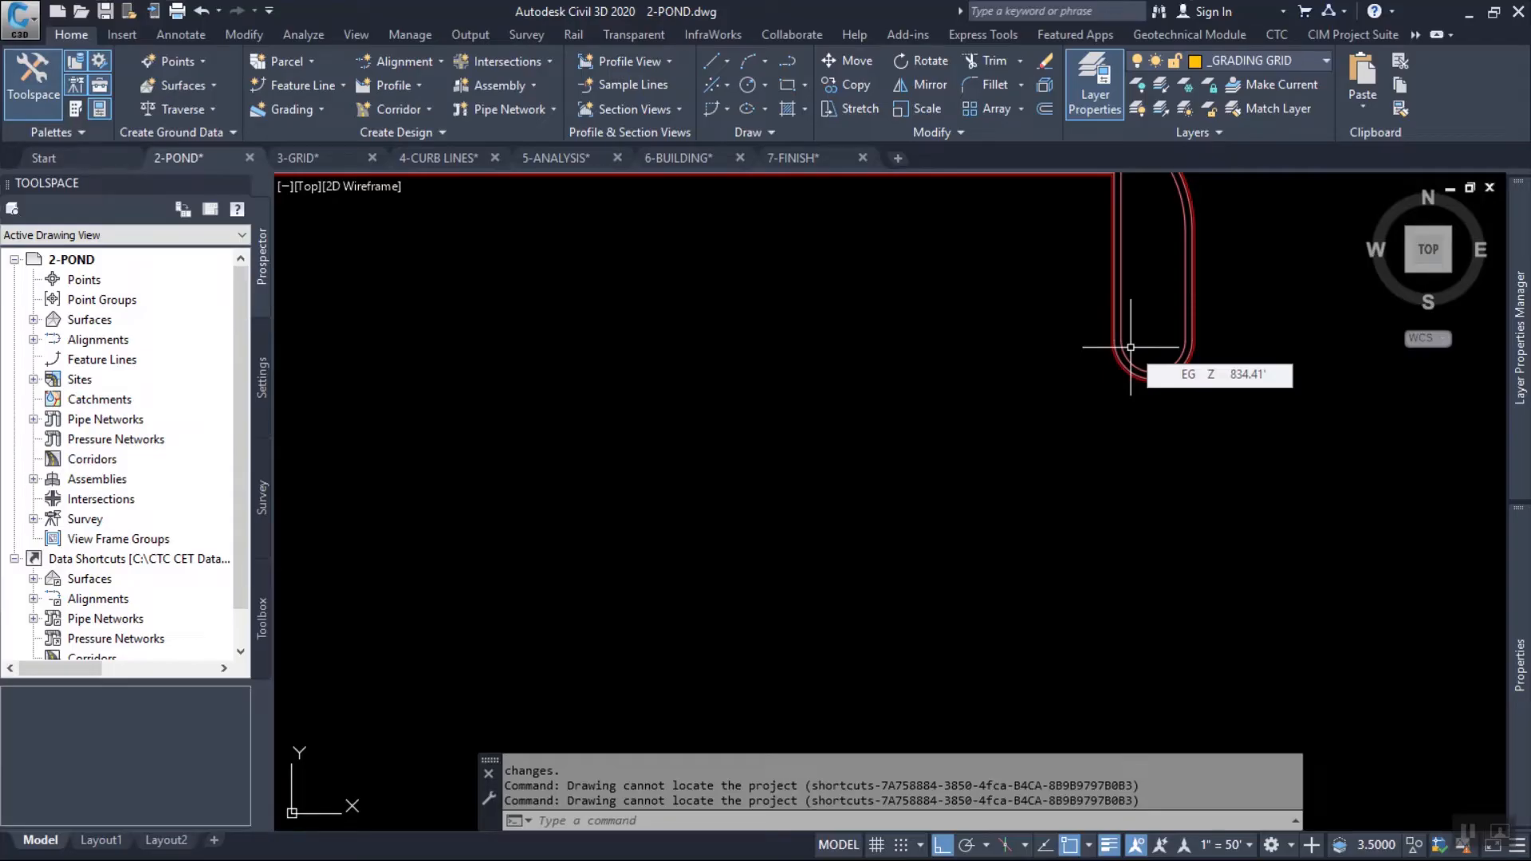
mouse_move(531, 371)
middle_mouse_down()
mouse_move(814, 428)
mouse_move(949, 428)
middle_mouse_up()
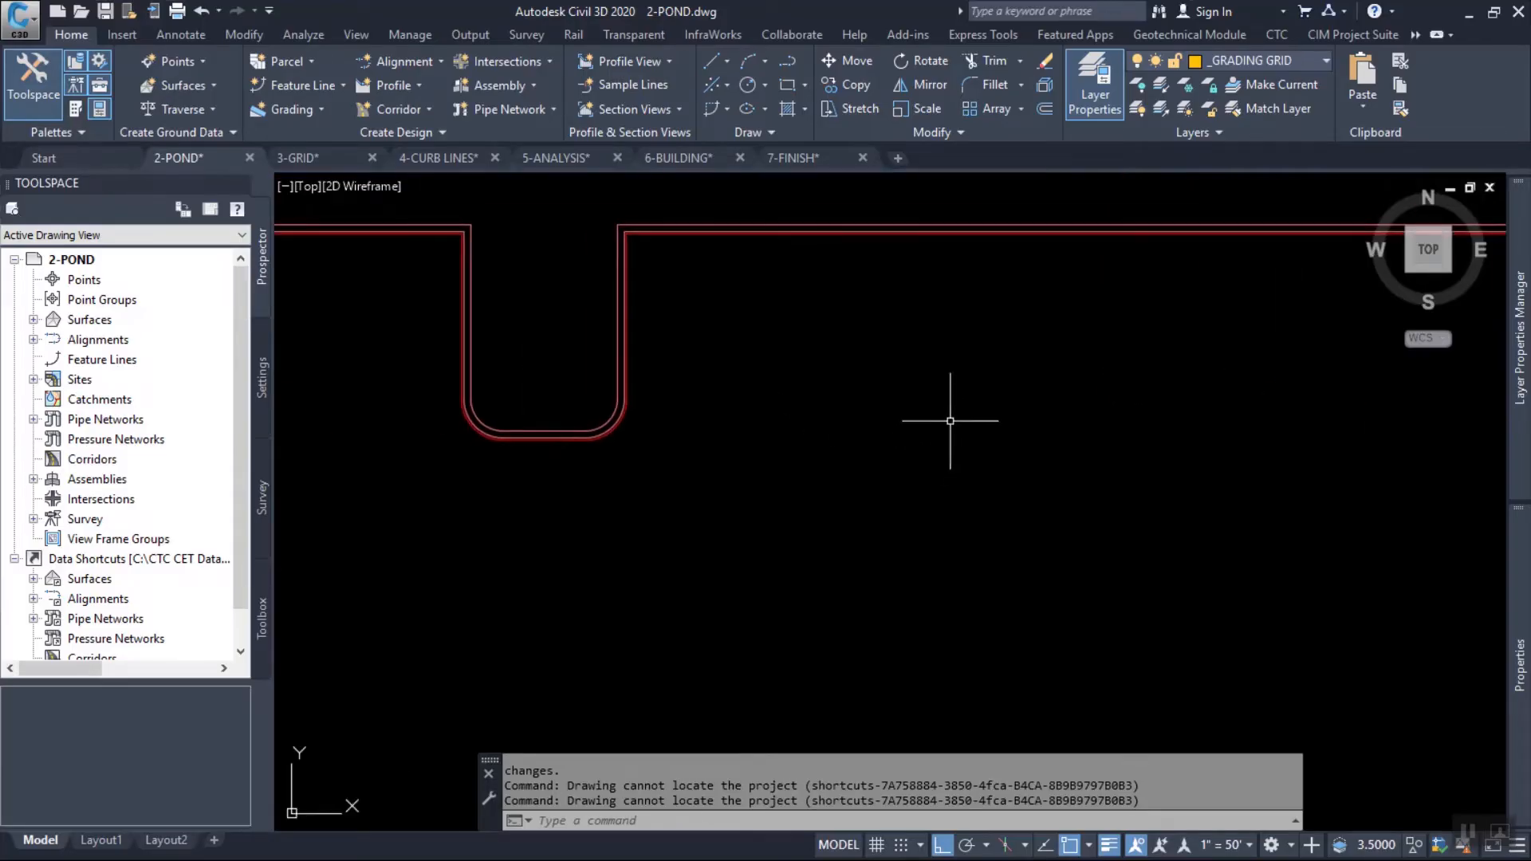
Switch to the PowerPoint slide show and advance to the second point of the Parking Lots slide.
key("alt+Tab")
key("alt+Tab")
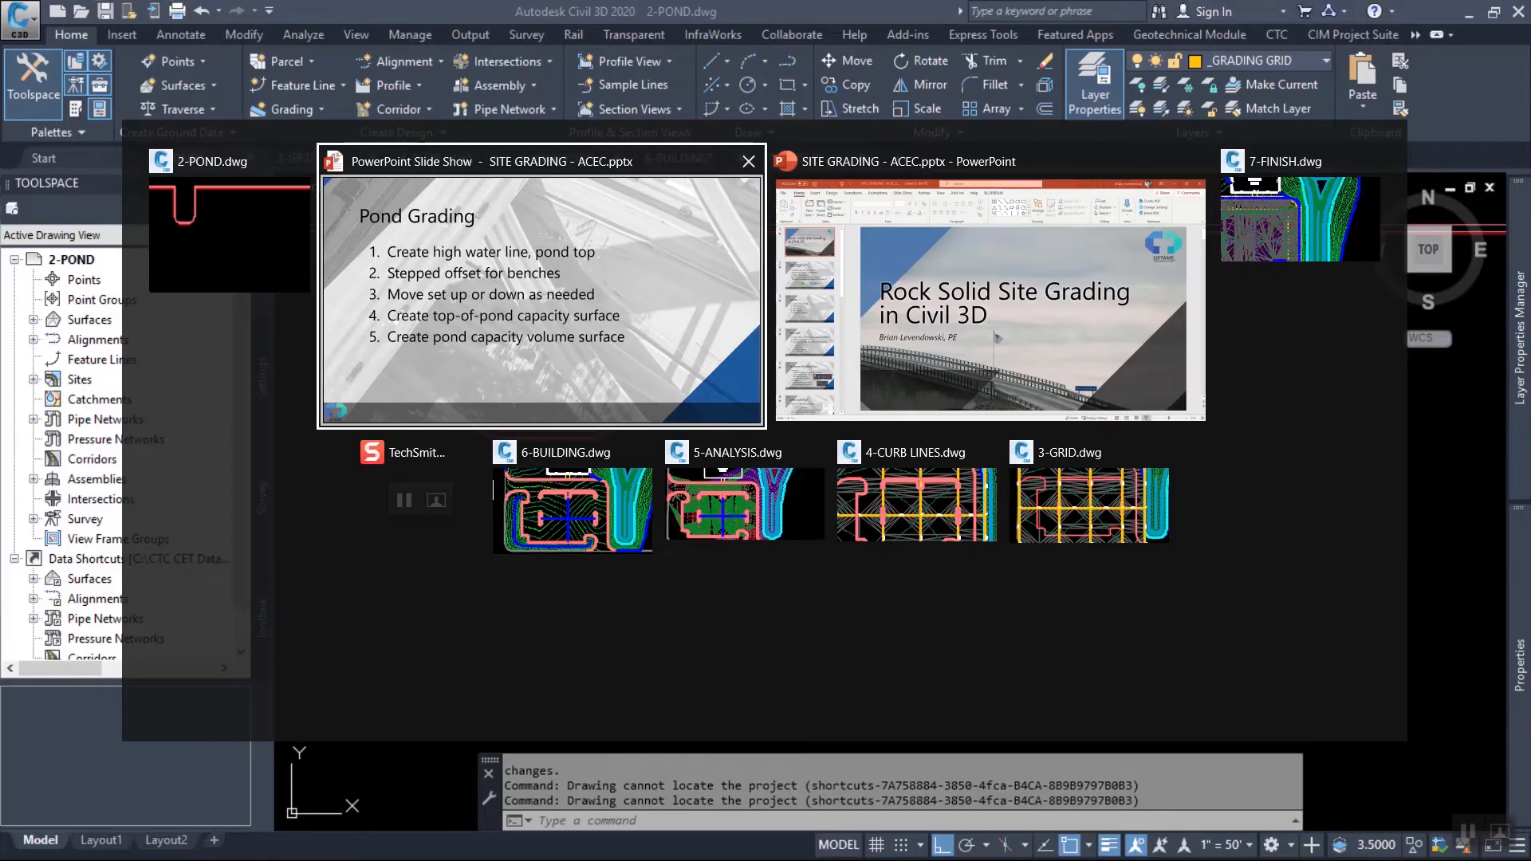
key("Right")
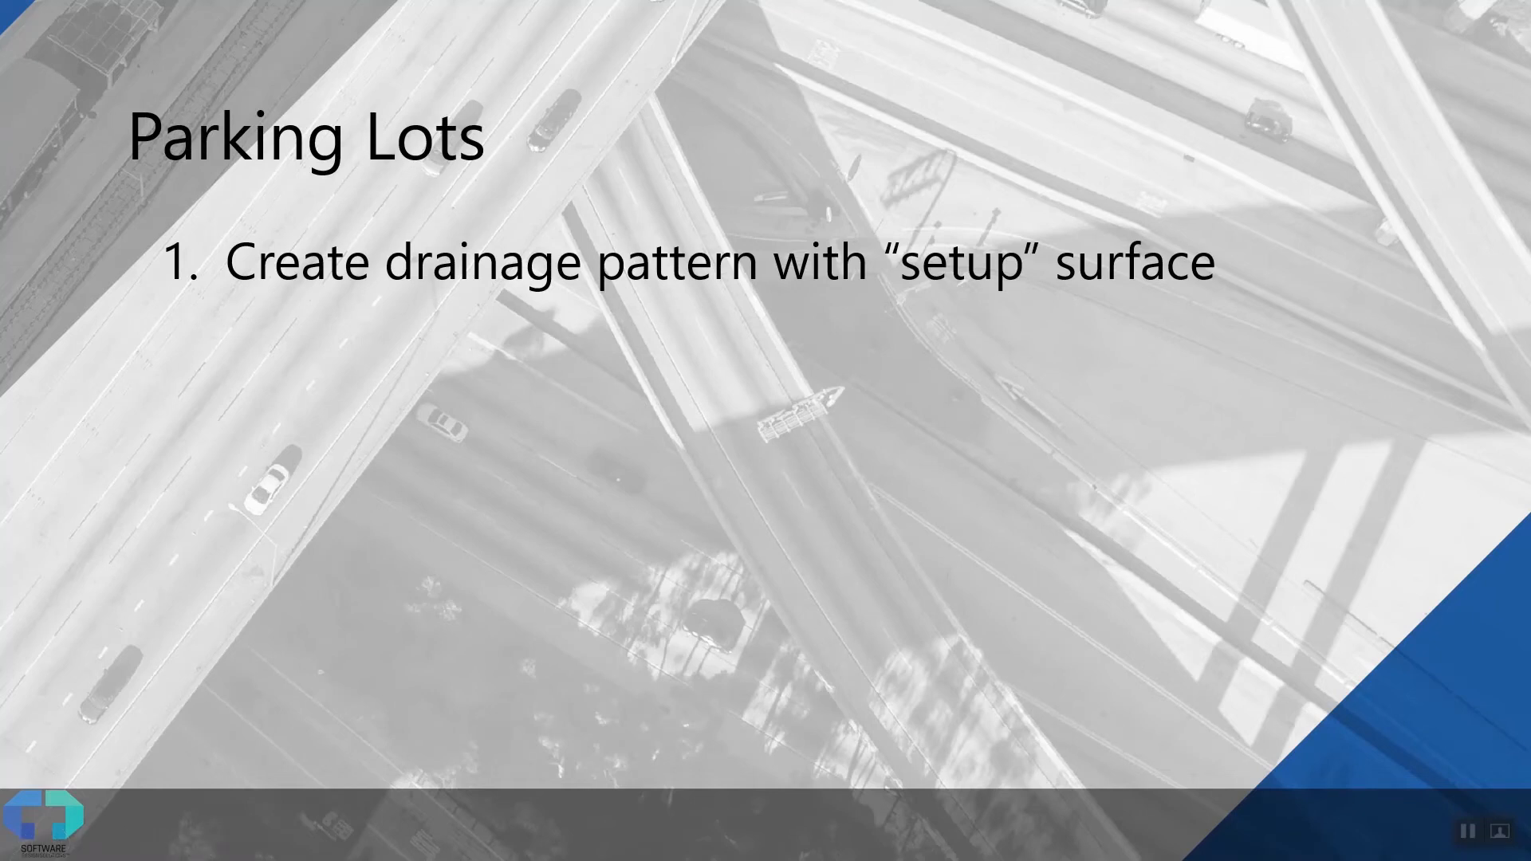
key("Right")
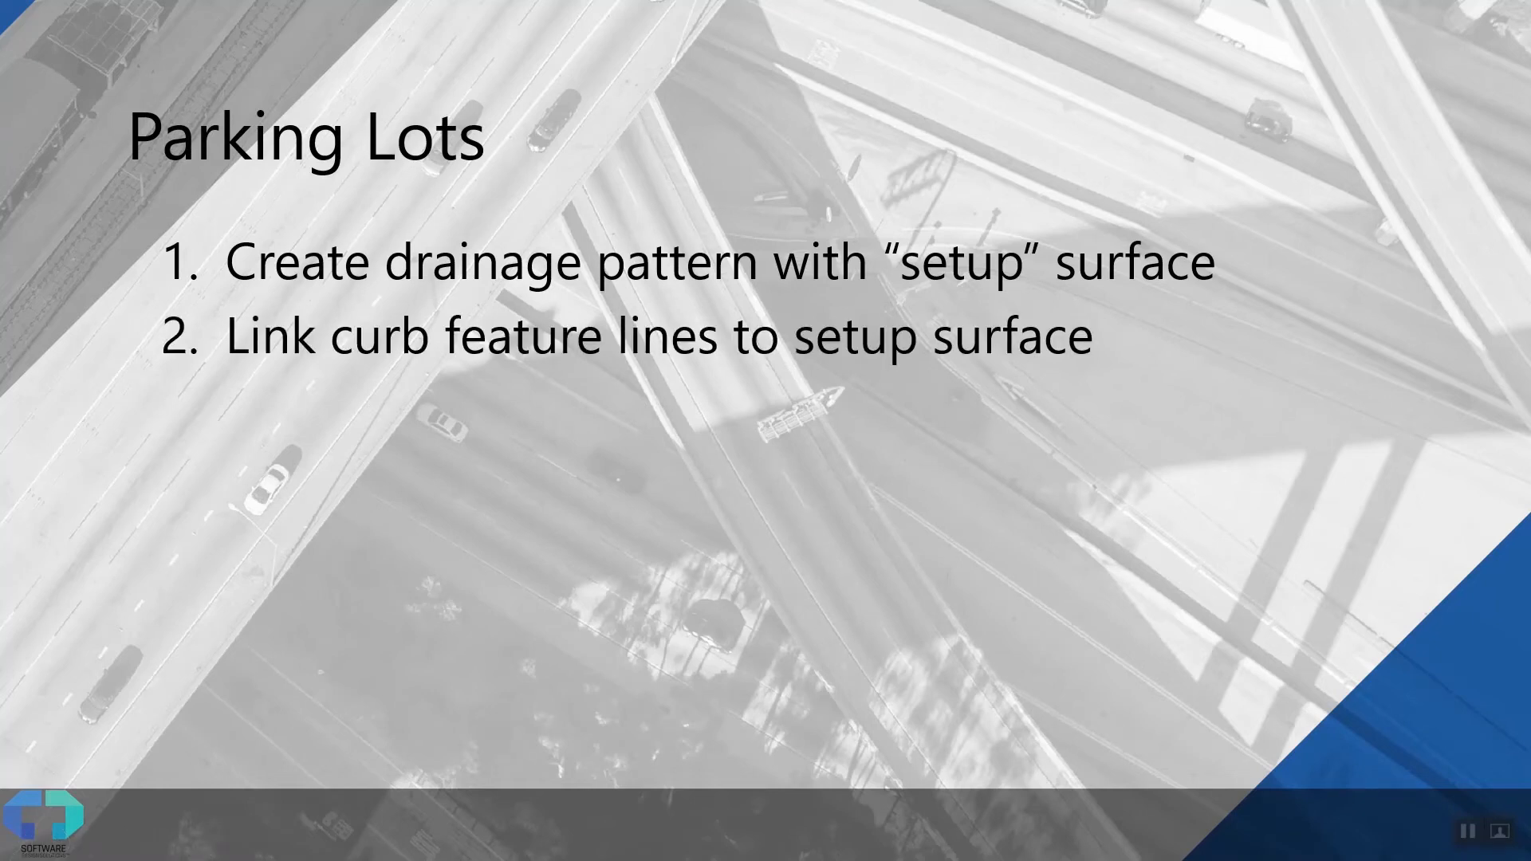
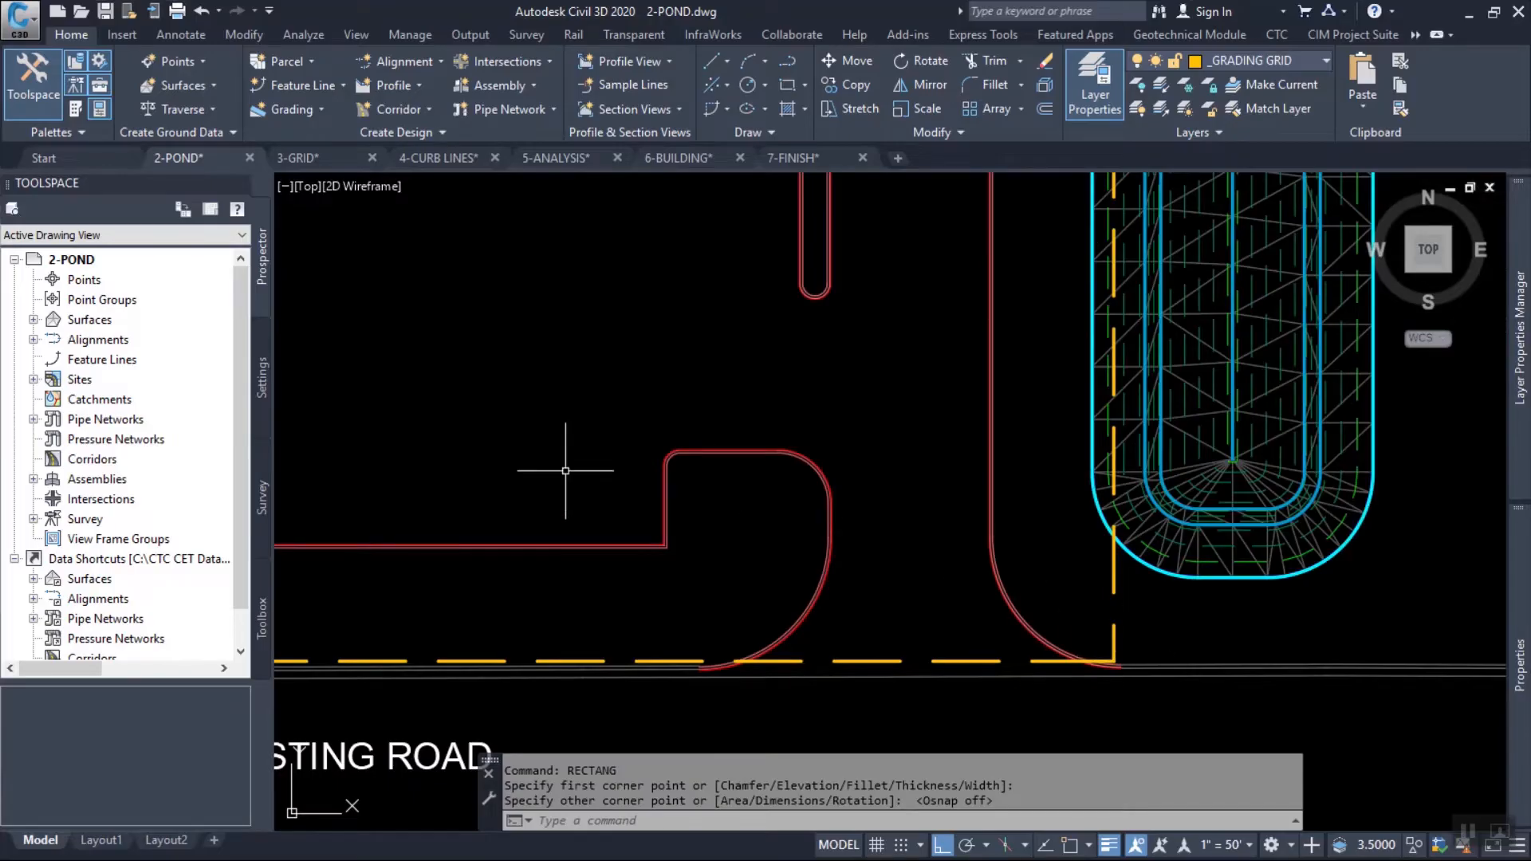
Stretch the west edge of the grading-grid rectangle outward to the existing road west of the parking lot.
scroll(886, 541, "down", 2)
left_click(686, 406)
left_click(635, 335)
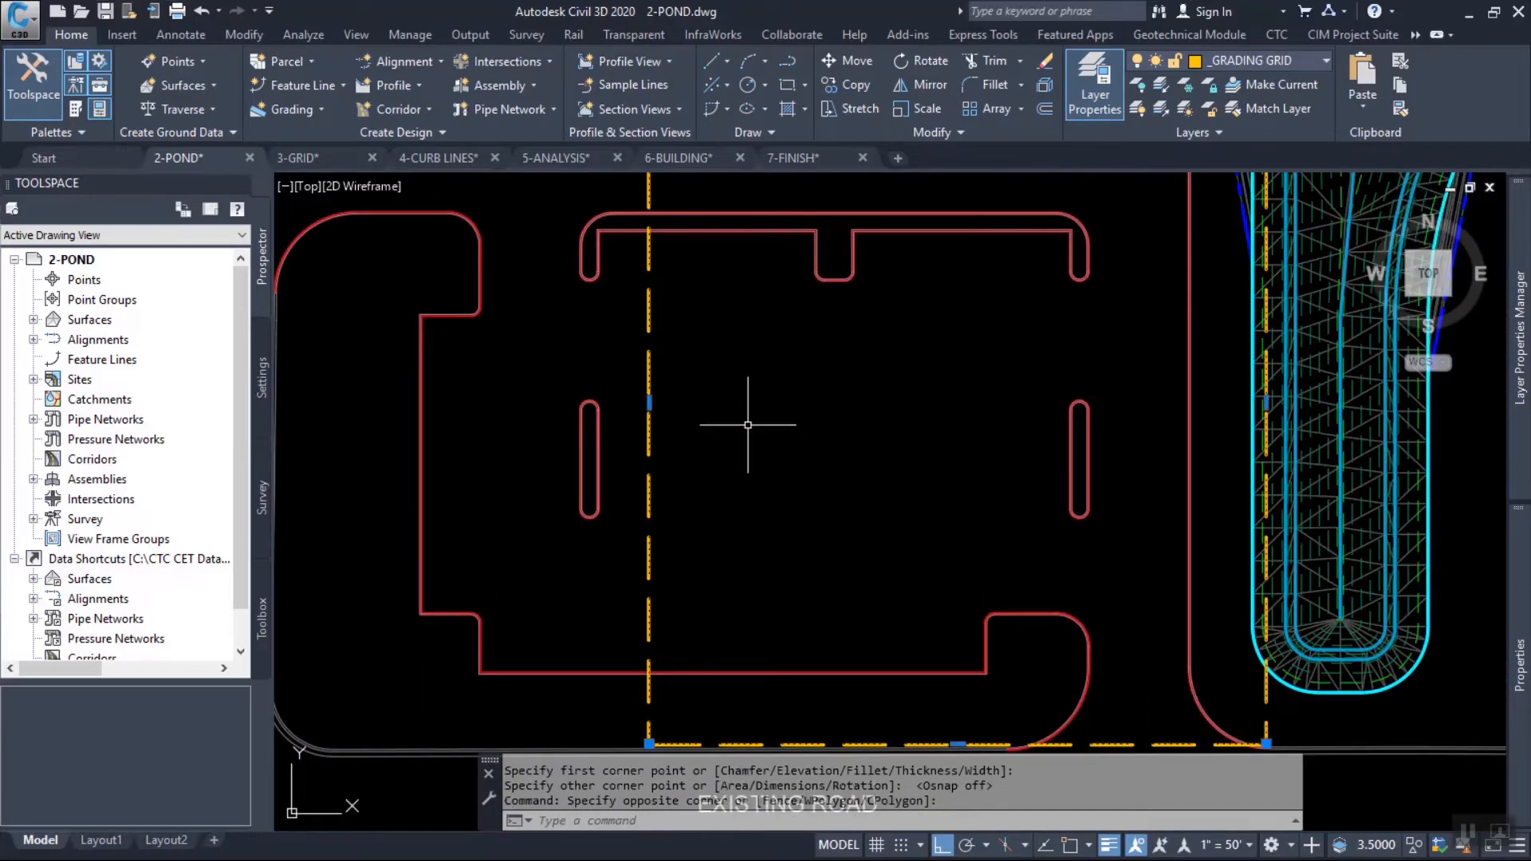
scroll(748, 425, "down", 2)
left_click(689, 413)
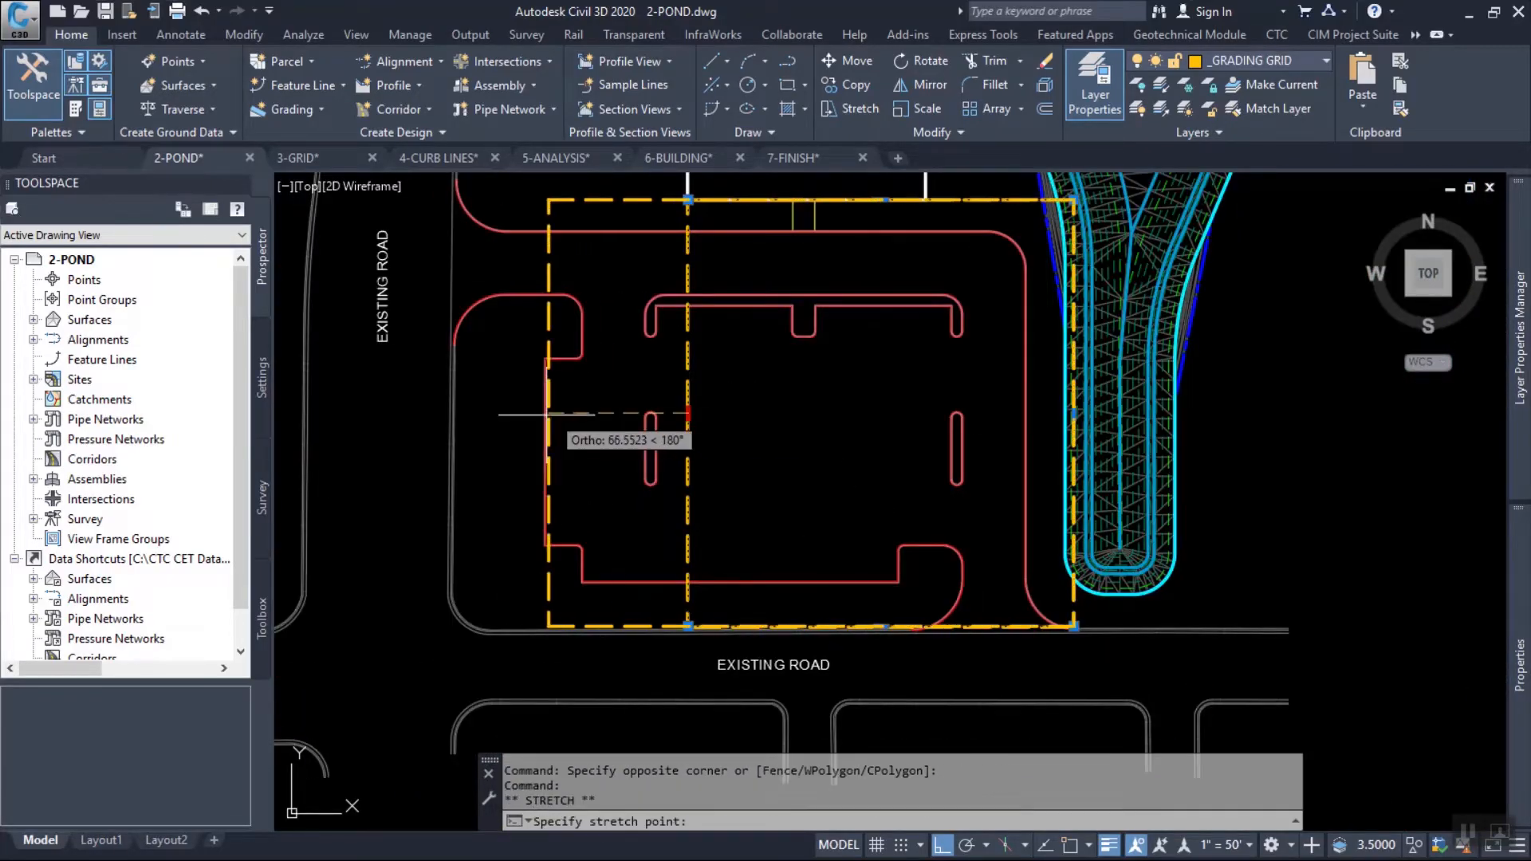
left_click(479, 409)
middle_click_drag(495, 323, 540, 451)
scroll(526, 373, "up", 2)
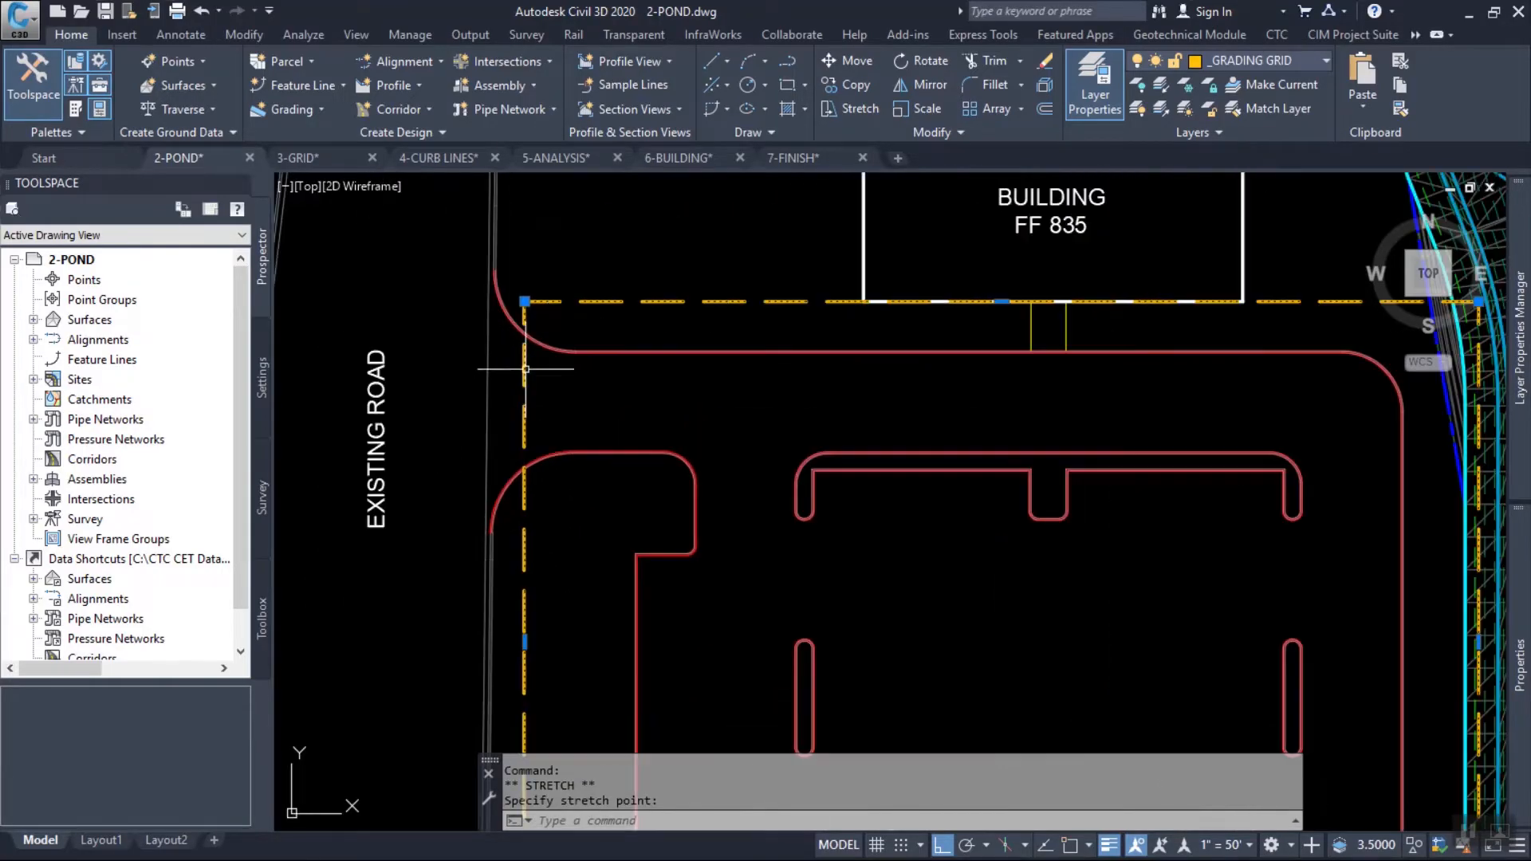
Examine how the grading-grid rectangle covers the parking lot's curb outline, driveway entrances and islands.
left_click(738, 435)
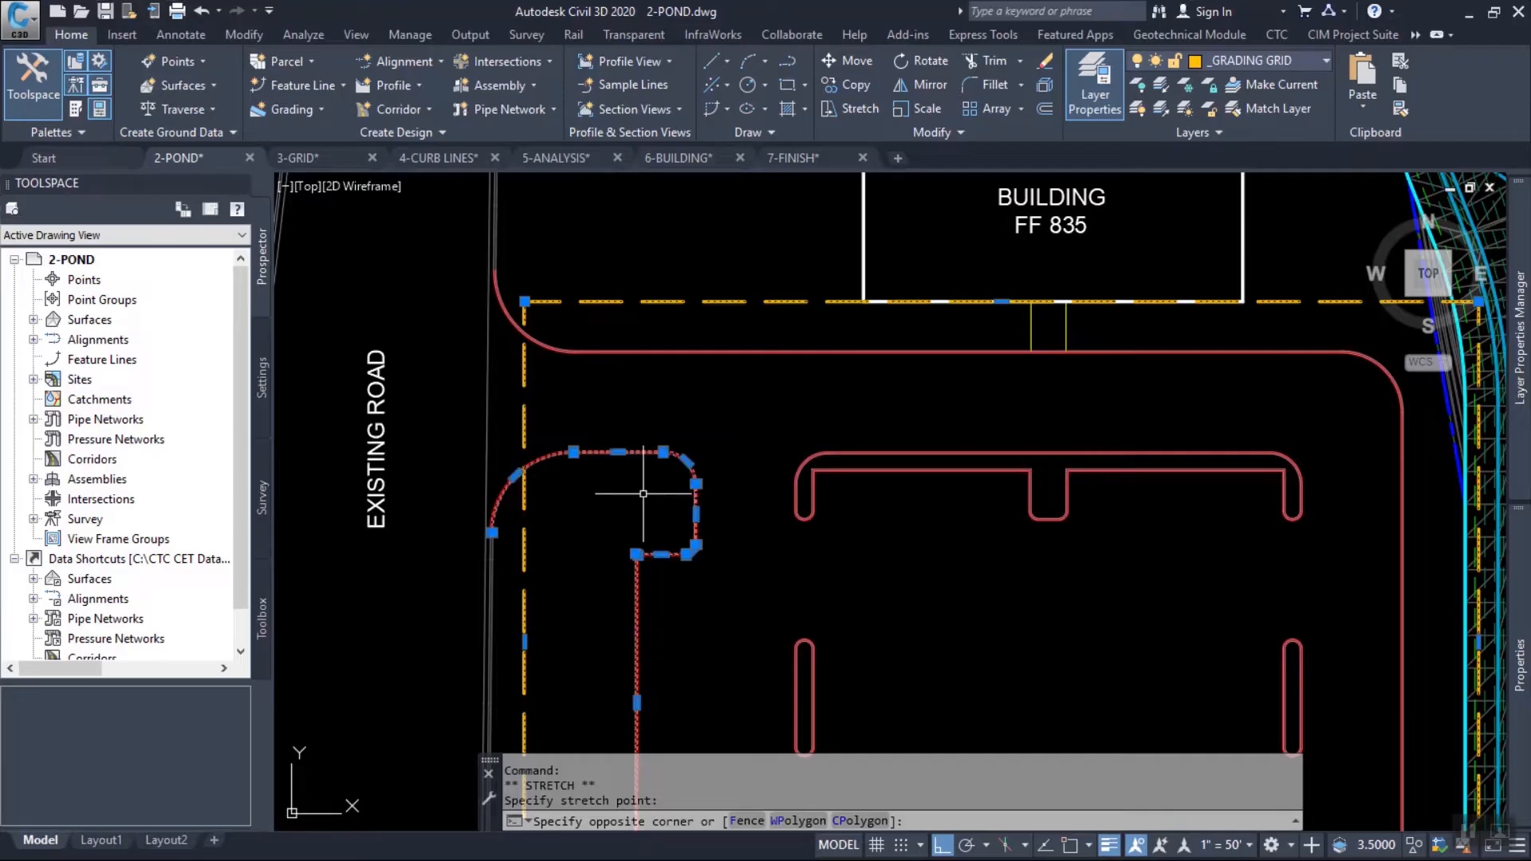
left_click(636, 500)
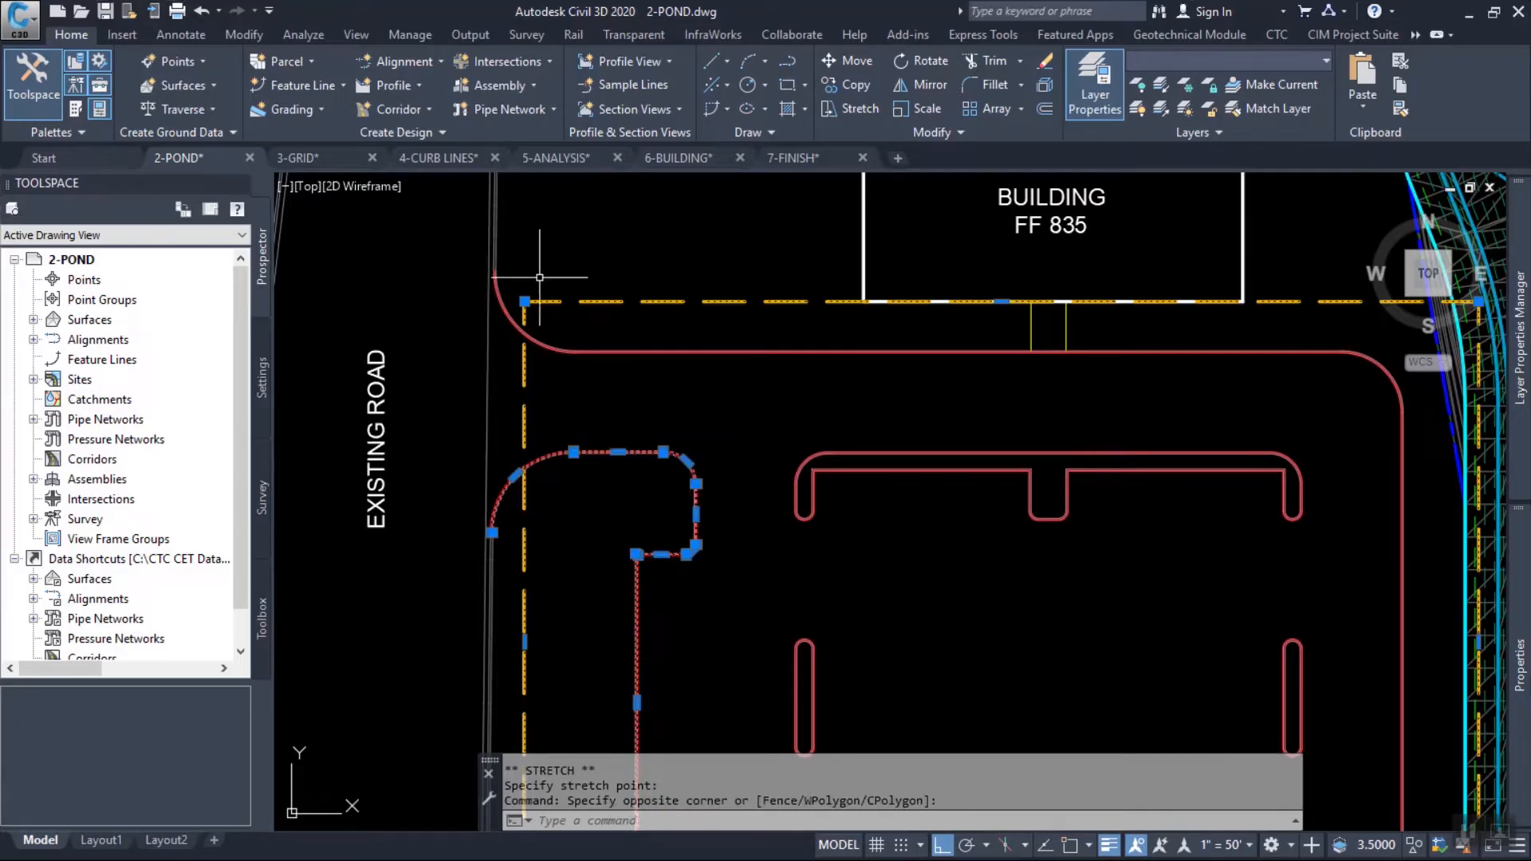
scroll(556, 274, "down", 5)
scroll(800, 474, "up", 1)
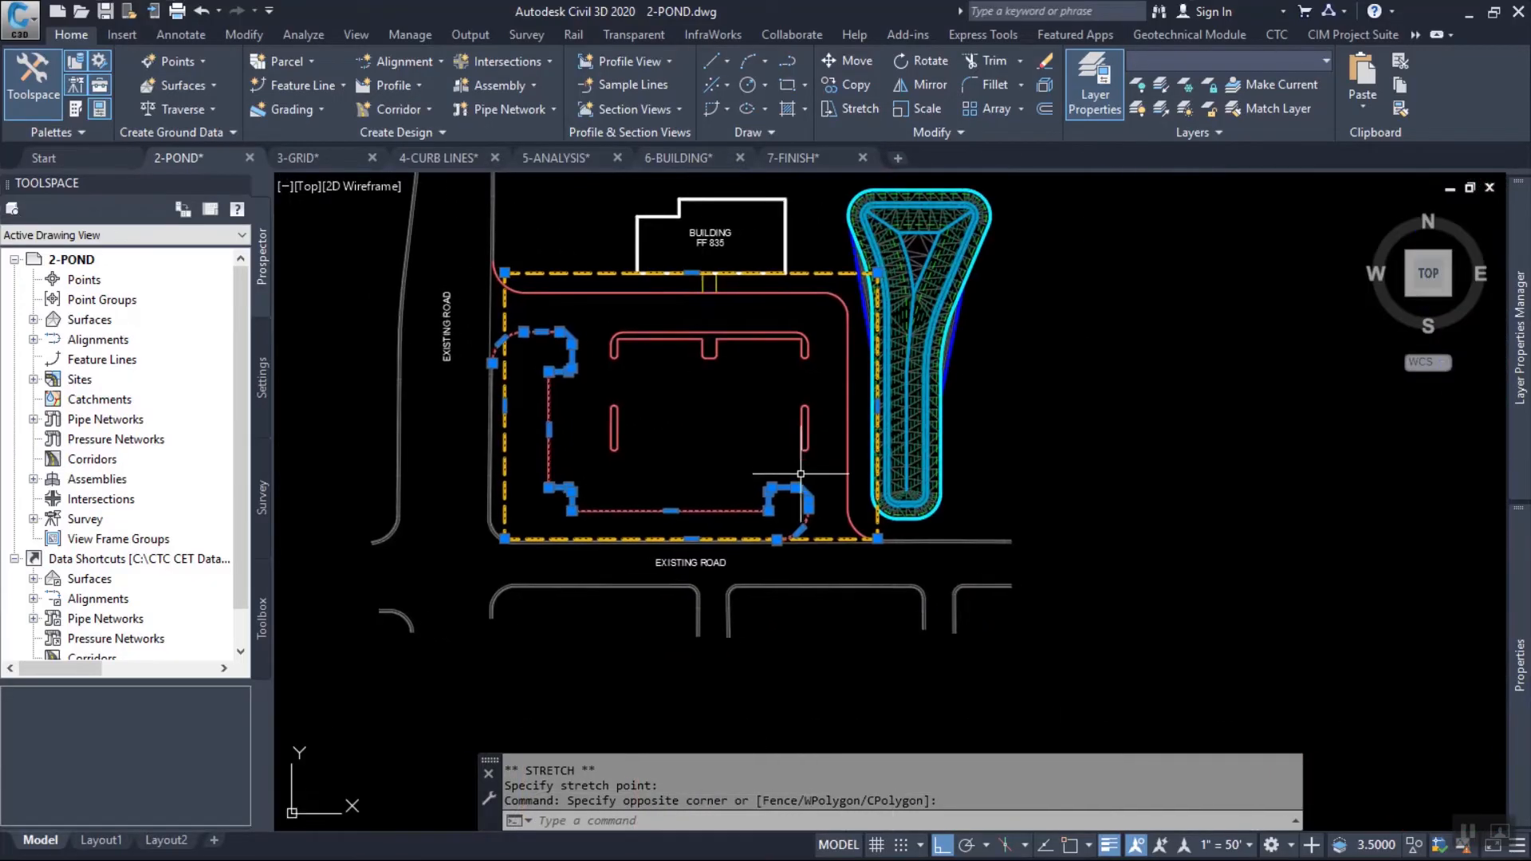
scroll(531, 295, "up", 3)
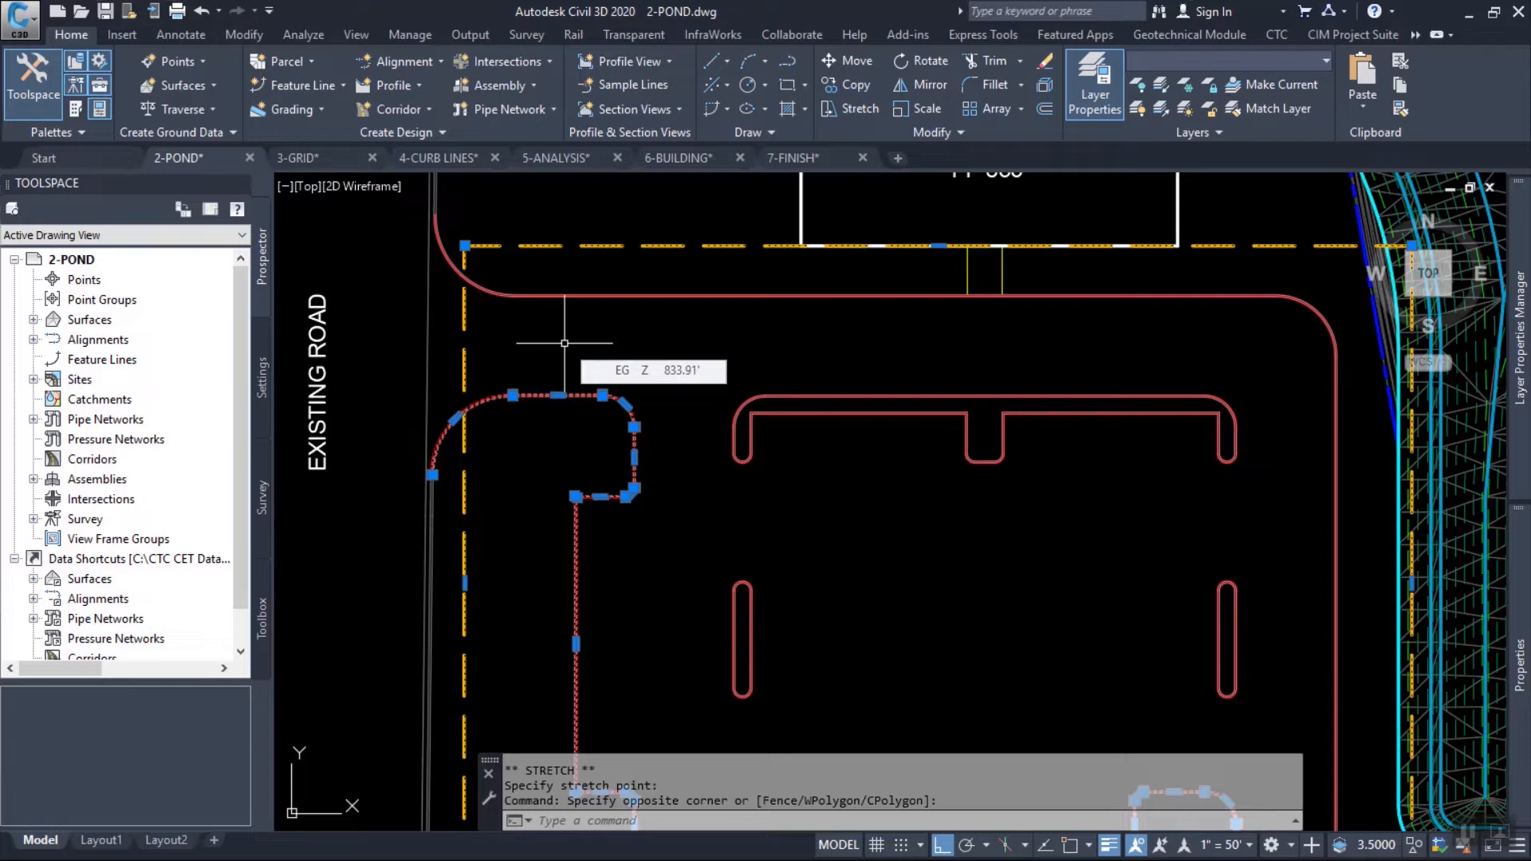
key("Escape")
key("Escape")
middle_click_drag(870, 343, 723, 296)
left_click(525, 220)
left_click(506, 193)
scroll(551, 263, "down", 4)
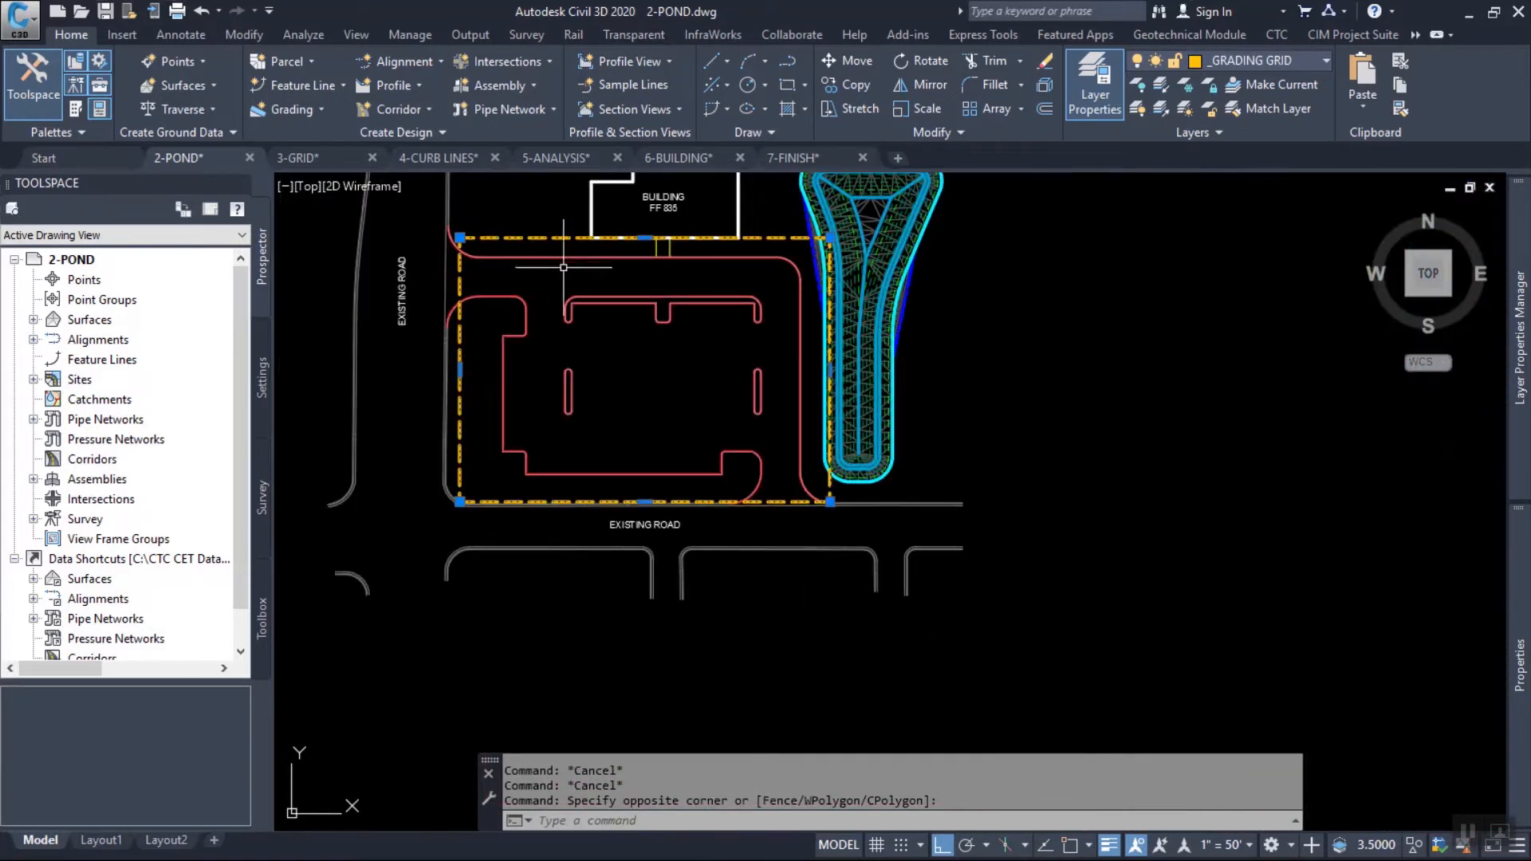
scroll(621, 247, "up", 2)
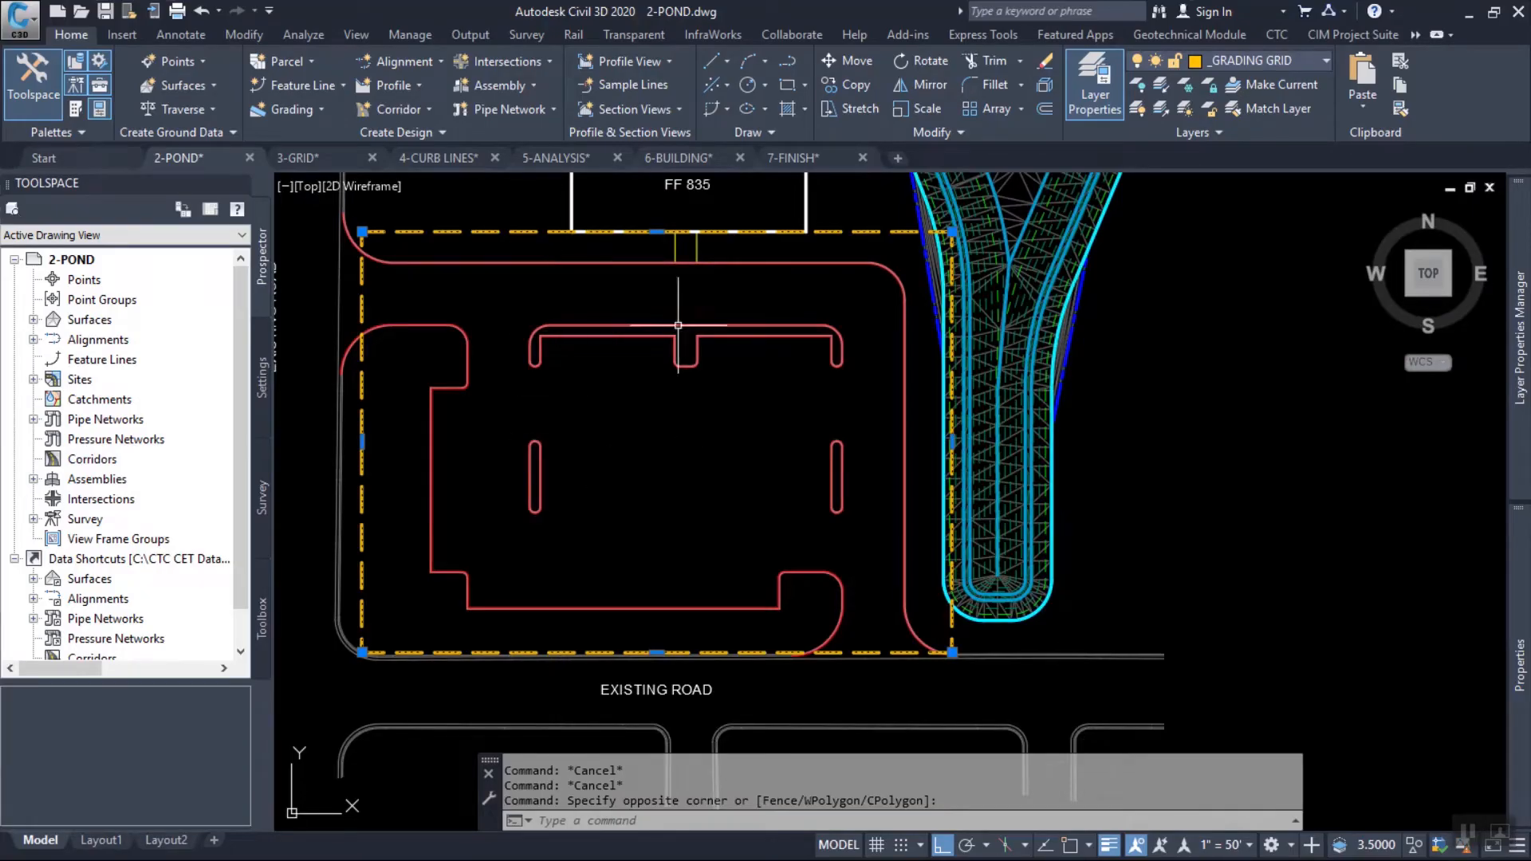
mouse_move(621, 290)
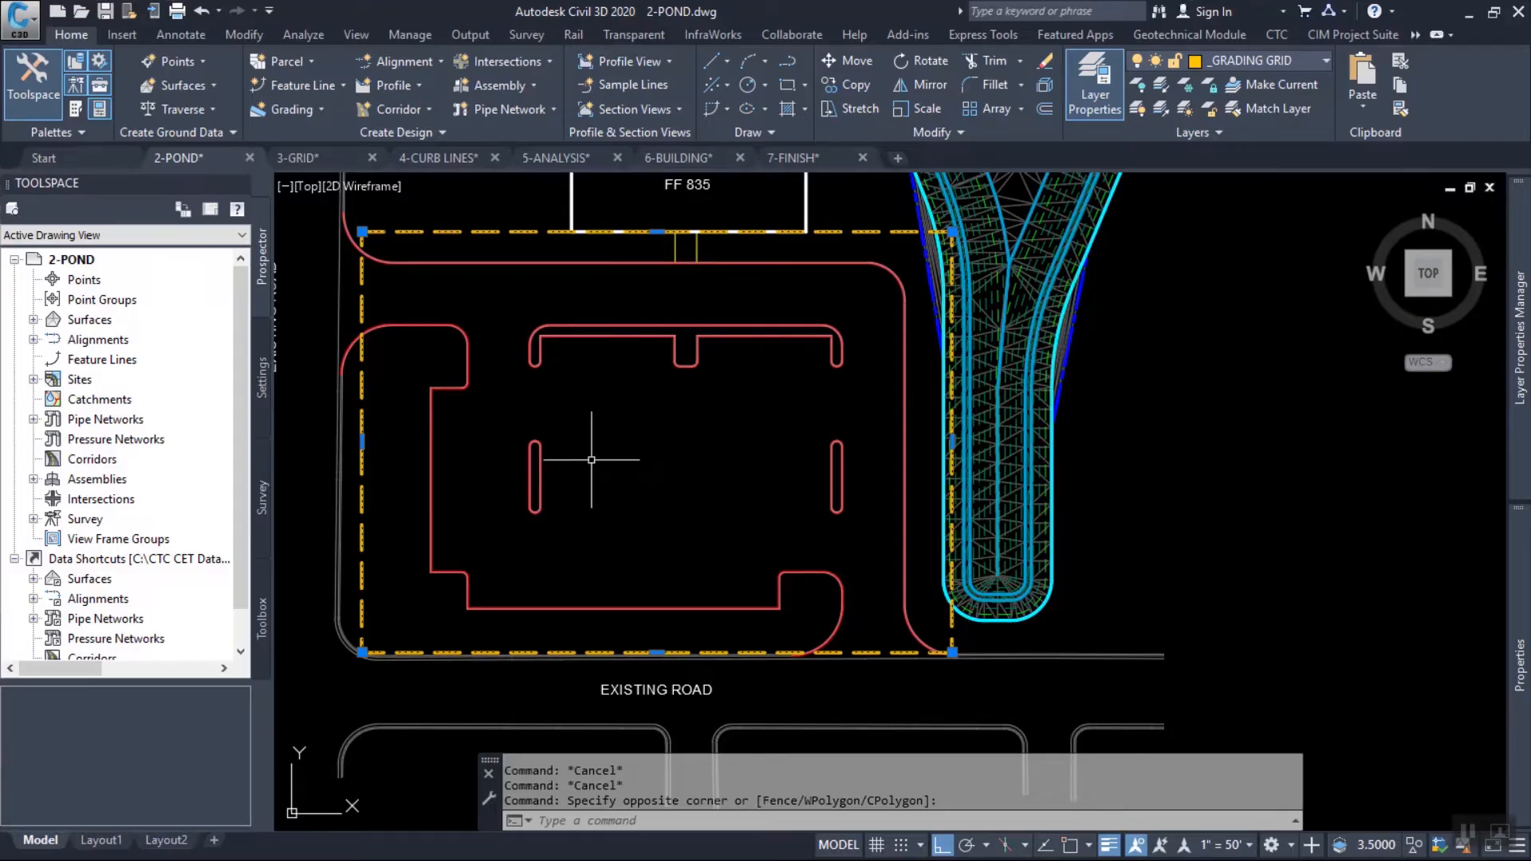
scroll(515, 451, "up", 4)
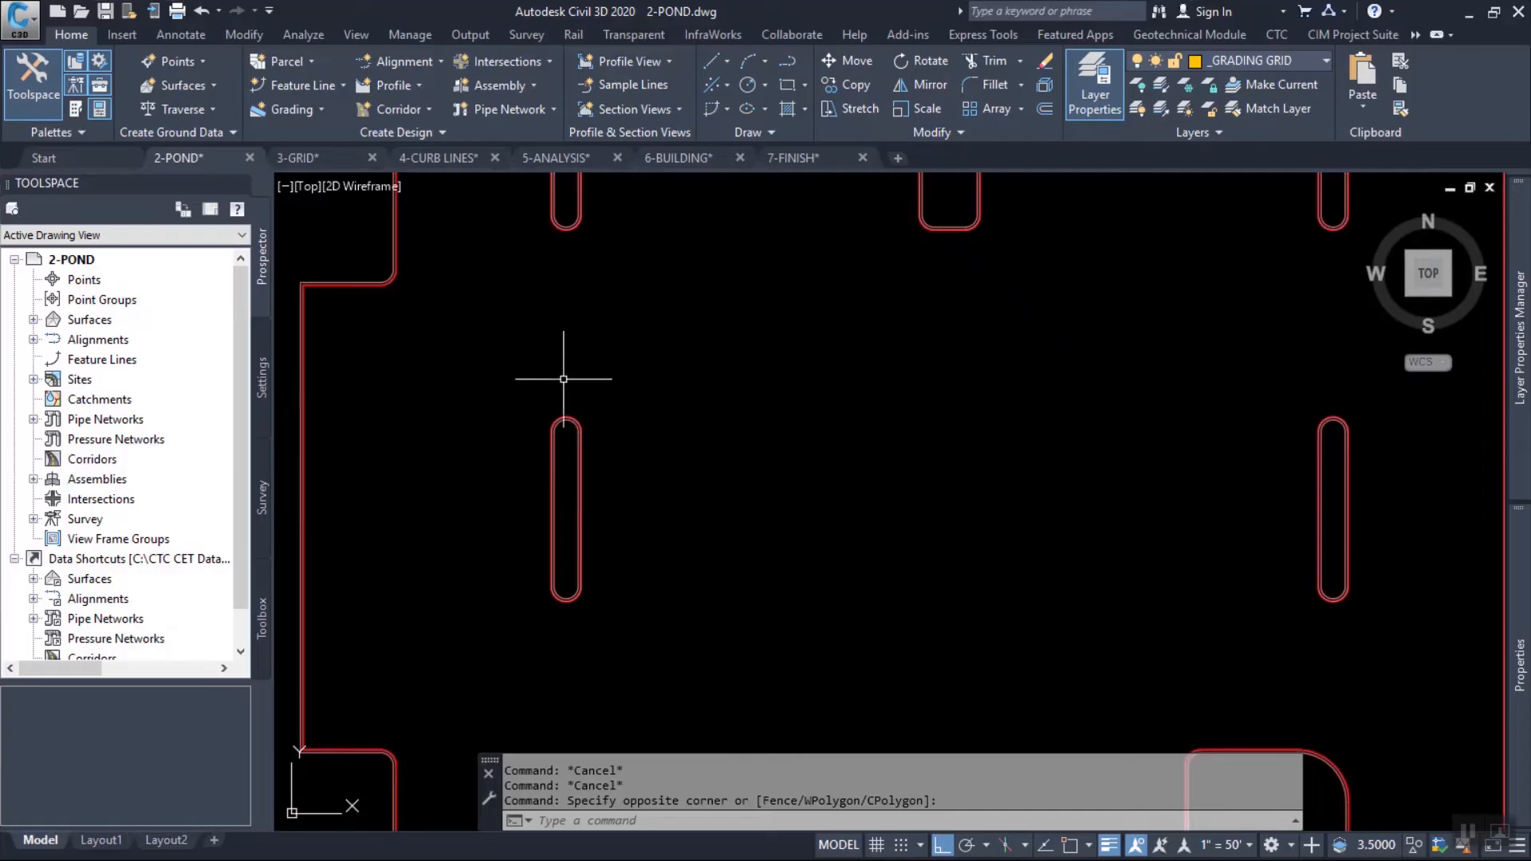
middle_click_drag(564, 379, 742, 472)
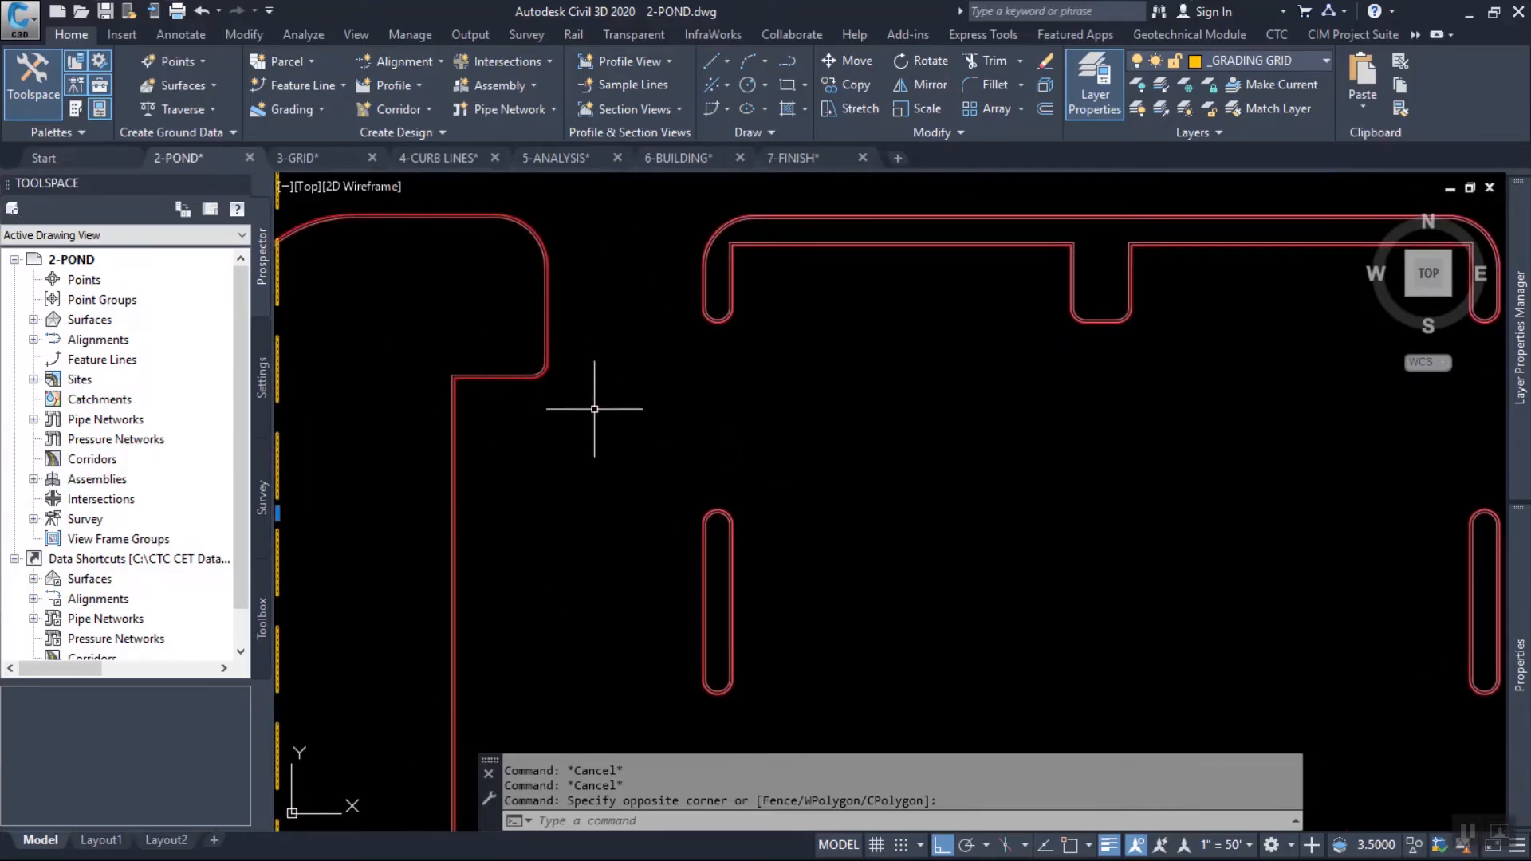
scroll(595, 405, "down", 4)
mouse_move(596, 404)
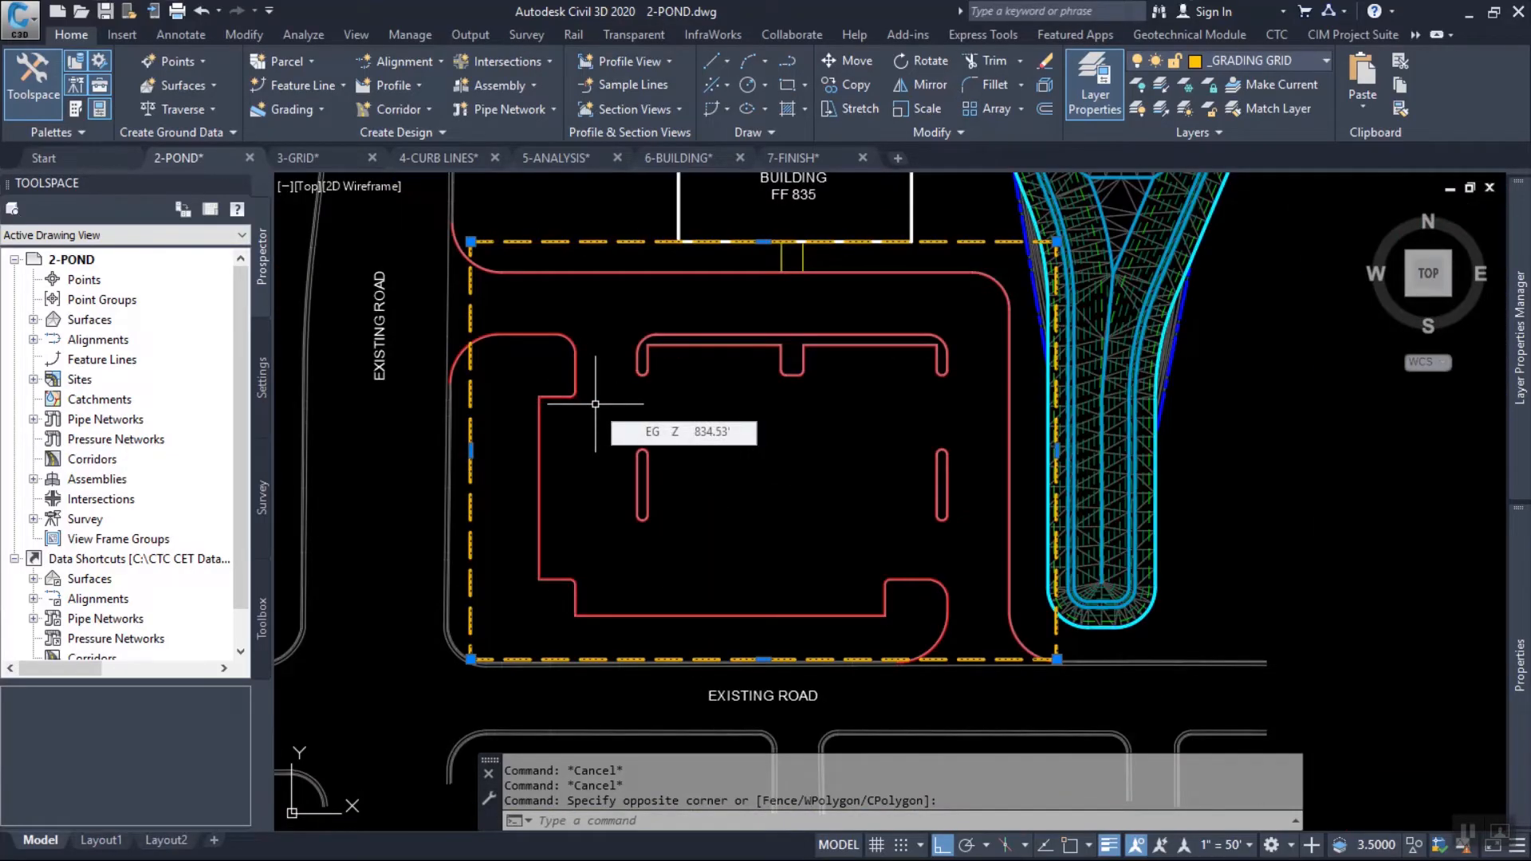
key("Escape")
key("Escape")
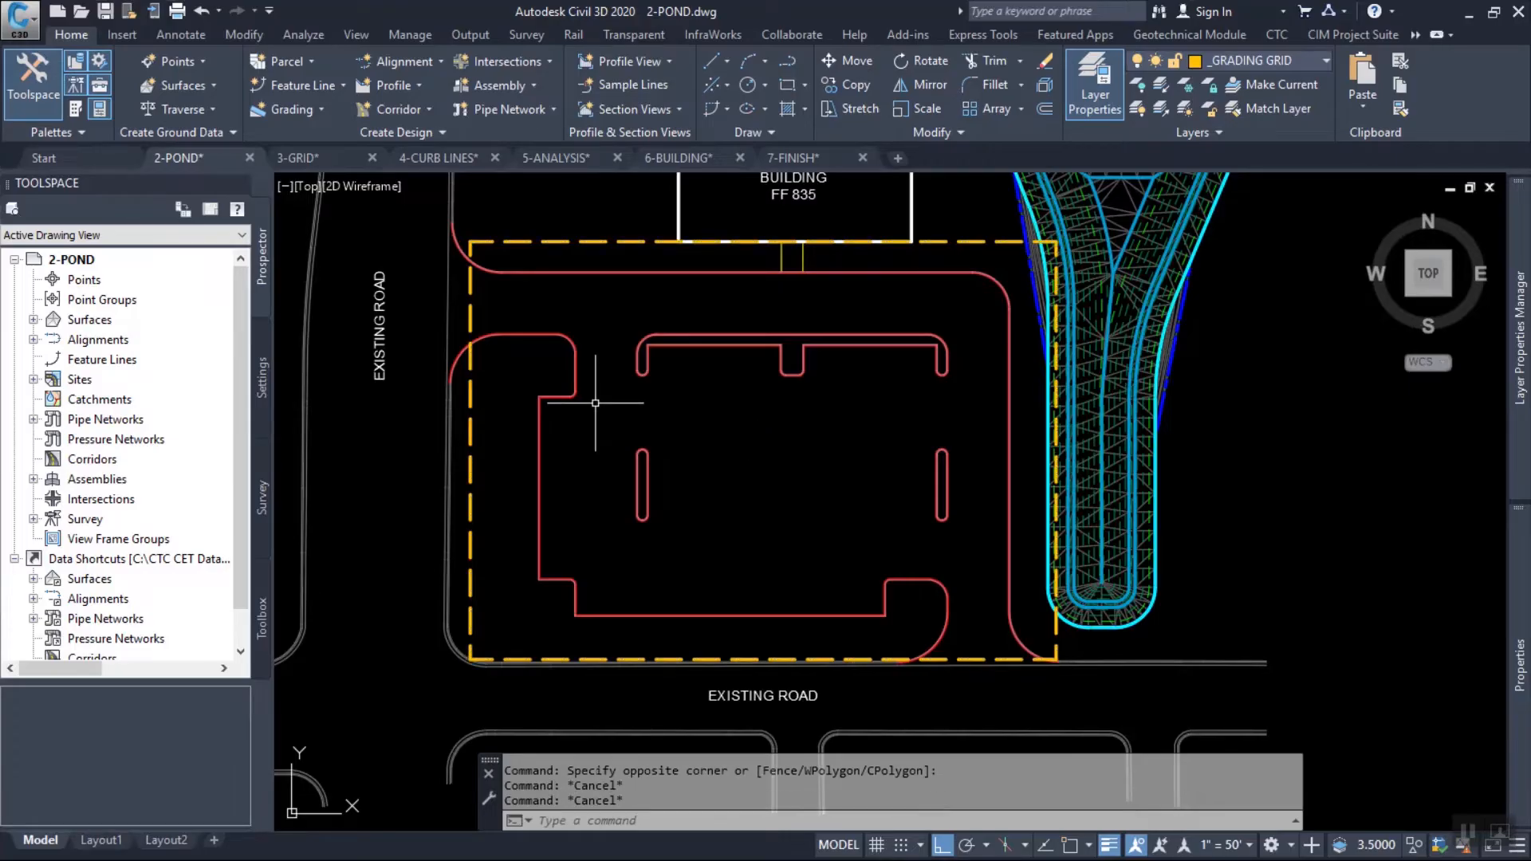
Start a polyline on the building's south face, midway between the two walkway lines, with object snap turned on.
type("pl")
key("Return")
scroll(527, 495, "up", 2)
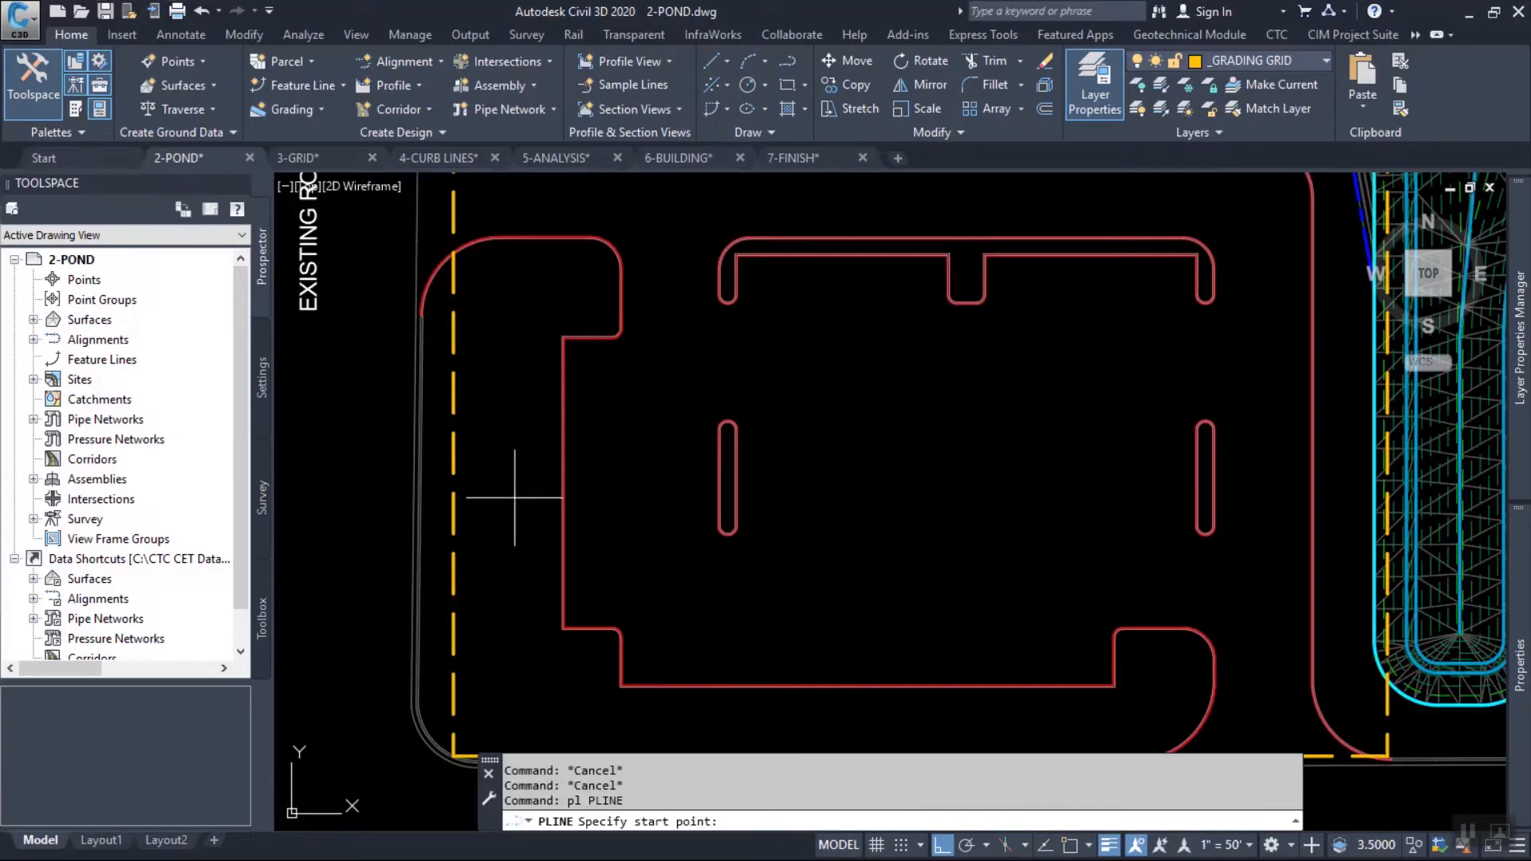
scroll(721, 487, "up", 6)
scroll(730, 449, "down", 5)
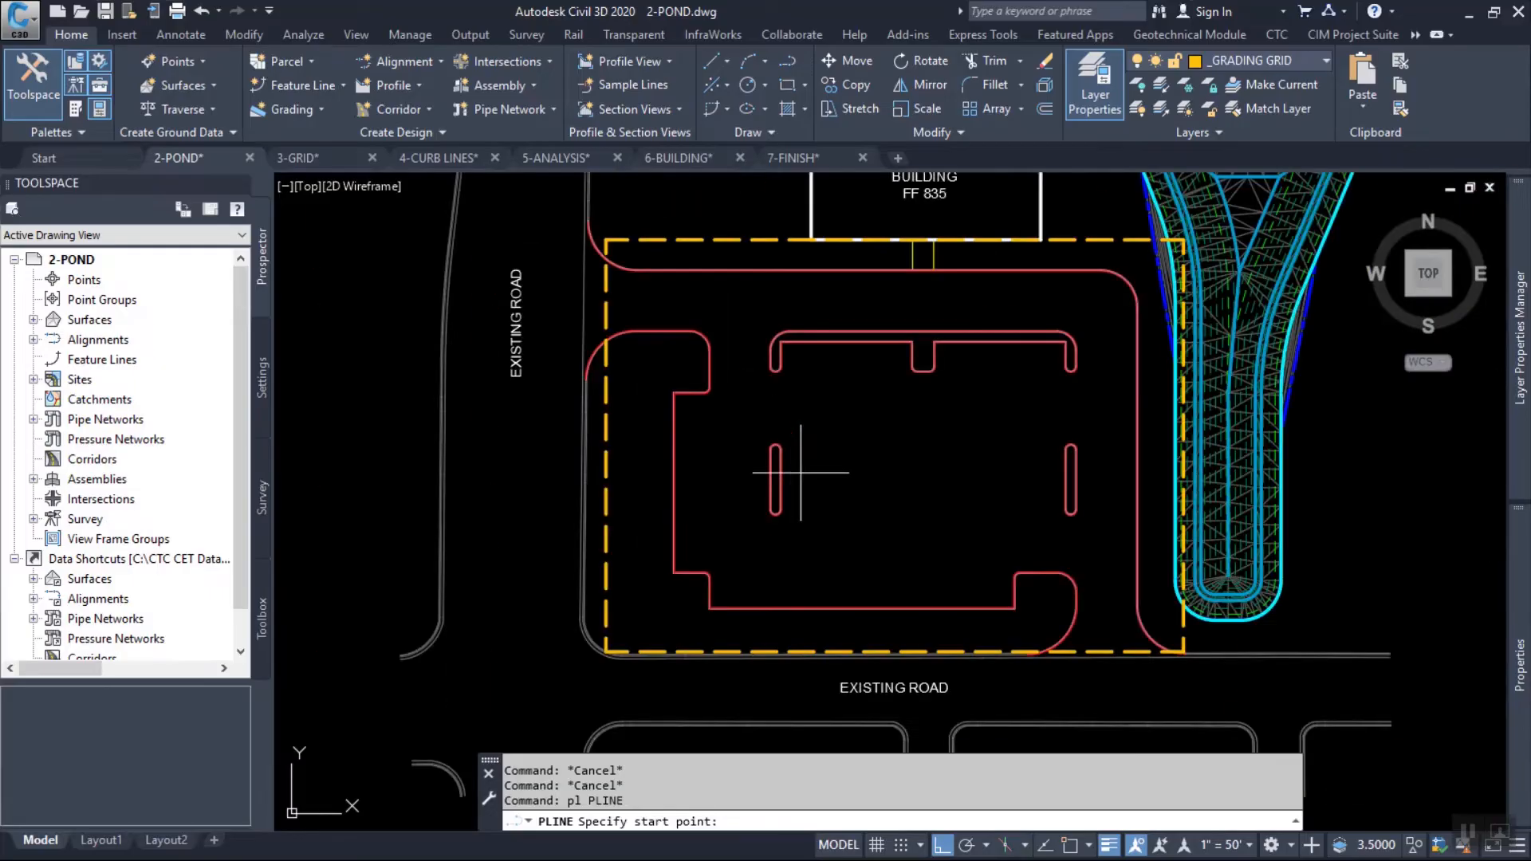
scroll(838, 327, "up", 6)
middle_click_drag(837, 324, 847, 439)
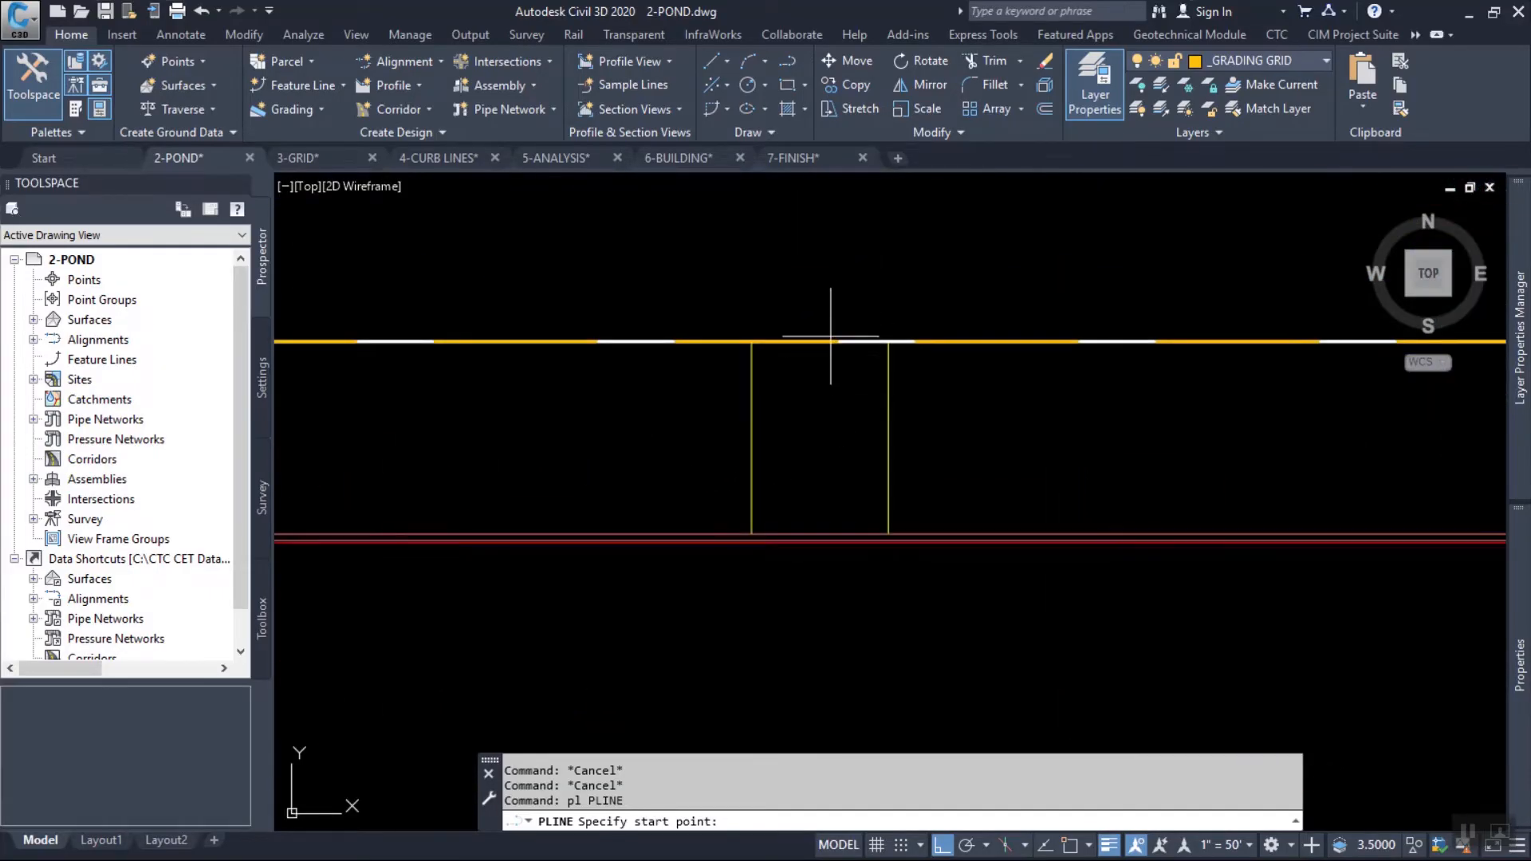
right_click(831, 359, "shift")
left_click(902, 416)
right_click(831, 384, "shift")
left_click(920, 439)
right_click(825, 399, "shift")
left_click(910, 342)
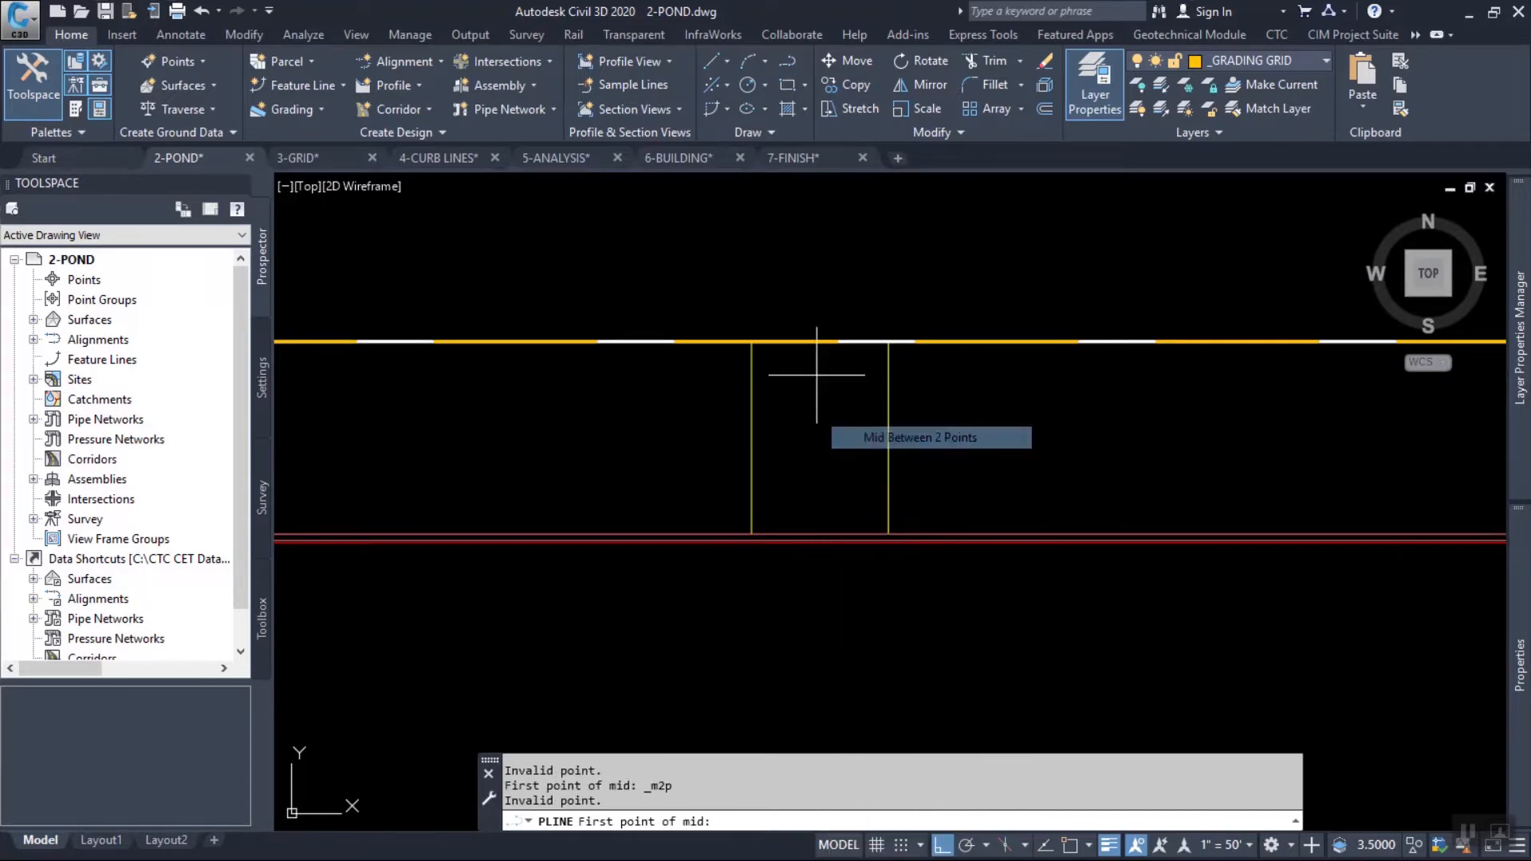
key("F3")
left_click(753, 343)
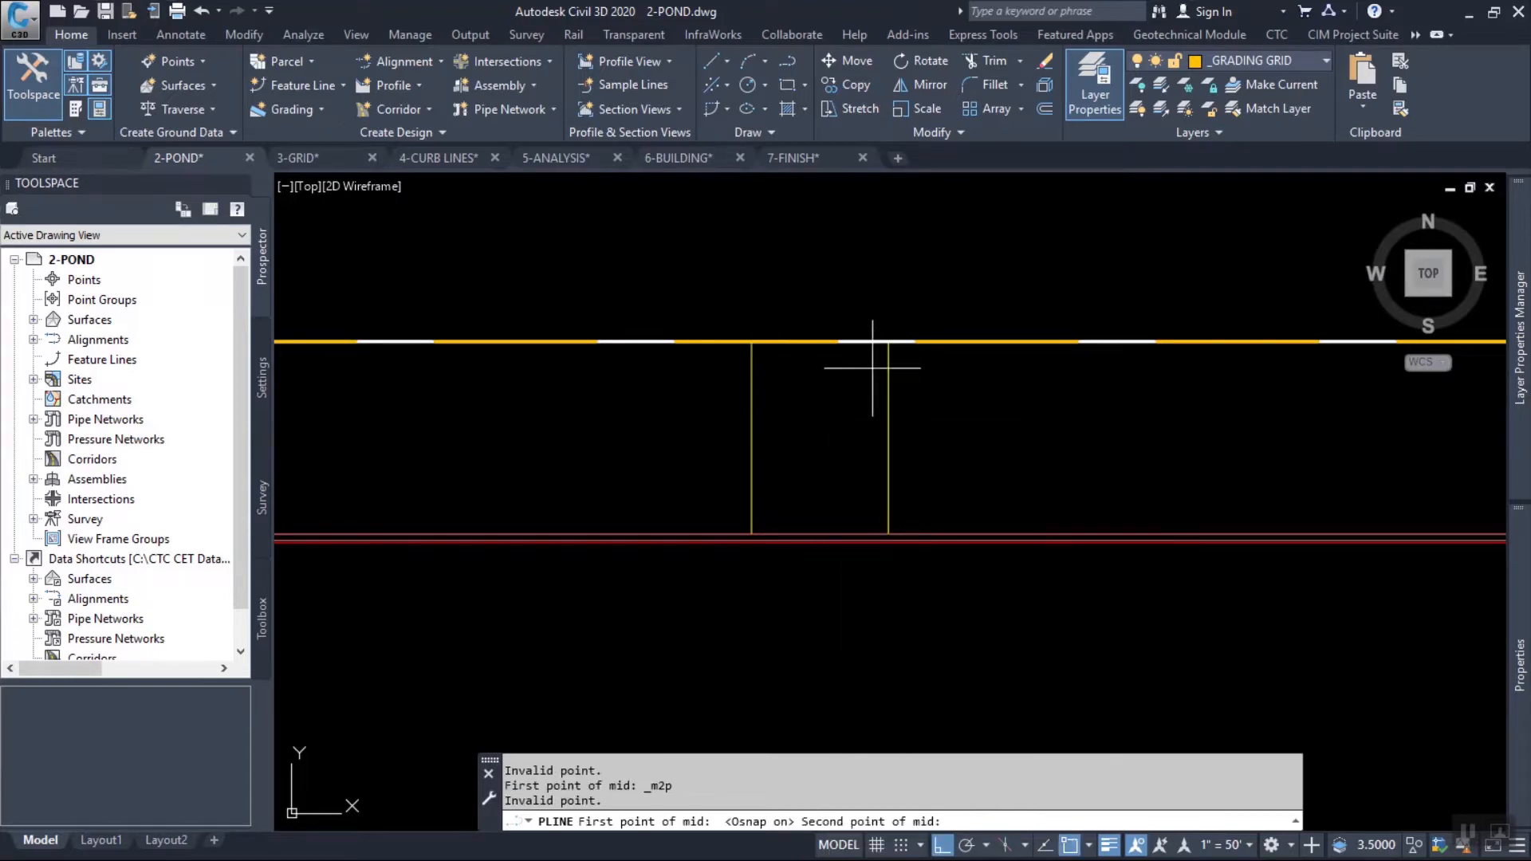
left_click(889, 342)
scroll(889, 381, "down", 5)
Run the central polyline straight south and end it perpendicular to the grid rectangle's south edge.
middle_click_drag(902, 616, 895, 390)
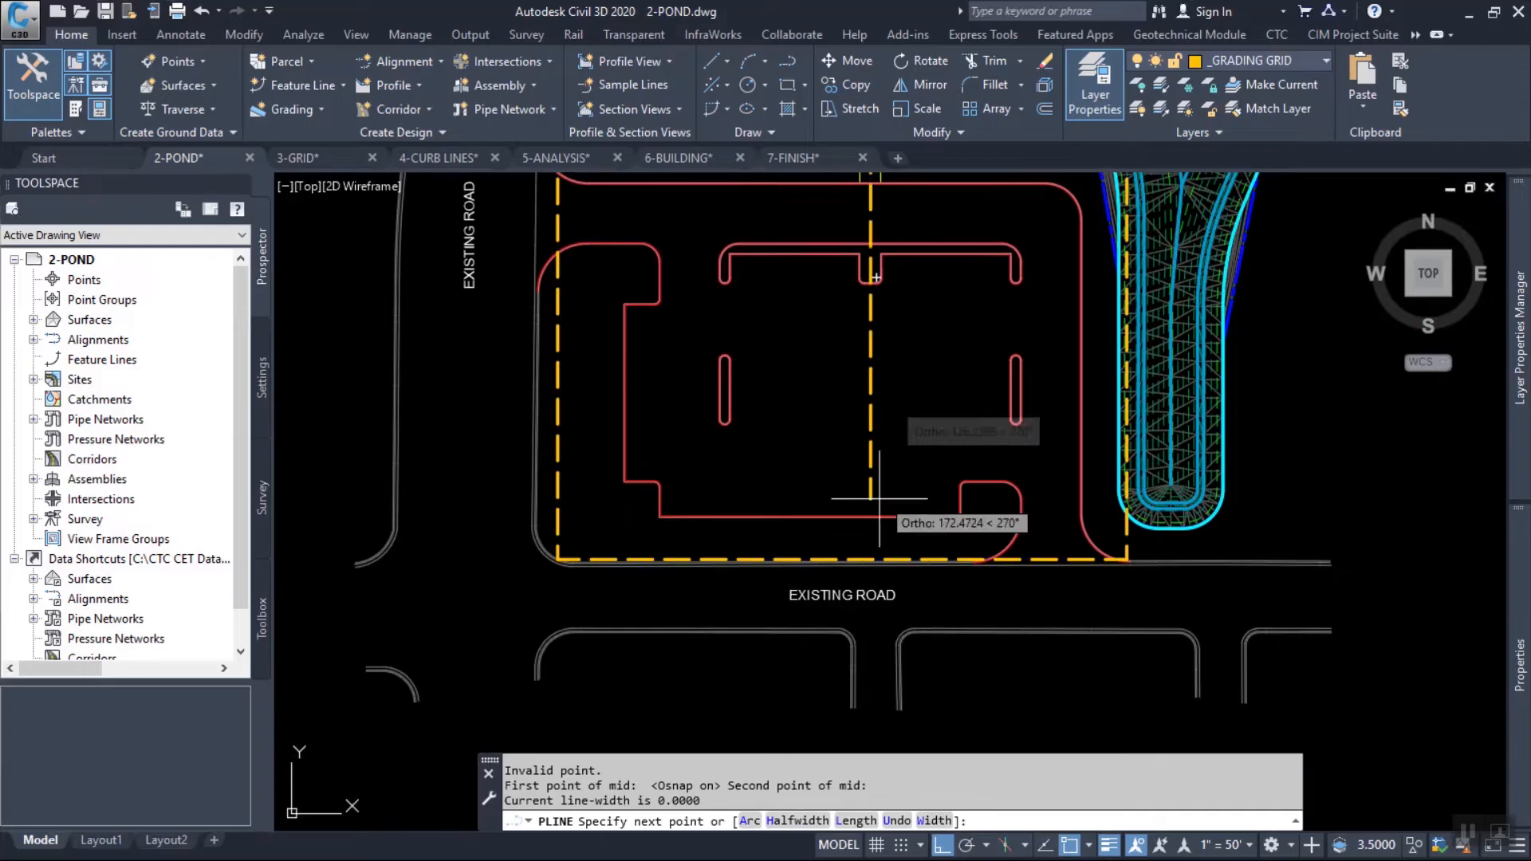
scroll(875, 542, "up", 5)
right_click(887, 528, "shift")
left_click(957, 375)
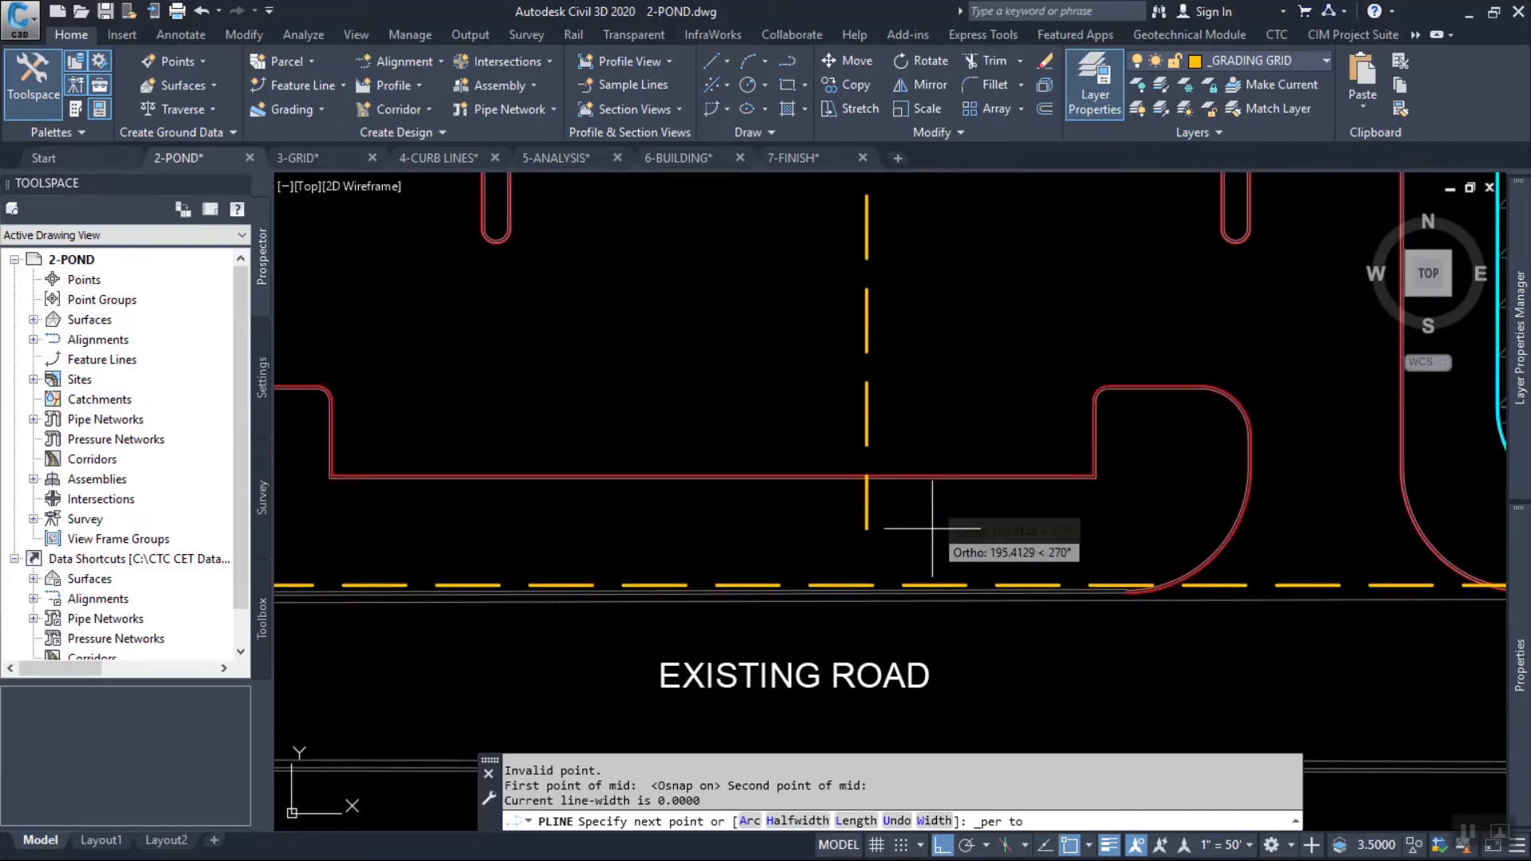
left_click(933, 578)
key("Return")
scroll(988, 558, "down", 4)
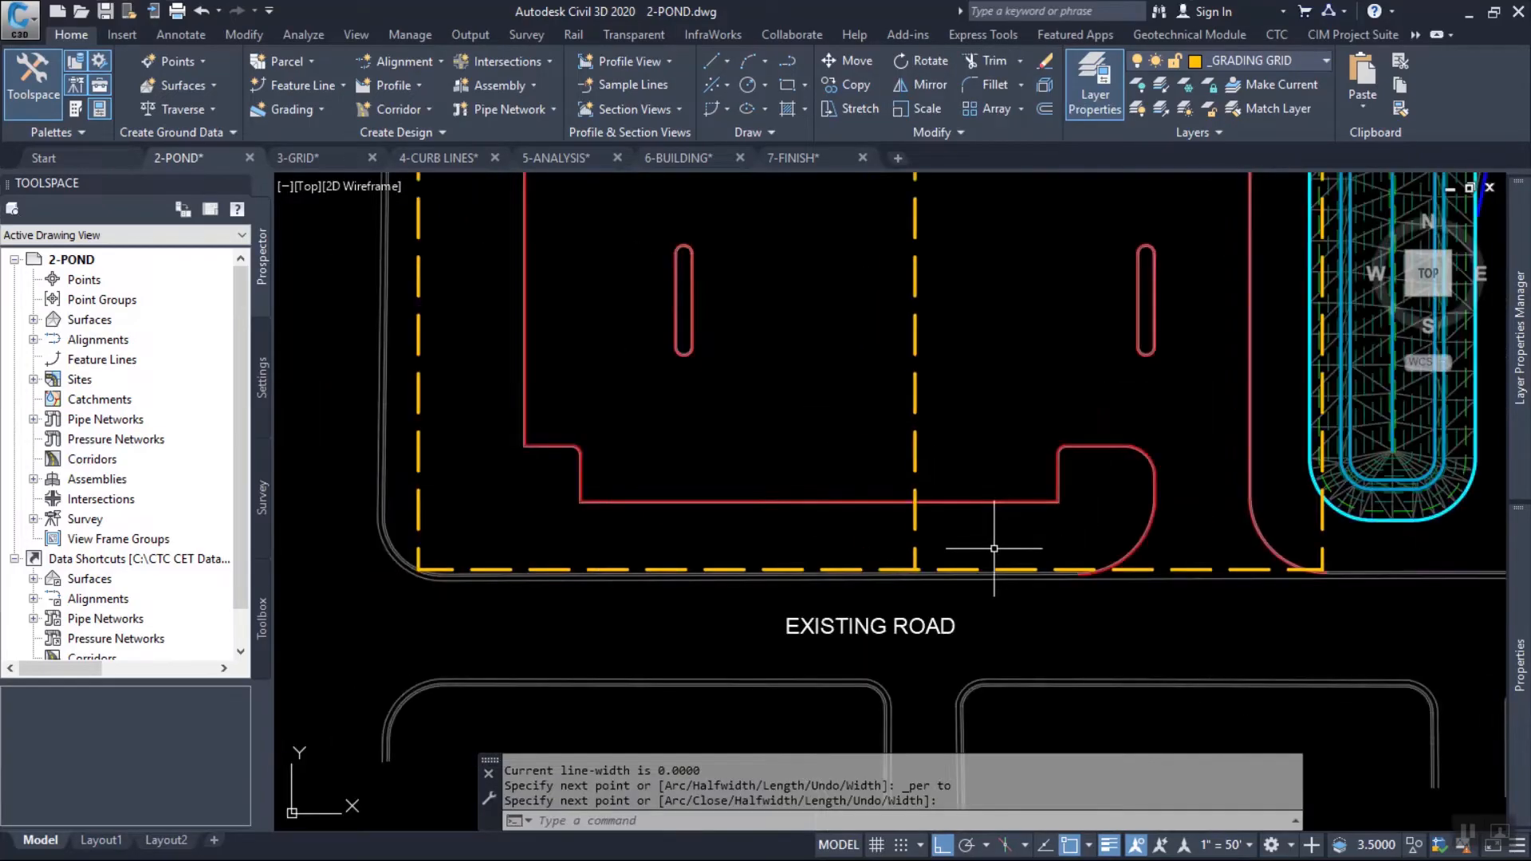
Draw a polyline from the north tip of the east island, perpendicular to the grid rectangle's north edge.
middle_click_drag(1113, 311, 1028, 432)
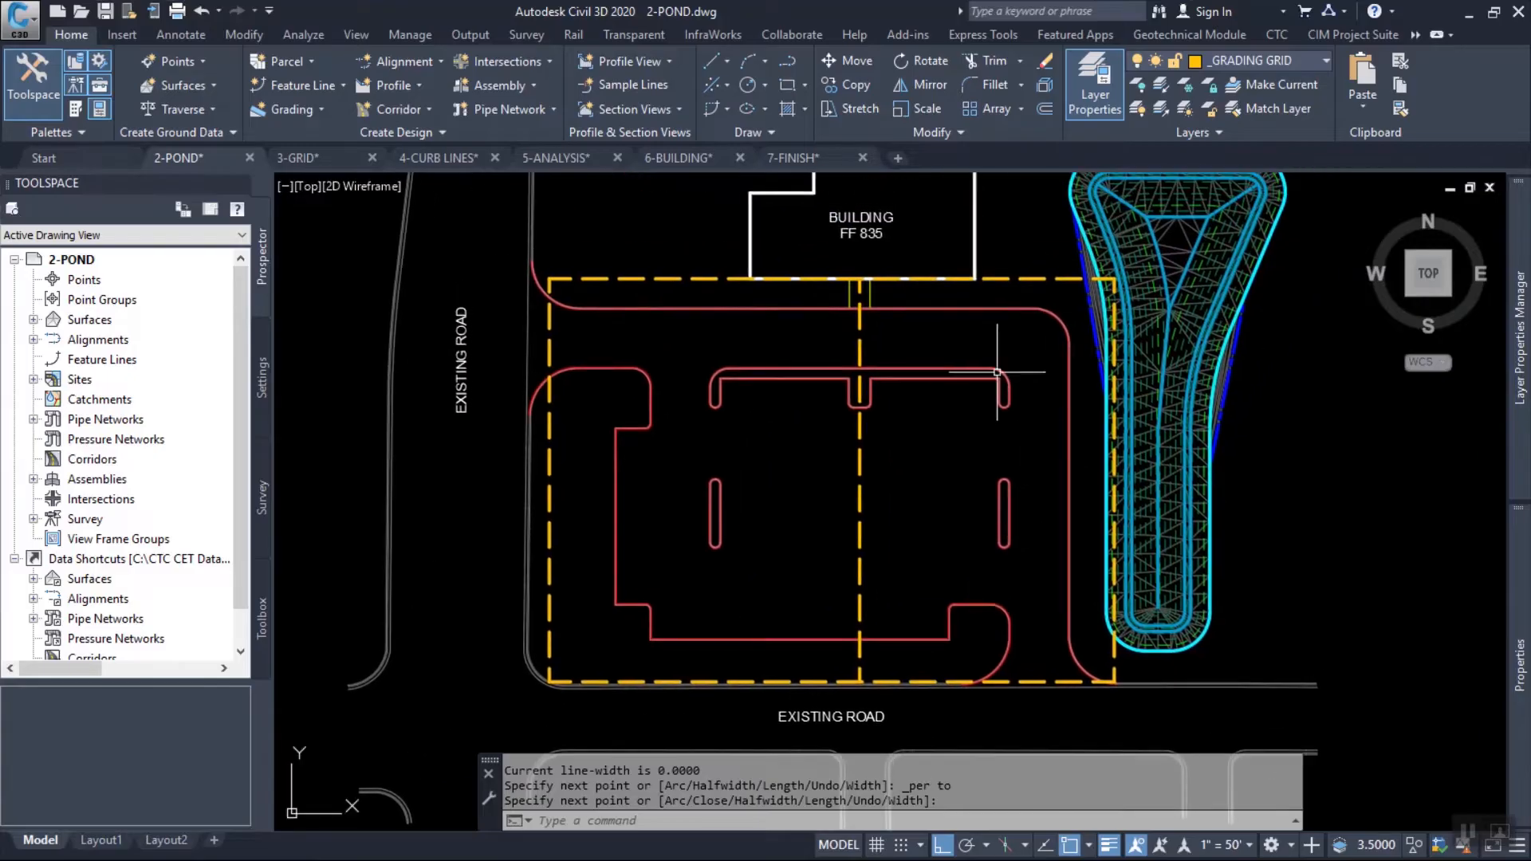
scroll(1004, 326, "down", 1)
scroll(974, 400, "up", 7)
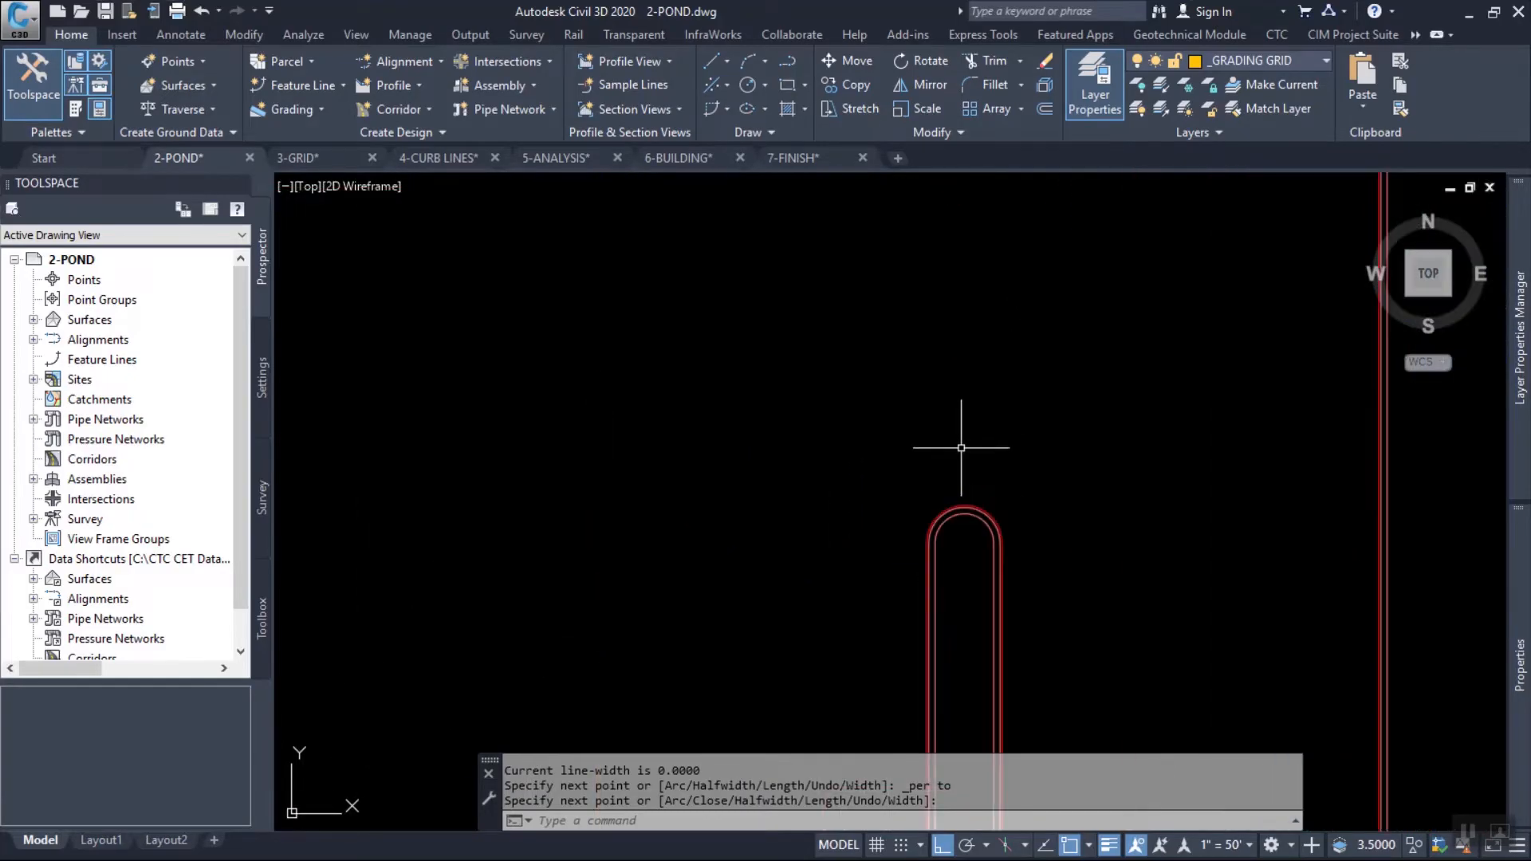
key("Return")
left_click(965, 504)
scroll(967, 510, "down", 5)
scroll(933, 395, "up", 6)
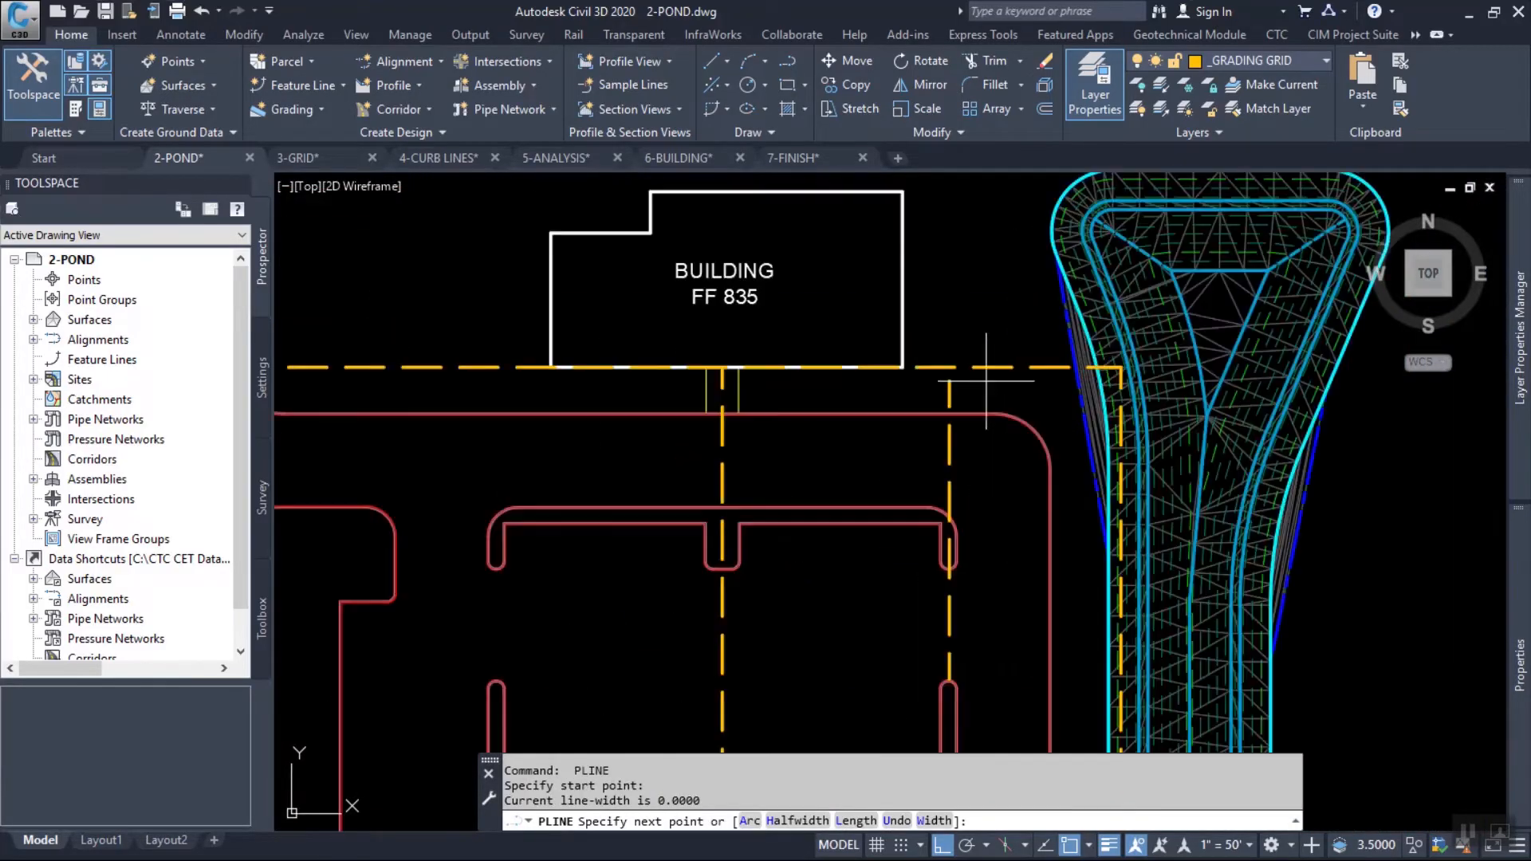
right_click(927, 384, "shift")
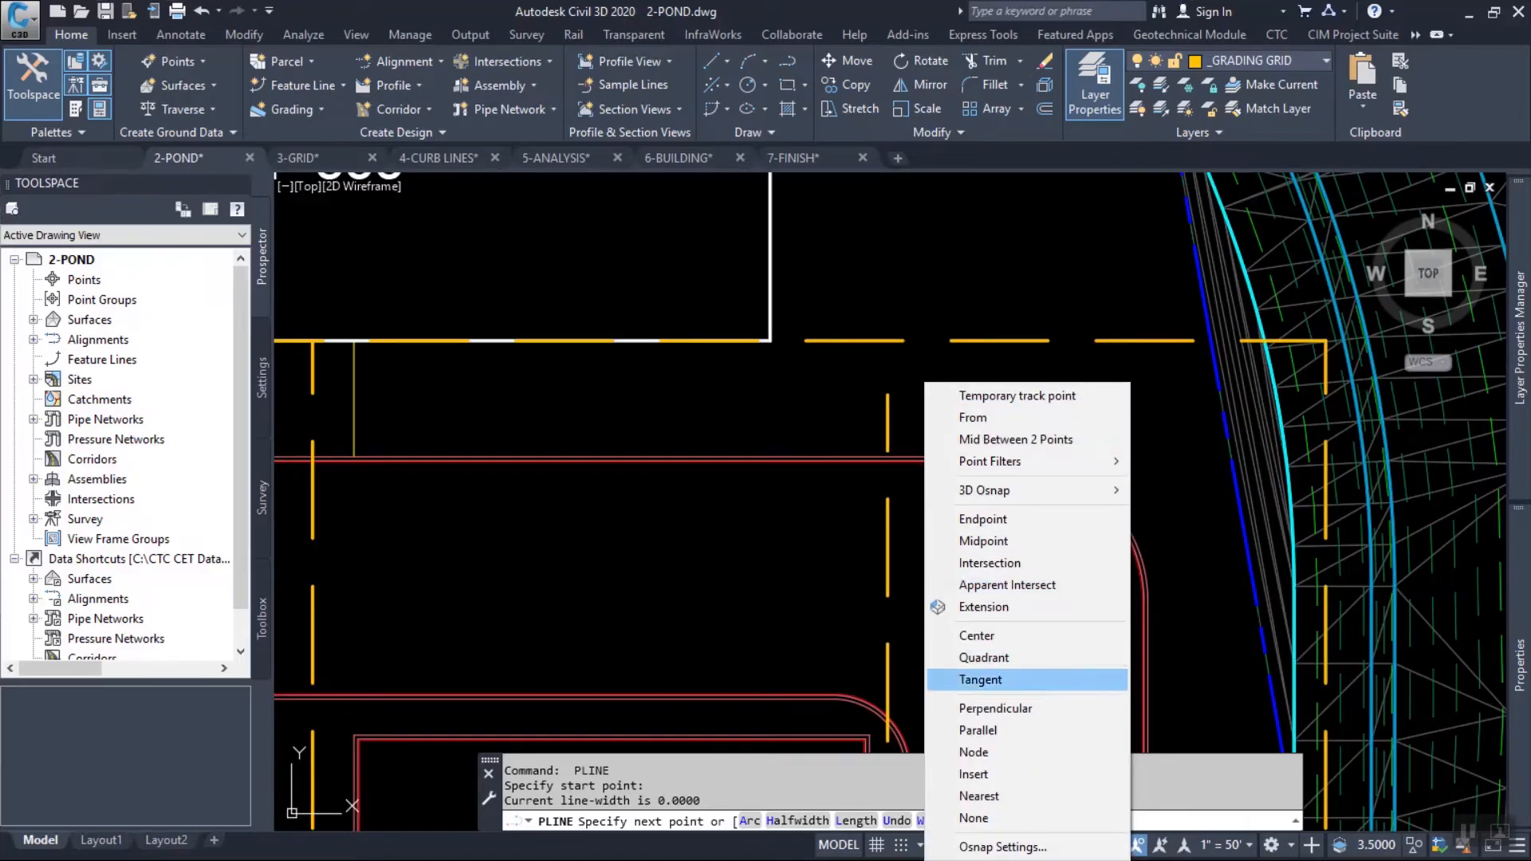
left_click(995, 708)
left_click(885, 341)
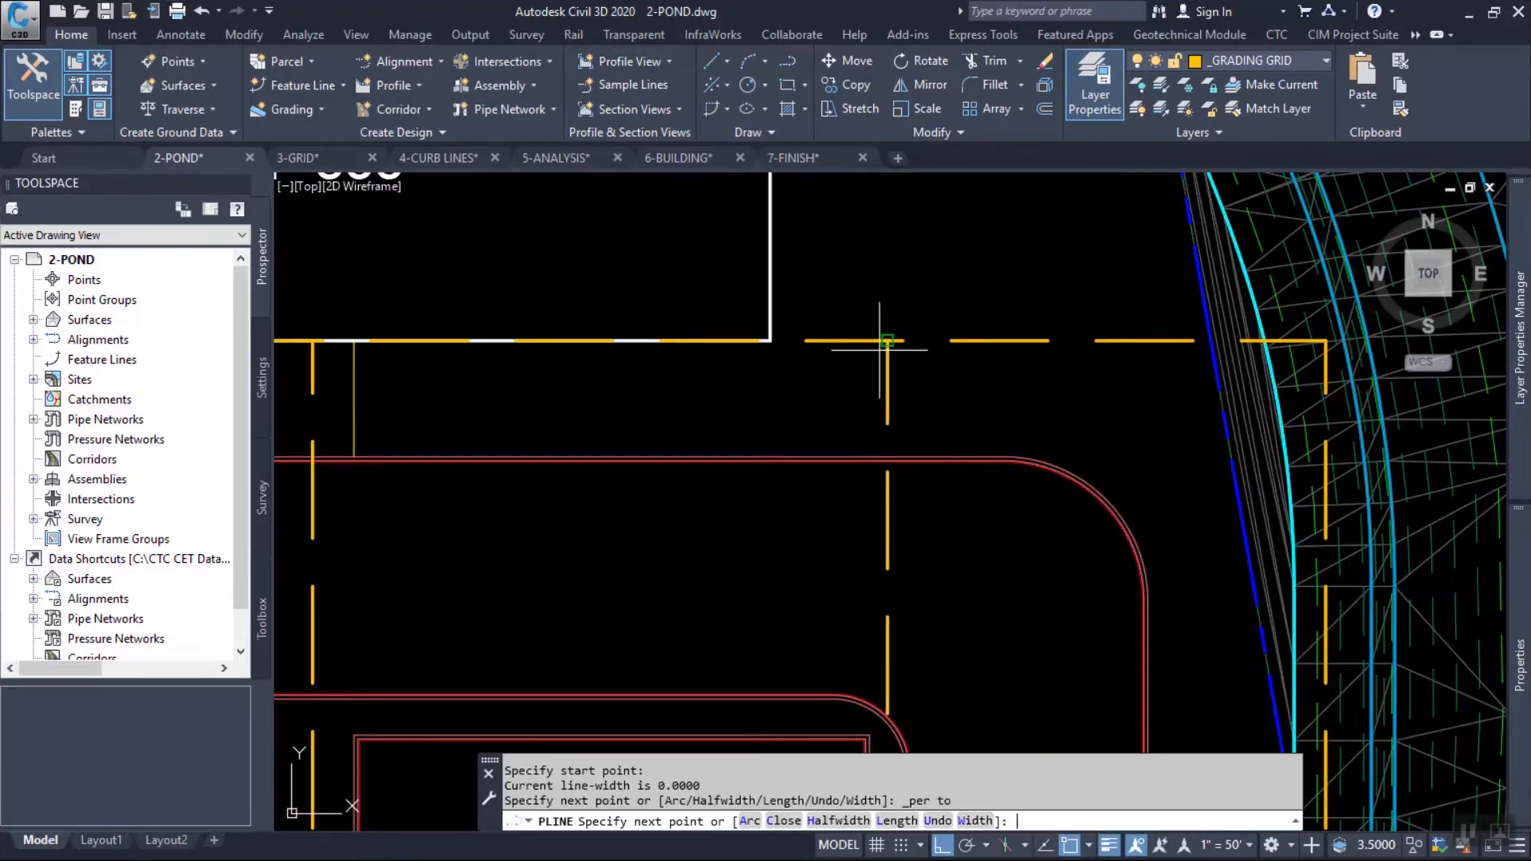
scroll(928, 282, "down", 5)
Extend the east island's grid line south to the rectangle's south edge.
scroll(967, 351, "up", 2)
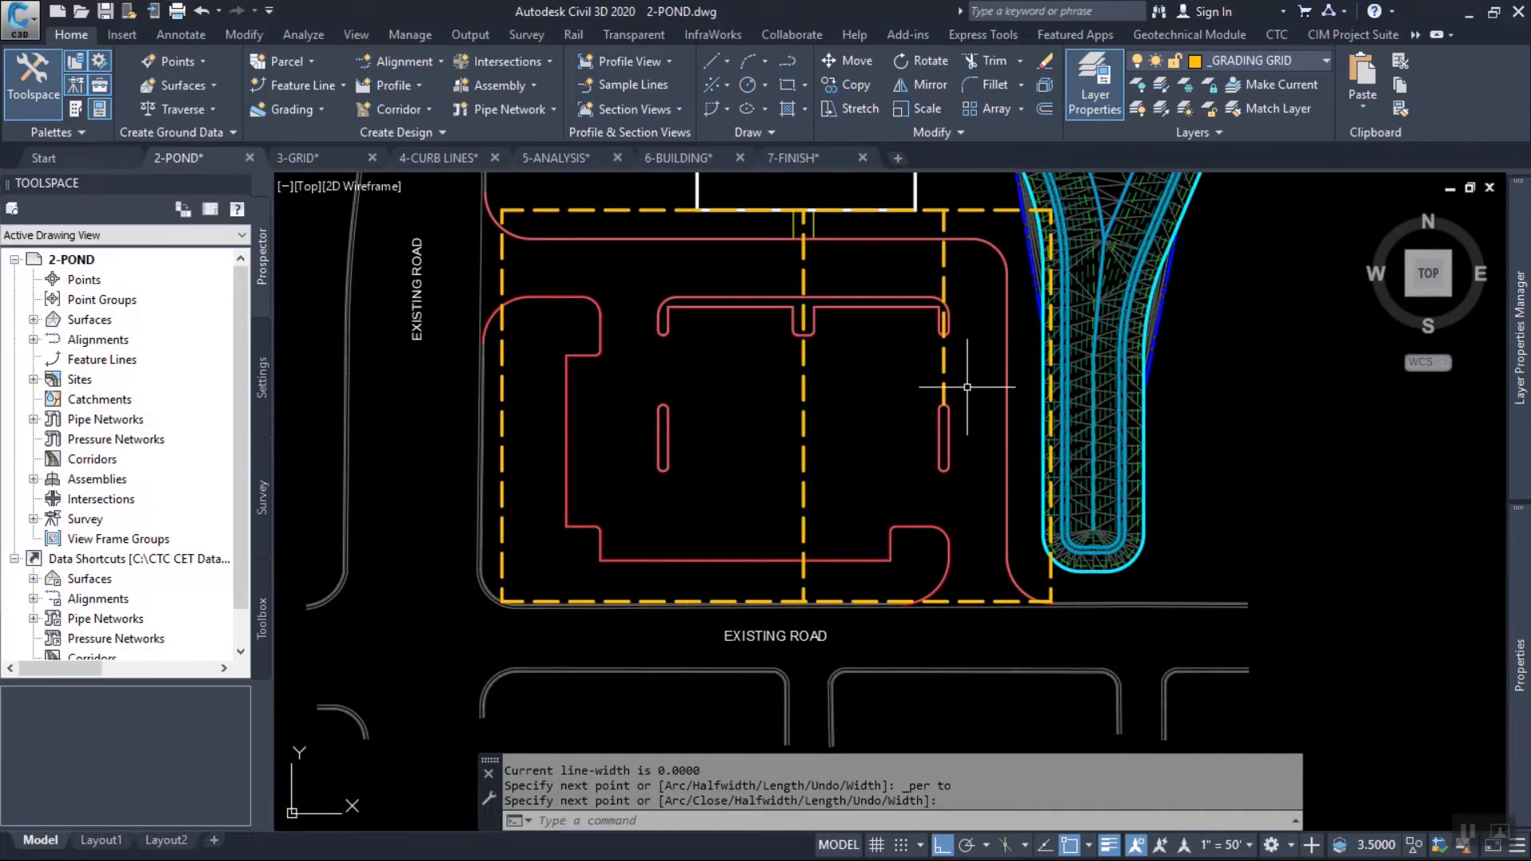
type("ex")
key("Return")
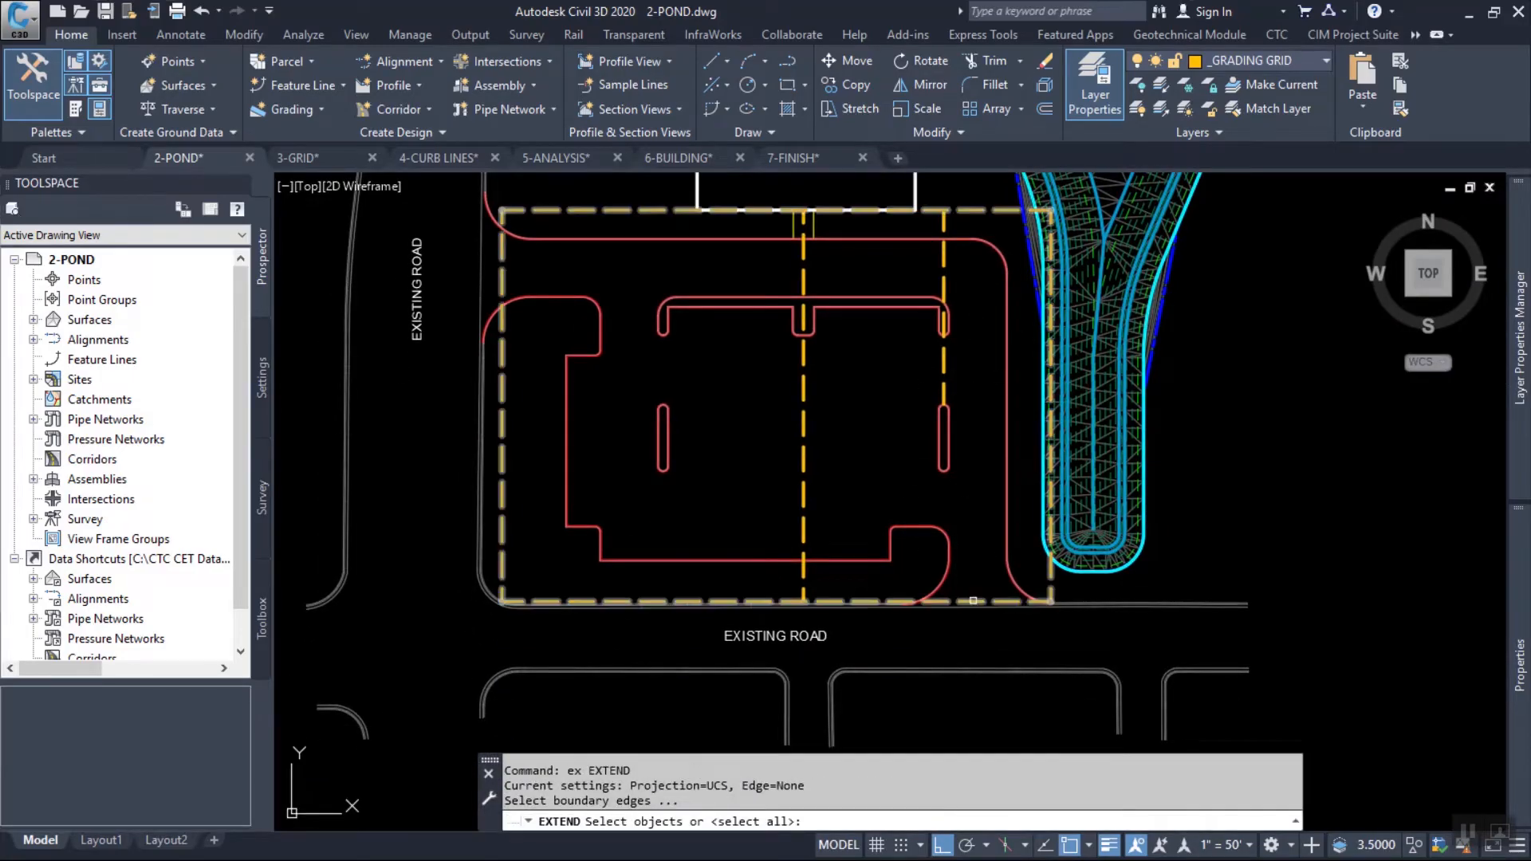
left_click(975, 600)
key("Return")
left_click(946, 389)
key("Return")
Draw a polyline from the north tip of the west island, perpendicular to the grid rectangle's north edge.
mouse_move(723, 492)
middle_mouse_down()
mouse_move(778, 551)
mouse_move(873, 607)
middle_mouse_up()
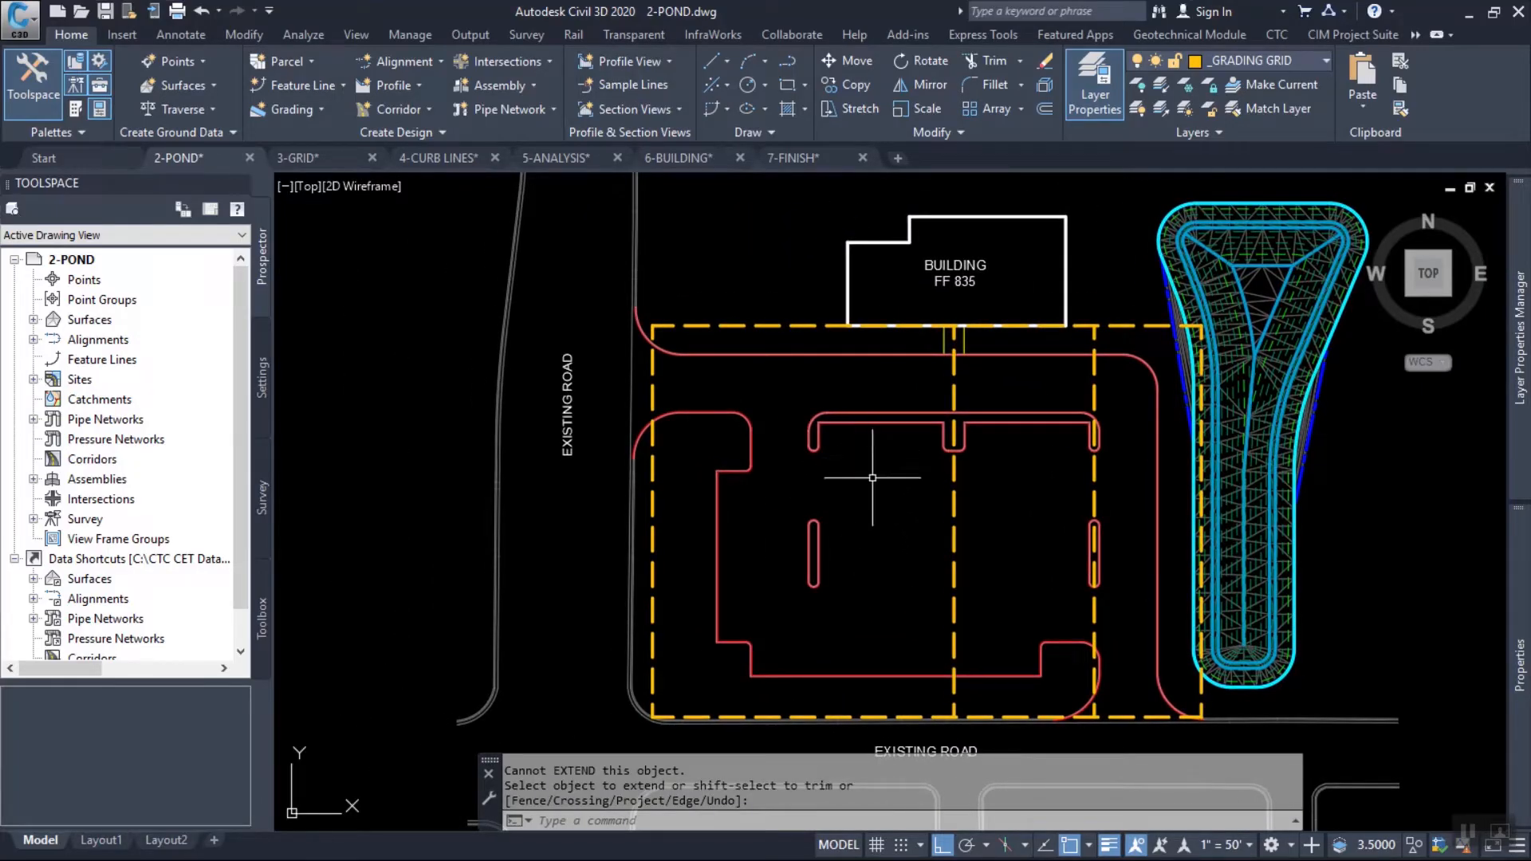
type("pl")
key("Return")
scroll(811, 535, "up", 8)
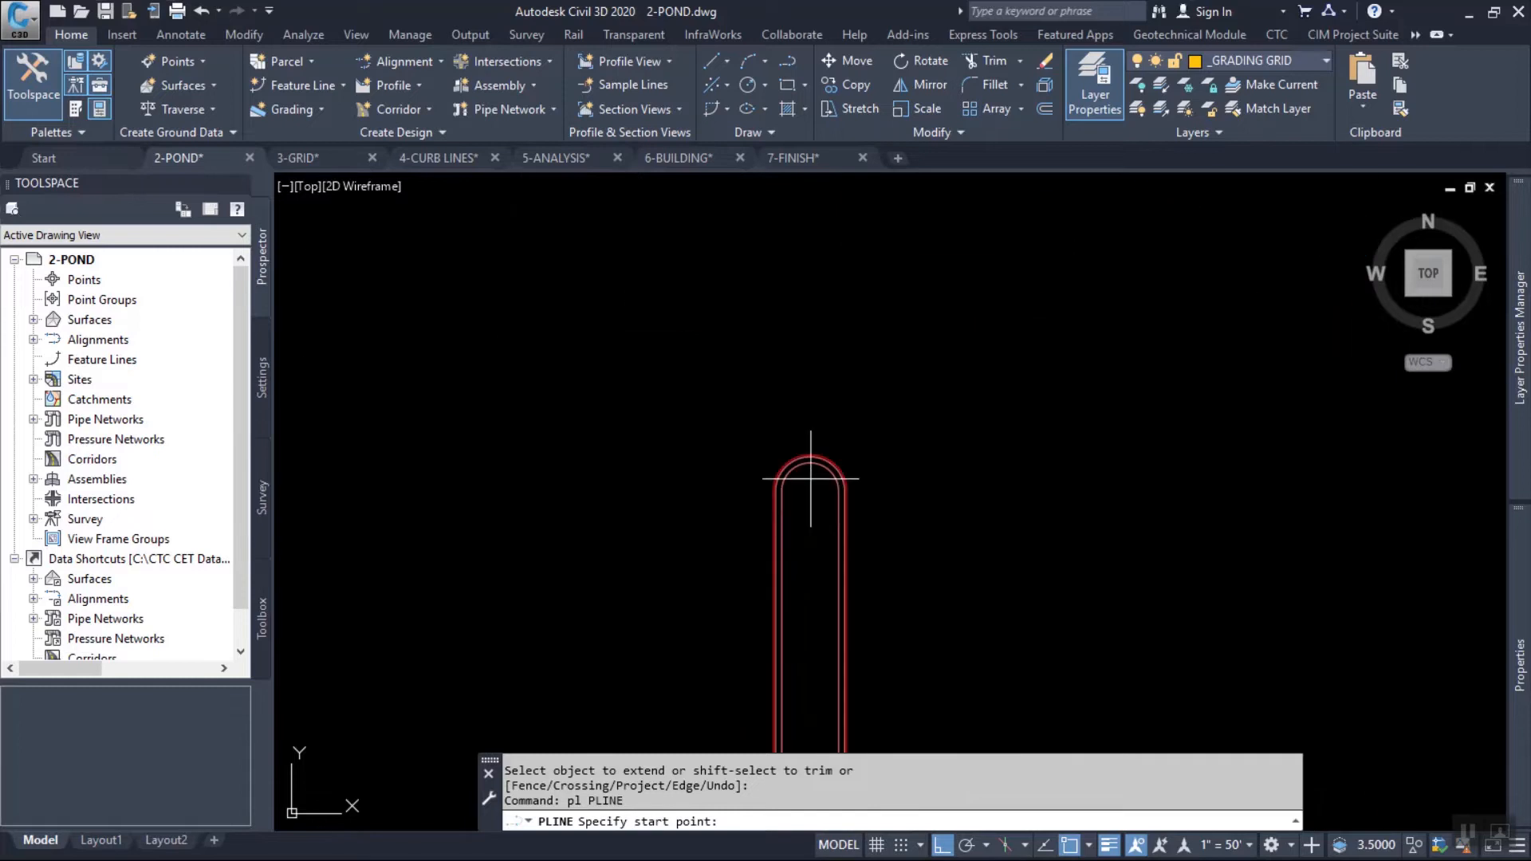
left_click(812, 455)
scroll(811, 459, "down", 8)
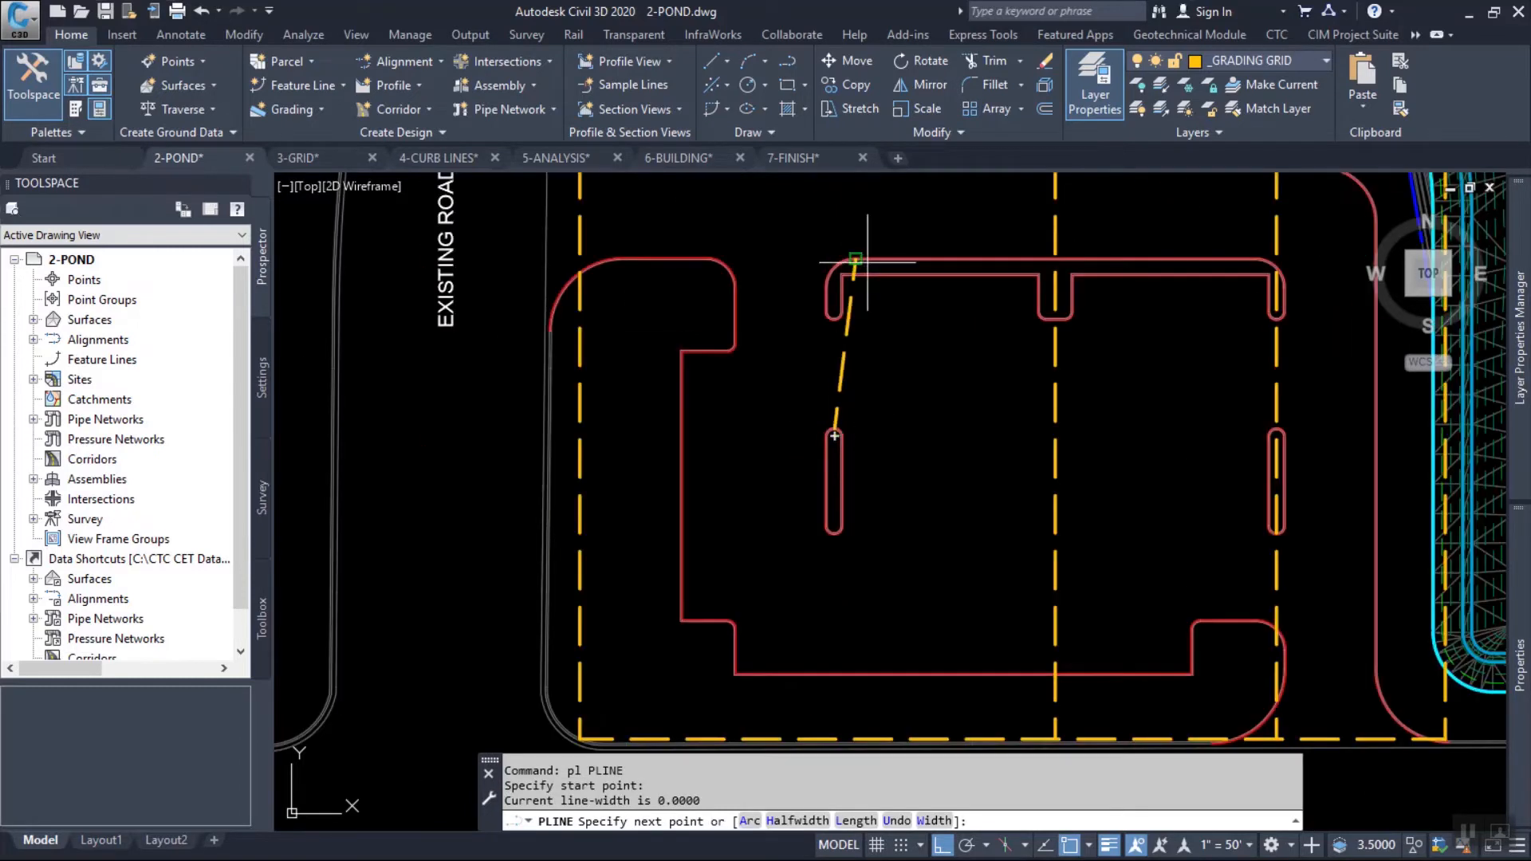
scroll(881, 415, "up", 5)
right_click(855, 384, "shift")
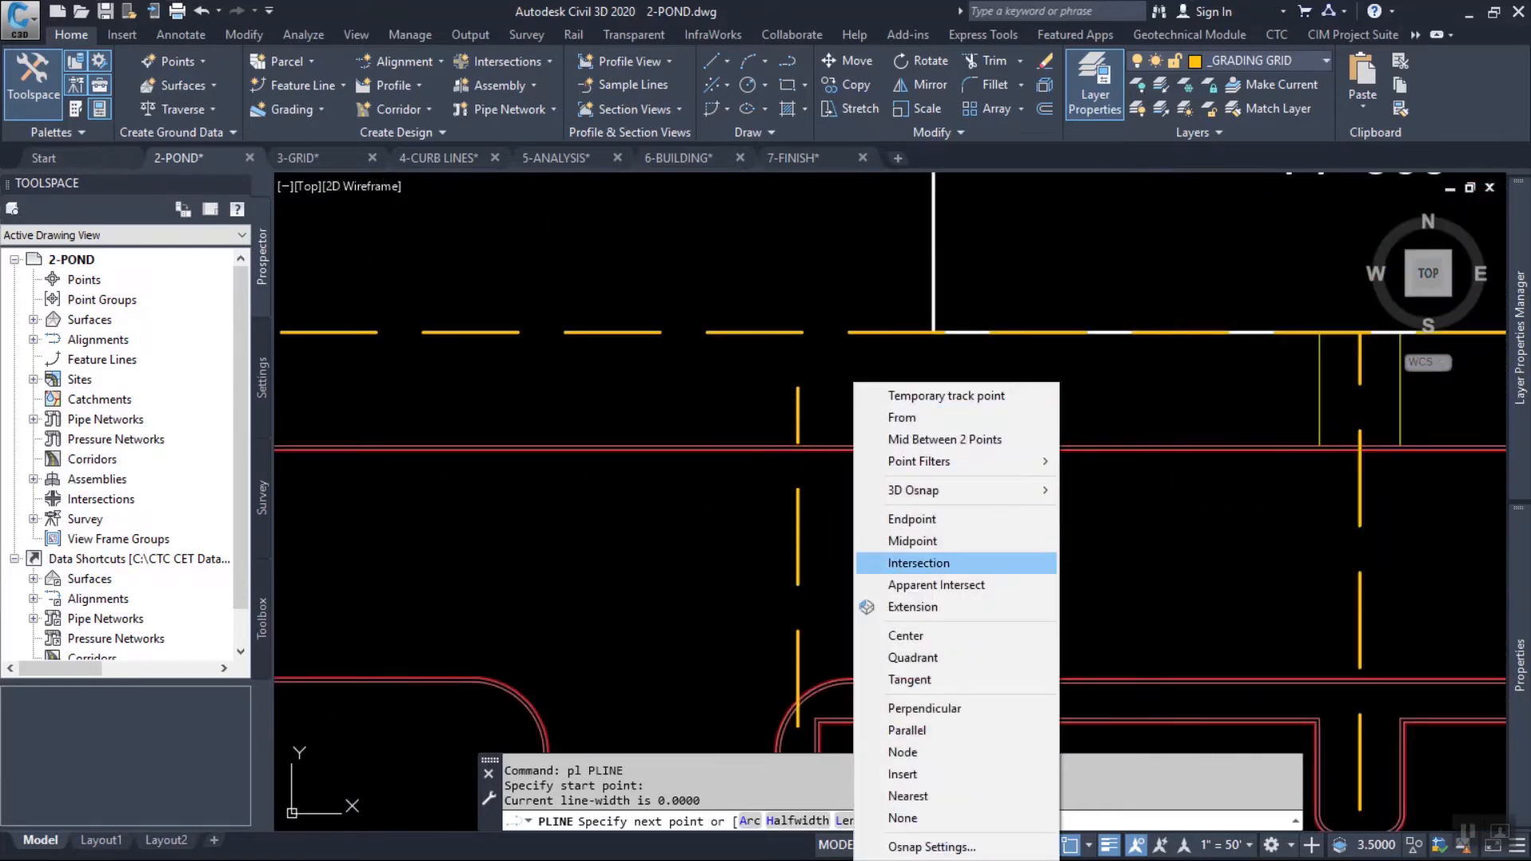
left_click(926, 709)
left_click(794, 334)
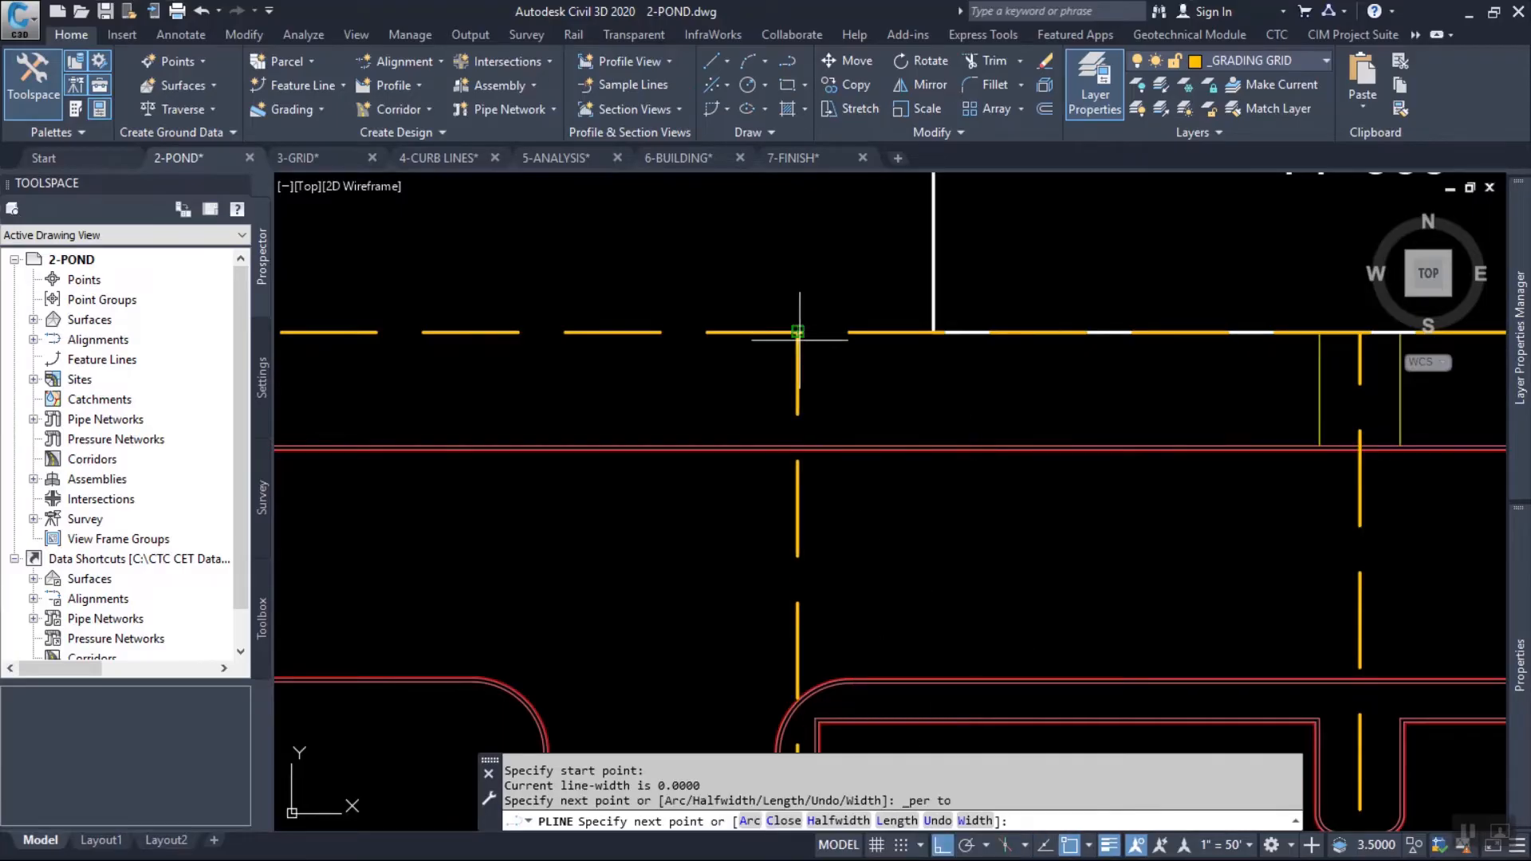
scroll(836, 371, "down", 5)
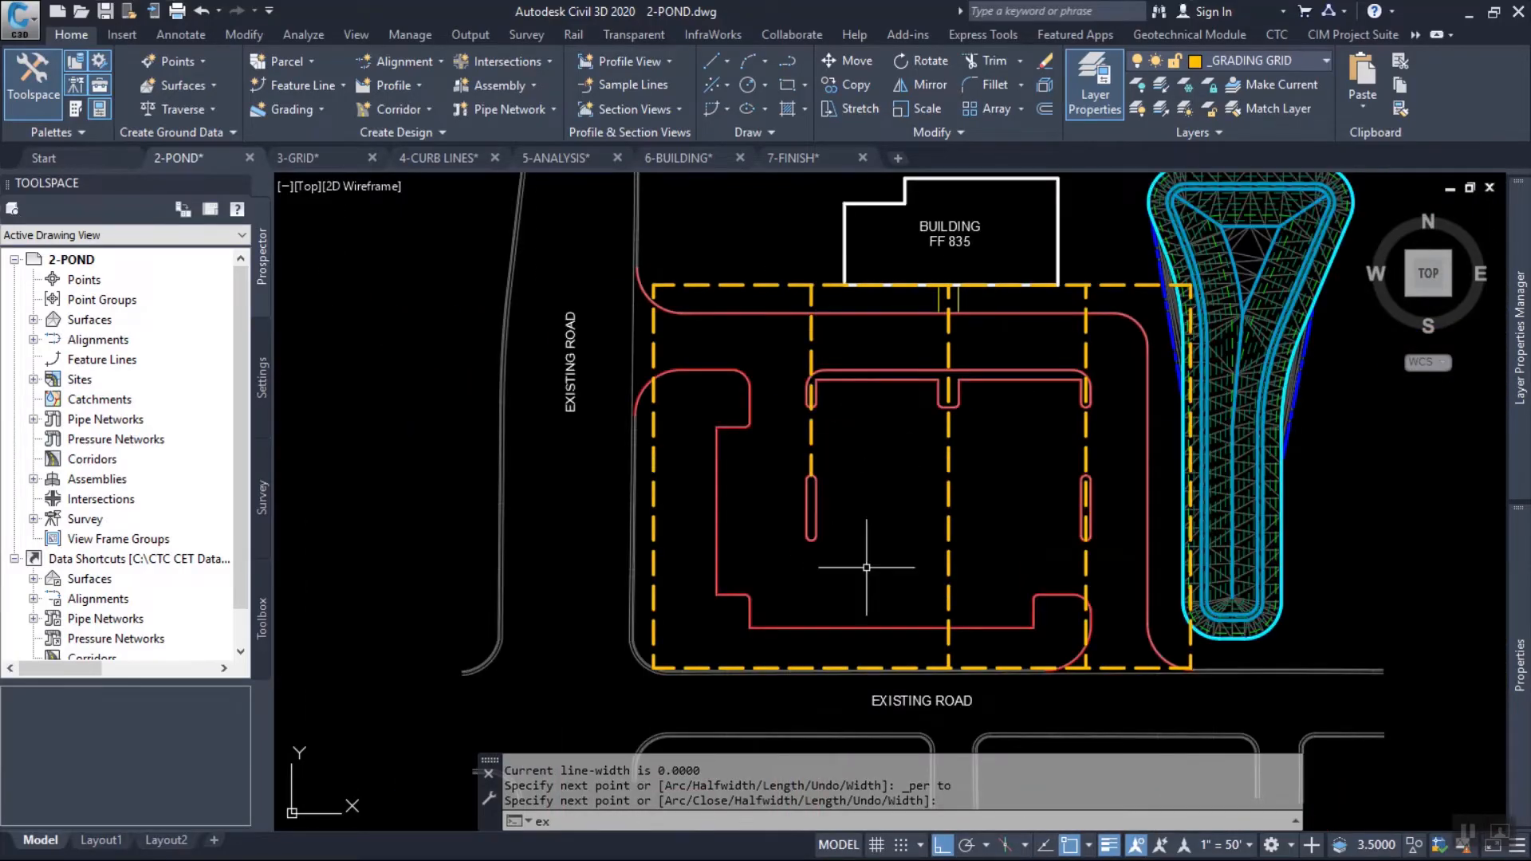
Extend the west island's grid line south to the grid rectangle's south edge.
key("Return")
type("ex")
key("Return")
left_click(834, 657)
key("Return")
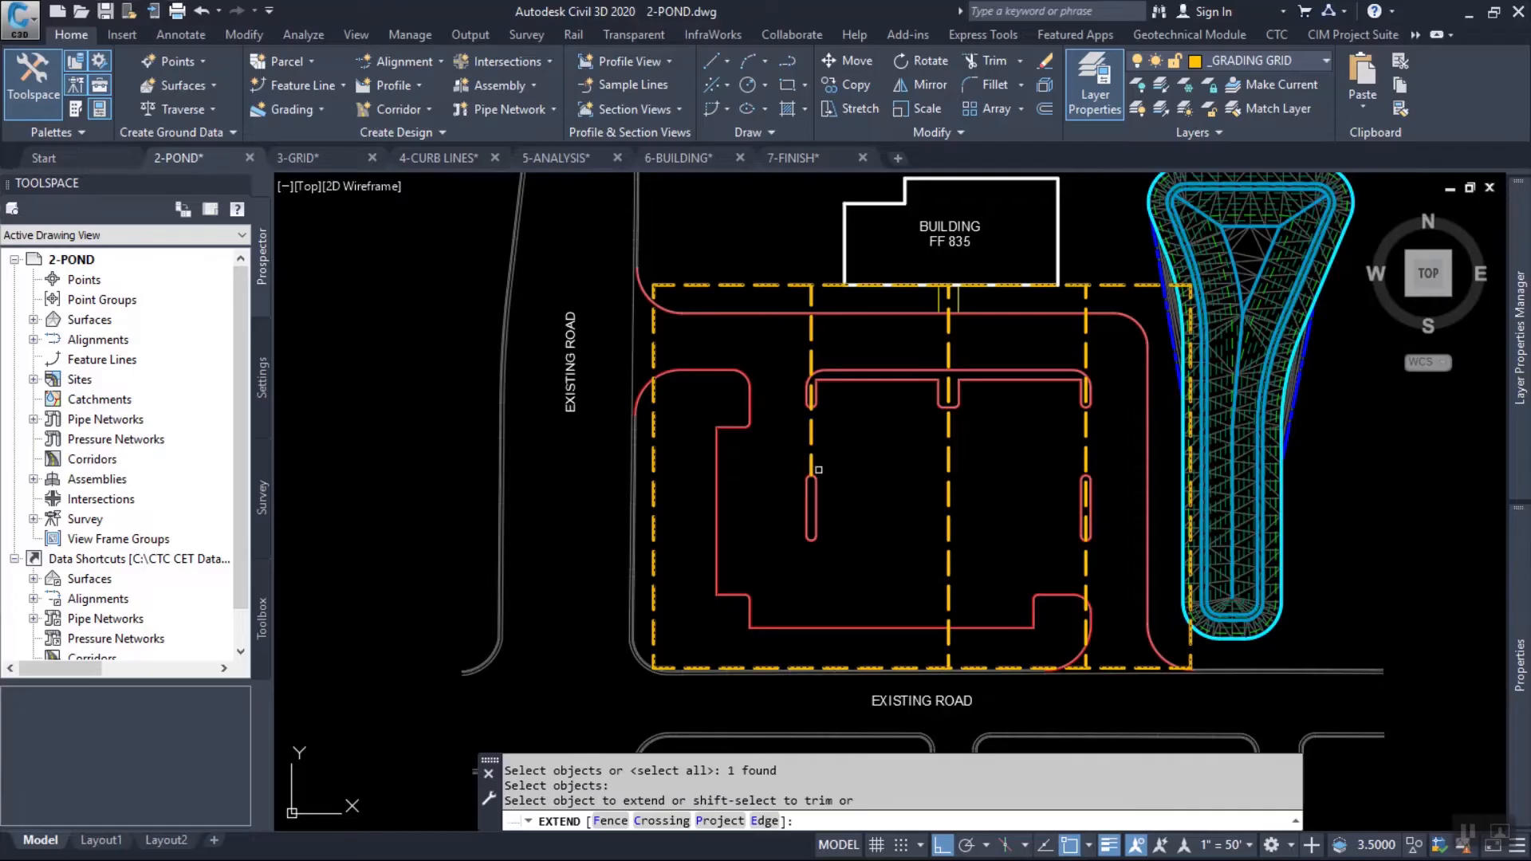
left_click(810, 461)
Draw a polyline from the midpoint of the west island's east side, perpendicular to the grid rectangle's east edge.
key("Return")
type("pl")
key("Return")
scroll(820, 505, "up", 8)
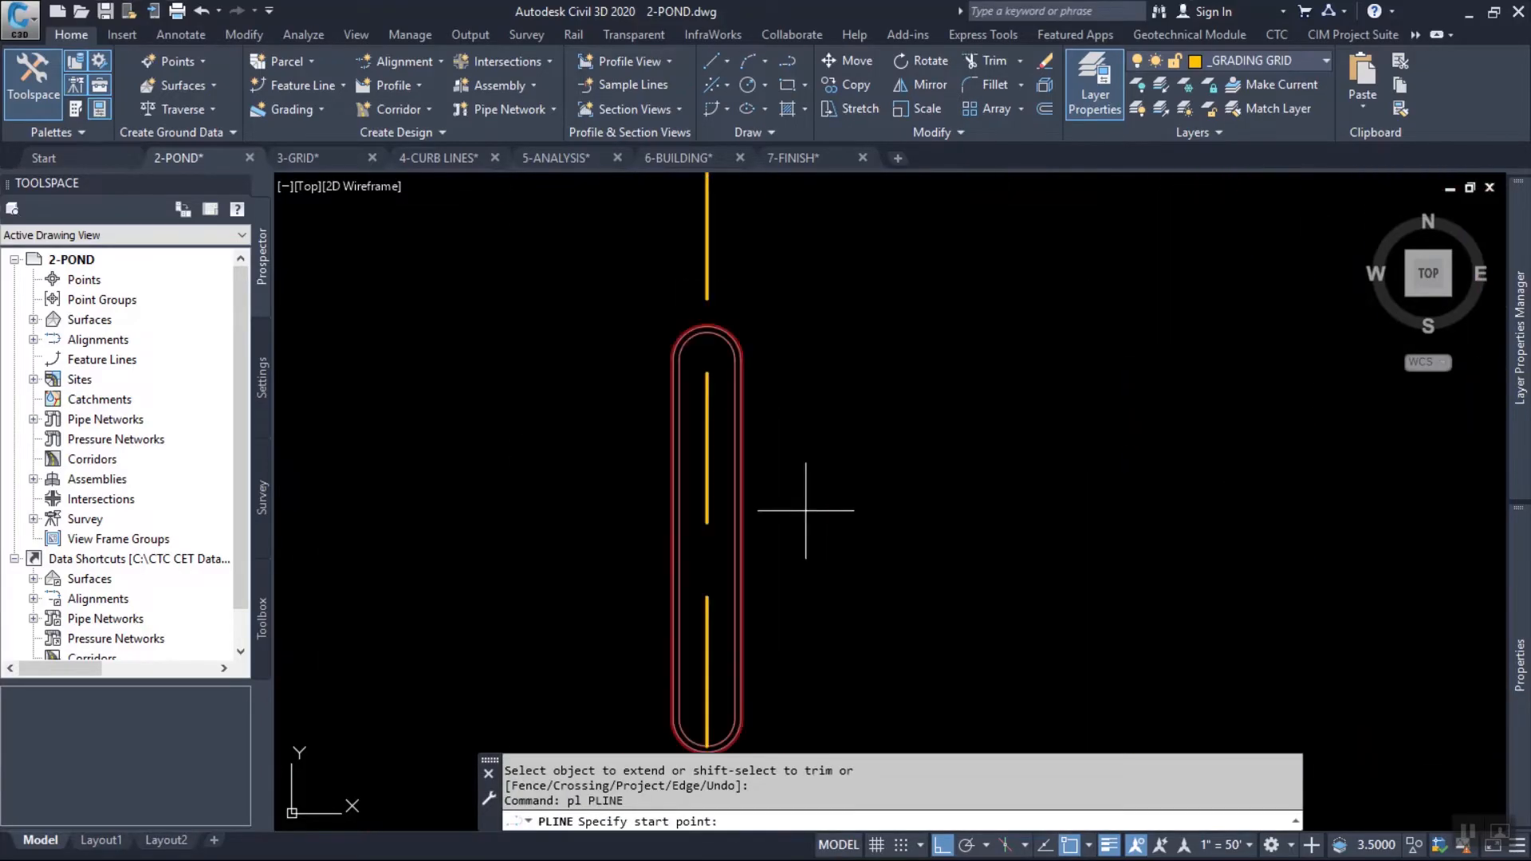
left_click(753, 545)
scroll(780, 529, "down", 6)
scroll(984, 540, "up", 6)
scroll(1003, 514, "down", 6)
middle_click_drag(1230, 545, 1048, 540)
right_click(1059, 509, "shift")
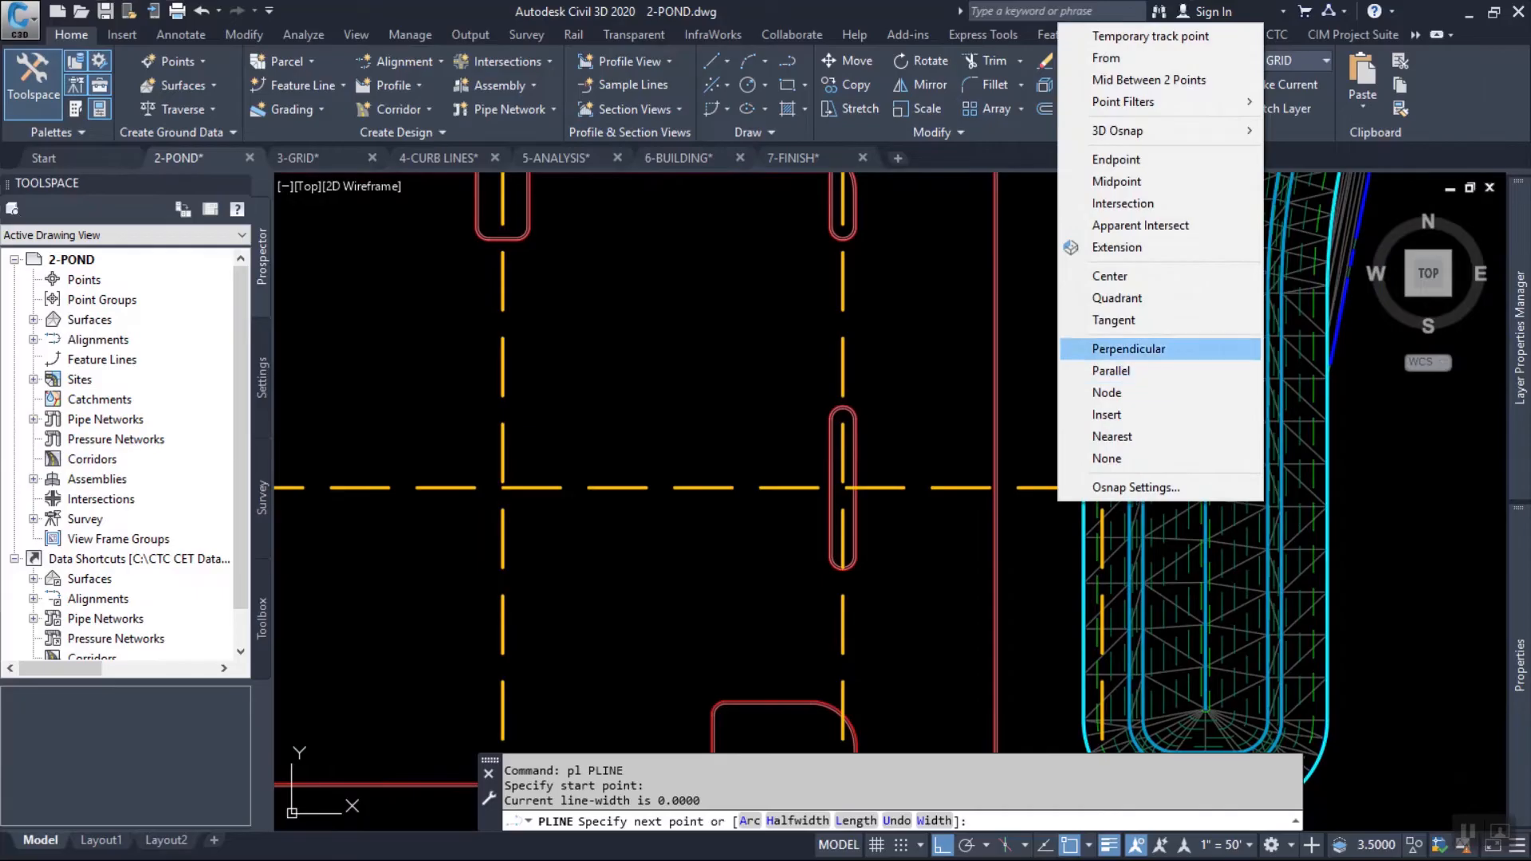
left_click(1116, 349)
scroll(1110, 482, "up", 5)
scroll(1110, 482, "down", 5)
left_click(1081, 517)
scroll(1154, 504, "up", 2)
scroll(1154, 504, "down", 6)
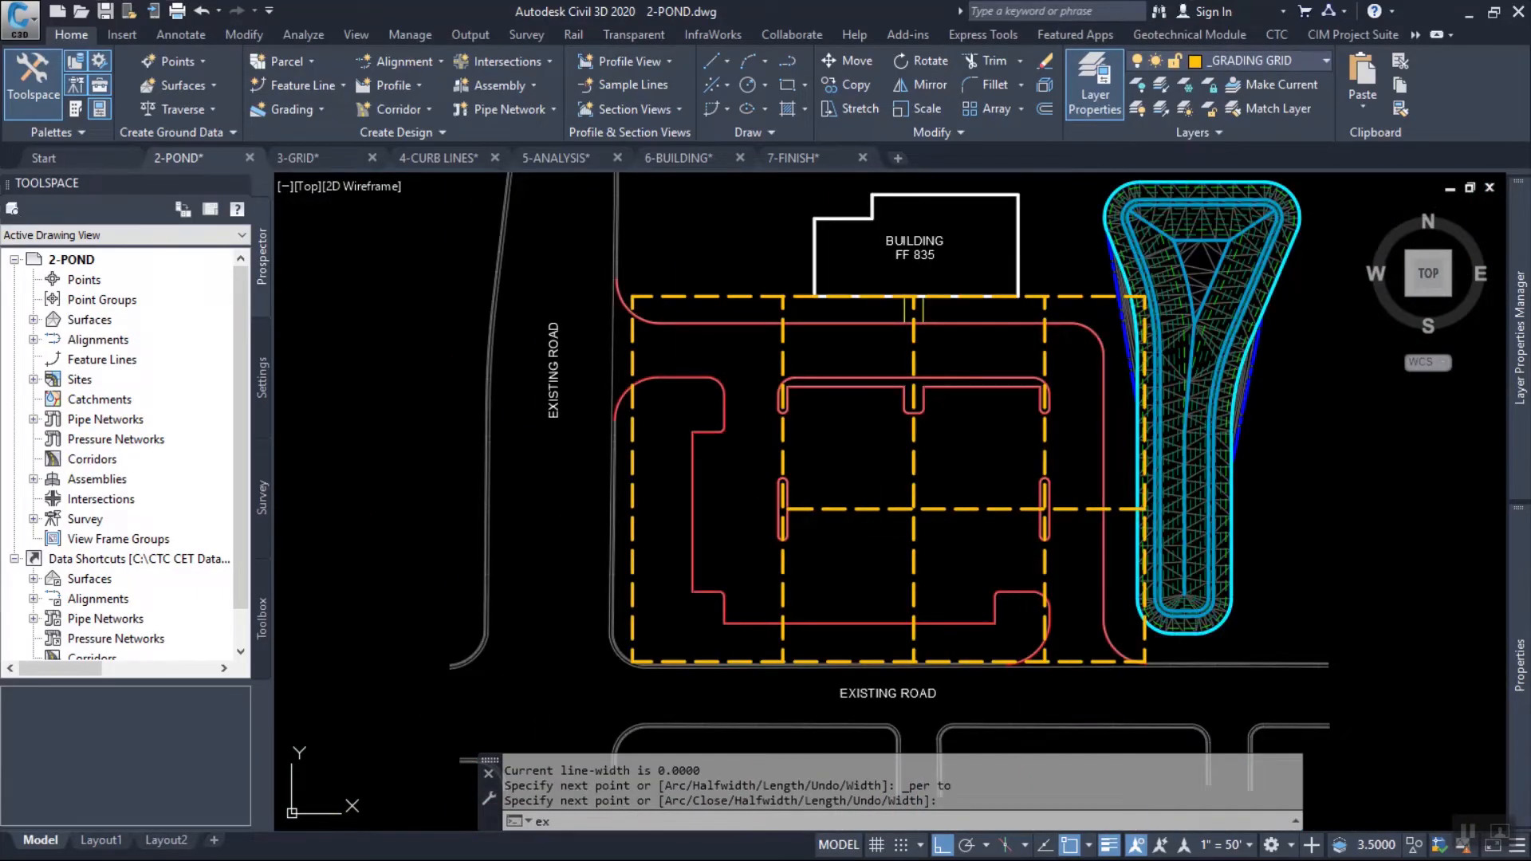
Extend the east-west grid line to the grid rectangle's west edge.
key("Return")
type("ex")
key("Return")
left_click(783, 510)
key("Return")
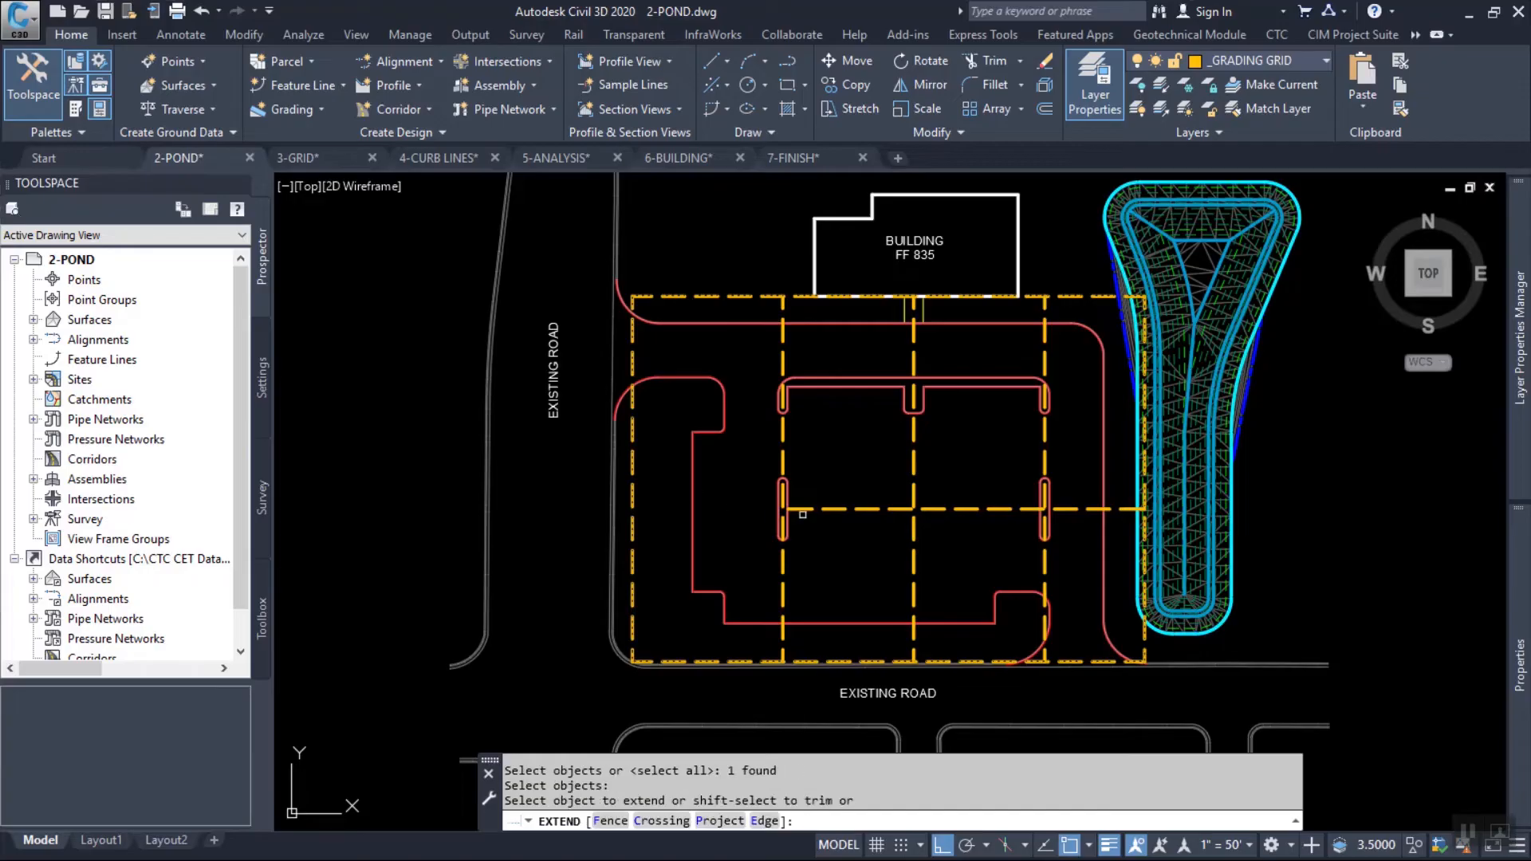
left_click(805, 511)
left_click(748, 519)
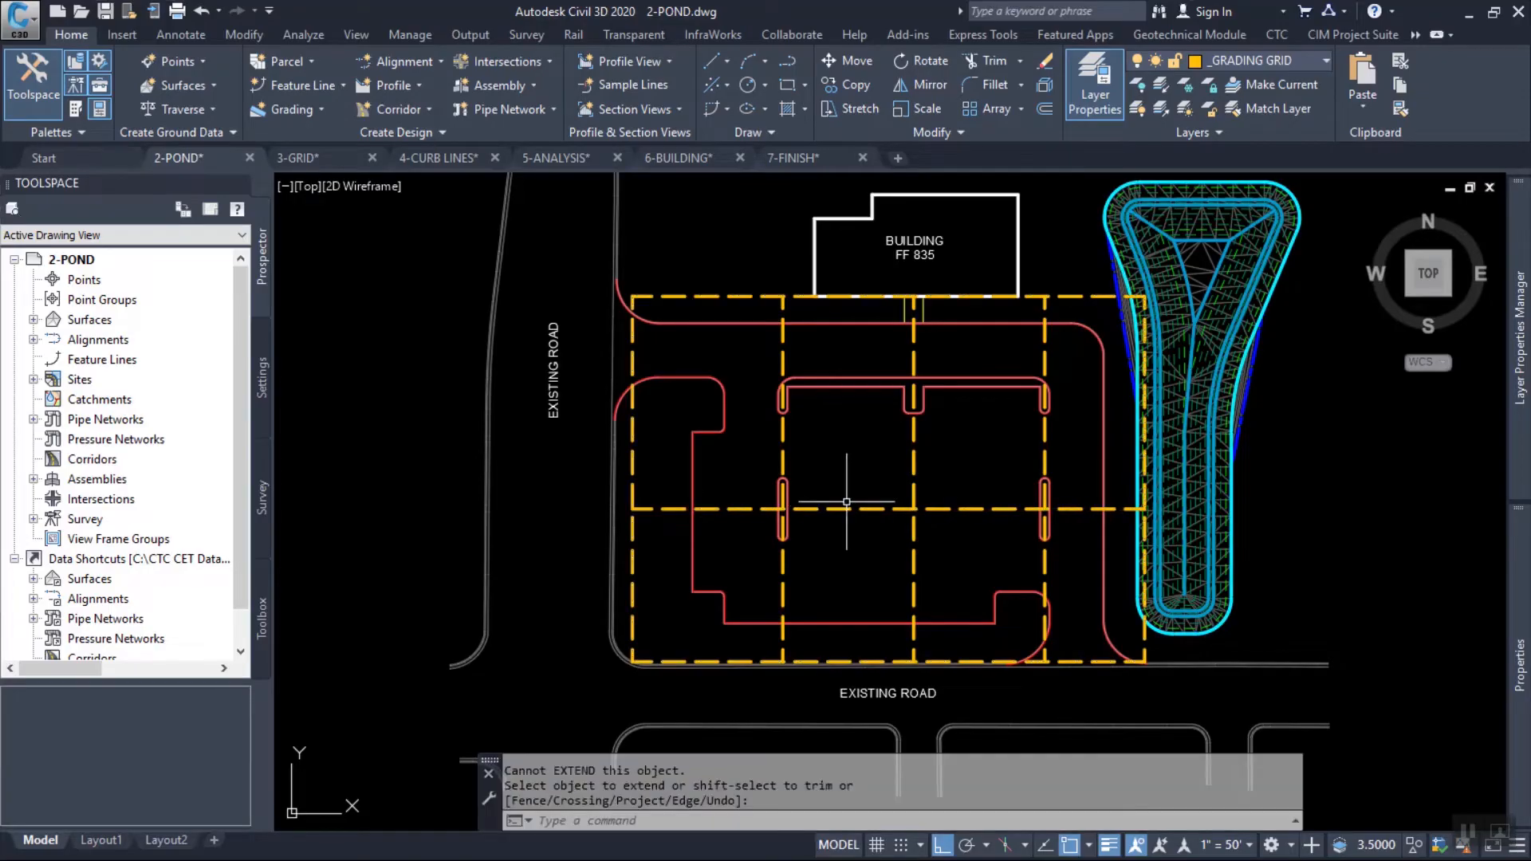
Examine how the grading grid covers the curb lines, islands, entrances and building frontage.
middle_click_drag(917, 489, 814, 506)
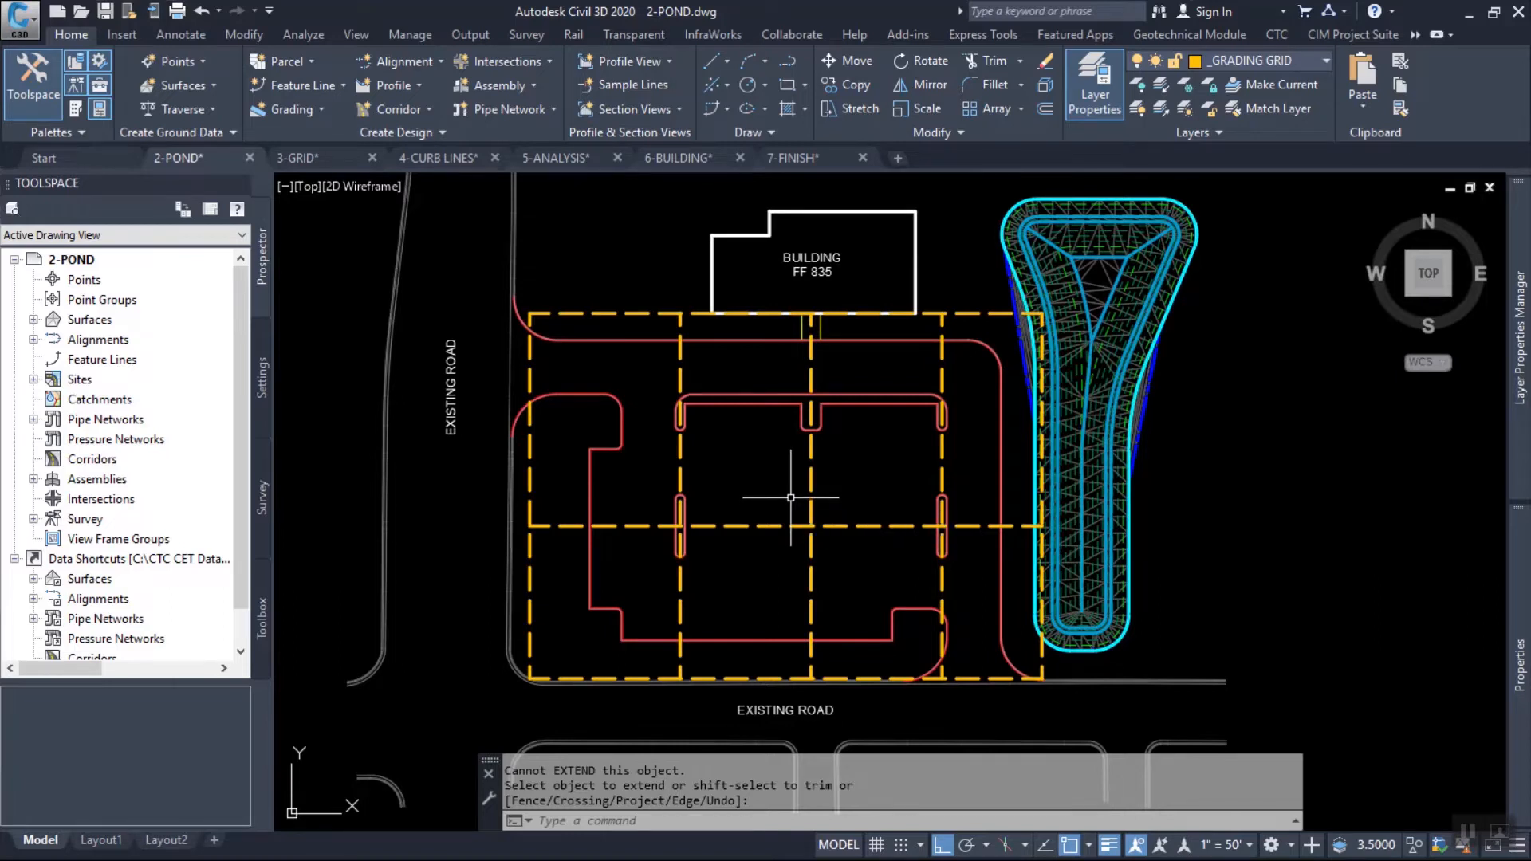
scroll(694, 516, "up", 3)
mouse_move(629, 467)
middle_mouse_down()
mouse_move(686, 471)
mouse_move(654, 506)
middle_mouse_up()
scroll(552, 526, "up", 2)
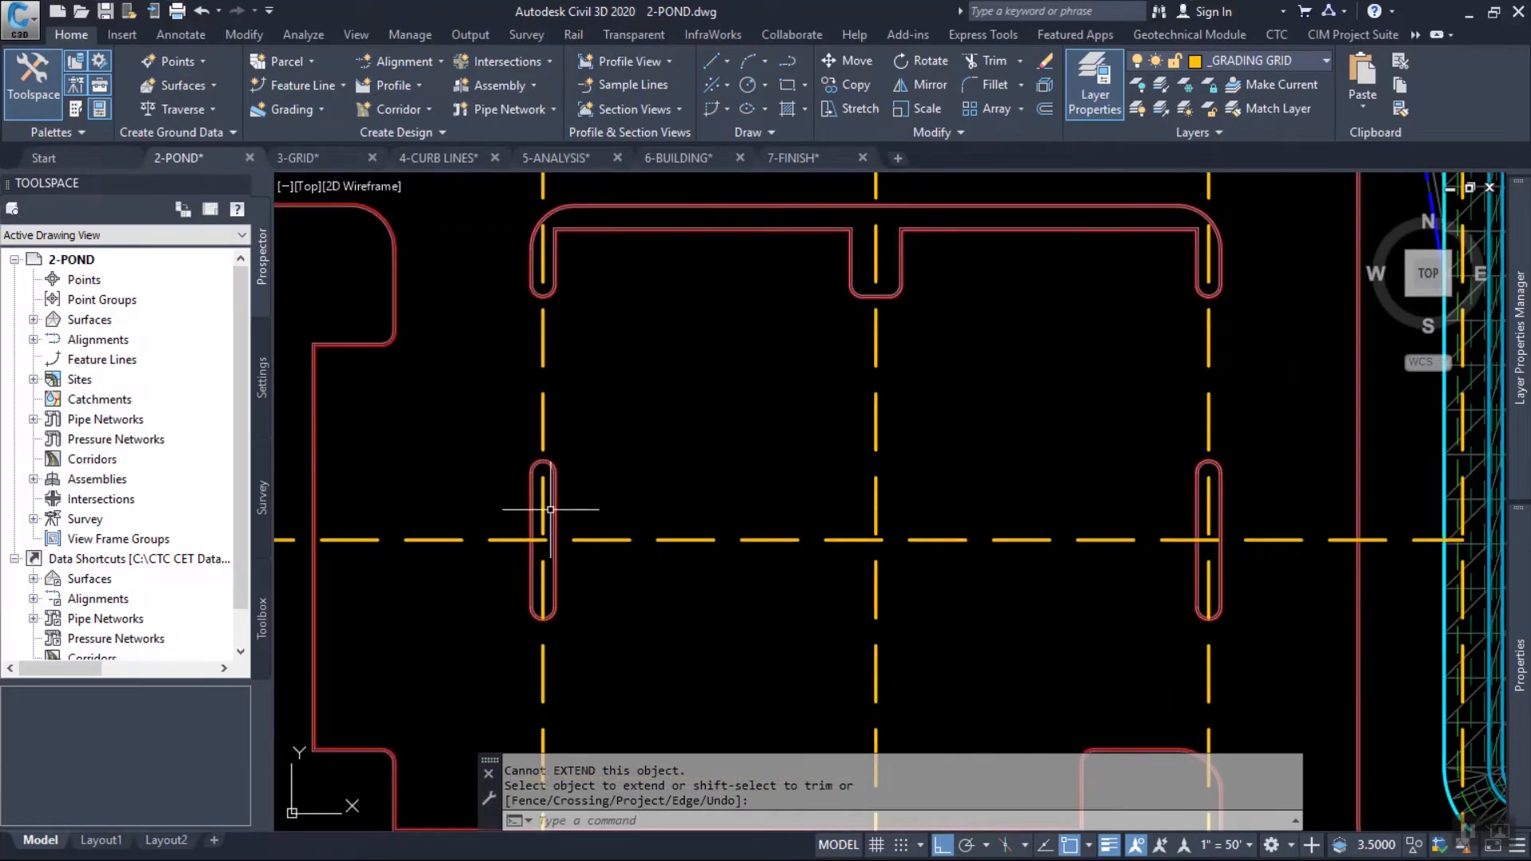
mouse_move(916, 523)
middle_mouse_down()
mouse_move(930, 684)
mouse_move(947, 690)
middle_mouse_up()
middle_click_drag(935, 237, 909, 251)
middle_click_drag(842, 547, 1010, 410)
middle_click_drag(787, 372, 873, 459)
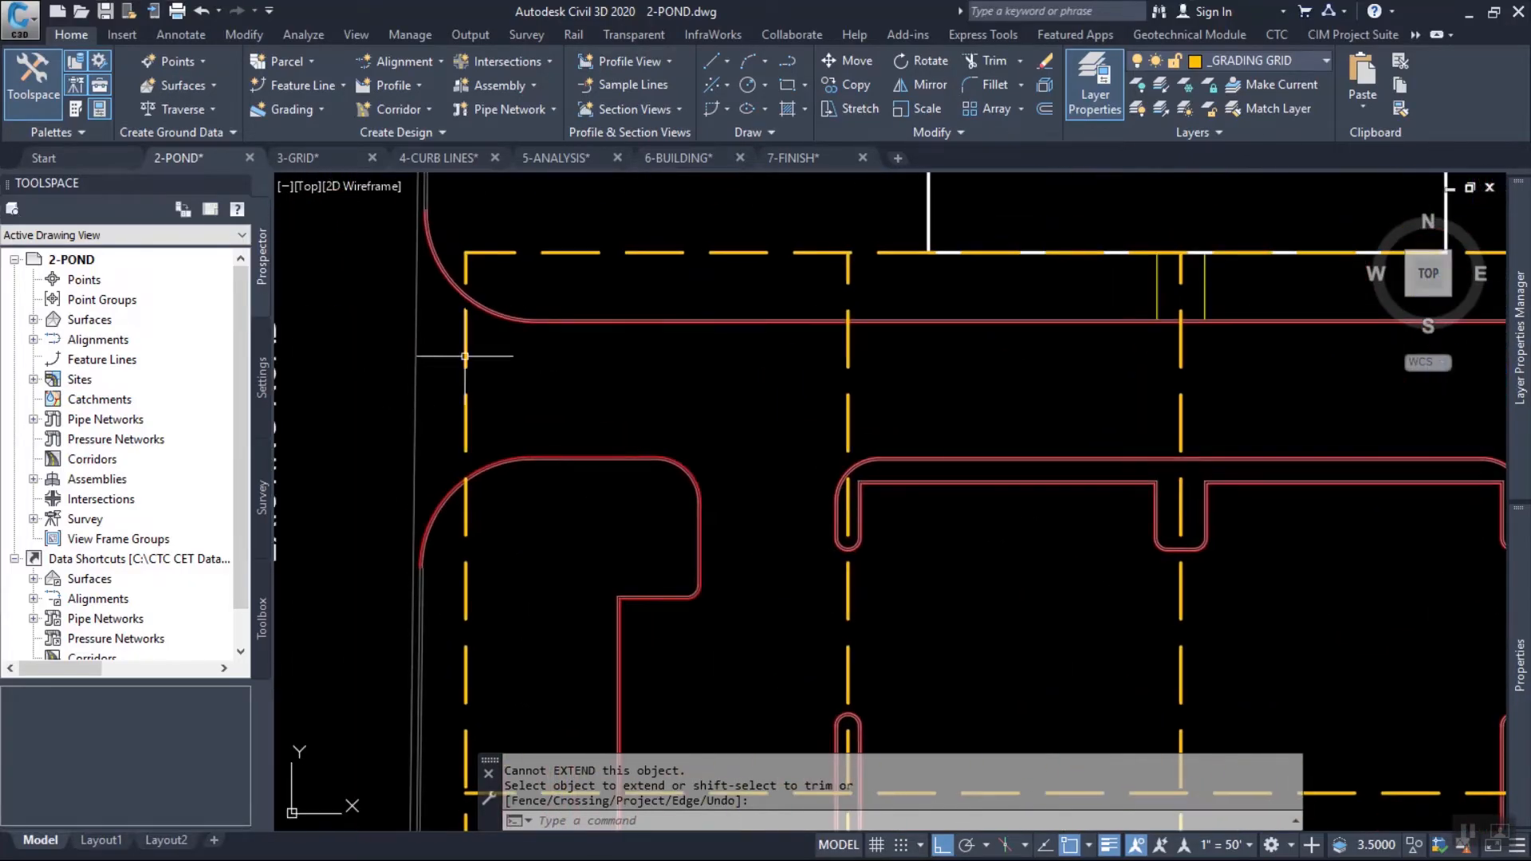
scroll(342, 318, "down", 5)
scroll(647, 551, "up", 4)
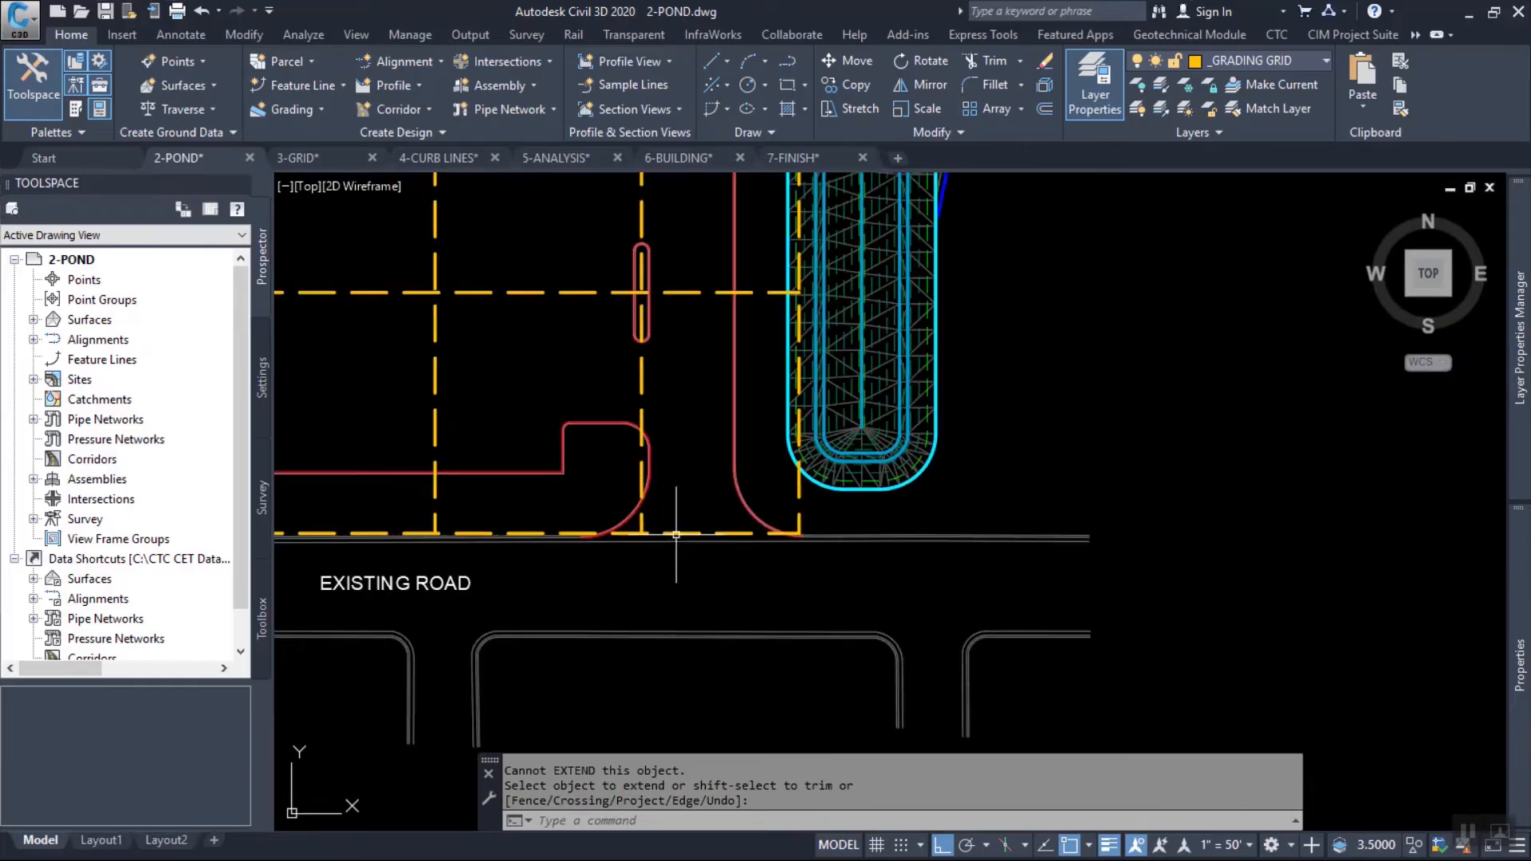
mouse_move(616, 403)
middle_mouse_down()
mouse_move(780, 600)
mouse_move(838, 615)
mouse_move(934, 596)
middle_mouse_up()
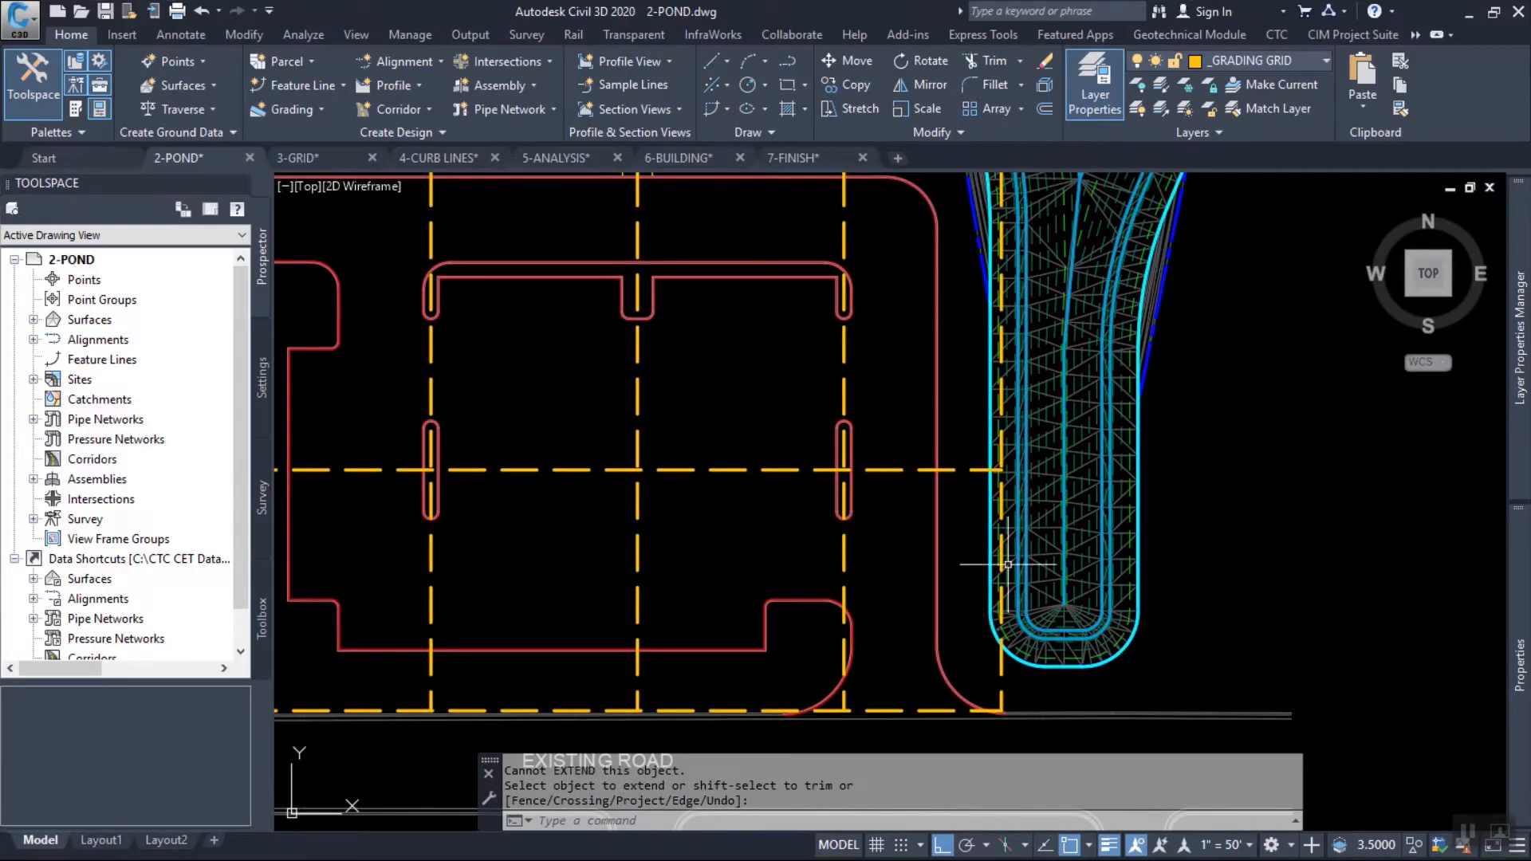
middle_click_drag(663, 428, 726, 514)
mouse_move(726, 513)
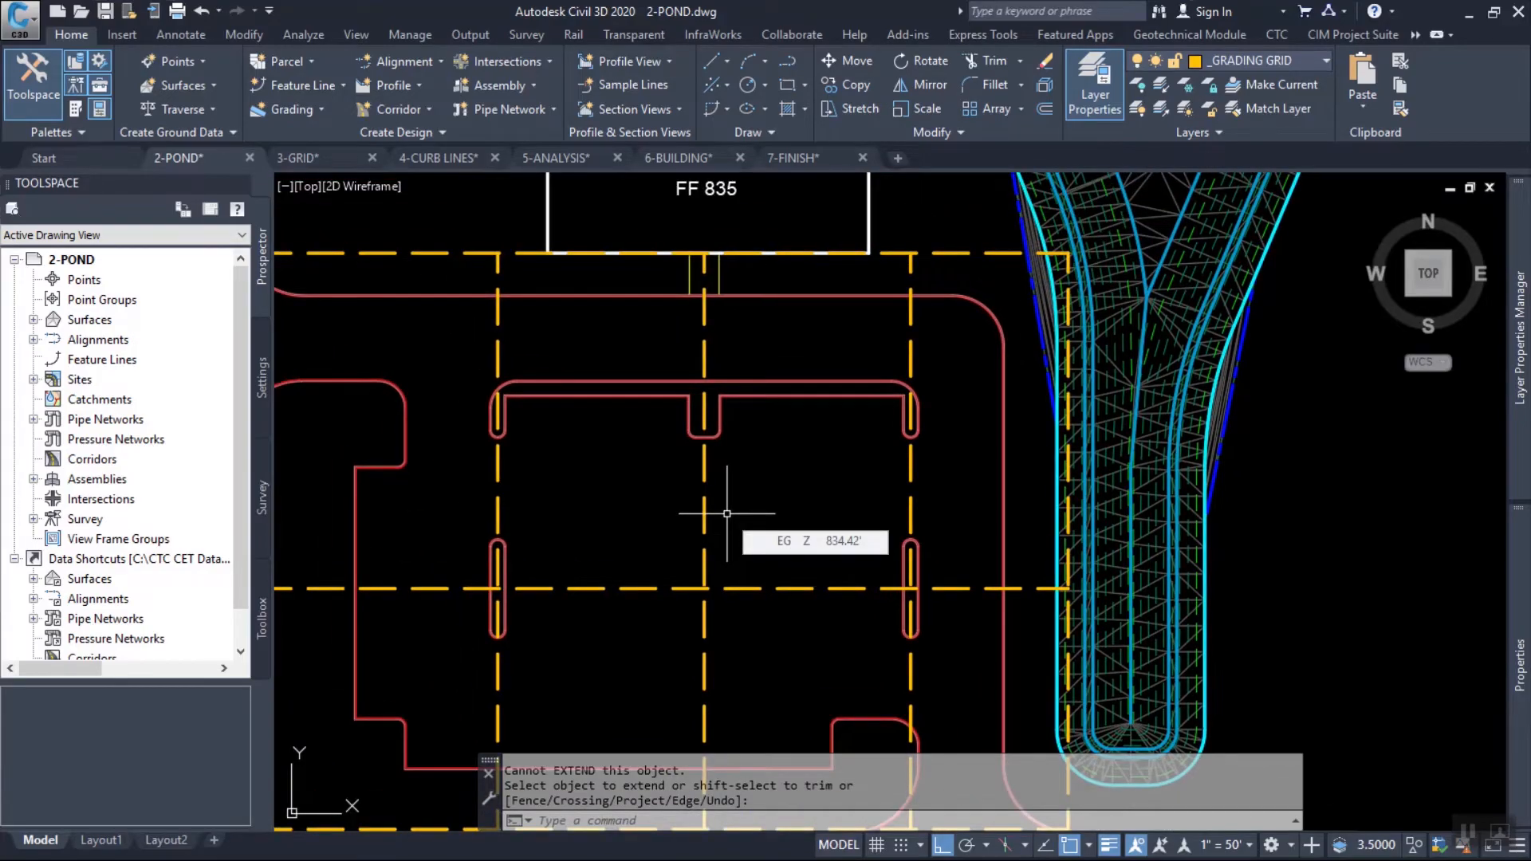
middle_click_drag(639, 467, 792, 437)
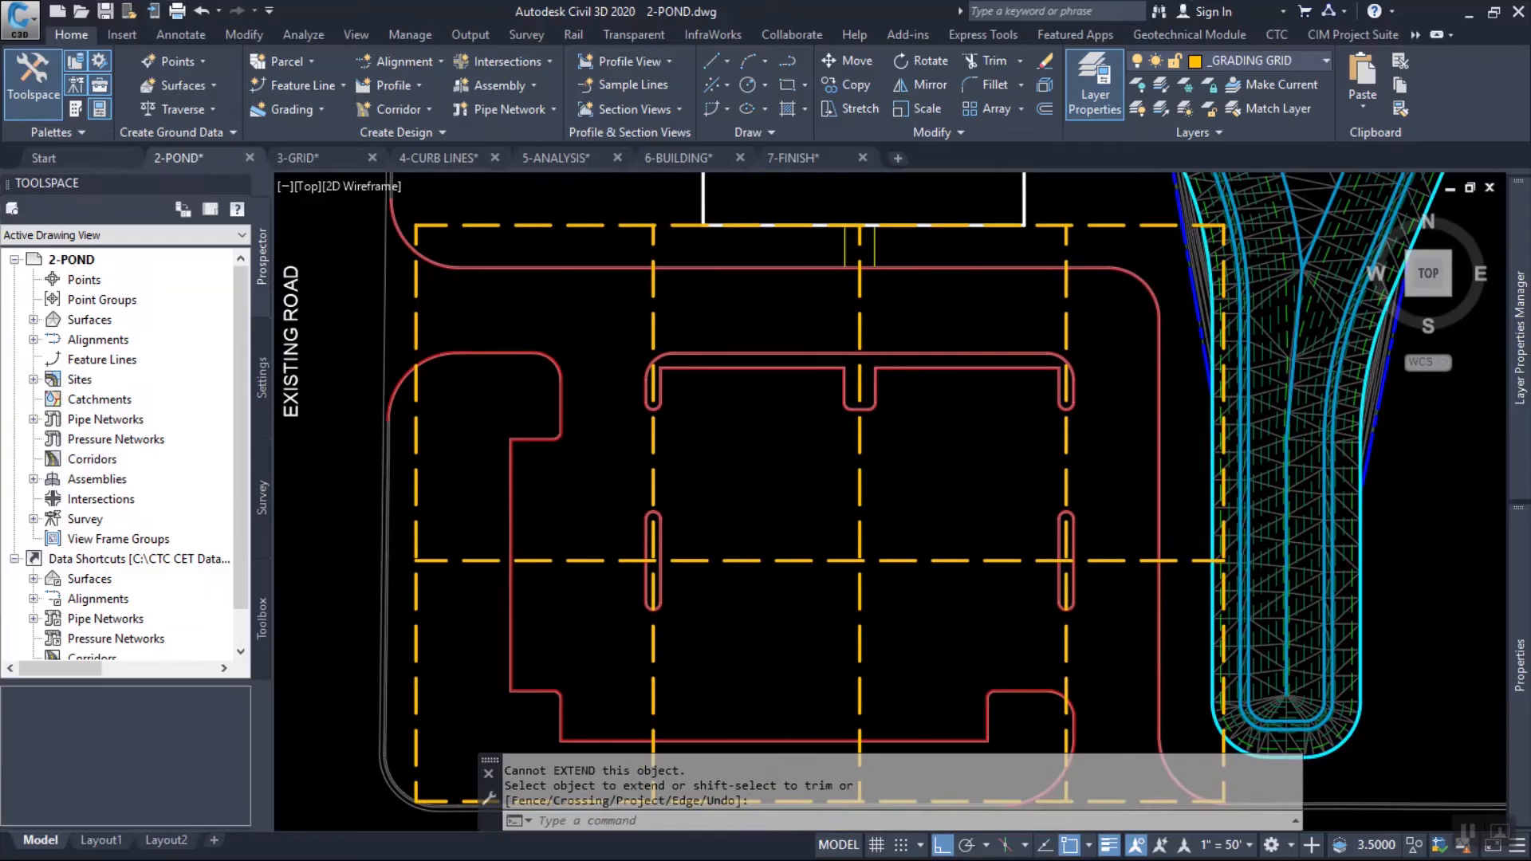
scroll(656, 414, "up", 3)
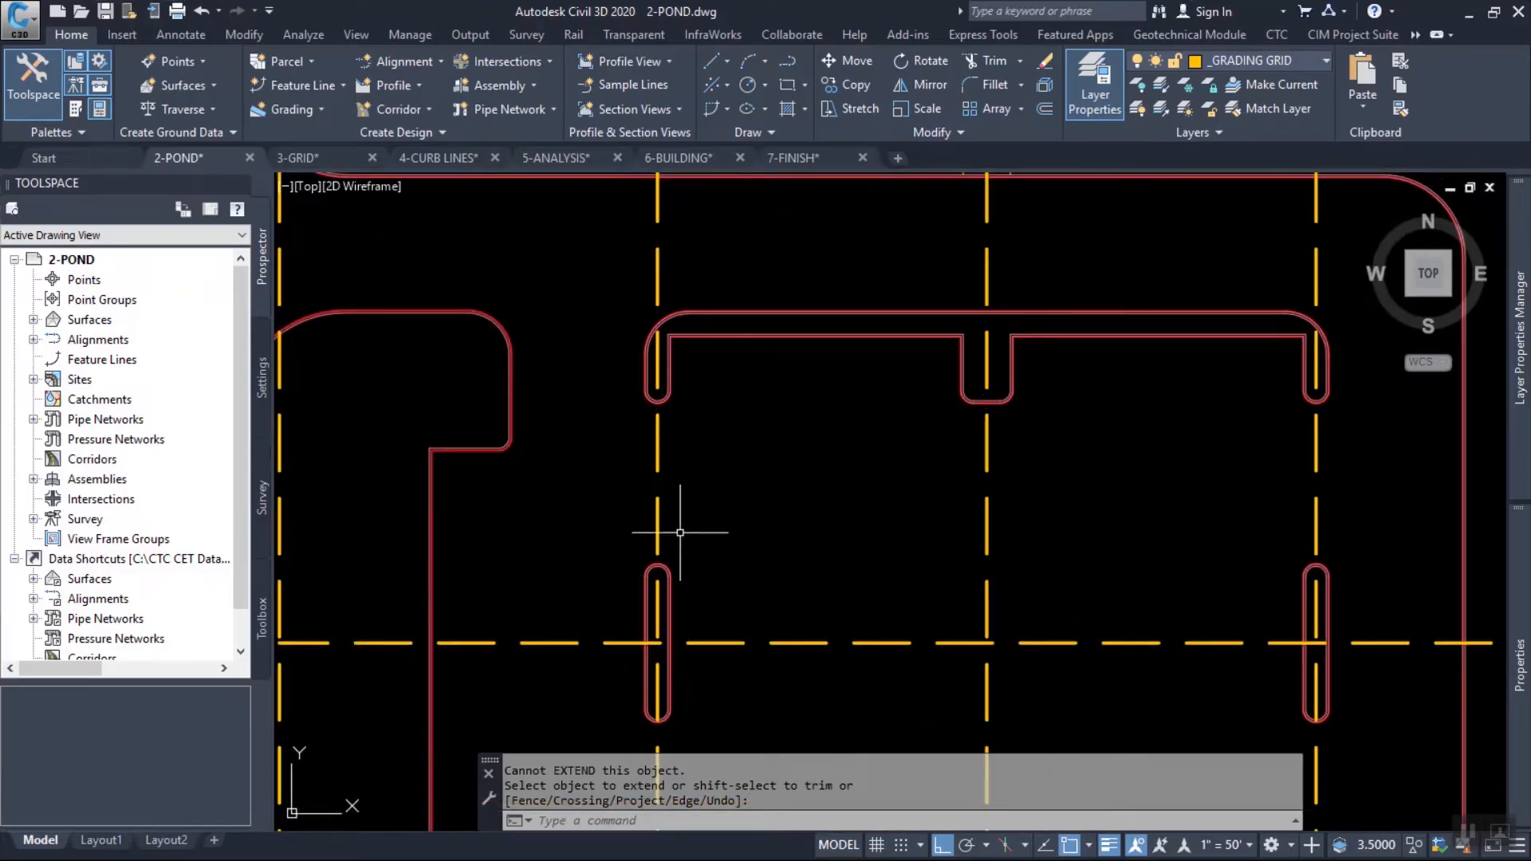
middle_click_drag(1266, 606, 1117, 606)
middle_click_drag(1126, 367, 1168, 520)
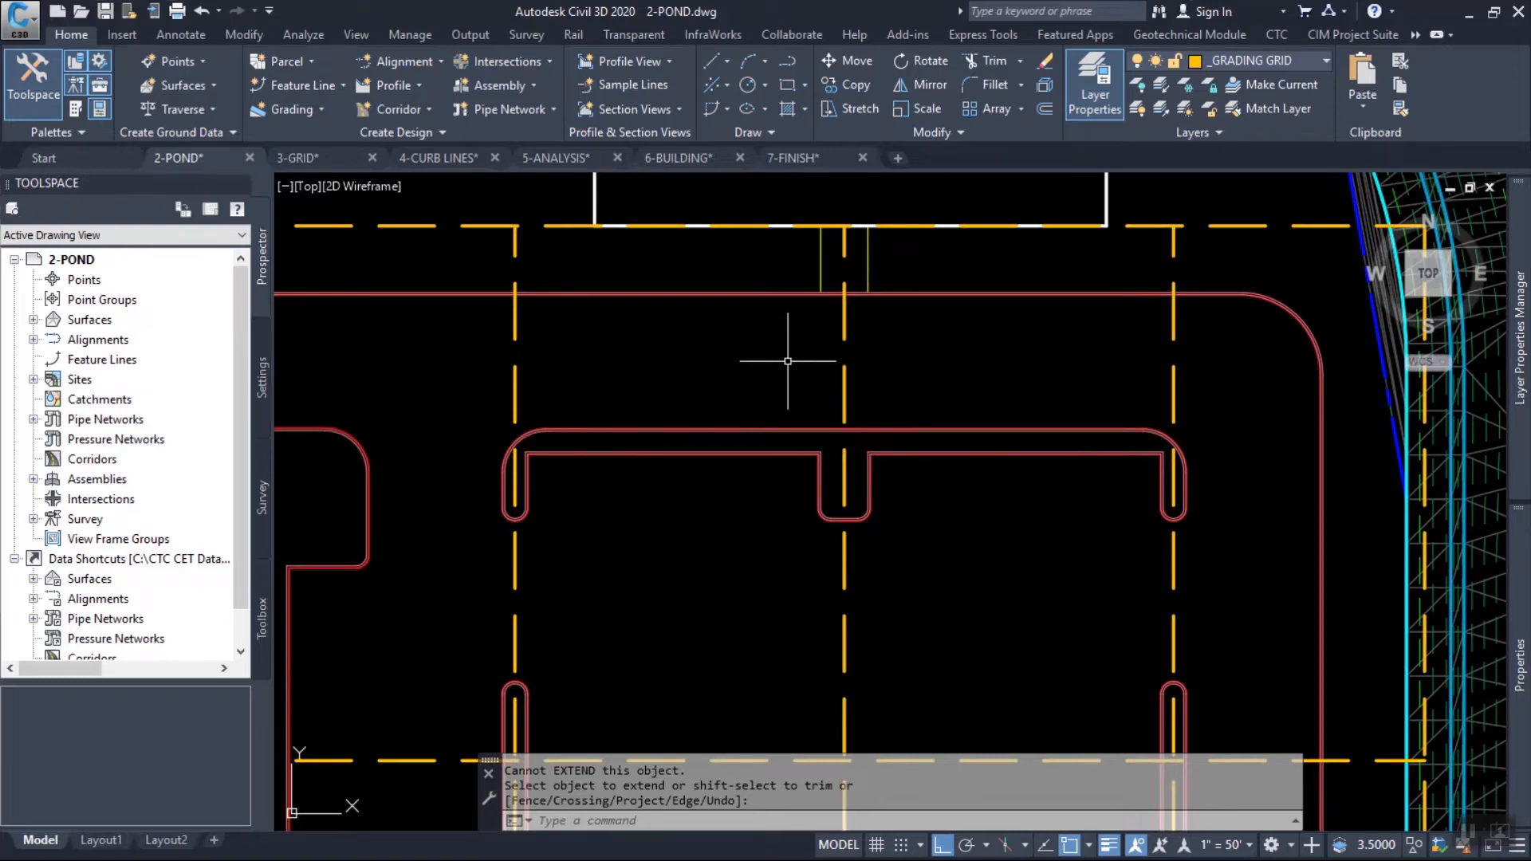
mouse_move(788, 362)
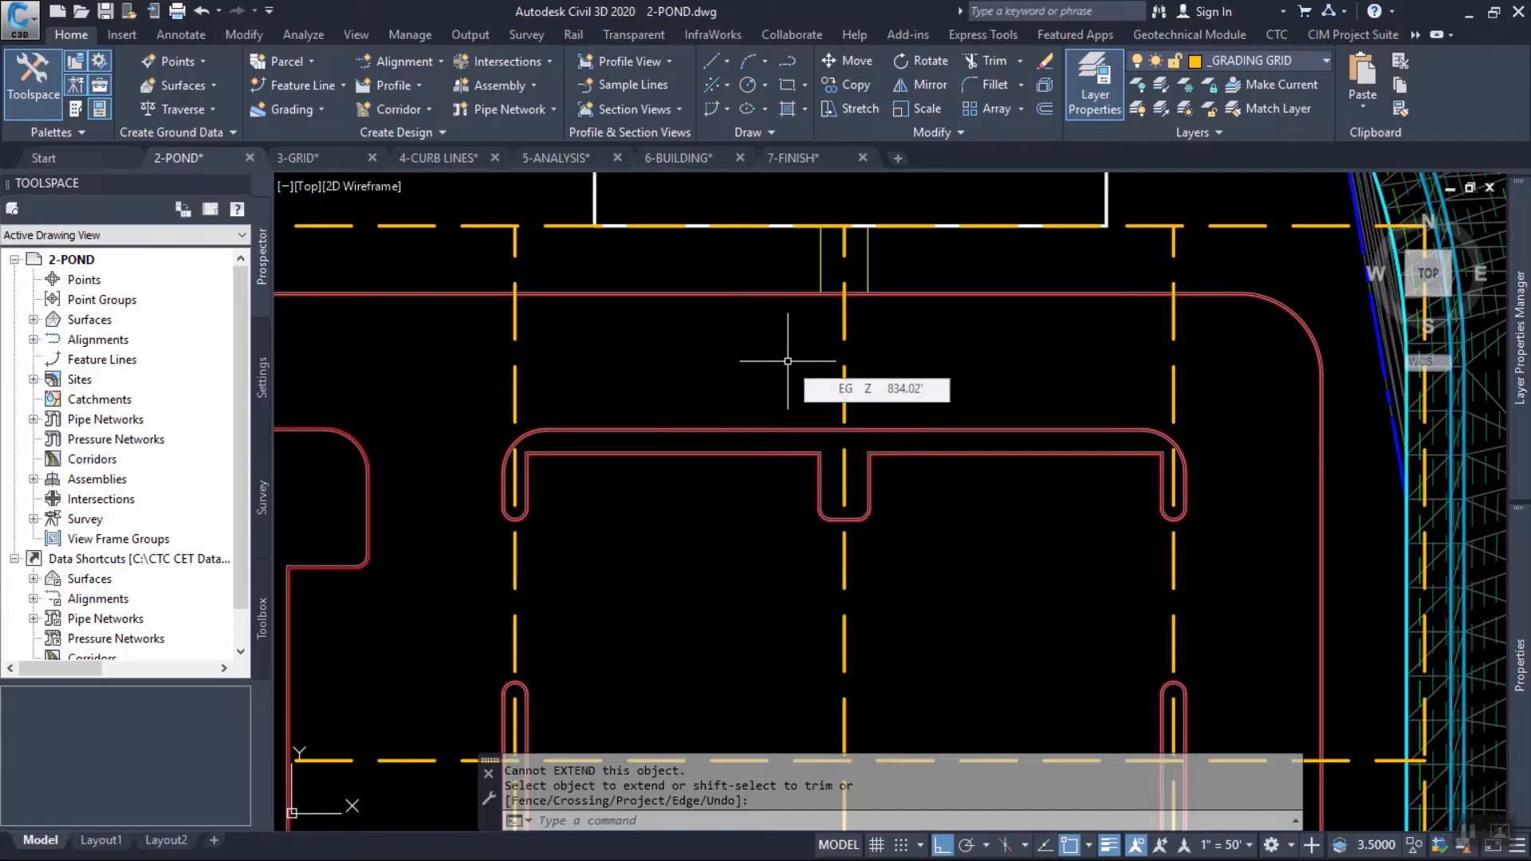
key("Escape")
key("Escape")
key("Escape")
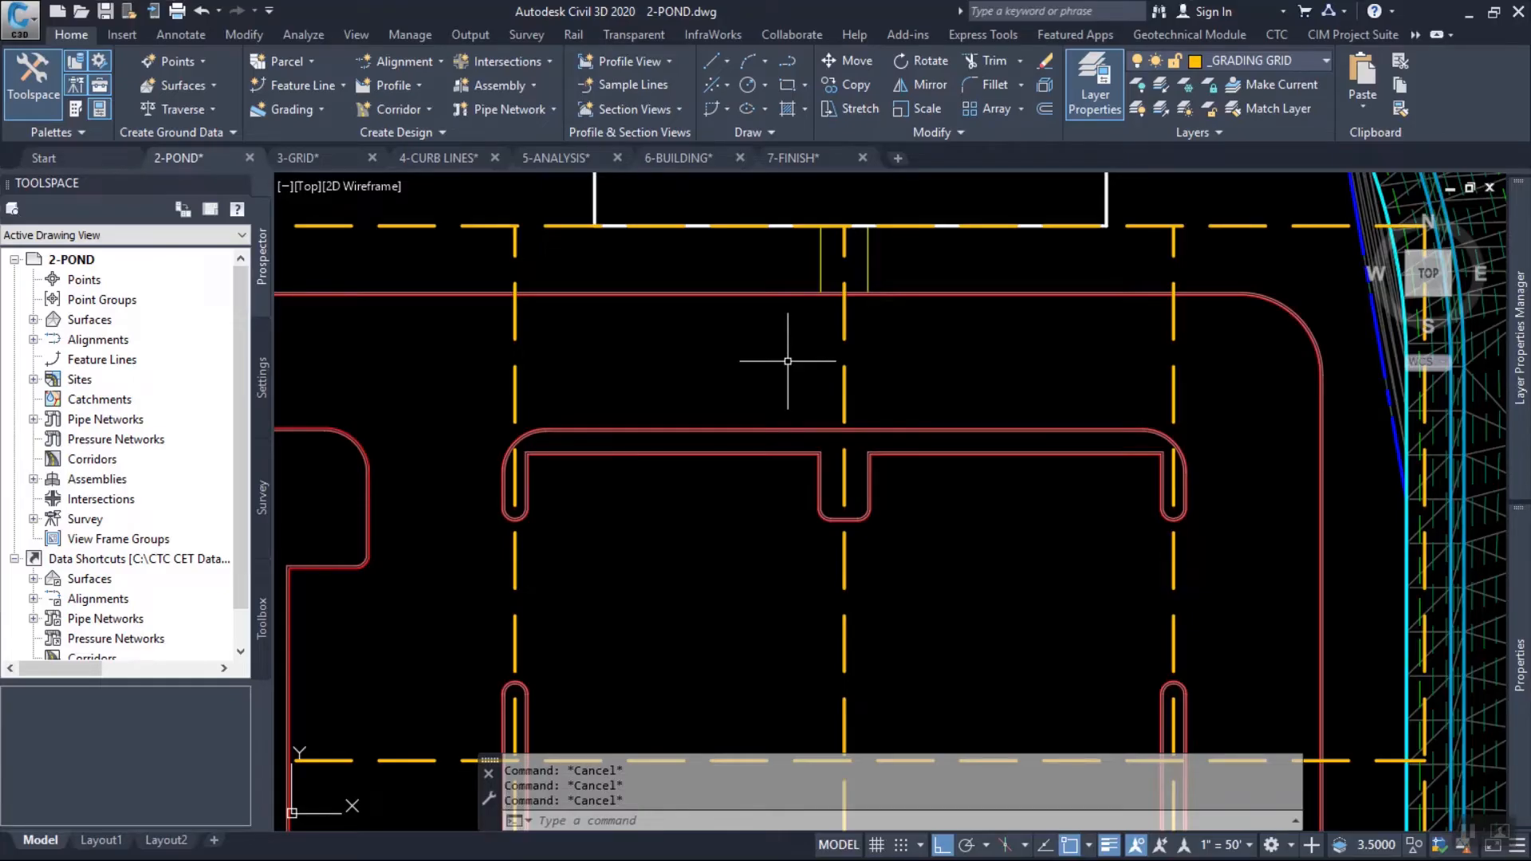
scroll(802, 343, "down", 2)
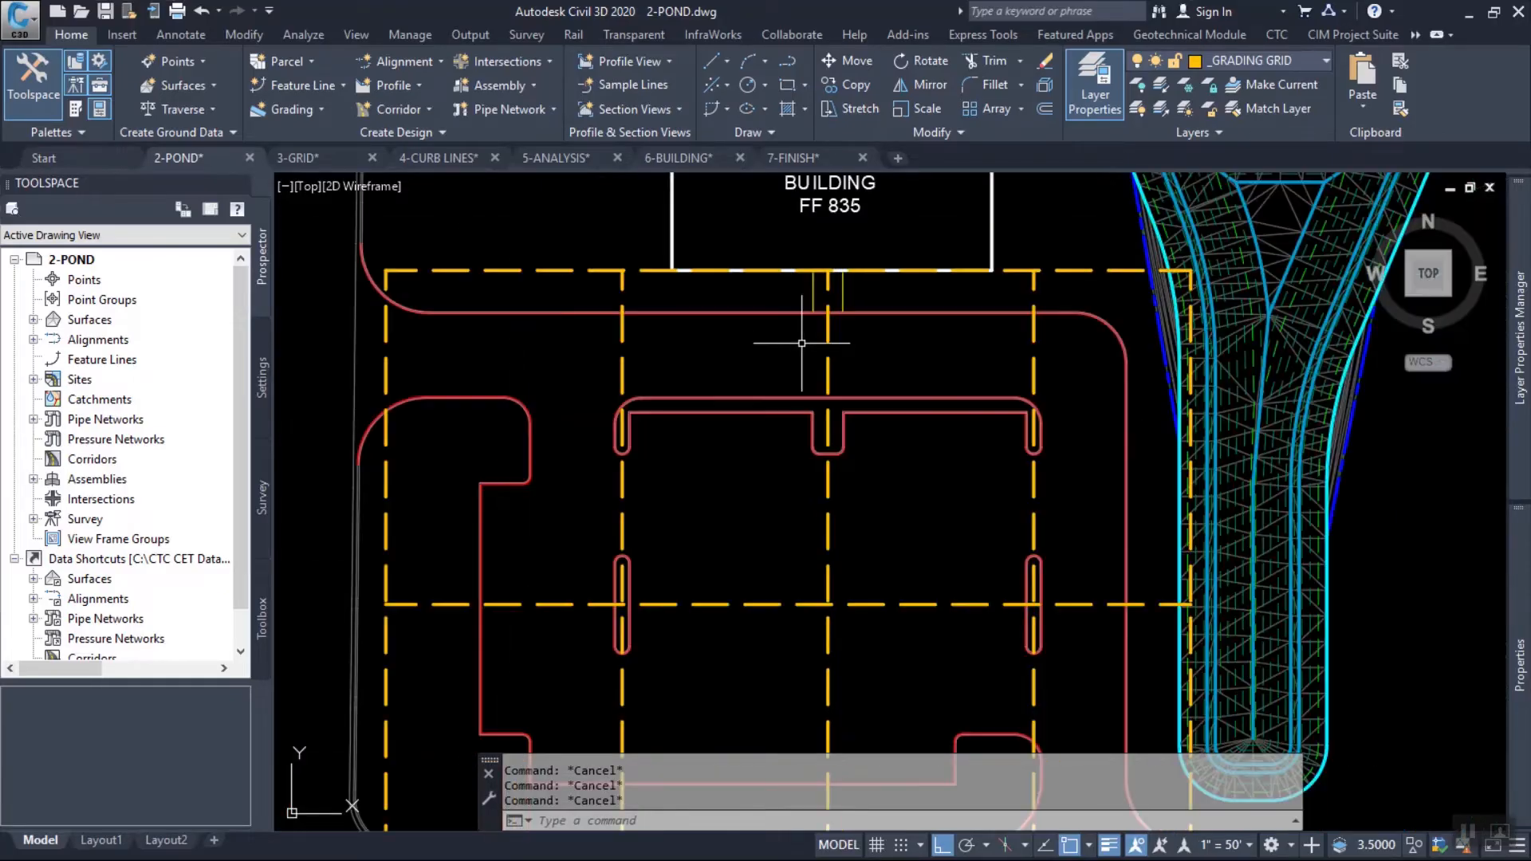
middle_click_drag(733, 386, 776, 375)
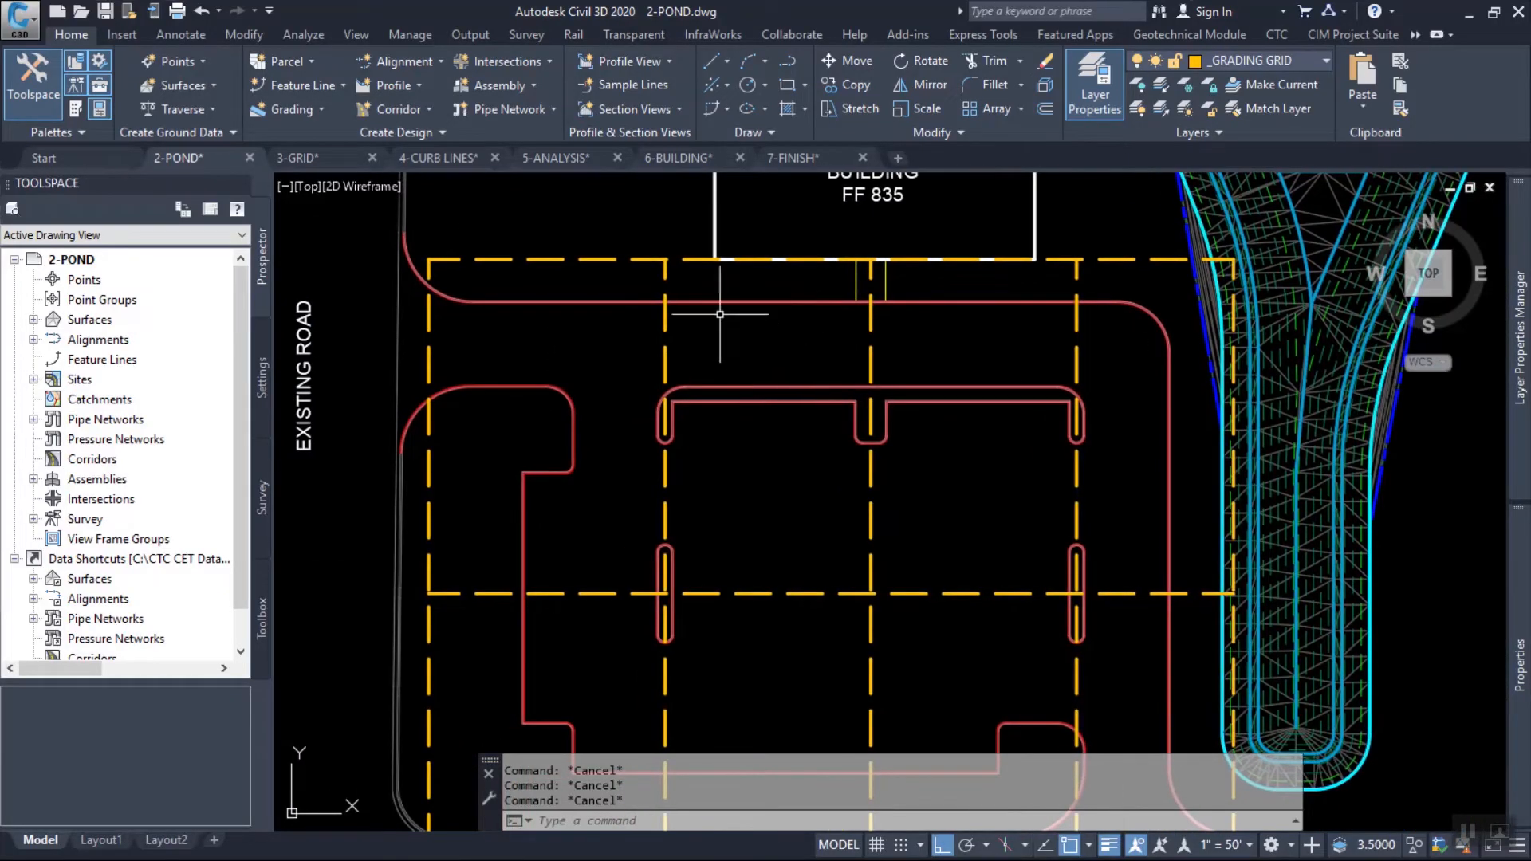
scroll(678, 267, "up", 1)
left_click(682, 277)
left_click(642, 239)
right_click(638, 222)
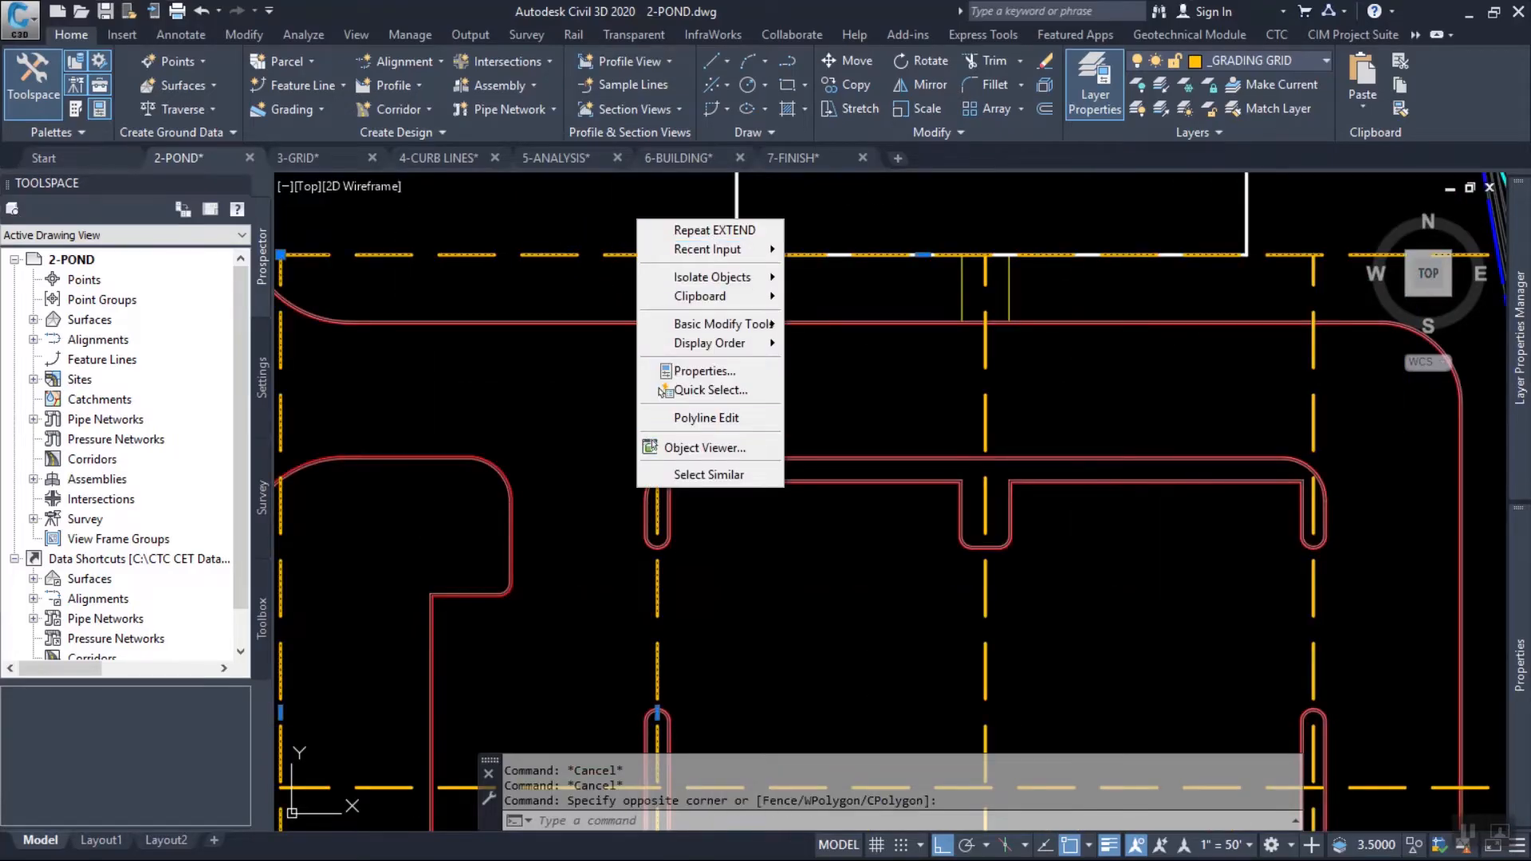
key("Escape")
Select all the grading grid polylines by picking two of them and selecting similar objects.
scroll(808, 473, "down", 2)
left_click(724, 348)
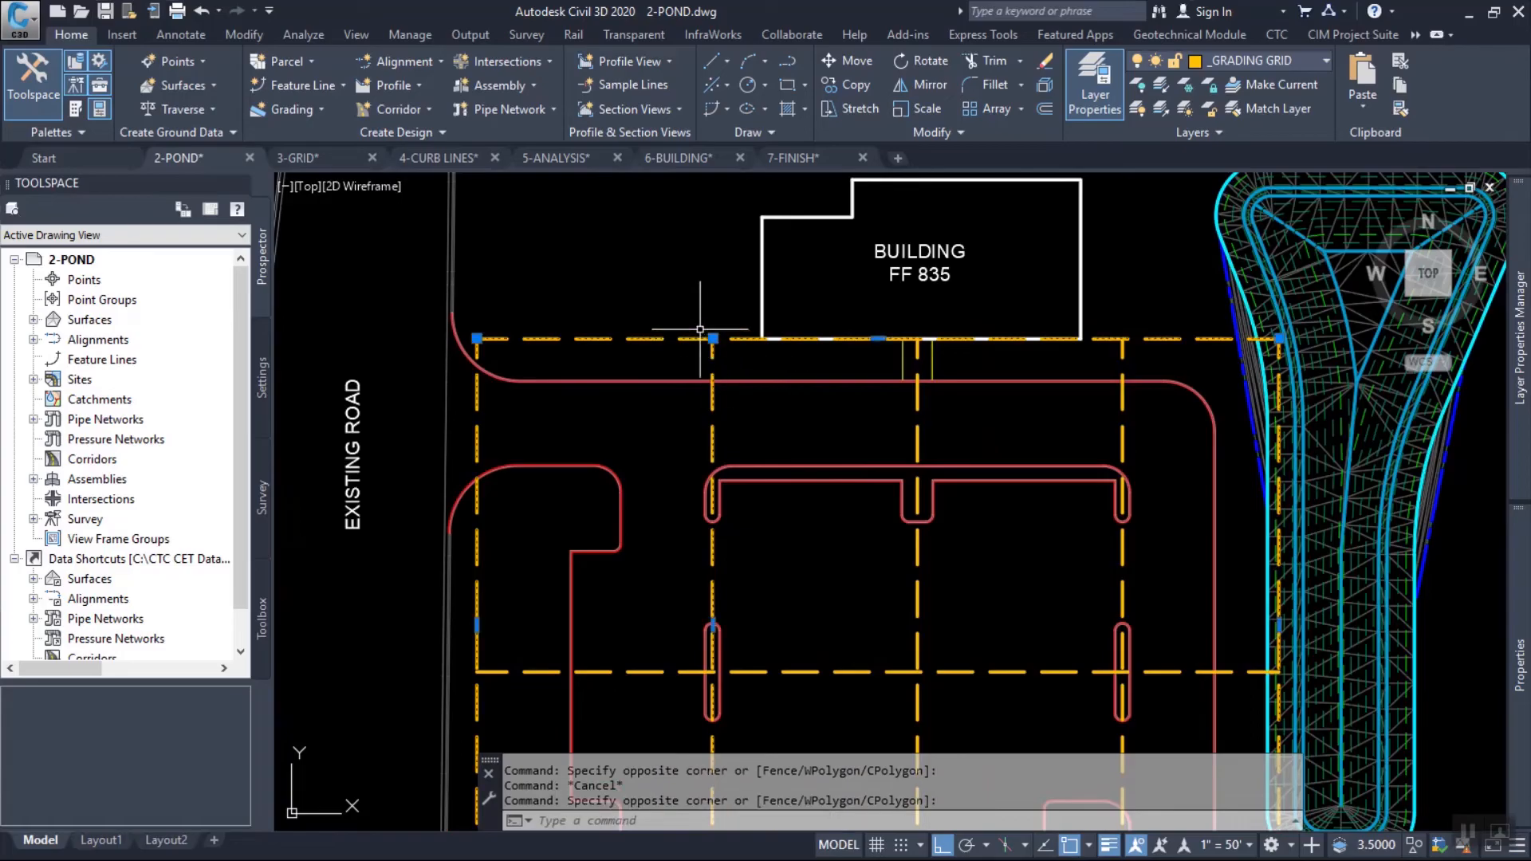
left_click(693, 255)
right_click(697, 259)
left_click(771, 515)
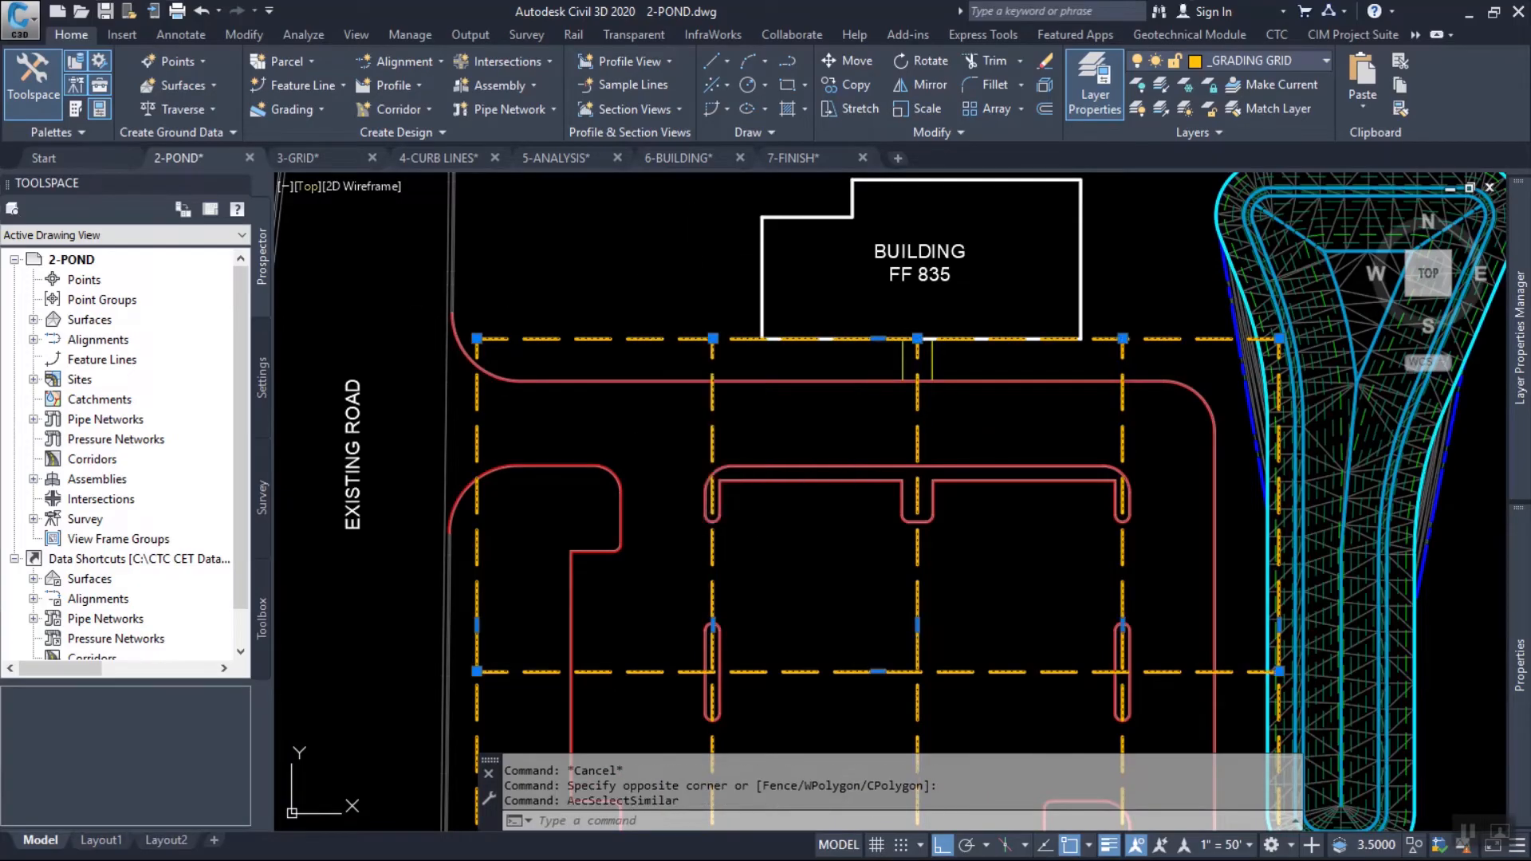
Convert the selected grid polylines to feature lines in the Parking Lot Setup site with the PRIMARY style and an assigned elevation of 834.
left_click(302, 85)
left_click(375, 161)
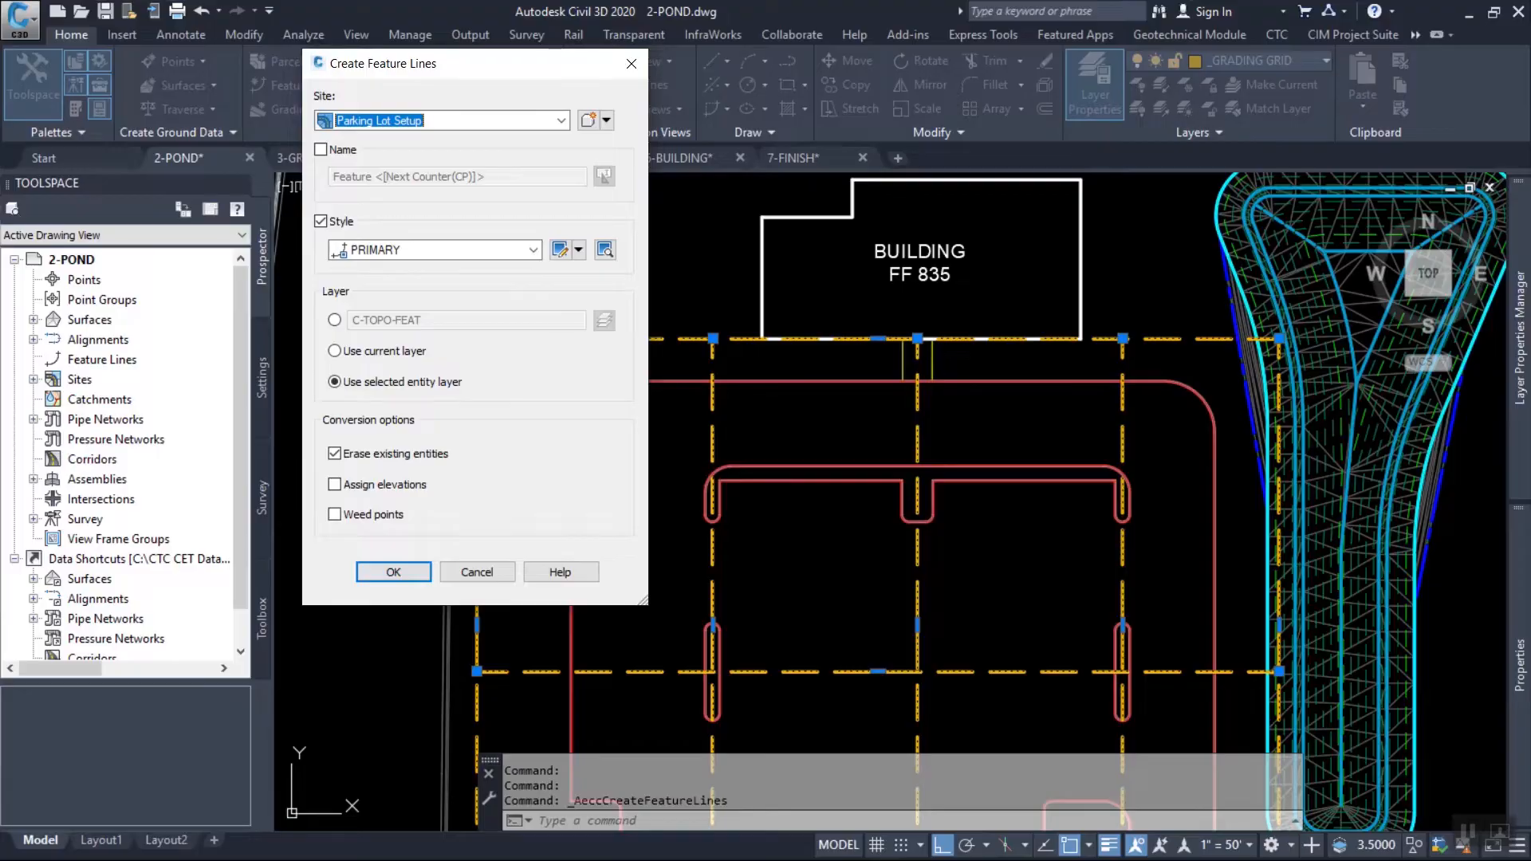
left_click(533, 250)
left_click(383, 285)
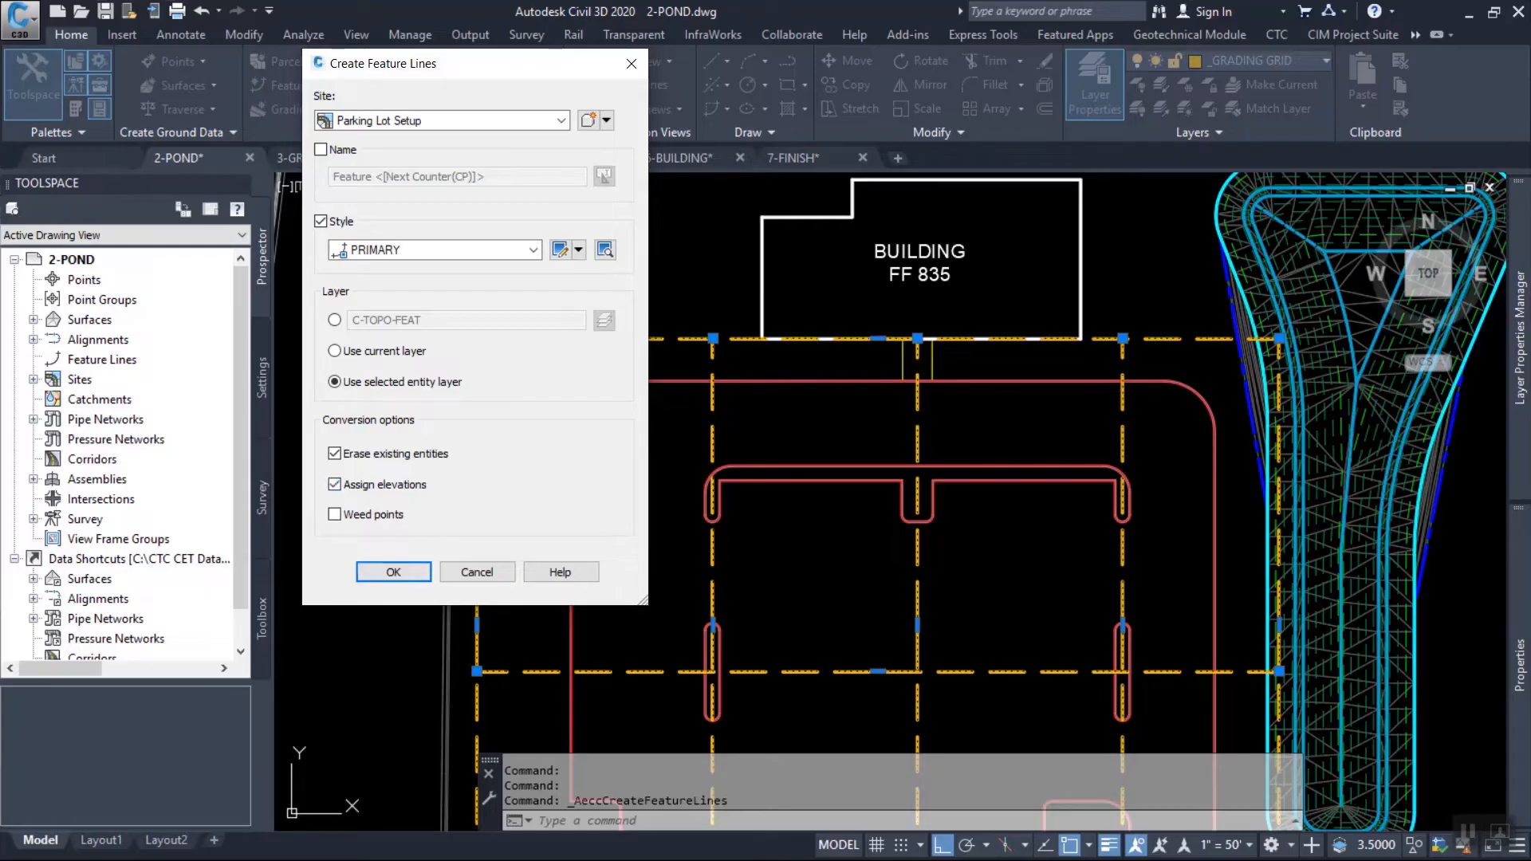
key("Return")
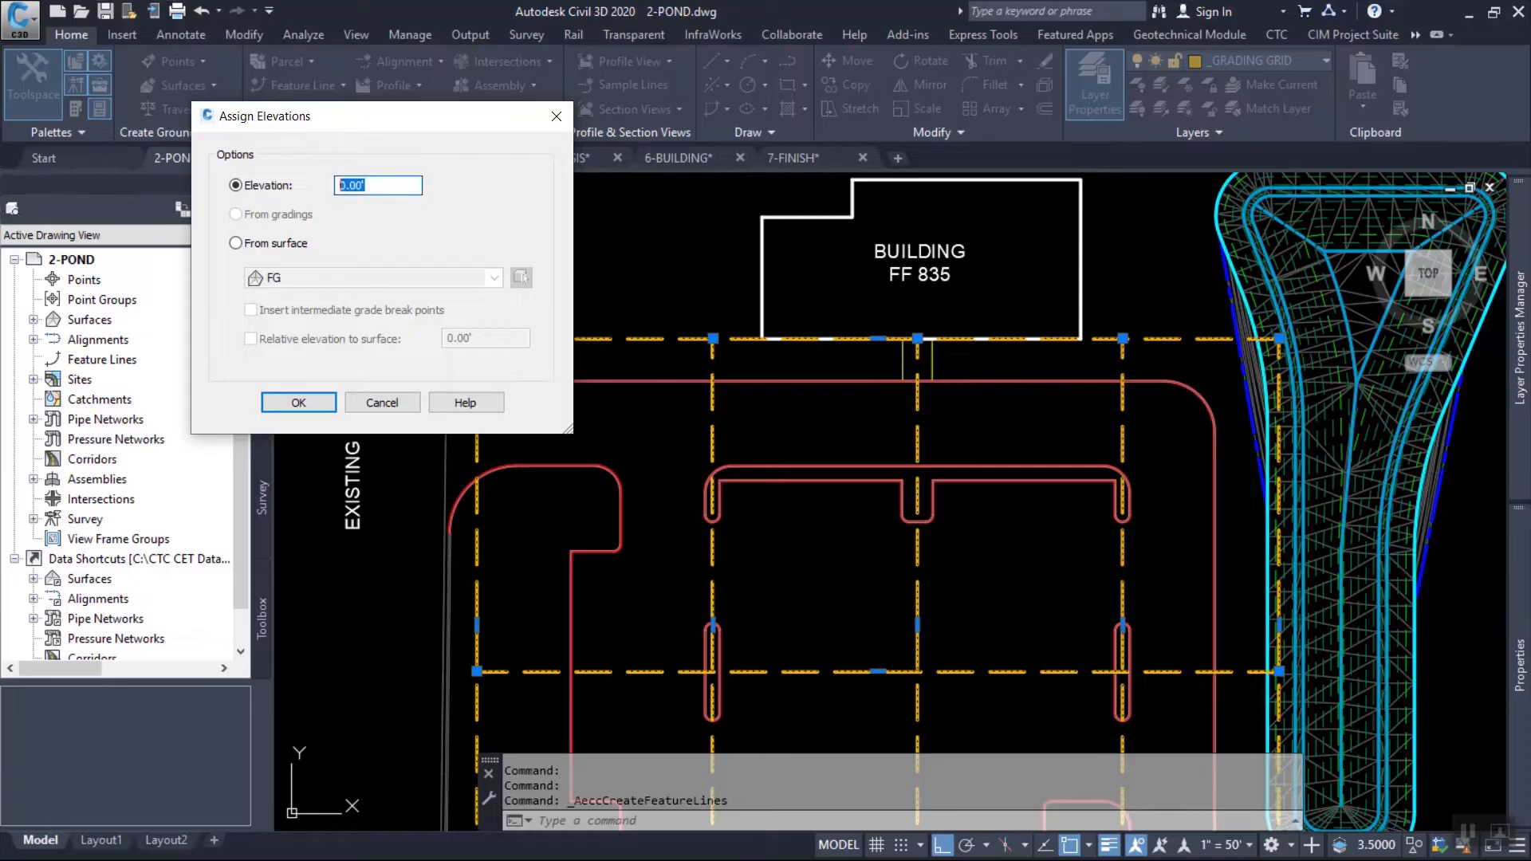
type("834.5")
key("Return")
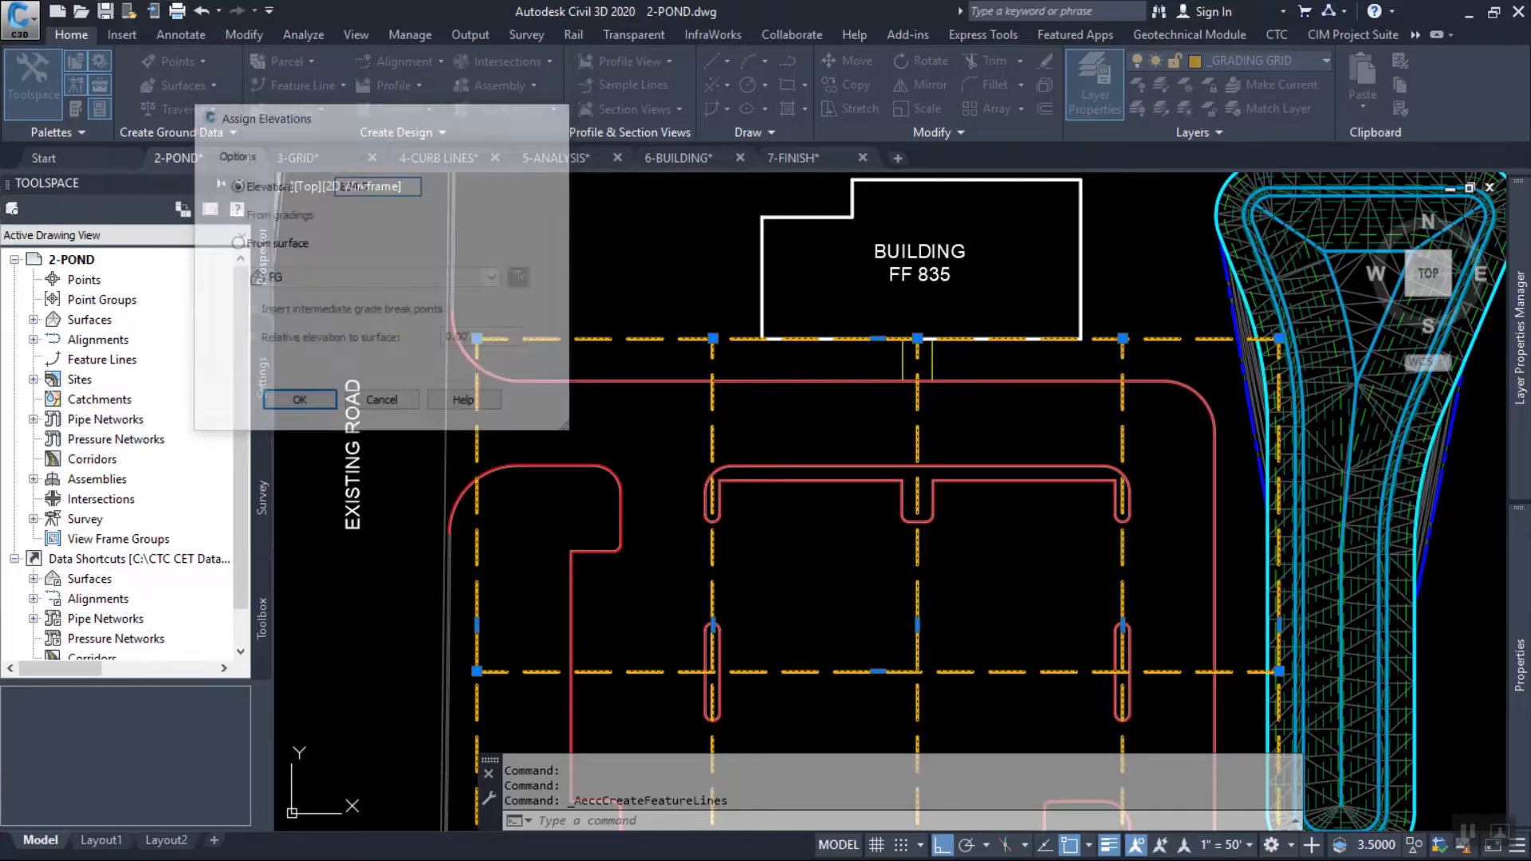
Select all the grid feature lines by picking samples and selecting similar objects.
left_click(749, 418)
left_click(680, 404)
right_click(706, 408)
left_click(778, 848)
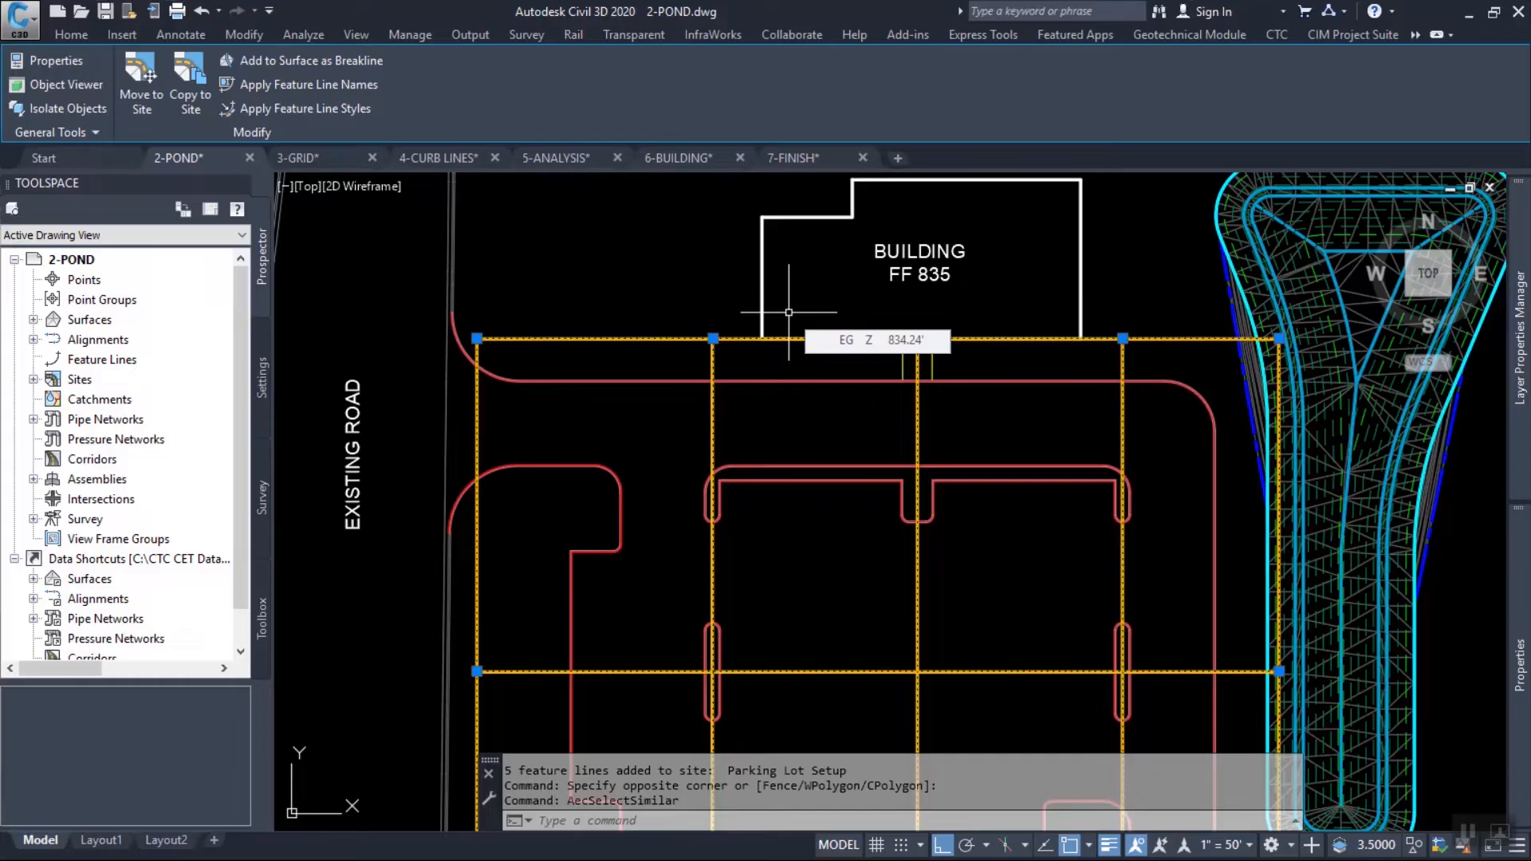
Start adding the selected feature lines as breaklines, with Parking Lot Setup as the target surface.
right_click(599, 247)
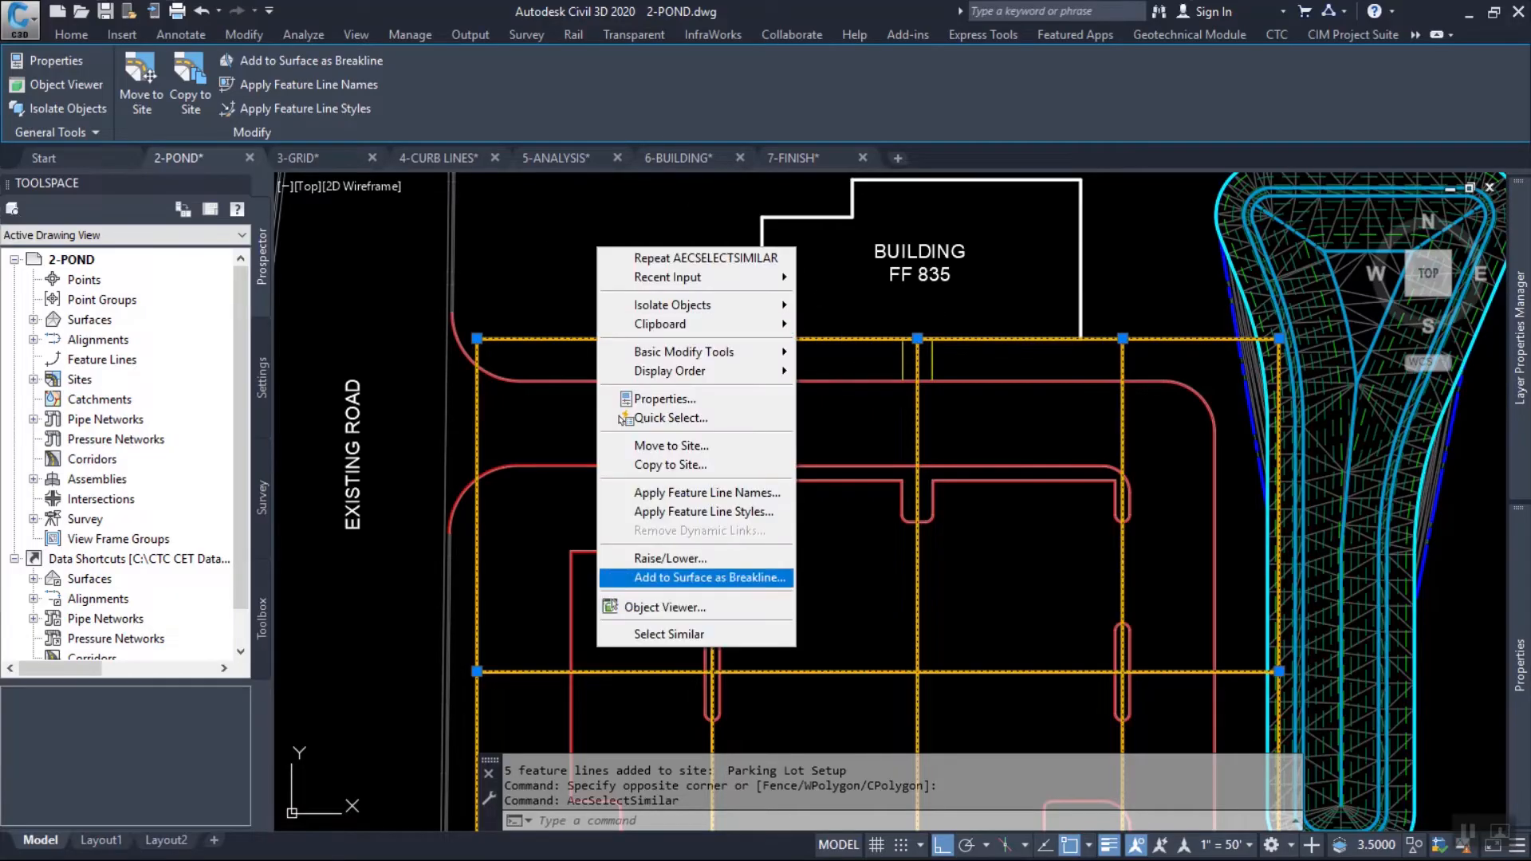
left_click(694, 577)
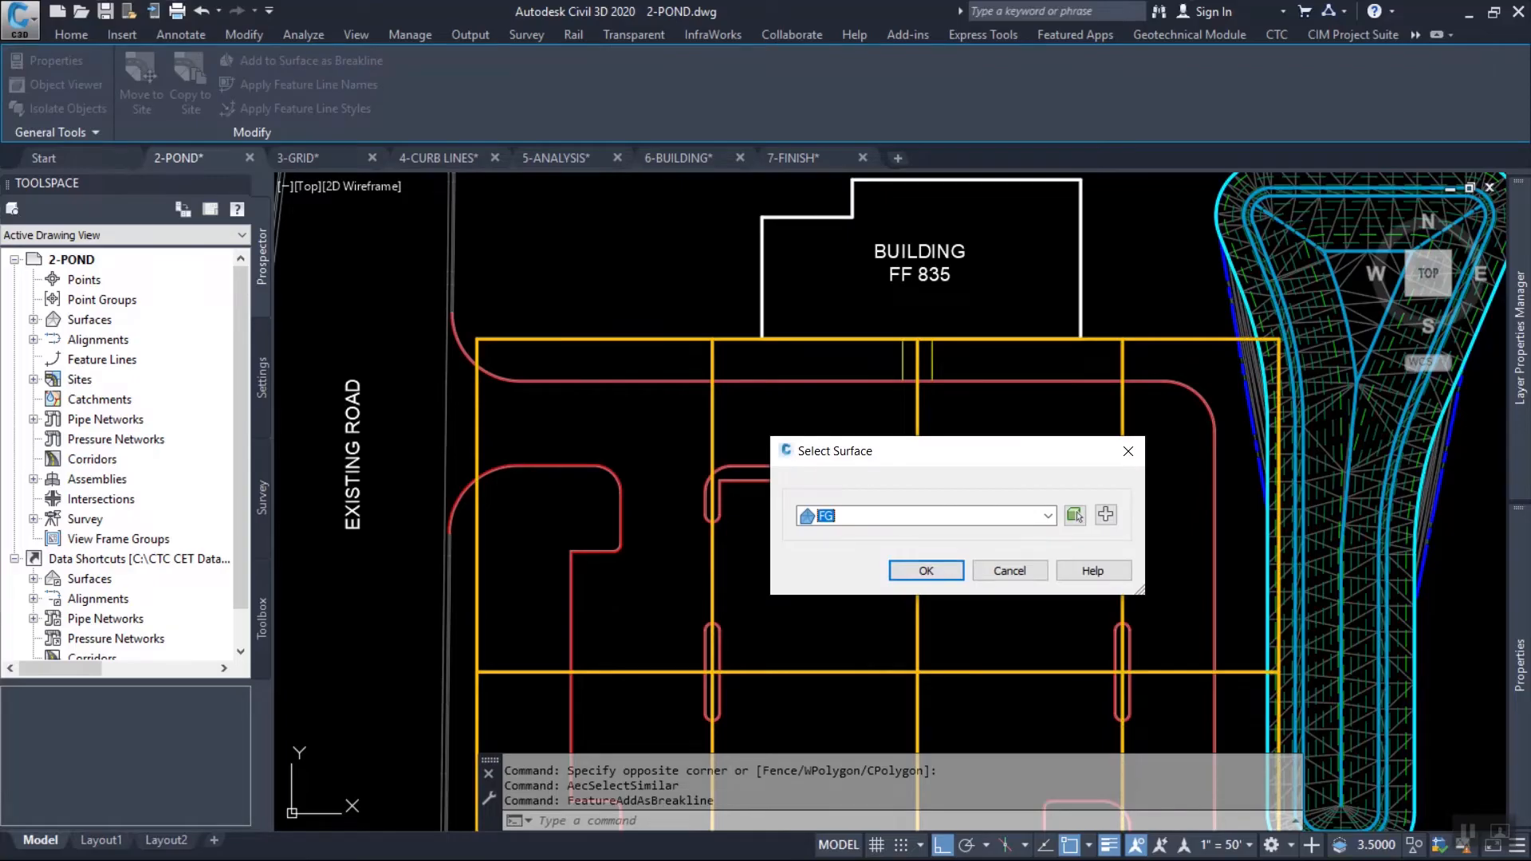
left_click_drag(941, 452, 827, 311)
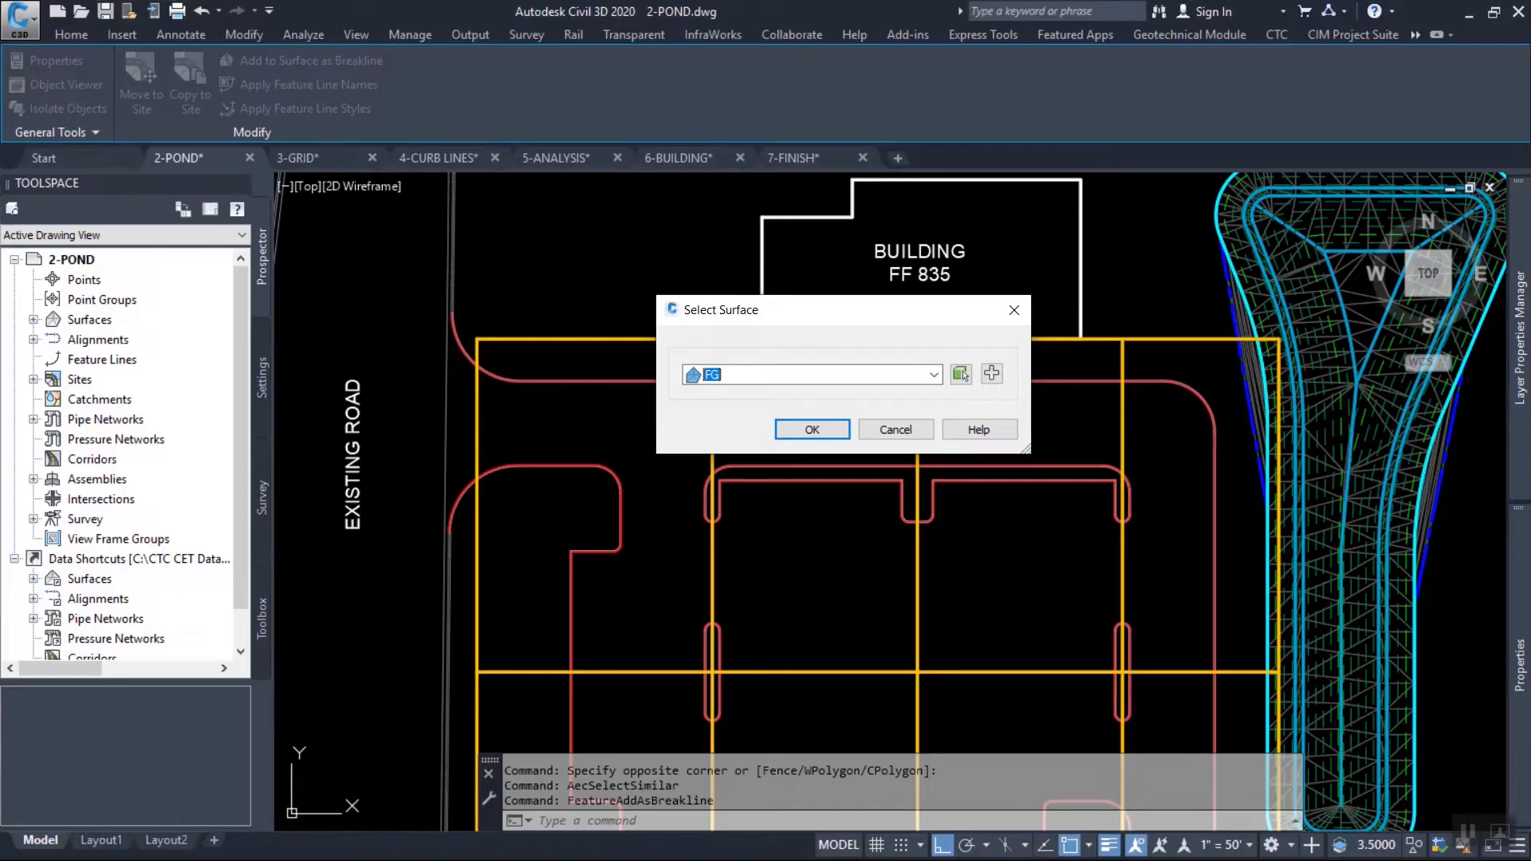
left_click_drag(812, 310, 778, 300)
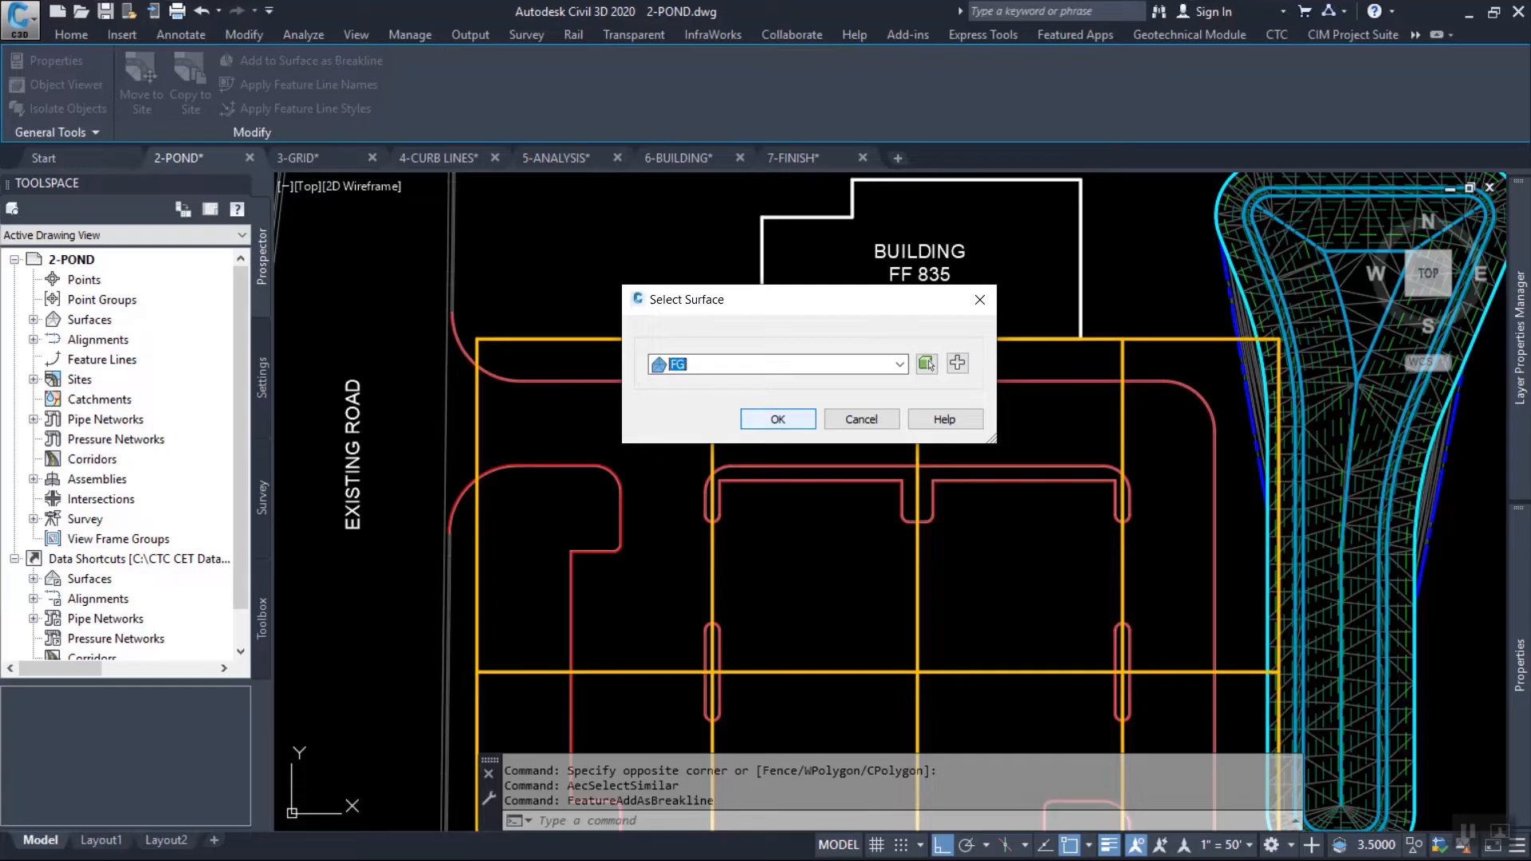
left_click(900, 365)
left_click(733, 416)
left_click_drag(786, 300, 793, 298)
left_click_drag(937, 365, 1095, 264)
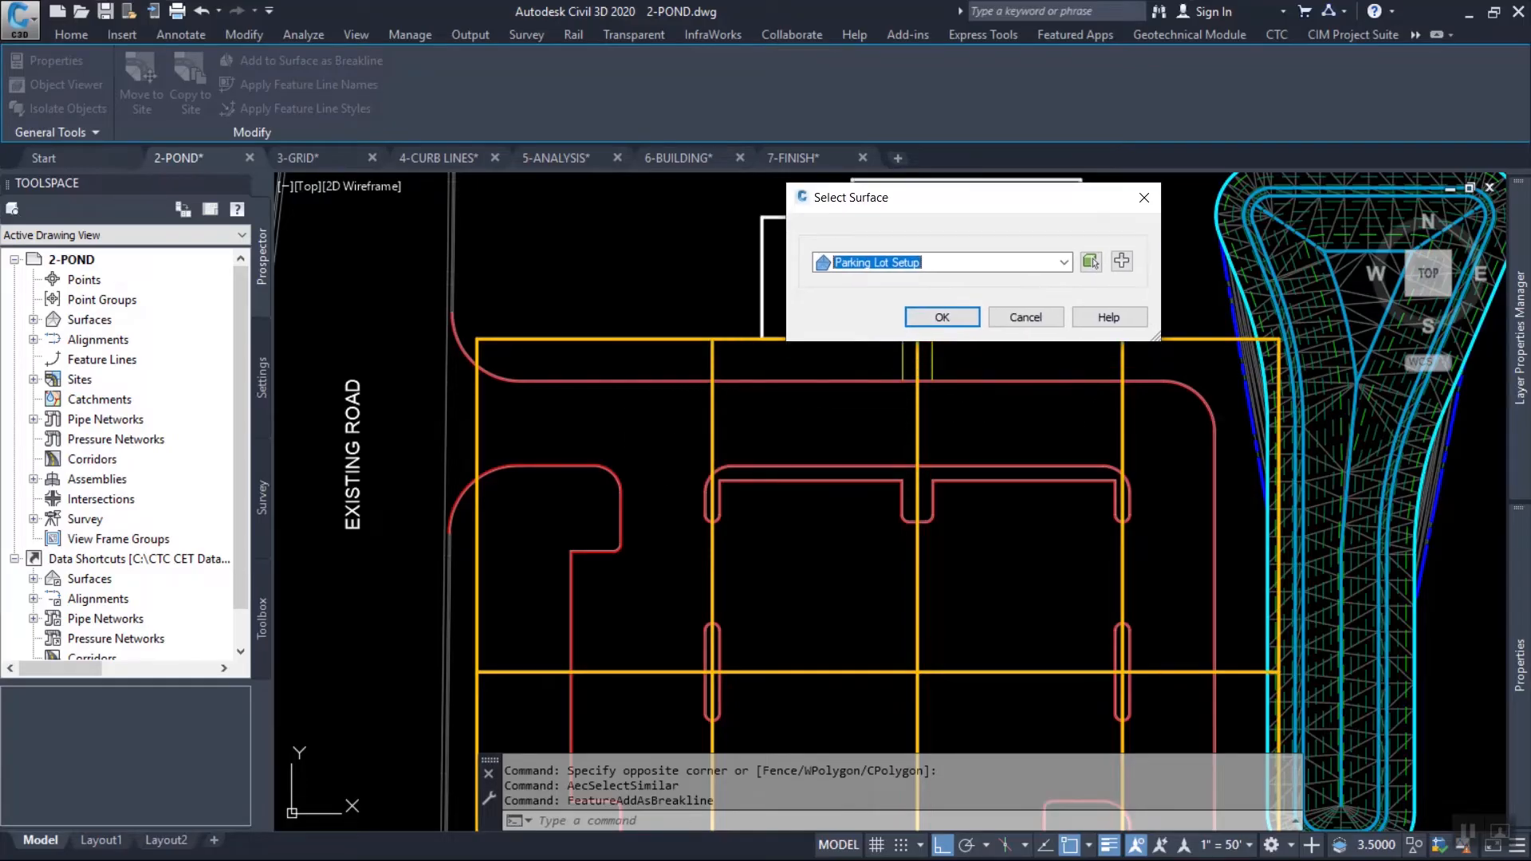
left_click(942, 316)
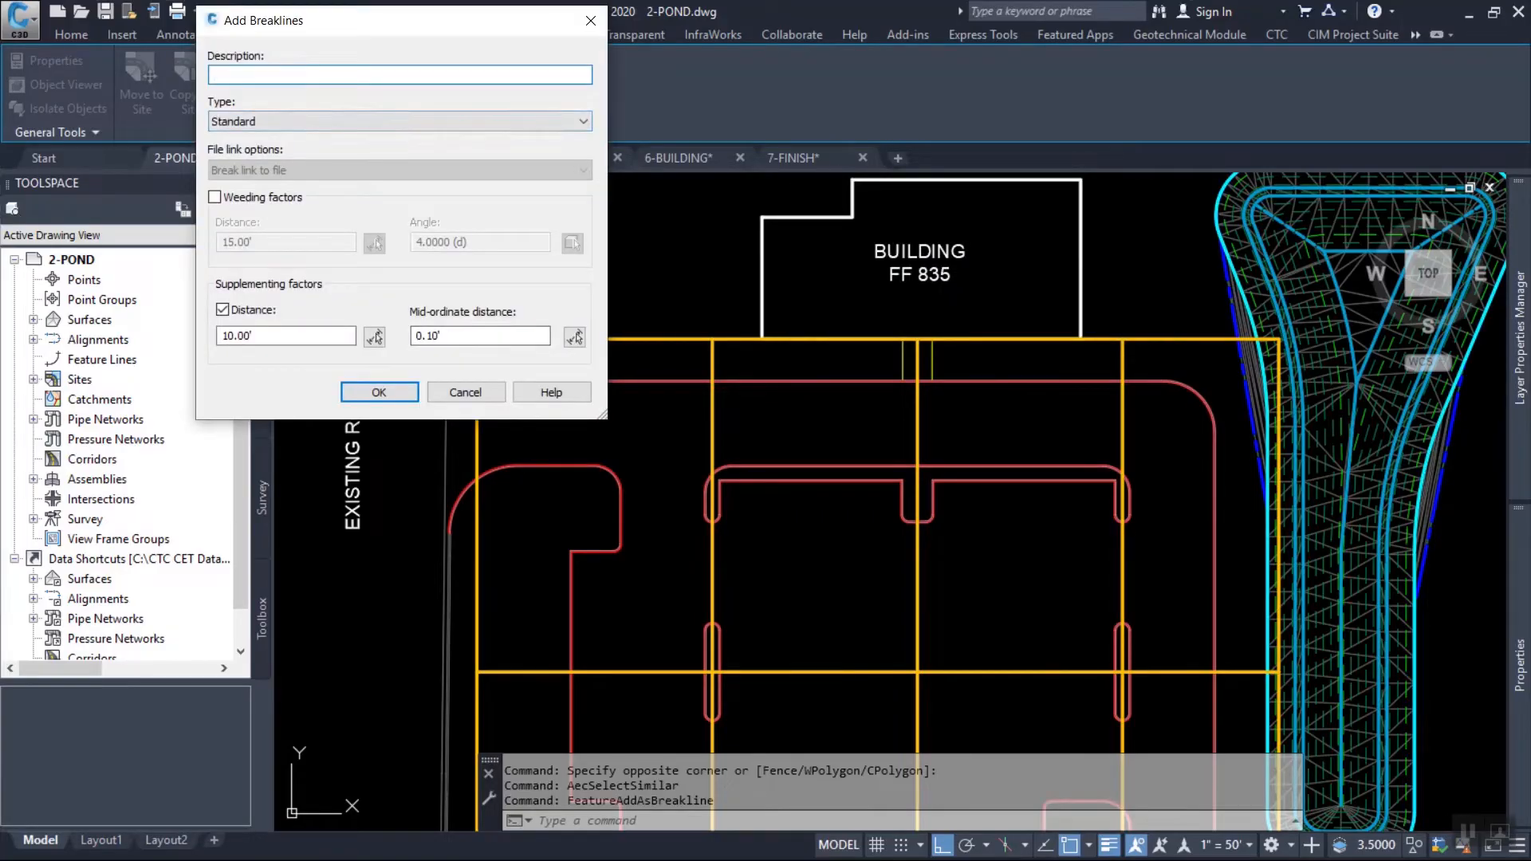
Give the Standard breaklines the description "setup" and add them to the surface.
type("setup lines")
left_click(379, 391)
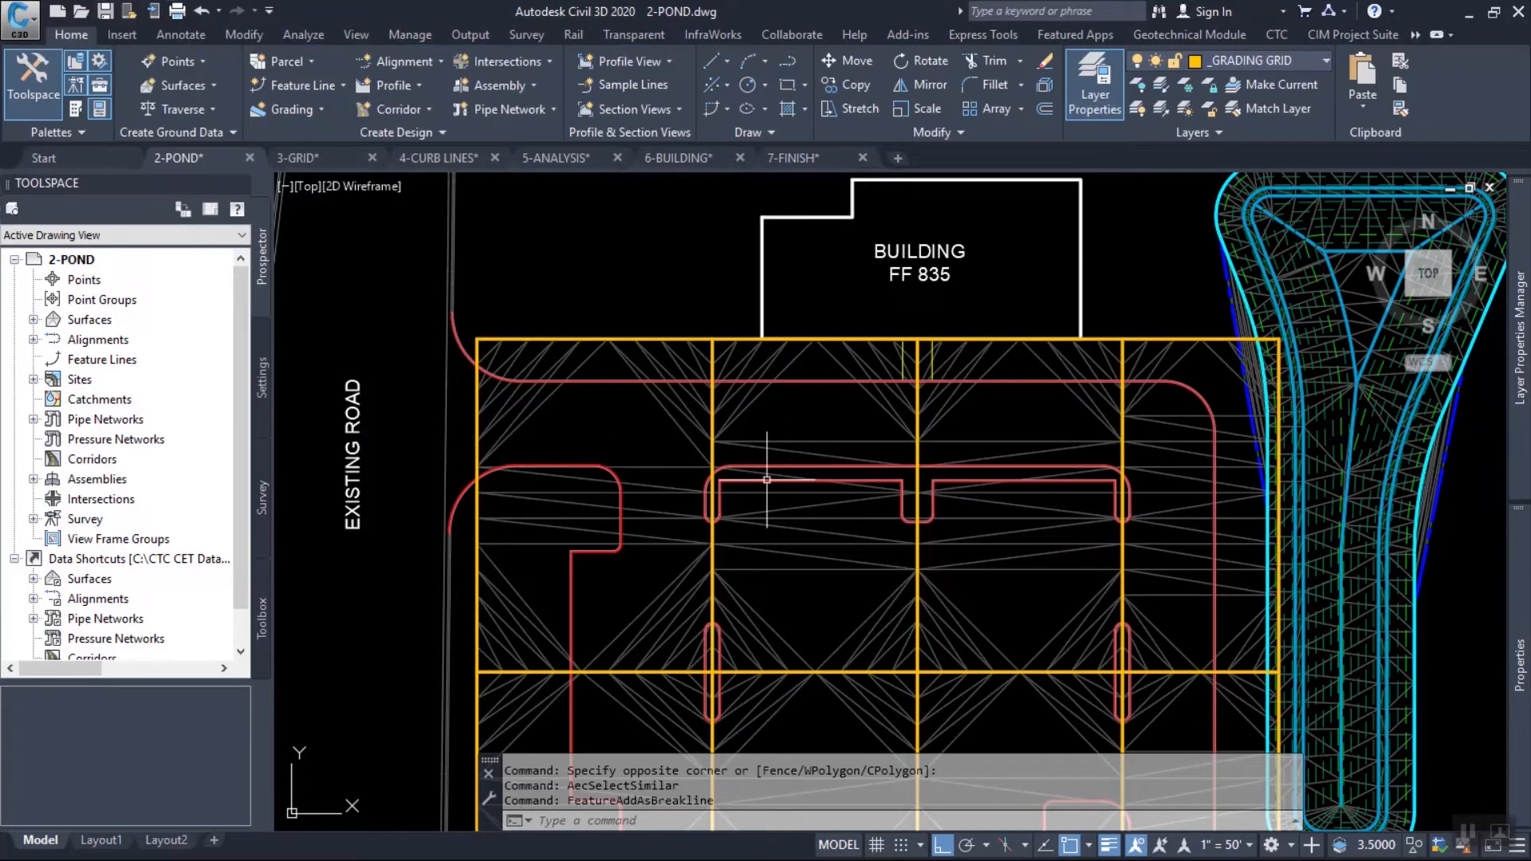
scroll(742, 479, "up", 3)
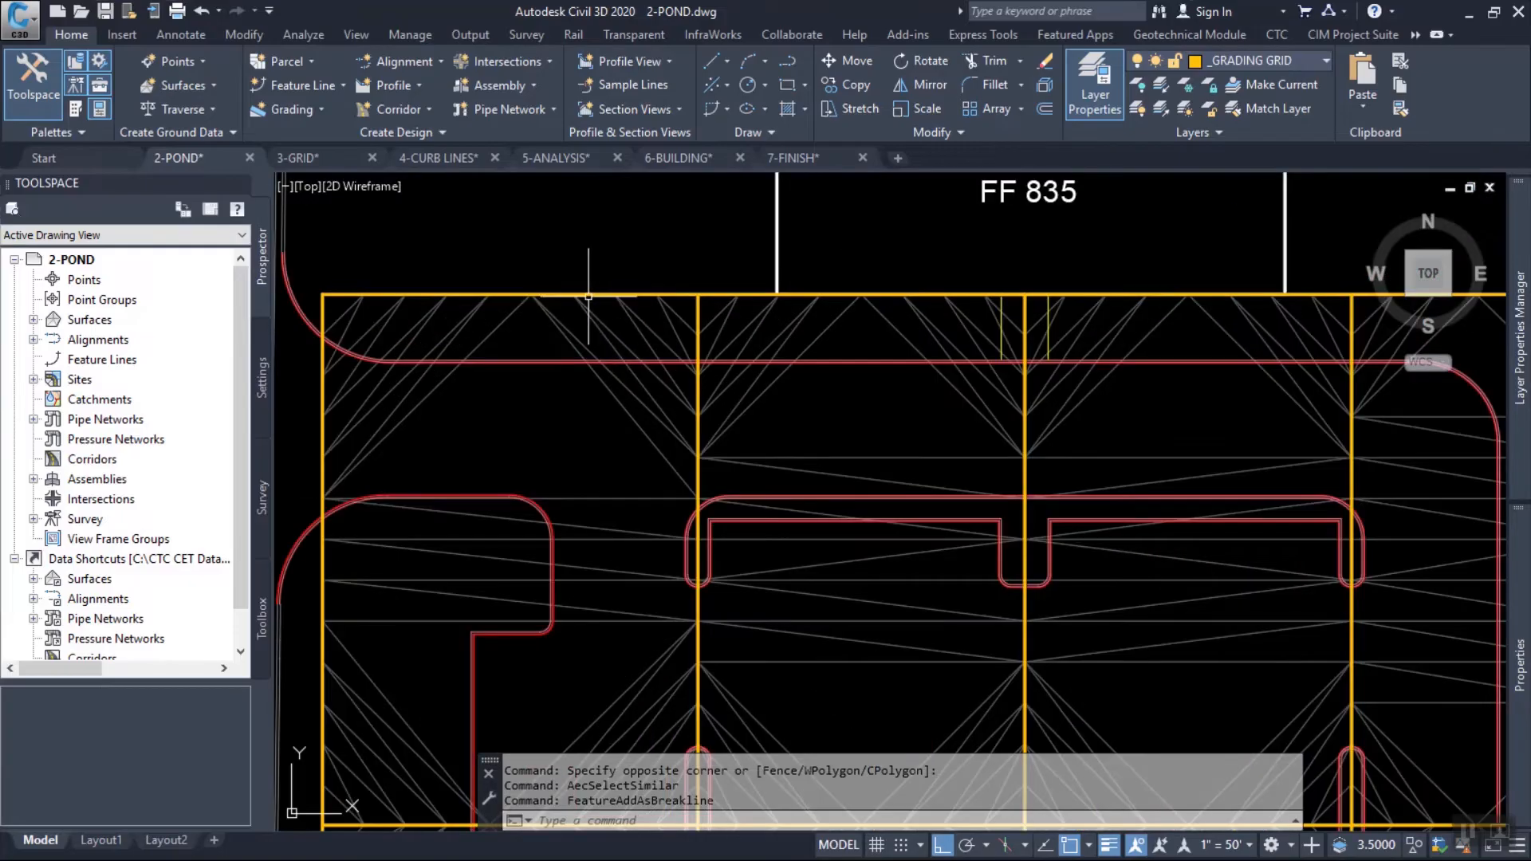
Select the outer boundary feature line of the grading grid.
scroll(602, 311, "down", 3)
scroll(691, 429, "up", 2)
mouse_move(690, 430)
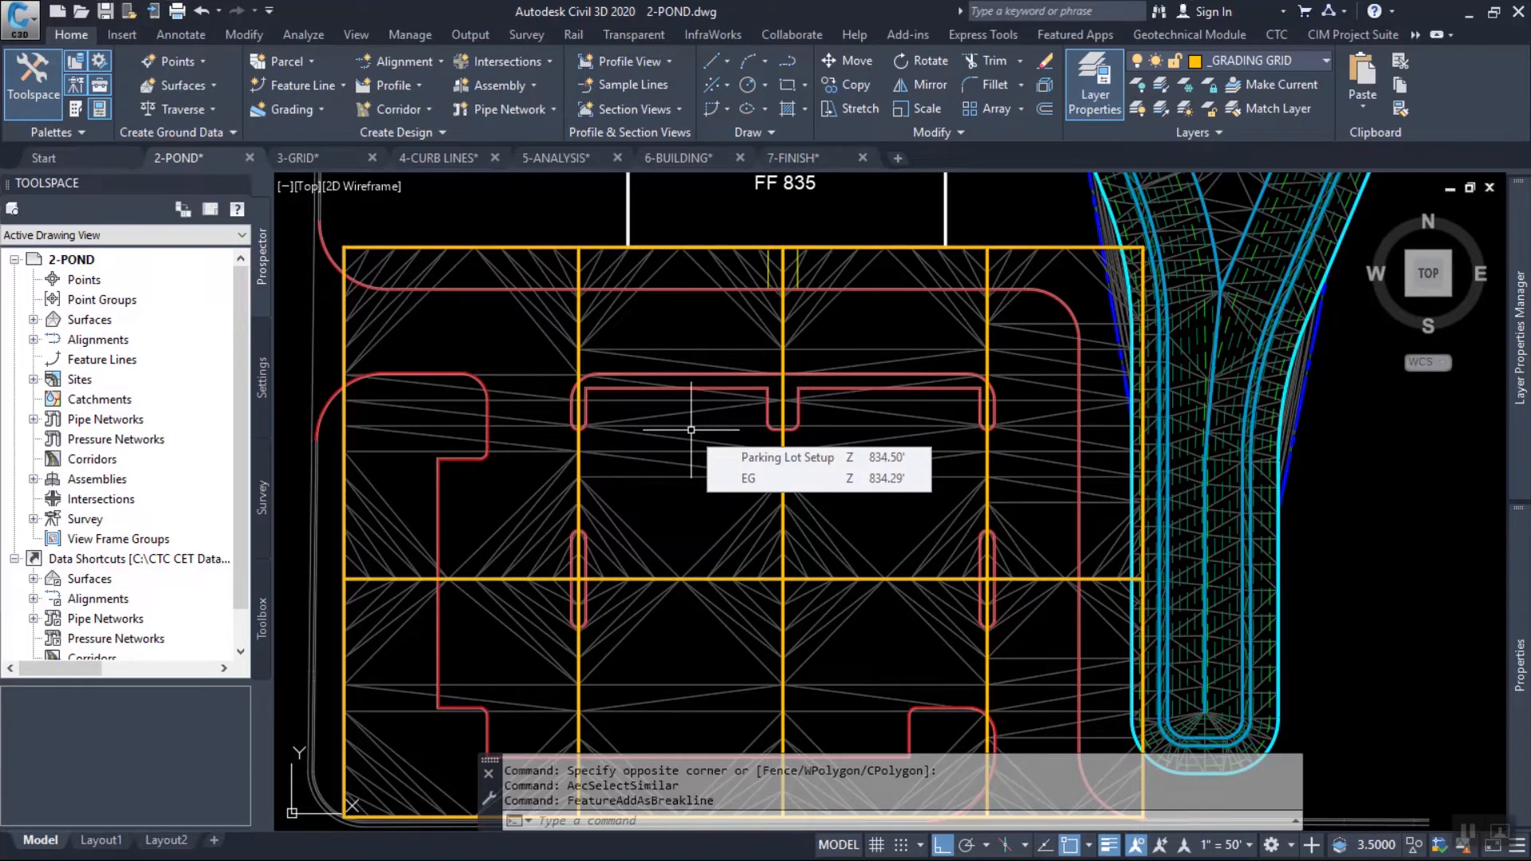
left_click(494, 246)
middle_click_drag(543, 274, 590, 286)
scroll(580, 243, "down", 2)
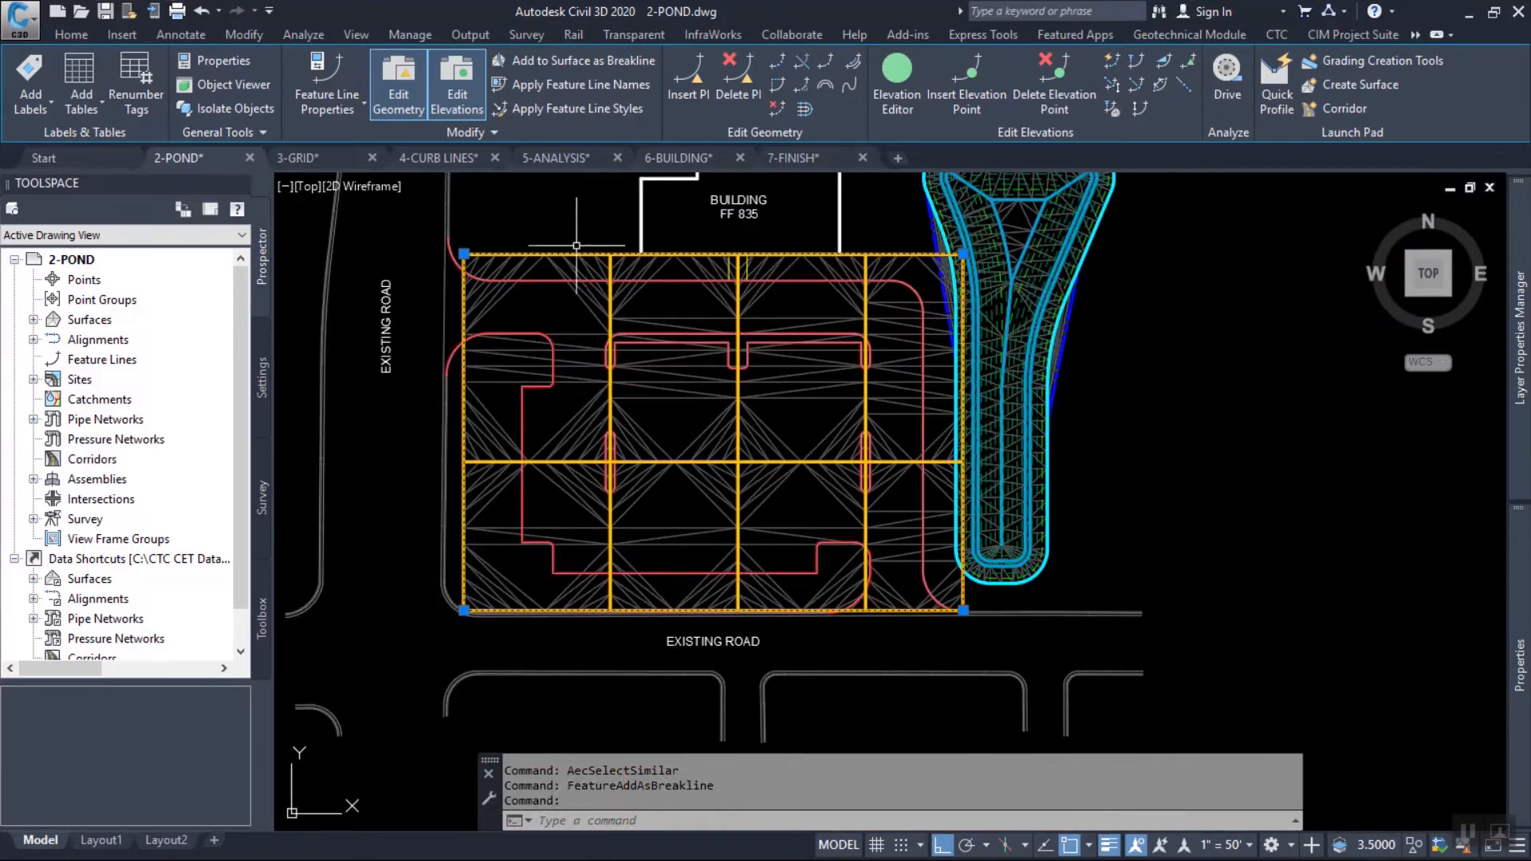
scroll(600, 244, "up", 2)
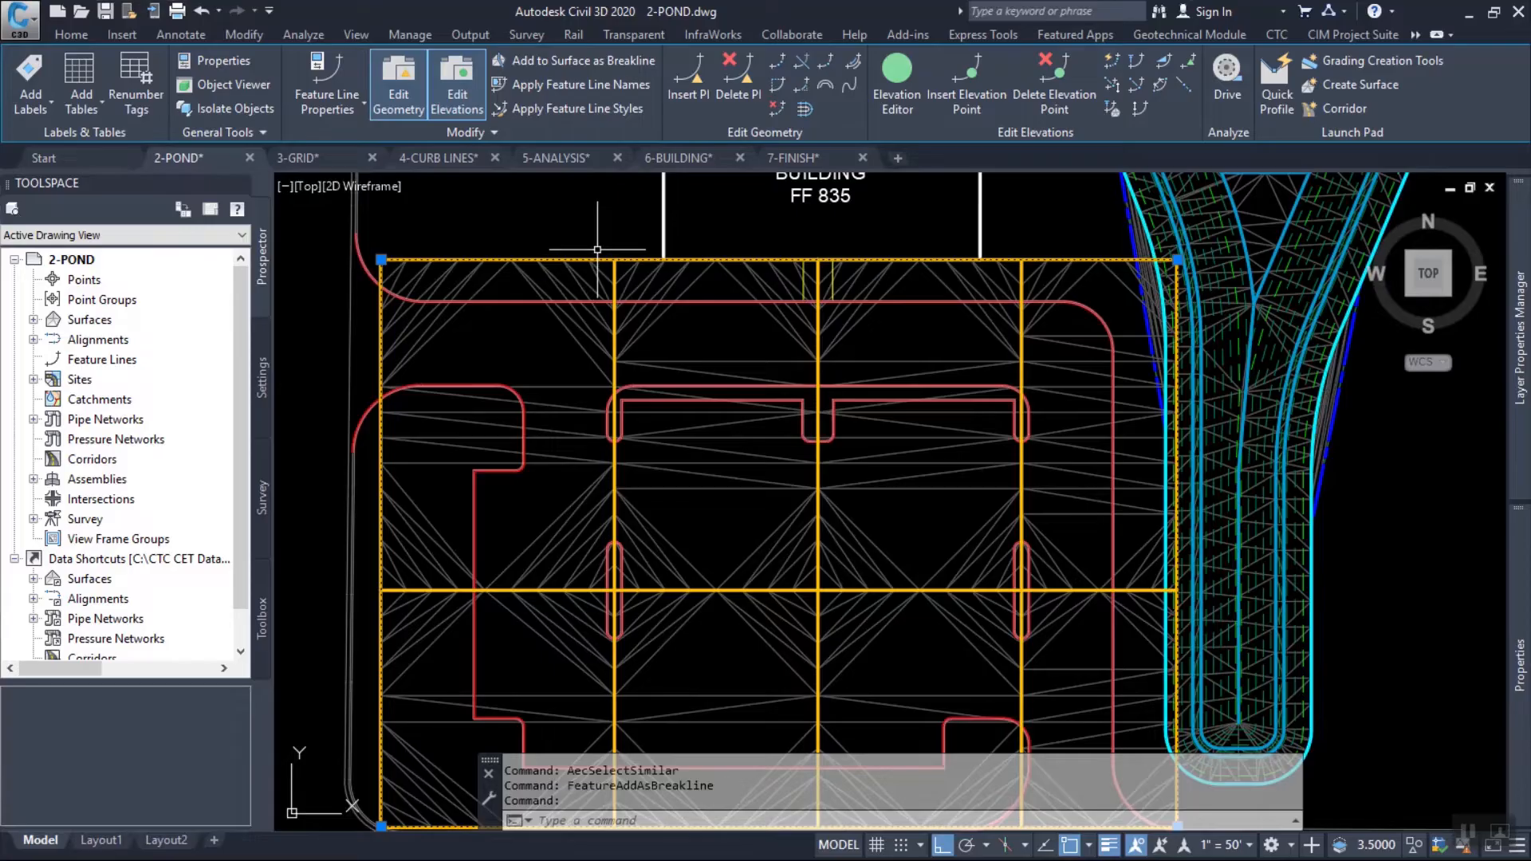
scroll(597, 250, "up", 2)
middle_click_drag(692, 320, 776, 364)
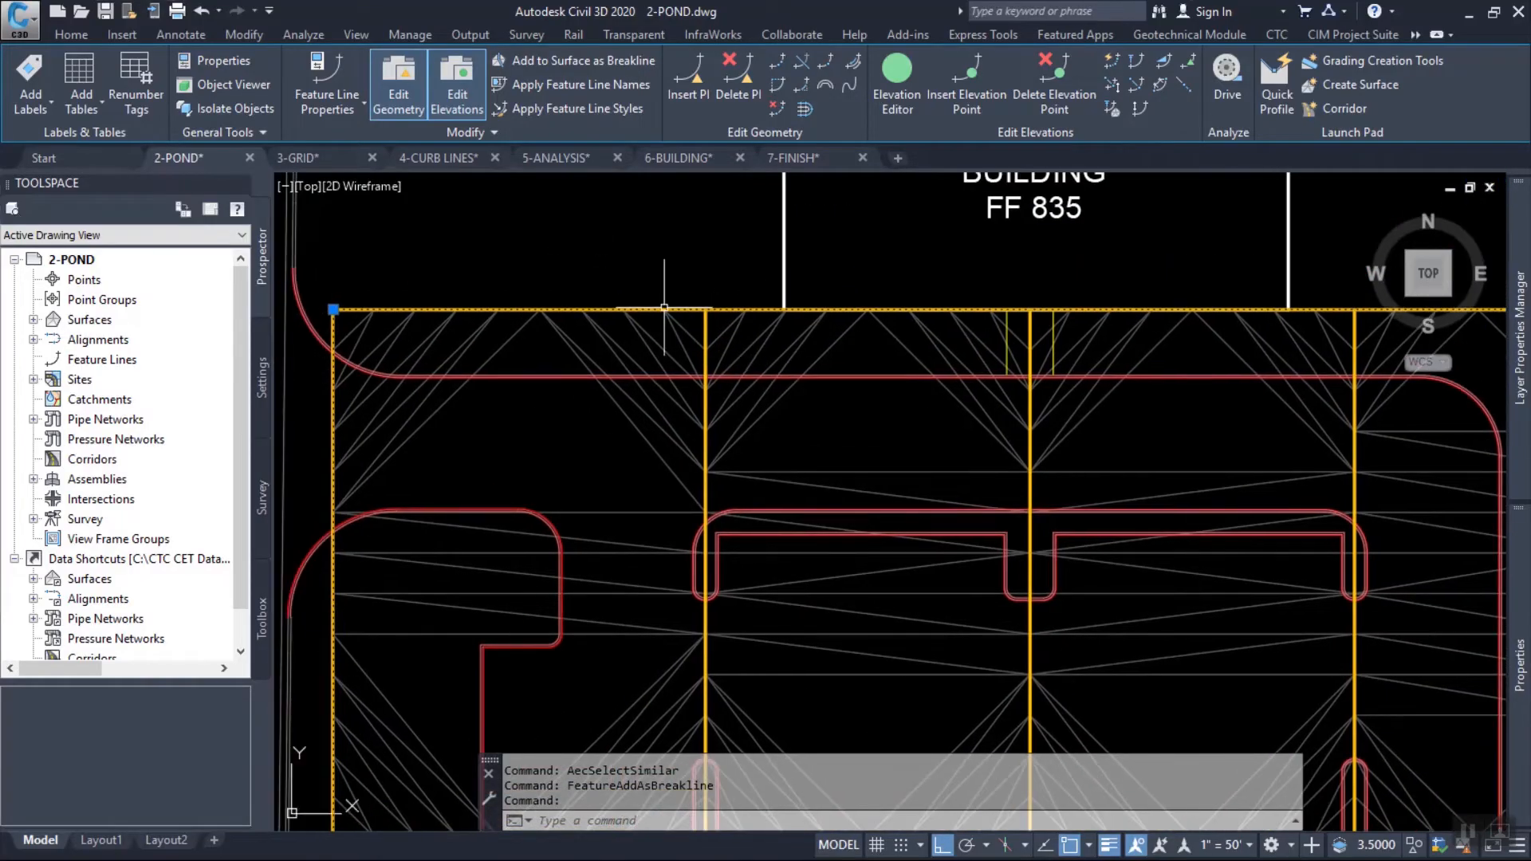
Insert an elevation point on the boundary feature line at the north endpoint of the westernmost interior grid line, accepting elevation 834.50.
left_click(967, 80)
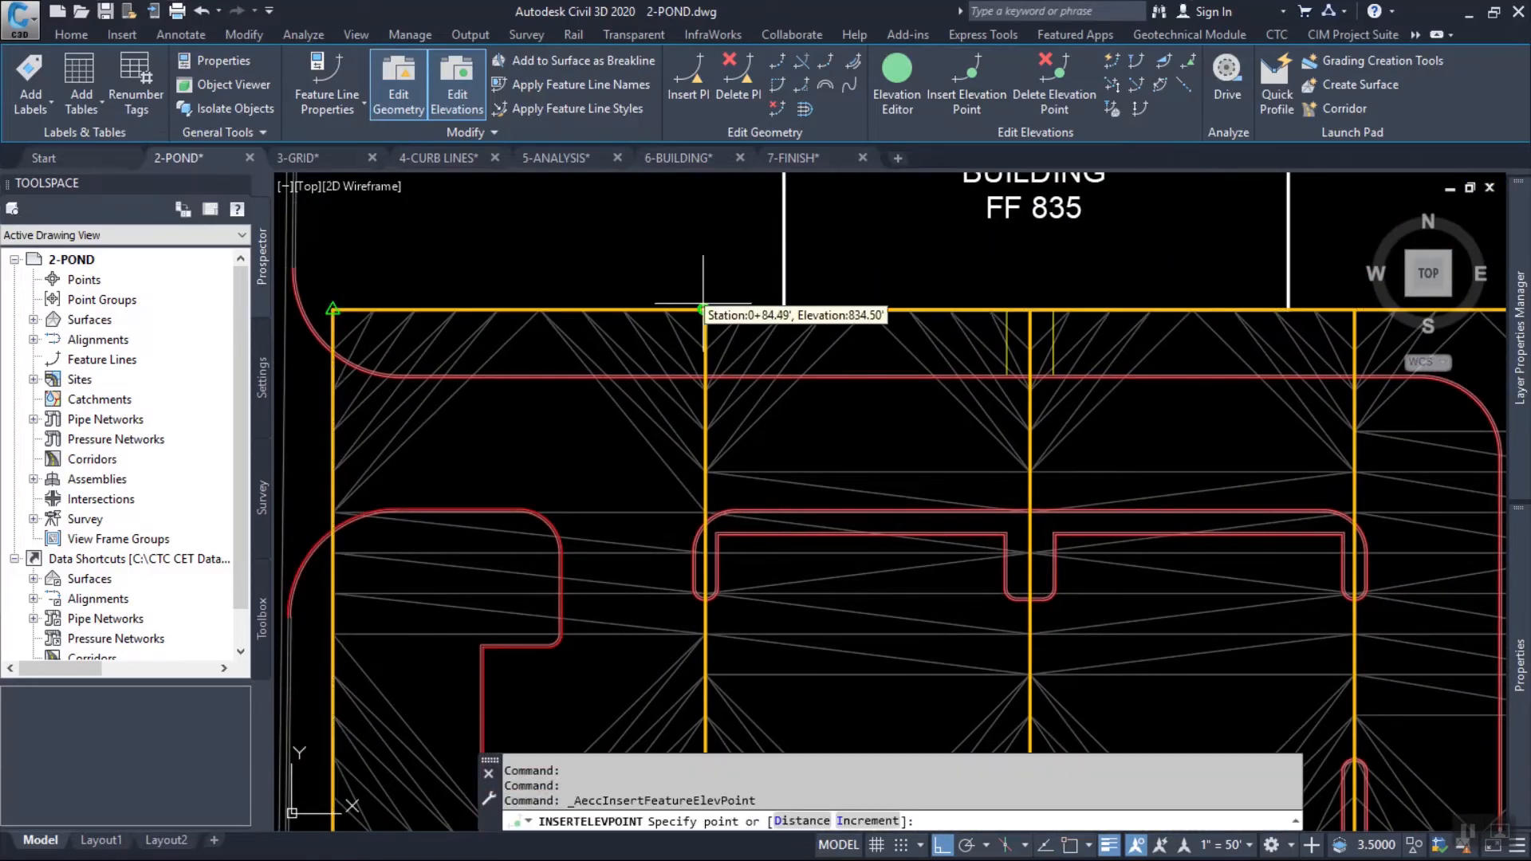
scroll(703, 320, "up", 3)
right_click(742, 240, "shift")
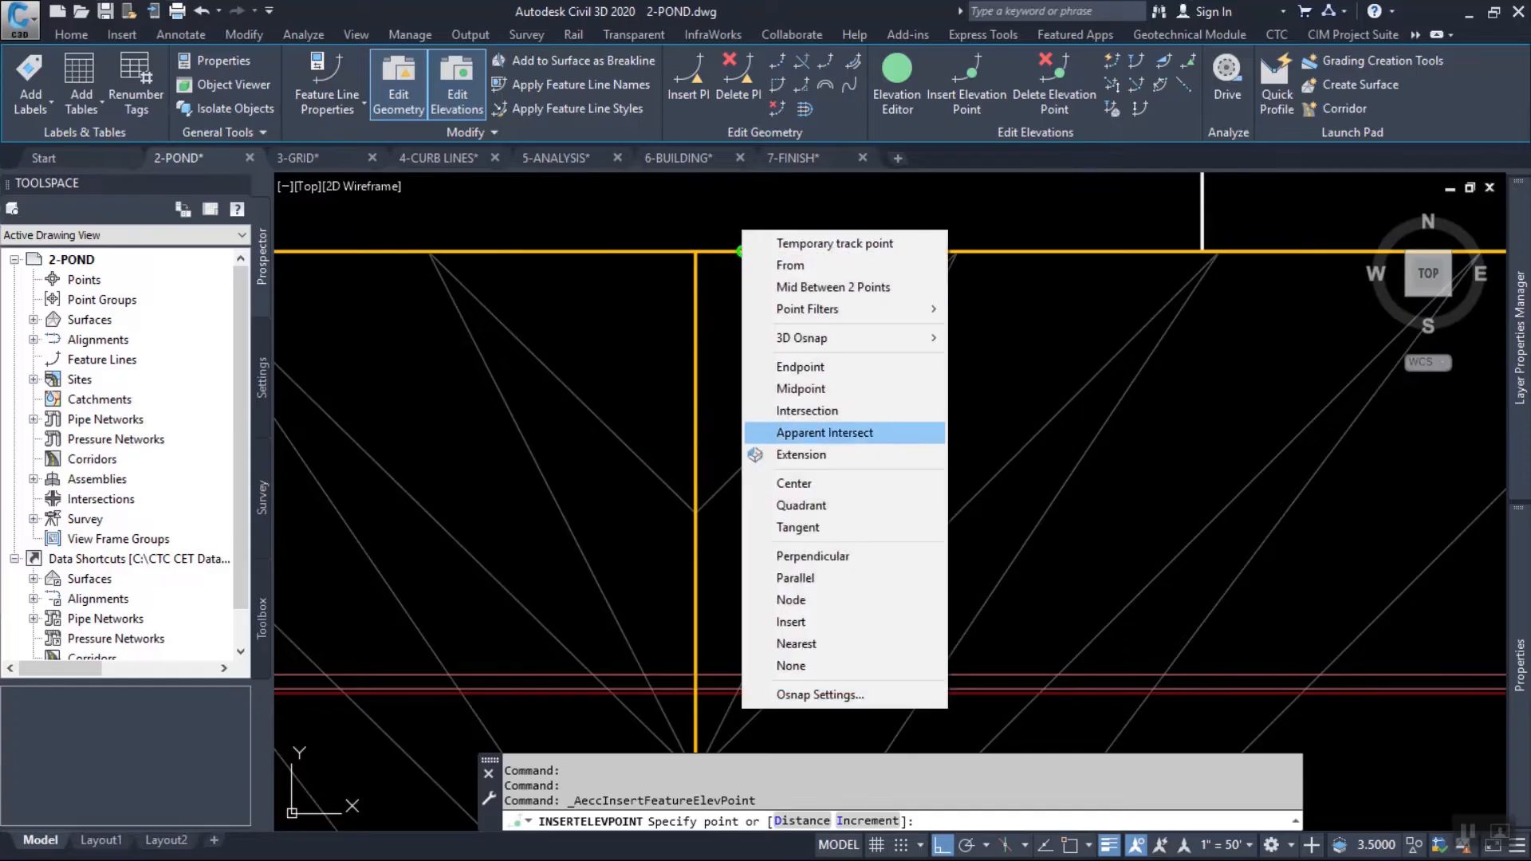
left_click(807, 411)
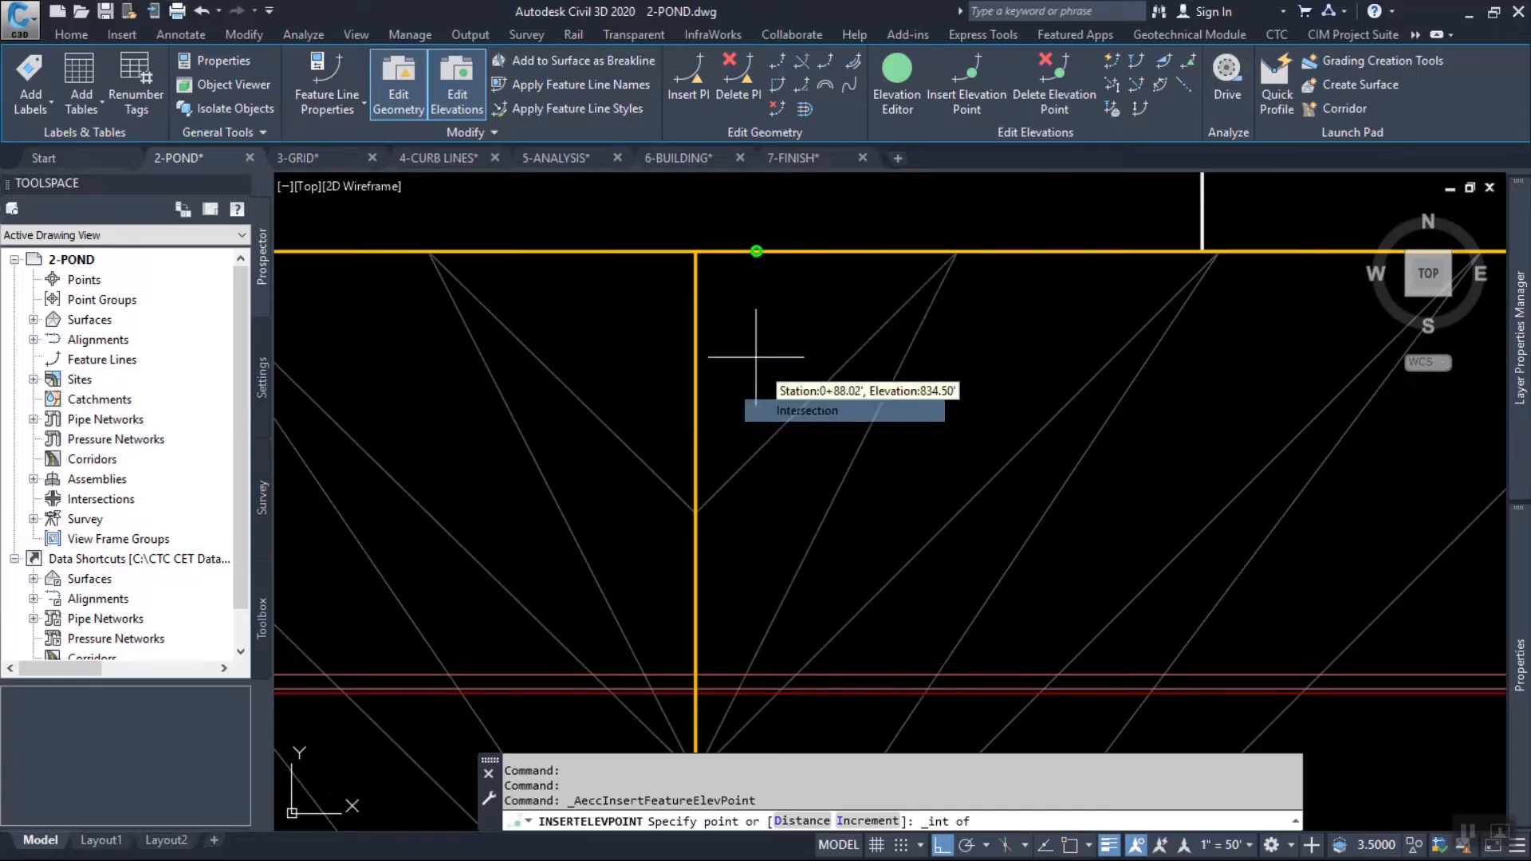
right_click(698, 252, "shift")
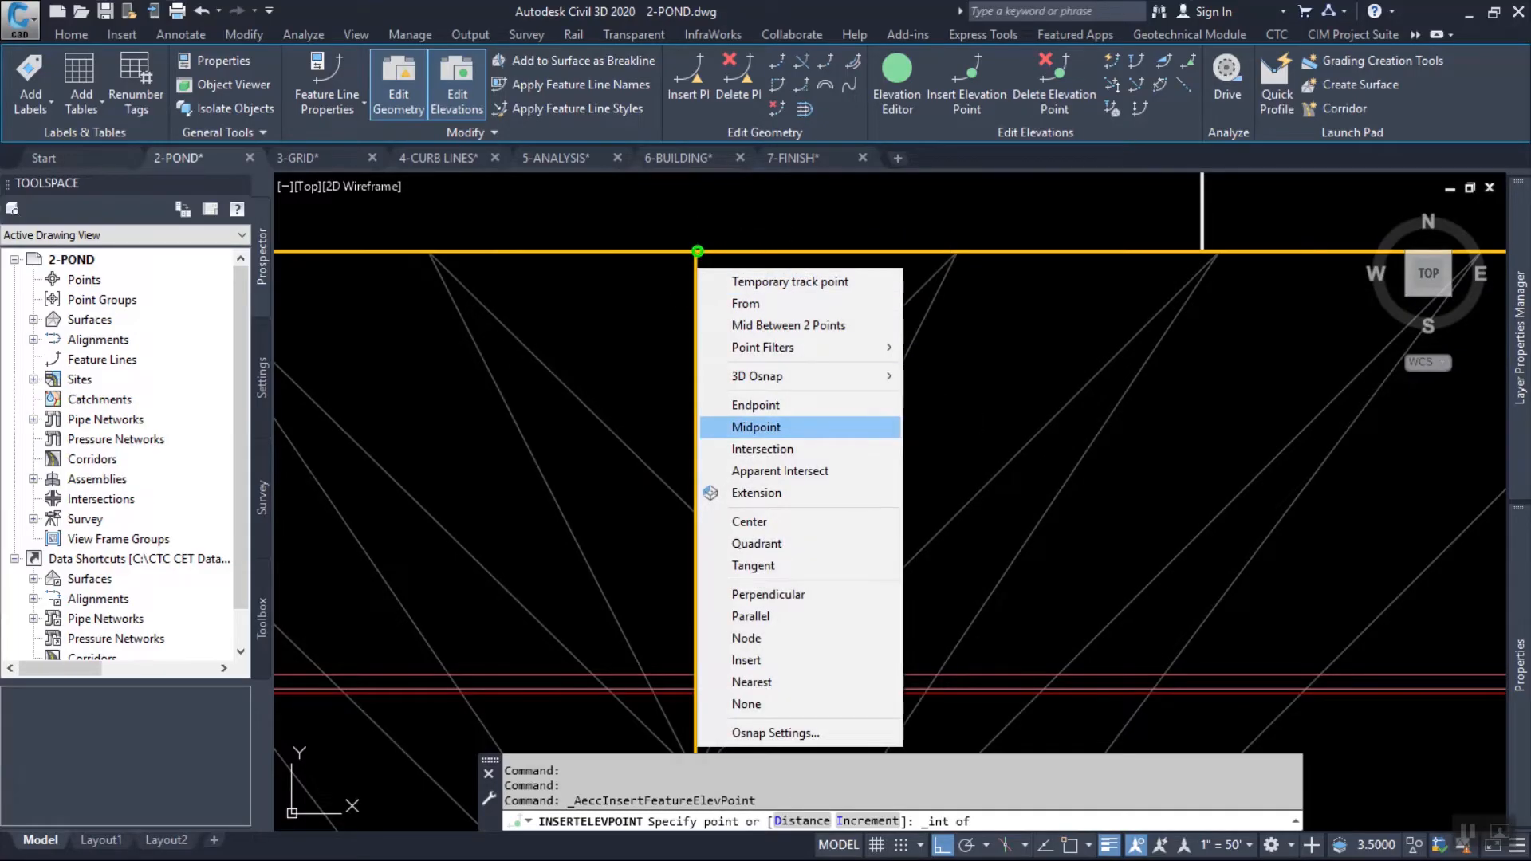
left_click(755, 405)
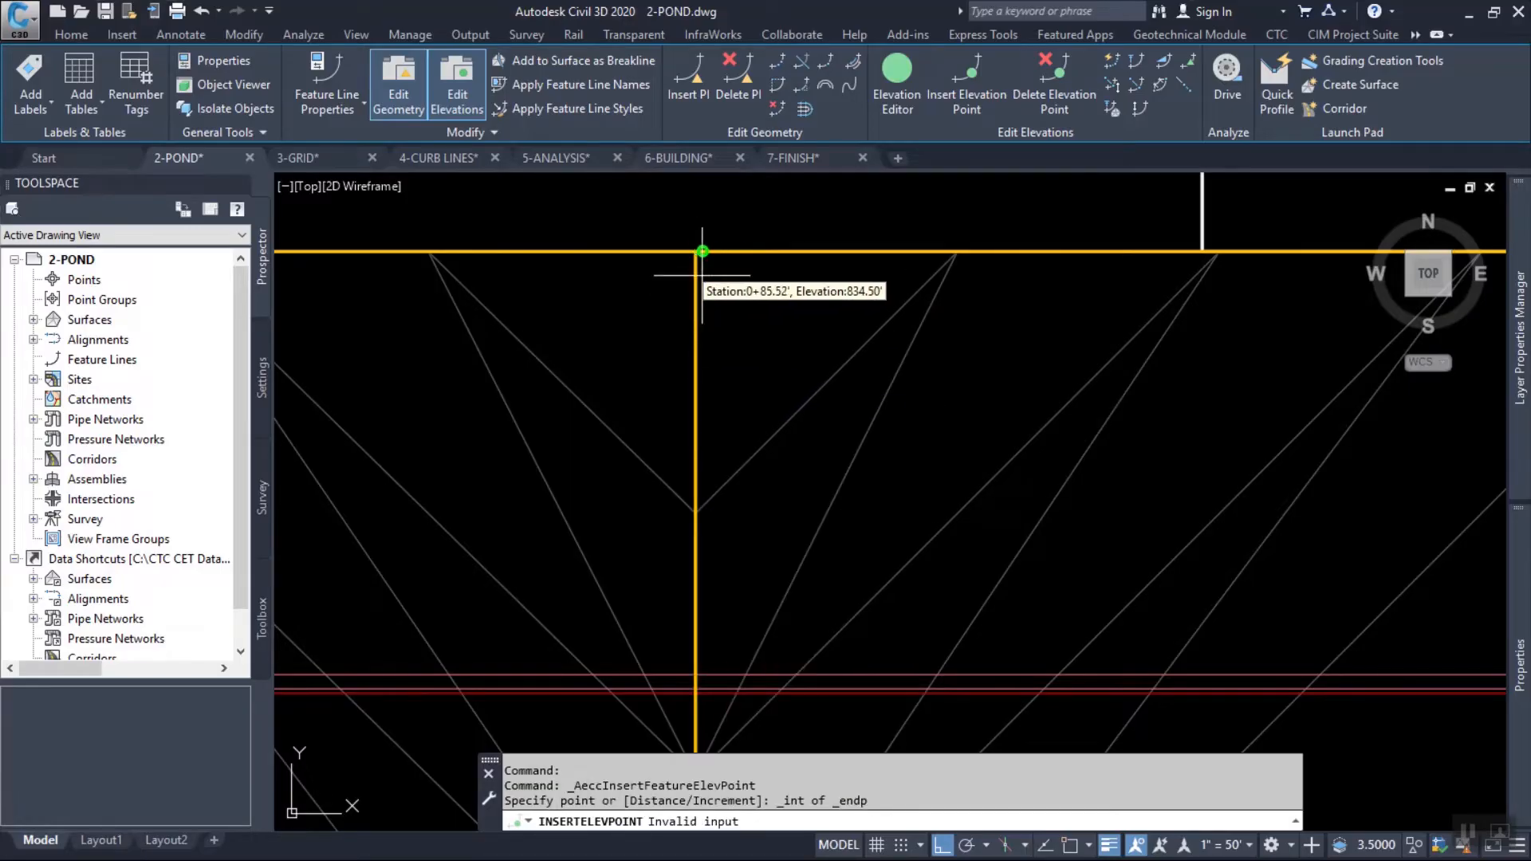
right_click(755, 317, "shift")
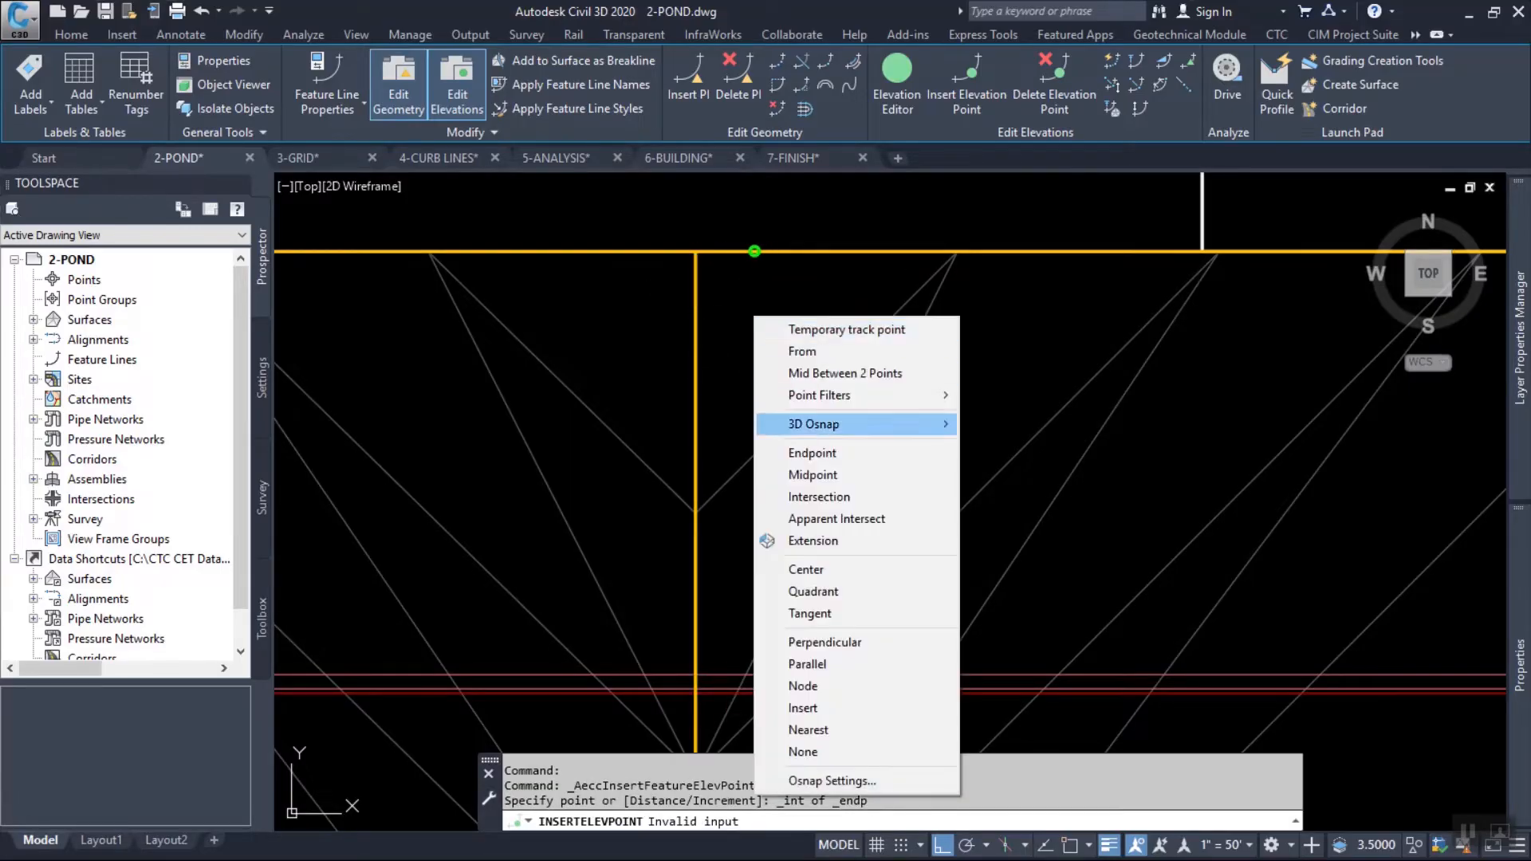
left_click(812, 453)
left_click(702, 253)
key("Return")
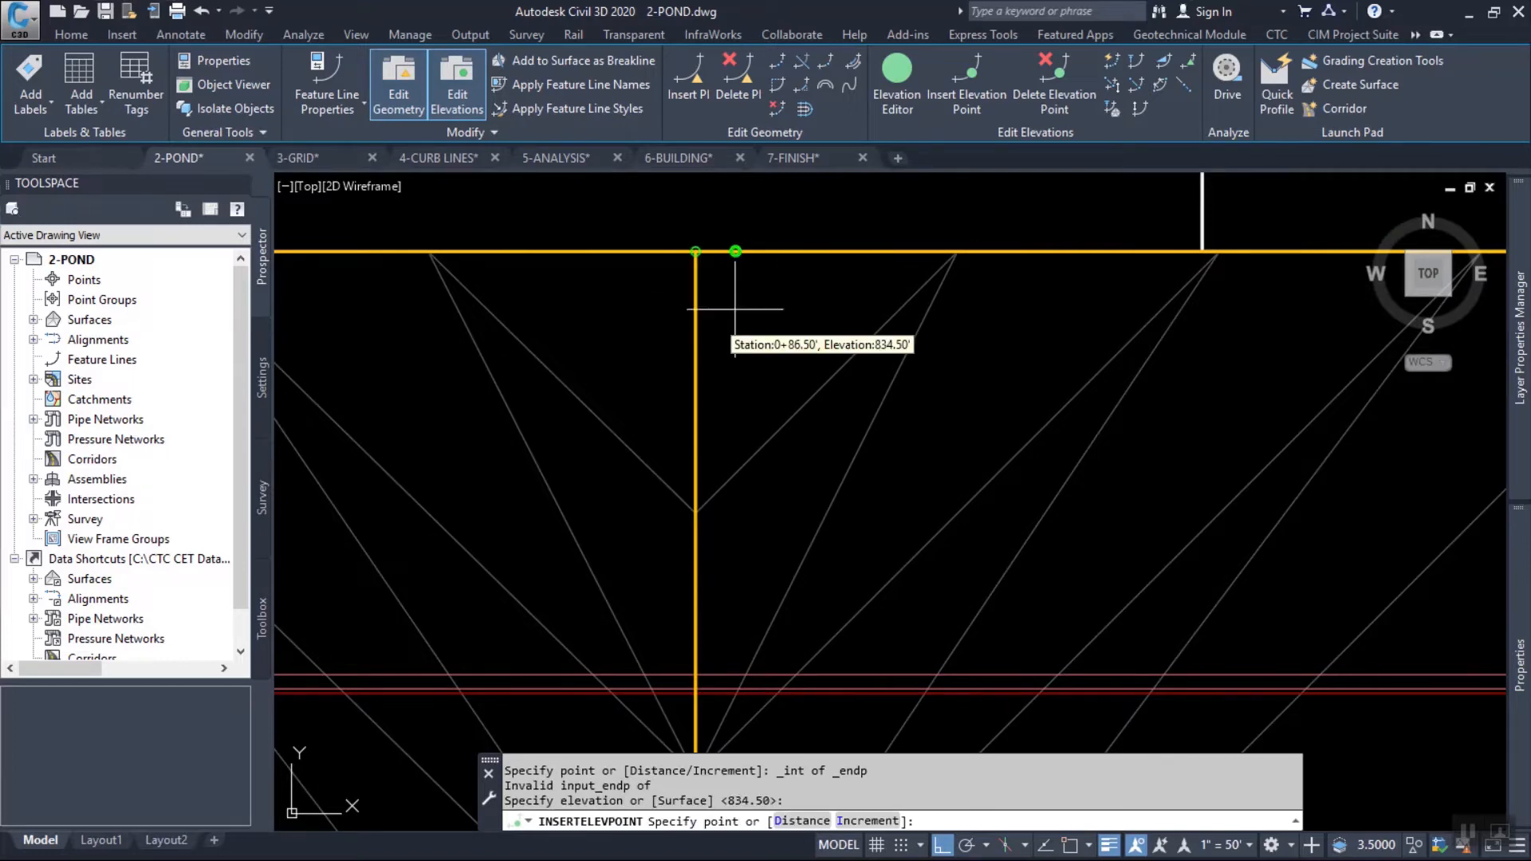
scroll(735, 309, "down", 4)
key("Return")
Examine the new elevation point on the boundary and the horizontal feature line crossing the middle of the grid.
scroll(788, 308, "down", 1)
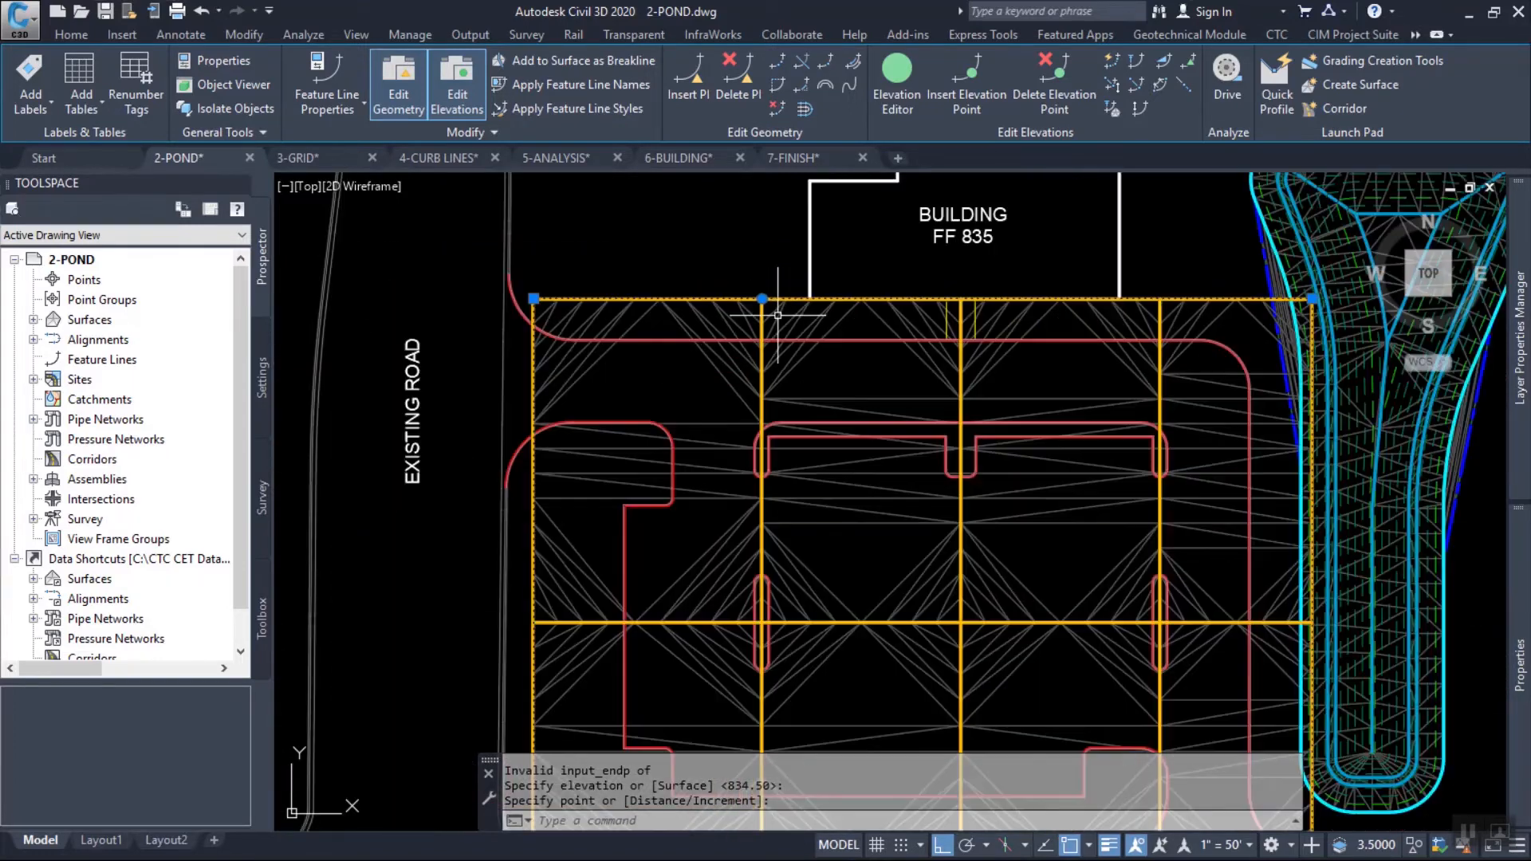
scroll(765, 320, "up", 4)
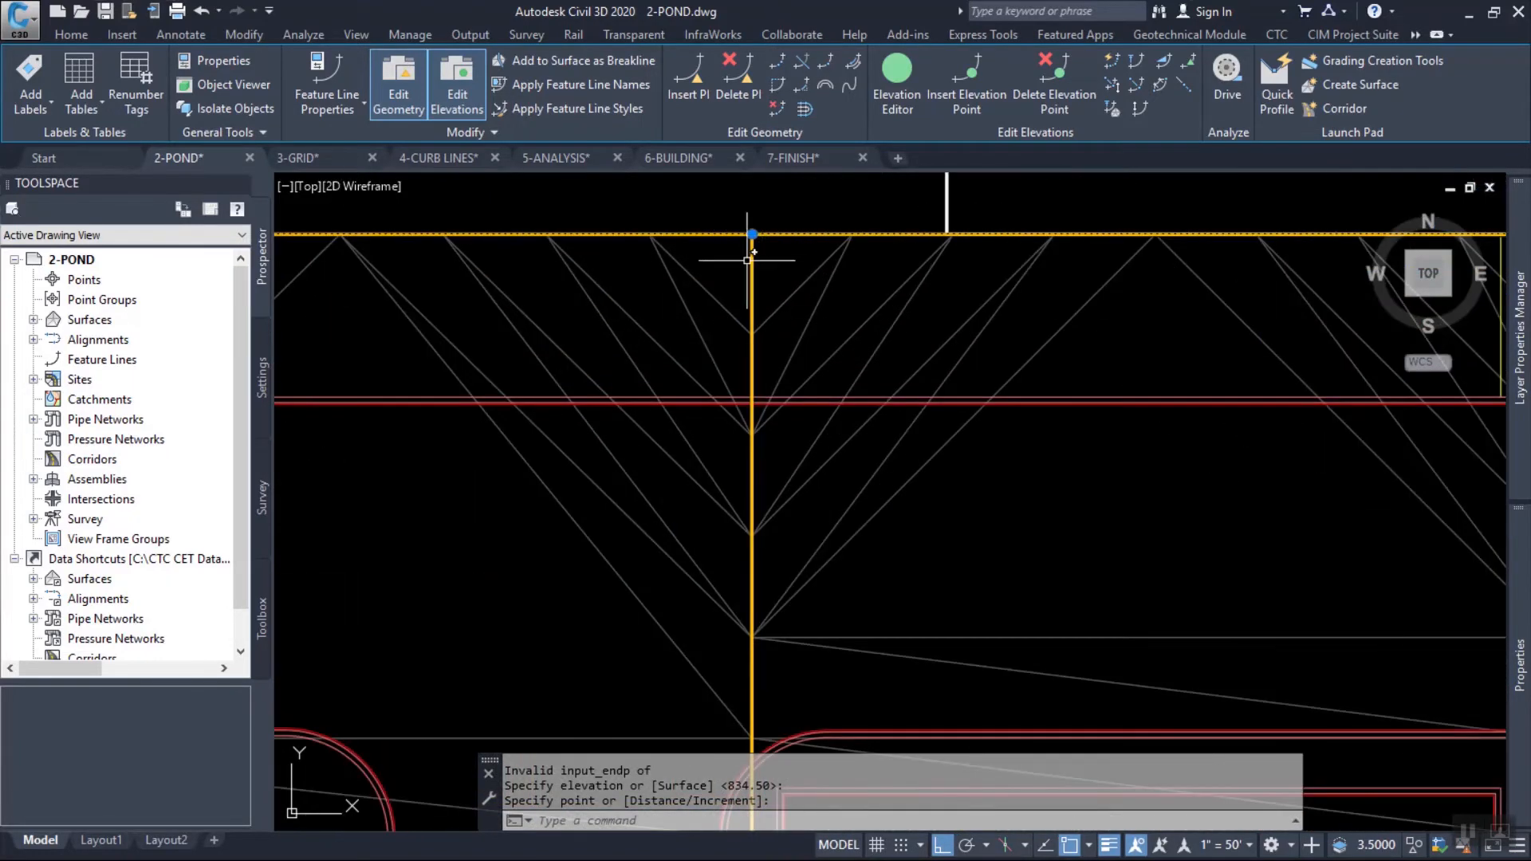
scroll(748, 260, "down", 5)
scroll(851, 585, "up", 5)
key("Escape")
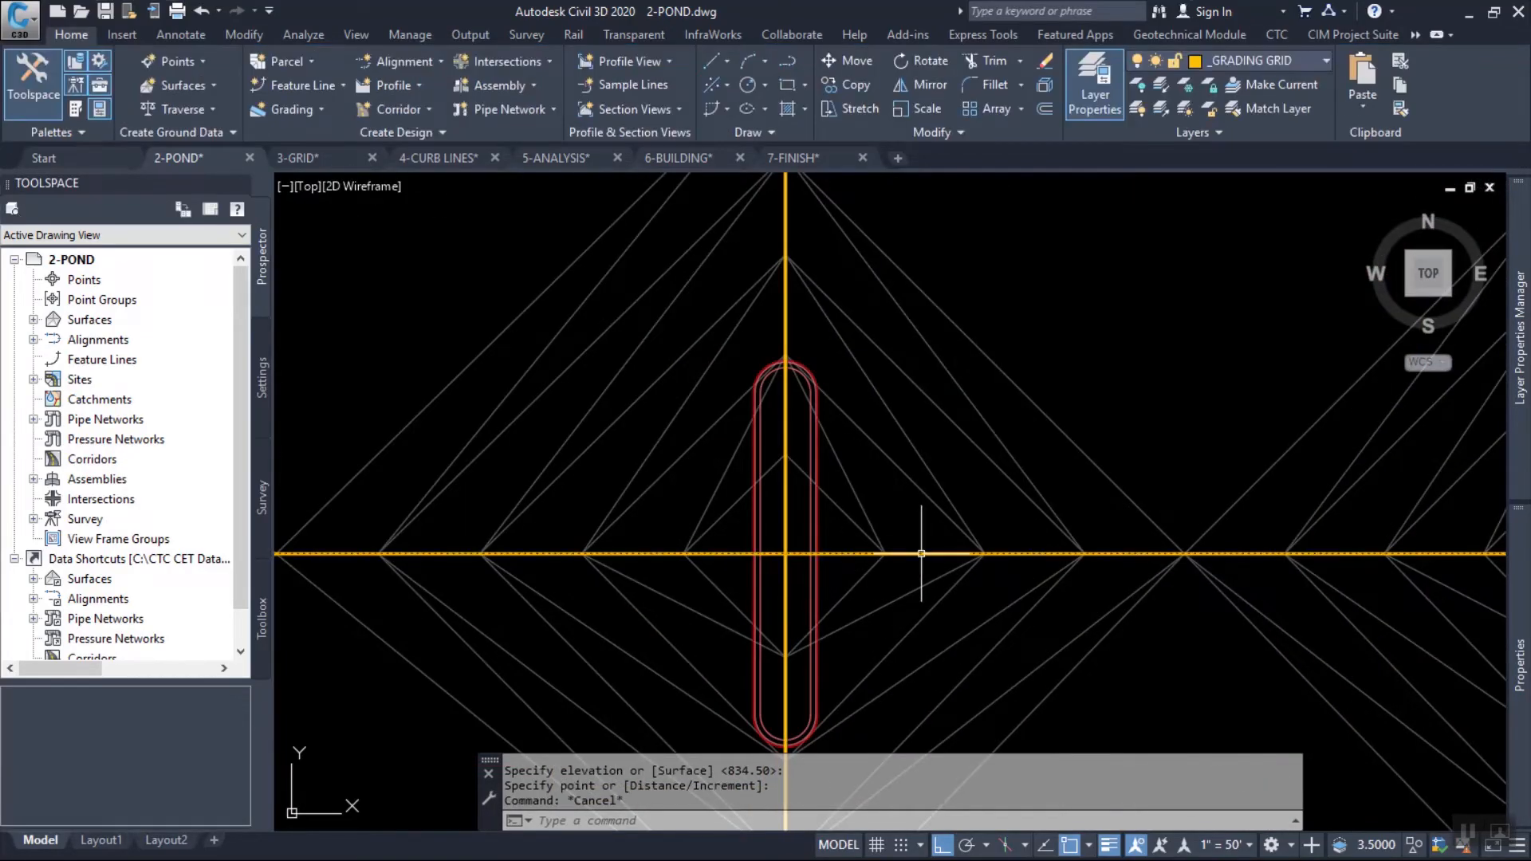
left_click(921, 554)
scroll(754, 518, "down", 4)
scroll(754, 518, "down", 2)
middle_click_drag(906, 476, 861, 493)
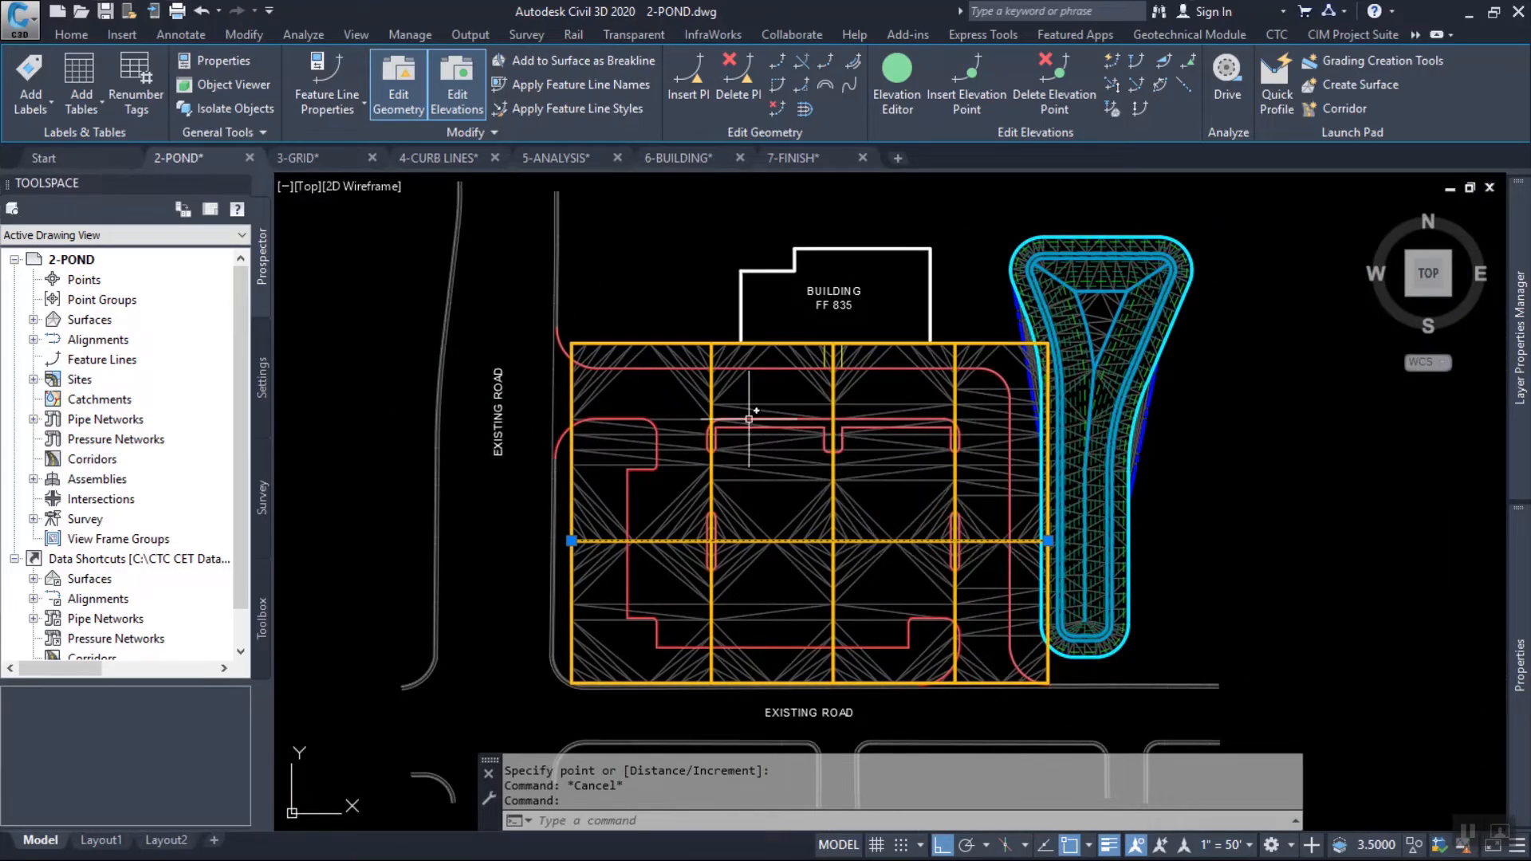
scroll(661, 339, "up", 6)
key("Escape")
Add multiple-segment labels to the outer boundary feature line of the grading grid.
left_click(654, 355)
left_click(32, 102)
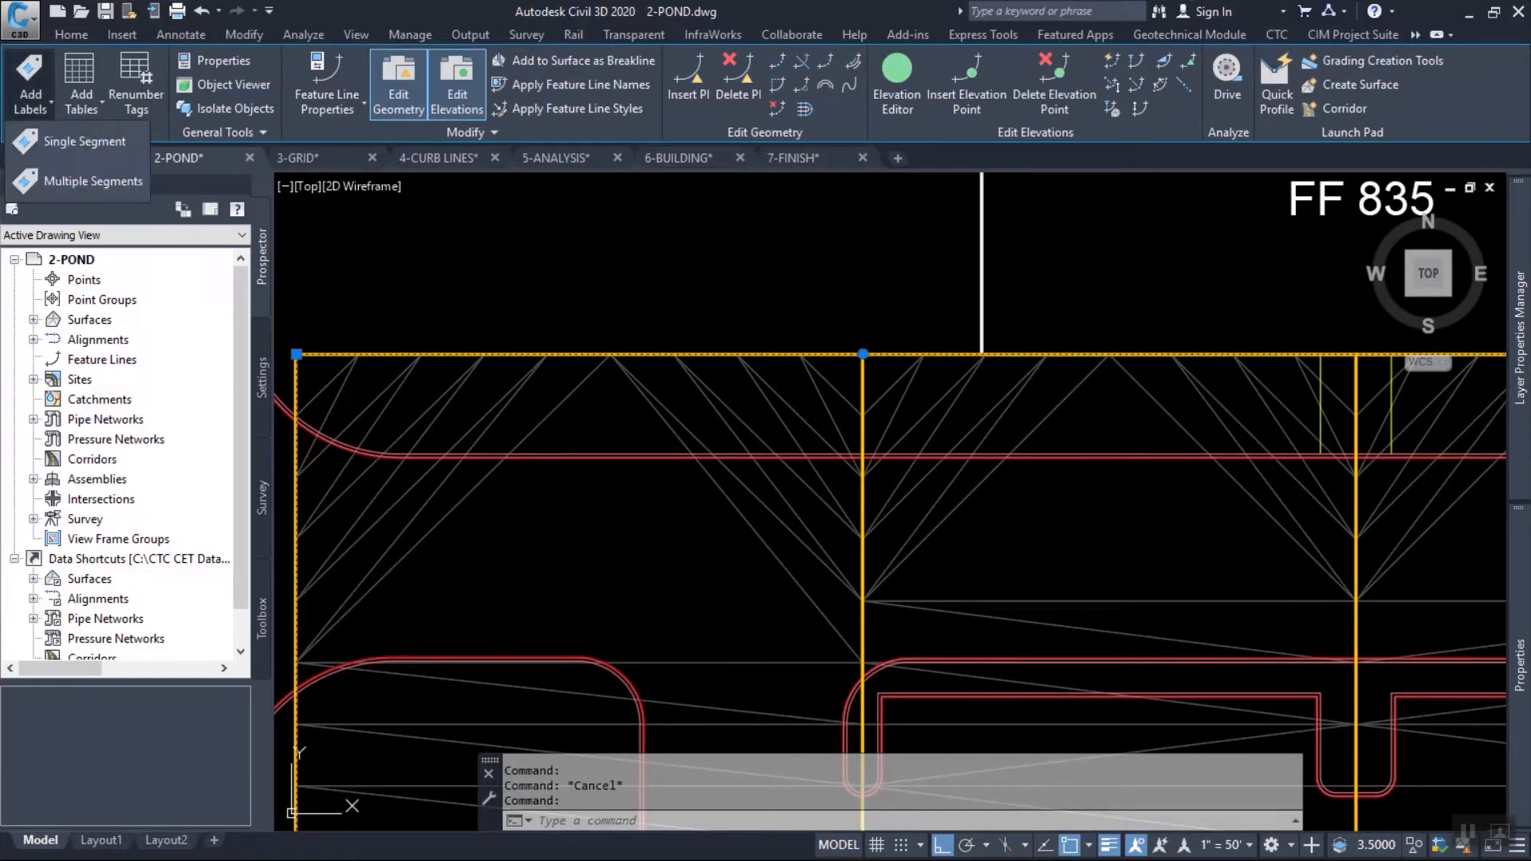
left_click(92, 181)
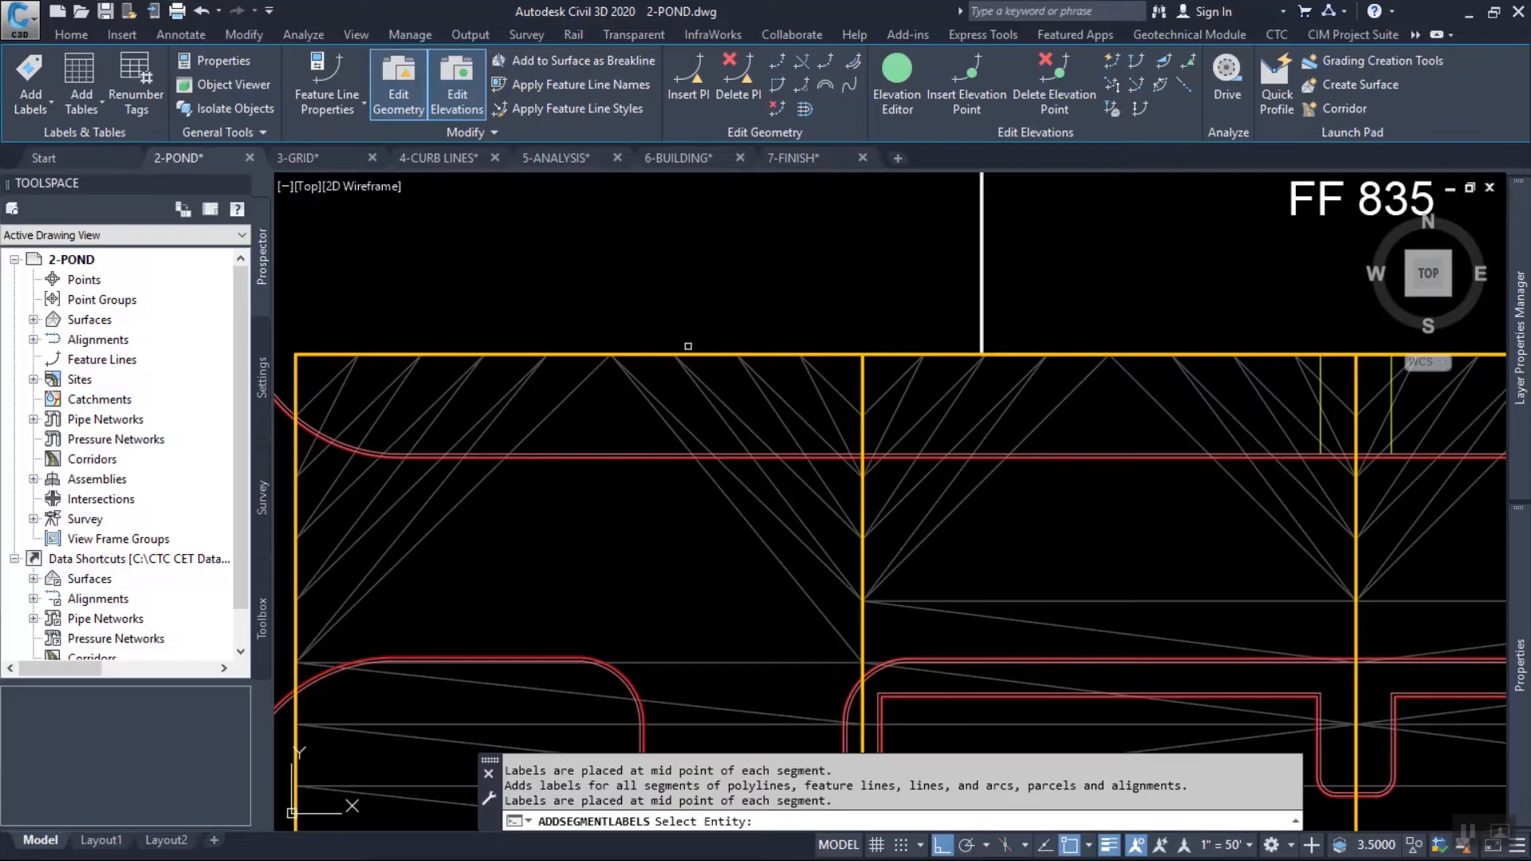
left_click(668, 353)
scroll(685, 282, "down", 2)
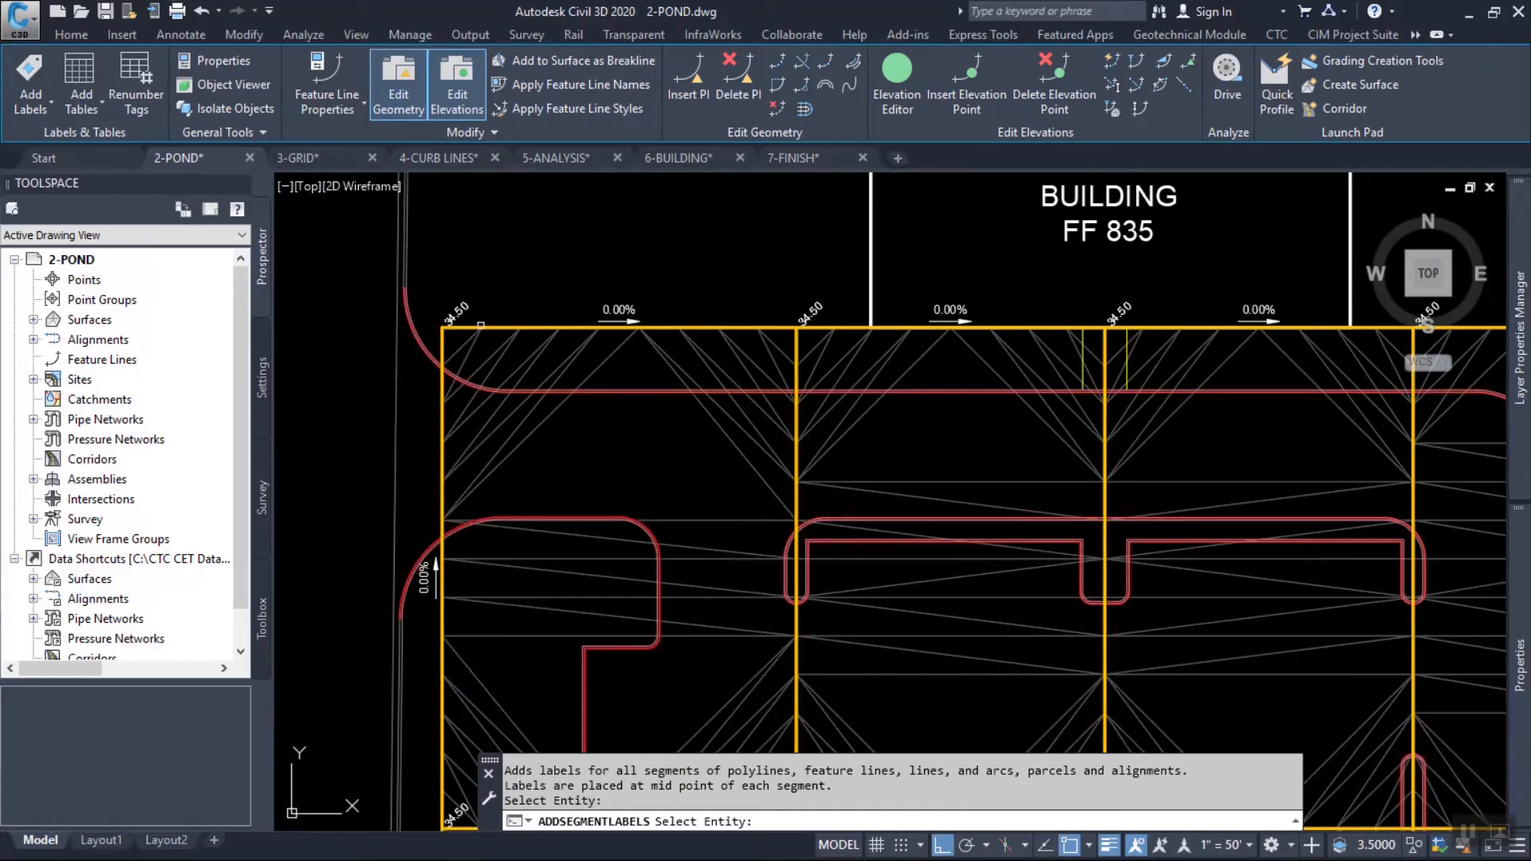
scroll(479, 326, "up", 2)
middle_click_drag(1304, 376, 703, 390)
middle_click_drag(1104, 392, 726, 382)
middle_click_drag(1013, 409, 917, 338)
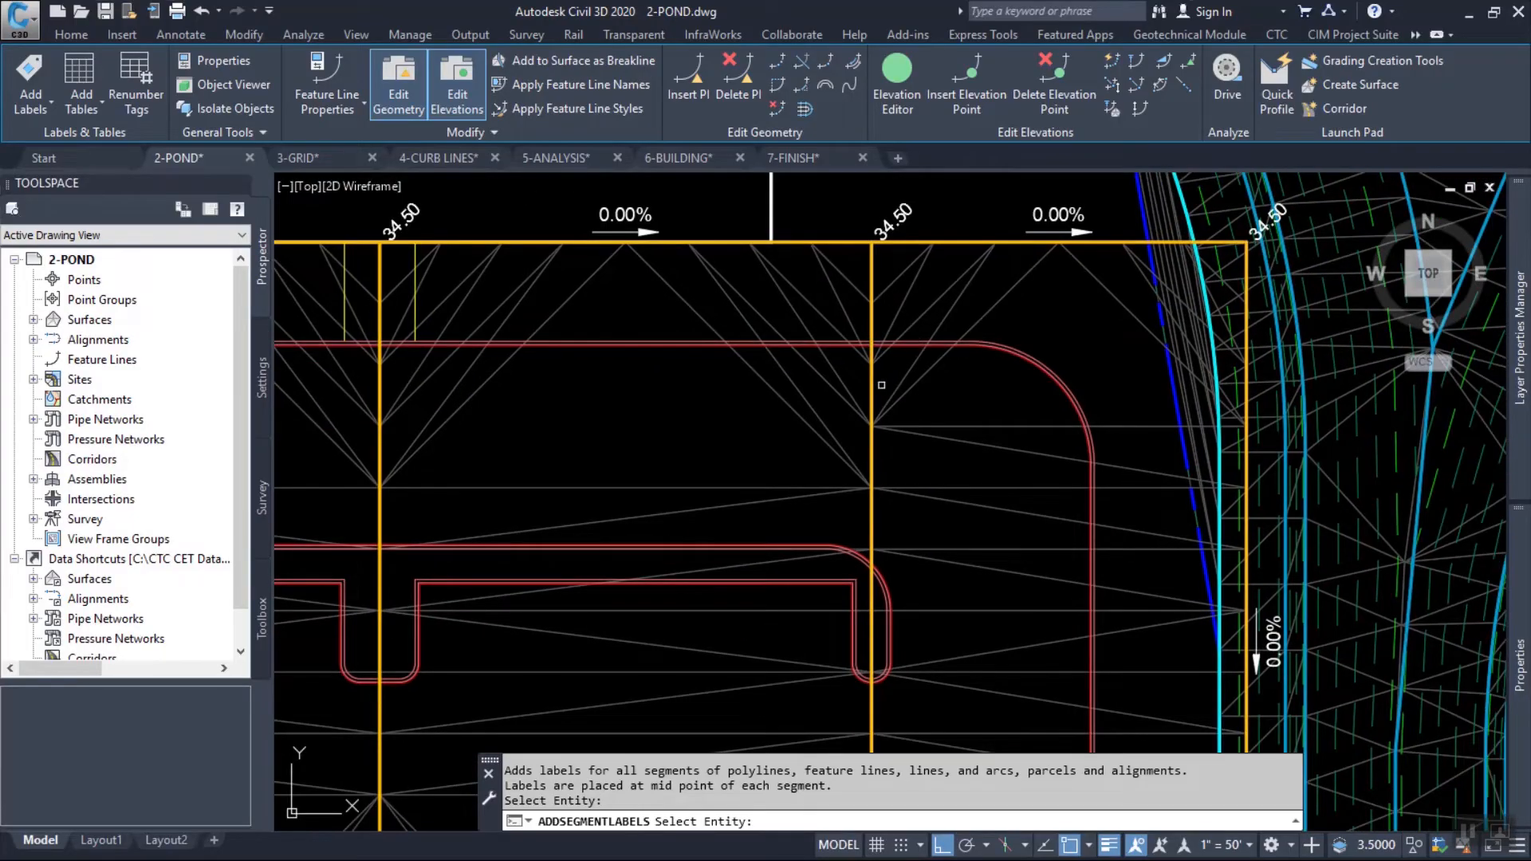
Add multiple-segment labels to the three interior vertical feature lines of the grid.
left_click(900, 340)
scroll(900, 340, "down", 3)
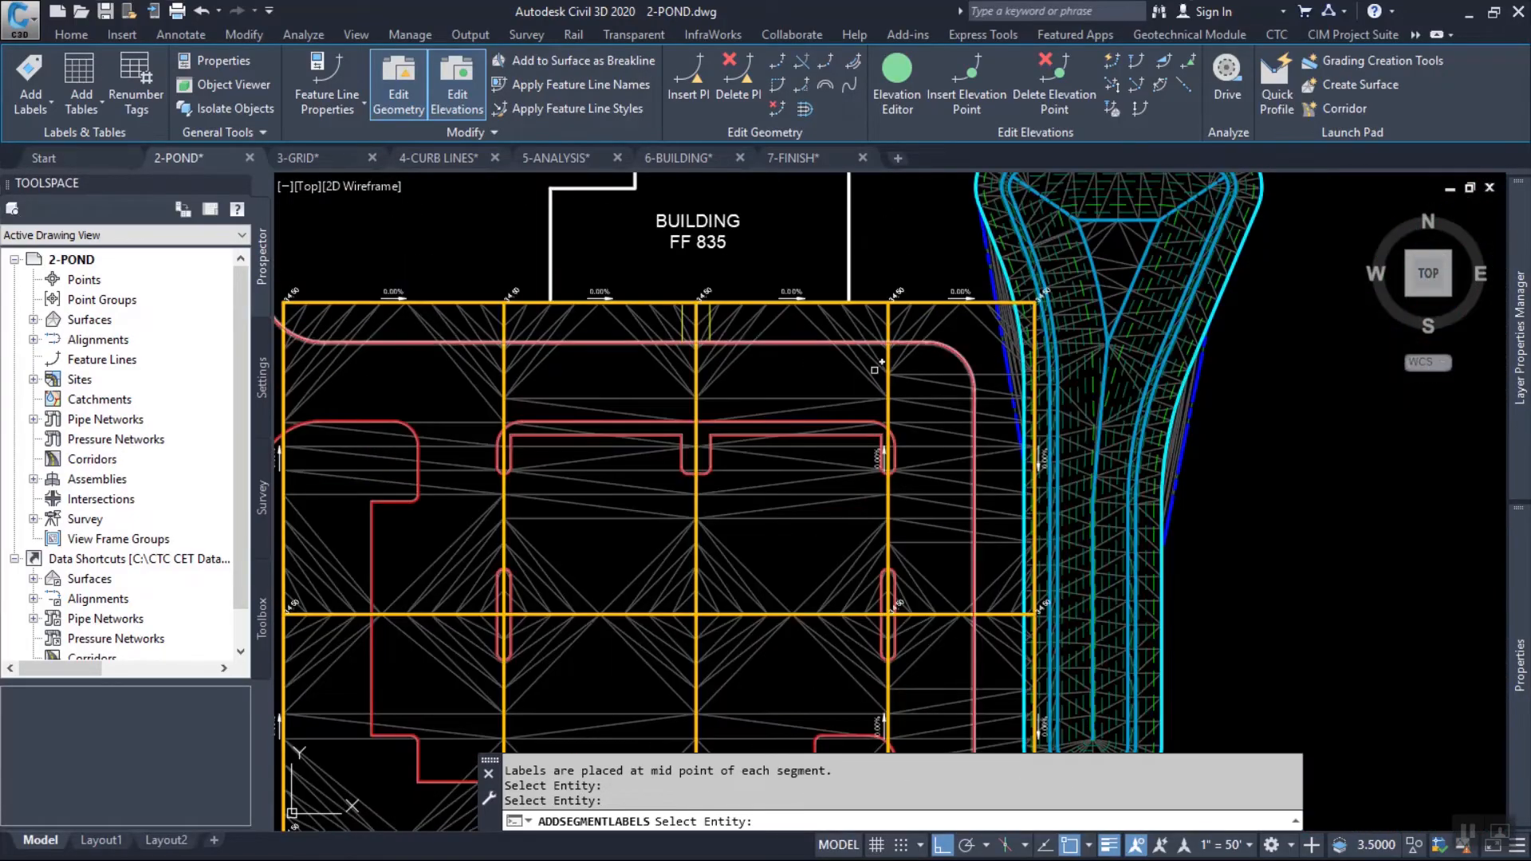
left_click(699, 501)
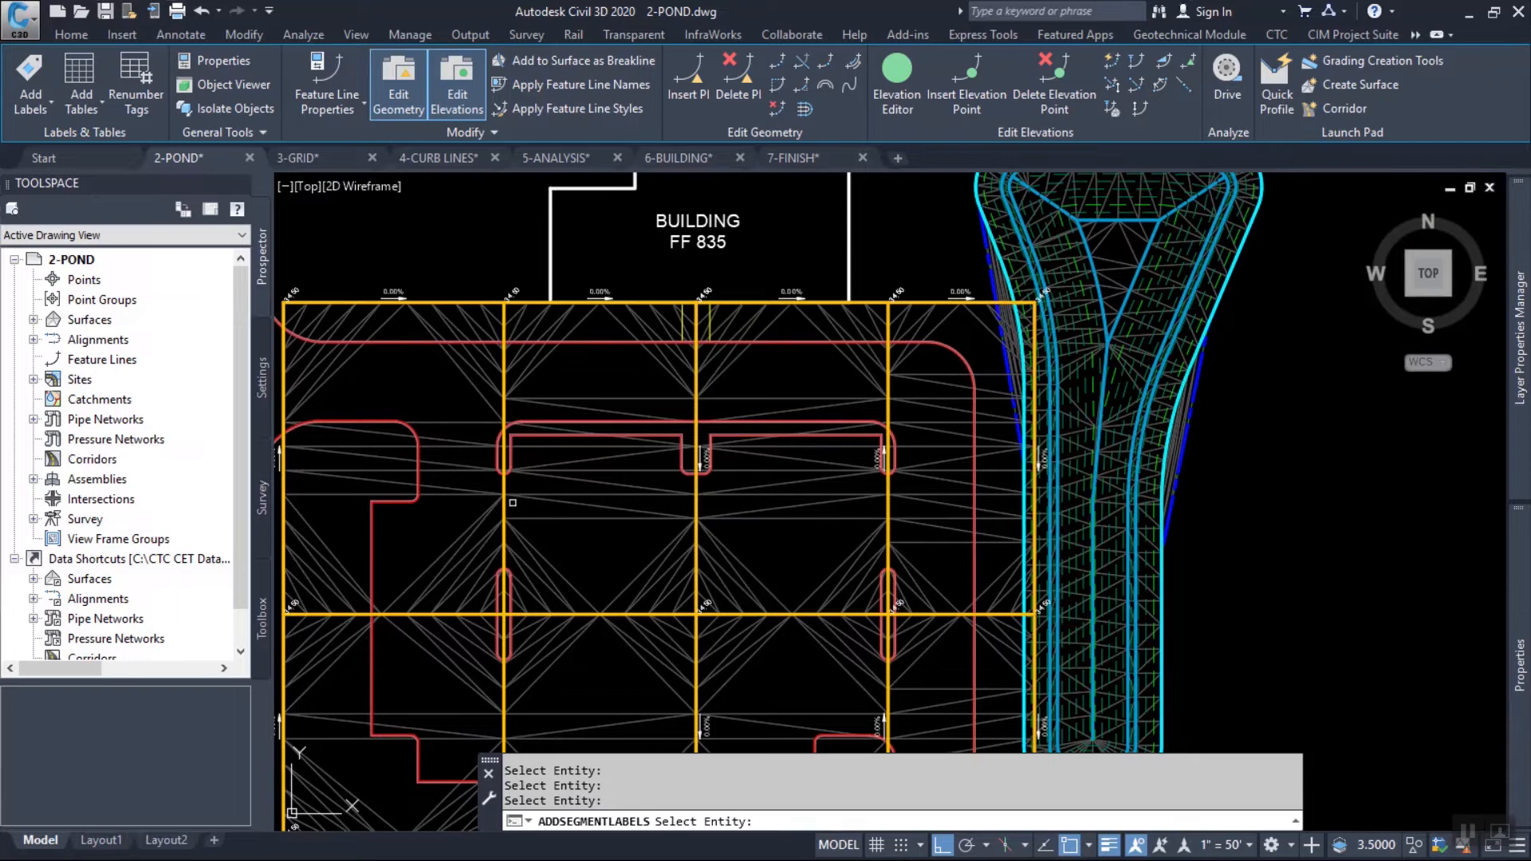
left_click(507, 501)
mouse_move(662, 536)
middle_mouse_down()
mouse_move(875, 399)
mouse_move(863, 509)
middle_mouse_up()
middle_click_drag(817, 405, 814, 482)
key("Escape")
key("Escape")
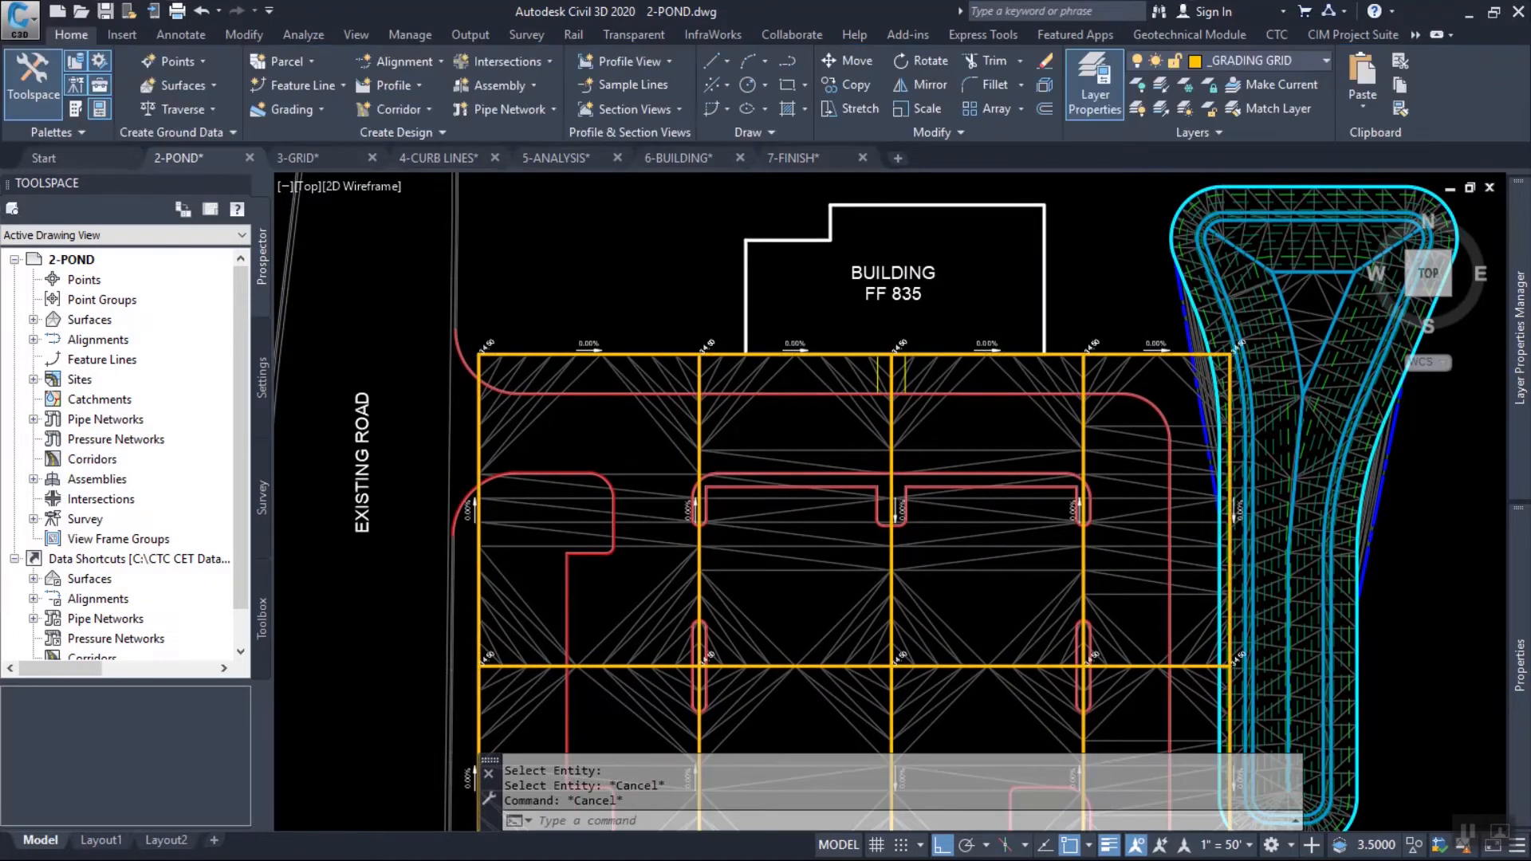
With Quick Elevation Edit, set a grade of -0.5% on the north boundary segment immediately west of the central grid line.
scroll(573, 358, "up", 6)
scroll(644, 371, "down", 3)
key("Escape")
key("Escape")
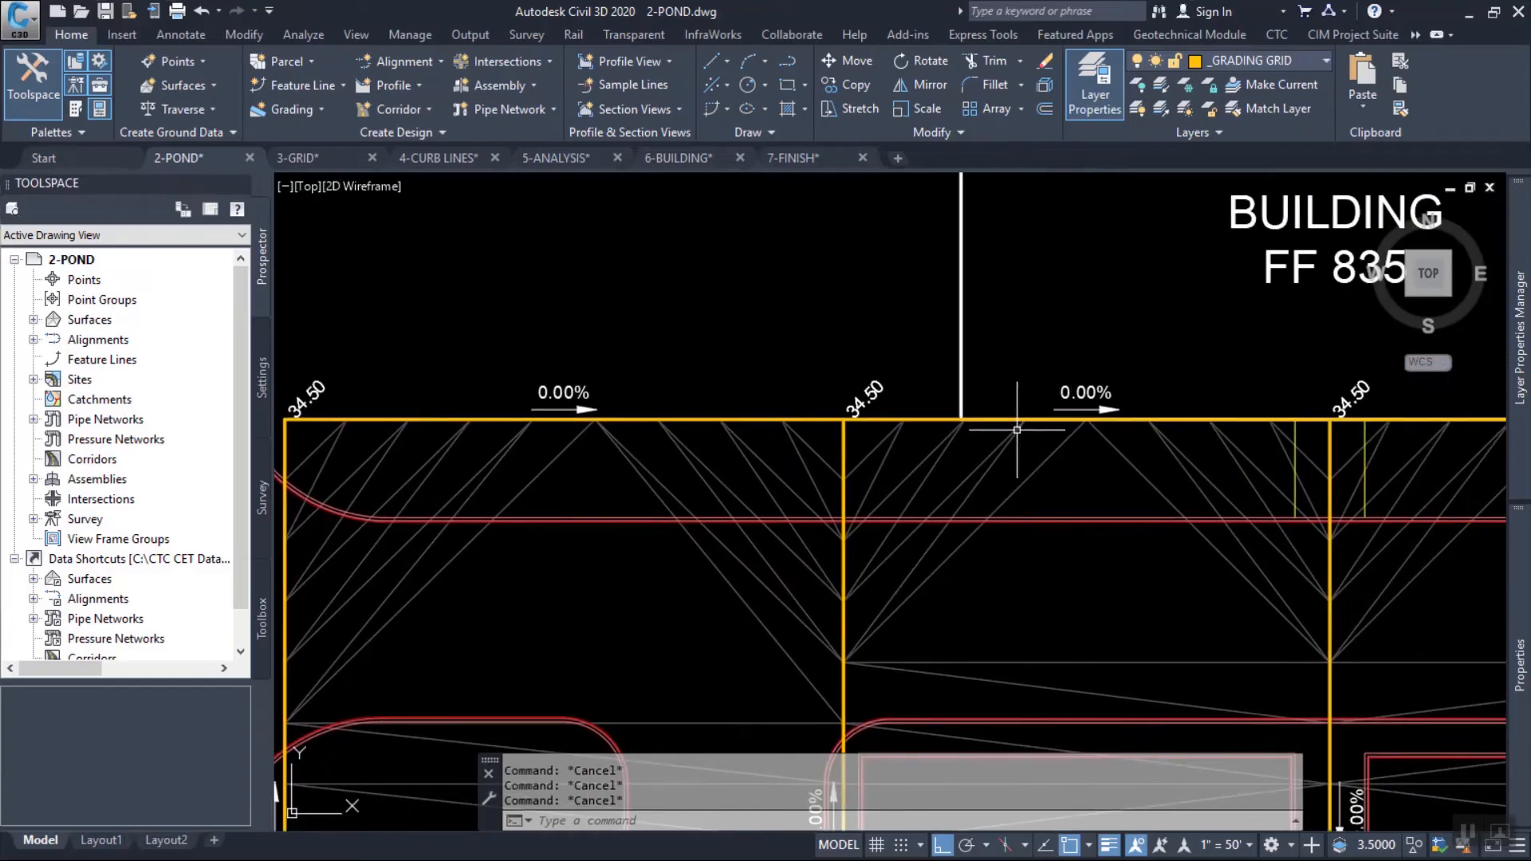
left_click(1035, 420)
middle_click_drag(1128, 464, 837, 438)
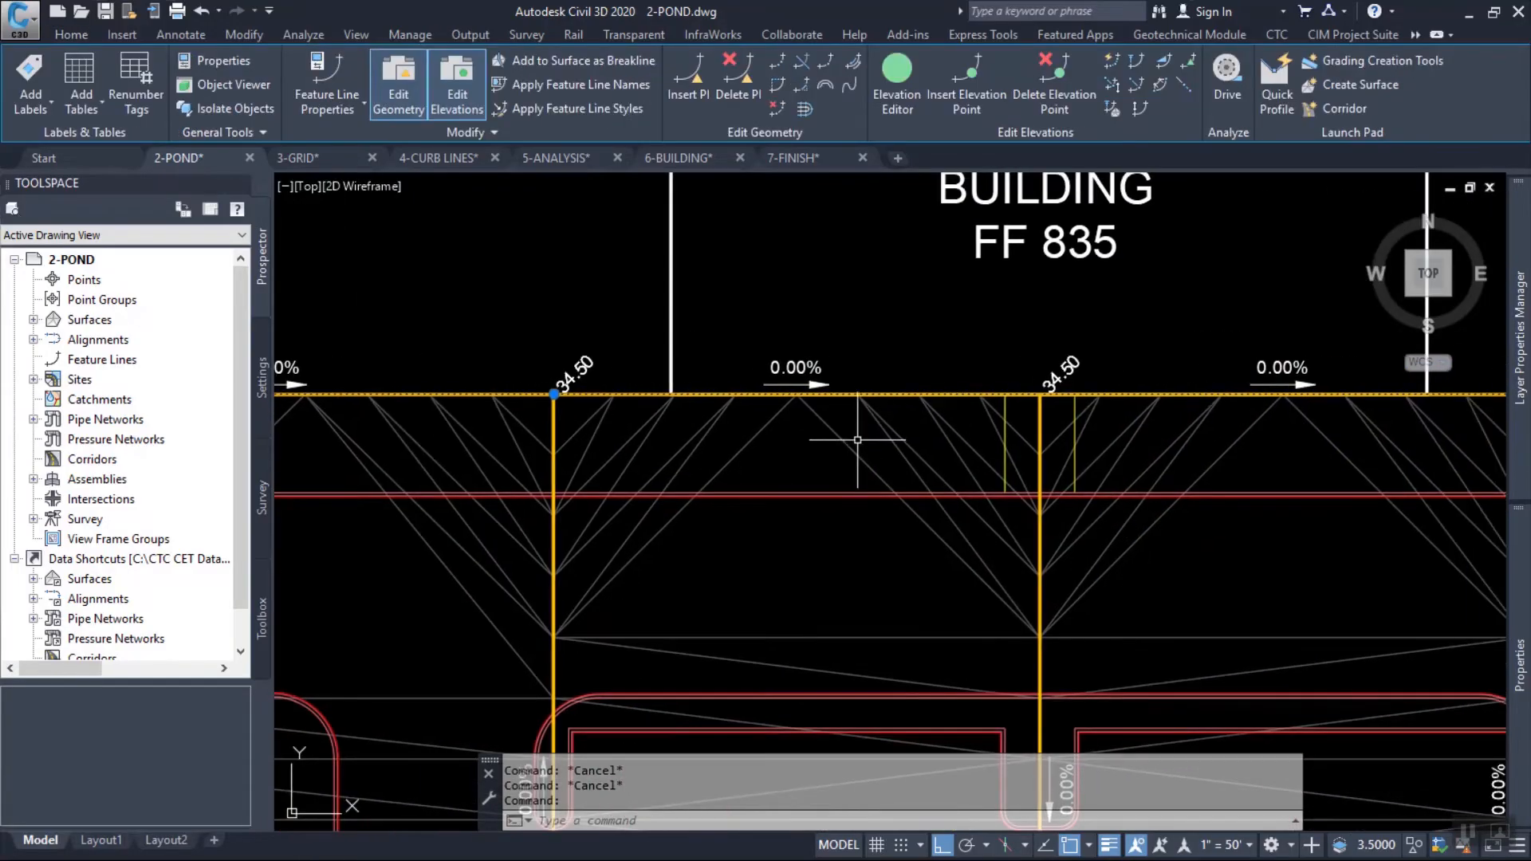
left_click(1112, 61)
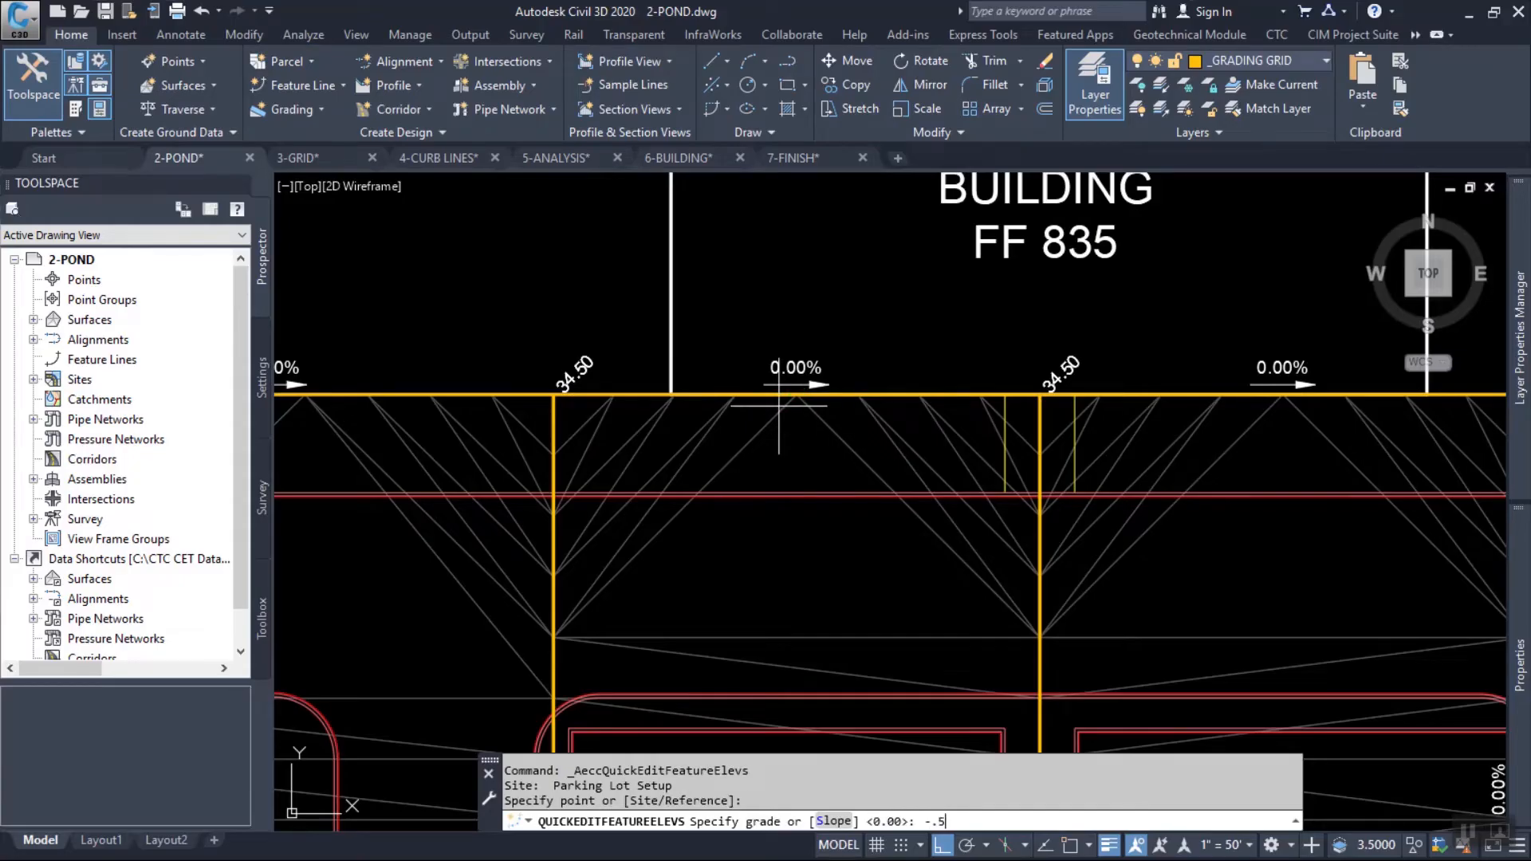
type("-.5")
key("Return")
scroll(582, 394, "up", 2)
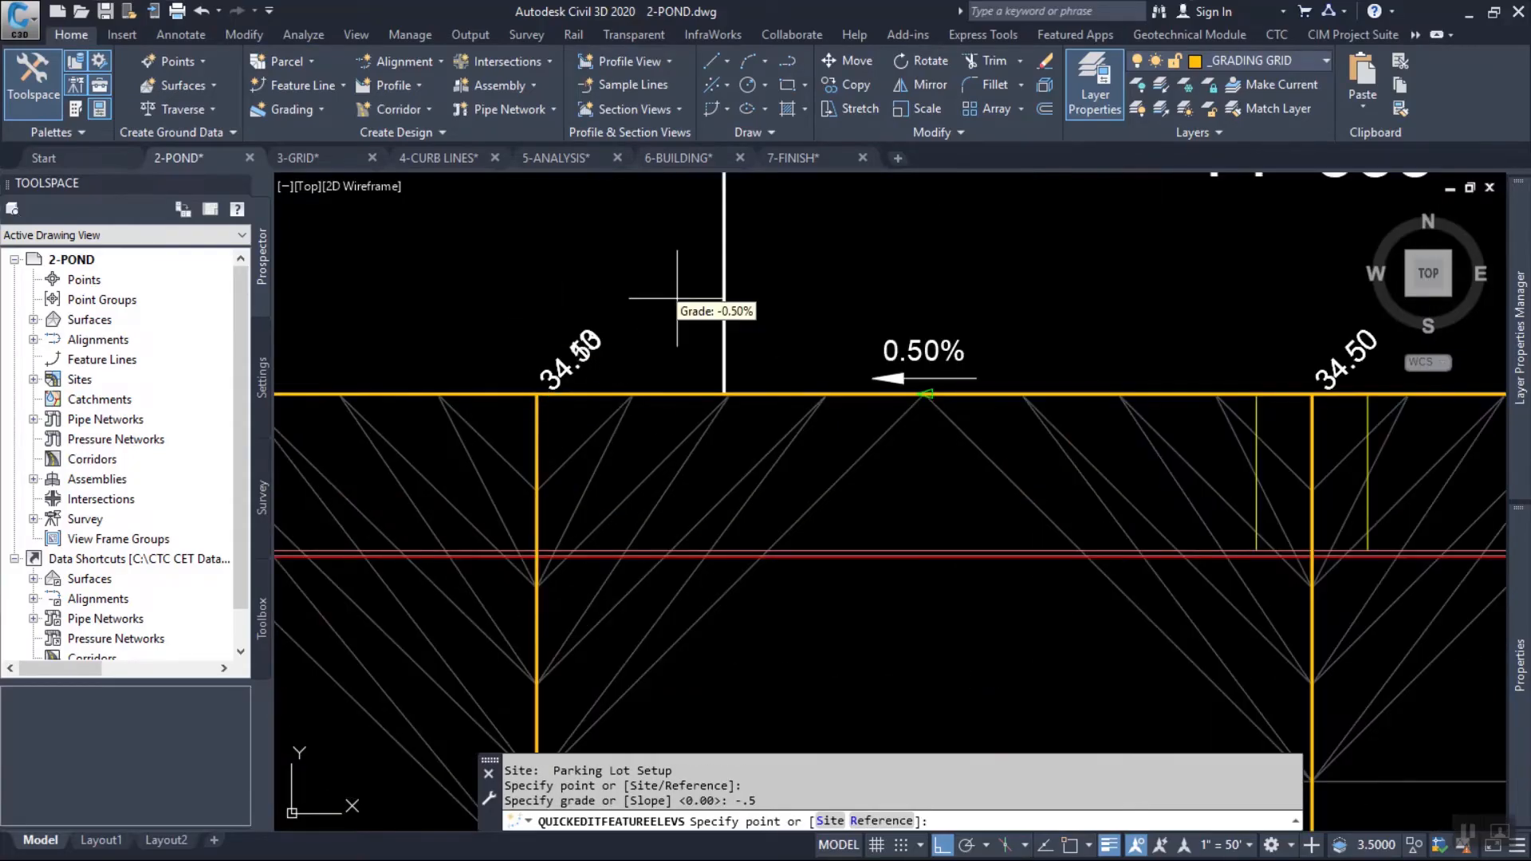
Set a grade of -0.5% on the westernmost segment of the north boundary and end the elevation edit.
scroll(905, 433, "down", 2)
middle_click_drag(573, 535, 710, 519)
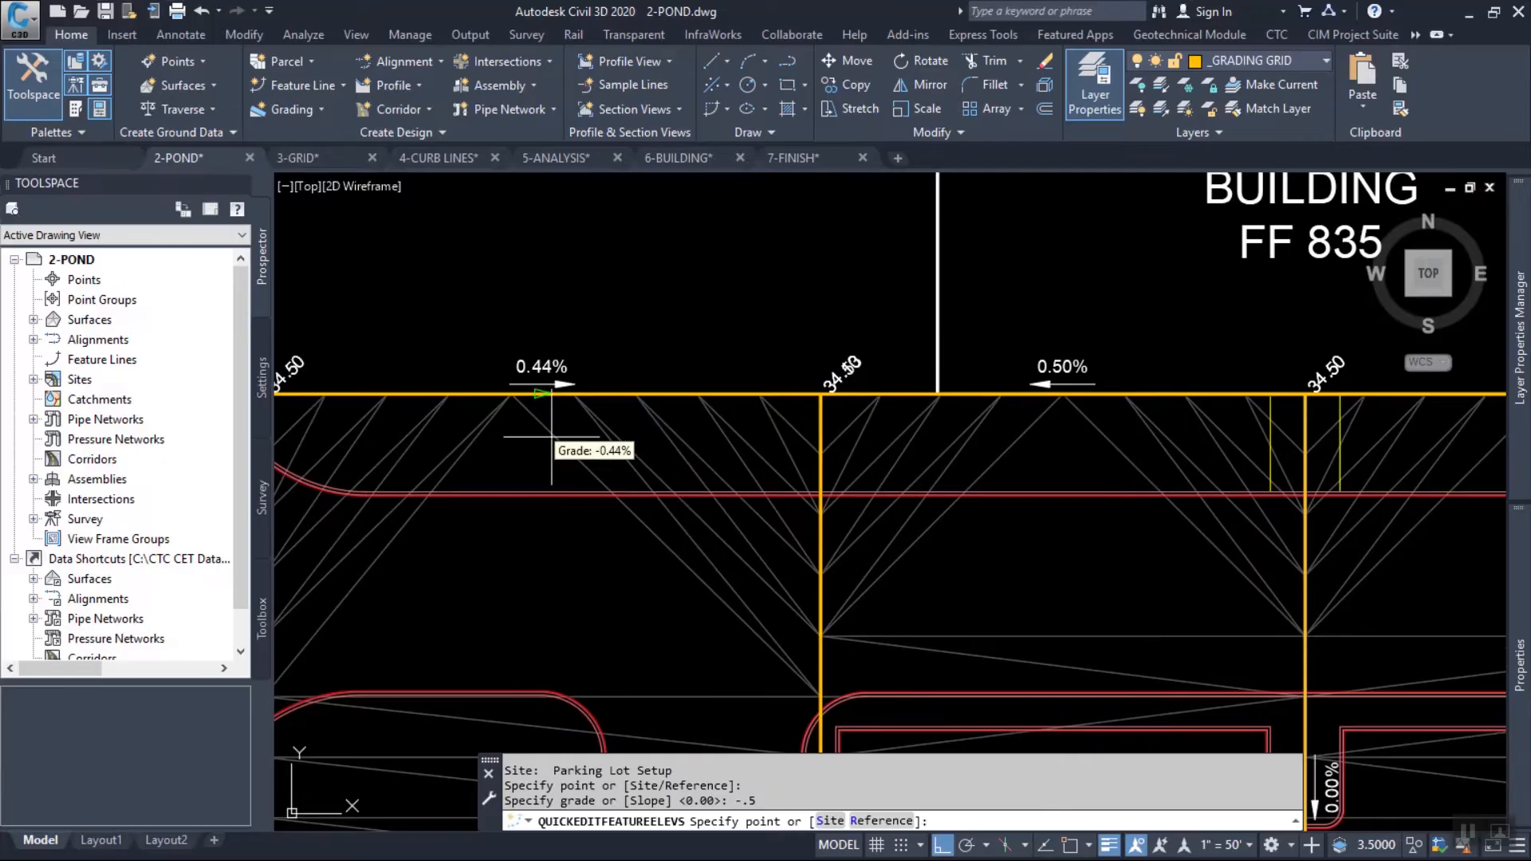
left_click(497, 414)
type("-.5")
key("Return")
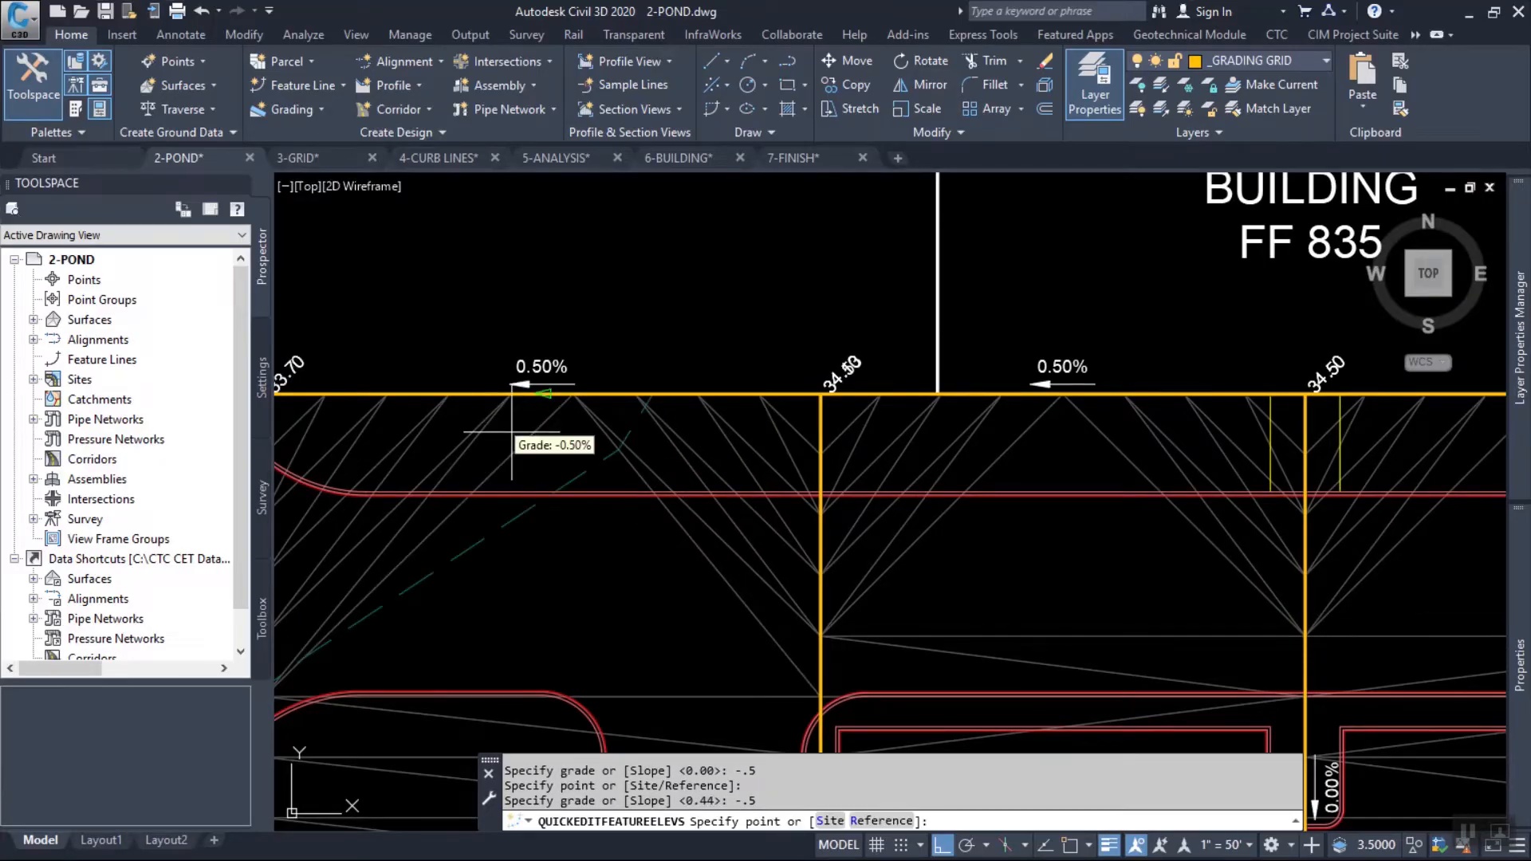
key("Escape")
Regenerate the model with REGENALL to refresh the feature line labels, and clear the selection.
left_click(869, 393)
type("rea")
key("Return")
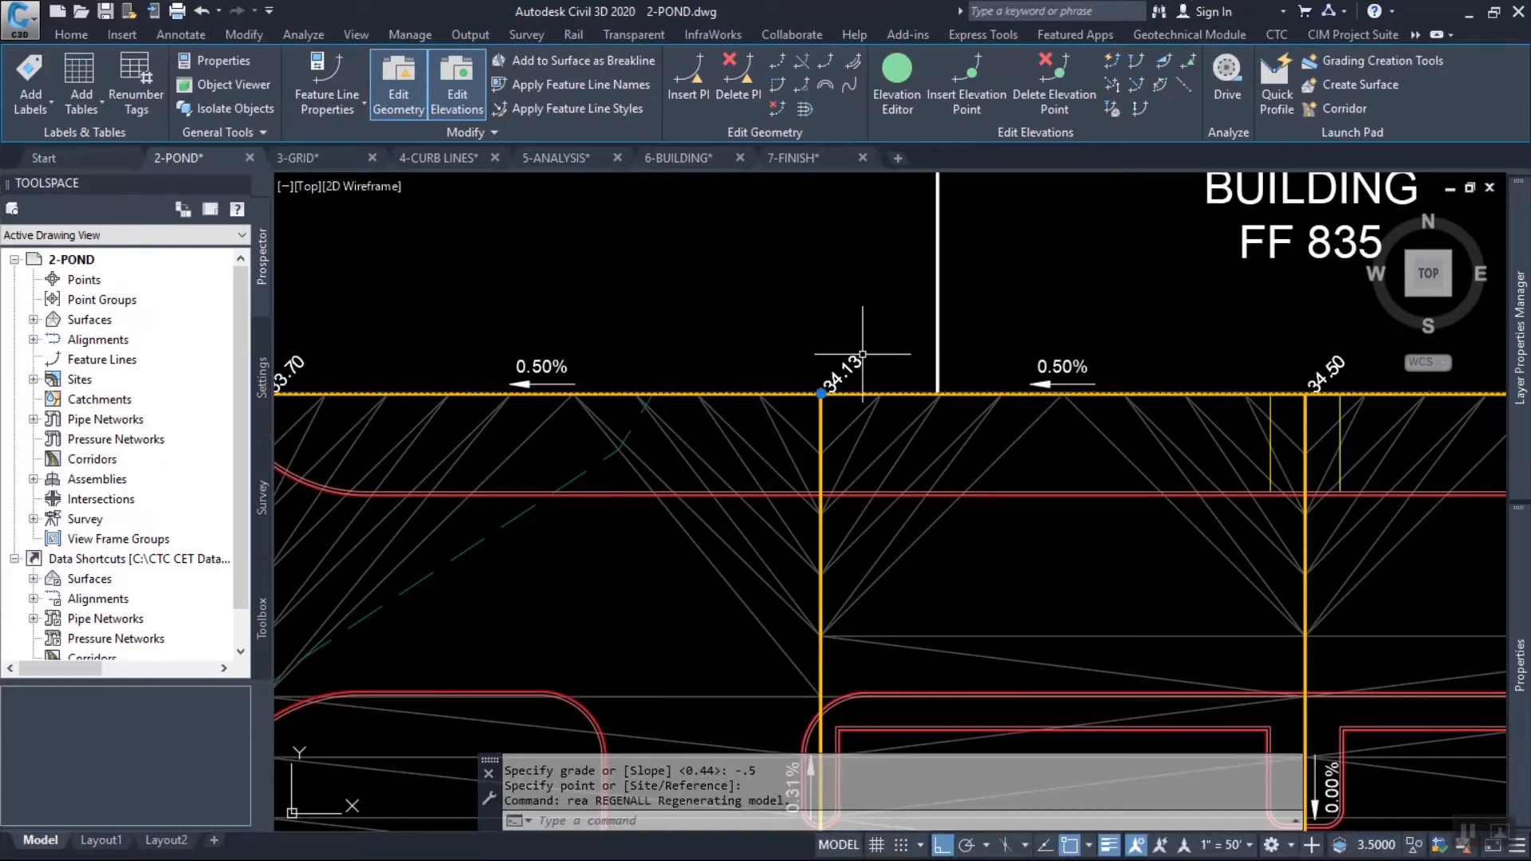
middle_click_drag(1181, 374, 865, 391)
key("Escape")
key("Escape")
key("Escape")
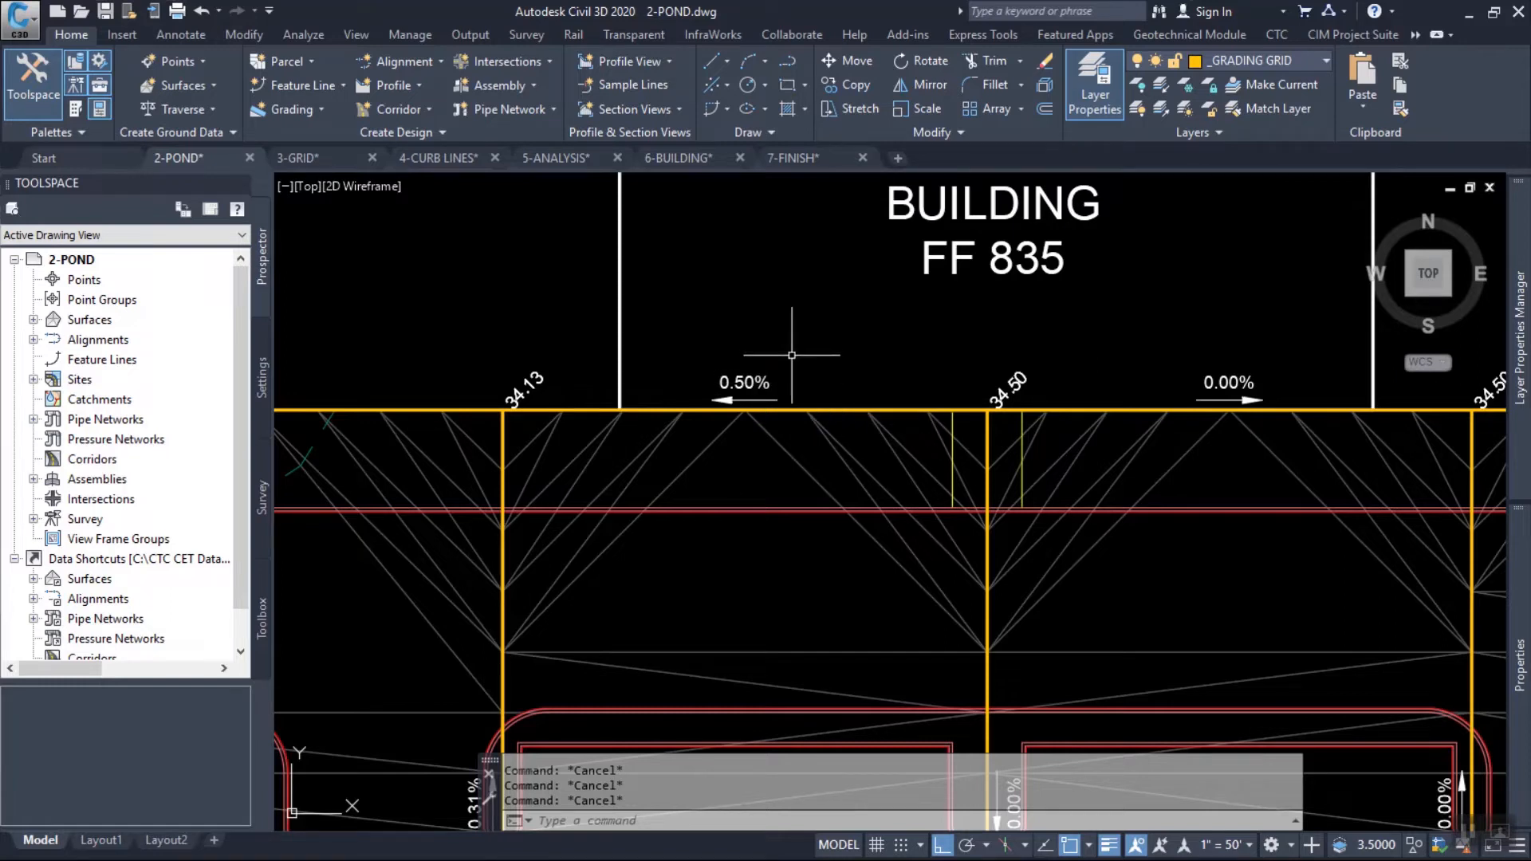
Switch to the 3-GRID drawing, close the 2-POND drawing and bring the labelled north part of the grid into view.
scroll(722, 412, "down", 4)
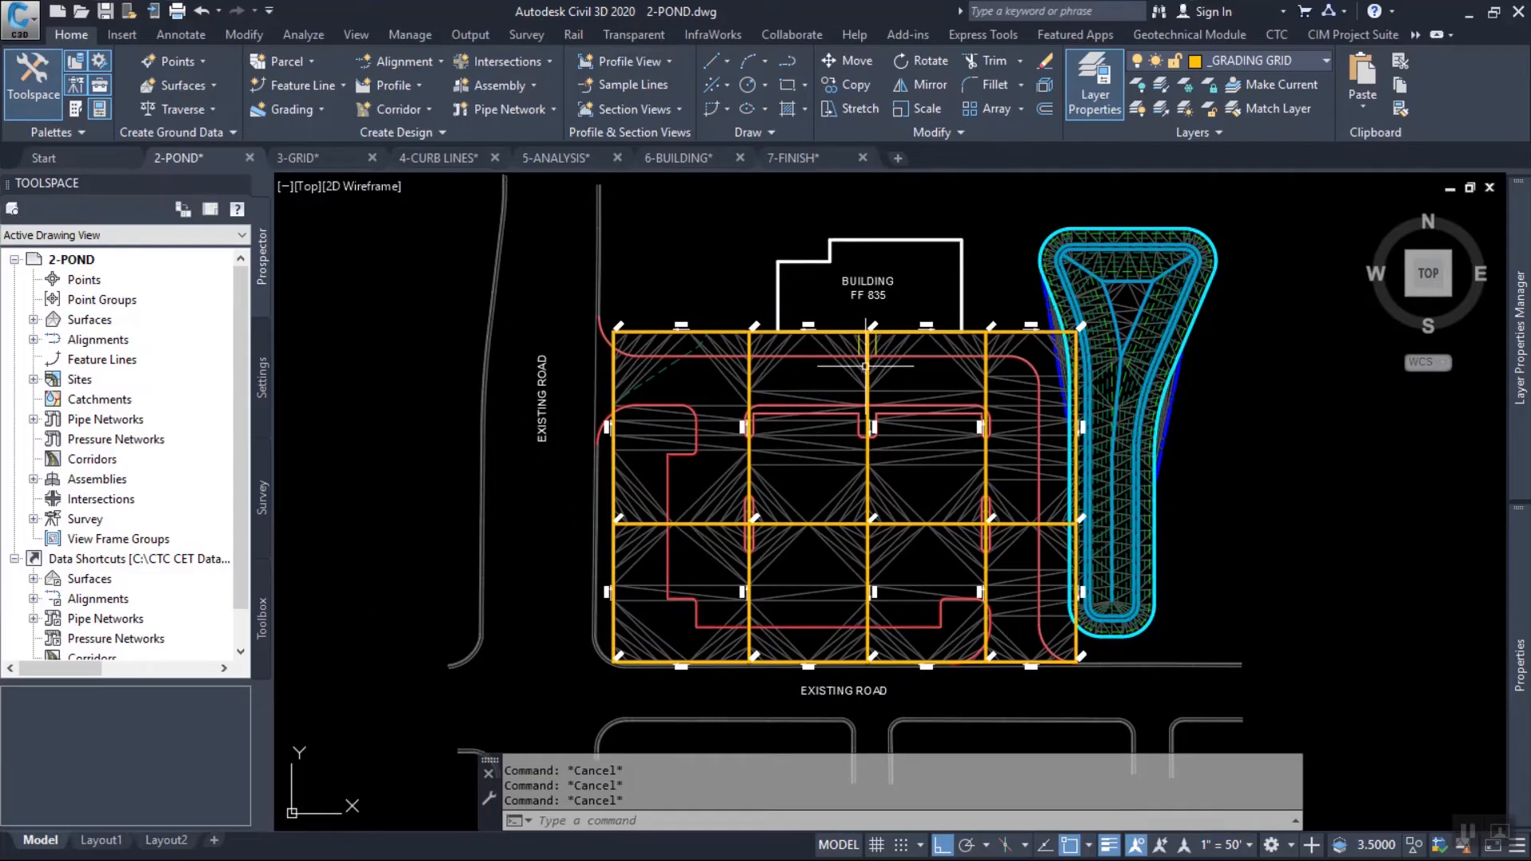
scroll(866, 366, "up", 5)
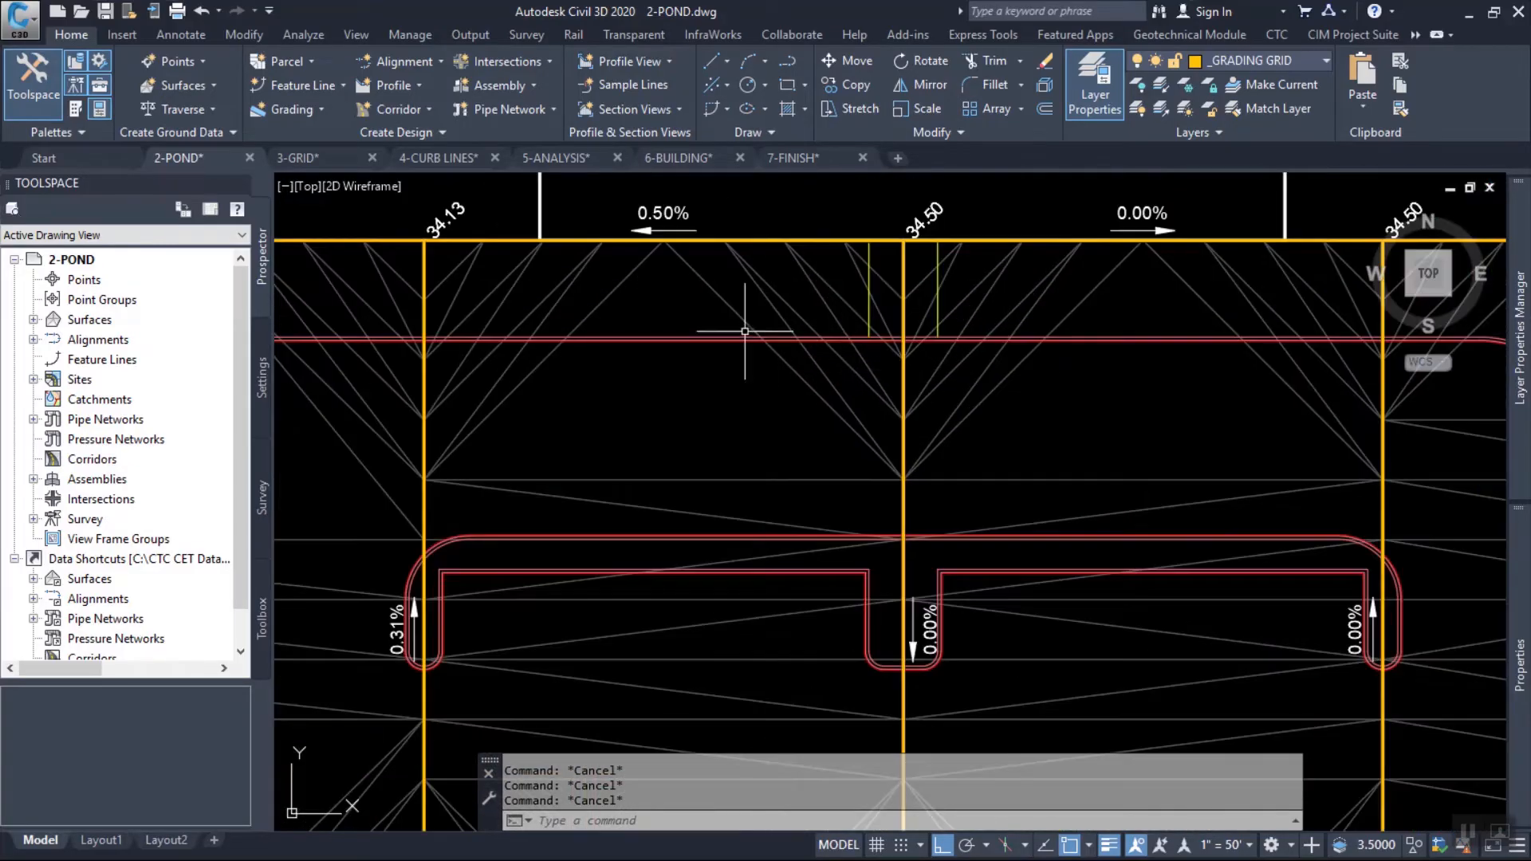
left_click(315, 158)
key("Escape")
key("Escape")
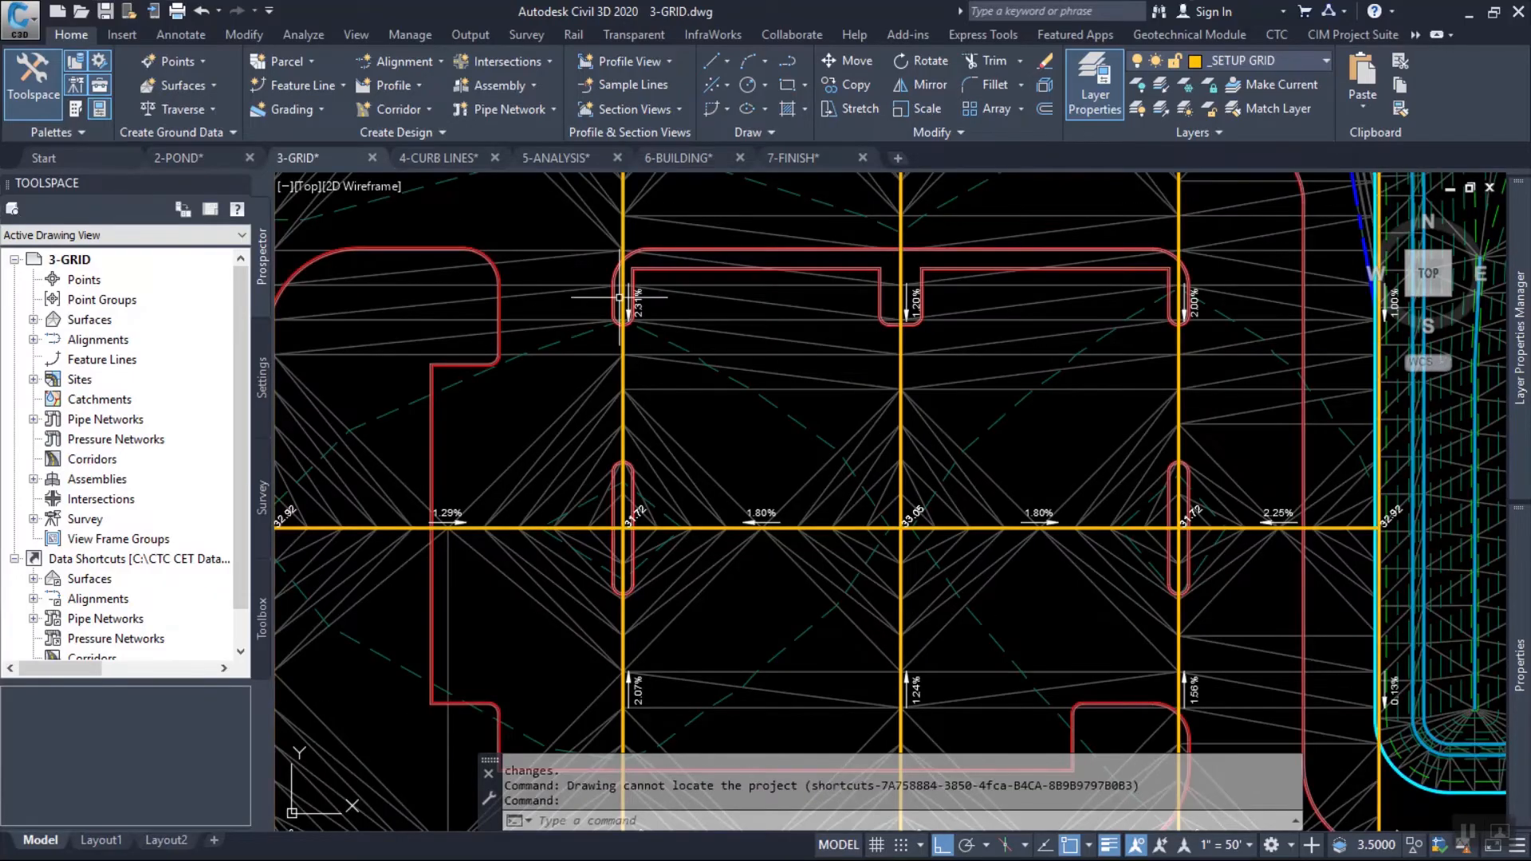
mouse_move(724, 268)
middle_mouse_down()
mouse_move(877, 410)
mouse_move(865, 466)
middle_mouse_up()
left_click(250, 157)
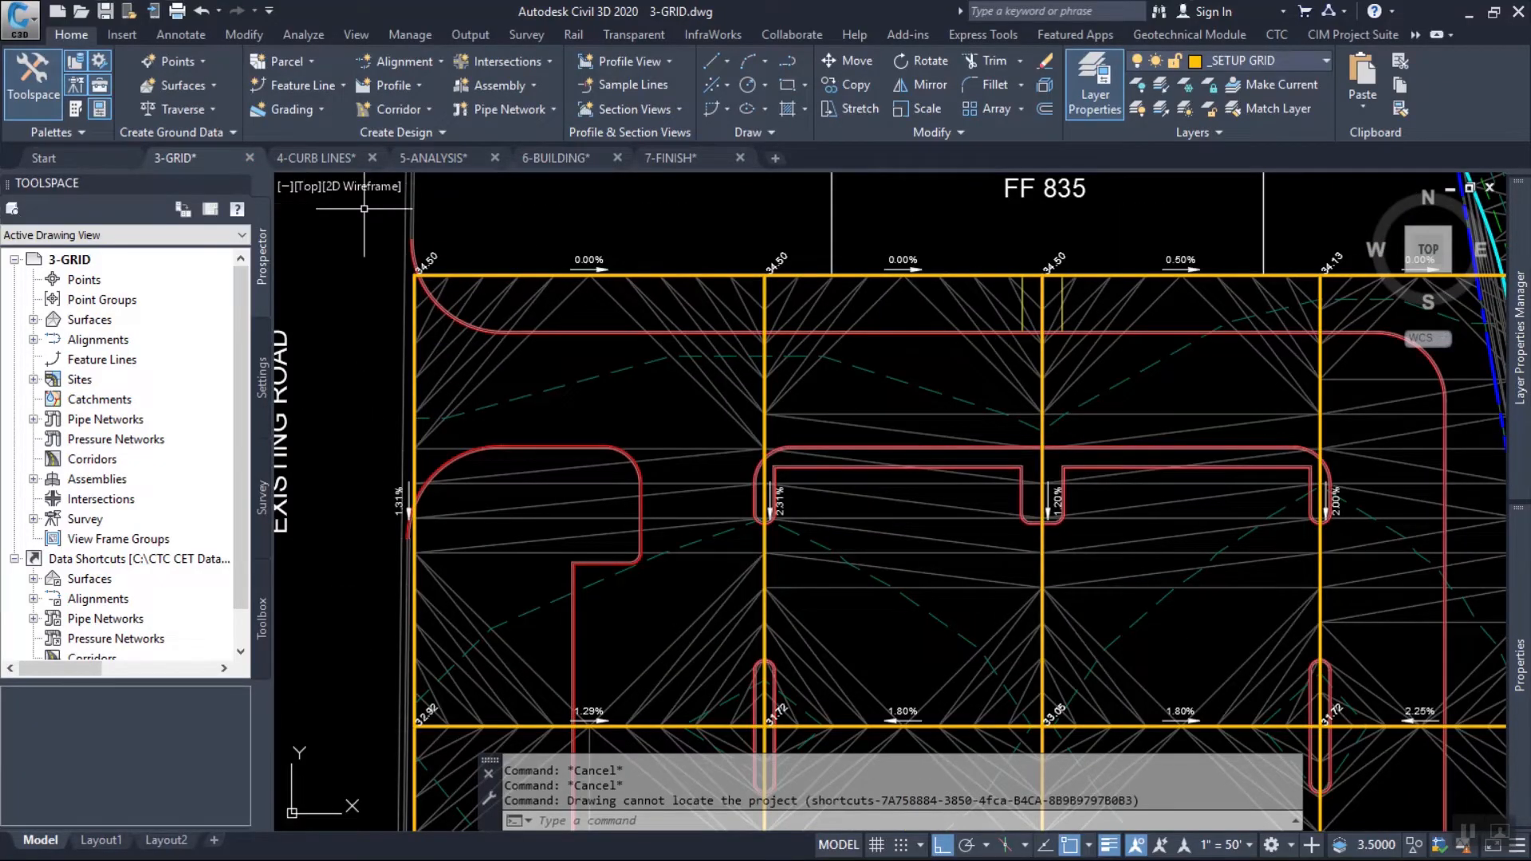
middle_click_drag(749, 297, 737, 301)
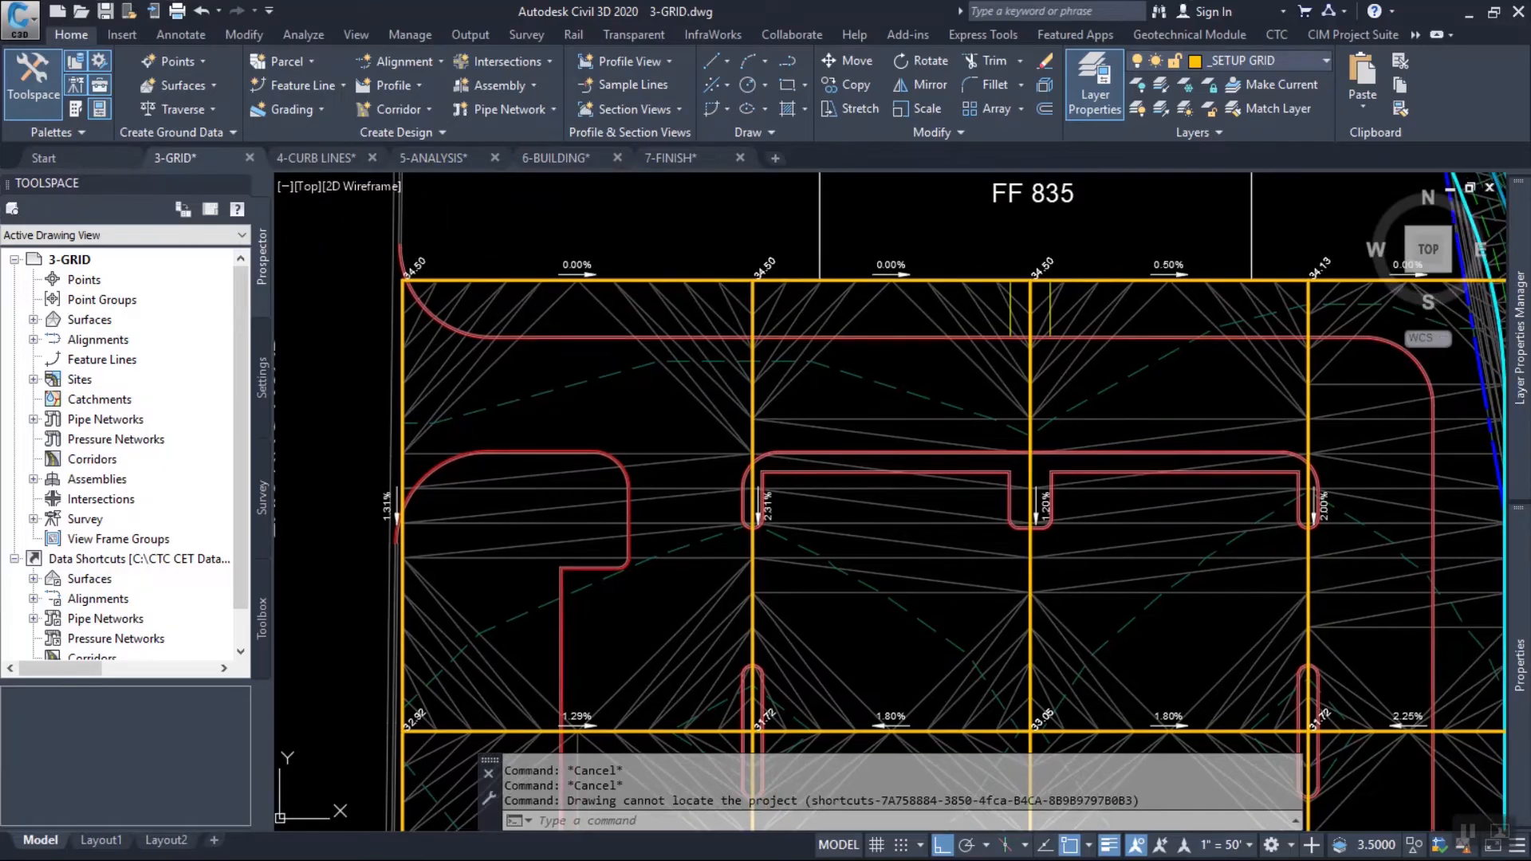
With Quick Elevation Edit, set a grade of -2% on the northern segment of the north-south grid line immediately west of the central one.
scroll(845, 323, "up", 4)
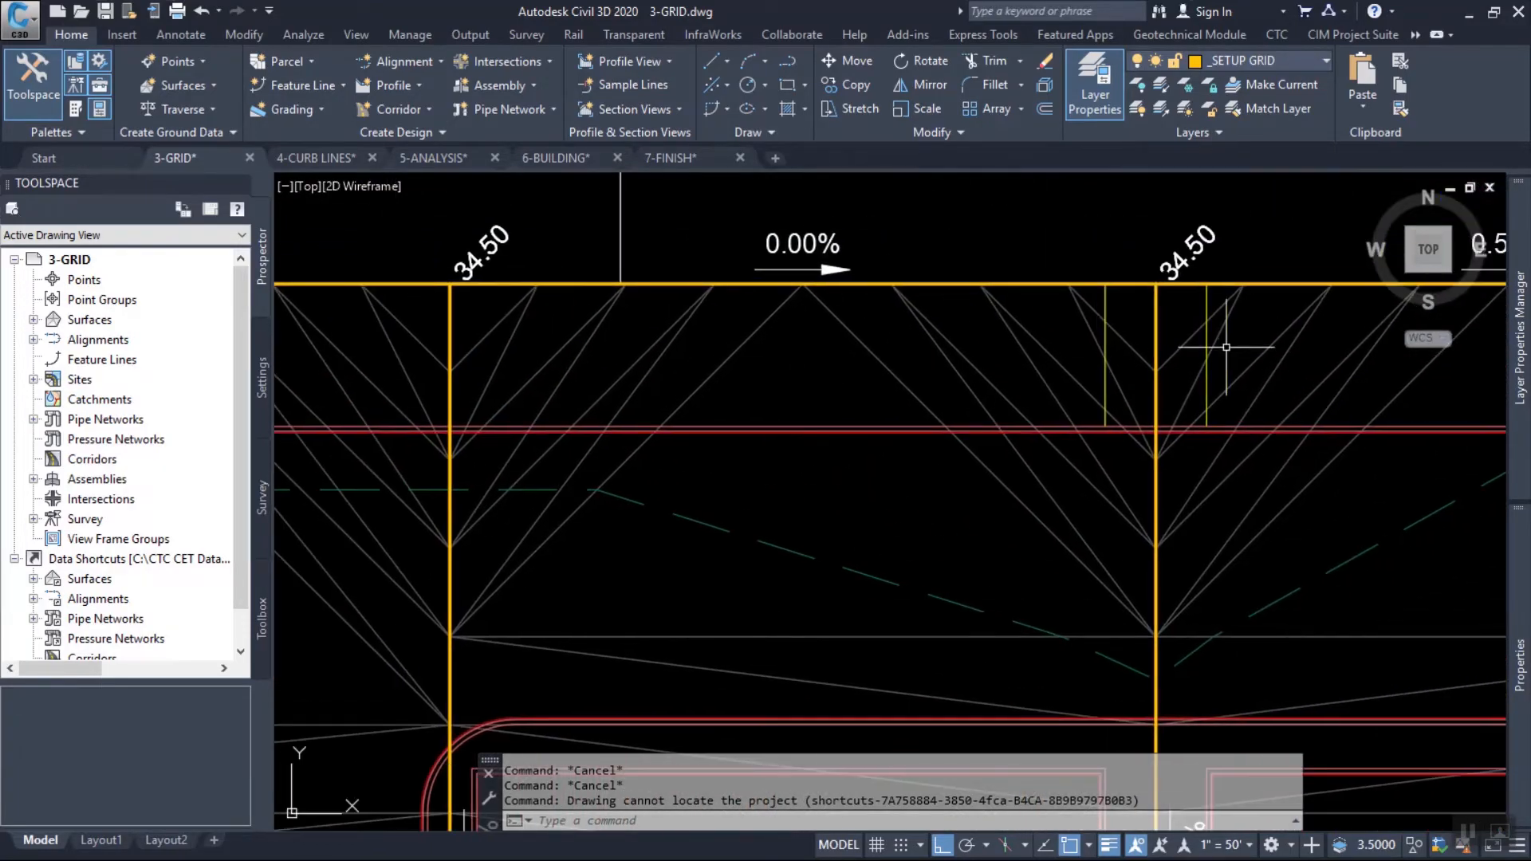
middle_click_drag(1227, 347, 1059, 364)
scroll(942, 341, "down", 2)
middle_click_drag(865, 299, 982, 319)
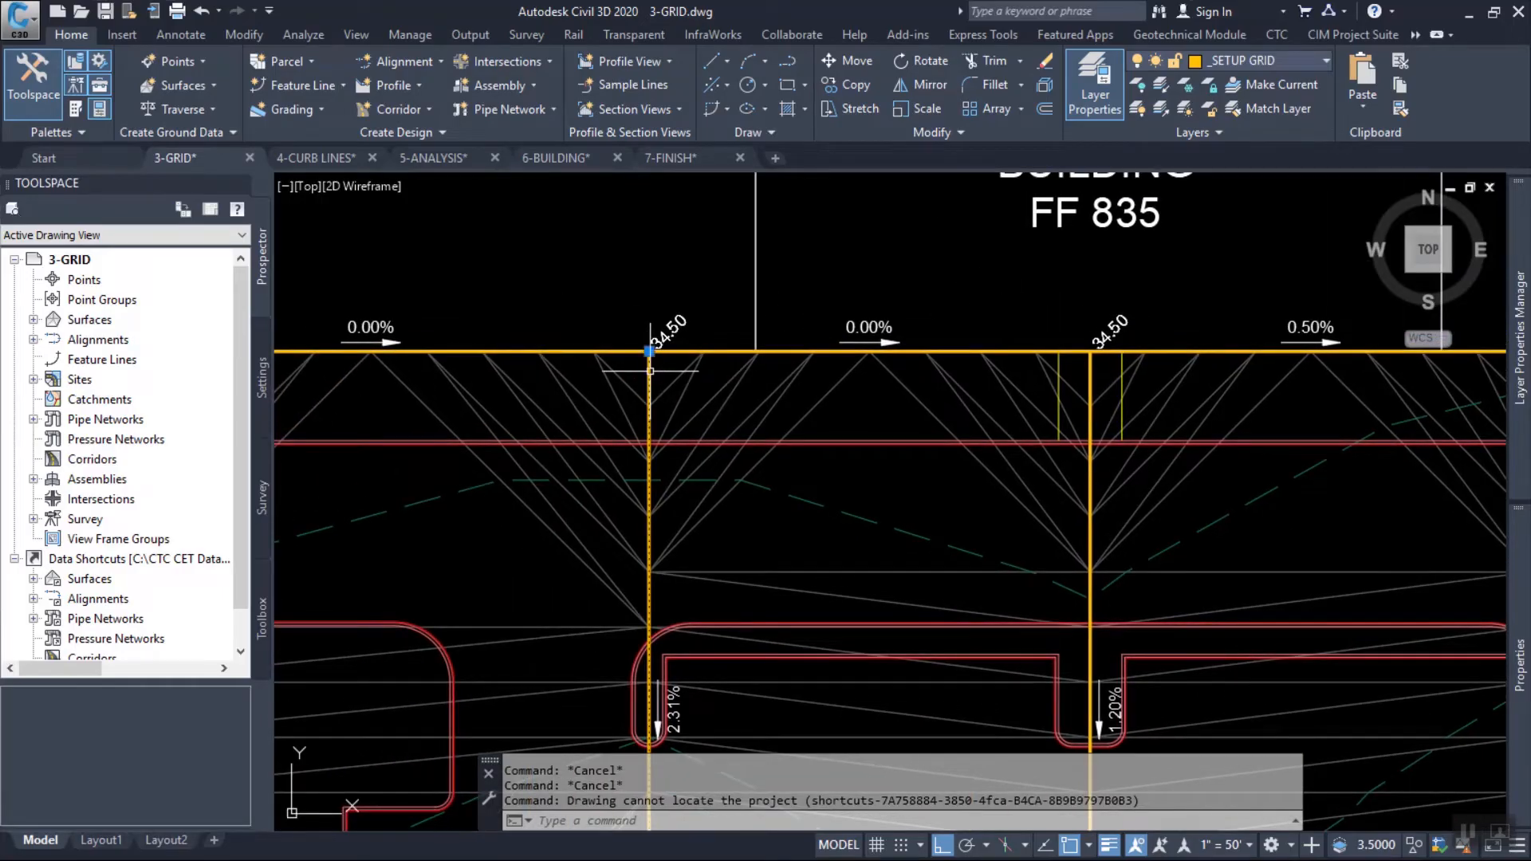
left_click(1112, 61)
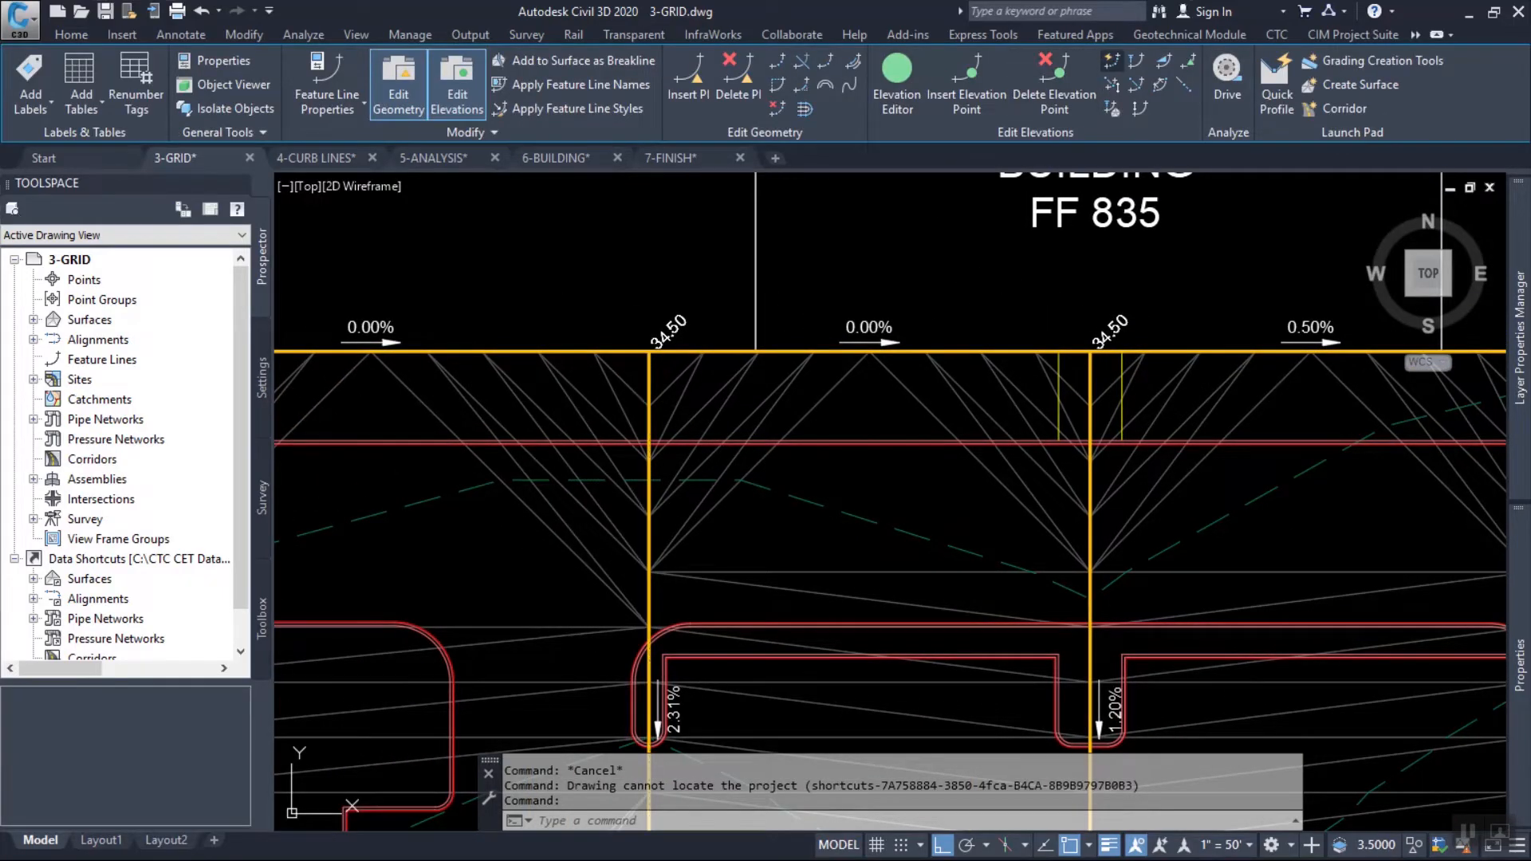
middle_click_drag(678, 544, 740, 371)
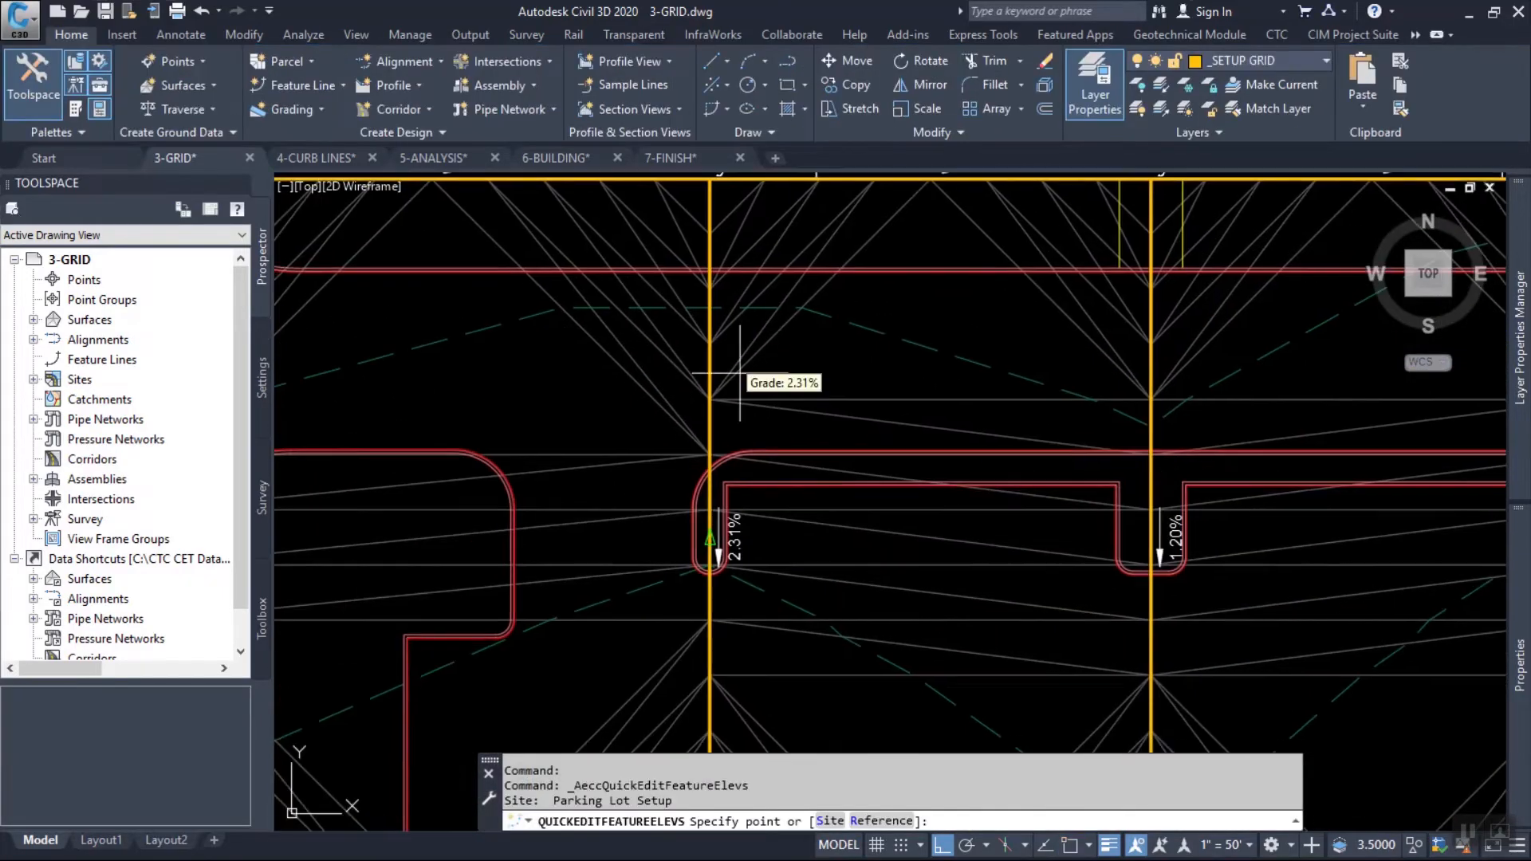
left_click(705, 587)
key("Return")
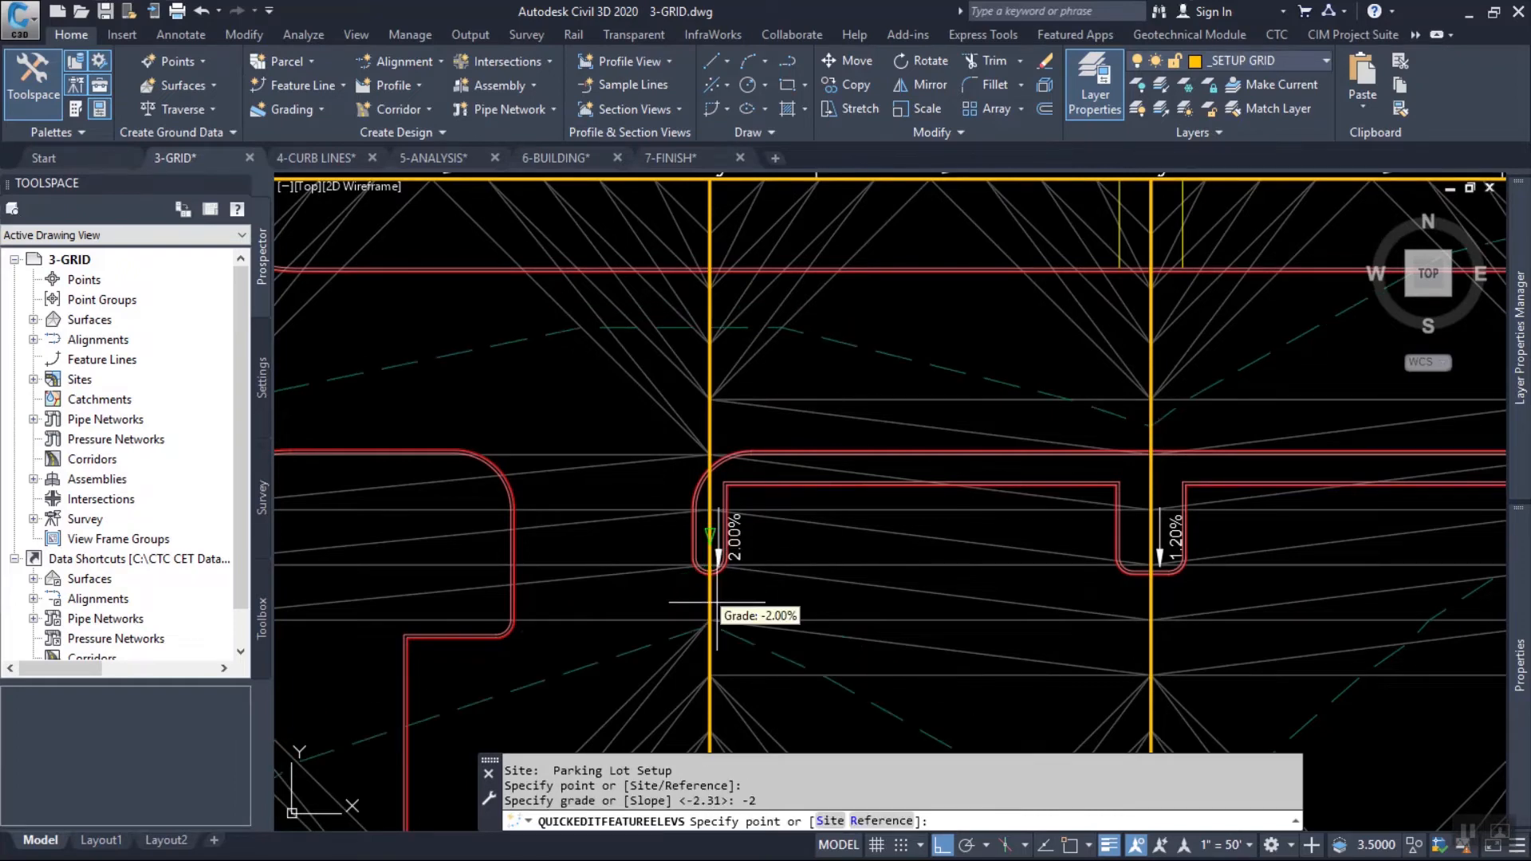
Set a grade of -1.2% on the central north-south grid line's segment south of the north boundary.
scroll(1077, 550, "down", 4)
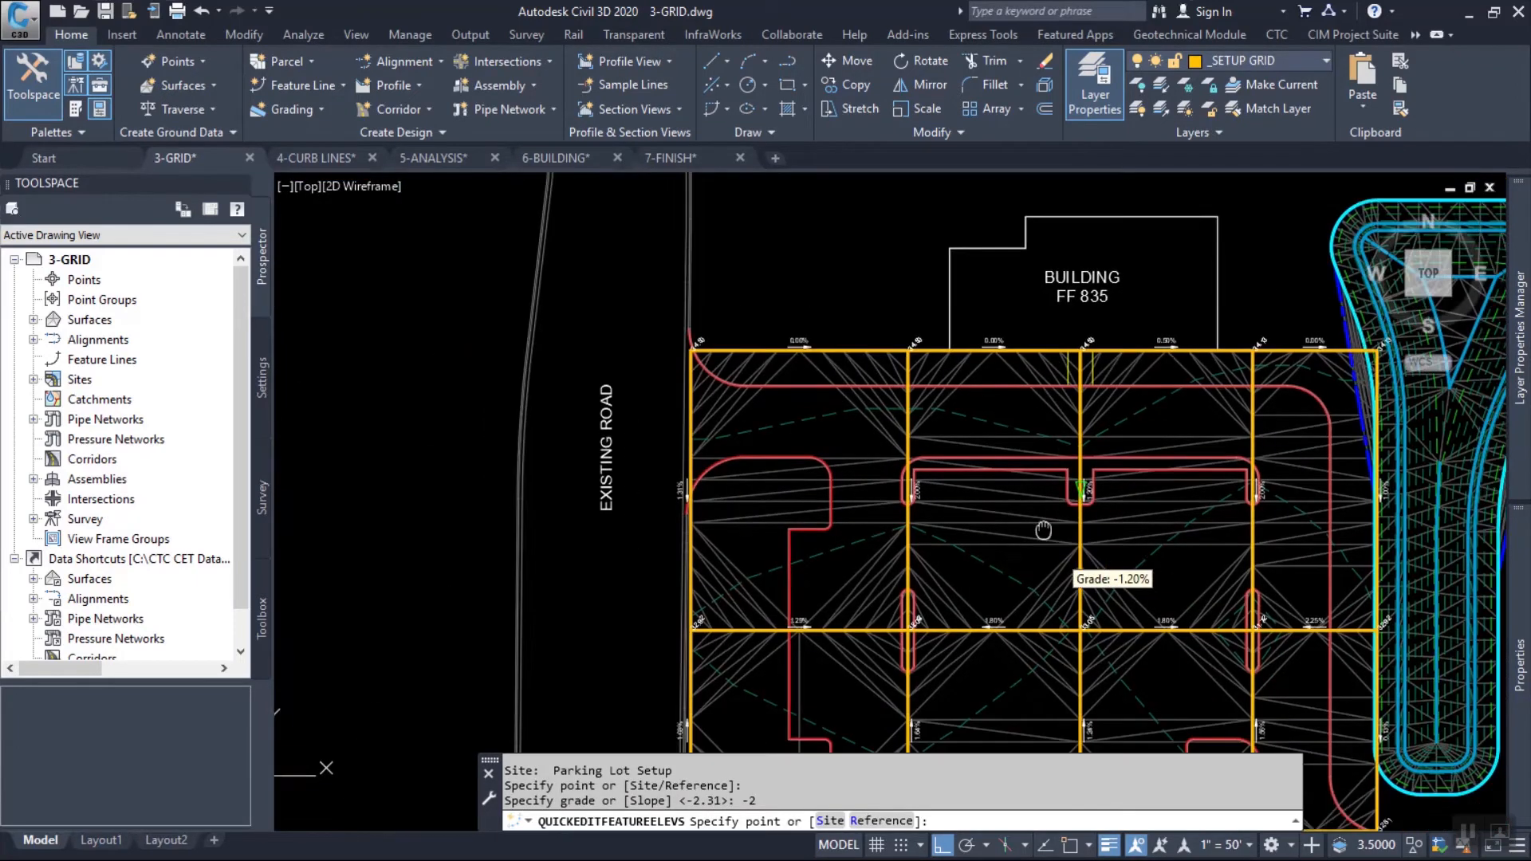
scroll(1053, 575, "up", 3)
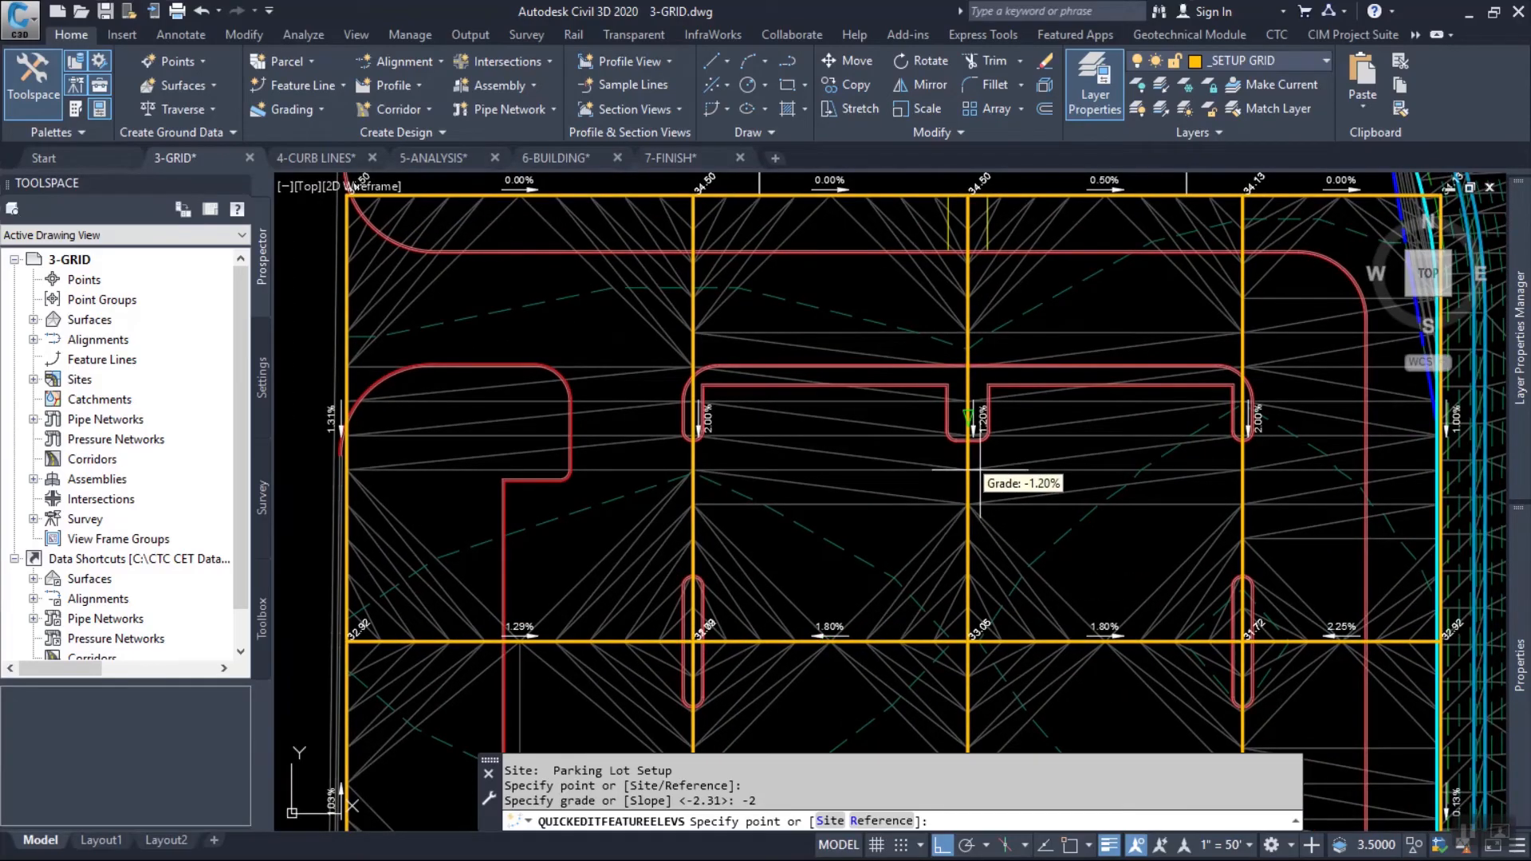
left_click(977, 479)
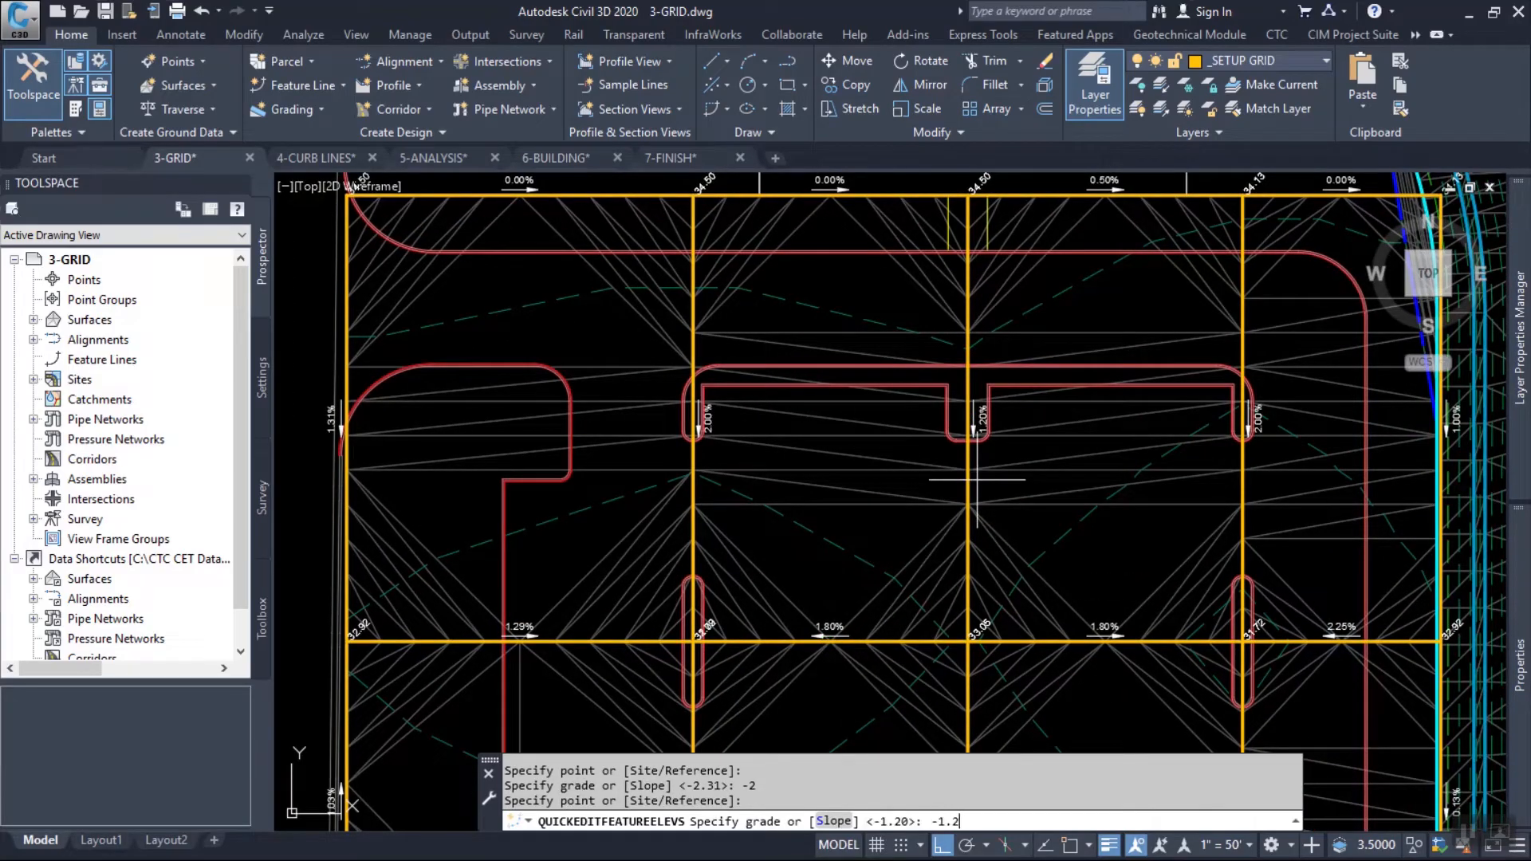
key("Return")
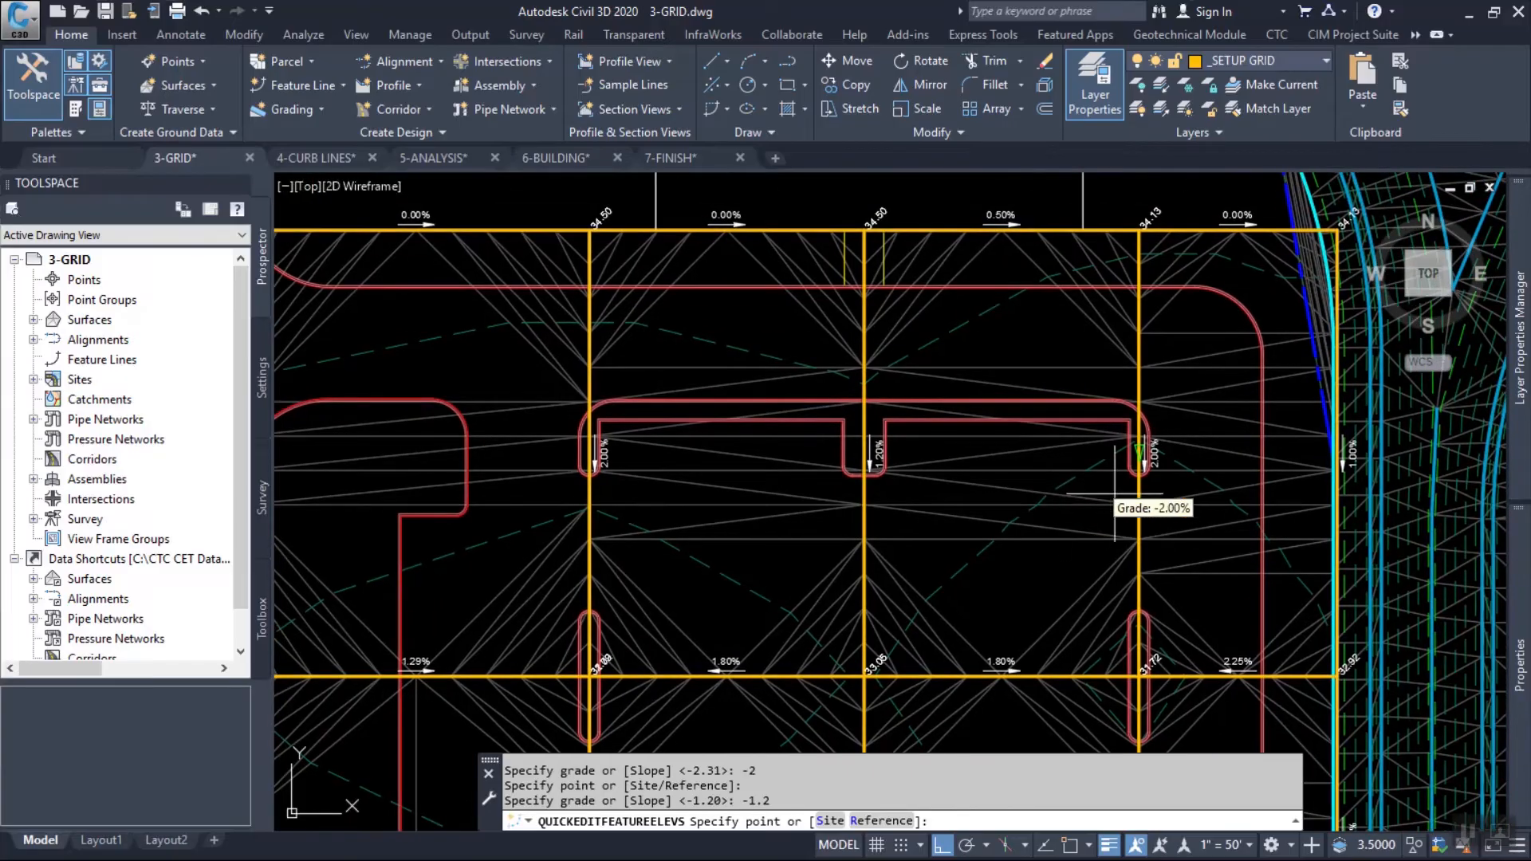
Set a grade of -2.2% on the northern segment of the grid line immediately east of the central one and end the elevation edit.
left_click(1154, 508)
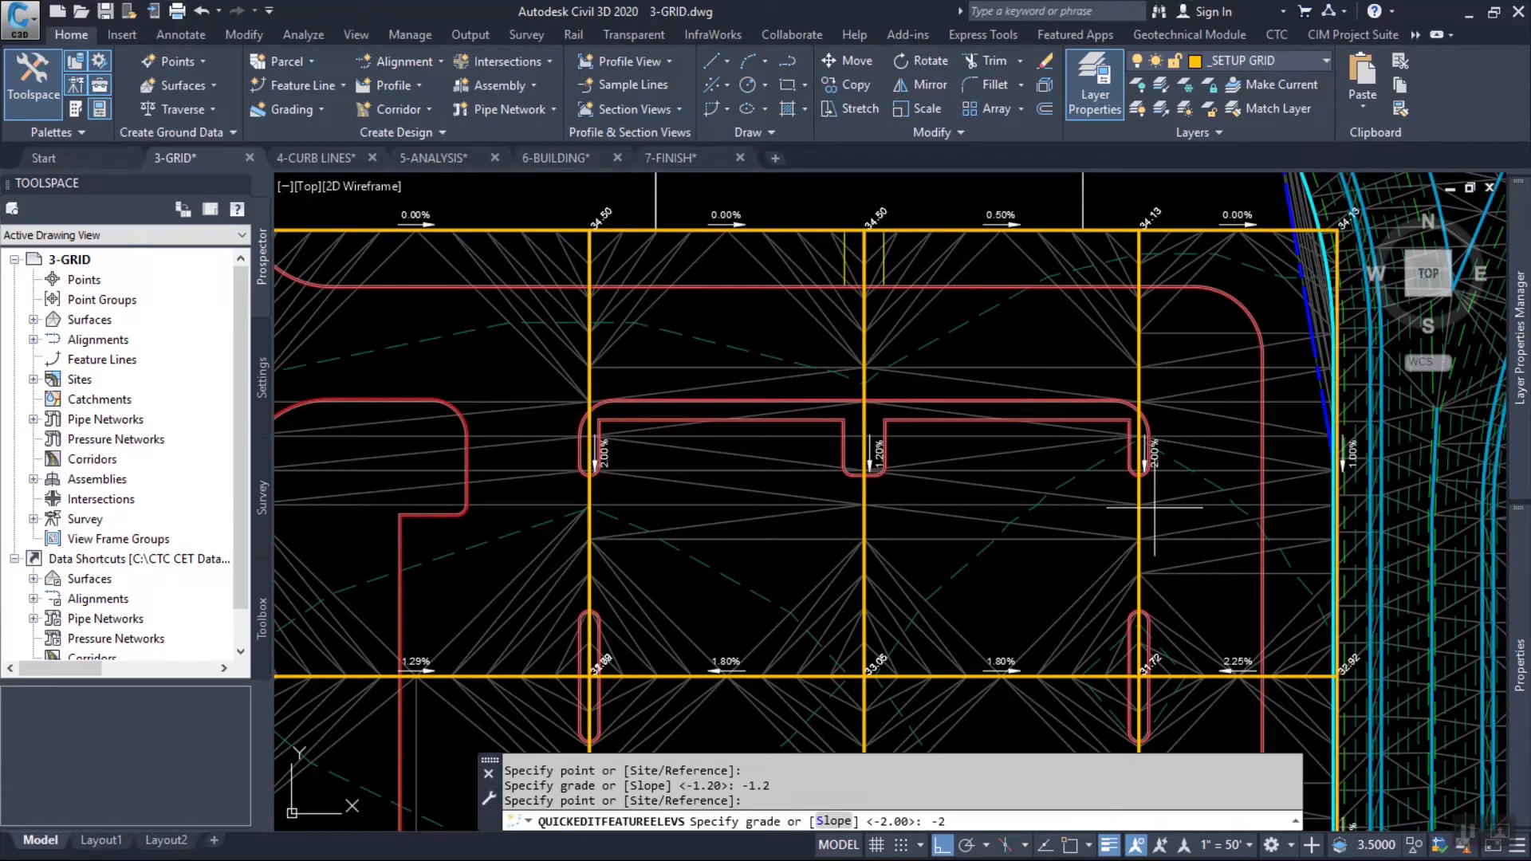
key("Return")
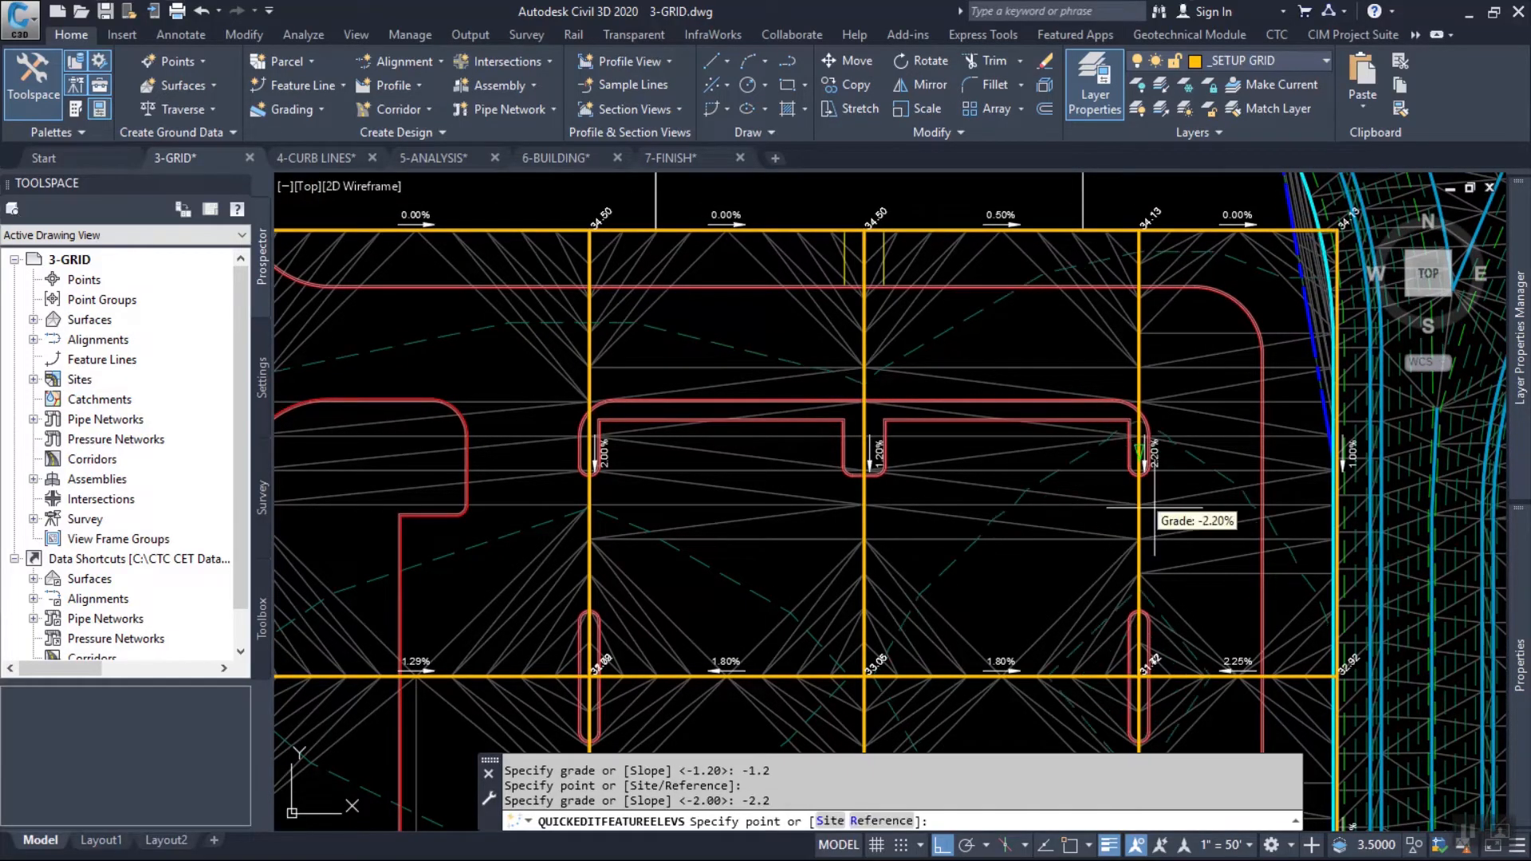
scroll(1149, 431, "up", 2)
scroll(1170, 460, "down", 2)
mouse_move(840, 414)
middle_mouse_down()
mouse_move(993, 352)
mouse_move(947, 274)
middle_mouse_up()
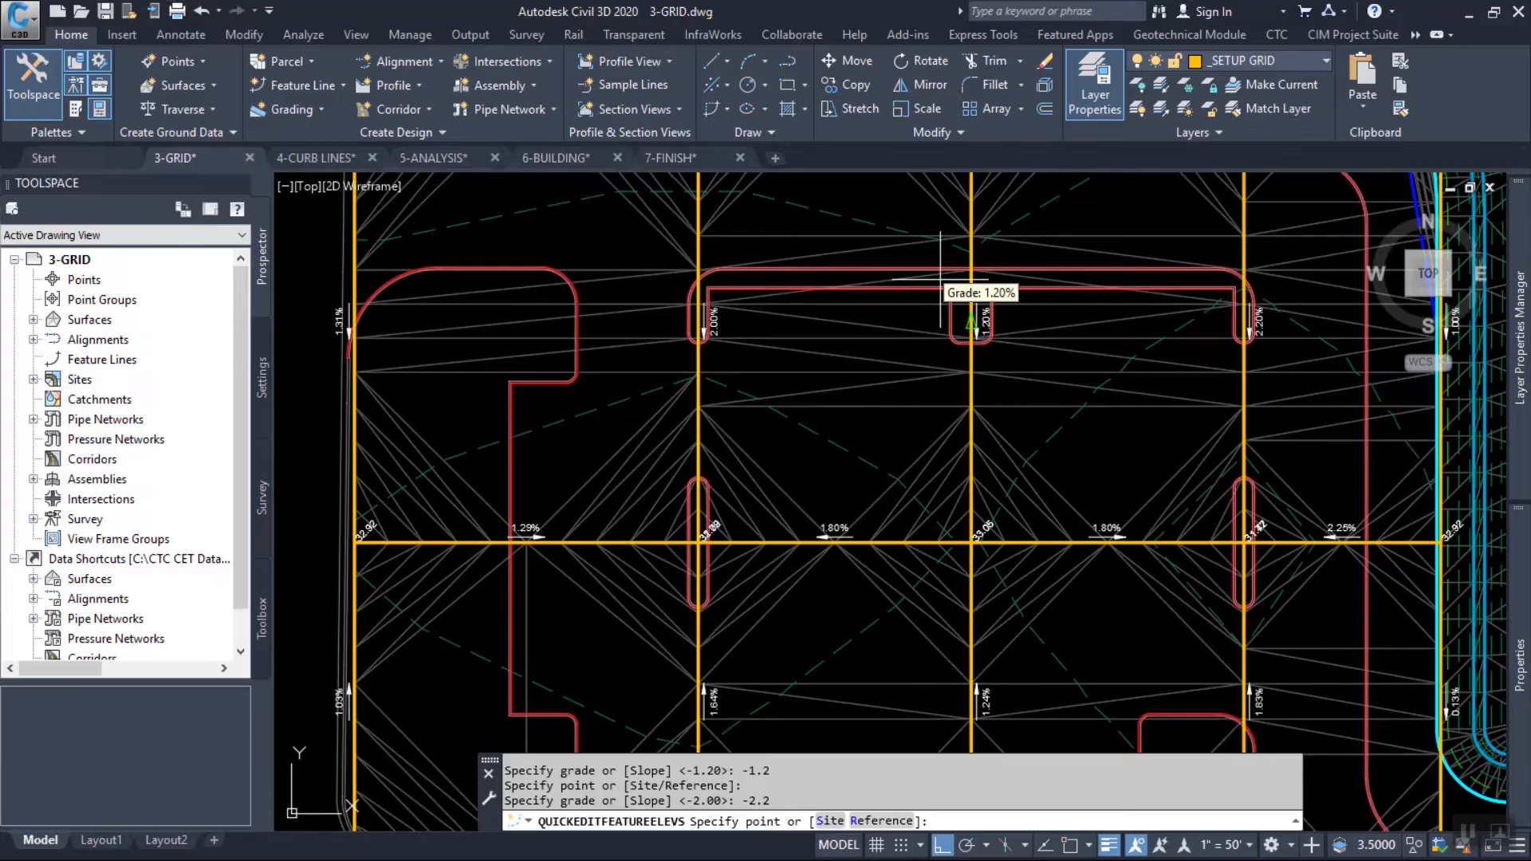
key("Escape")
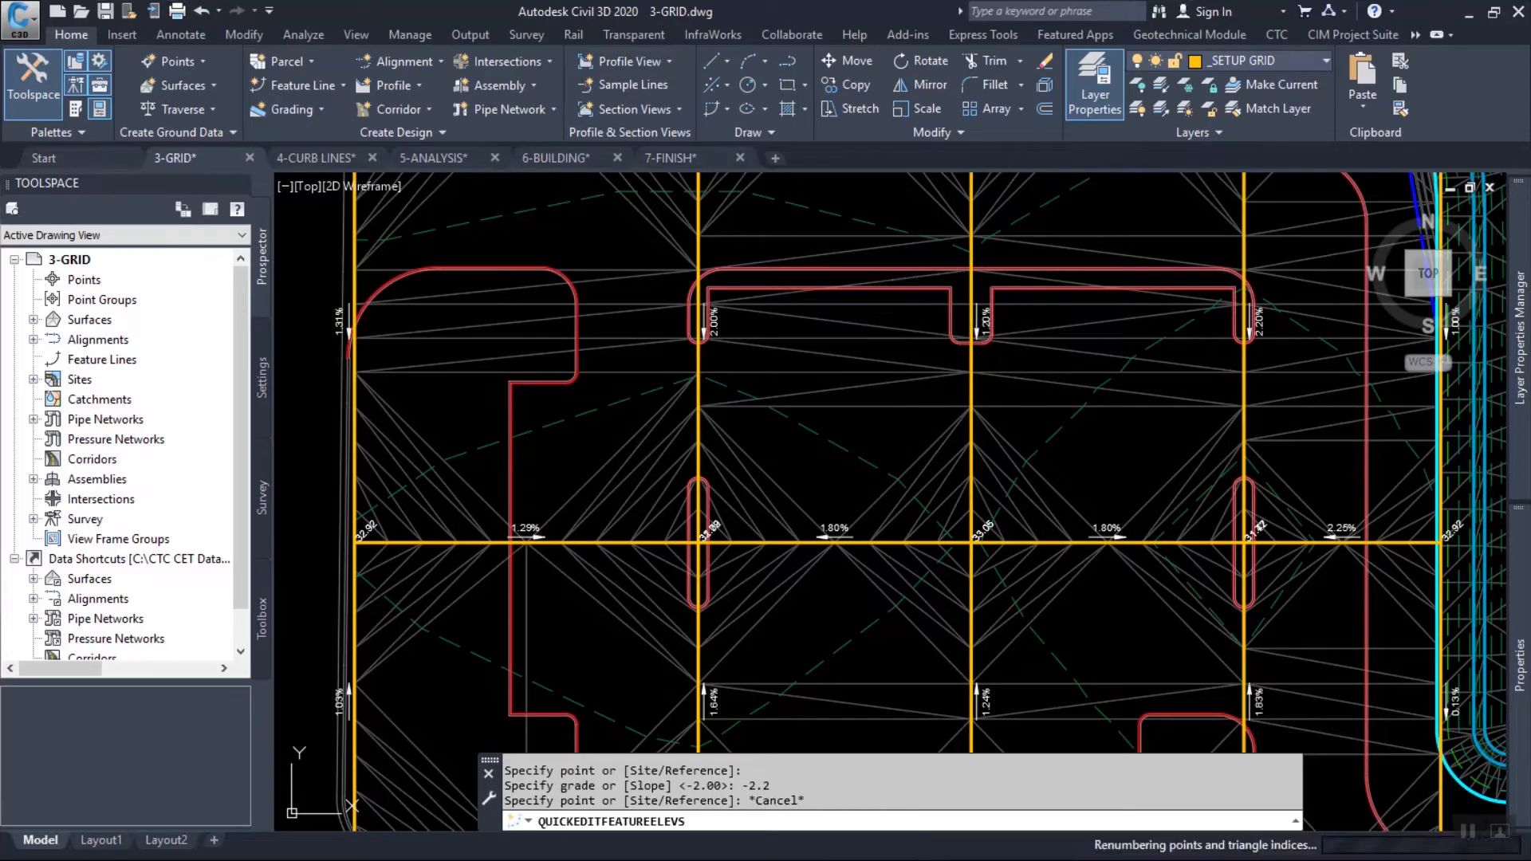
key("Escape")
key("Escape")
Examine the Parking Lot Setup surface elevations, triangulation and grade labels around the curb islands in the north half of the grid.
middle_click_drag(682, 313, 646, 356)
scroll(674, 347, "up", 4)
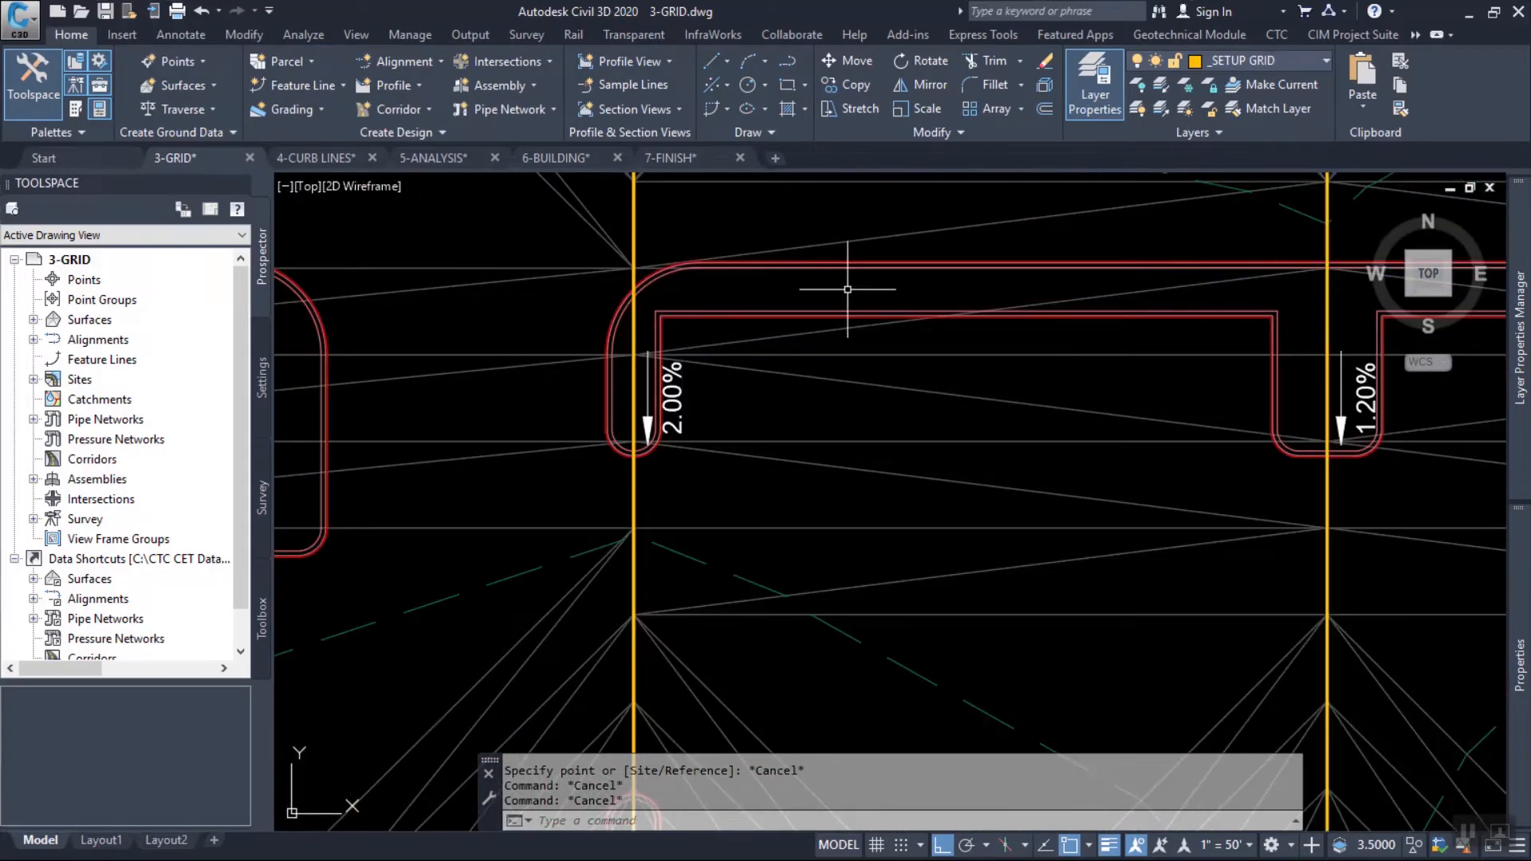
mouse_move(848, 289)
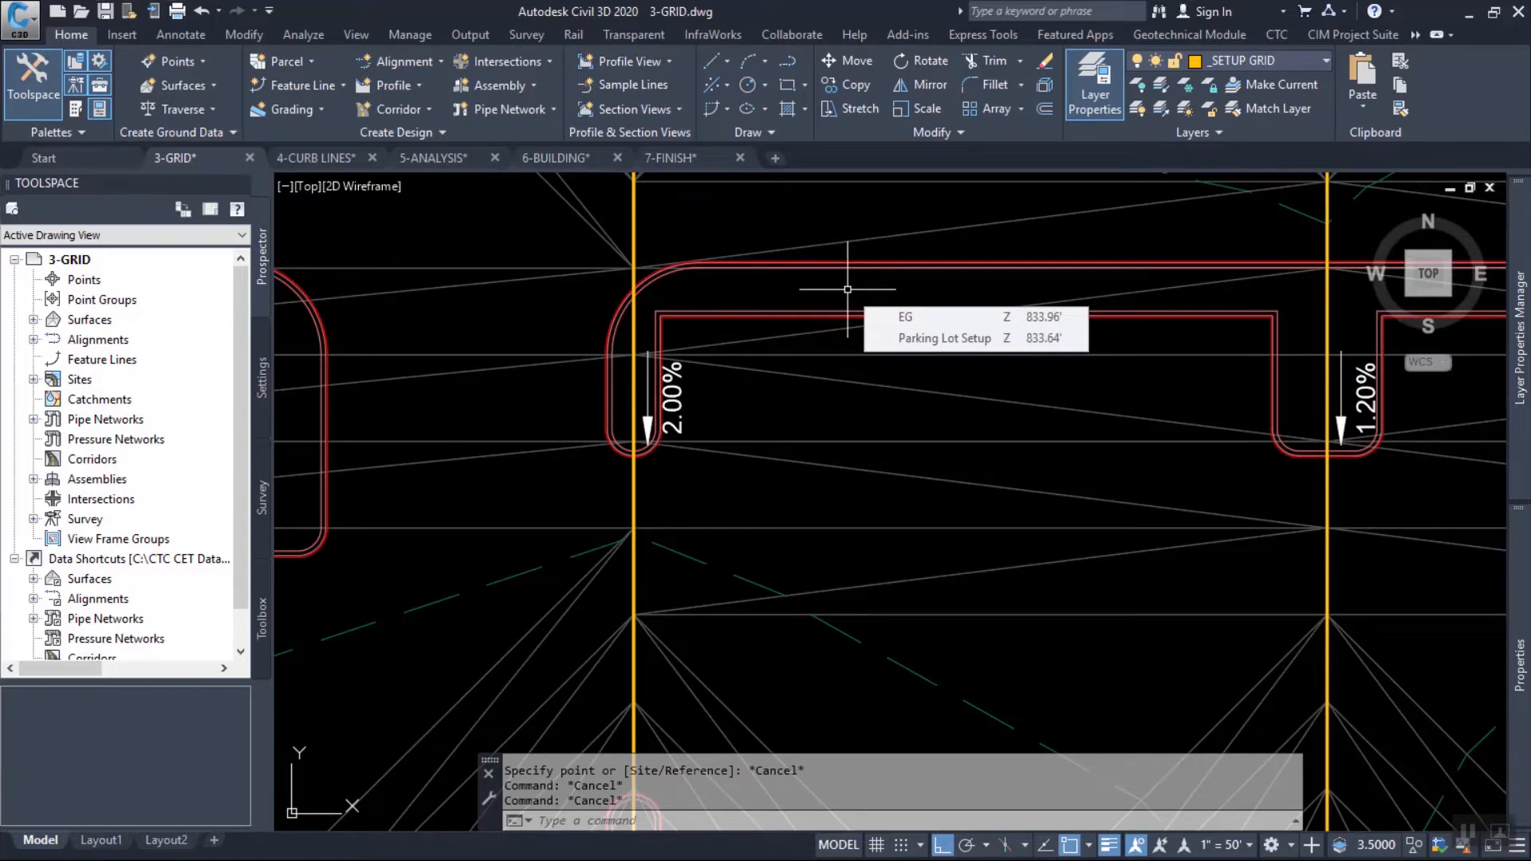
scroll(848, 289, "down", 8)
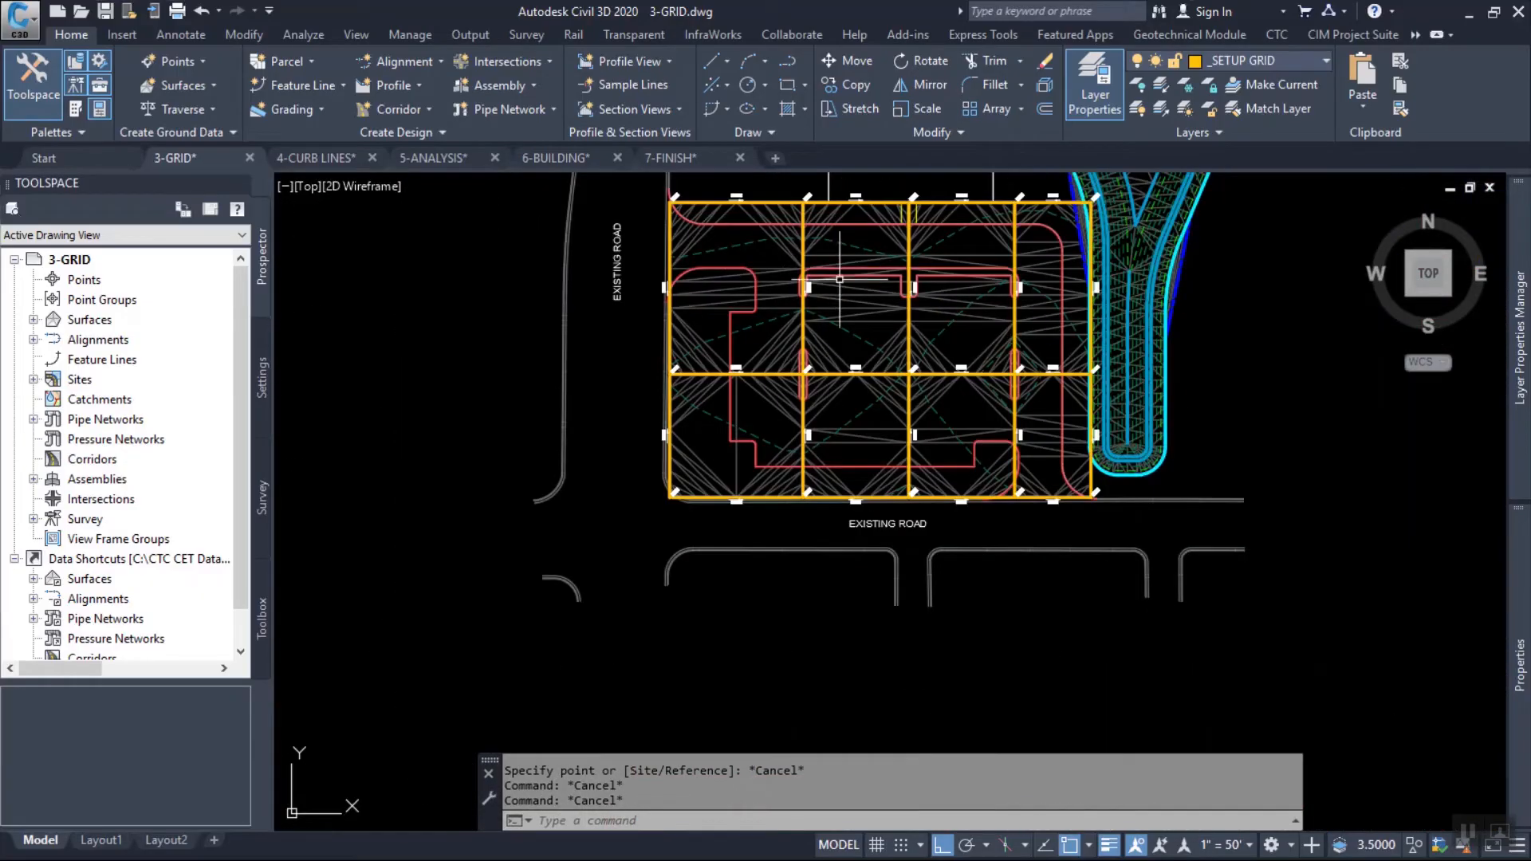
scroll(916, 471, "up", 6)
scroll(1015, 519, "down", 4)
scroll(1010, 536, "up", 1)
mouse_move(1011, 536)
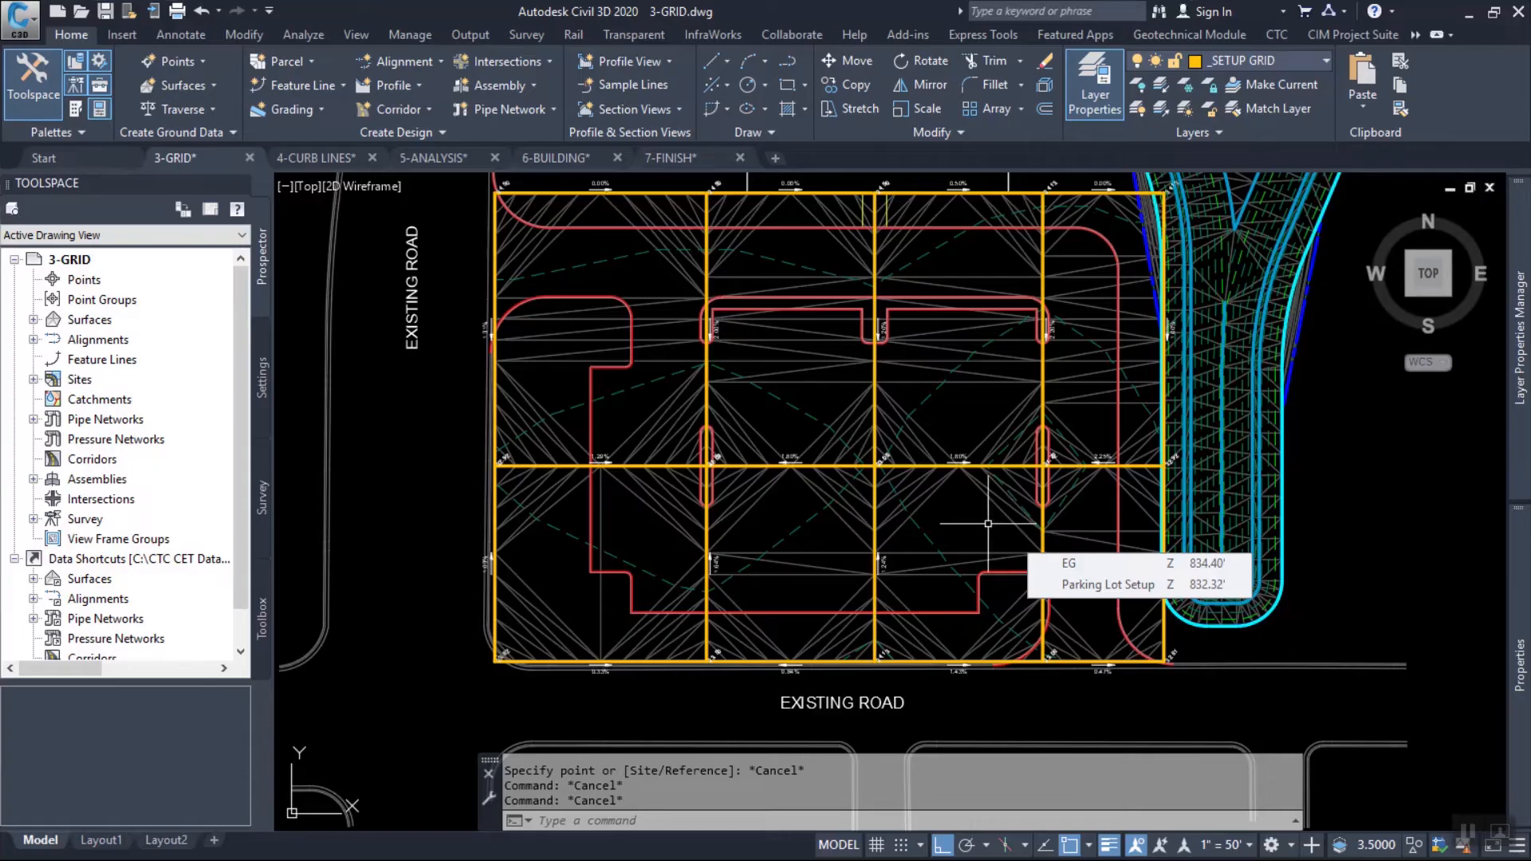
scroll(667, 246, "up", 9)
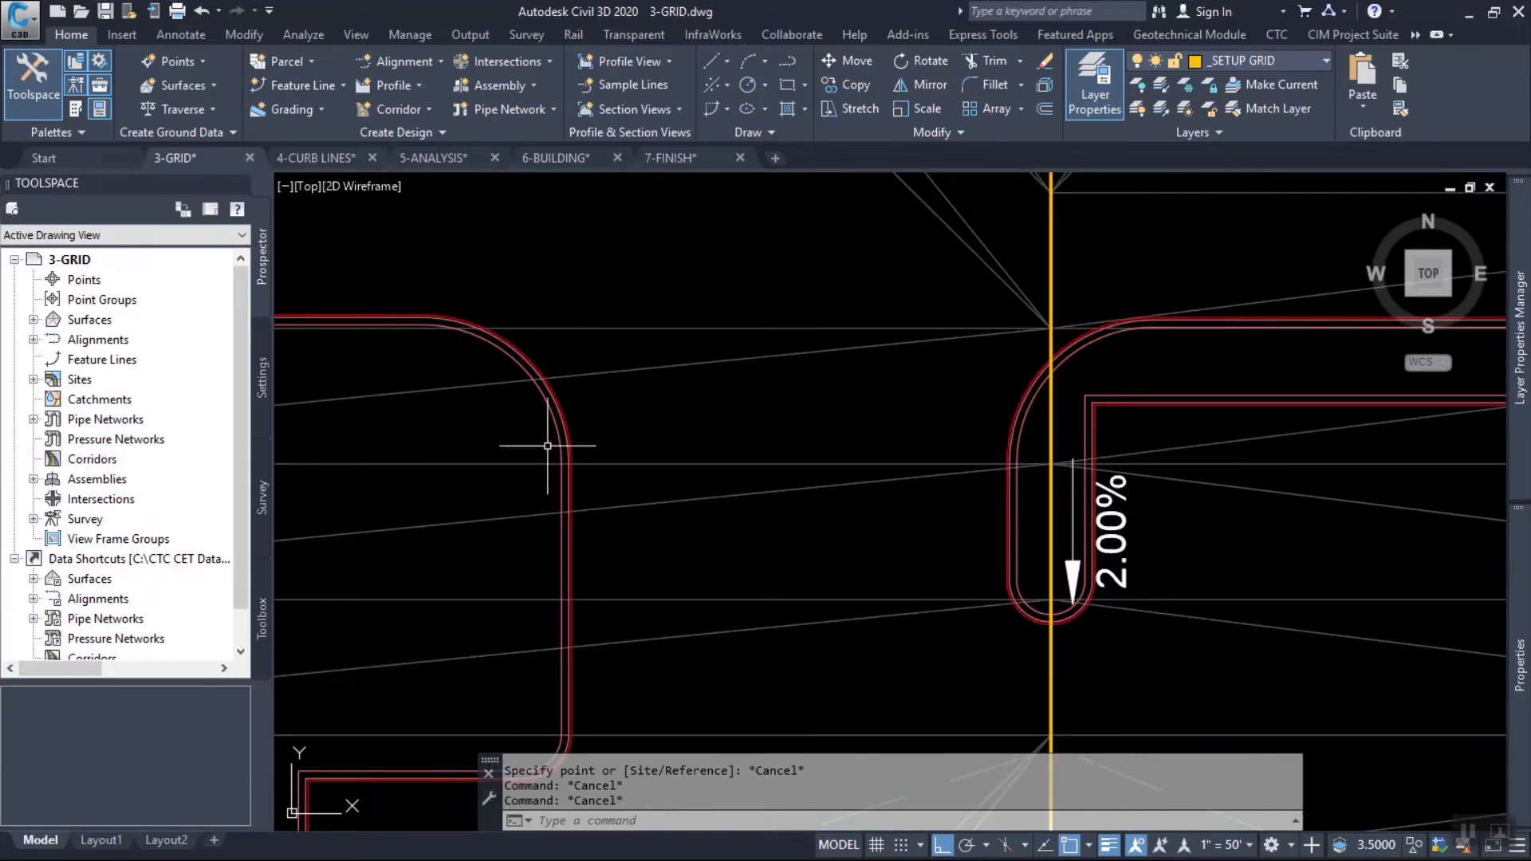
scroll(669, 461, "down", 1)
scroll(669, 461, "down", 2)
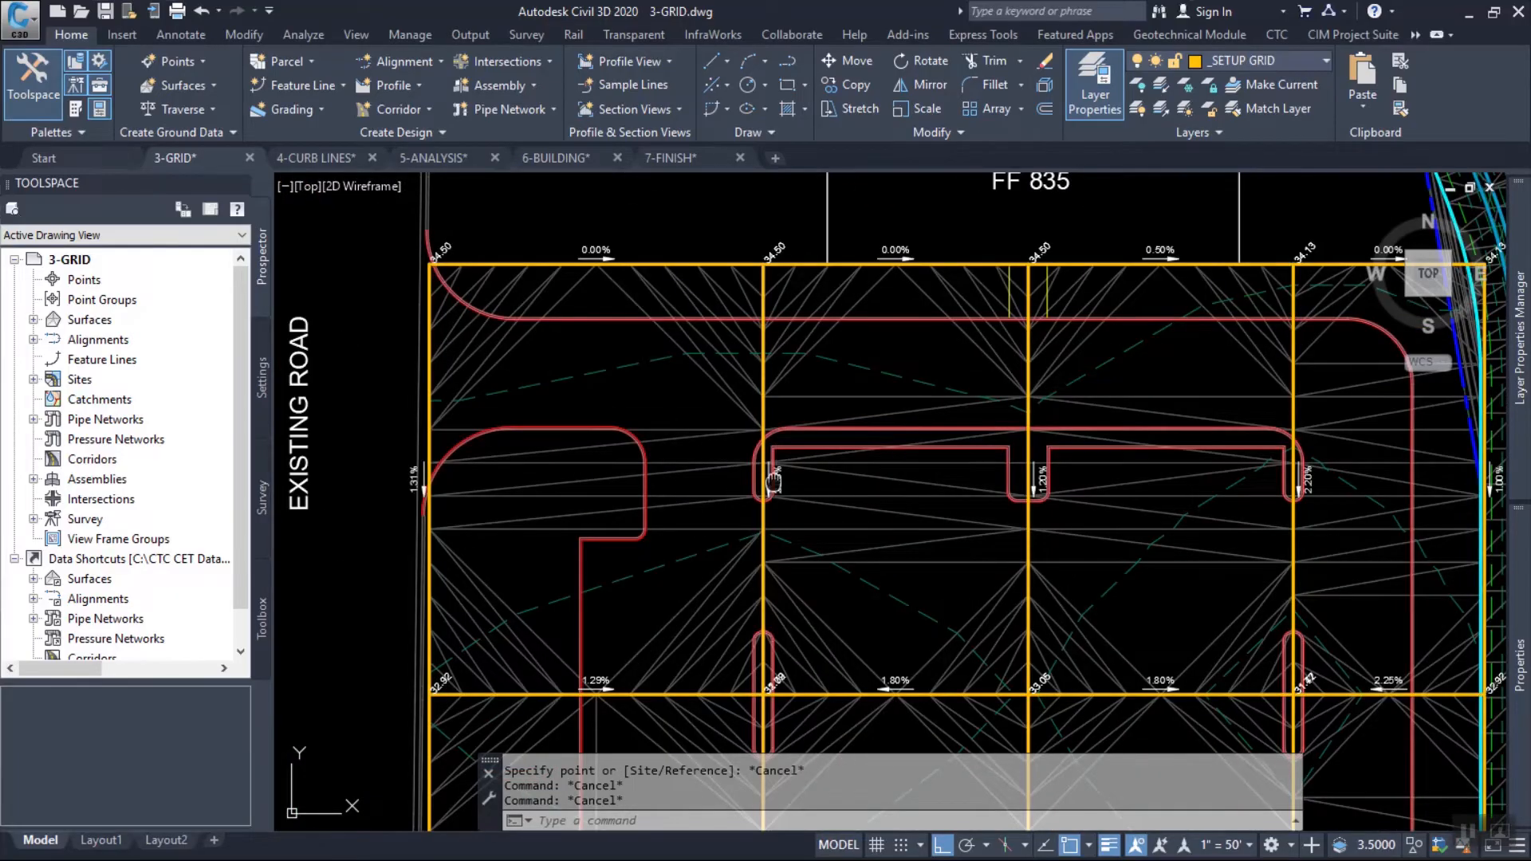
scroll(770, 373, "up", 1)
mouse_move(770, 372)
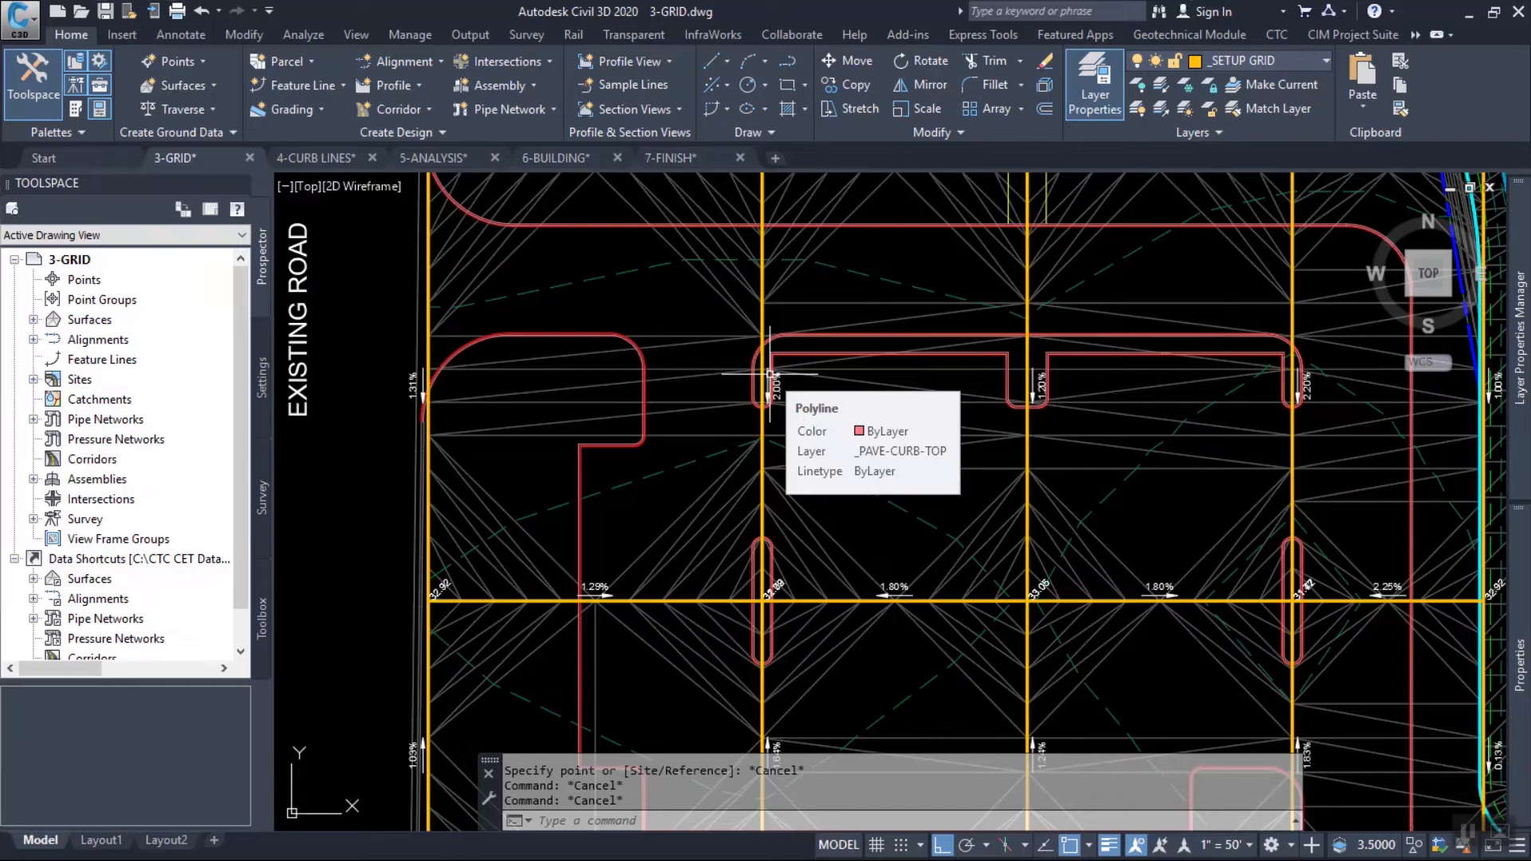
mouse_move(1173, 283)
middle_mouse_down()
mouse_move(956, 300)
mouse_move(929, 327)
middle_mouse_up()
mouse_move(928, 327)
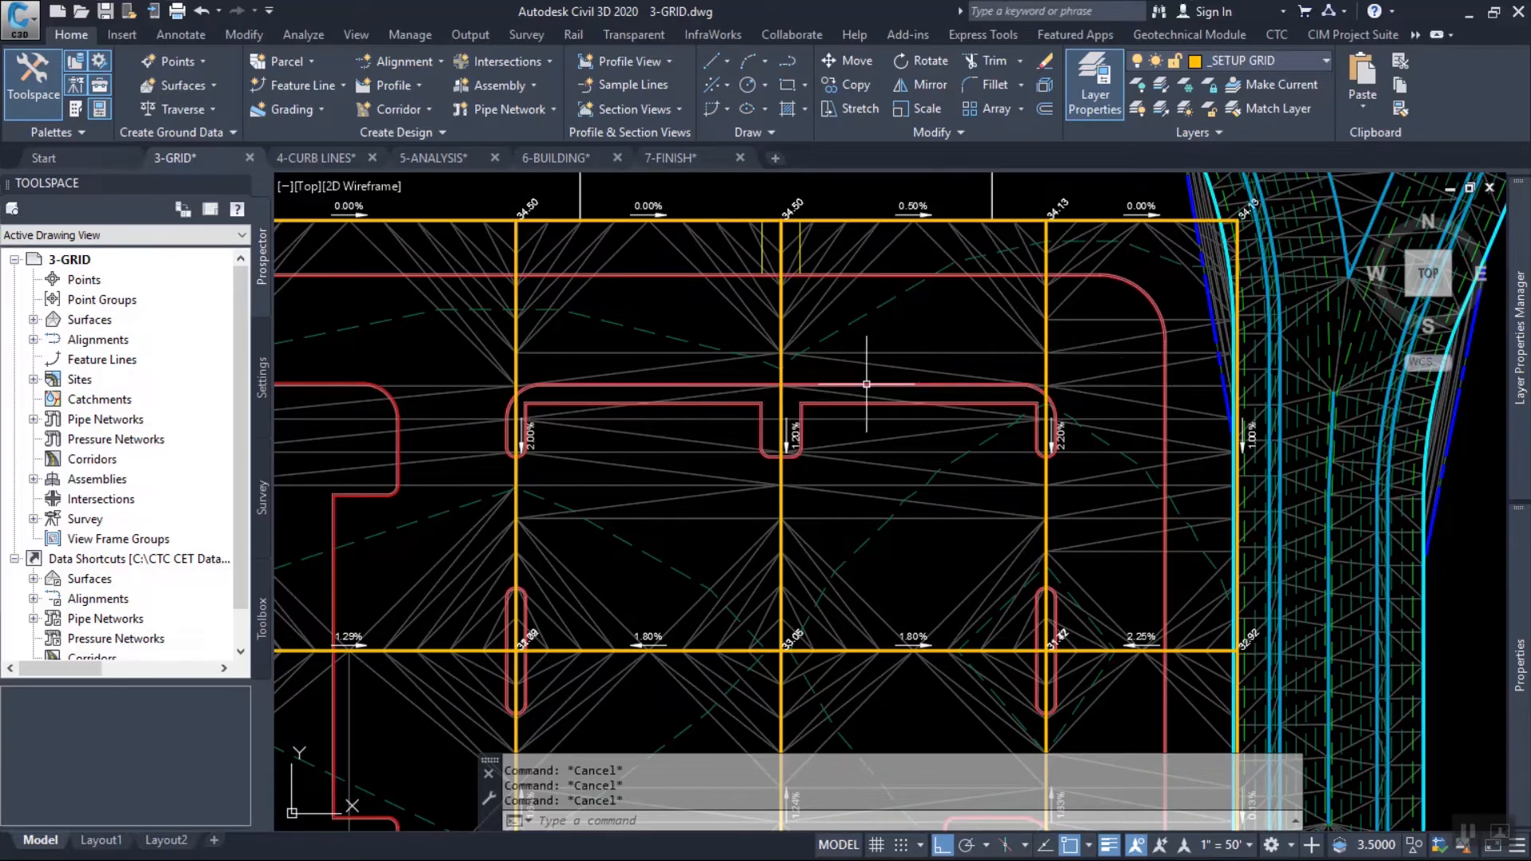
mouse_move(788, 377)
middle_mouse_down()
mouse_move(997, 361)
mouse_move(1002, 336)
middle_mouse_up()
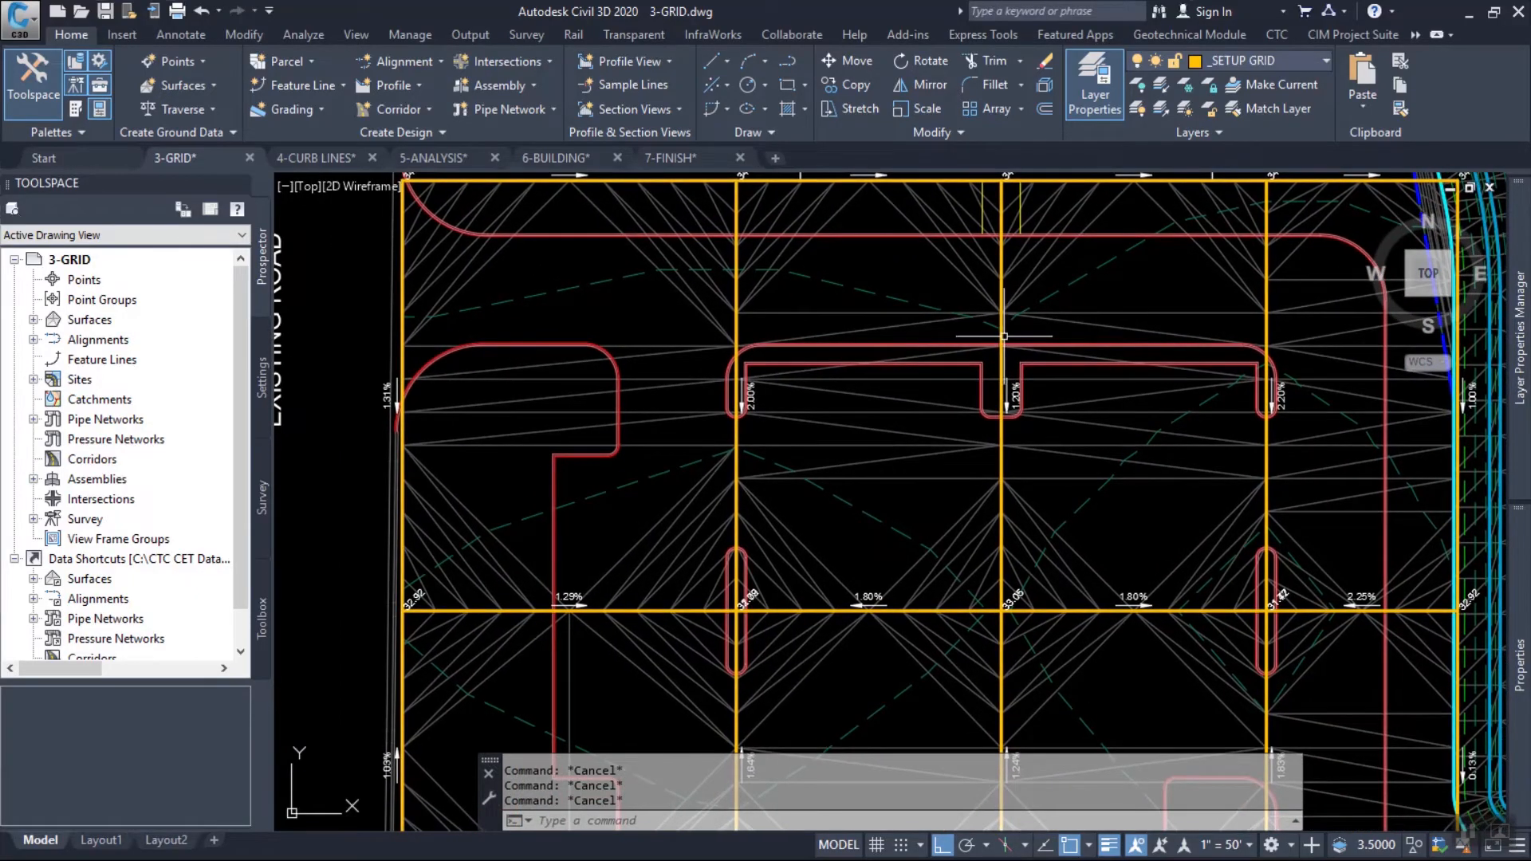
middle_click_drag(916, 307, 827, 386)
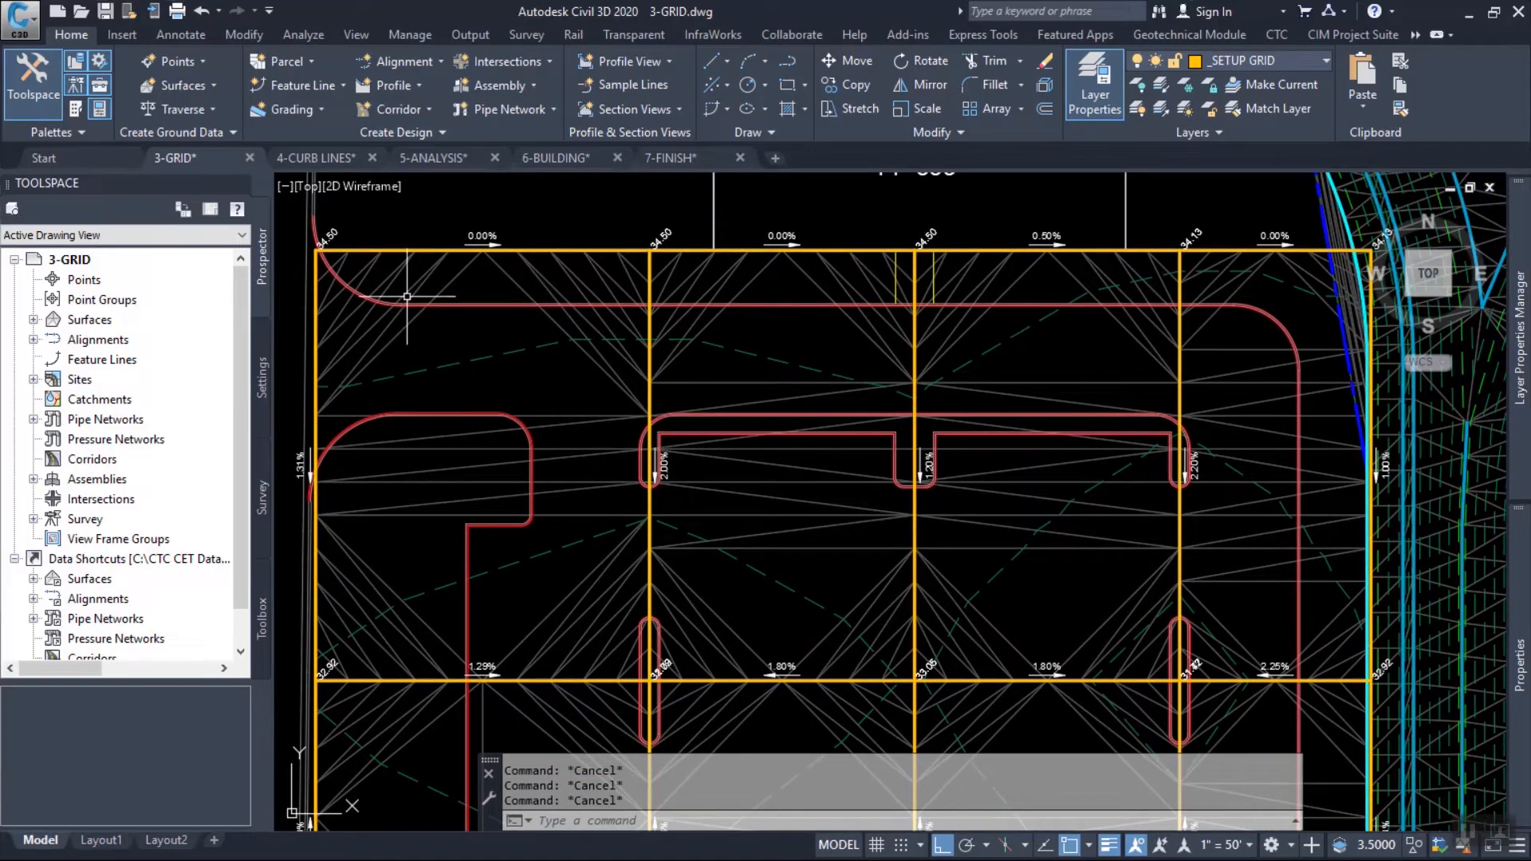
Inspect the parallel curb lines and the surface elevation along the north curb near its western return.
scroll(410, 315, "up", 2)
scroll(409, 315, "up", 2)
middle_click_drag(519, 373, 638, 486)
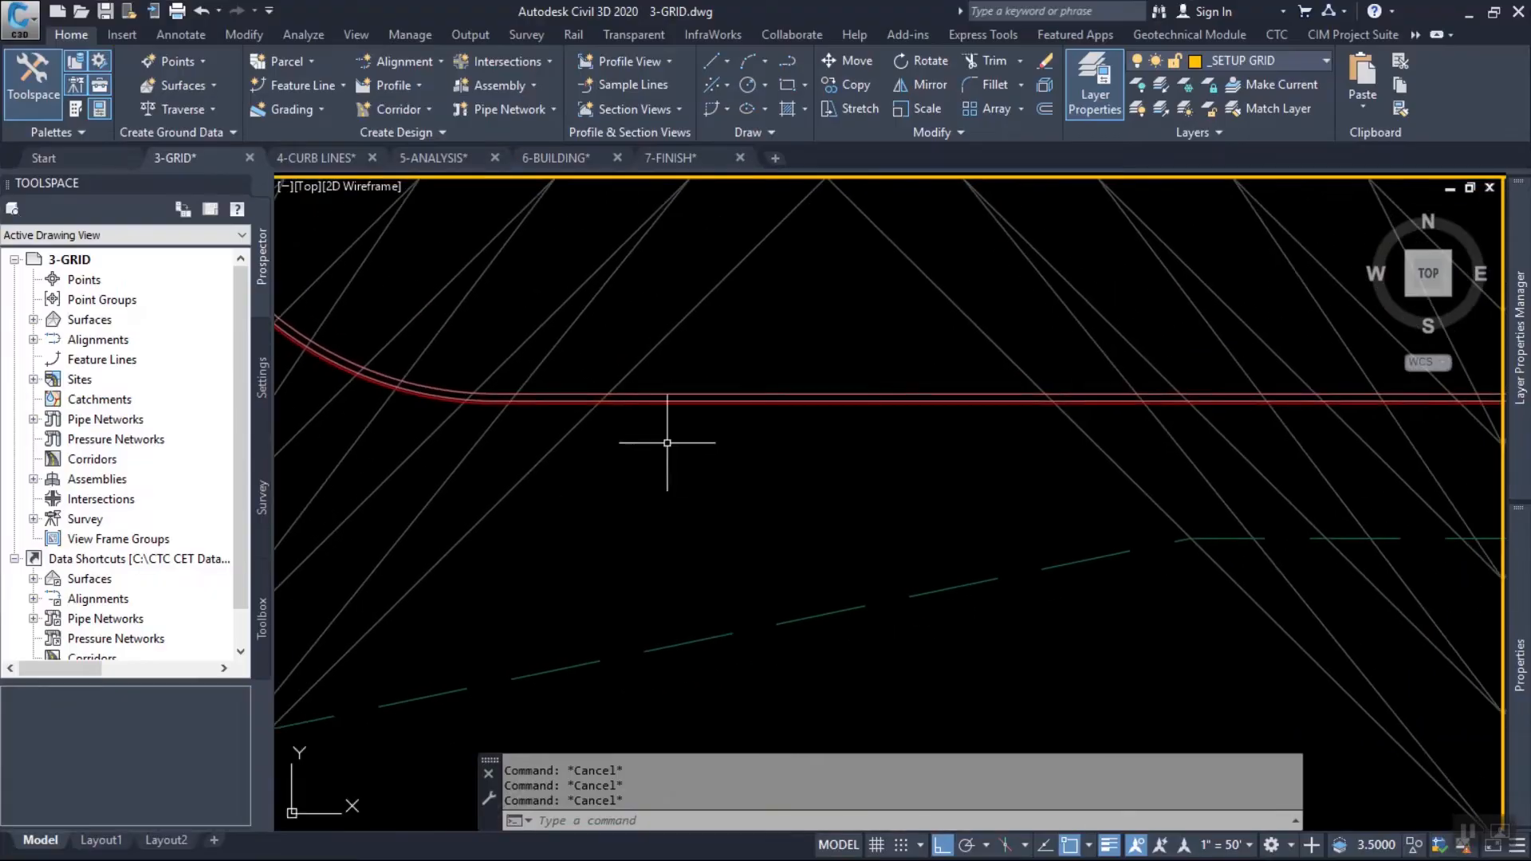
scroll(767, 413, "up", 3)
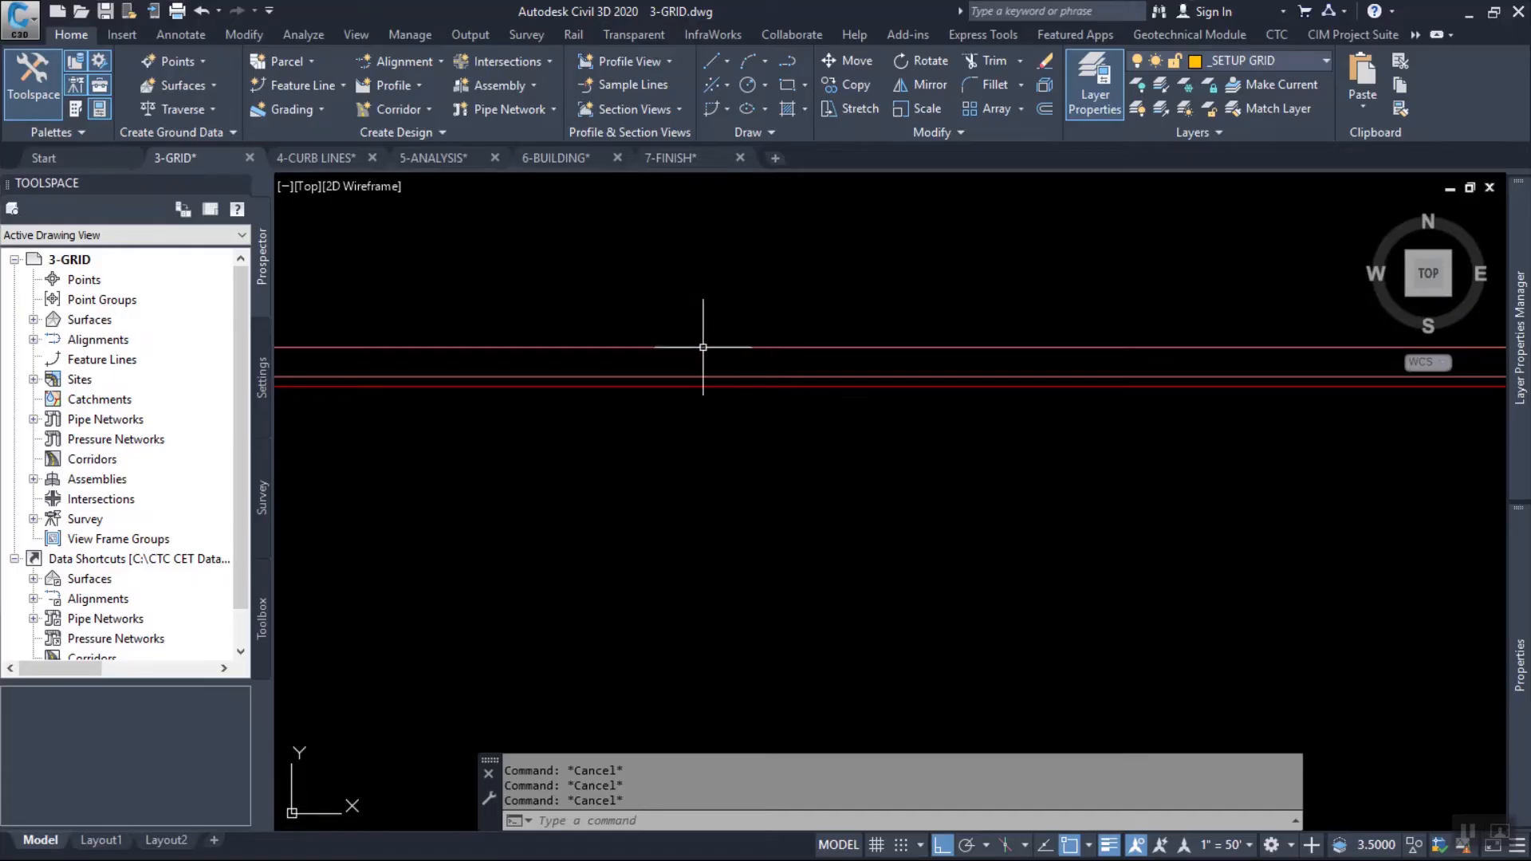
scroll(901, 325, "down", 2)
mouse_move(902, 325)
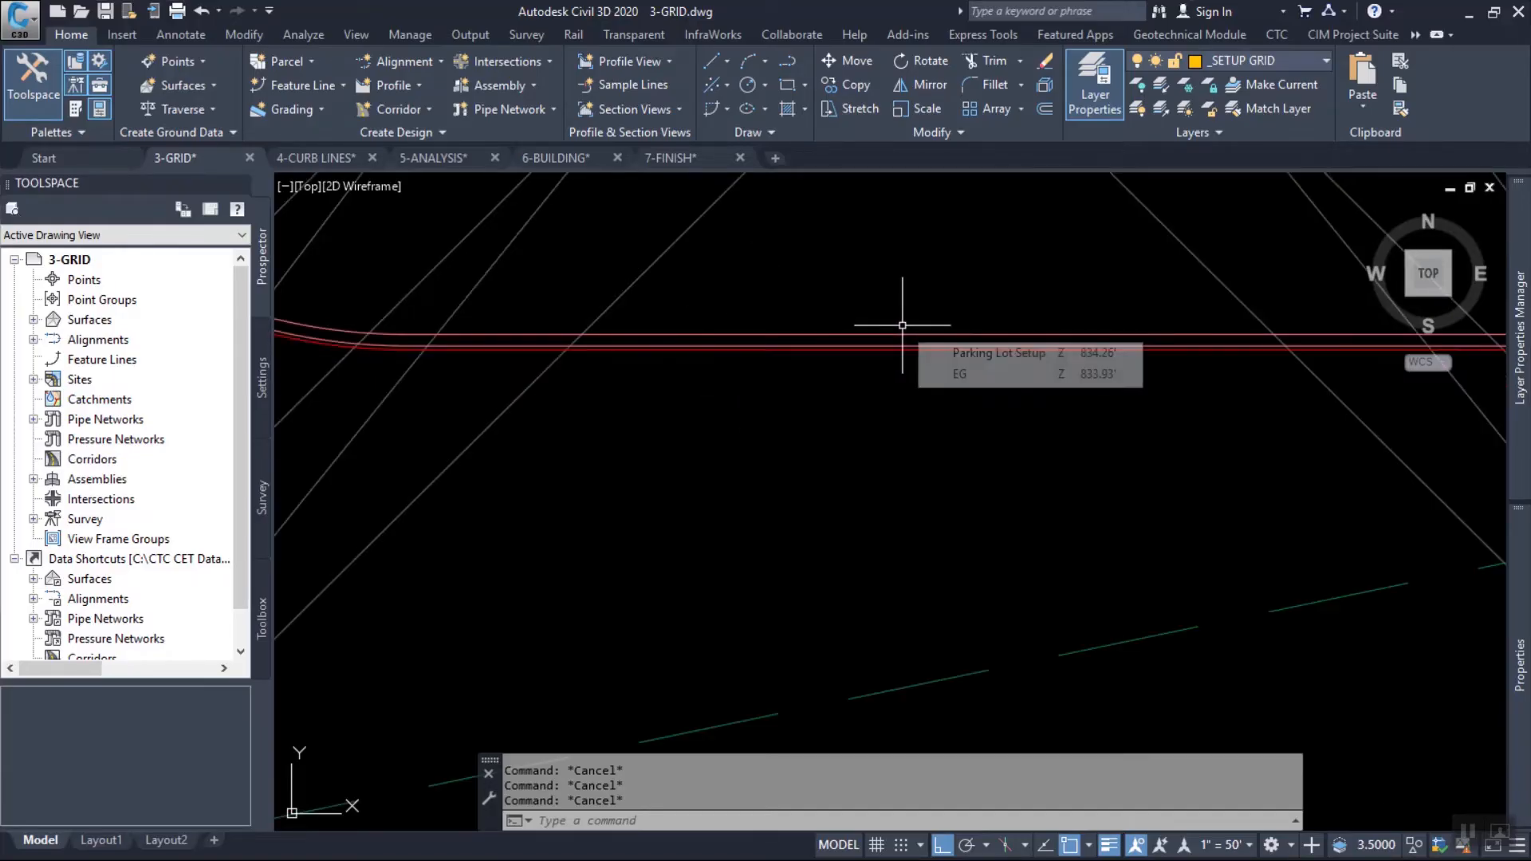
scroll(902, 325, "down", 6)
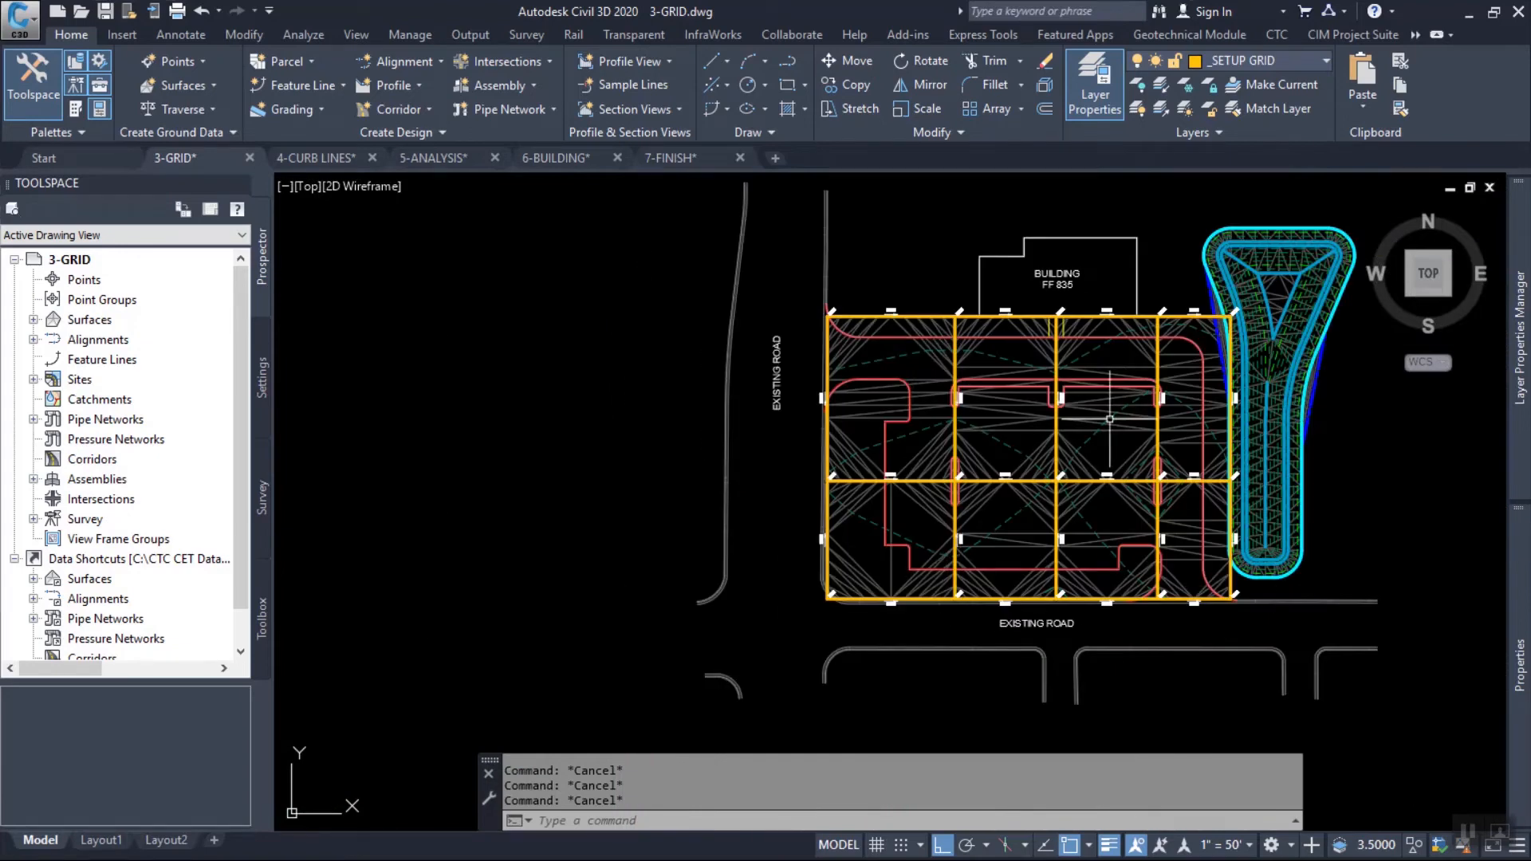
Select the gutter line on layer _PAVE-CURB-GUTT along the north curb and examine its course against the adjacent curb lines.
scroll(1008, 363, "up", 5)
scroll(1008, 364, "up", 3)
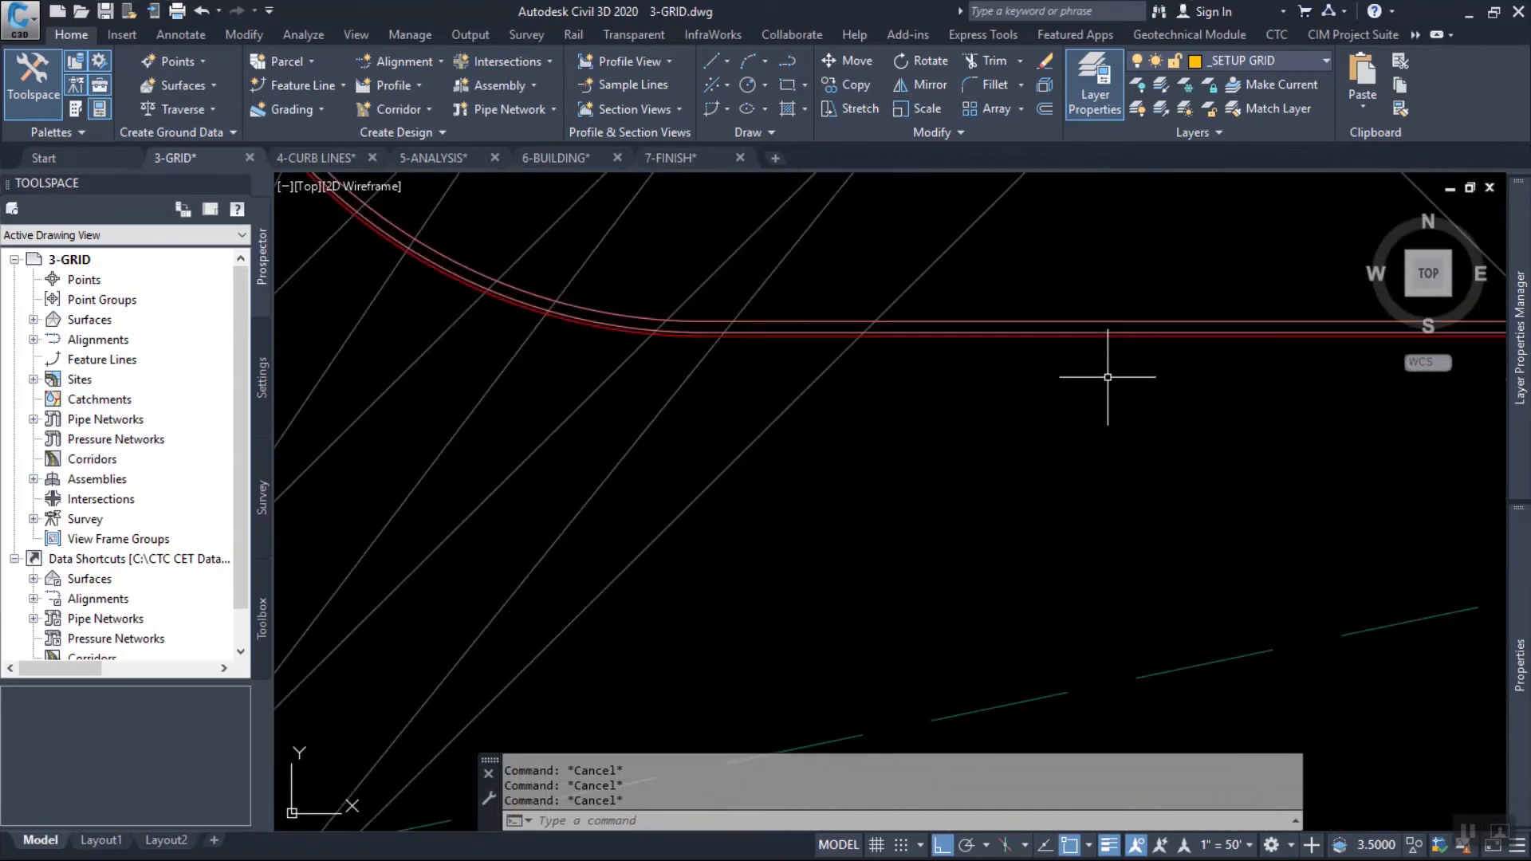
left_click(1081, 335)
scroll(1061, 335, "up", 3)
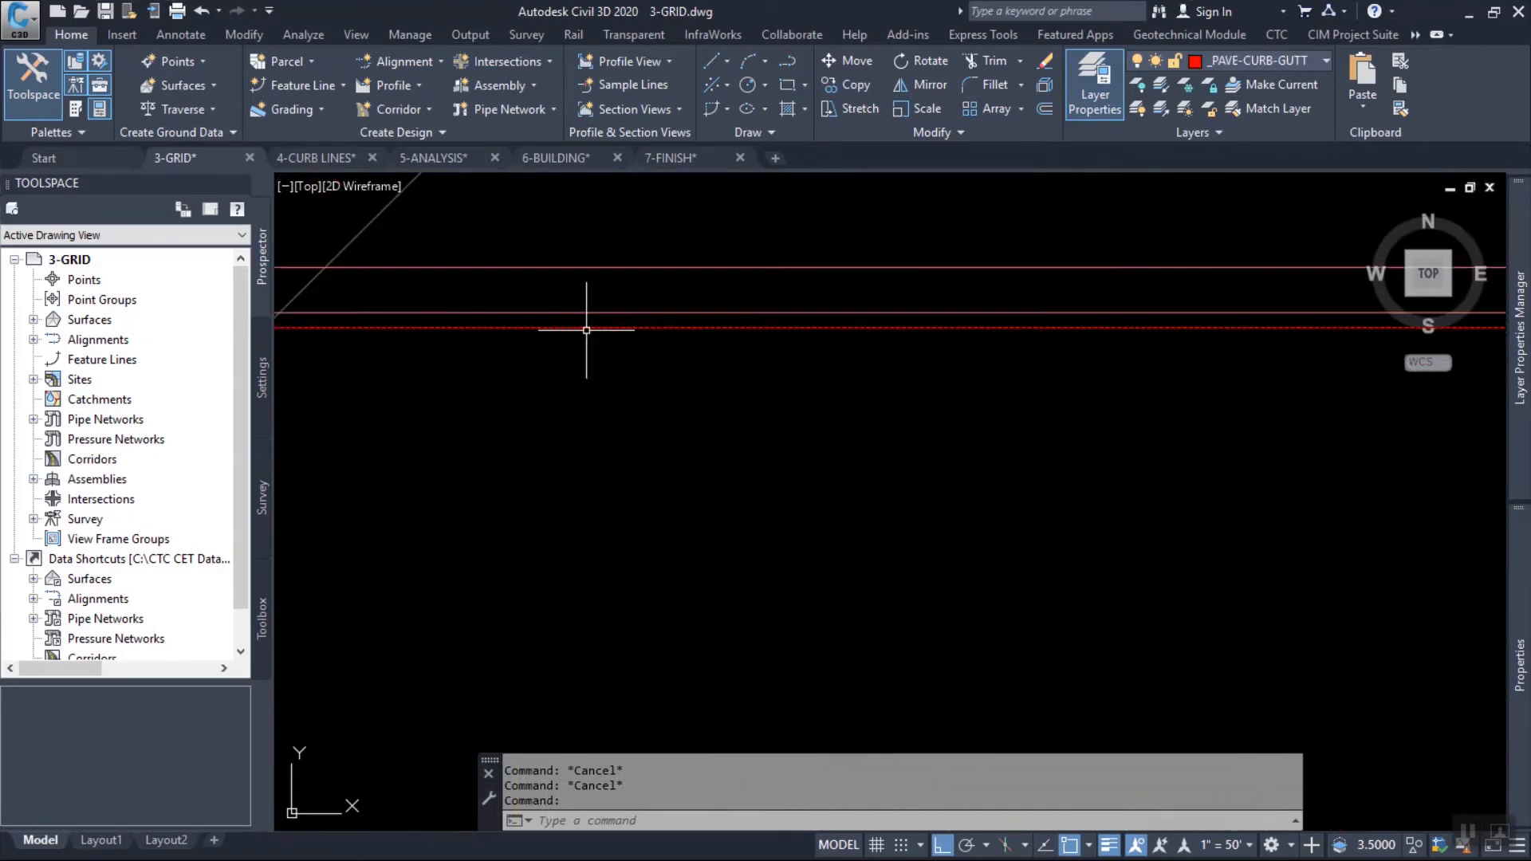
scroll(983, 335, "down", 2)
scroll(984, 334, "down", 2)
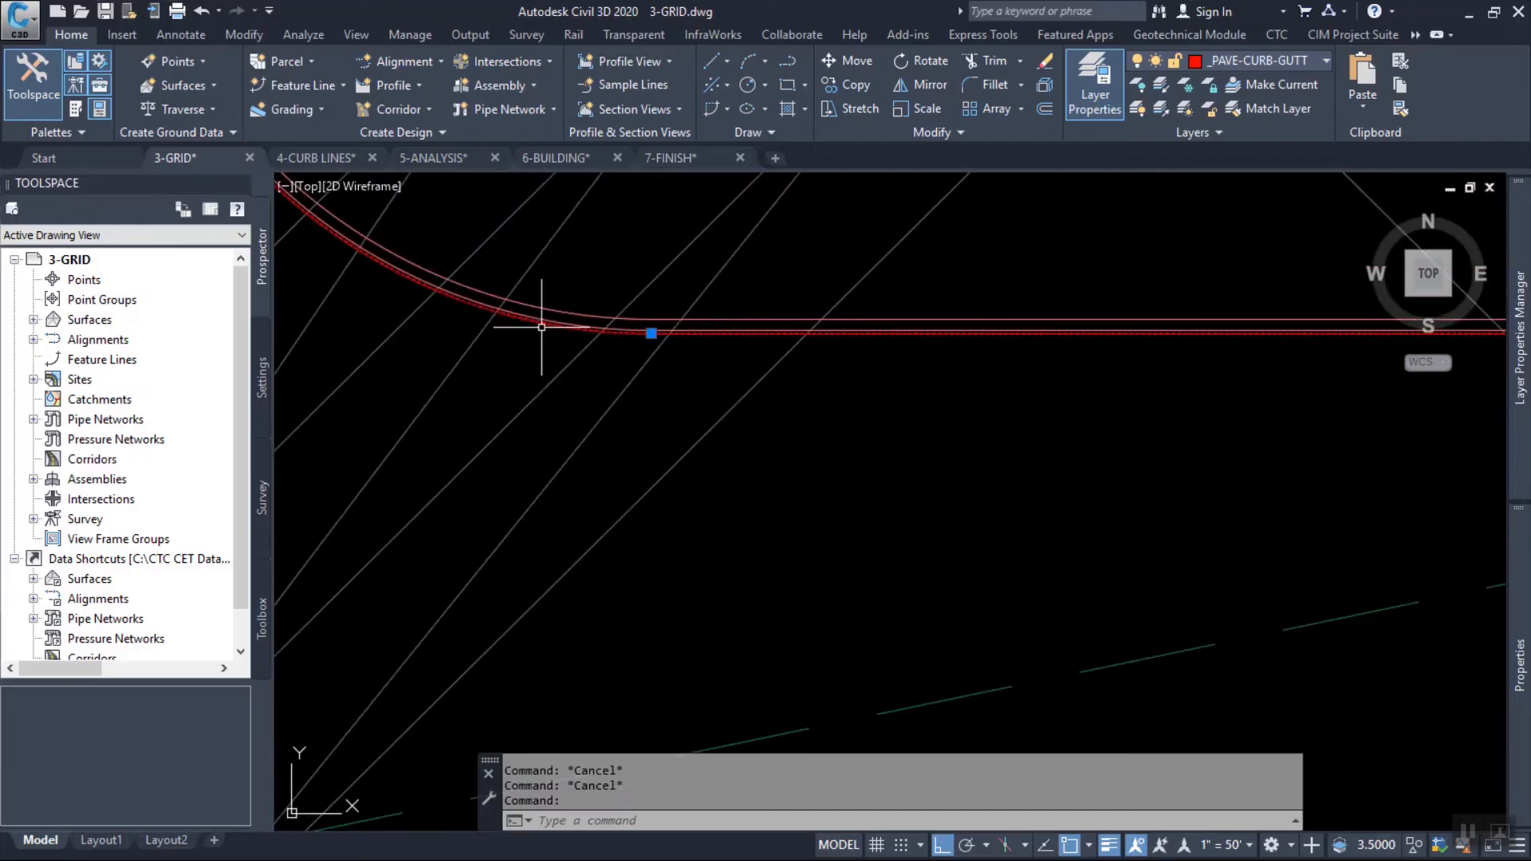
scroll(1046, 335, "up", 2)
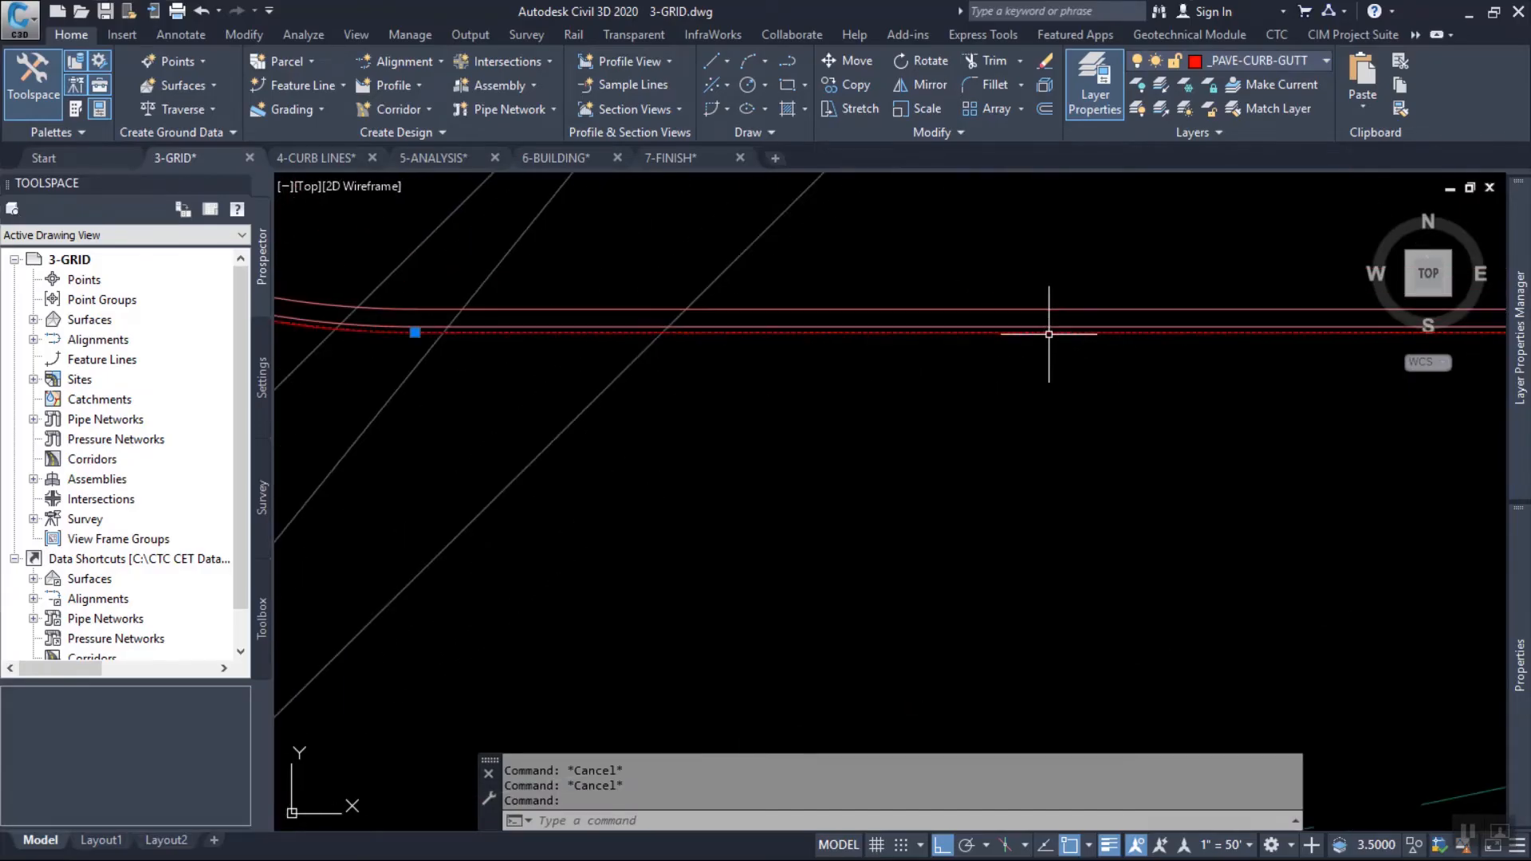
scroll(993, 347, "up", 1)
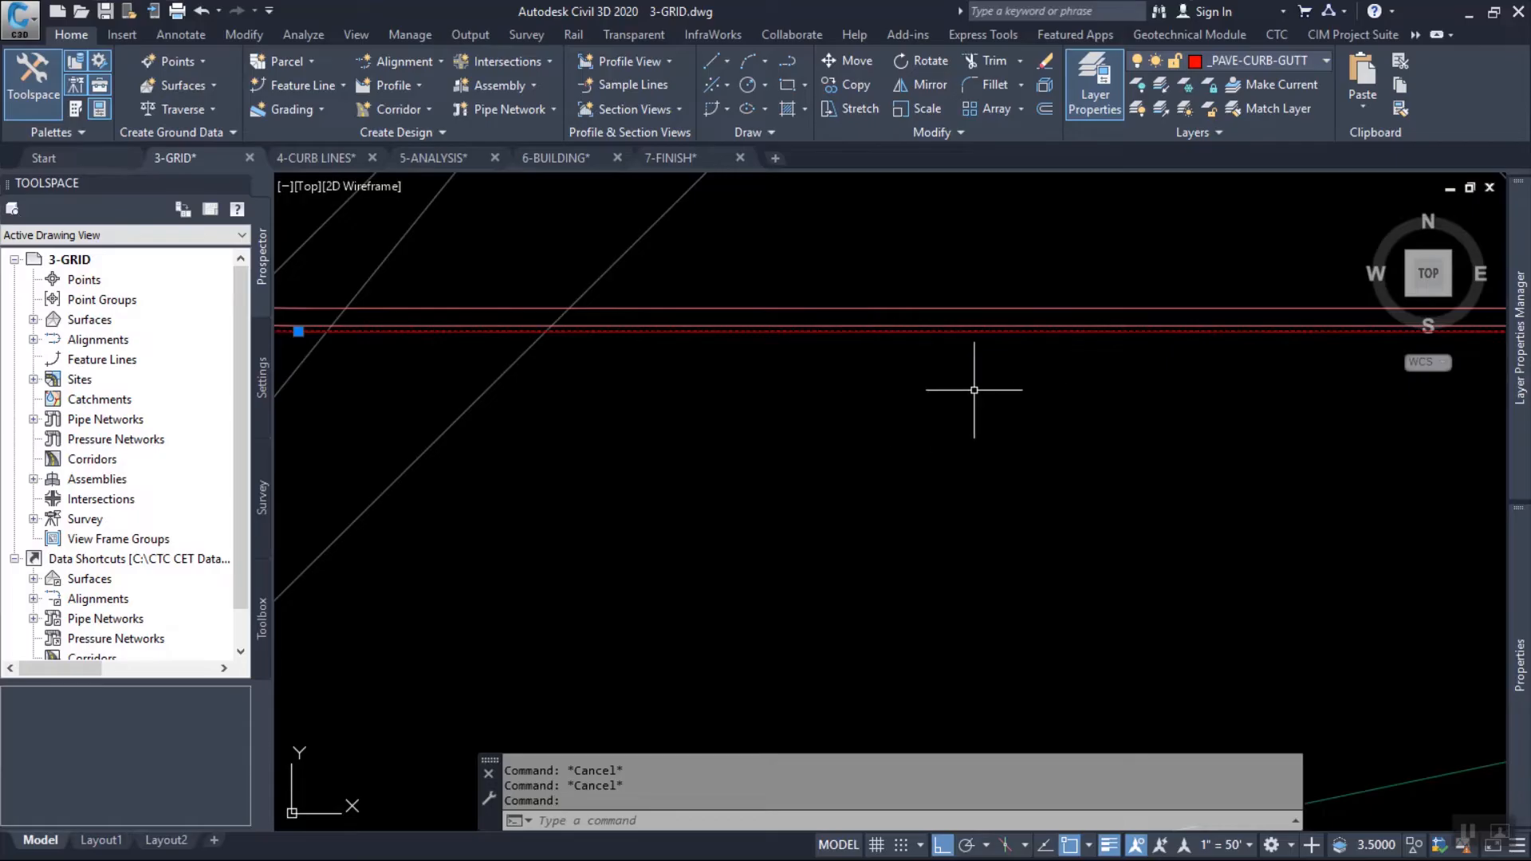
mouse_move(1029, 402)
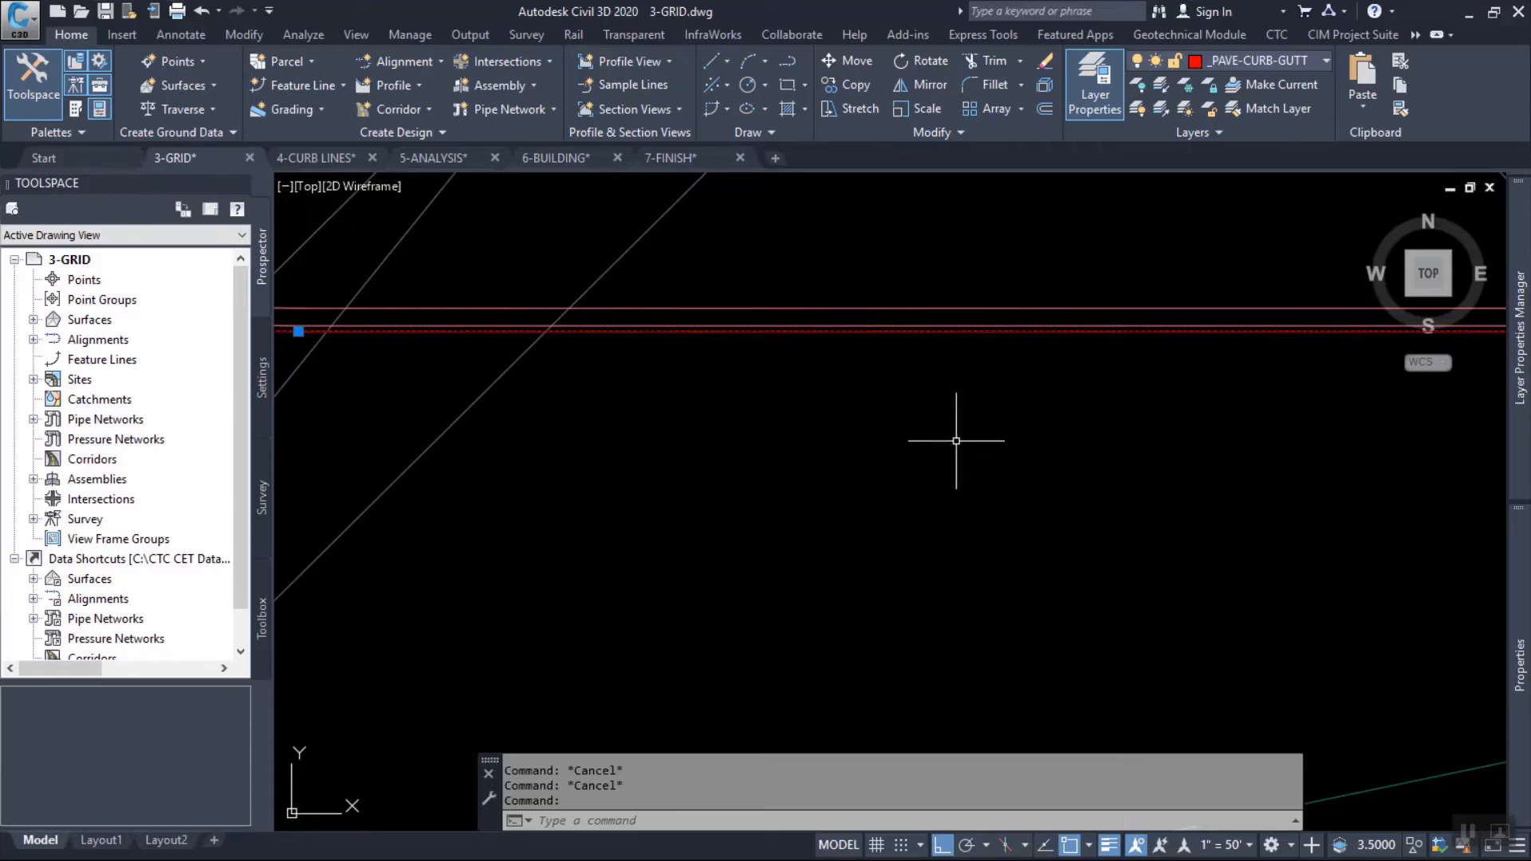
scroll(952, 429, "down", 4)
scroll(951, 427, "up", 2)
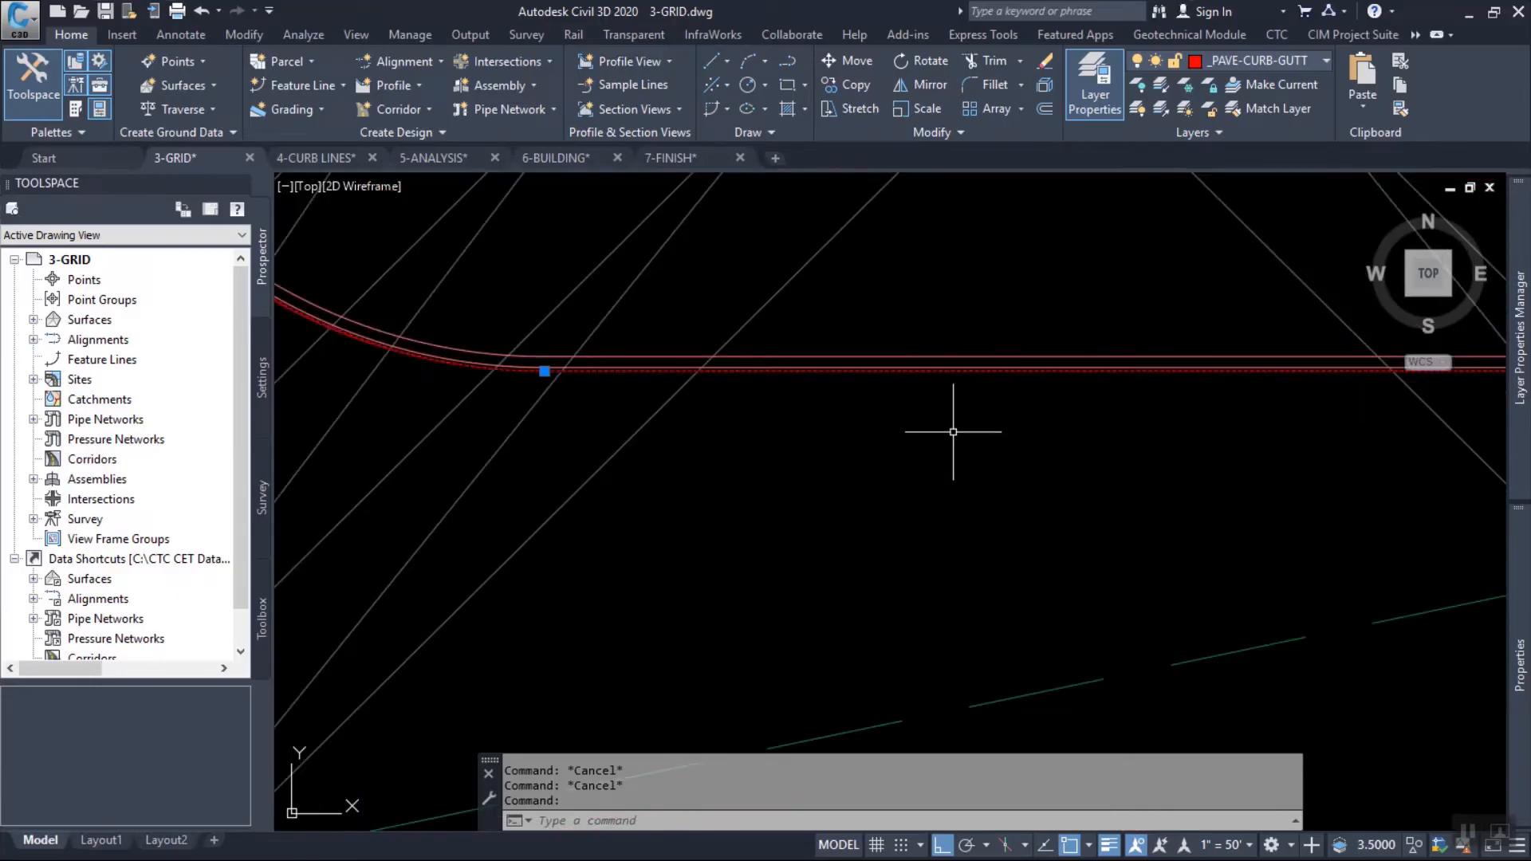
middle_click_drag(1008, 256, 884, 329)
mouse_move(884, 330)
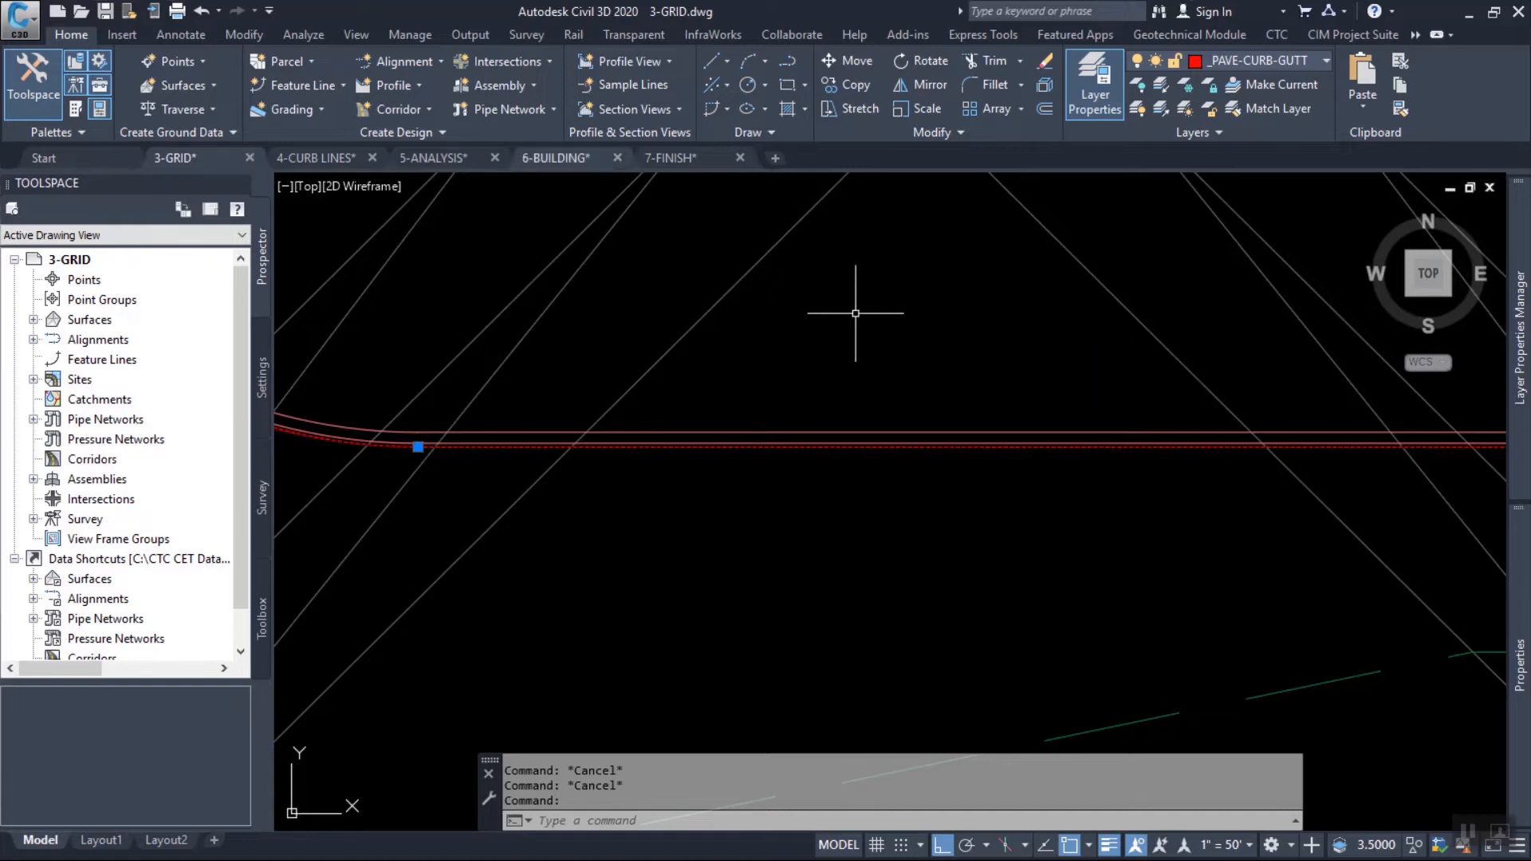
Select all gutter lines similar to the north curb's gutter line on layer _PAVE-CURB-GUTT.
scroll(702, 291, "down", 2)
scroll(767, 318, "down", 3)
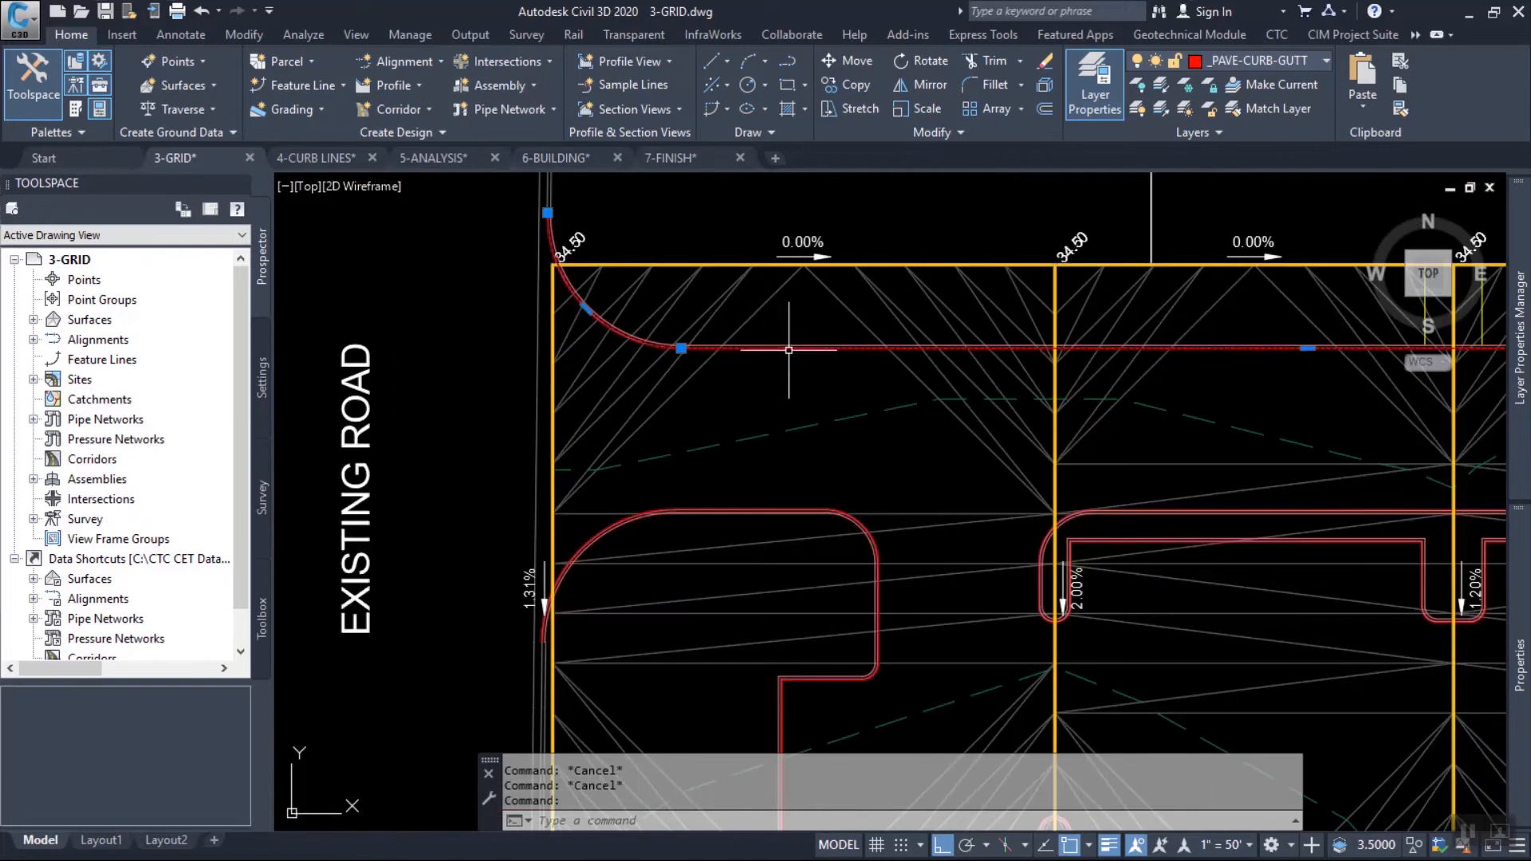
right_click(780, 304)
left_click(852, 620)
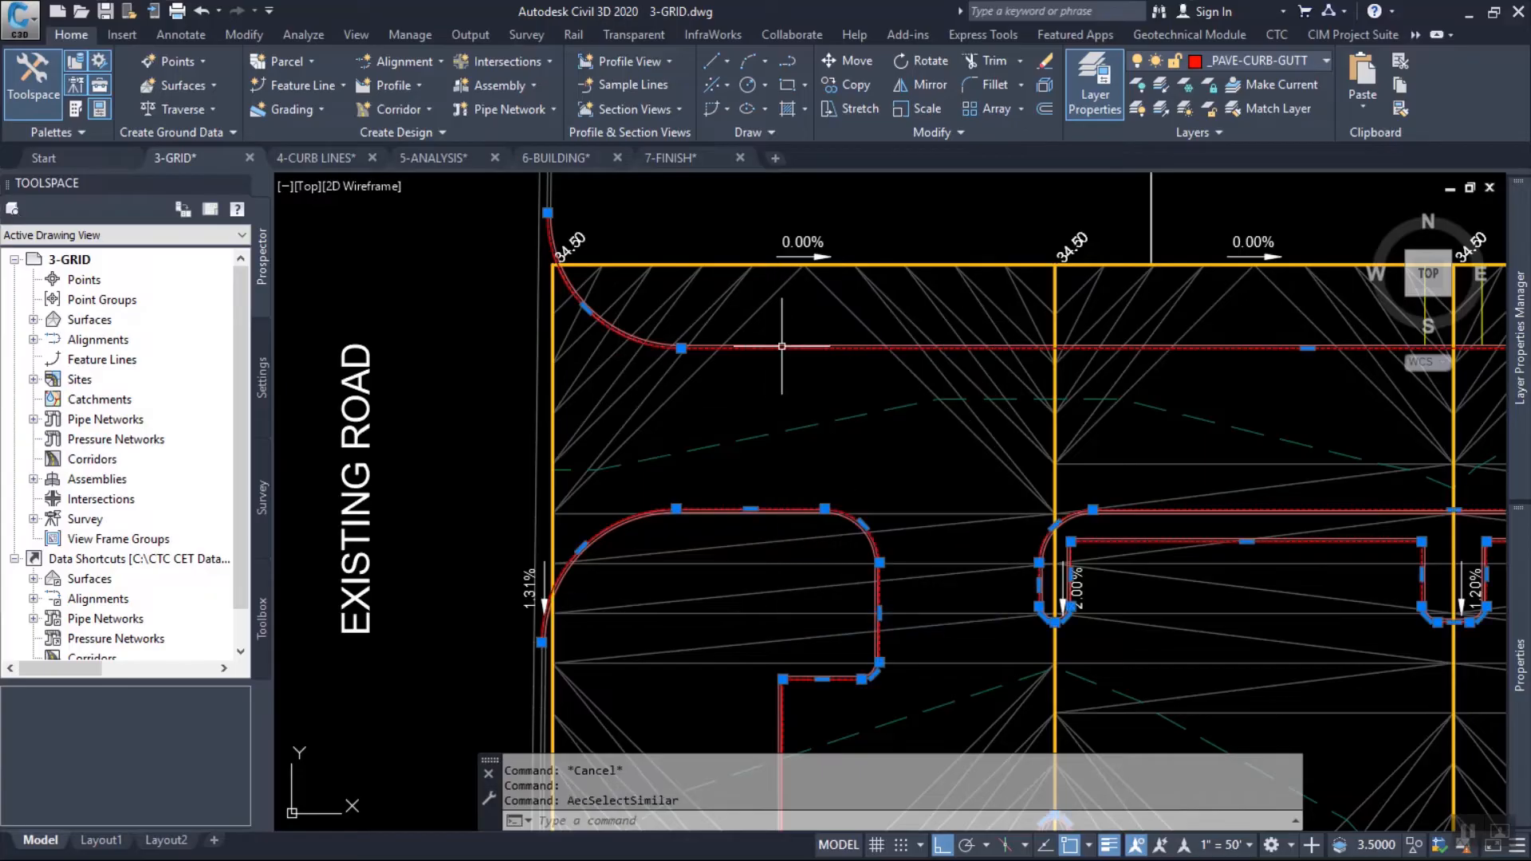
Examine the gutter line's position against the parallel curb lines and the surface elevation along the north curb.
scroll(789, 335, "up", 10)
scroll(932, 355, "up", 3)
middle_click_drag(932, 355, 684, 399)
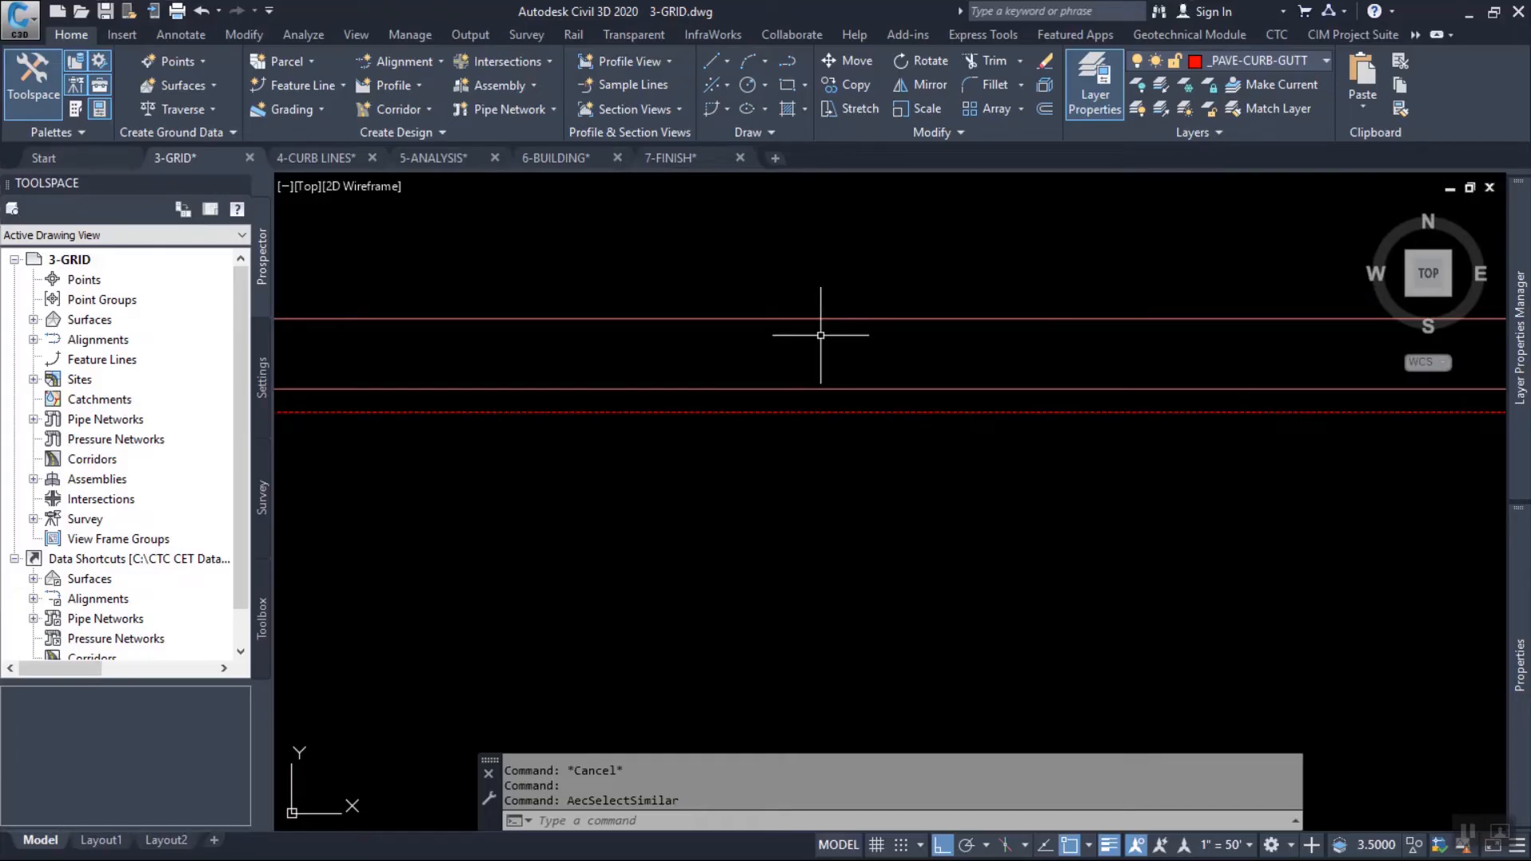
mouse_move(821, 335)
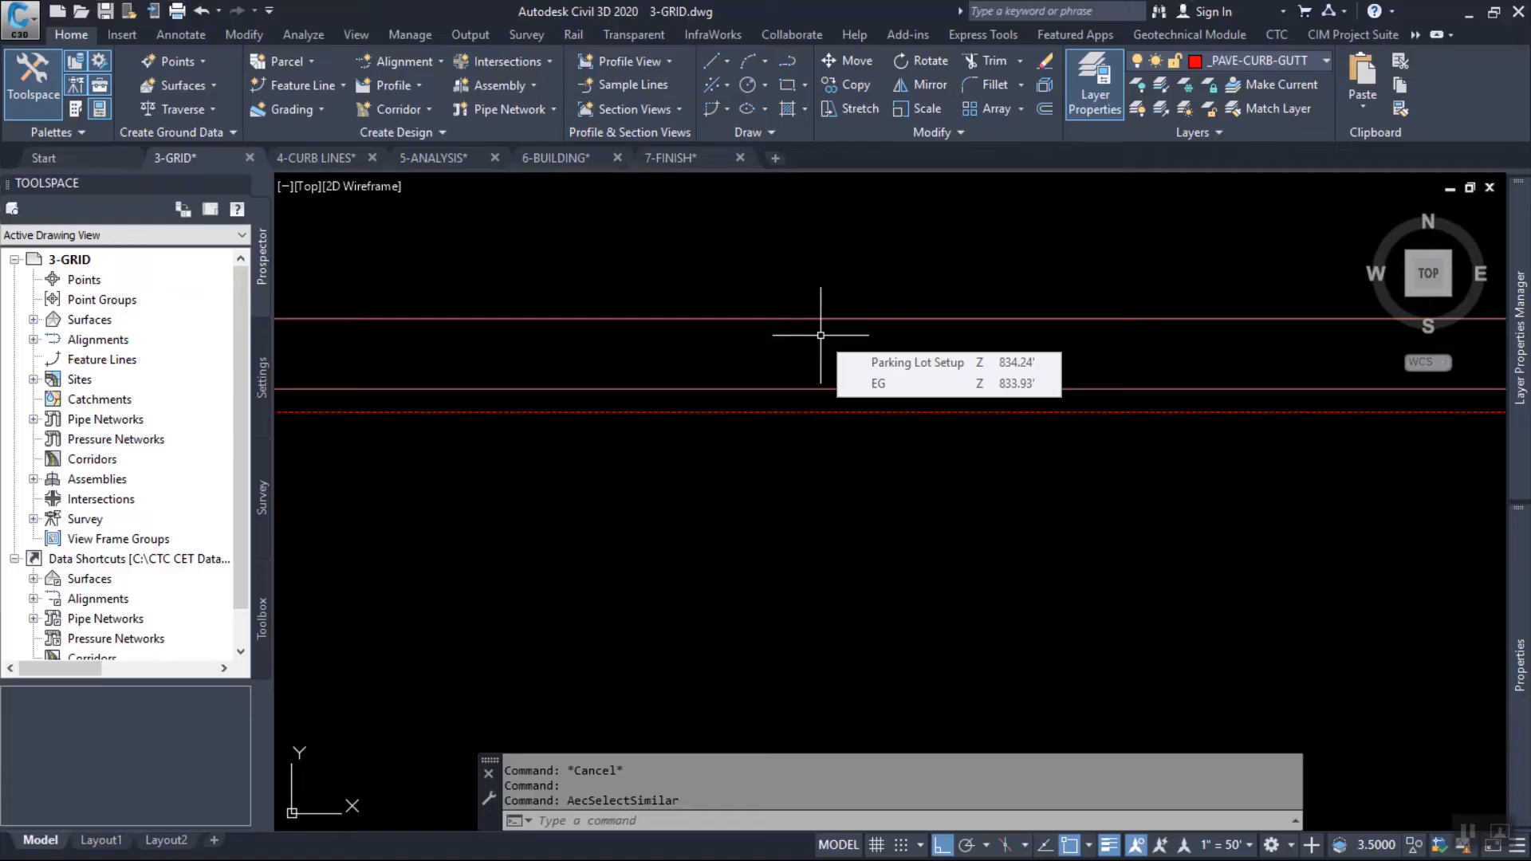
scroll(820, 335, "down", 4)
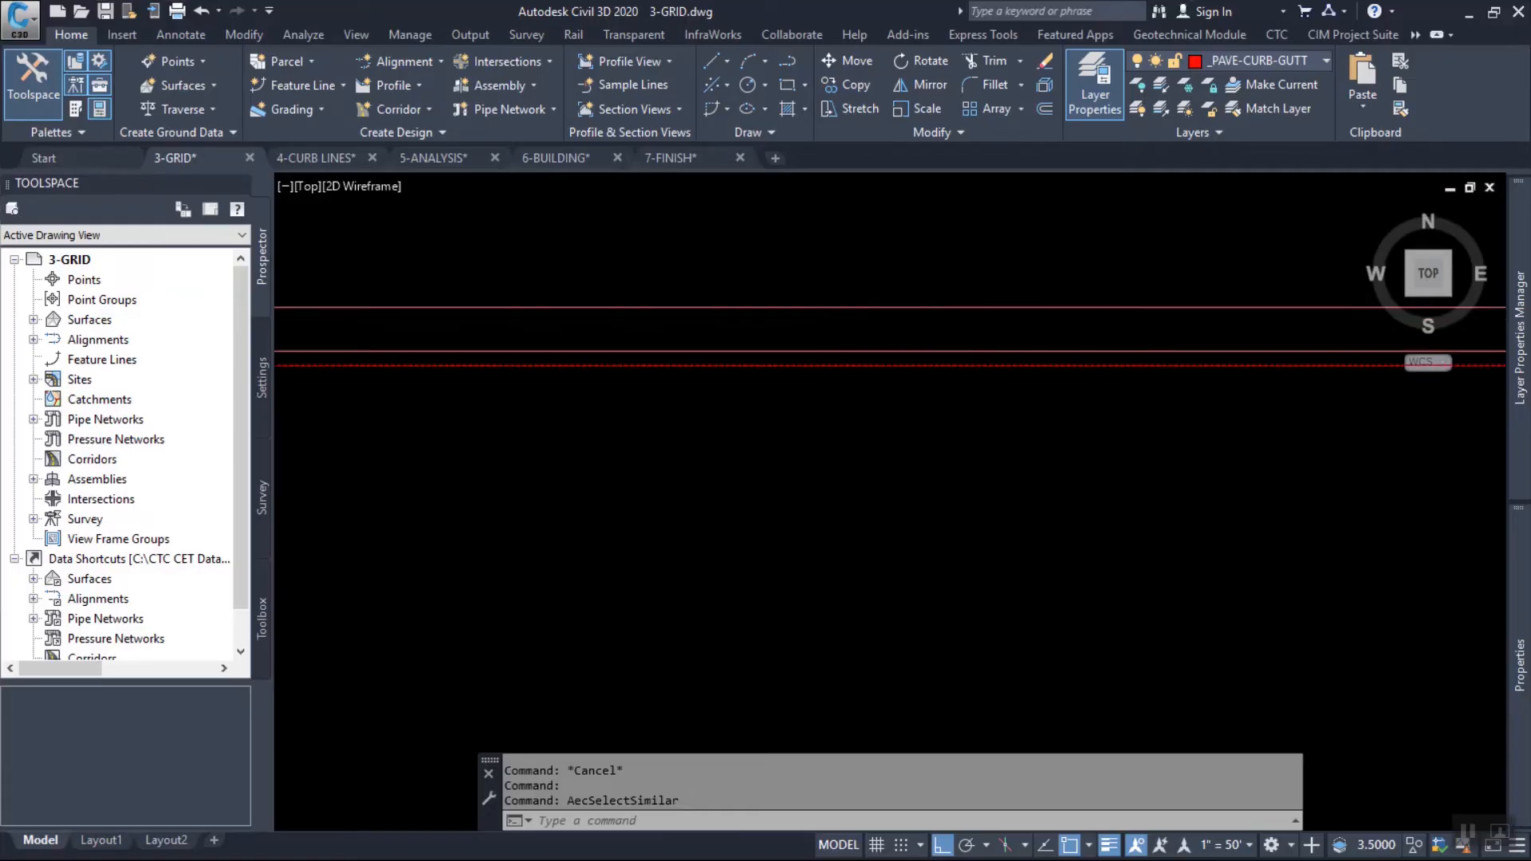
scroll(830, 438, "up", 5)
right_click(845, 342)
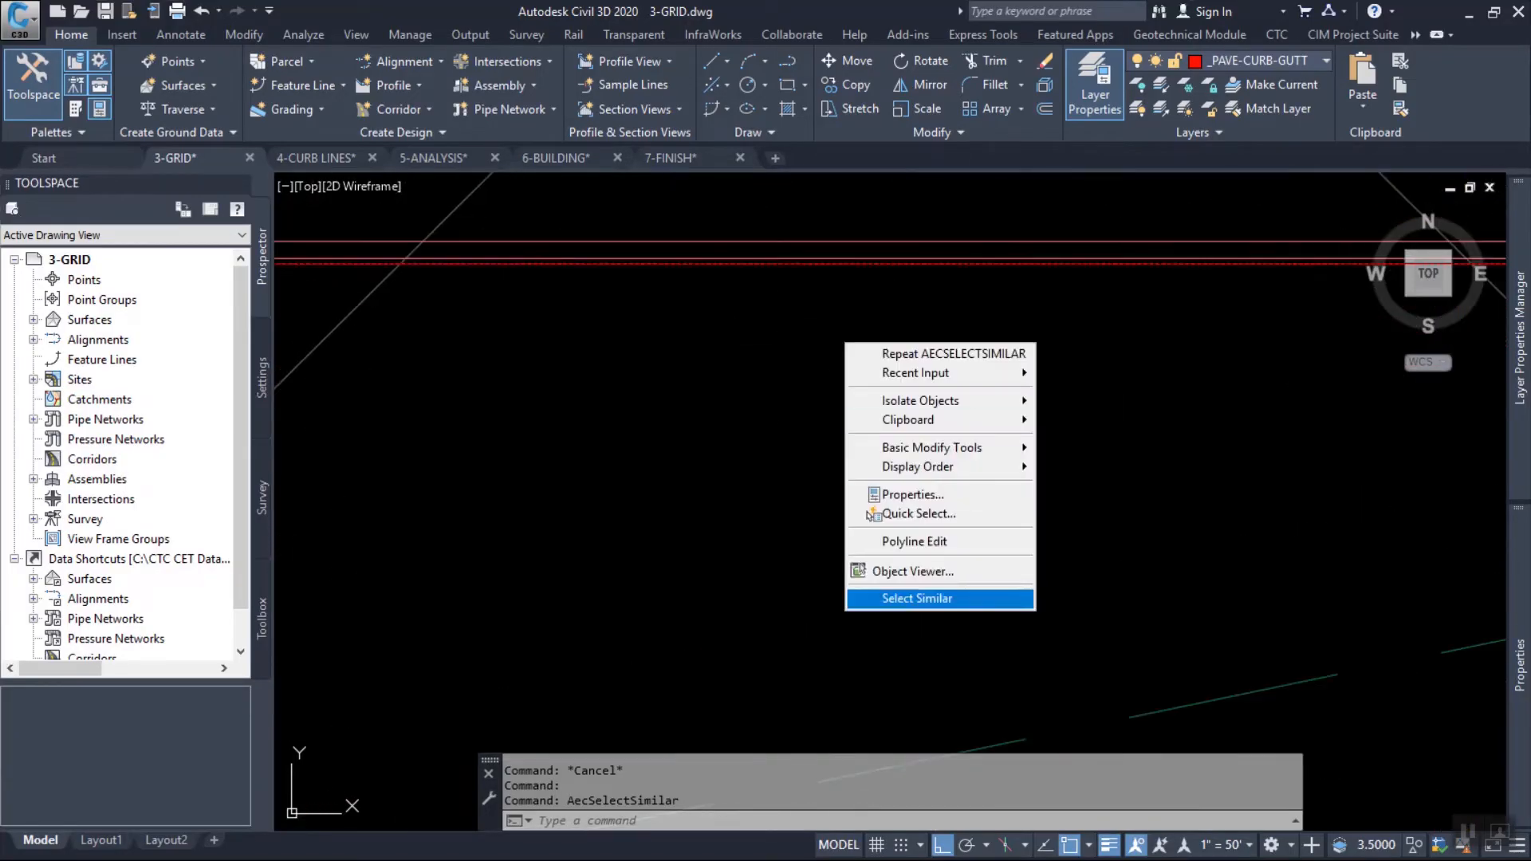
left_click(648, 404)
left_click(691, 442)
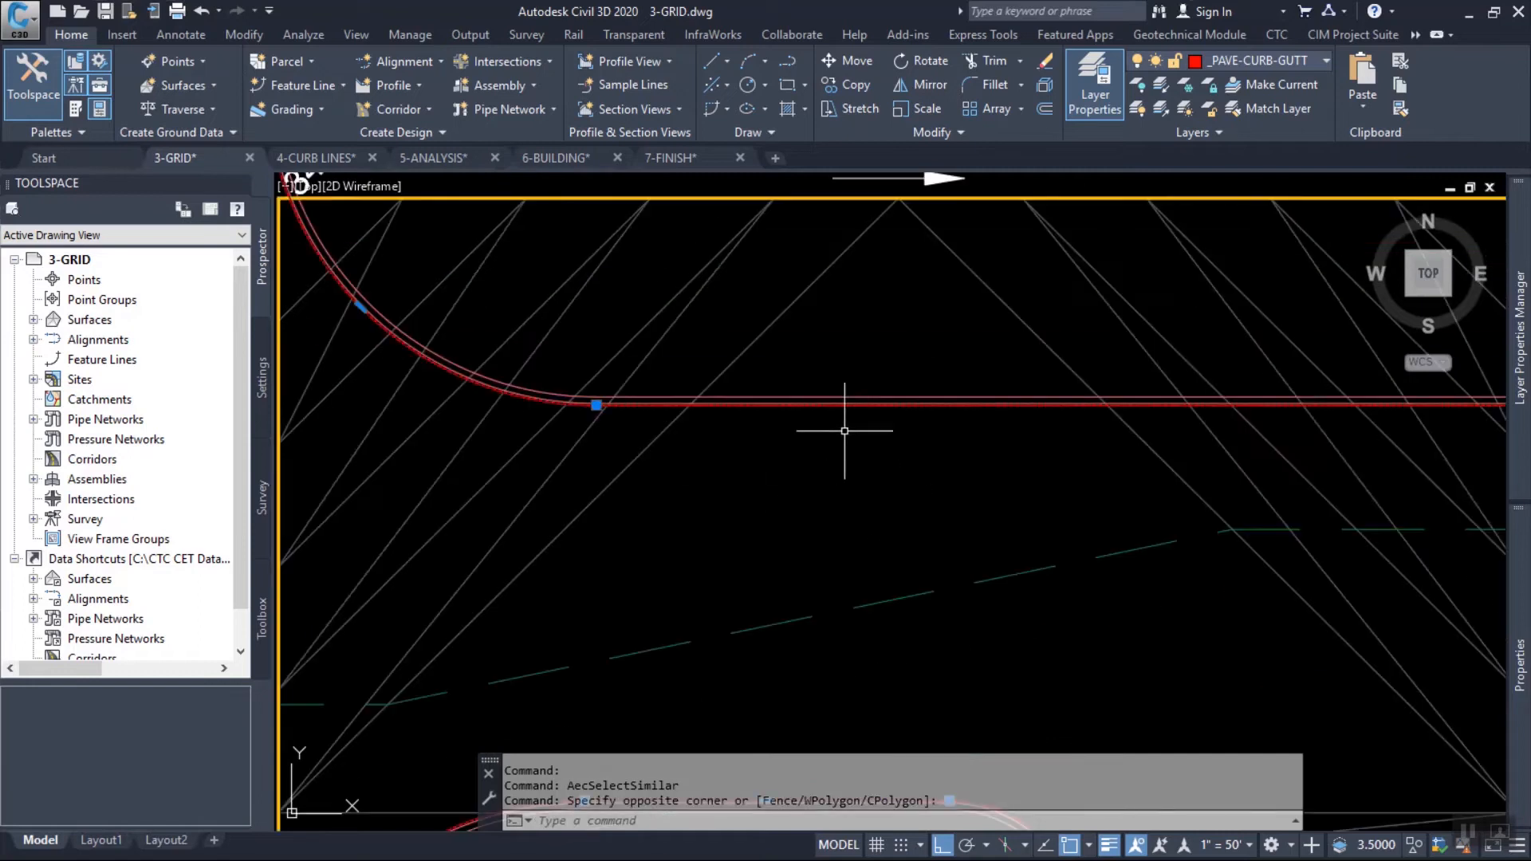
Create feature lines from the selected gutter lines in site Main, with style PRIMARY, selected entity layer, existing entities erased and elevations assigned.
left_click(303, 85)
left_click(375, 161)
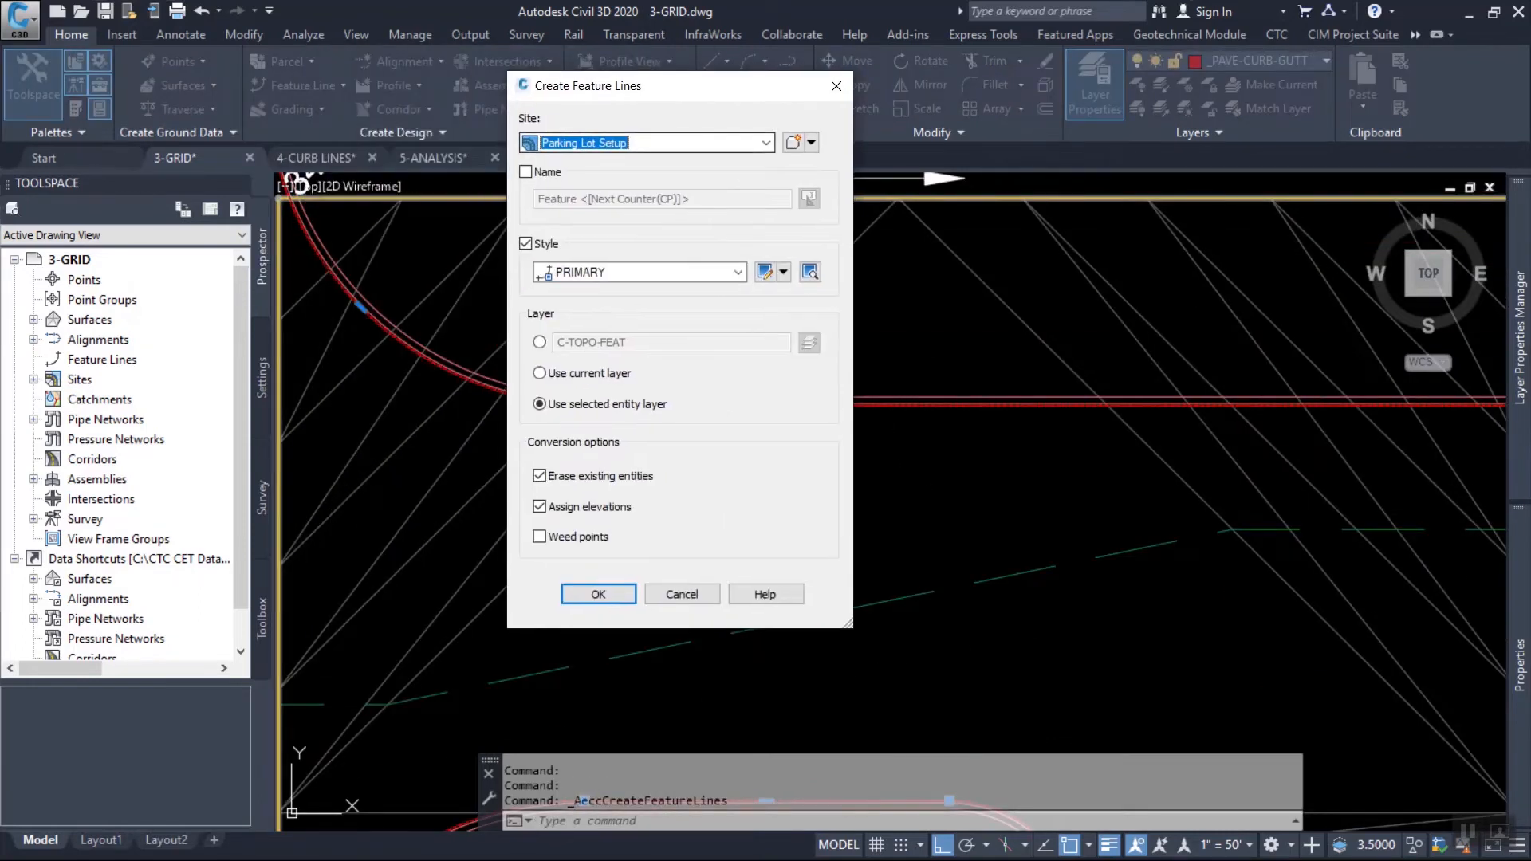
left_click(670, 143)
left_click(573, 193)
left_click_drag(678, 86, 1063, 75)
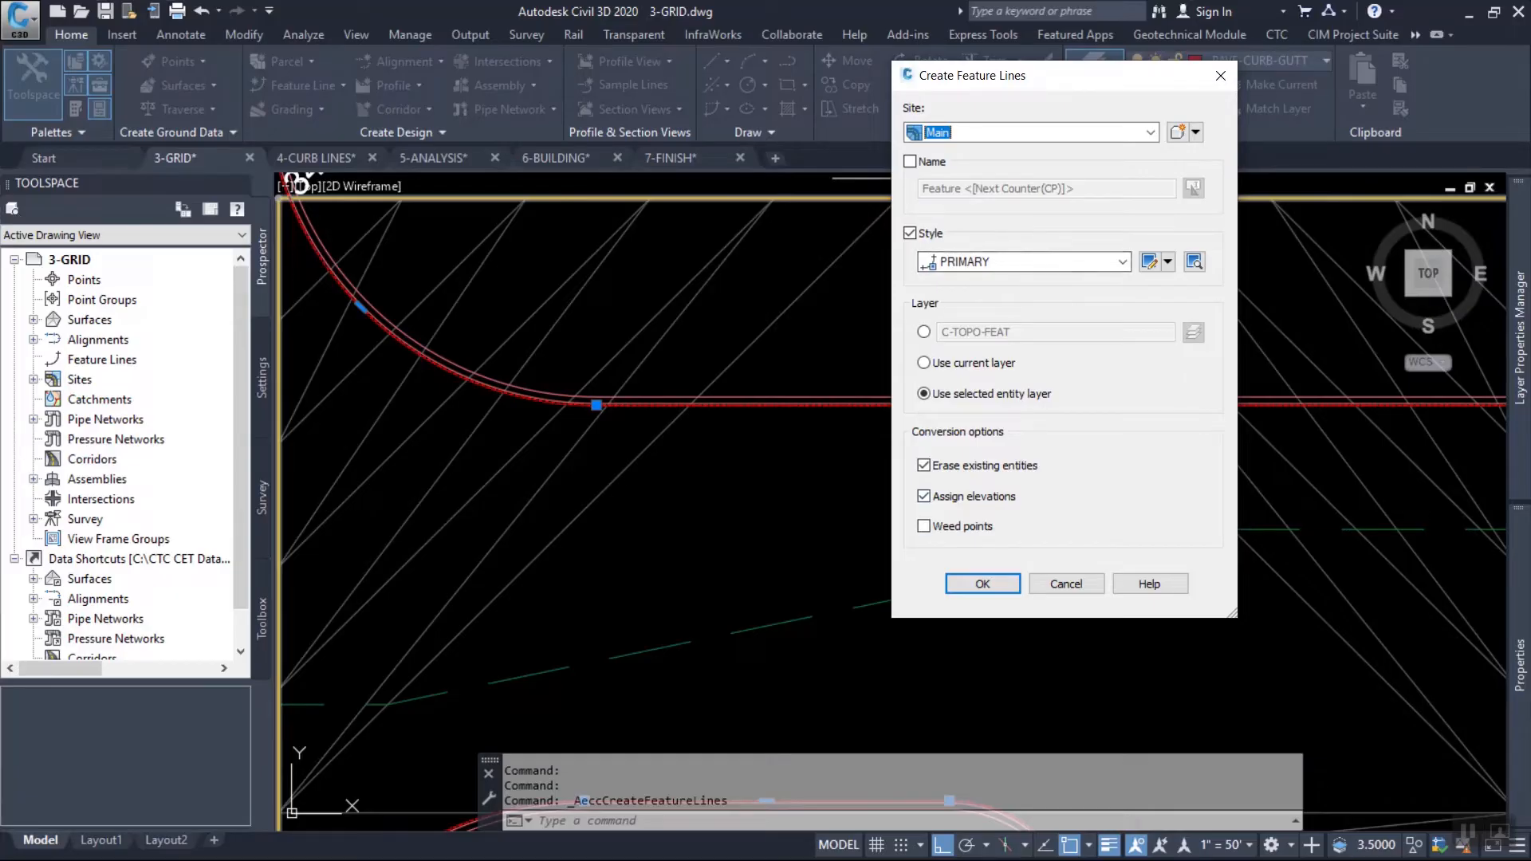
left_click(988, 584)
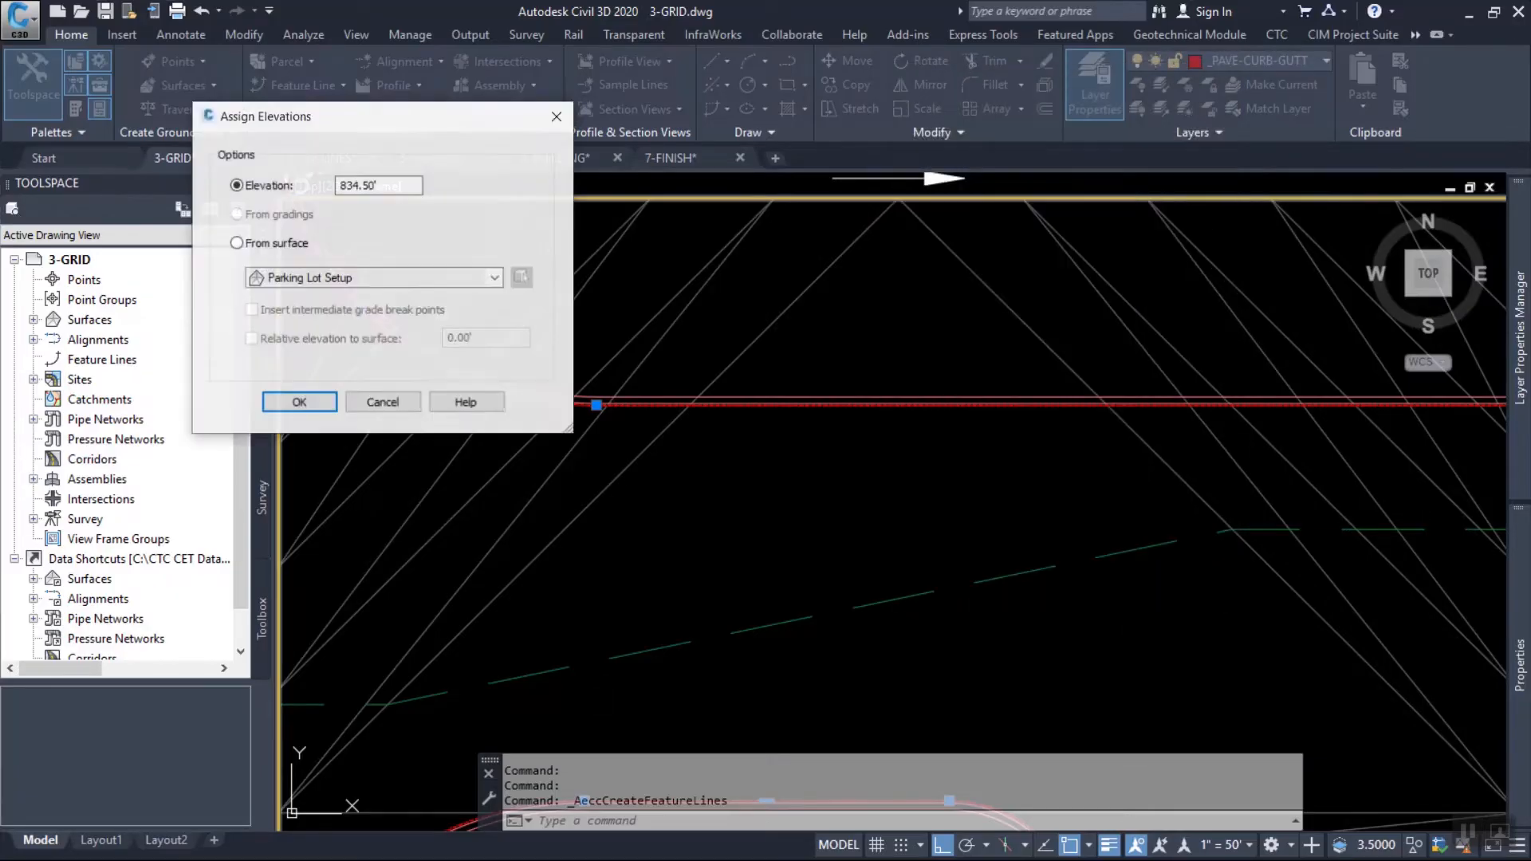
Assign the gutter feature lines elevations from surface Parking Lot Setup, relative to it at 0.00', without intermediate grade break points.
left_click(844, 142)
left_click(1103, 177)
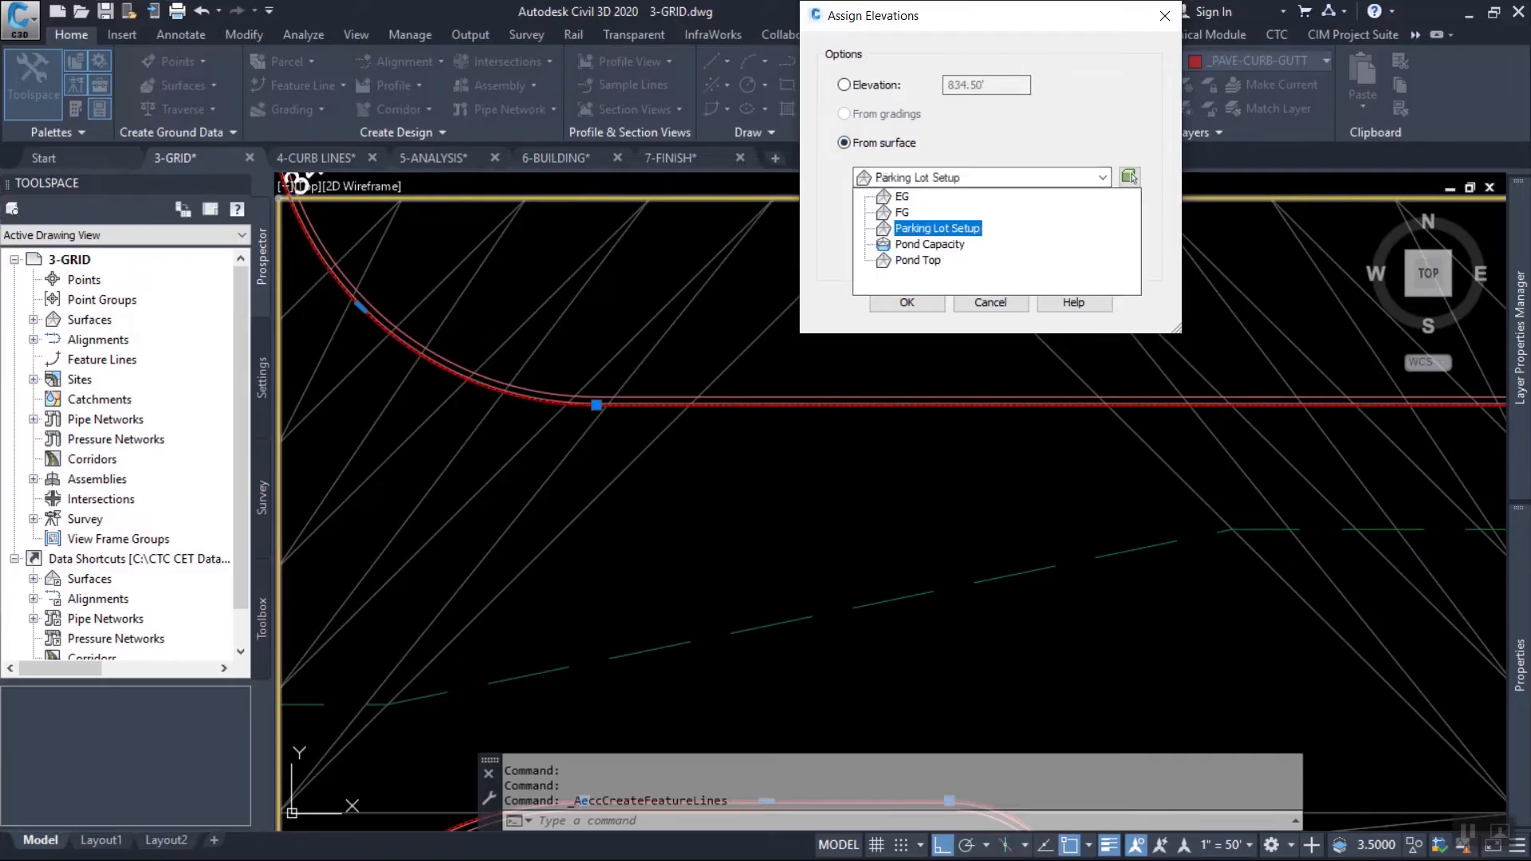
left_click(937, 228)
left_click(859, 238)
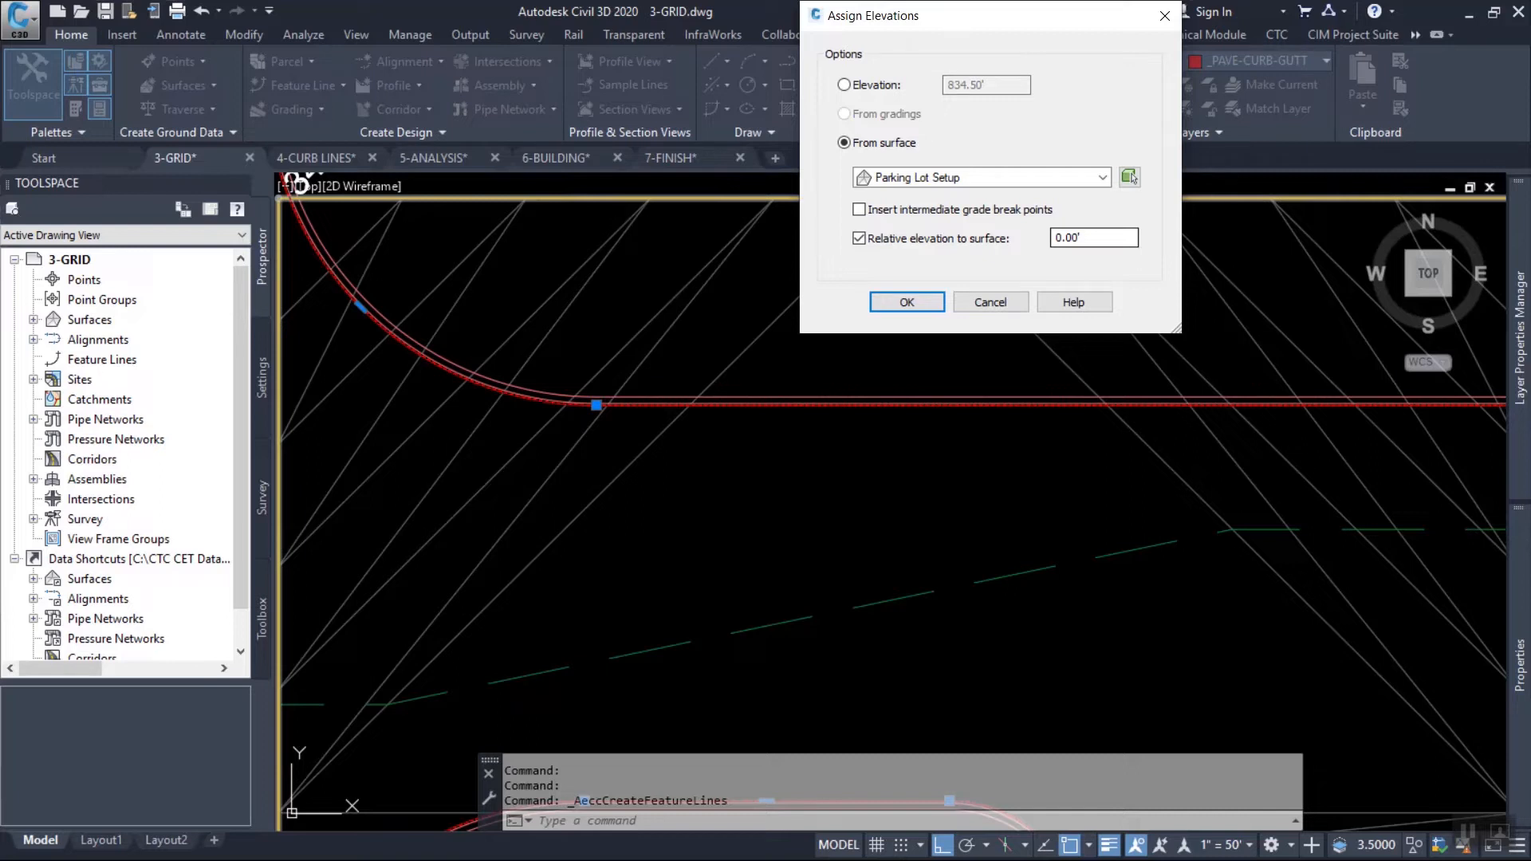
left_click_drag(989, 16, 953, 61)
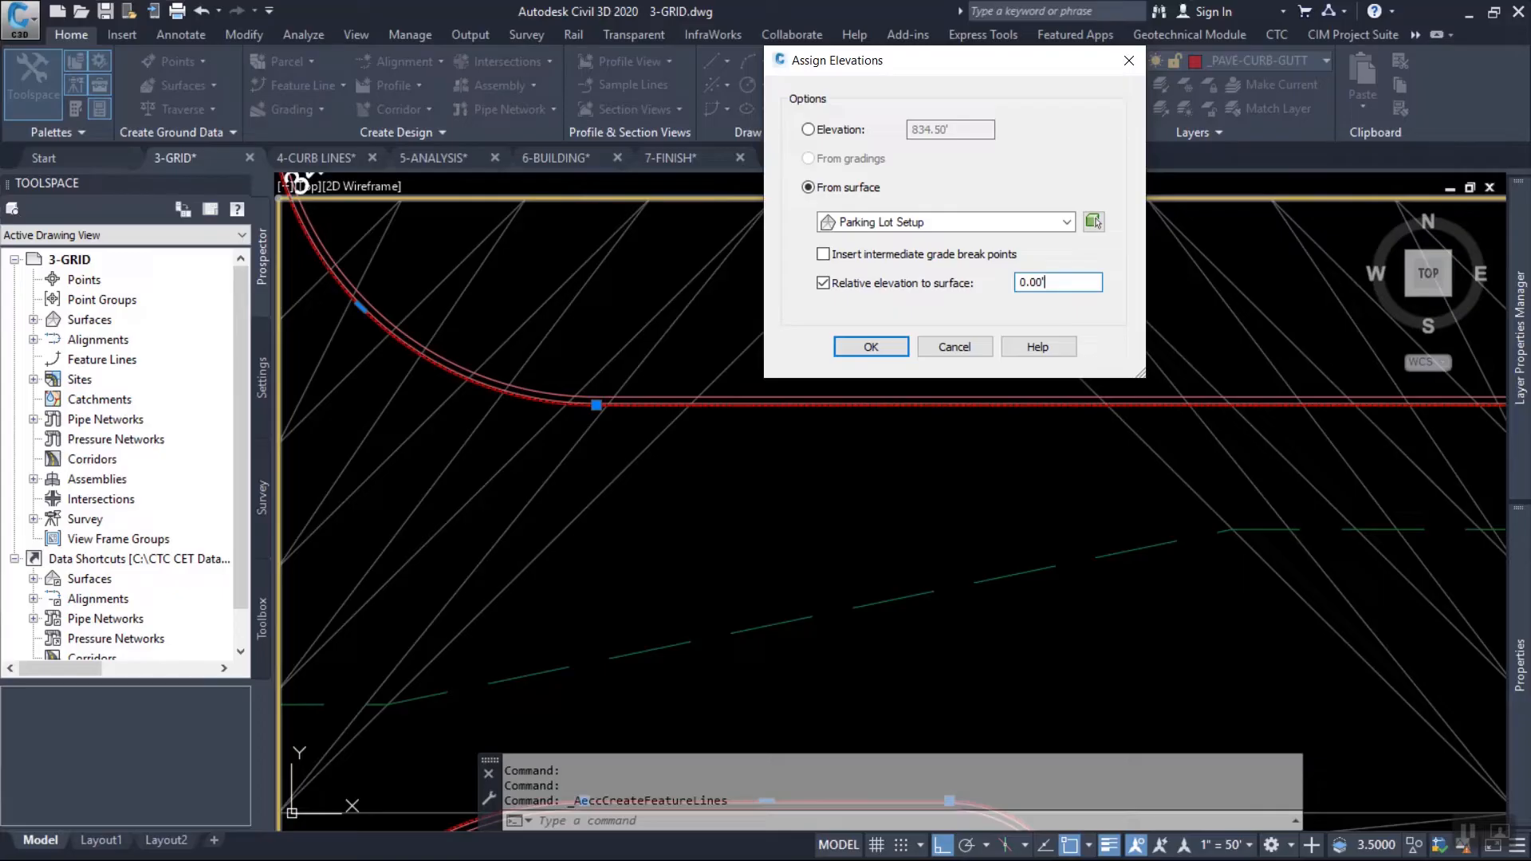
left_click(862, 346)
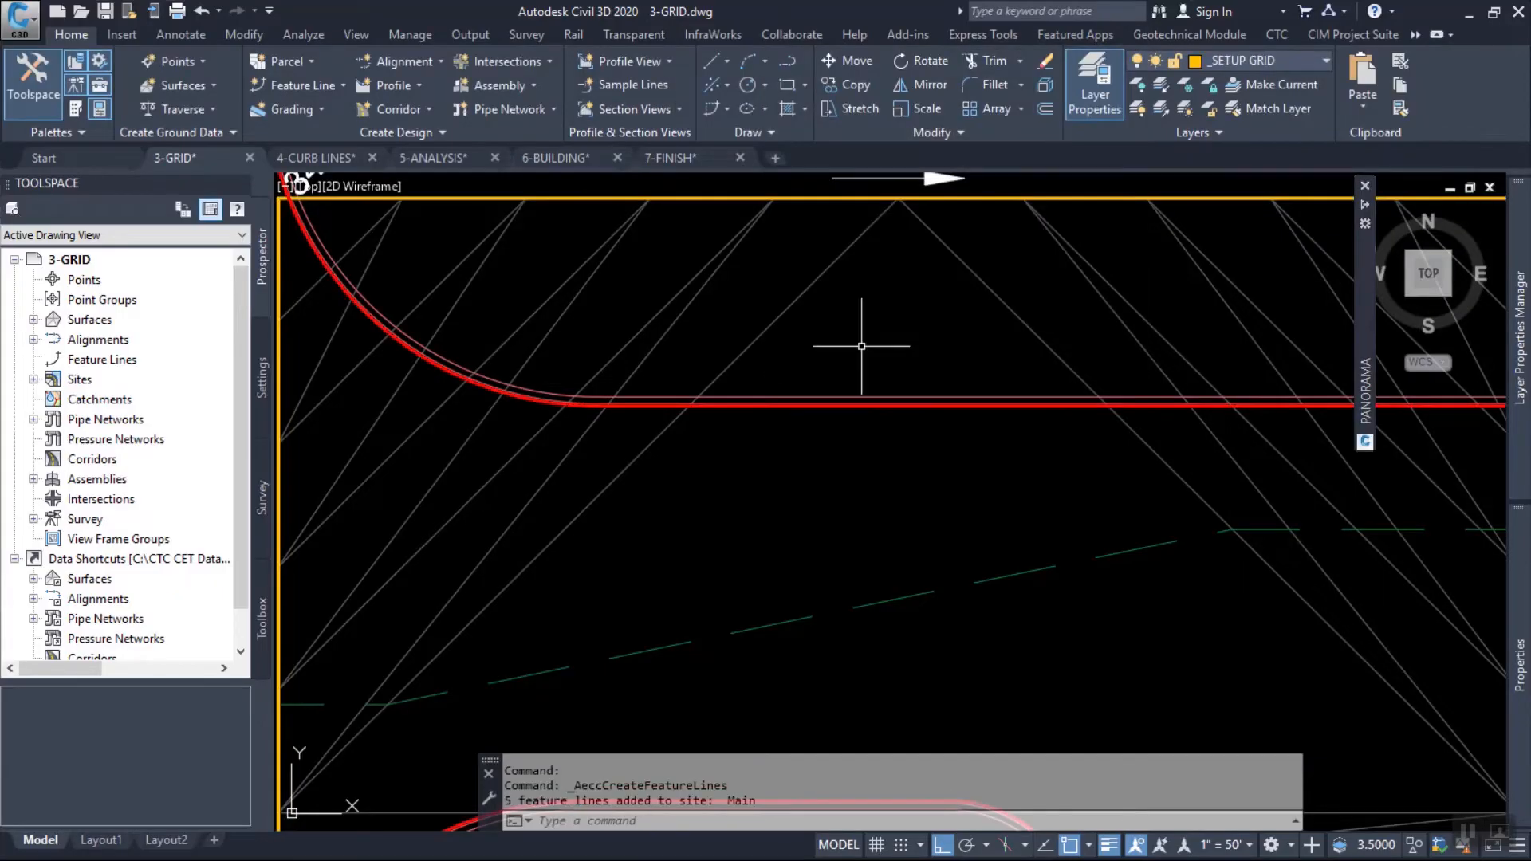
Review the north and east gutter feature line's point elevations and grades in the Elevation Editor and close it.
scroll(868, 406, "up", 8)
left_click(848, 407)
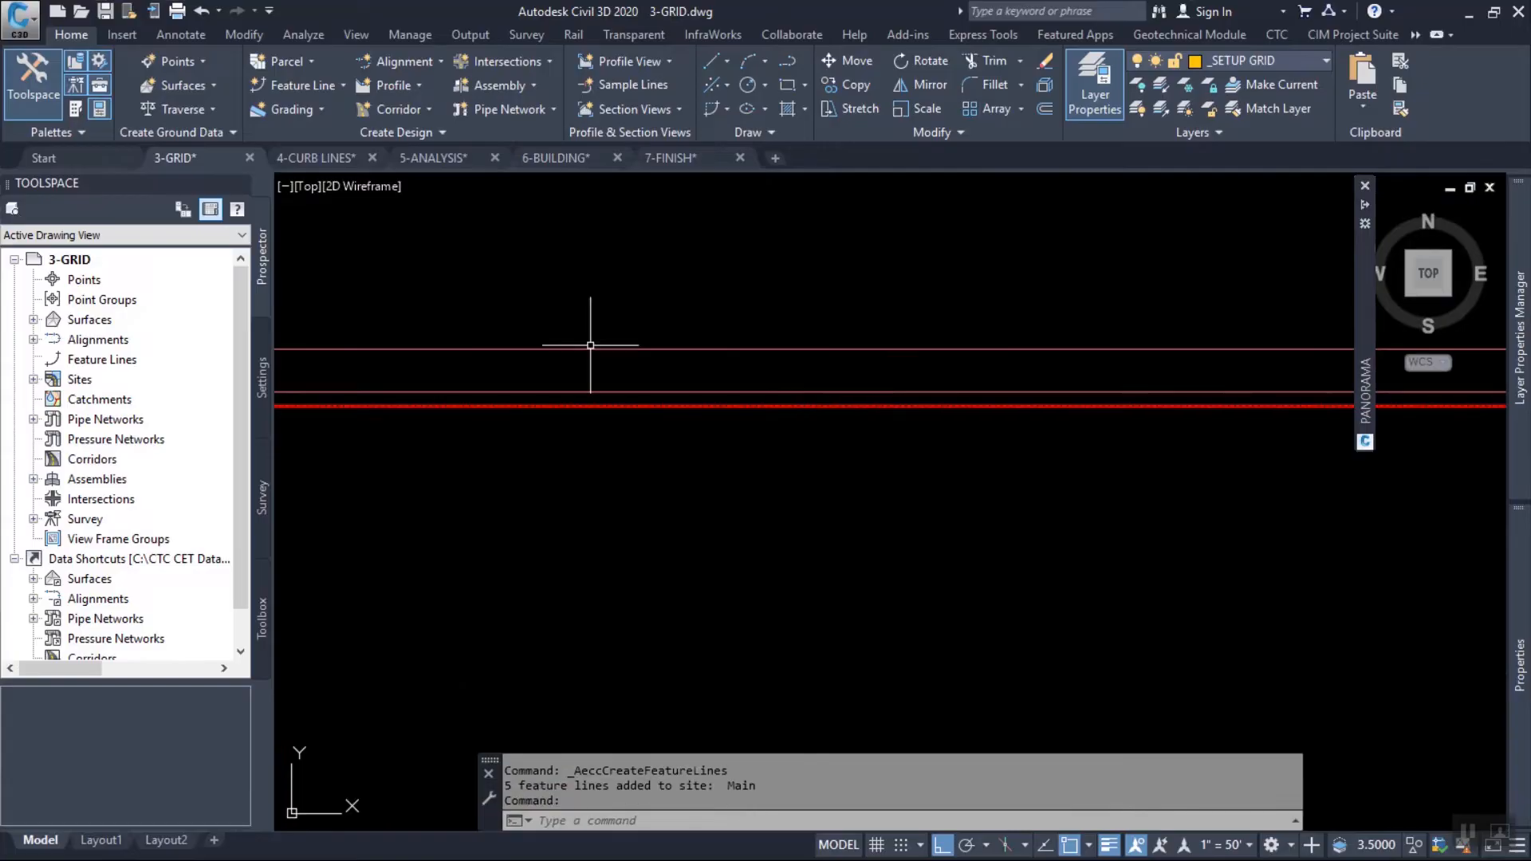
scroll(590, 346, "down", 6)
scroll(608, 343, "down", 4)
middle_click_drag(985, 414, 765, 320)
middle_click_drag(887, 486, 985, 419)
mouse_move(683, 412)
middle_mouse_down()
mouse_move(896, 518)
mouse_move(726, 553)
middle_mouse_up()
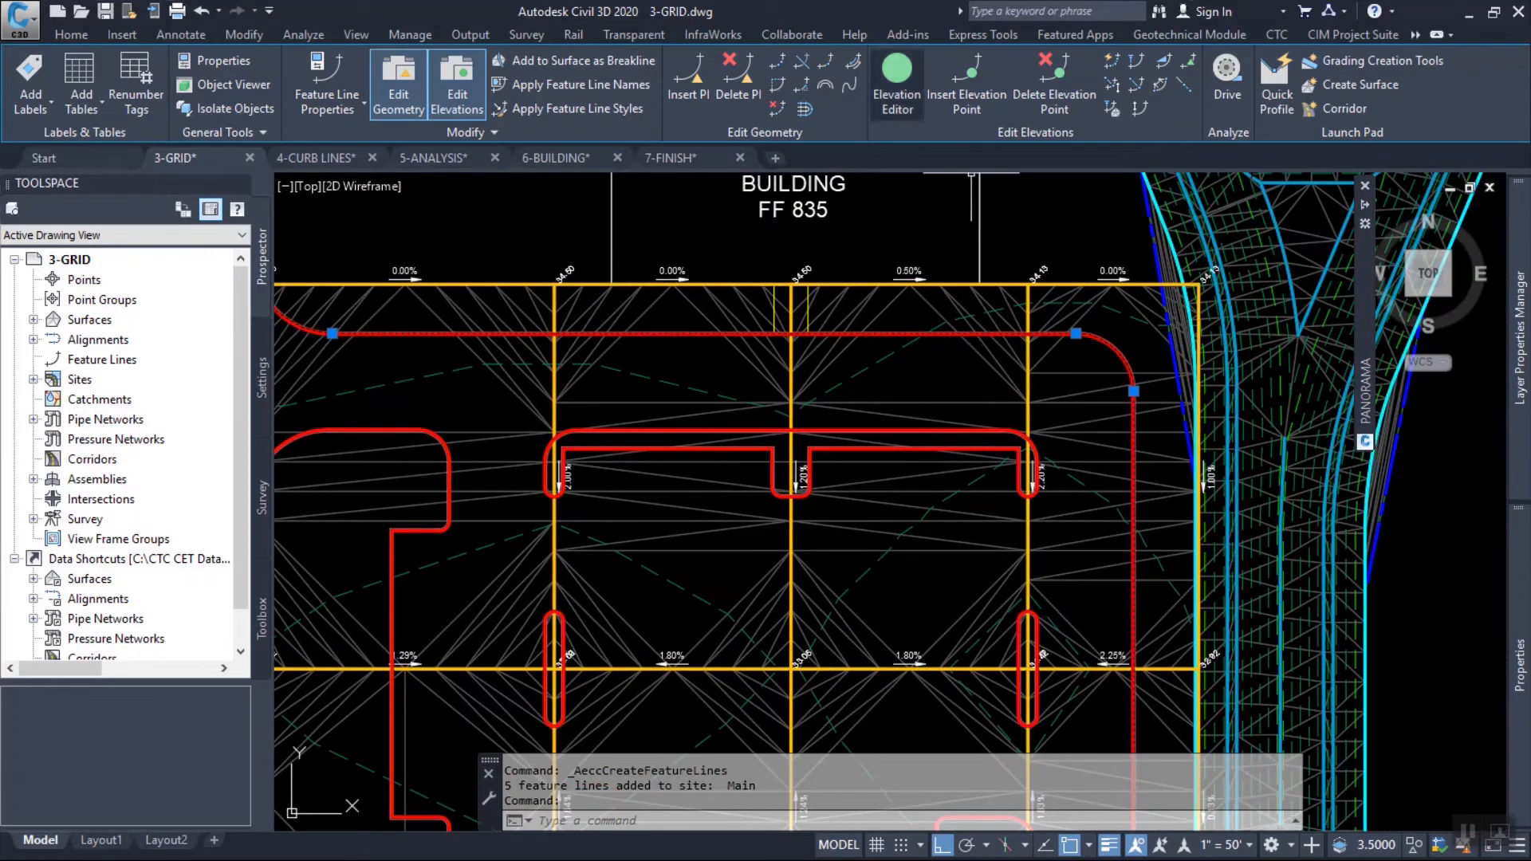
left_click(898, 84)
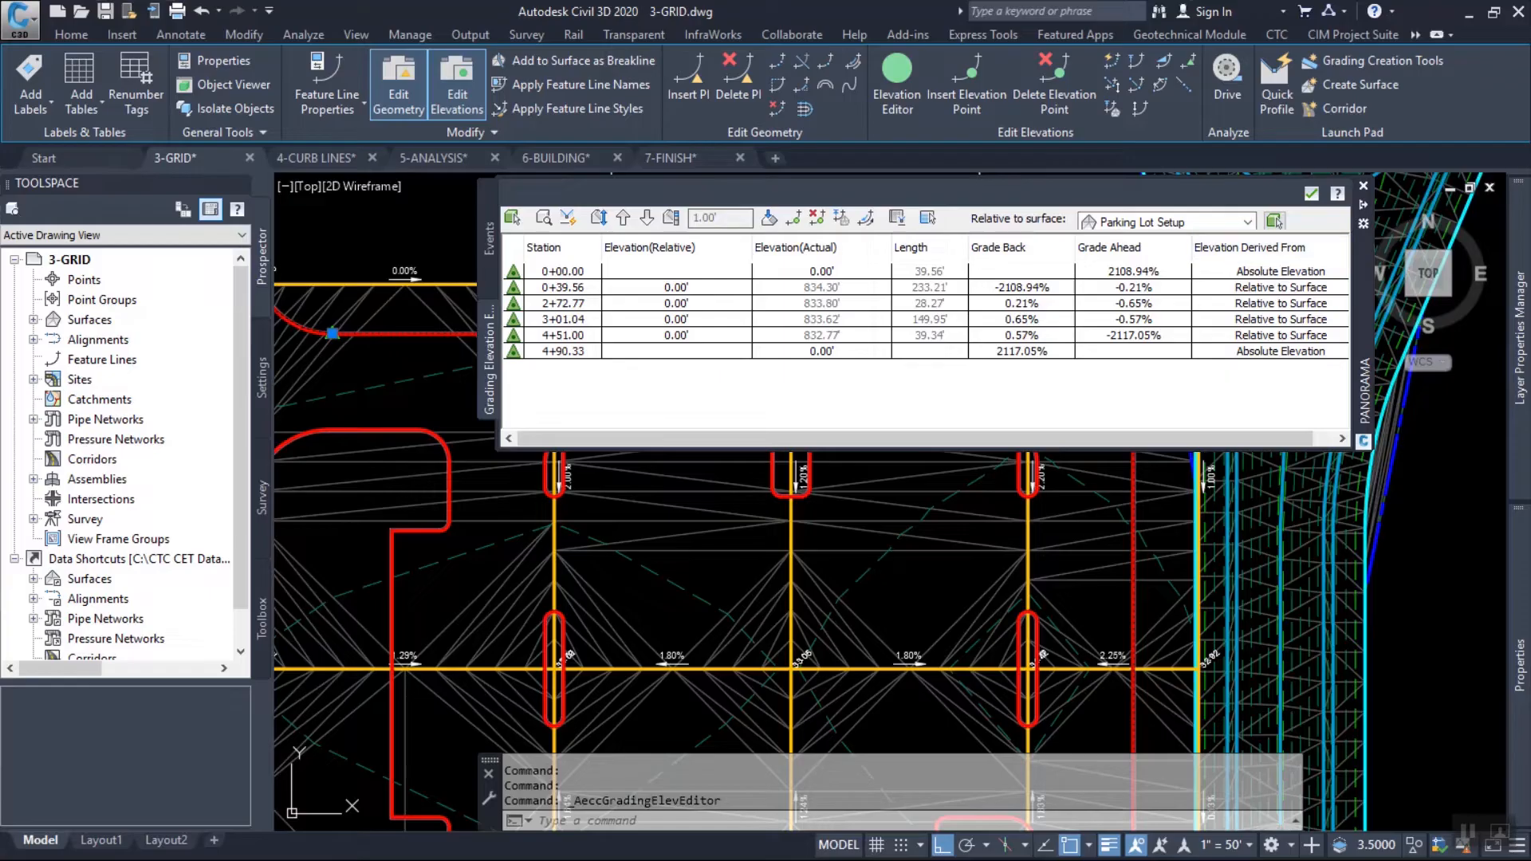
left_click(1312, 193)
left_click(1312, 193)
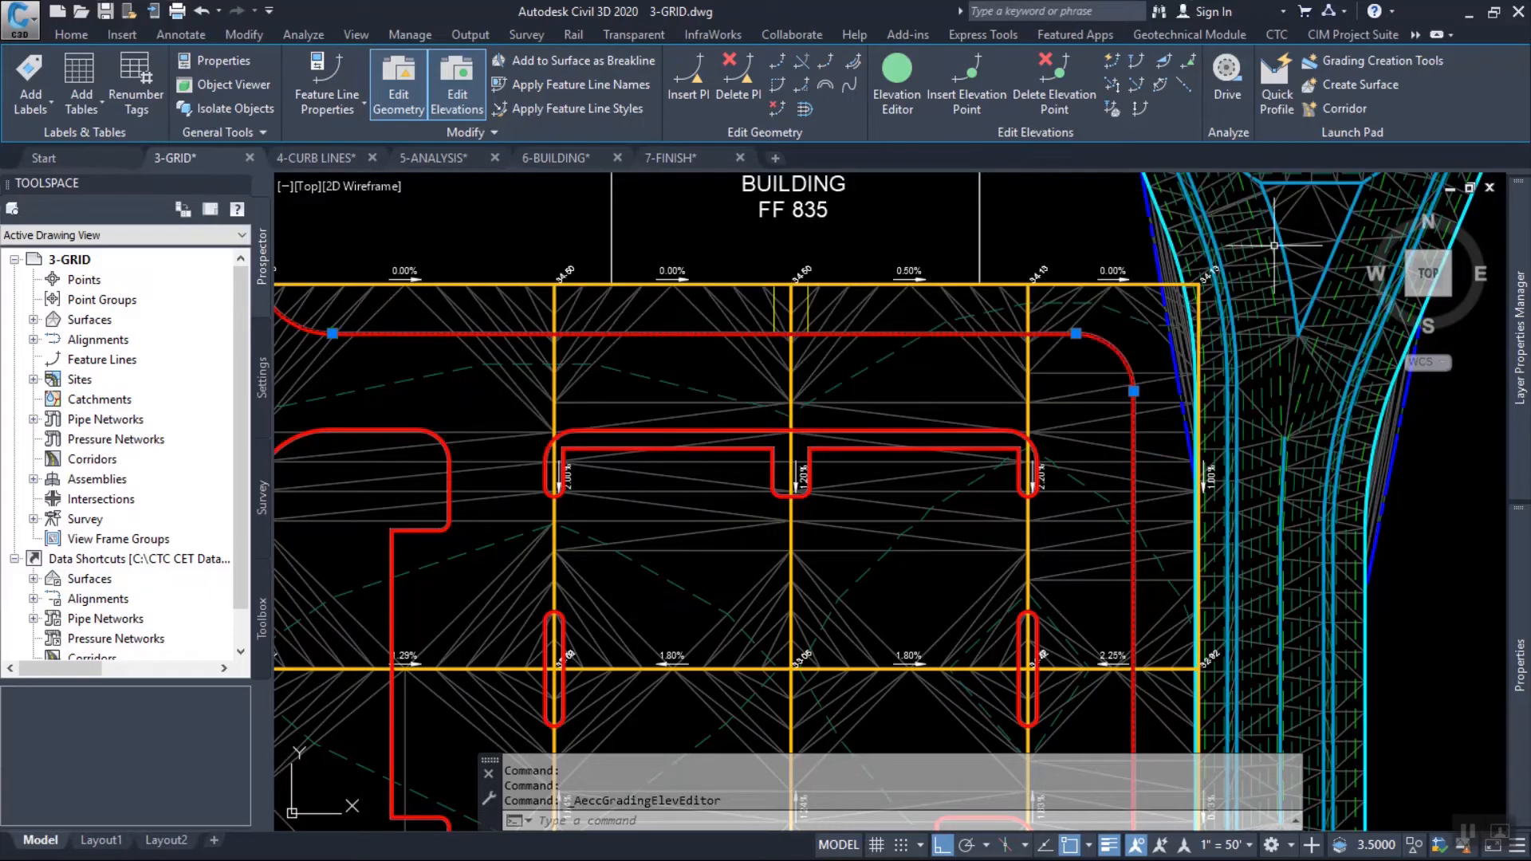
Set the northwest end point of the gutter feature line to the EG surface elevation with Quick Elevation Edit.
scroll(1104, 323, "down", 4)
scroll(719, 314, "up", 8)
scroll(999, 233, "up", 6)
middle_click_drag(1006, 252, 928, 413)
scroll(954, 336, "up", 6)
middle_click_drag(1025, 333, 956, 343)
left_click(1111, 60)
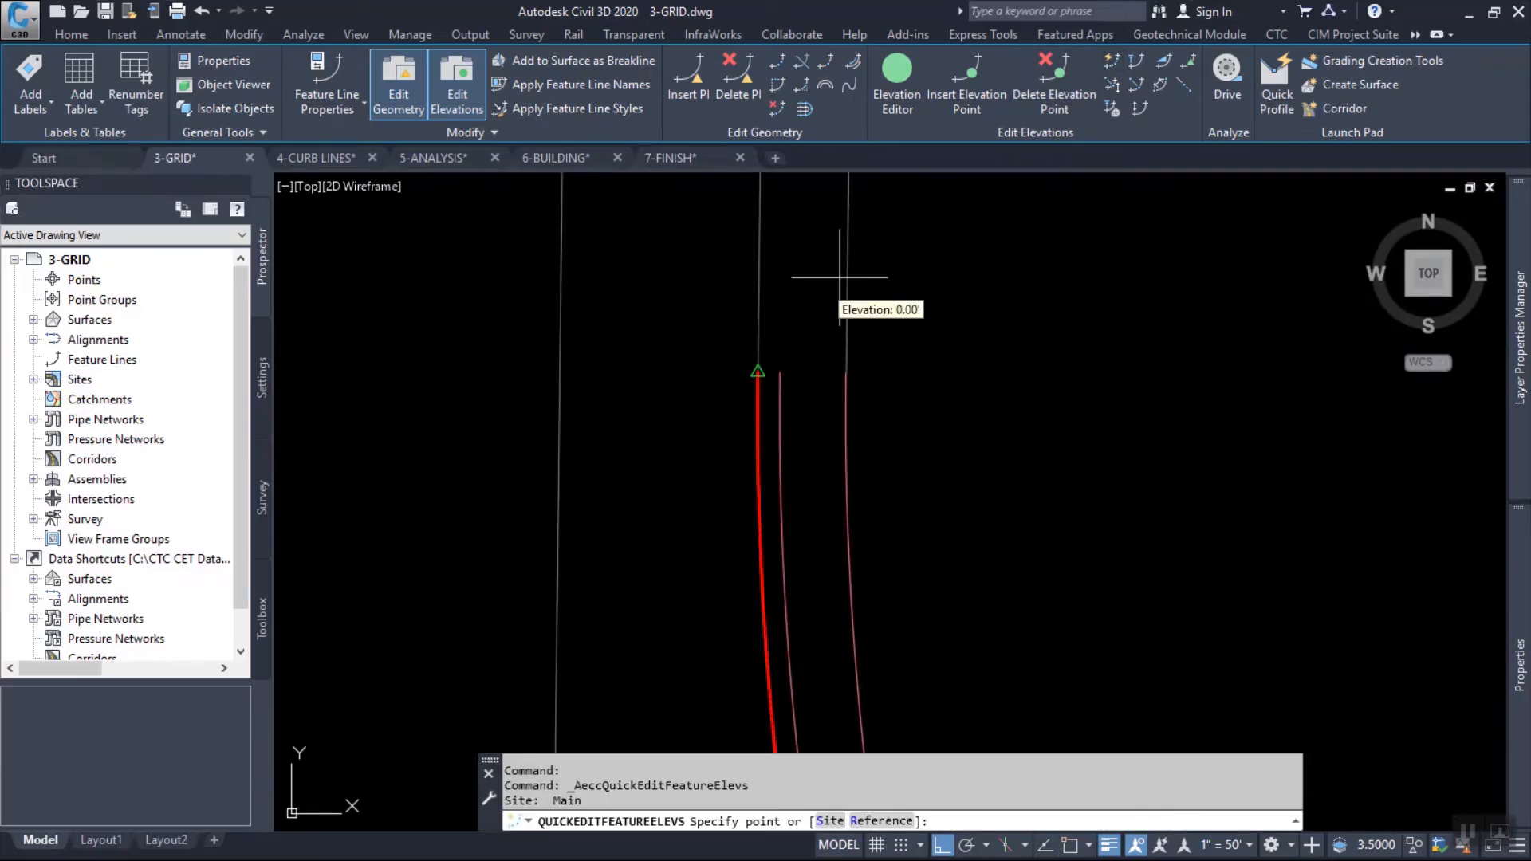
left_click(756, 372)
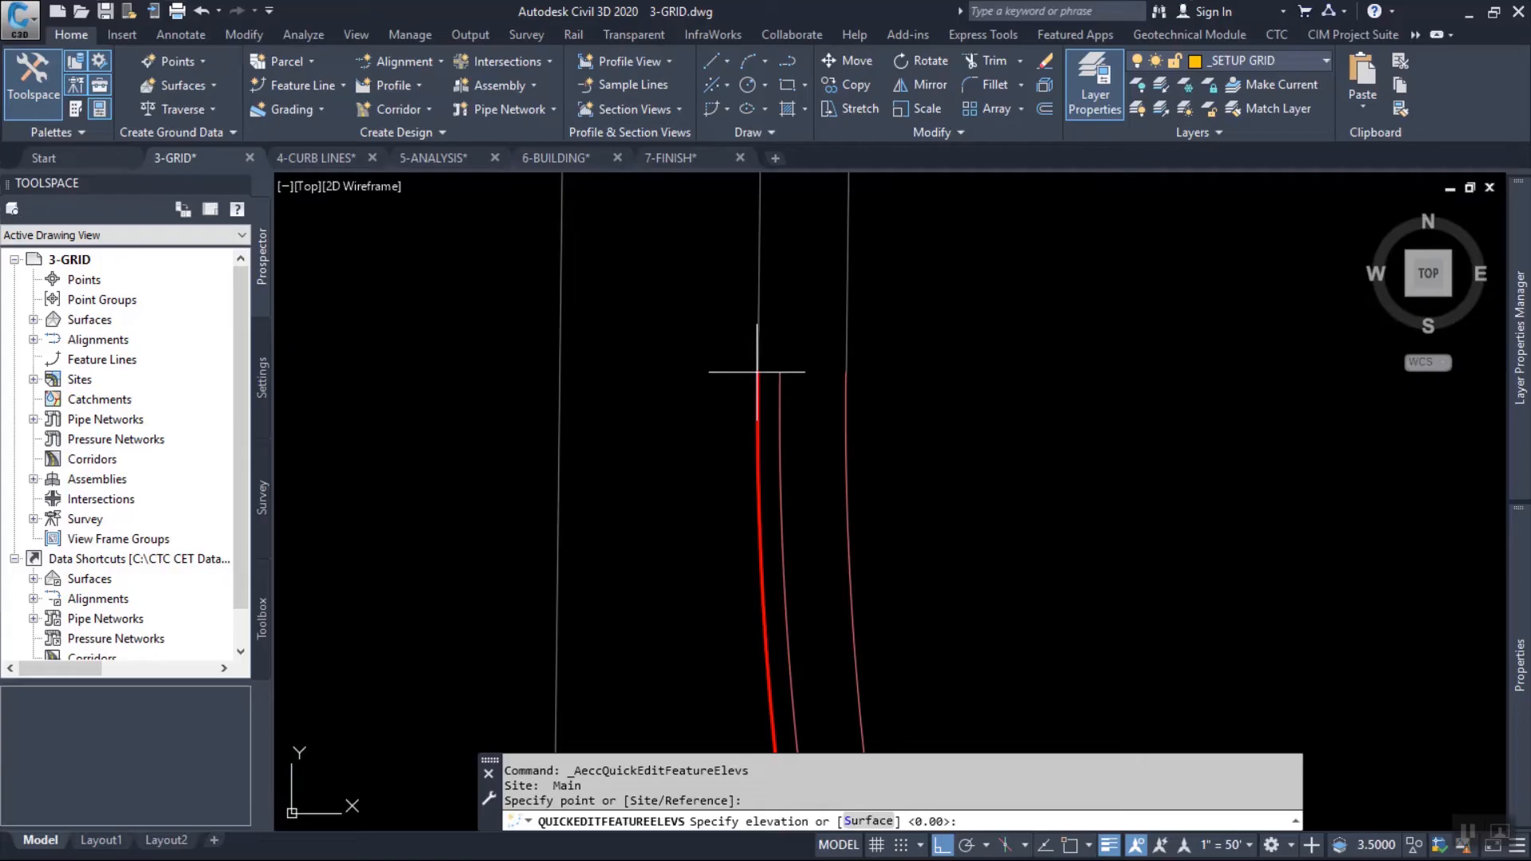
type("s")
key("Return")
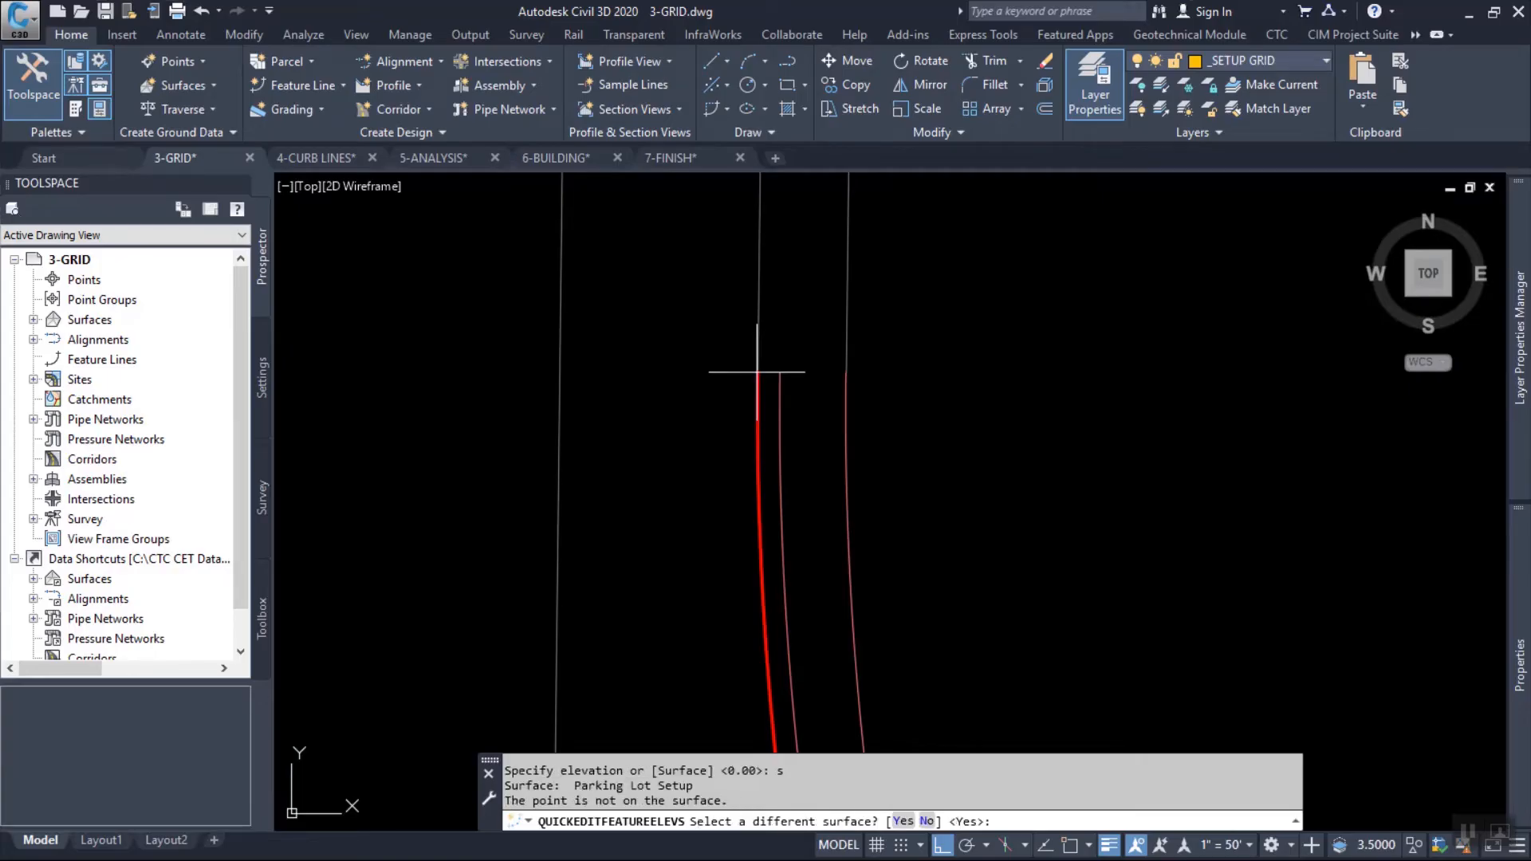
key("Return")
left_click(653, 181)
left_click(496, 200)
left_click(486, 276)
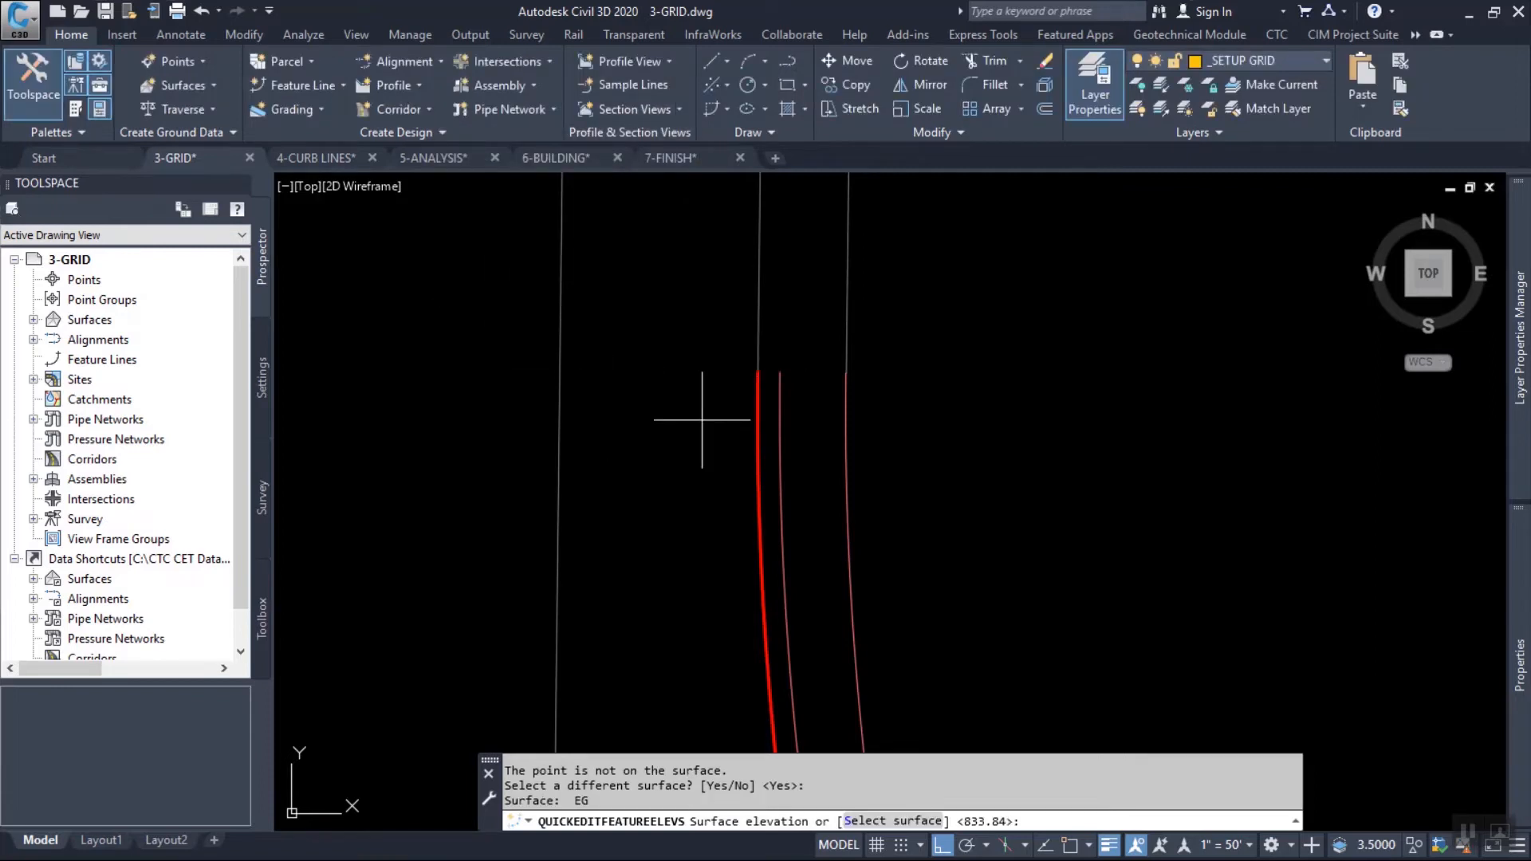
key("Return")
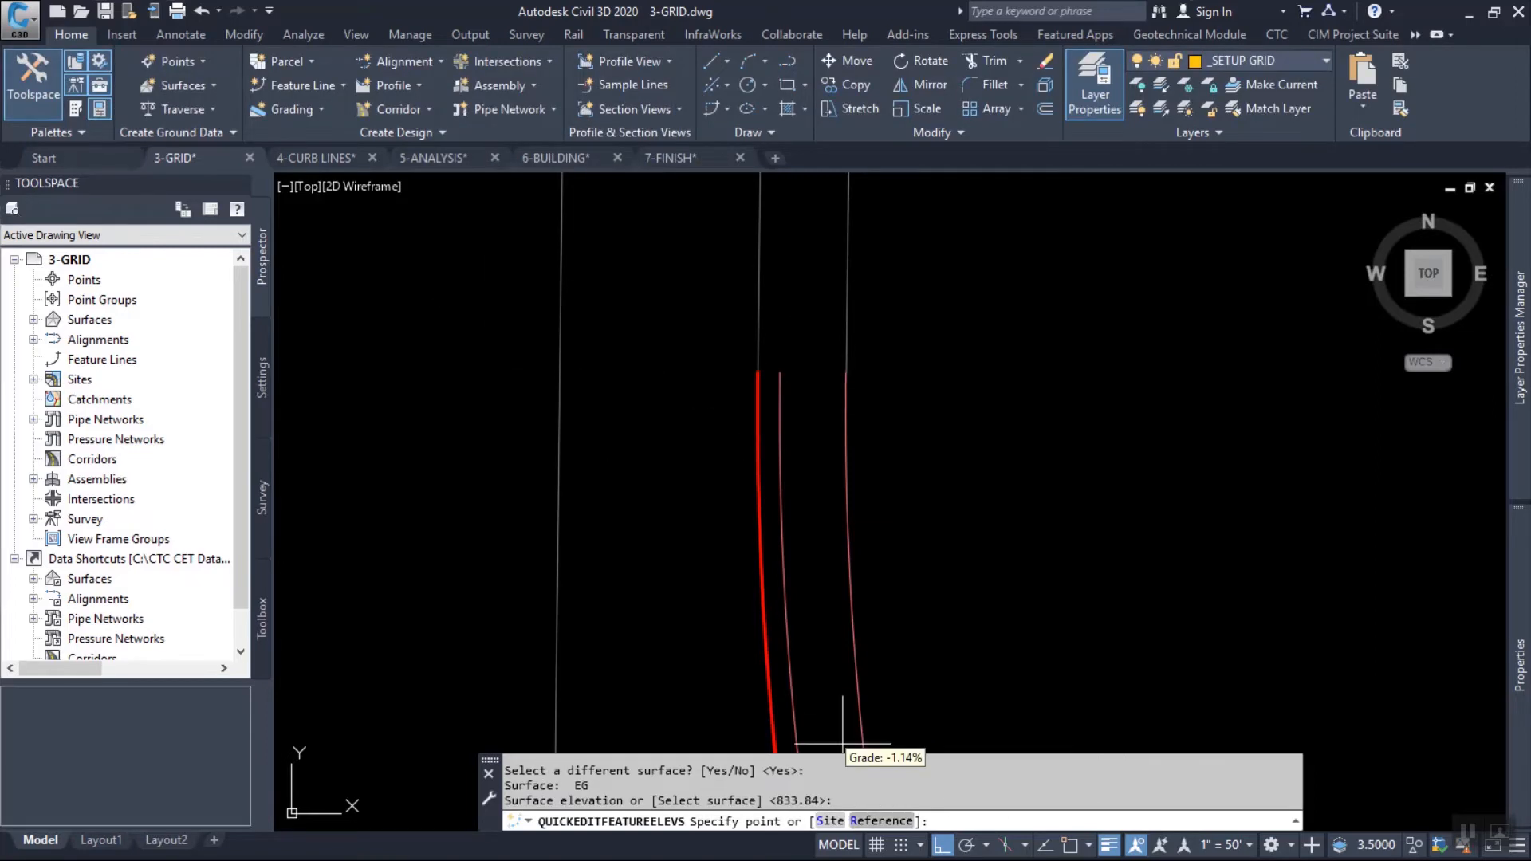
scroll(883, 420, "up", 2)
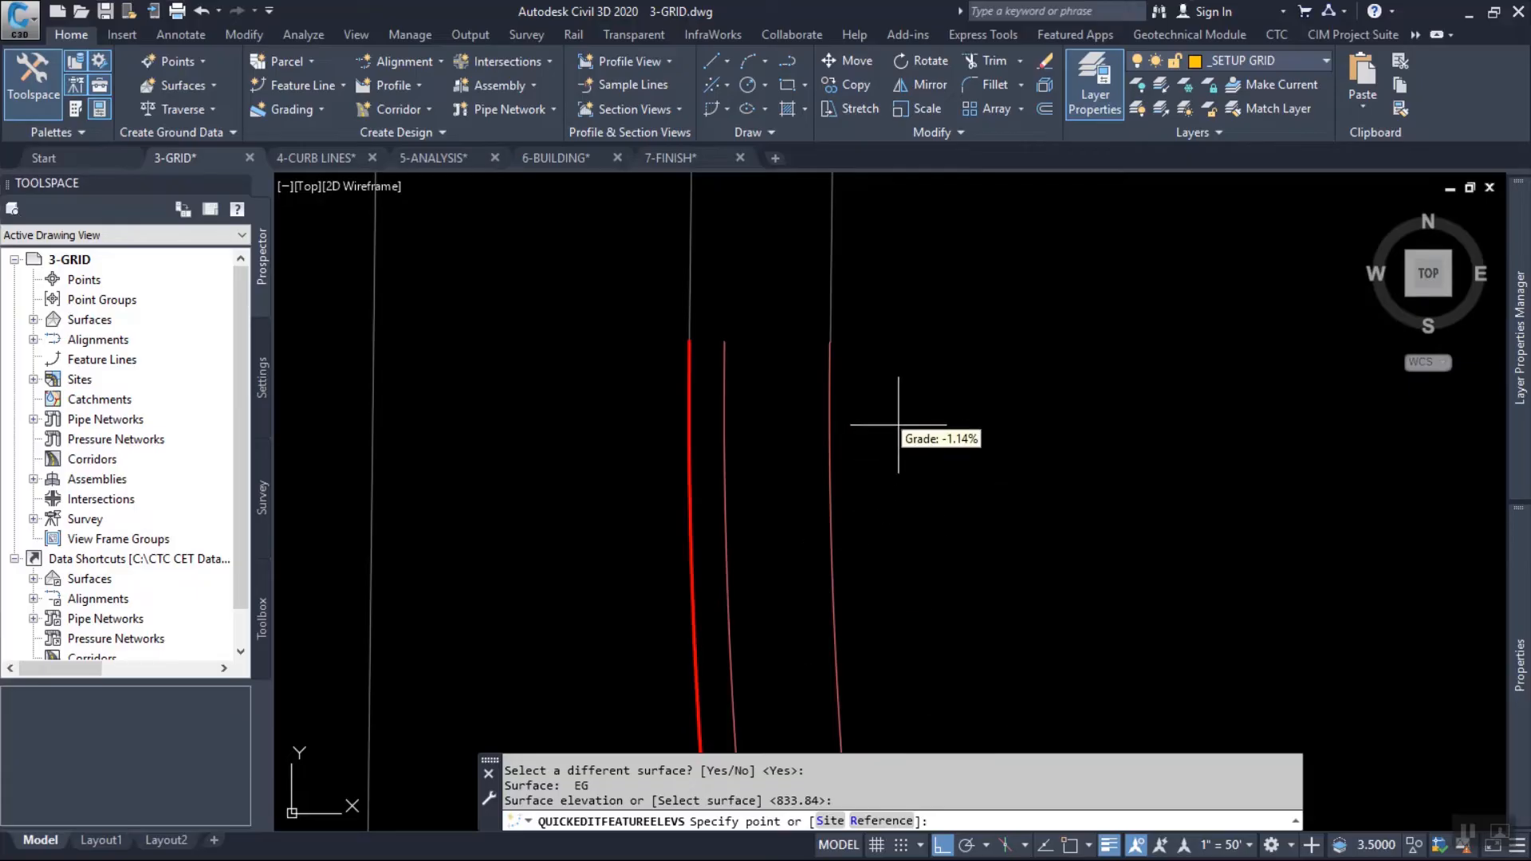
type("r")
key("Return")
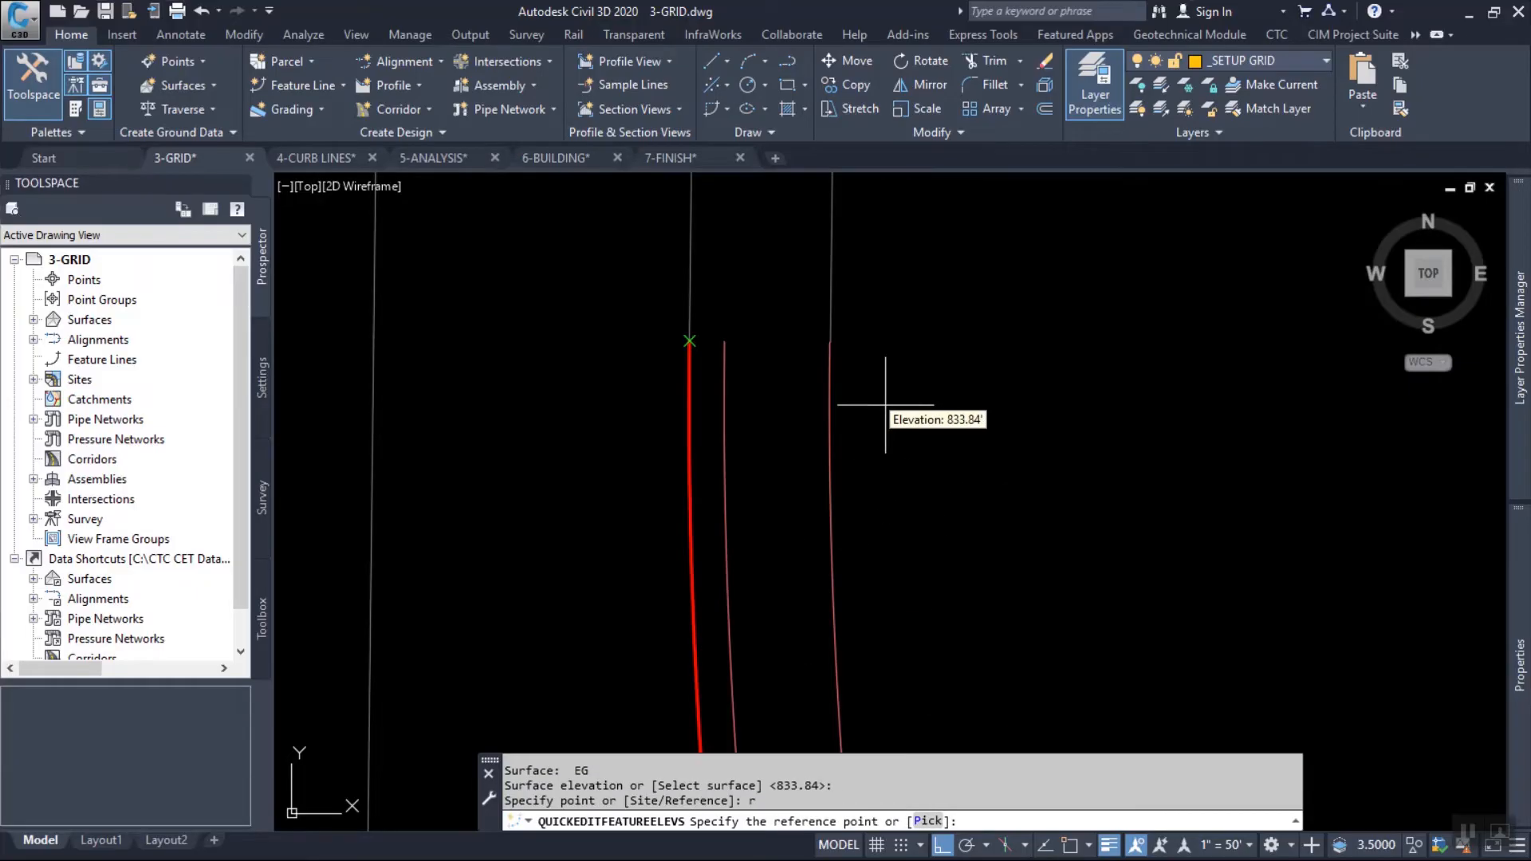
scroll(698, 372, "up", 2)
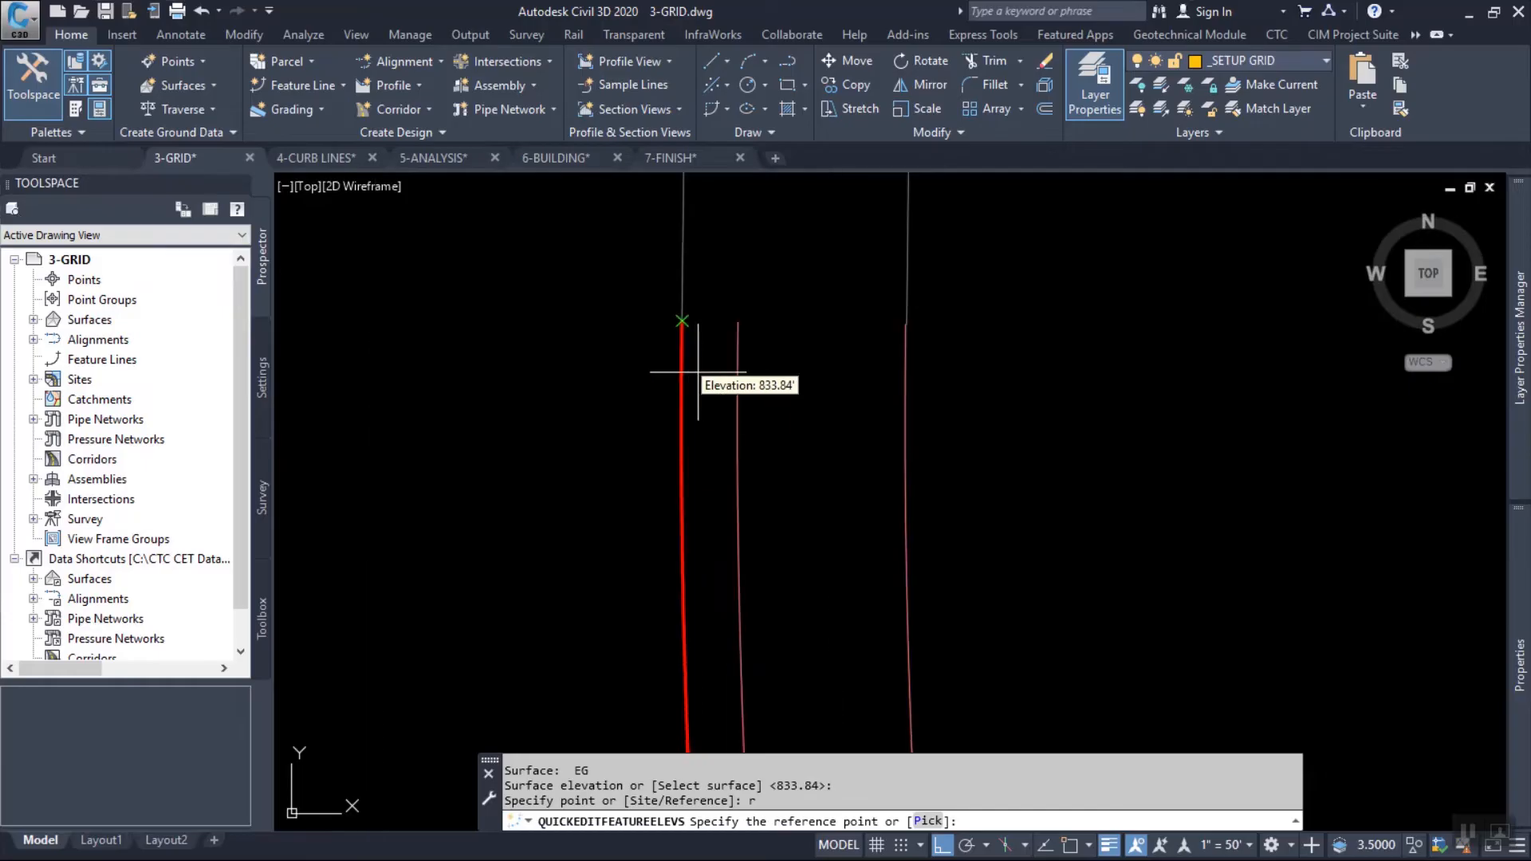
left_click(682, 326)
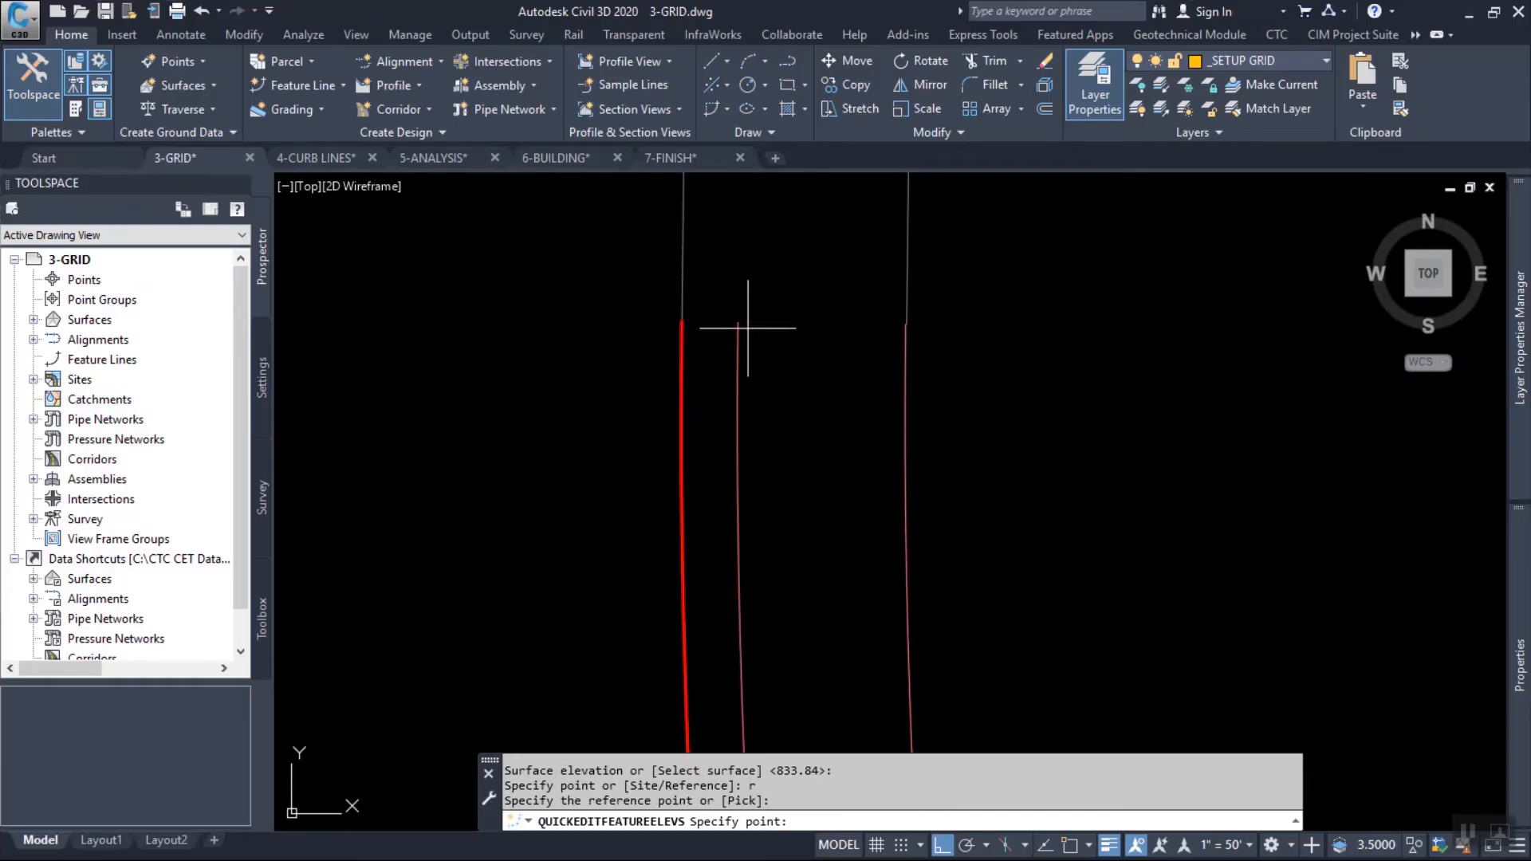
scroll(750, 328, "down", 3)
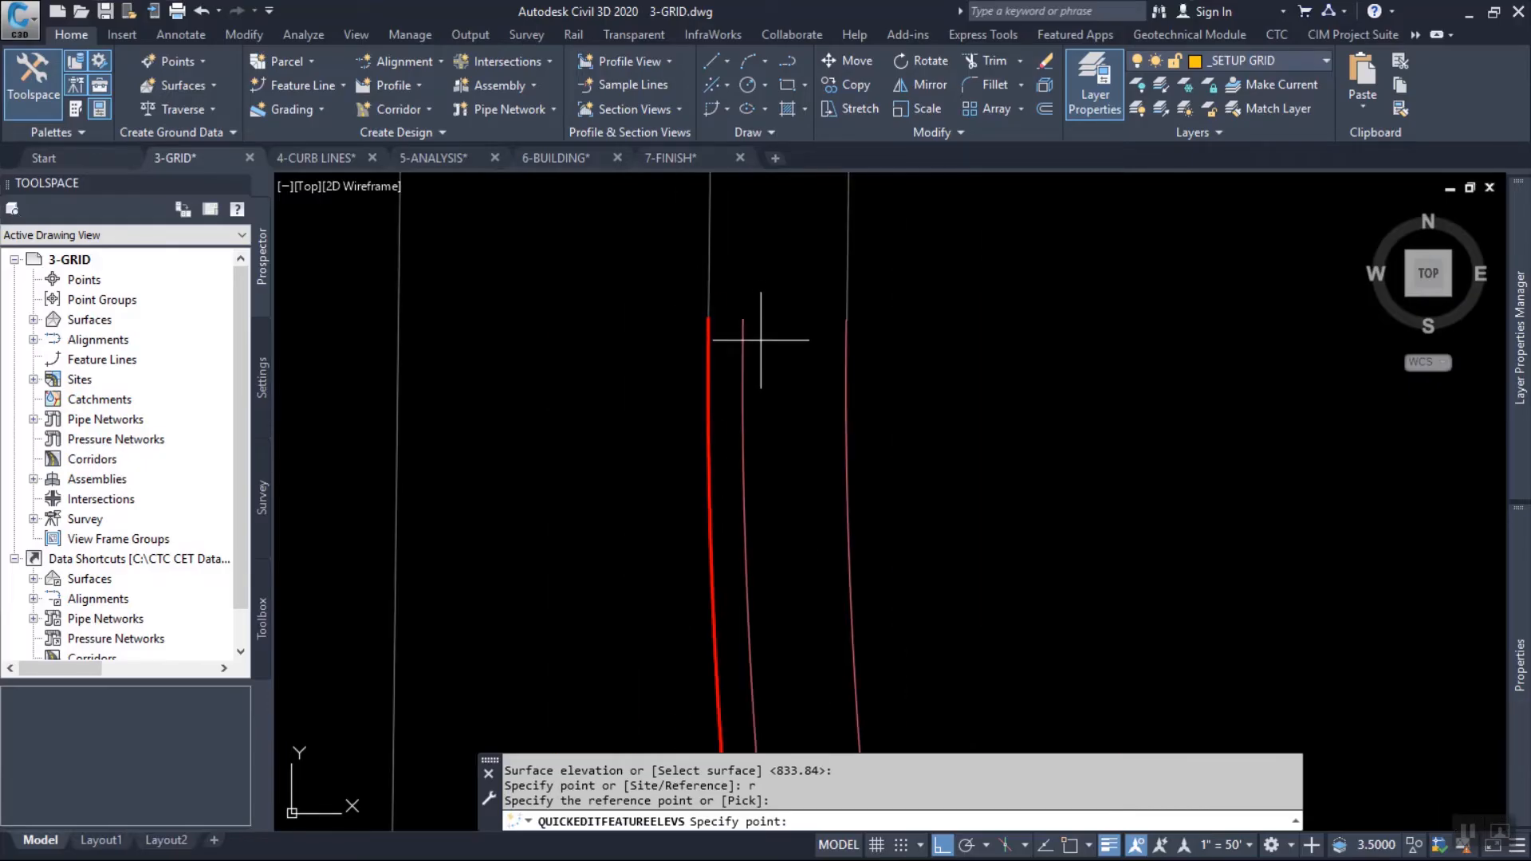
key("Escape")
key("Escape")
key("Escape")
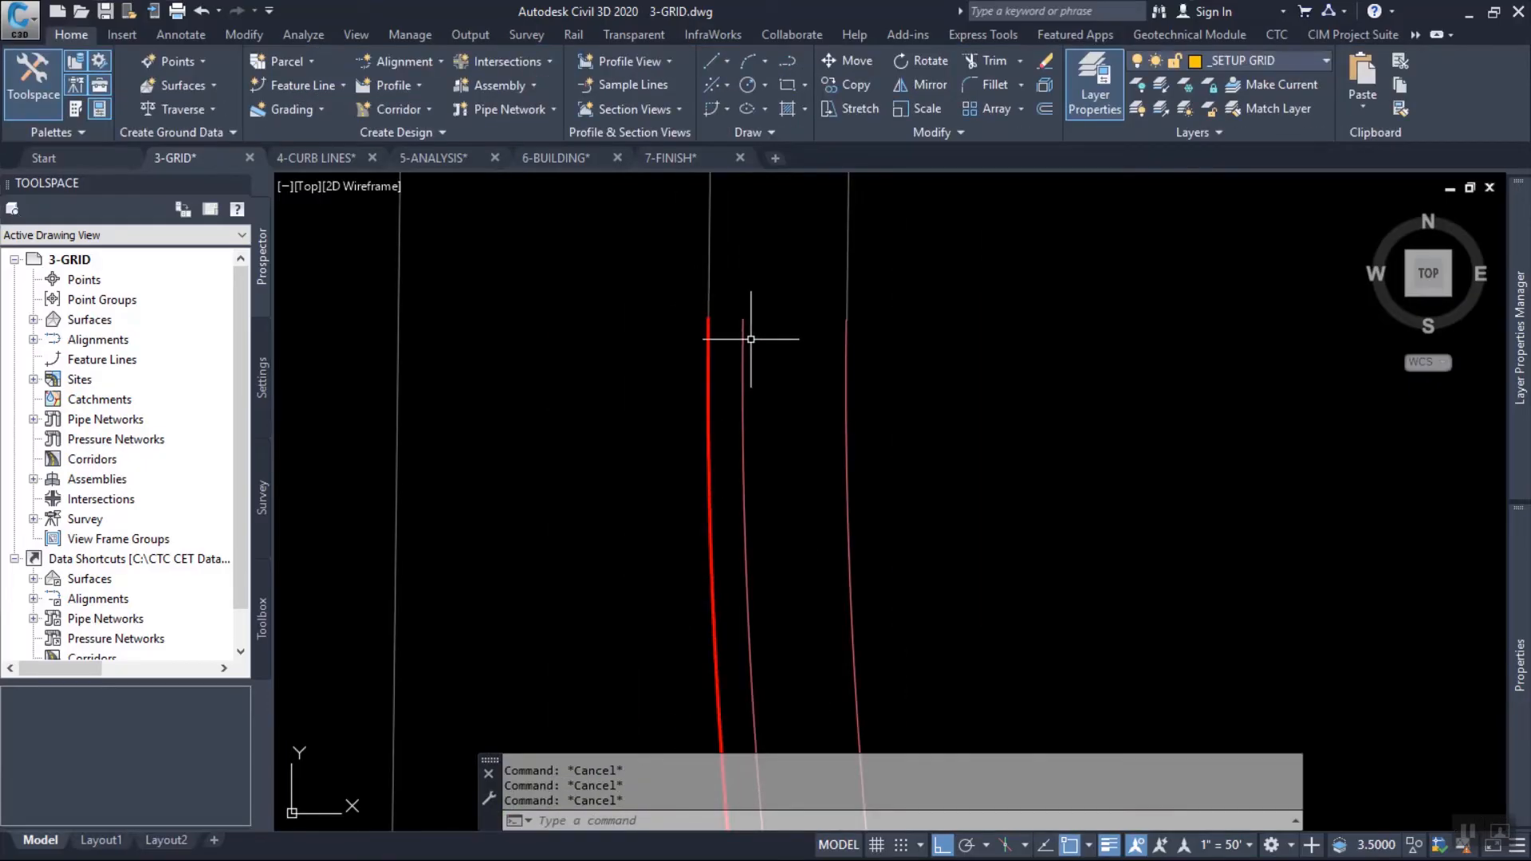
Examine the EG tie-in of the curb lines at the northwest return and select the gutter feature line there.
scroll(750, 303, "down", 3)
scroll(750, 303, "down", 6)
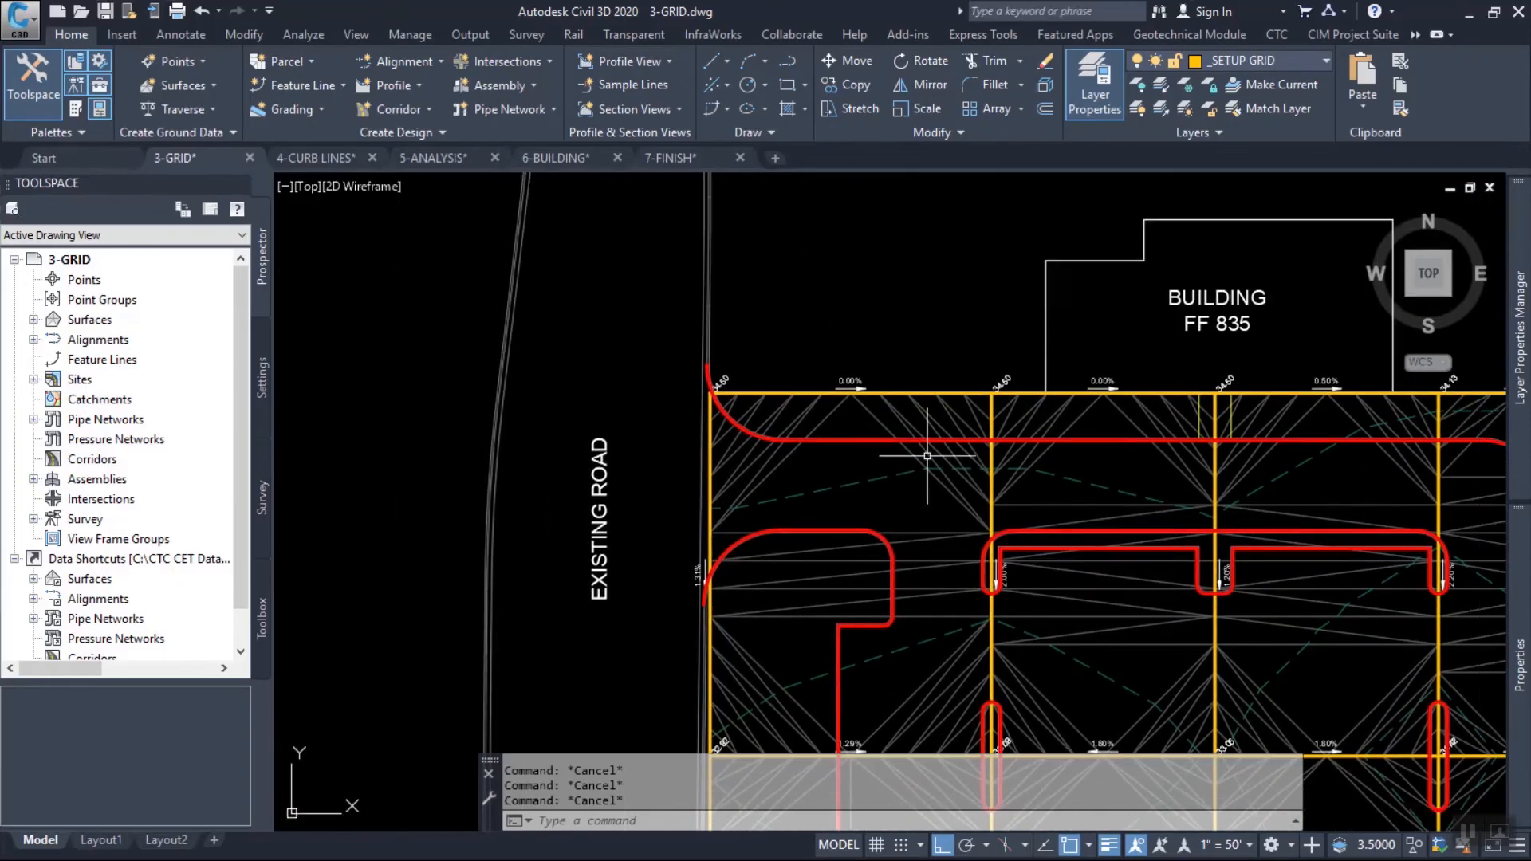
scroll(1014, 438, "up", 4)
scroll(940, 479, "up", 2)
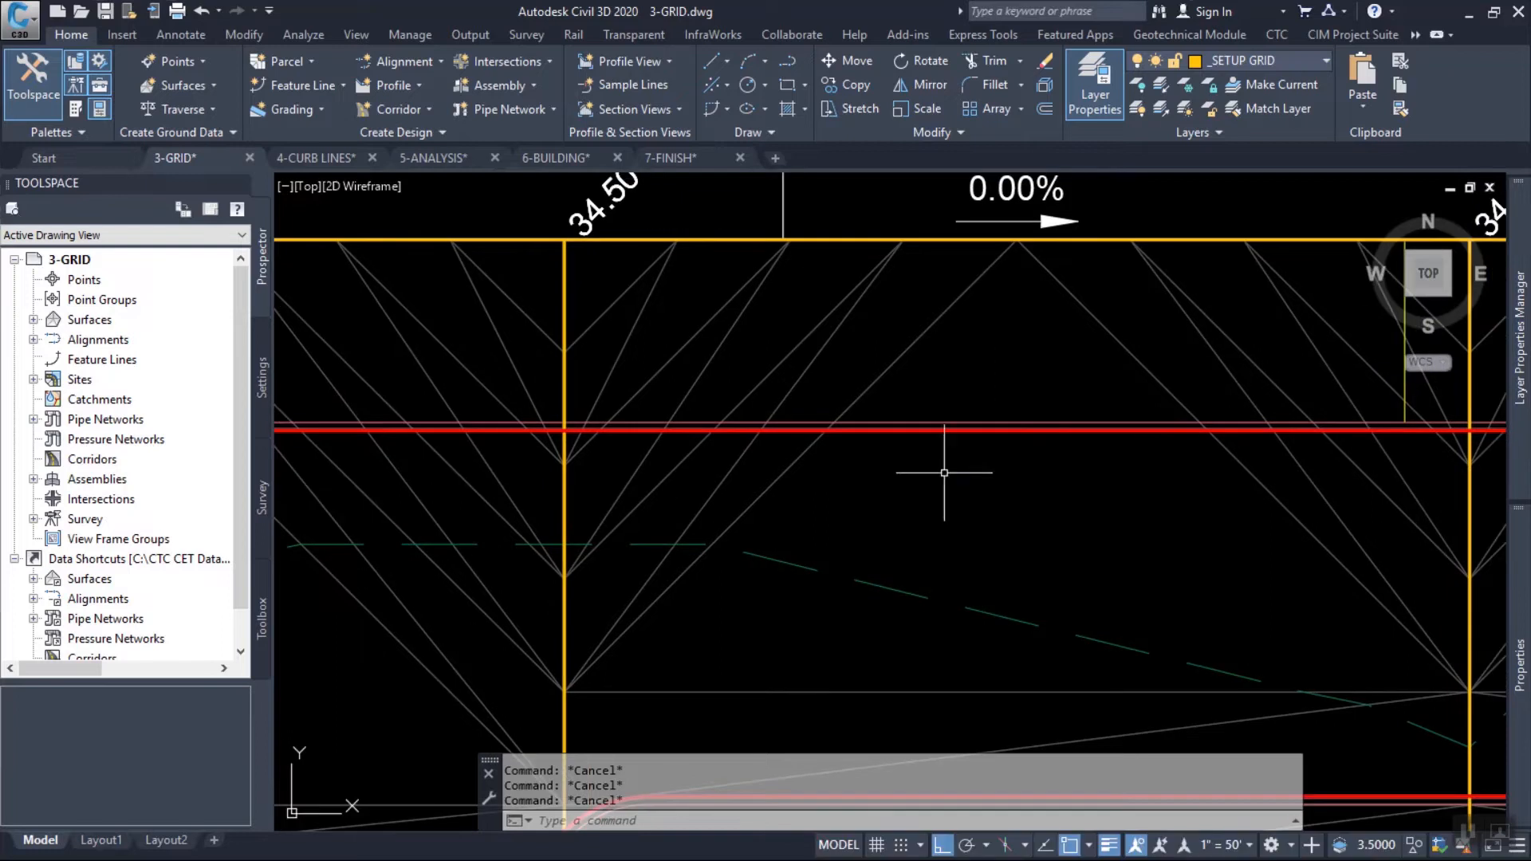
scroll(997, 417, "down", 4)
mouse_move(805, 606)
scroll(363, 327, "up", 4)
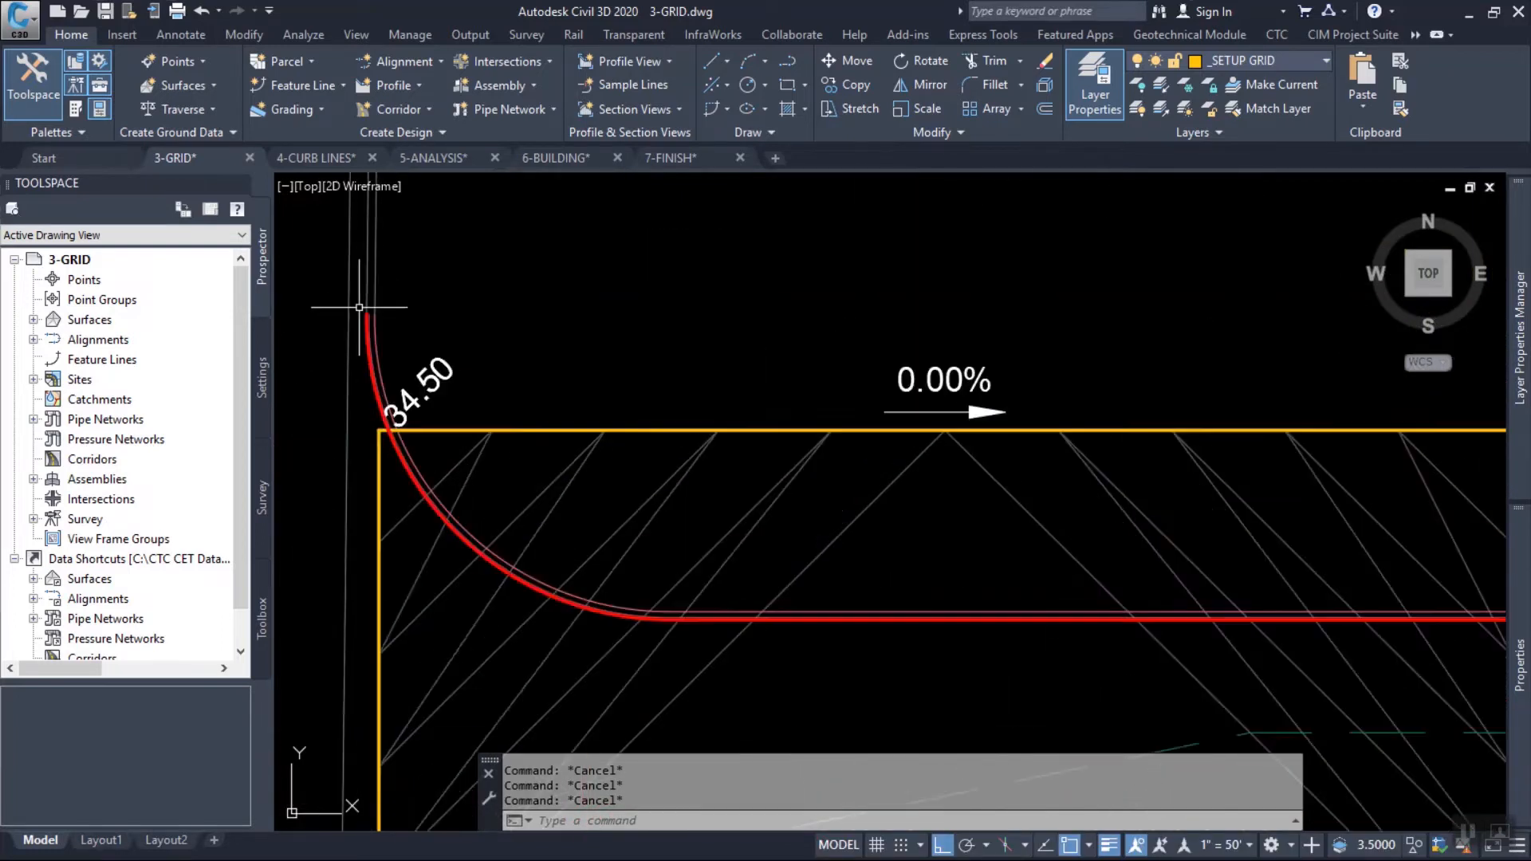
scroll(358, 340, "up", 4)
mouse_move(413, 294)
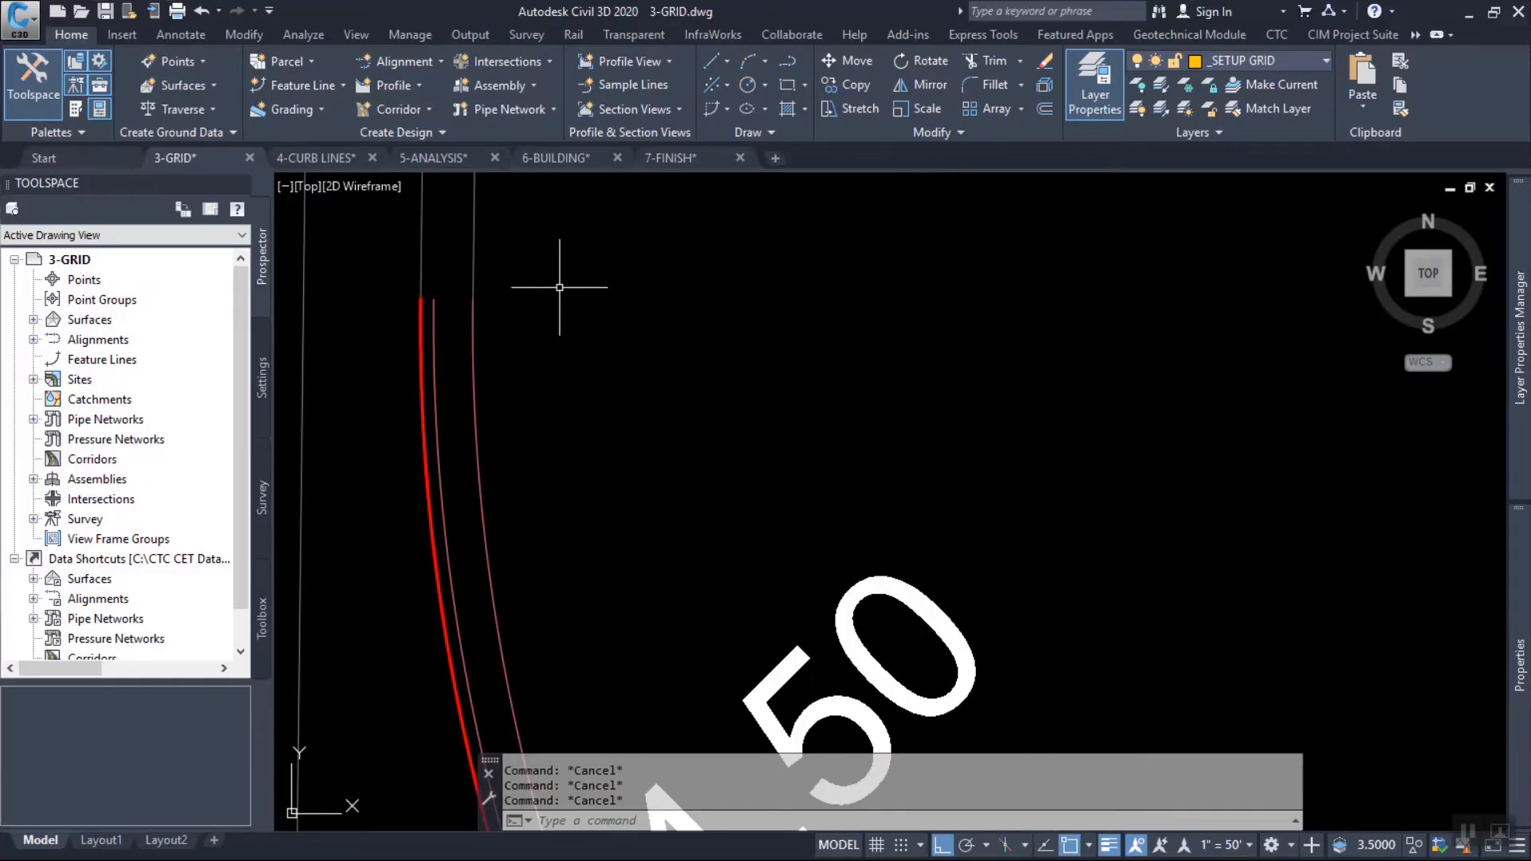
scroll(573, 304, "down", 3)
scroll(558, 302, "down", 3)
scroll(558, 301, "up", 5)
mouse_move(559, 302)
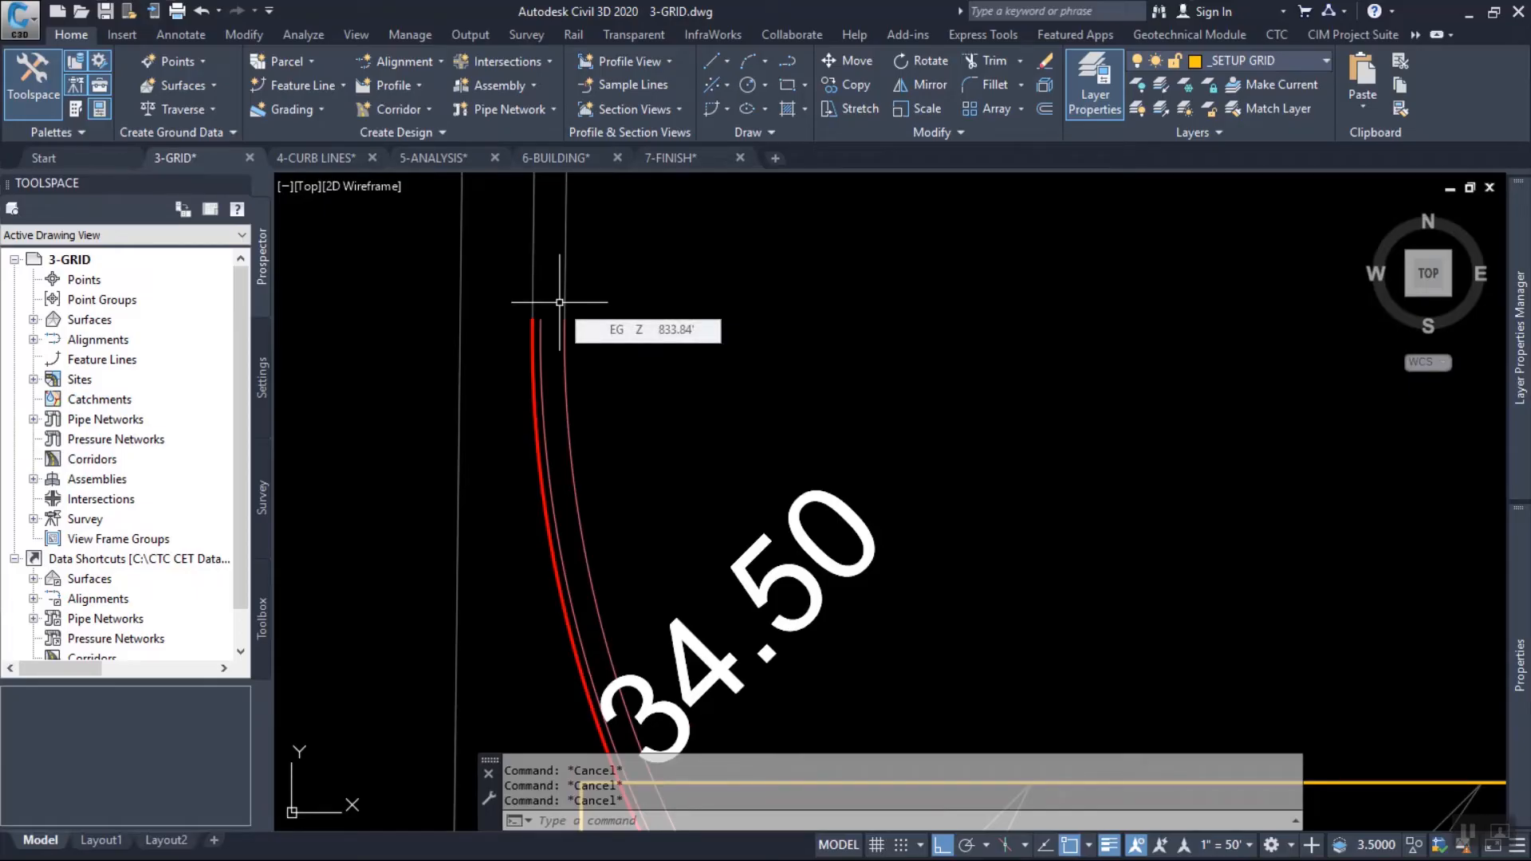
left_click(533, 356)
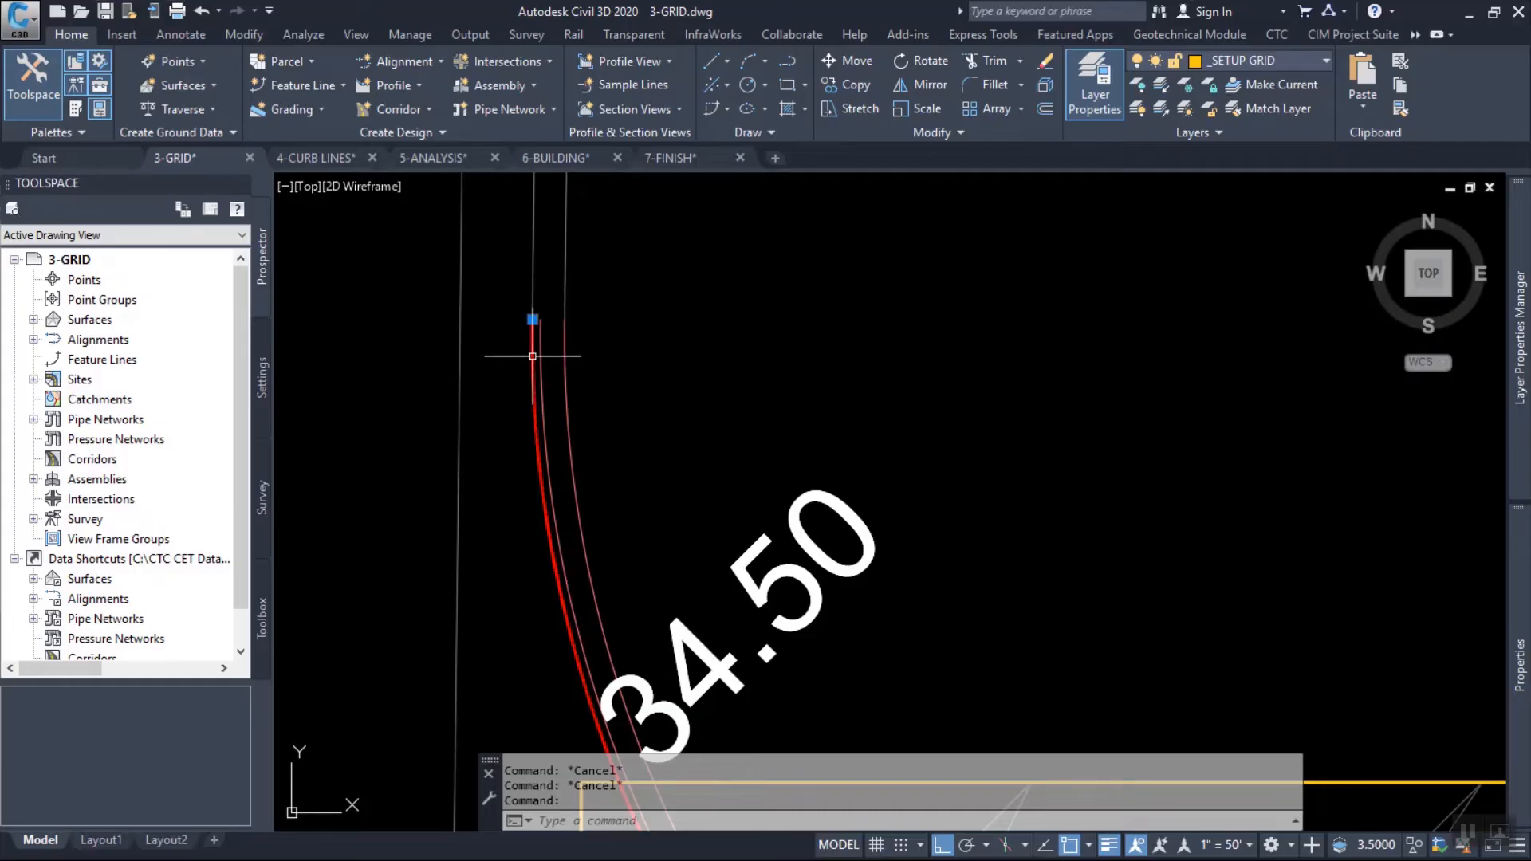
Review the northwest gutter feature line's station elevations and grades in the Elevation Editor, close it and deselect the line.
left_click(898, 73)
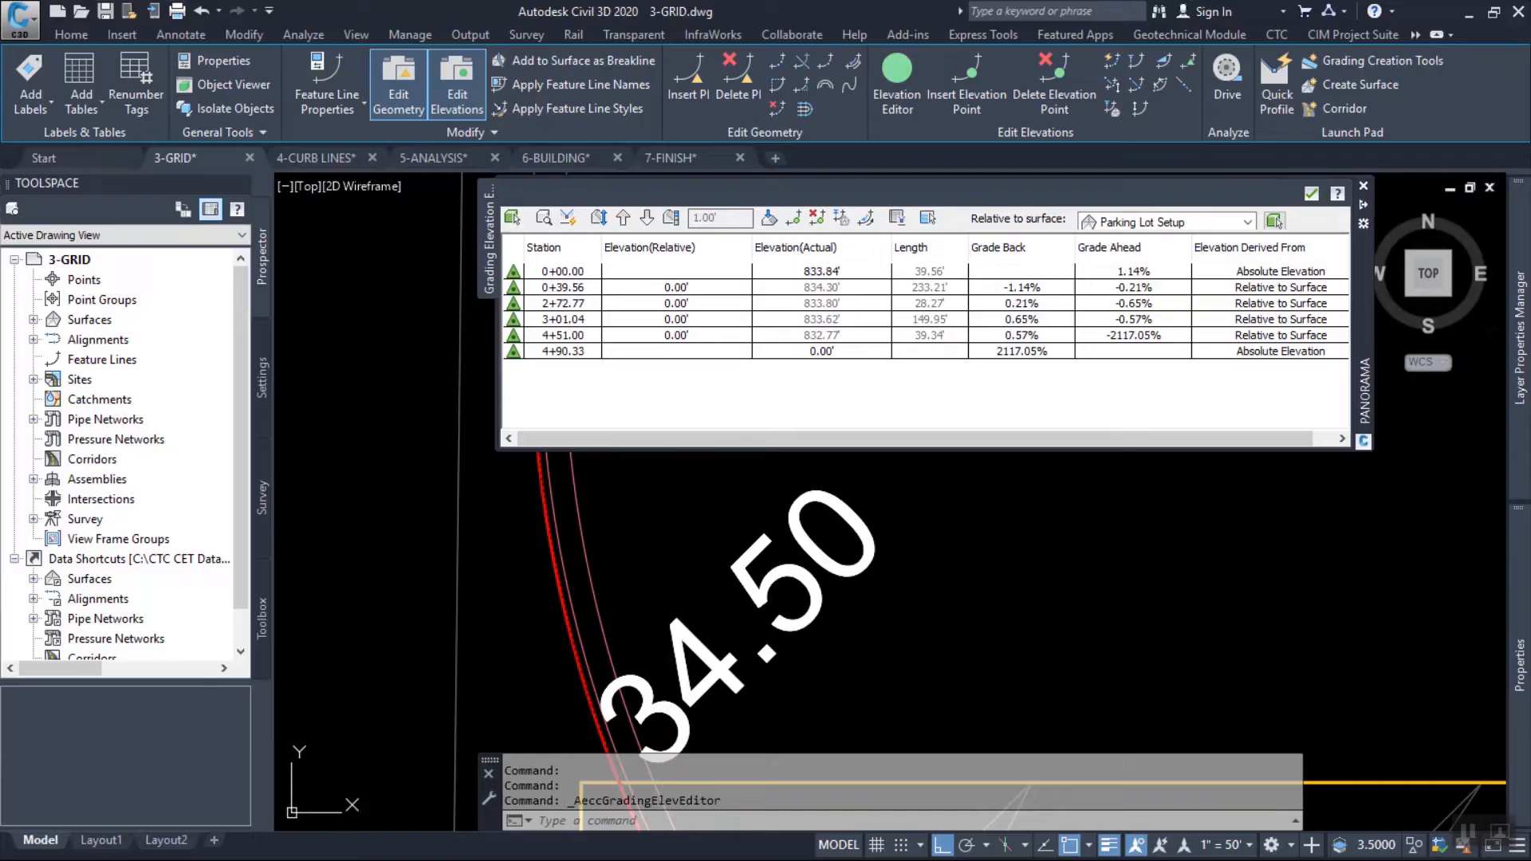
left_click(1311, 193)
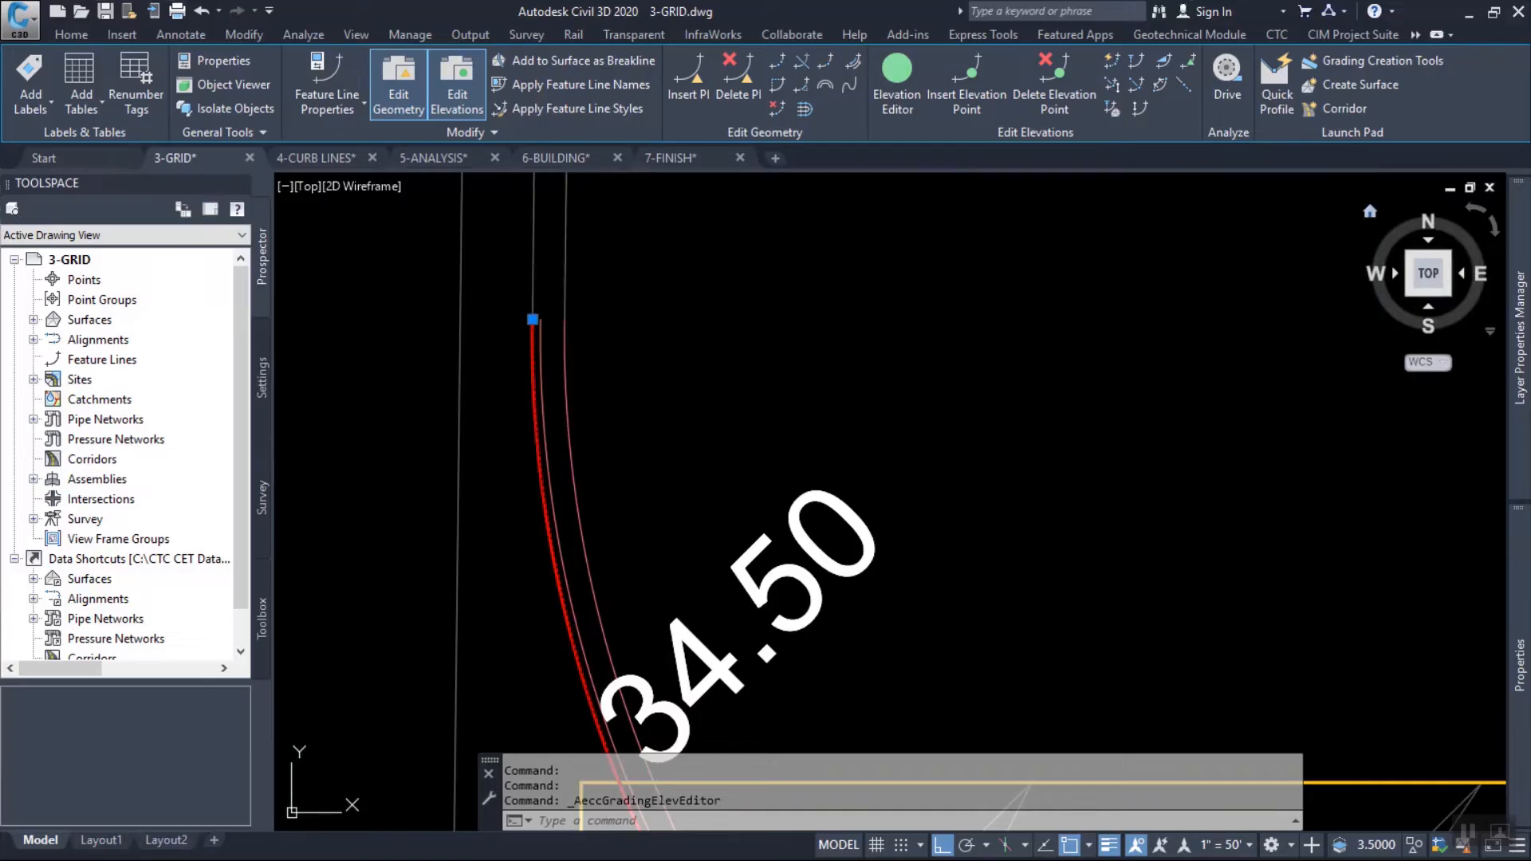
scroll(446, 347, "down", 2)
scroll(446, 347, "down", 6)
middle_click_drag(1087, 545, 754, 281)
middle_click_drag(1107, 634, 730, 307)
middle_click_drag(964, 629, 967, 474)
scroll(885, 511, "up", 6)
key("Escape")
key("Escape")
Examine the gutter feature line along the southeast curb return in the Elevation Editor, locating its stations 4+59.30 and 0+39.47 in plan.
middle_click_drag(923, 364, 967, 495)
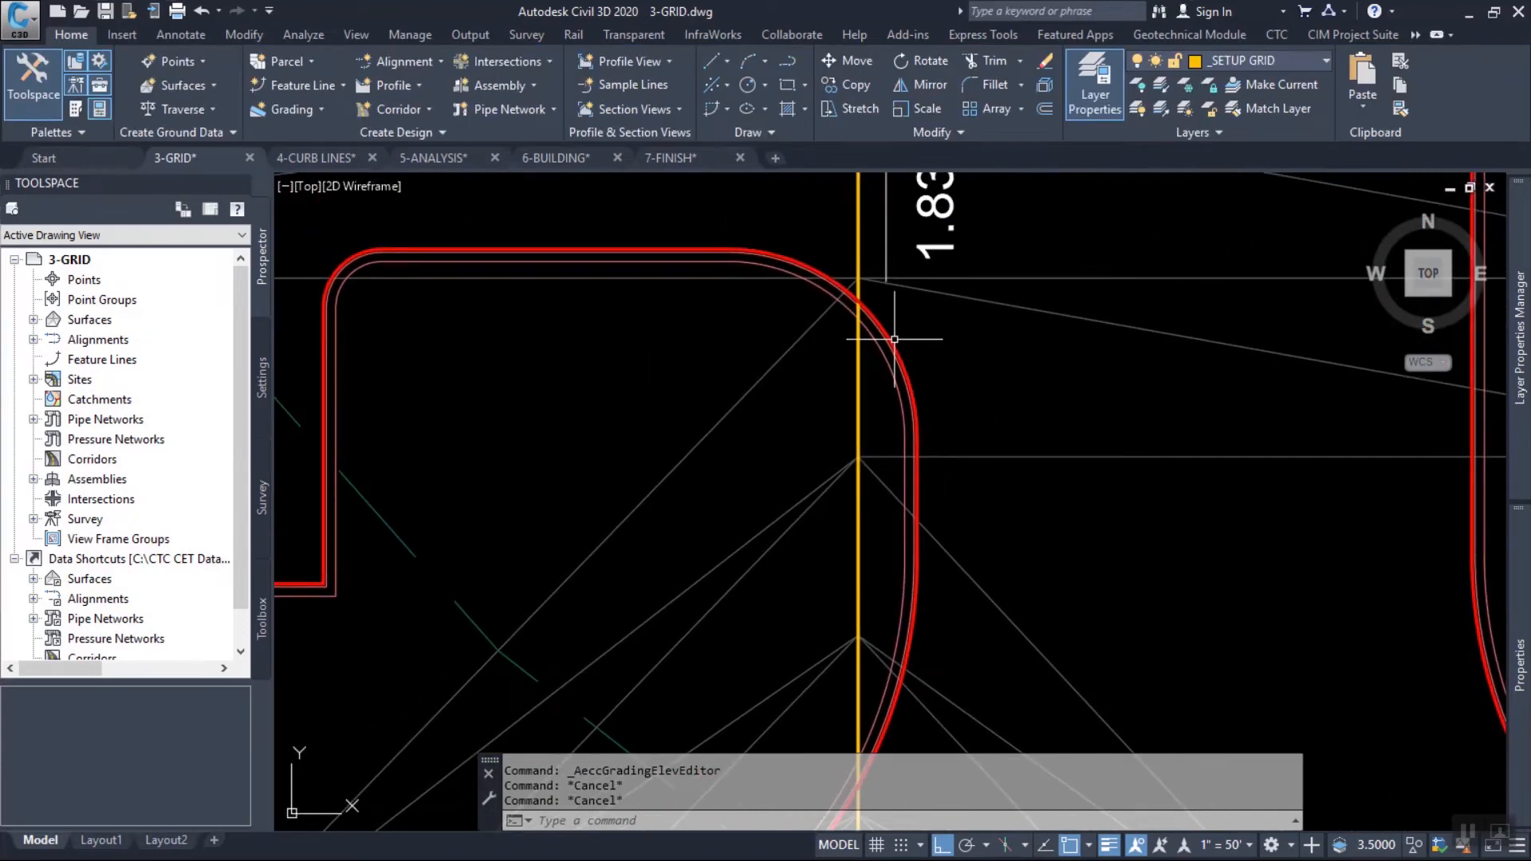
left_click(892, 338)
right_click(973, 346)
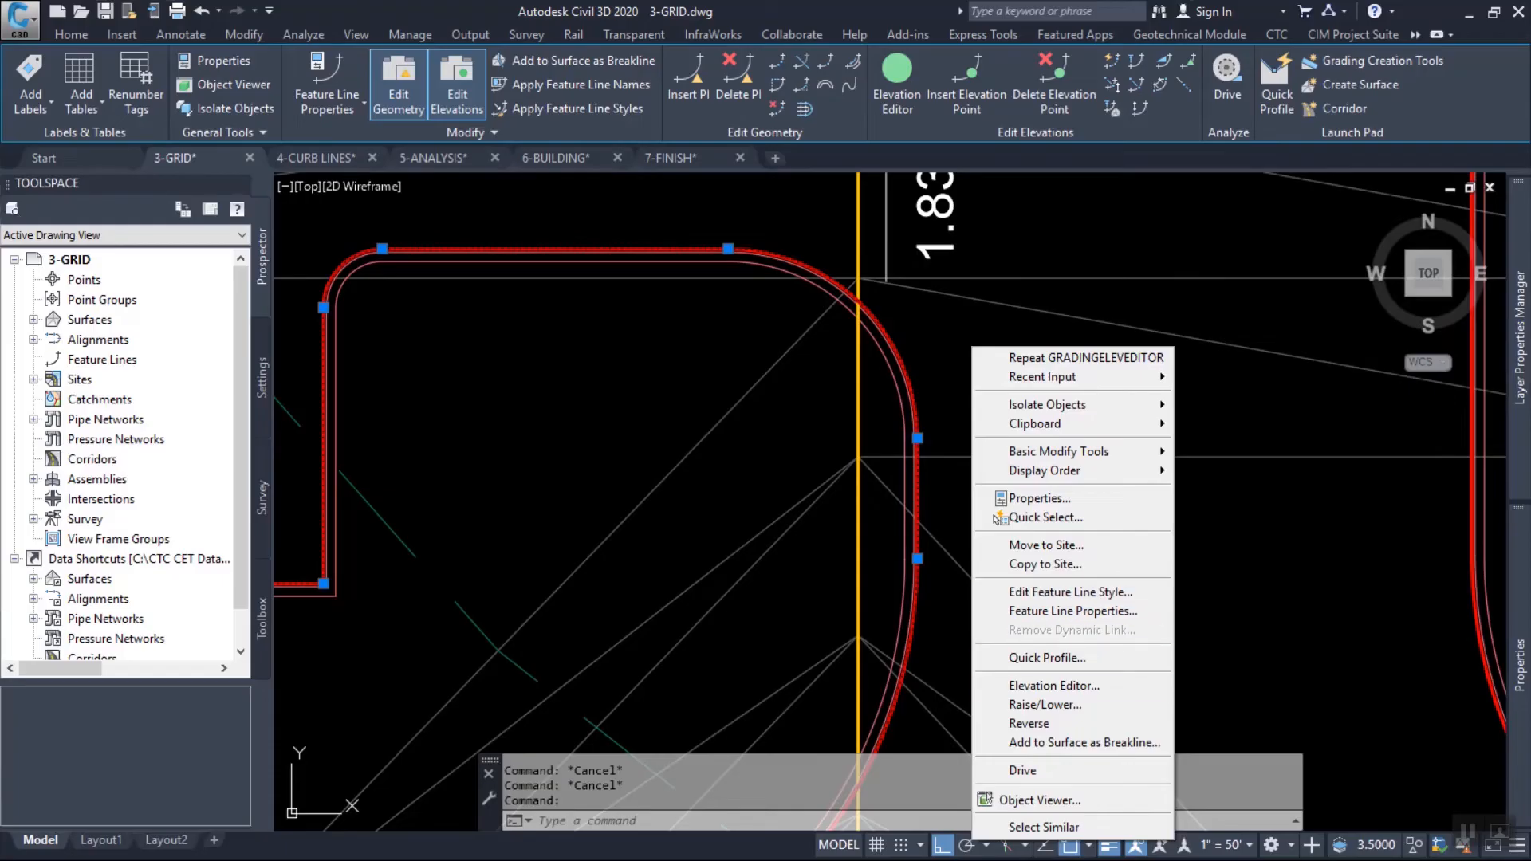
left_click(1055, 686)
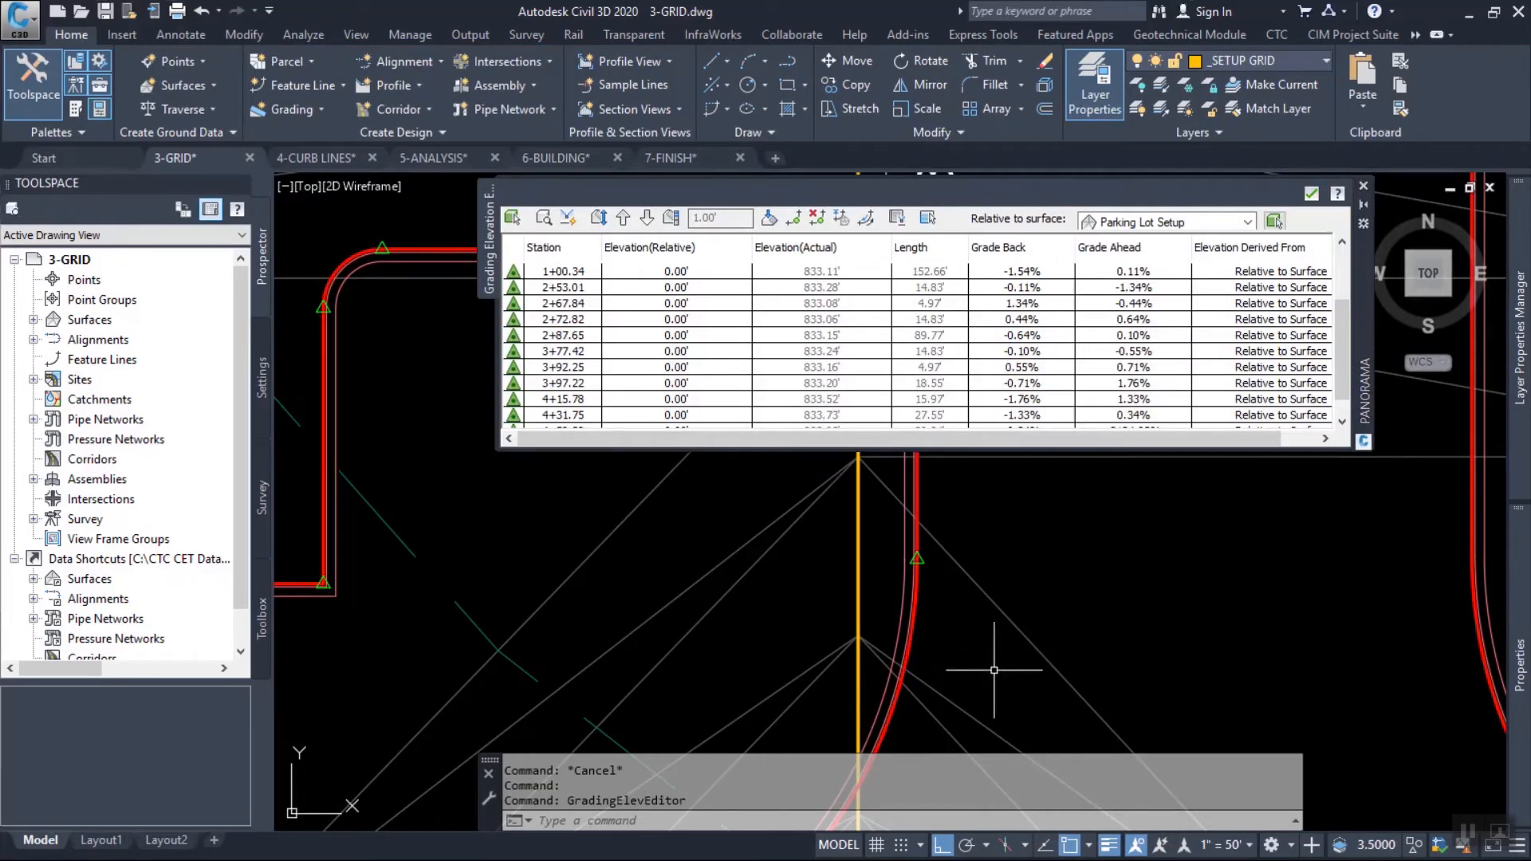
scroll(960, 664, "down", 4)
middle_click_drag(984, 600, 863, 609)
scroll(917, 343, "down", 1)
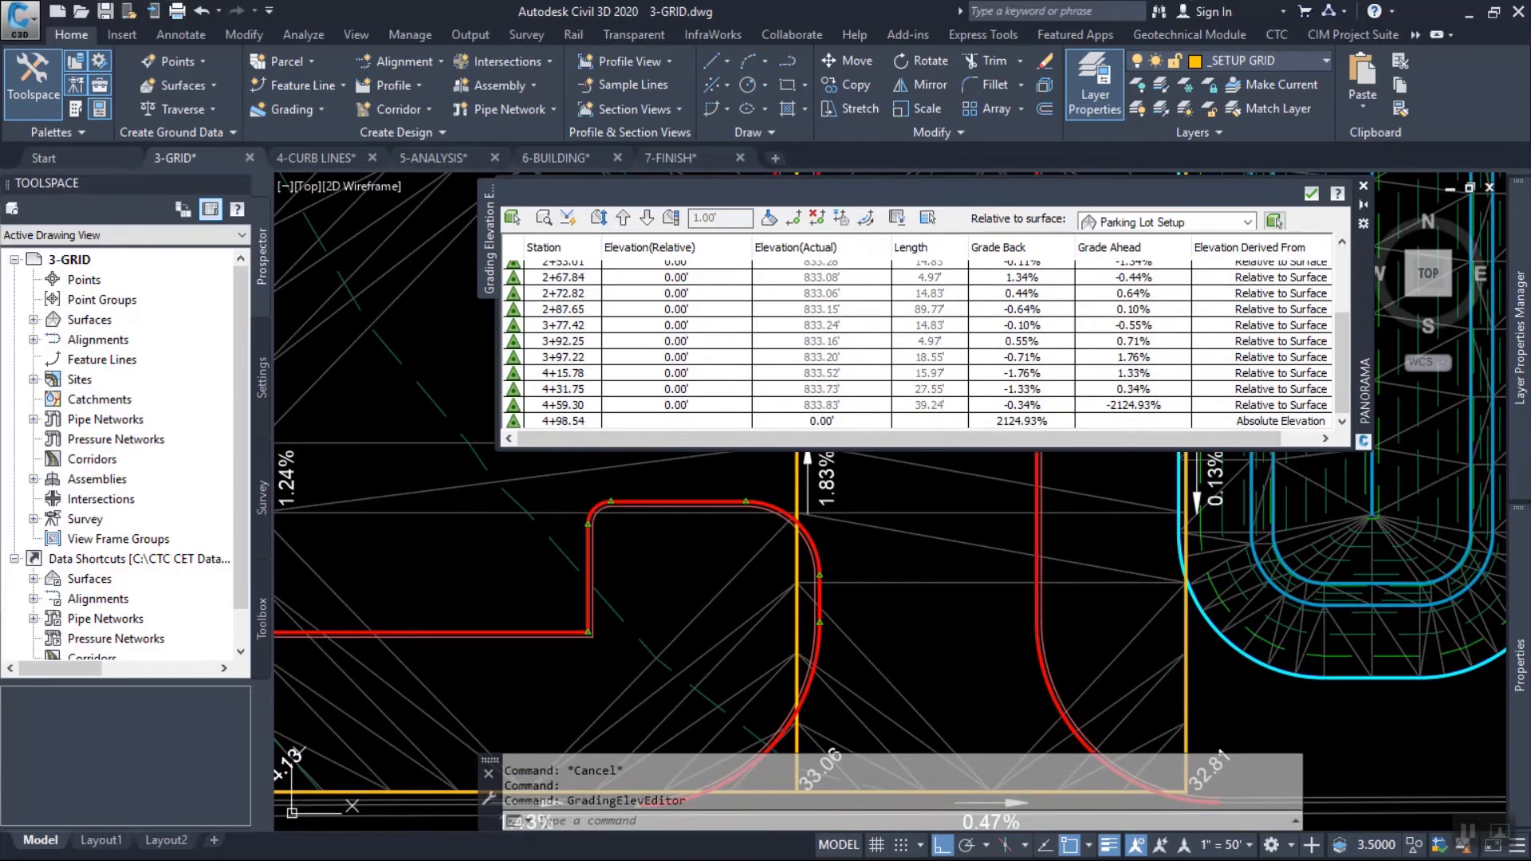
left_click(564, 405)
scroll(917, 343, "up", 3)
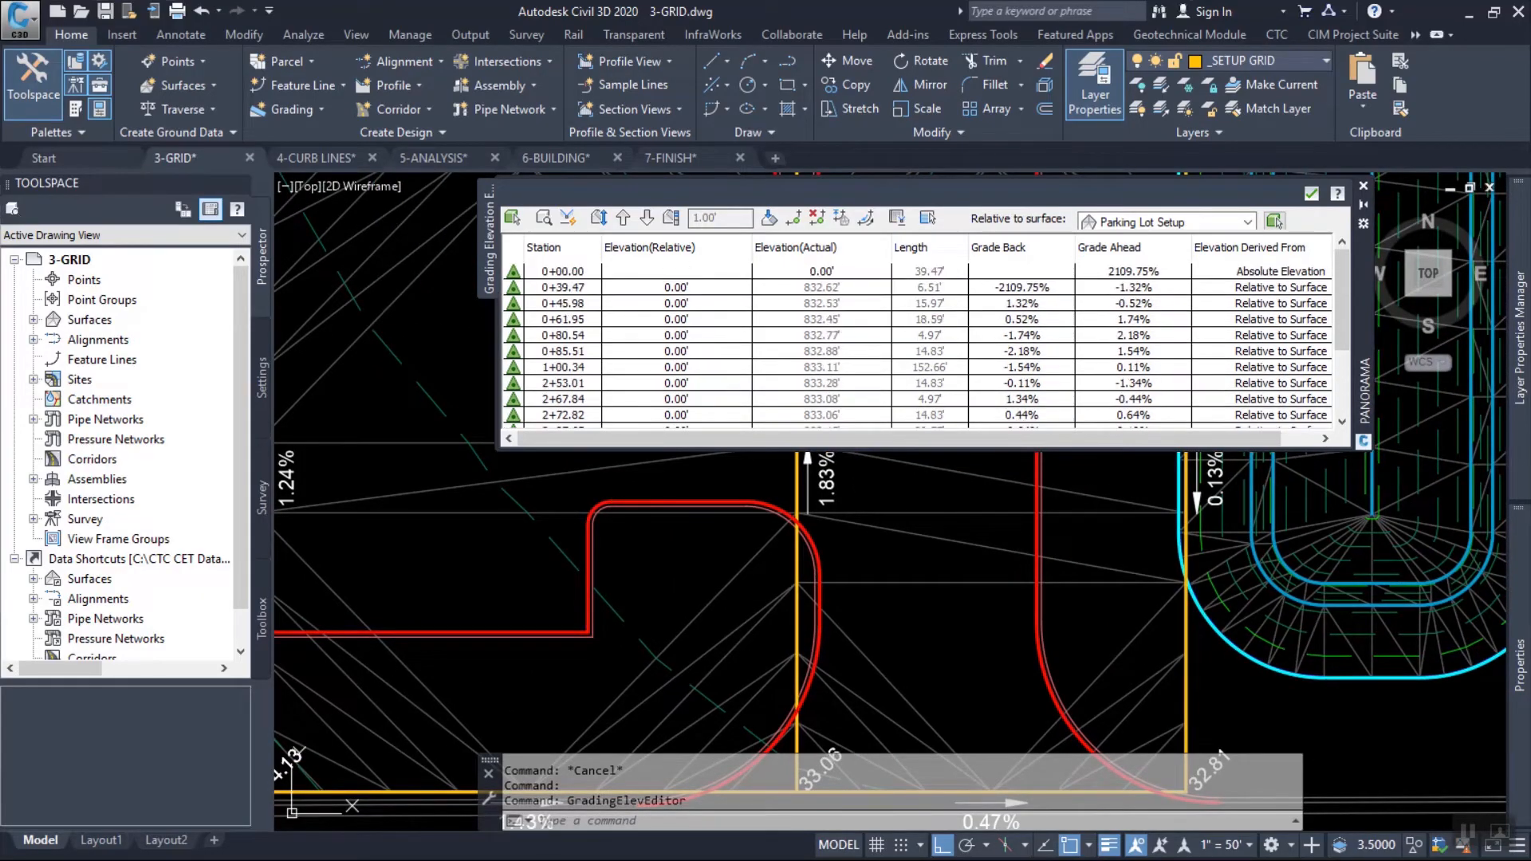
left_click(563, 288)
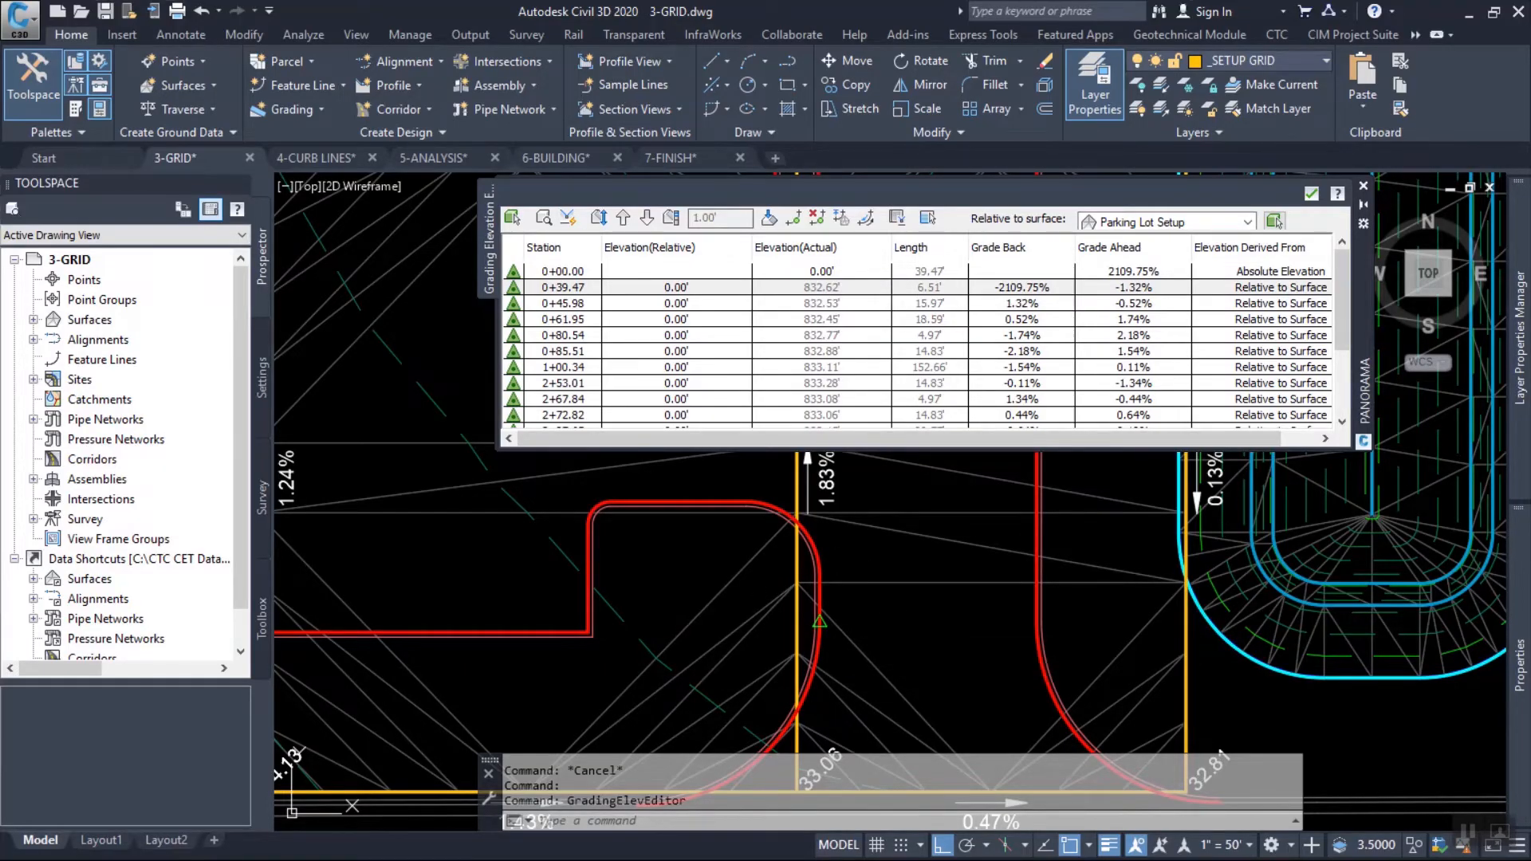
Switch Quick Elevation Edit to the Parking Lot Setup site using the north-south grid line that crosses the southeast curb return.
key("Escape")
left_click(798, 550)
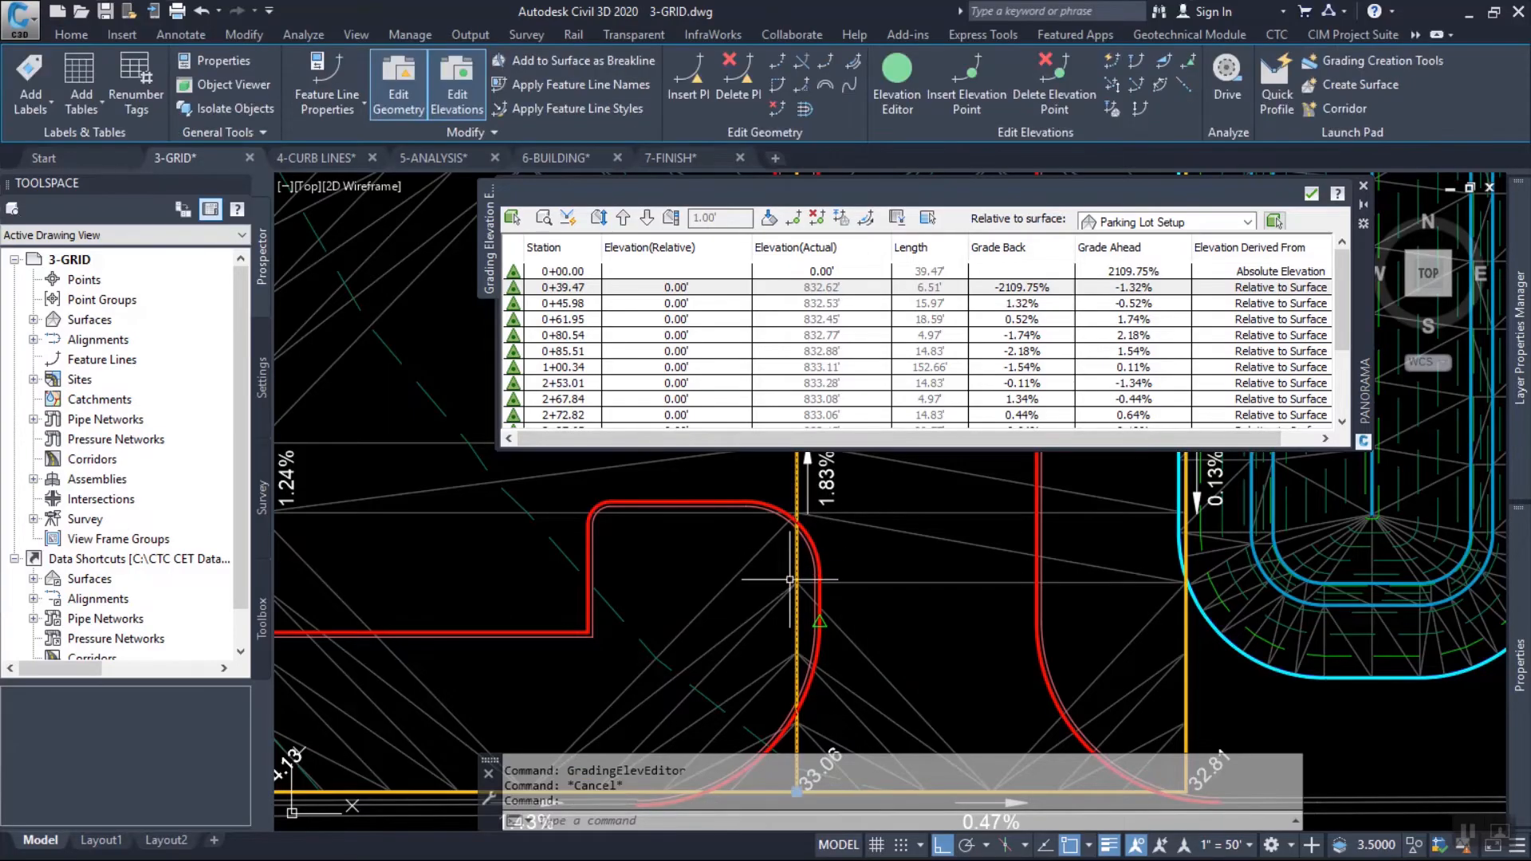
scroll(622, 560, "down", 2)
left_click_drag(489, 240, 554, 225)
middle_click_drag(580, 508, 476, 529)
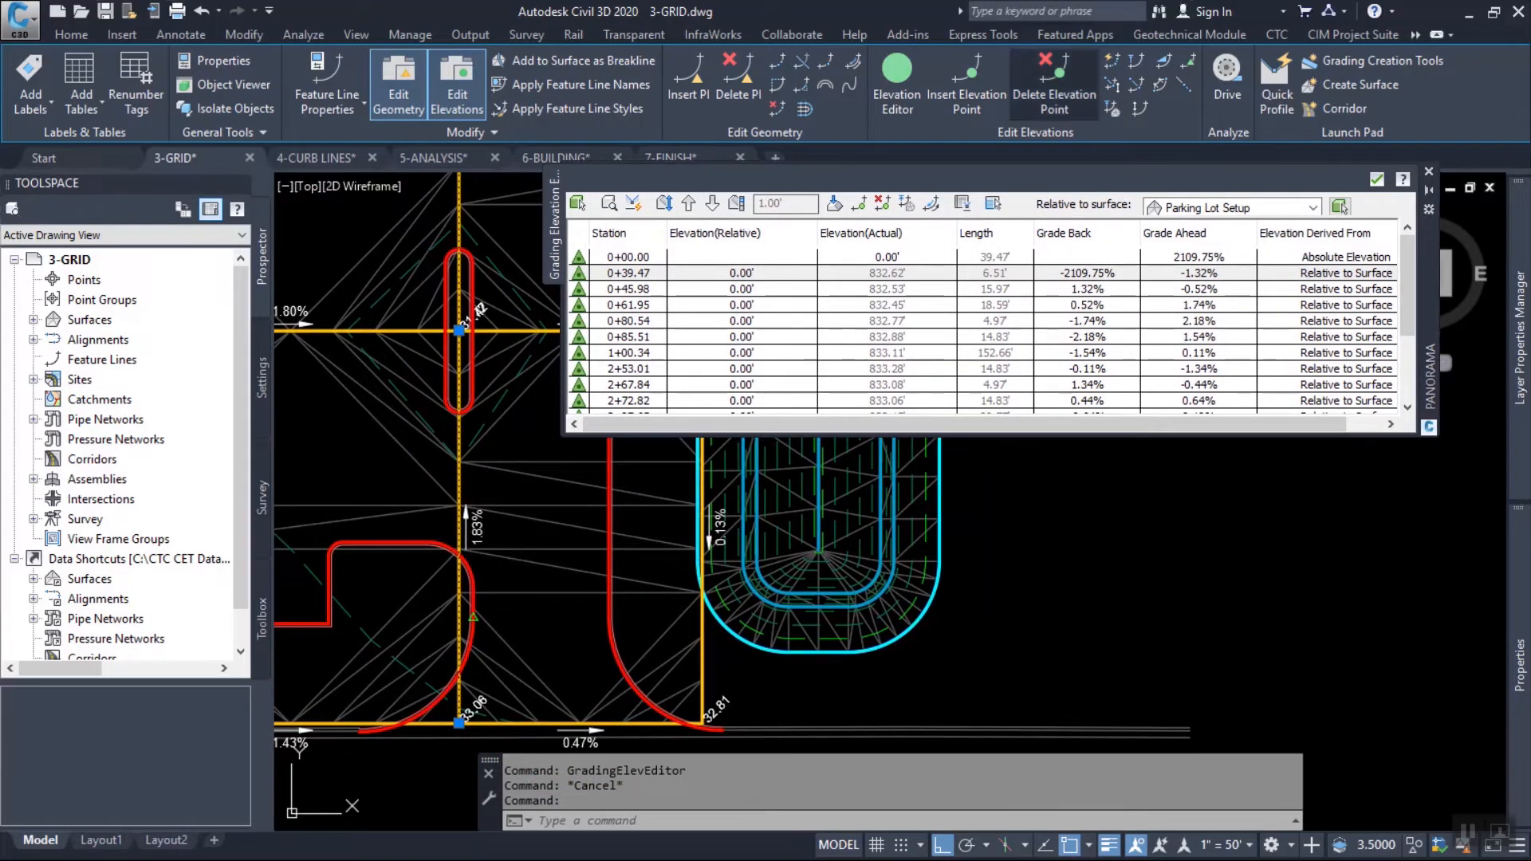
left_click(1112, 61)
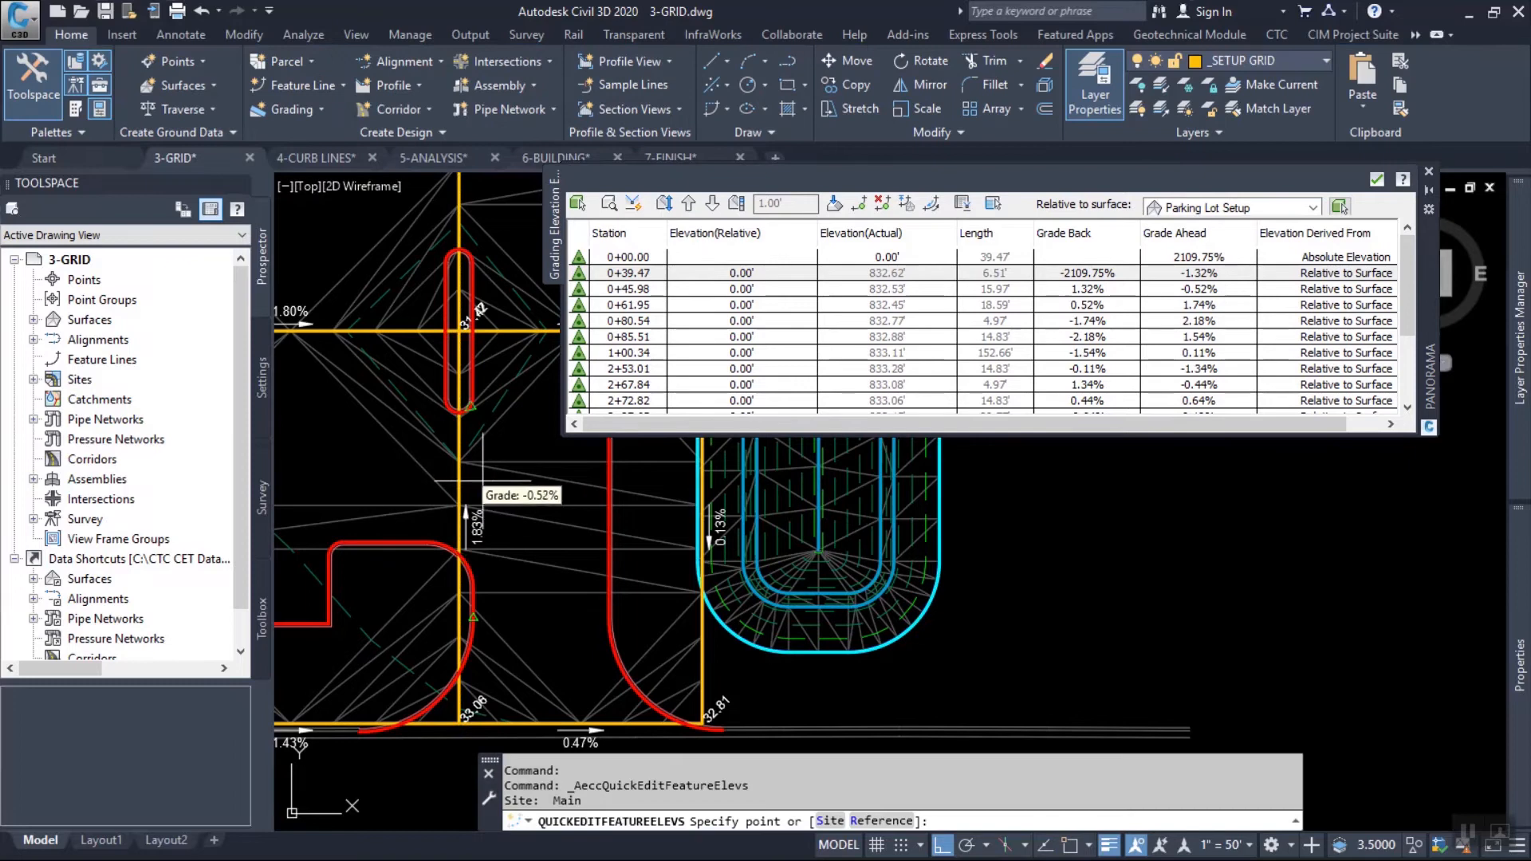
type("s")
key("Return")
left_click(458, 482)
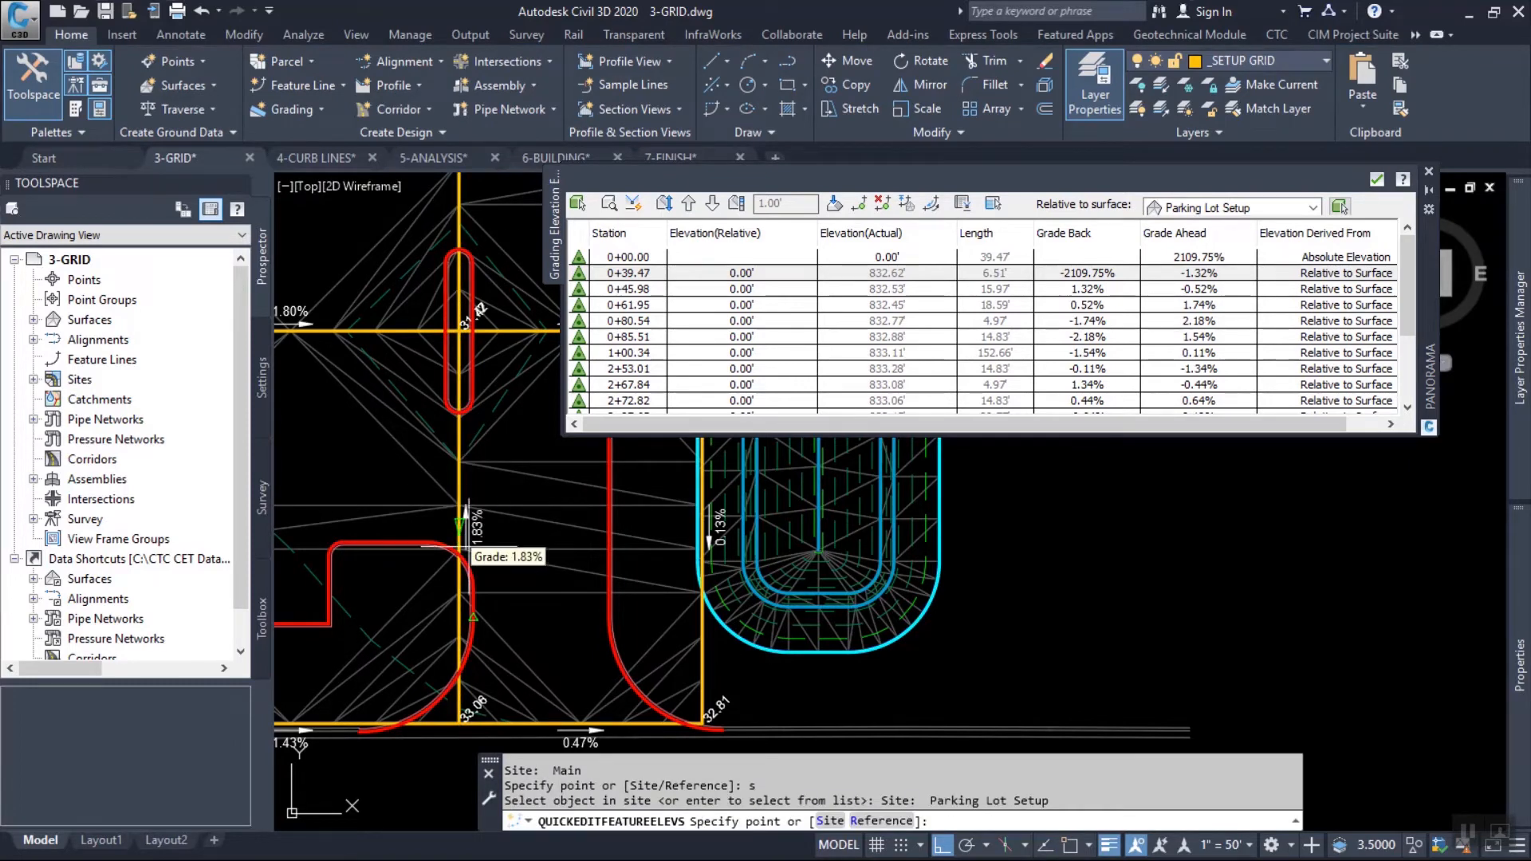
Set the grade of that grid line's southern segment to 2% and close the Elevation Editor.
scroll(471, 559, "up", 4)
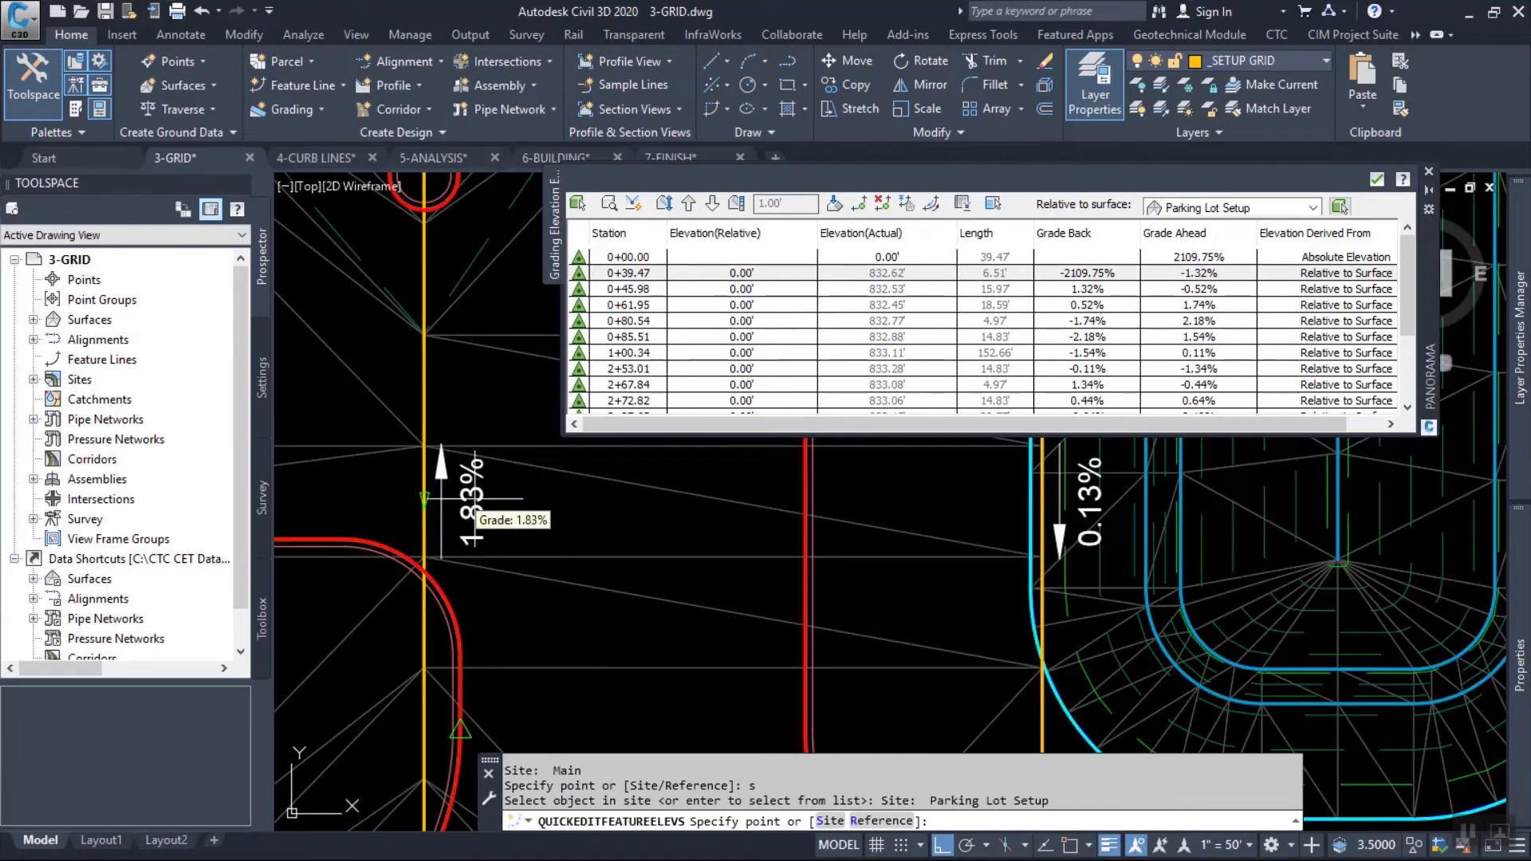
scroll(479, 551, "down", 2)
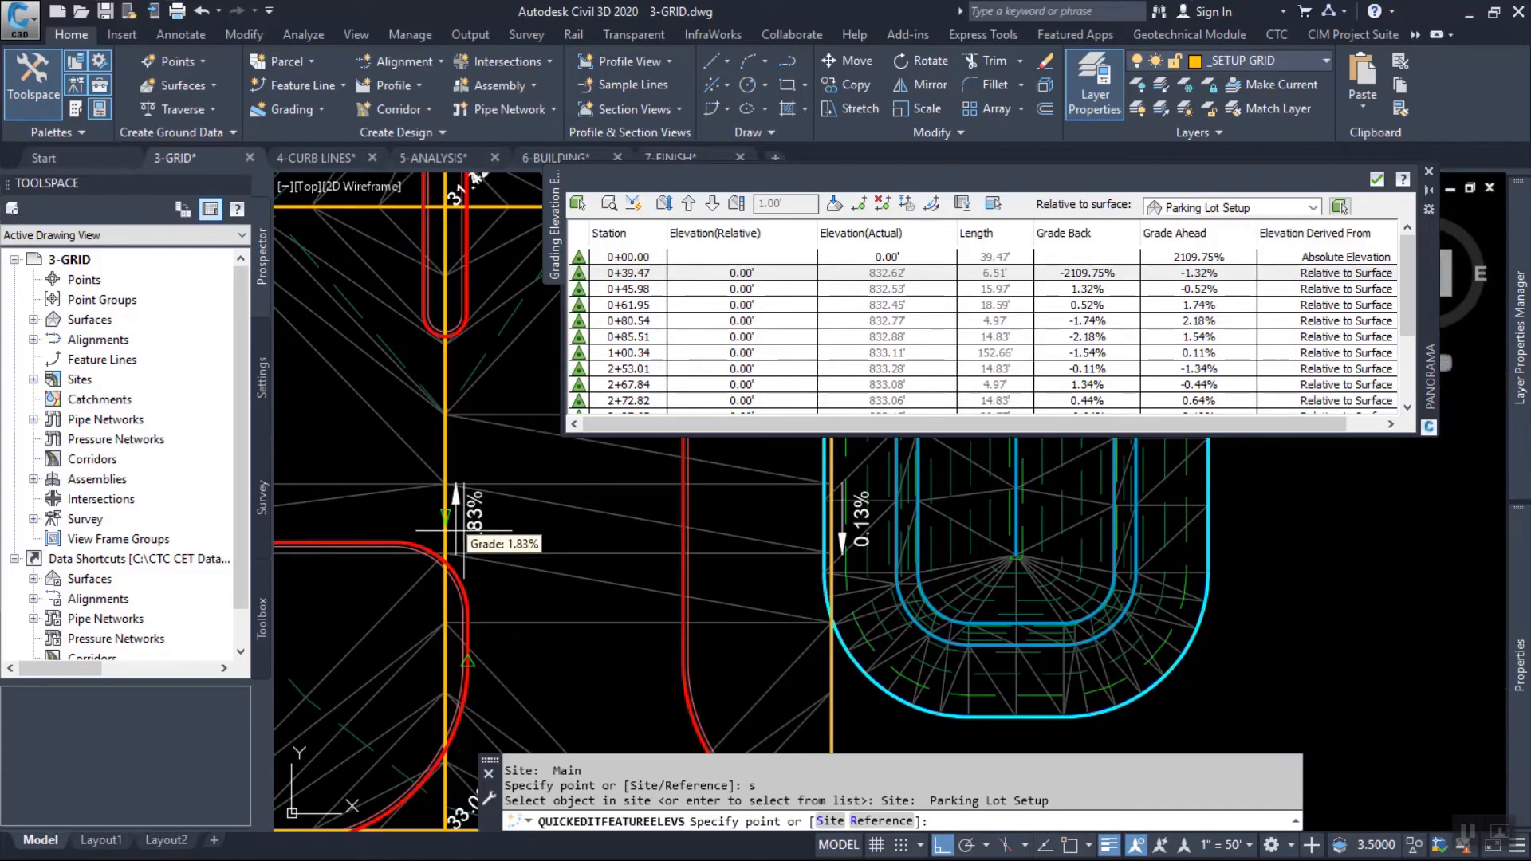
left_click(453, 530)
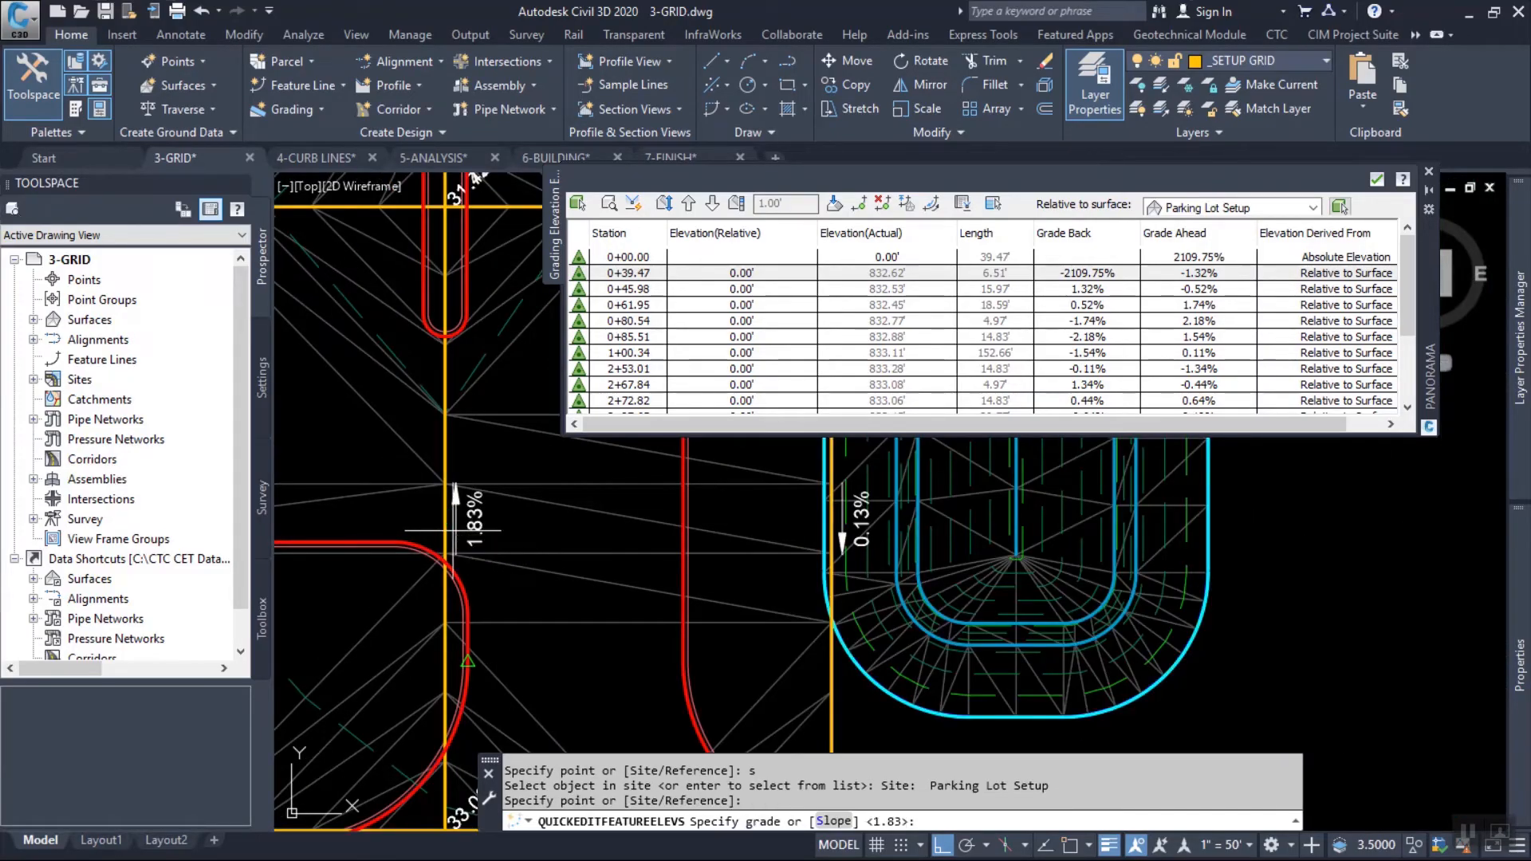
type("2")
key("Return")
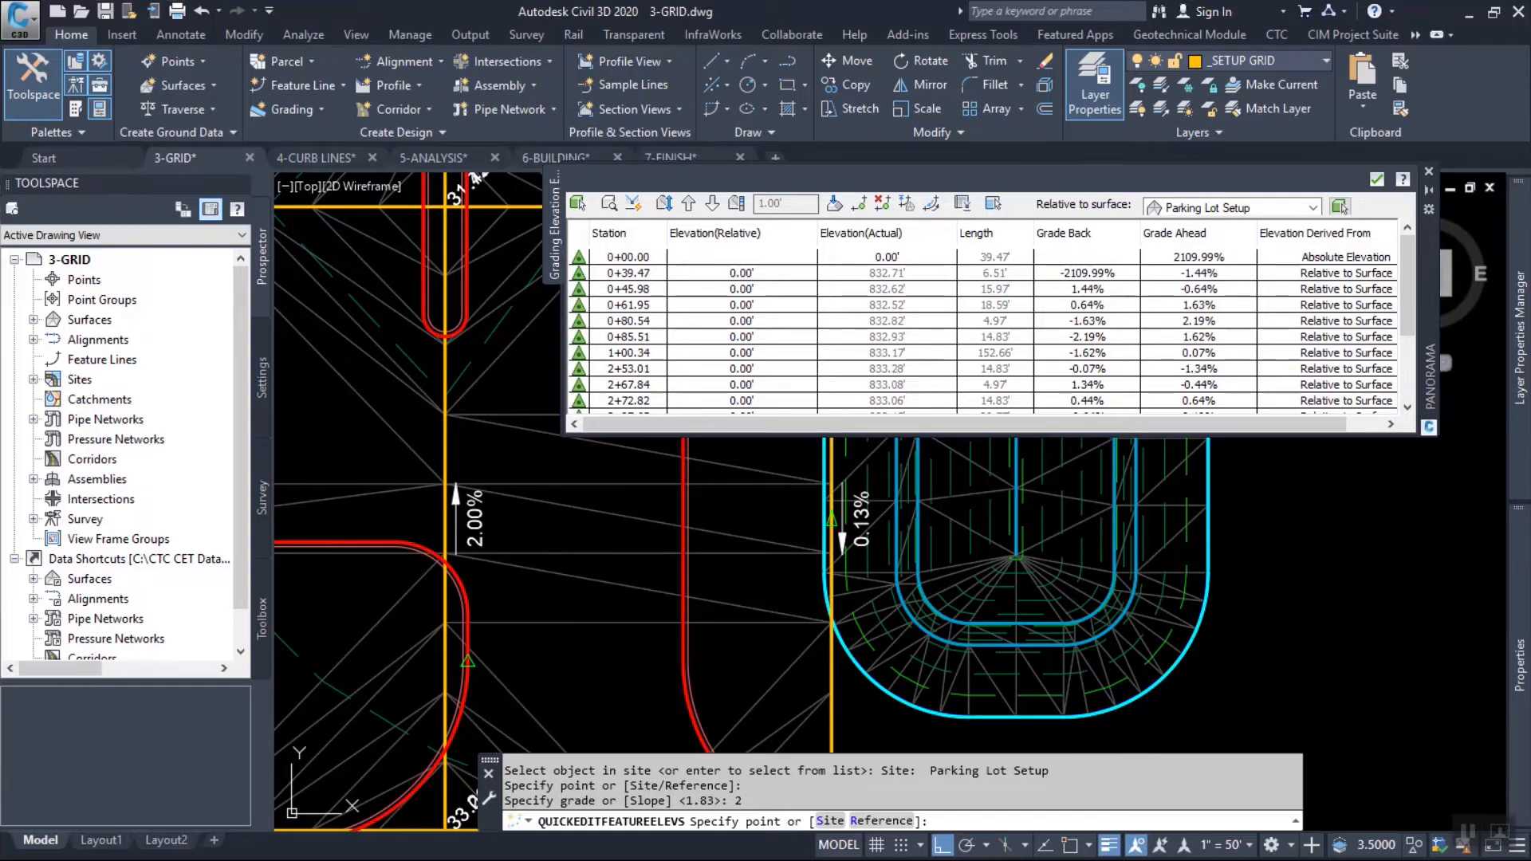
left_click(1378, 180)
key("Escape")
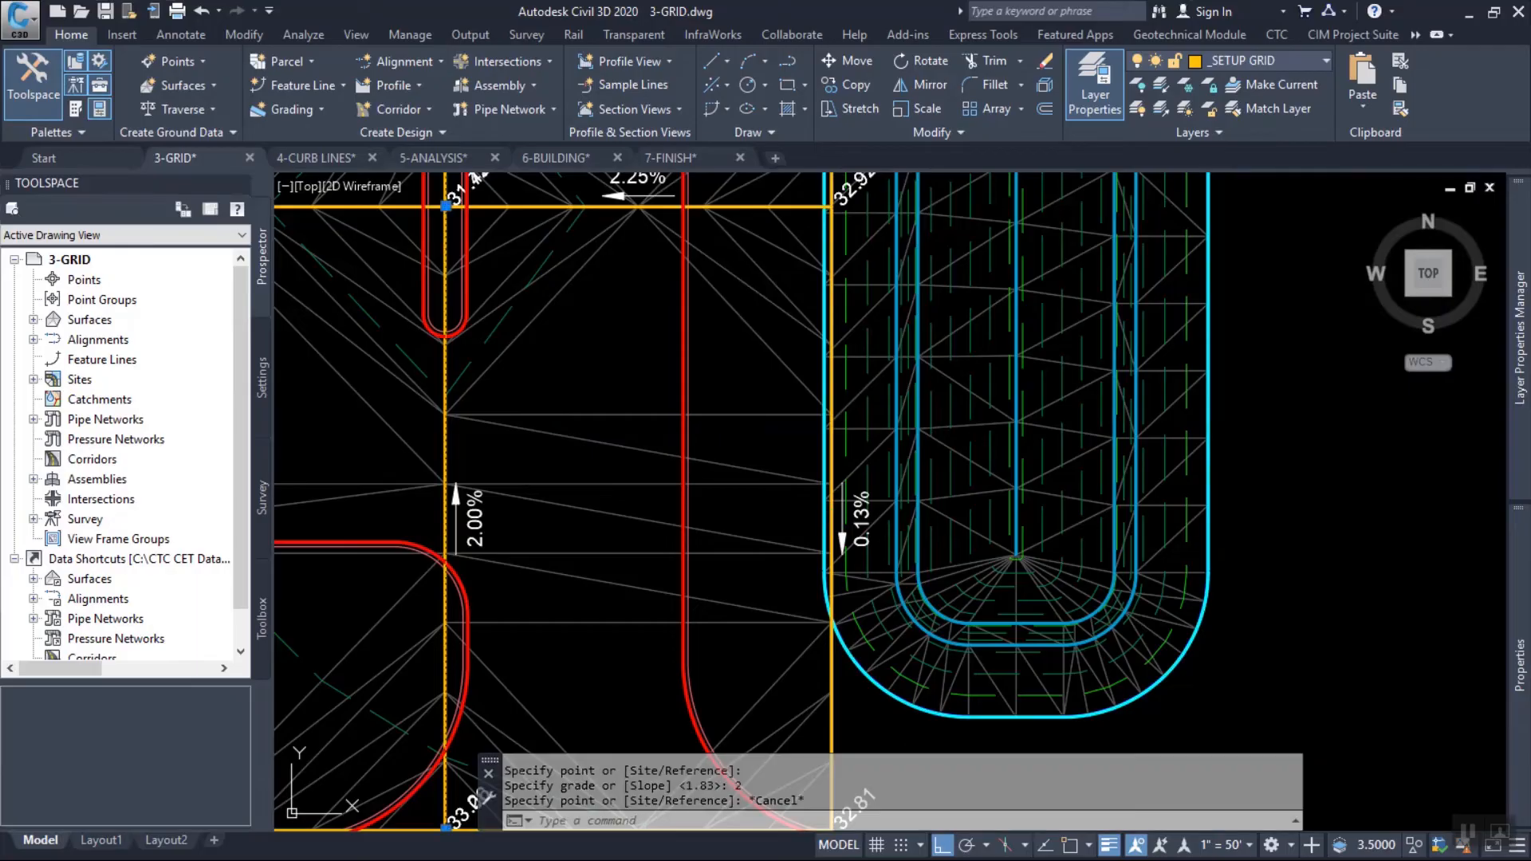
key("Escape")
scroll(592, 582, "up", 6)
key("Escape")
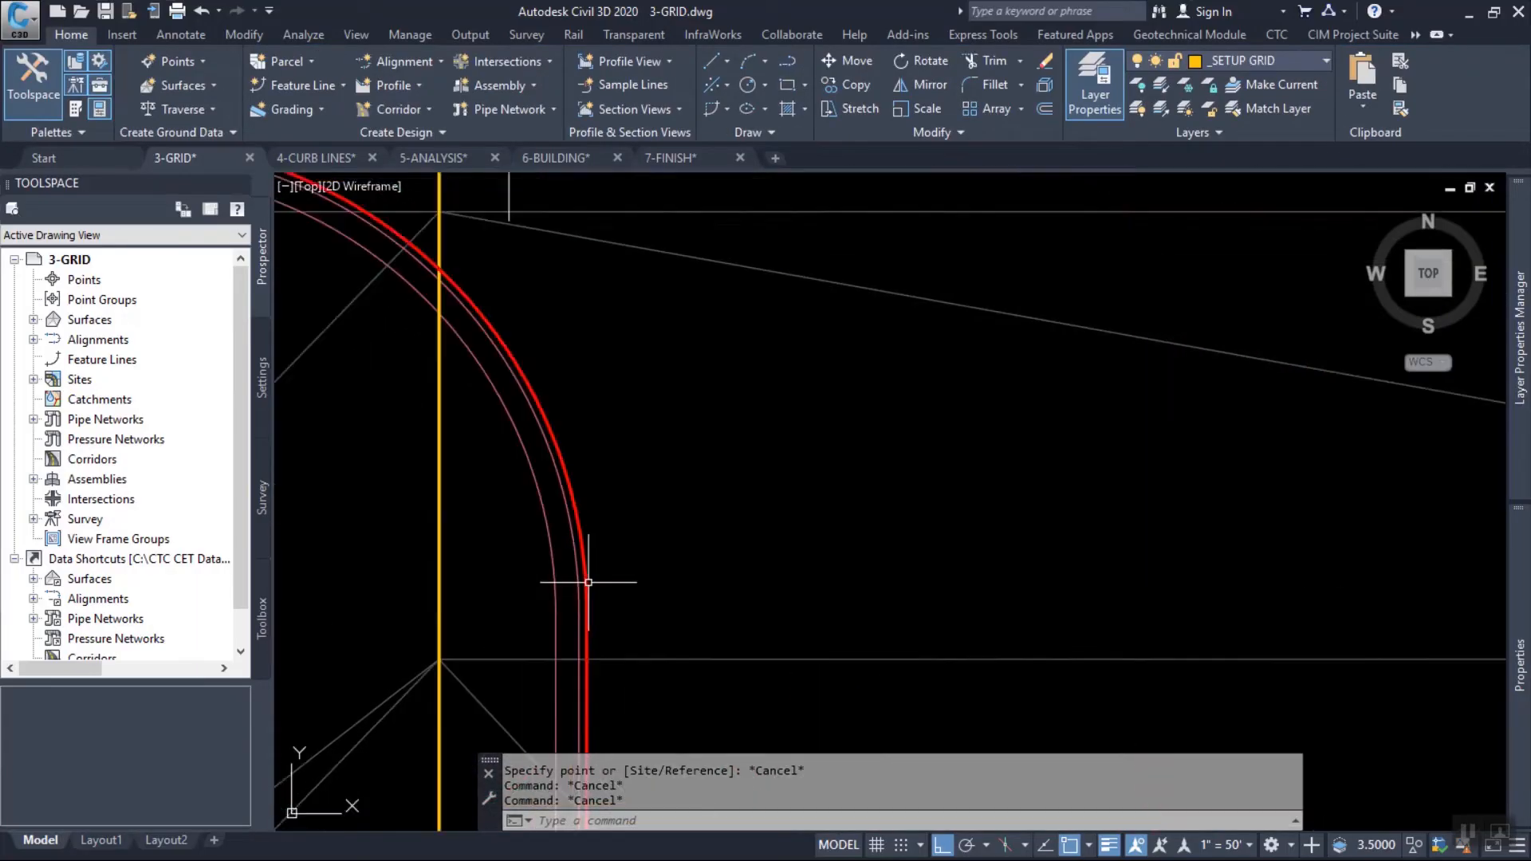
left_click(554, 495)
left_click(516, 473)
scroll(638, 451, "down", 3)
mouse_move(638, 451)
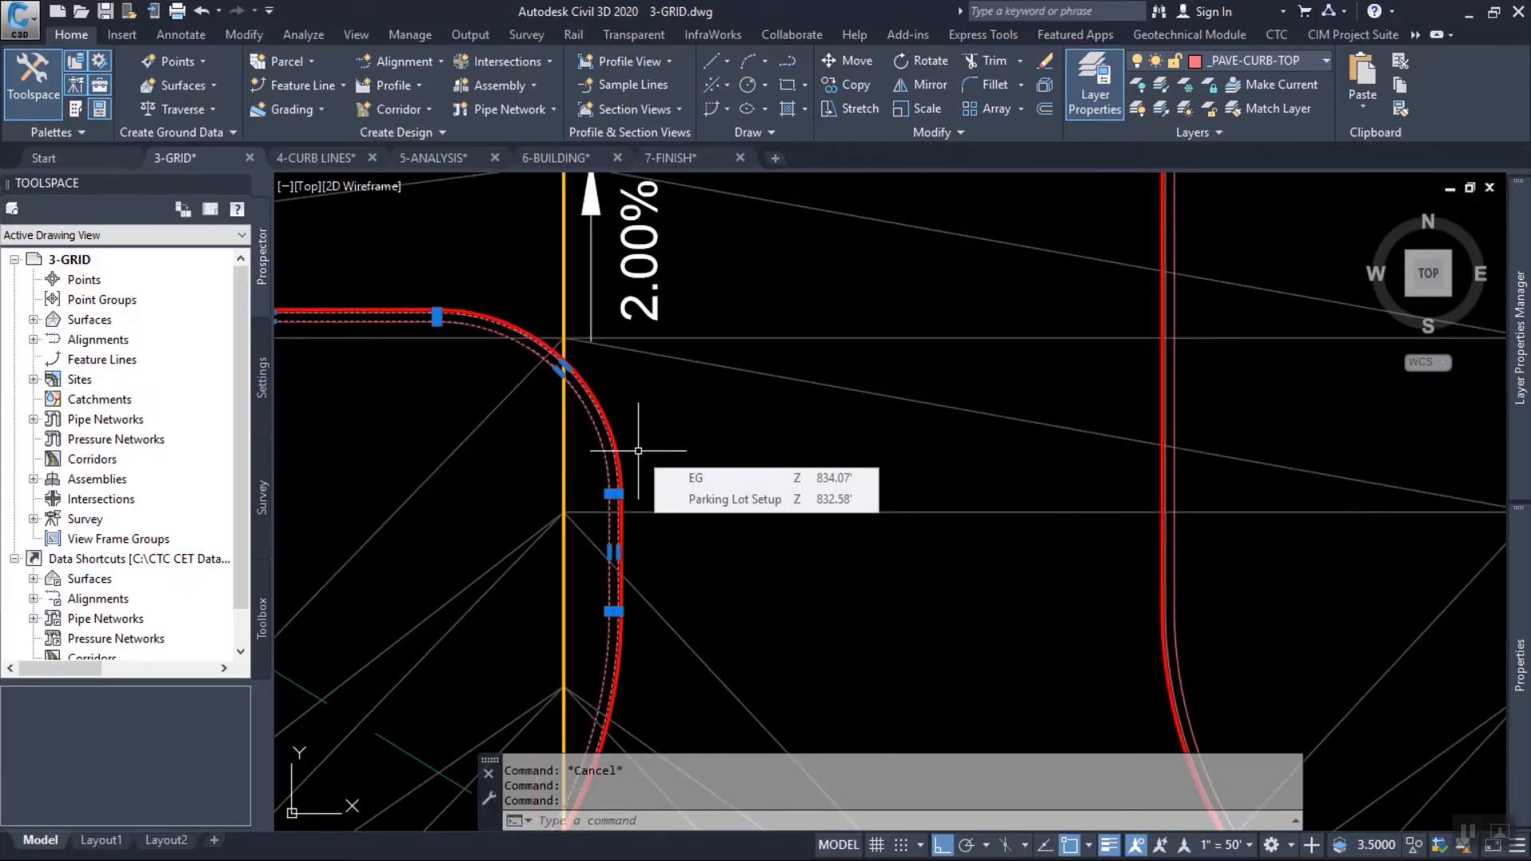
left_click(303, 85)
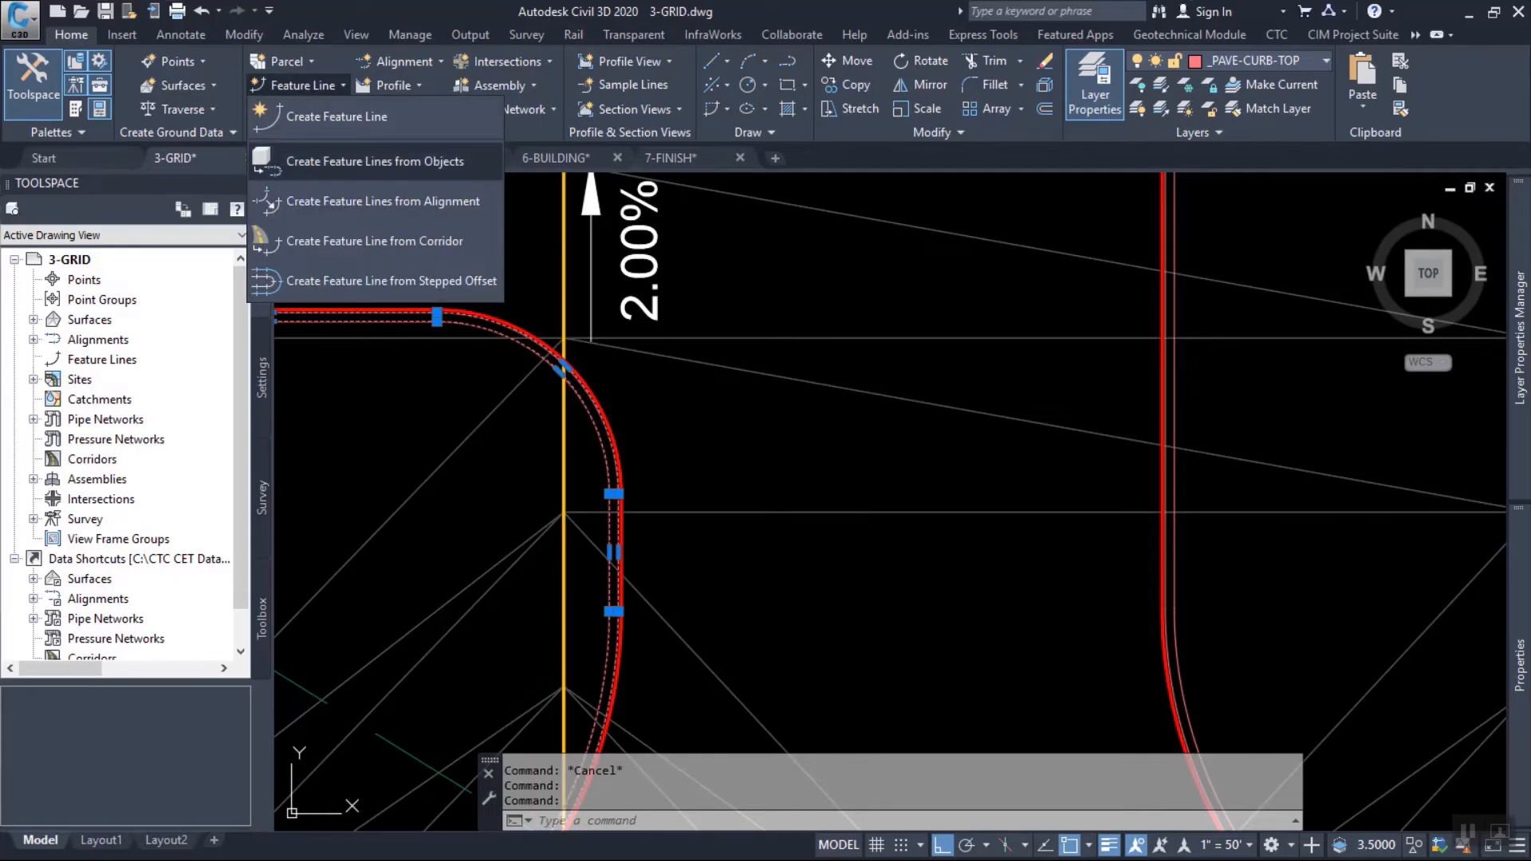
left_click(375, 161)
left_click(967, 582)
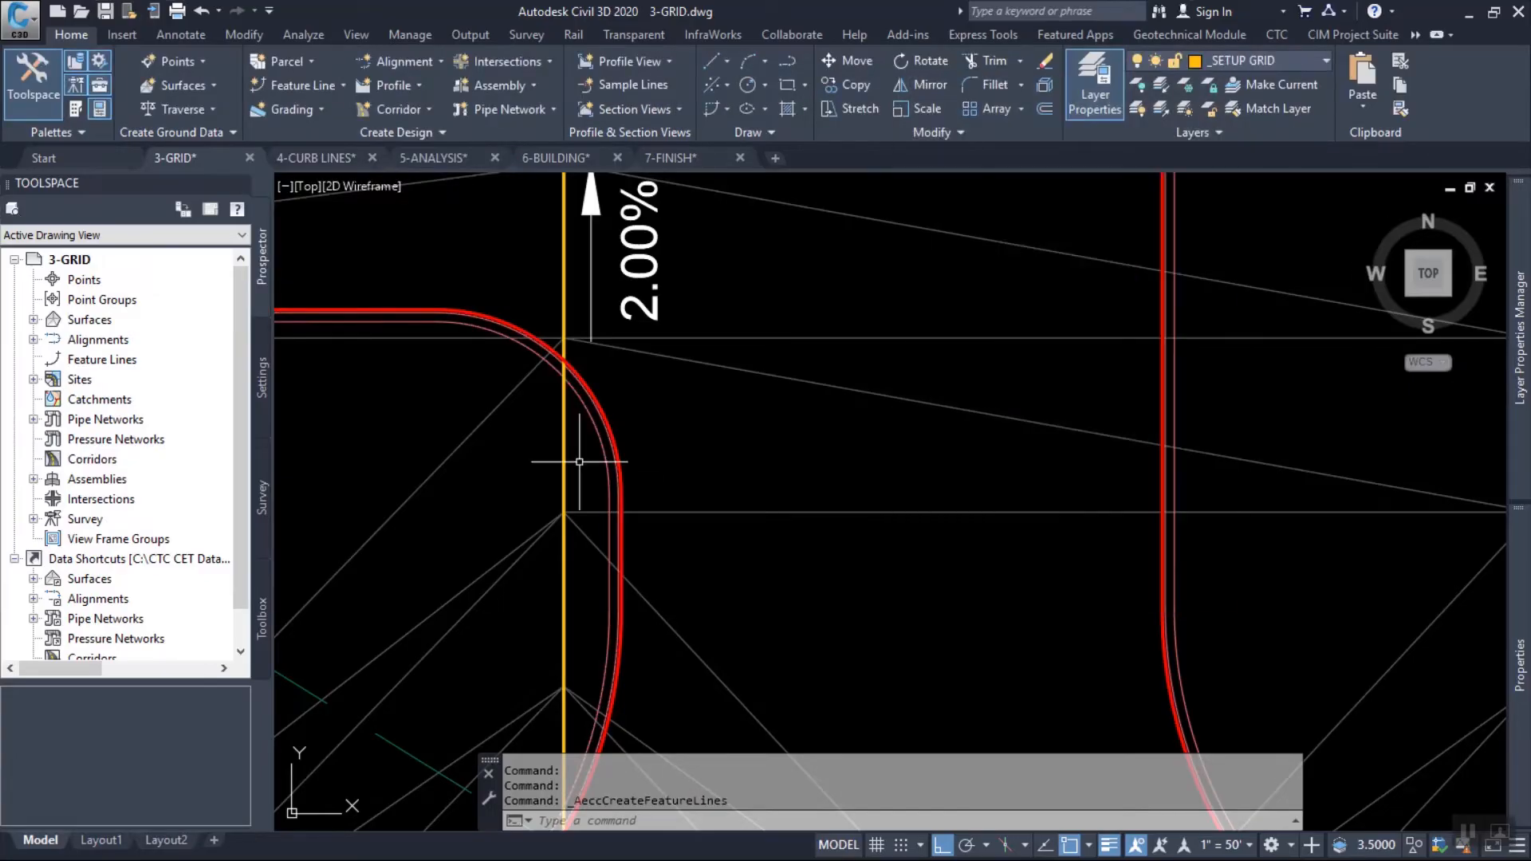
key("Escape")
Select all polylines similar to the top-of-curb line at the southeast return, on layer _PAVE-CURB-TOP.
left_click(565, 383)
right_click(718, 388)
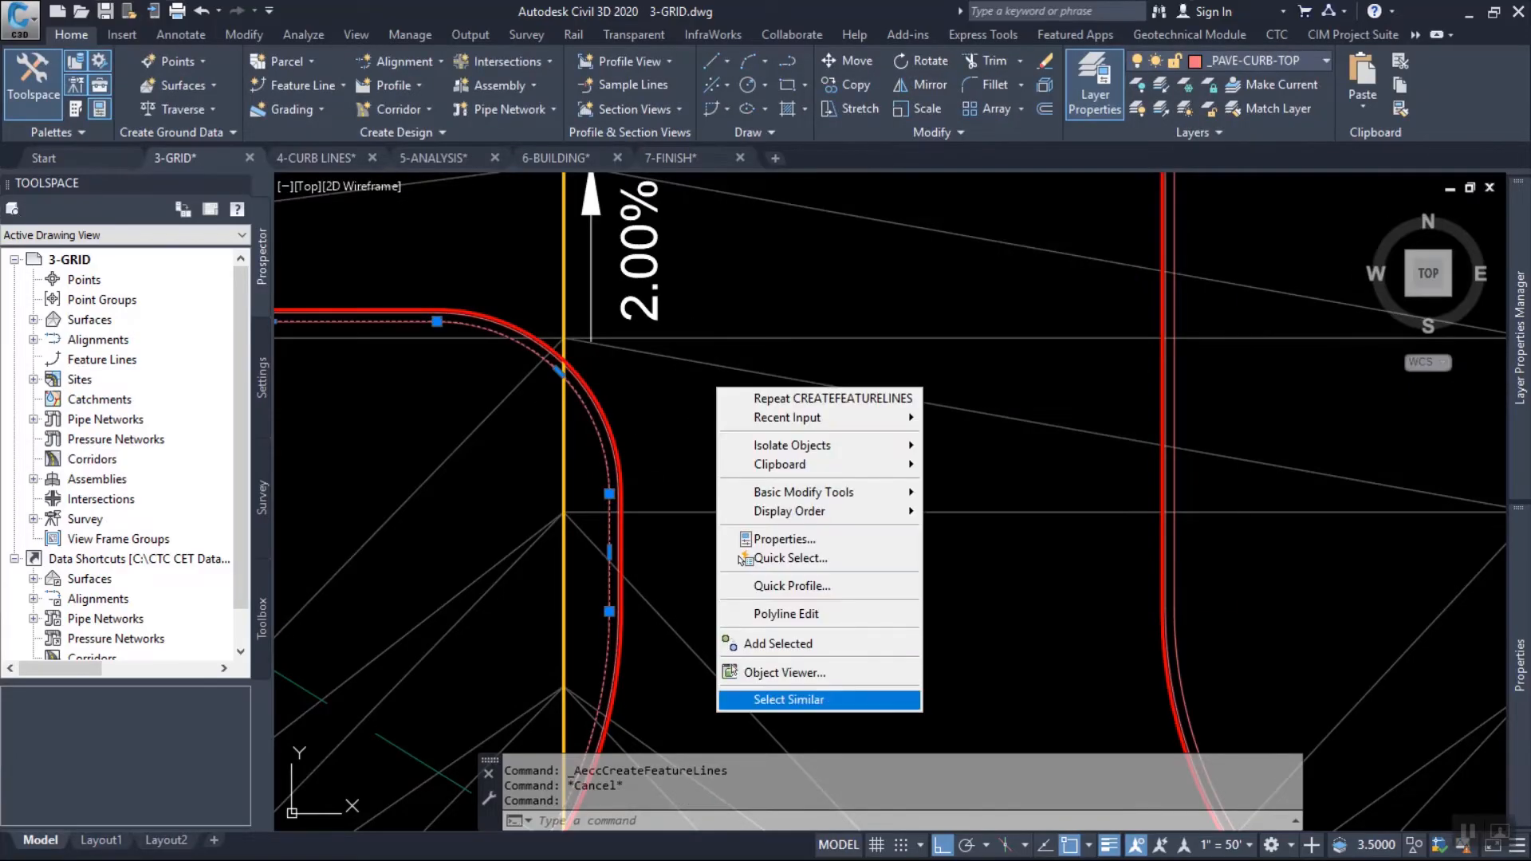
left_click(789, 700)
scroll(840, 424, "down", 5)
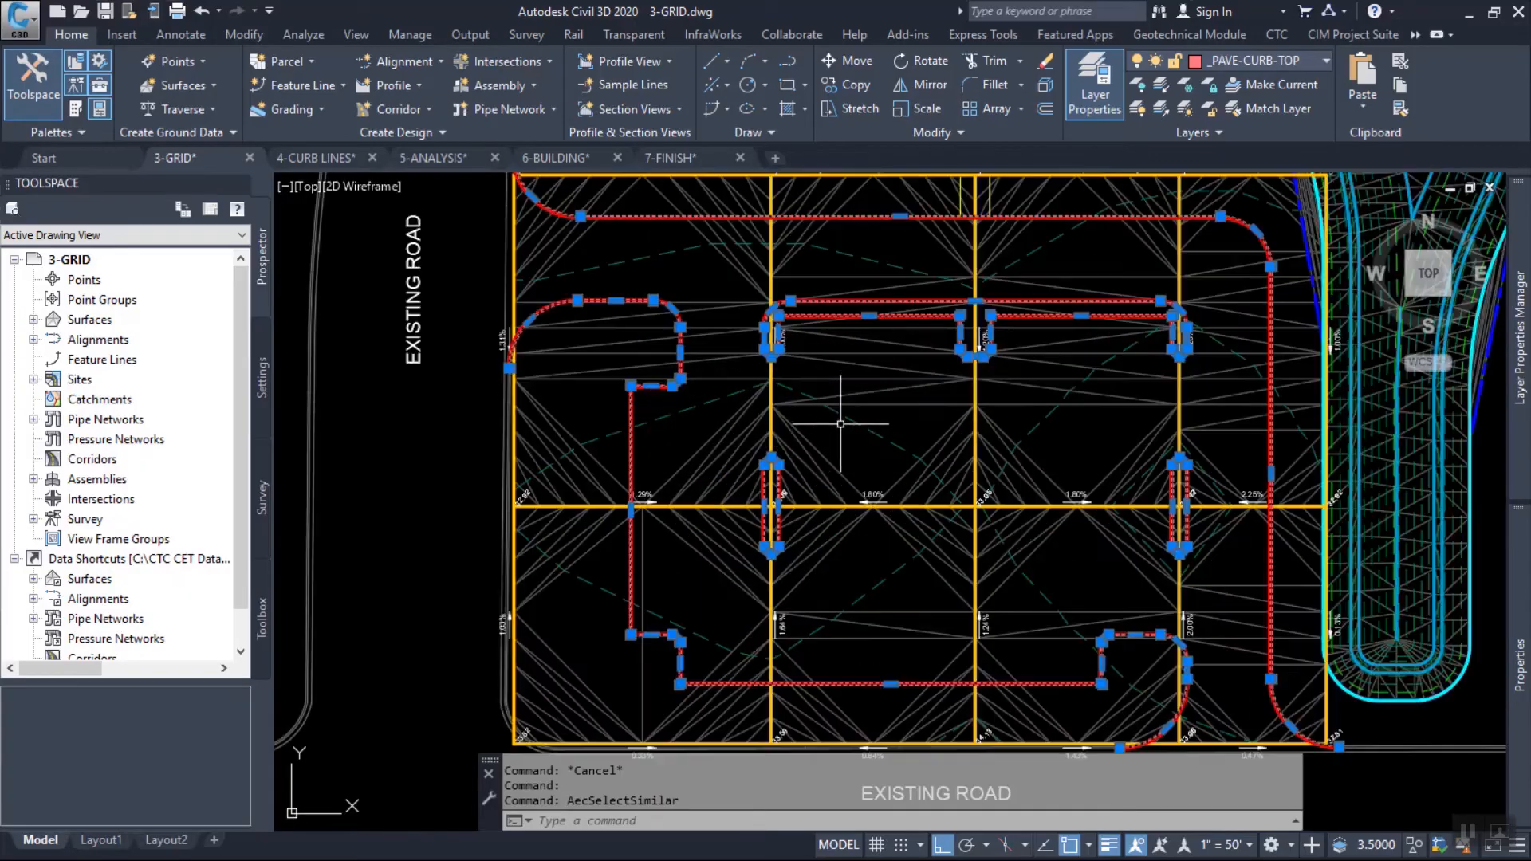
middle_click_drag(926, 389, 853, 375)
Create feature lines from the selected curb lines in site Main with style PRIMARY, on their own layer, erasing the originals and assigning elevations.
left_click(303, 86)
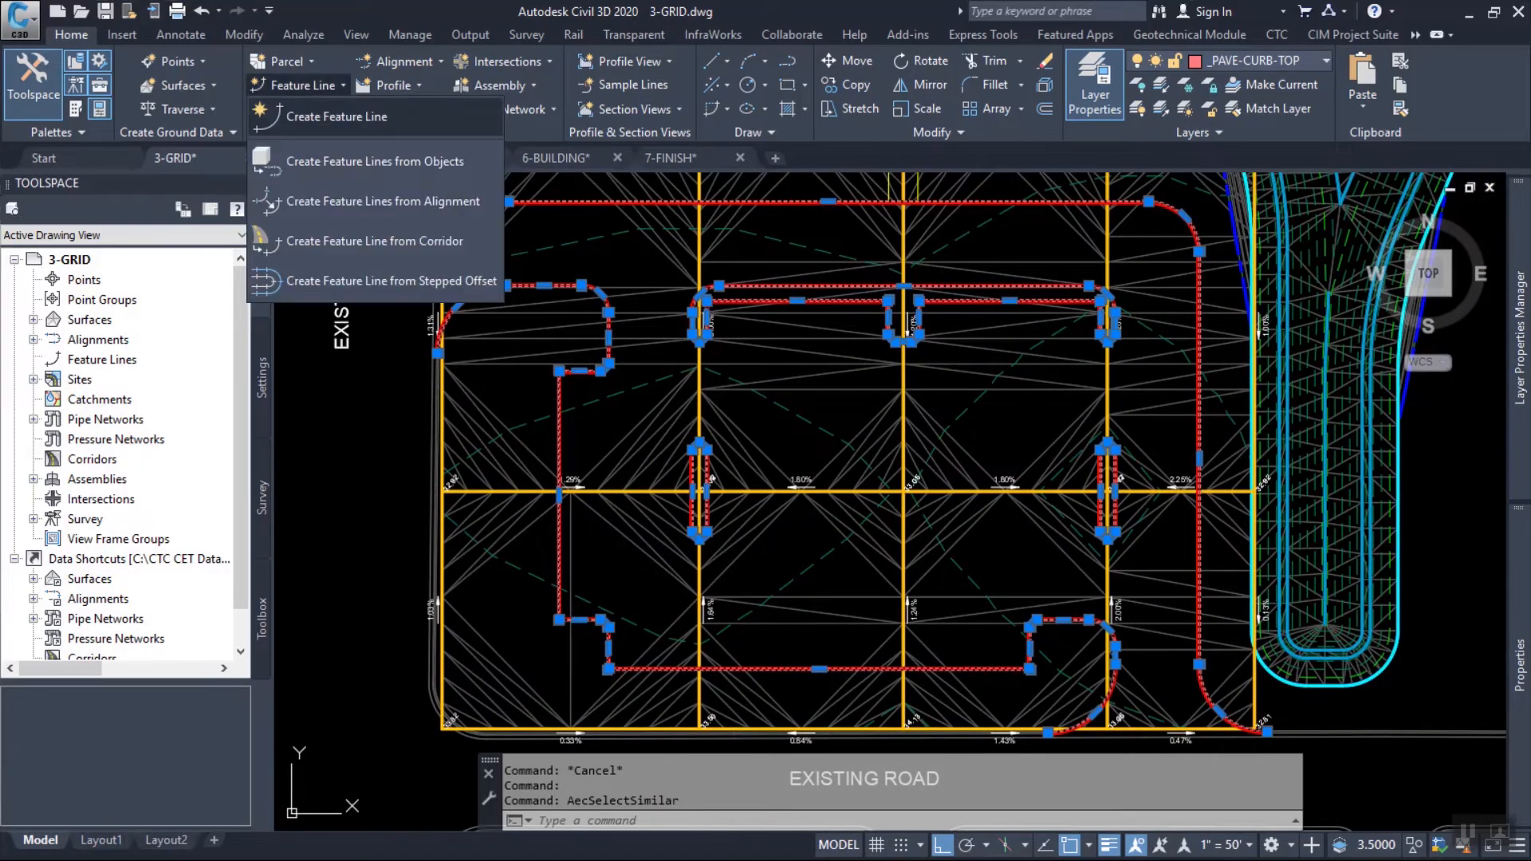
left_click(375, 161)
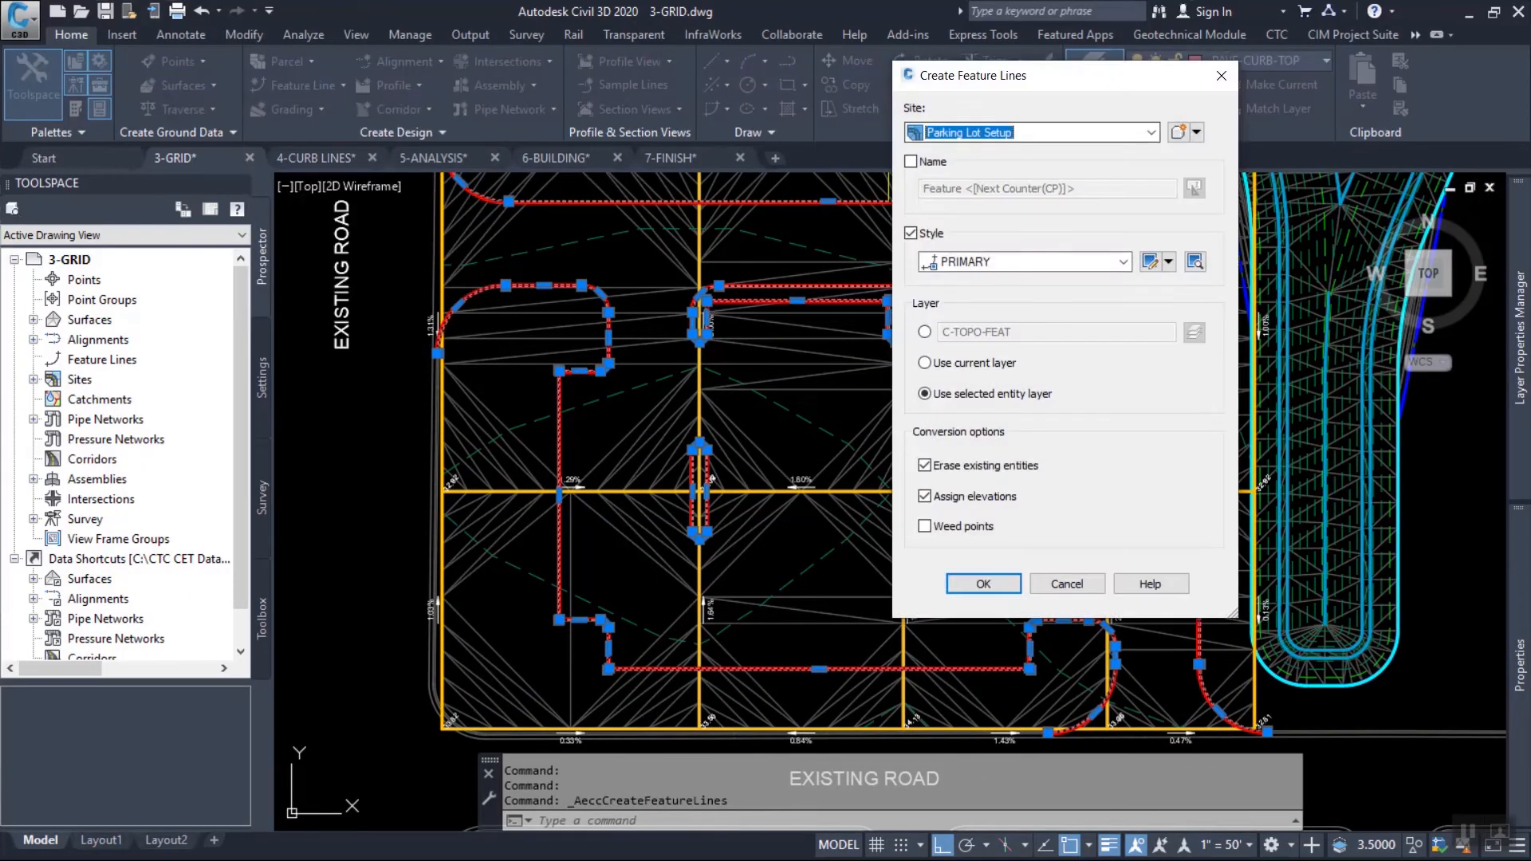
left_click(1151, 132)
left_click(962, 184)
left_click(1151, 132)
left_click(960, 183)
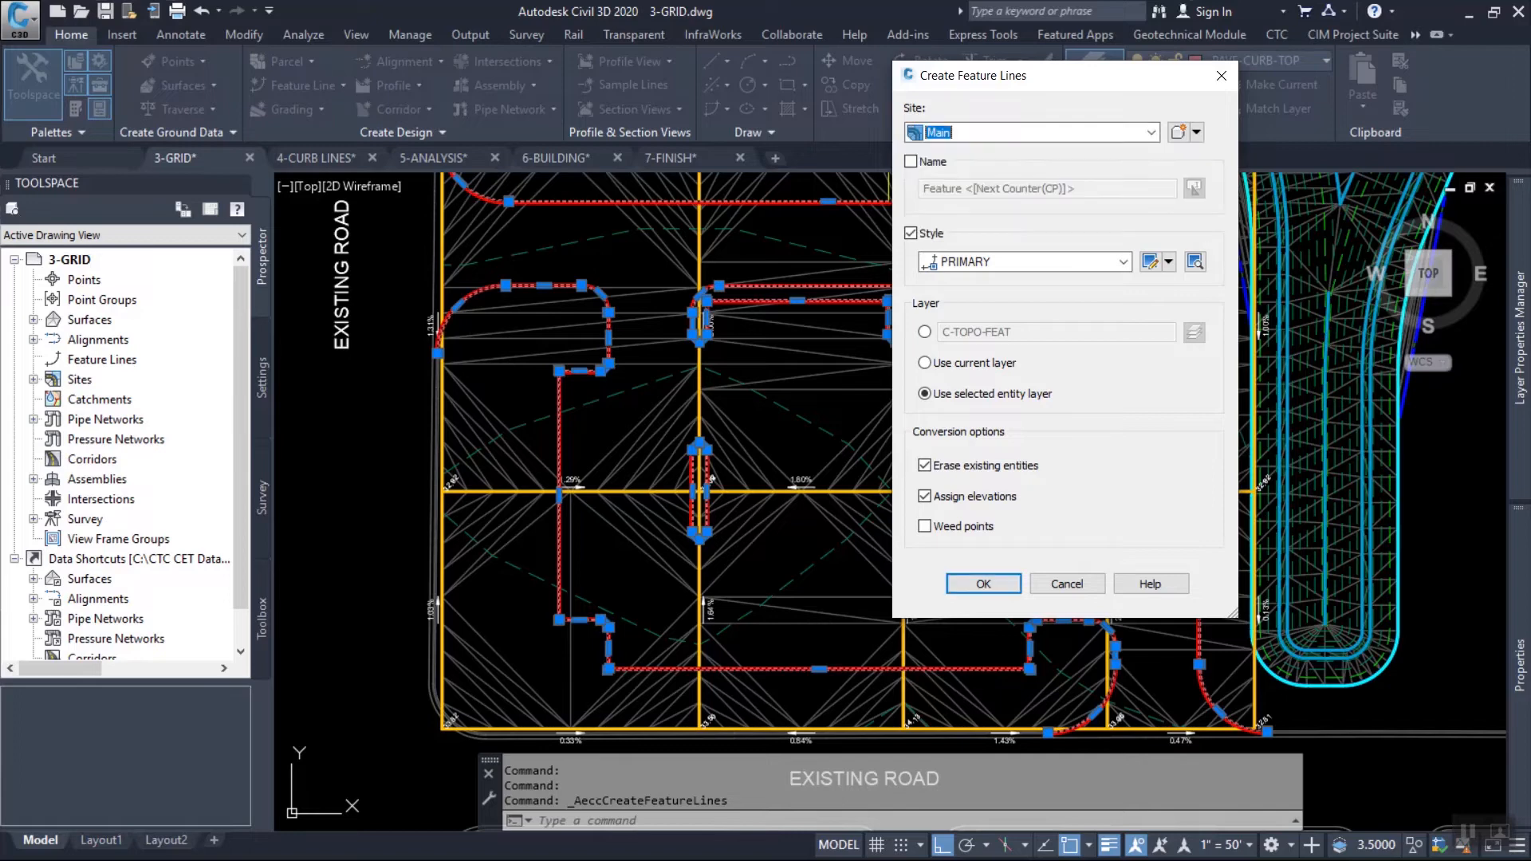
left_click(984, 584)
Assign the curb feature lines elevations from surface Parking Lot Setup, 0.5' relative to it, then review and close the event list.
left_click(1066, 223)
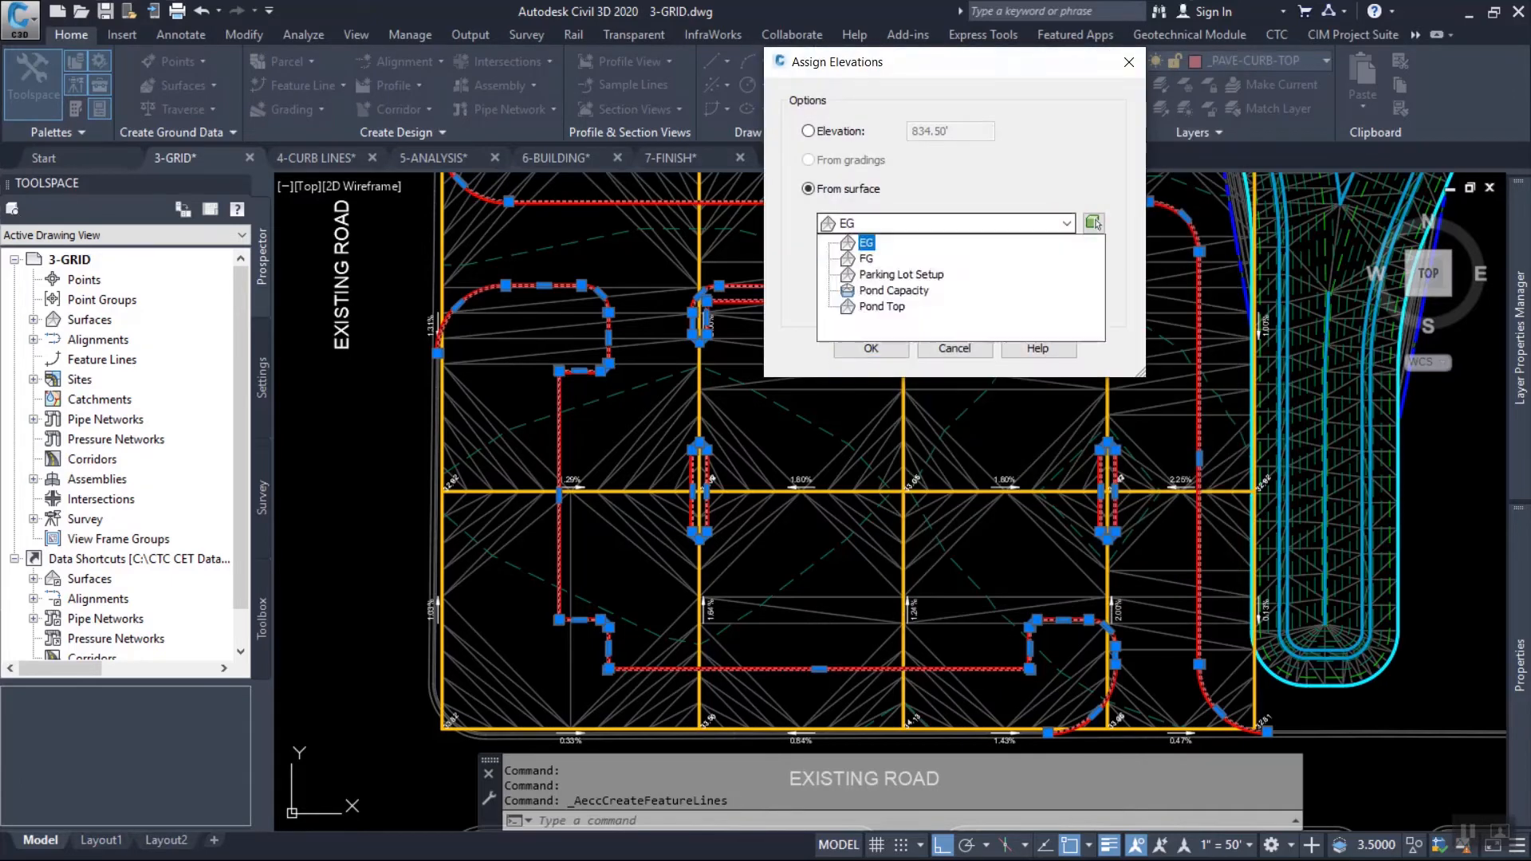
key("Down")
key("Down")
key("Return")
left_click_drag(1051, 284, 1021, 284)
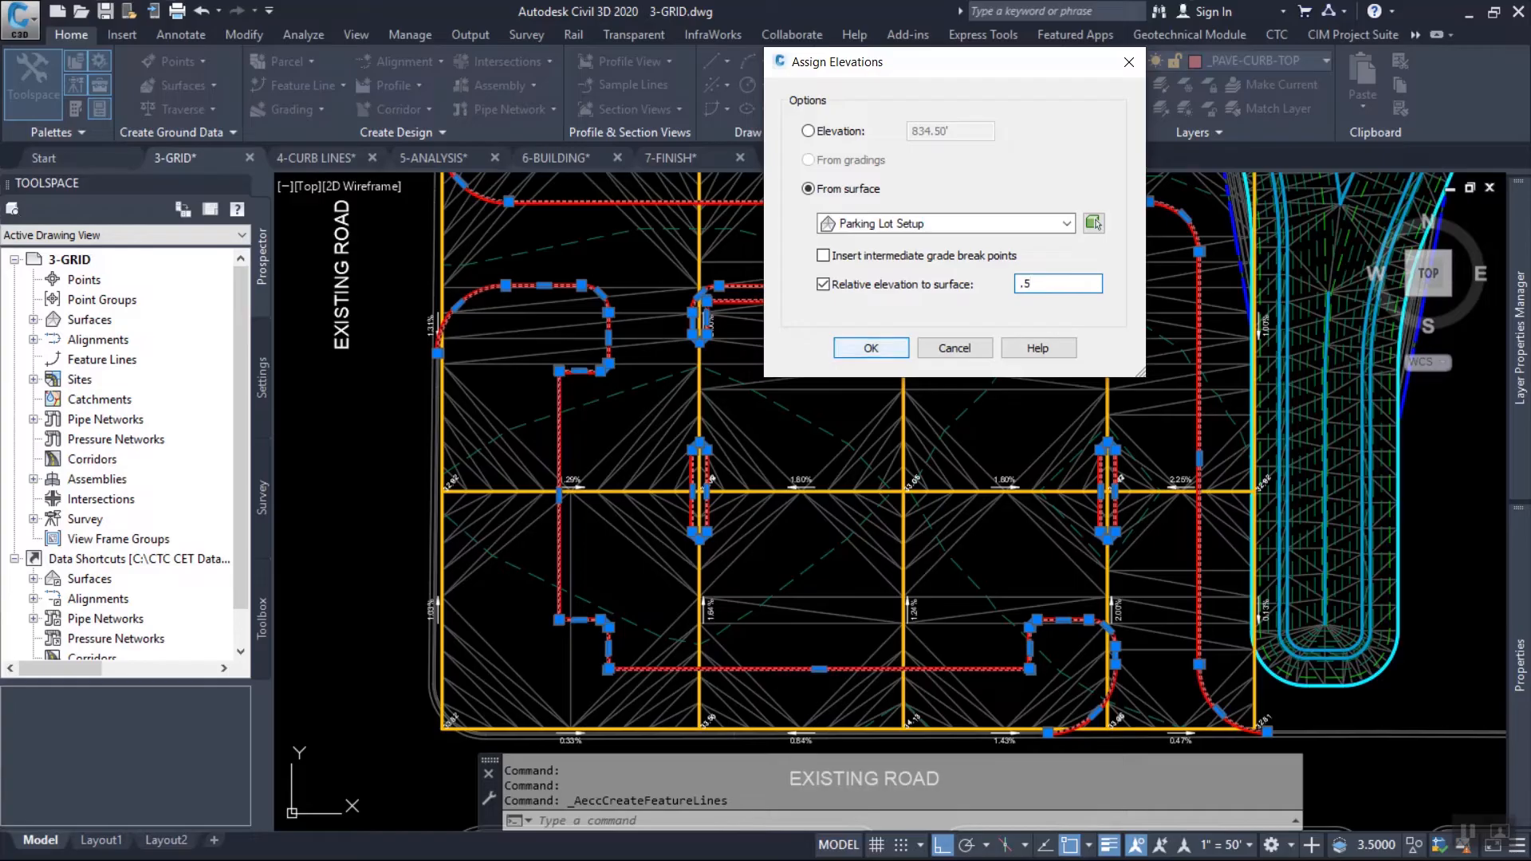
key("Return")
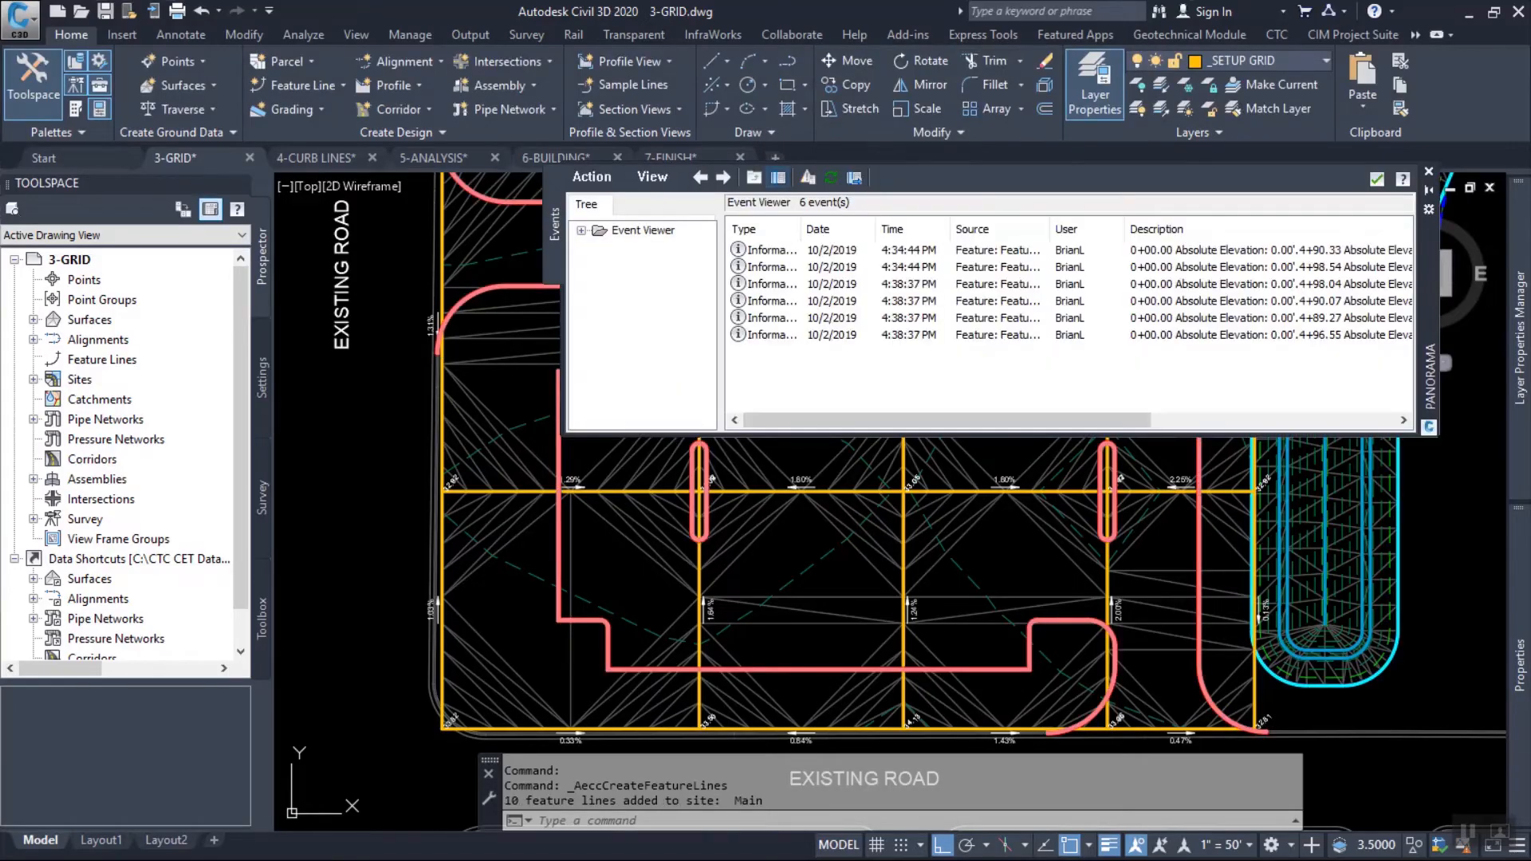
left_click_drag(1053, 420, 1297, 420)
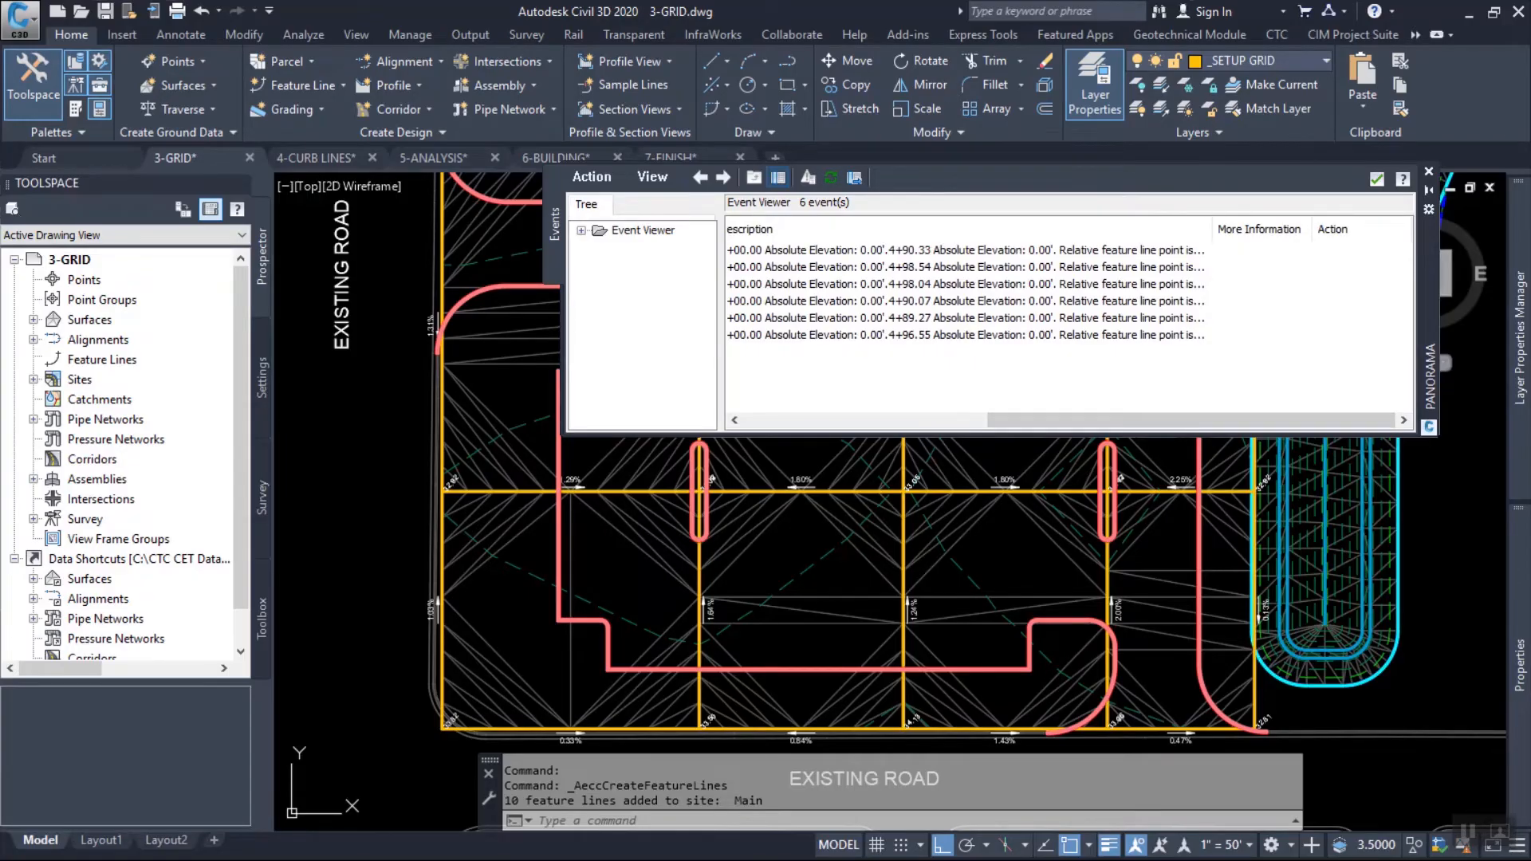
left_click(1377, 180)
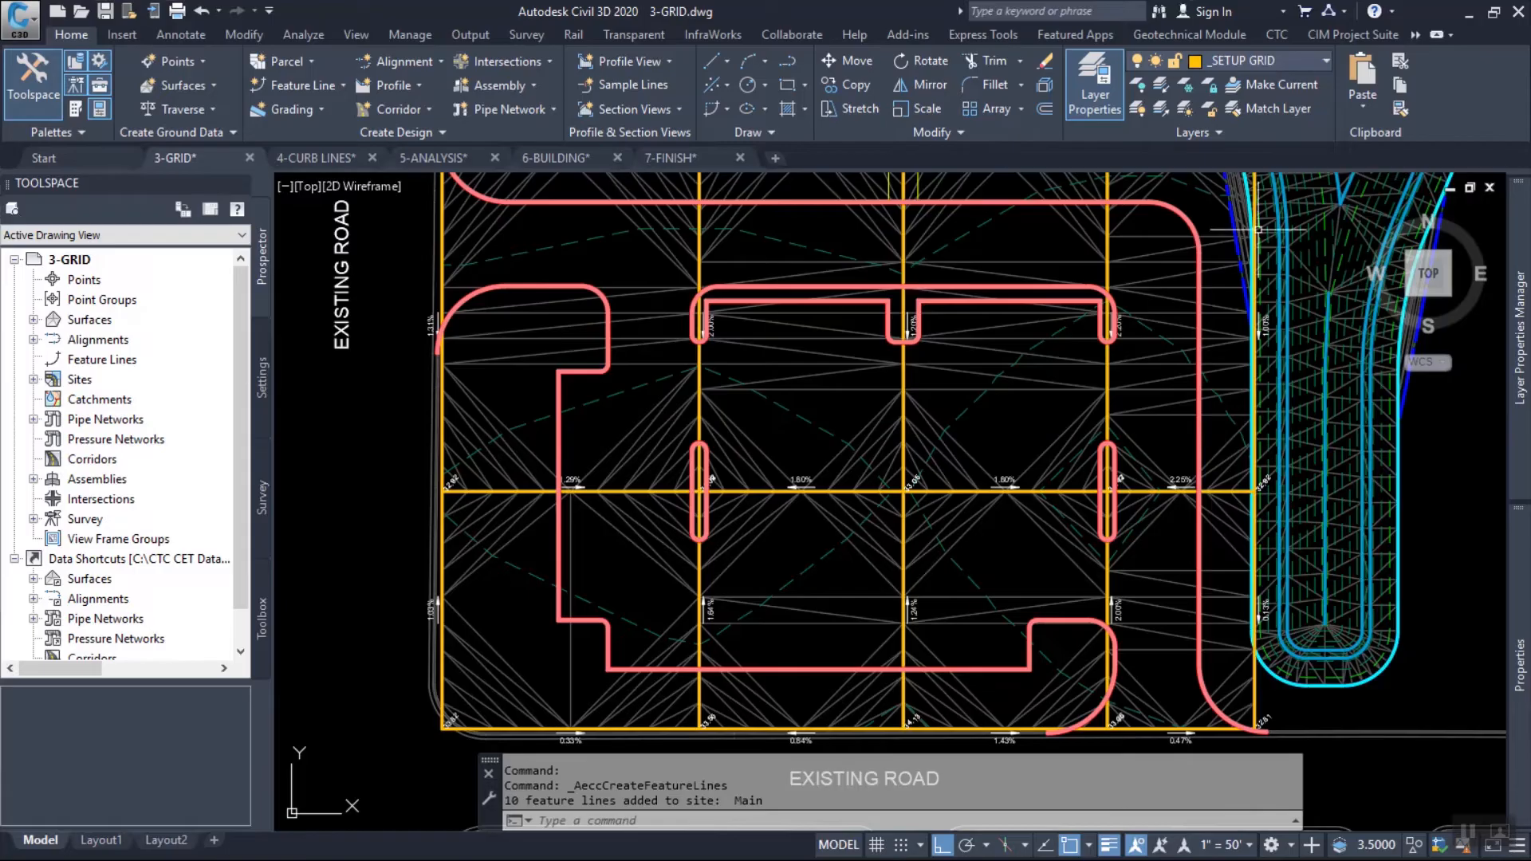
Insert an elevation point on the northern top-of-curb feature line where it crosses the second grid line, accepting the suggested elevation of 834.66'.
scroll(505, 275, "up", 5)
middle_click_drag(566, 289, 450, 576)
scroll(450, 576, "down", 1)
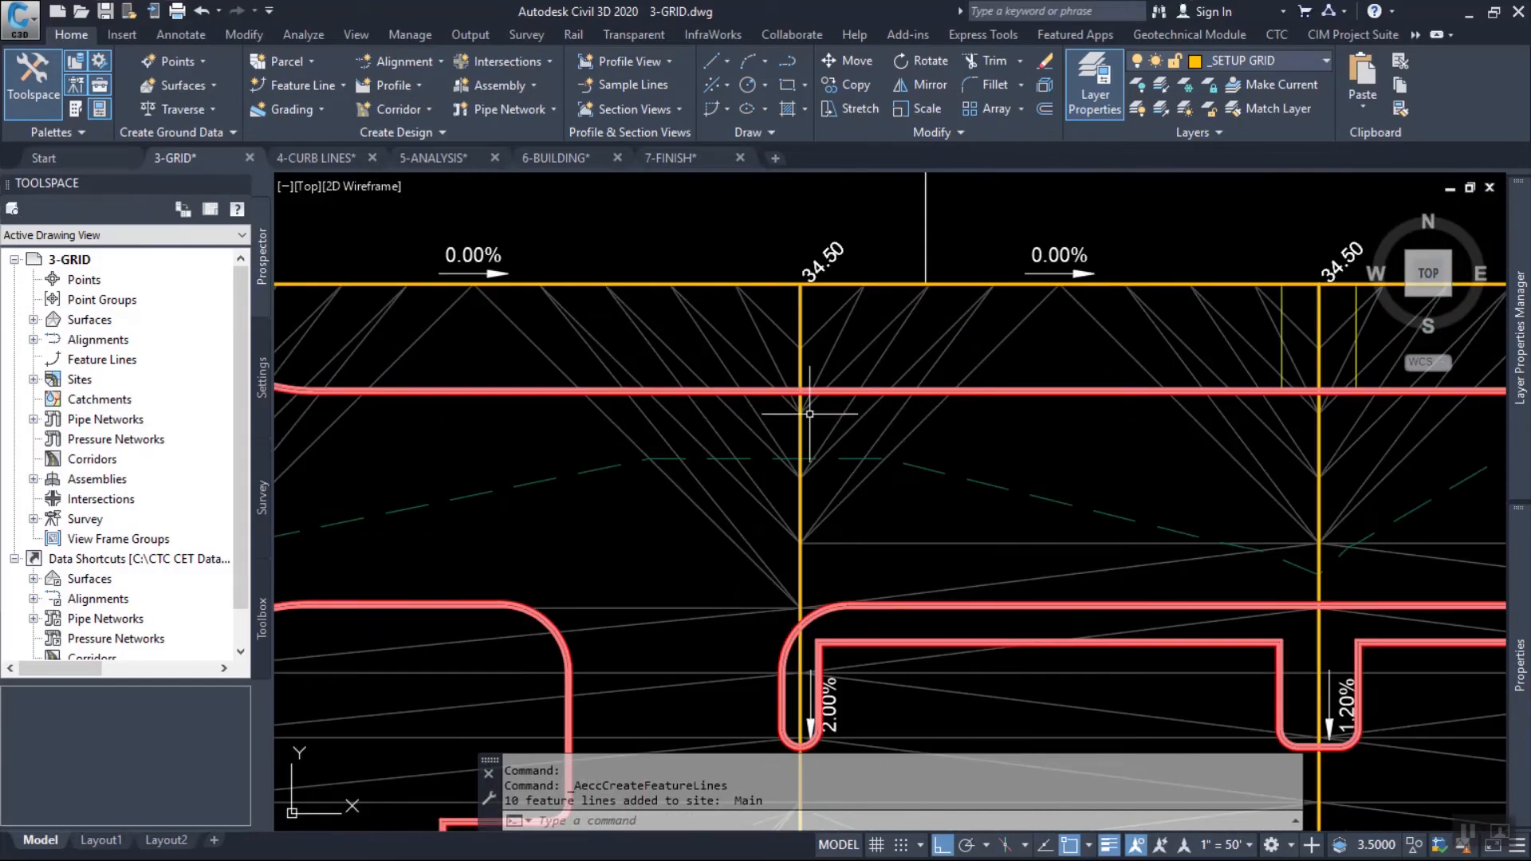
scroll(810, 398, "up", 7)
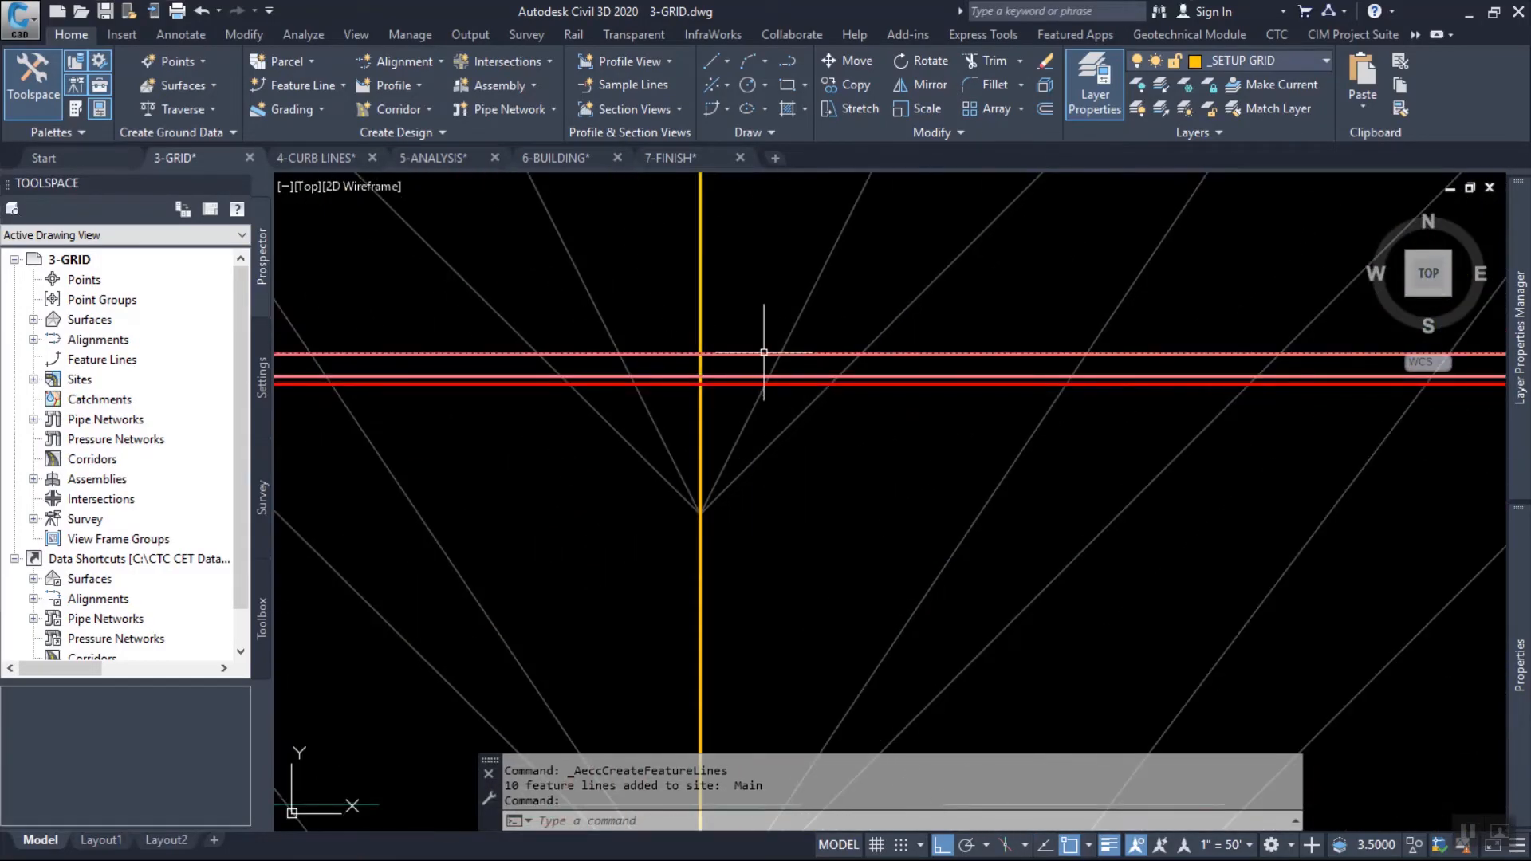
left_click(769, 355)
scroll(775, 345, "down", 3)
scroll(758, 335, "up", 6)
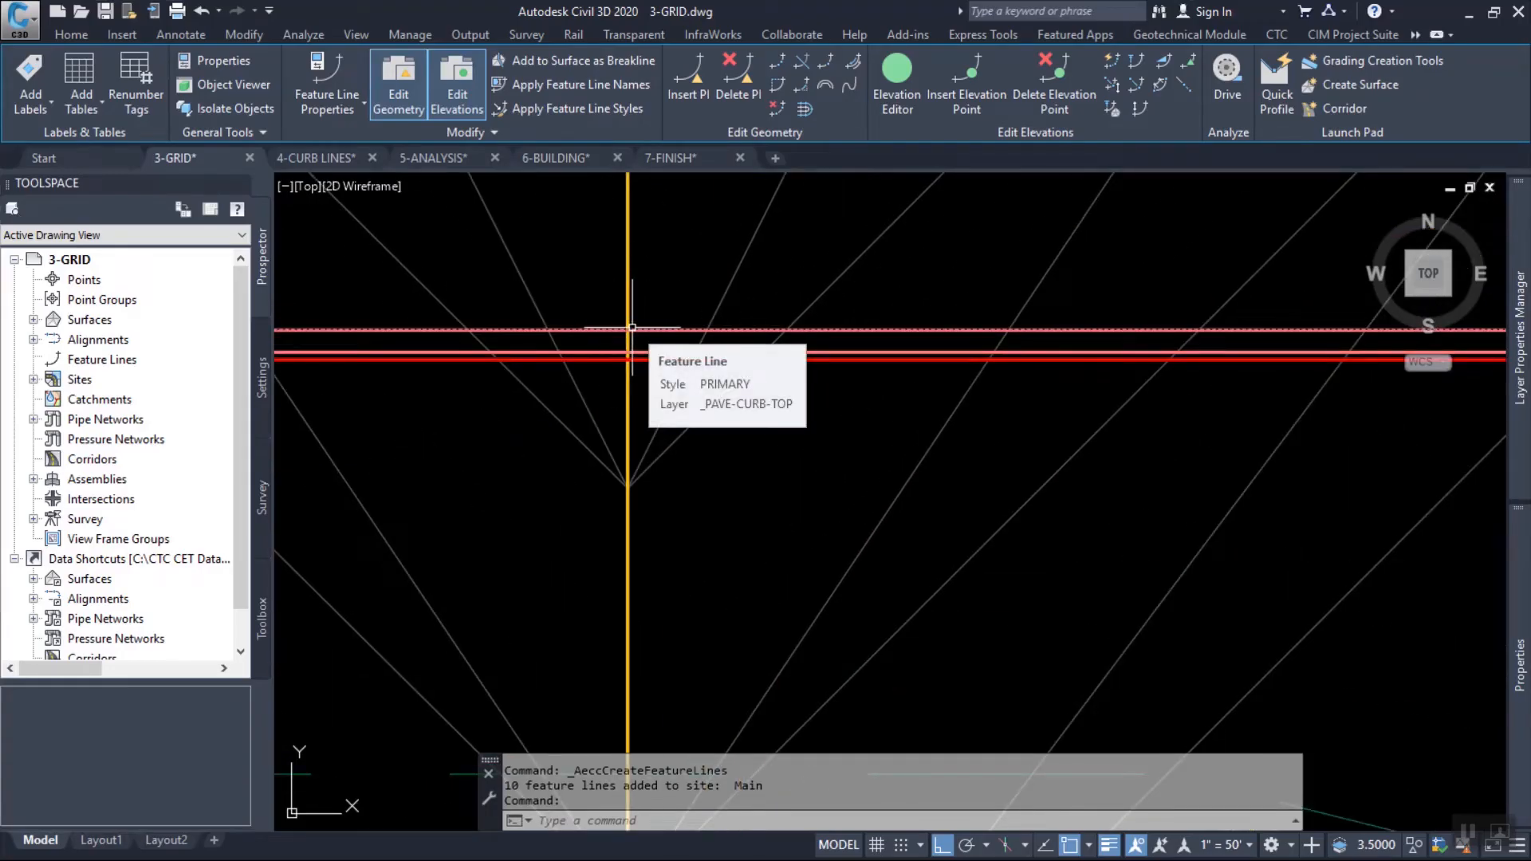
left_click(967, 95)
scroll(637, 308, "up", 2)
right_click(638, 309, "shift")
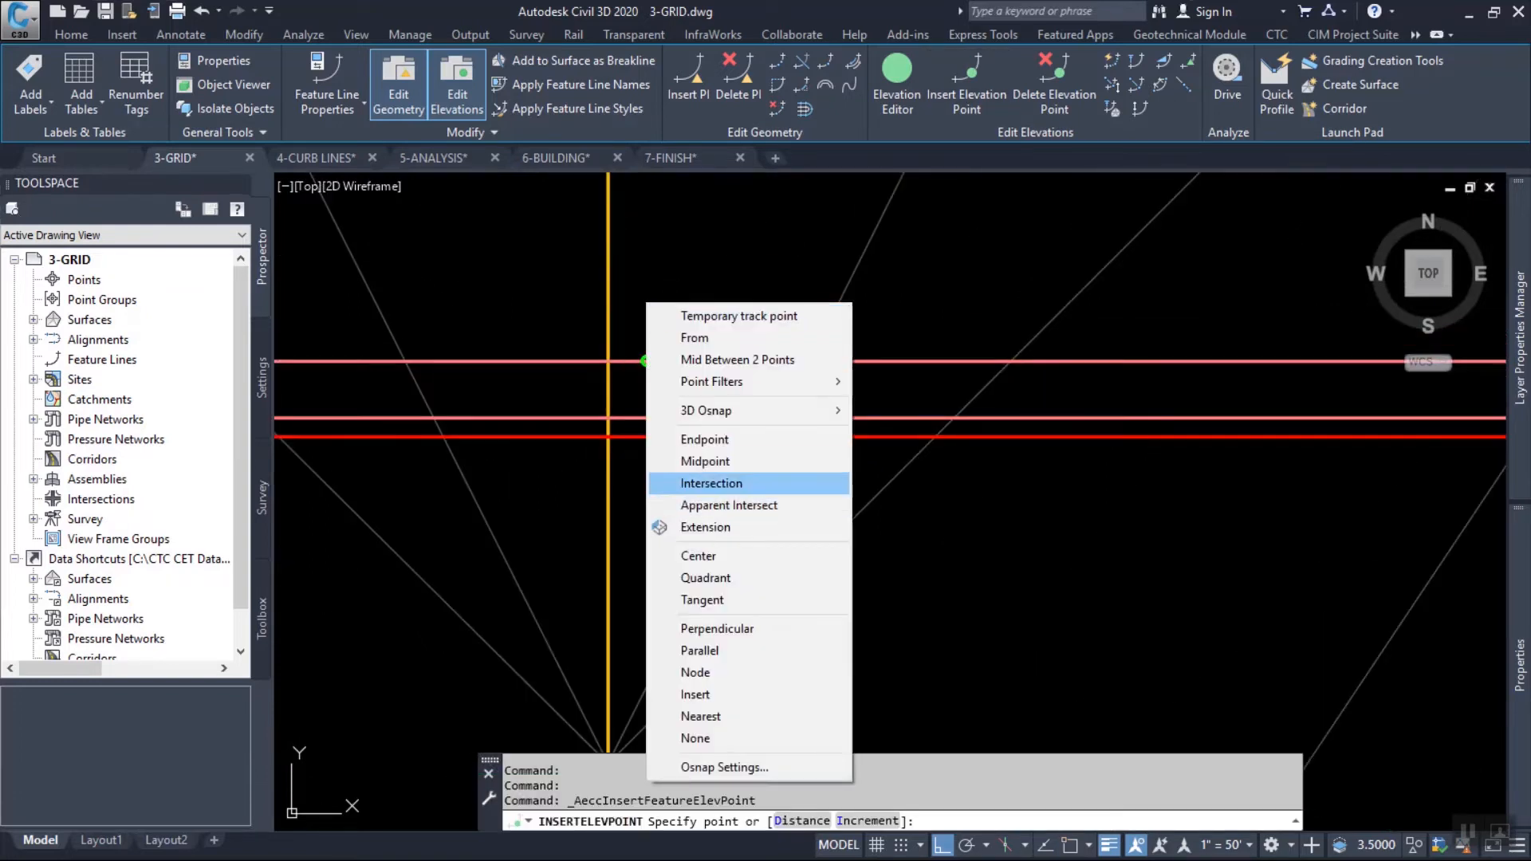
left_click(710, 484)
right_click(636, 324, "shift")
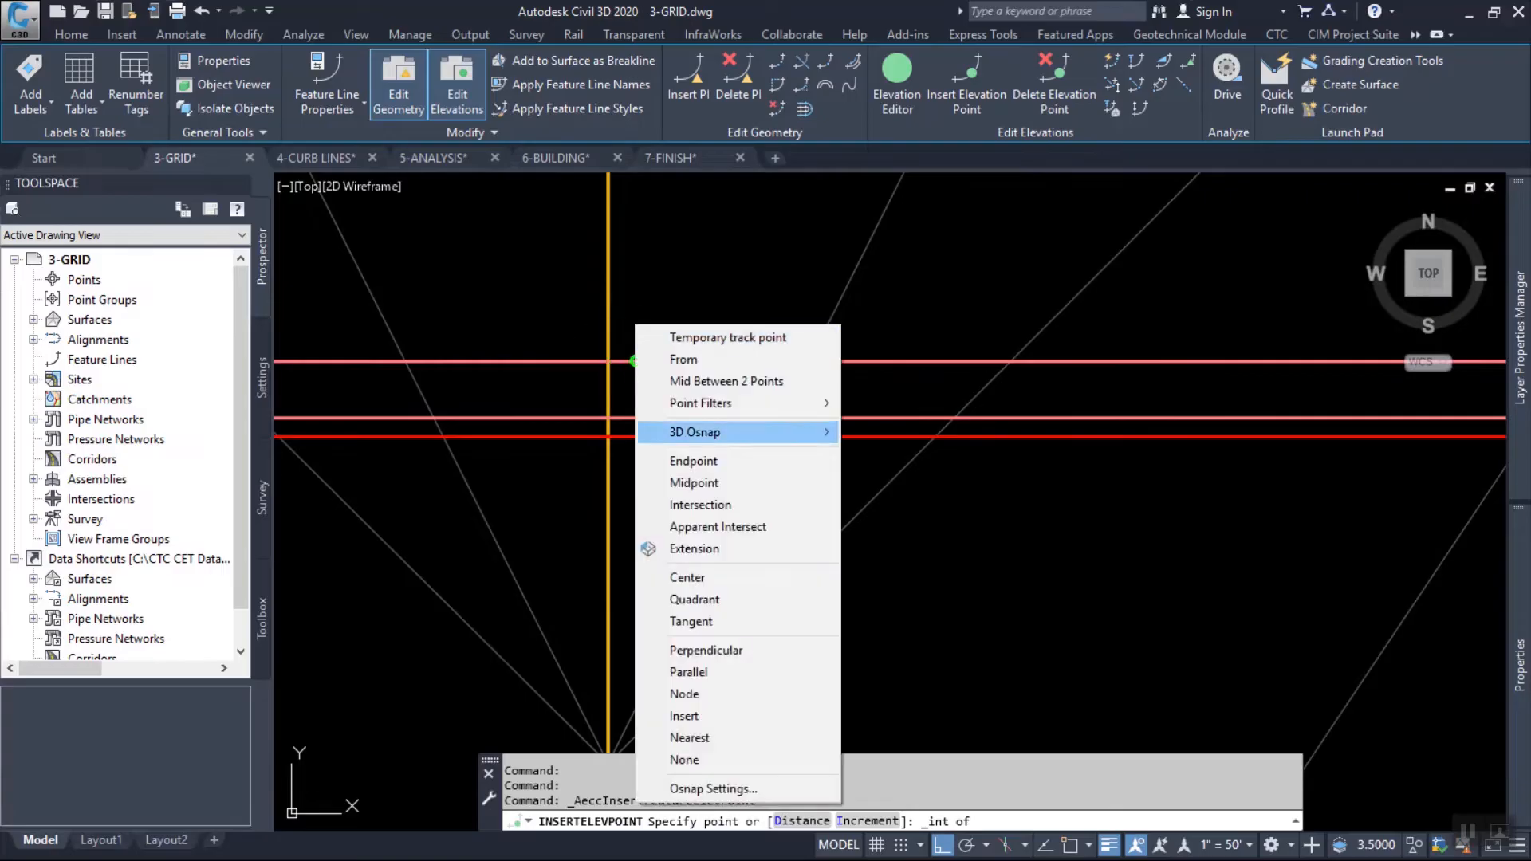
left_click(694, 549)
right_click(693, 382, "shift")
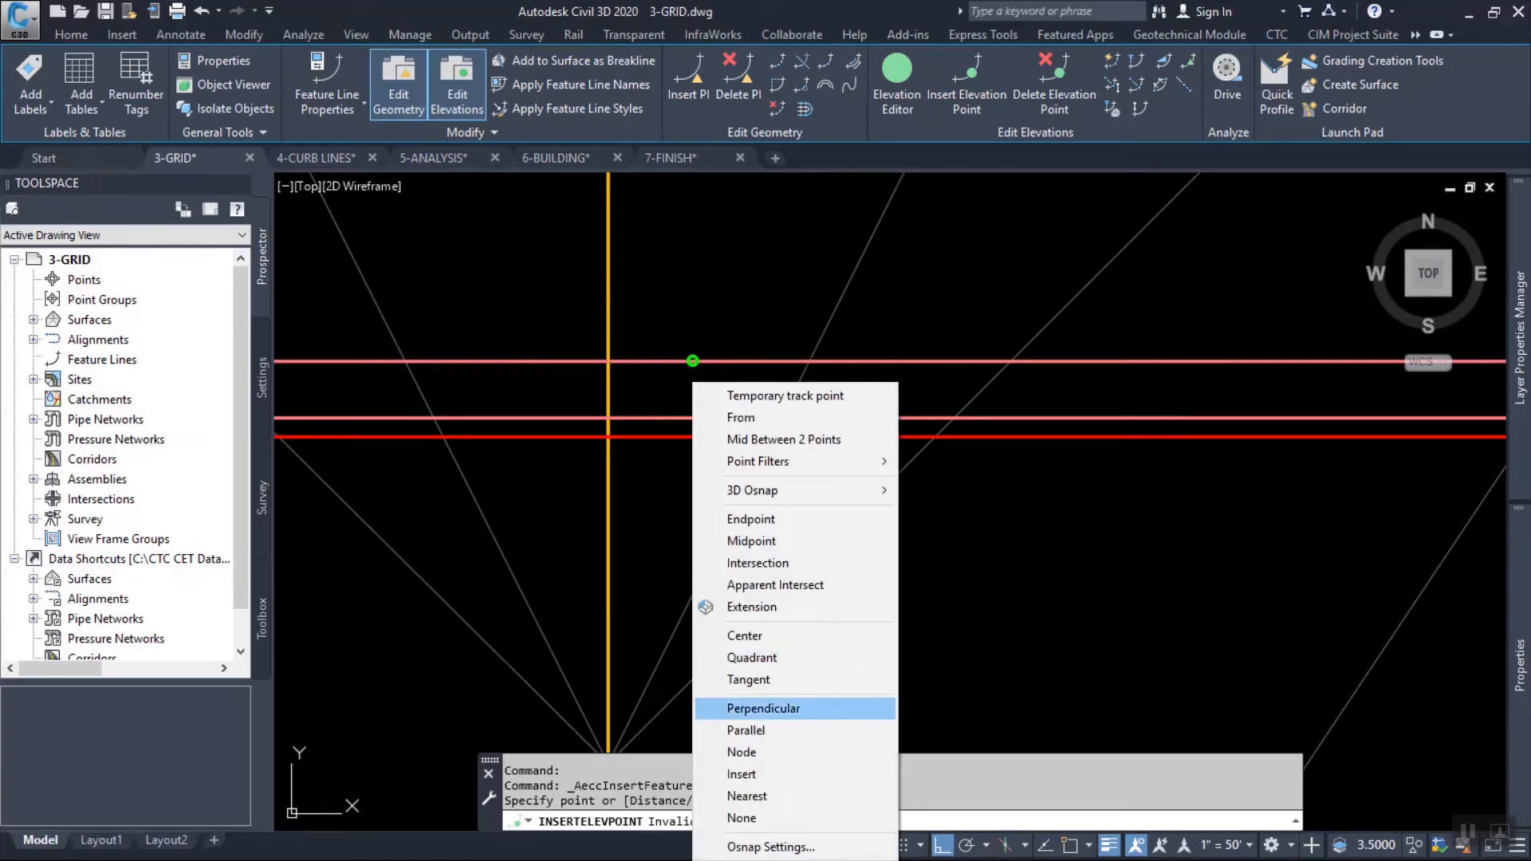
left_click(742, 796)
left_click(608, 359)
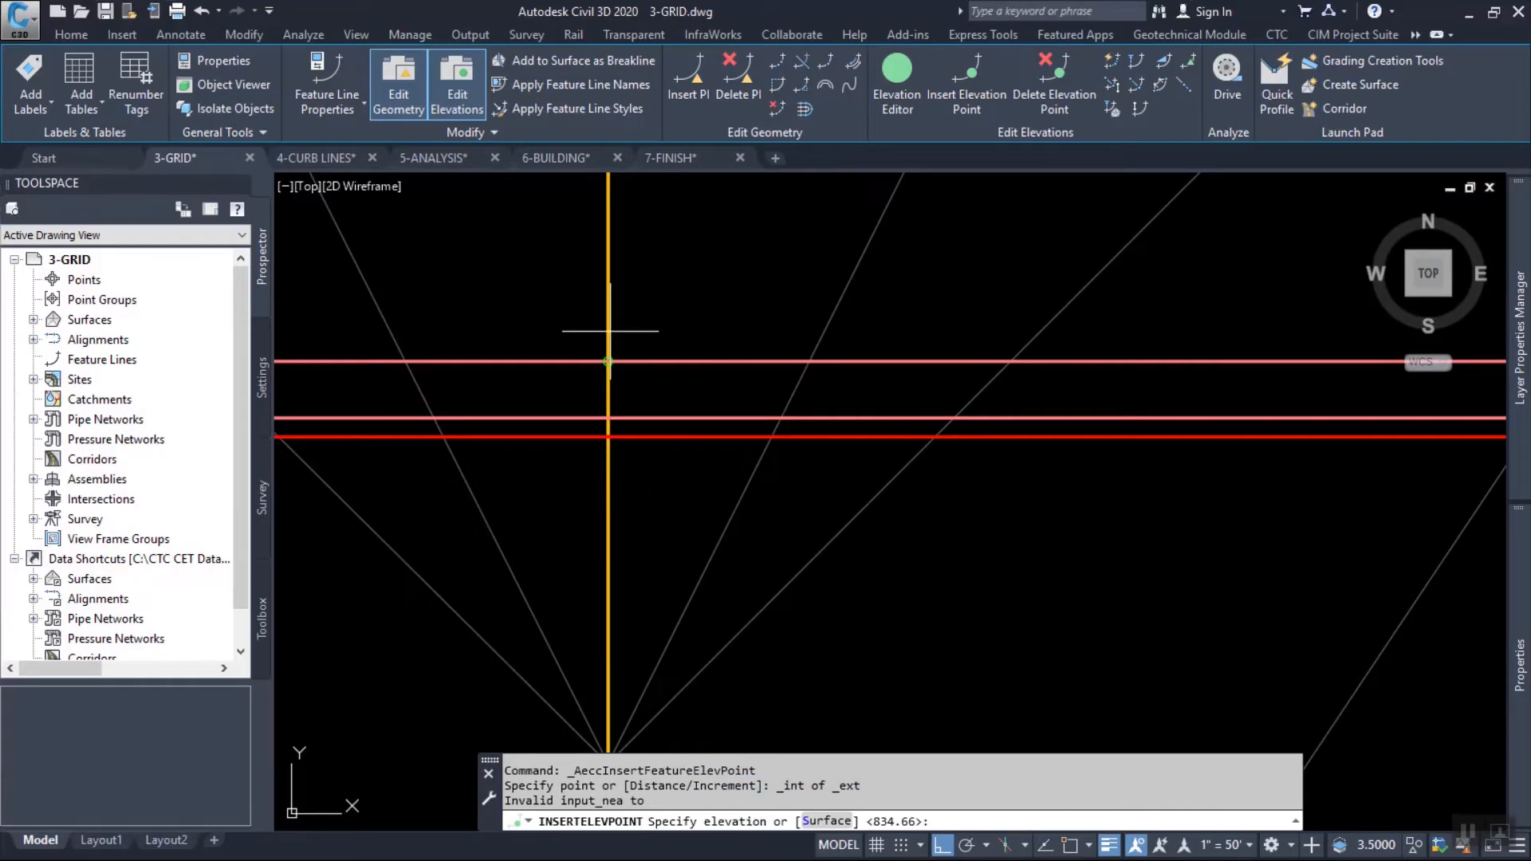
key("Return")
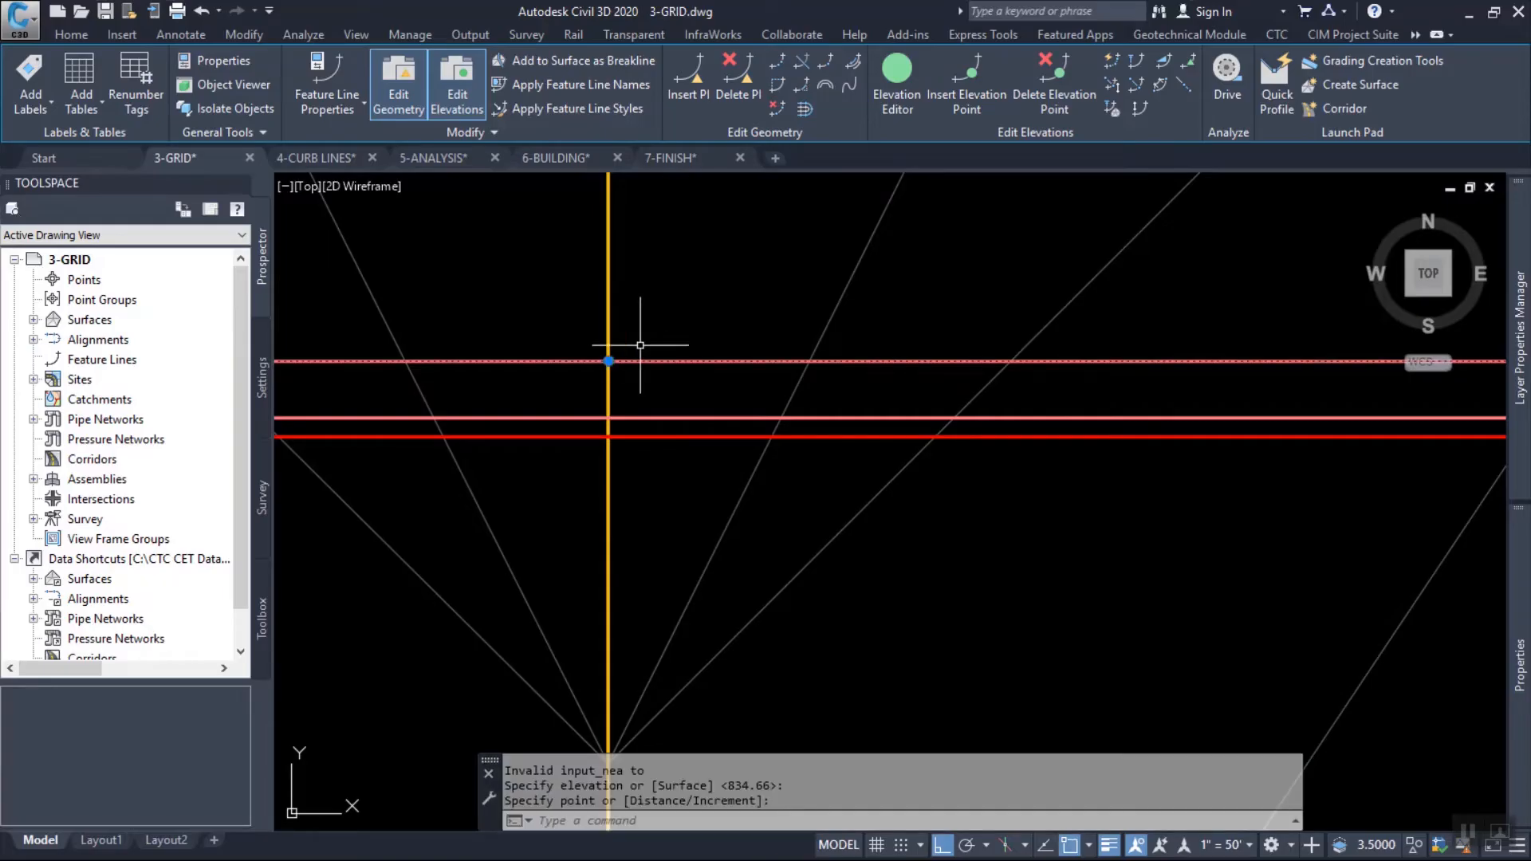
Examine the vertices of the selected curb feature line and where it and the parking islands cross the remaining grid lines.
scroll(653, 355, "down", 4)
scroll(927, 364, "down", 4)
middle_click_drag(984, 364, 640, 259)
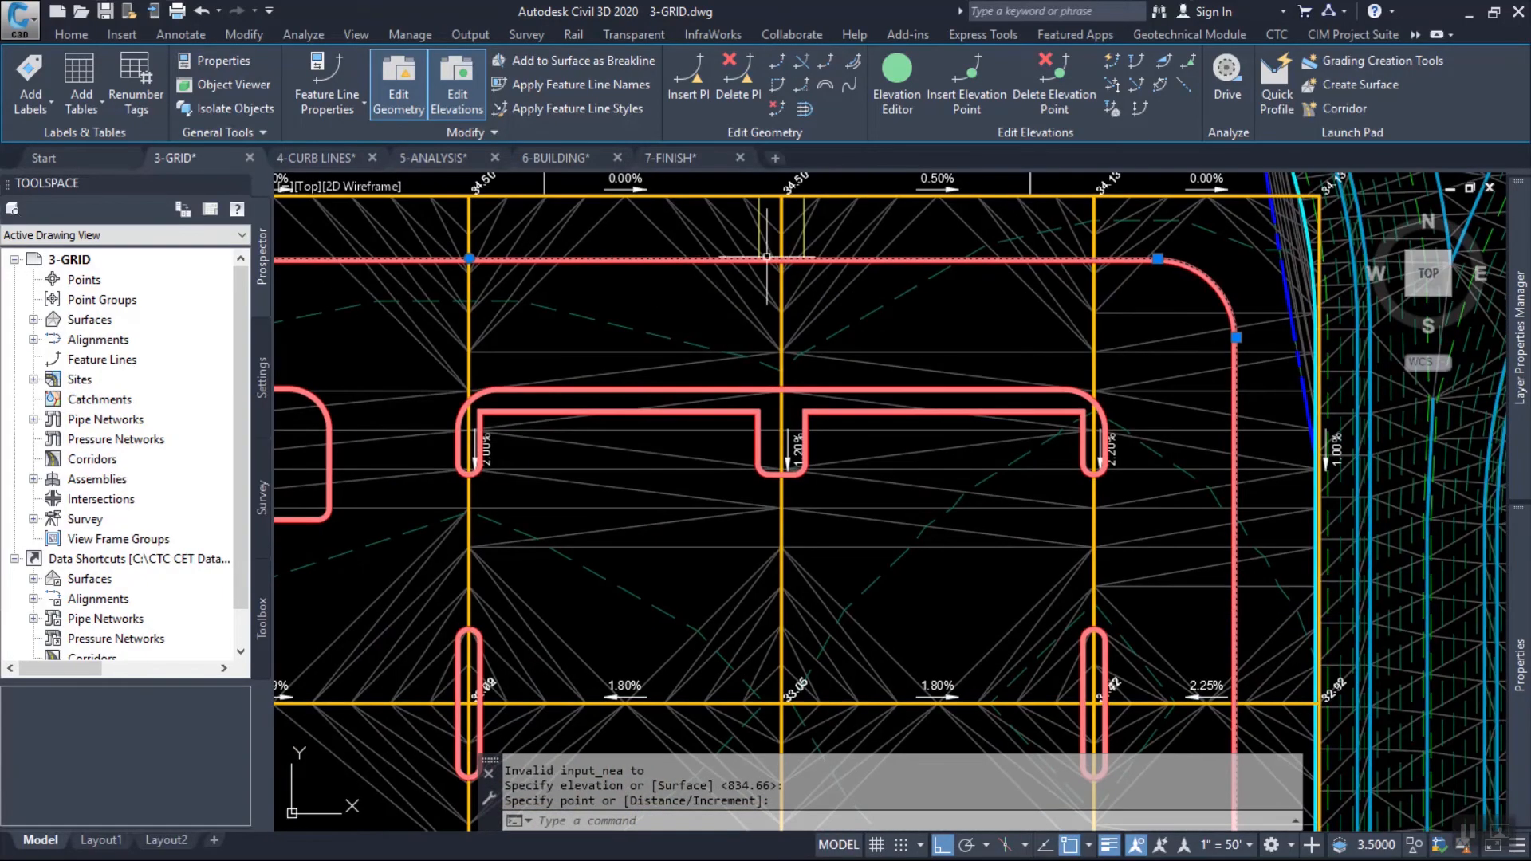
middle_click_drag(1205, 647, 1243, 481)
middle_click_drag(943, 368, 1103, 627)
scroll(640, 348, "up", 2)
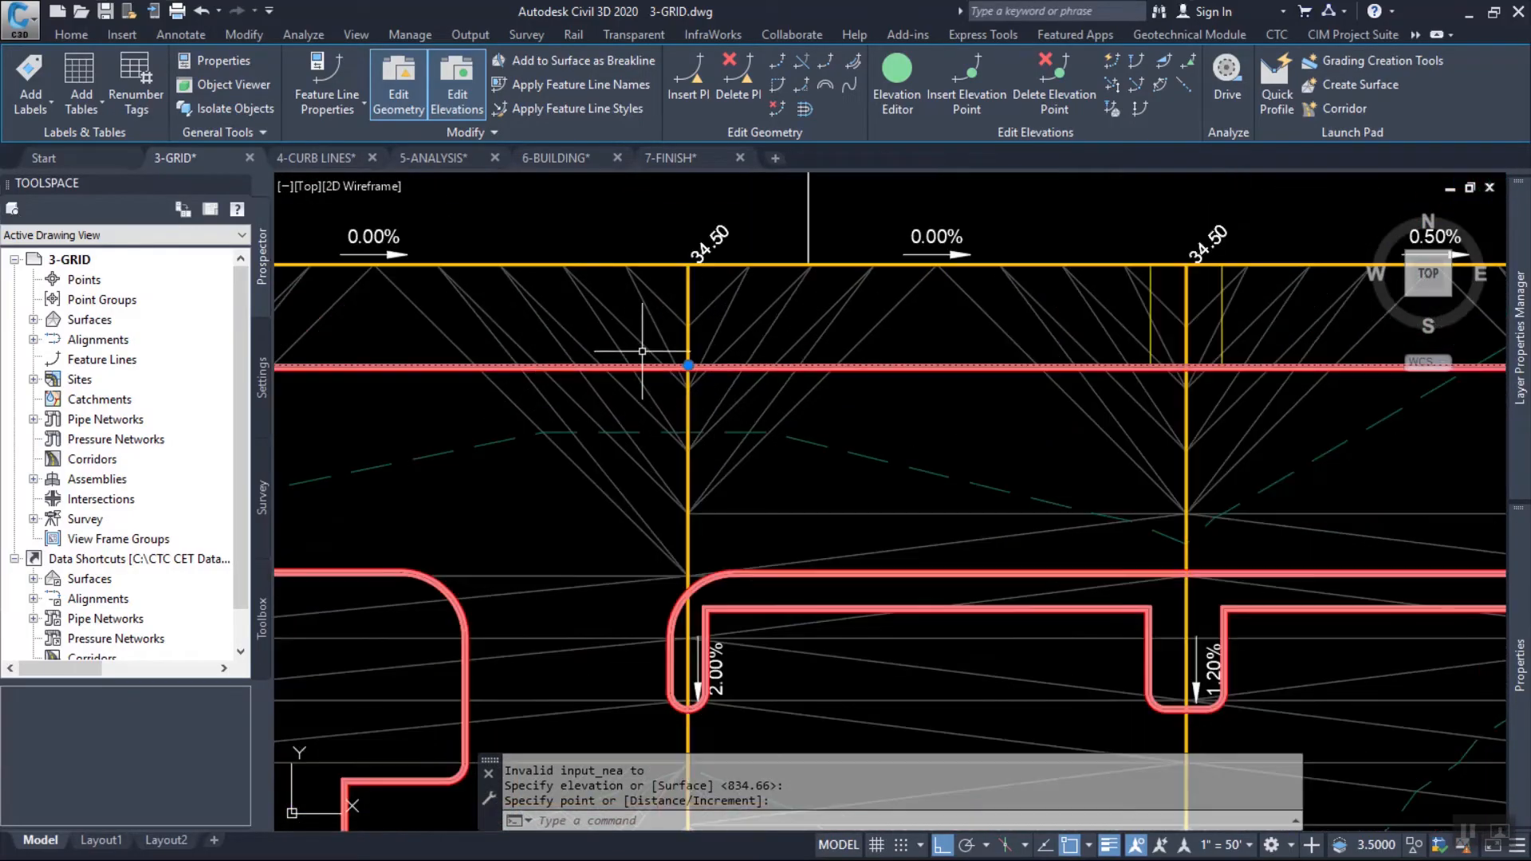
scroll(662, 346, "down", 3)
scroll(1005, 528, "up", 3)
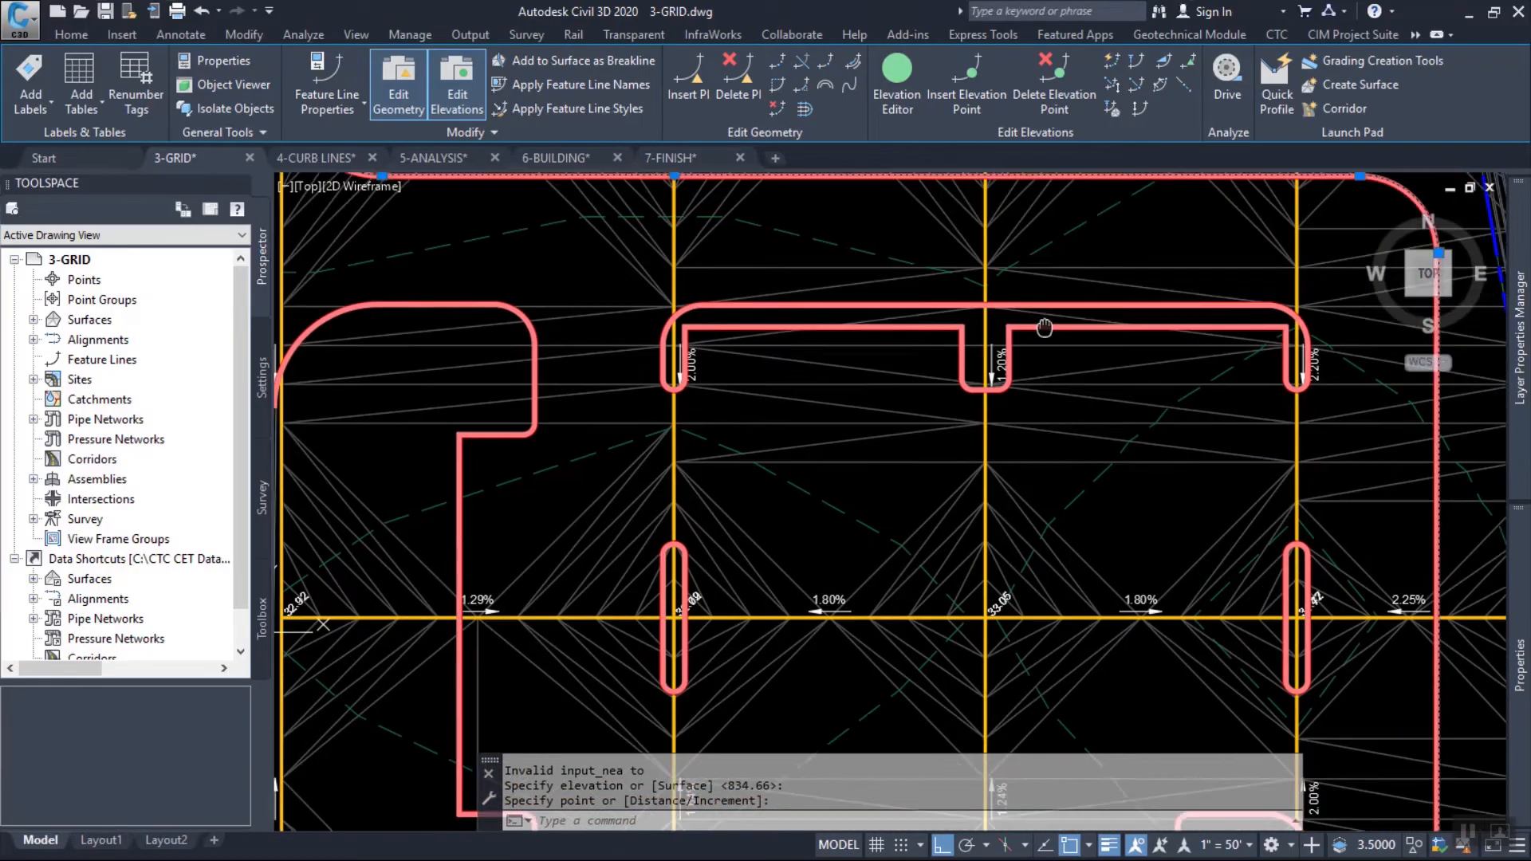
middle_click_drag(929, 329, 926, 546)
middle_click_drag(663, 369, 763, 398)
Review the inserted elevation point at station 1+08.13 in the feature line's Elevation Editor, close the editor and clear the selection.
scroll(754, 365, "up", 4)
scroll(761, 363, "up", 4)
left_click(897, 80)
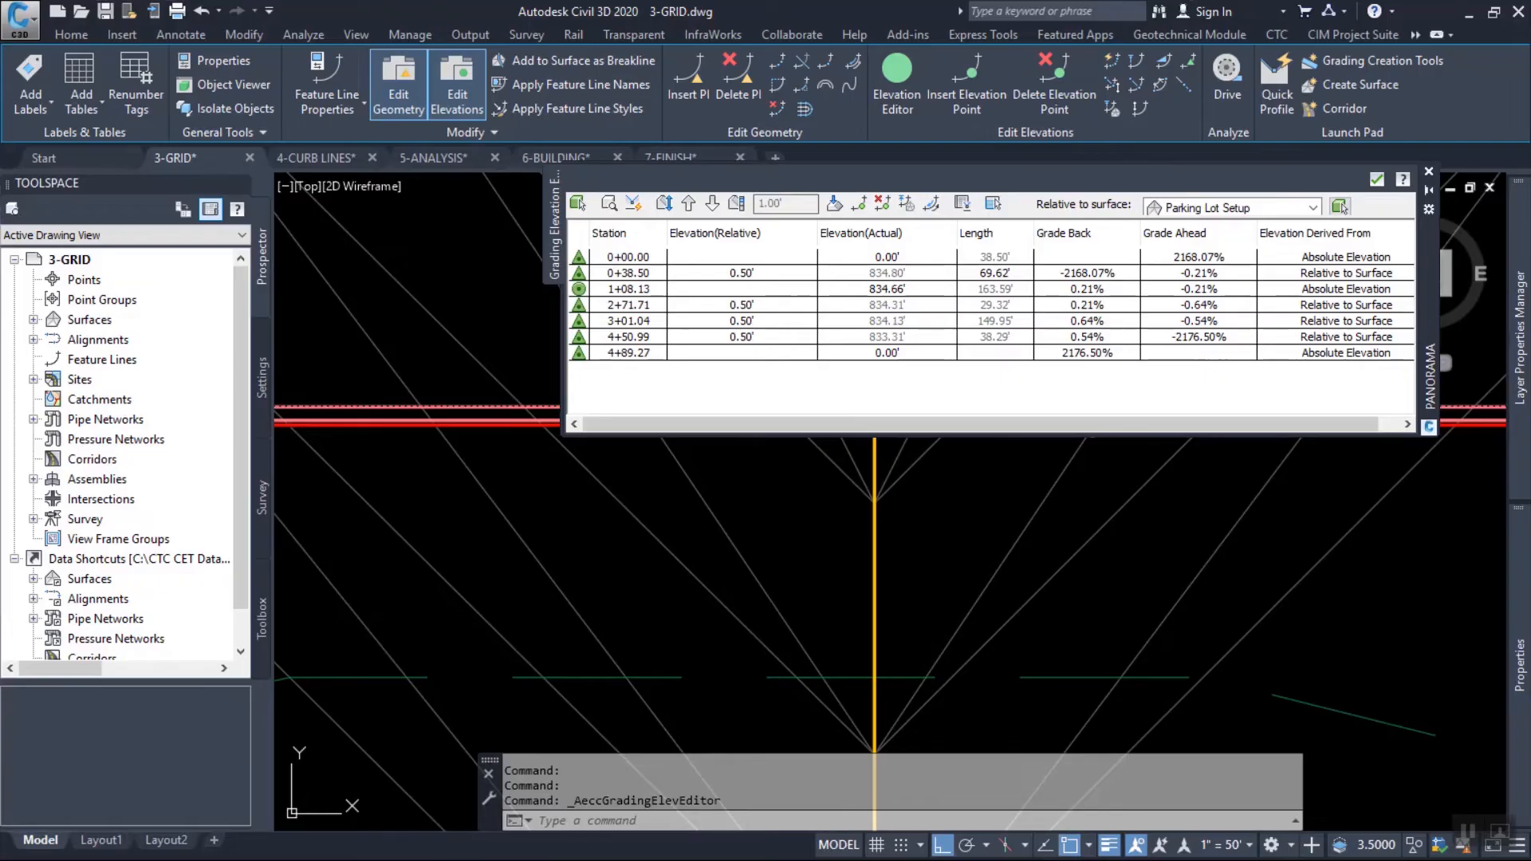
left_click(629, 290)
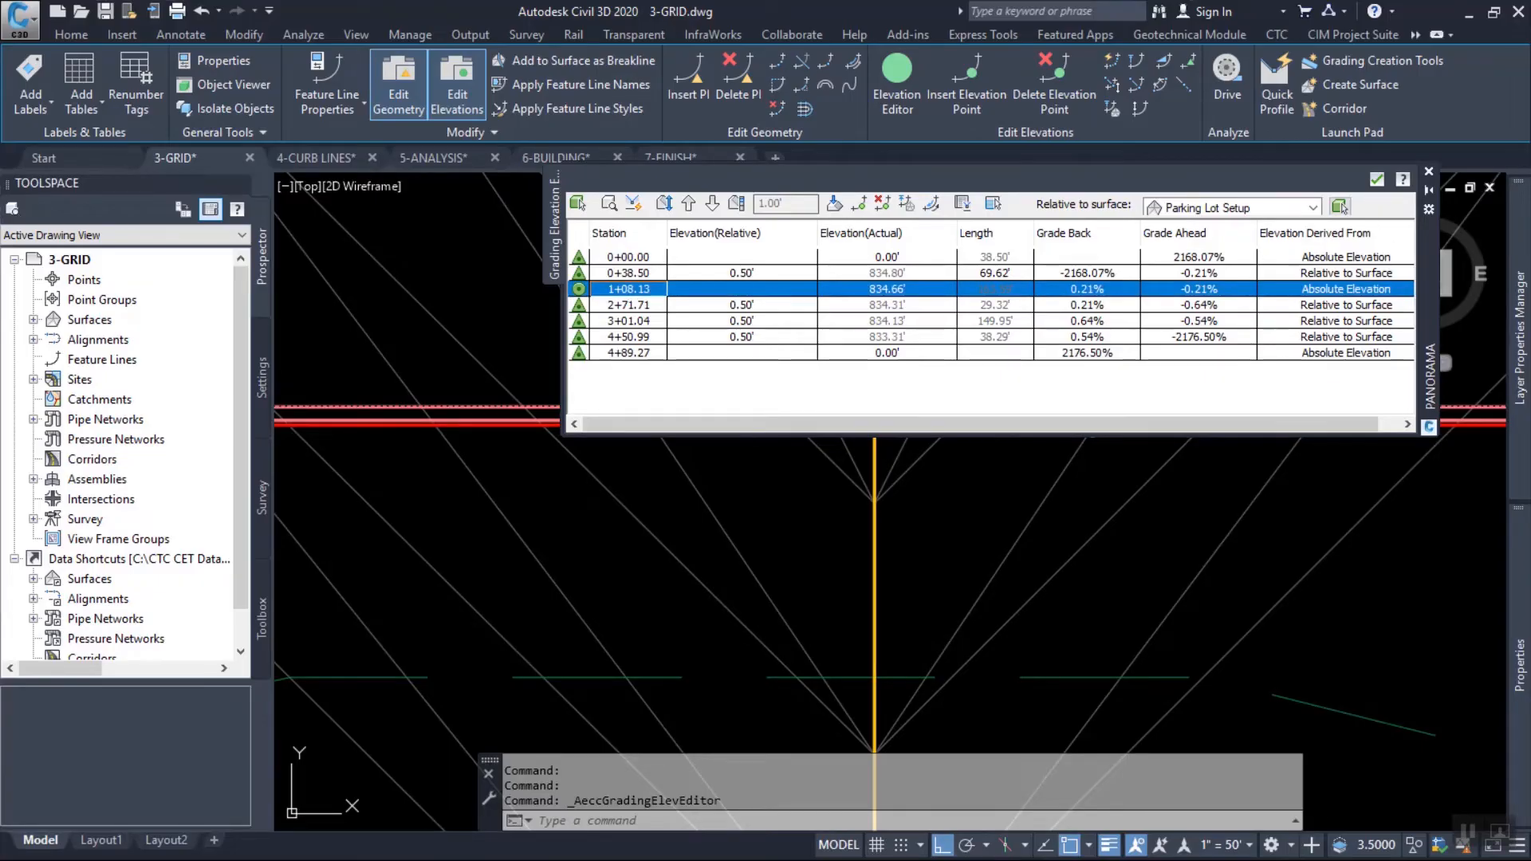
left_click(1376, 179)
scroll(750, 365, "up", 3)
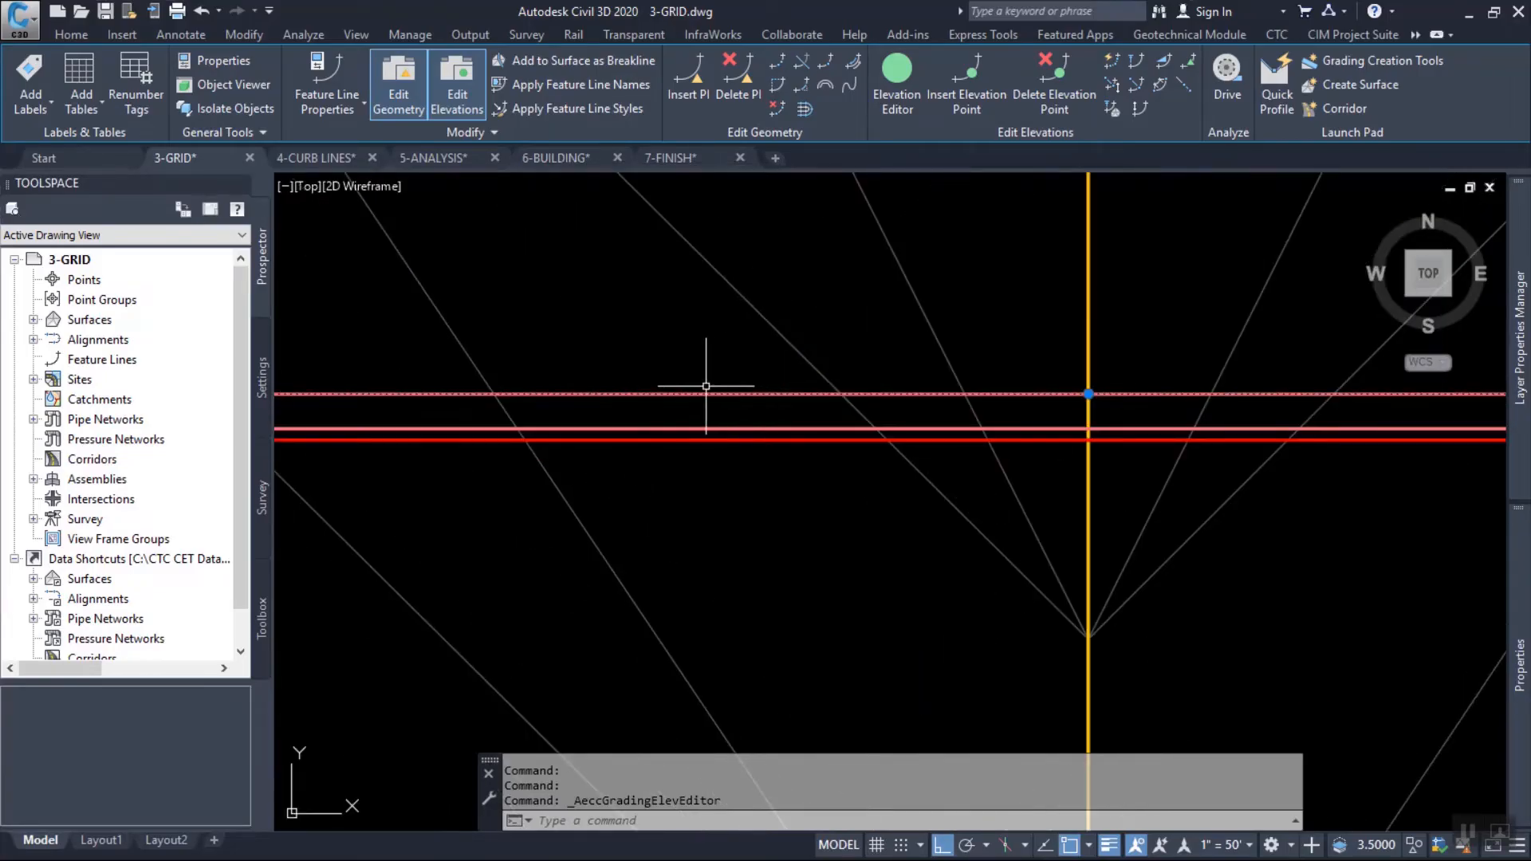
key("Escape")
key("Escape")
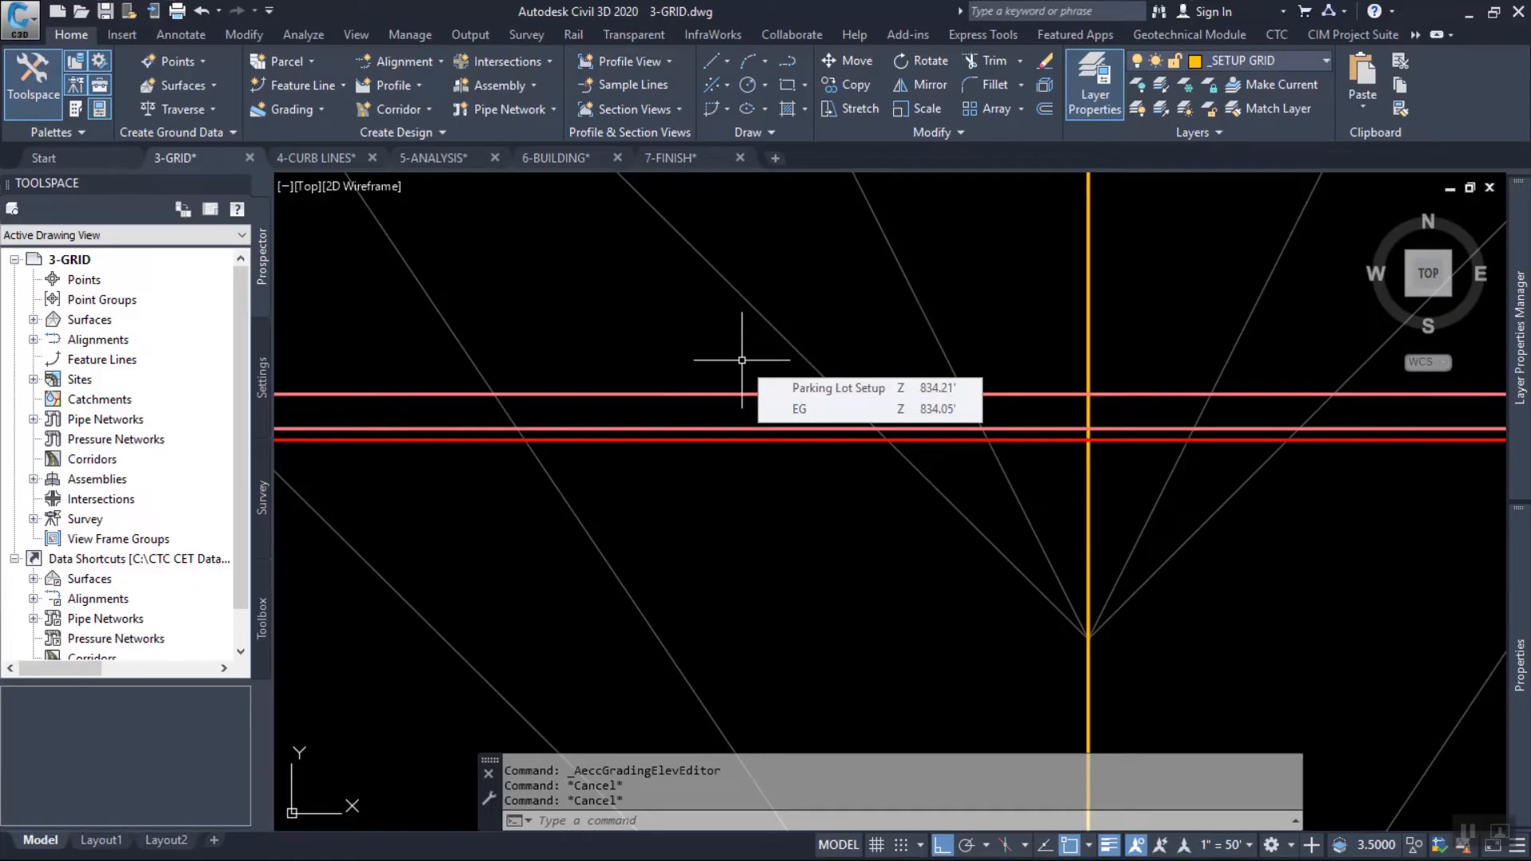
Select all feature lines similar to the northern top-of-curb line and clear the selection, keeping it available as the previous set.
scroll(721, 369, "down", 4)
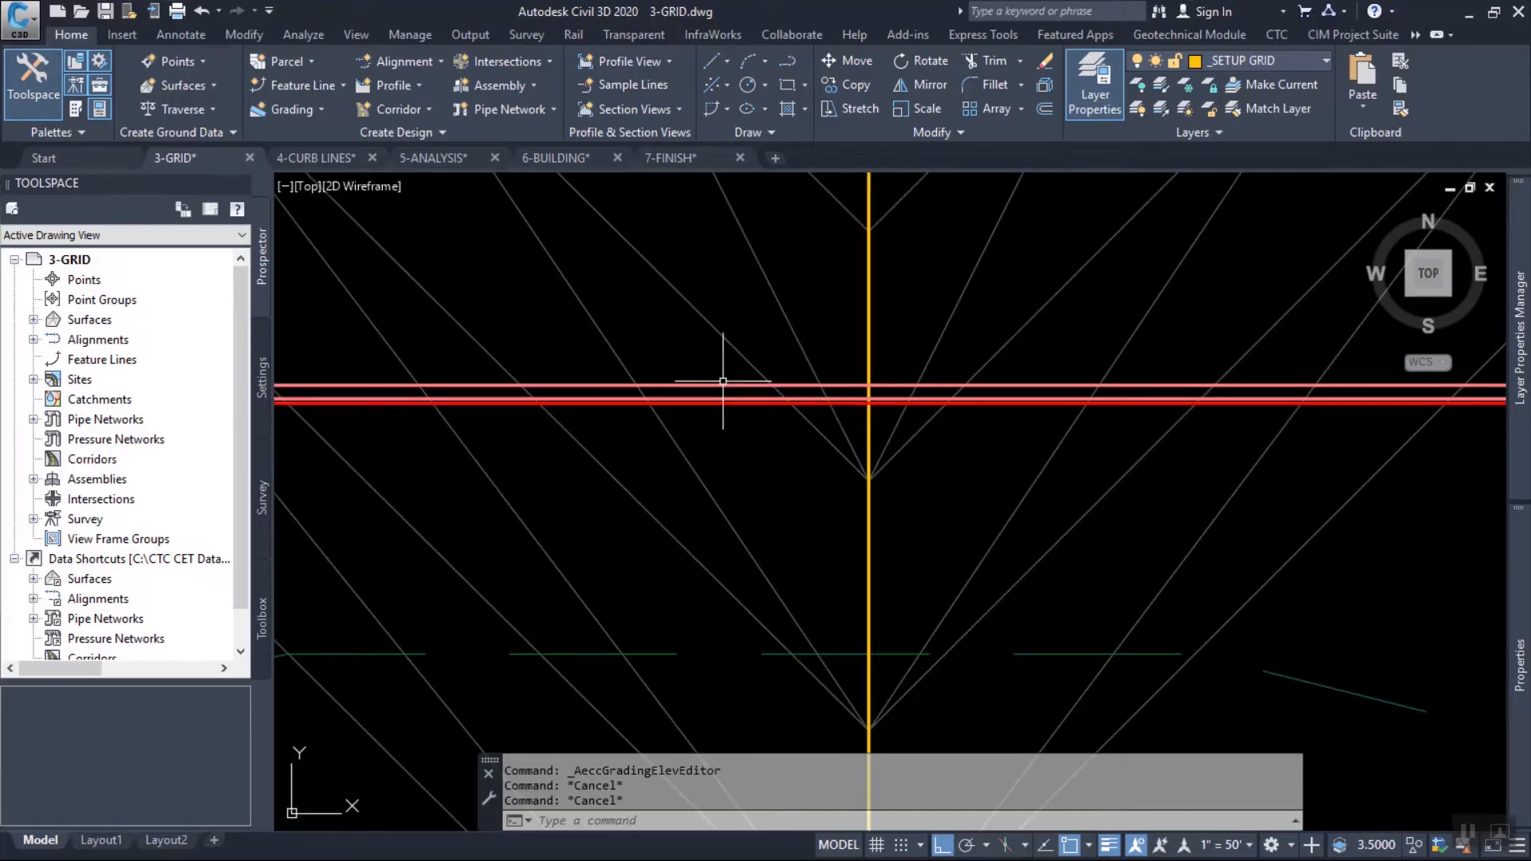
left_click(719, 385)
scroll(699, 330, "down", 4)
right_click(704, 284)
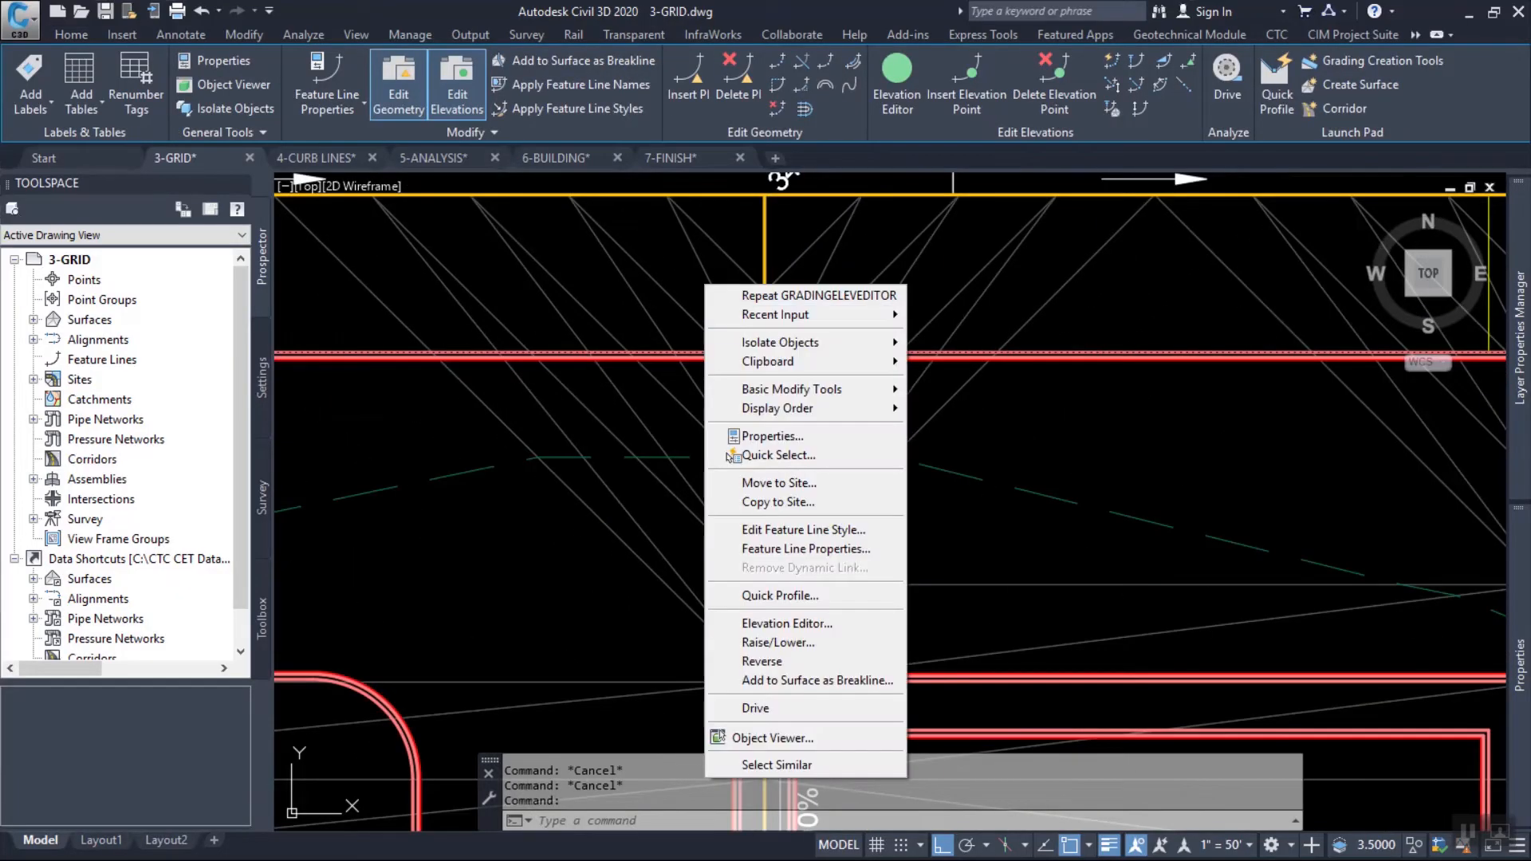
left_click(778, 765)
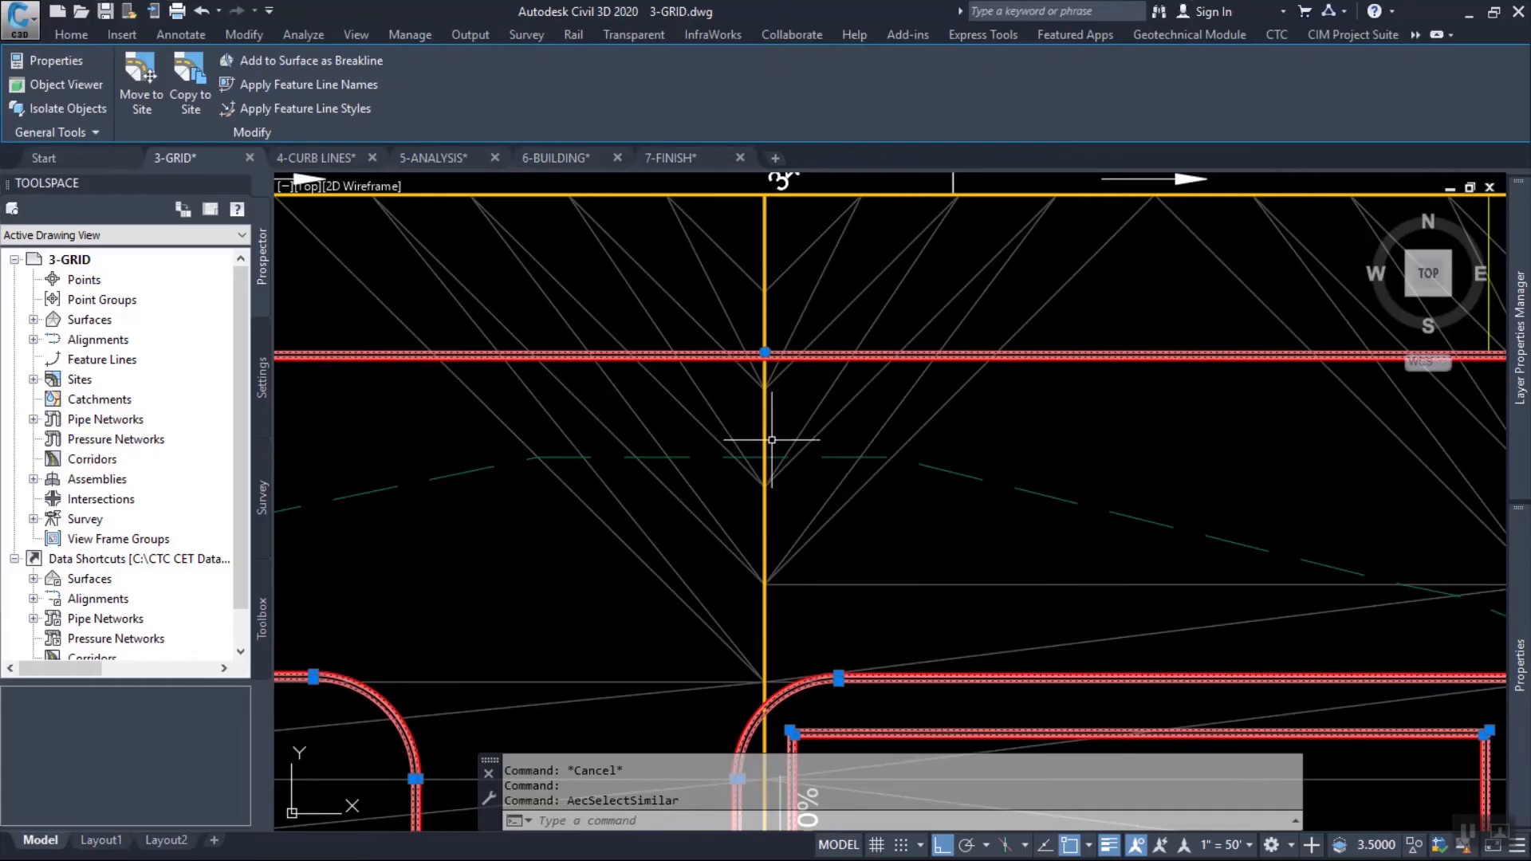
scroll(772, 439, "down", 5)
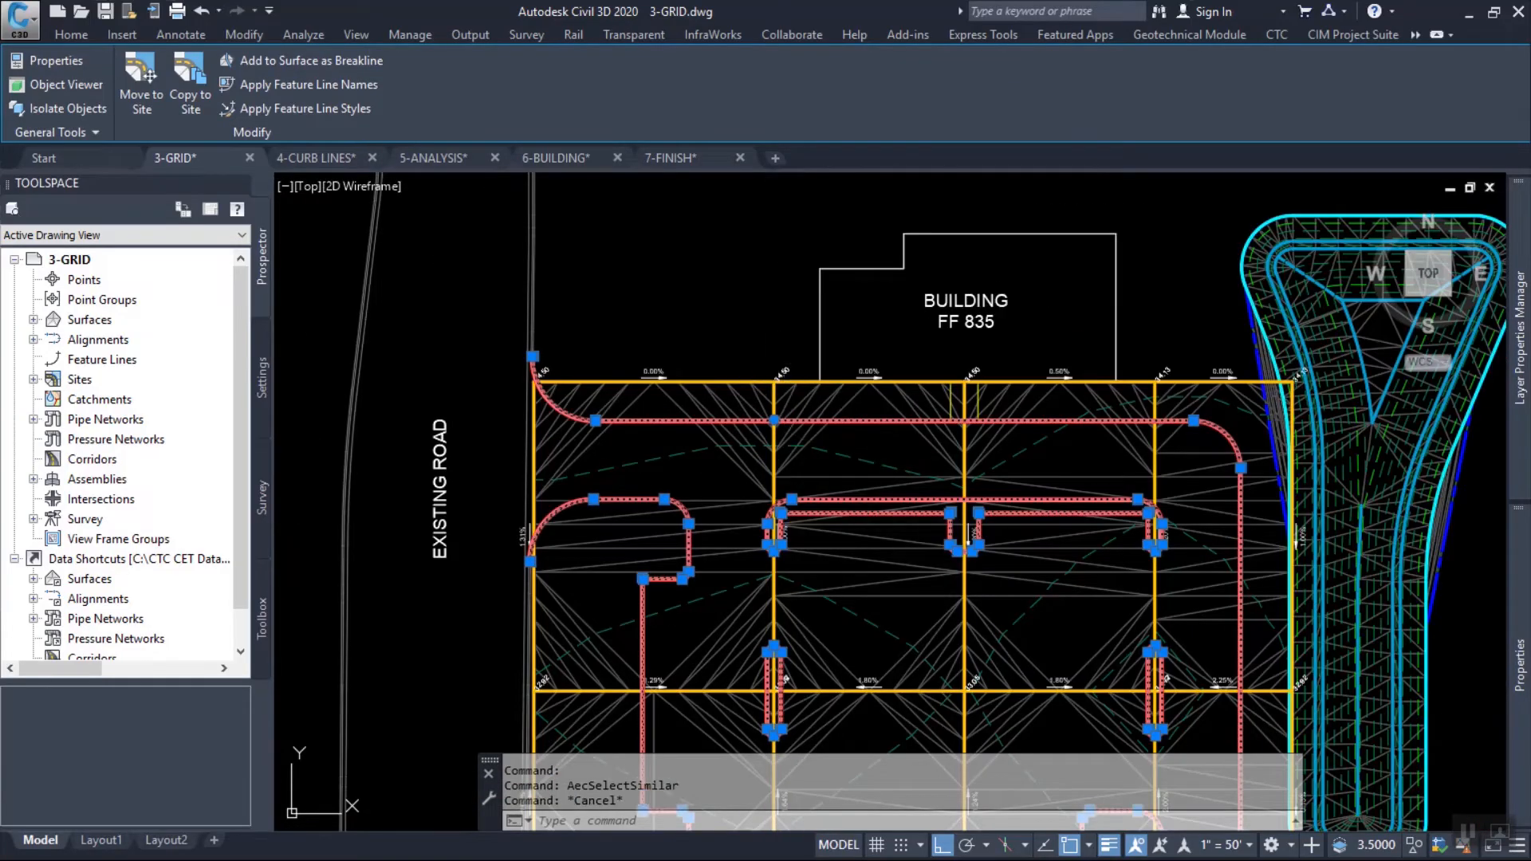
Set up Elevations from Surface with surface Parking Lot Setup, a relative elevation of 0.5' and no intermediate grade break points.
scroll(733, 424, "up", 6)
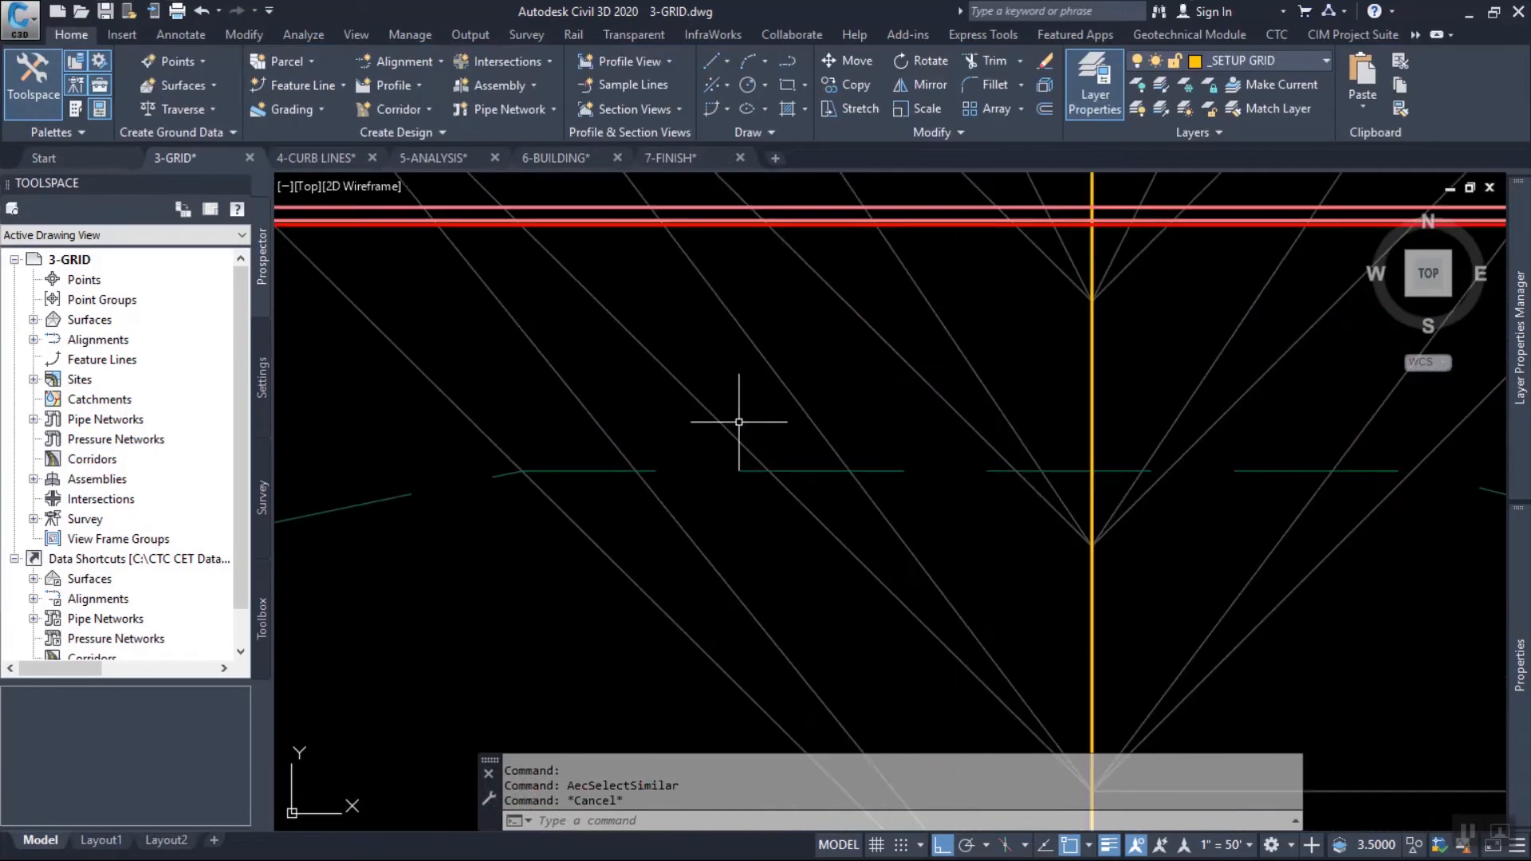
left_click(735, 208)
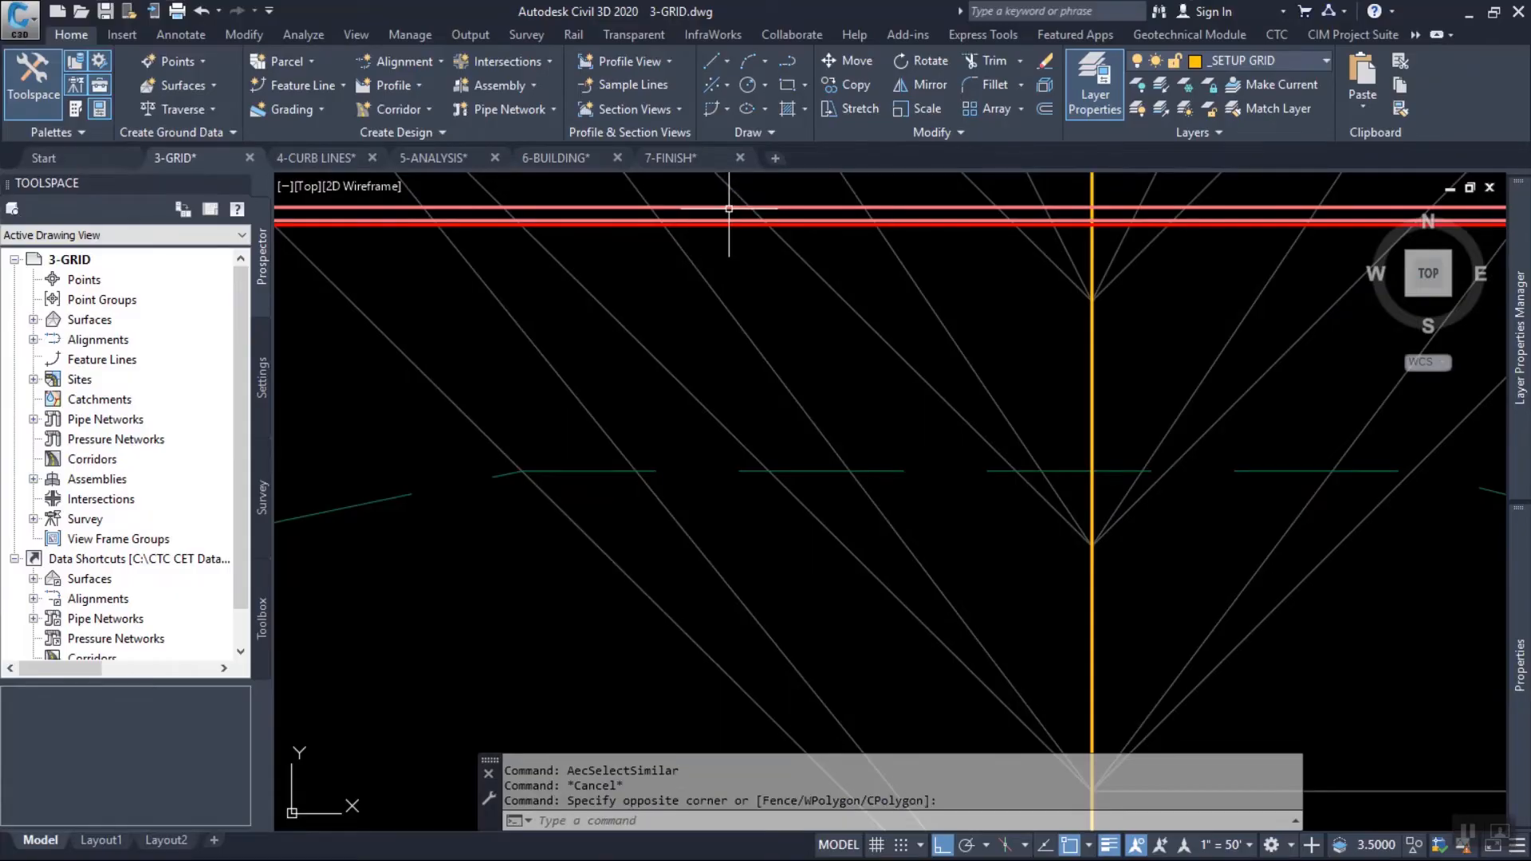
key("Escape")
left_click(722, 208)
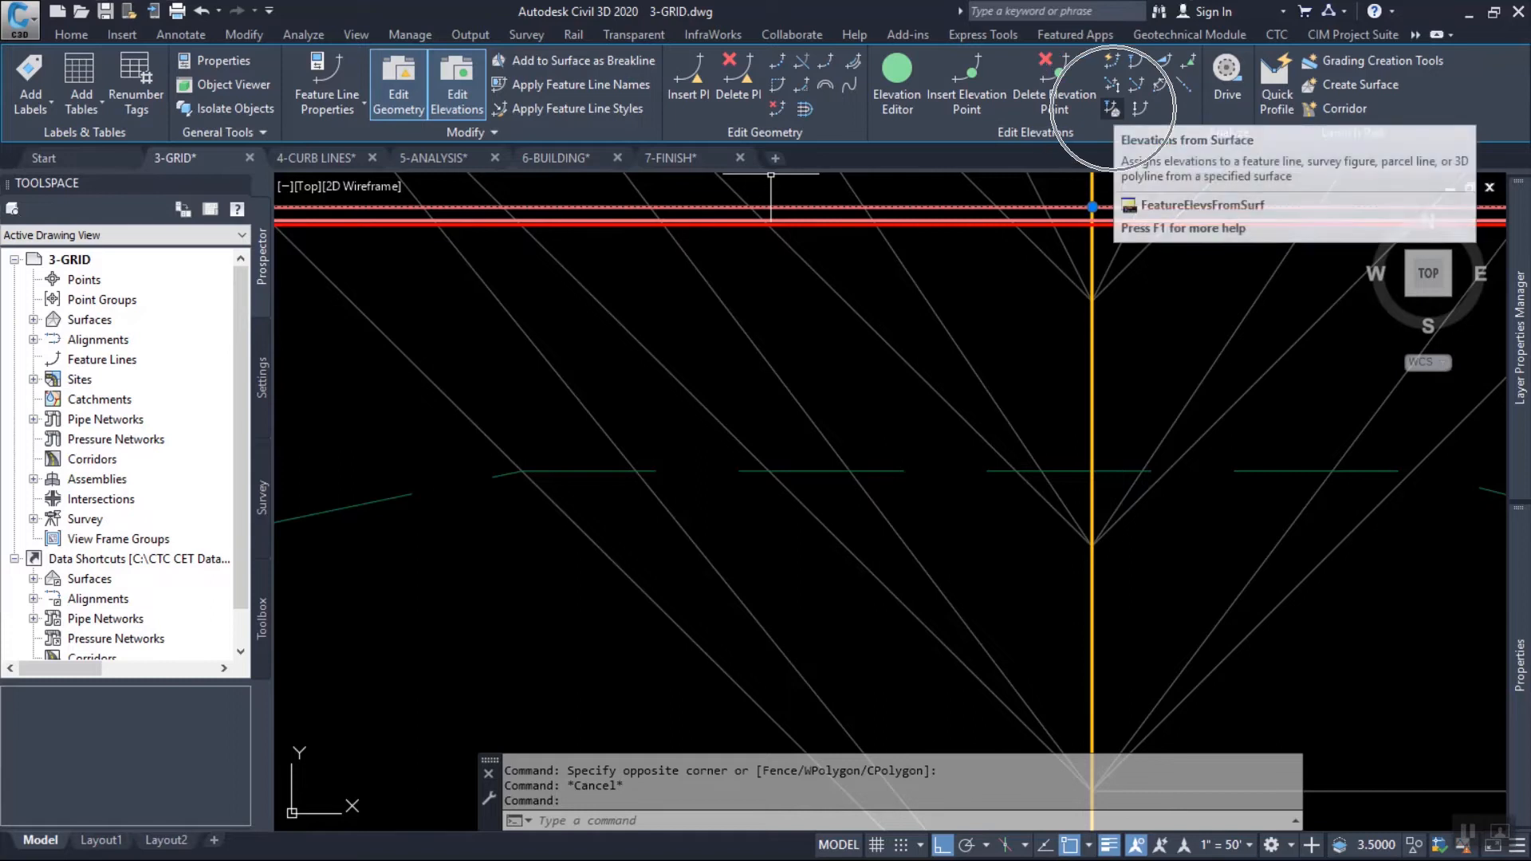
left_click(1112, 109)
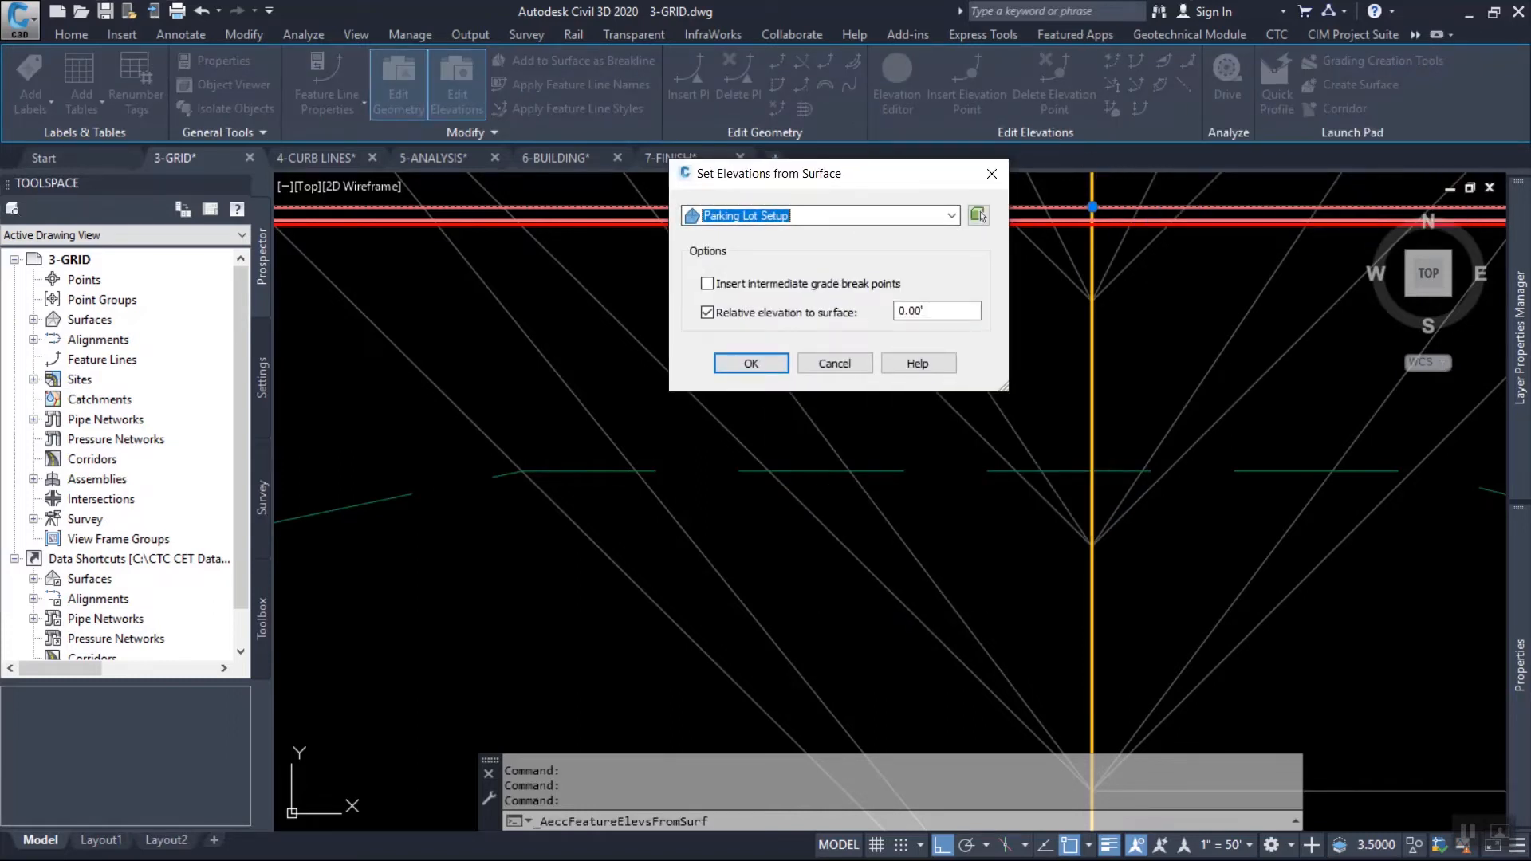
left_click_drag(935, 311, 873, 293)
type(".5")
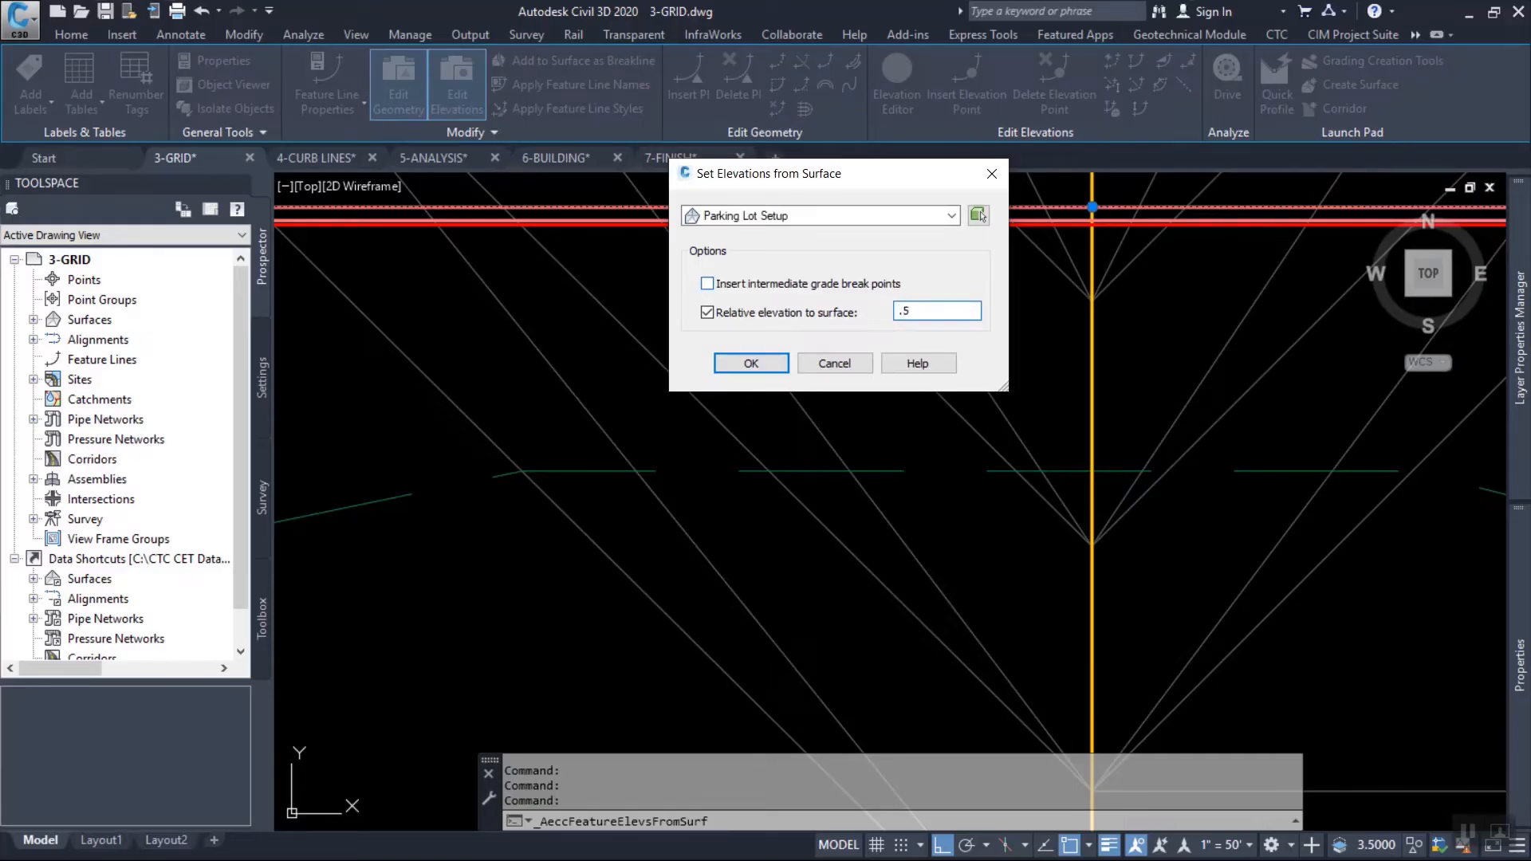
left_click(740, 358)
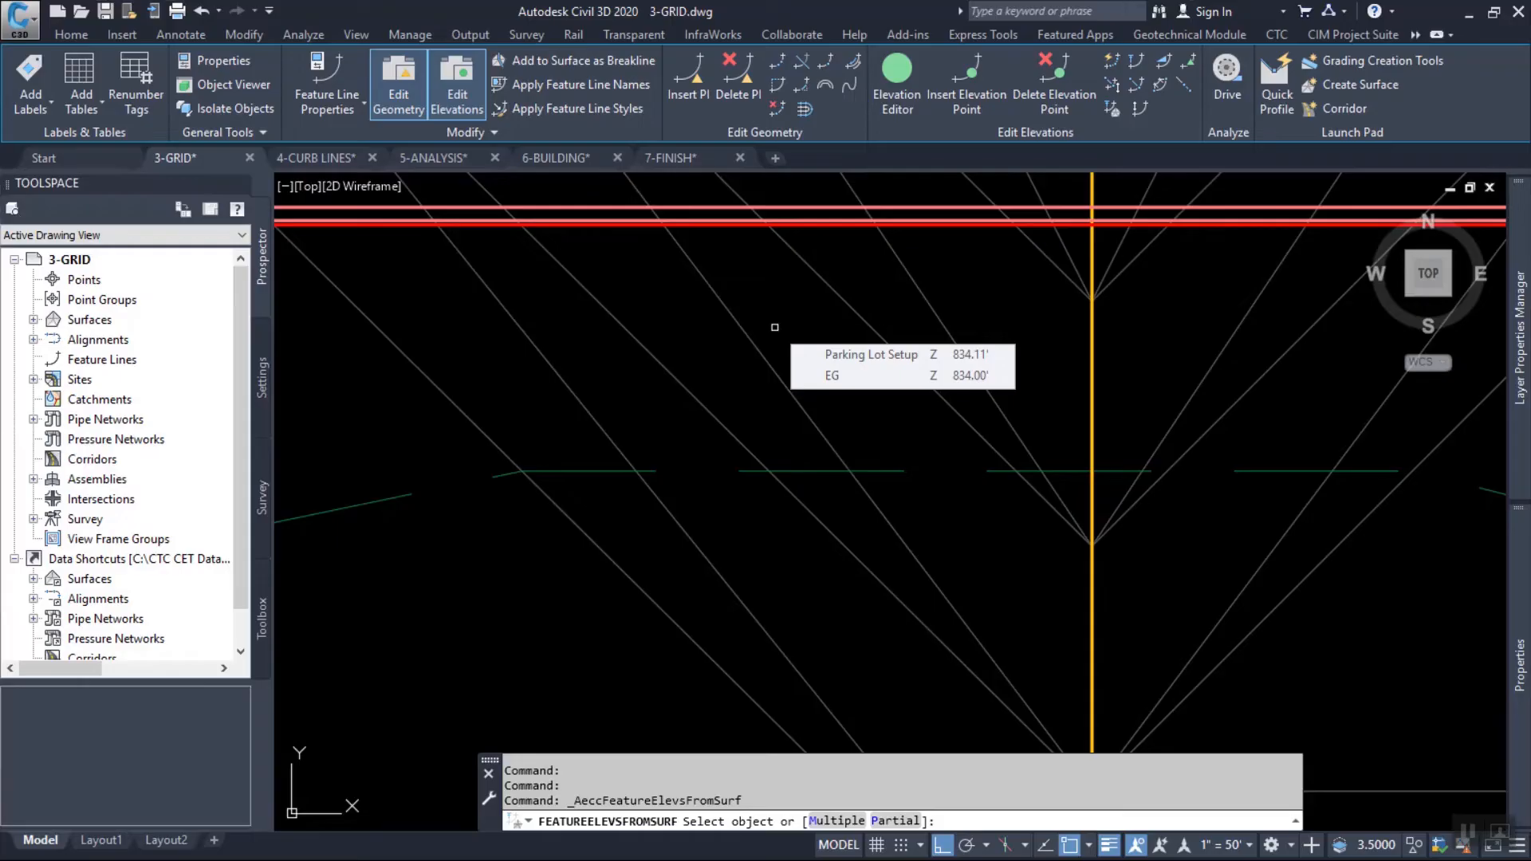
Apply the surface elevations to multiple objects, using the previous selection set of top-of-curb feature lines, and end the command.
type("m")
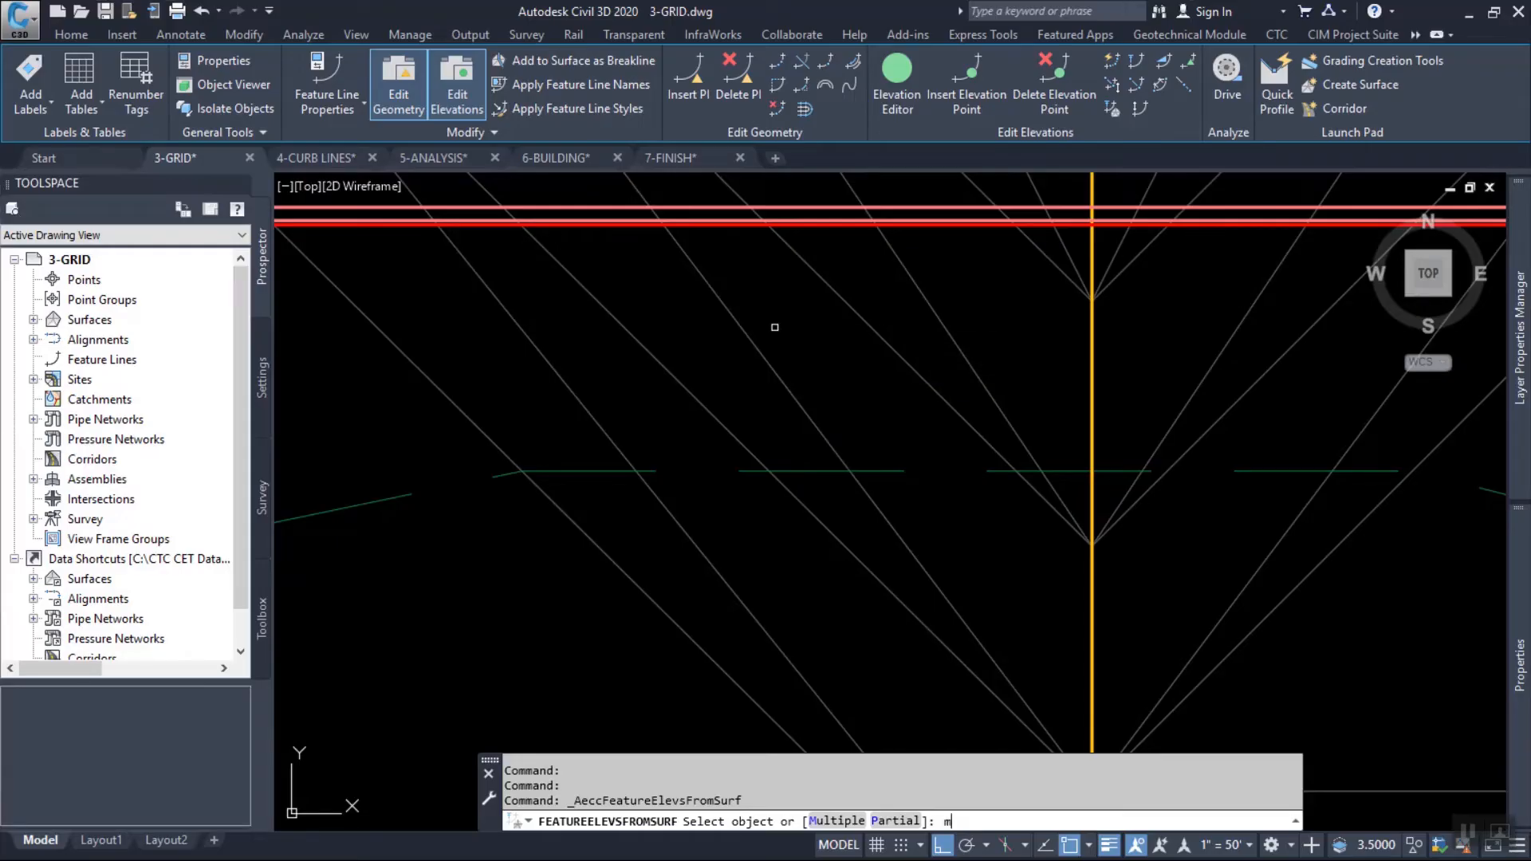
key("Return")
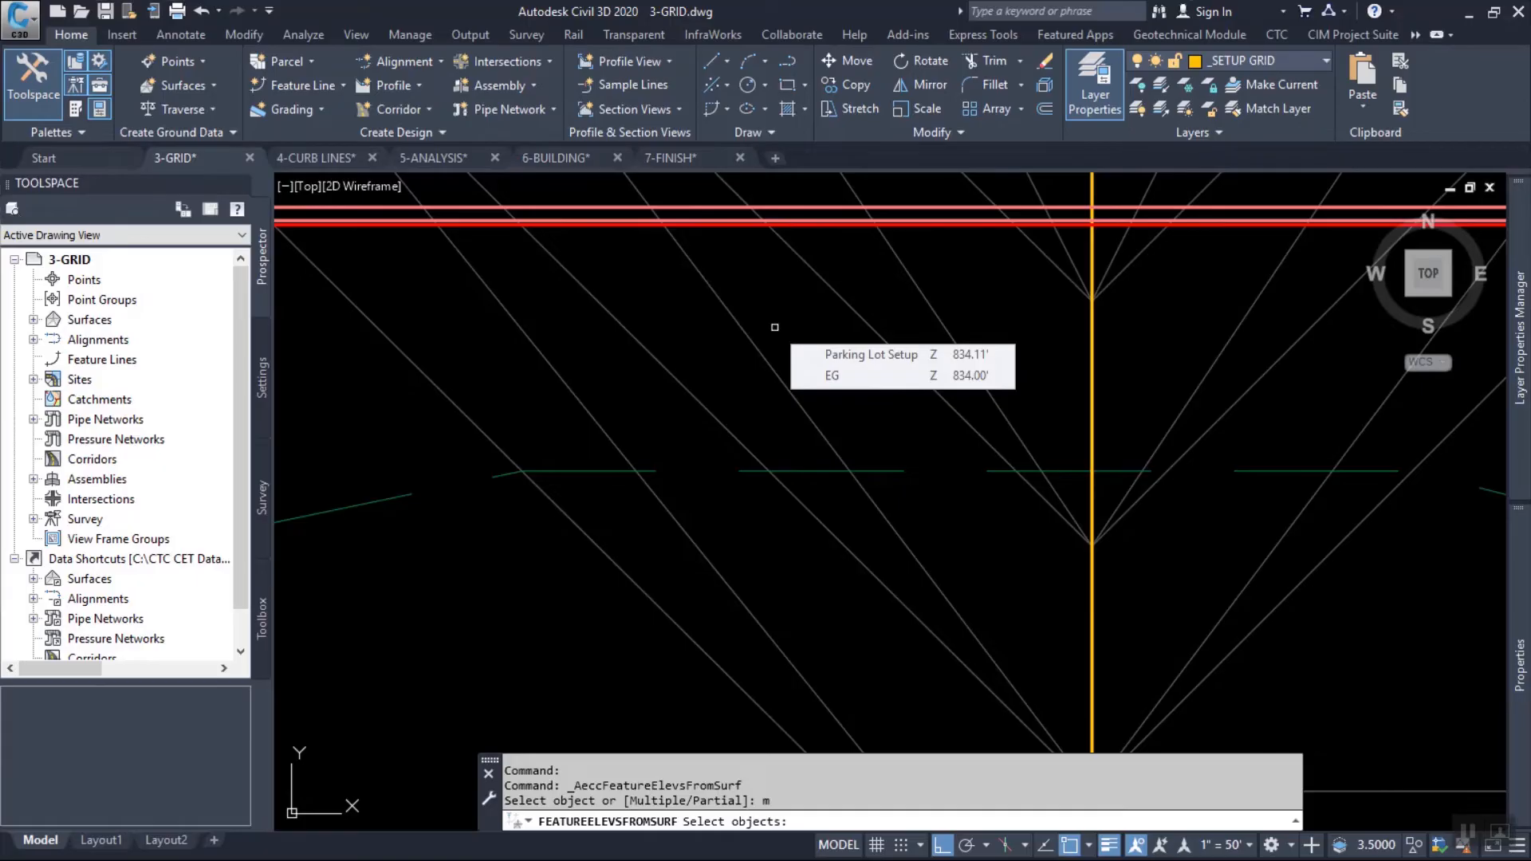
type("p")
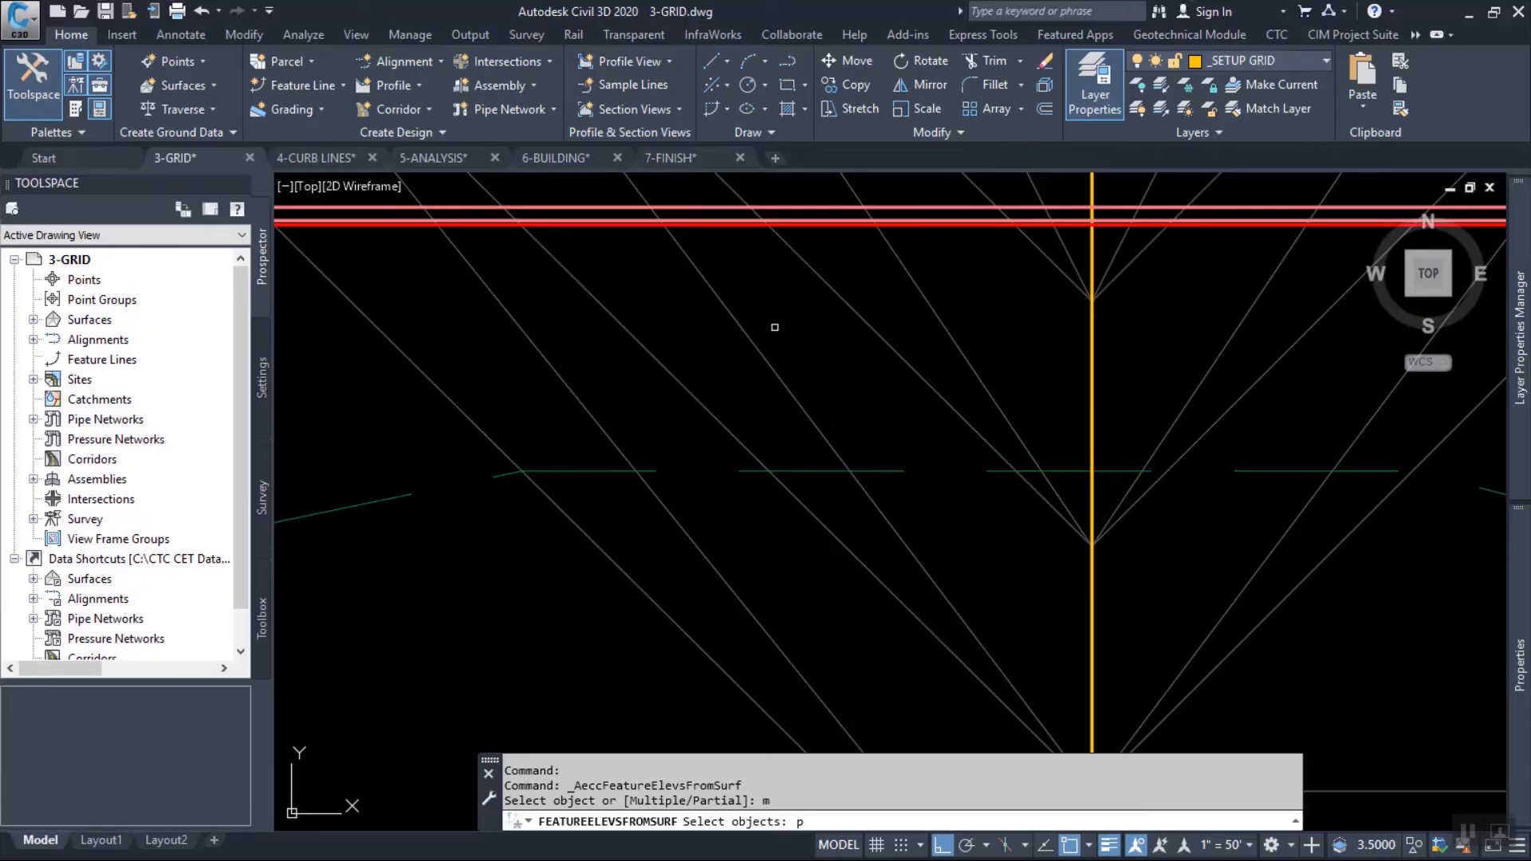
key("Return")
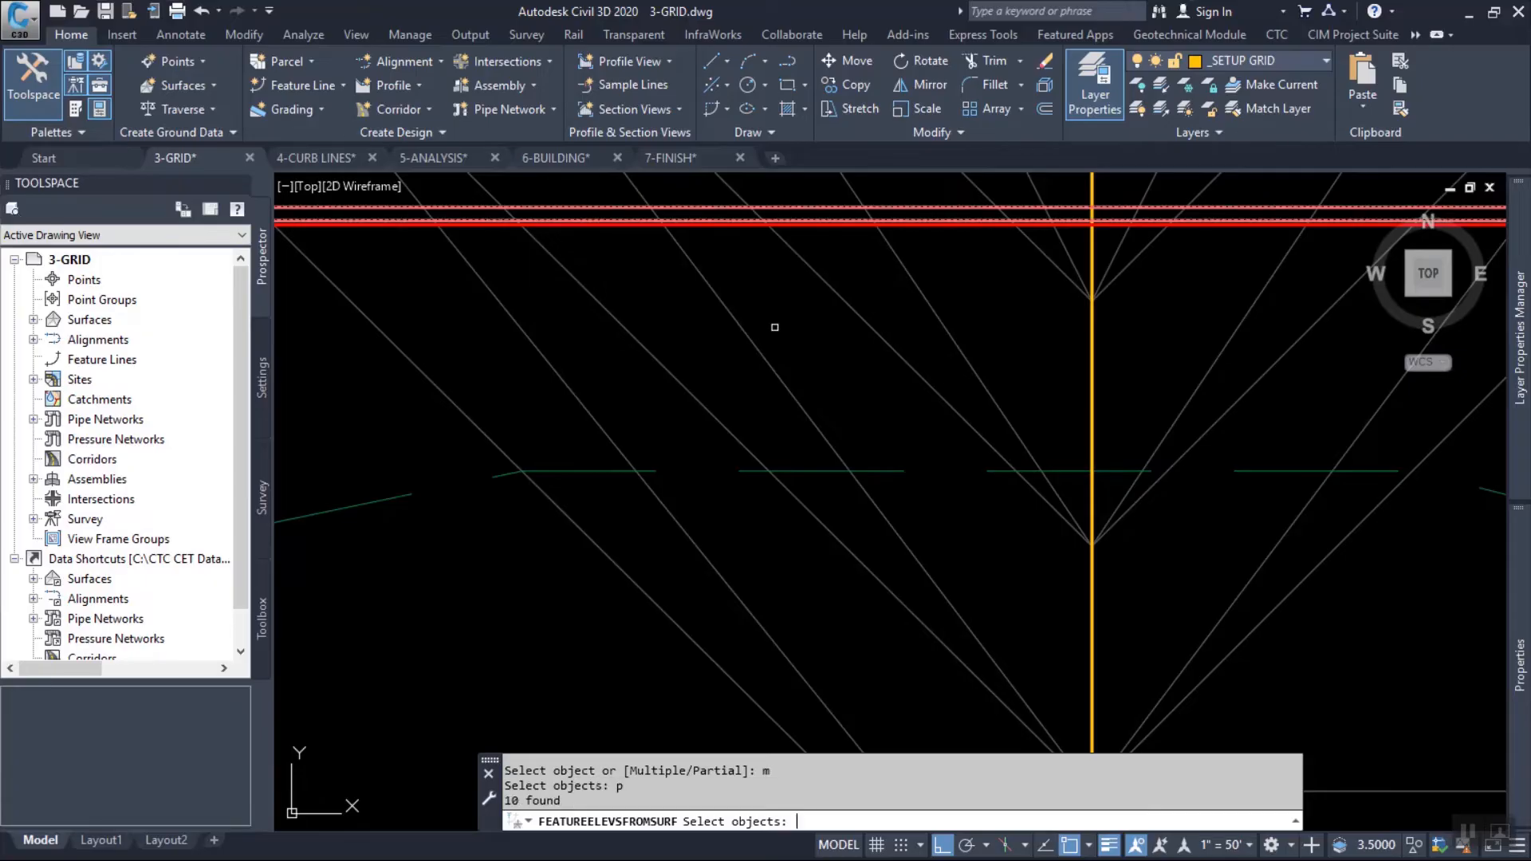
scroll(701, 236, "up", 8)
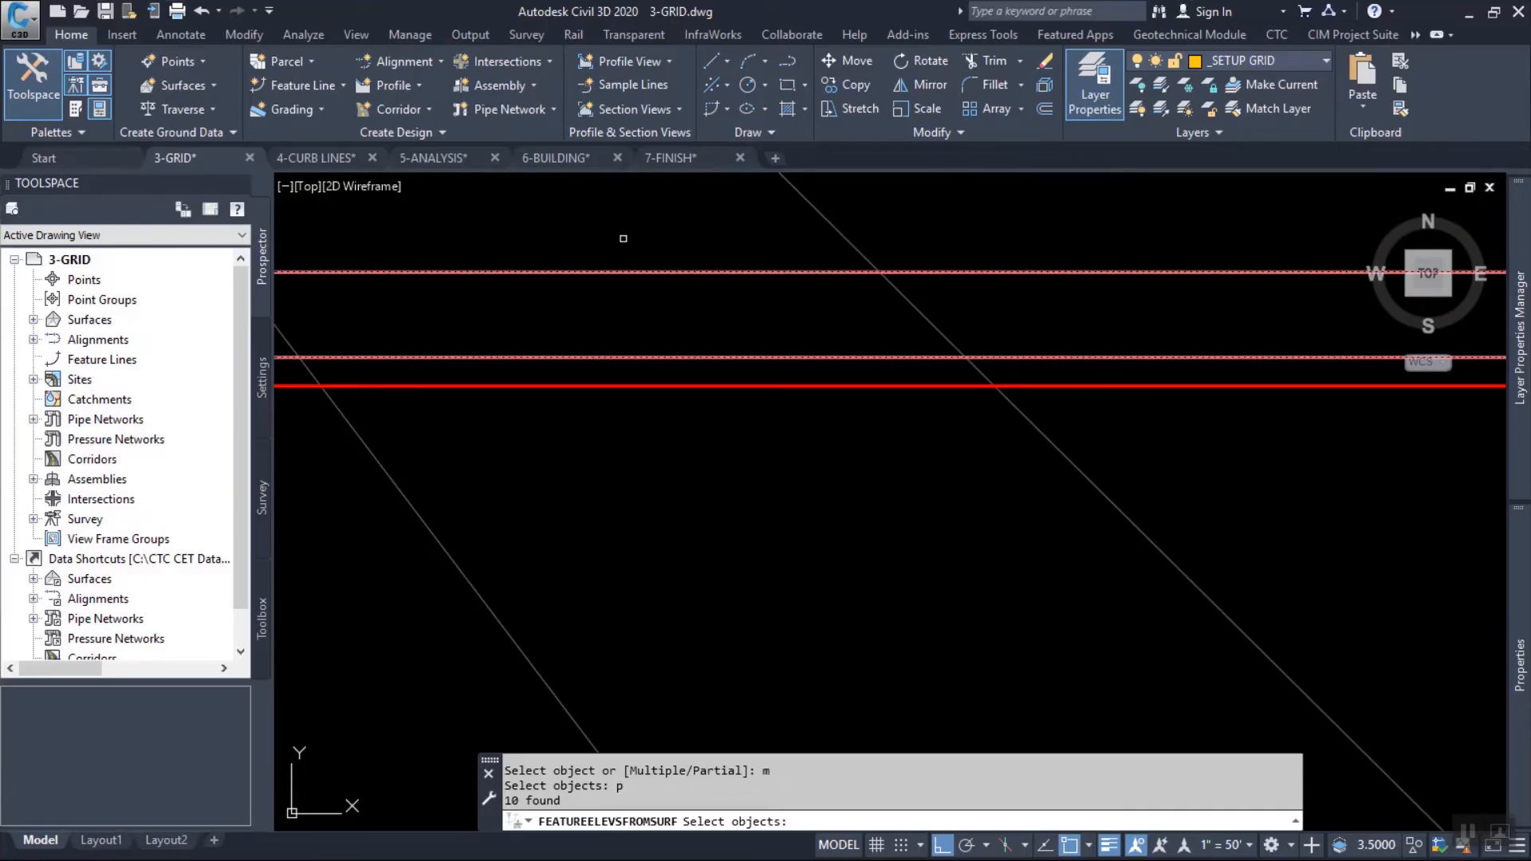
scroll(731, 294, "down", 6)
middle_click_drag(327, 339, 1114, 304)
scroll(905, 334, "down", 6)
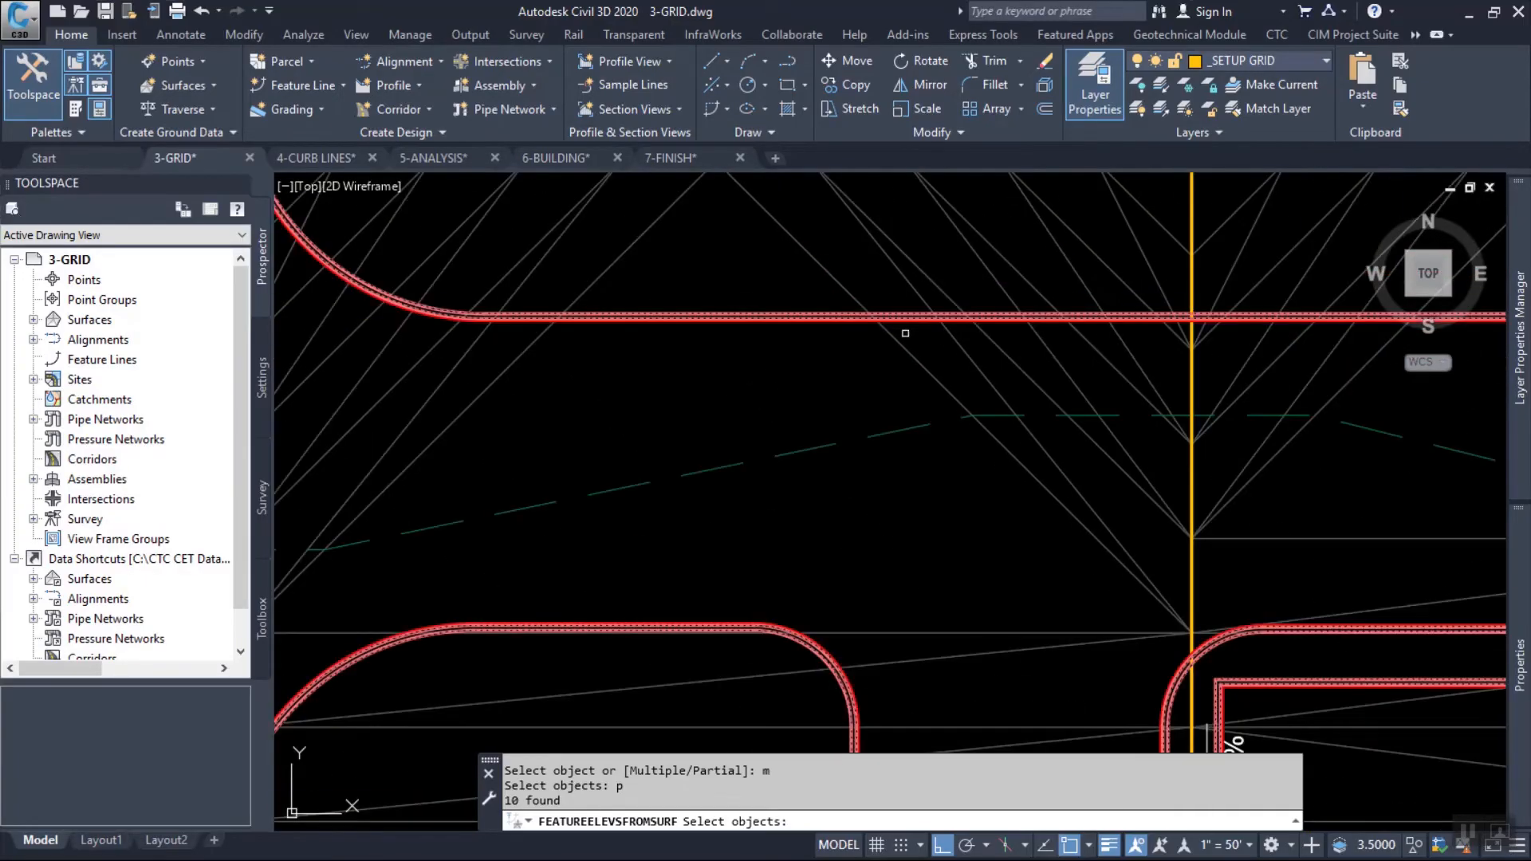
scroll(905, 333, "down", 3)
scroll(833, 351, "up", 4)
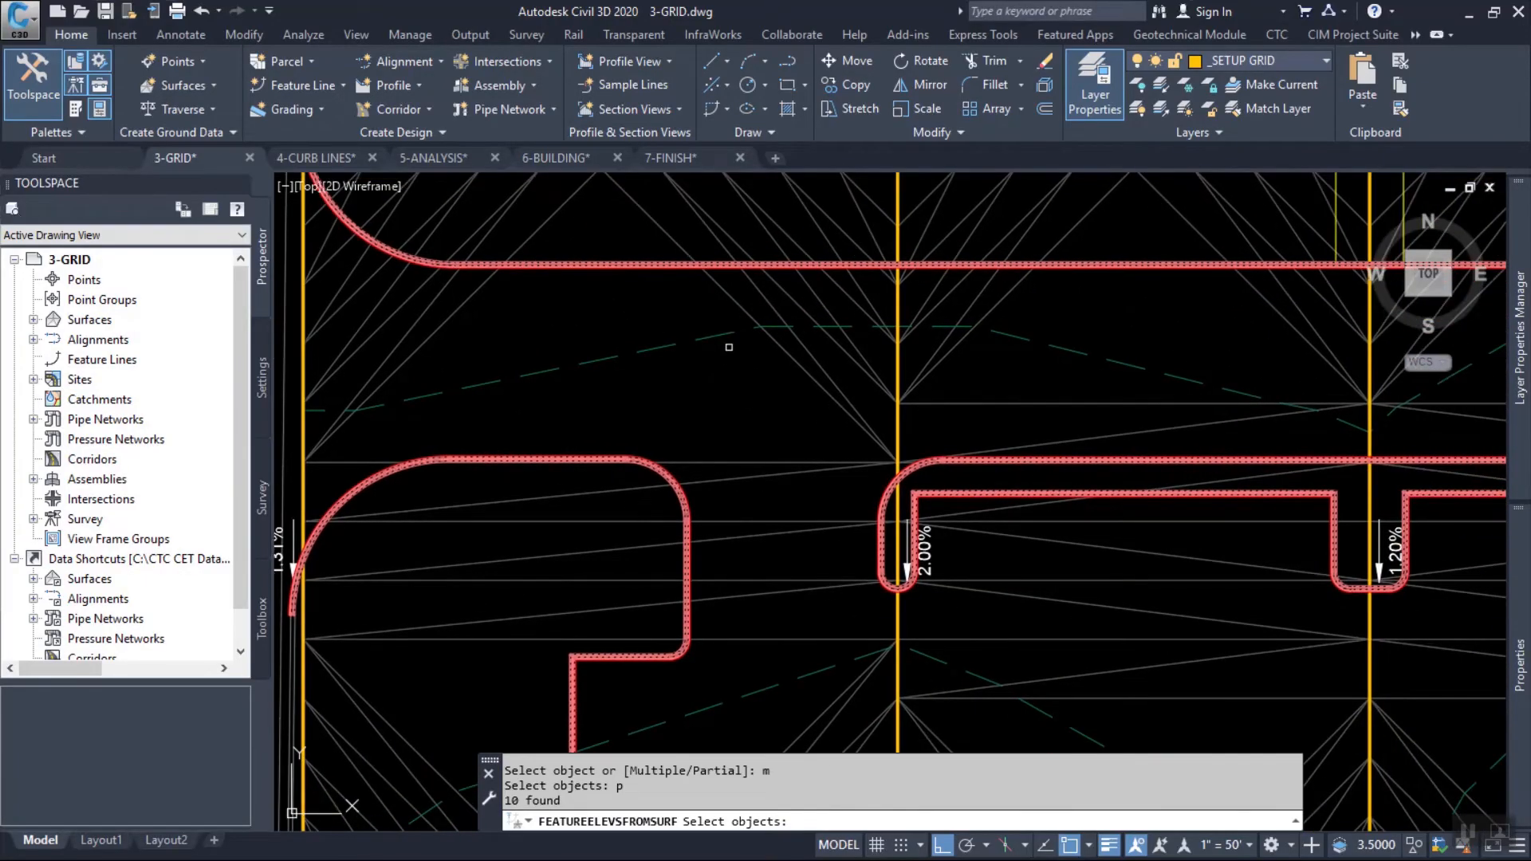
key("Return")
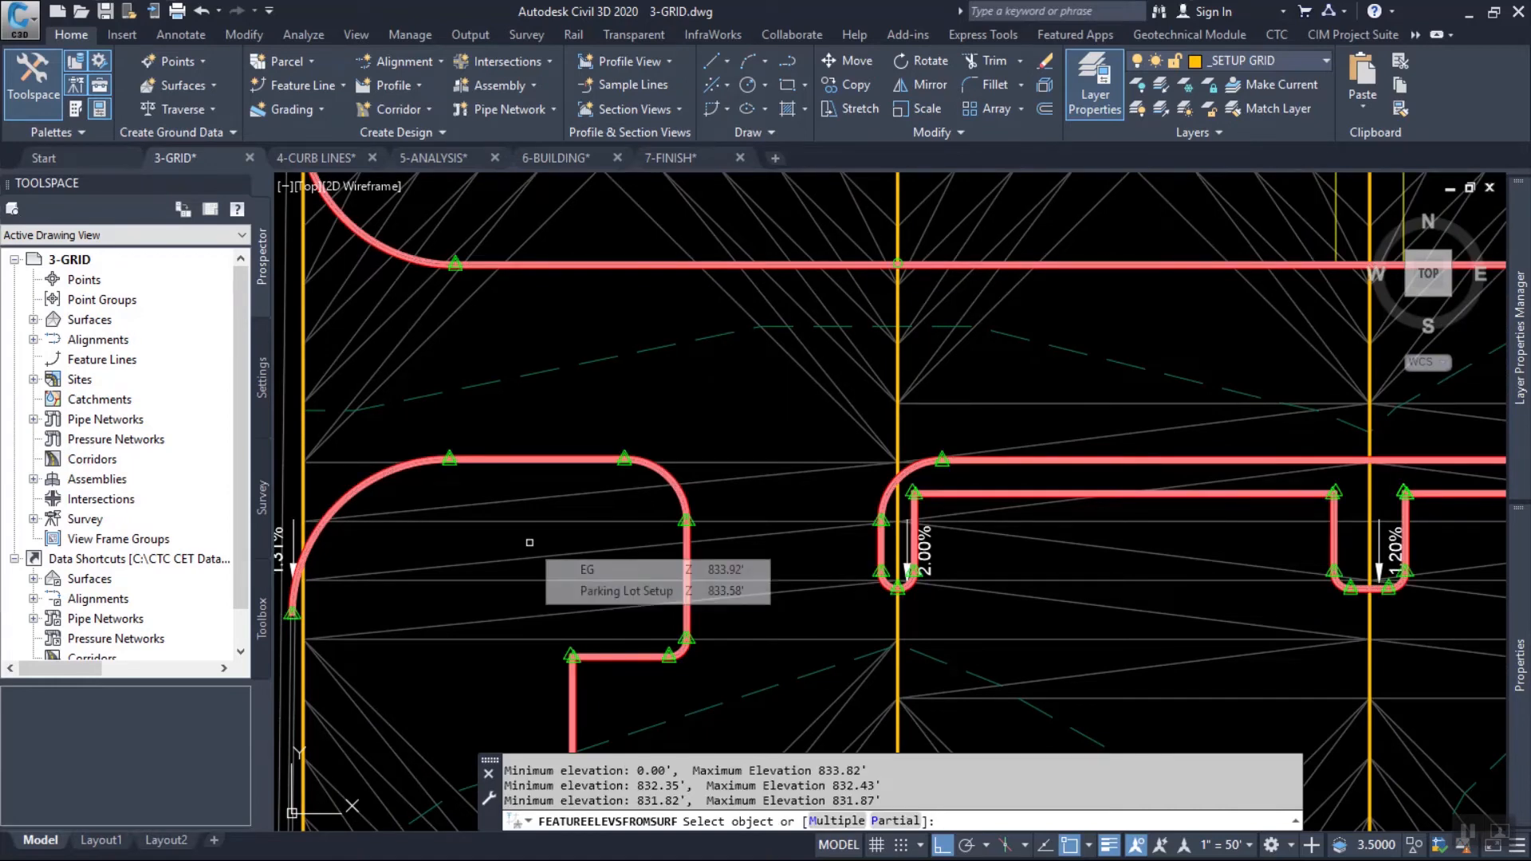
key("Return")
Examine the northern curb feature line and its elevation point where the setup grid line crosses it.
mouse_move(530, 542)
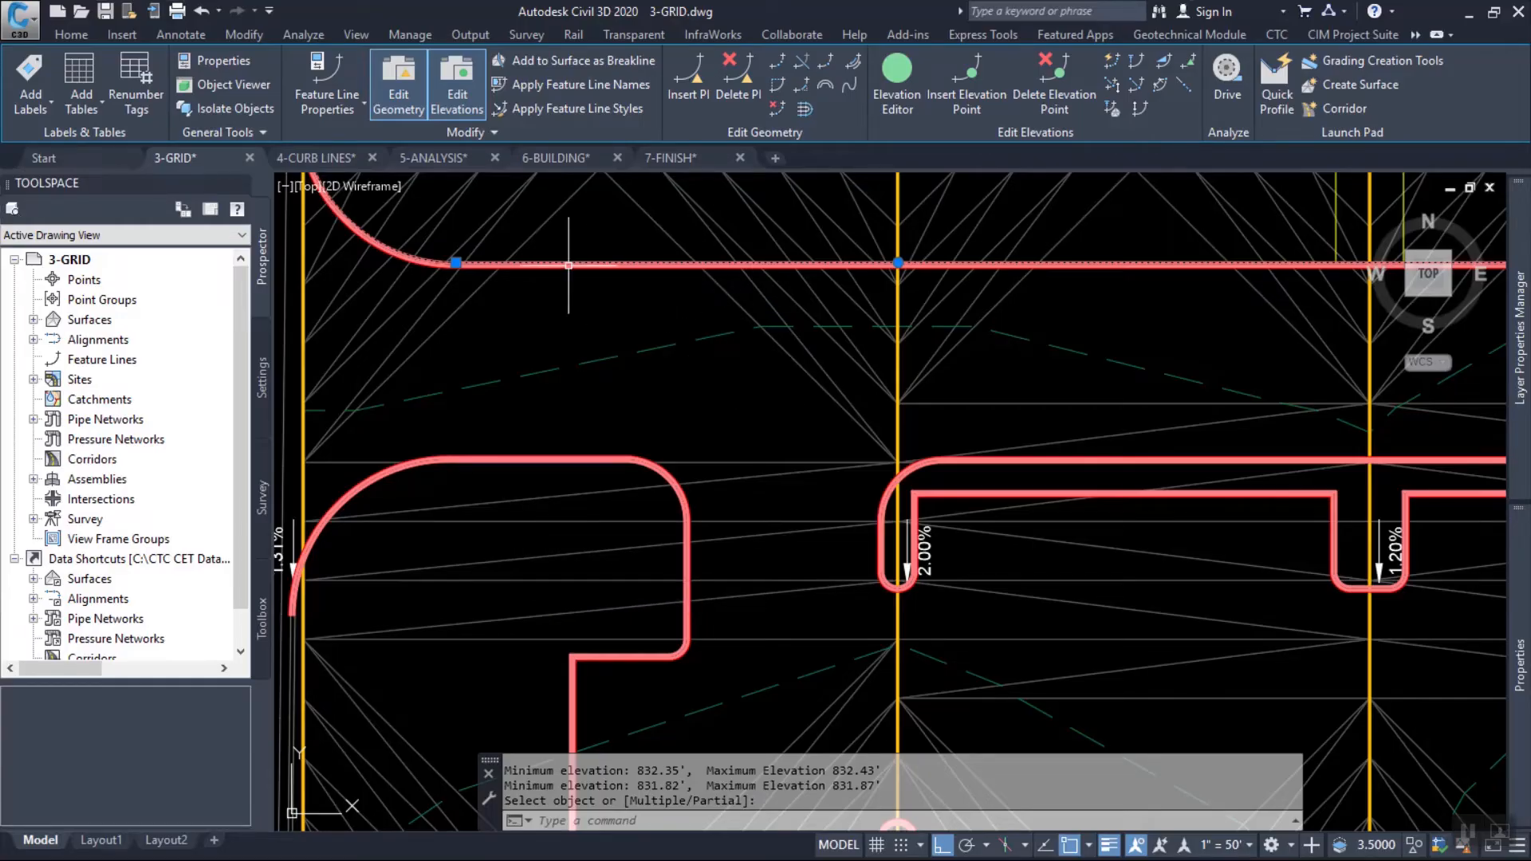
scroll(527, 254, "up", 5)
scroll(690, 307, "down", 2)
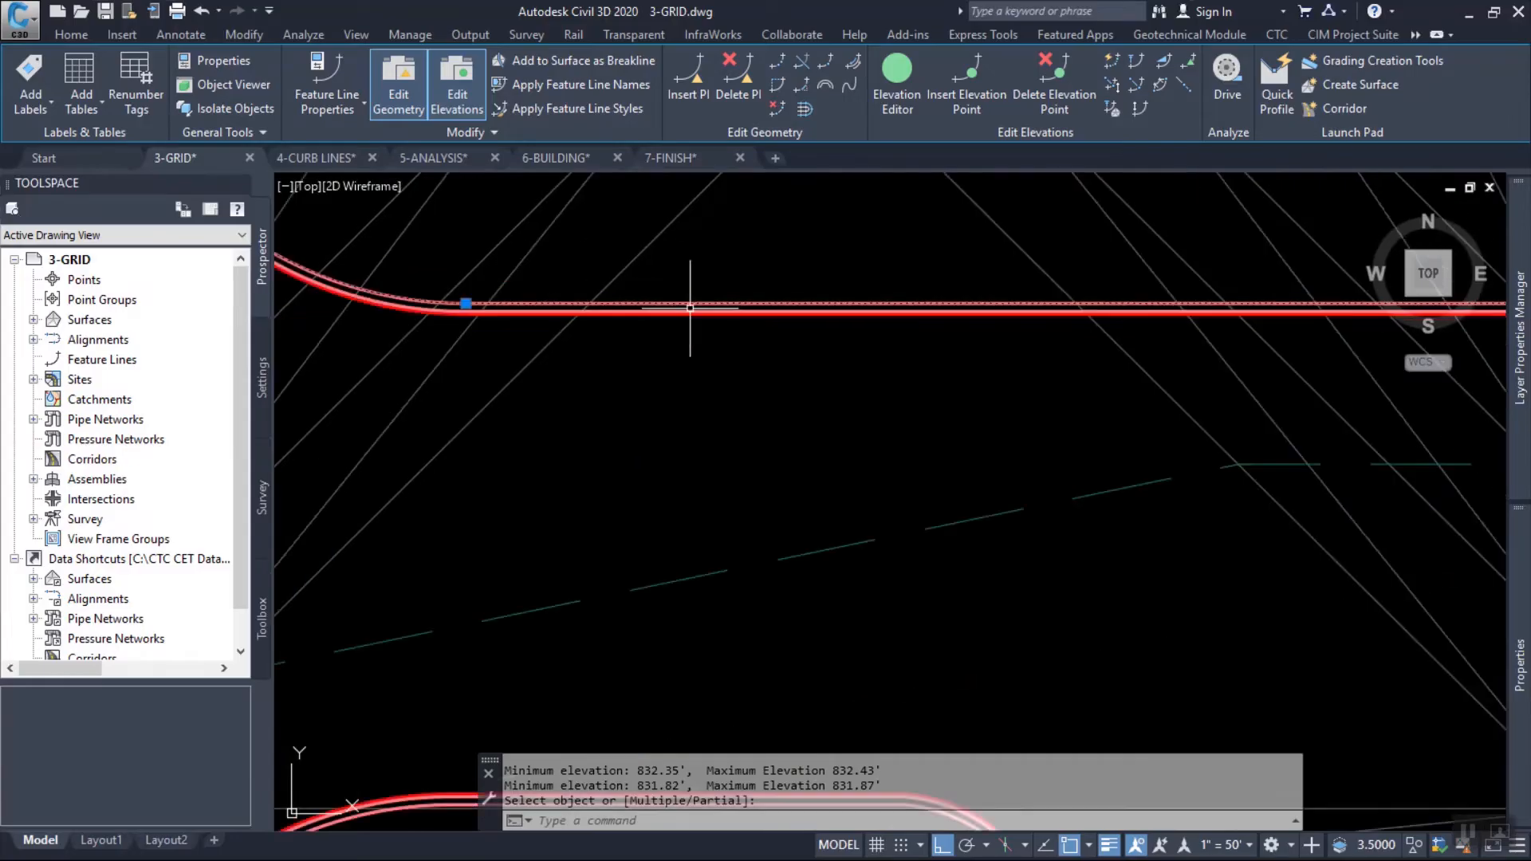
scroll(690, 307, "down", 4)
scroll(949, 512, "up", 2)
middle_click_drag(949, 512, 669, 319)
scroll(762, 383, "down", 6)
middle_click_drag(795, 324, 966, 469)
scroll(822, 431, "up", 8)
middle_click_drag(1039, 550, 845, 480)
middle_click_drag(917, 428, 469, 487)
middle_click_drag(901, 357, 684, 387)
scroll(619, 376, "up", 6)
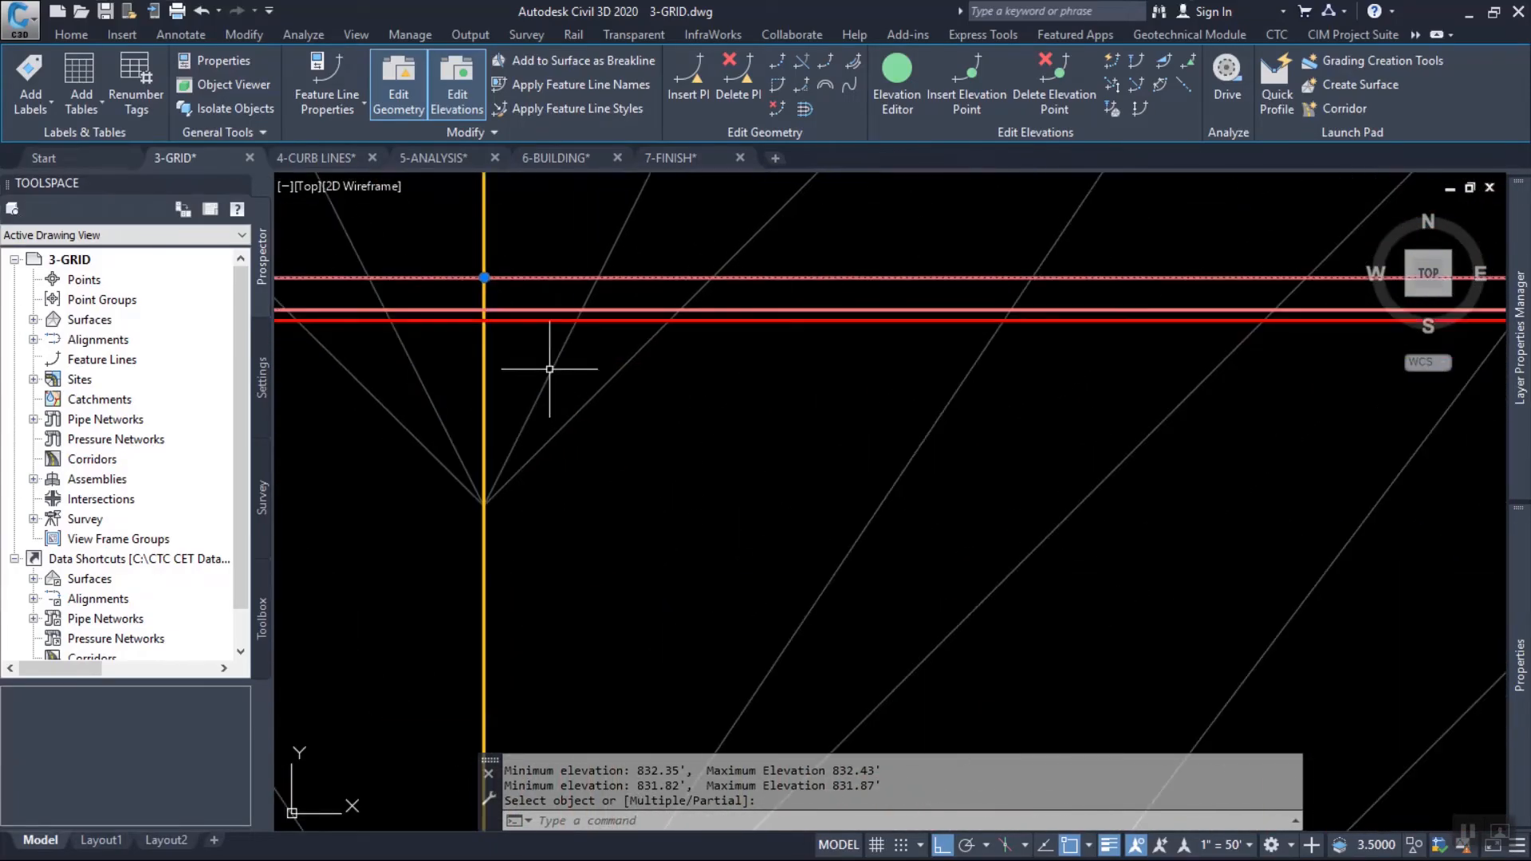
scroll(534, 331, "down", 4)
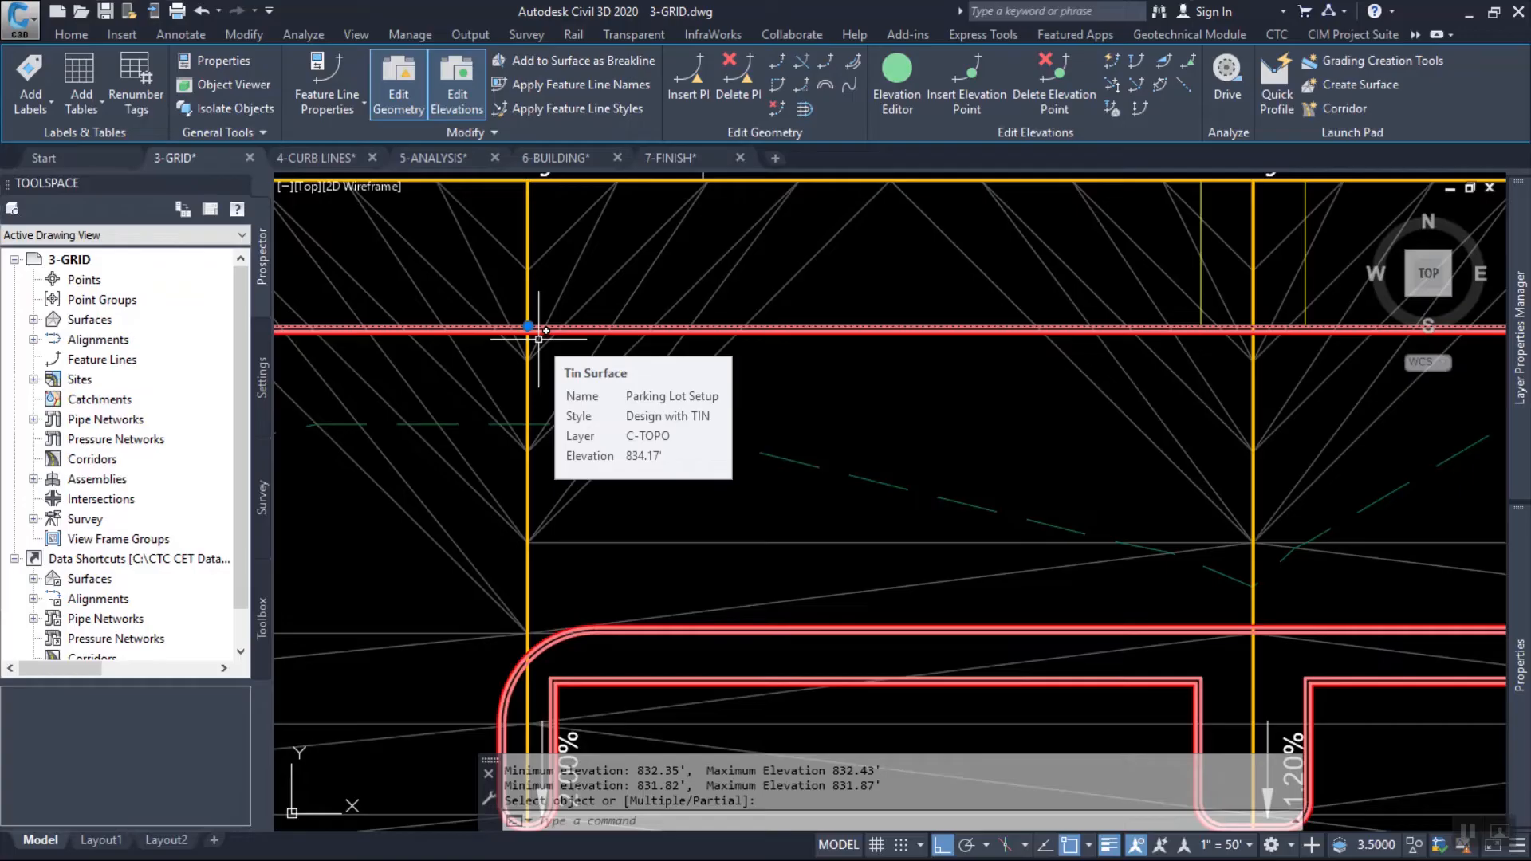
Switch to the 4-CURB LINES drawing.
left_click(315, 158)
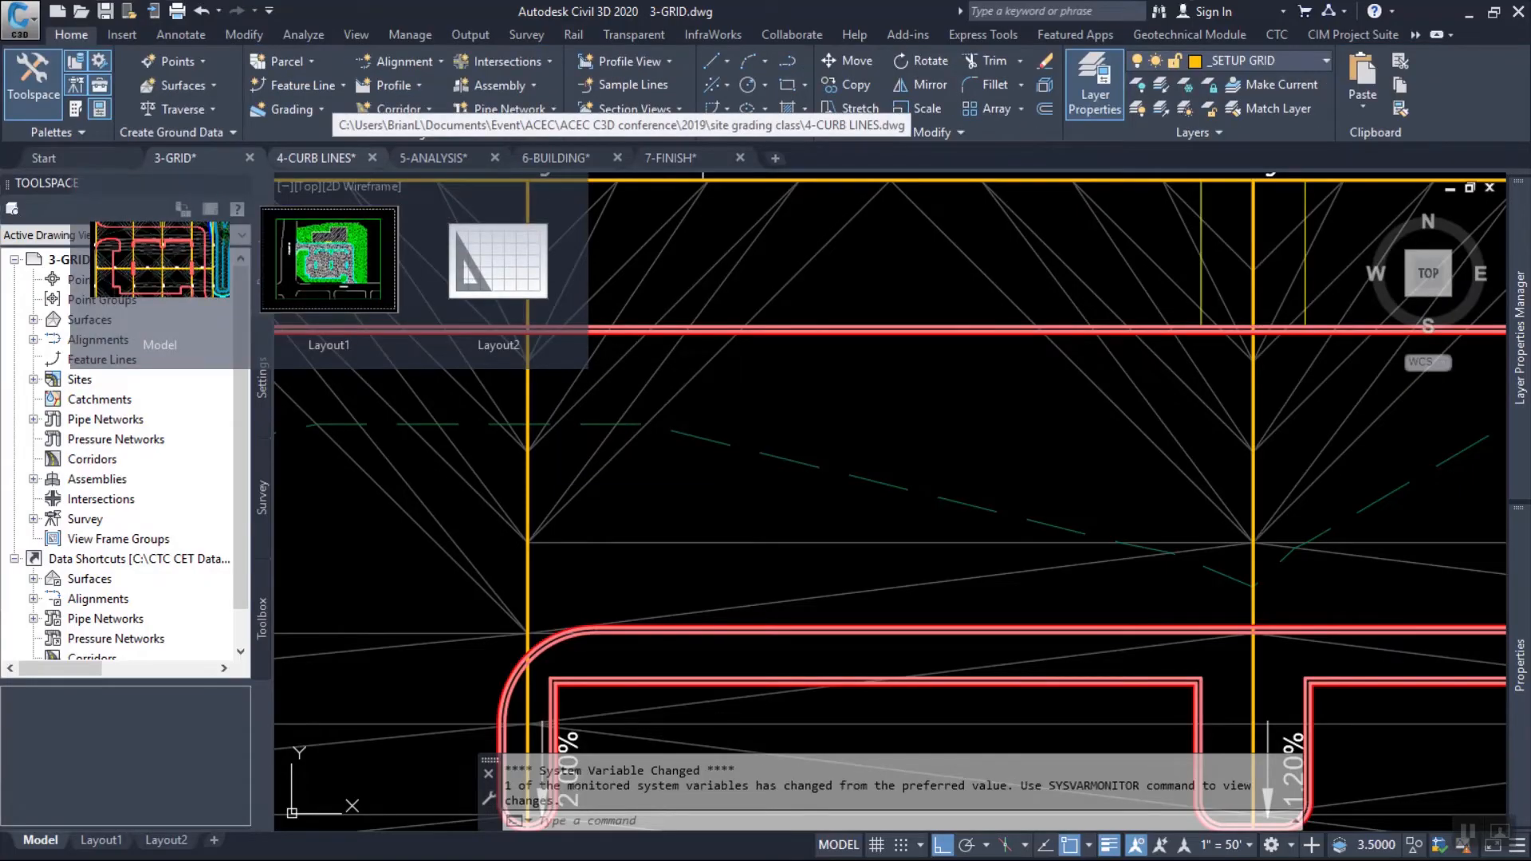
scroll(1051, 466, "down", 5)
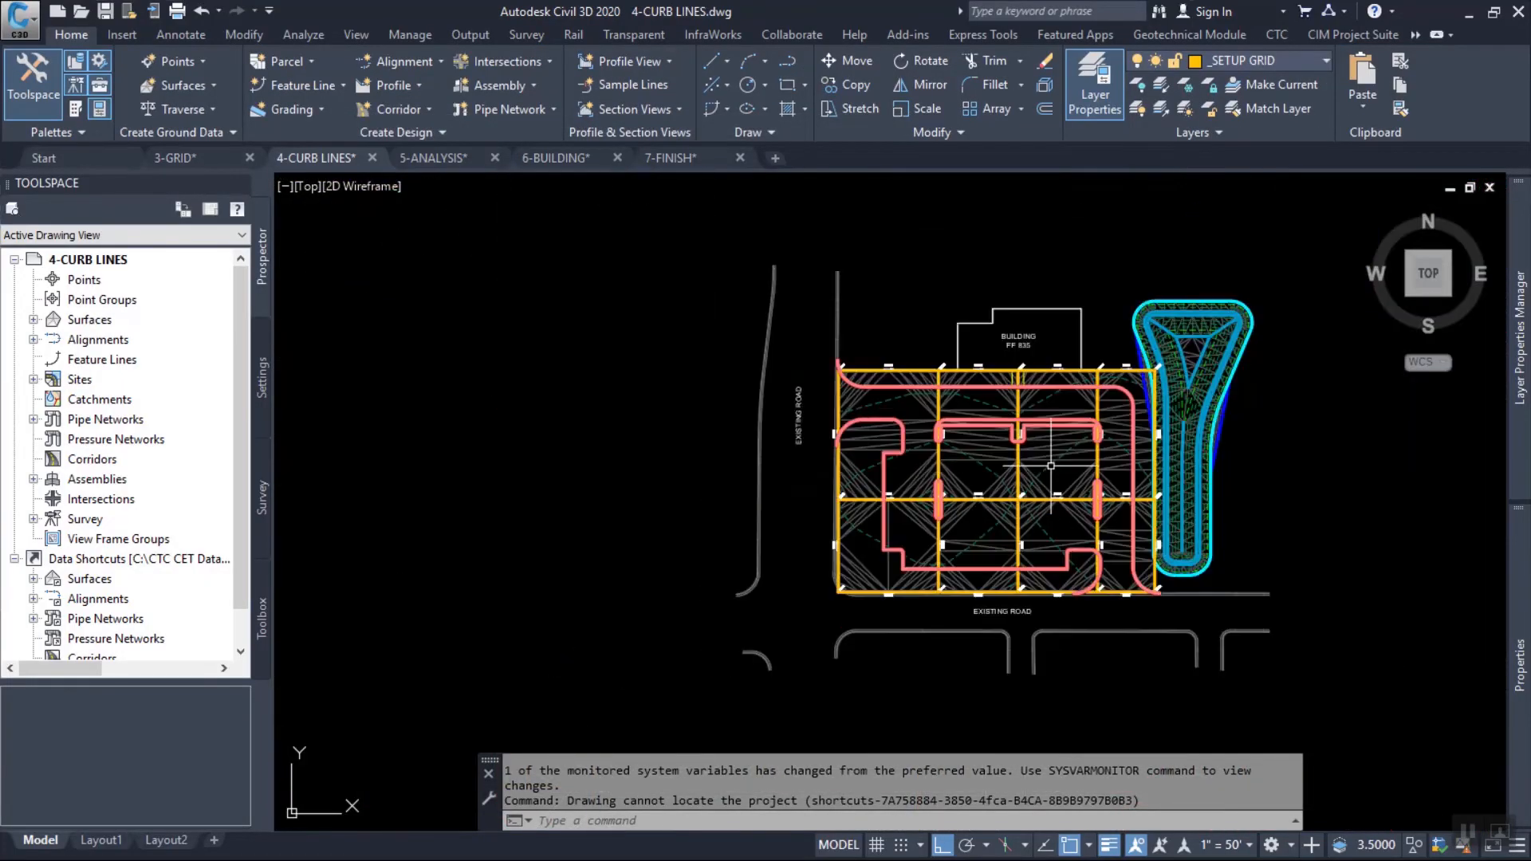
scroll(833, 371, "up", 6)
scroll(1027, 410, "down", 2)
Look over the curb feature lines and islands against the setup grid's slope arrows and spot elevations across the parking lot.
middle_click_drag(1240, 485, 642, 477)
scroll(637, 419, "up", 1)
left_click(617, 384)
left_click(575, 435)
middle_click_drag(1127, 481, 653, 451)
scroll(916, 390, "up", 4)
scroll(919, 385, "up", 2)
scroll(912, 359, "down", 6)
middle_click_drag(1215, 508, 878, 348)
mouse_move(1130, 527)
middle_mouse_down()
mouse_move(1100, 403)
mouse_move(1107, 260)
middle_mouse_up()
middle_click_drag(1104, 482, 1202, 651)
middle_click_drag(715, 463, 1061, 730)
middle_click_drag(663, 475, 1001, 710)
mouse_move(550, 438)
middle_mouse_down()
mouse_move(878, 623)
mouse_move(943, 639)
middle_mouse_up()
middle_click_drag(804, 548, 671, 277)
middle_click_drag(956, 555, 694, 295)
key("Escape")
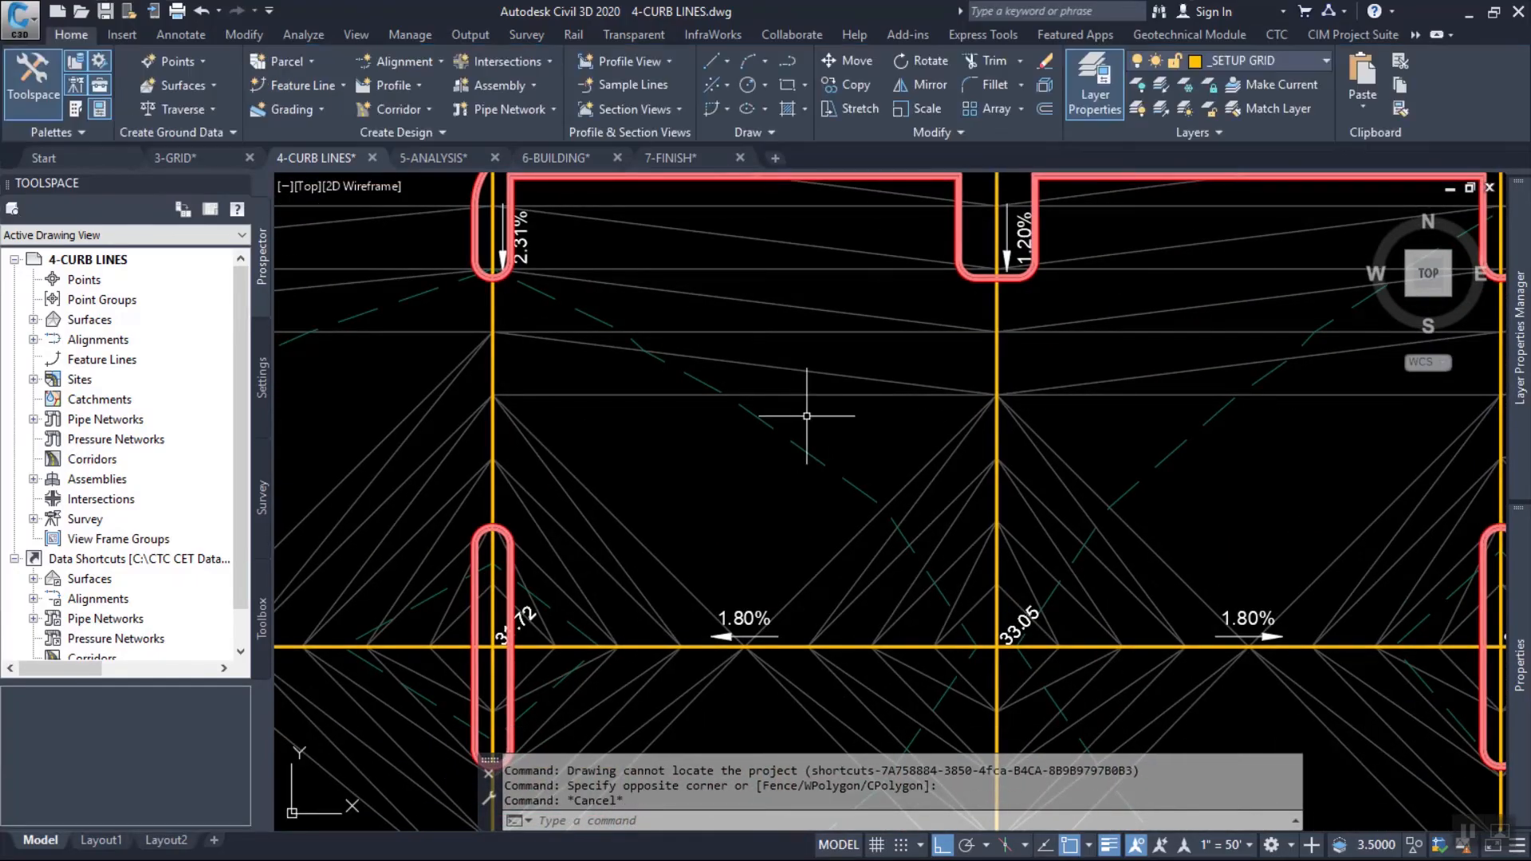
key("Escape")
scroll(807, 416, "down", 5)
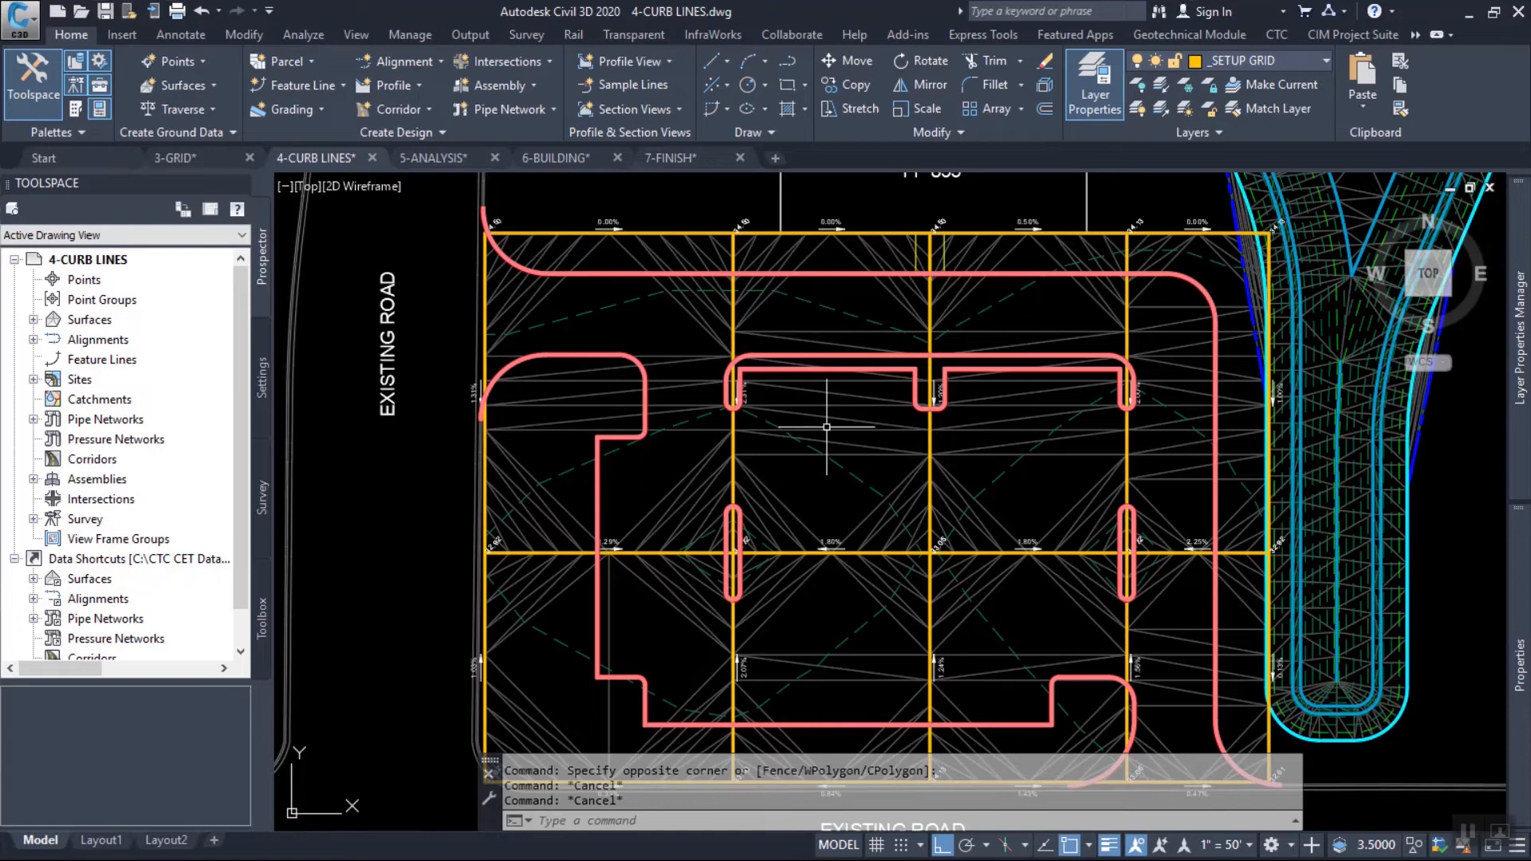
Hide the Parking Setup surface by setting its surface style to _No Display, and clear the selection.
left_click(827, 427)
right_click(931, 356)
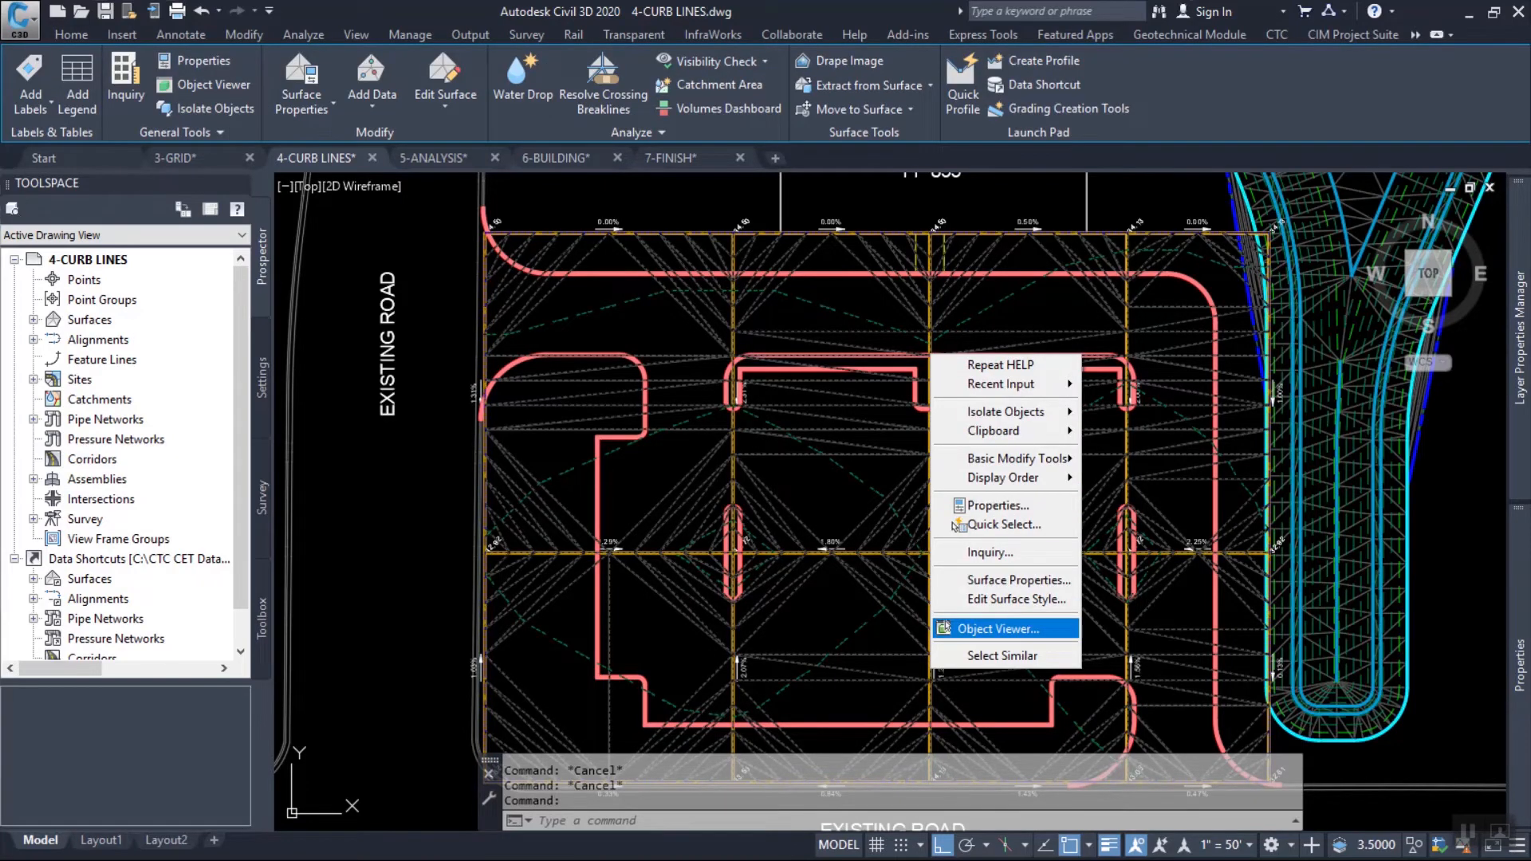
left_click(981, 580)
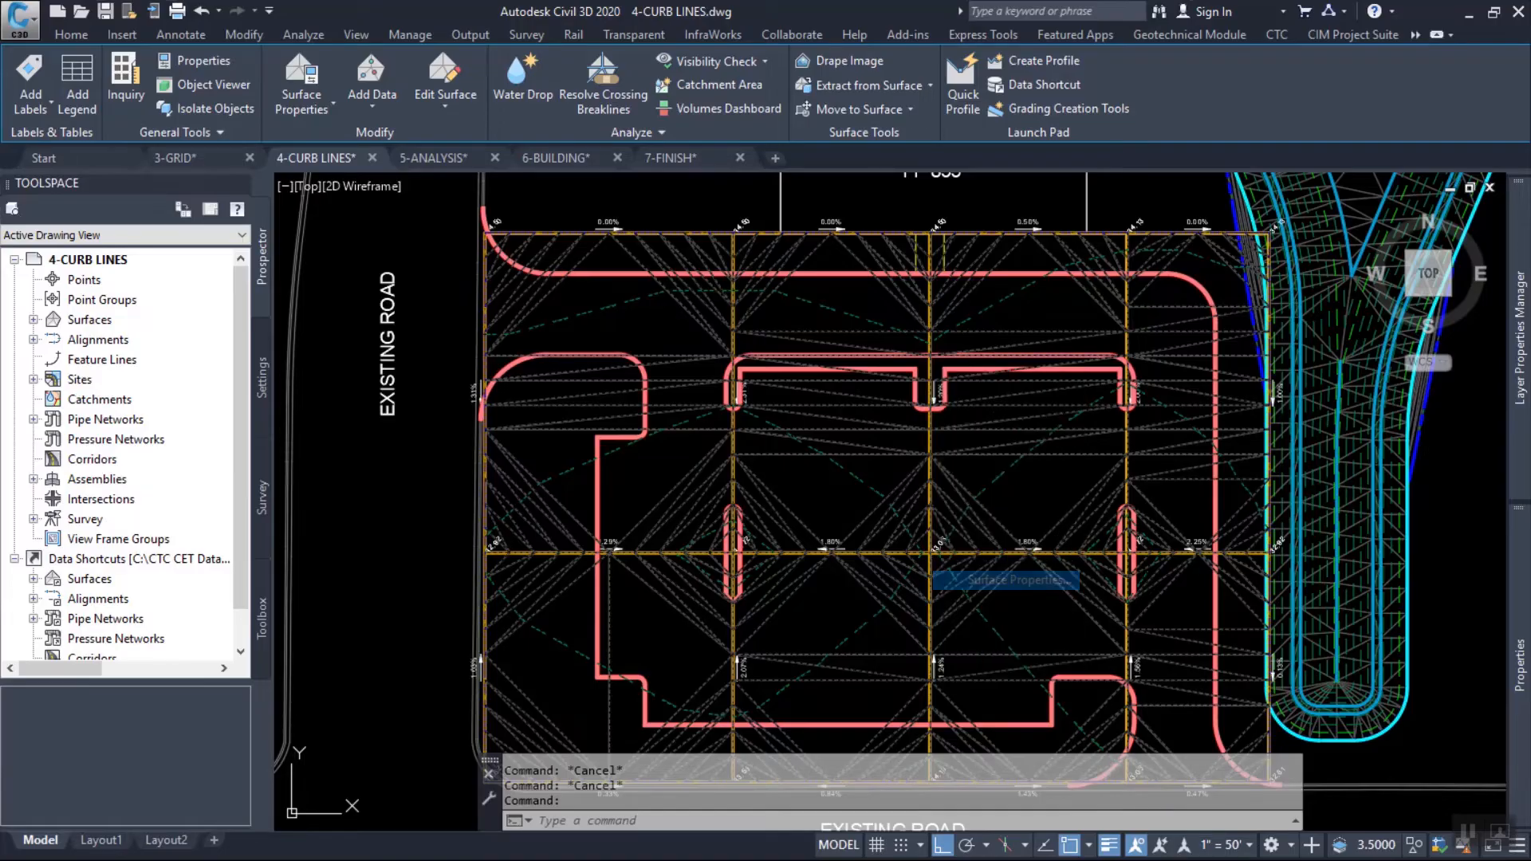
left_click(371, 329)
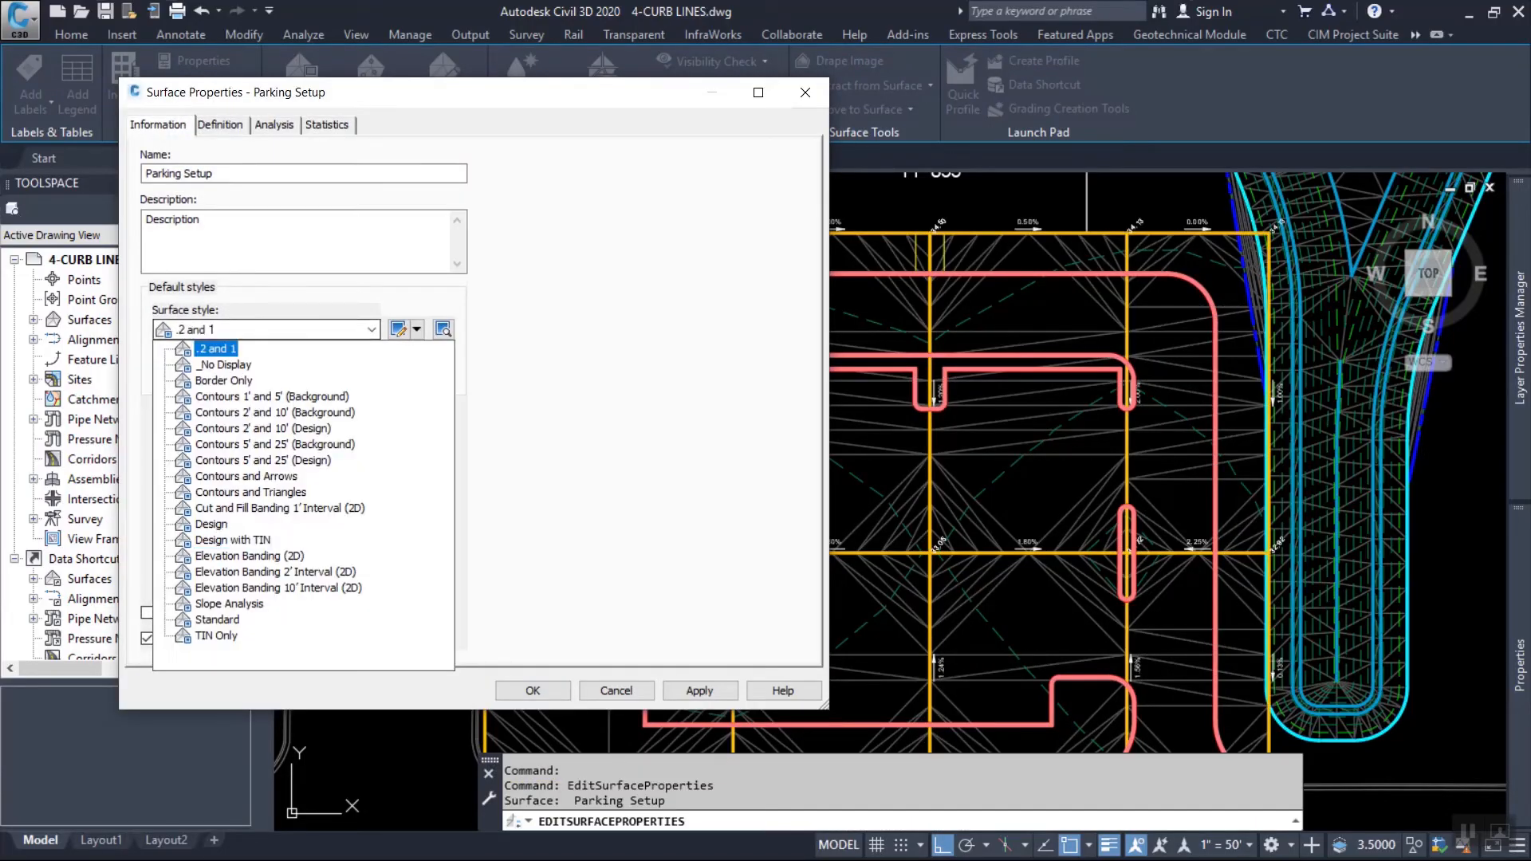
left_click(207, 347)
left_click(533, 690)
key("Escape")
key("Escape")
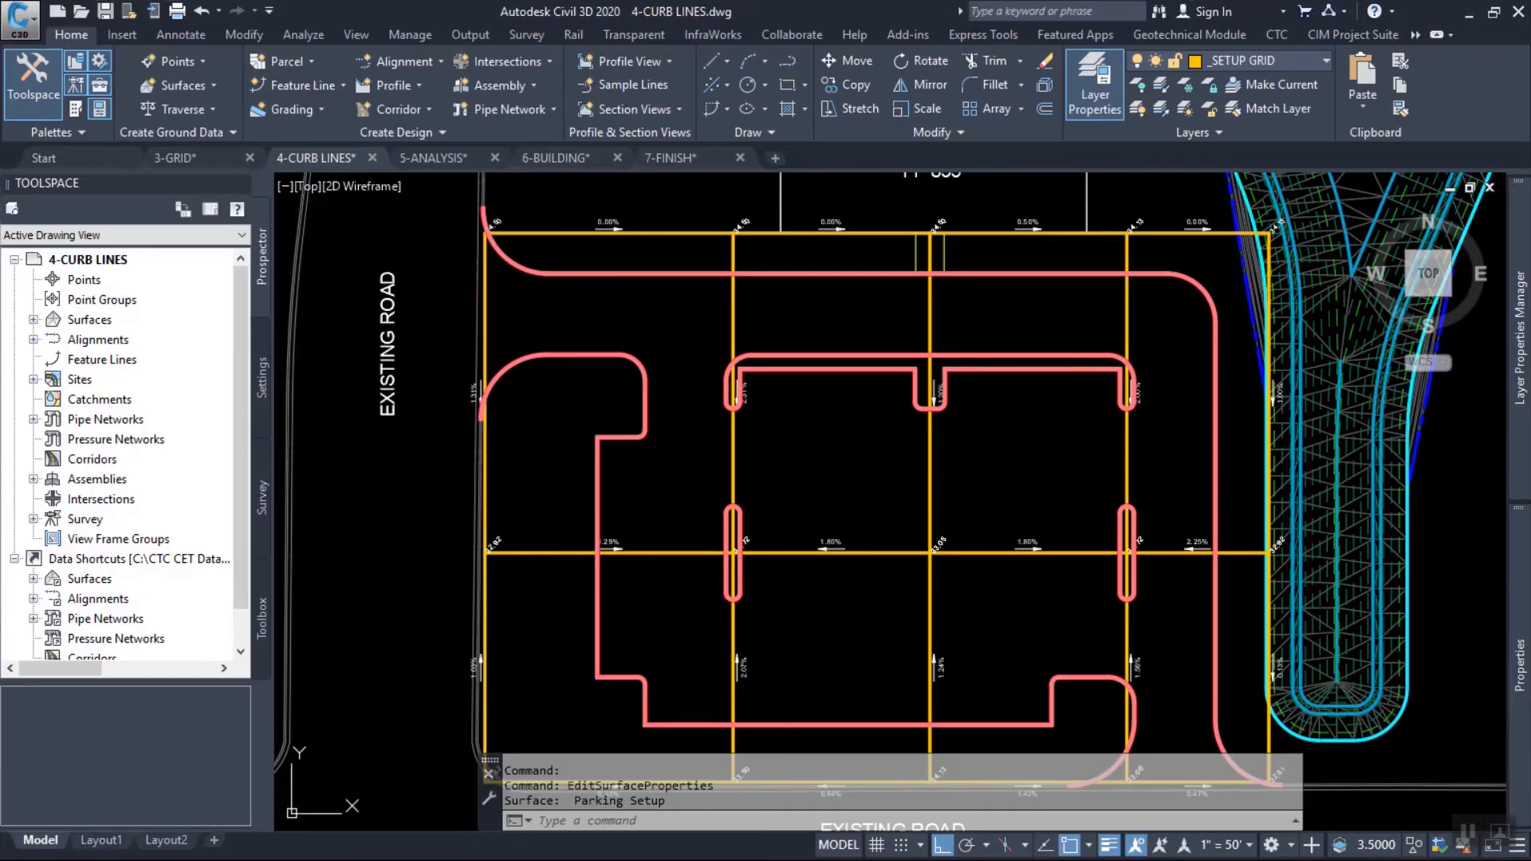
Select the northern top-of-curb feature line.
left_click(636, 254)
left_click(615, 280)
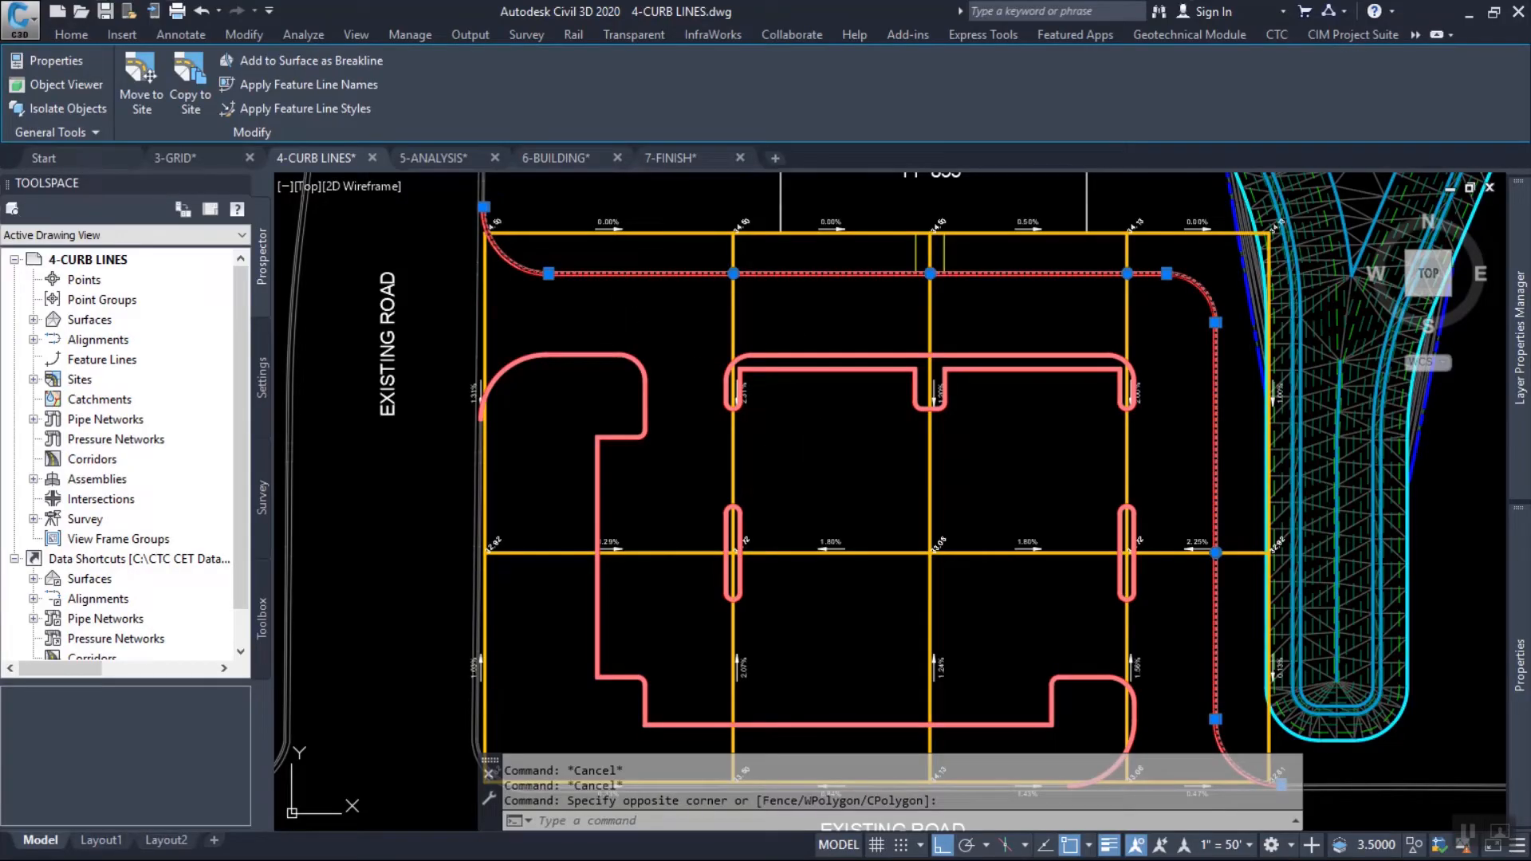
key("alt+Tab")
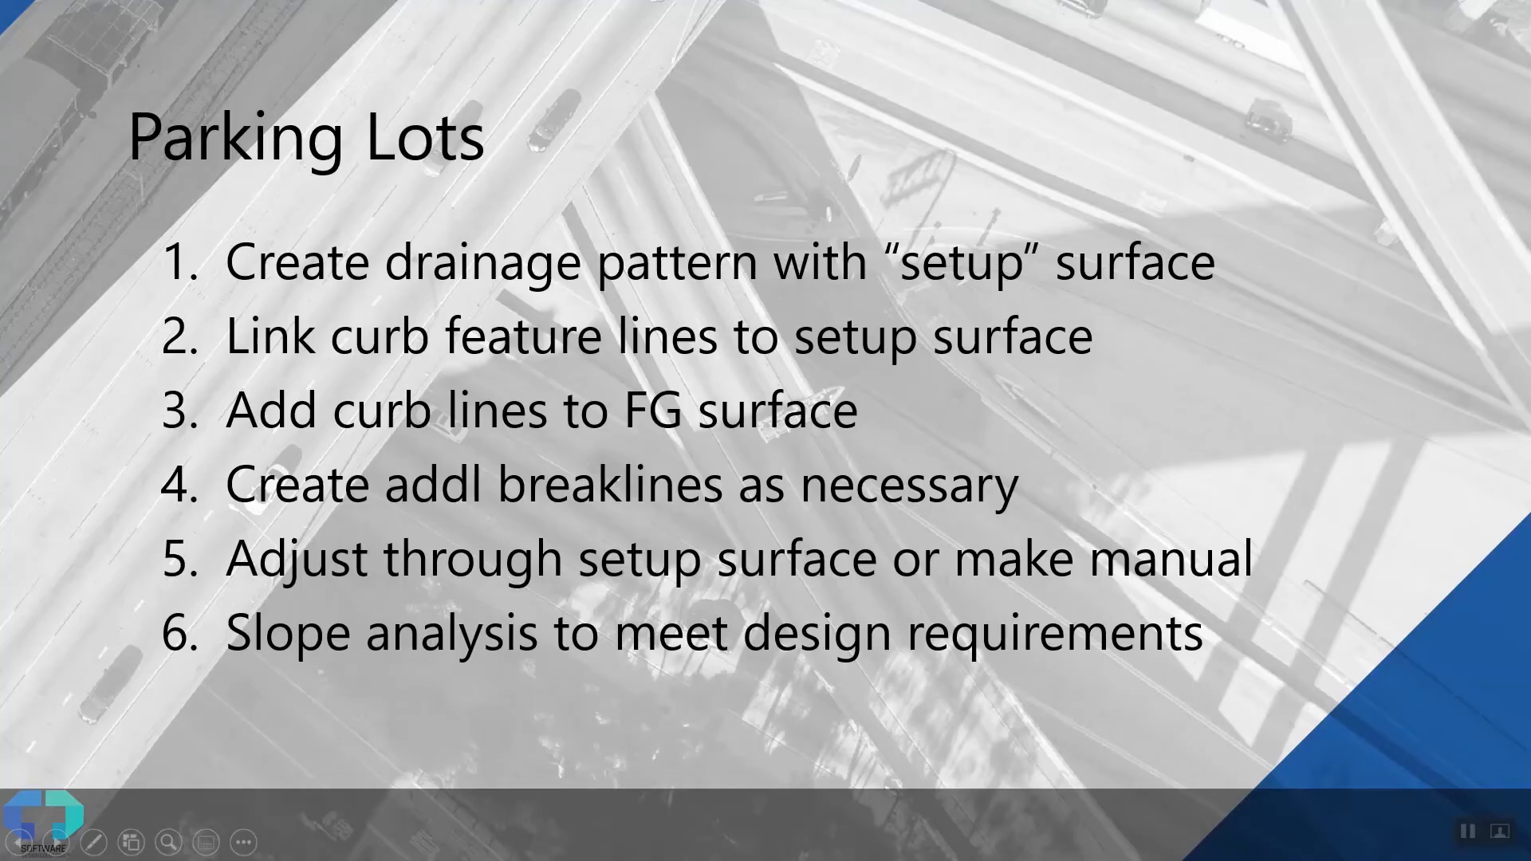
key("alt+Tab")
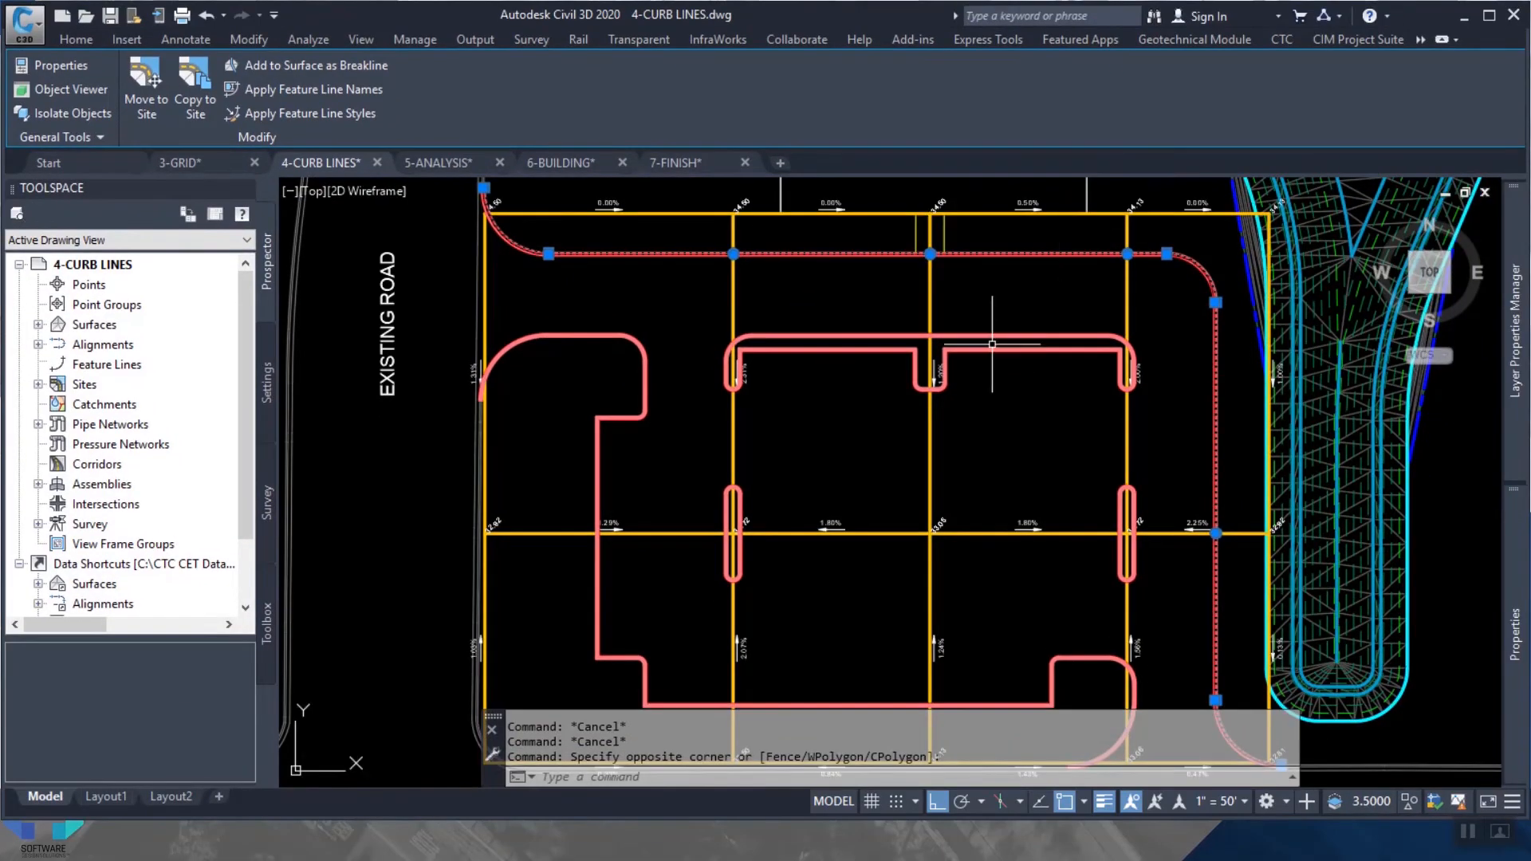
left_click(1489, 14)
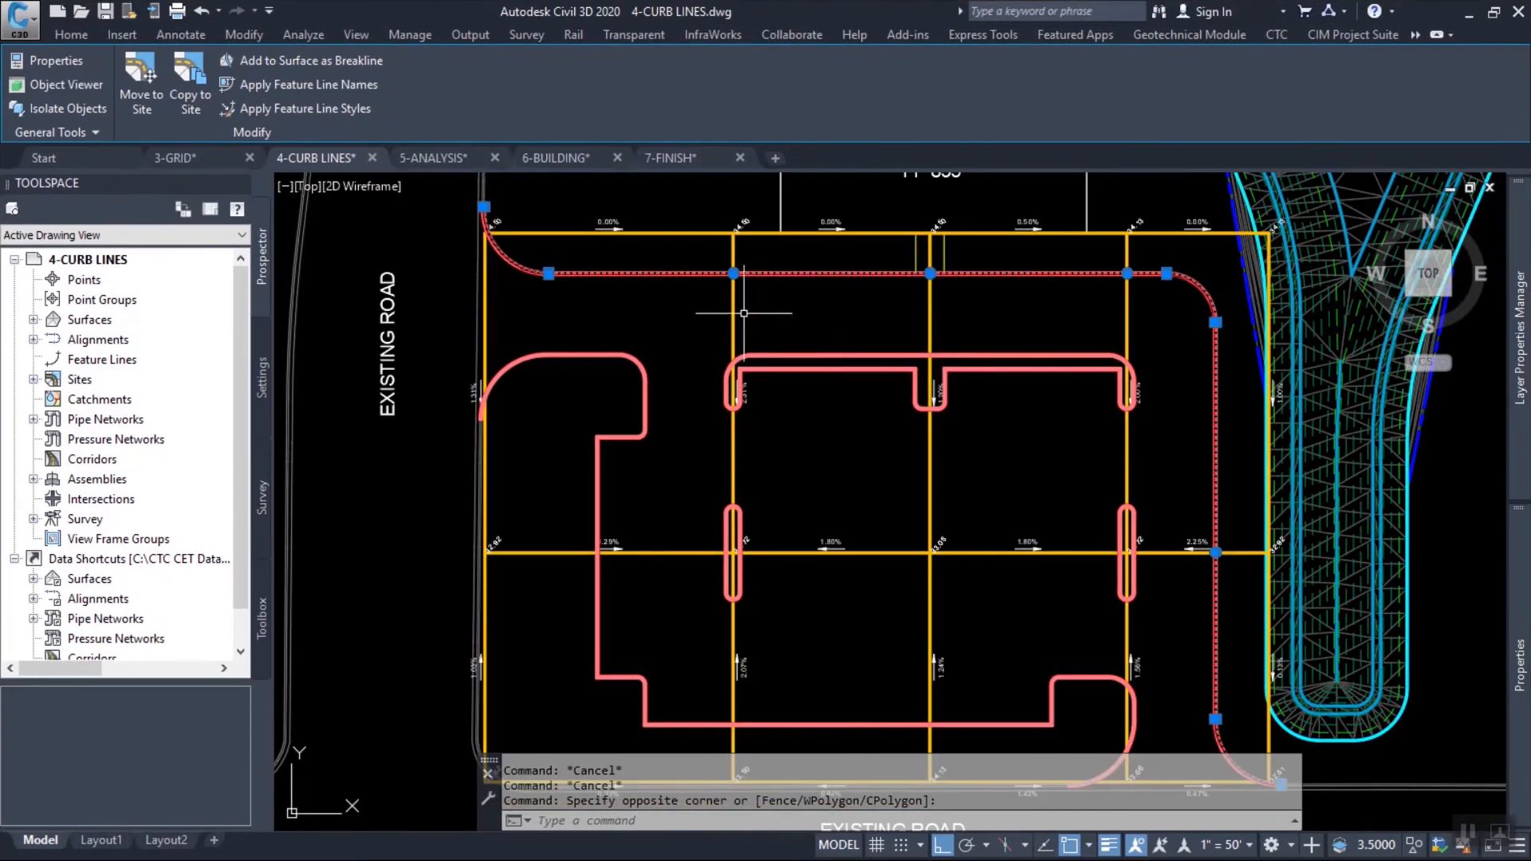
Select all similar curb feature lines and add them to the FG surface as standard breaklines with the description curb.
right_click(698, 308)
left_click(766, 698)
right_click(673, 305)
left_click(774, 640)
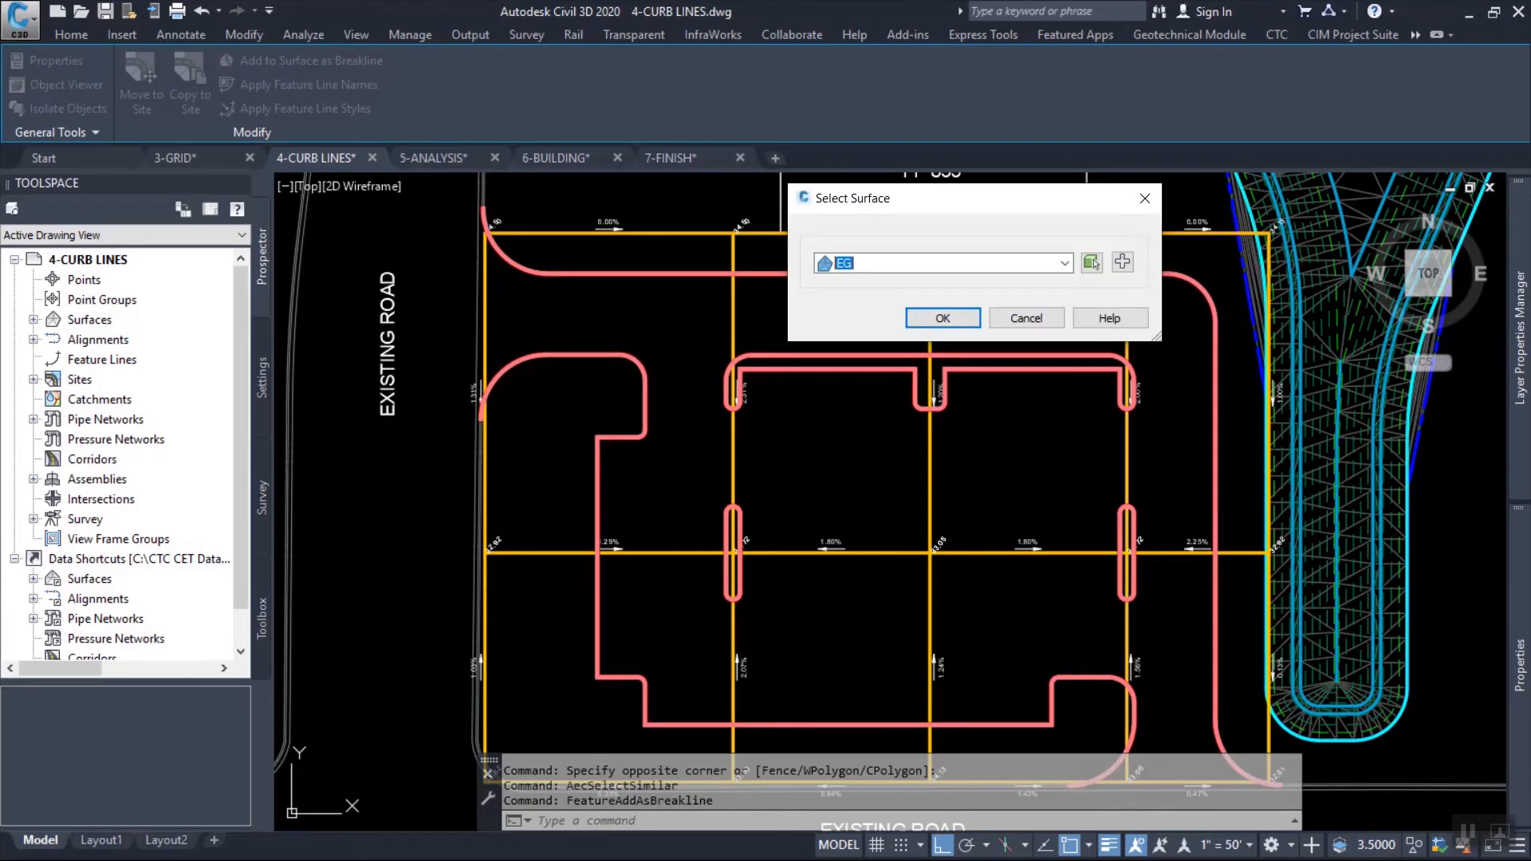
key("alt+Down")
key("Down")
key("Down")
key("Down")
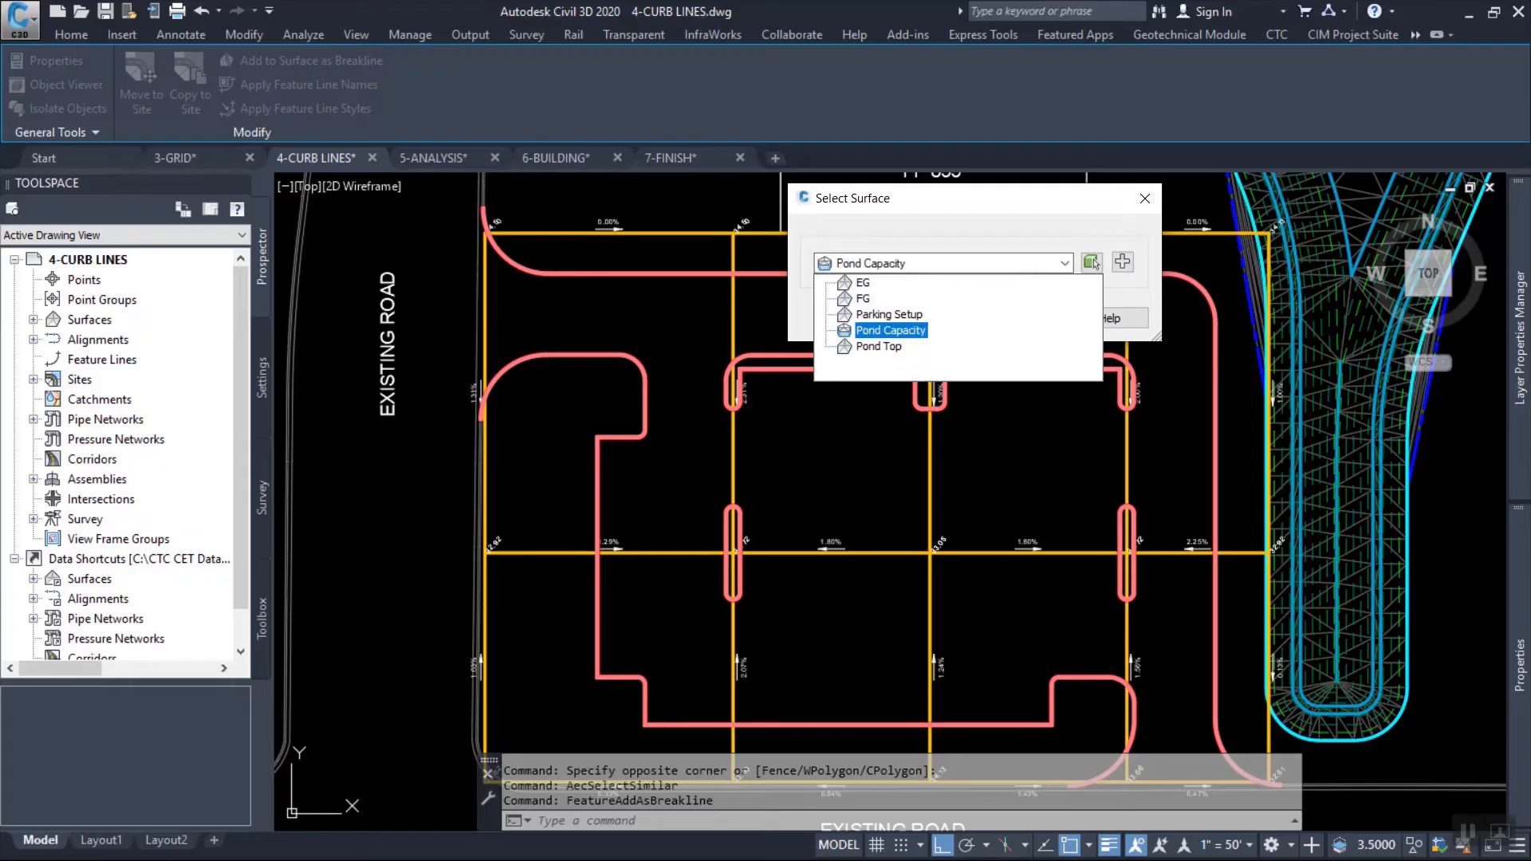
key("Up")
left_click(863, 299)
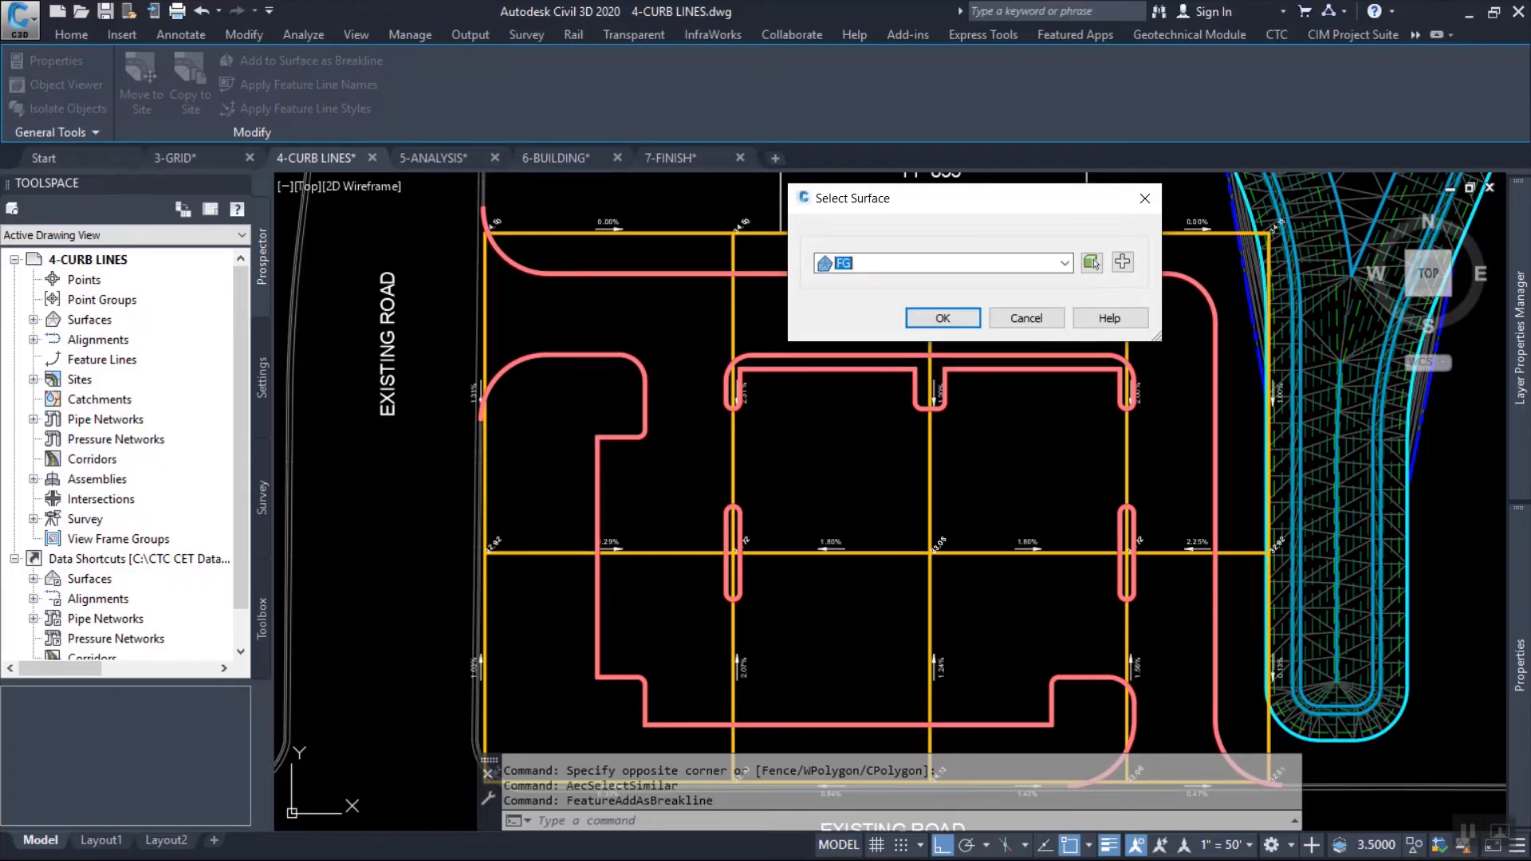
left_click(943, 318)
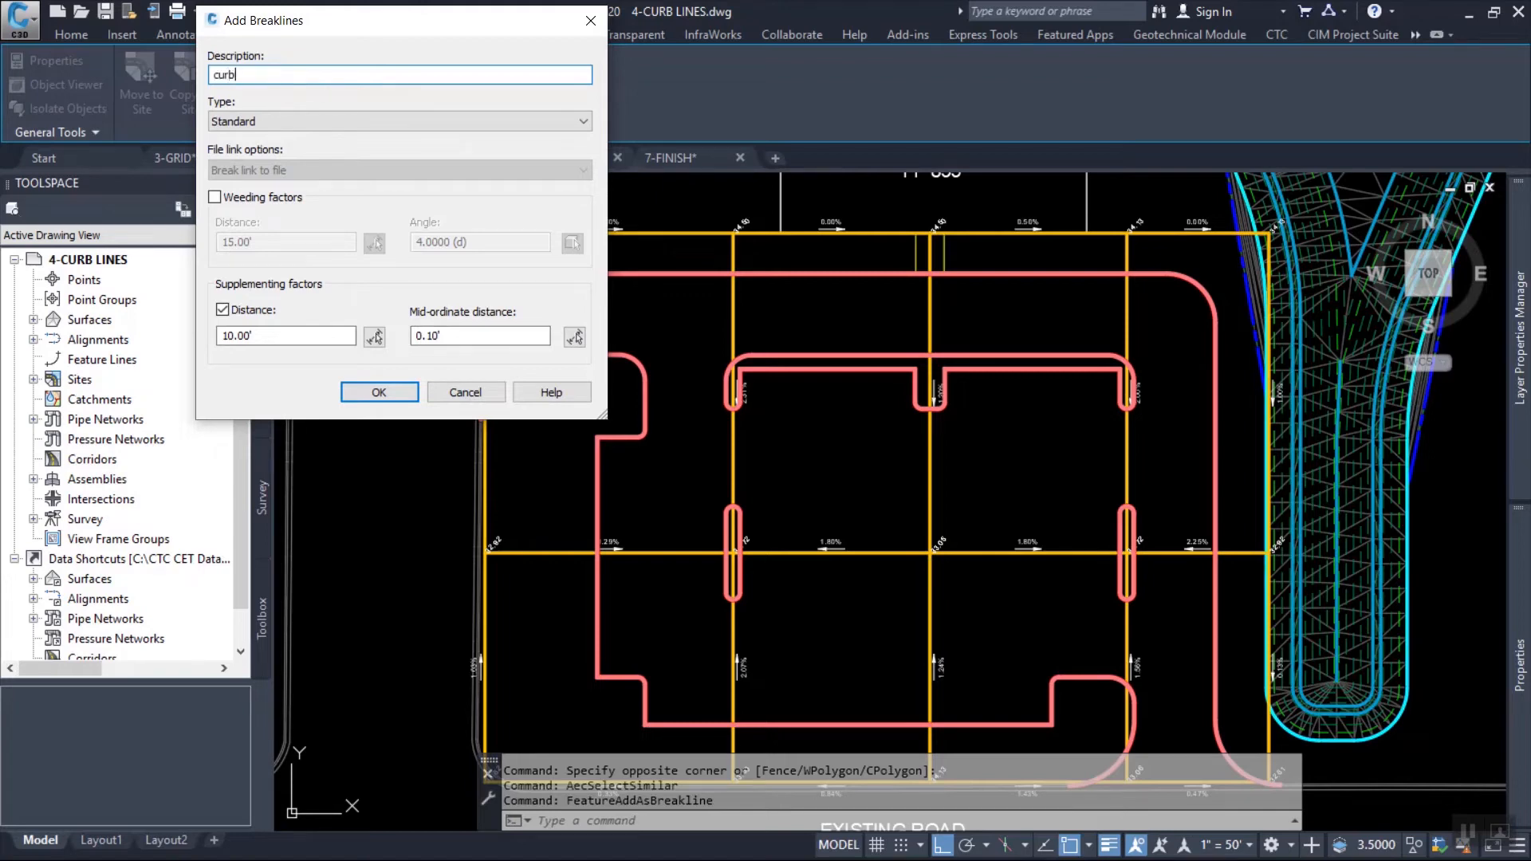
key("Return")
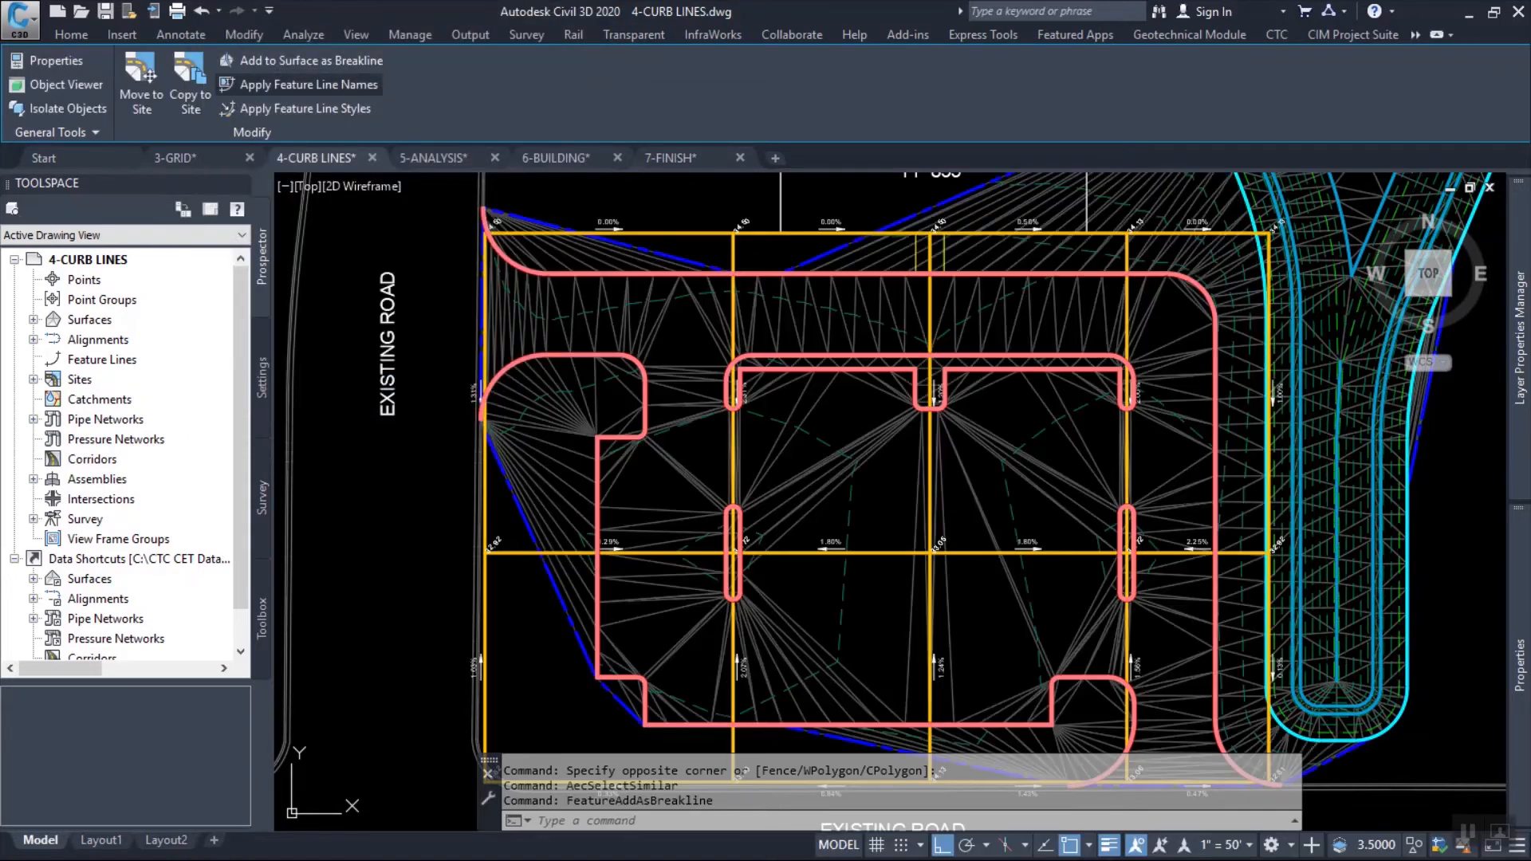
Open the FG surface in the Object Viewer and examine the curbs and islands in 3D.
left_click(992, 300)
right_click(1022, 352)
left_click(1037, 626)
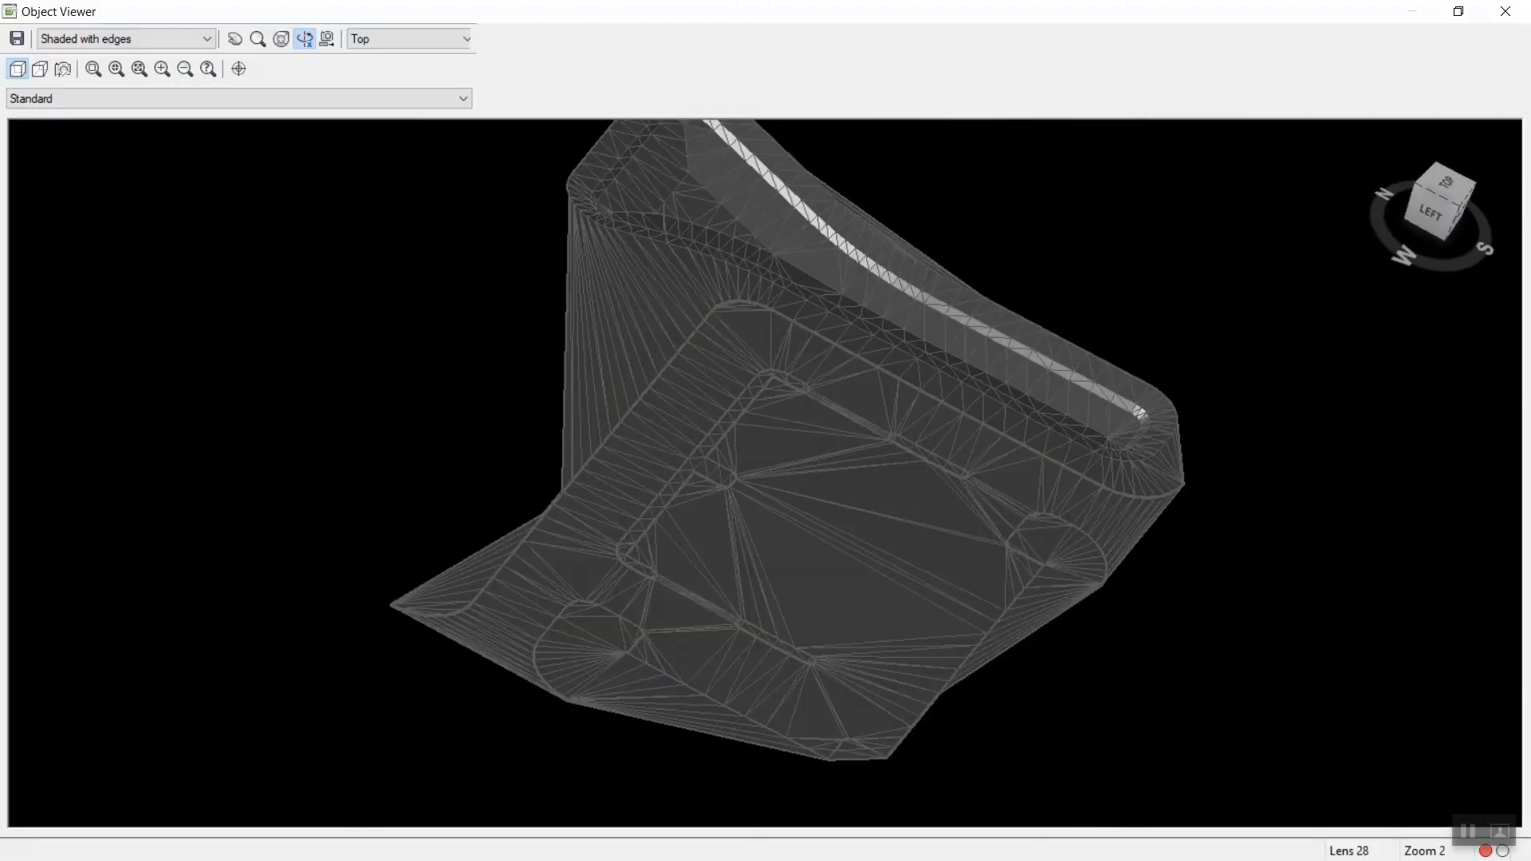
left_click_drag(805, 494, 714, 343)
scroll(766, 471, "up", 6)
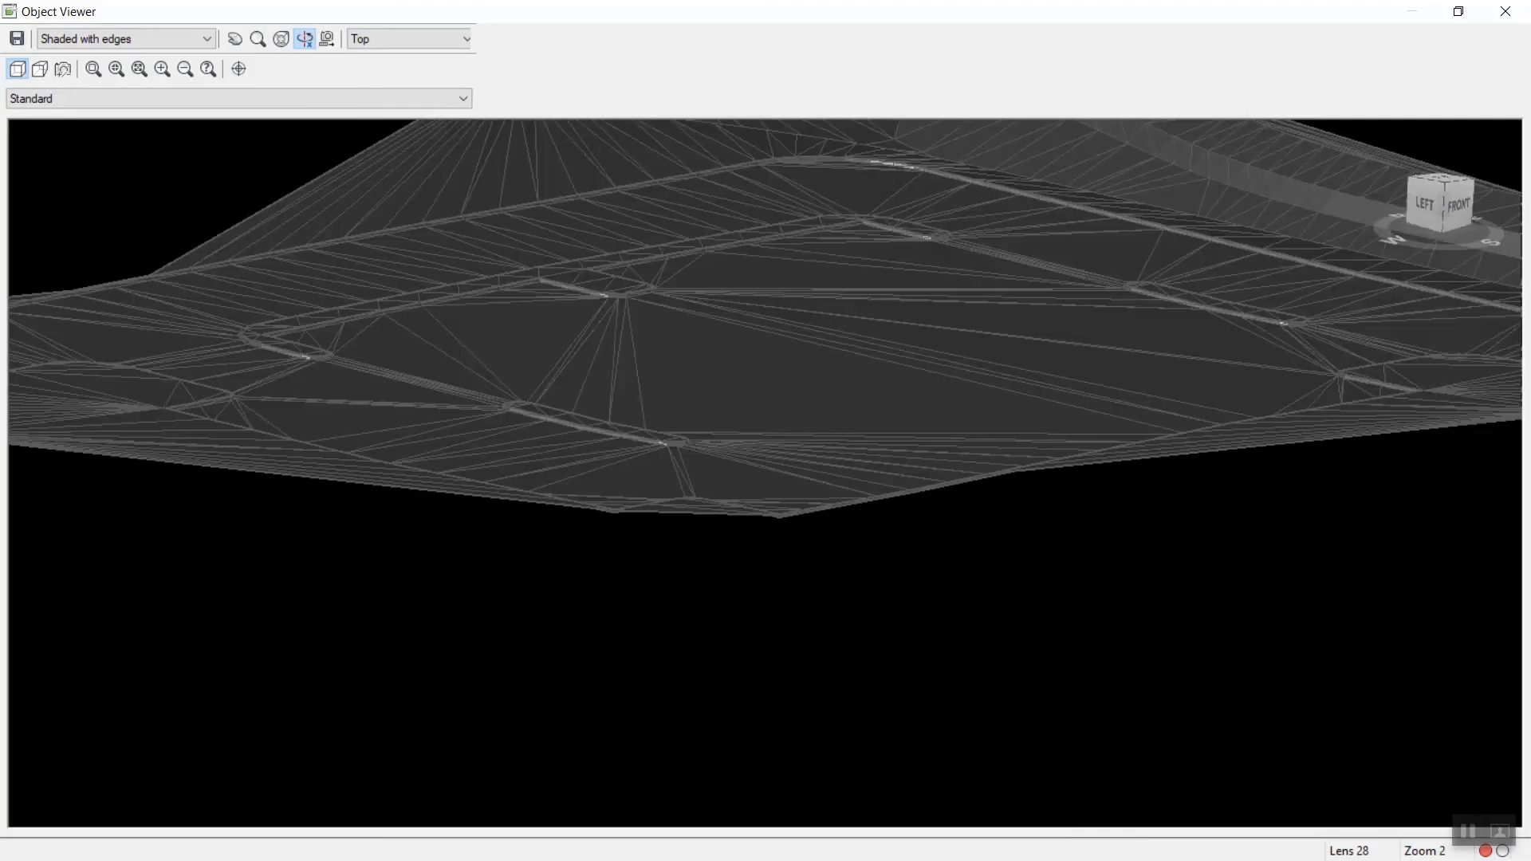
middle_click_drag(766, 470, 453, 575)
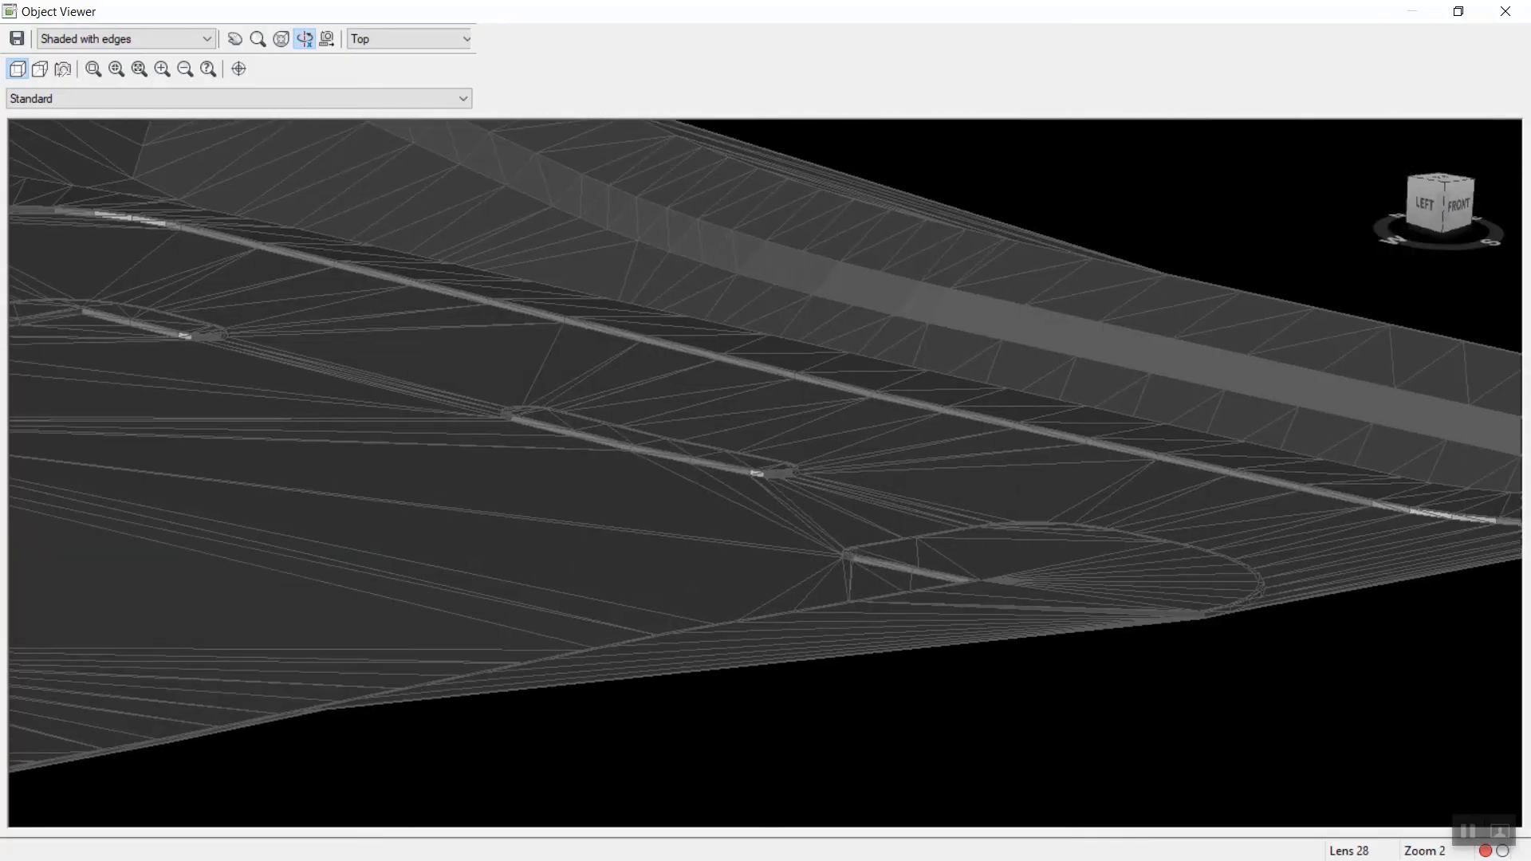
Preview the surface in the Shaded visual style, then set the viewer to Realistic.
left_click(144, 39)
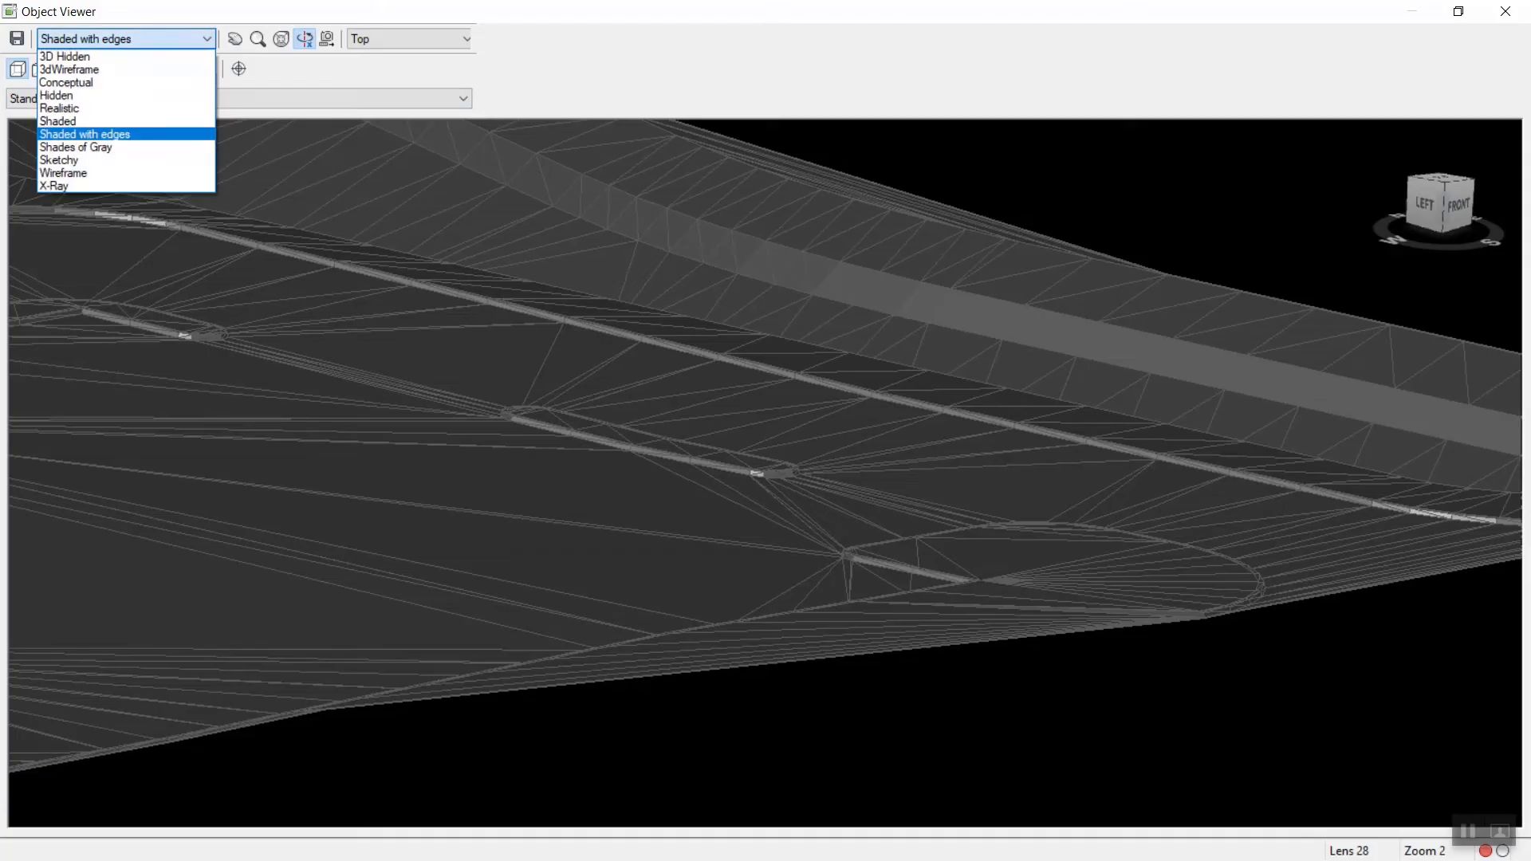
left_click(58, 121)
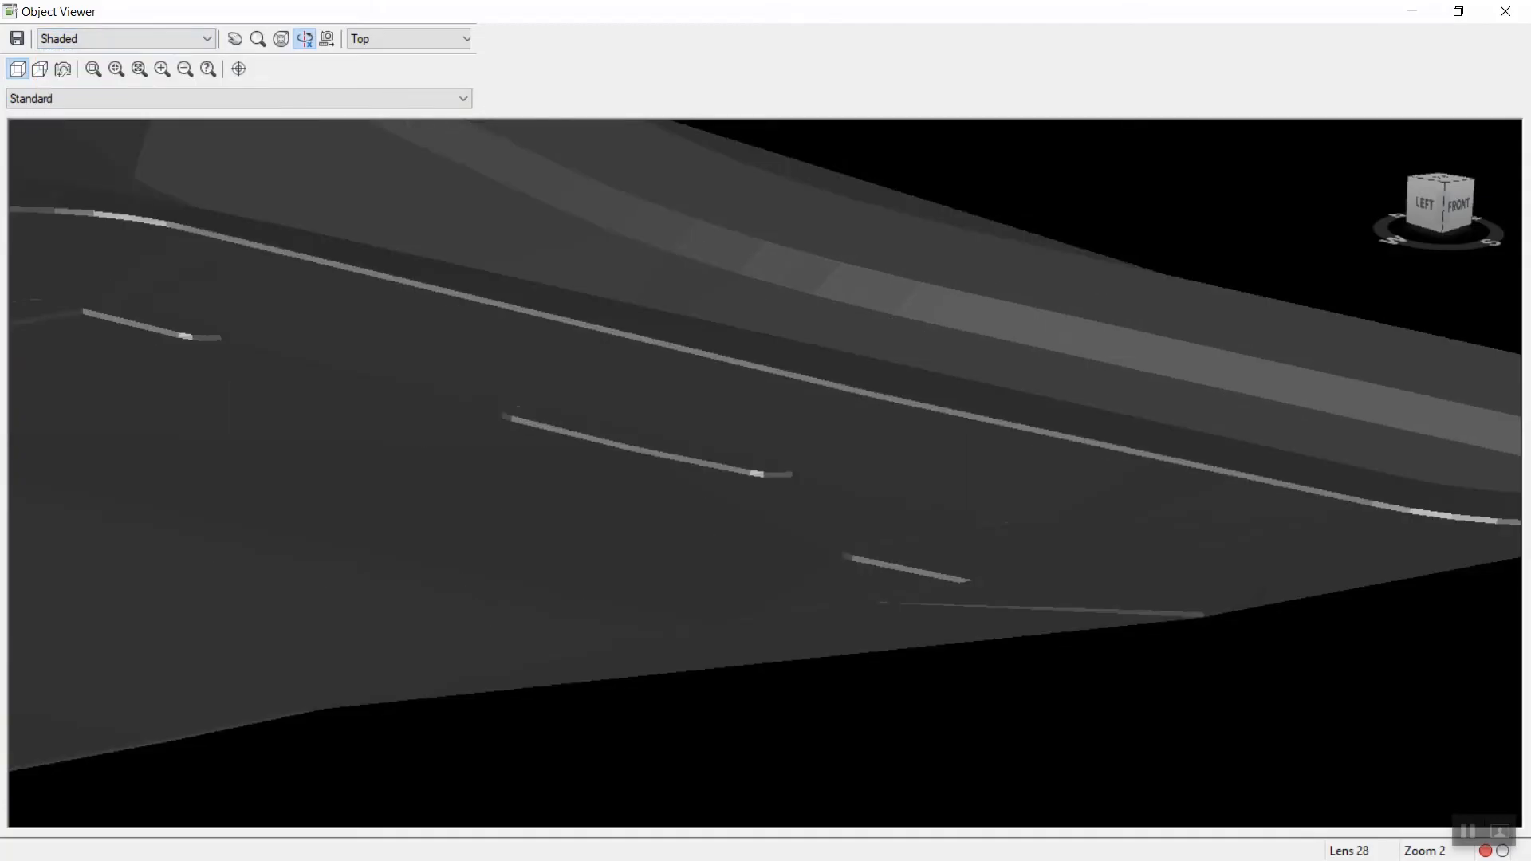
left_click(144, 40)
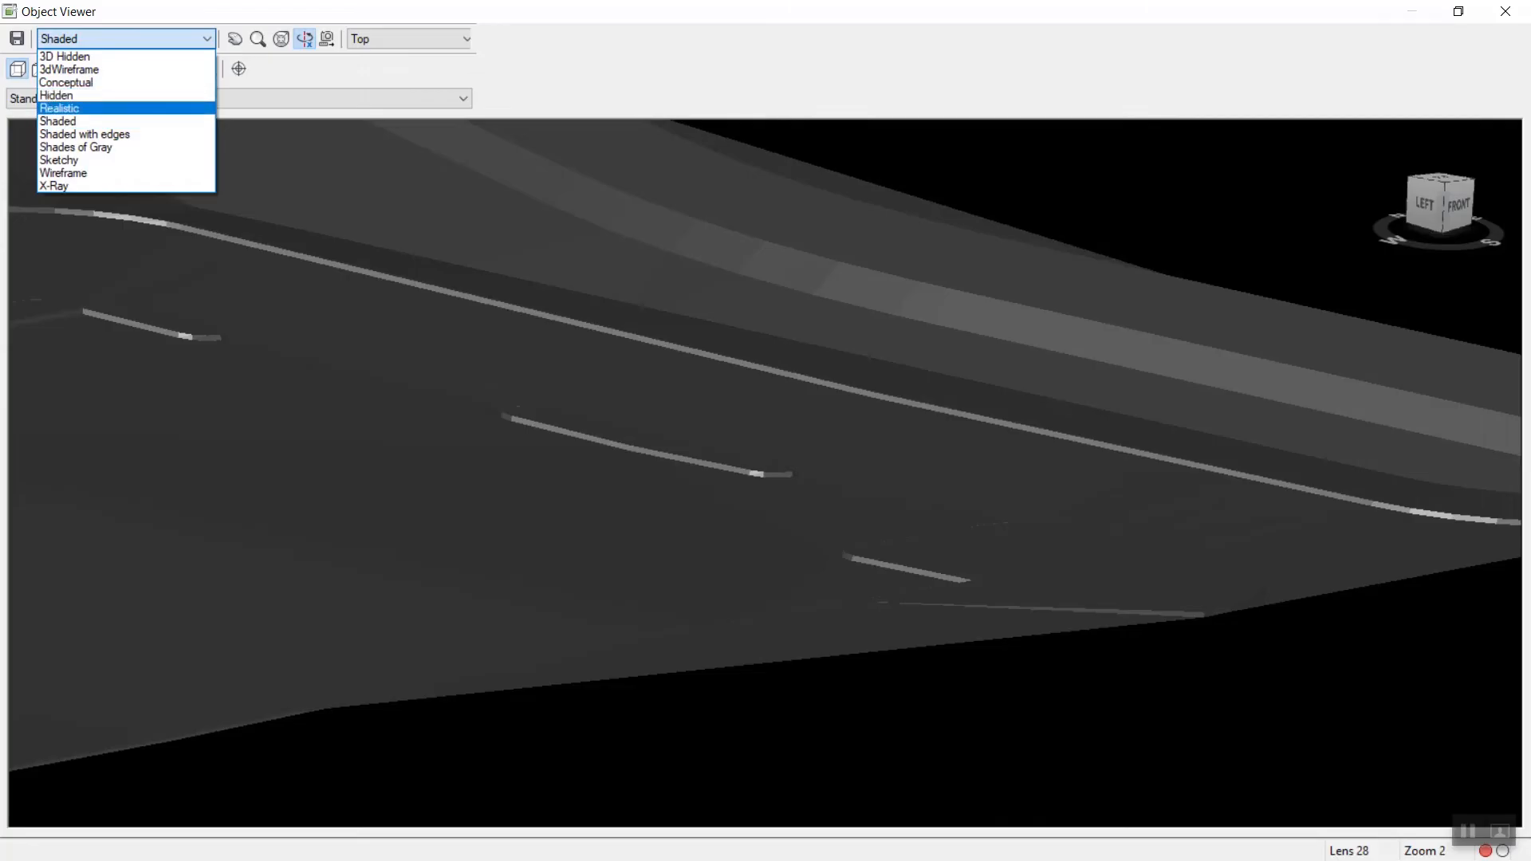
left_click(60, 108)
Inspect the triangulation between the islands and across the open parking area in 3D, then close the Object Viewer.
scroll(766, 474, "down", 2)
middle_click_drag(494, 462, 727, 441)
scroll(766, 474, "up", 6)
middle_click_drag(1244, 458, 234, 523)
scroll(765, 474, "down", 2)
middle_click_drag(494, 486, 1077, 402)
middle_click_drag(551, 401, 956, 331)
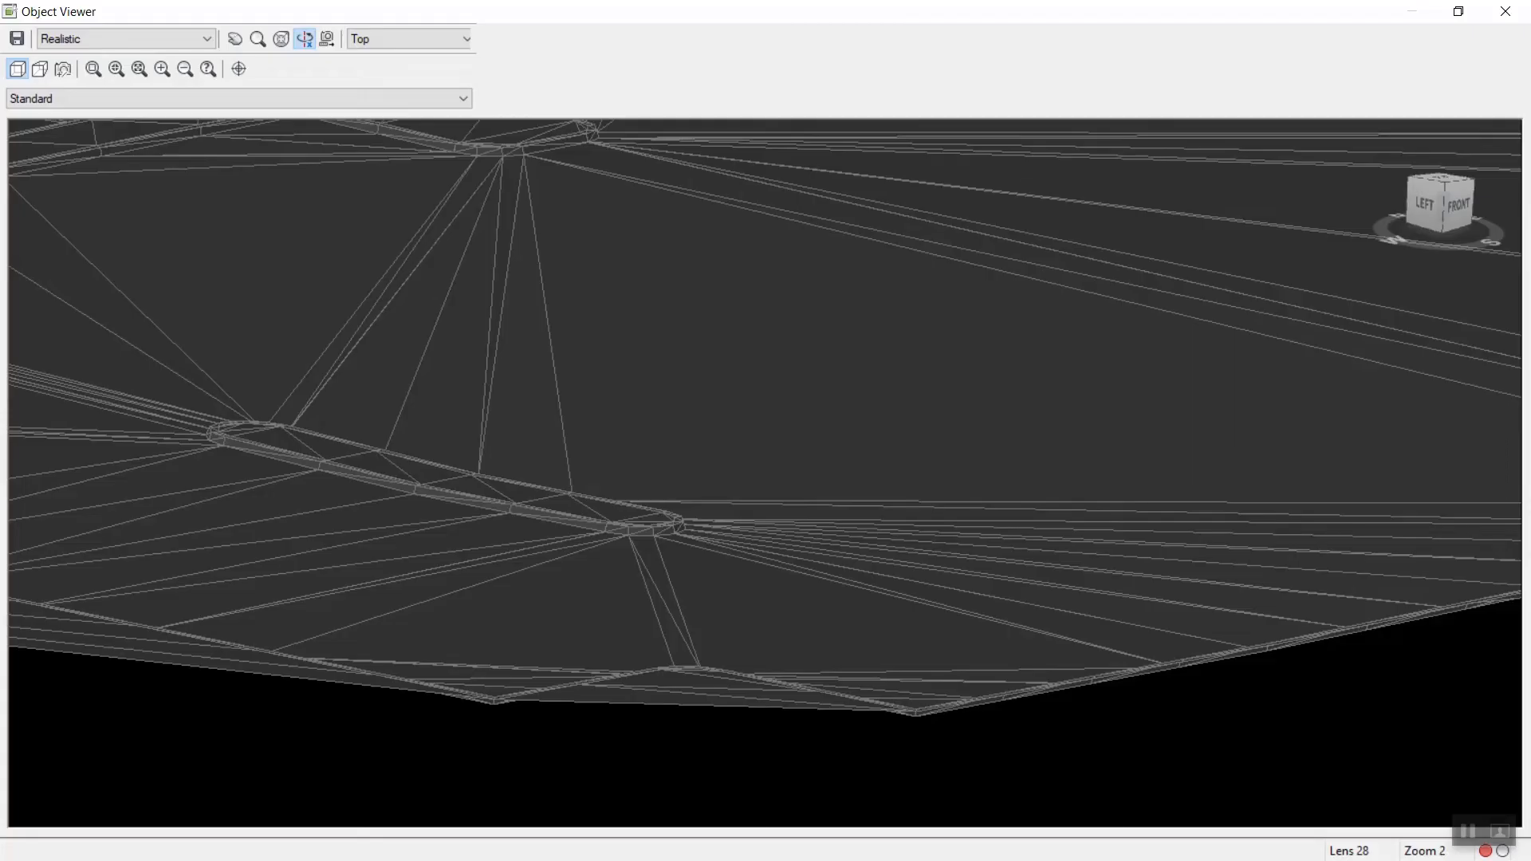
middle_click_drag(949, 411, 580, 536)
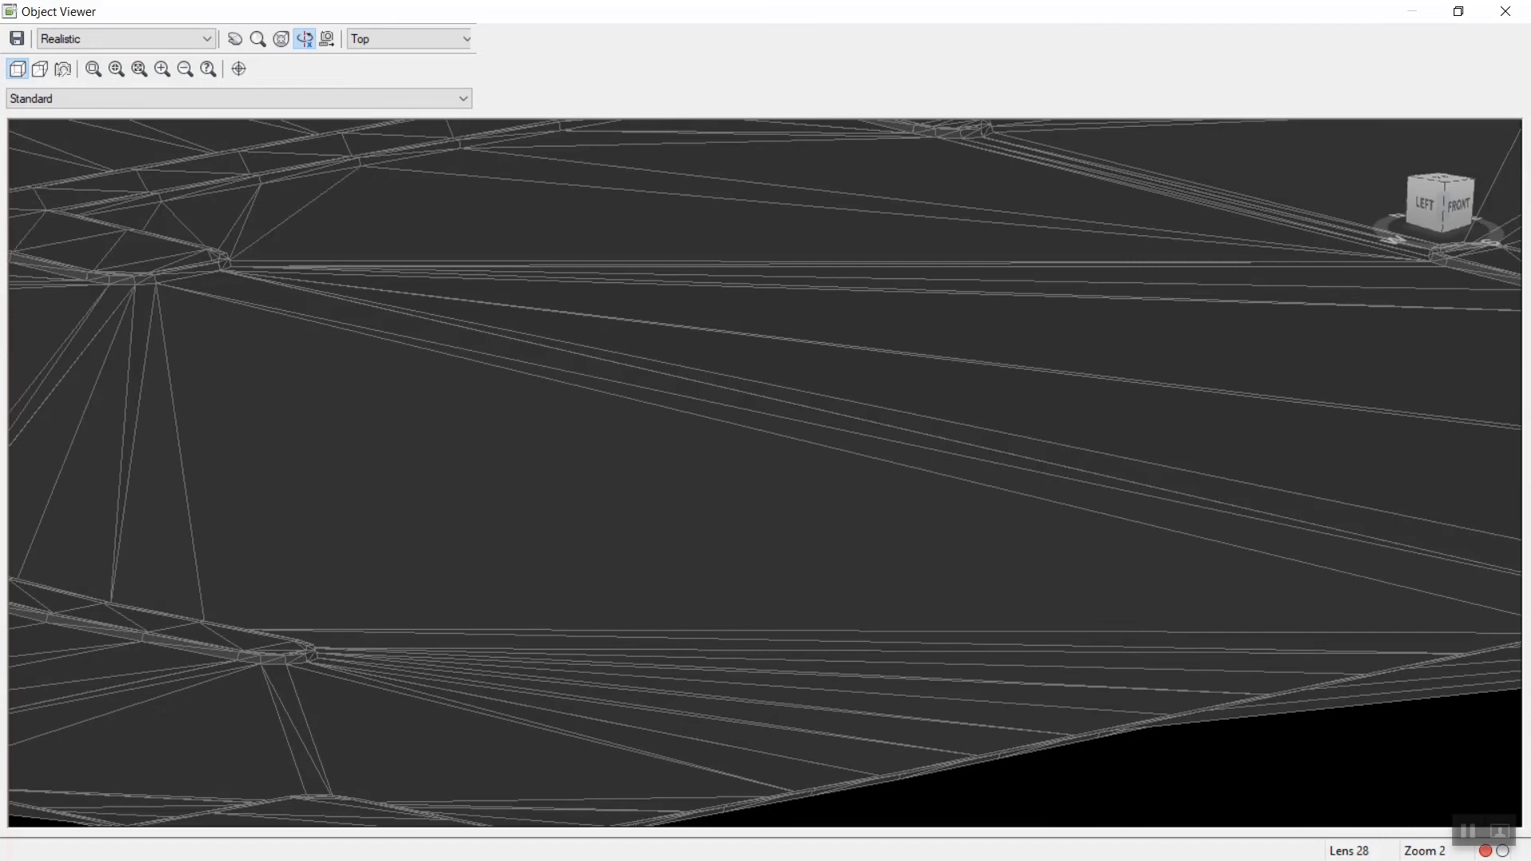
scroll(765, 473, "down", 2)
middle_click_drag(907, 435, 805, 425)
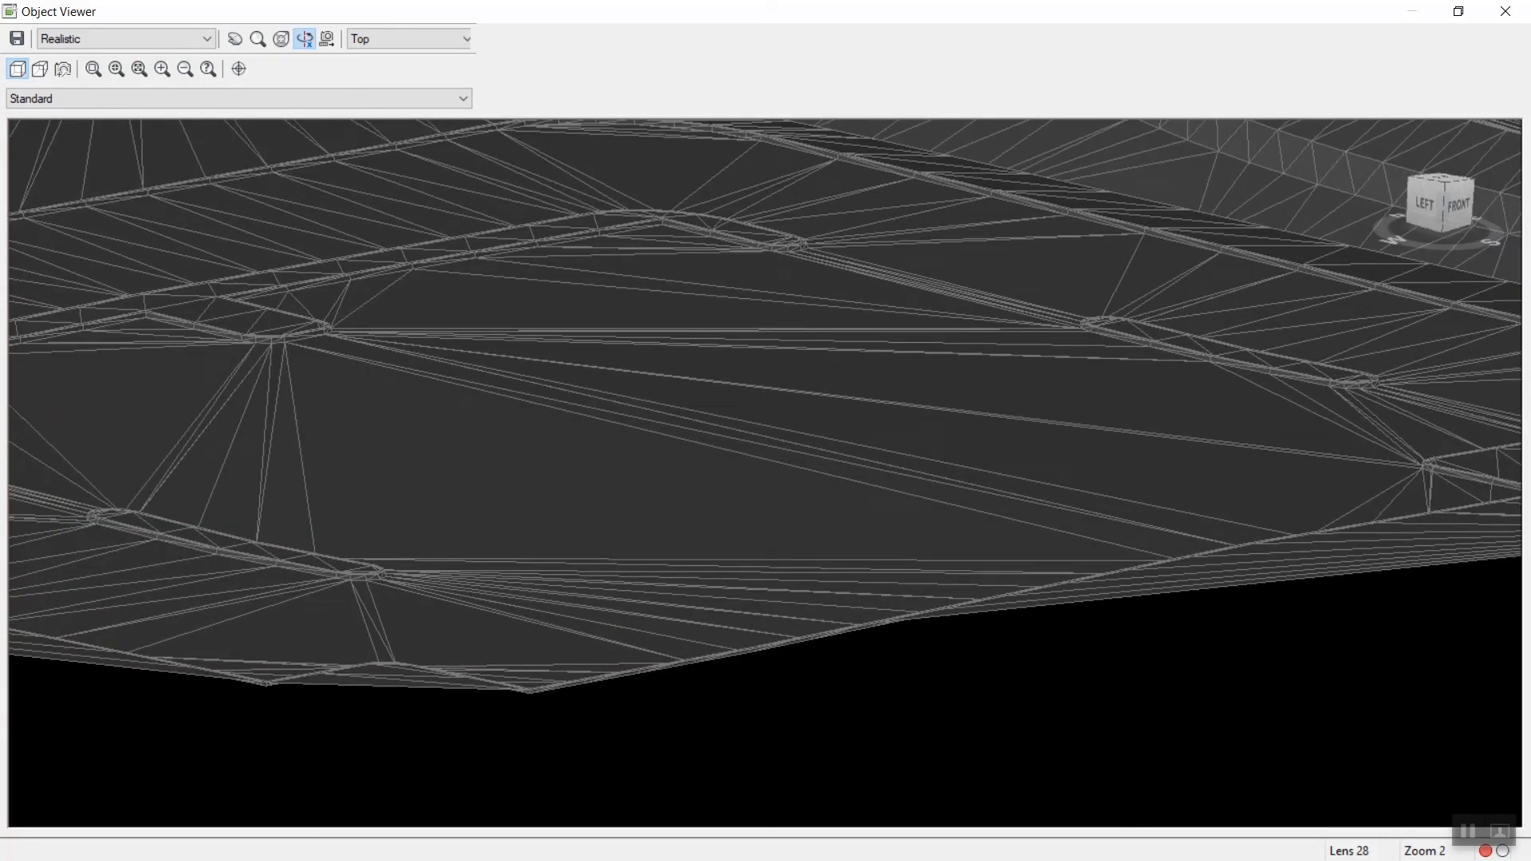
key("Escape")
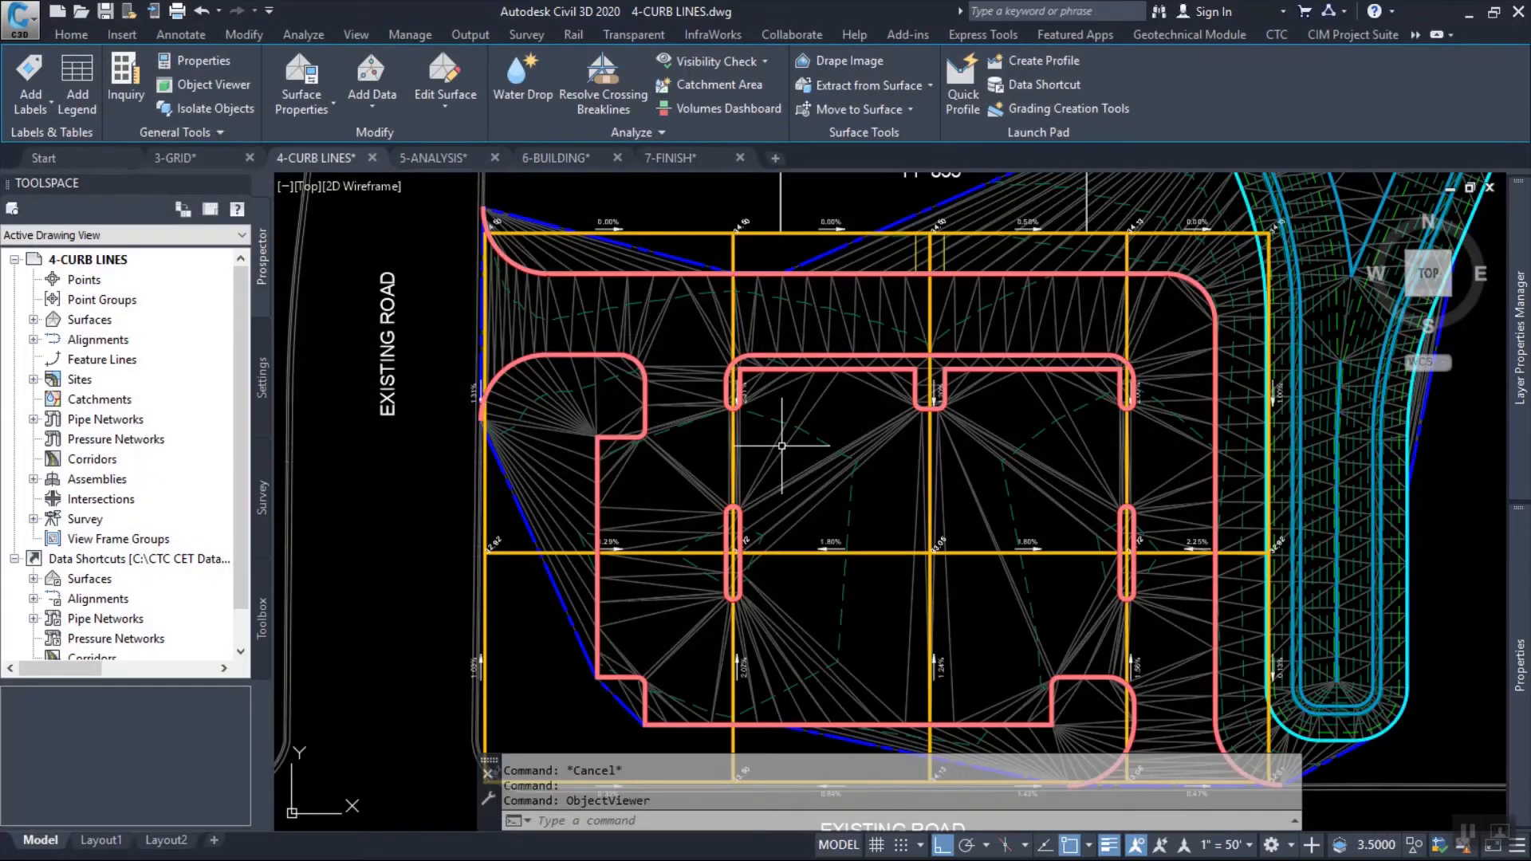
Start a polyline at the western island's inner curb on the central east-west grid line and extend it to the 33.05 grid intersection.
scroll(912, 557, "up", 2)
middle_click_drag(1025, 572, 825, 554)
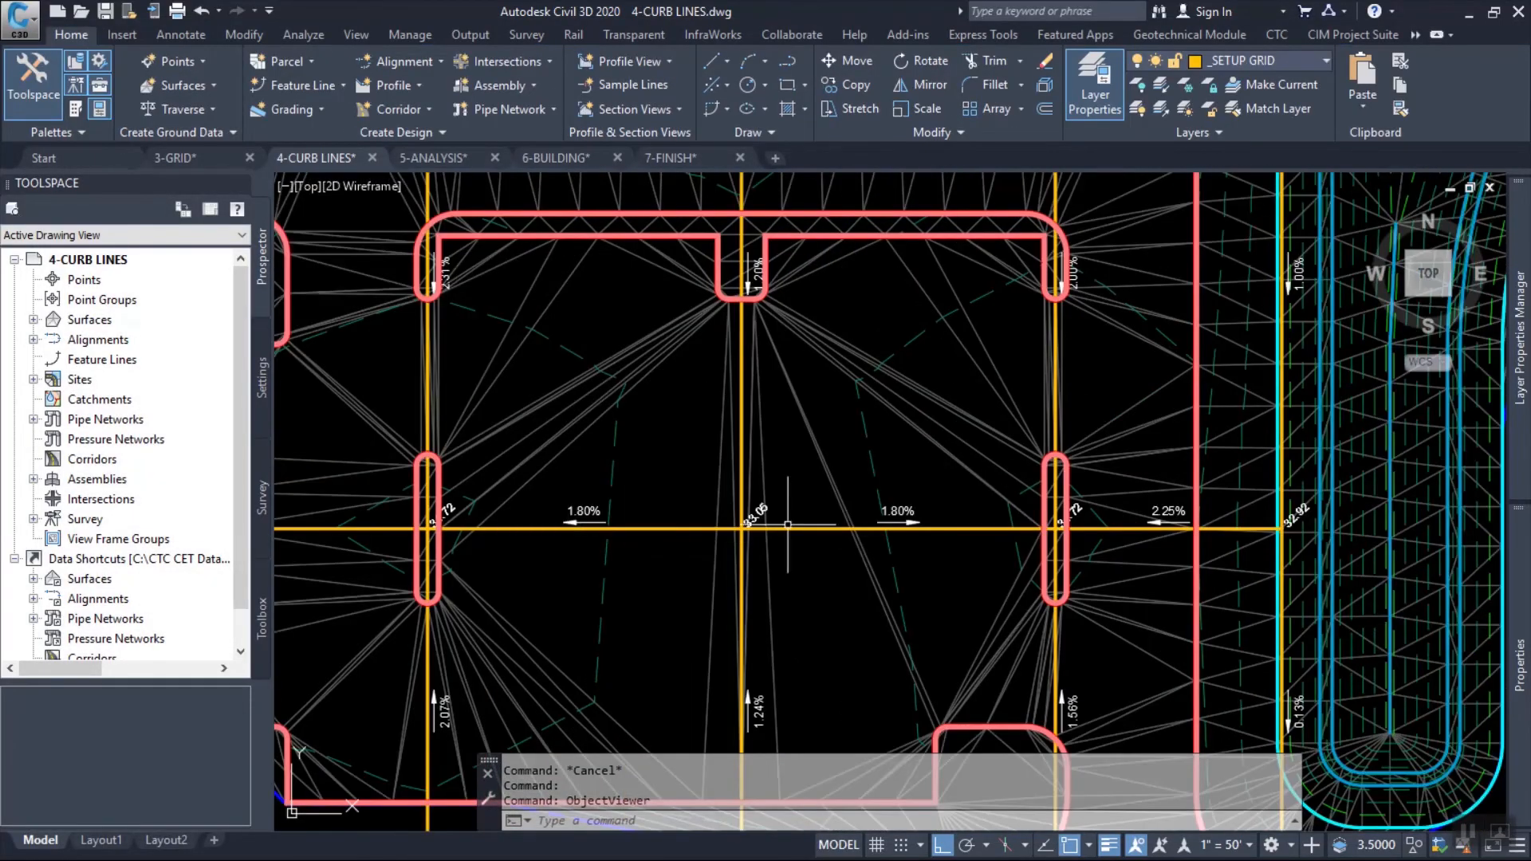
mouse_move(886, 509)
type("pl")
key("Return")
scroll(452, 556, "up", 6)
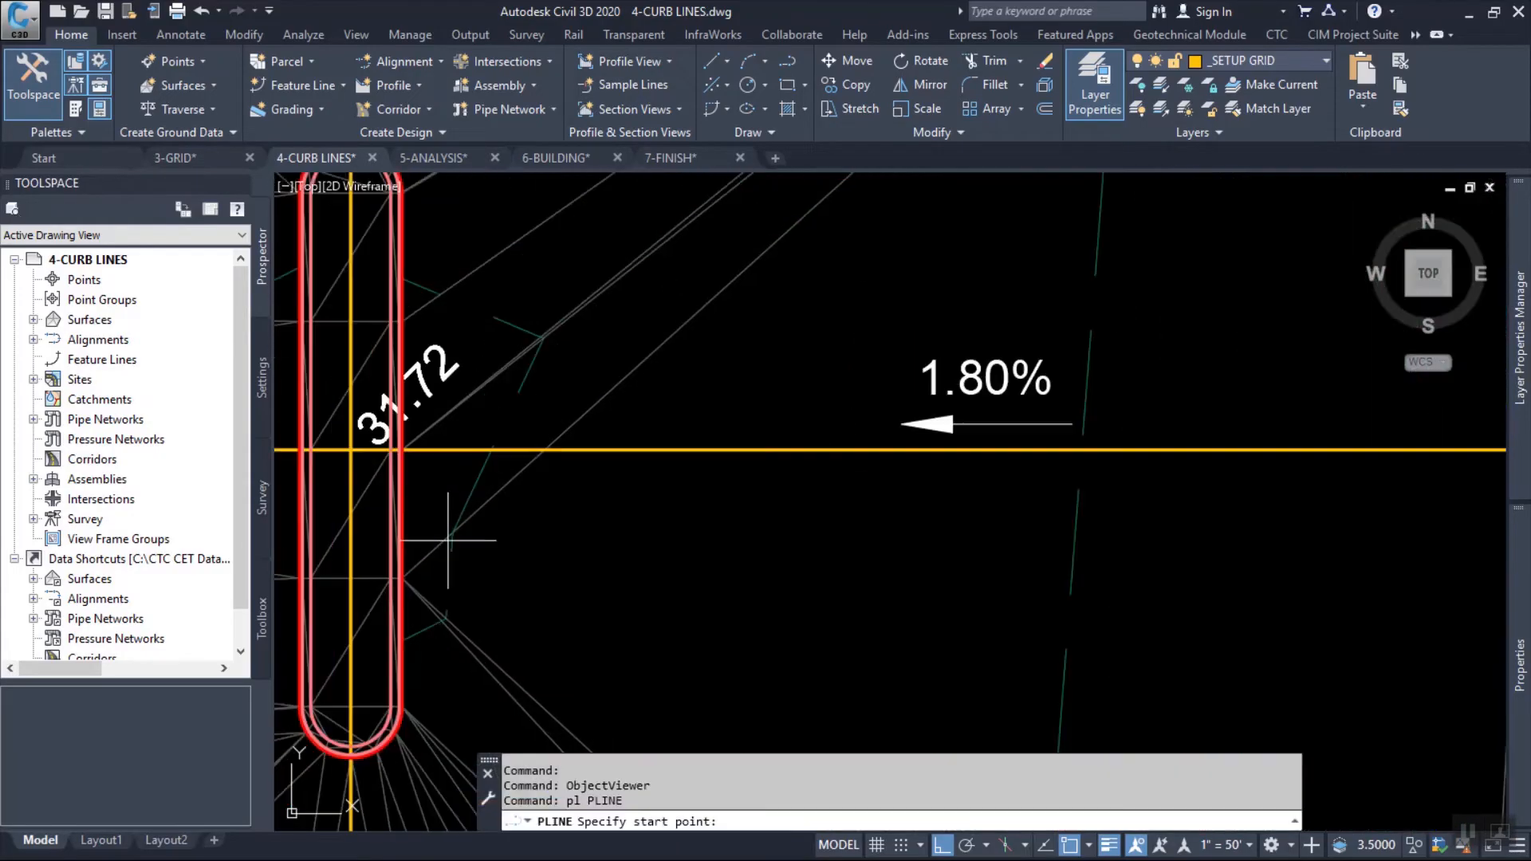
scroll(431, 449, "up", 5)
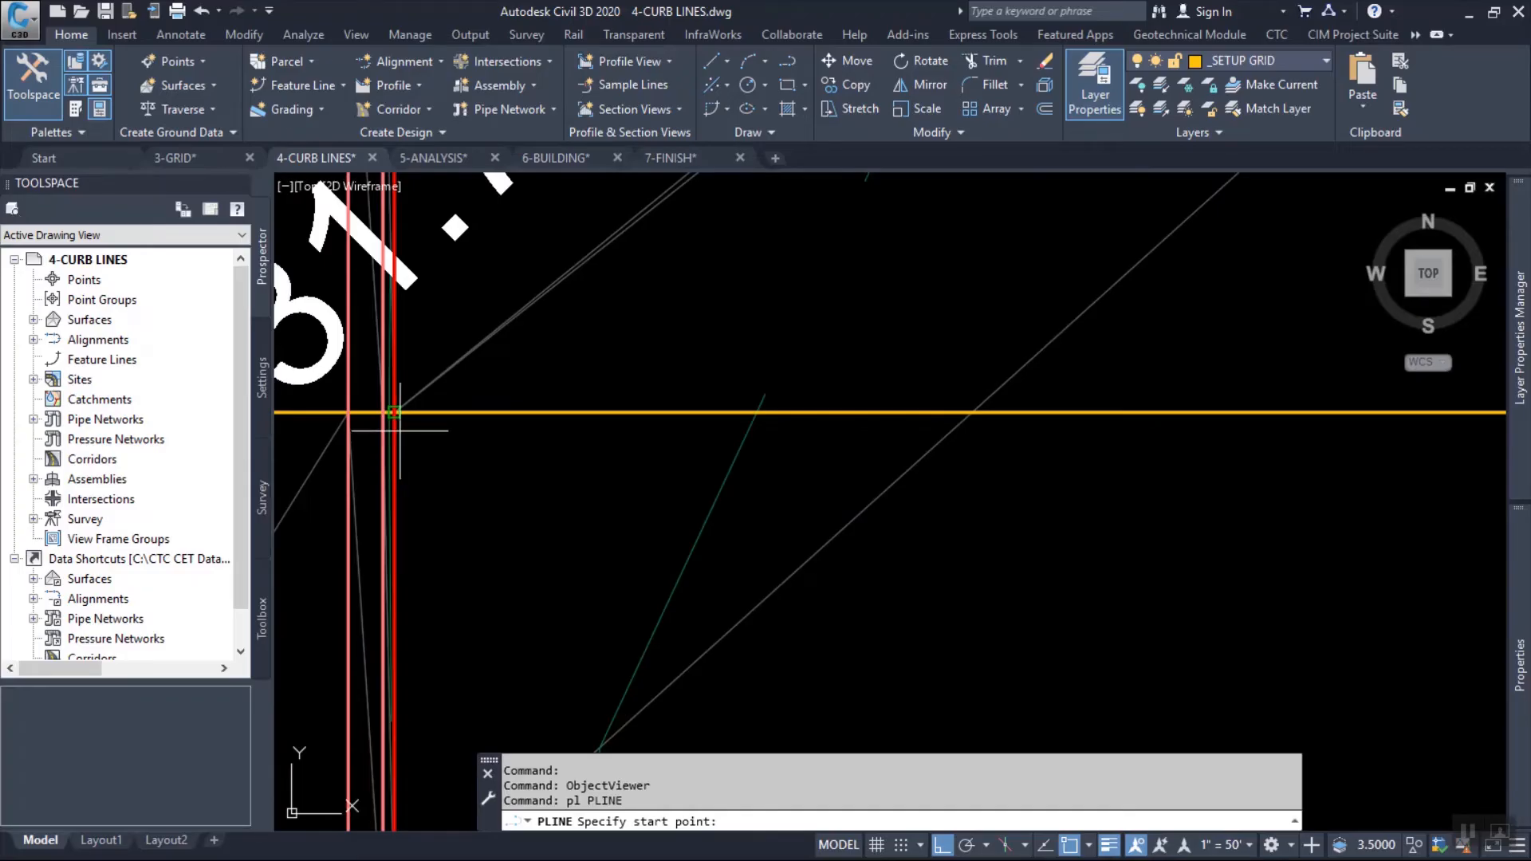
left_click(350, 449)
scroll(500, 465, "down", 7)
scroll(500, 460, "down", 2)
scroll(843, 494, "up", 4)
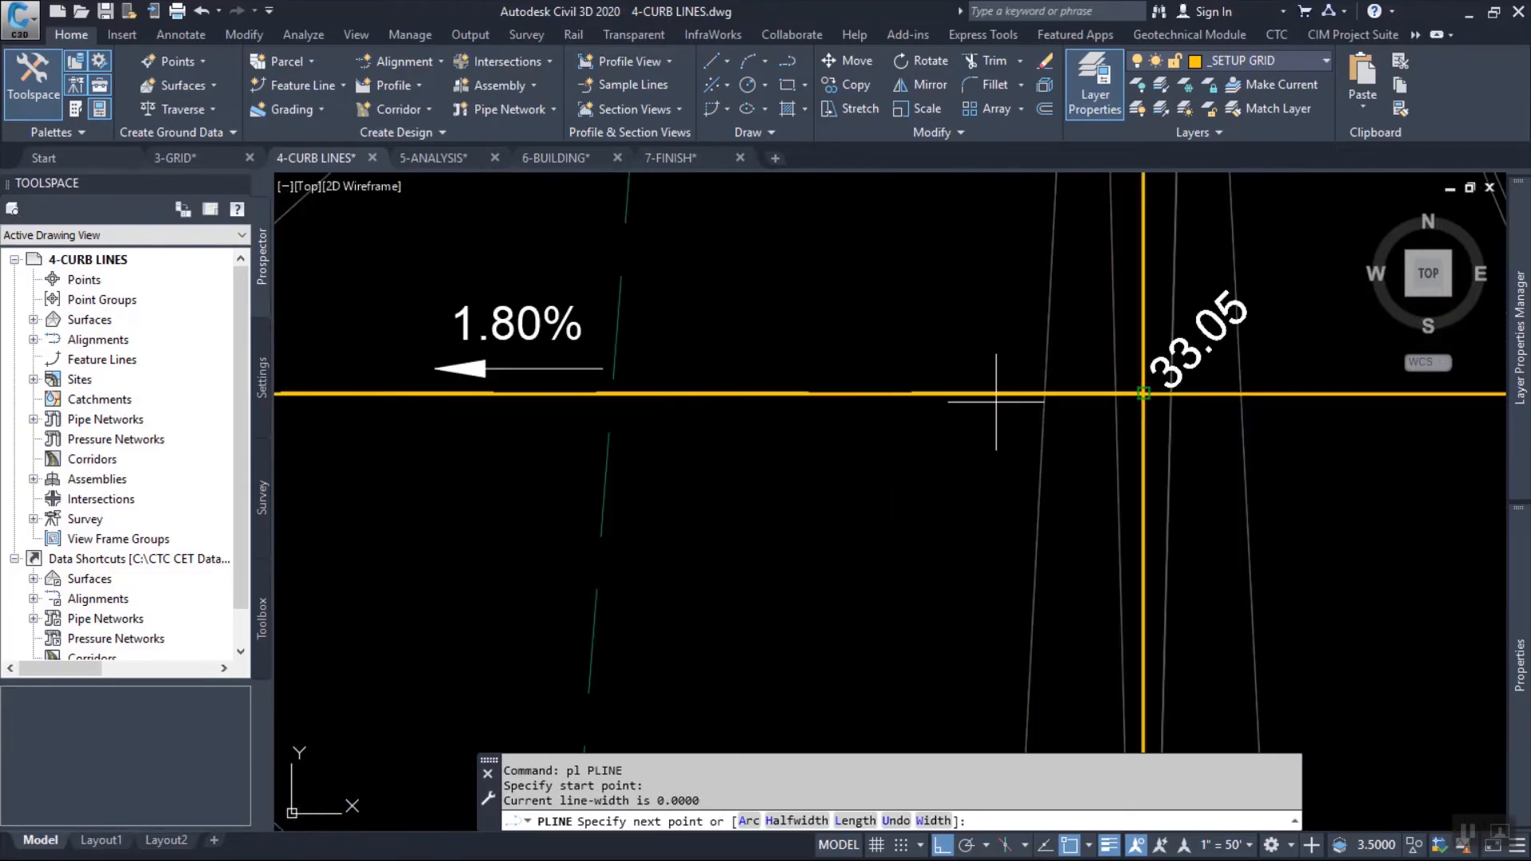
left_click(997, 401)
Continue the polyline east along the grid line to the inner curb of the eastern island and end it there.
scroll(998, 401, "down", 5)
scroll(1213, 355, "up", 6)
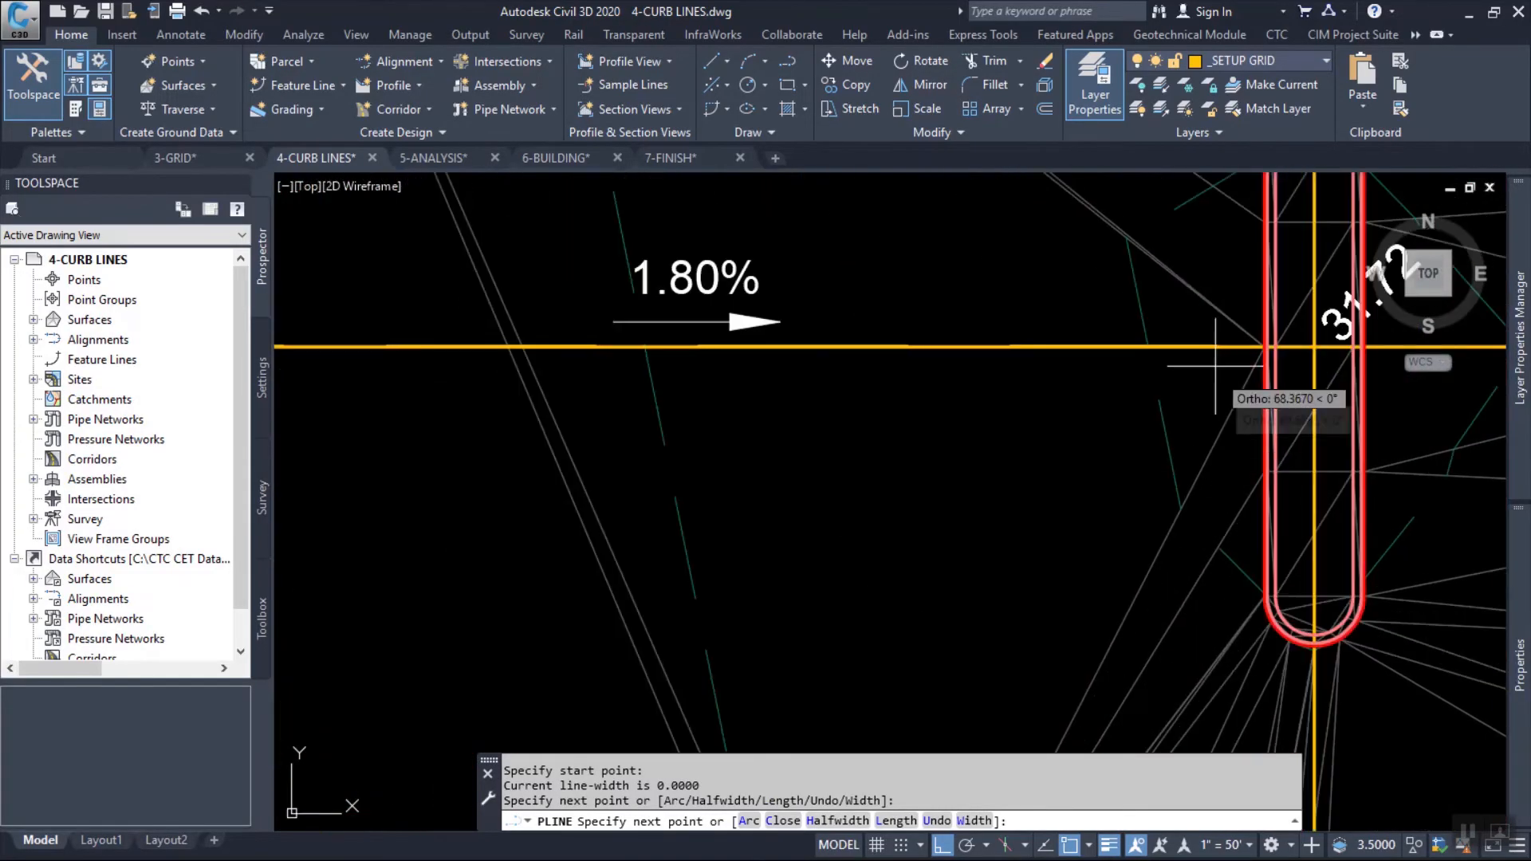
scroll(1261, 348, "up", 4)
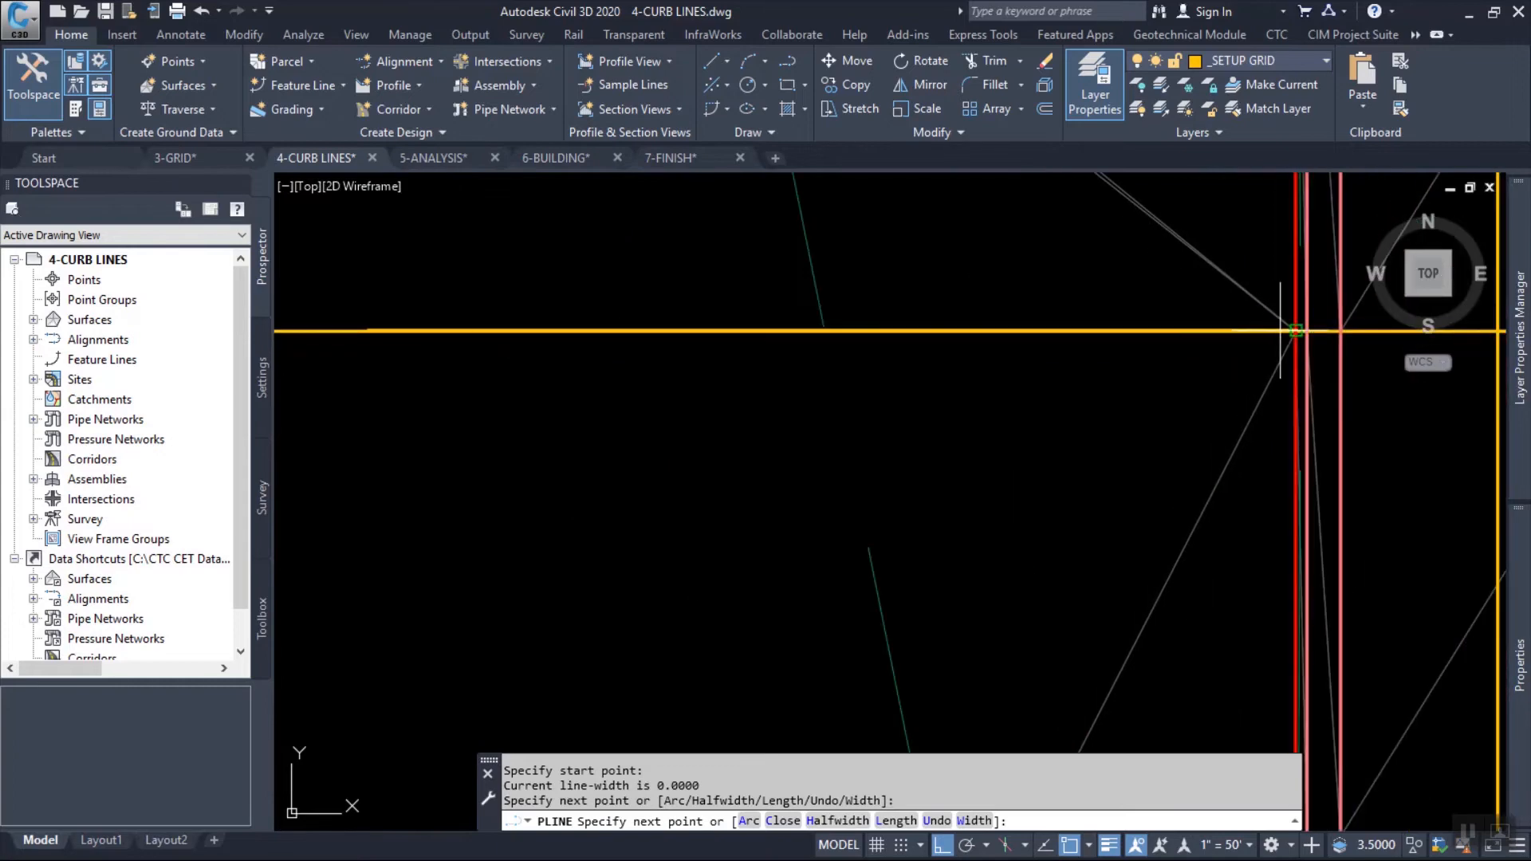
left_click(1296, 330)
key("Return")
Start a second polyline at the middle northern island's curb and run it south along the grid line to the 33.05 intersection.
scroll(1127, 417, "down", 6)
middle_click_drag(747, 188, 811, 482)
scroll(745, 365, "up", 6)
key("Return")
left_click(705, 286)
scroll(705, 286, "down", 4)
middle_click_drag(742, 610, 833, 237)
scroll(831, 243, "down", 4)
scroll(823, 437, "up", 4)
left_click(803, 484)
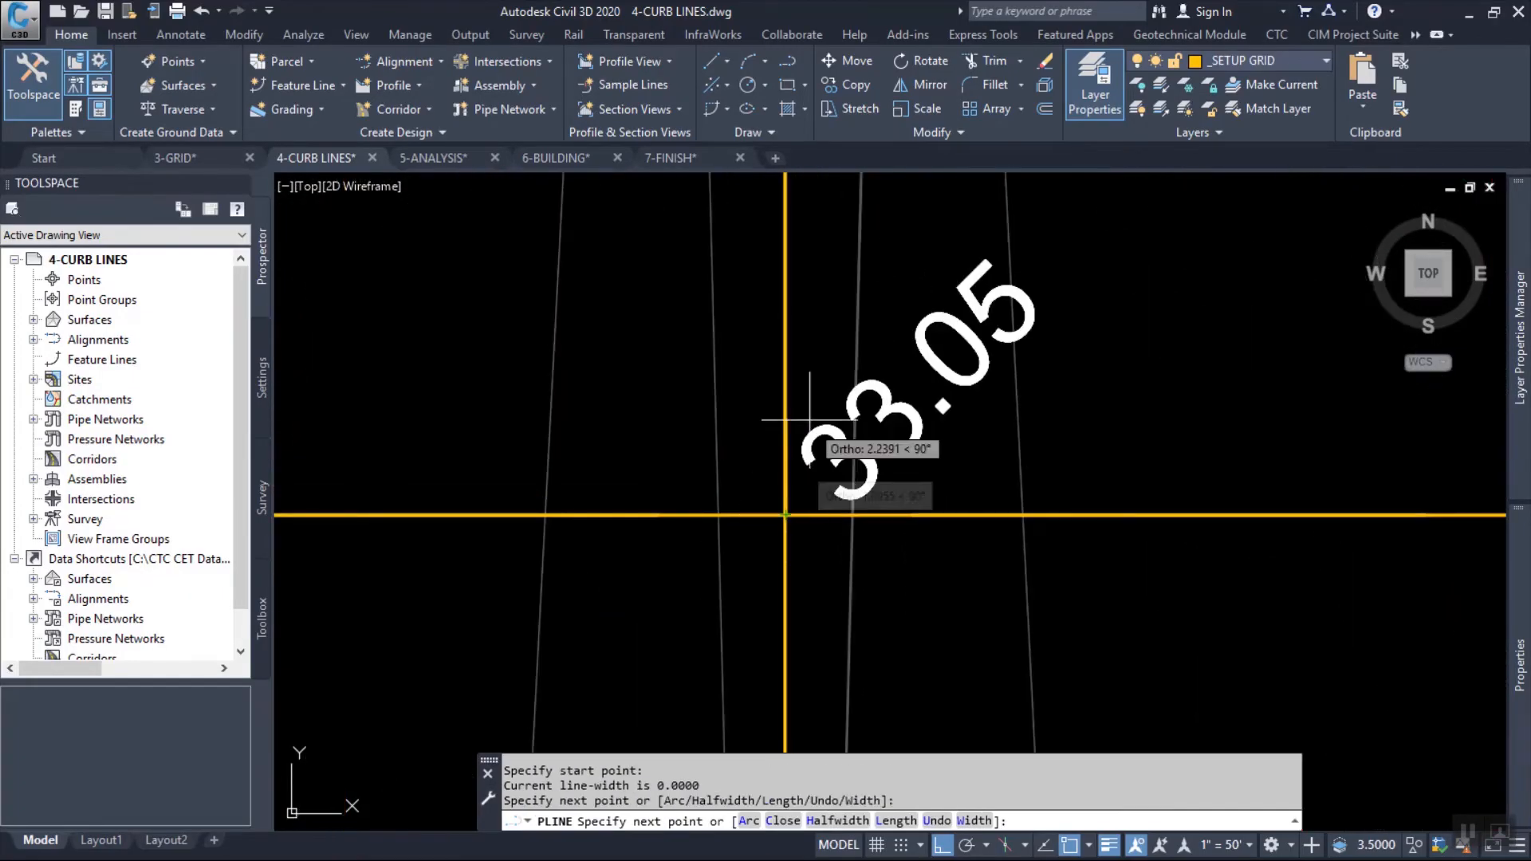
Continue the north-south polyline along the grid line to the parking lot's southern curb and finish it.
scroll(833, 463, "down", 5)
scroll(846, 528, "down", 2)
scroll(853, 559, "up", 7)
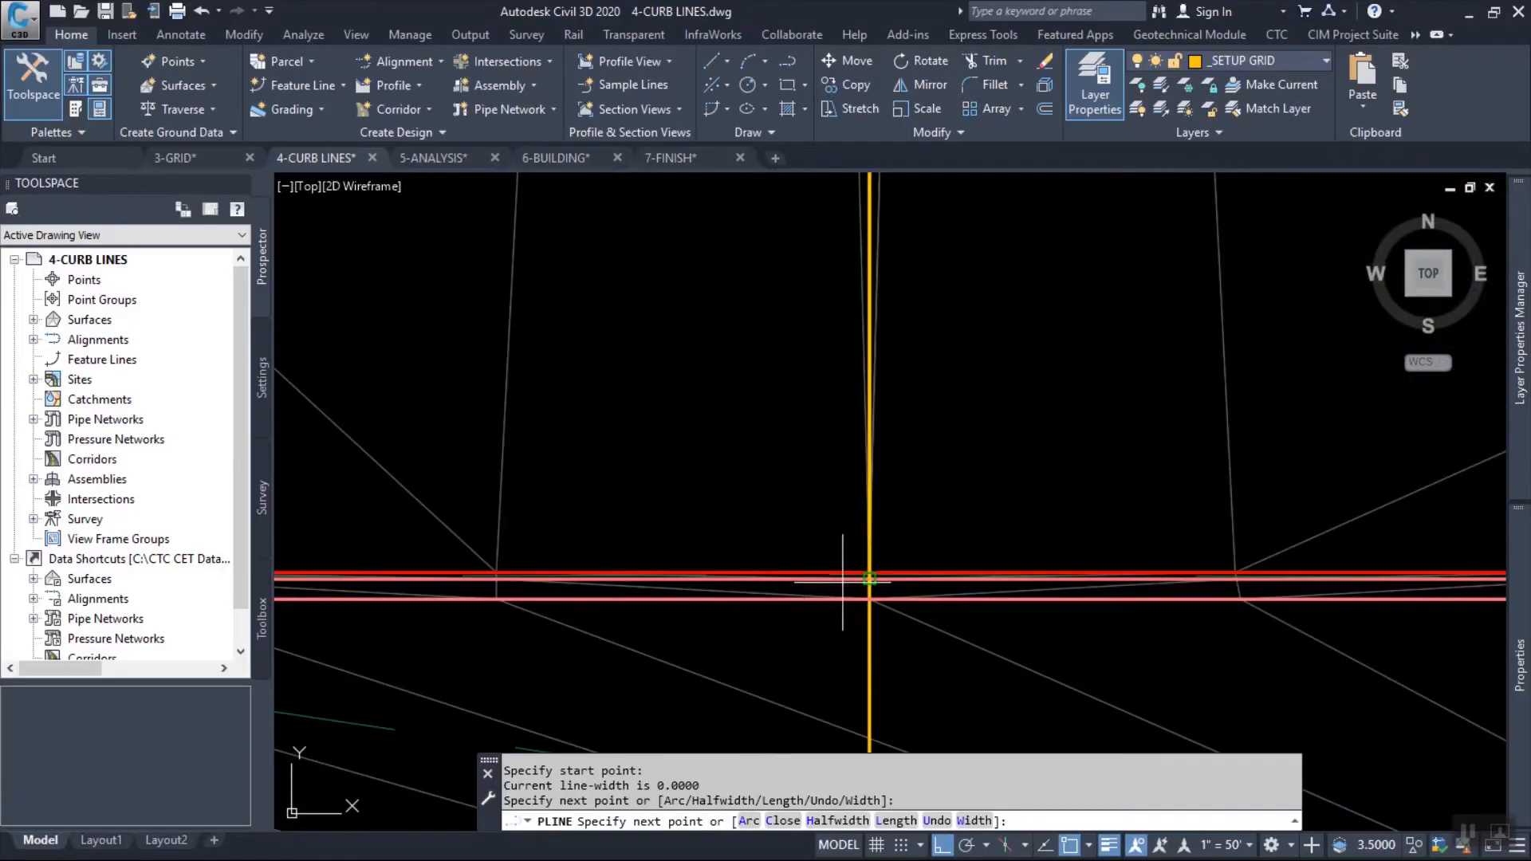
left_click(855, 565)
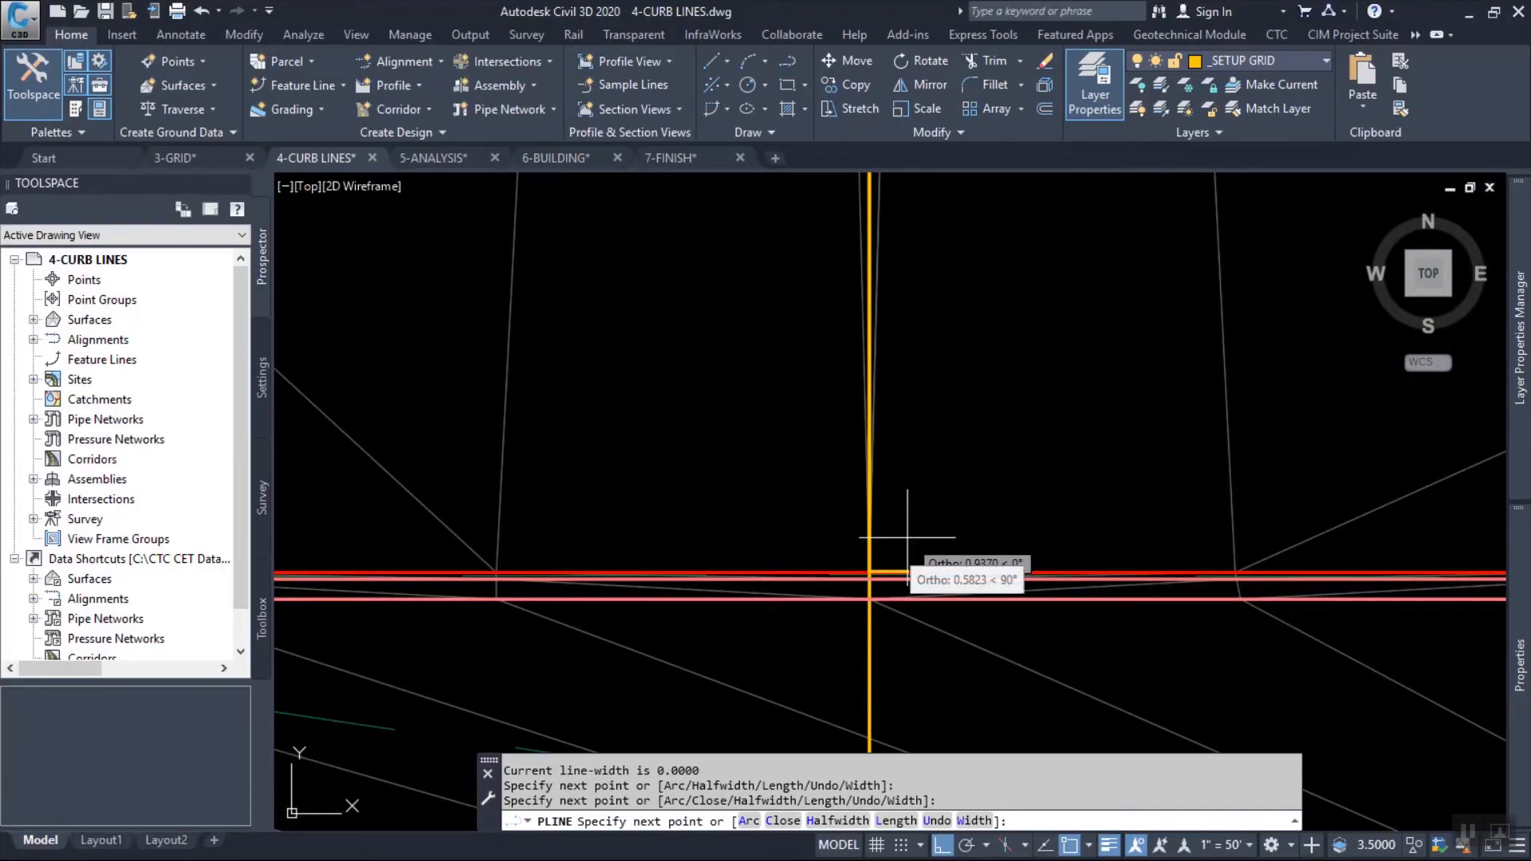
key("Return")
key("Return")
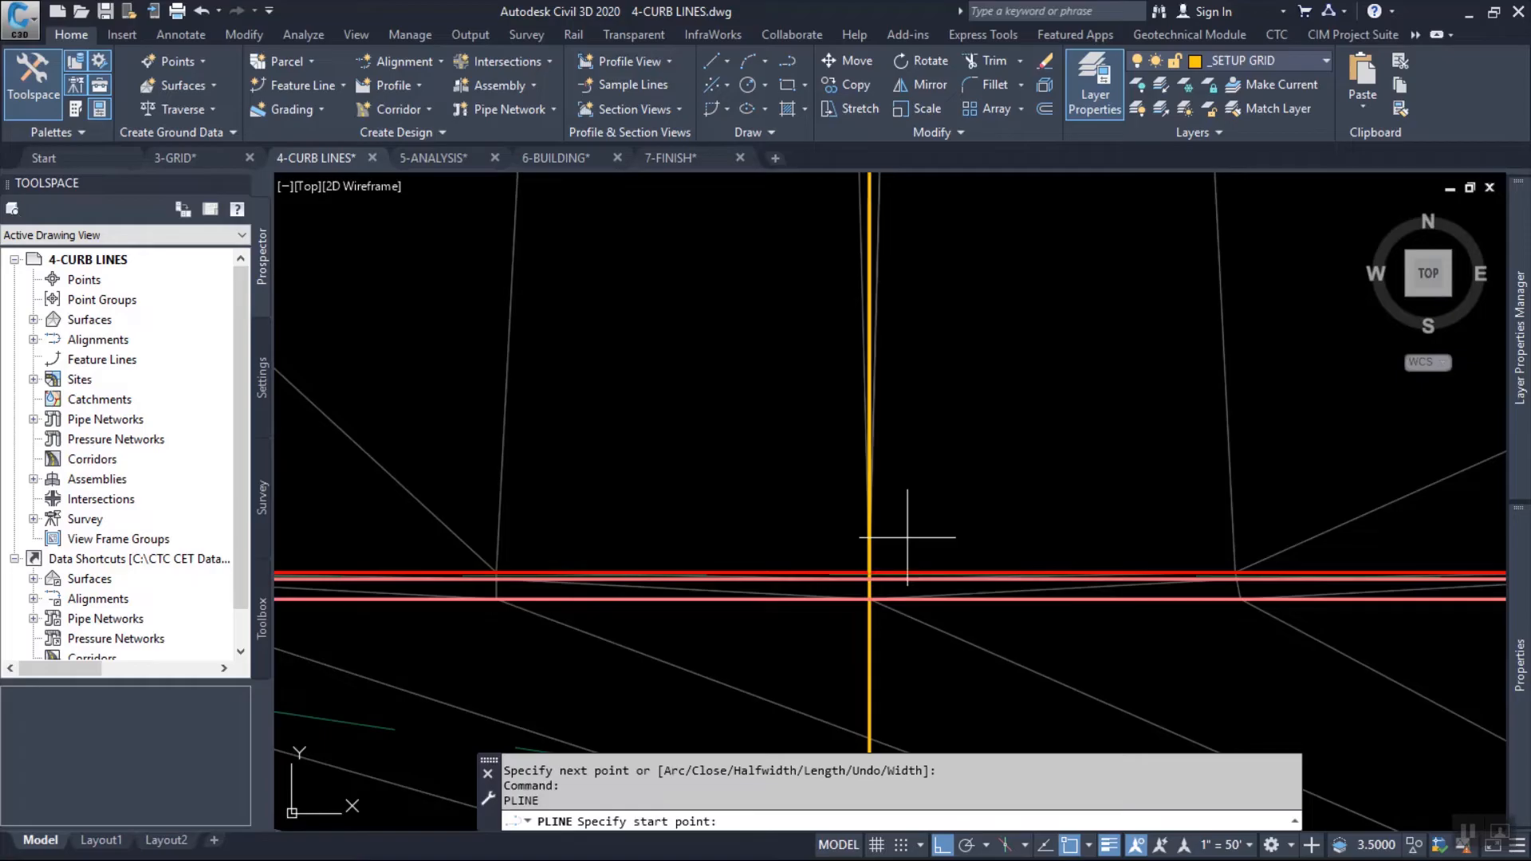
key("Escape")
Move both new polylines between the islands to the _MISC-GRAD layer.
scroll(899, 534, "down", 5)
left_click(890, 331)
left_click(902, 388)
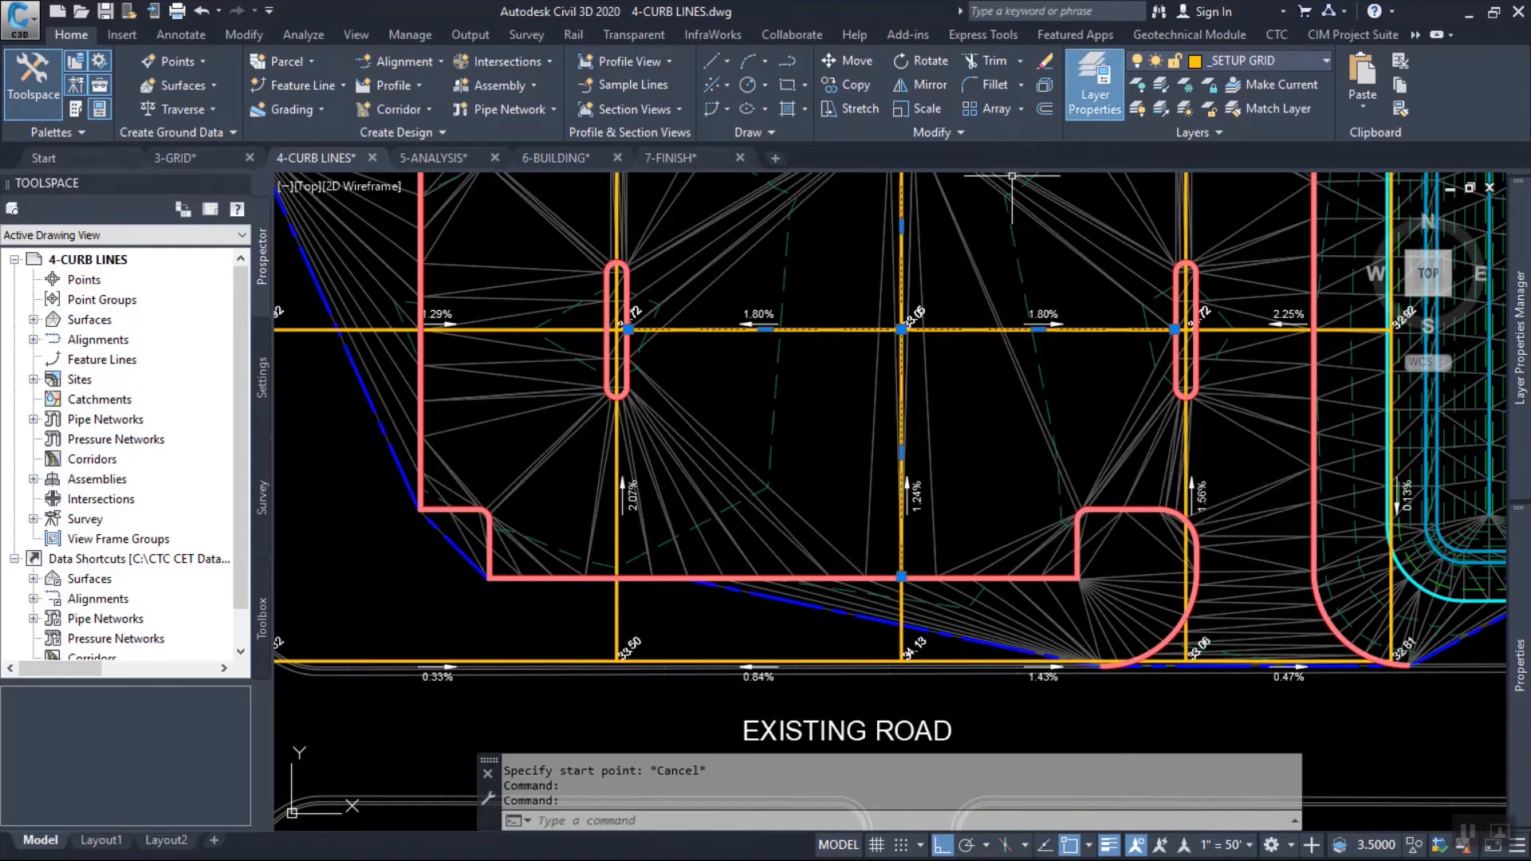
left_click(1268, 61)
scroll(1269, 112, "up", 4)
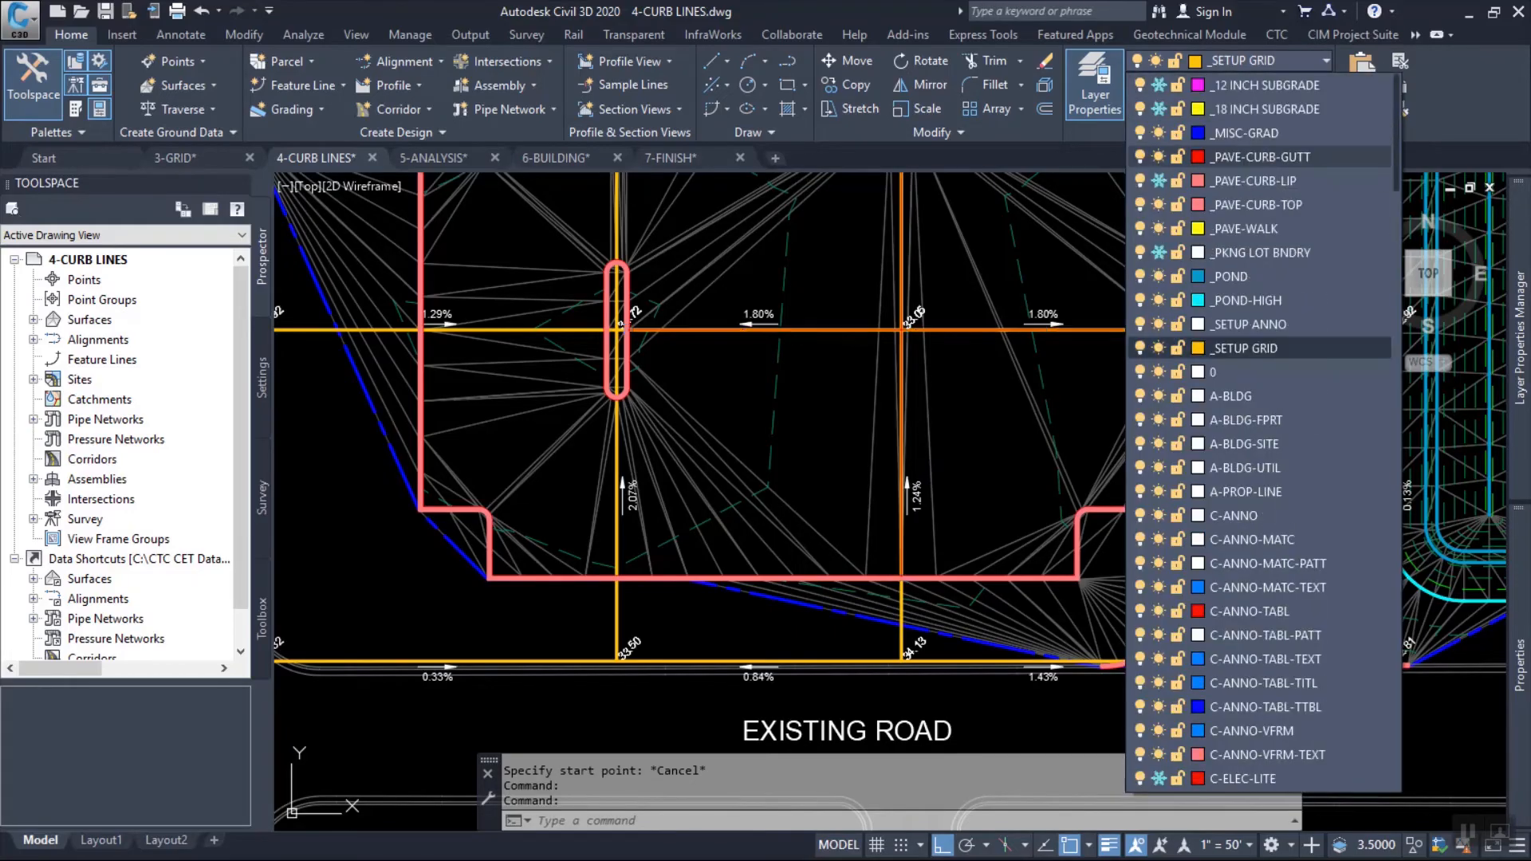
left_click(1268, 134)
Make _MISC-GRAD the current layer by picking the new east-west polyline.
left_click(1277, 84)
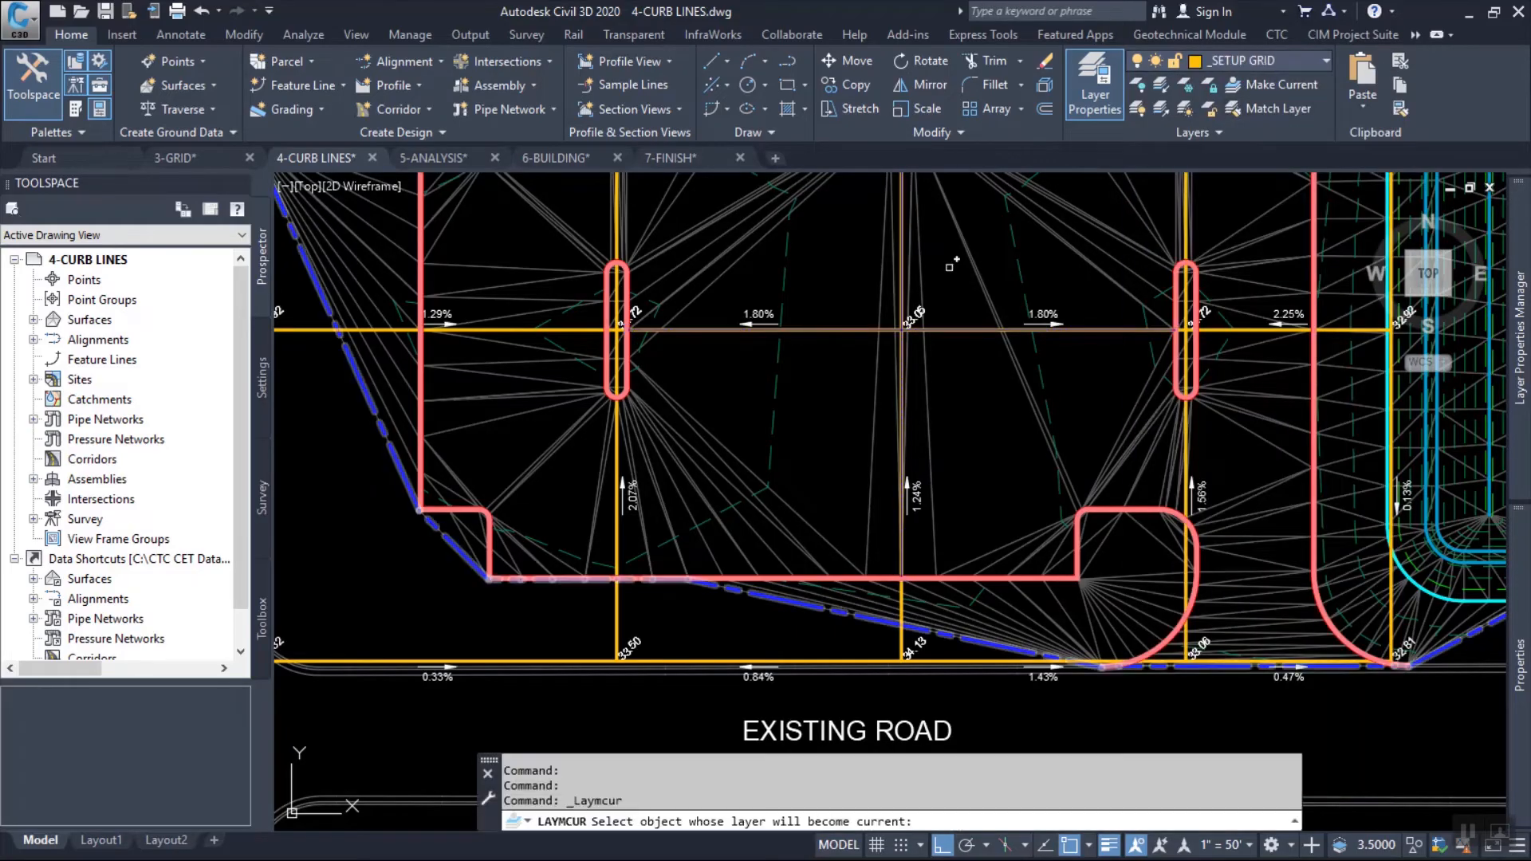
left_click(838, 329)
key("Escape")
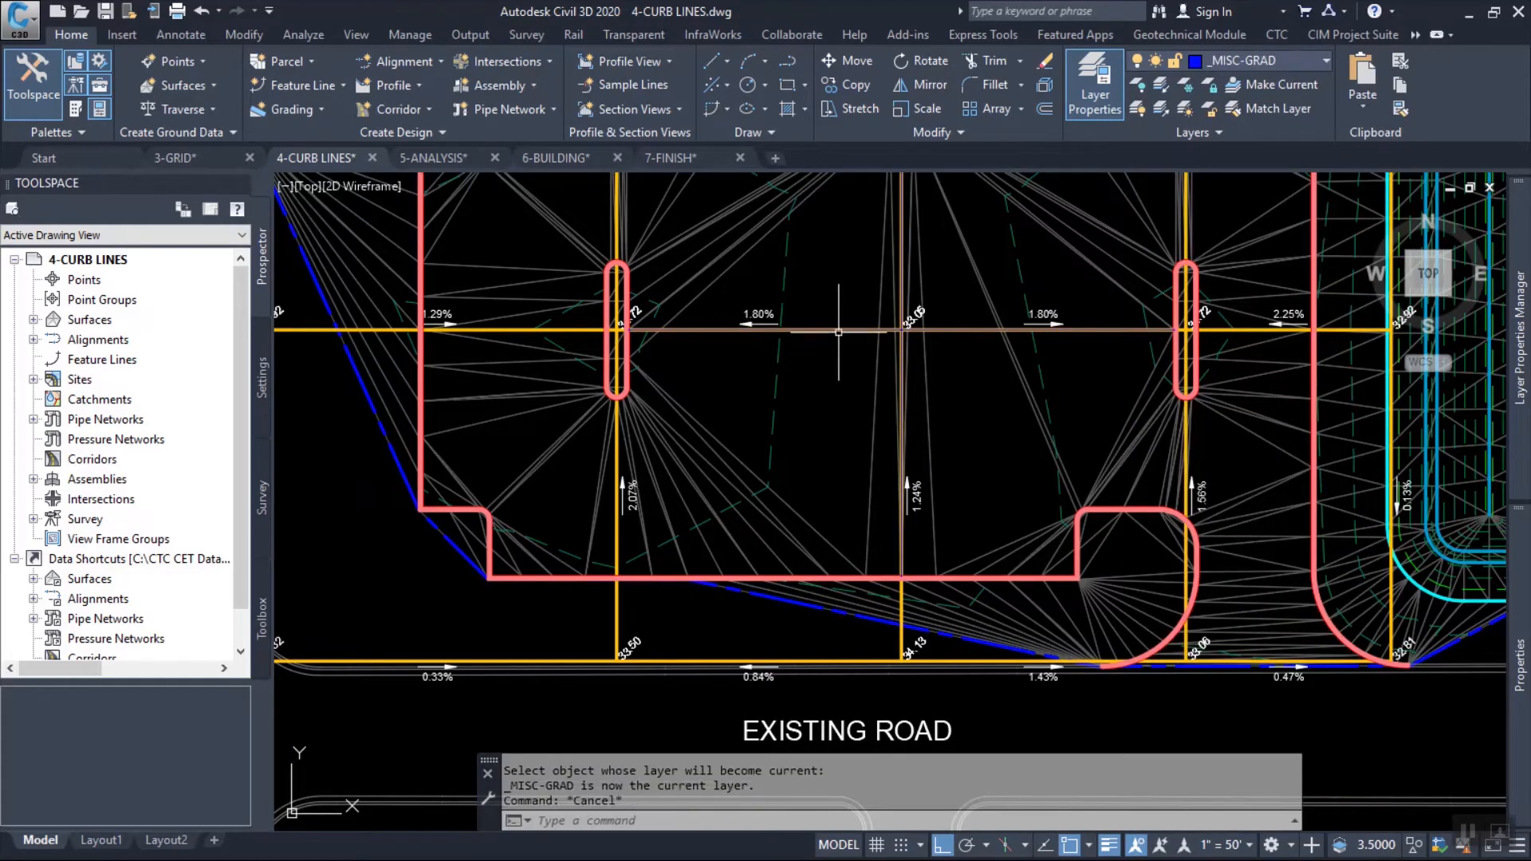
Create feature lines from the two new polylines in the Main site, using the SECONDARY style.
left_click(826, 330)
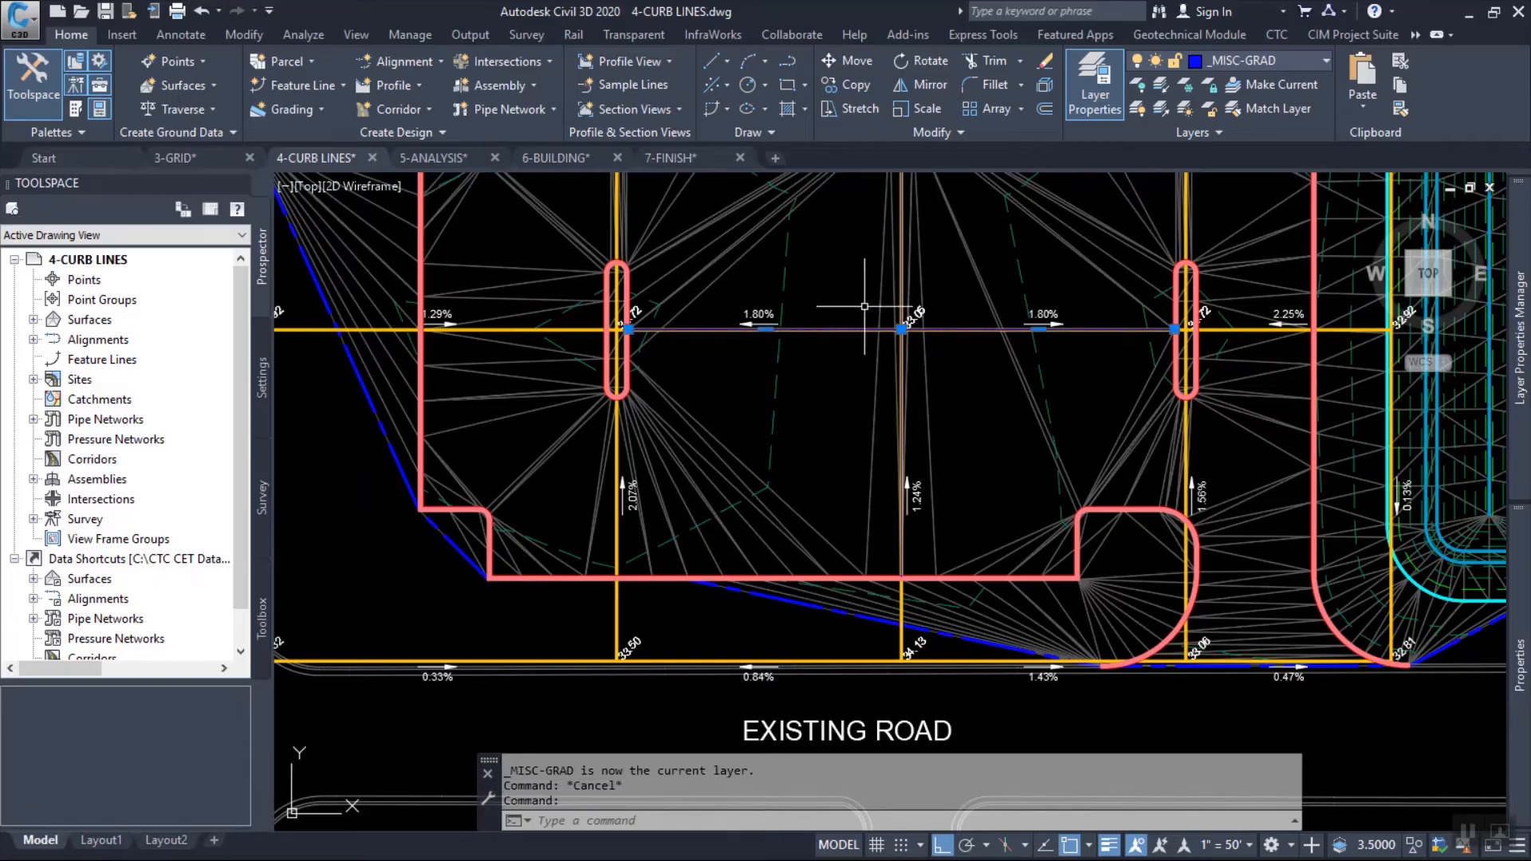
left_click(902, 246)
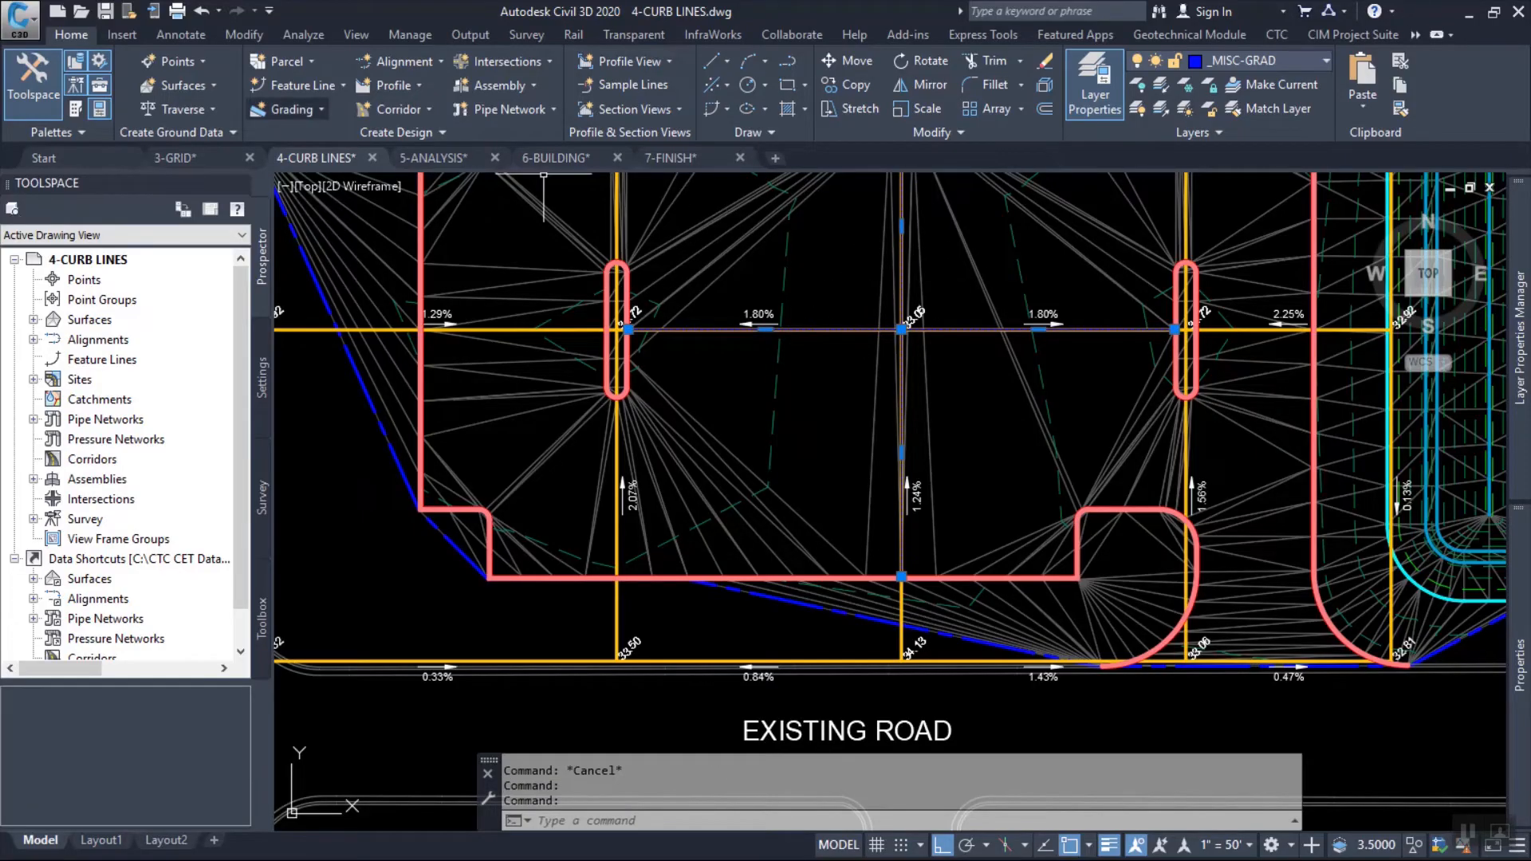
left_click(304, 85)
left_click(375, 161)
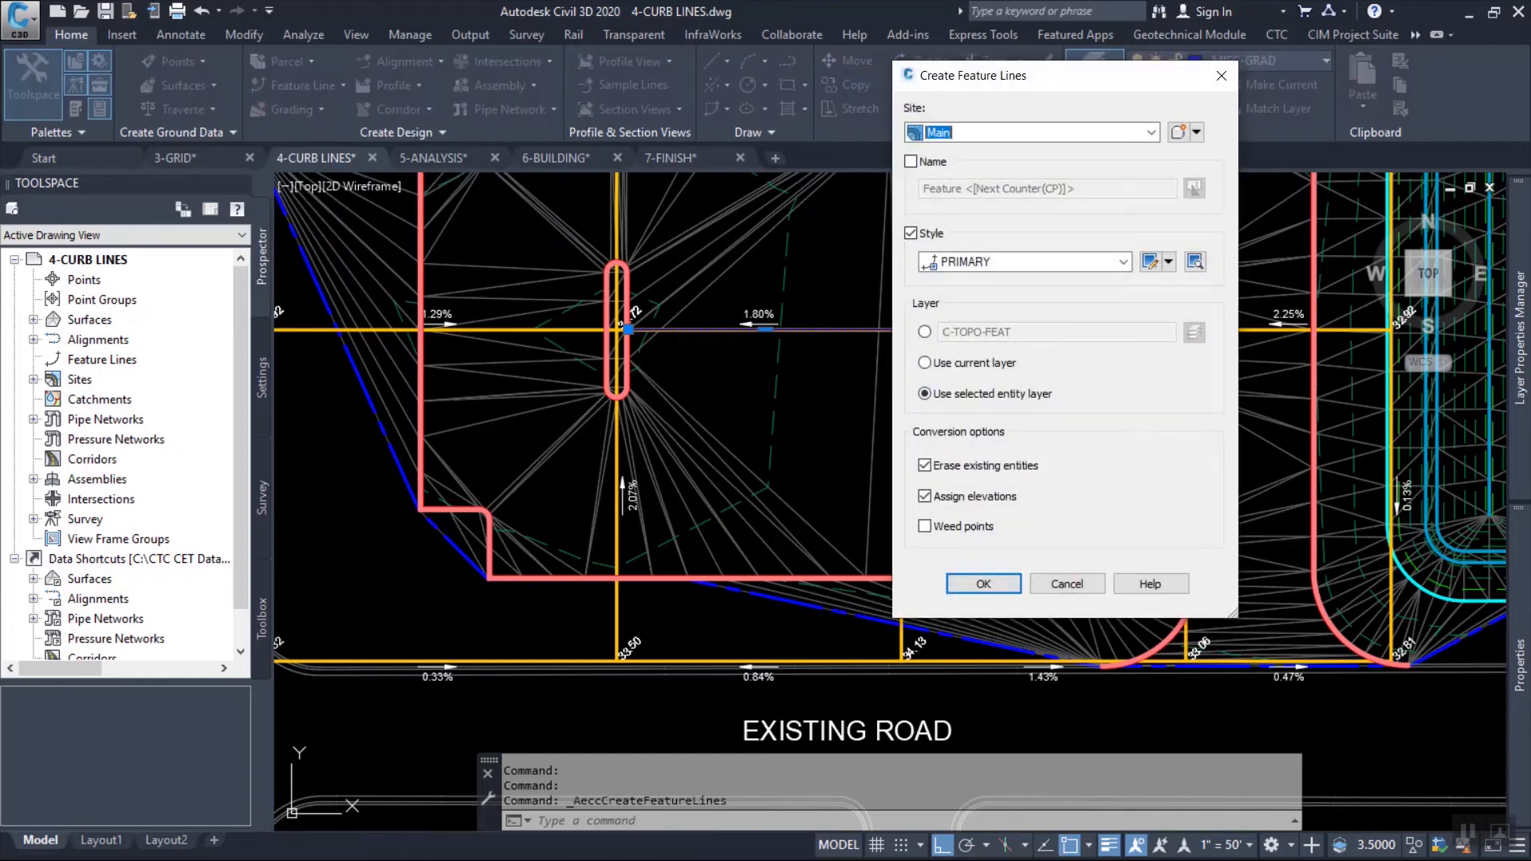
left_click(1123, 262)
left_click(992, 313)
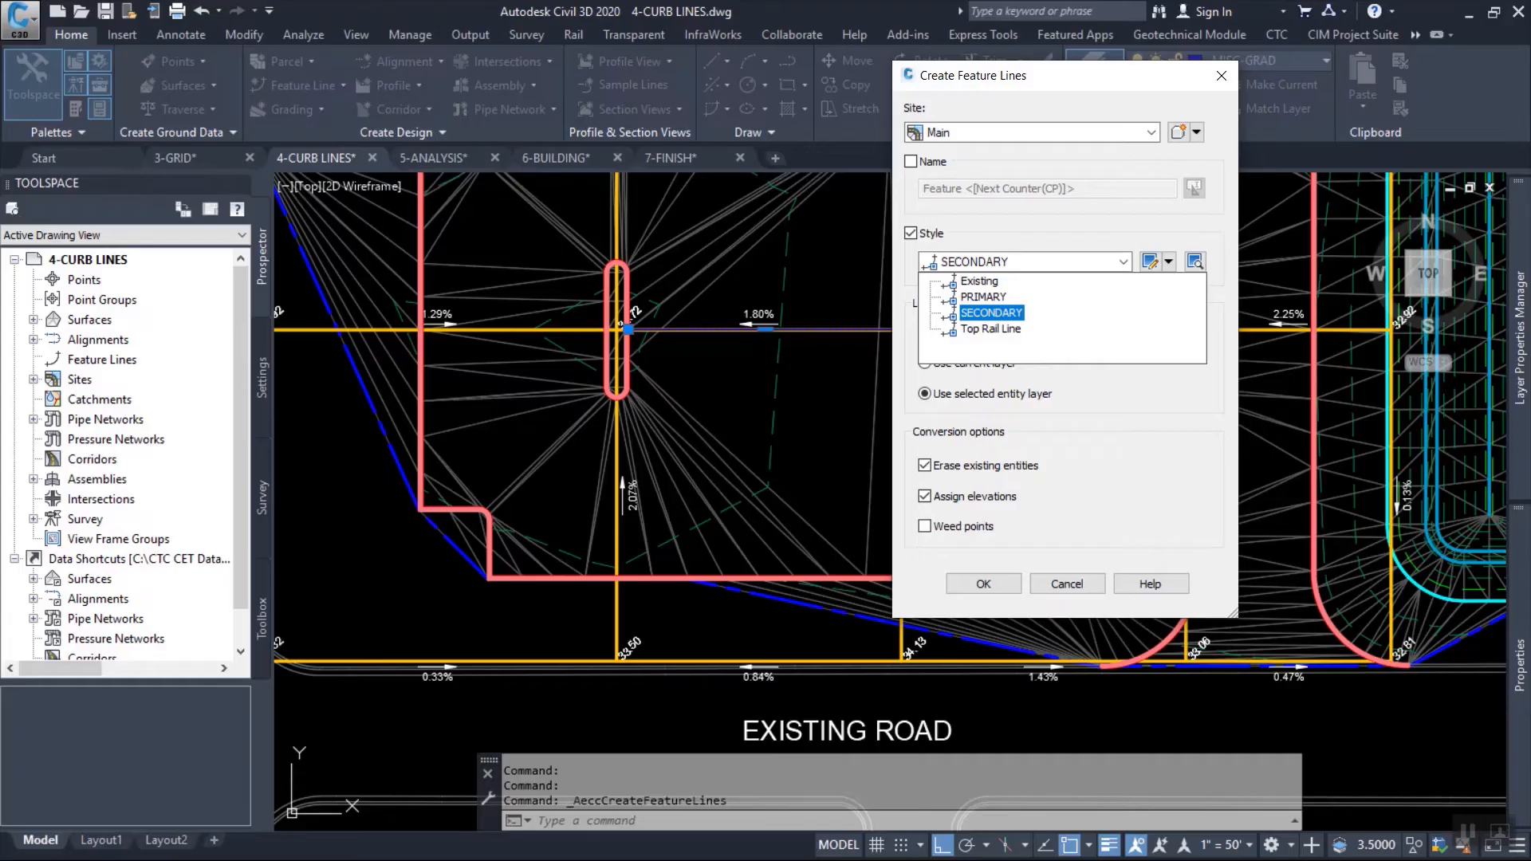
key("Up")
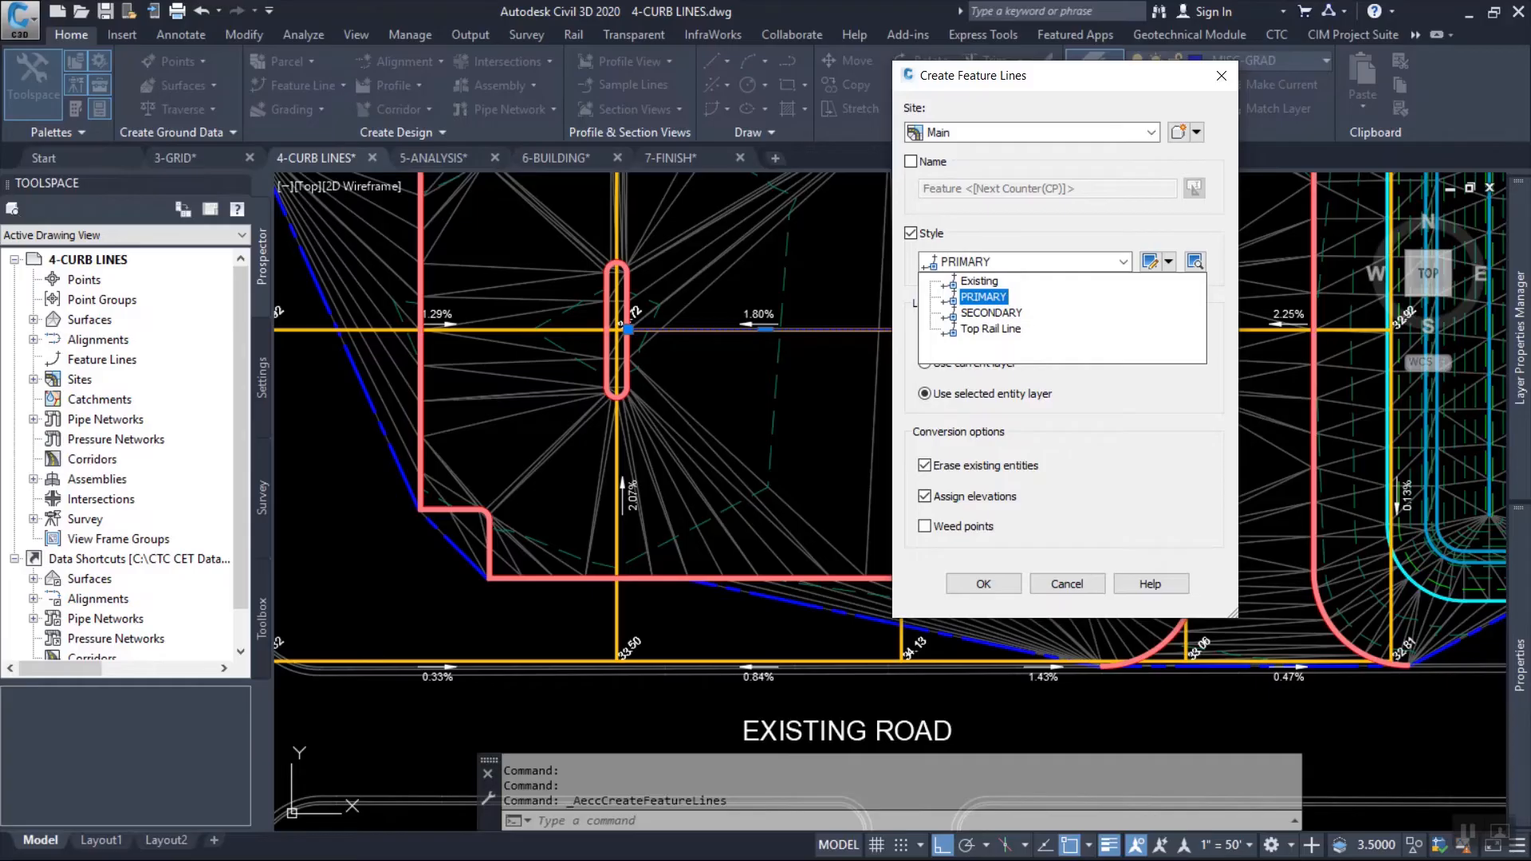
key("Down")
key("Down")
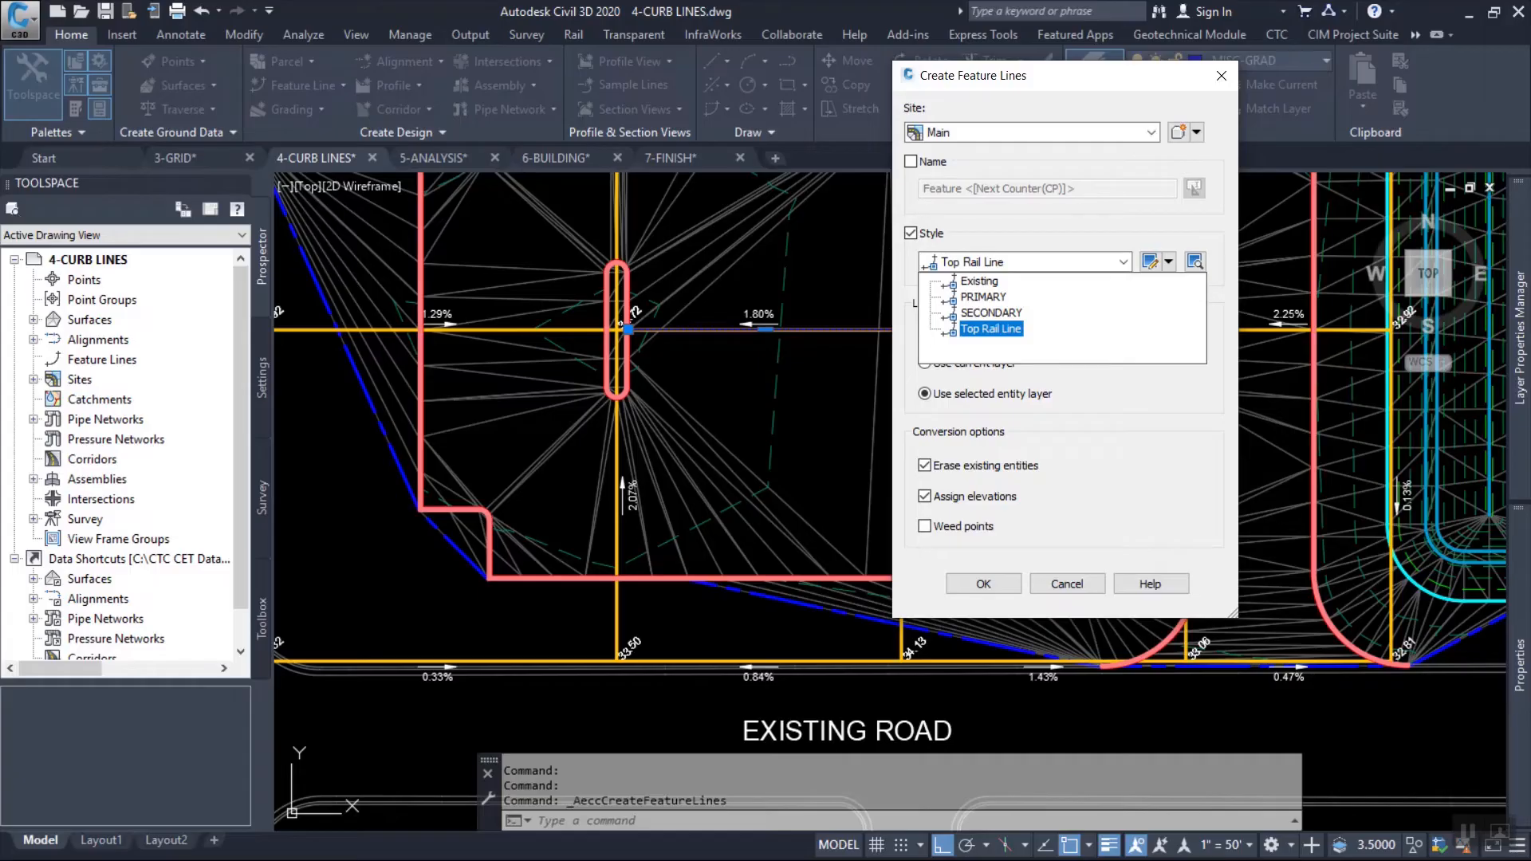
key("Up")
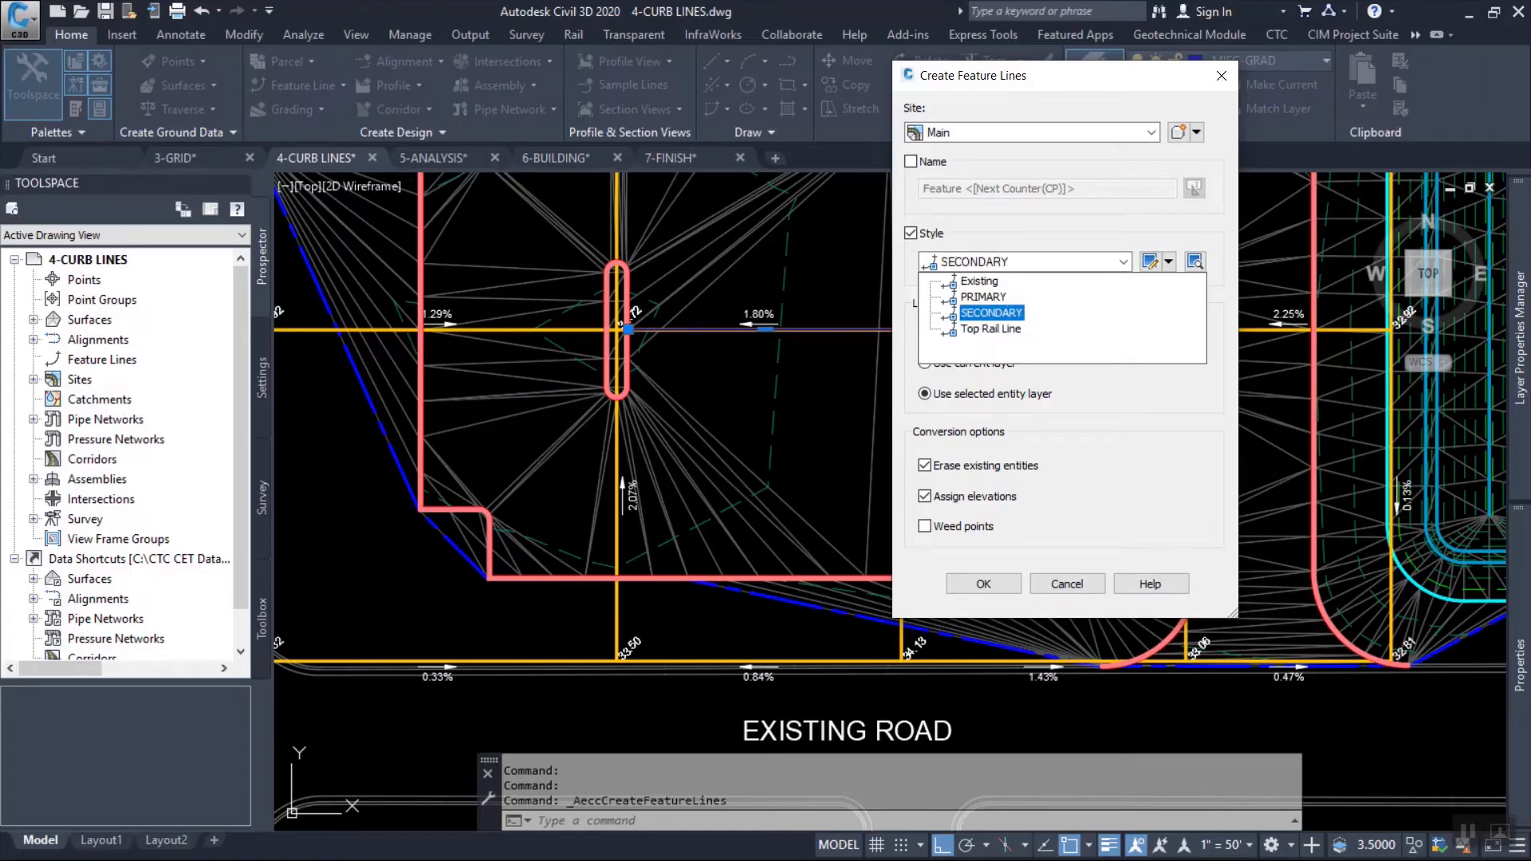
key("Return")
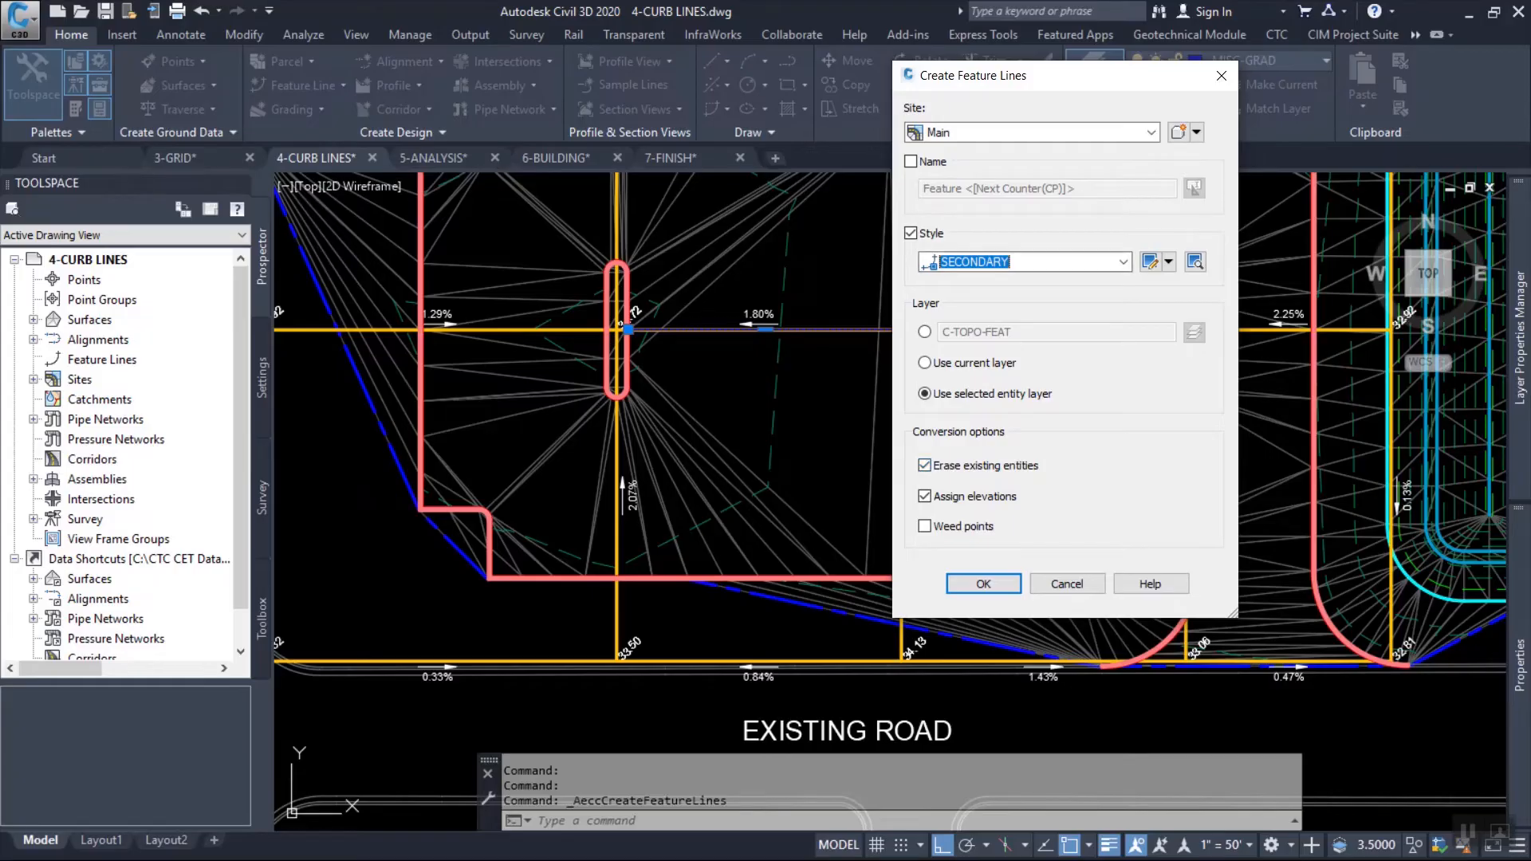
Assign the two new feature lines' elevations from the Parking Setup surface, using a relative elevation of 0.
key("Return")
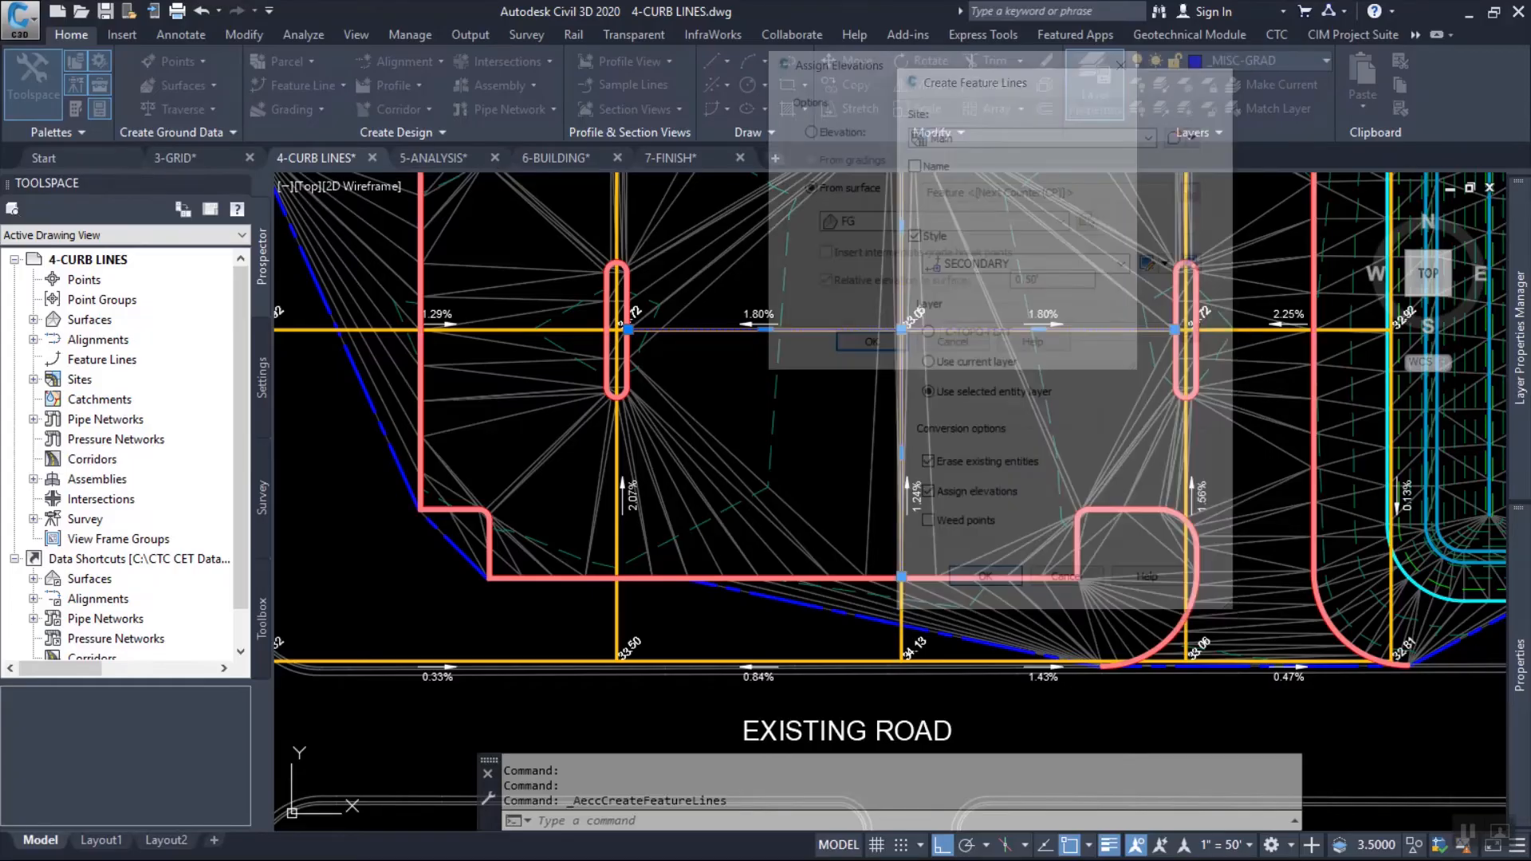
left_click(917, 224)
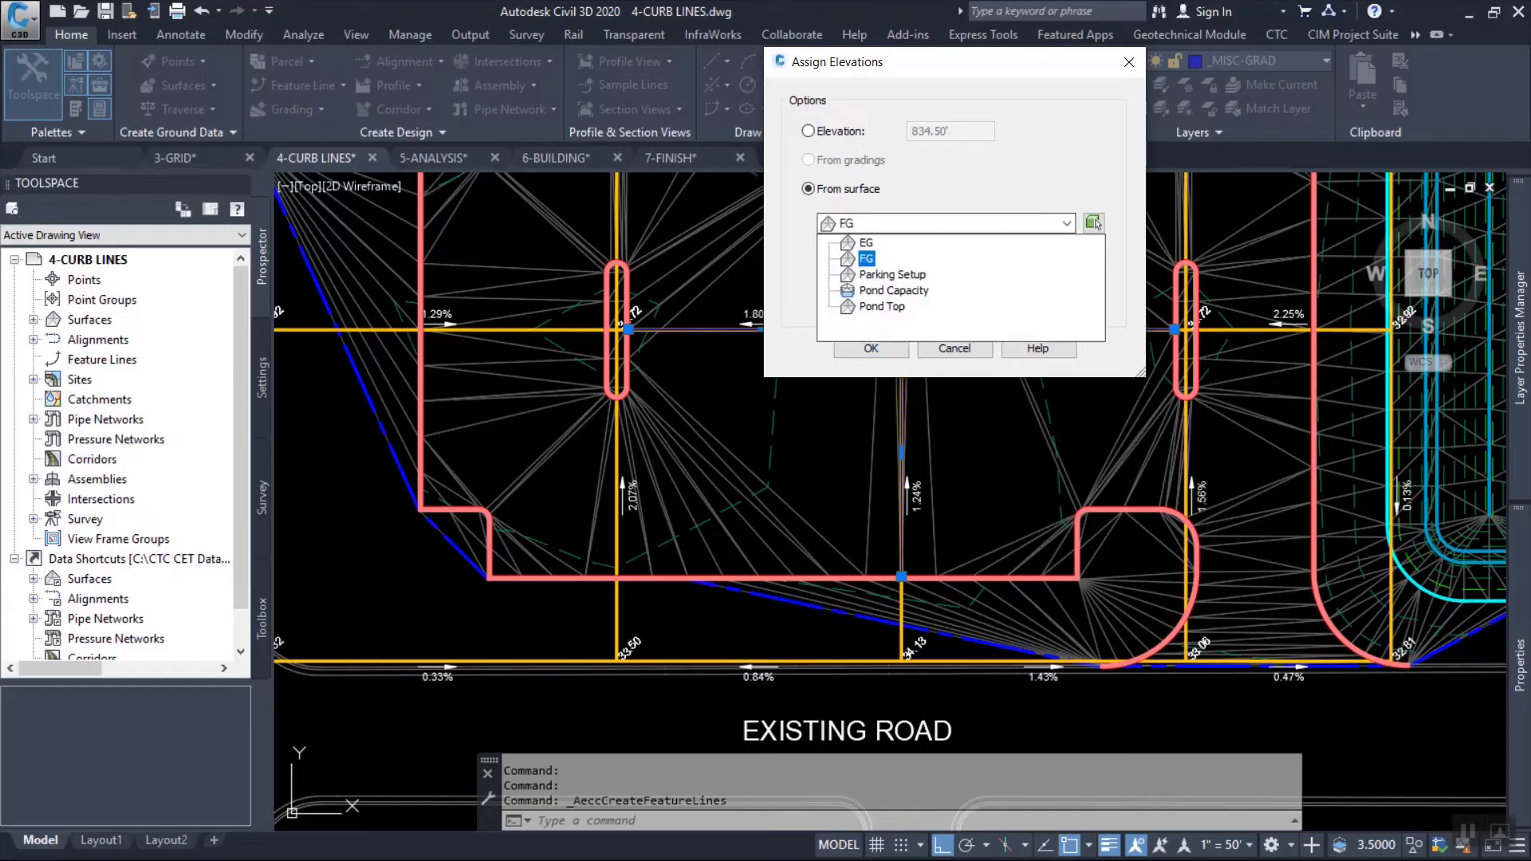
key("Return")
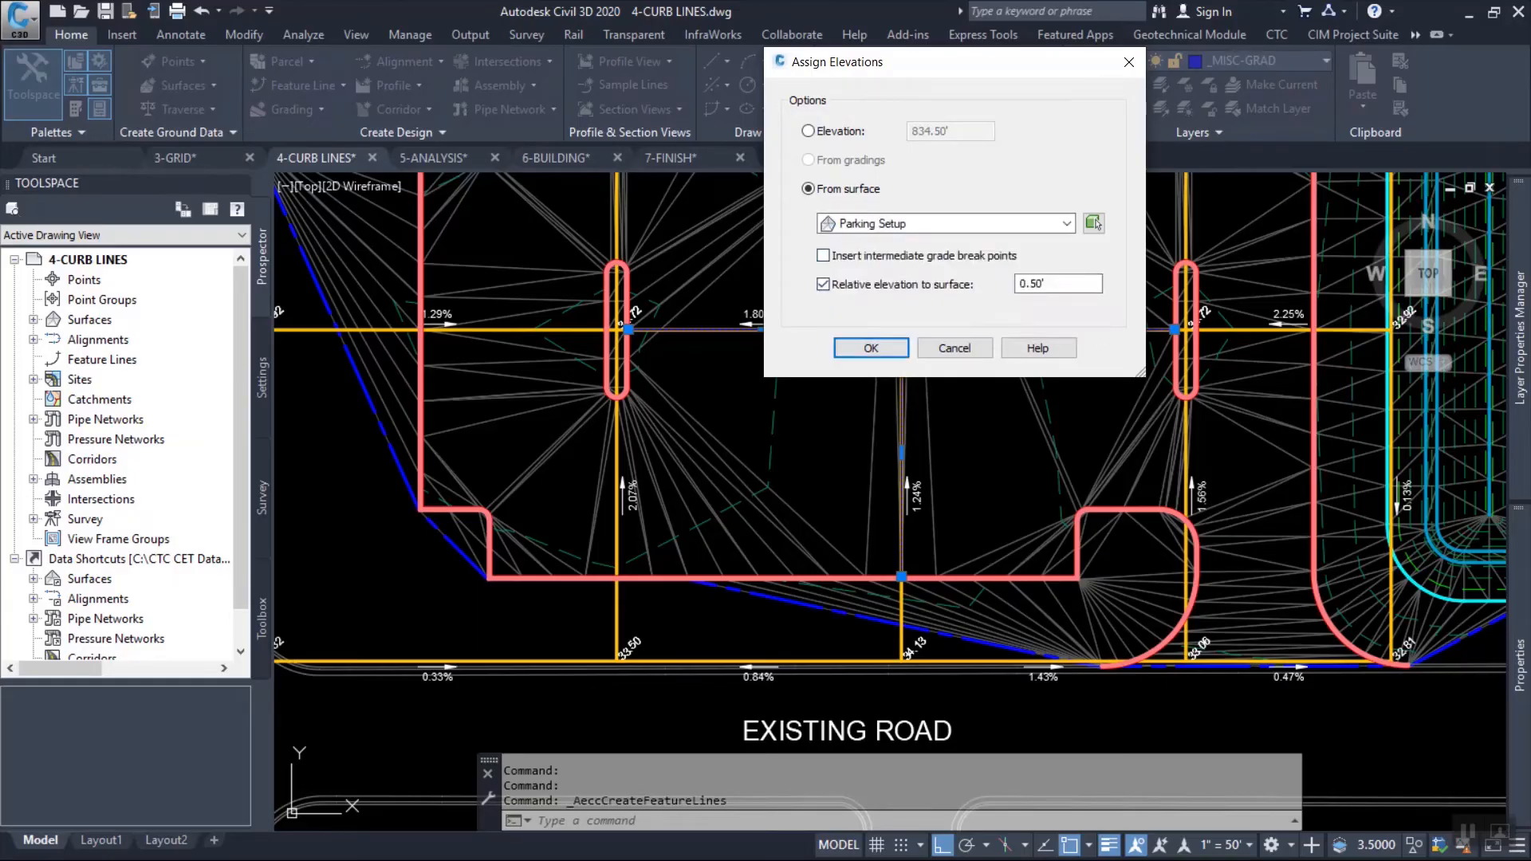
key("Tab")
key("Tab")
type("0")
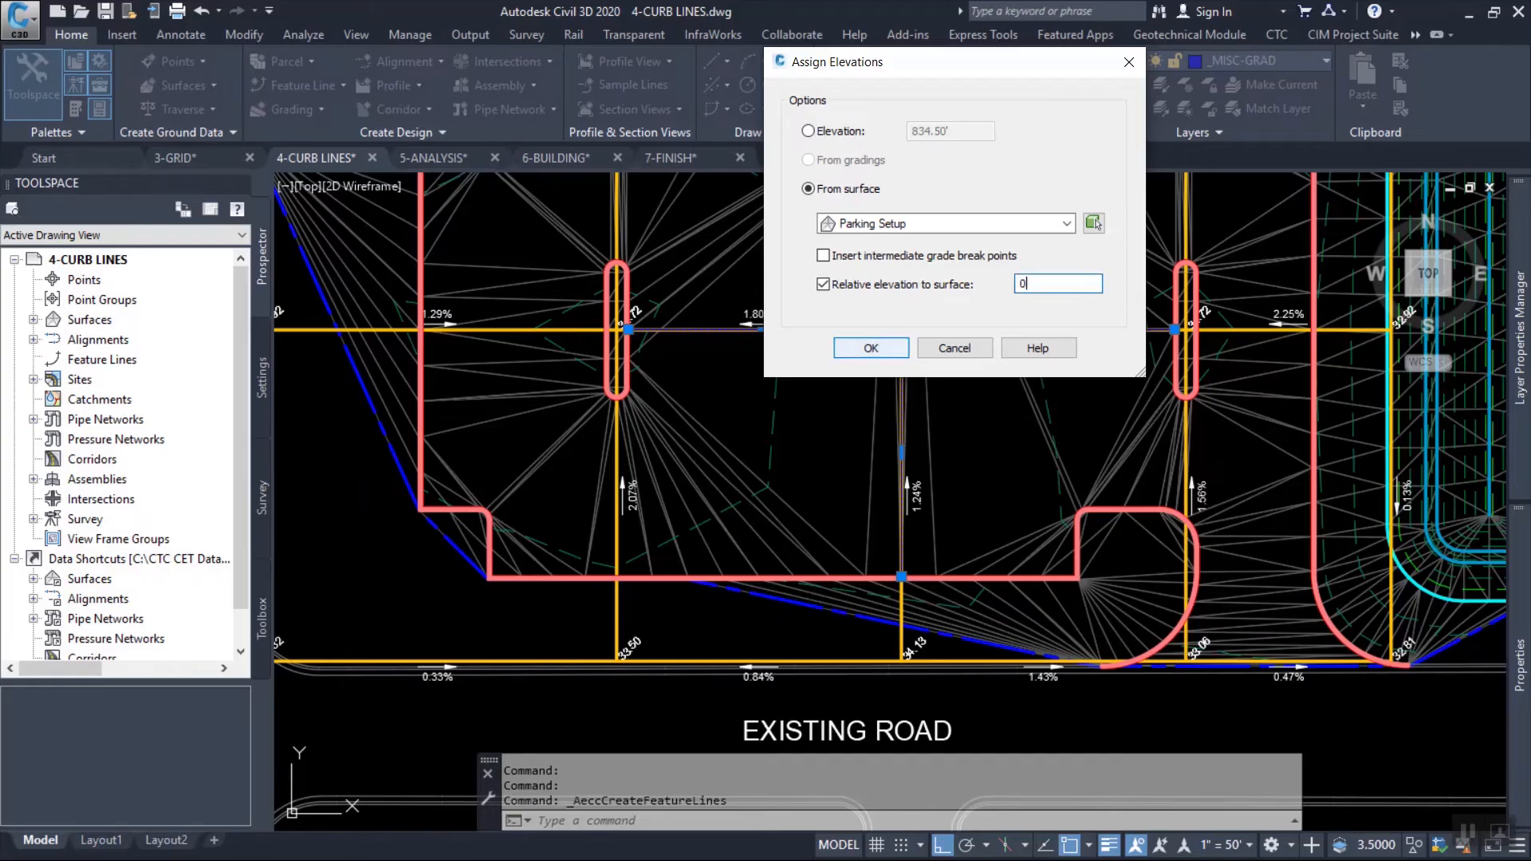
left_click(871, 347)
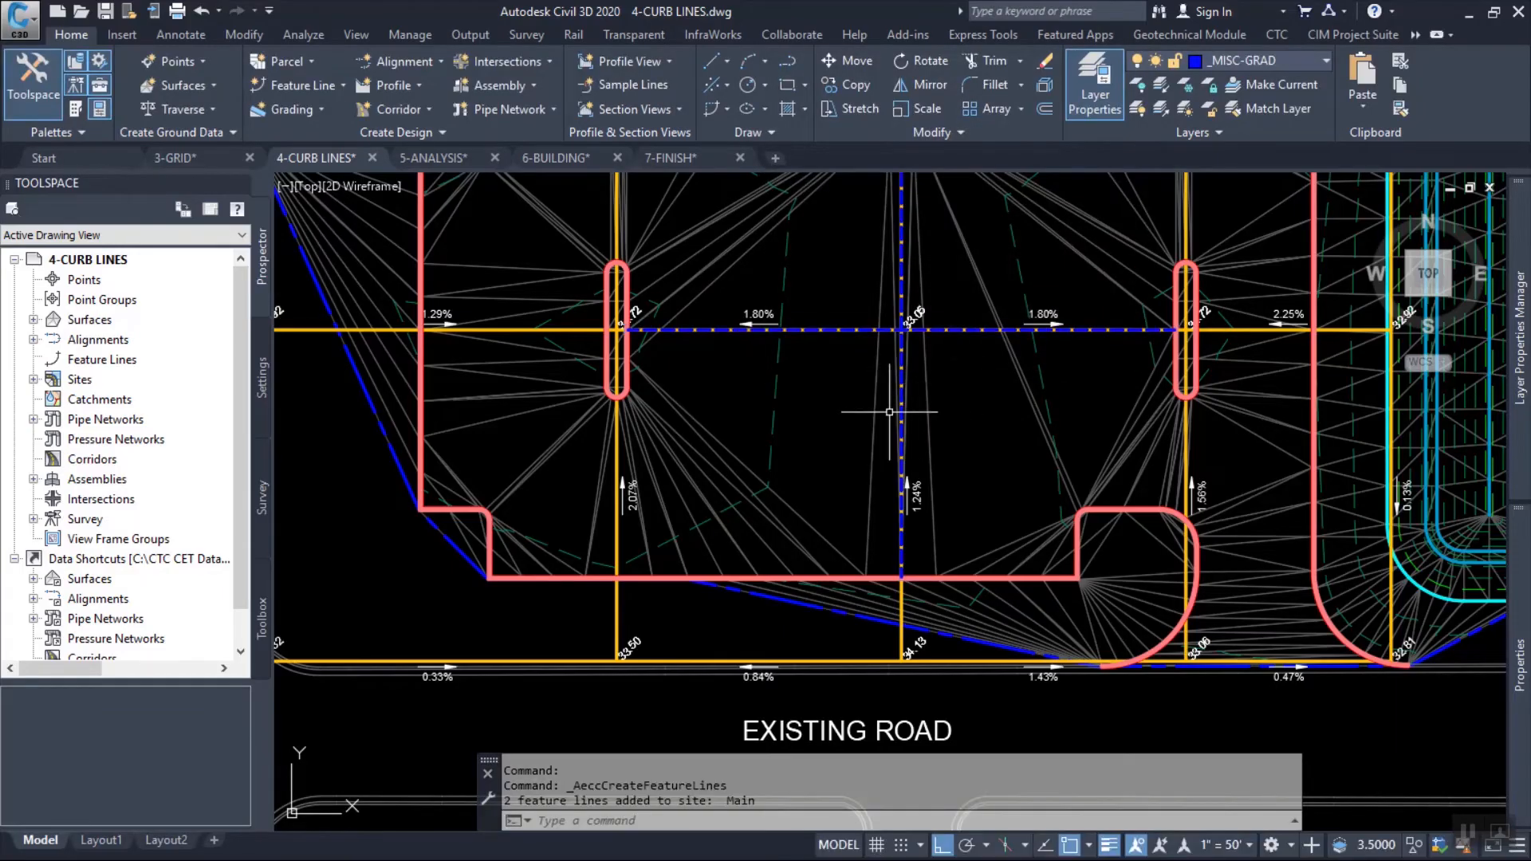
Add both SECONDARY feature lines between the islands to the FG surface as breaklines.
middle_click_drag(882, 407, 787, 443)
right_click(735, 272)
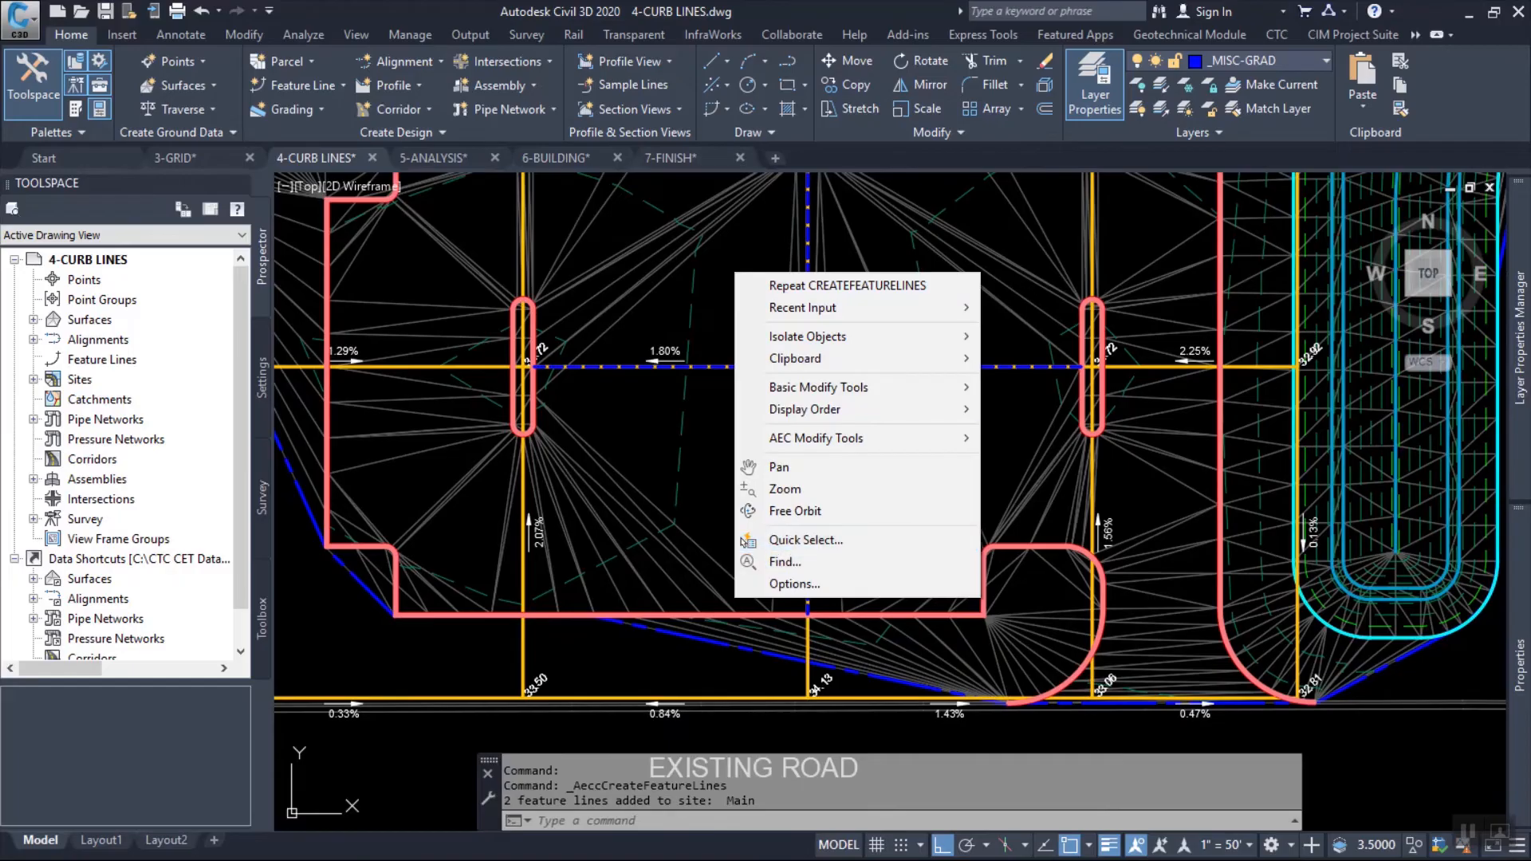
key("Escape")
key("Escape")
left_click(727, 364)
key("Escape")
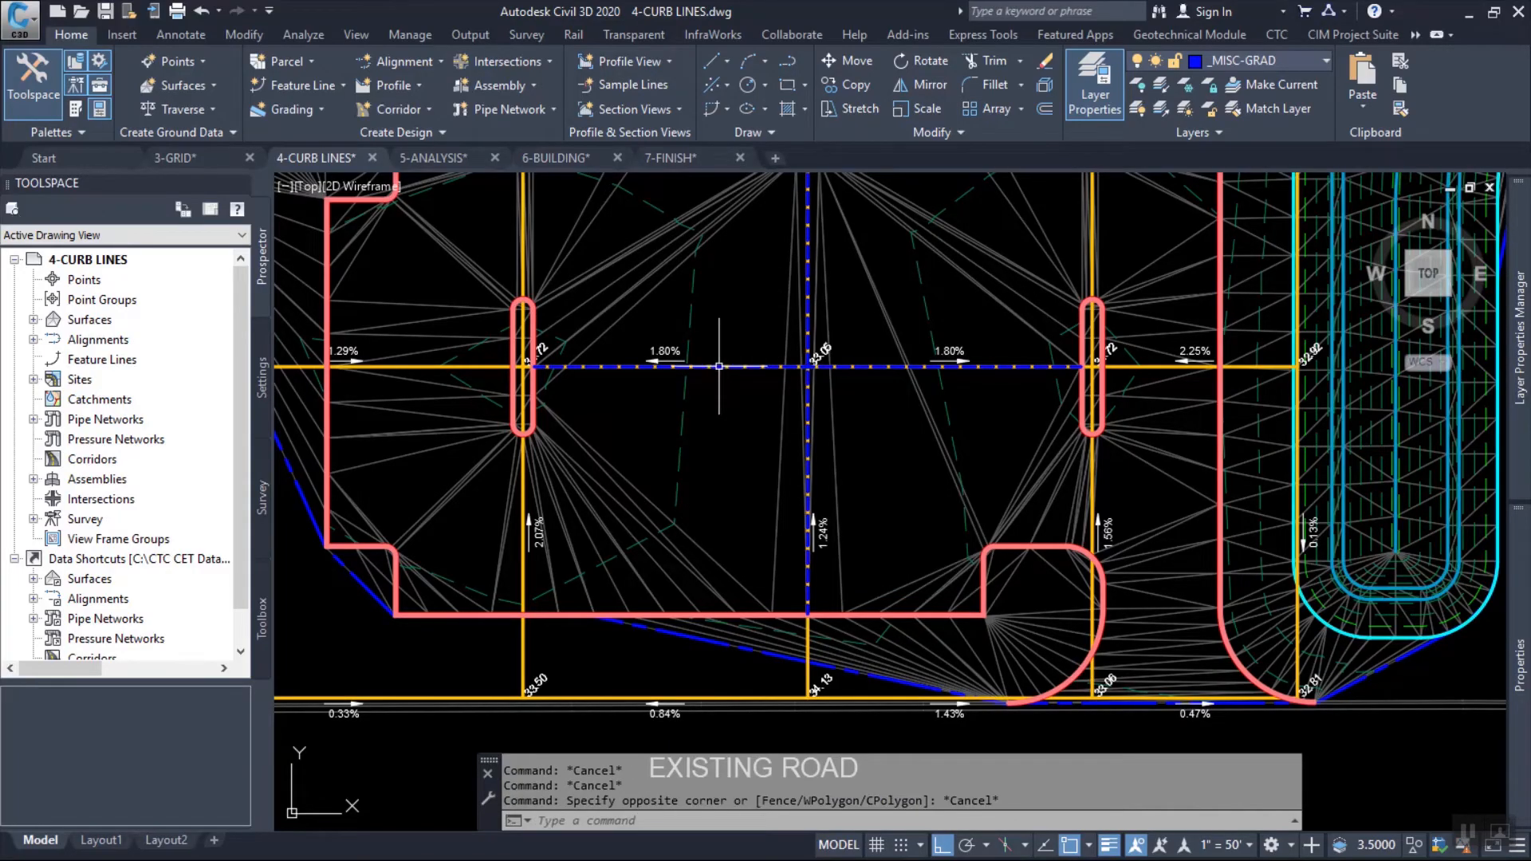
left_click(808, 232)
right_click(761, 266)
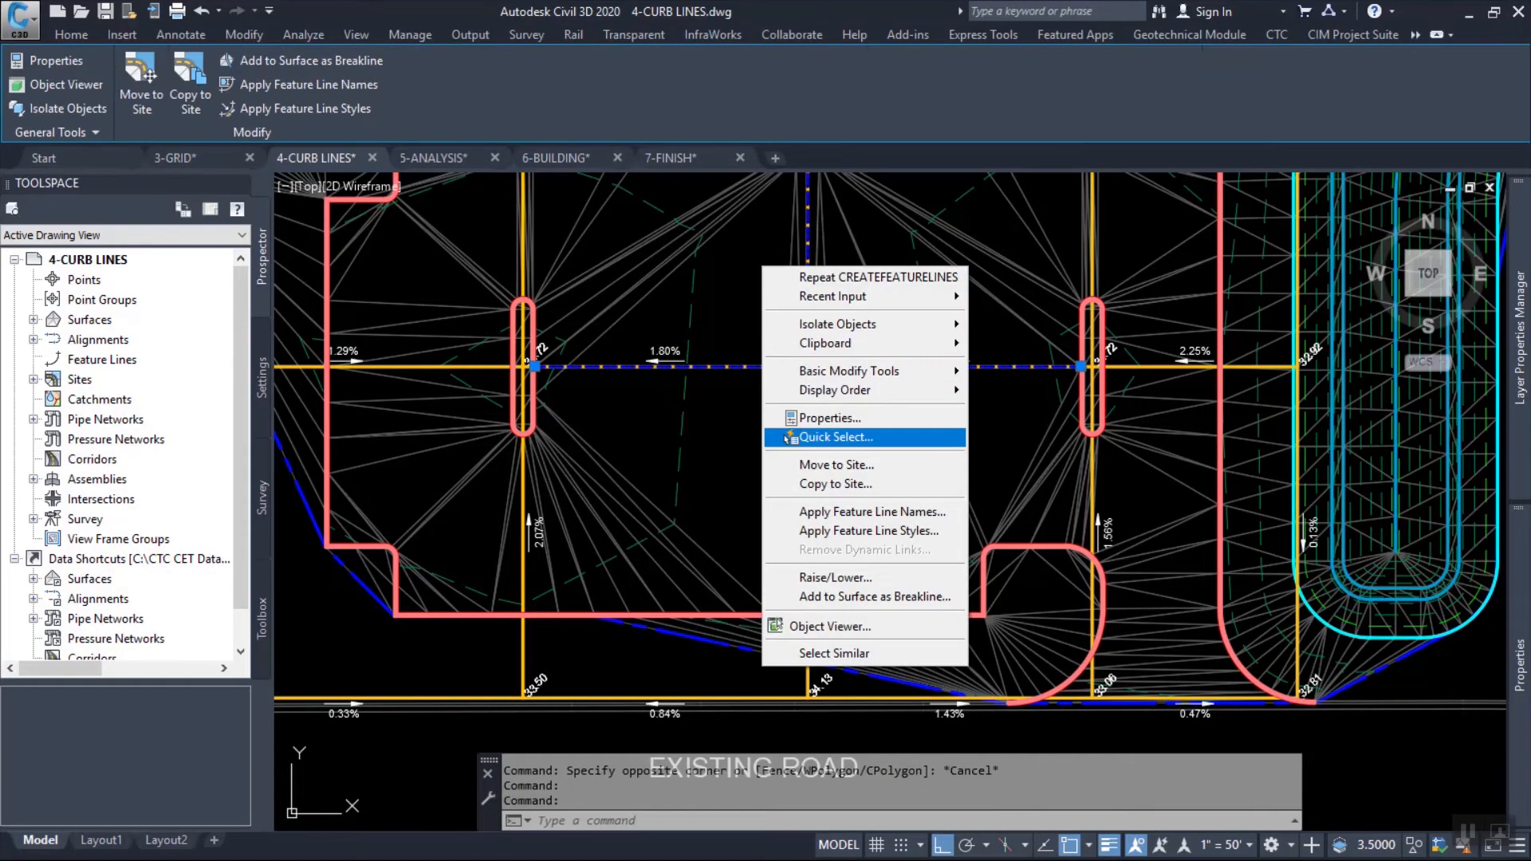
left_click(854, 595)
left_click(1065, 263)
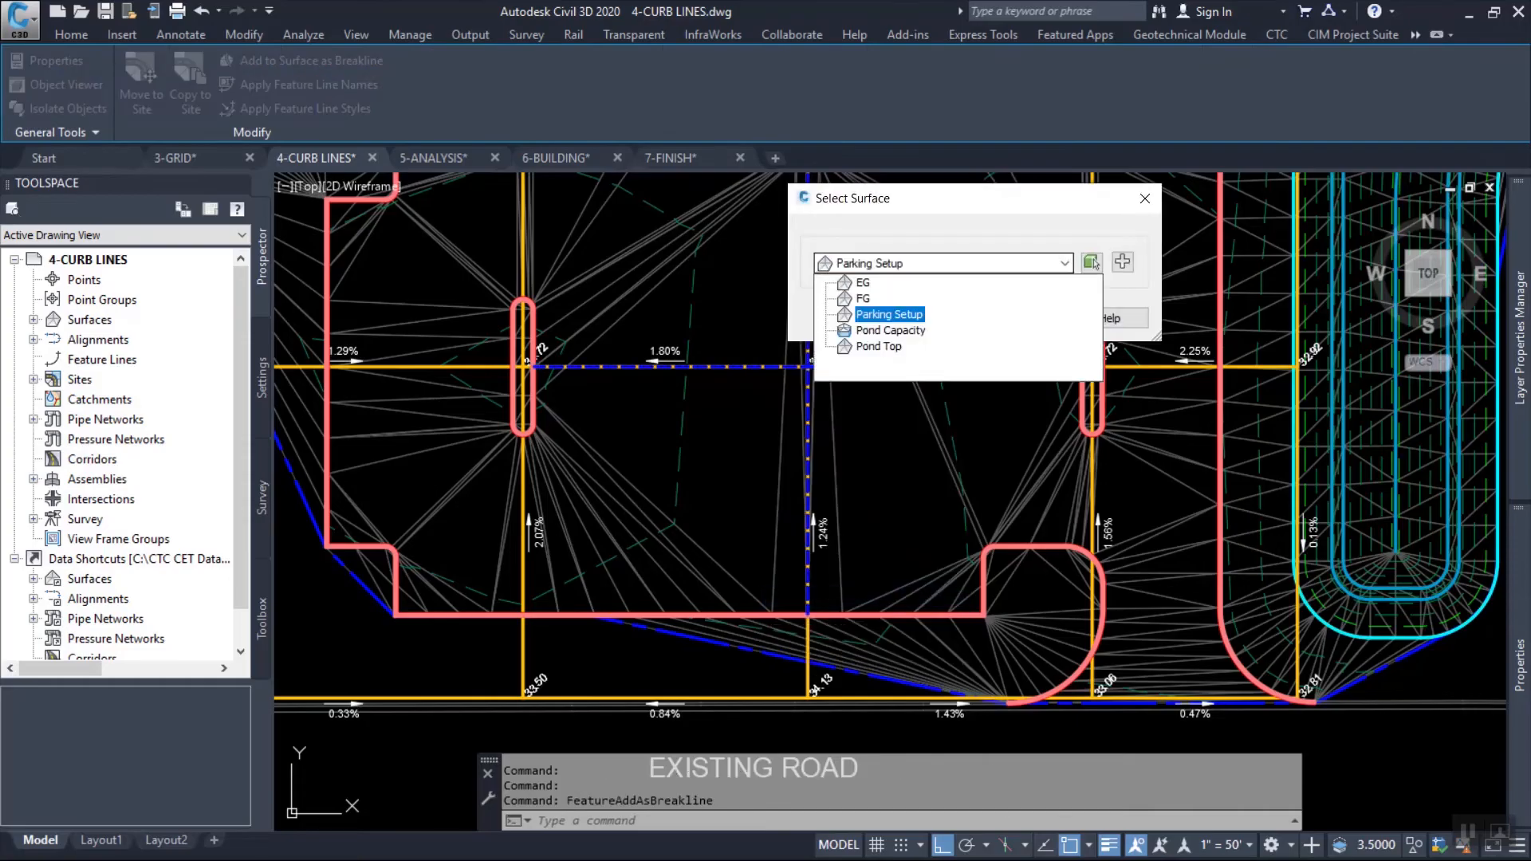
left_click(865, 299)
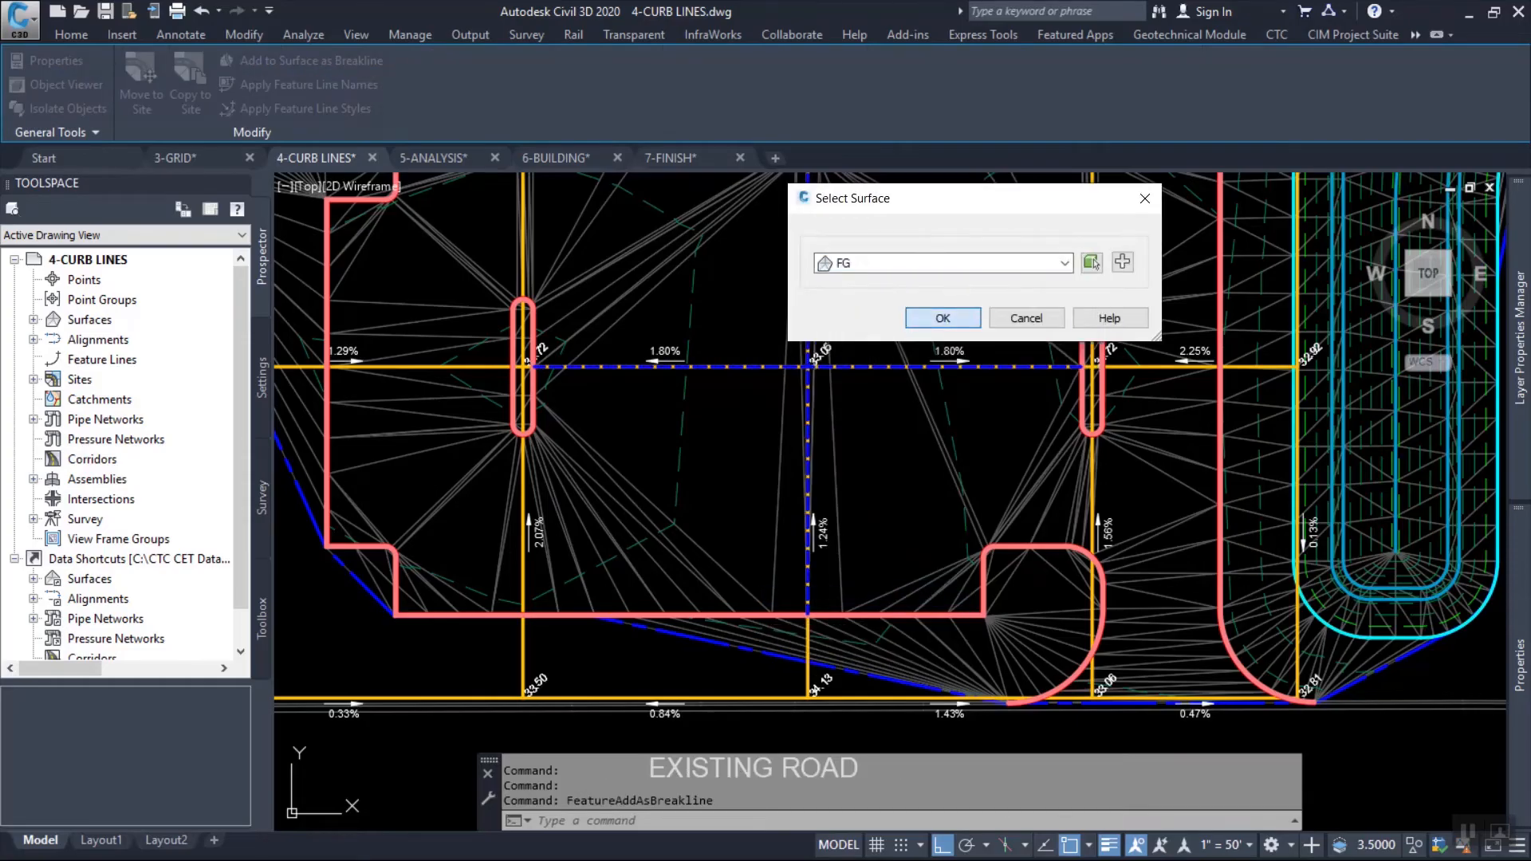
left_click(943, 317)
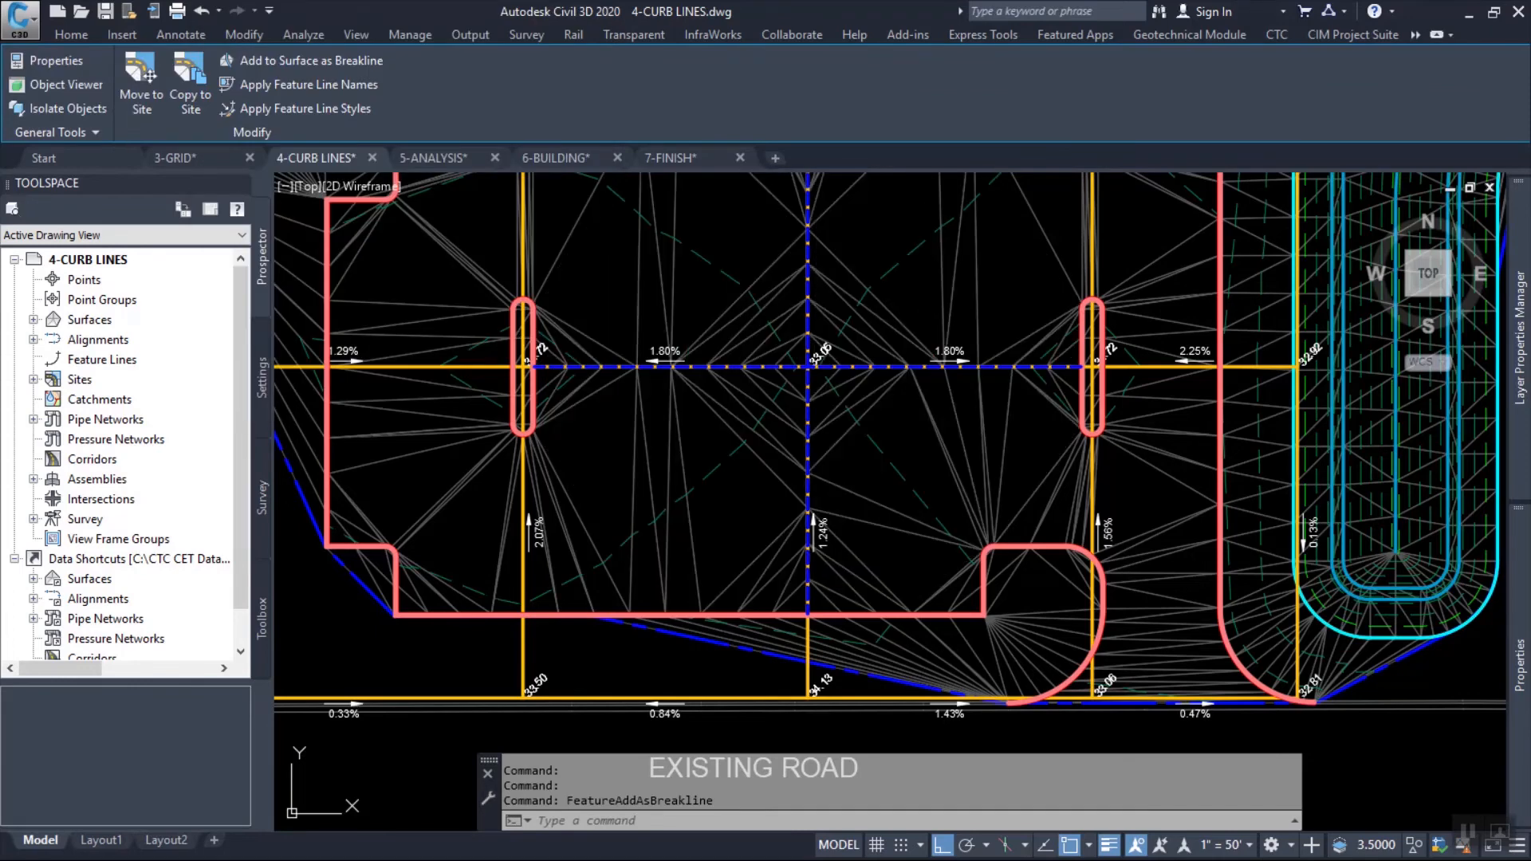
key("Escape")
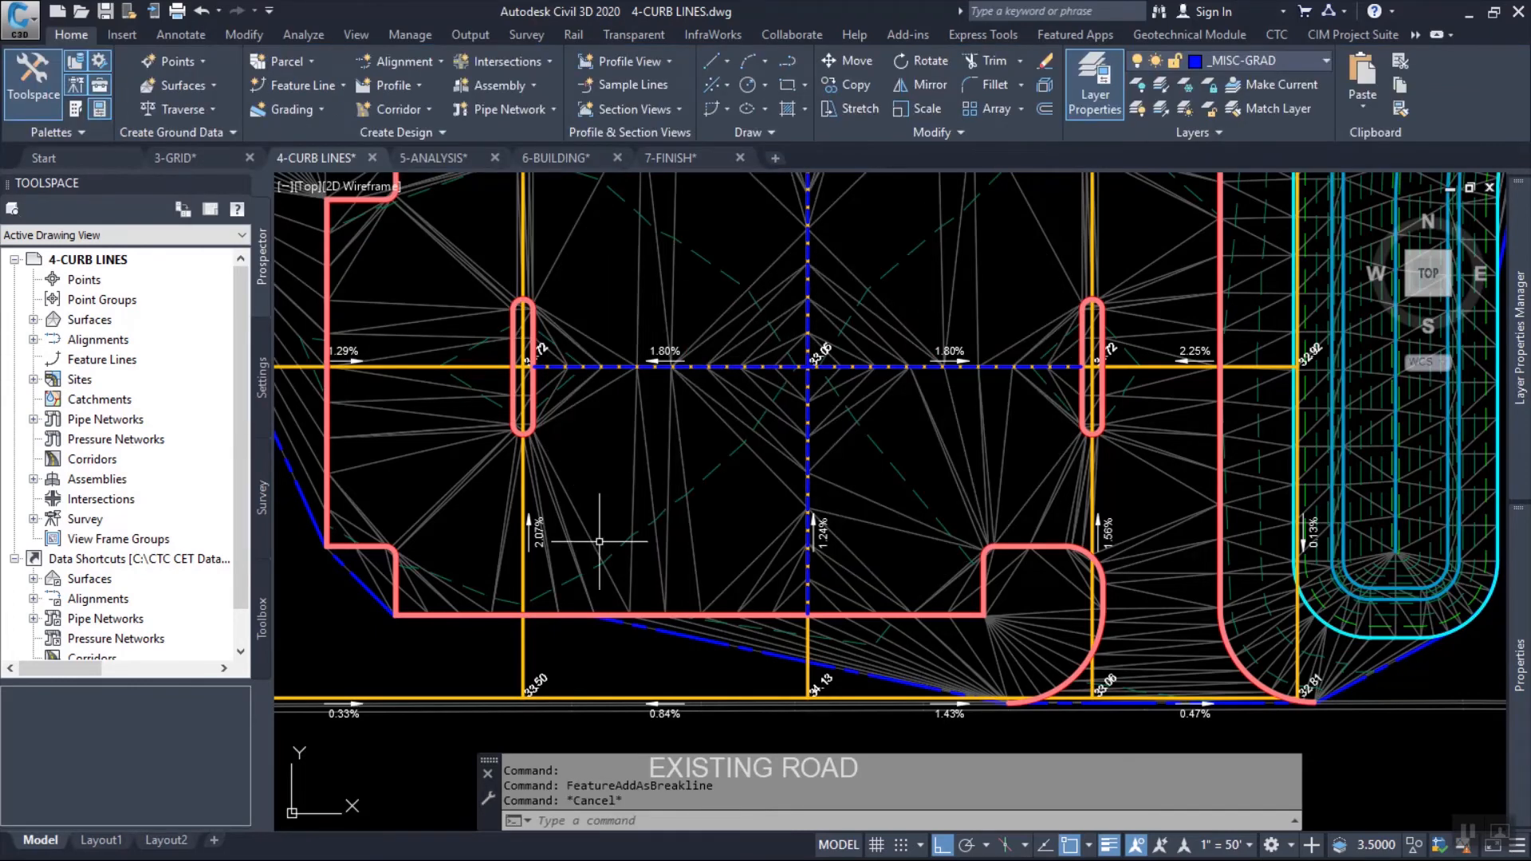
Examine the FG surface's triangulation, contours and spot elevations around the islands and along the parking lot's northern curb.
mouse_move(905, 462)
middle_mouse_down()
mouse_move(823, 505)
mouse_move(818, 542)
middle_mouse_up()
mouse_move(742, 382)
middle_mouse_down()
mouse_move(749, 423)
mouse_move(729, 446)
middle_mouse_up()
mouse_move(835, 449)
middle_mouse_down()
mouse_move(790, 523)
mouse_move(974, 519)
mouse_move(942, 447)
middle_mouse_up()
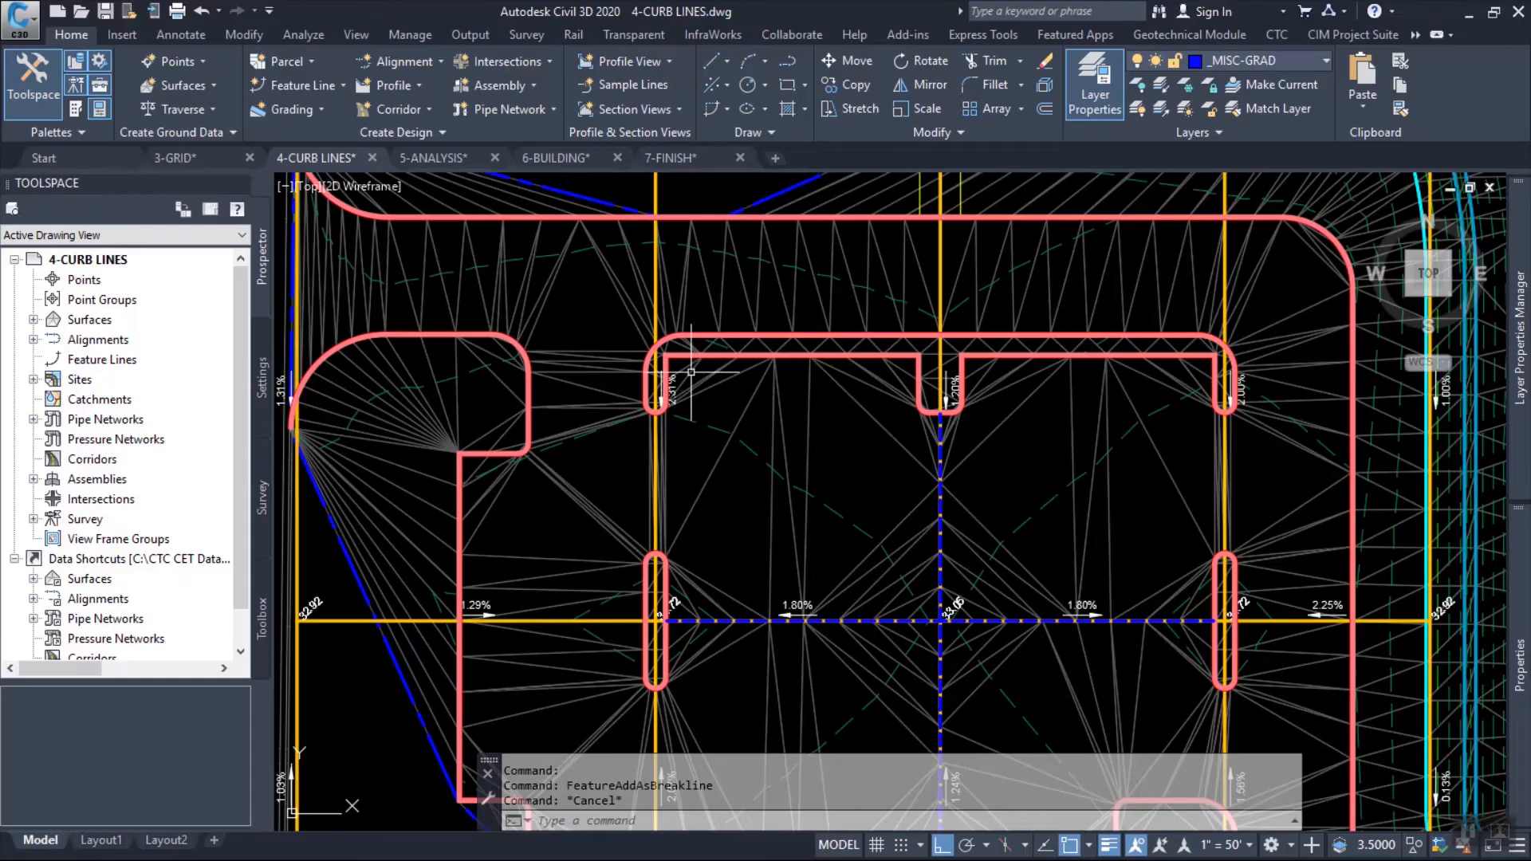
middle_click_drag(693, 375, 690, 366)
mouse_move(963, 279)
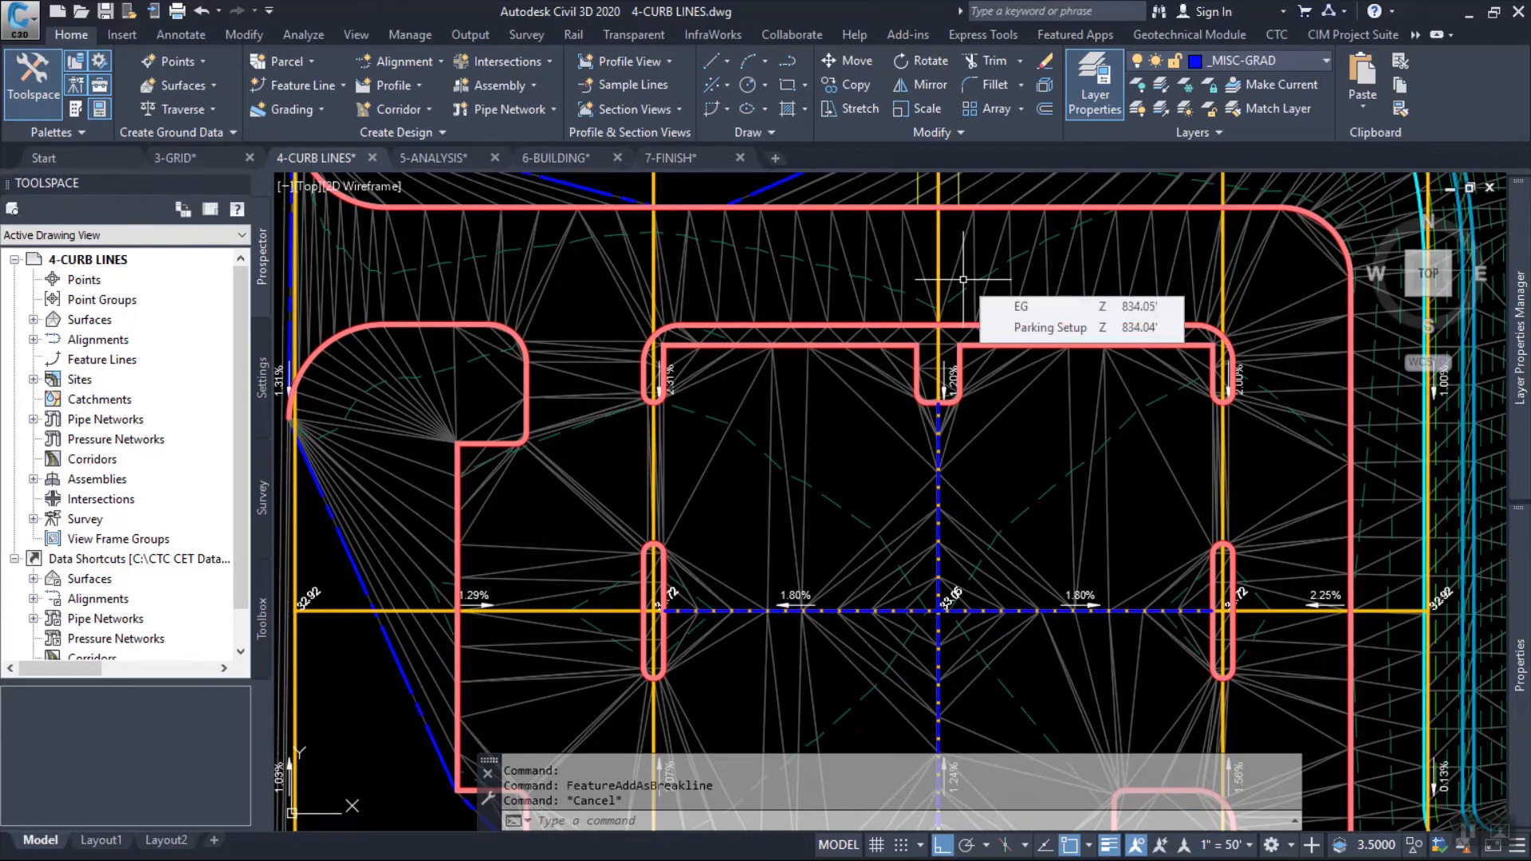
mouse_move(582, 554)
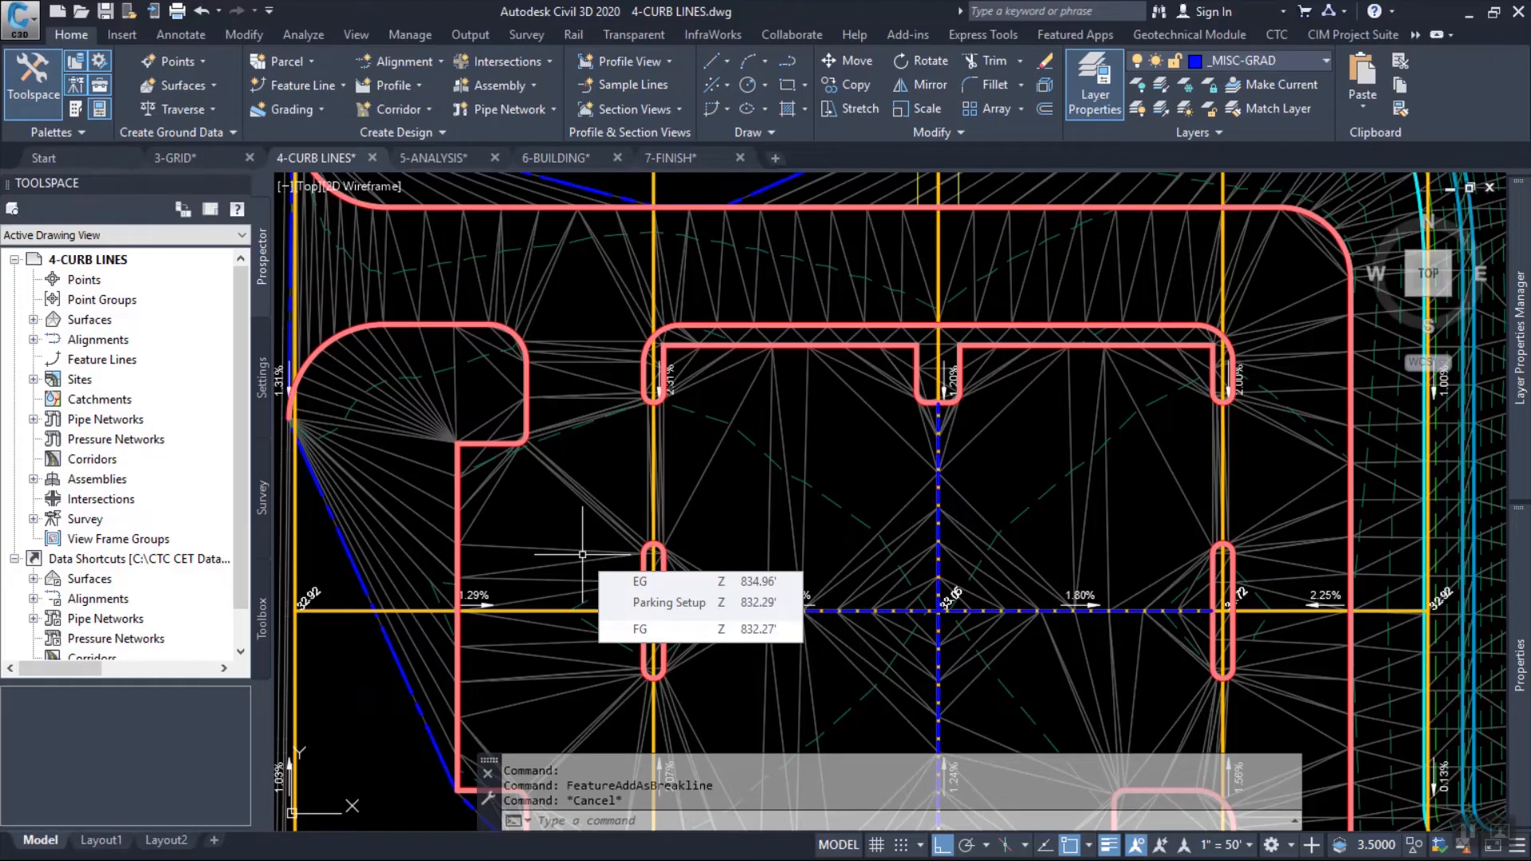
middle_click_drag(727, 408, 797, 430)
middle_click_drag(773, 360, 960, 479)
scroll(721, 362, "up", 3)
scroll(716, 371, "down", 1)
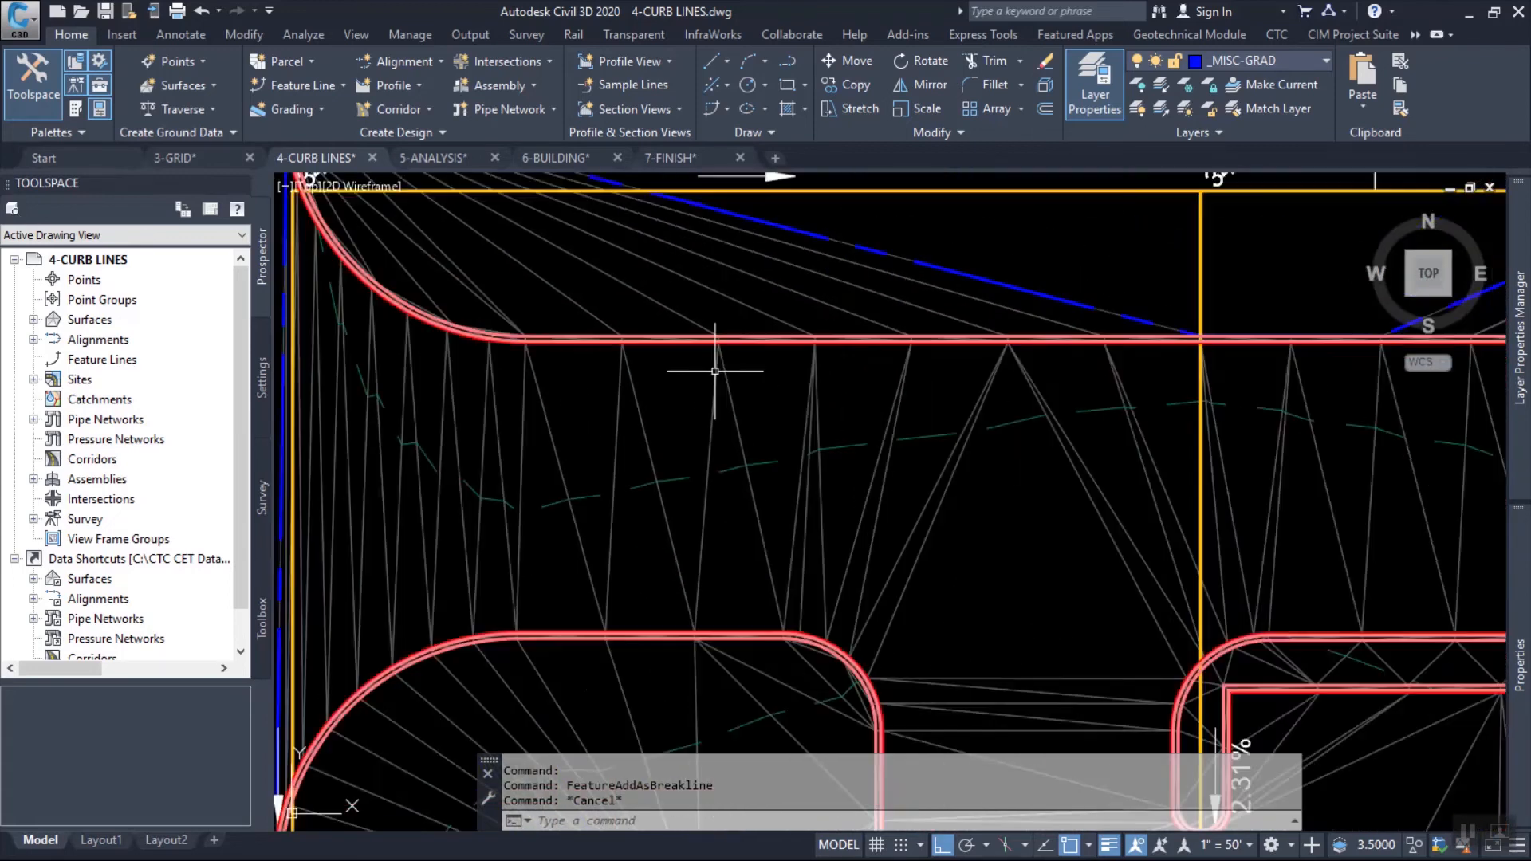
scroll(716, 371, "down", 2)
mouse_move(708, 382)
middle_mouse_down()
mouse_move(660, 345)
mouse_move(621, 354)
middle_mouse_up()
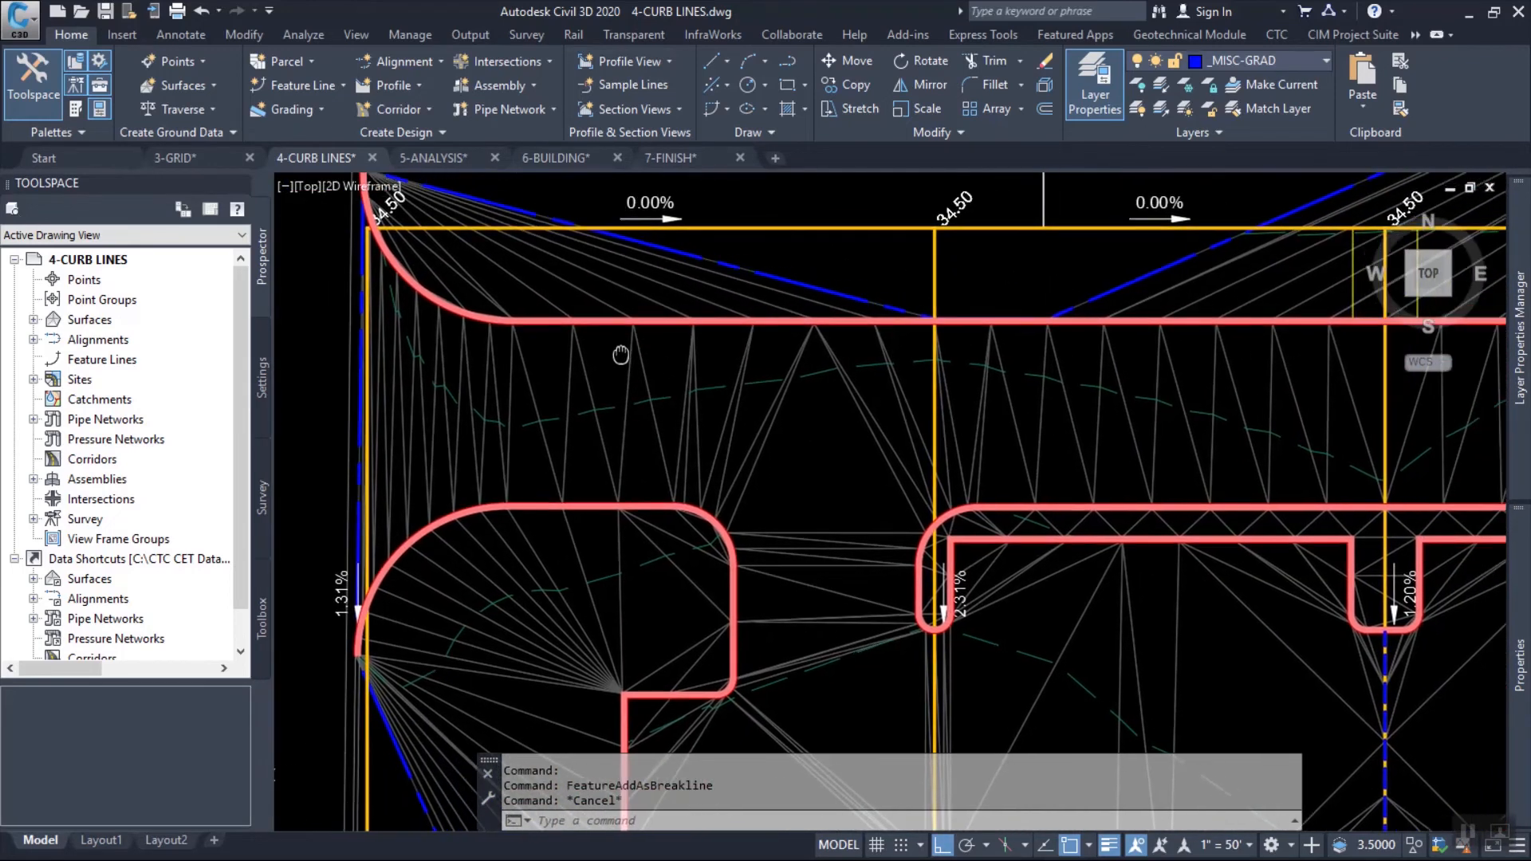
middle_click_drag(719, 366, 672, 335)
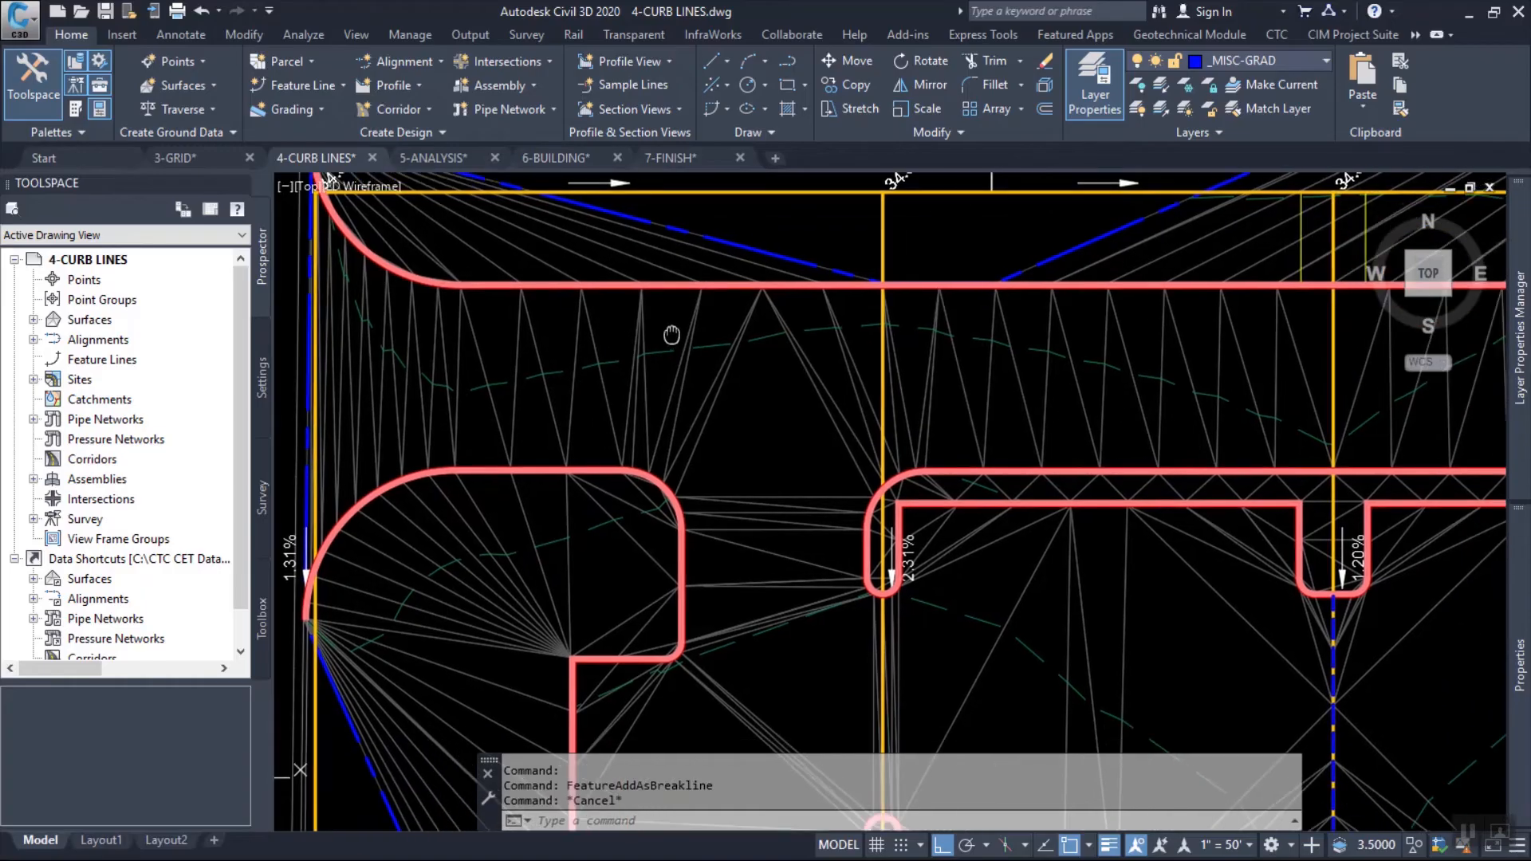
middle_click_drag(768, 375, 686, 392)
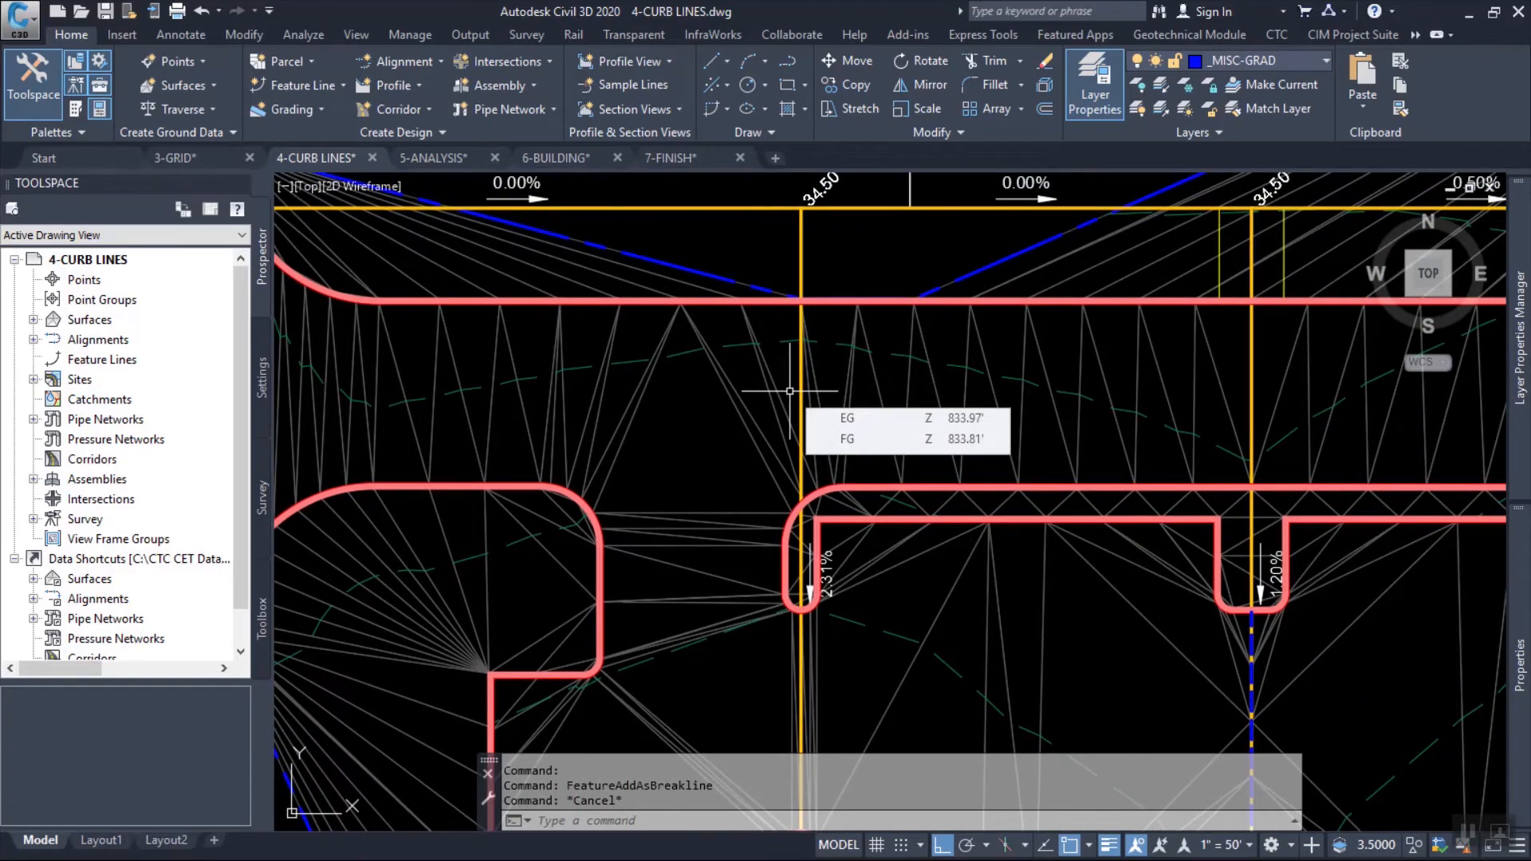
With Quick Elevation Edit in the Parking Lot Grid site, set the northern grid line's westernmost segment to a grade of -0.5%.
middle_click_drag(677, 242, 779, 266)
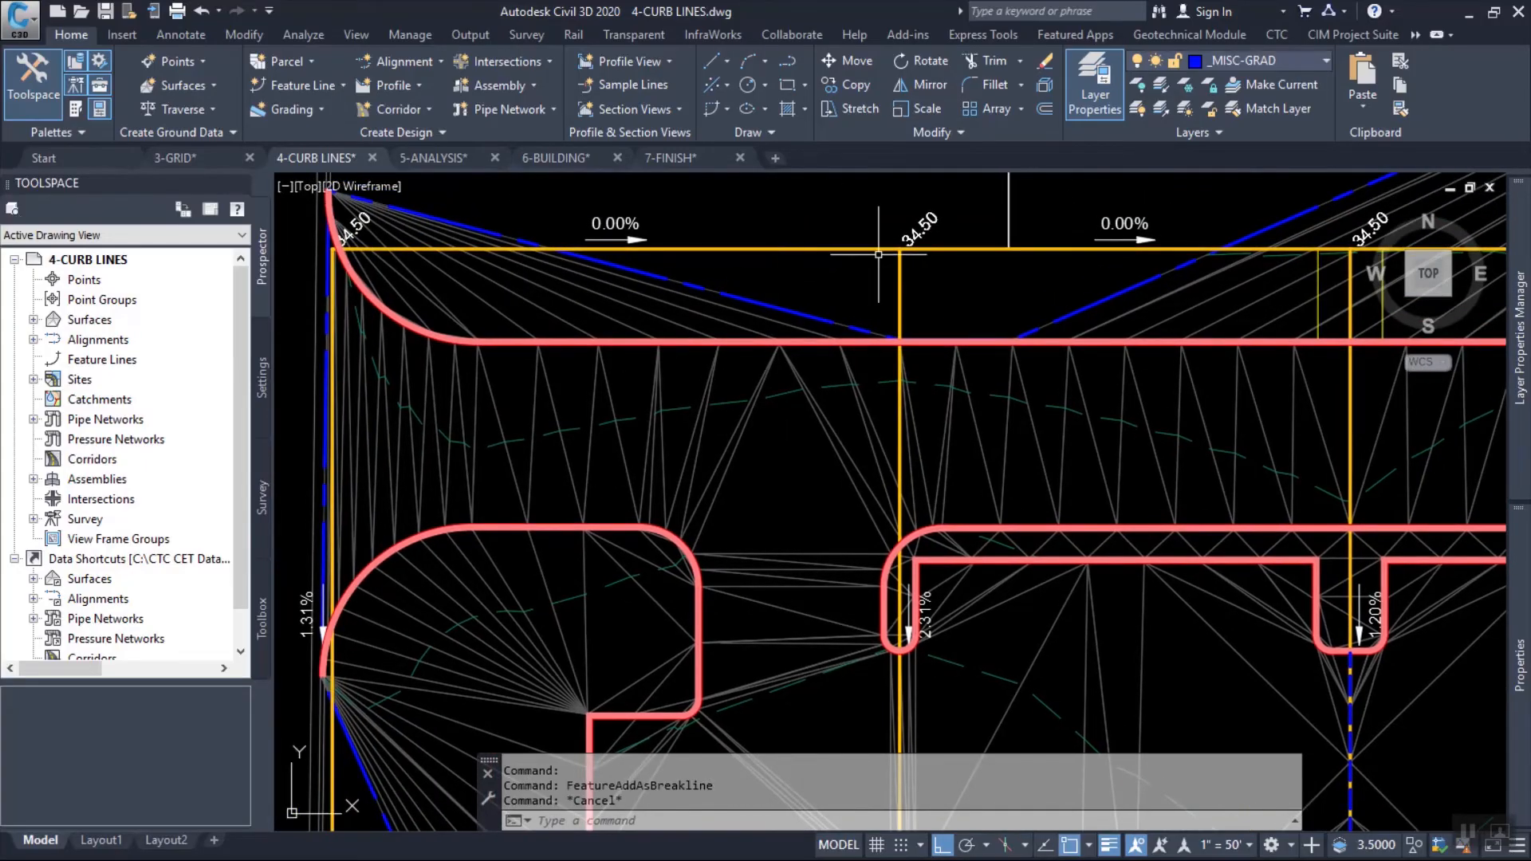
key("Escape")
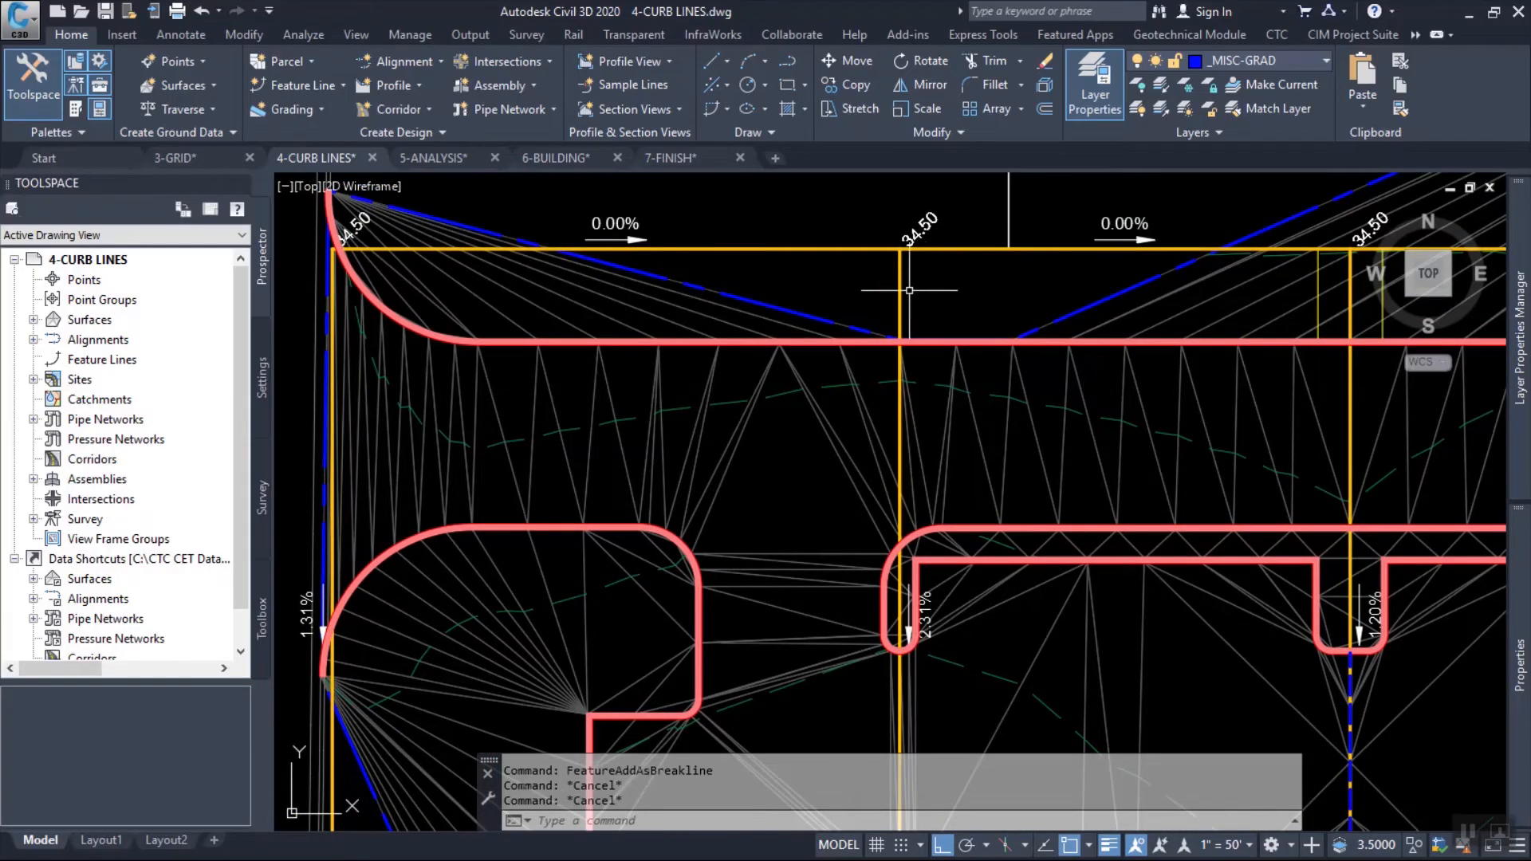
left_click(865, 247)
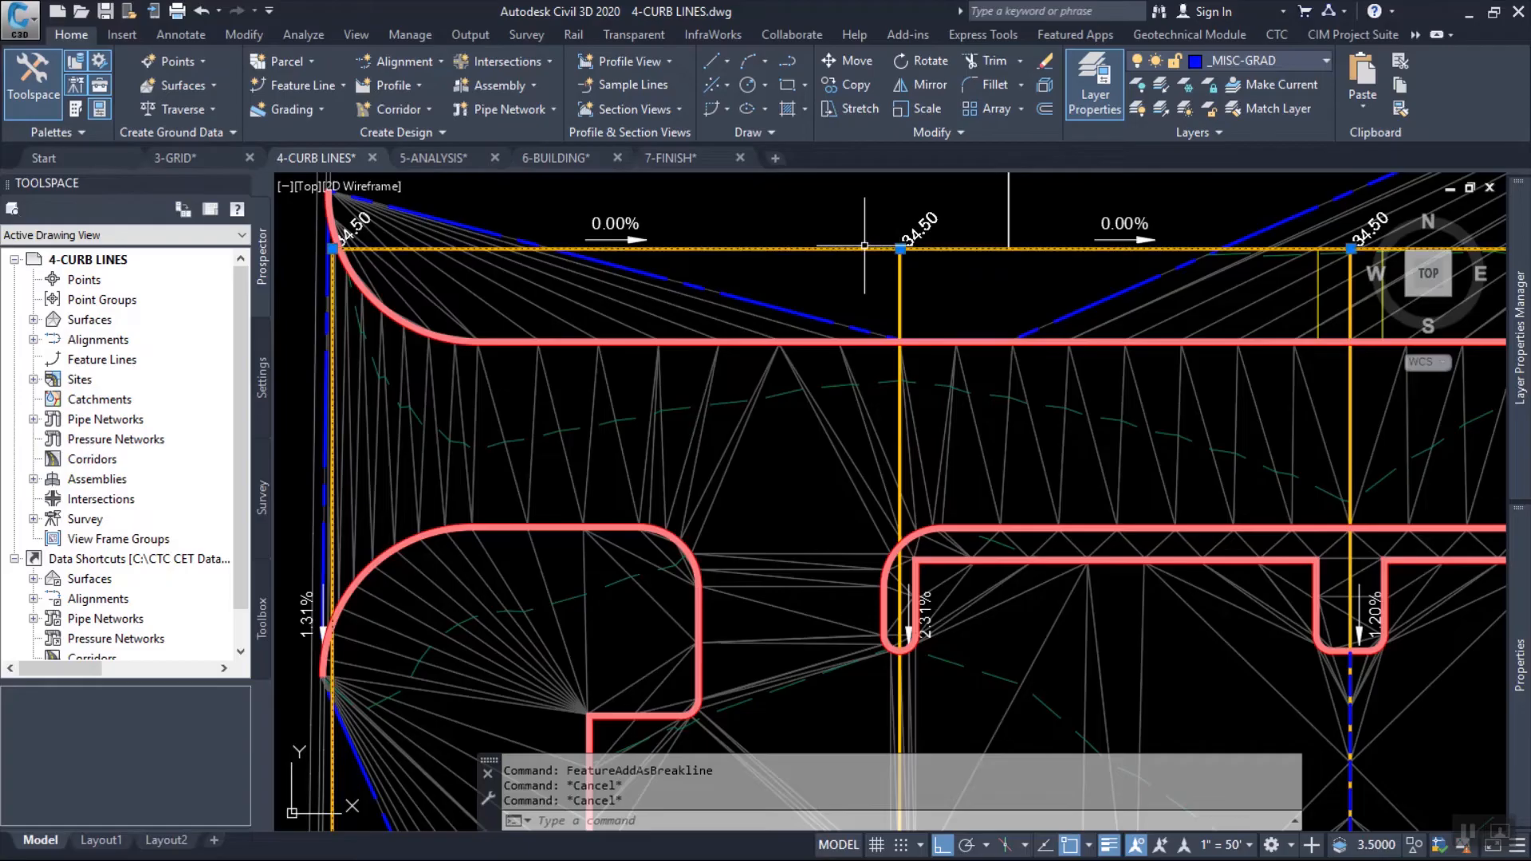
left_click(1112, 62)
type("s")
key("Return")
left_click(586, 251)
left_click(583, 262)
type("-.5")
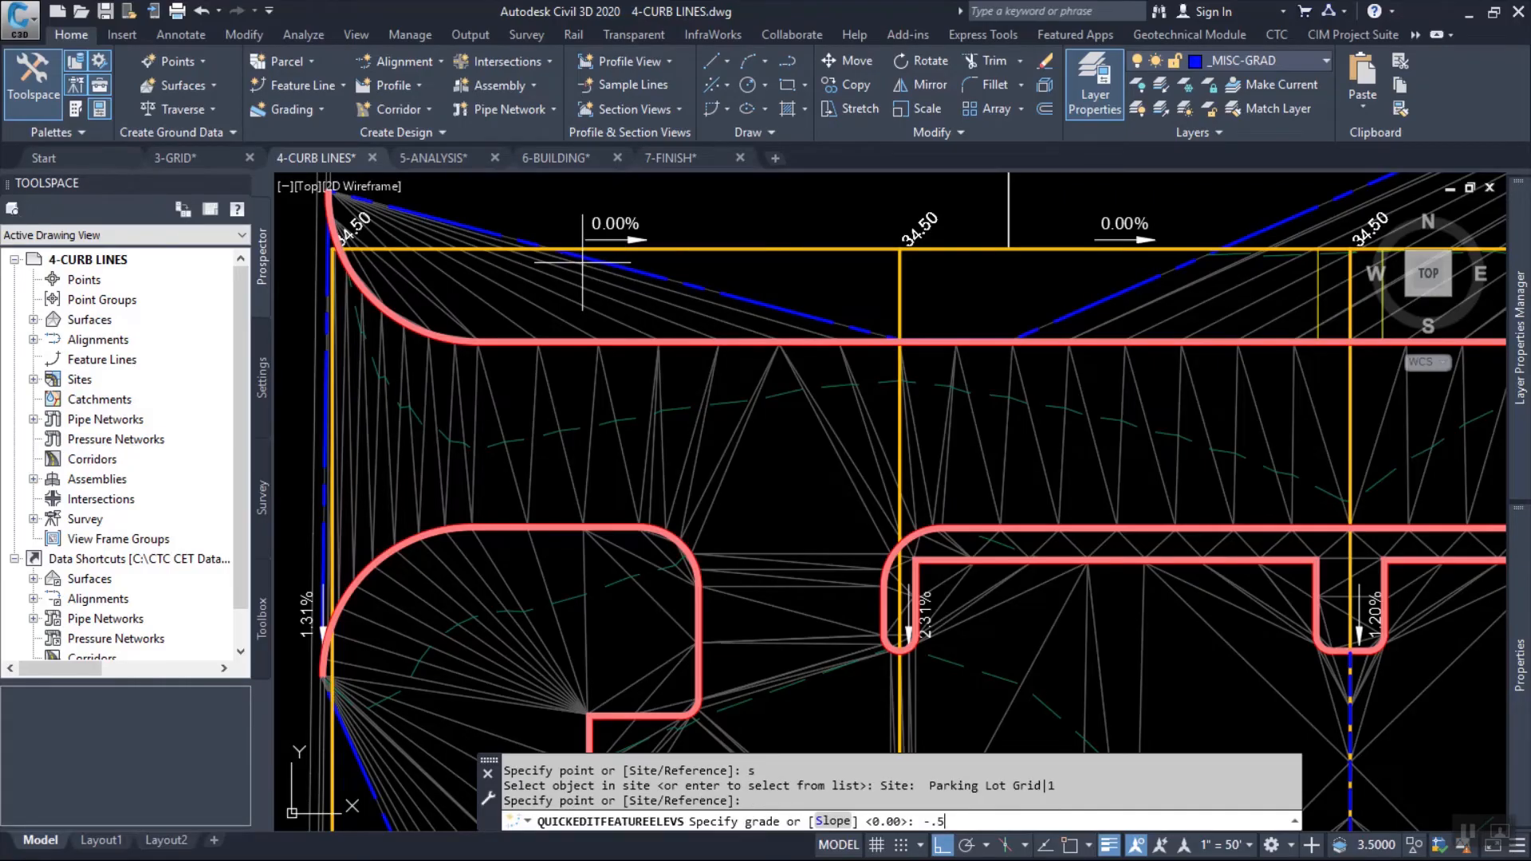
key("Return")
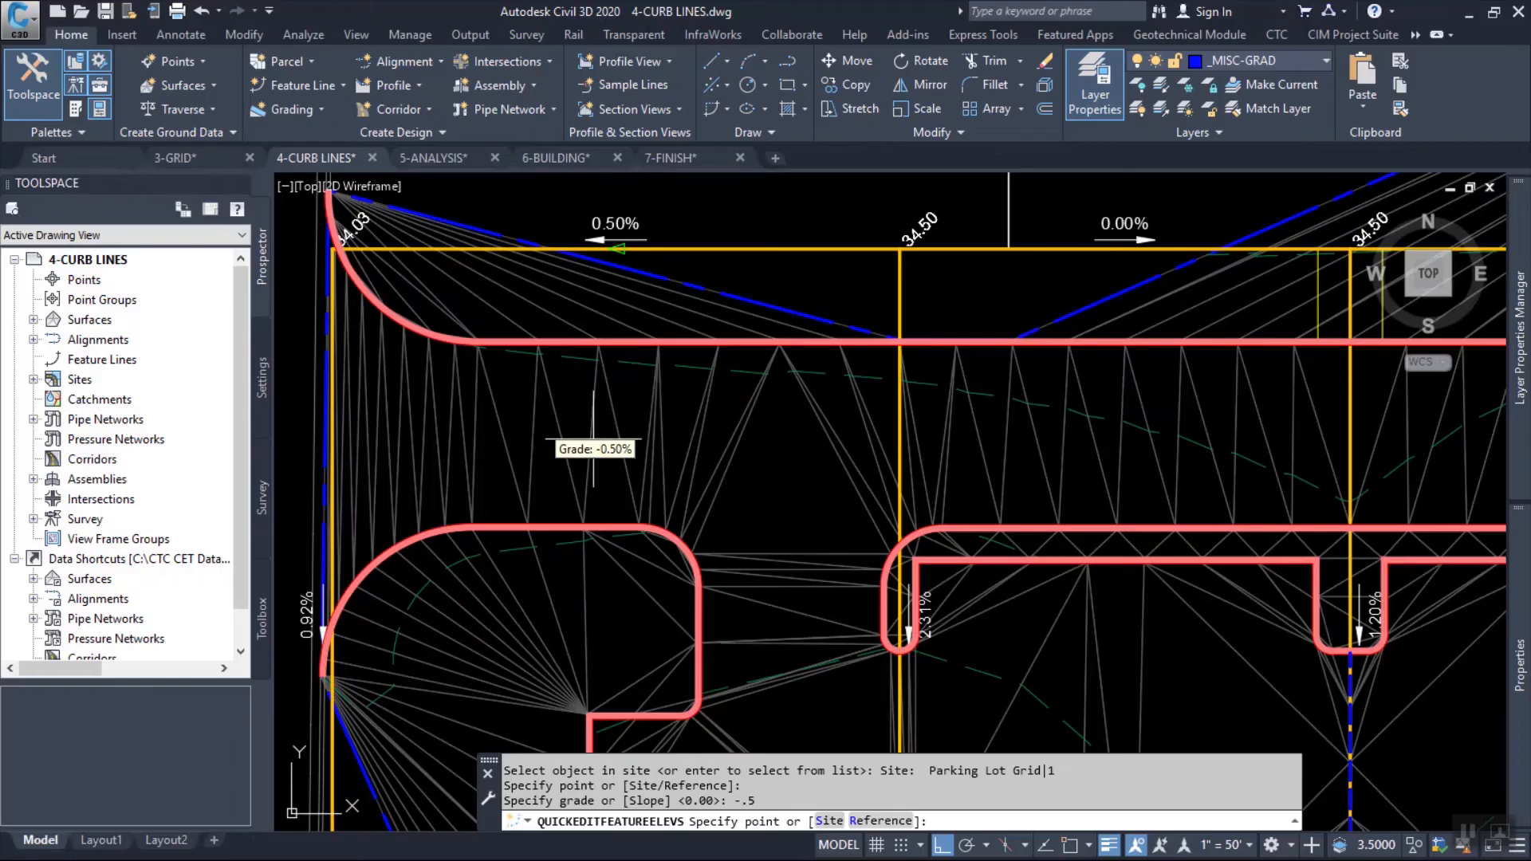
Set the north-south grid segment between the two western islands to a grade of -2% and end the elevation edit.
middle_click_drag(978, 505, 778, 315)
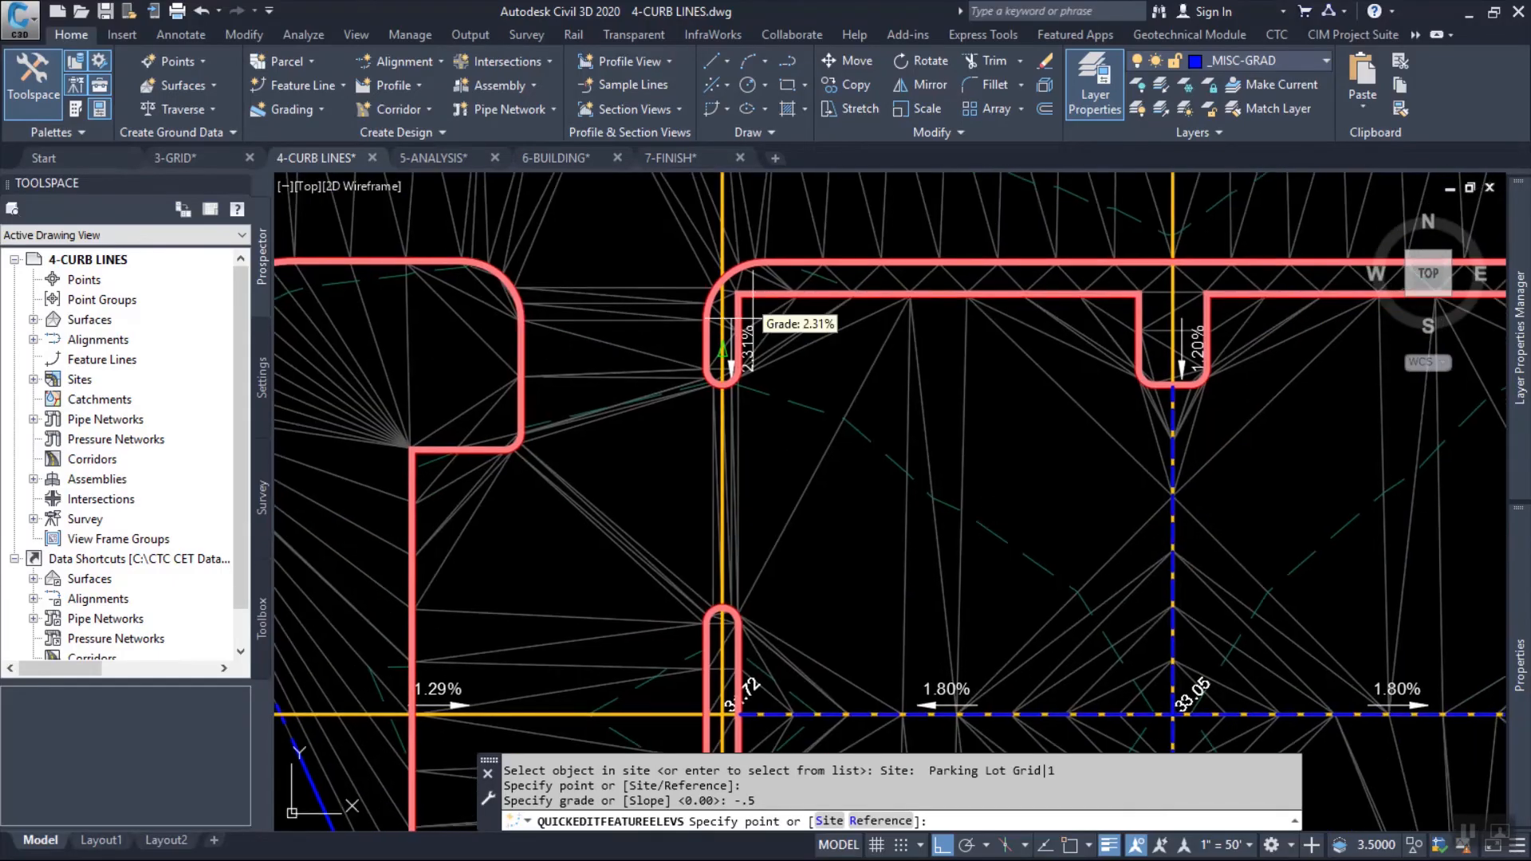
left_click(741, 394)
type("-2")
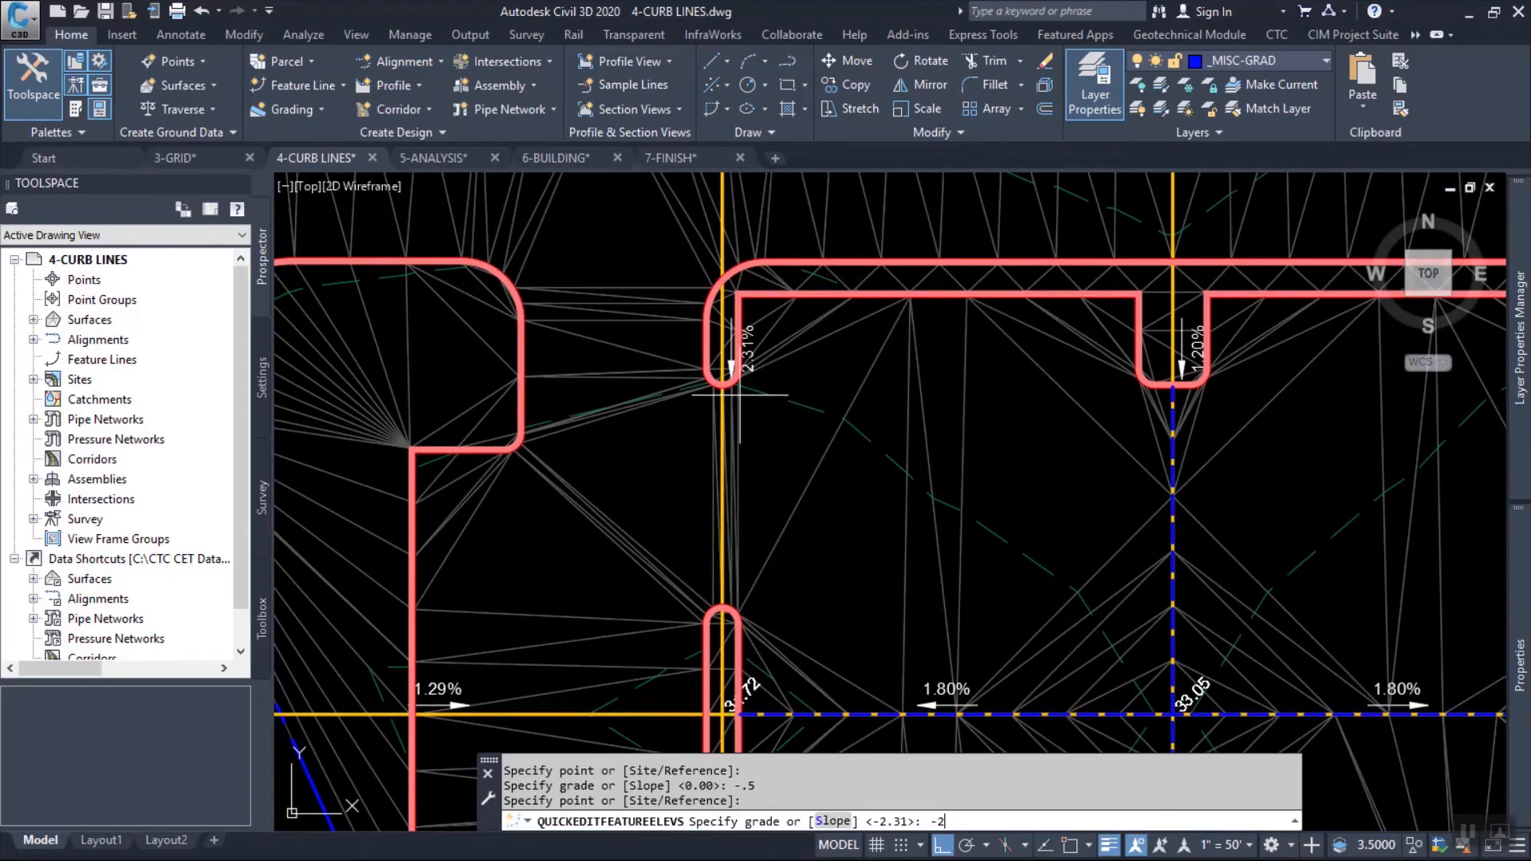
key("Return")
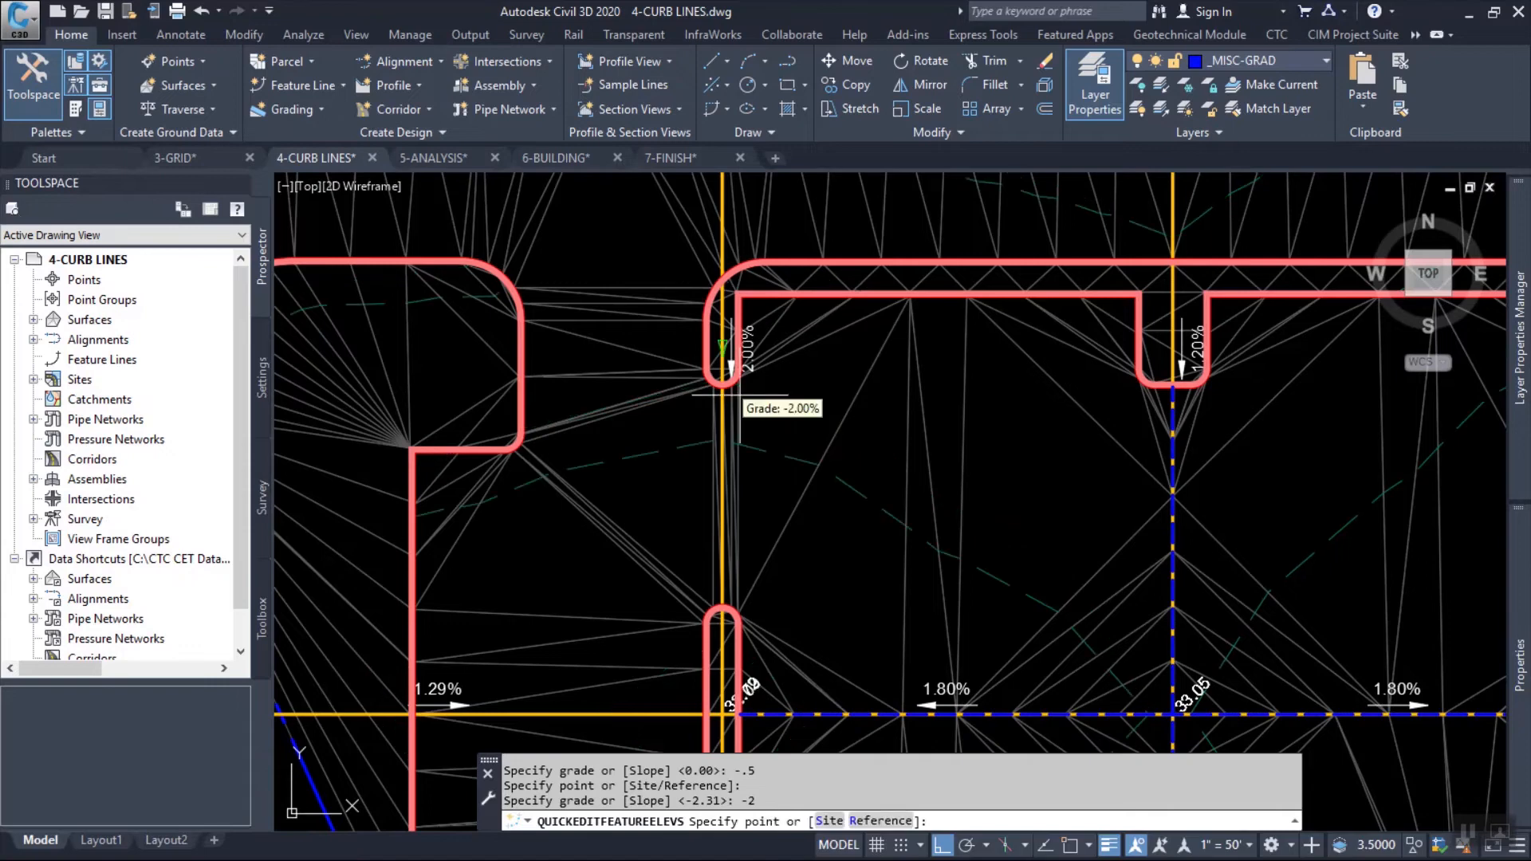
middle_click_drag(861, 534, 845, 331)
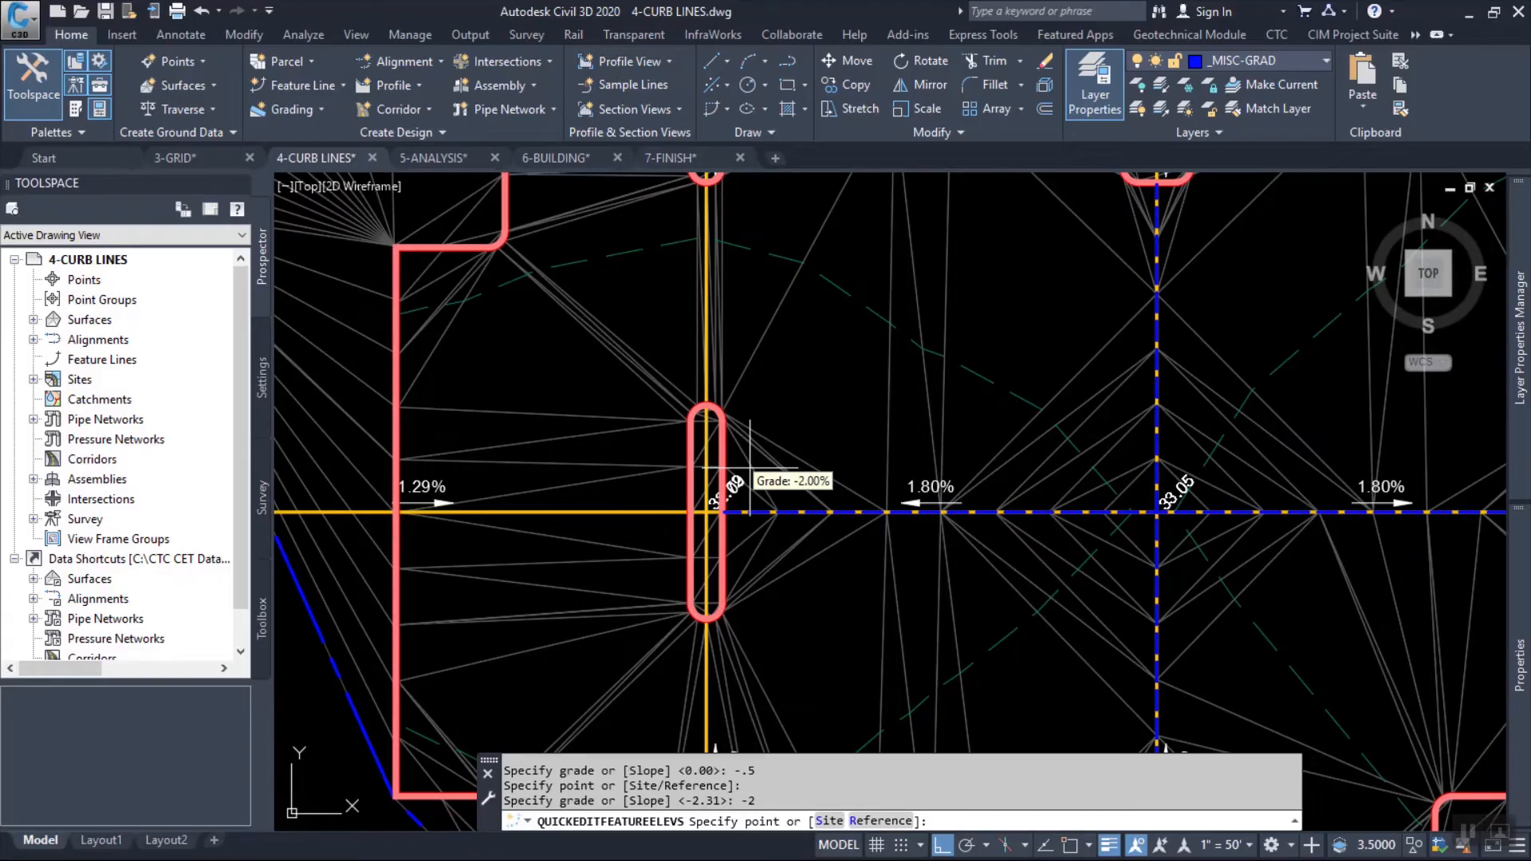
key("Escape")
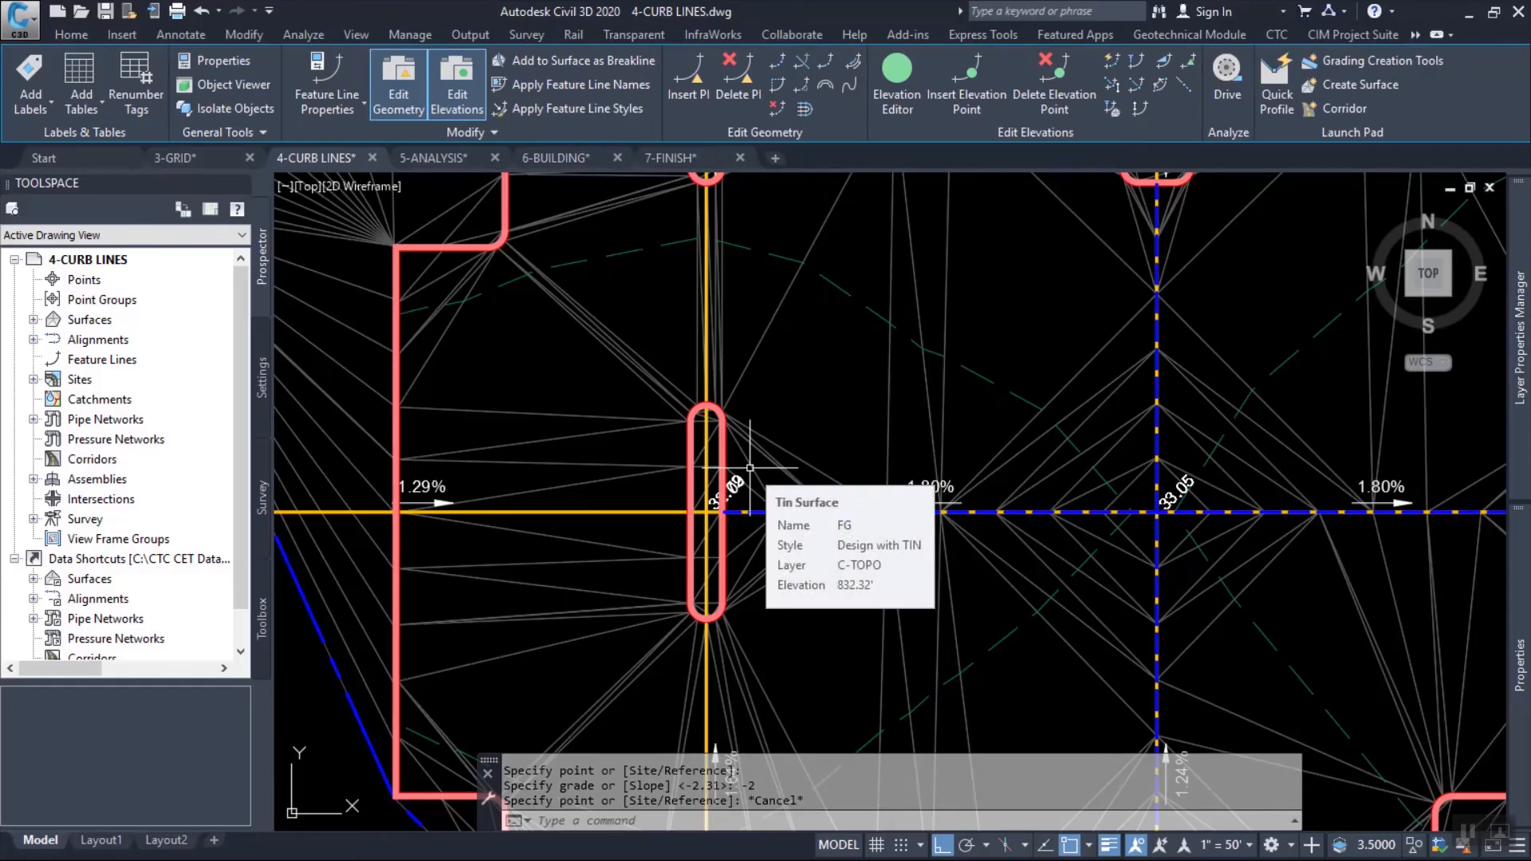
Open the Elevation Editor for the red curb feature line at the east end of the northwest curb return.
middle_click_drag(809, 279, 1056, 544)
middle_click_drag(901, 376, 906, 517)
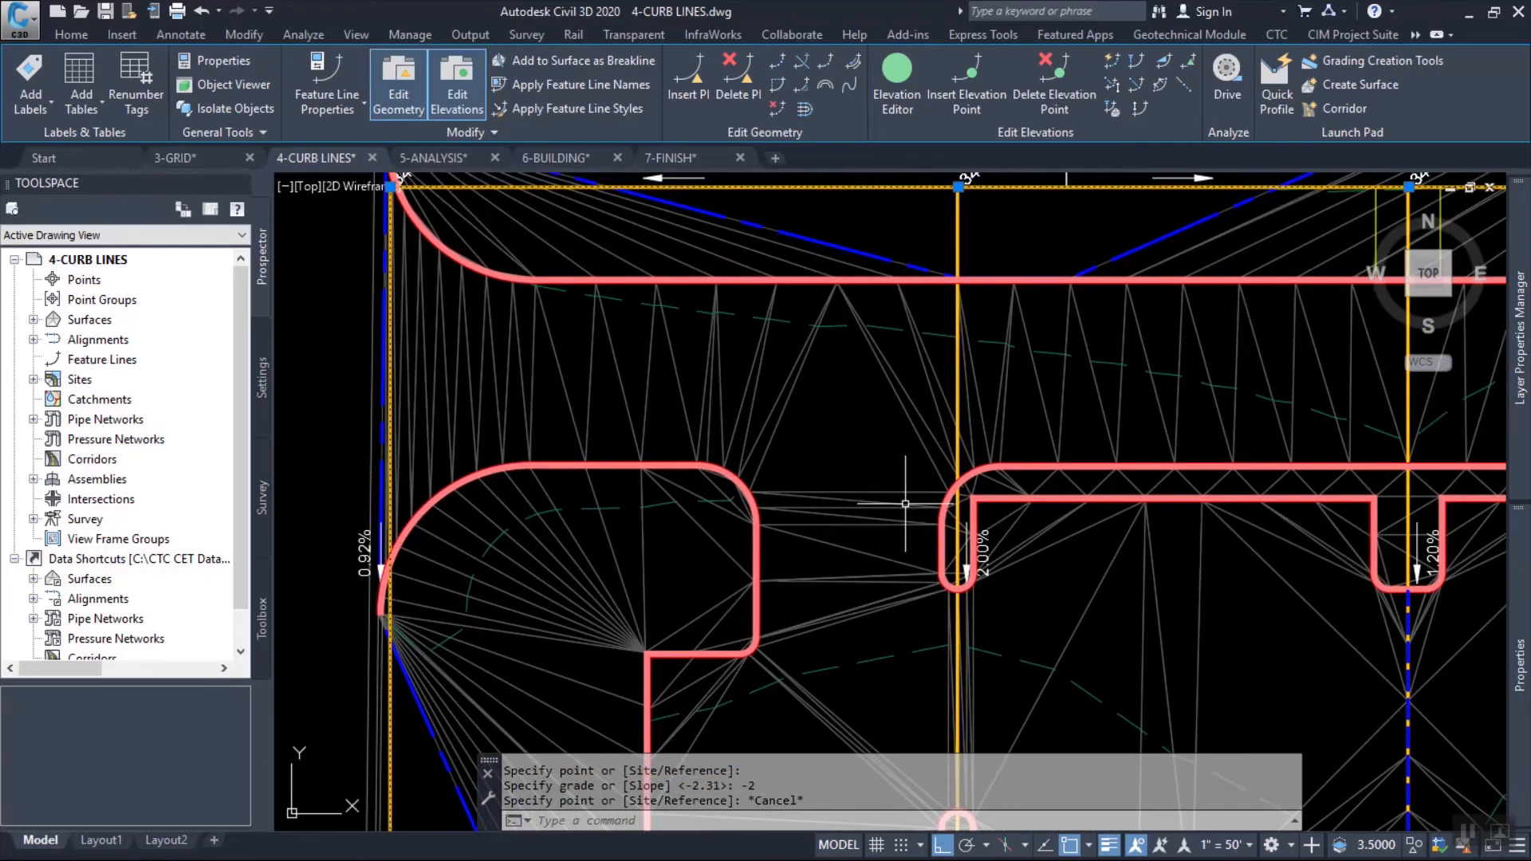
middle_click_drag(754, 383, 825, 466)
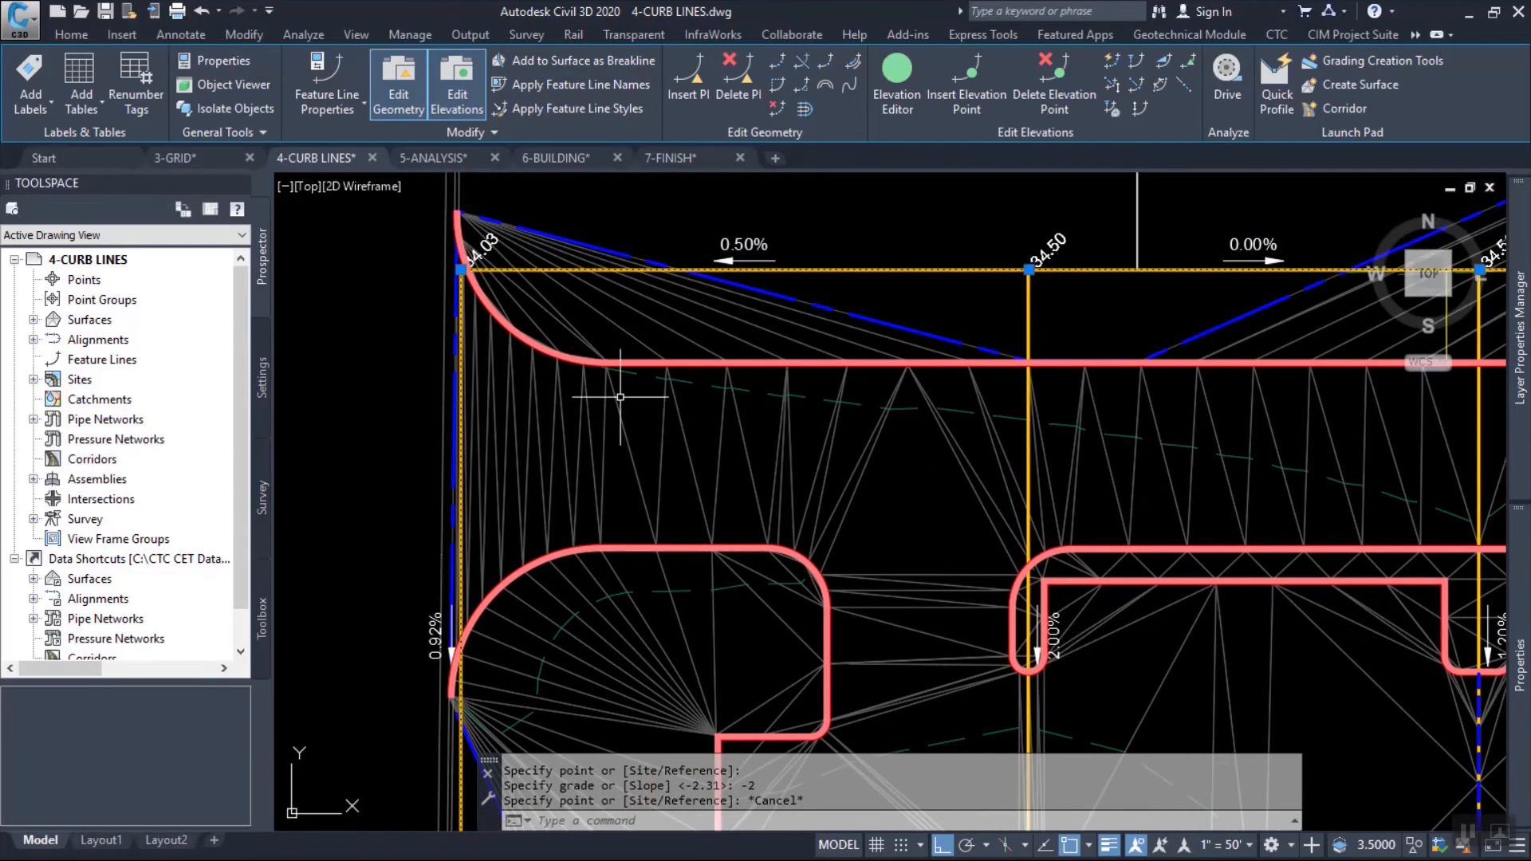
scroll(620, 396, "up", 3)
middle_click_drag(625, 331, 633, 368)
scroll(635, 369, "down", 3)
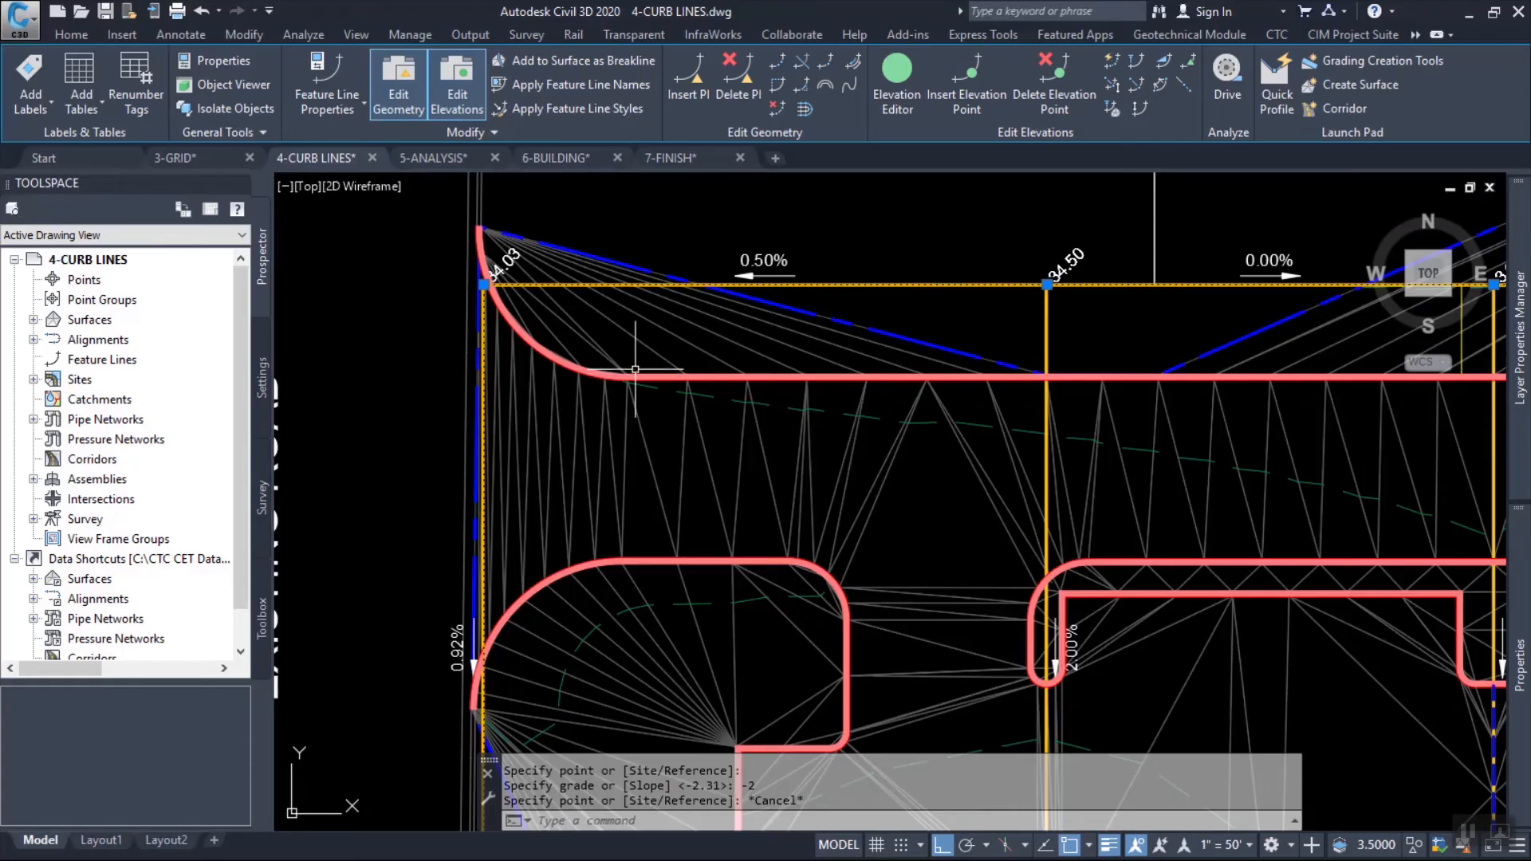
scroll(635, 369, "up", 3)
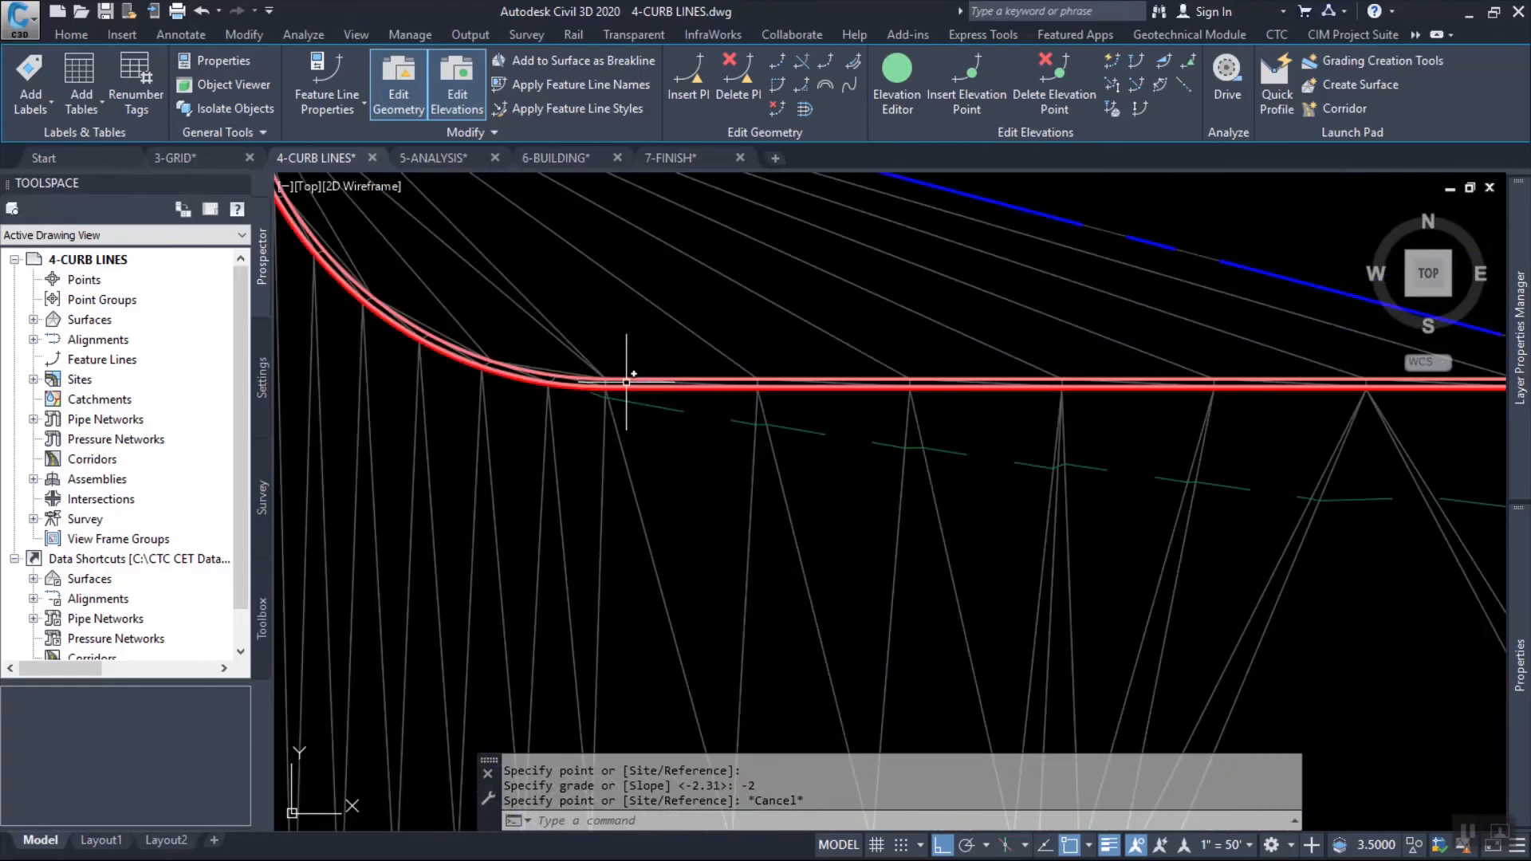
scroll(758, 405, "up", 4)
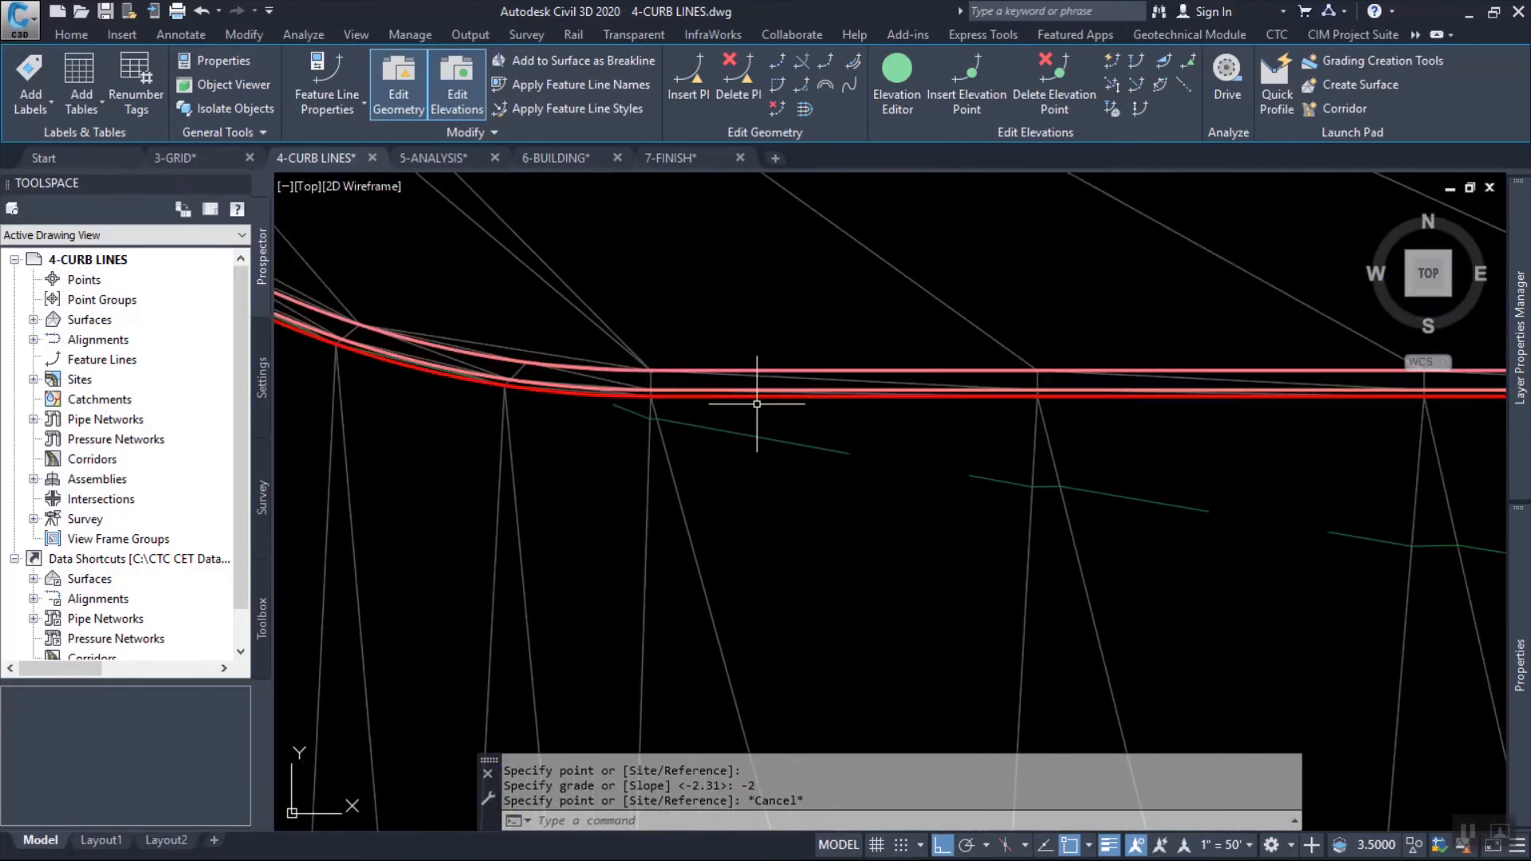
key("Escape")
scroll(754, 404, "up", 4)
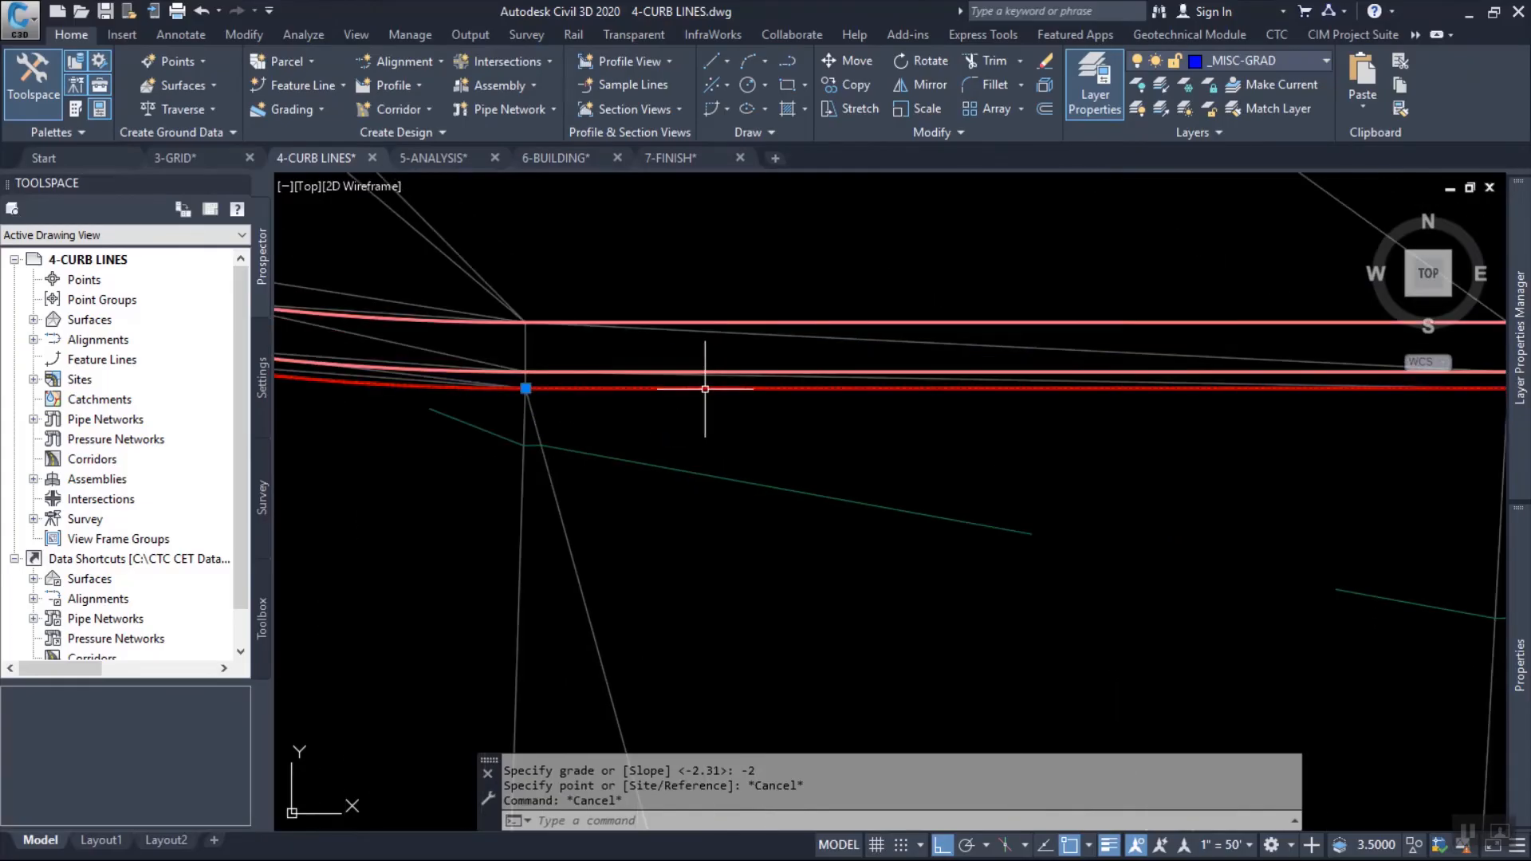
left_click(705, 390)
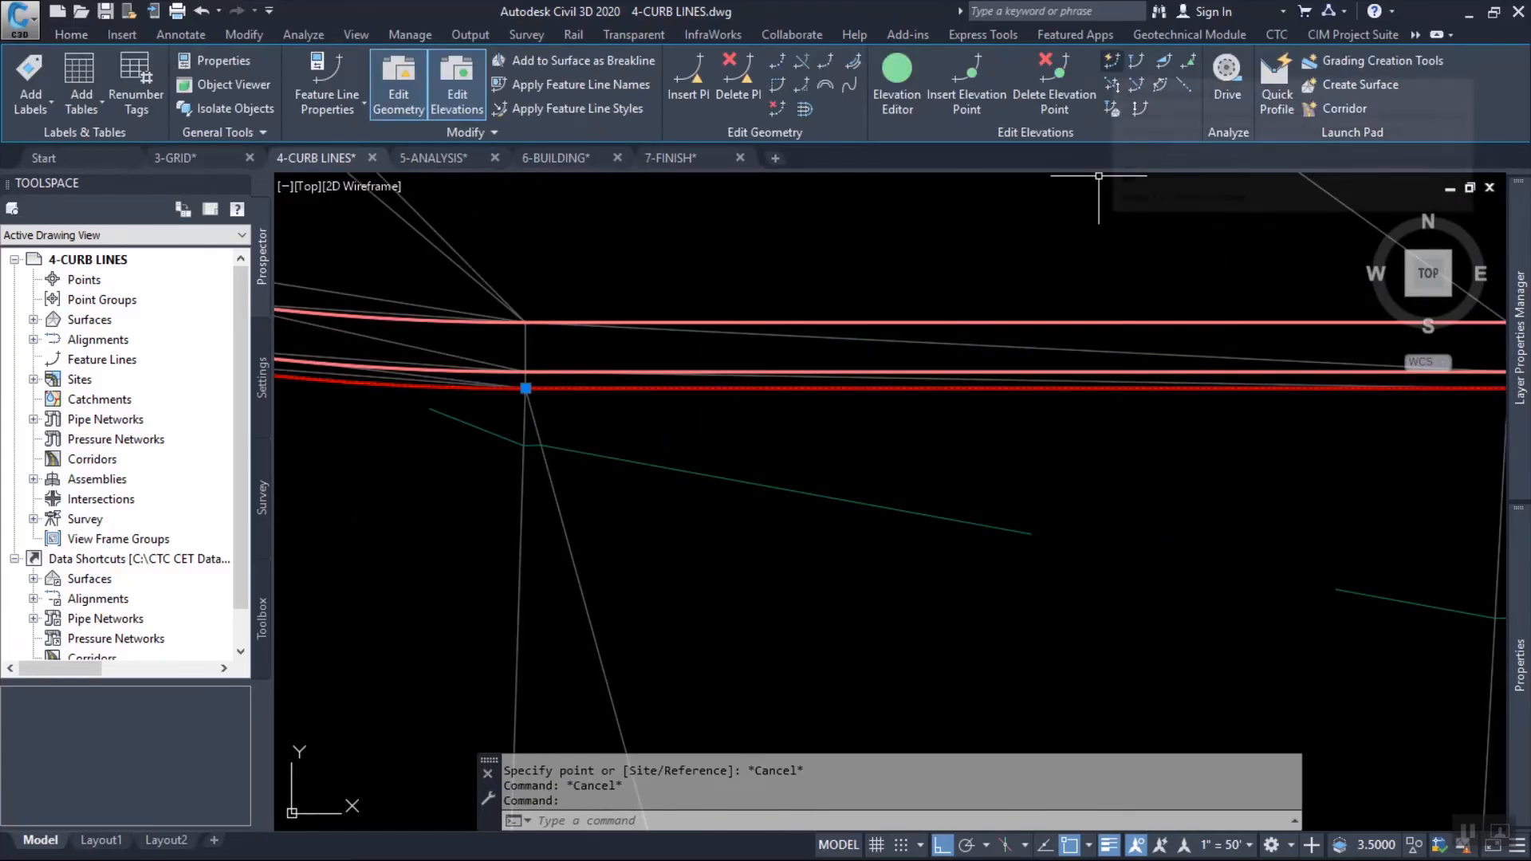
left_click(897, 84)
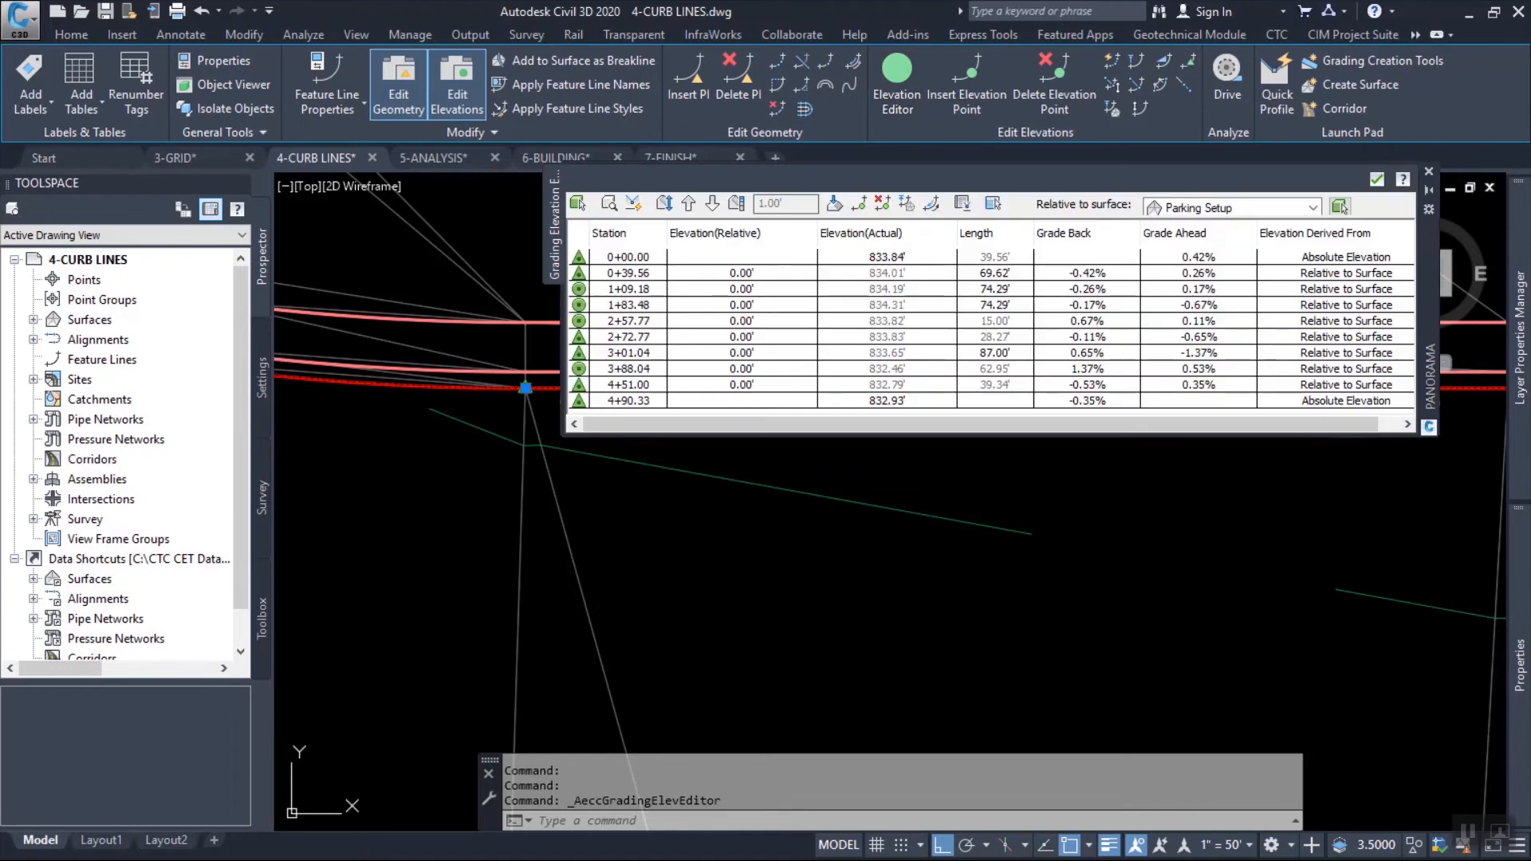
mouse_move(831, 503)
middle_mouse_down()
mouse_move(876, 720)
mouse_move(1041, 664)
middle_mouse_up()
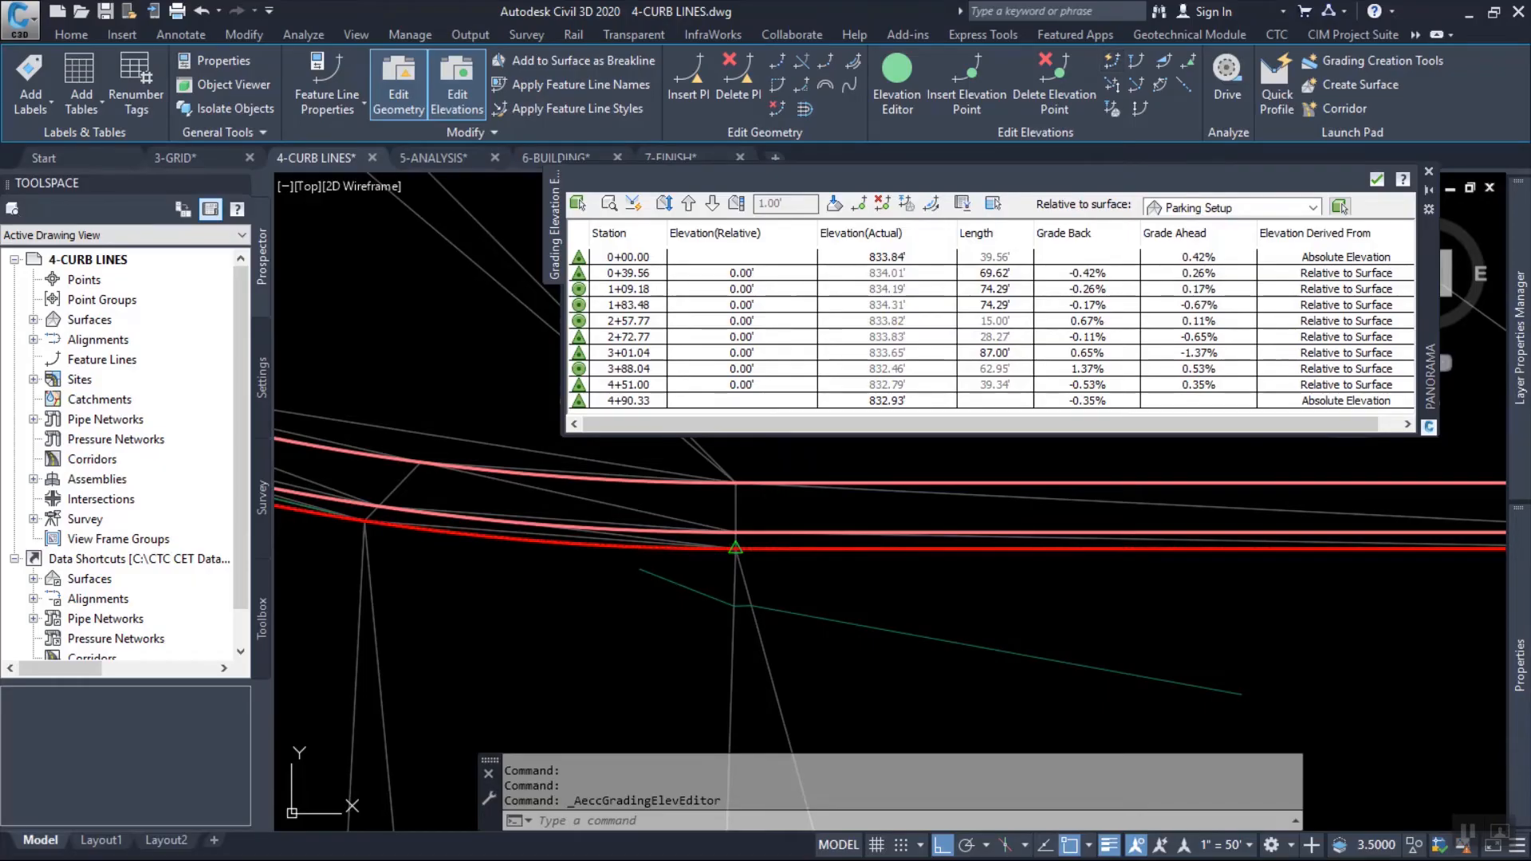
left_click(1111, 60)
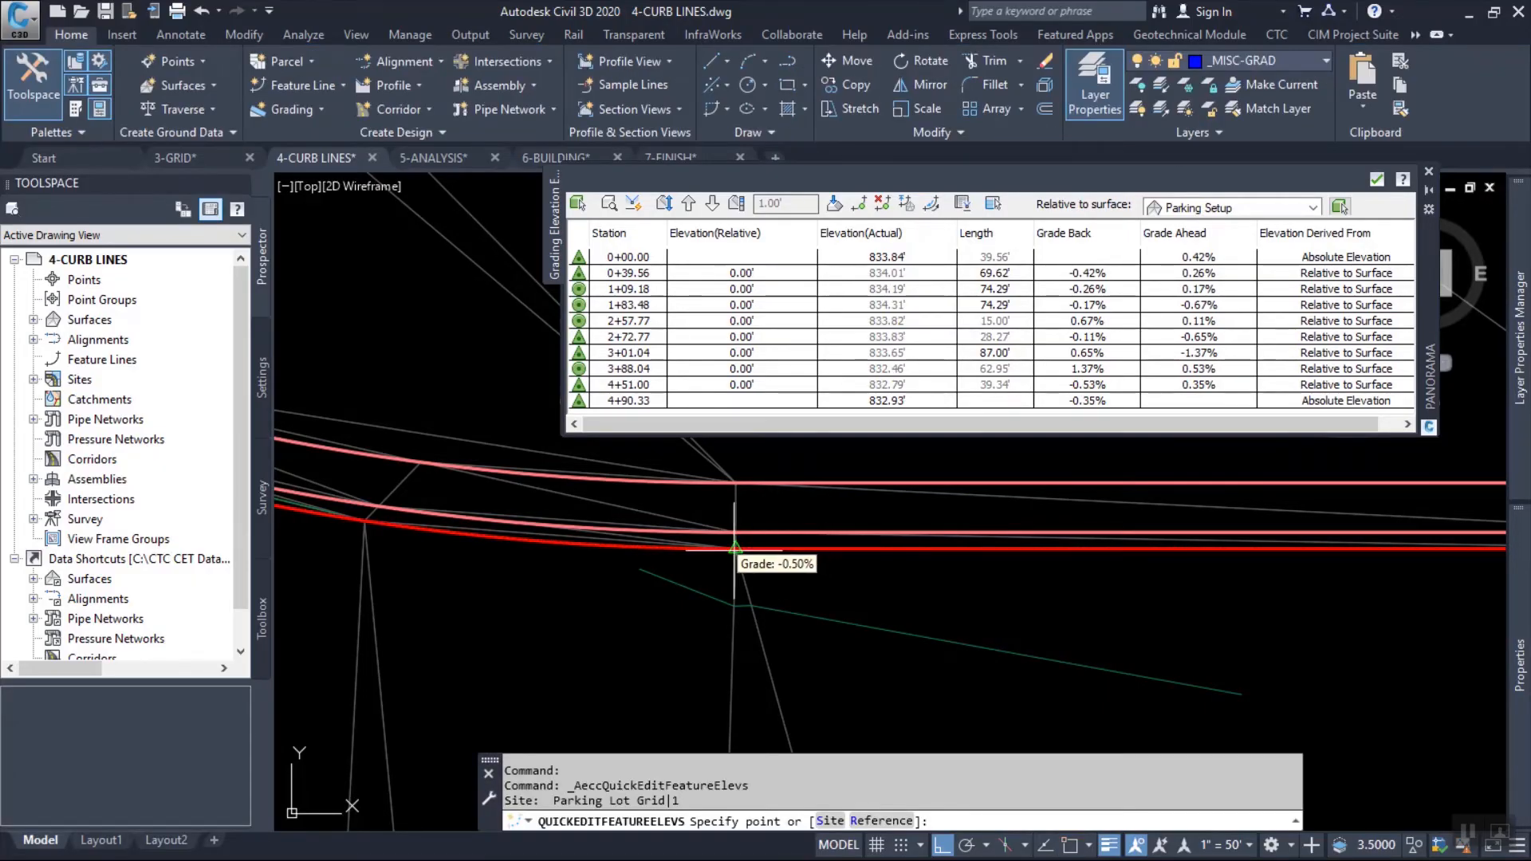
left_click(734, 548)
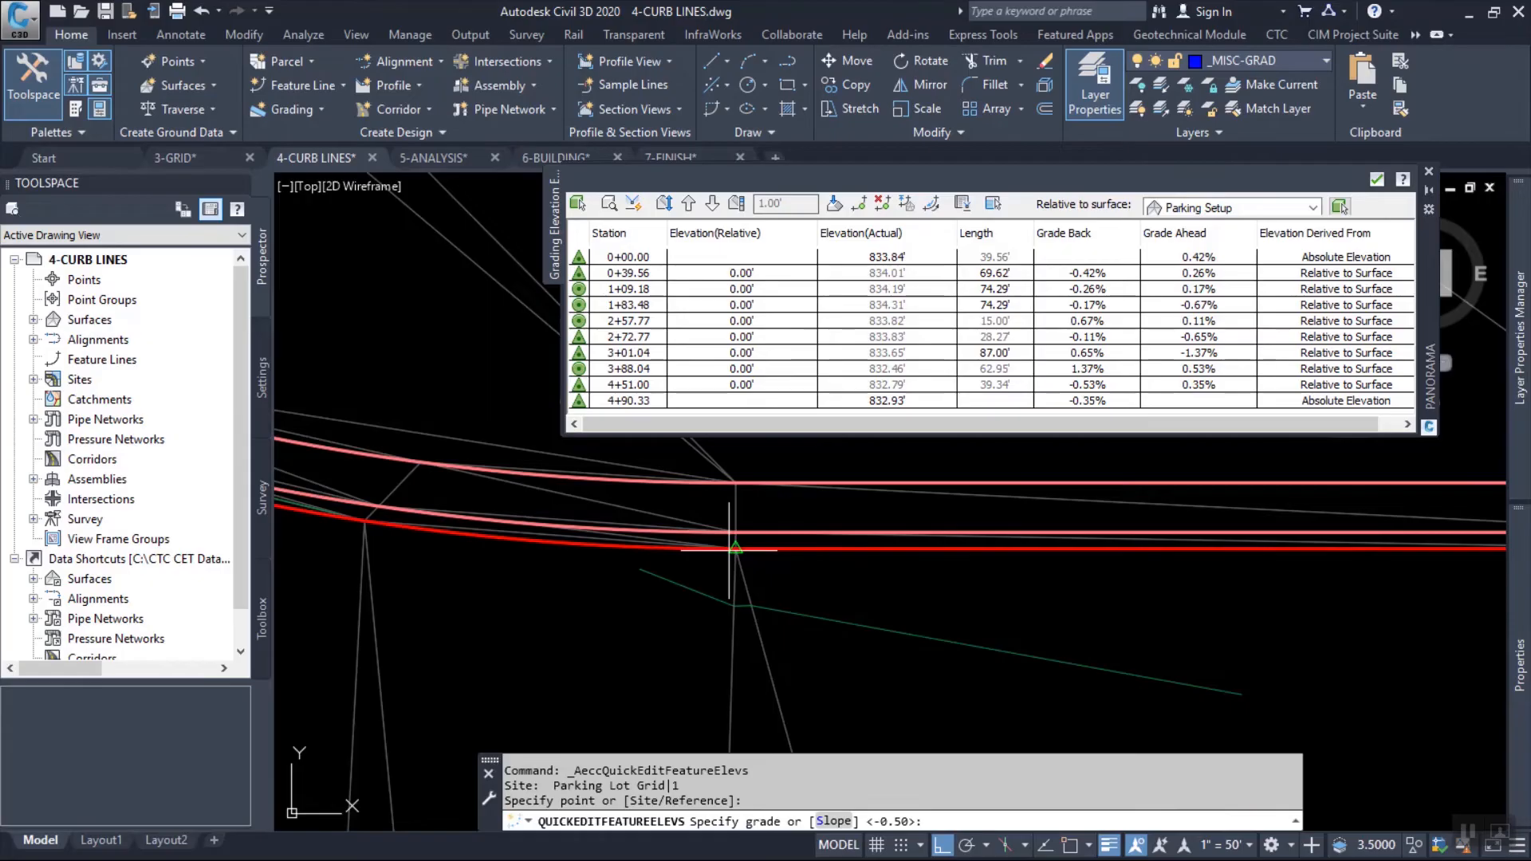
key("Escape")
key("Escape")
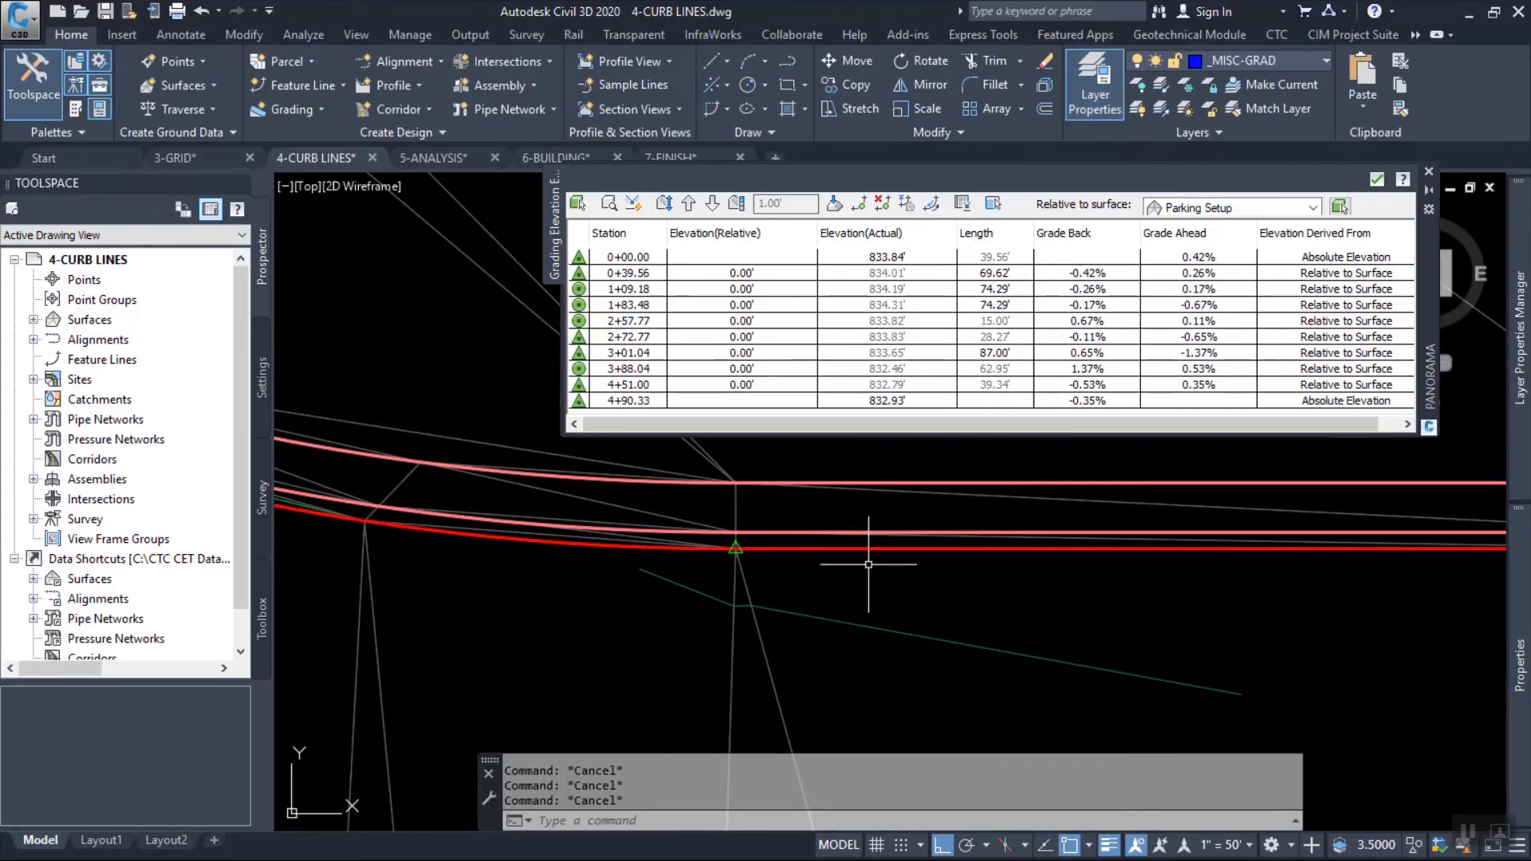
With Quick Elevation Edit in the red curb line's site, set its point at the east end of the northwest curb return to elevation 834.5.
left_click(847, 549)
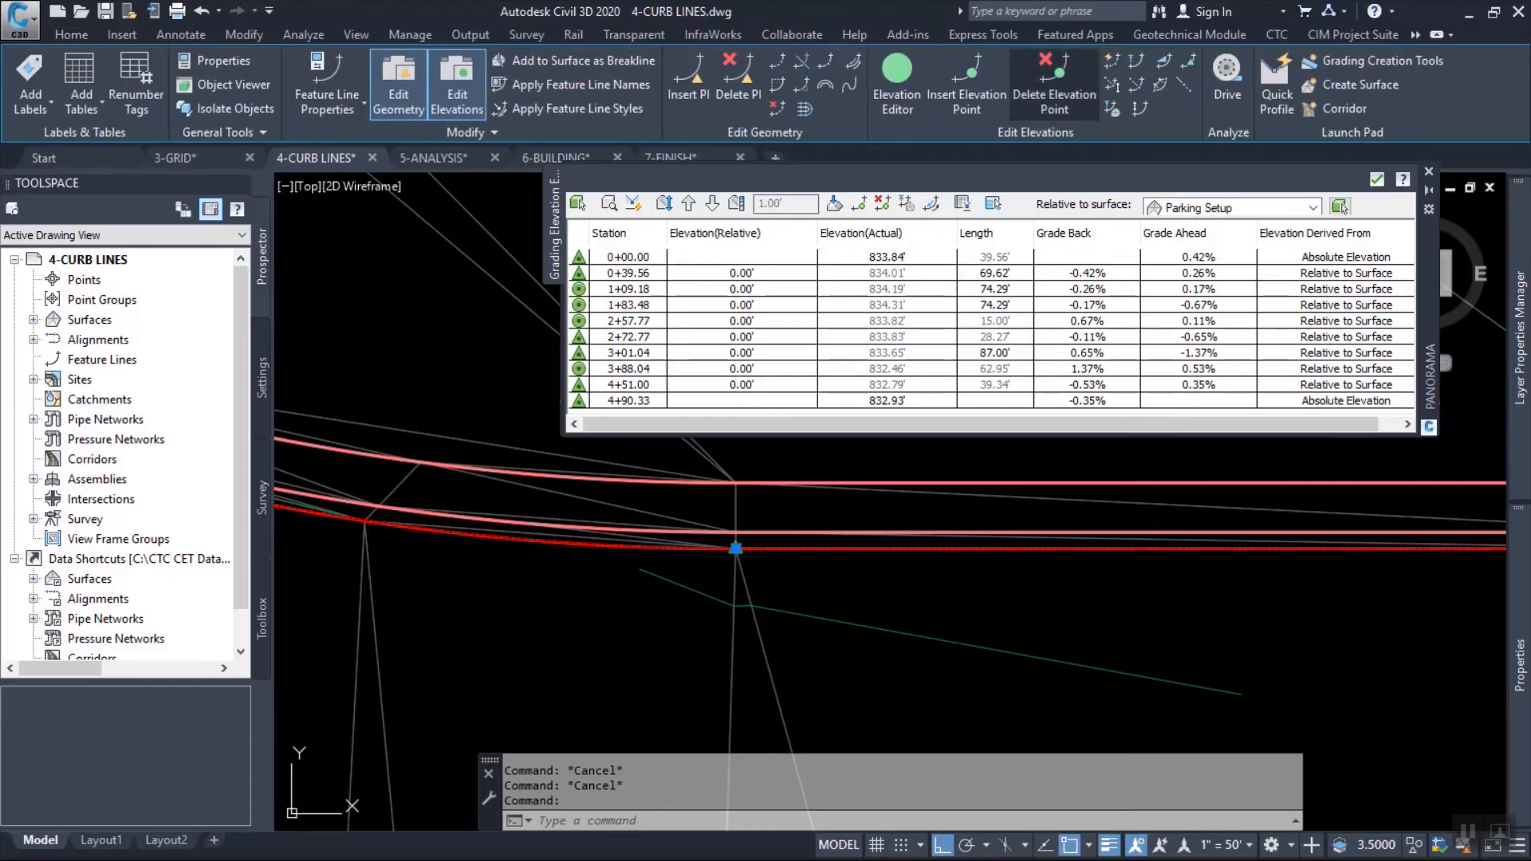
left_click(1111, 61)
type("s")
key("Return")
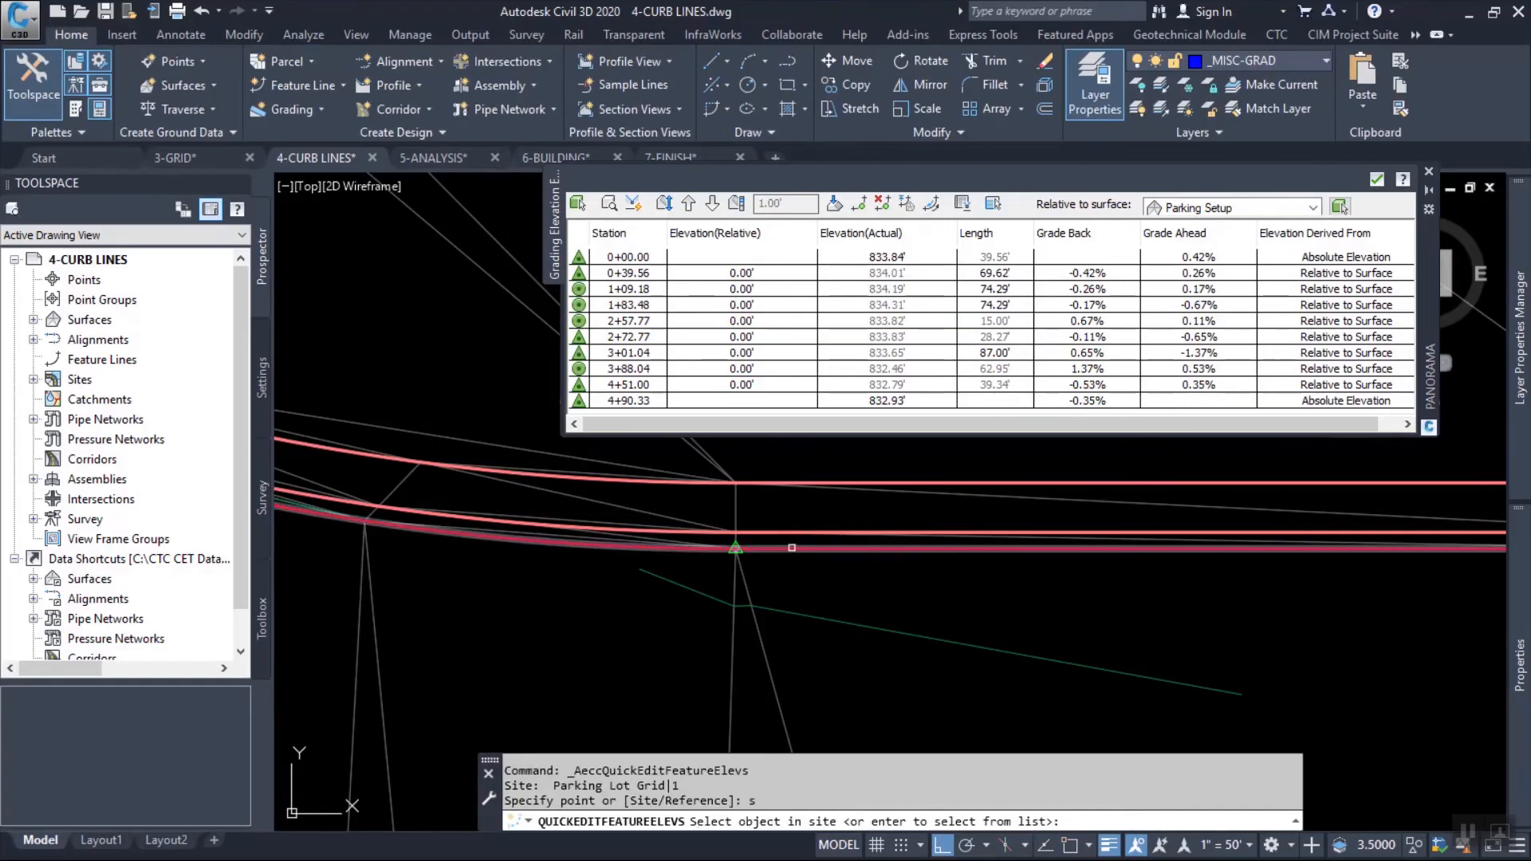
left_click(790, 549)
left_click(735, 549)
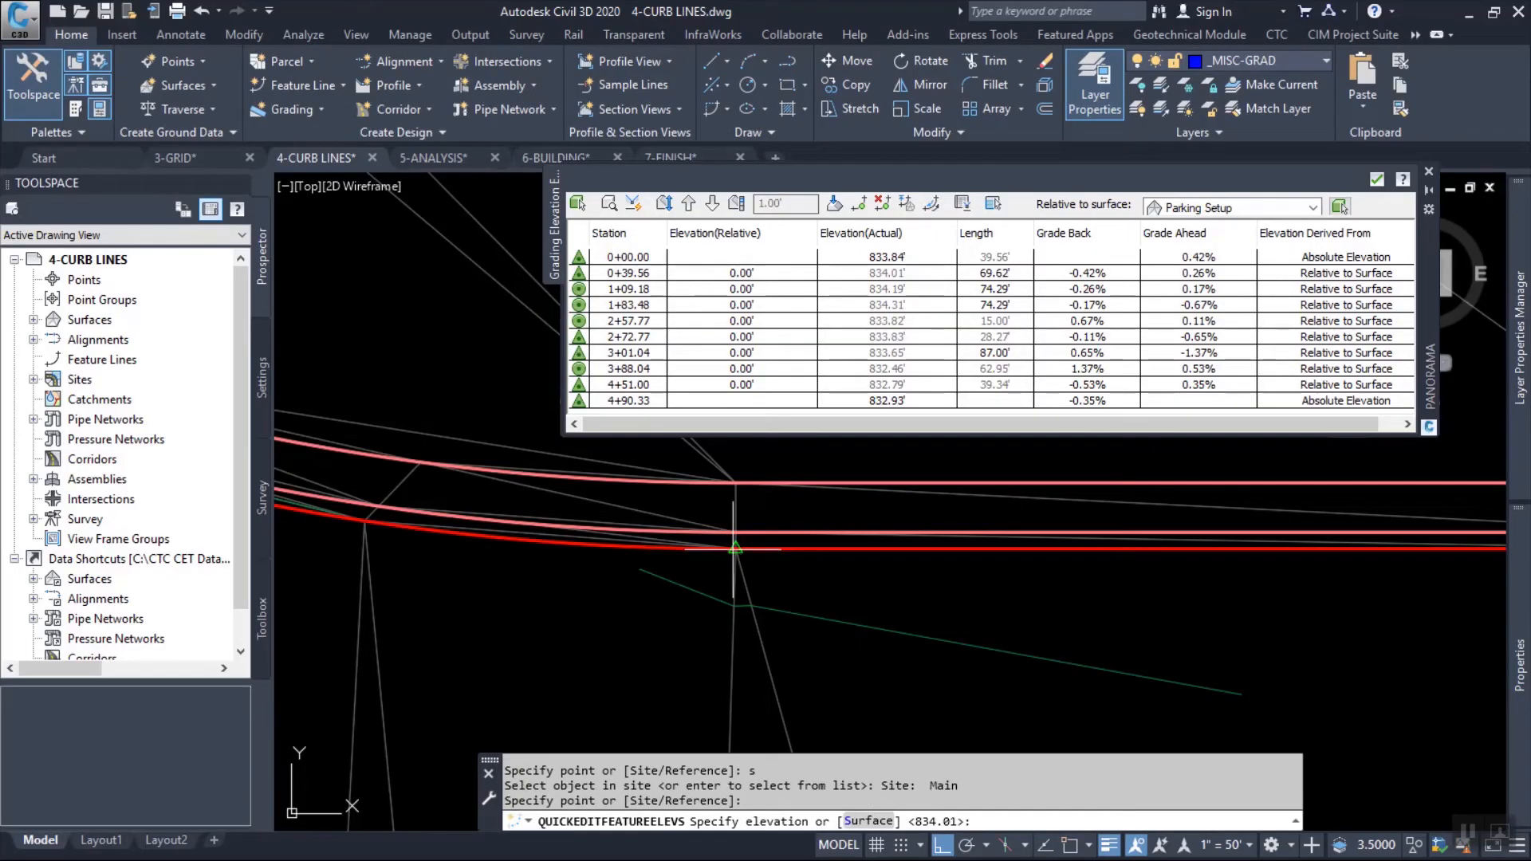
type("834.")
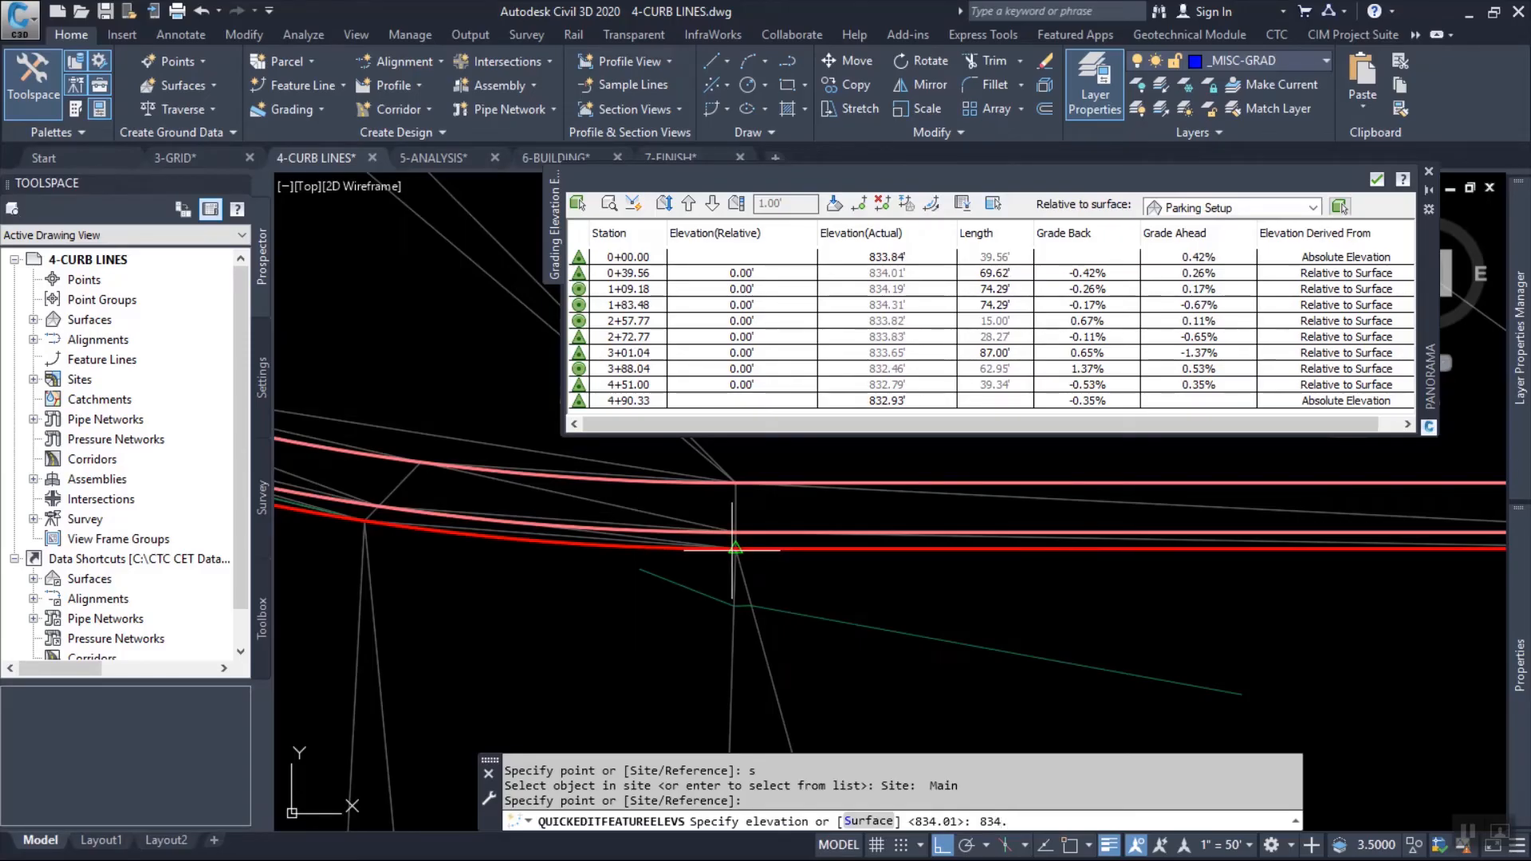
type("5")
key("Return")
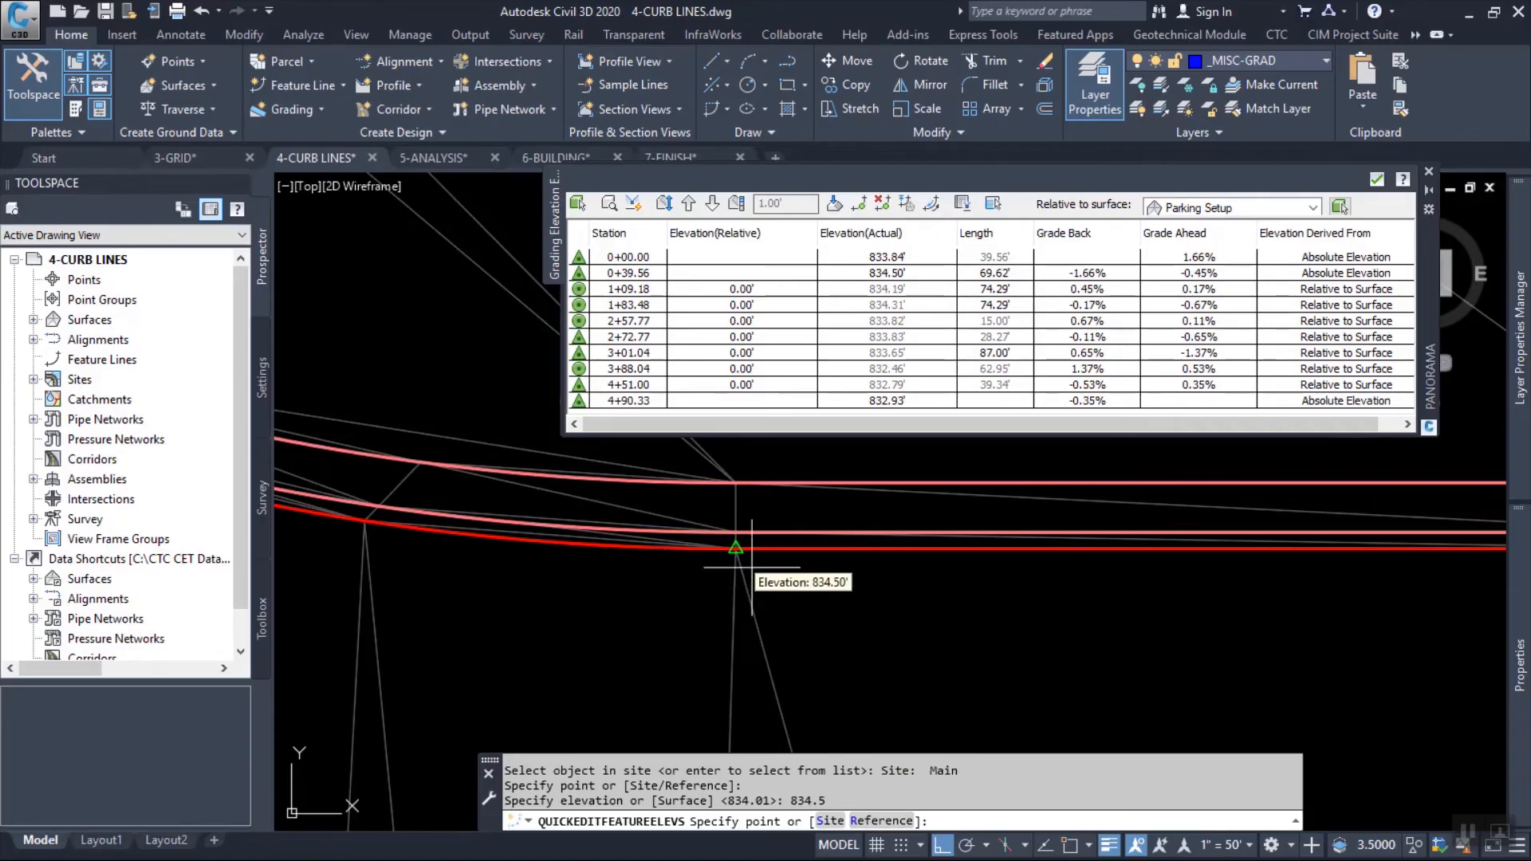
Referencing the red curb line's point, set the adjacent point on the middle curb line to an elevation difference of 0.5 and end the edit.
scroll(766, 566, "up", 2)
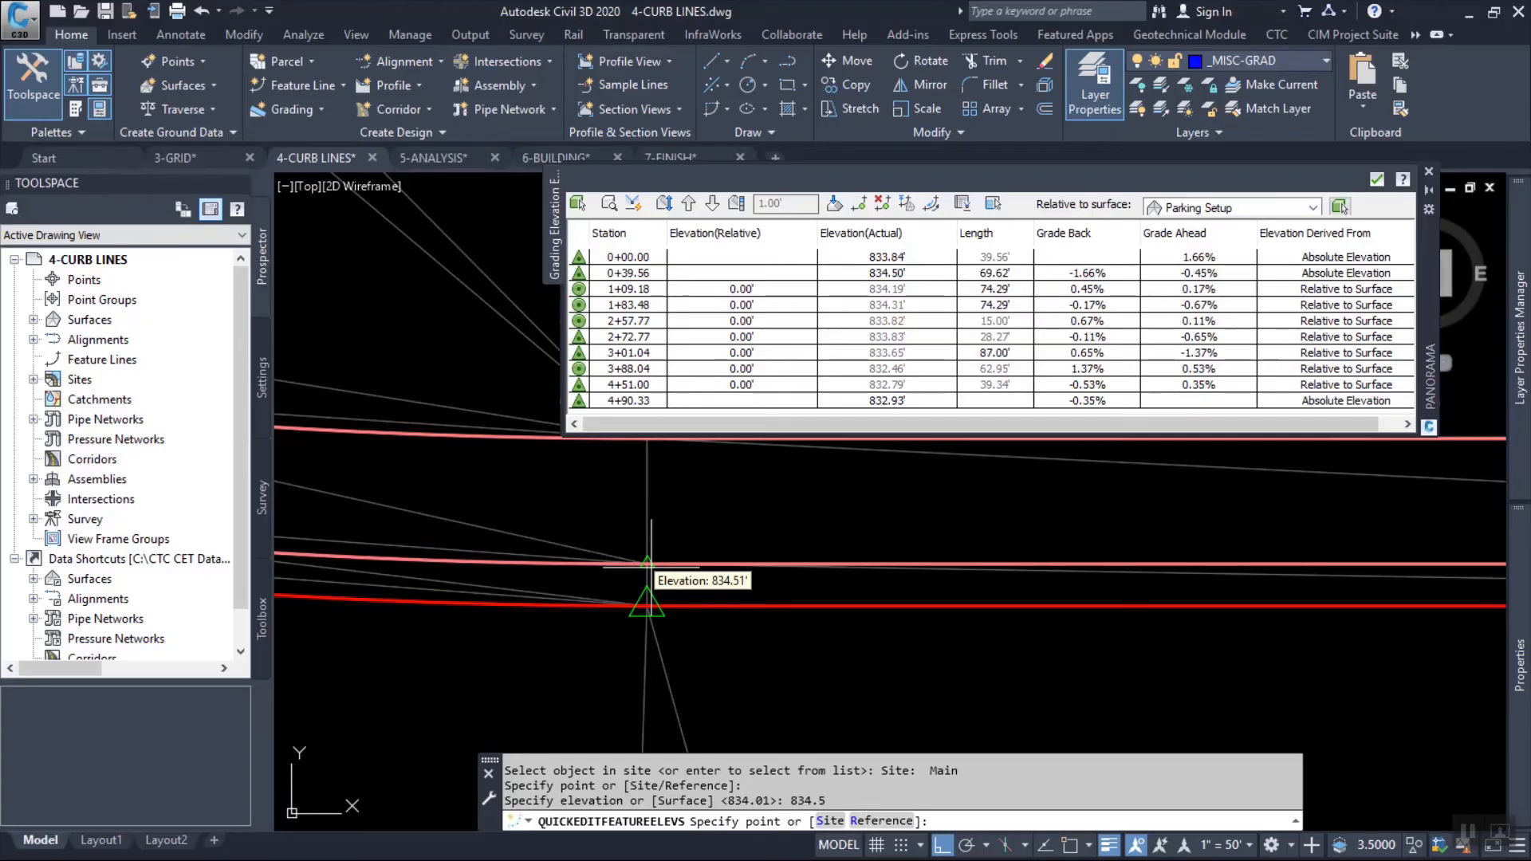
scroll(647, 562, "down", 2)
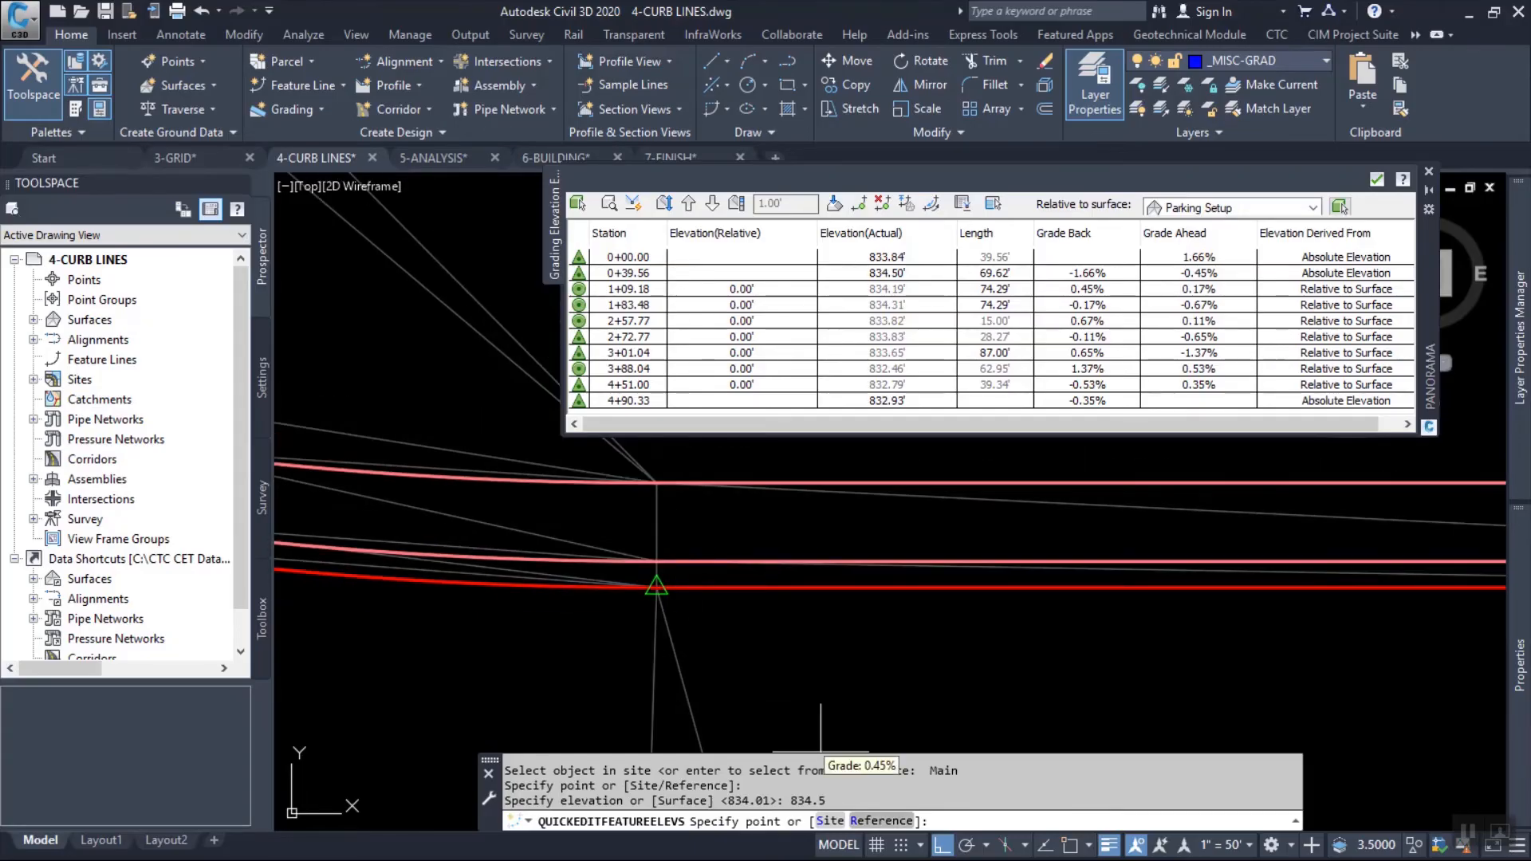
type("R")
key("Return")
scroll(638, 625, "up", 3)
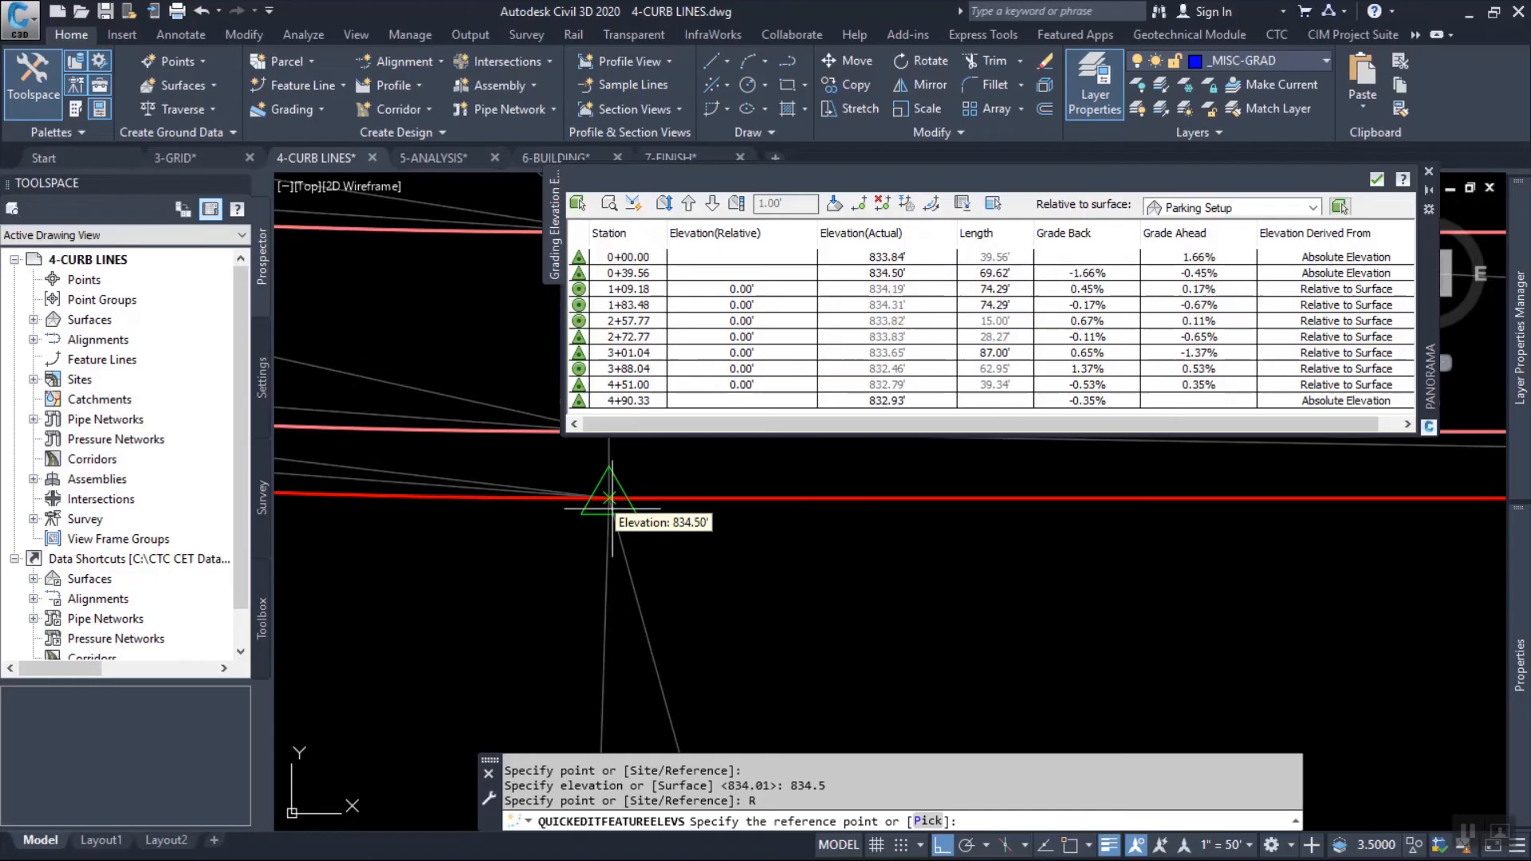
mouse_move(609, 498)
middle_mouse_down()
mouse_move(608, 600)
mouse_move(586, 599)
middle_mouse_up()
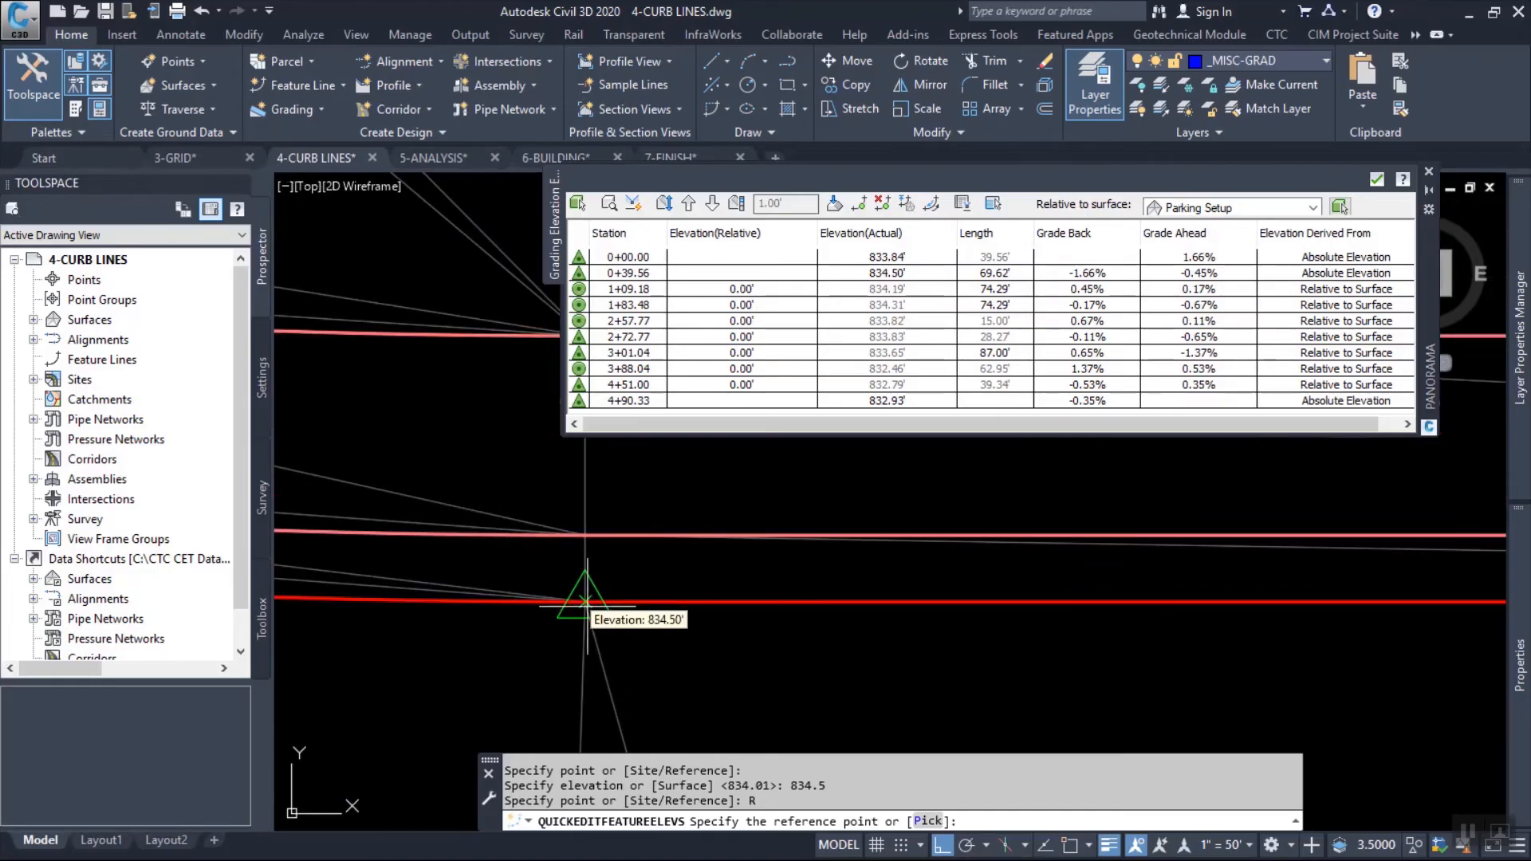
left_click(587, 600)
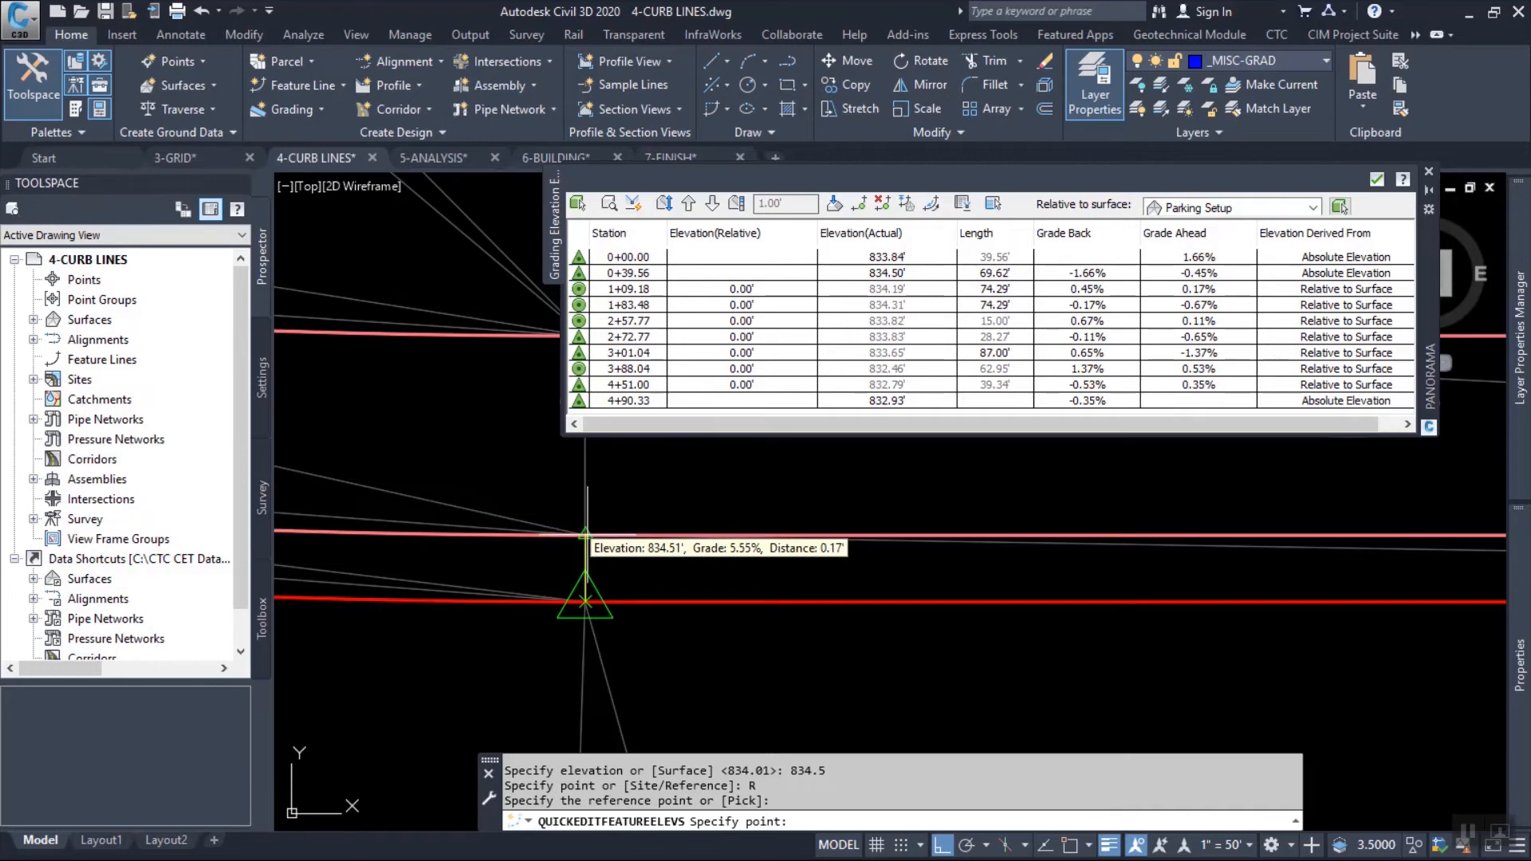
left_click(586, 534)
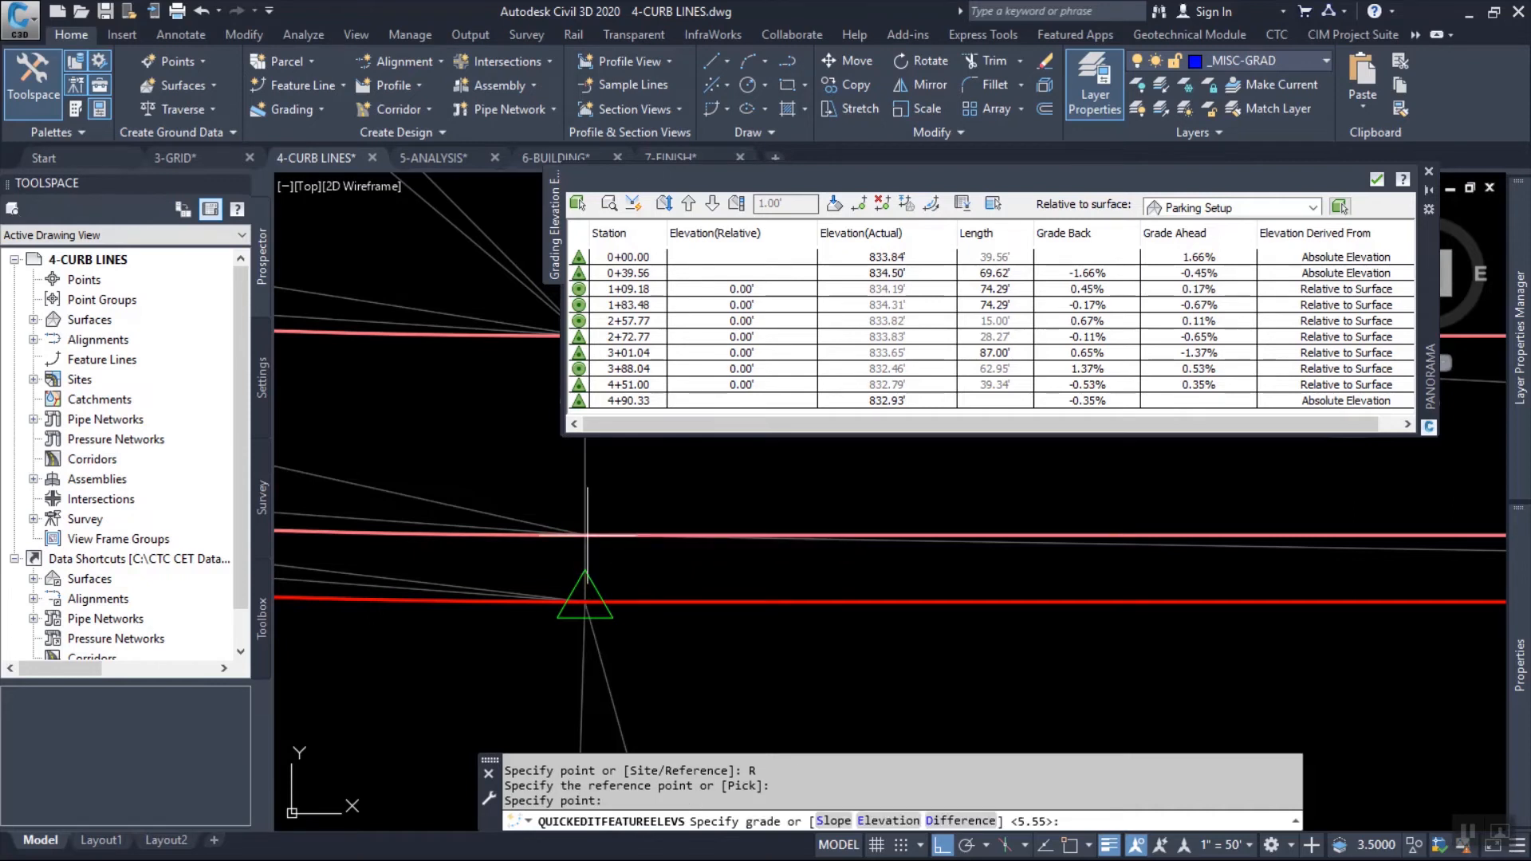
type("d")
key("Return")
type(".5")
key("Return")
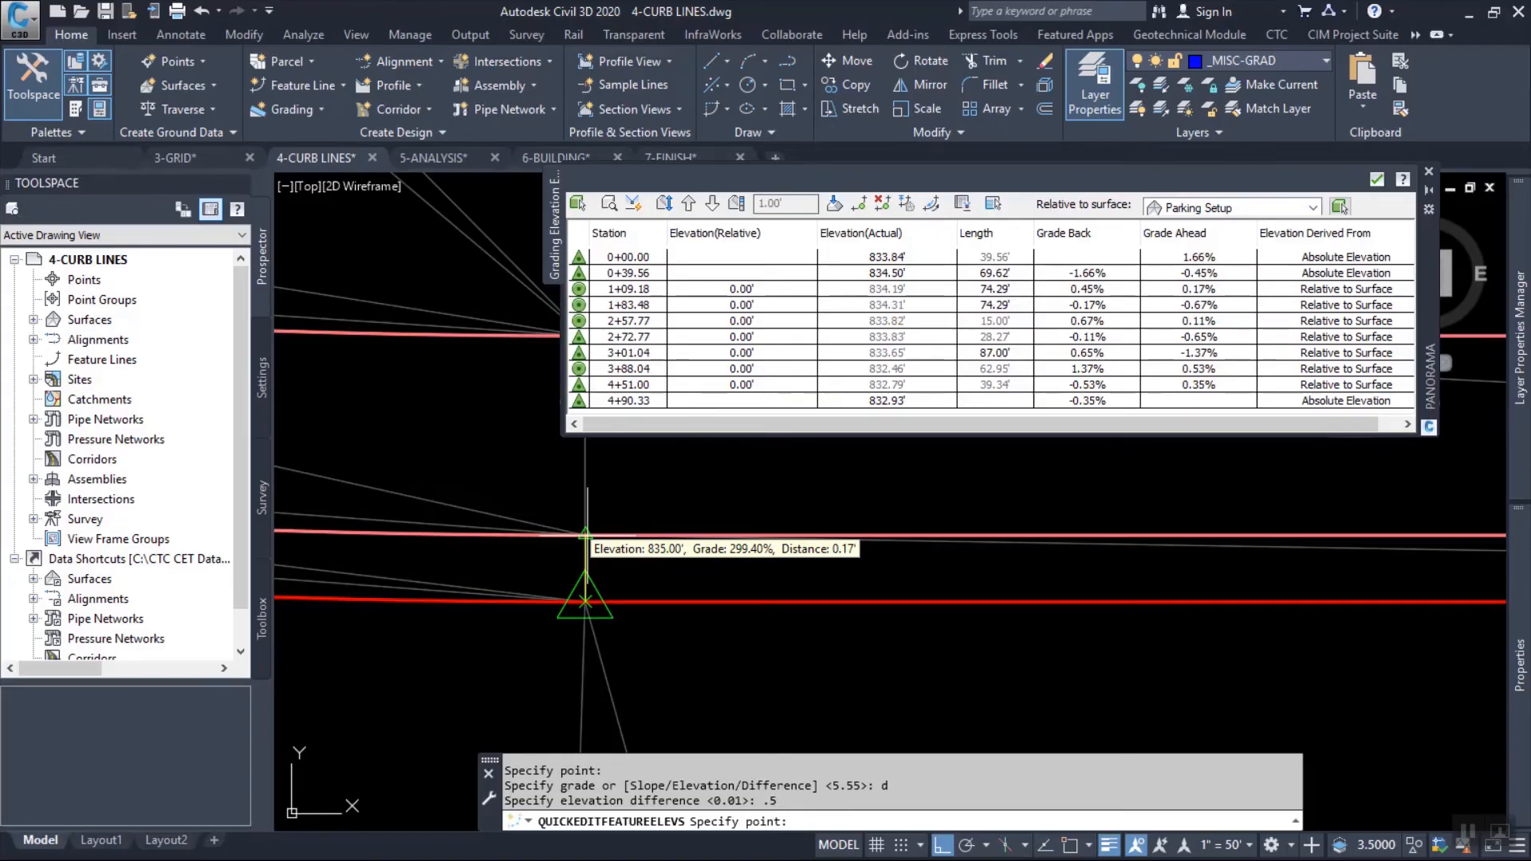
key("Escape")
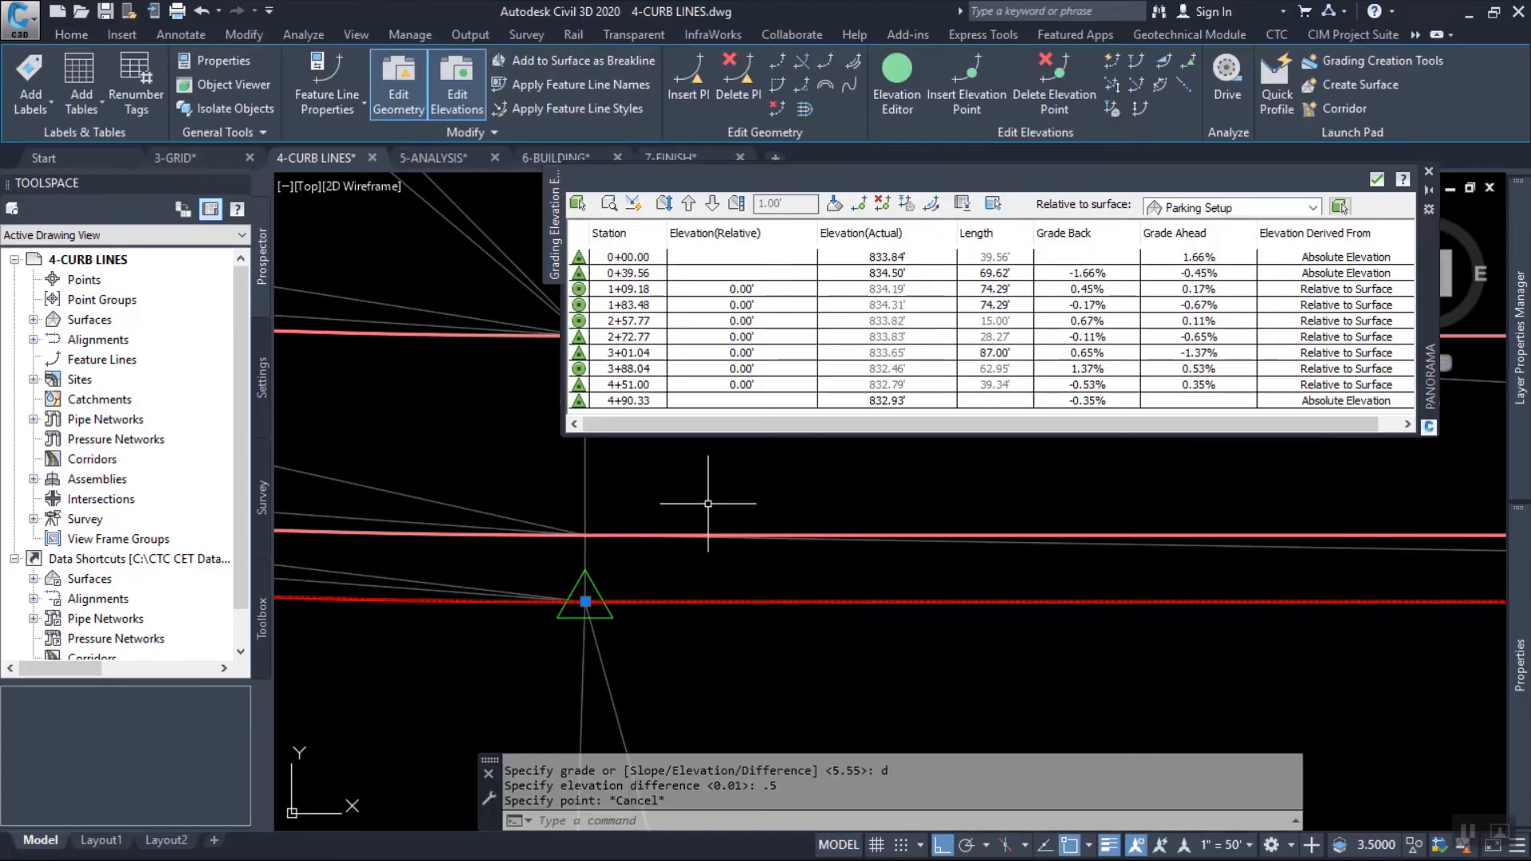
Clear the feature line selection and close the Elevation Editor.
middle_click_drag(709, 503, 690, 634)
key("Escape")
key("Escape")
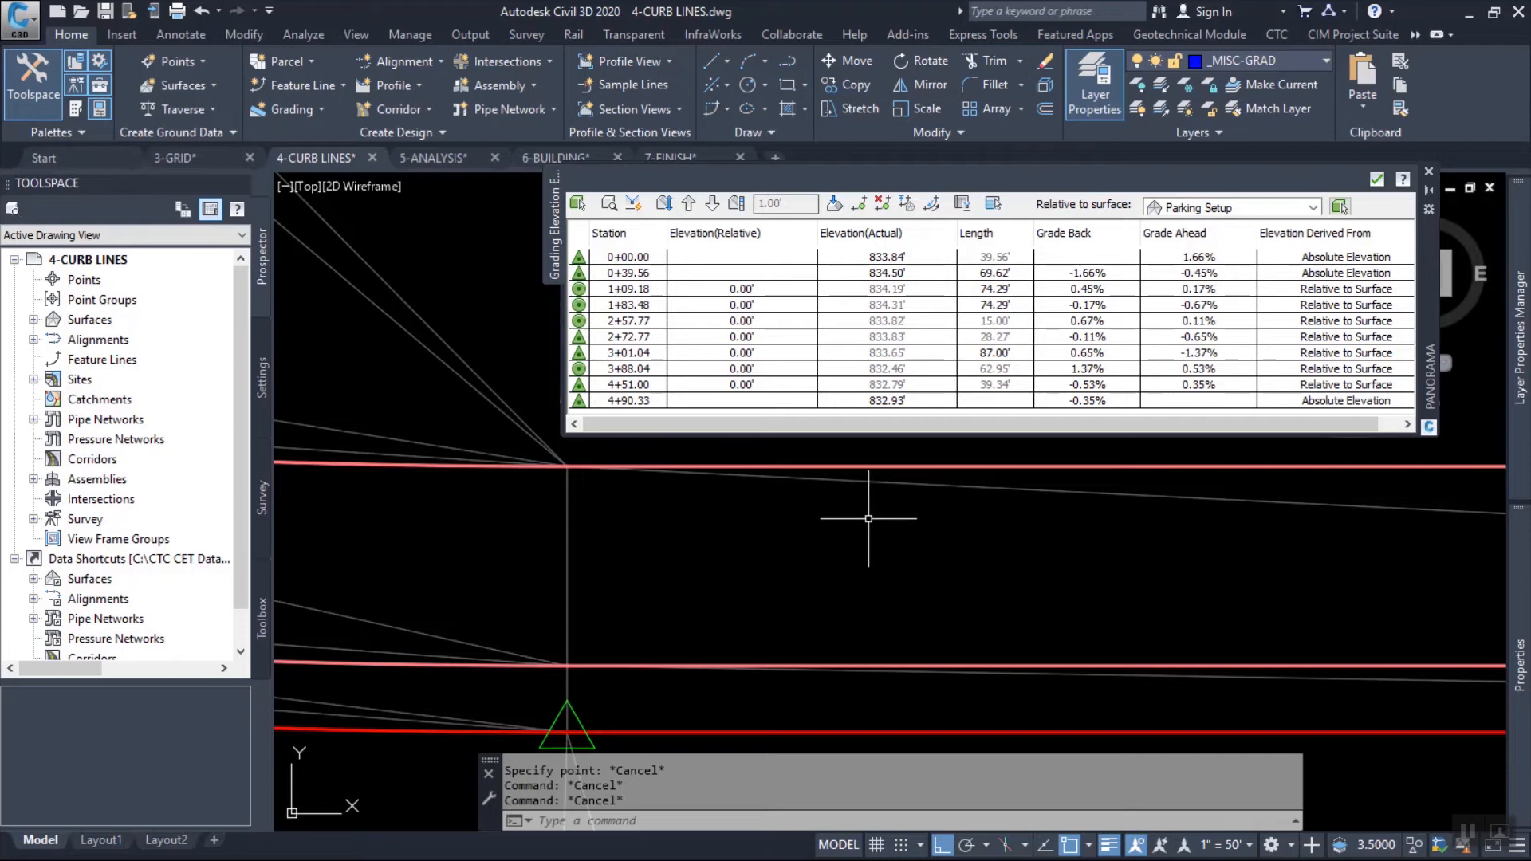
middle_click_drag(752, 687, 765, 655)
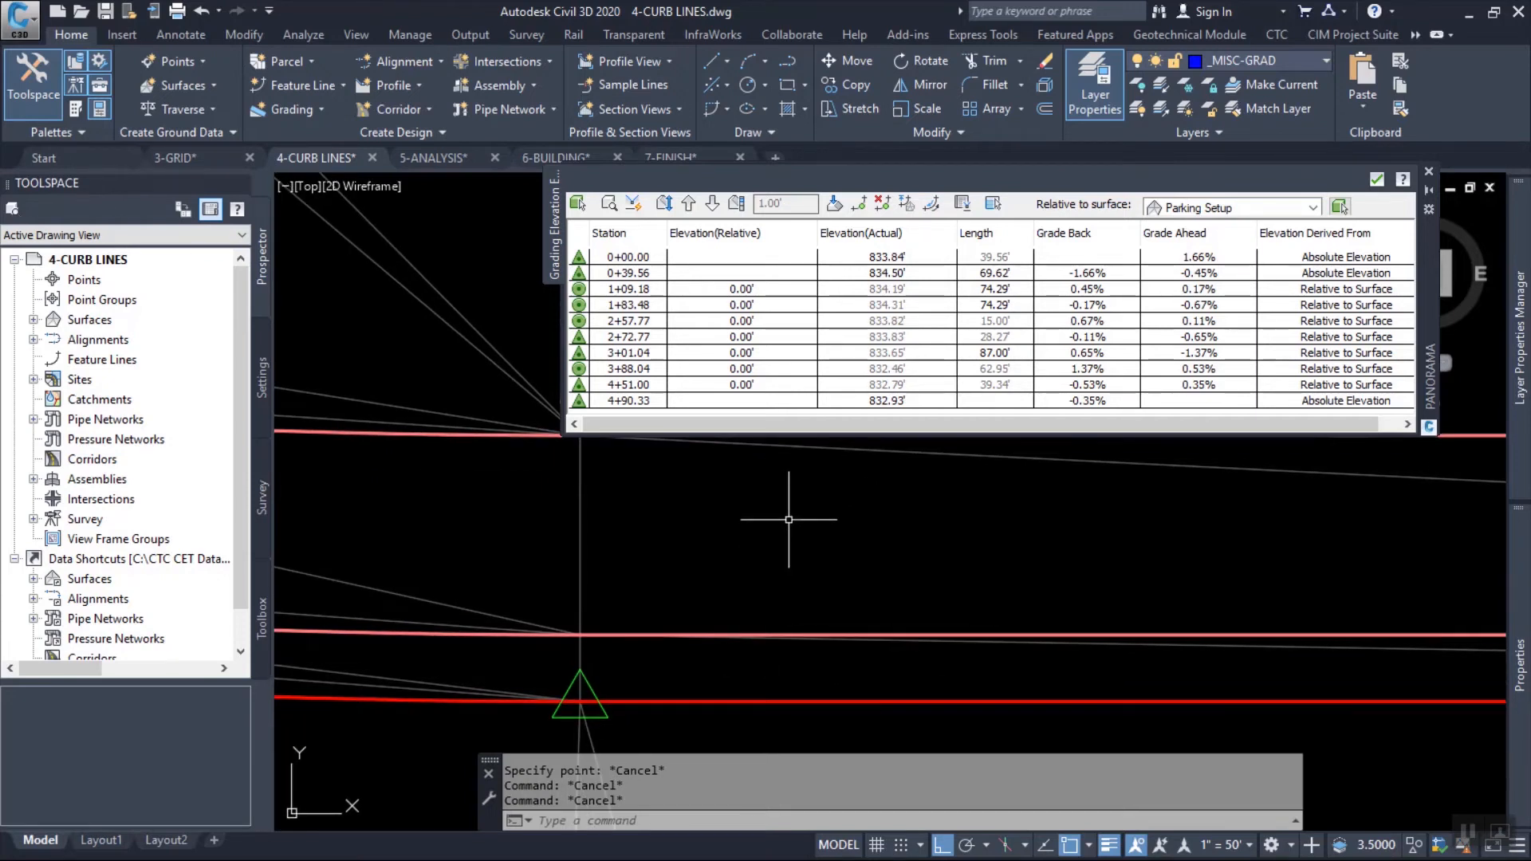
mouse_move(801, 507)
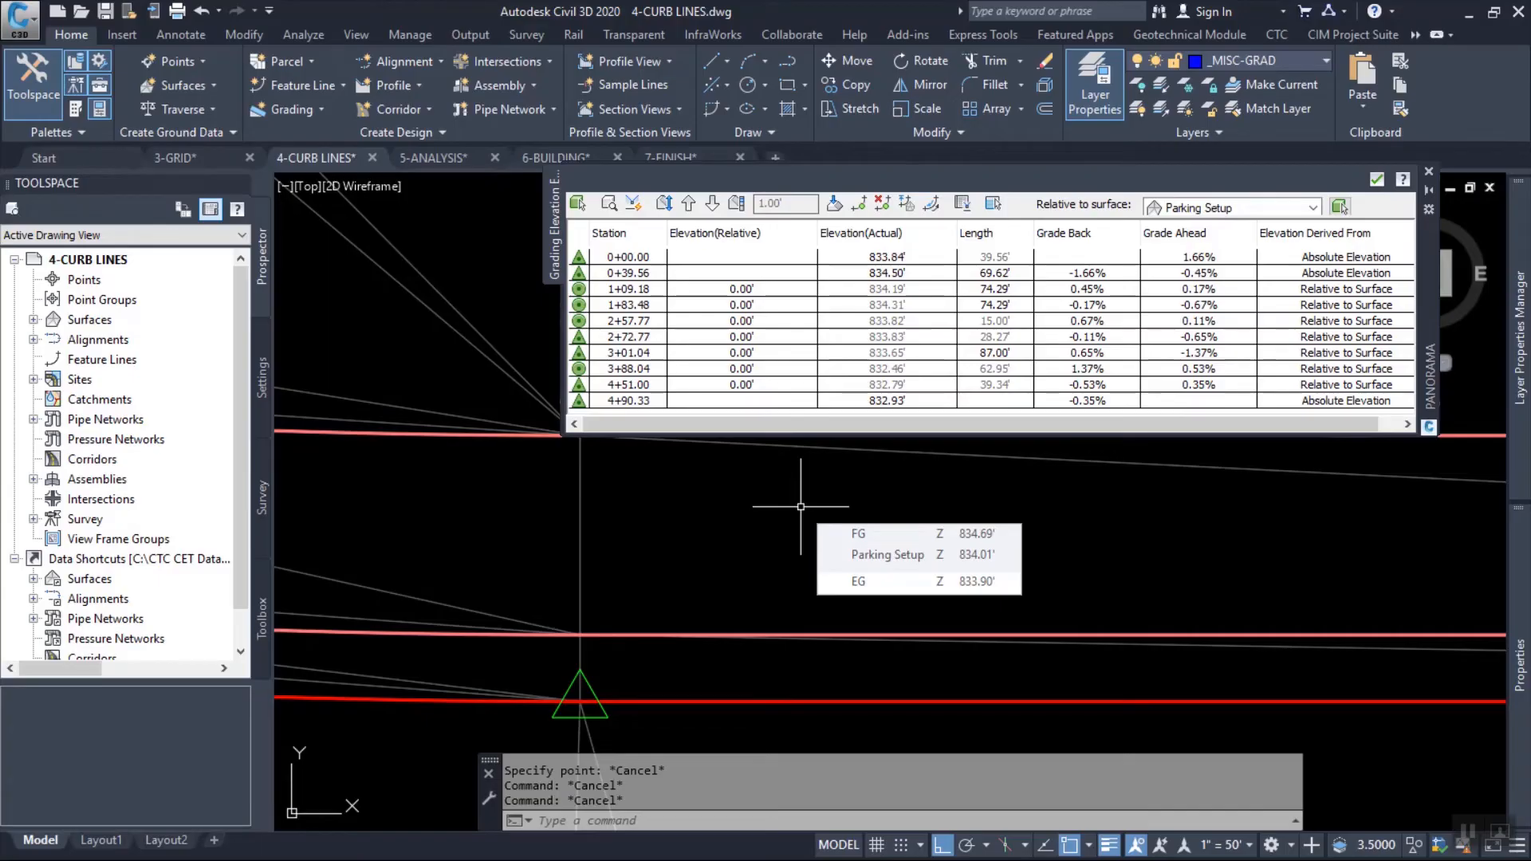
left_click(1378, 179)
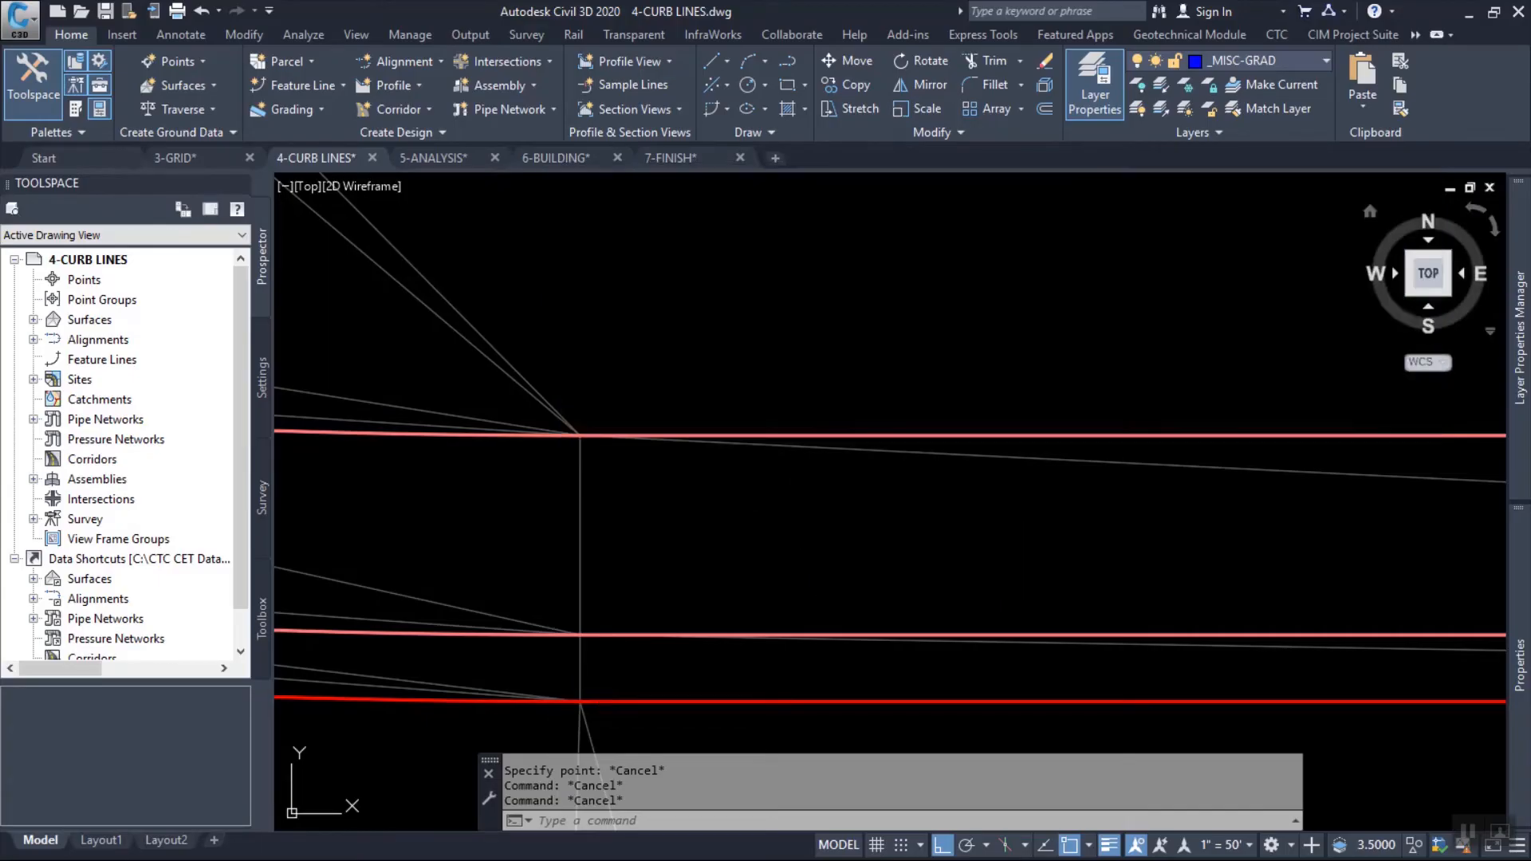
left_click(821, 319)
key("Escape")
key("Escape")
key("Escape")
With Quick Elevation Edit, set the outermost curb line's point at the curb return's east end to elevation difference 0 from the middle curb line.
middle_click_drag(775, 566, 862, 431)
left_click(768, 562)
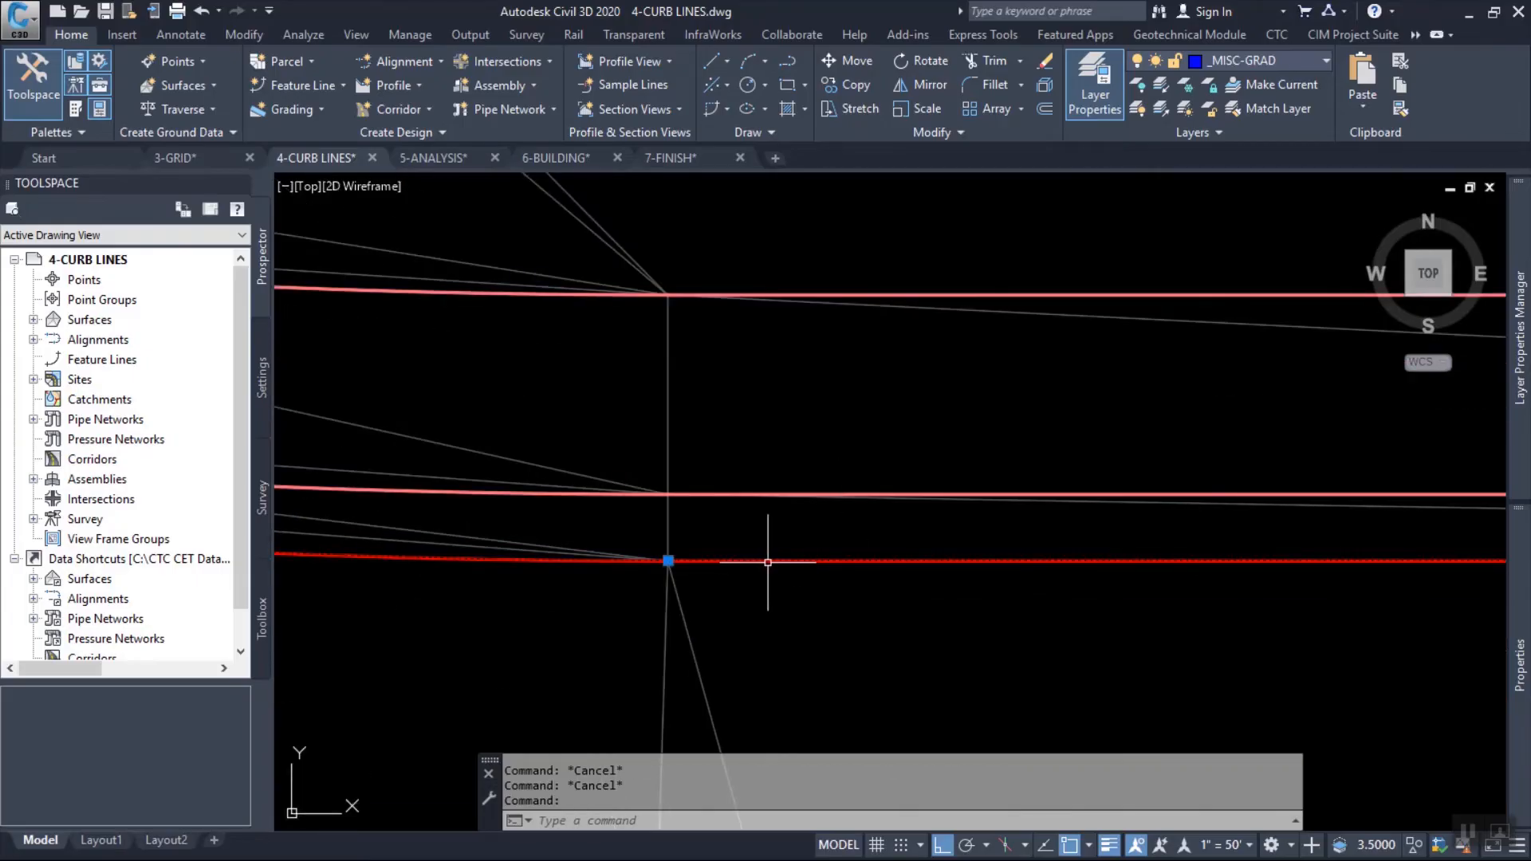
left_click(1112, 62)
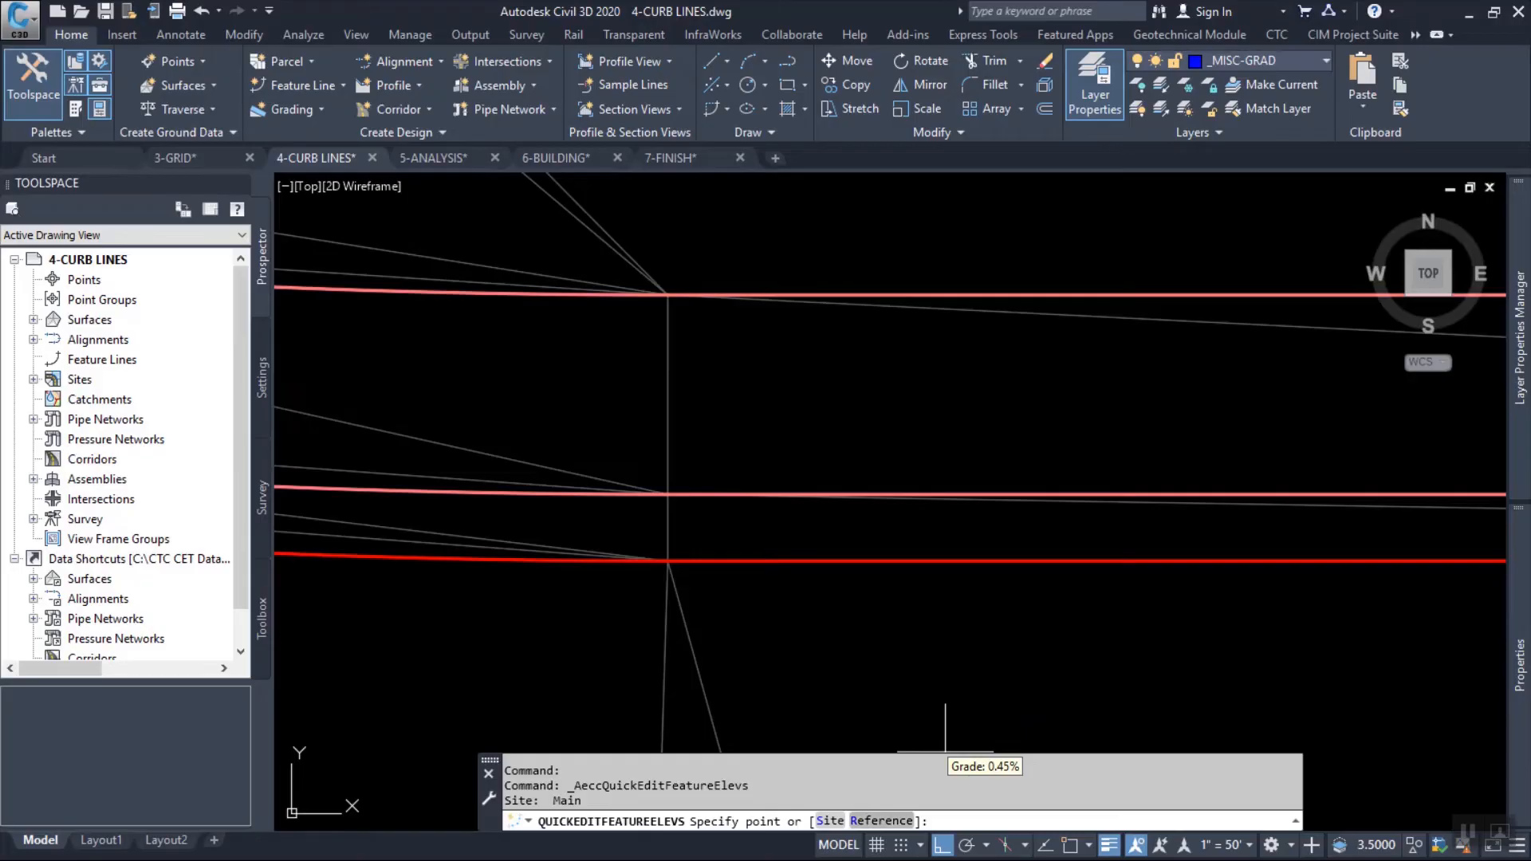
left_click(882, 821)
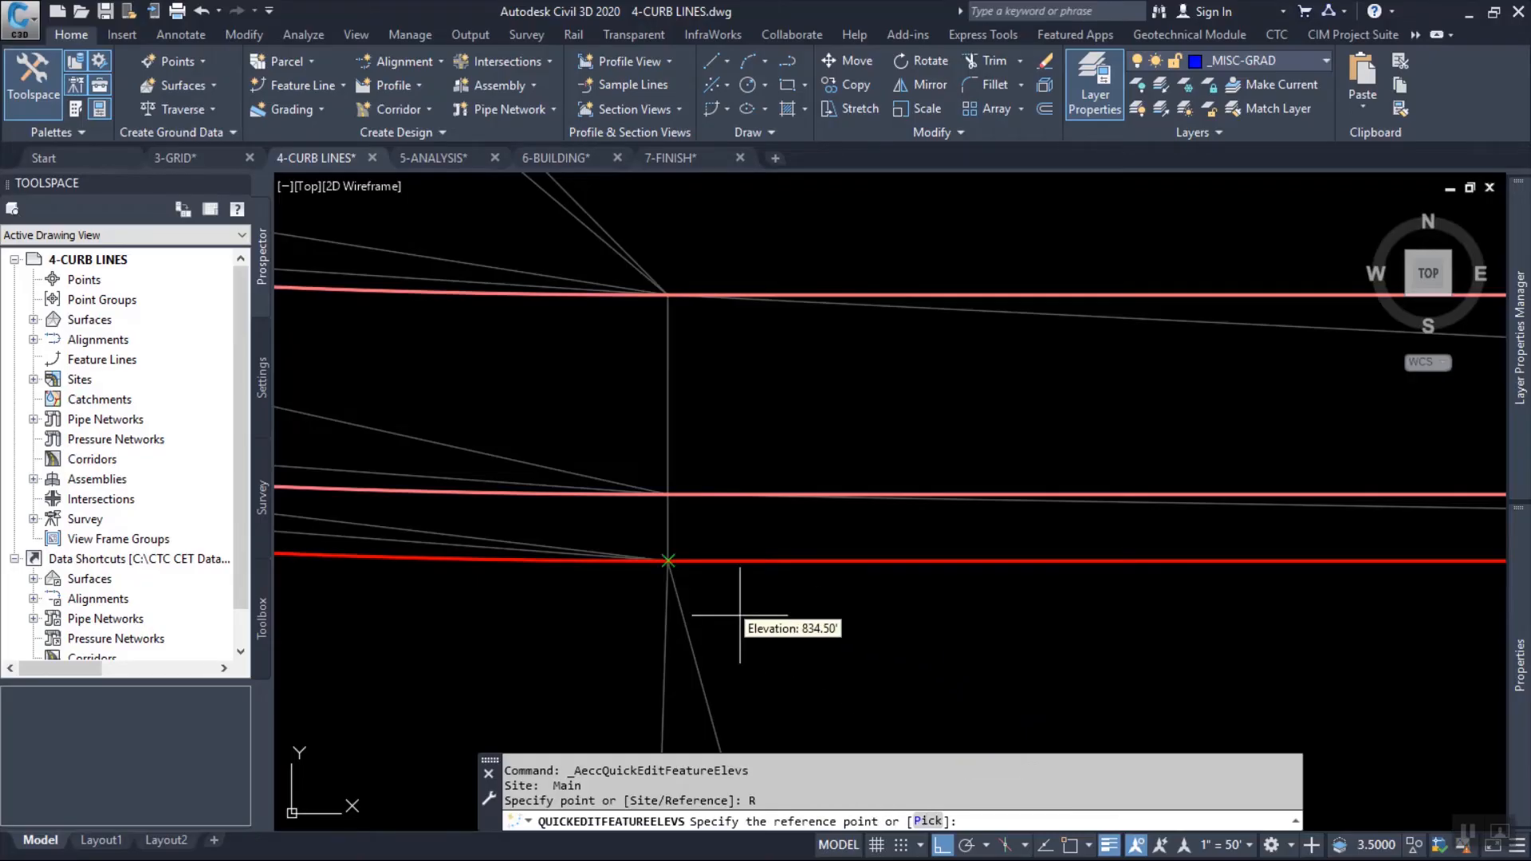
scroll(701, 615, "up", 2)
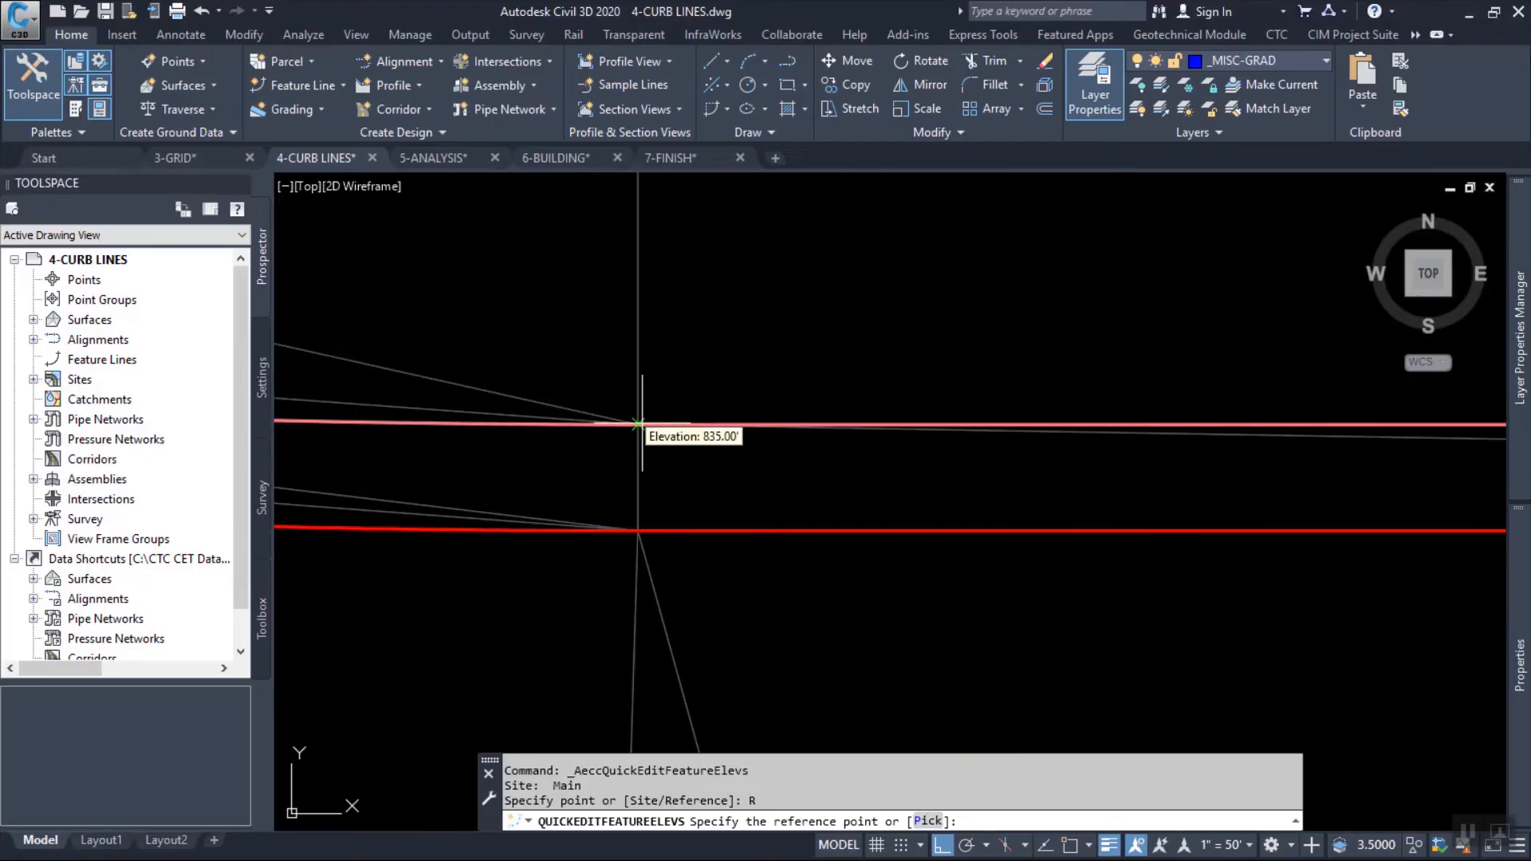
left_click(642, 423)
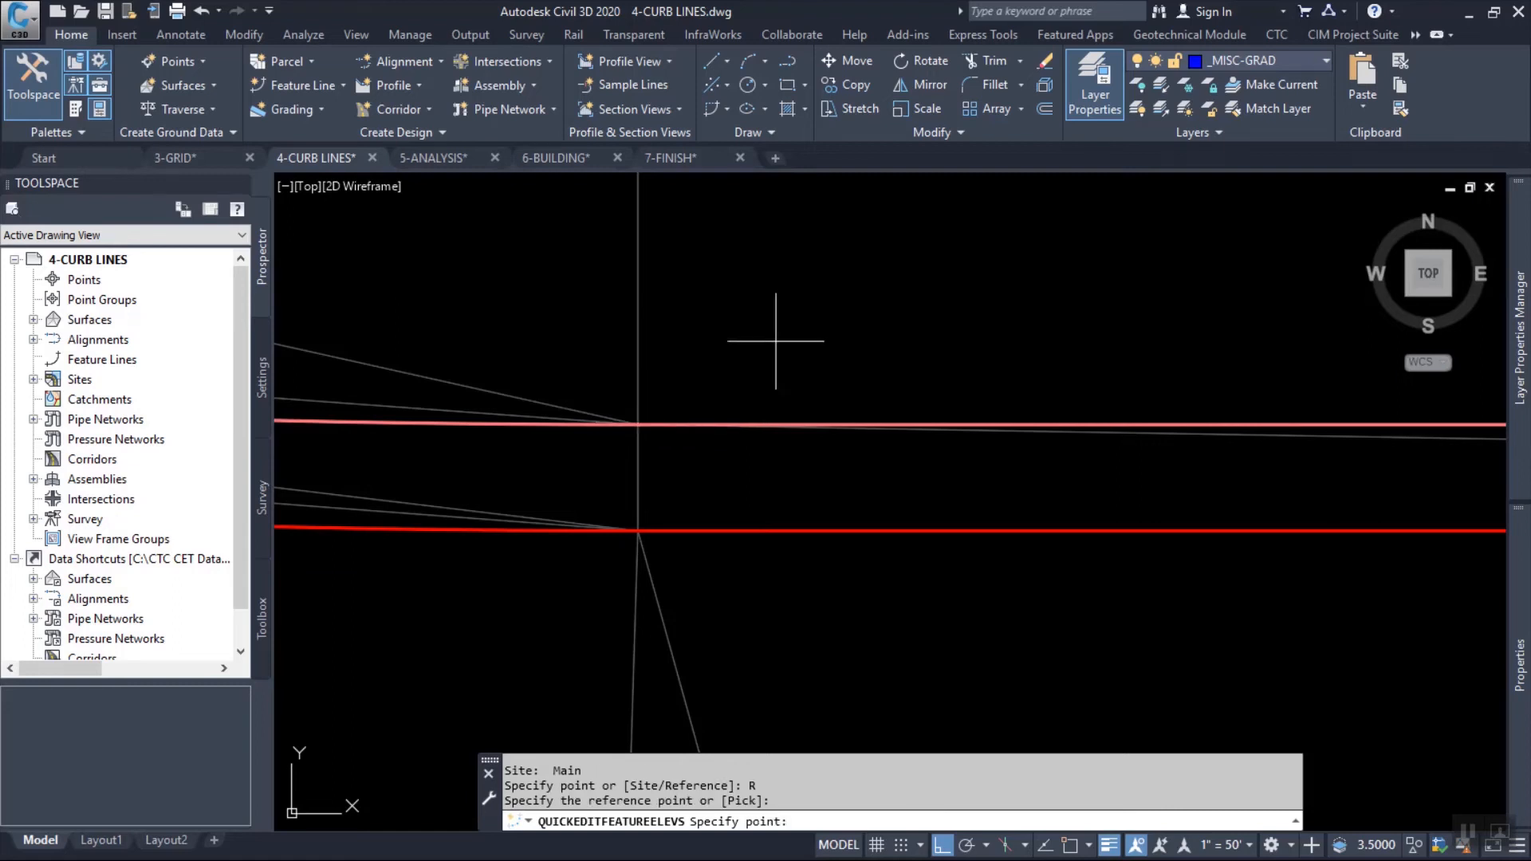
middle_click_drag(776, 341, 844, 632)
left_click(709, 406)
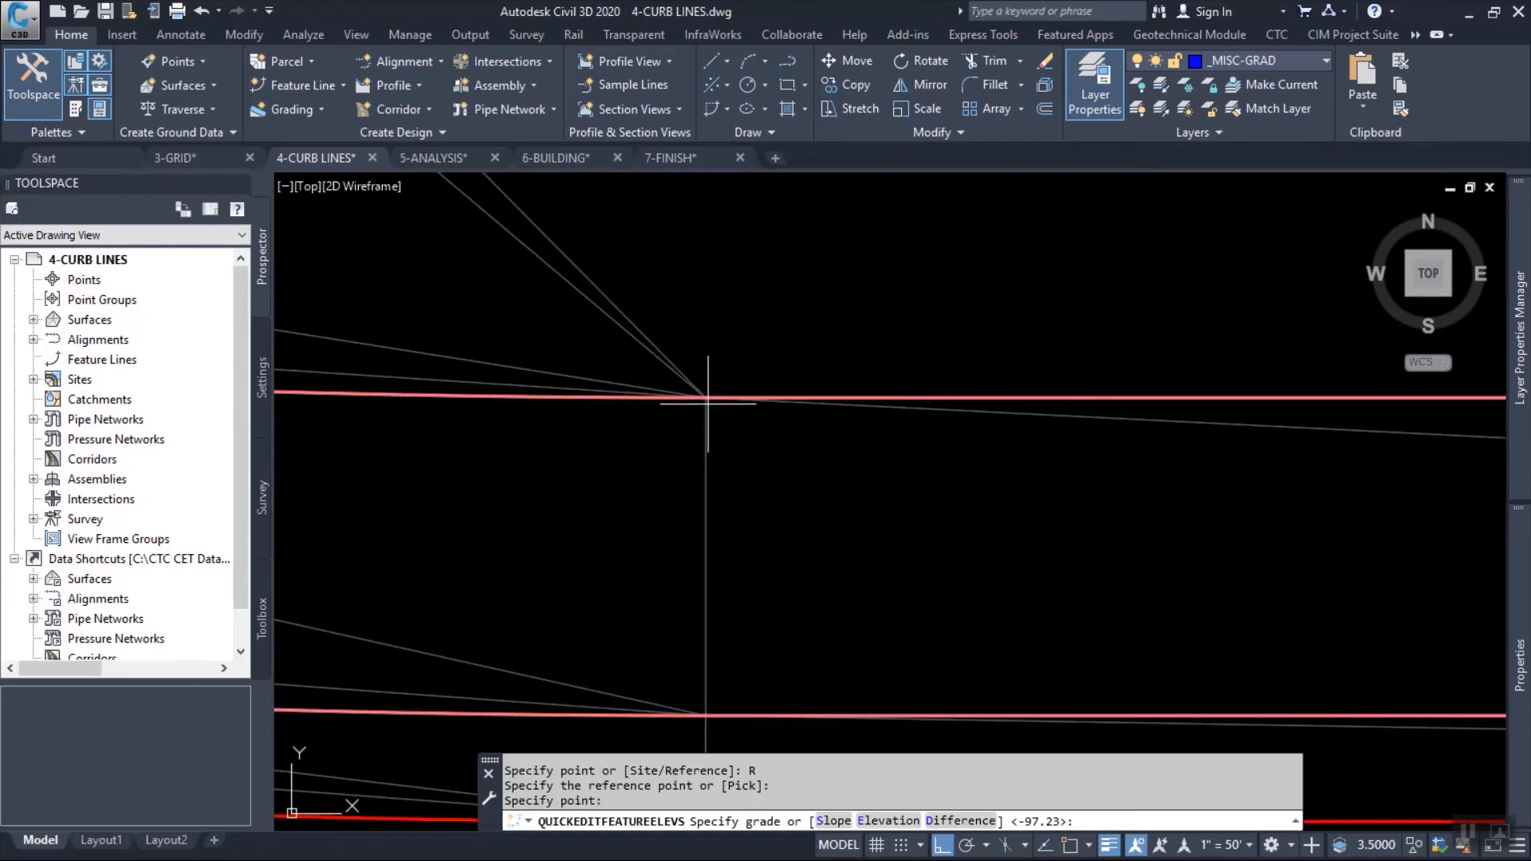
type("d")
key("Return")
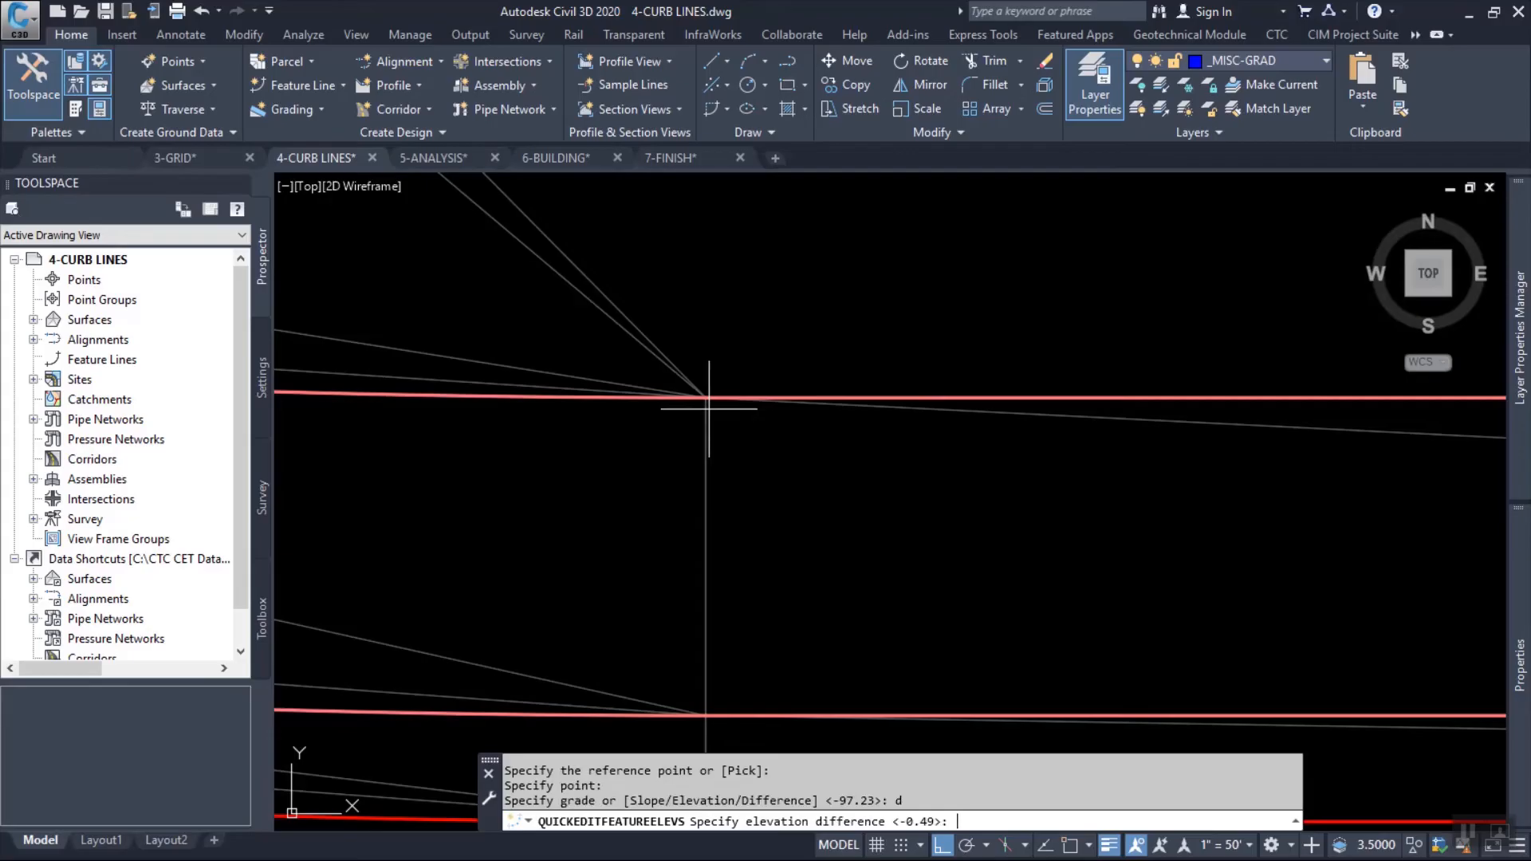
type("0")
key("Return")
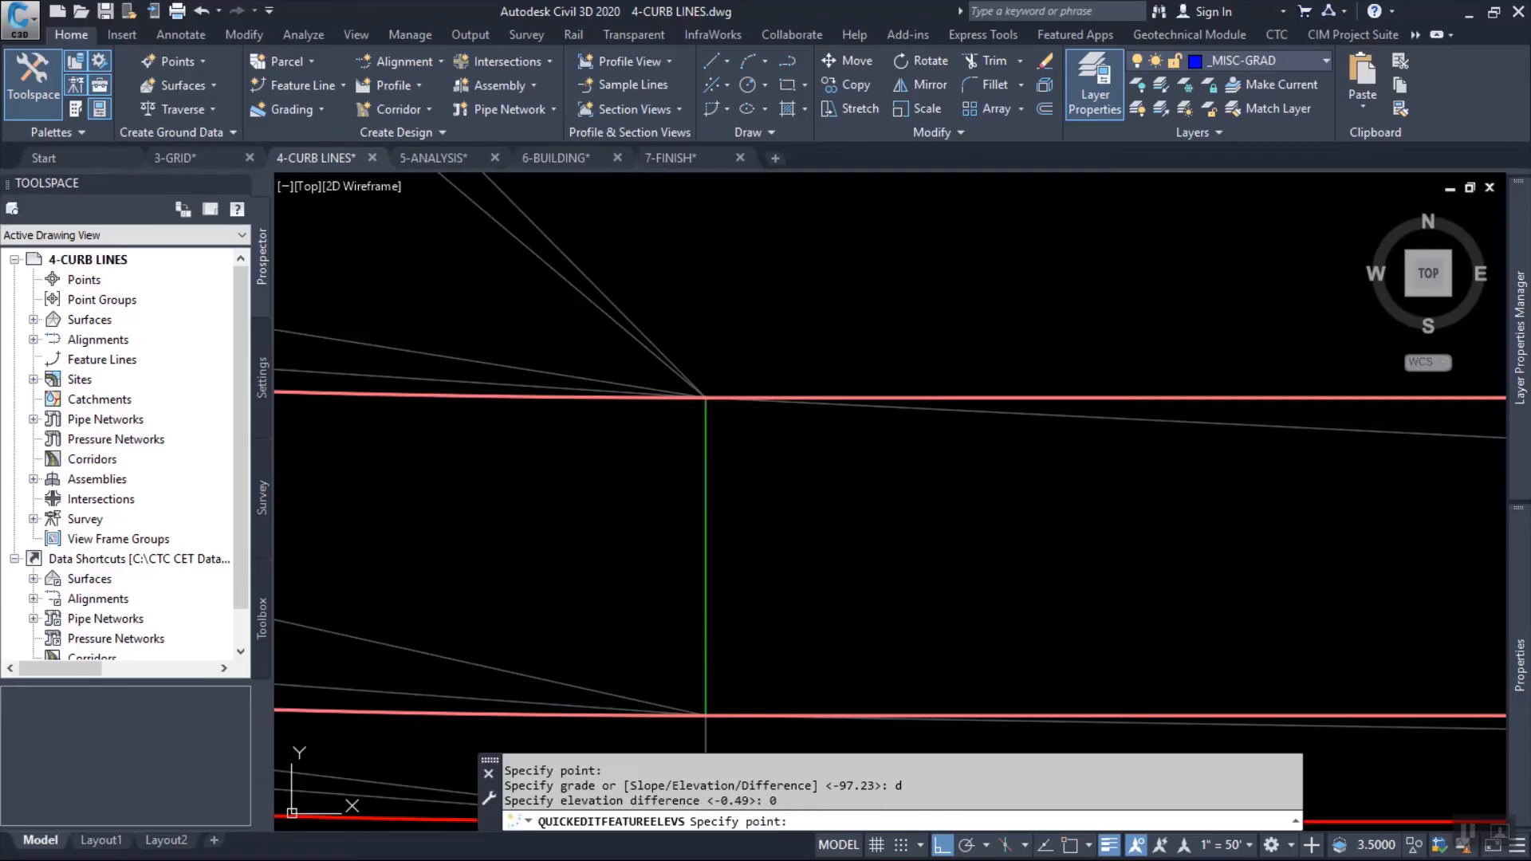
key("Return")
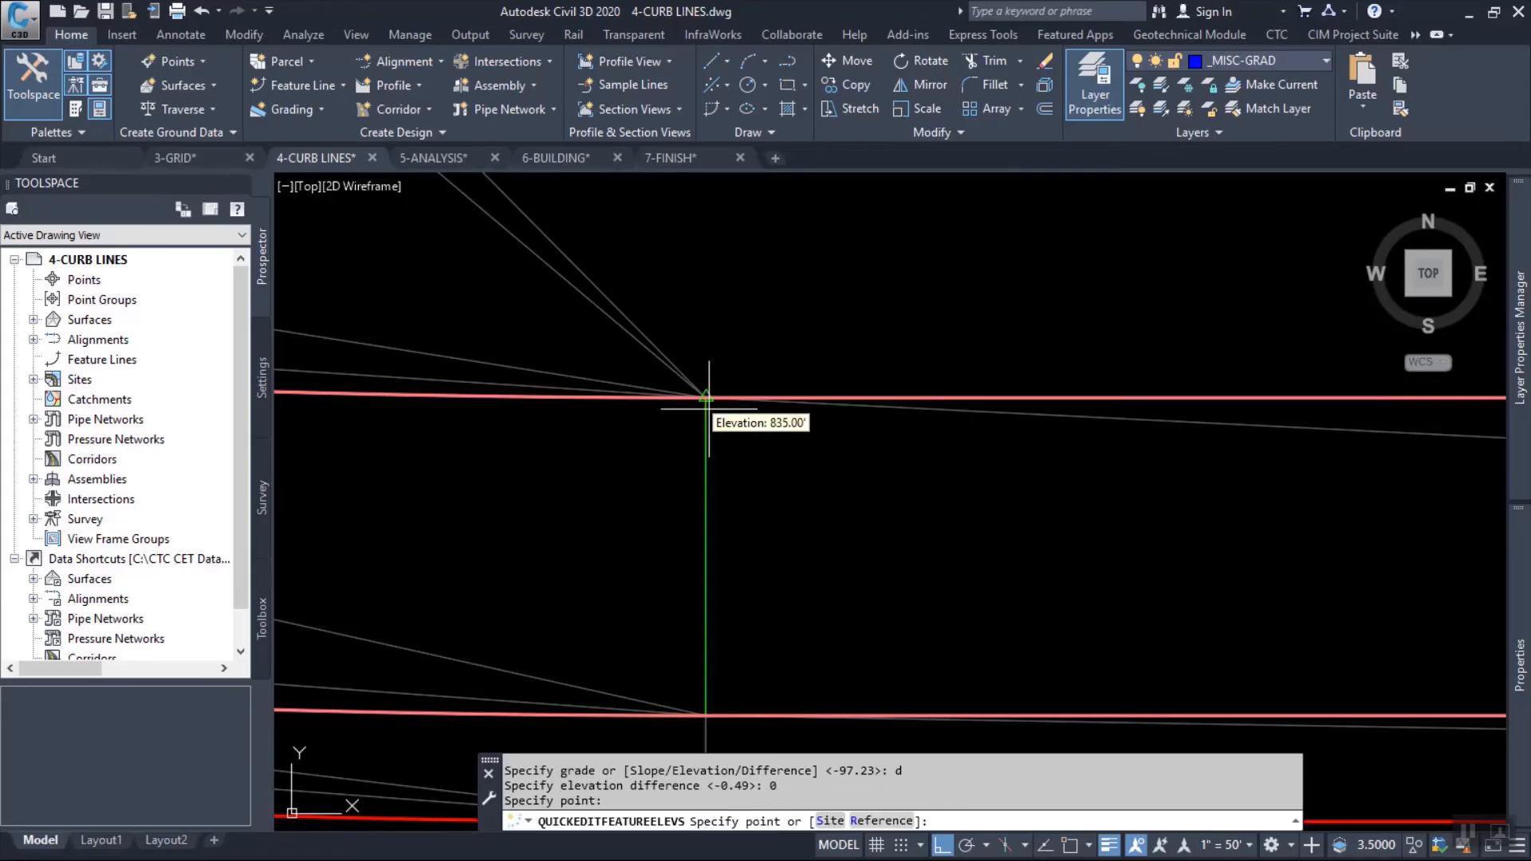
key("Escape")
key("Escape")
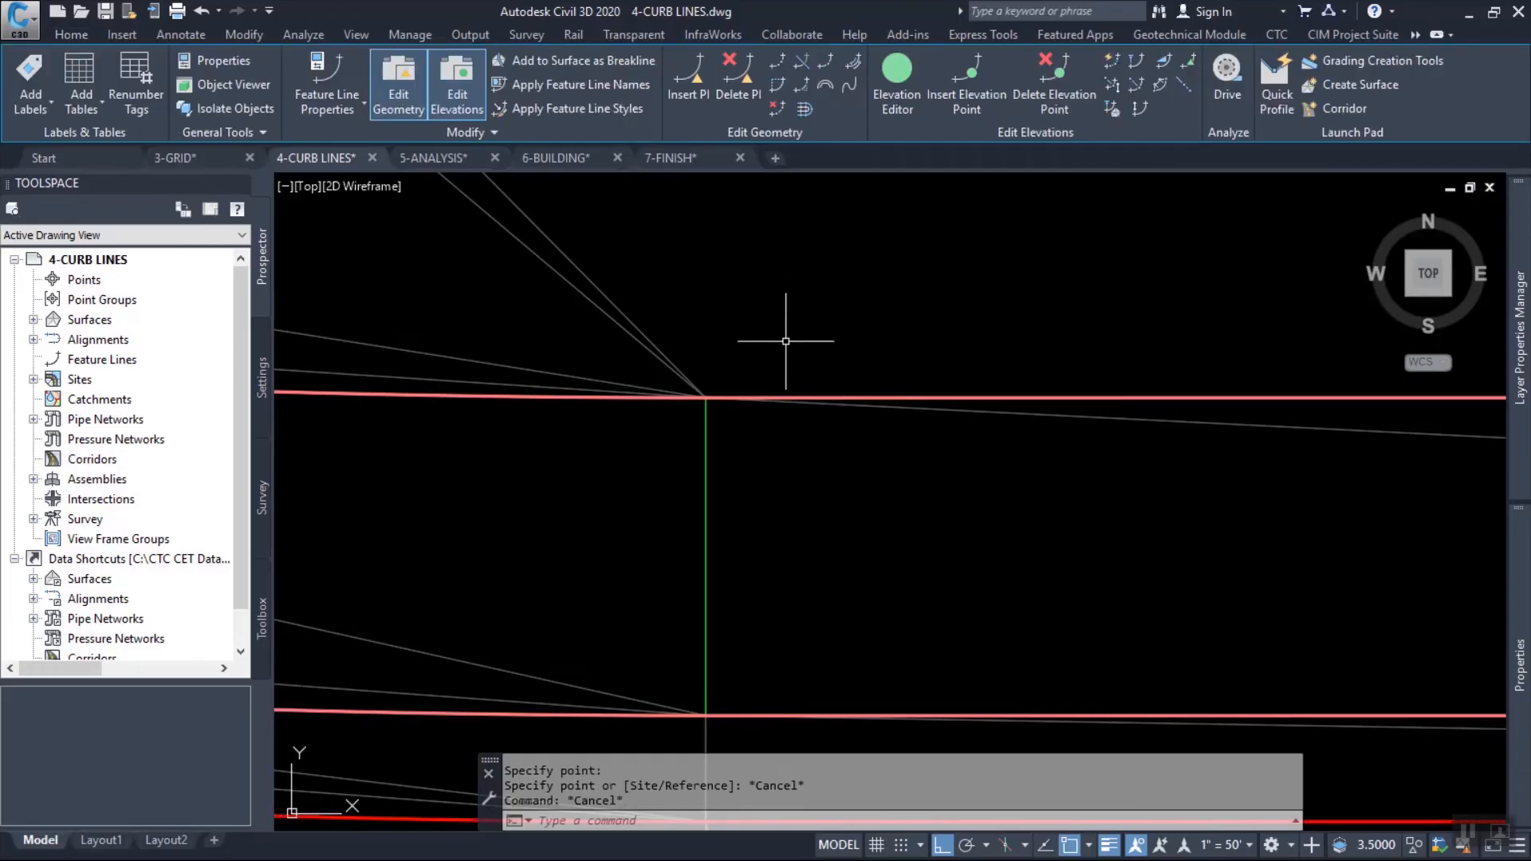
With Quick Elevation Edit in the red curb line's site, accept elevation 833.84 for its point at the north end of the northwest curb return.
scroll(806, 341, "down", 3)
mouse_move(809, 361)
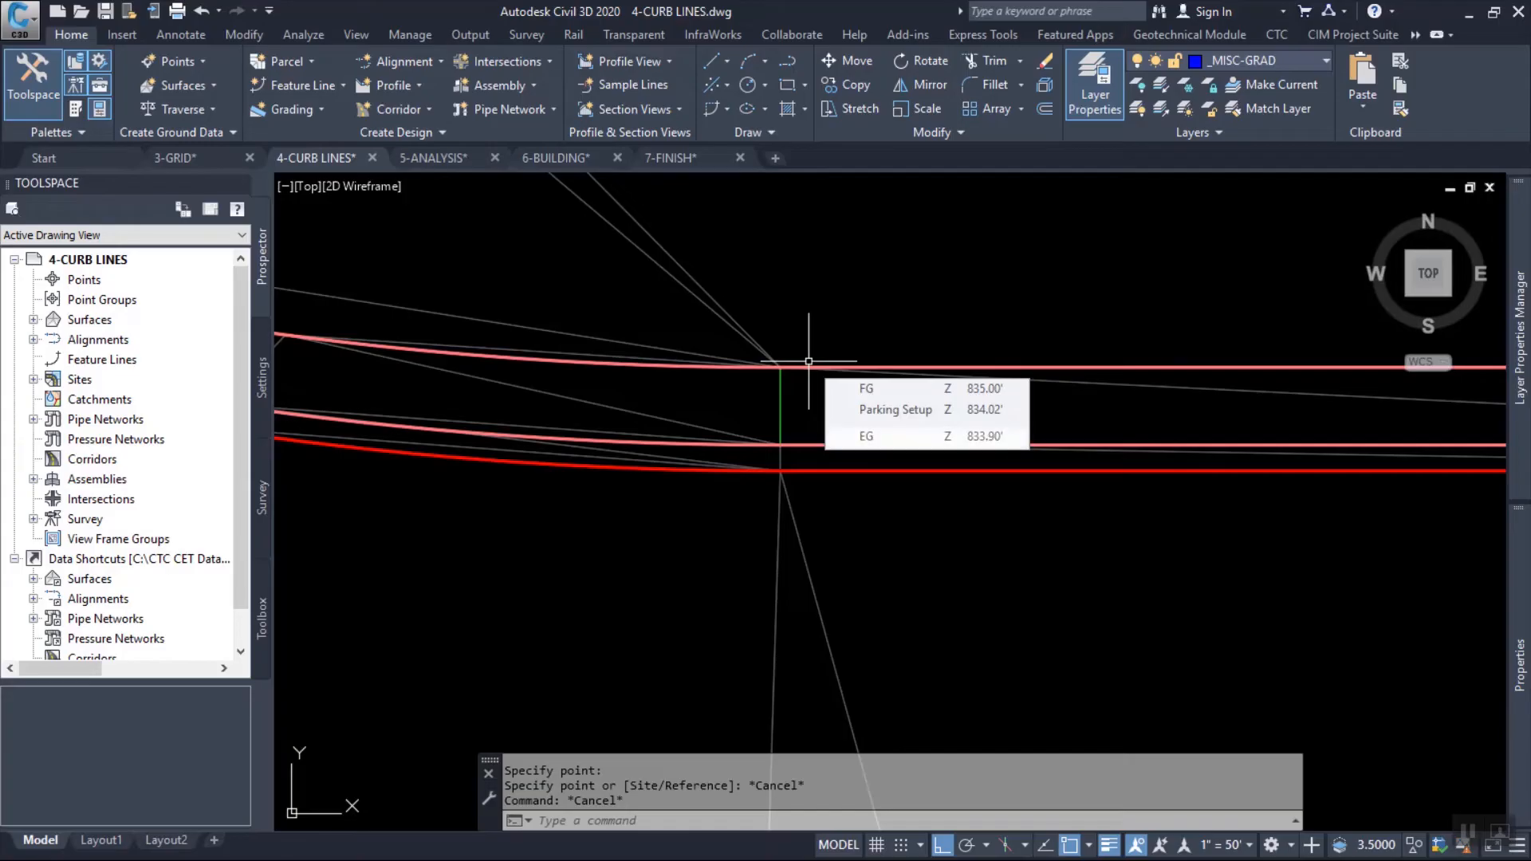
scroll(809, 361, "down", 3)
scroll(581, 318, "up", 6)
scroll(728, 305, "up", 4)
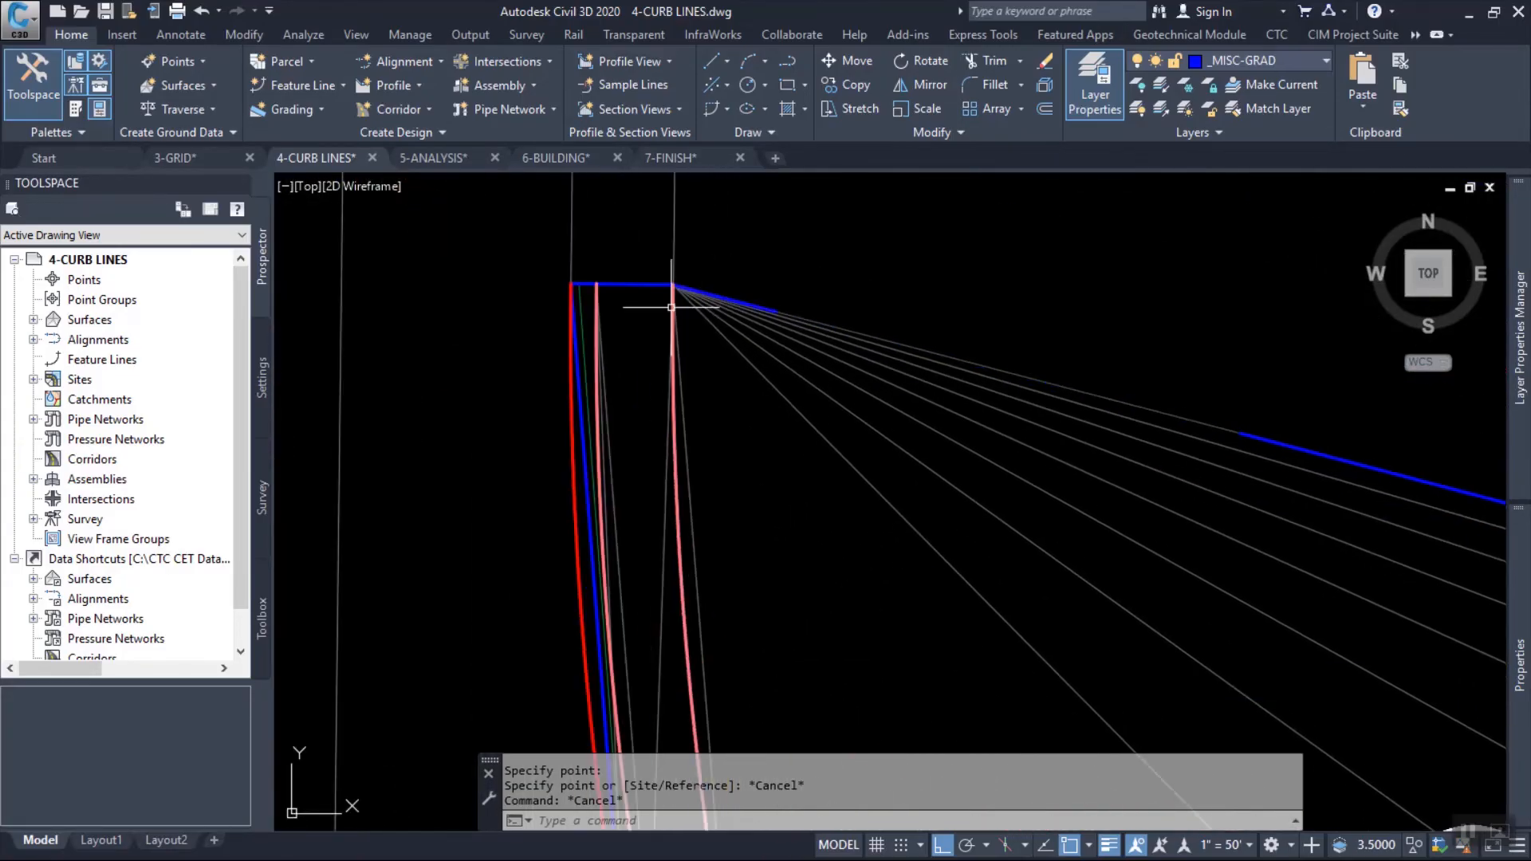
scroll(567, 283, "up", 1)
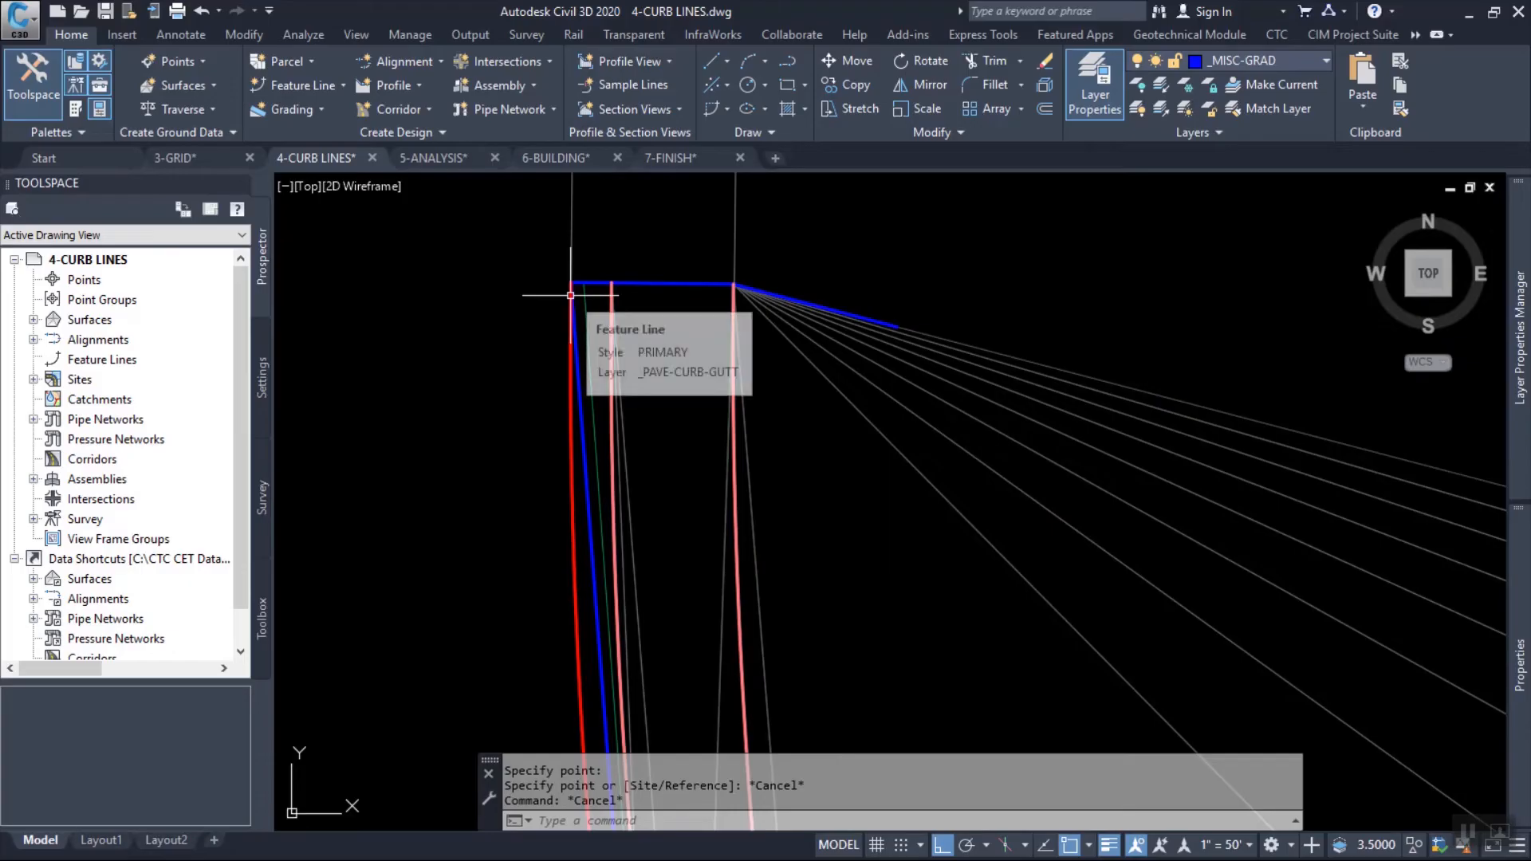
left_click(570, 295)
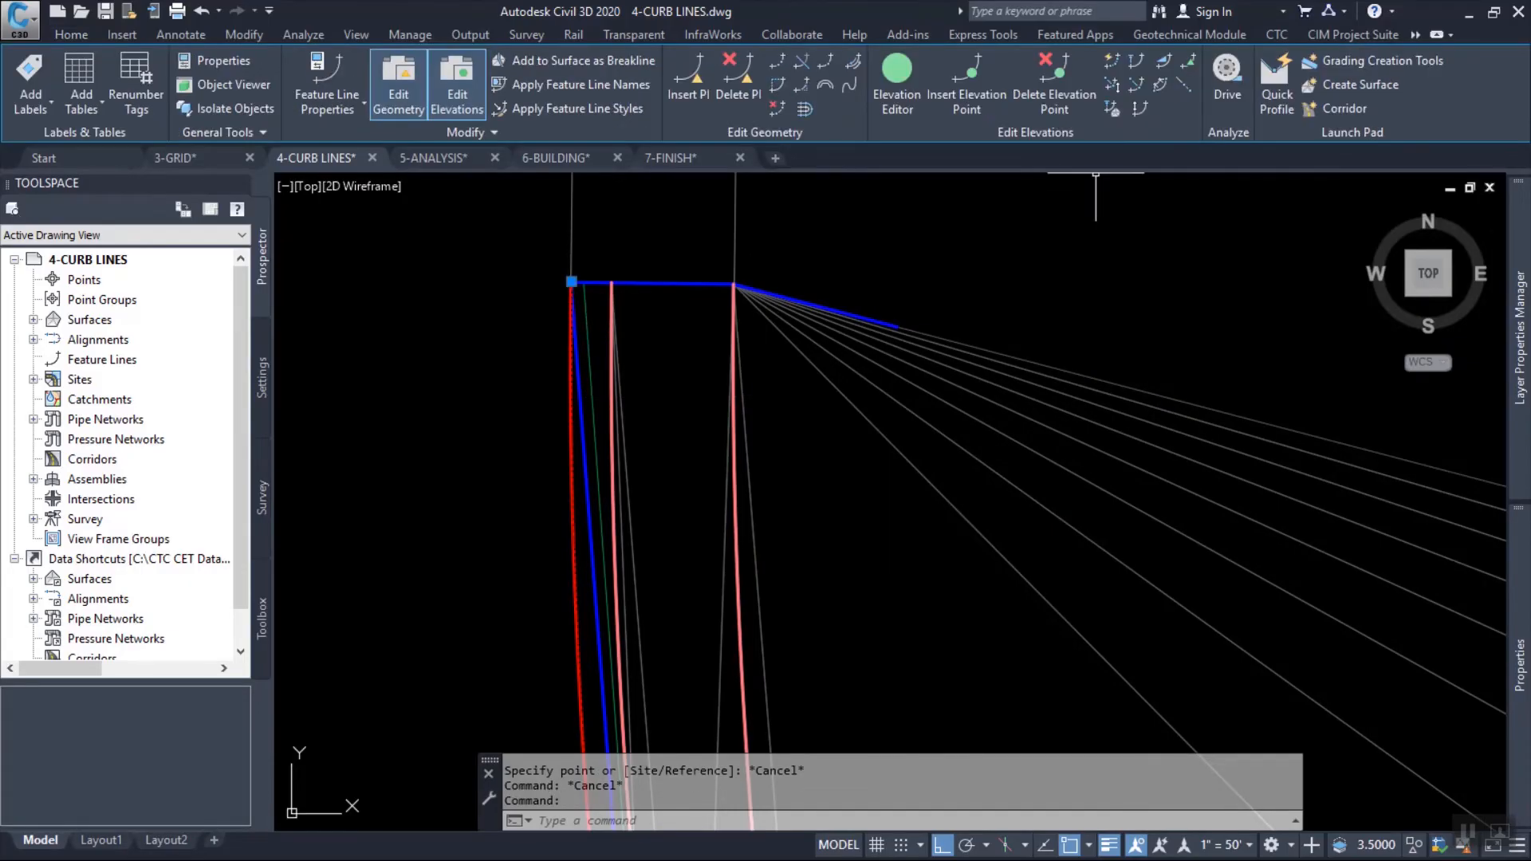
left_click(1112, 60)
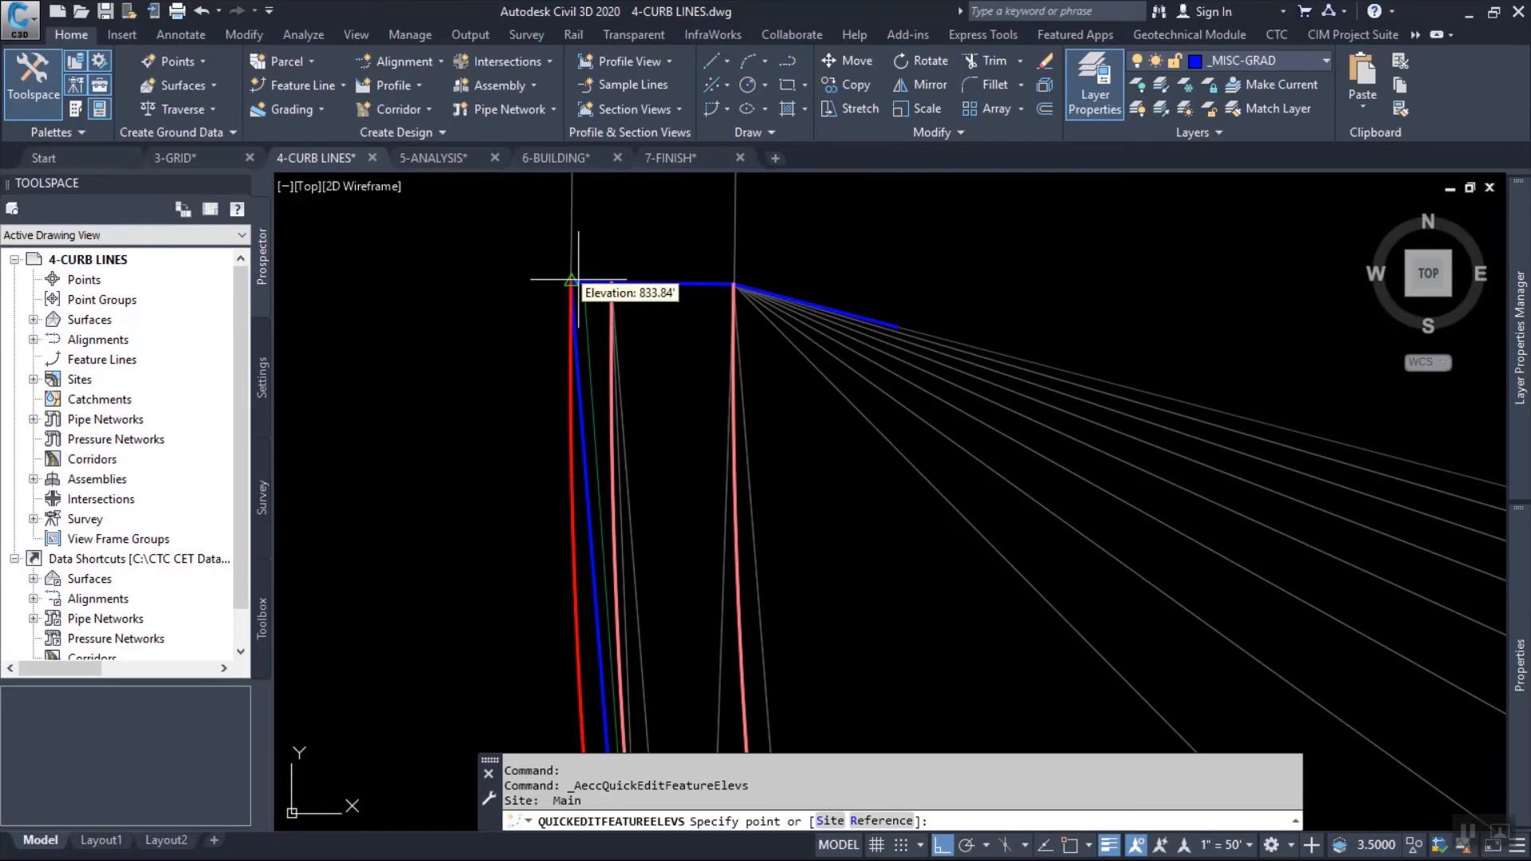
left_click(576, 280)
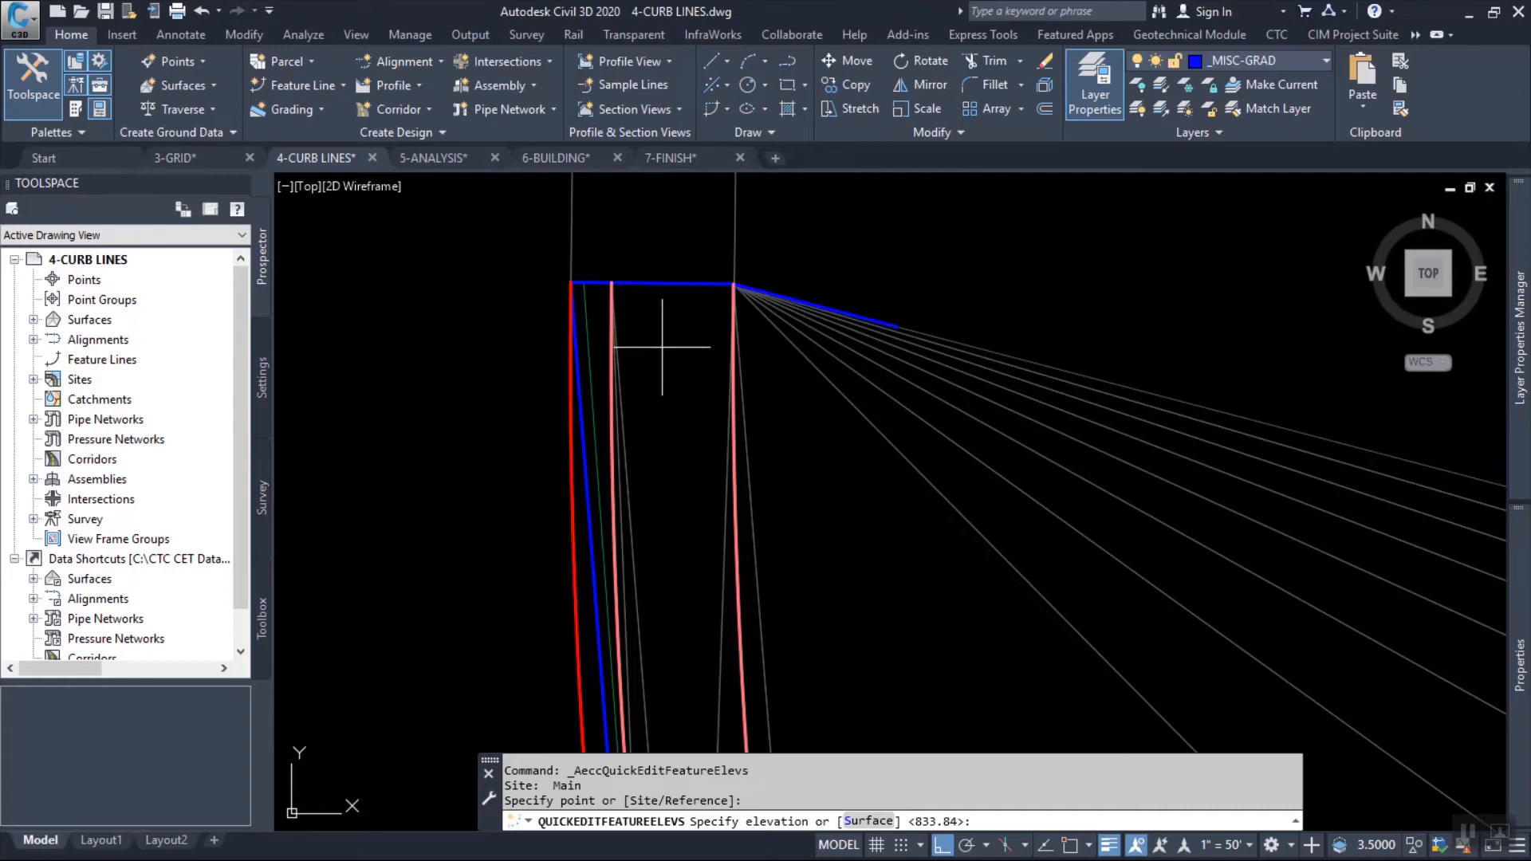
key("Return")
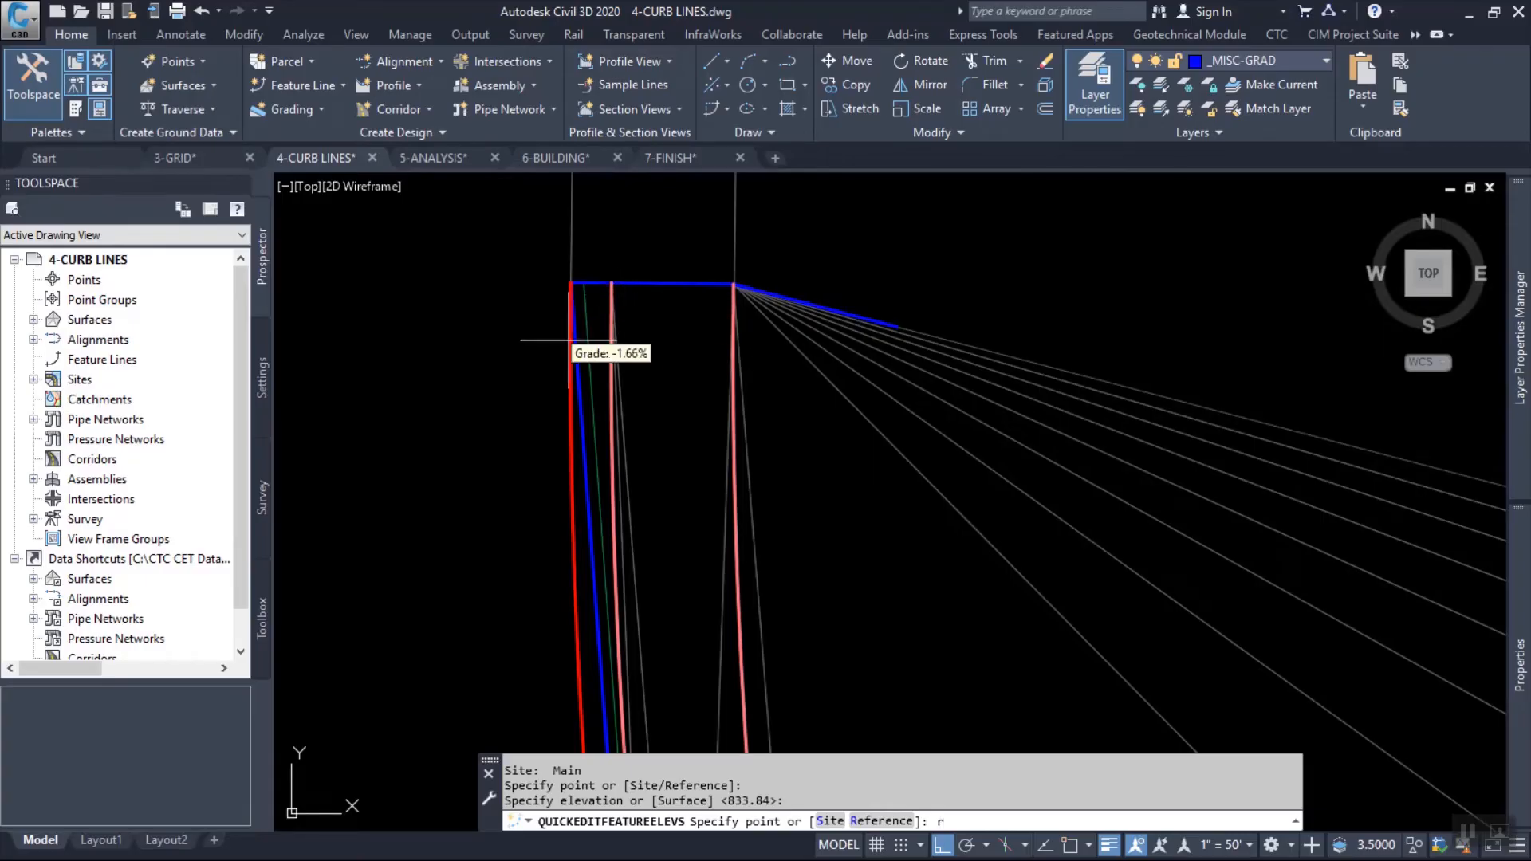
Referencing the red curb line's north end point, set the adjacent end point of the middle curb line to an elevation difference of 0.50.
type("r")
key("Return")
left_click(614, 283)
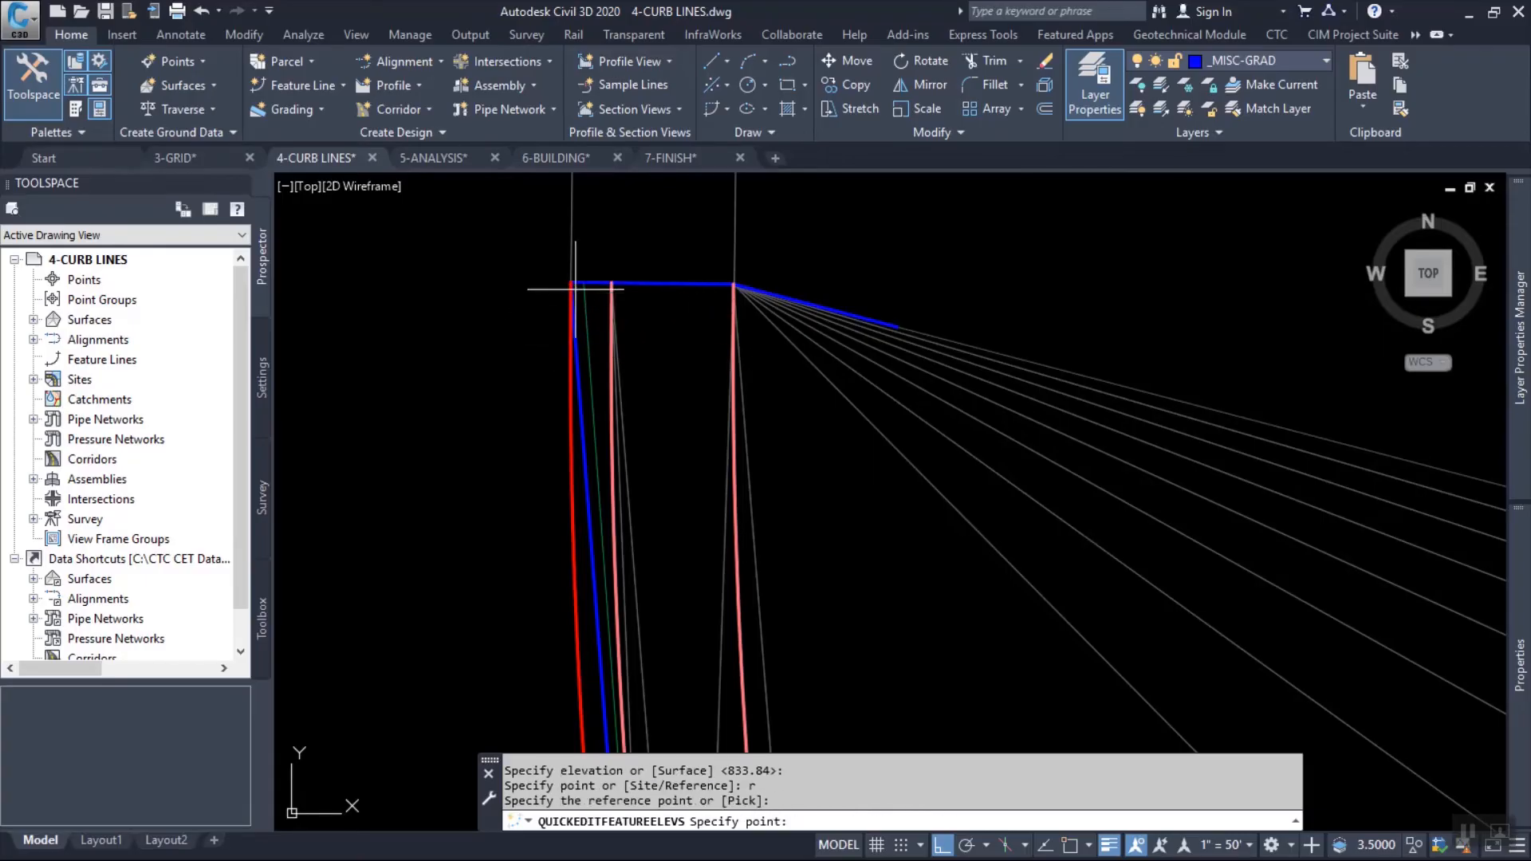
left_click(622, 283)
type(".5")
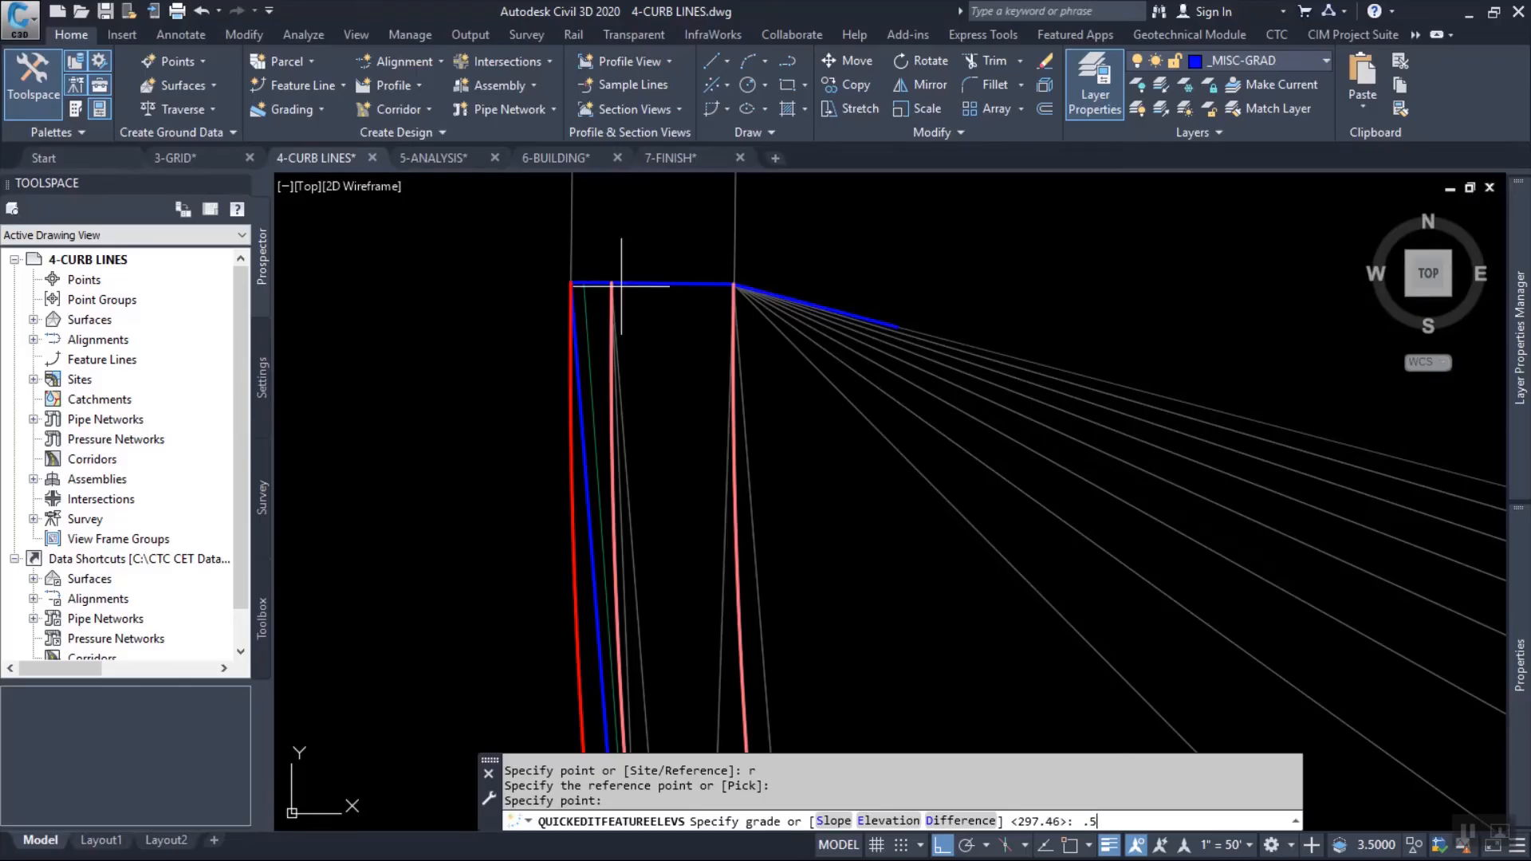
key("BackSpace")
key("BackSpace")
type("d")
key("Return")
key("Return")
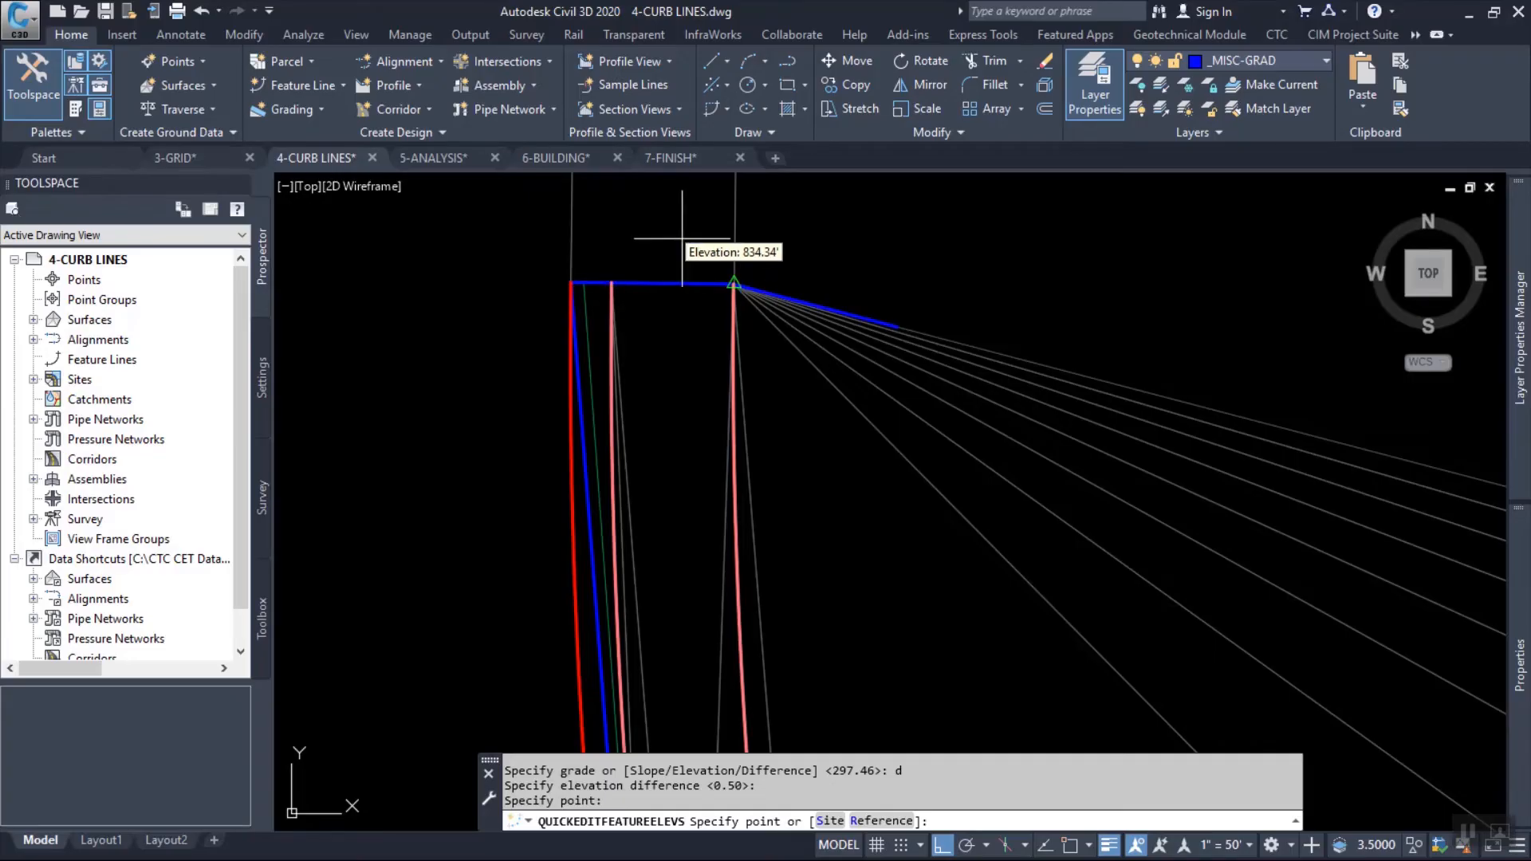
Try to take the elevation of the red curb line's north end point from the EG surface.
middle_click_drag(680, 232, 640, 275)
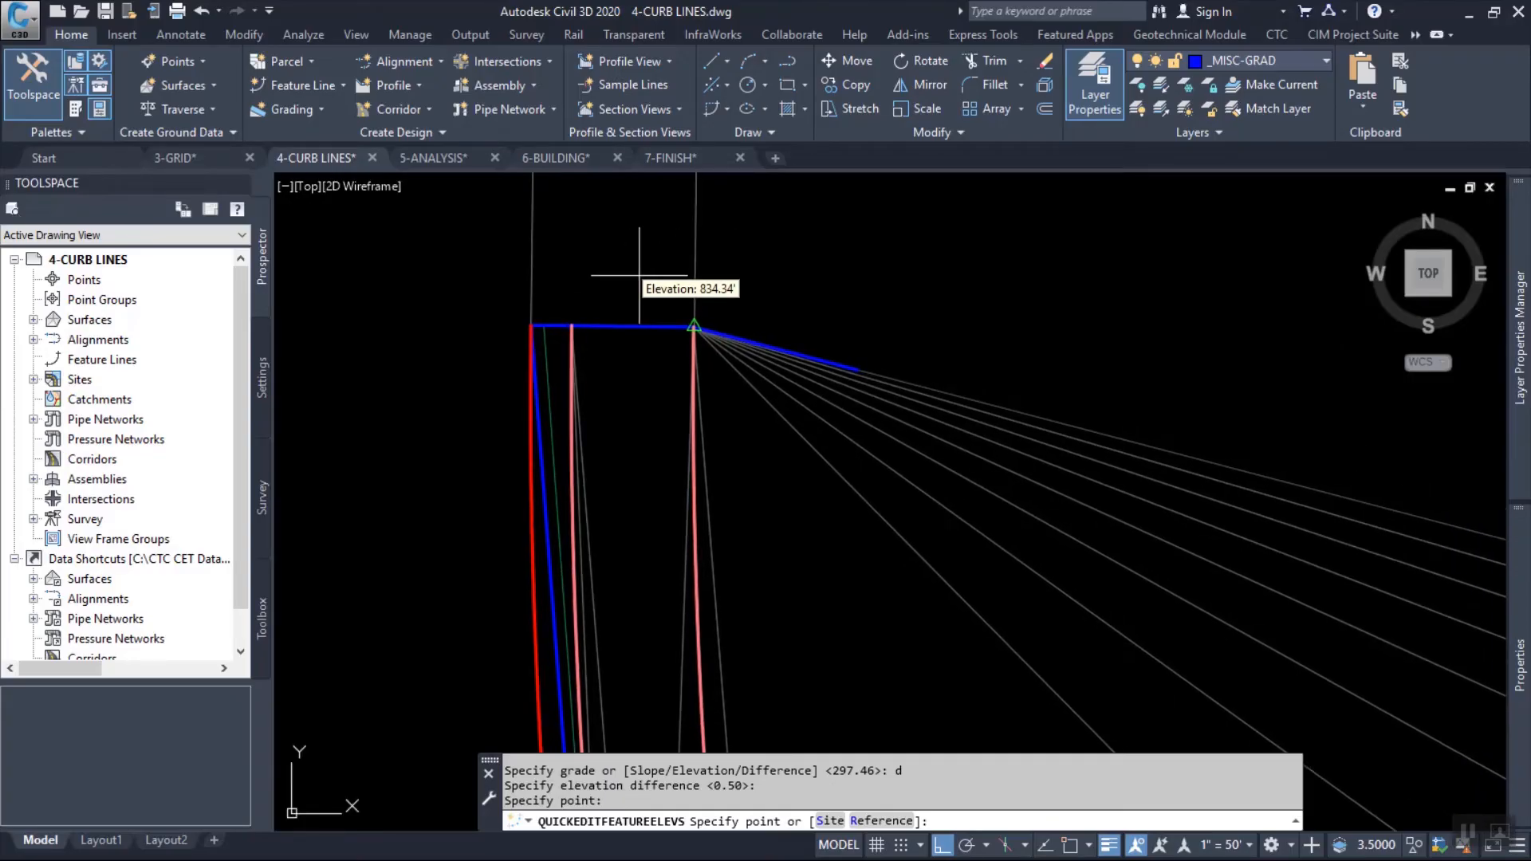
left_click(531, 324)
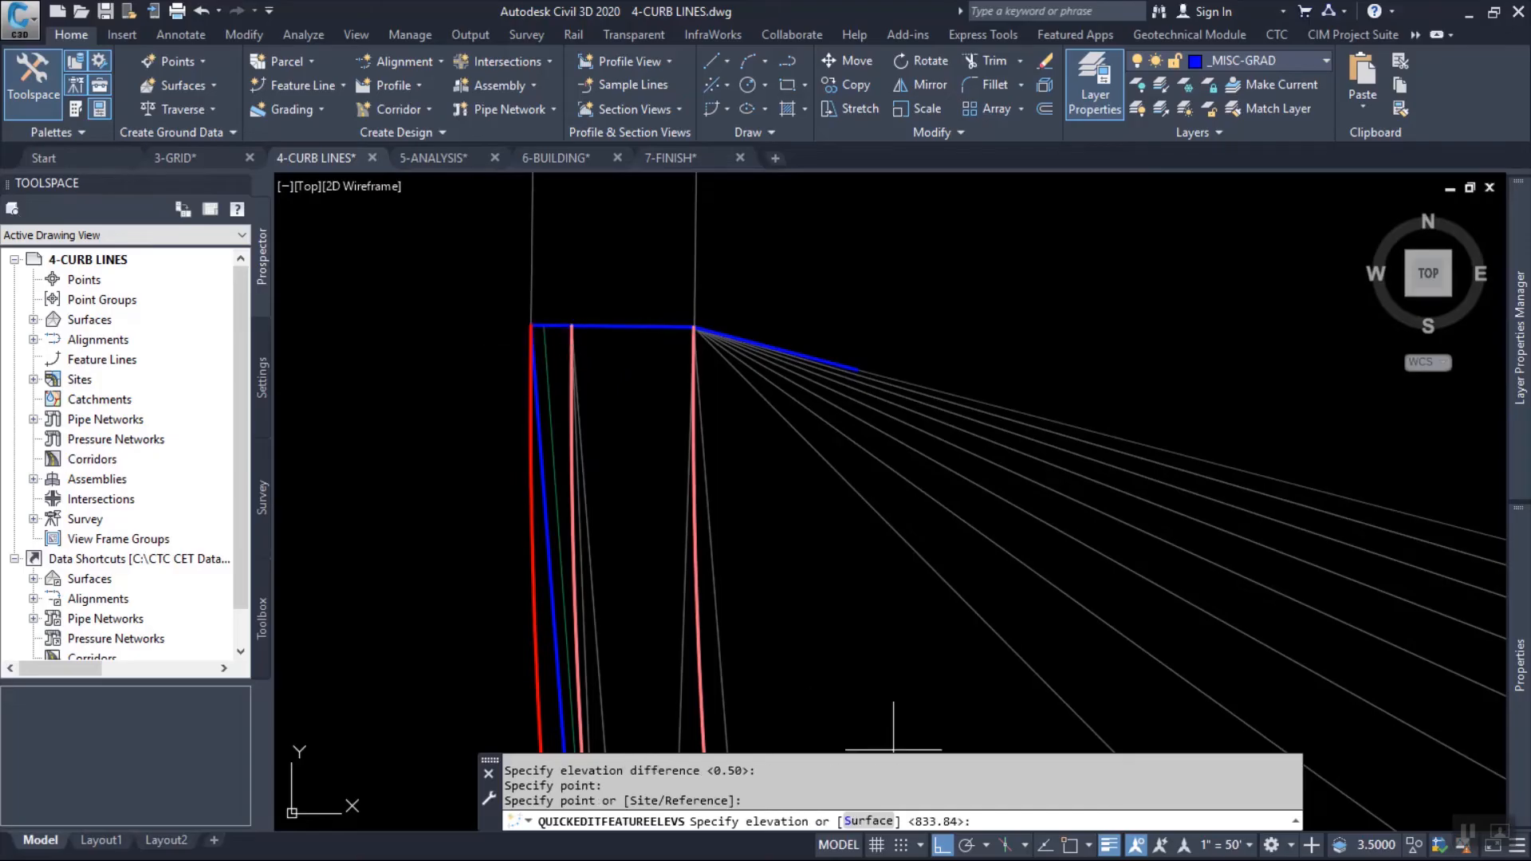
type("S")
key("Return")
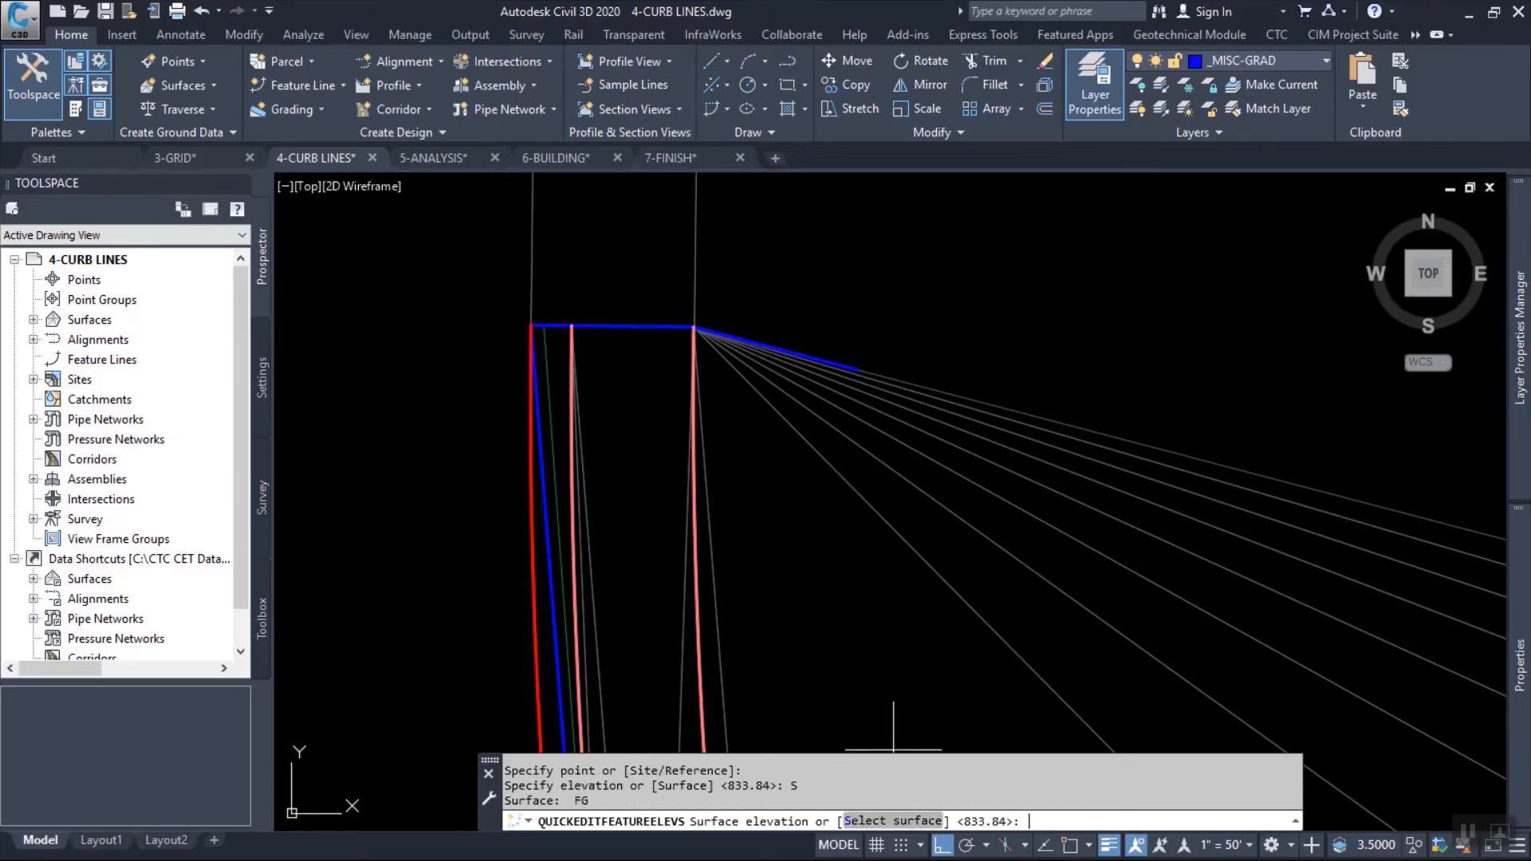
type("s")
key("Return")
left_click(558, 181)
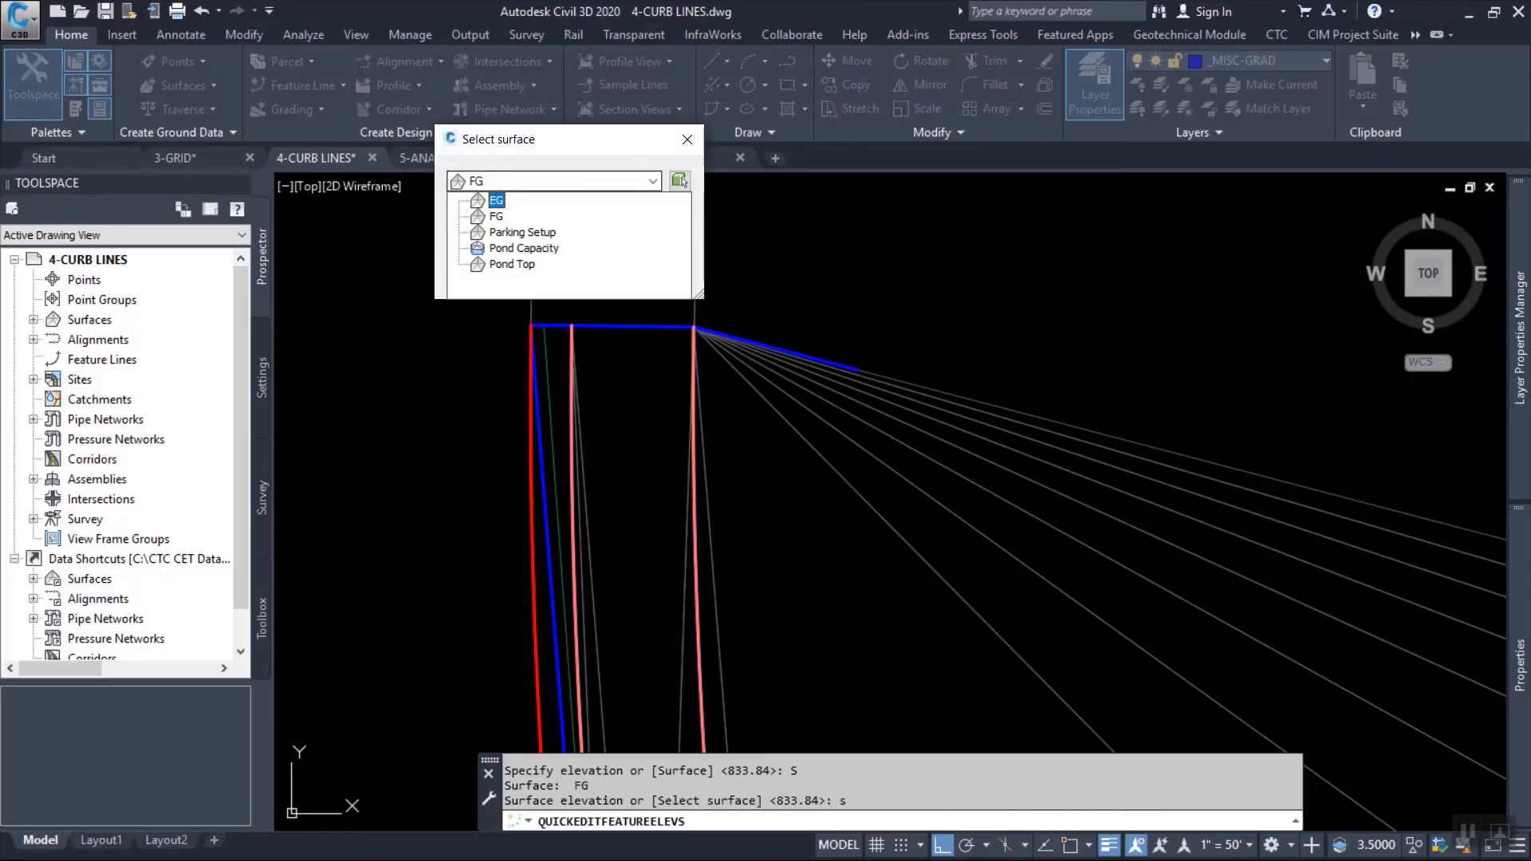
left_click(496, 200)
left_click(495, 270)
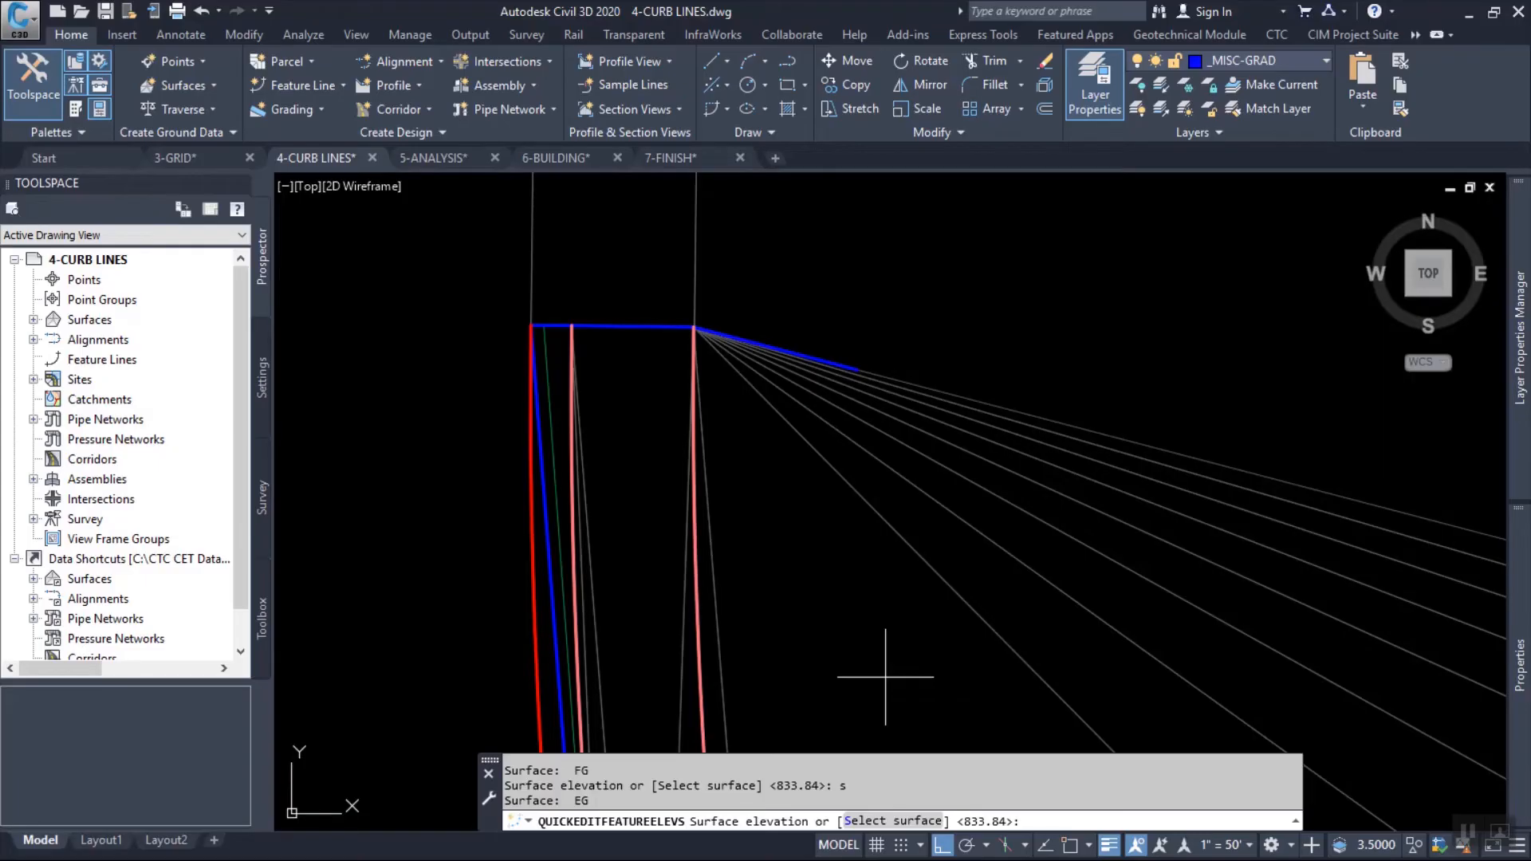
key("Escape")
Review the red curb feature line's point elevations in the Elevation Editor, close it and clear the selection.
left_click(897, 80)
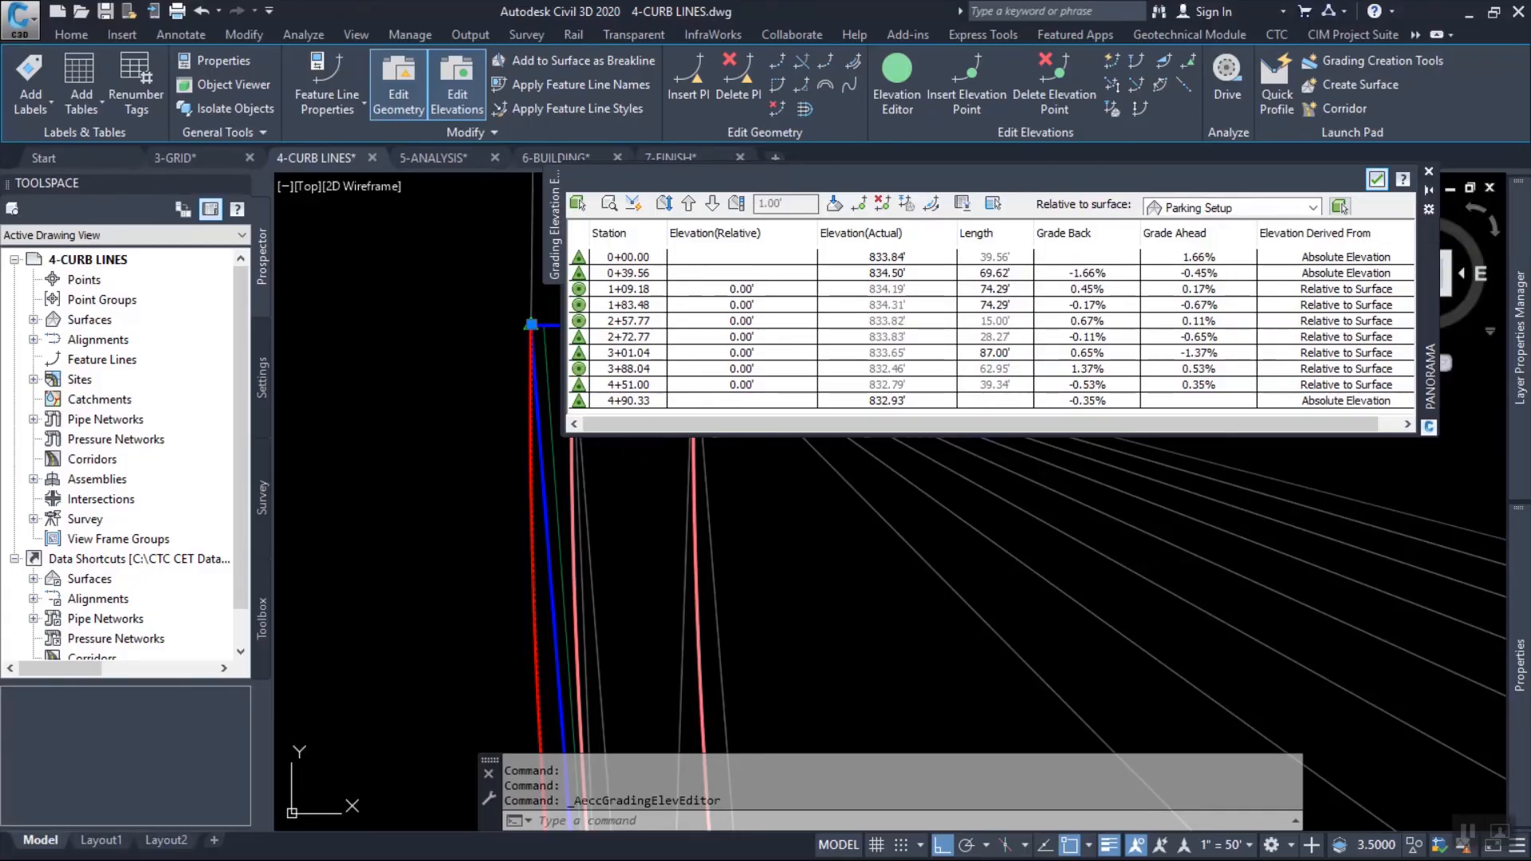
left_click(1377, 179)
mouse_move(1315, 415)
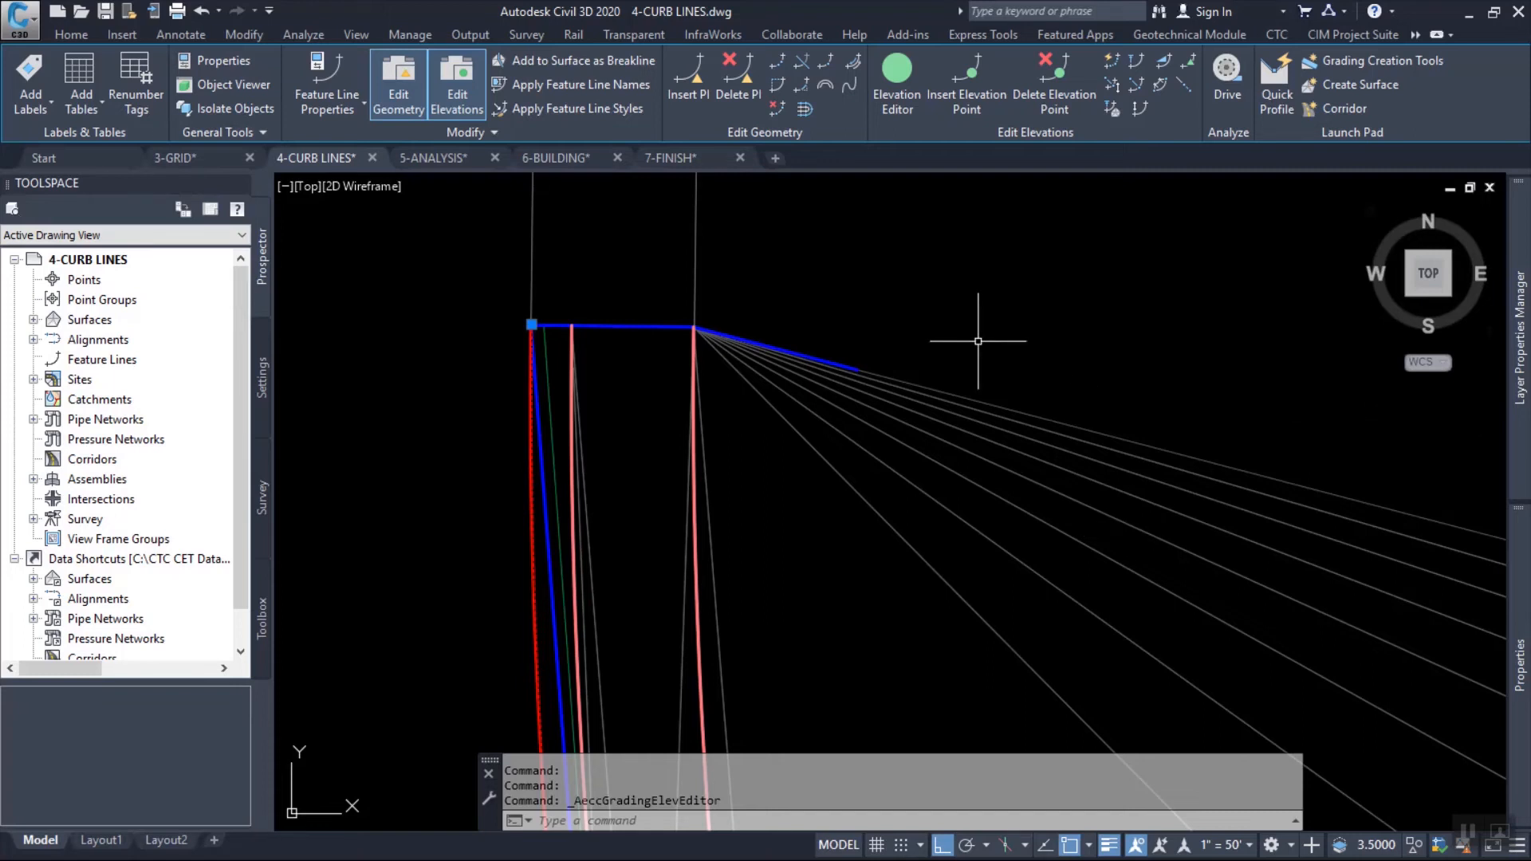
key("Escape")
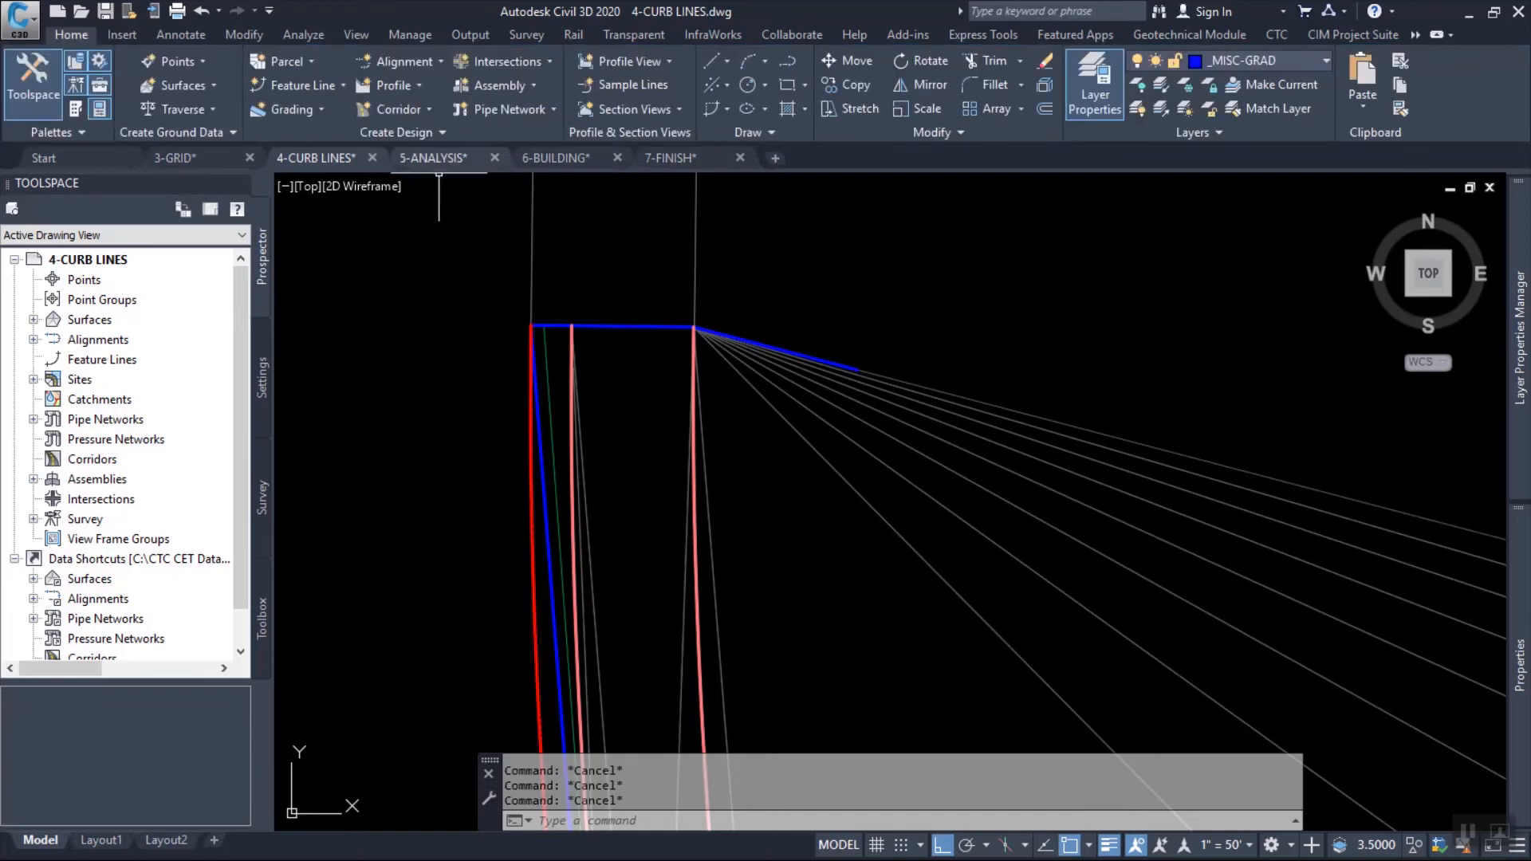
Switch to the 5-ANALYSIS drawing and examine the surface analysis between the existing road, the northwest entrance and the building.
left_click(433, 158)
mouse_move(513, 239)
middle_mouse_down()
mouse_move(683, 287)
mouse_move(766, 288)
middle_mouse_up()
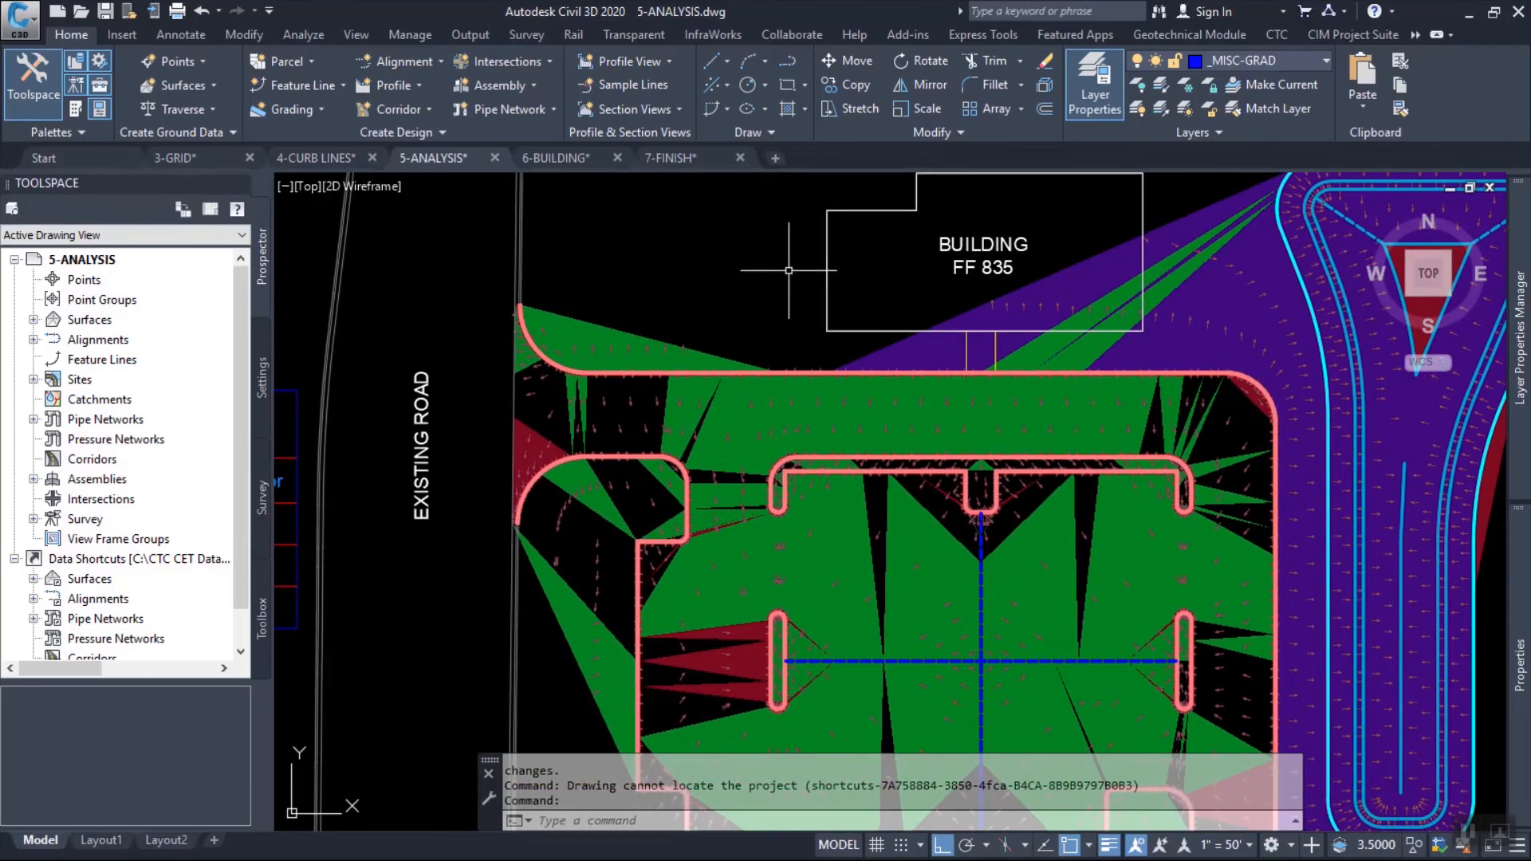
middle_click_drag(796, 277, 803, 367)
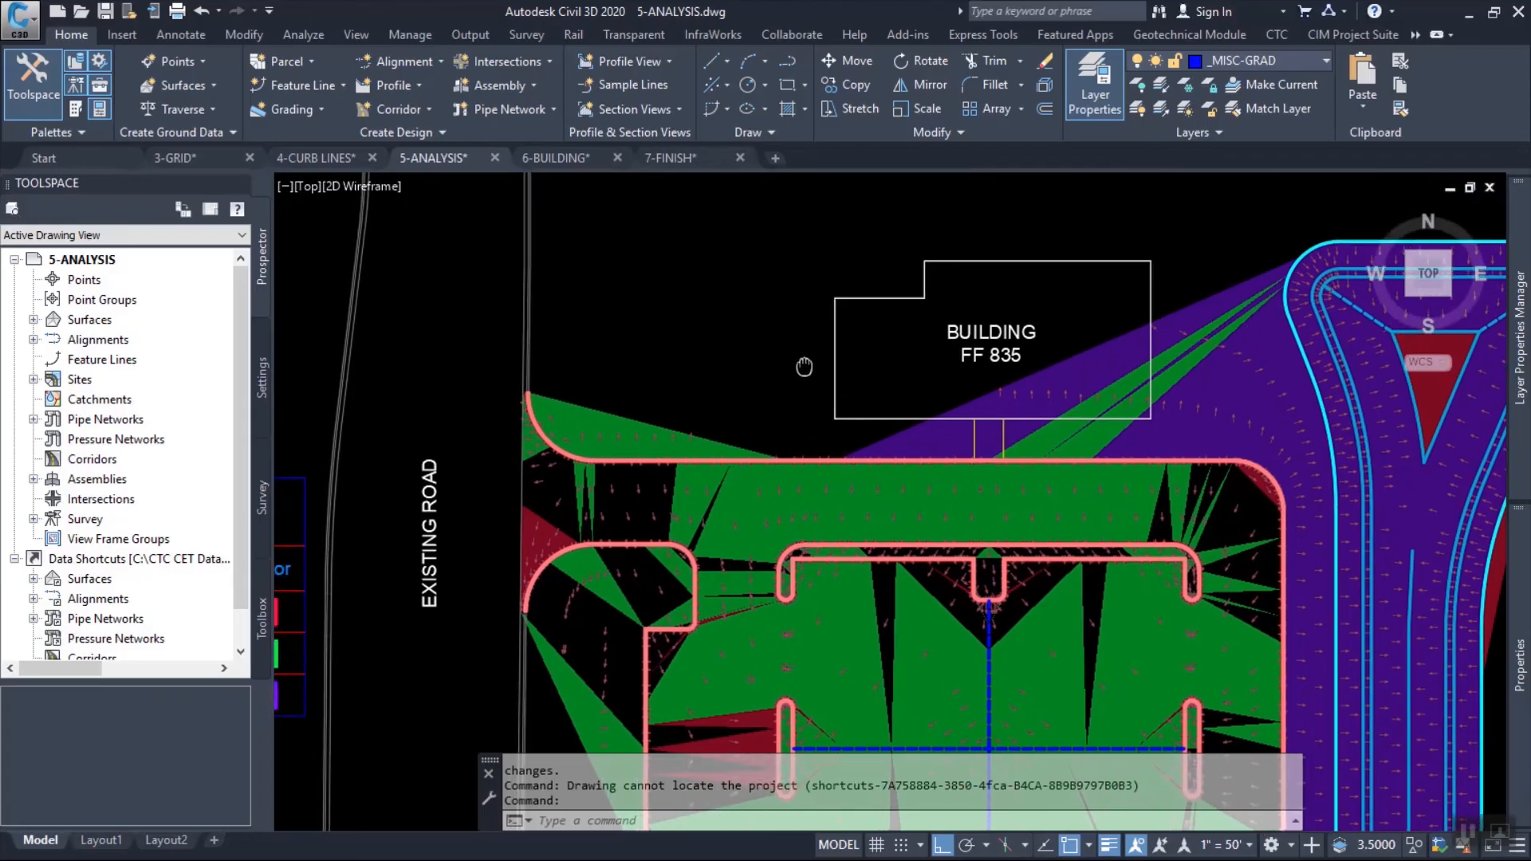
mouse_move(815, 356)
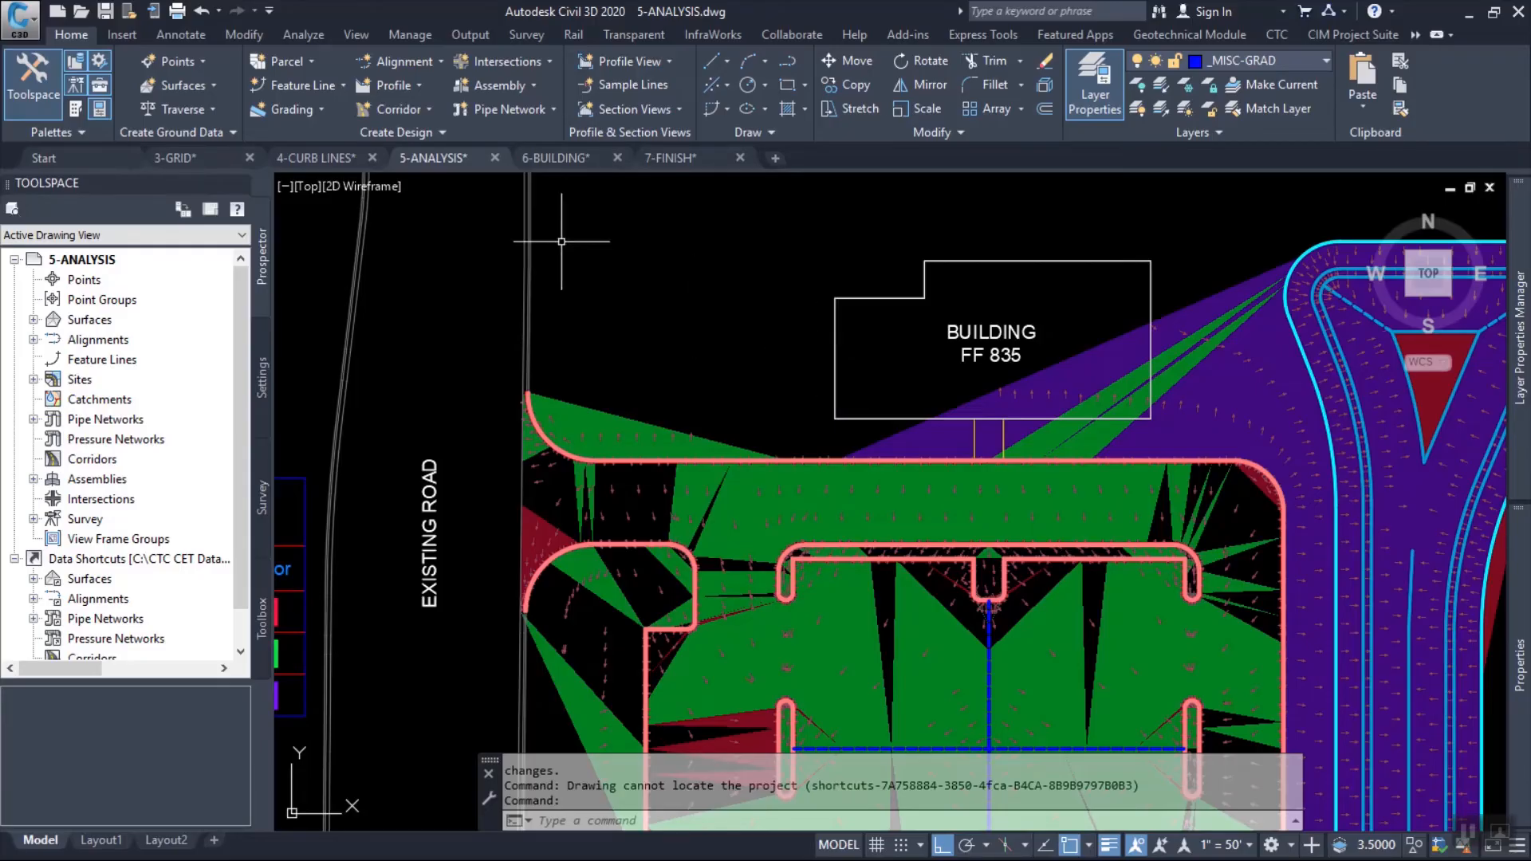
Return to the 4-CURB LINES drawing and inspect where the curb feature lines end at the north end of the northwest curb return.
left_click(316, 158)
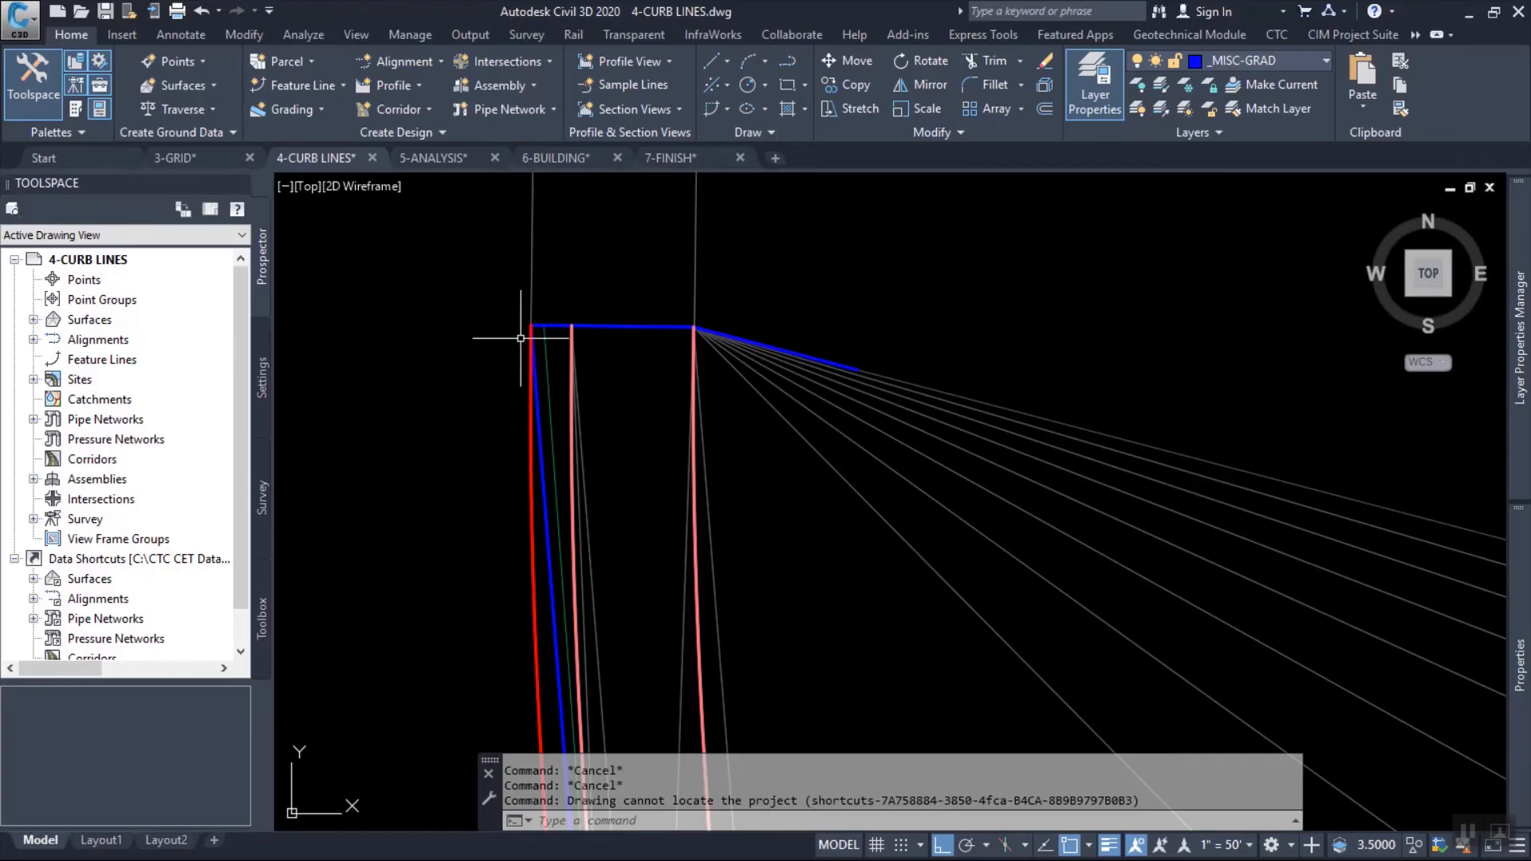
scroll(520, 331, "up", 5)
middle_click_drag(725, 318, 660, 336)
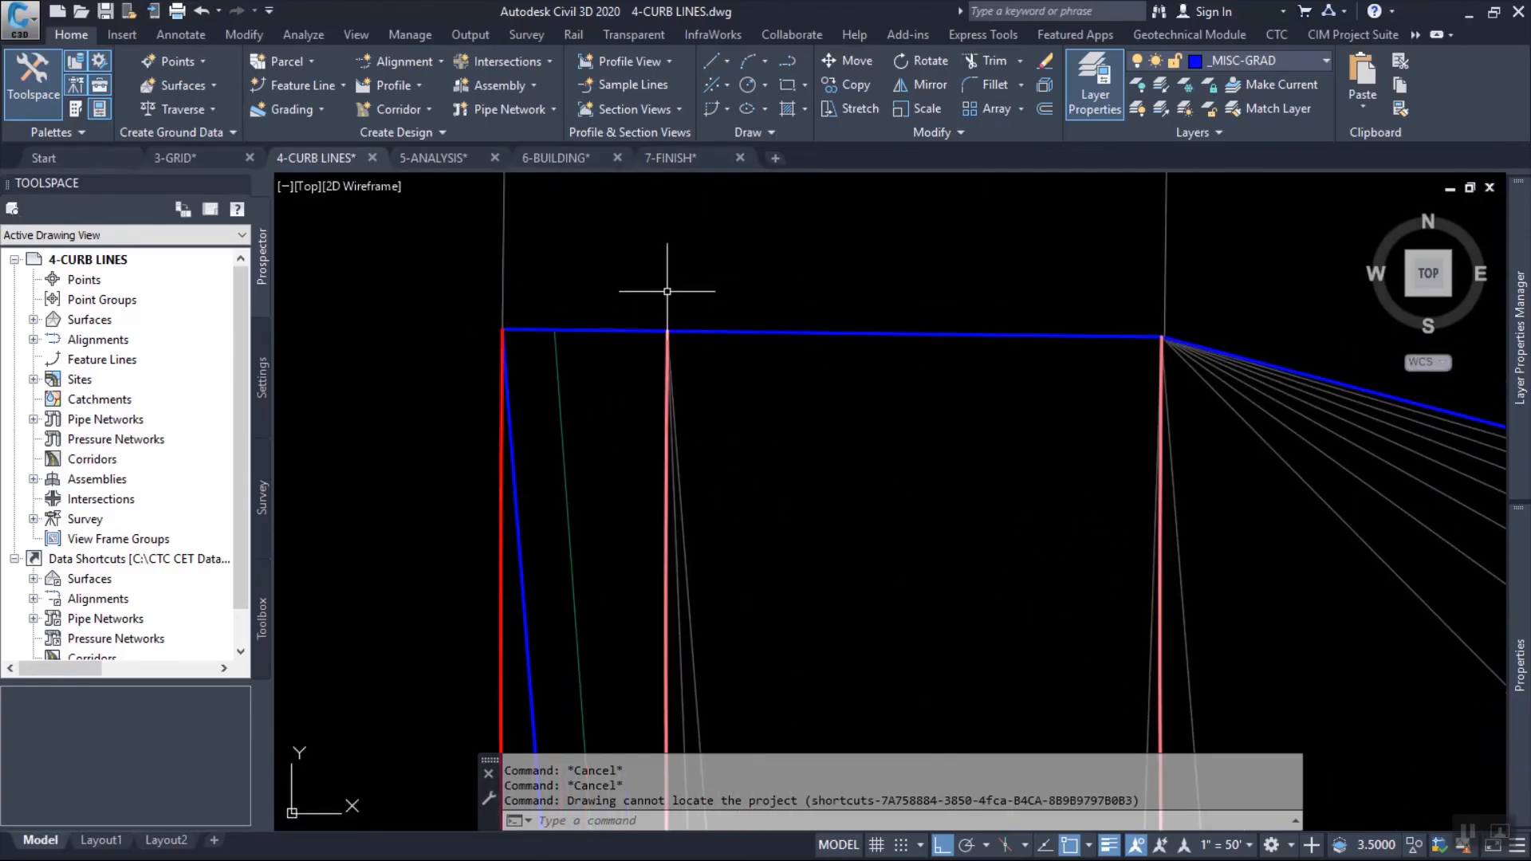
mouse_move(705, 251)
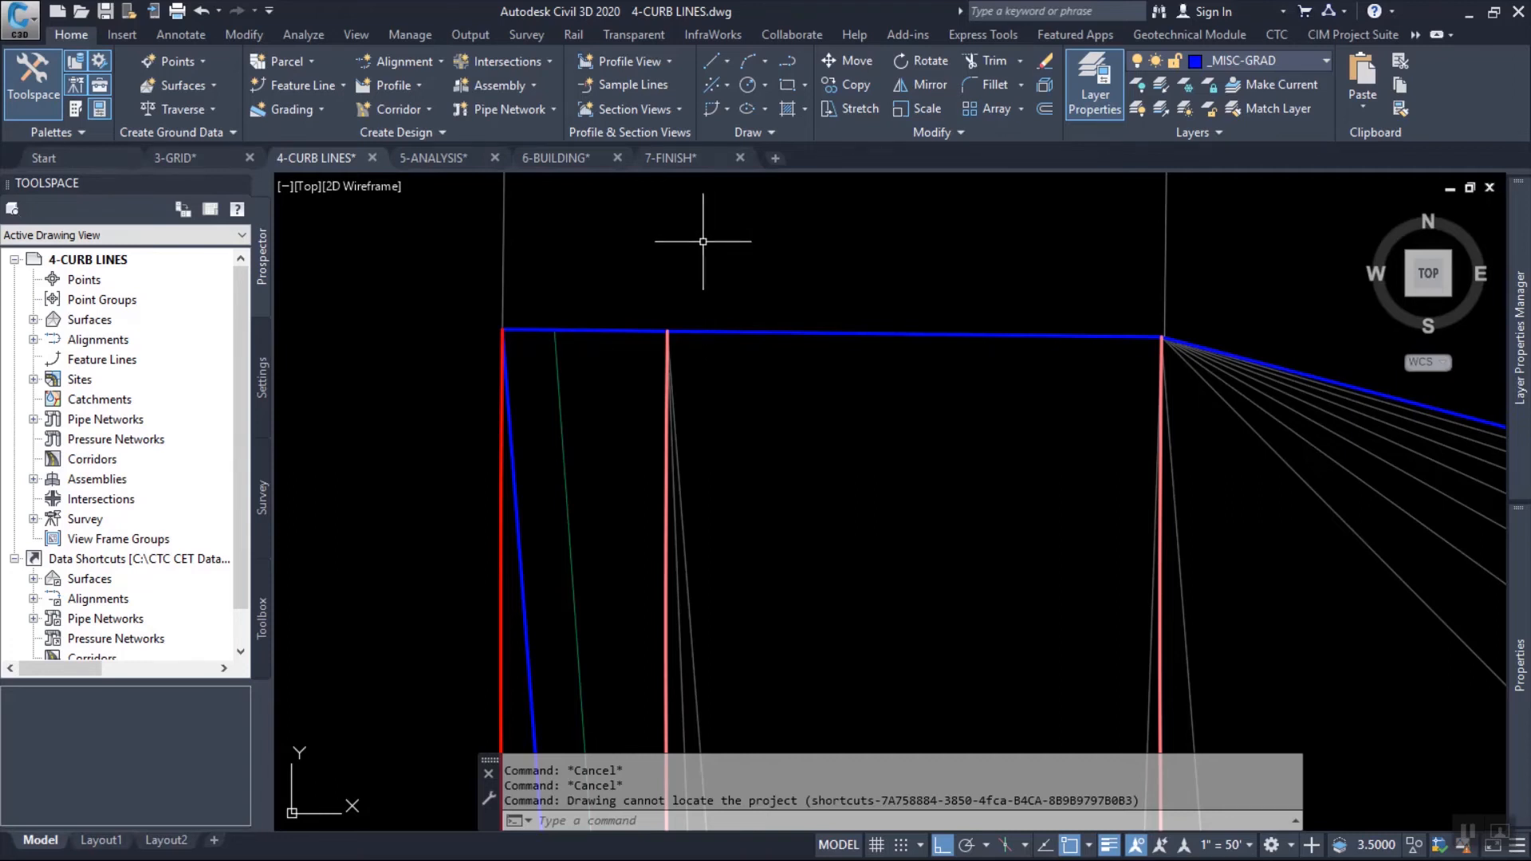
scroll(647, 259, "down", 3)
scroll(647, 258, "down", 6)
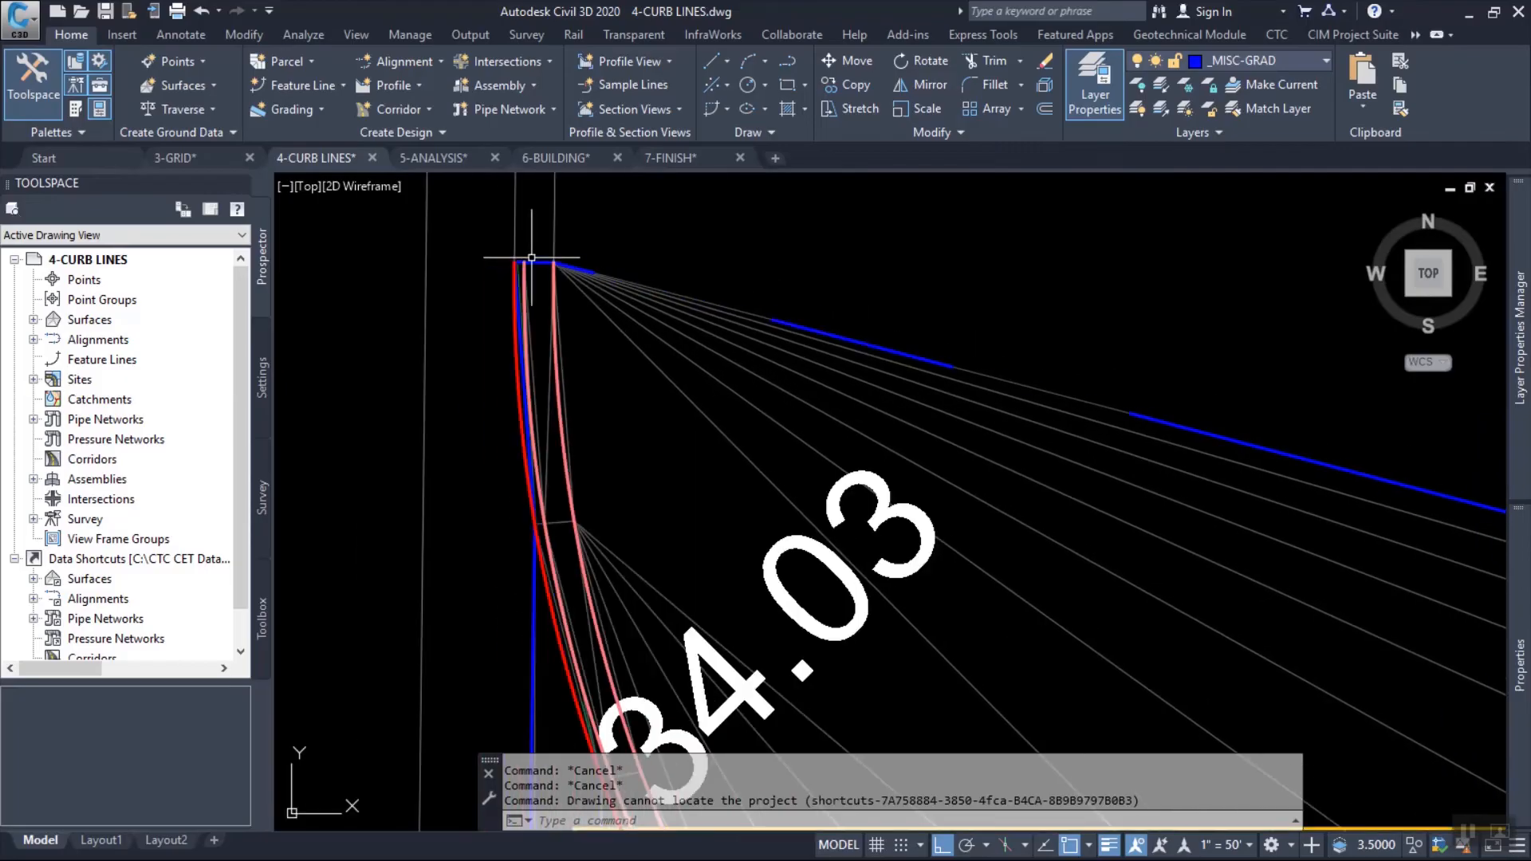
Examine the curb feature lines and surface triangles around the northwest curb return and along the building's south curb.
scroll(589, 304, "down", 4)
middle_click_drag(721, 454, 650, 305)
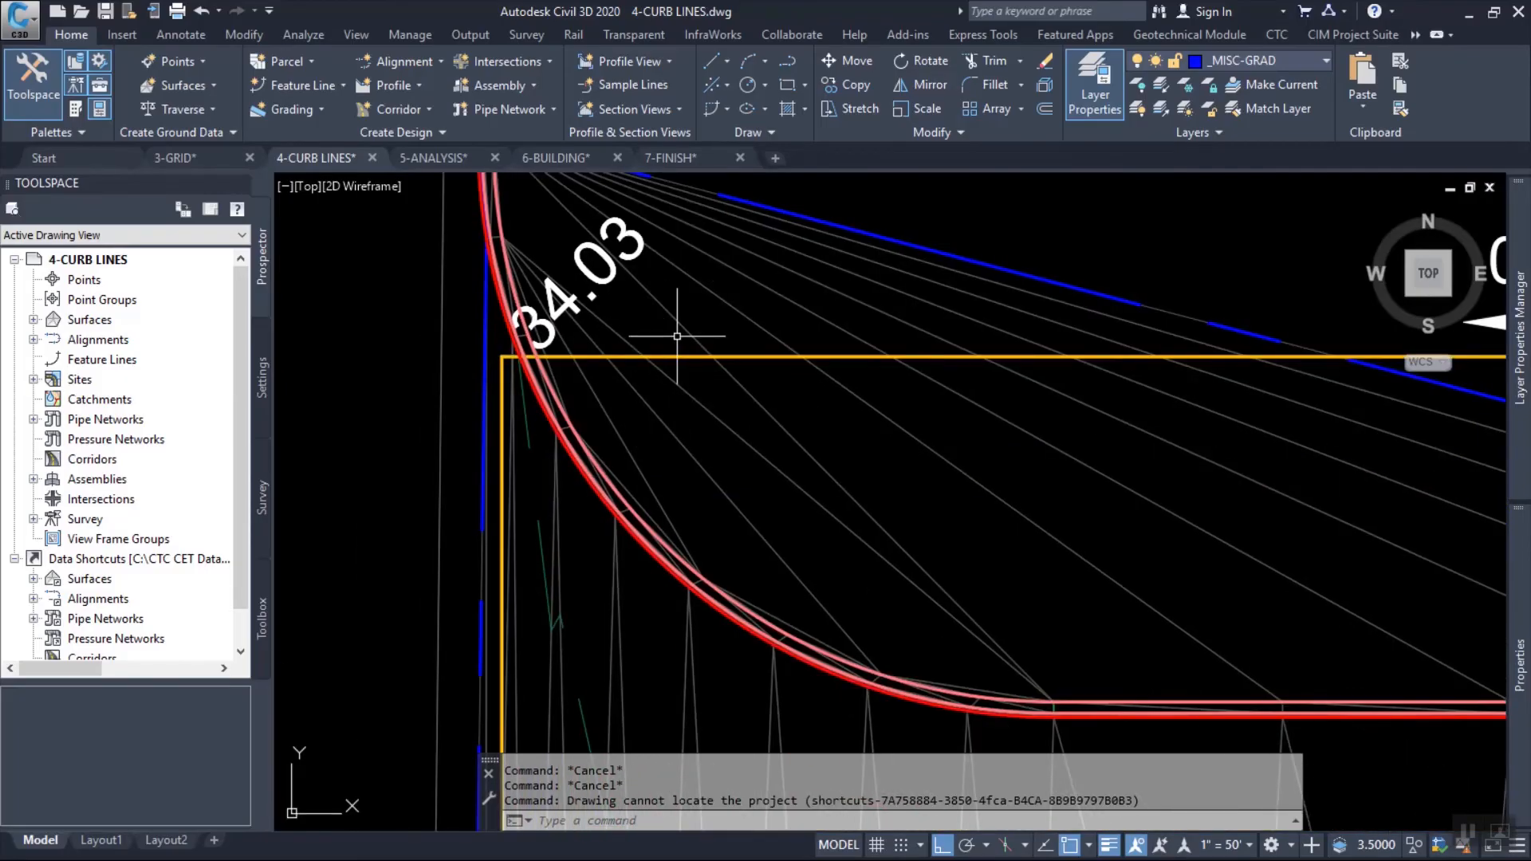
scroll(976, 640, "down", 4)
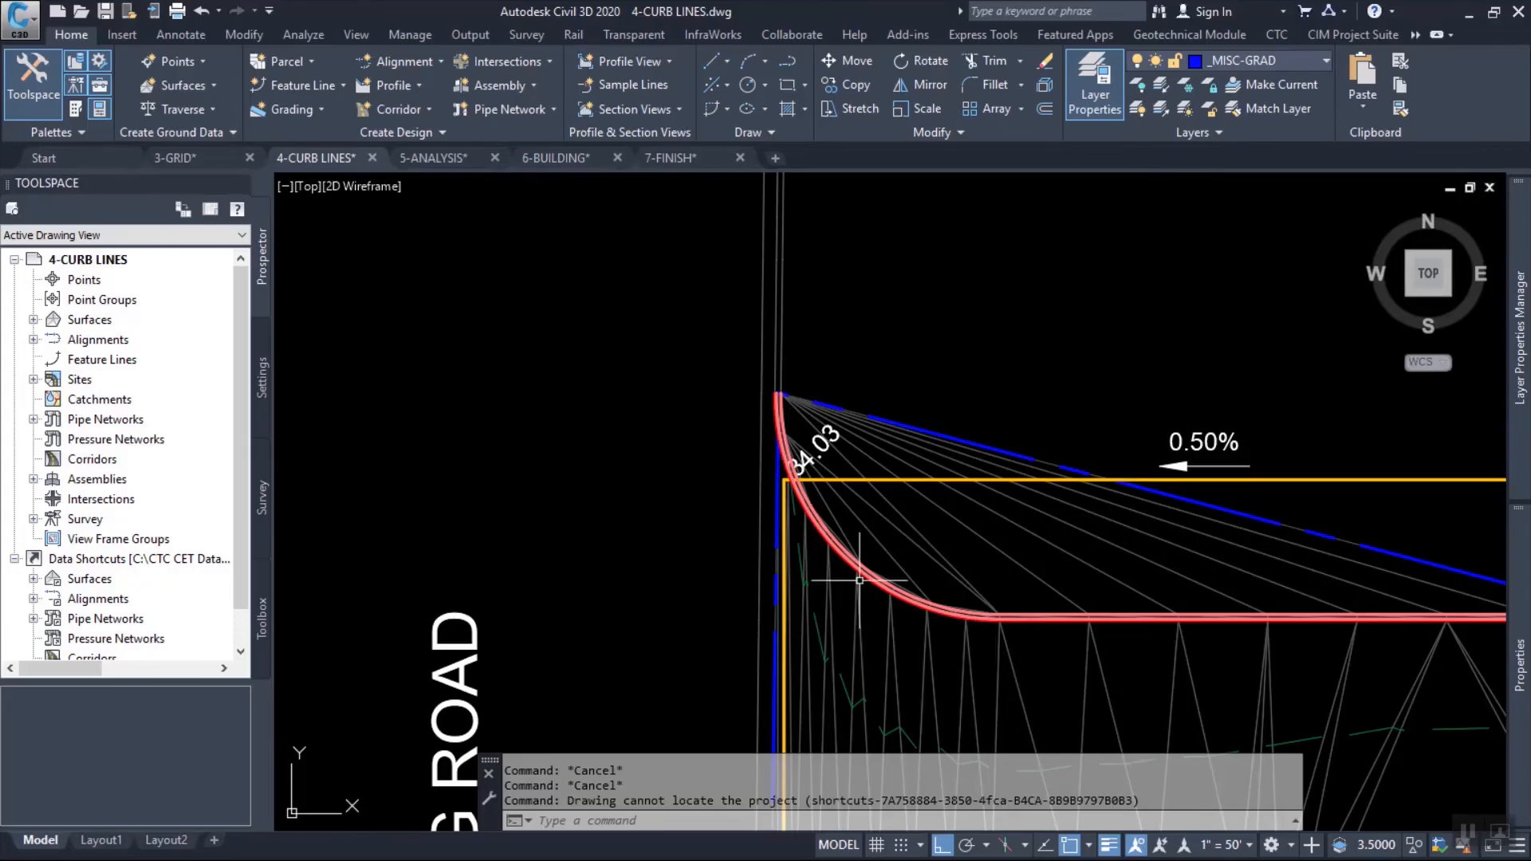
mouse_move(752, 496)
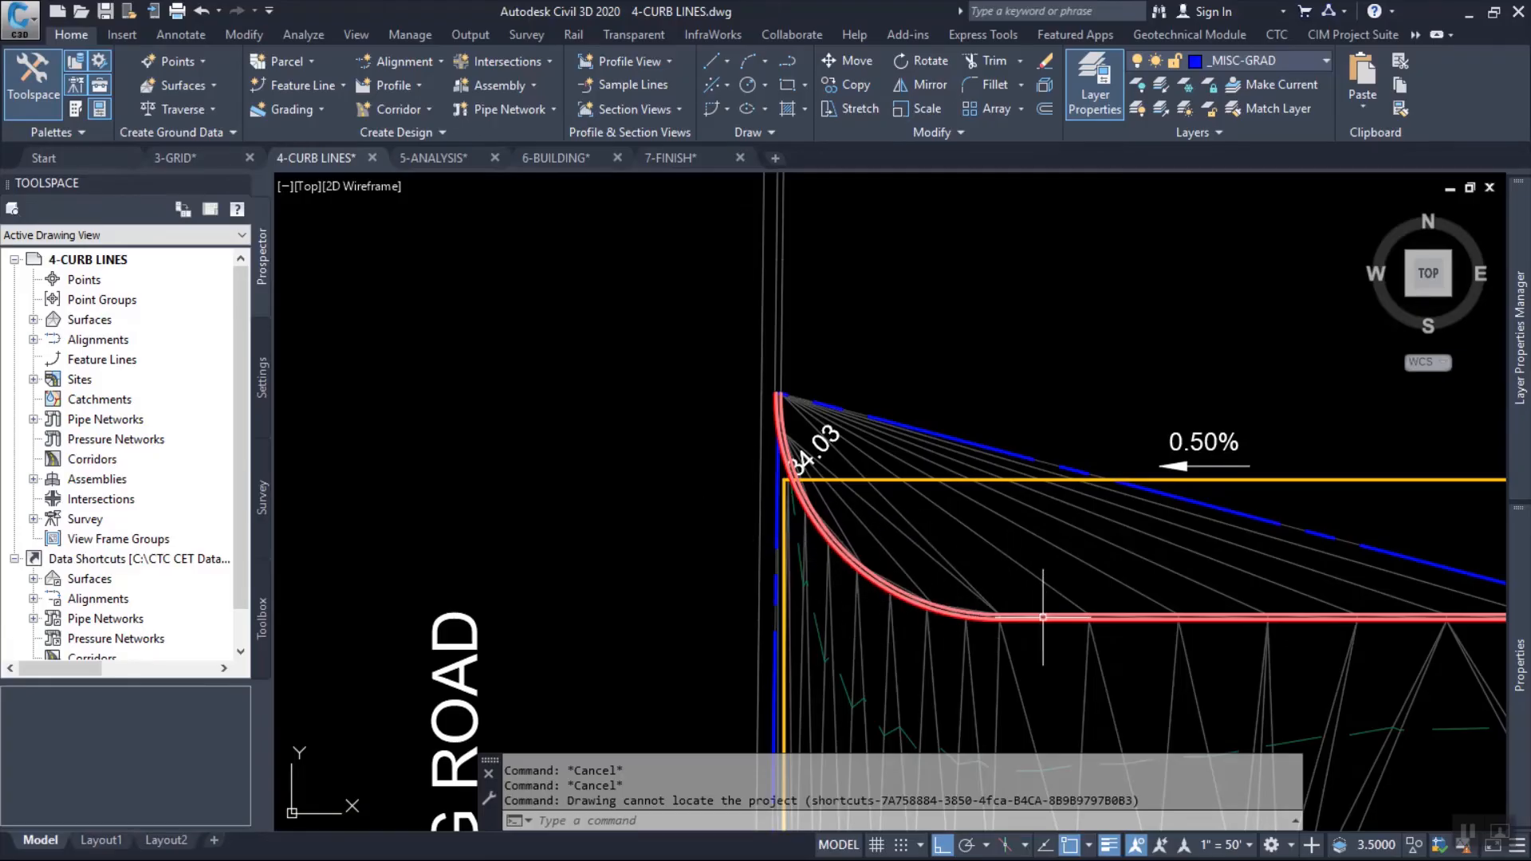
mouse_move(1043, 617)
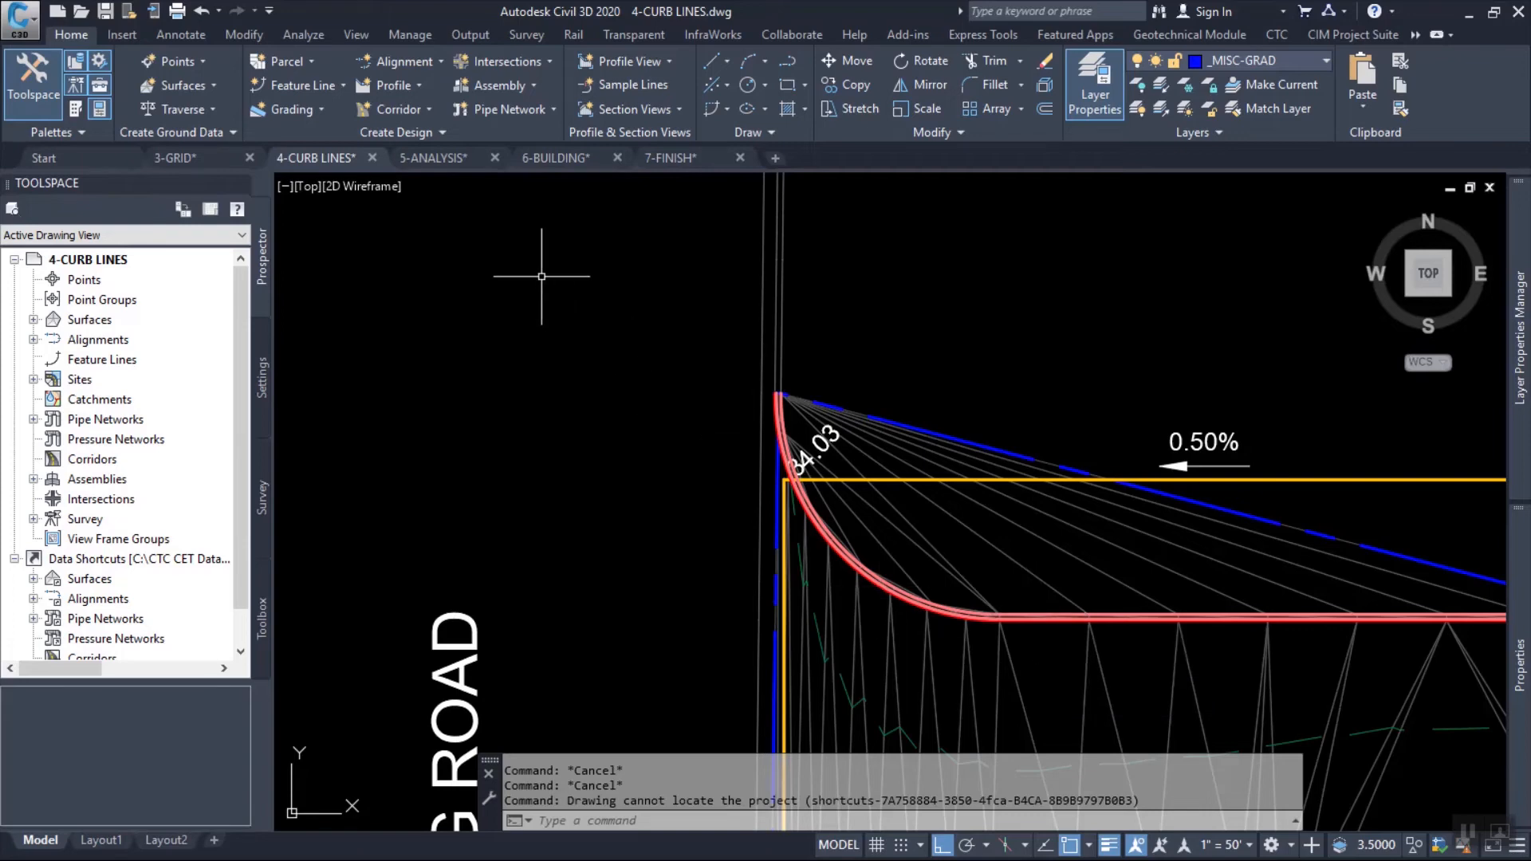
key("Escape")
key("Escape")
key("Escape")
Change the FG surface style to Slope Analysis in its surface properties.
scroll(471, 232, "down", 10)
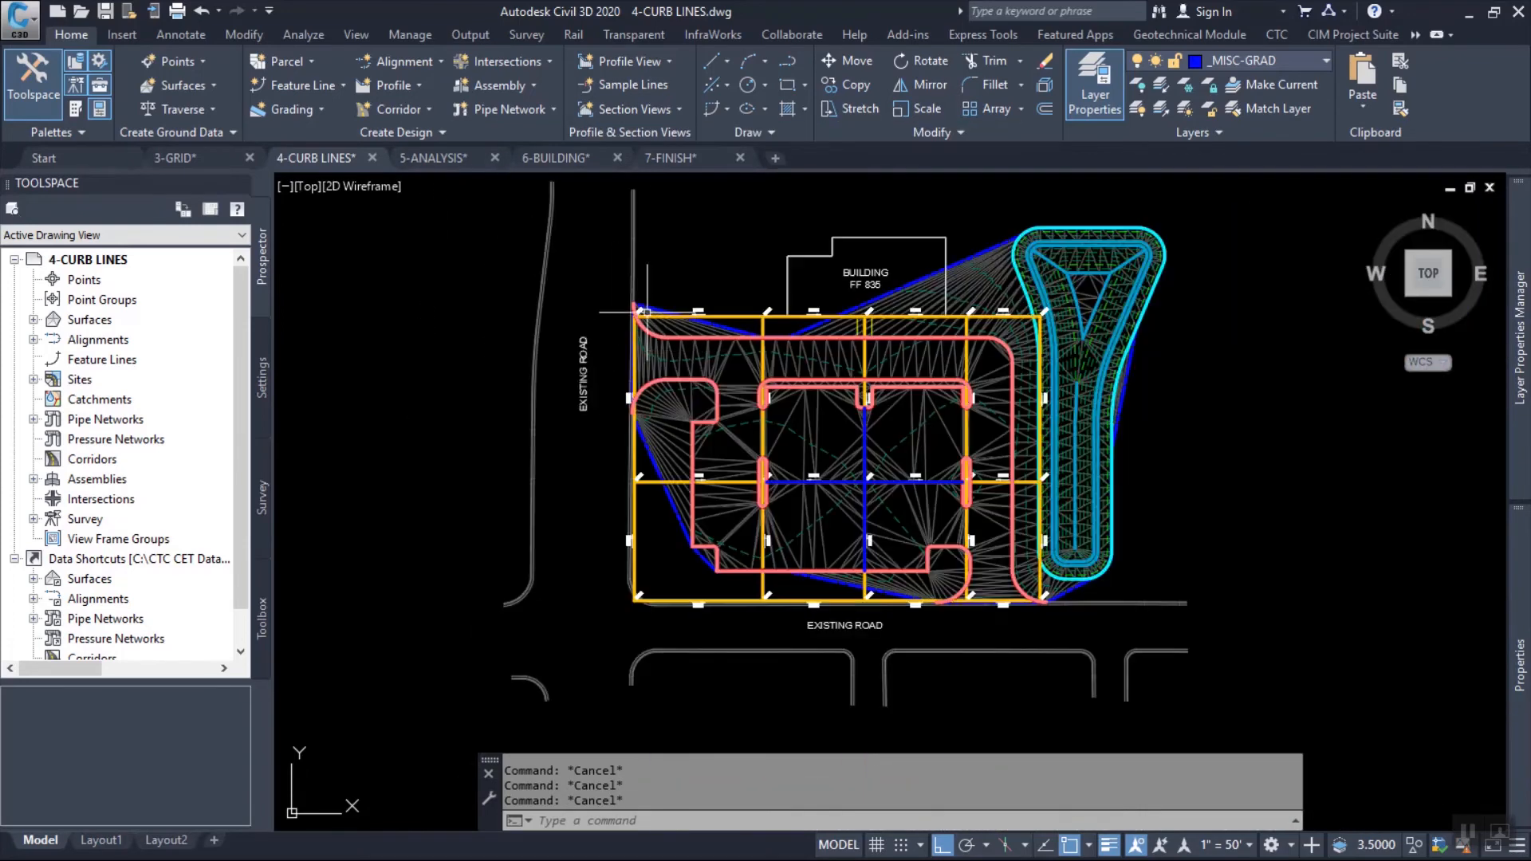
scroll(955, 505, "up", 5)
scroll(965, 487, "up", 4)
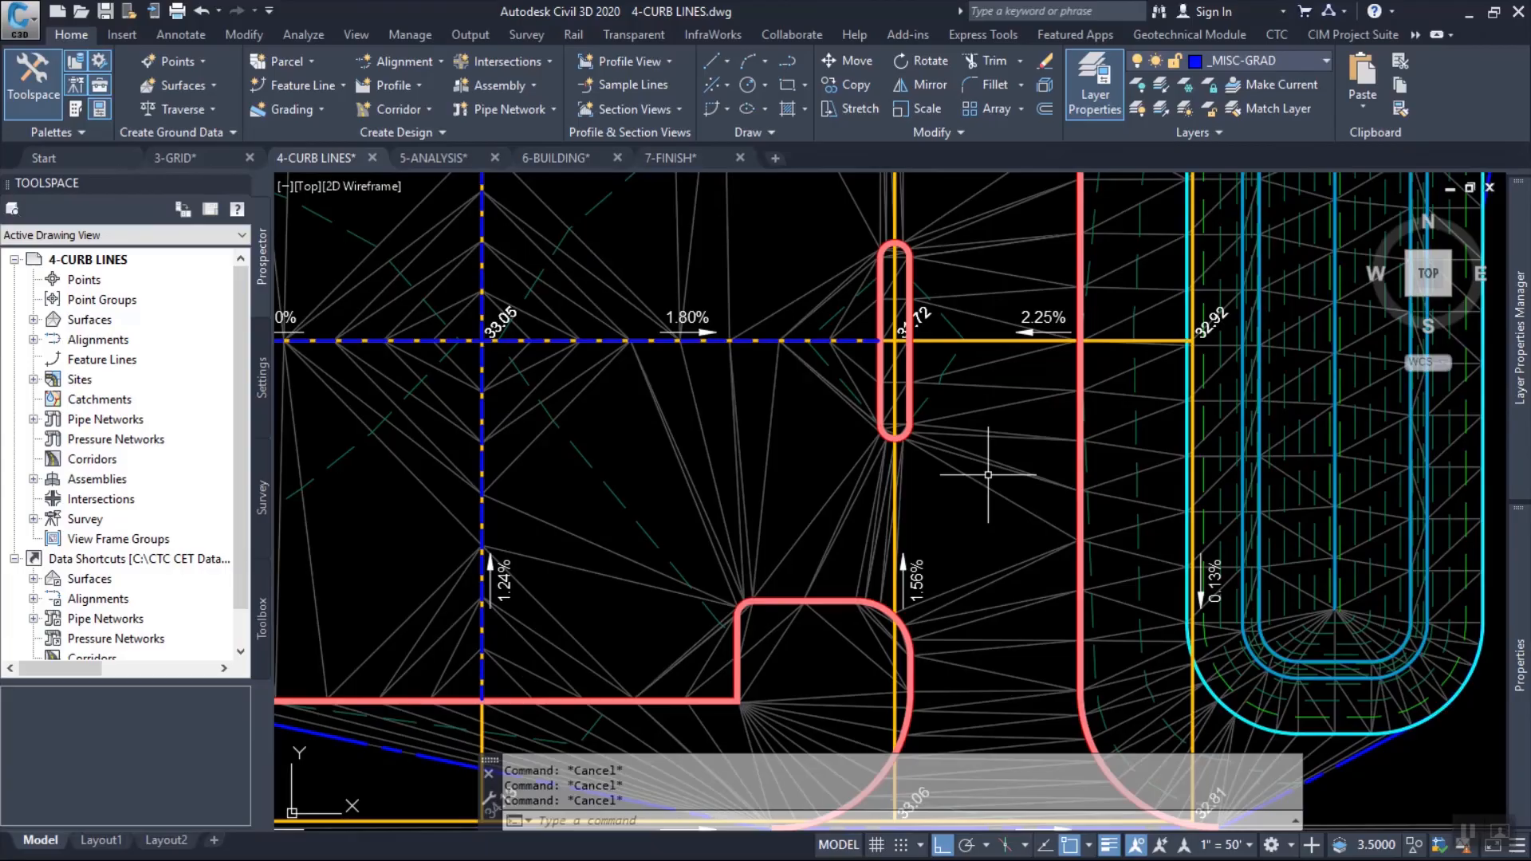
right_click(984, 440)
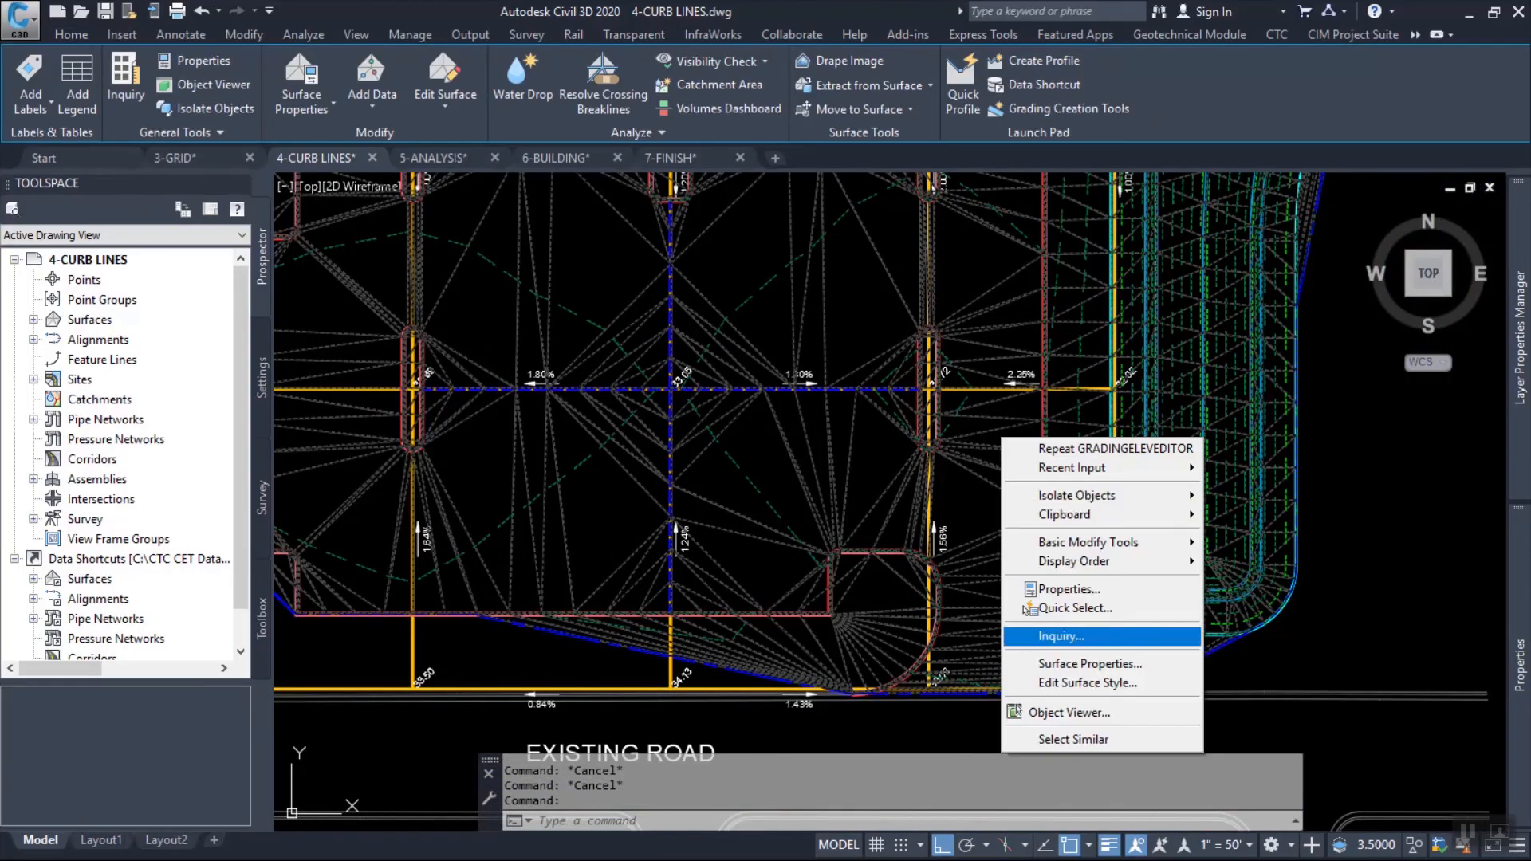
left_click(1053, 663)
left_click(371, 329)
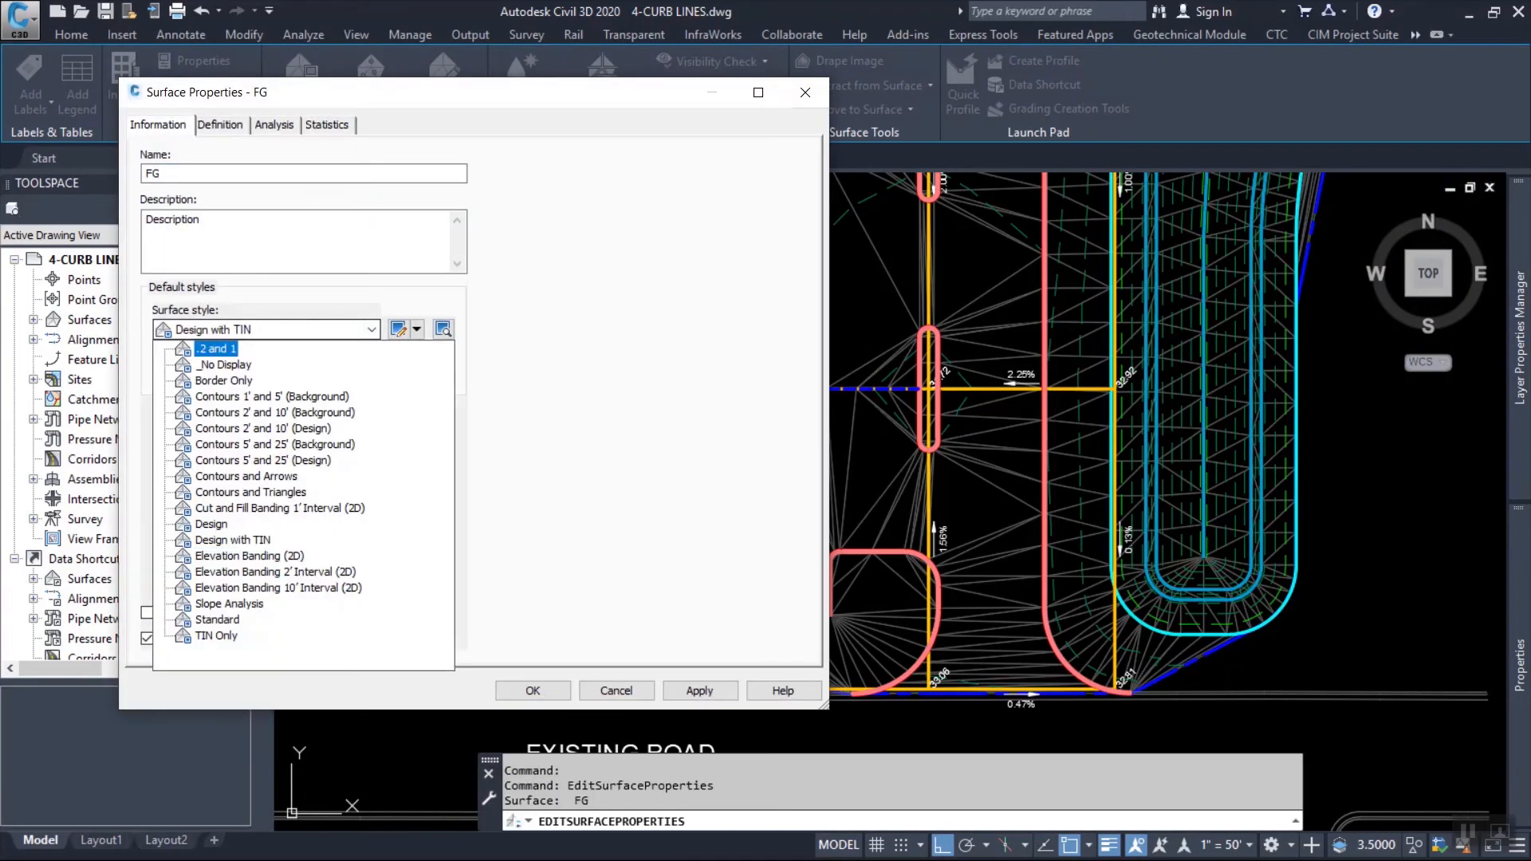
left_click(229, 605)
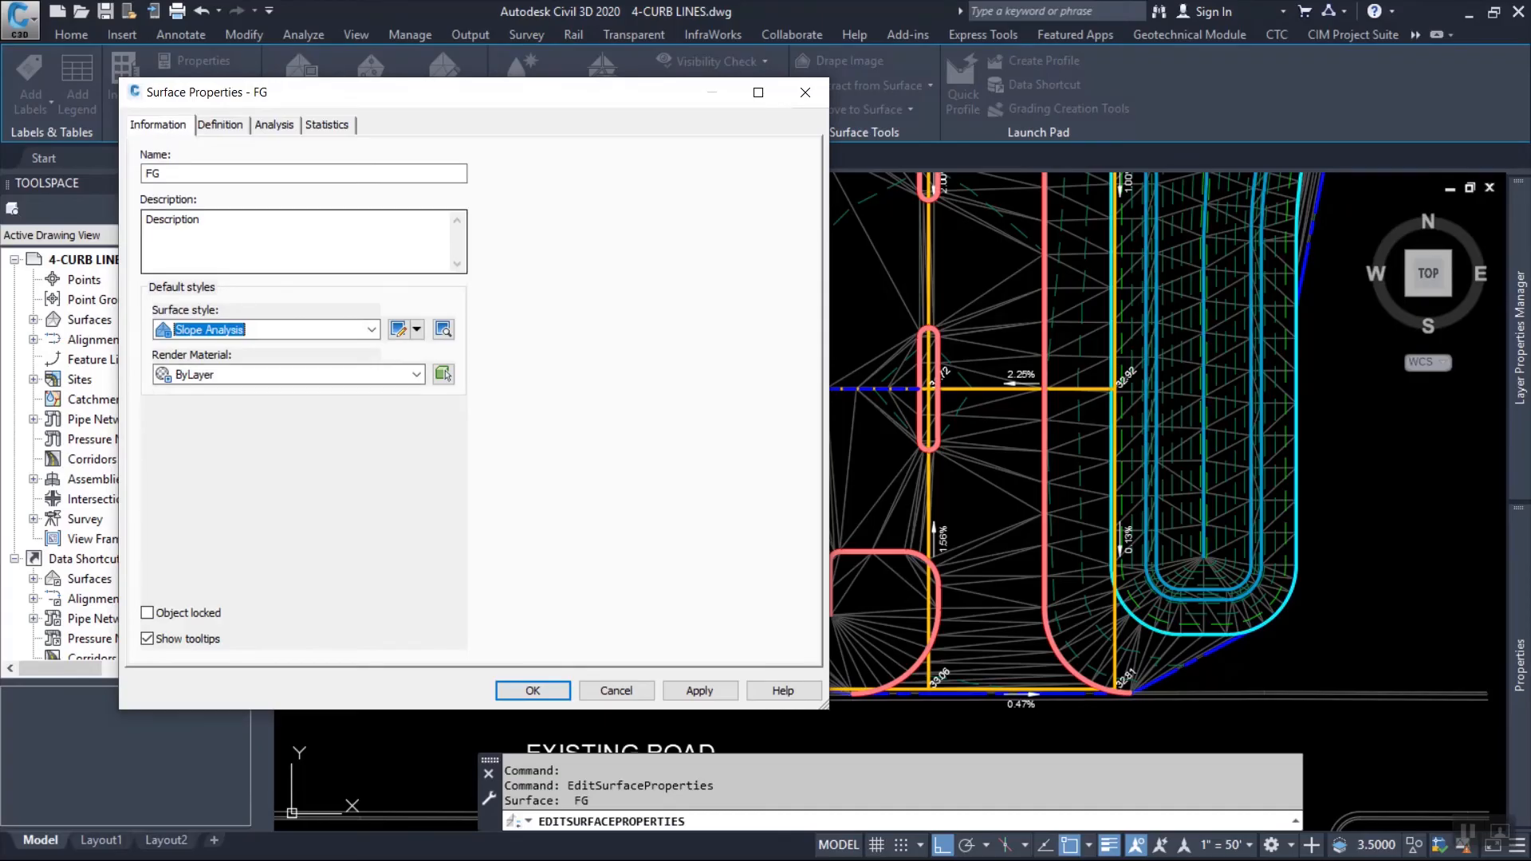
Run a Slopes analysis on the FG surface with 3 ranges.
left_click(275, 125)
left_click(304, 173)
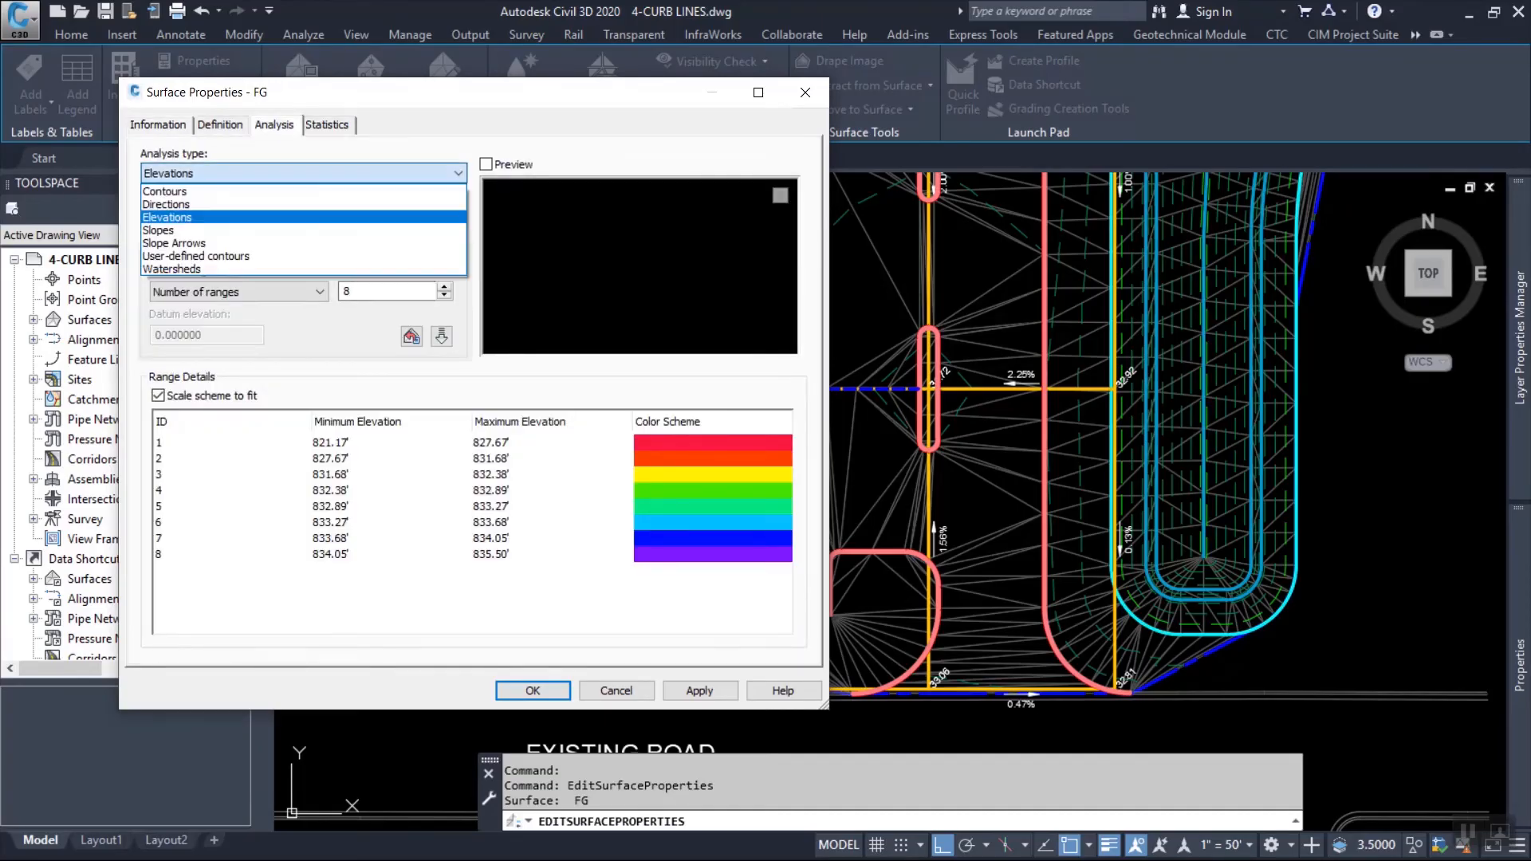
left_click(239, 230)
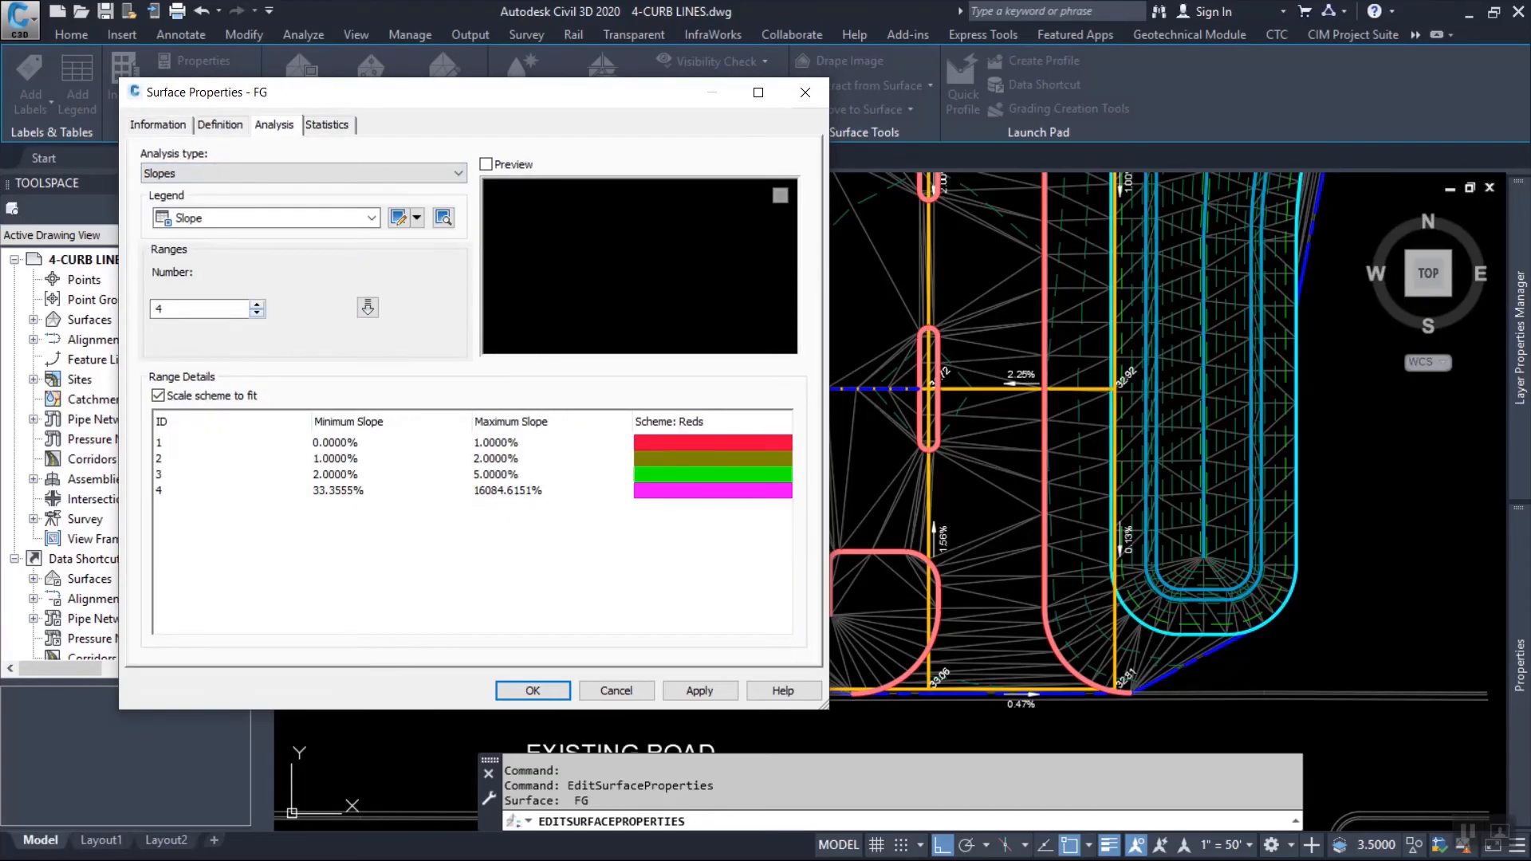
left_click(367, 308)
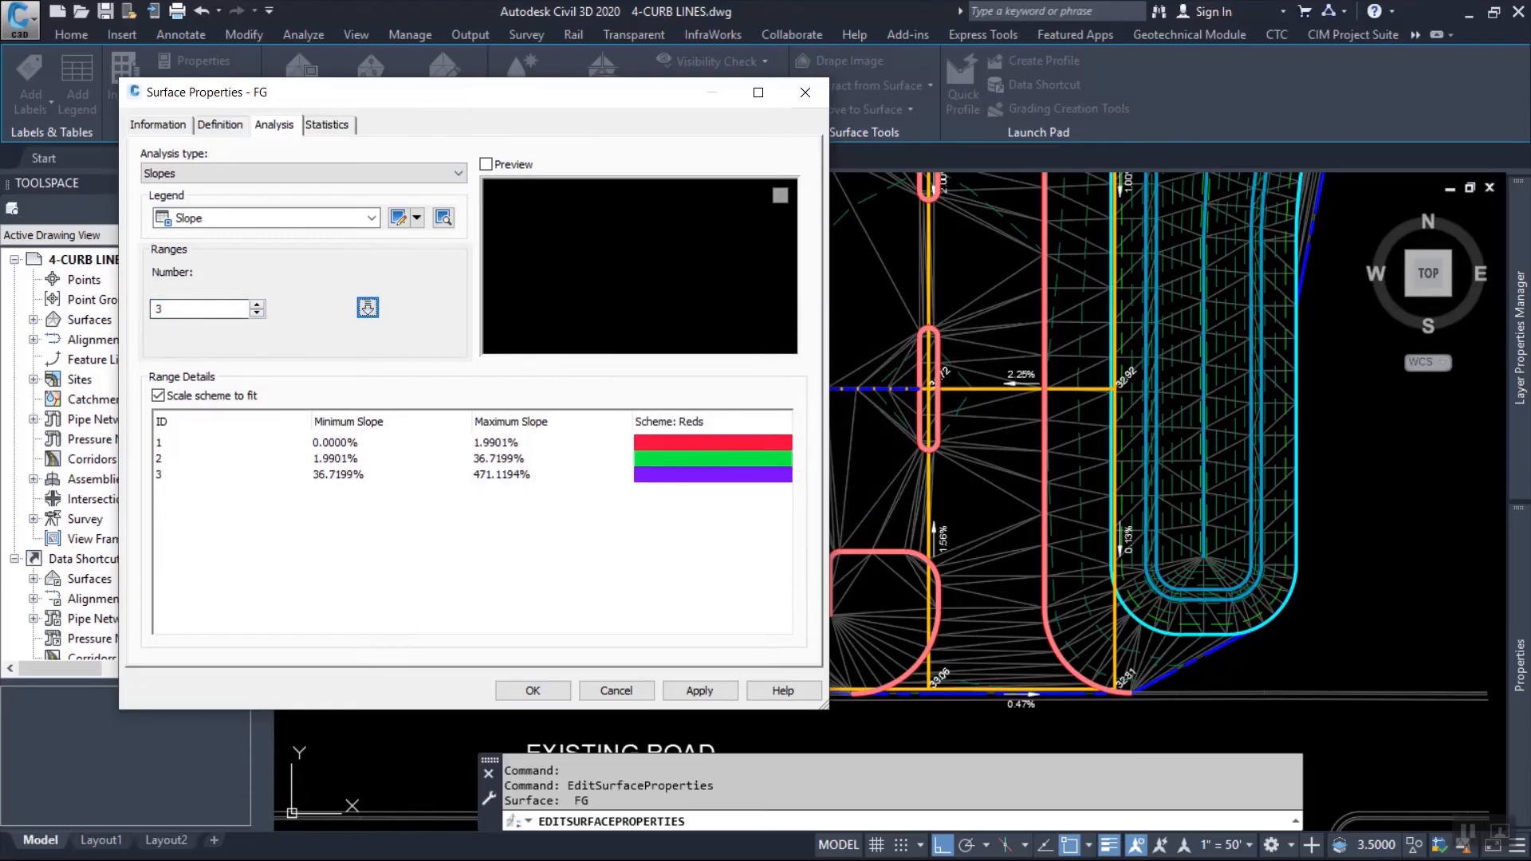
Set slope range 1's maximum to 1%, range 2 to 2%–5% and range 3's minimum to 5%, and apply the surface properties.
left_click(502, 442)
type("1")
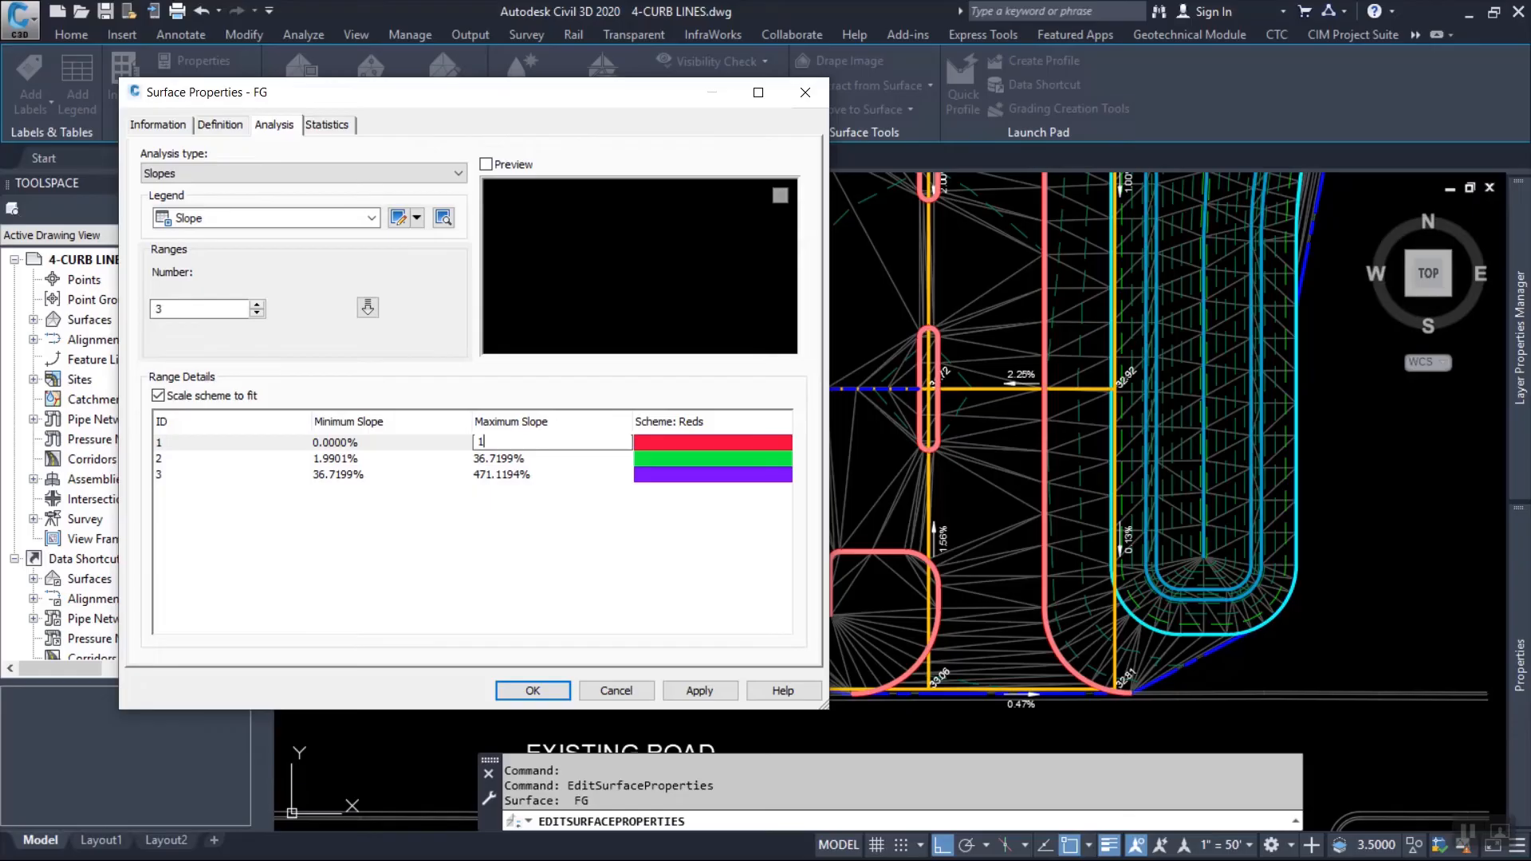
key("Return")
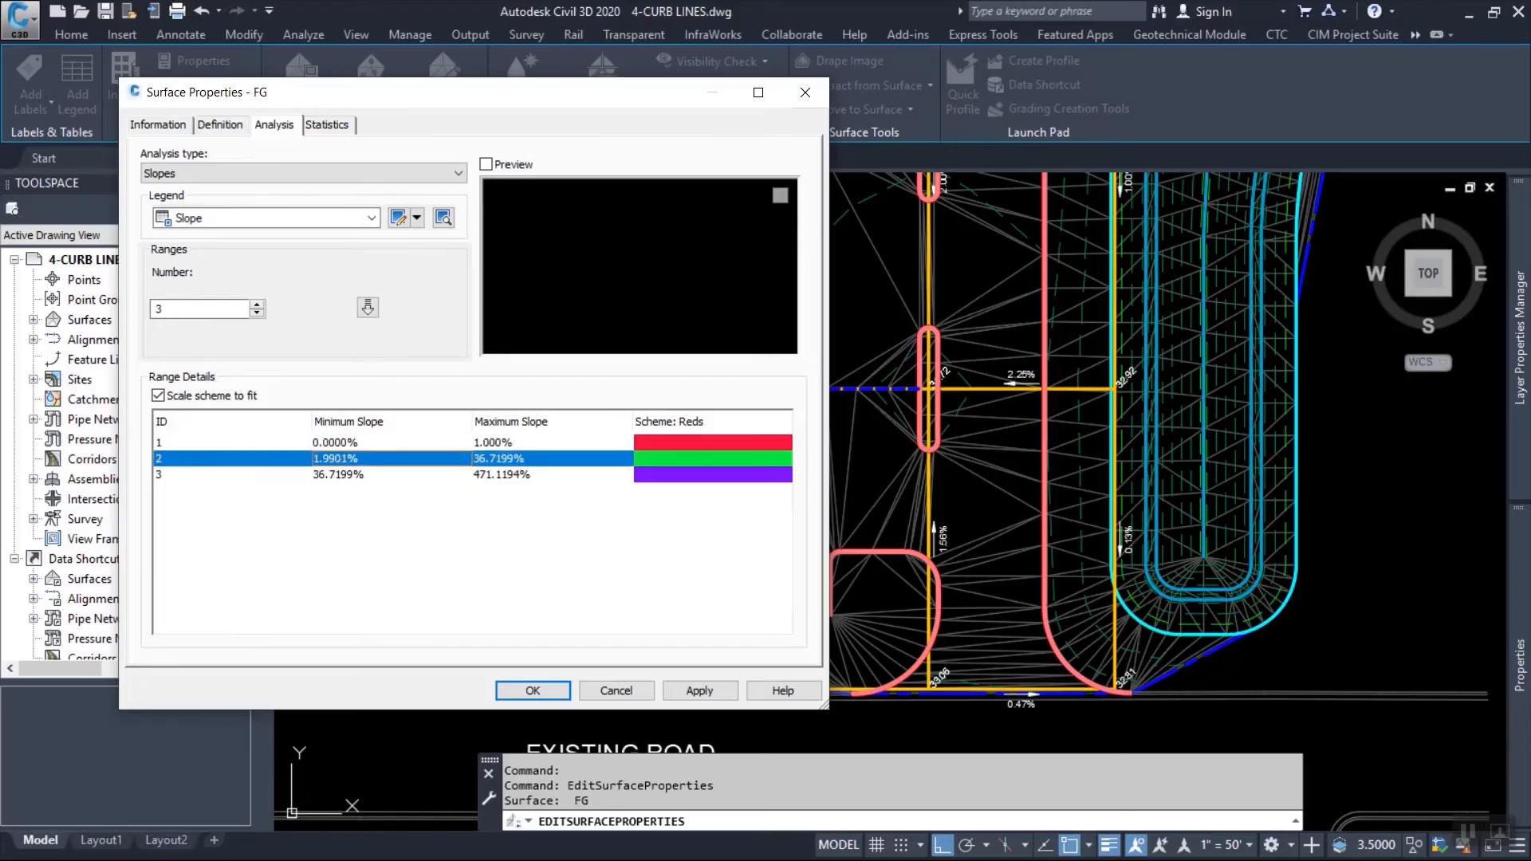
left_click(340, 458)
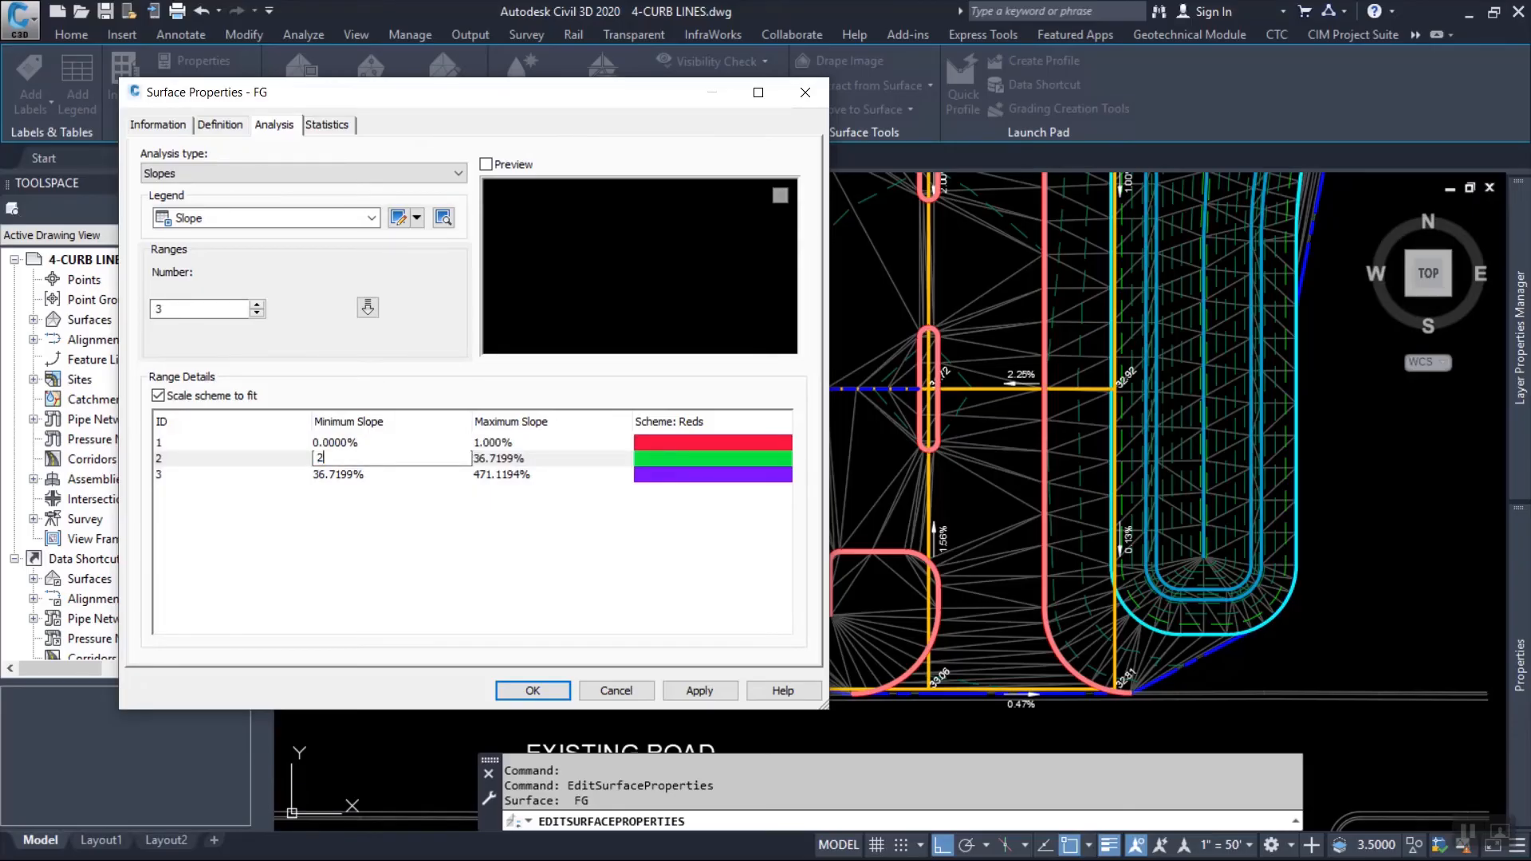
type("2")
key("Tab")
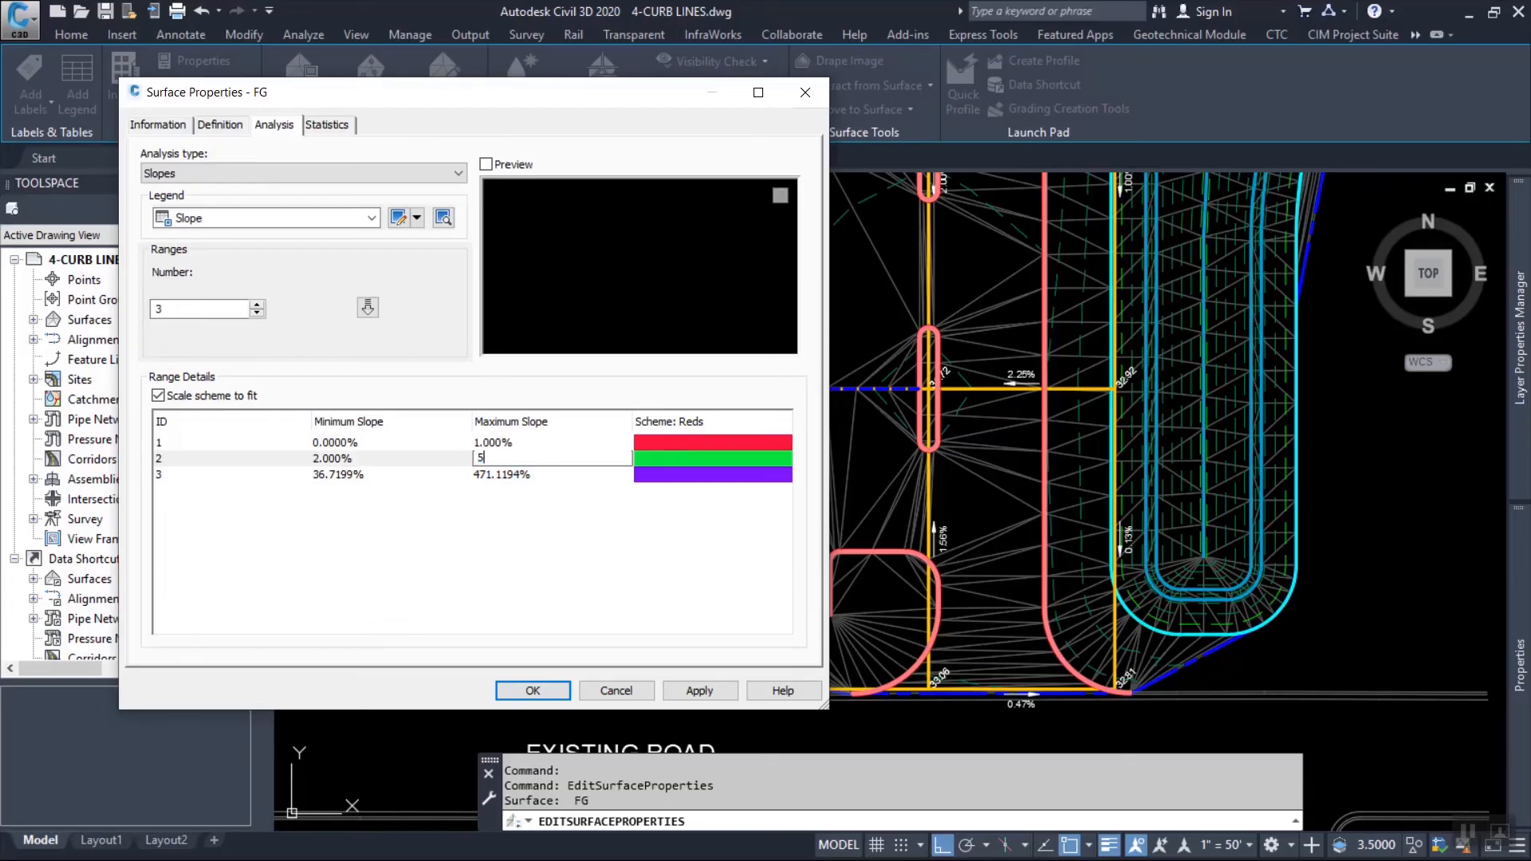
key("Return")
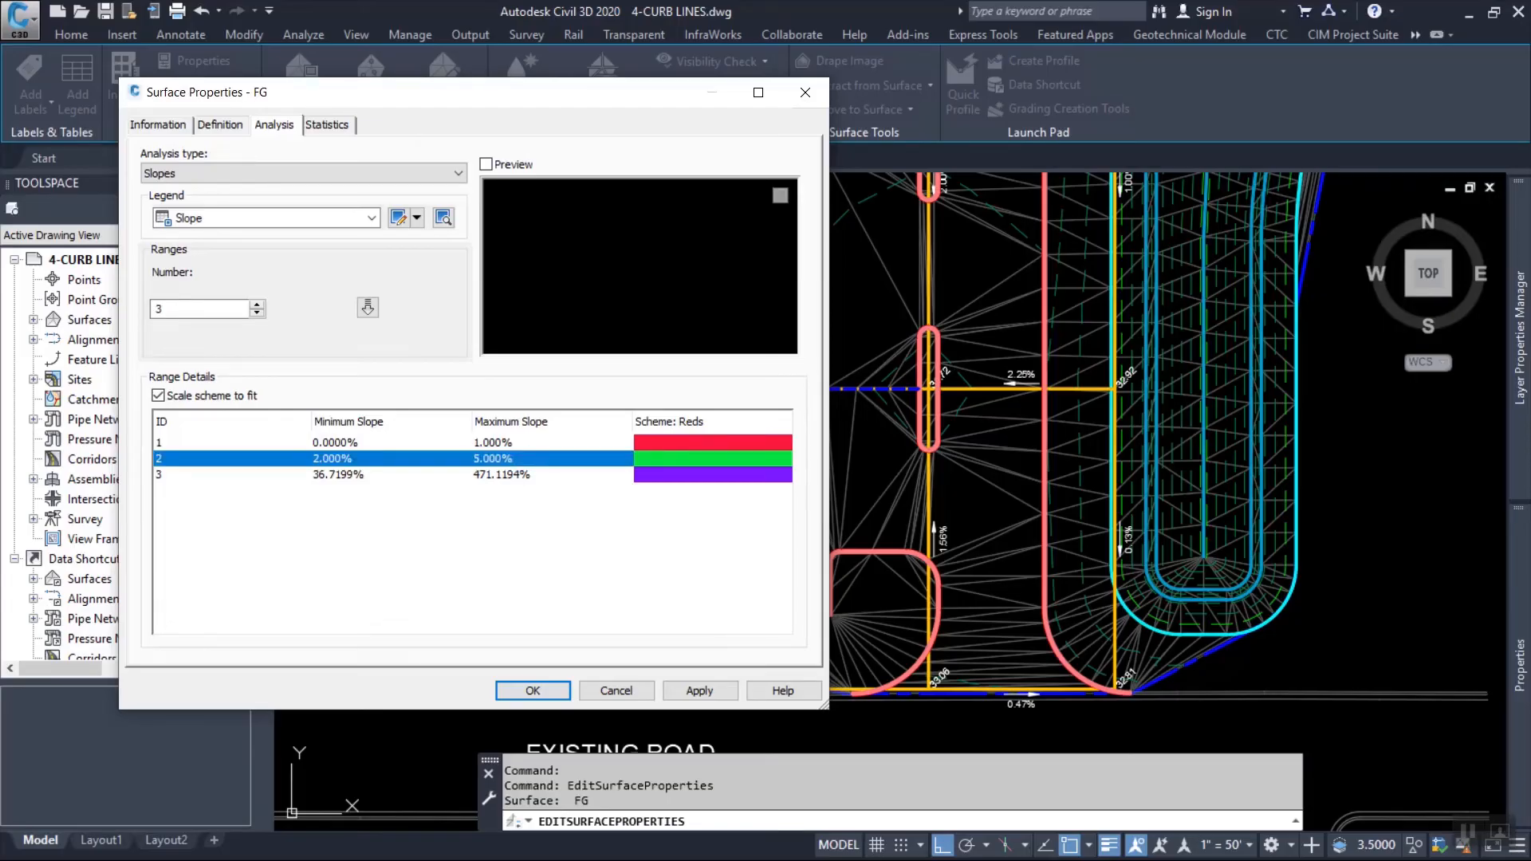
left_click(342, 475)
left_click(342, 475)
key("Return")
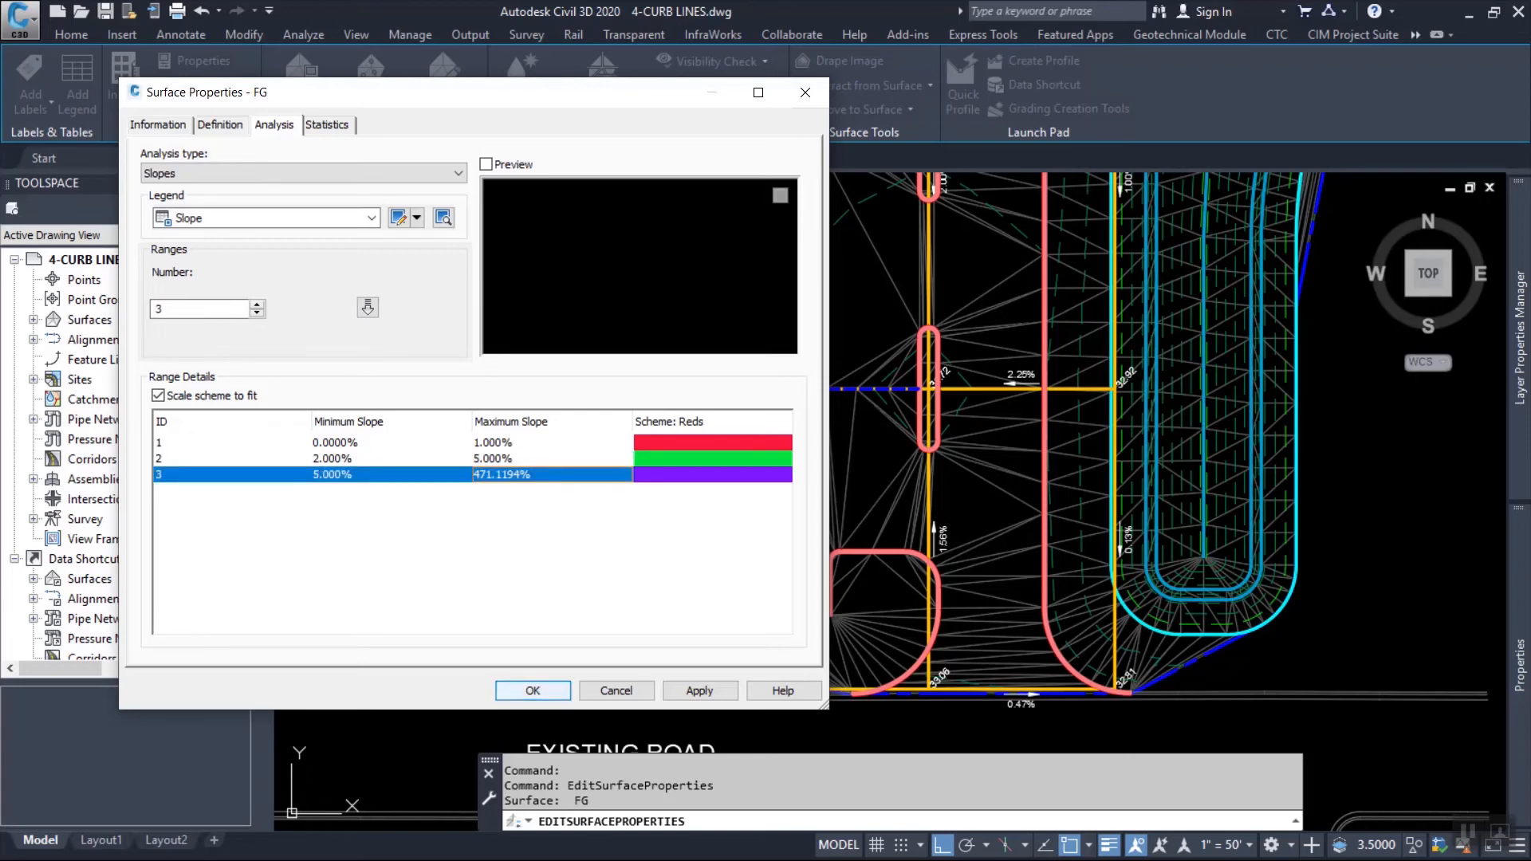
left_click(533, 690)
Add a dynamic Slopes legend table for the FG surface west of the existing road.
middle_click_drag(892, 309, 1051, 429)
left_click(914, 381)
left_click(918, 447)
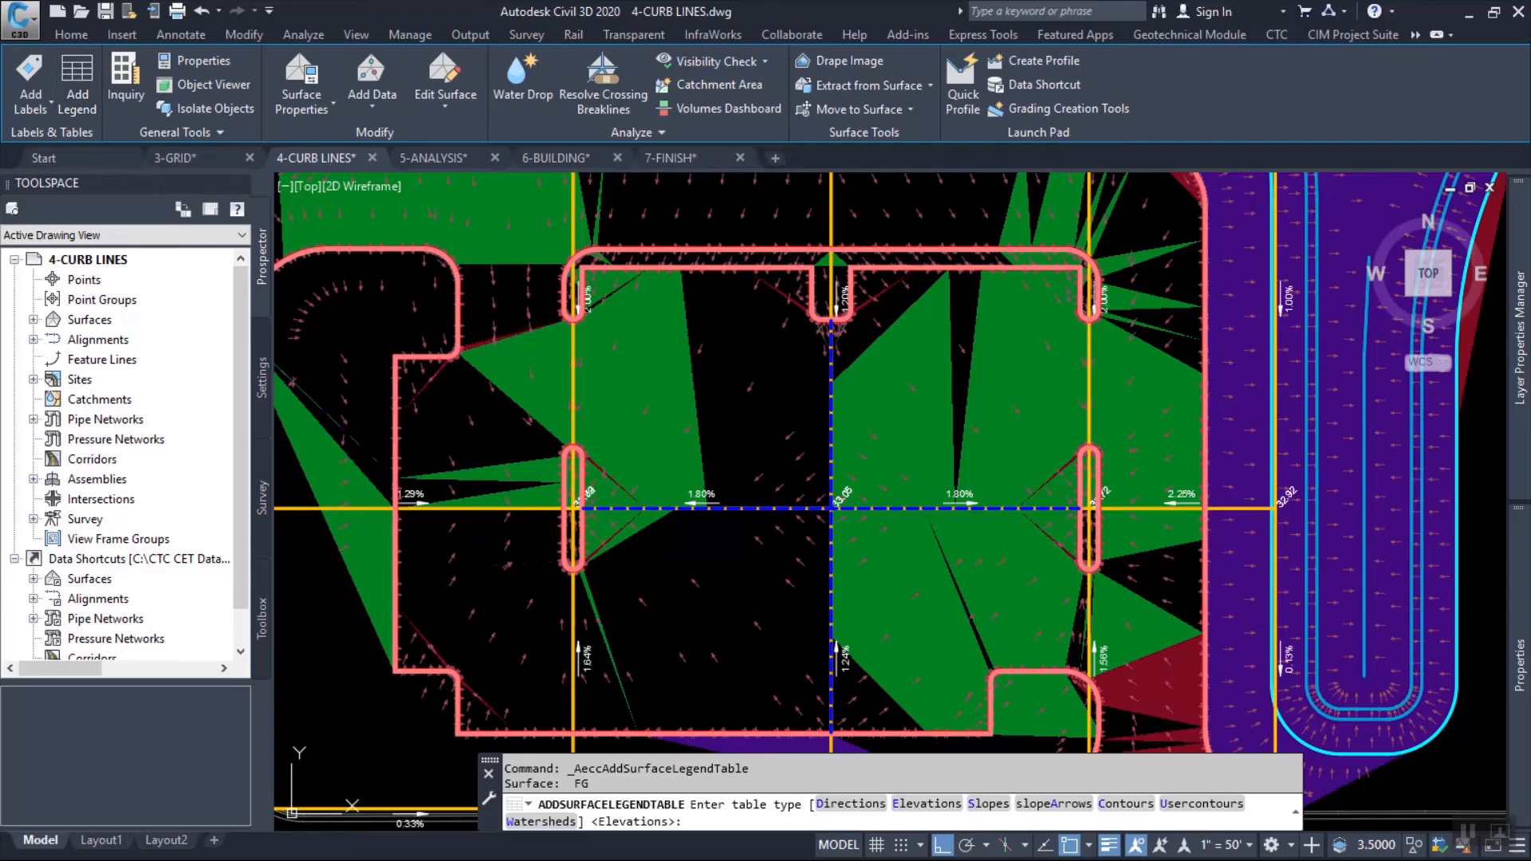
type("s")
key("Return")
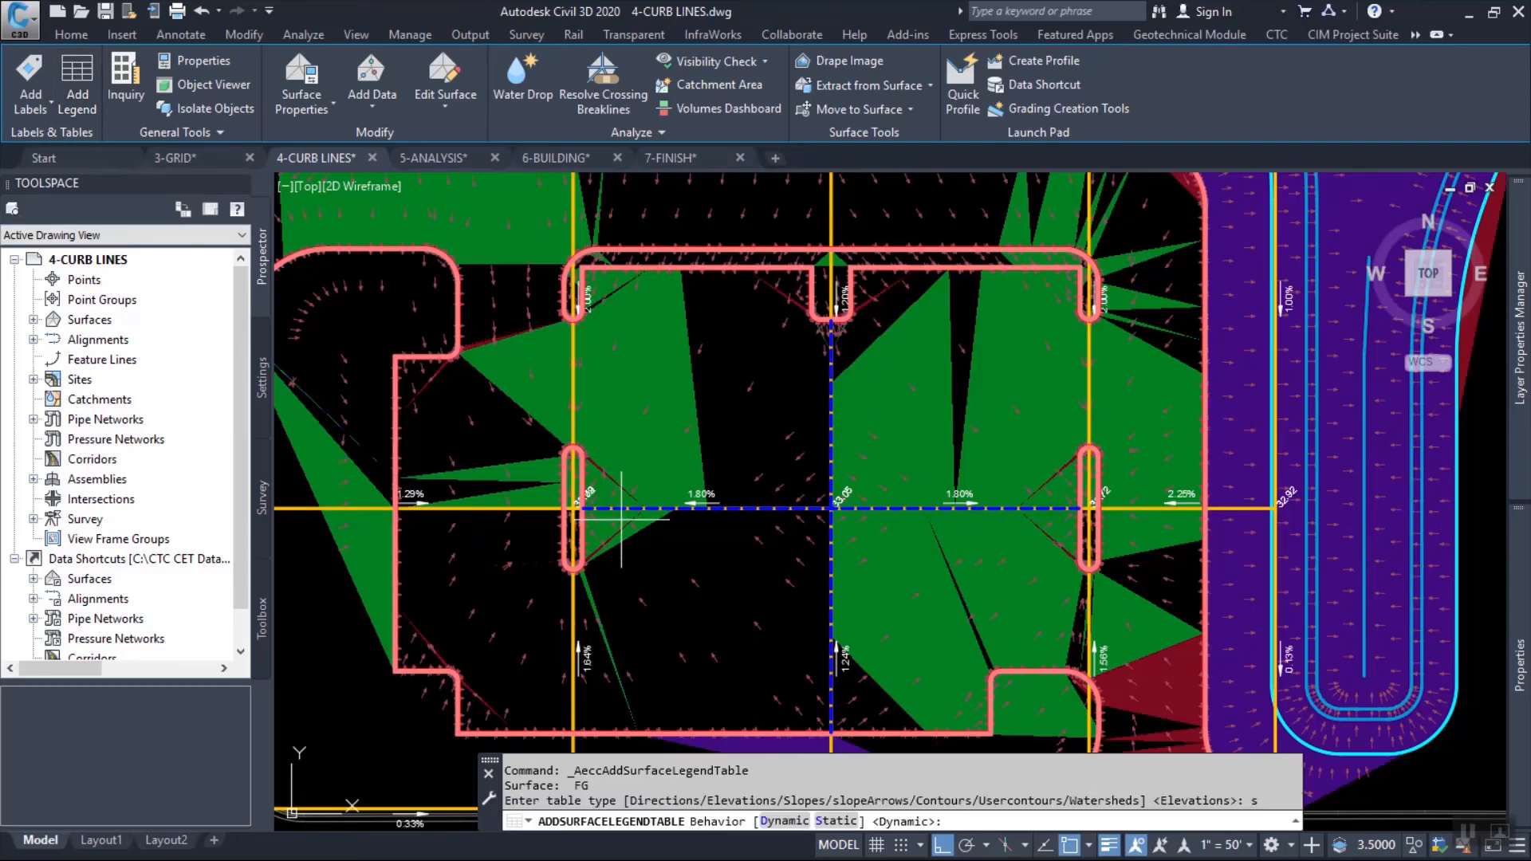
key("Return")
scroll(855, 429, "down", 5)
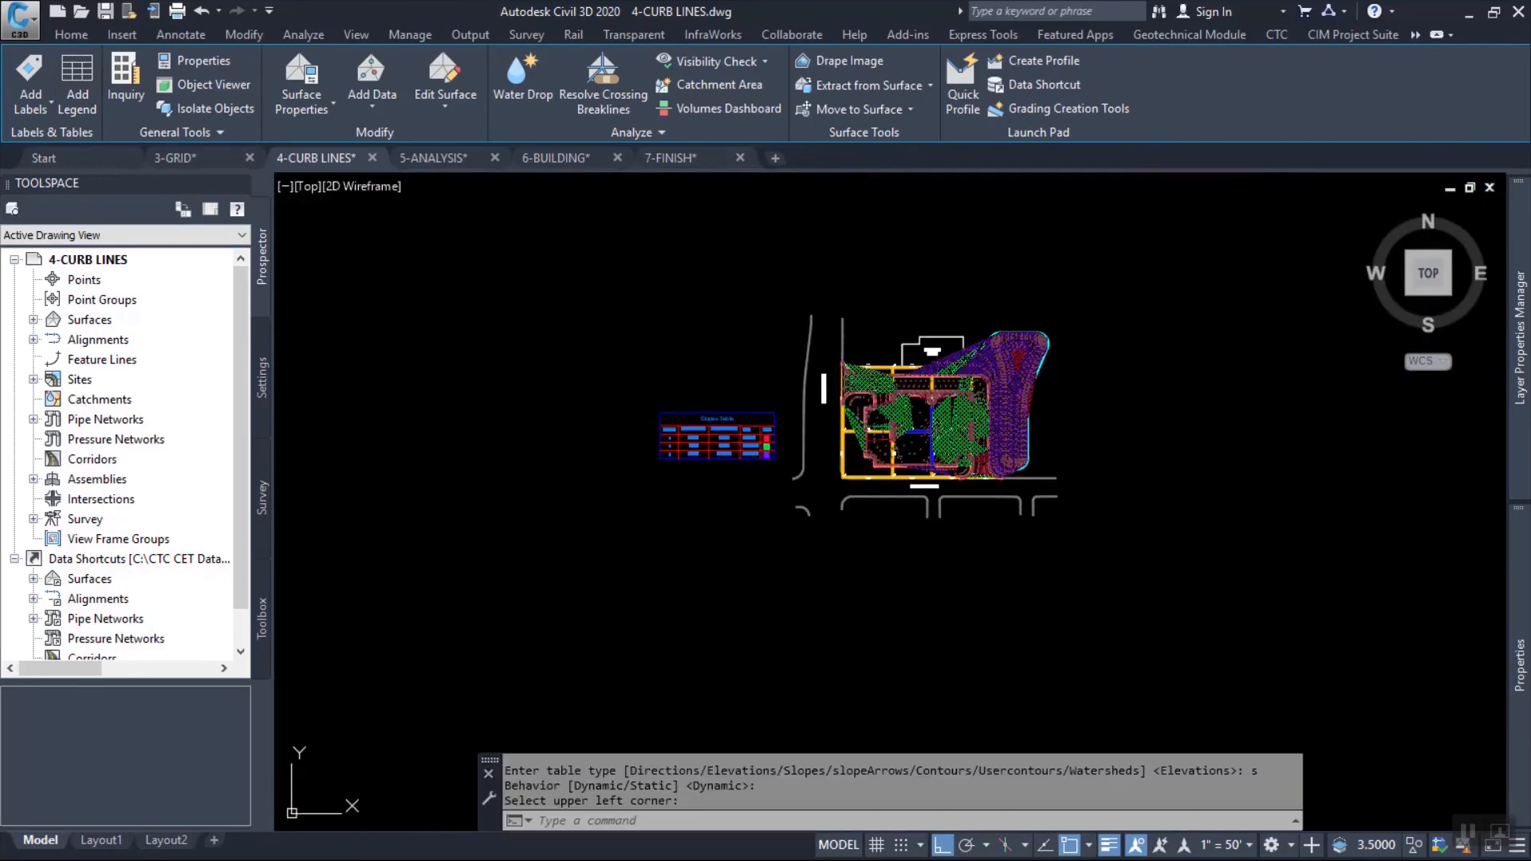
scroll(736, 442, "up", 8)
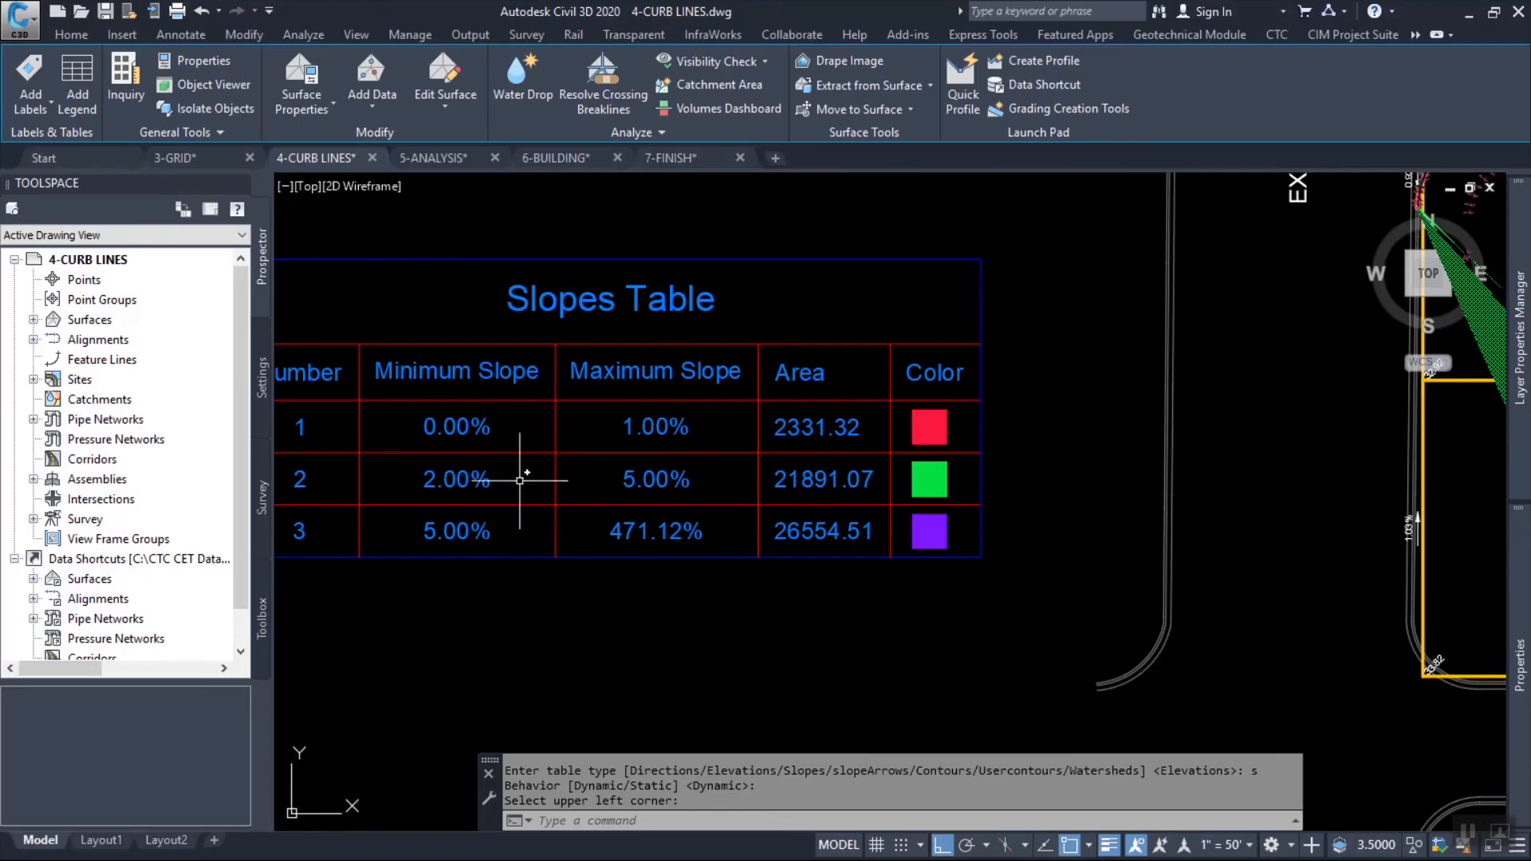
Set the grade of the north-south grid line through the northeast island to -1.7% with Quick Elevation Edit, using the Parking Lot Grid site.
scroll(712, 516, "down", 2)
middle_click_drag(1034, 494, 451, 545)
mouse_move(969, 492)
middle_mouse_down()
mouse_move(938, 451)
mouse_move(863, 422)
middle_mouse_up()
middle_click_drag(908, 290, 901, 358)
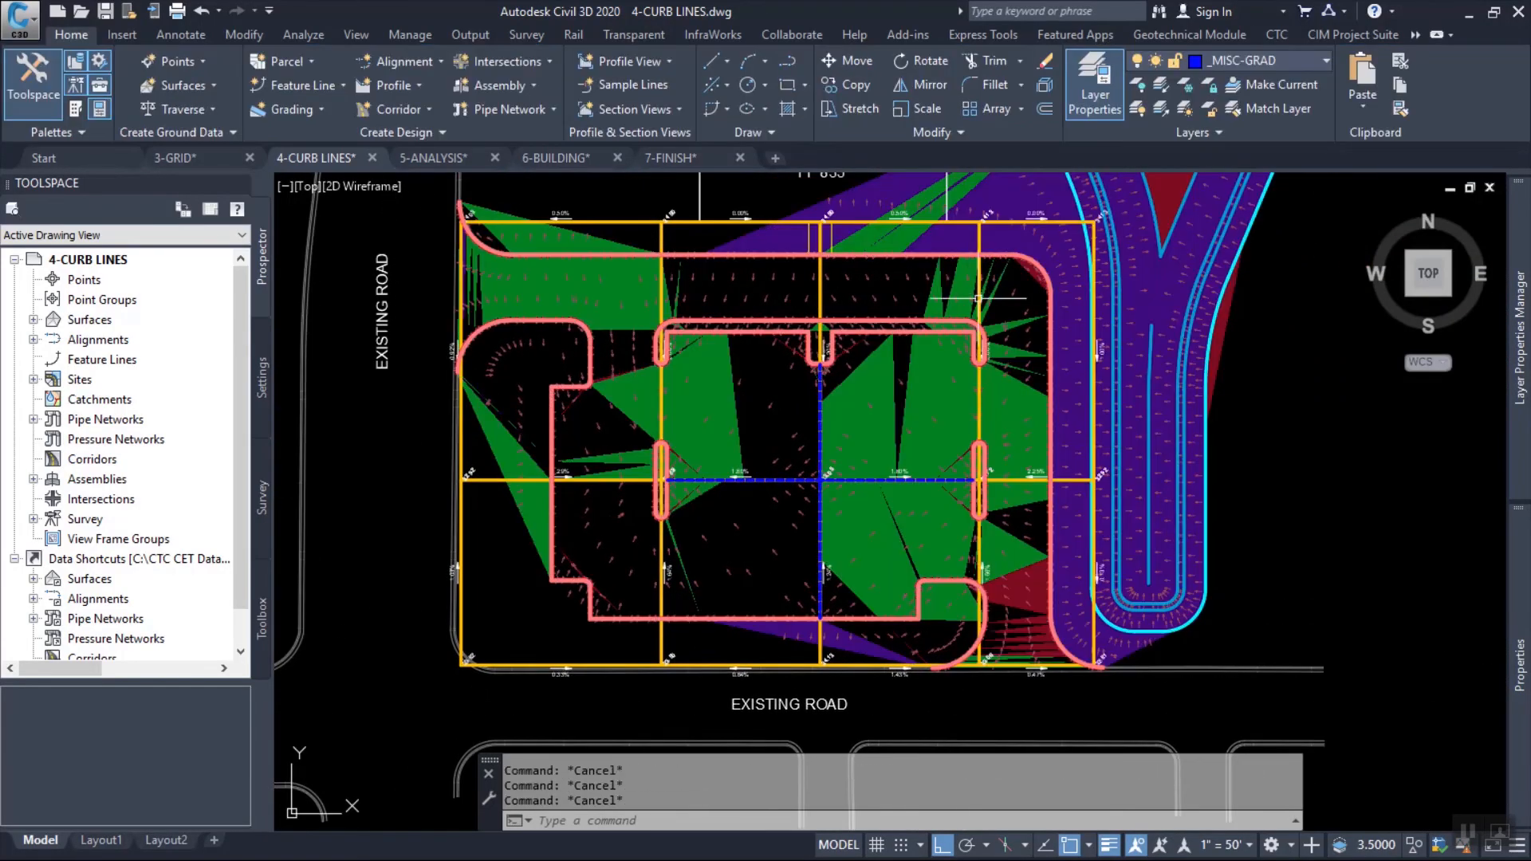
scroll(977, 292, "up", 5)
left_click(990, 276)
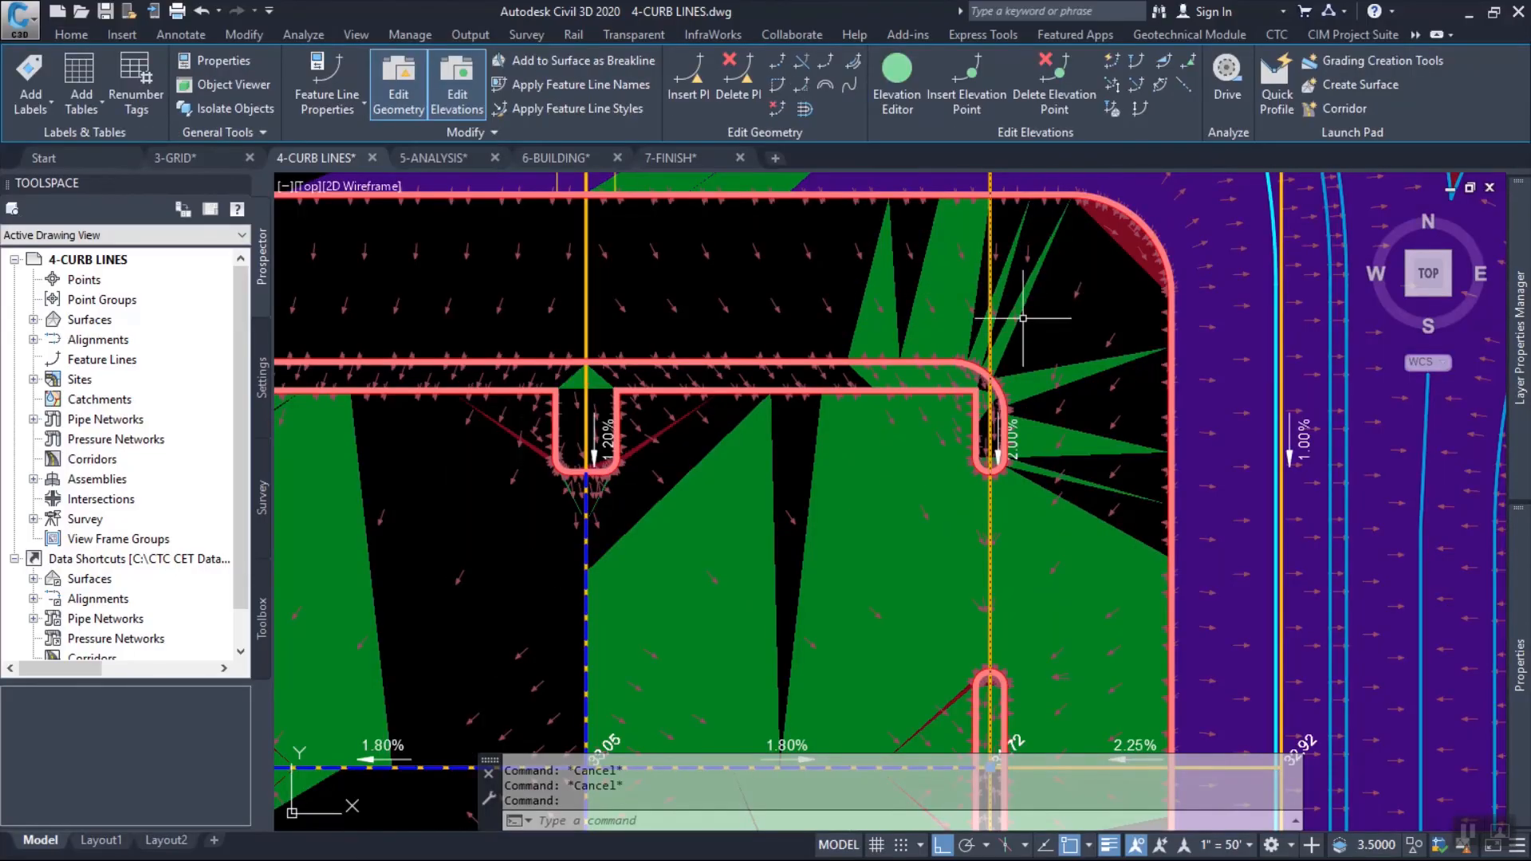
left_click(1111, 60)
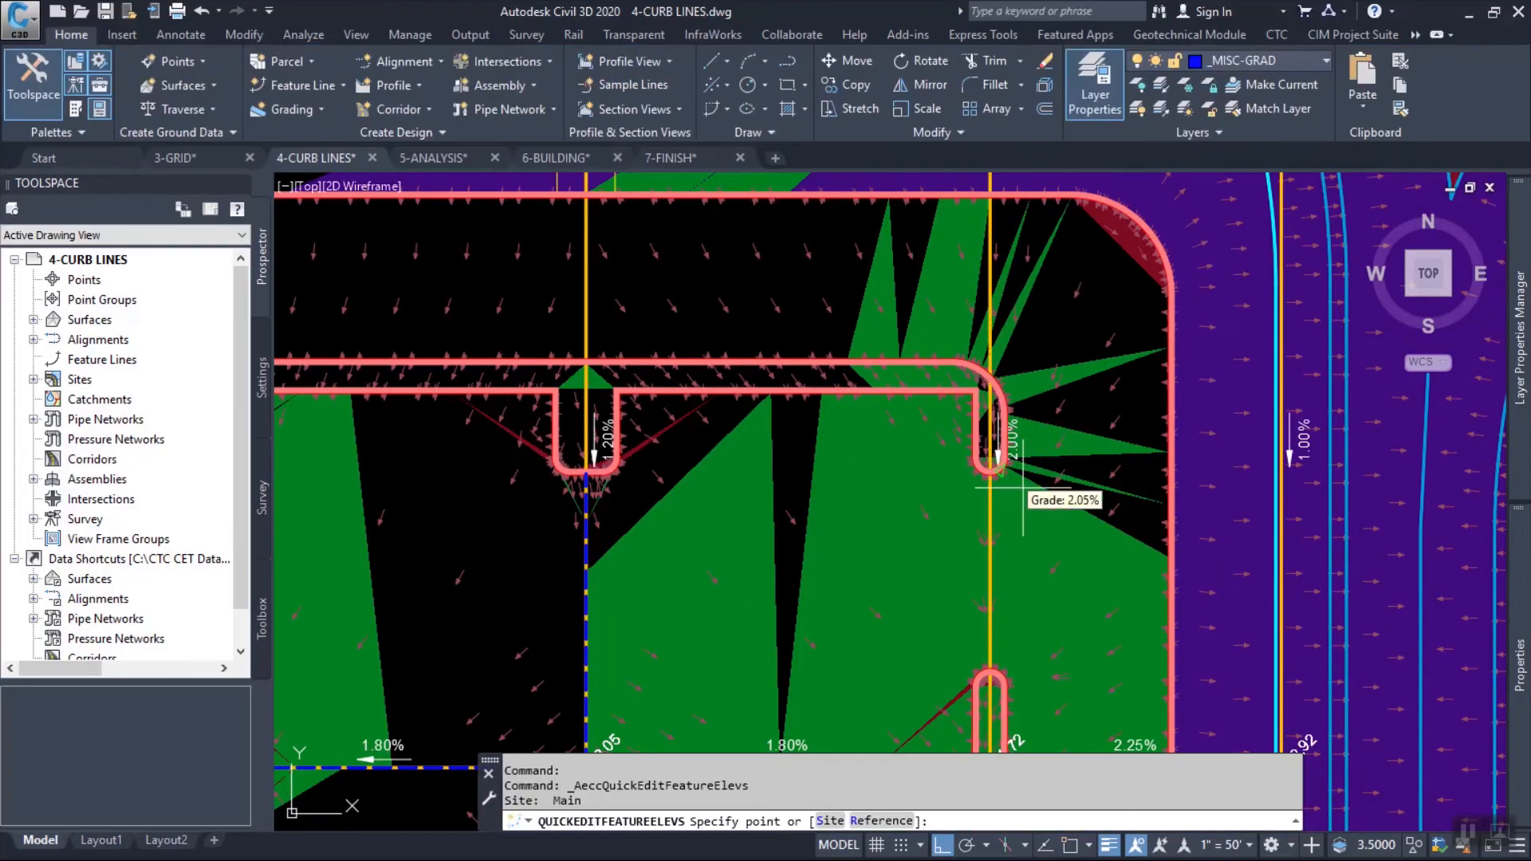
type("s")
key("Return")
left_click(989, 516)
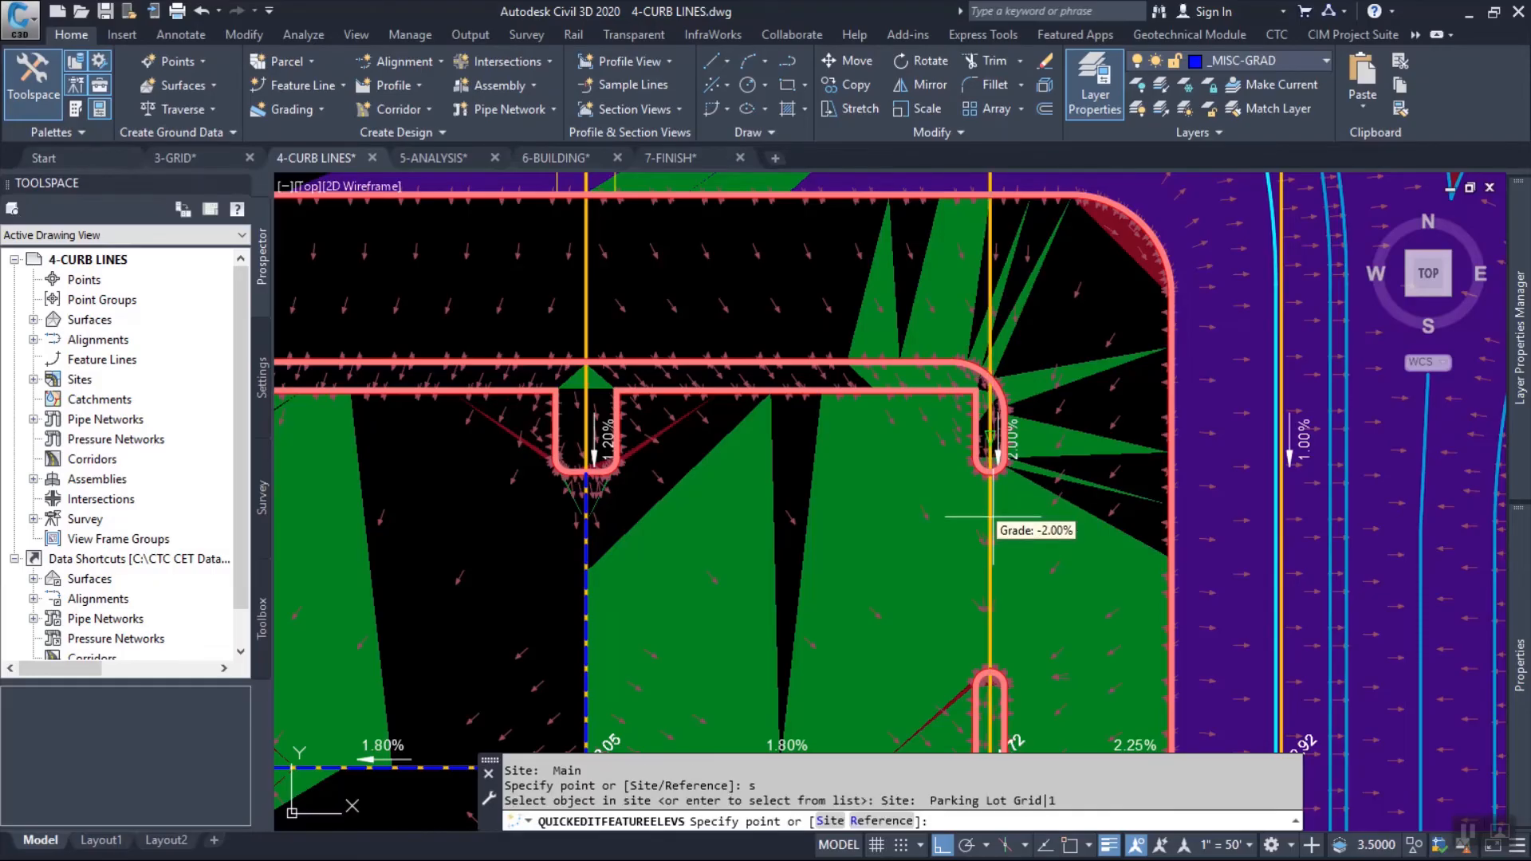
left_click(993, 516)
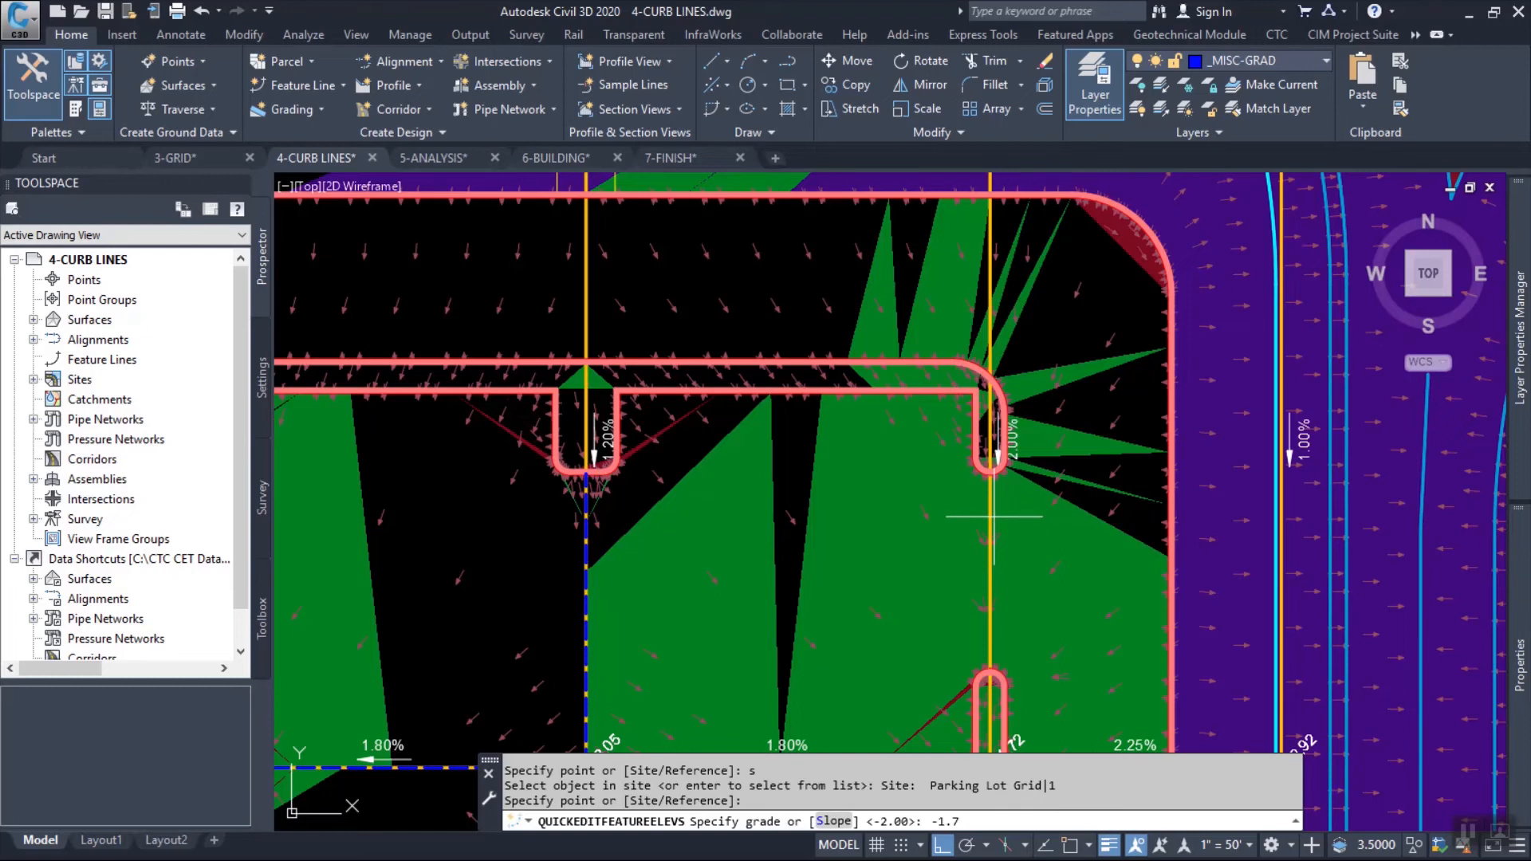
key("Return")
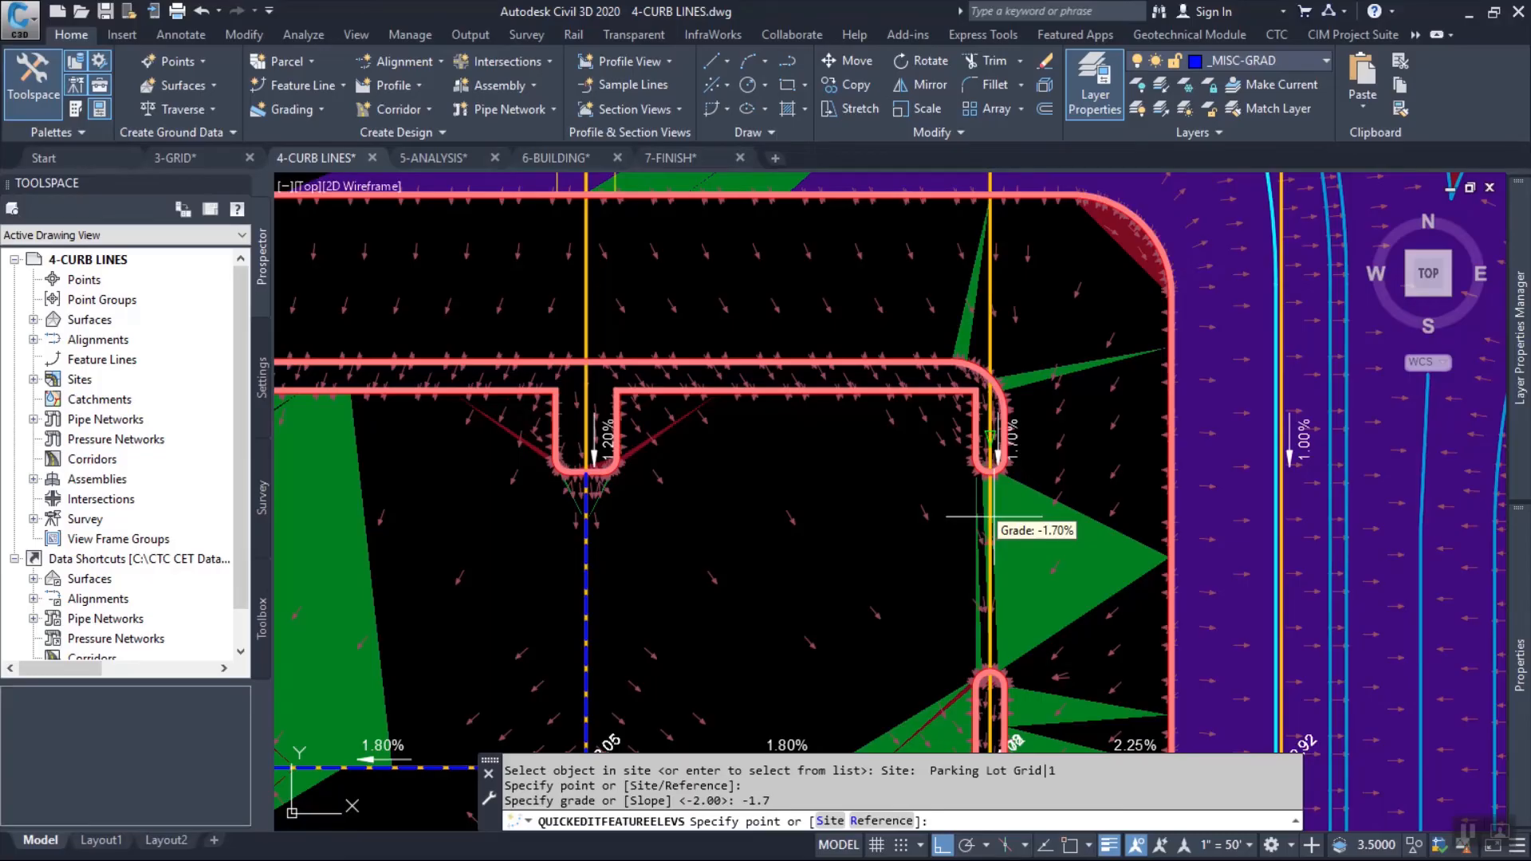
Examine the slope analysis colours and grid grades around the southeast entrance between the curb returns, and end the elevation edit.
scroll(989, 517, "down", 5)
scroll(997, 551, "up", 6)
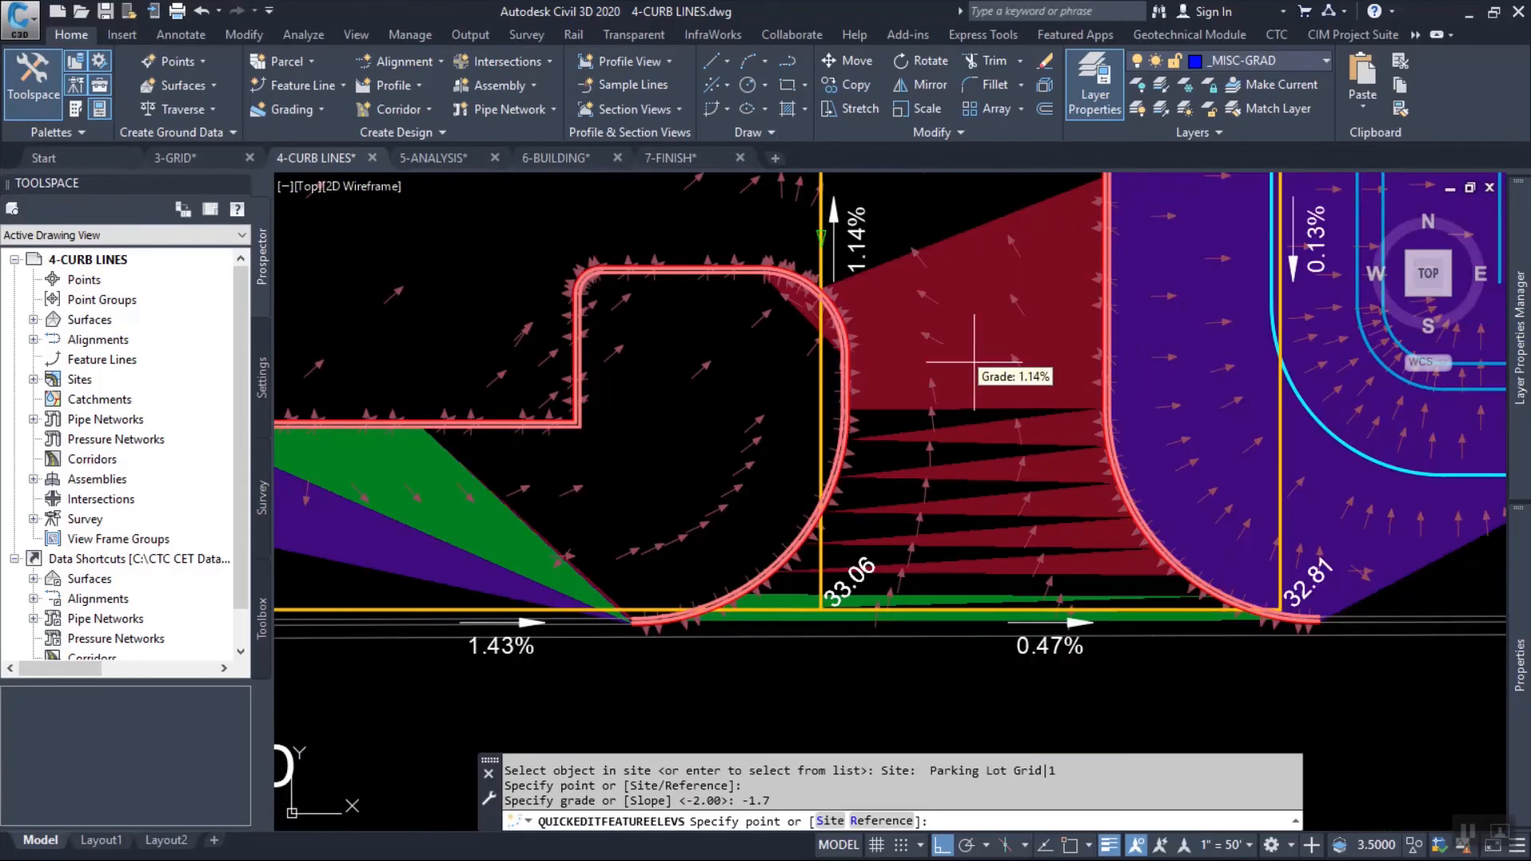
mouse_move(990, 361)
middle_mouse_down()
mouse_move(1016, 588)
mouse_move(896, 354)
middle_mouse_up()
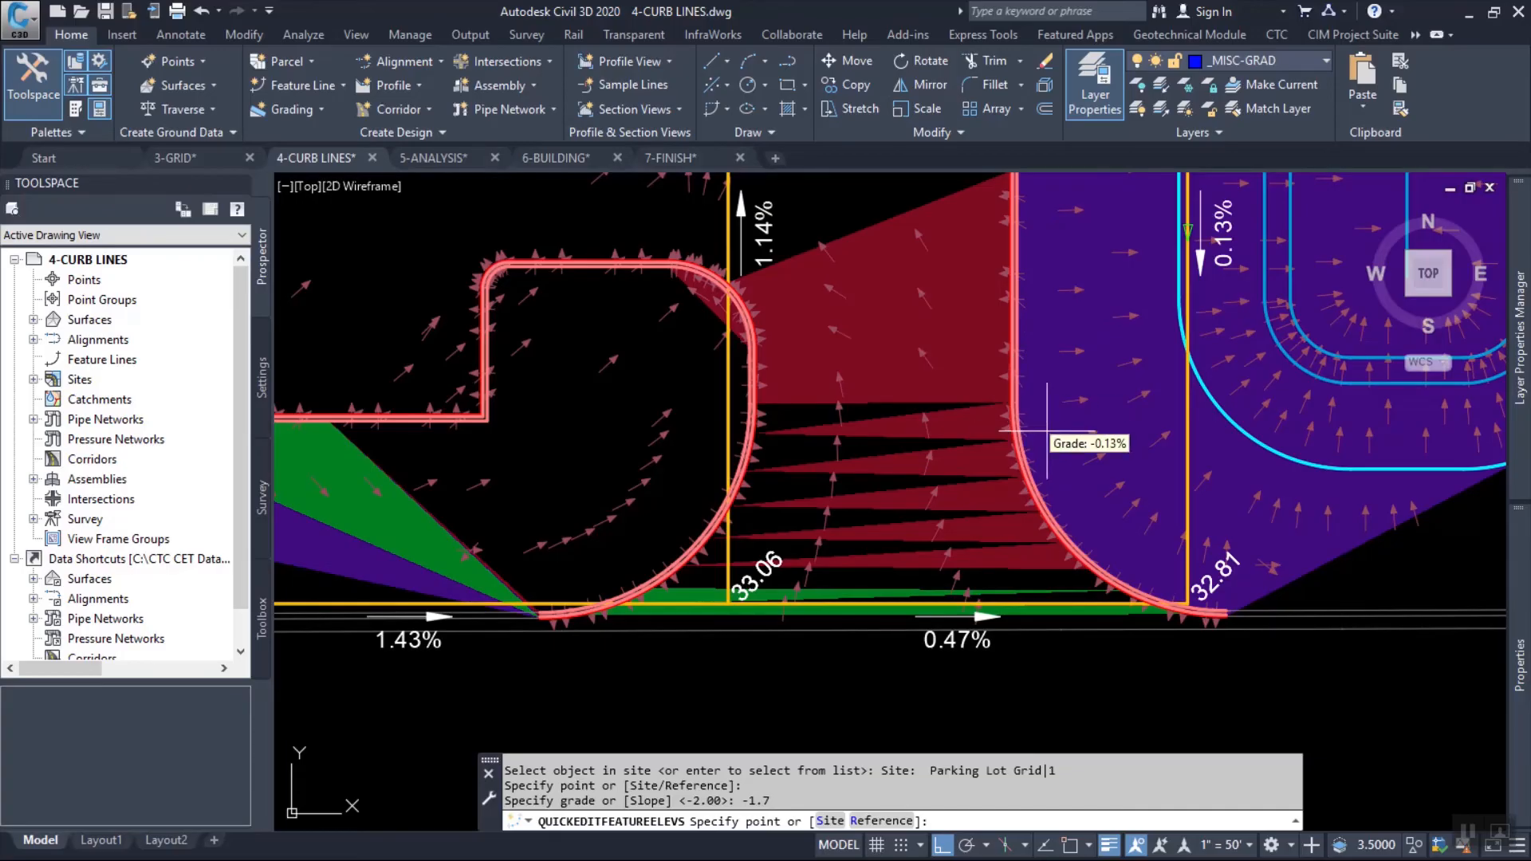
scroll(1051, 443, "down", 4)
scroll(1051, 444, "up", 4)
scroll(867, 498, "down", 4)
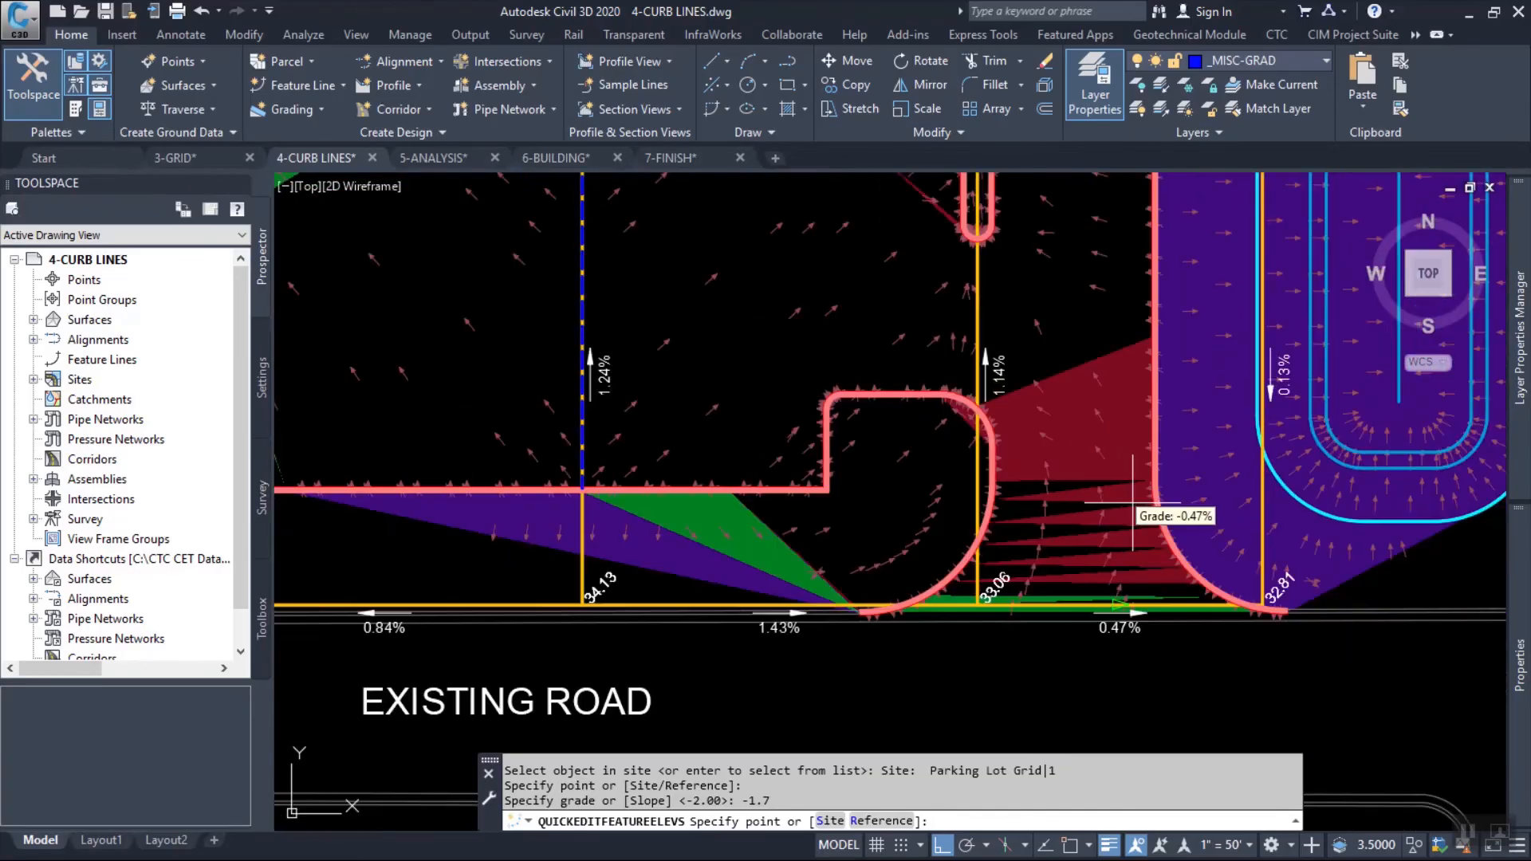
scroll(1049, 451, "up", 6)
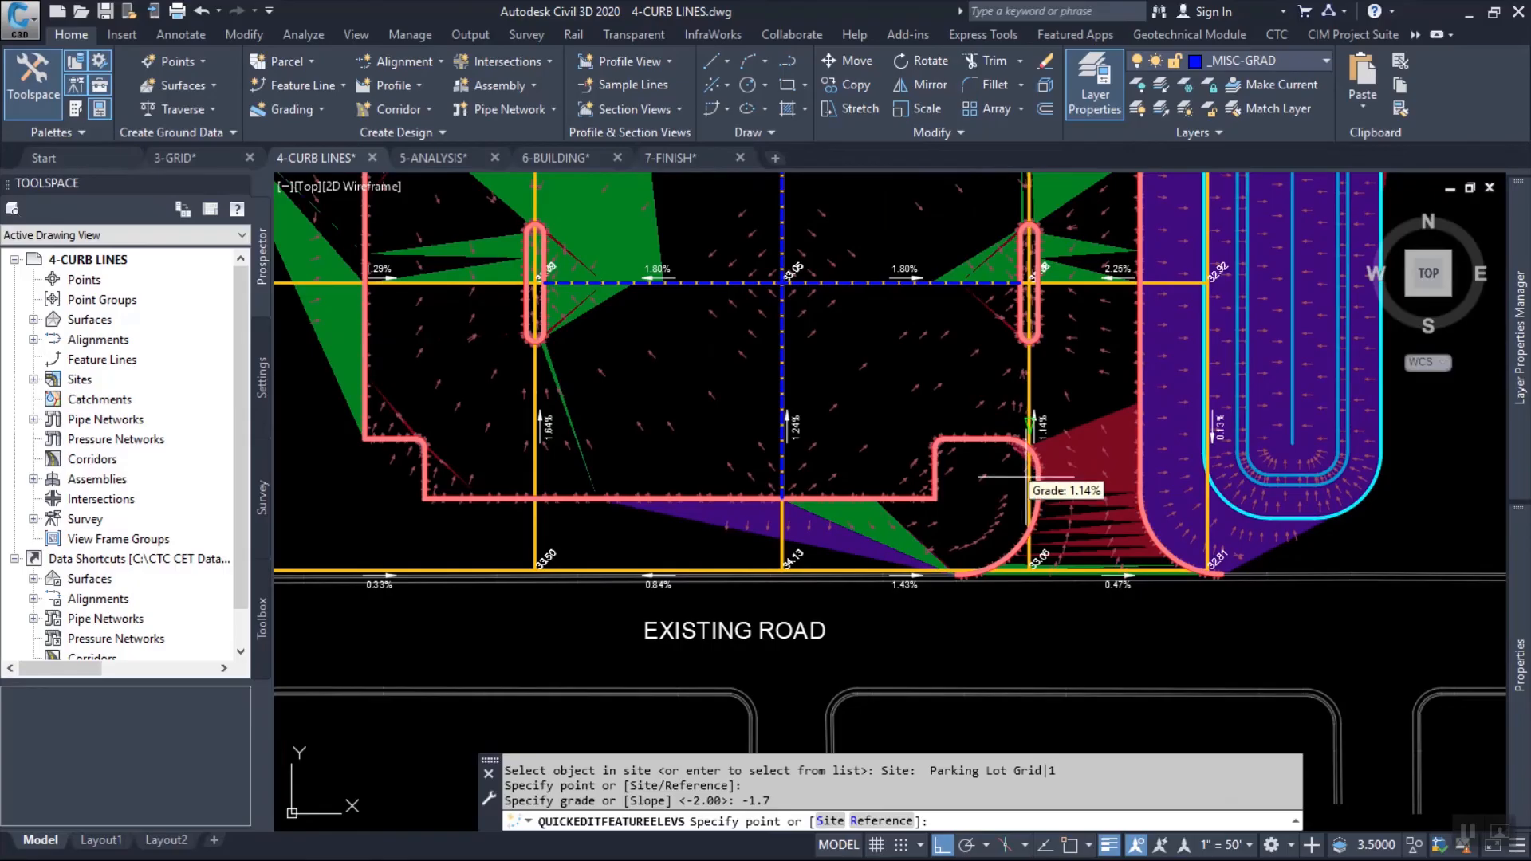
middle_click_drag(1041, 459, 698, 415)
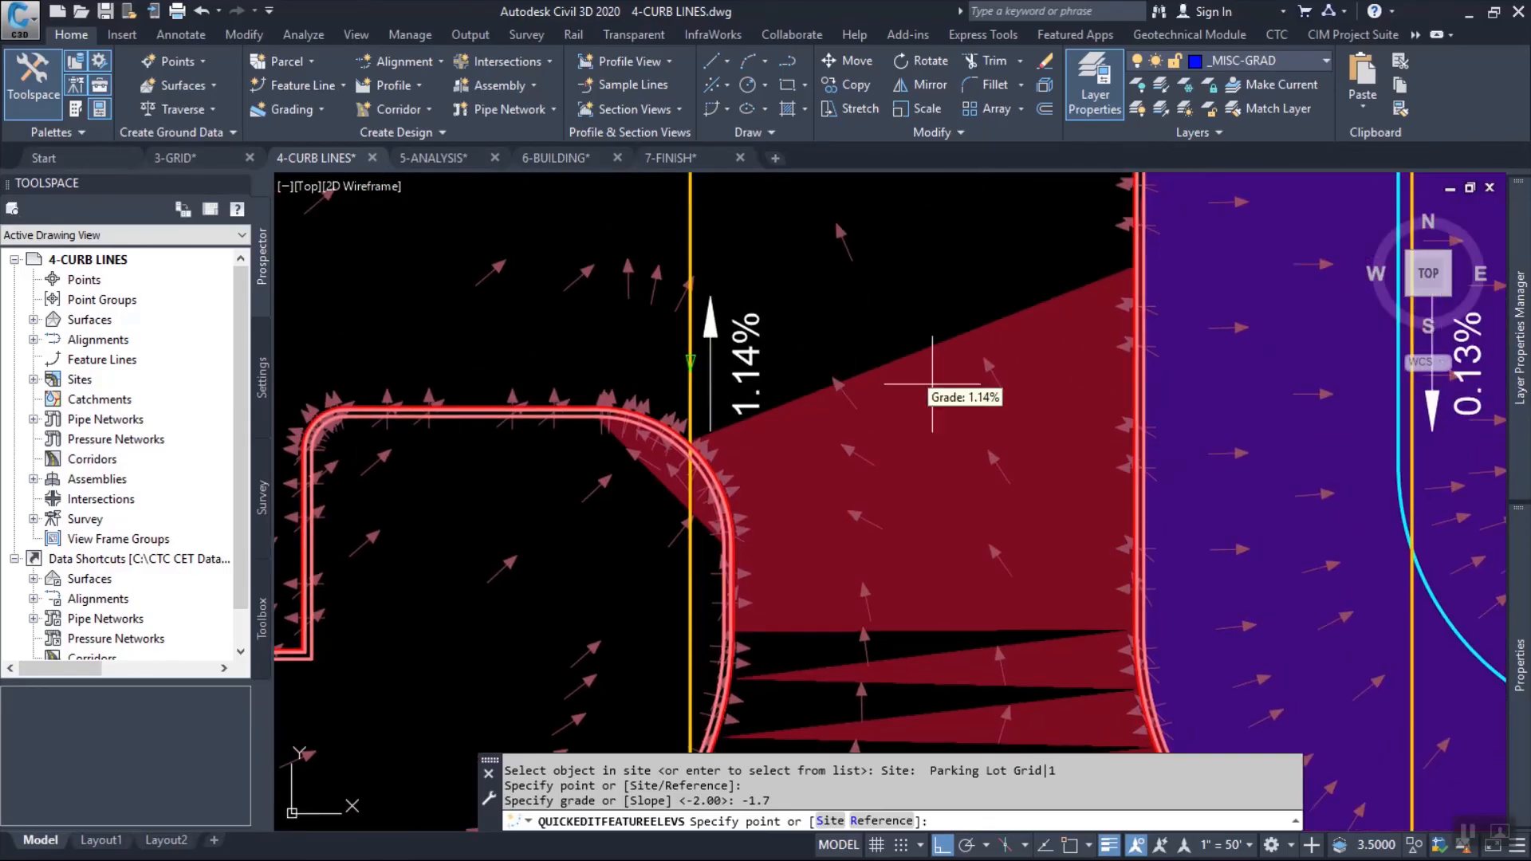
middle_click_drag(1185, 398, 1021, 369)
middle_click_drag(963, 415, 1051, 226)
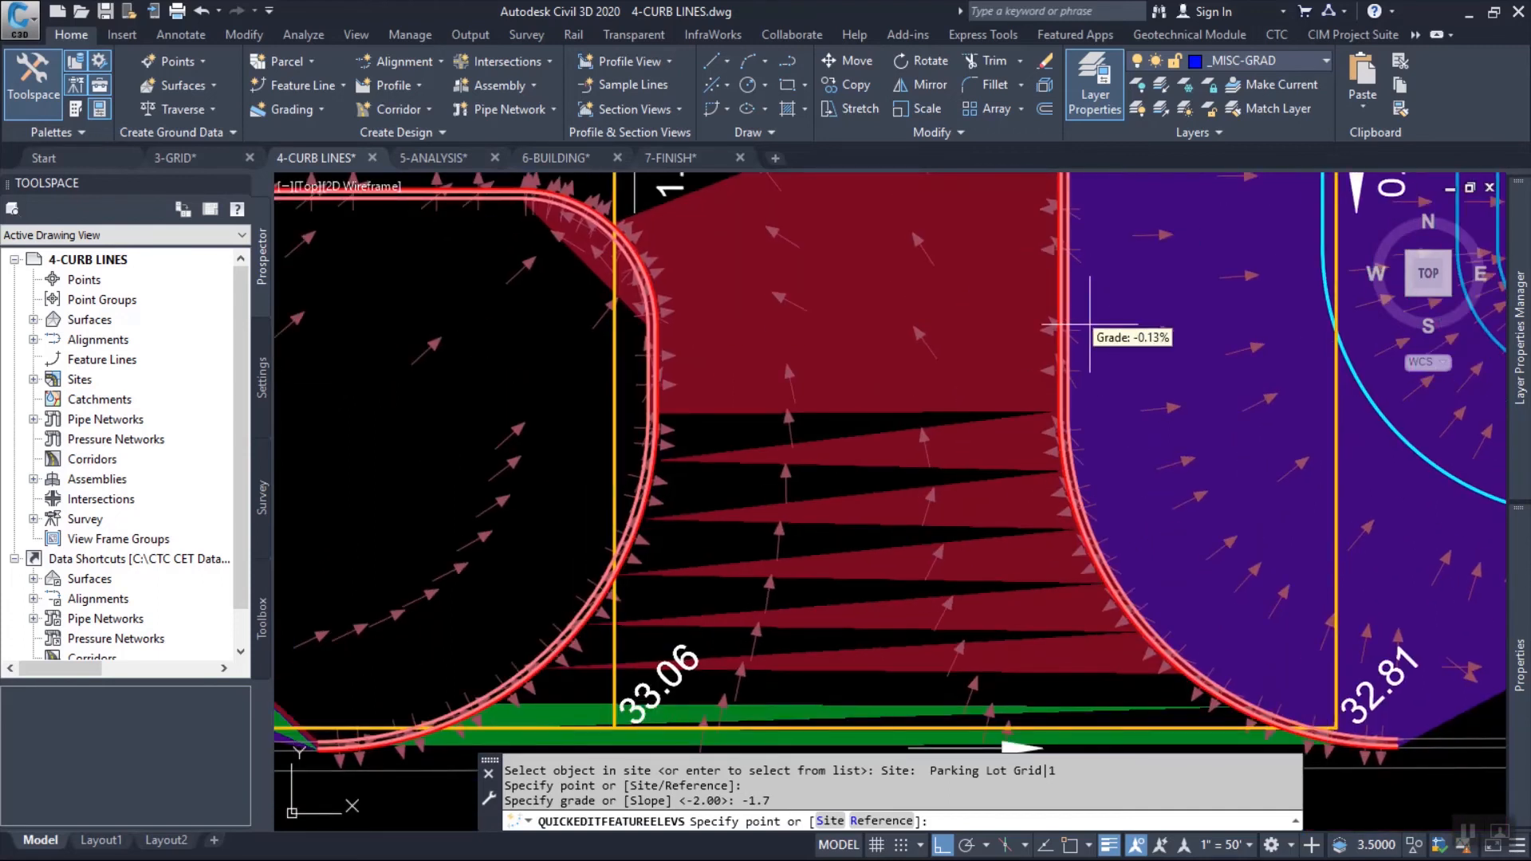
key("Escape")
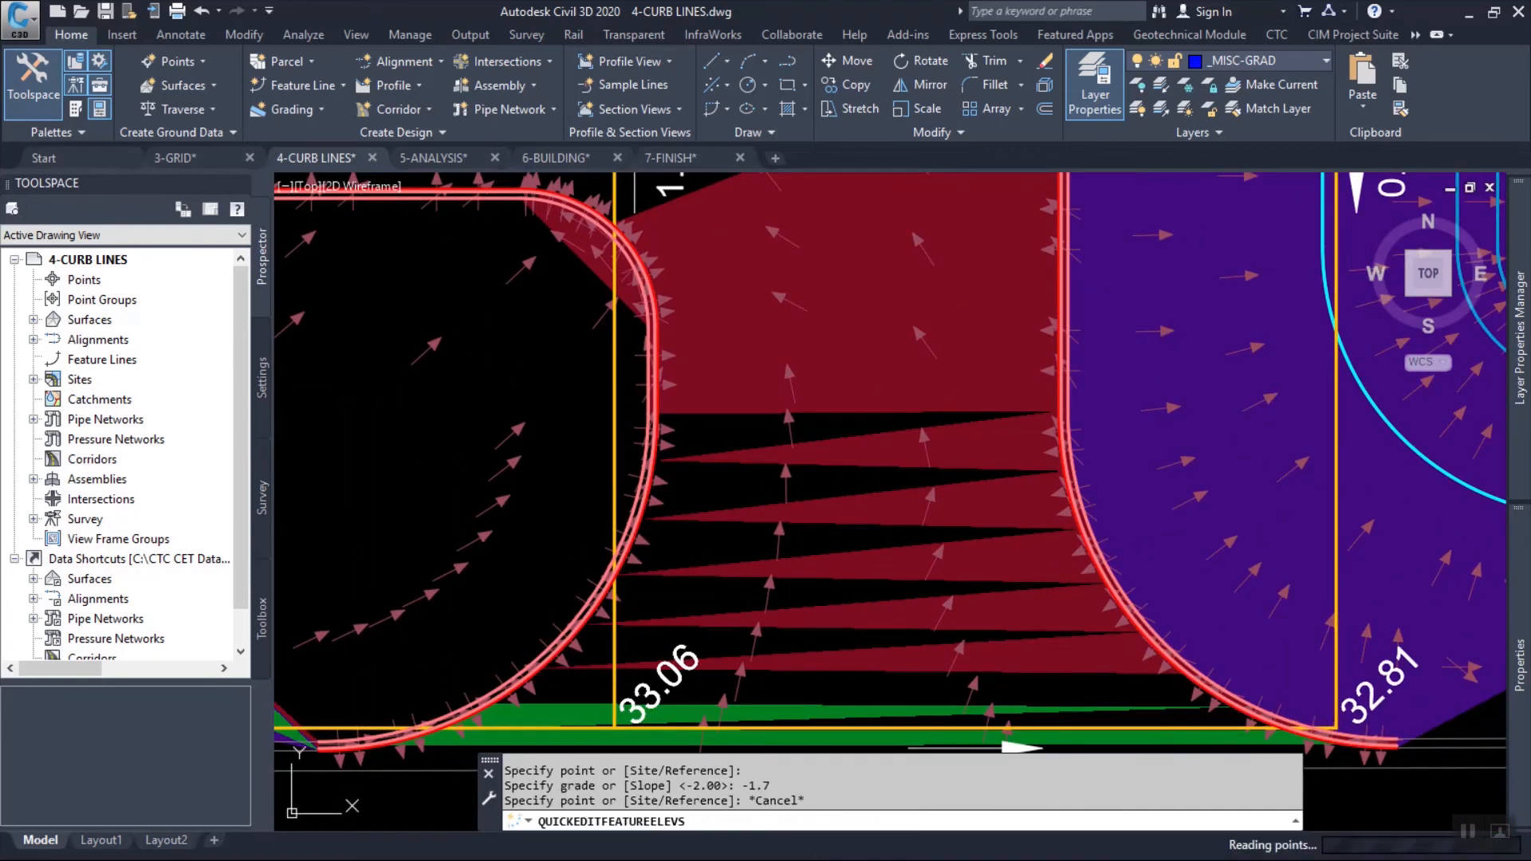
left_click(614, 326)
scroll(771, 441, "down", 2)
scroll(808, 461, "down", 3)
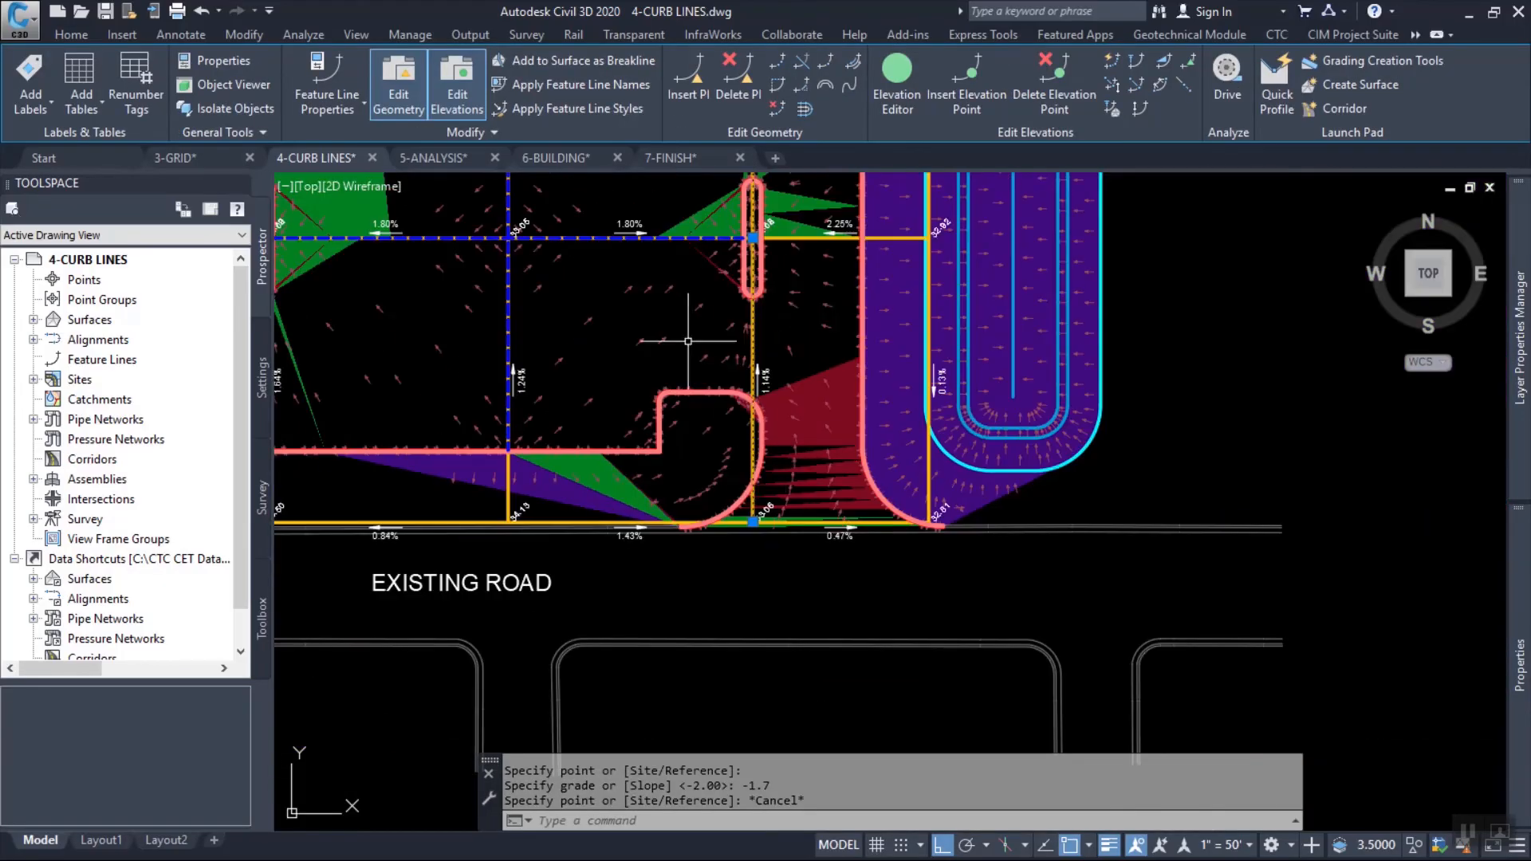
middle_click_drag(678, 340, 893, 422)
key("Escape")
key("Escape")
key("Escape")
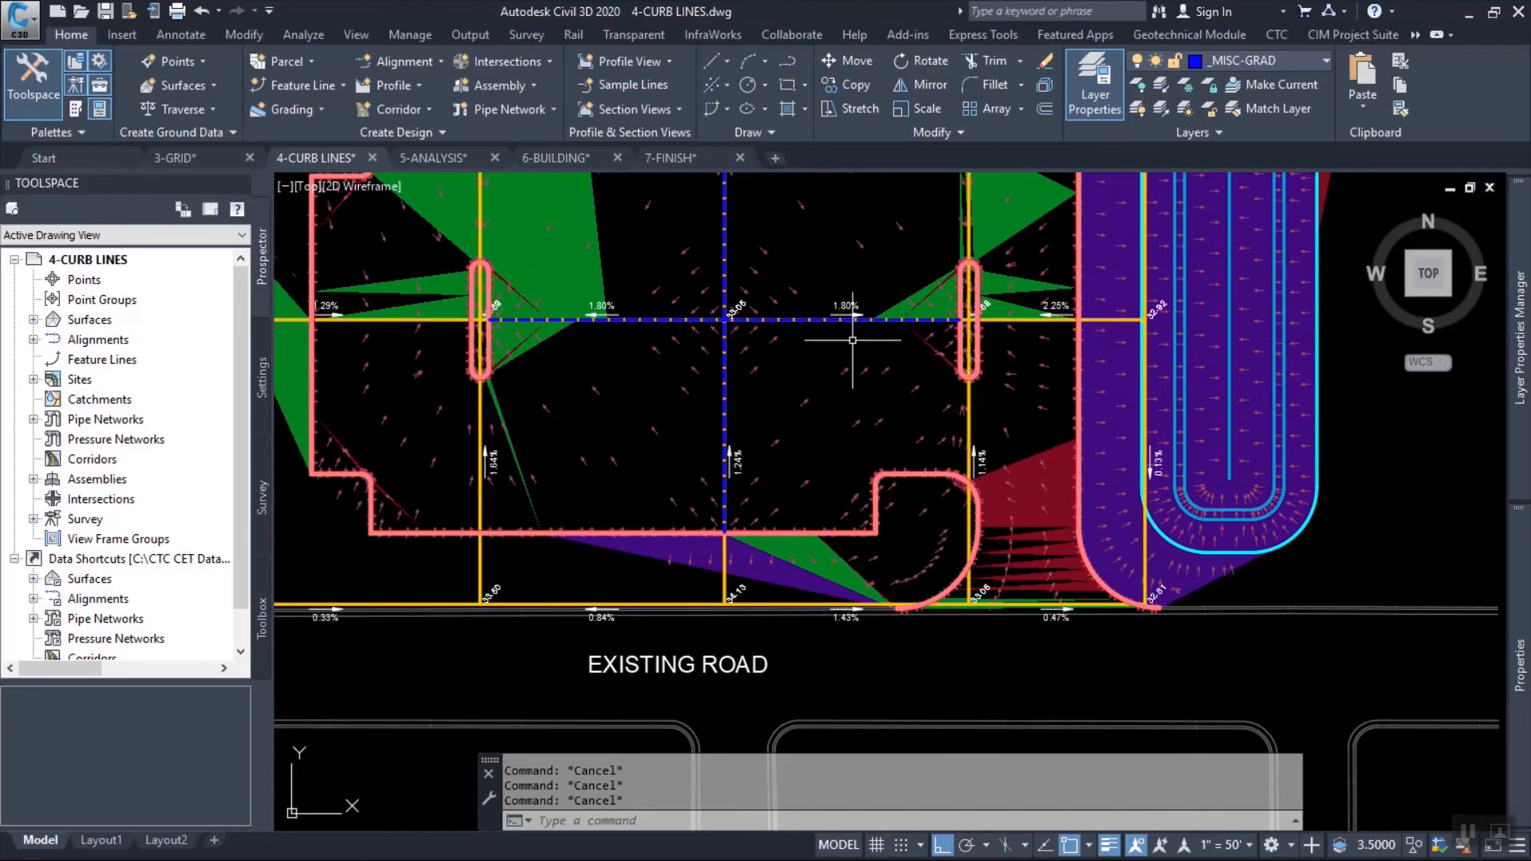
Switch to the 5-ANALYSIS drawing and change the FG surface's style to Design with TIN.
left_click(433, 157)
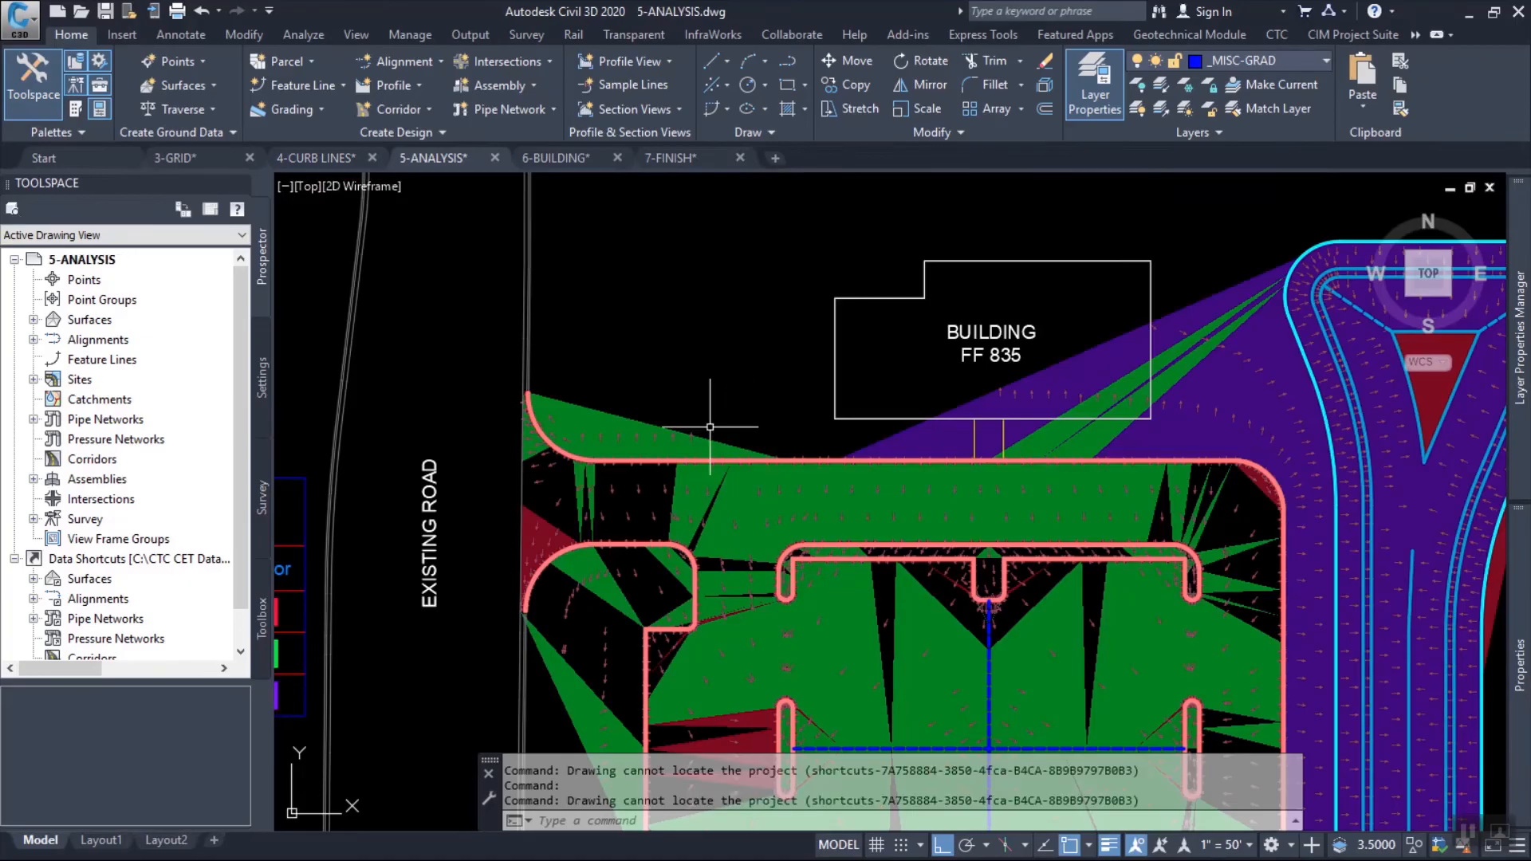
left_click(670, 426)
right_click(698, 252)
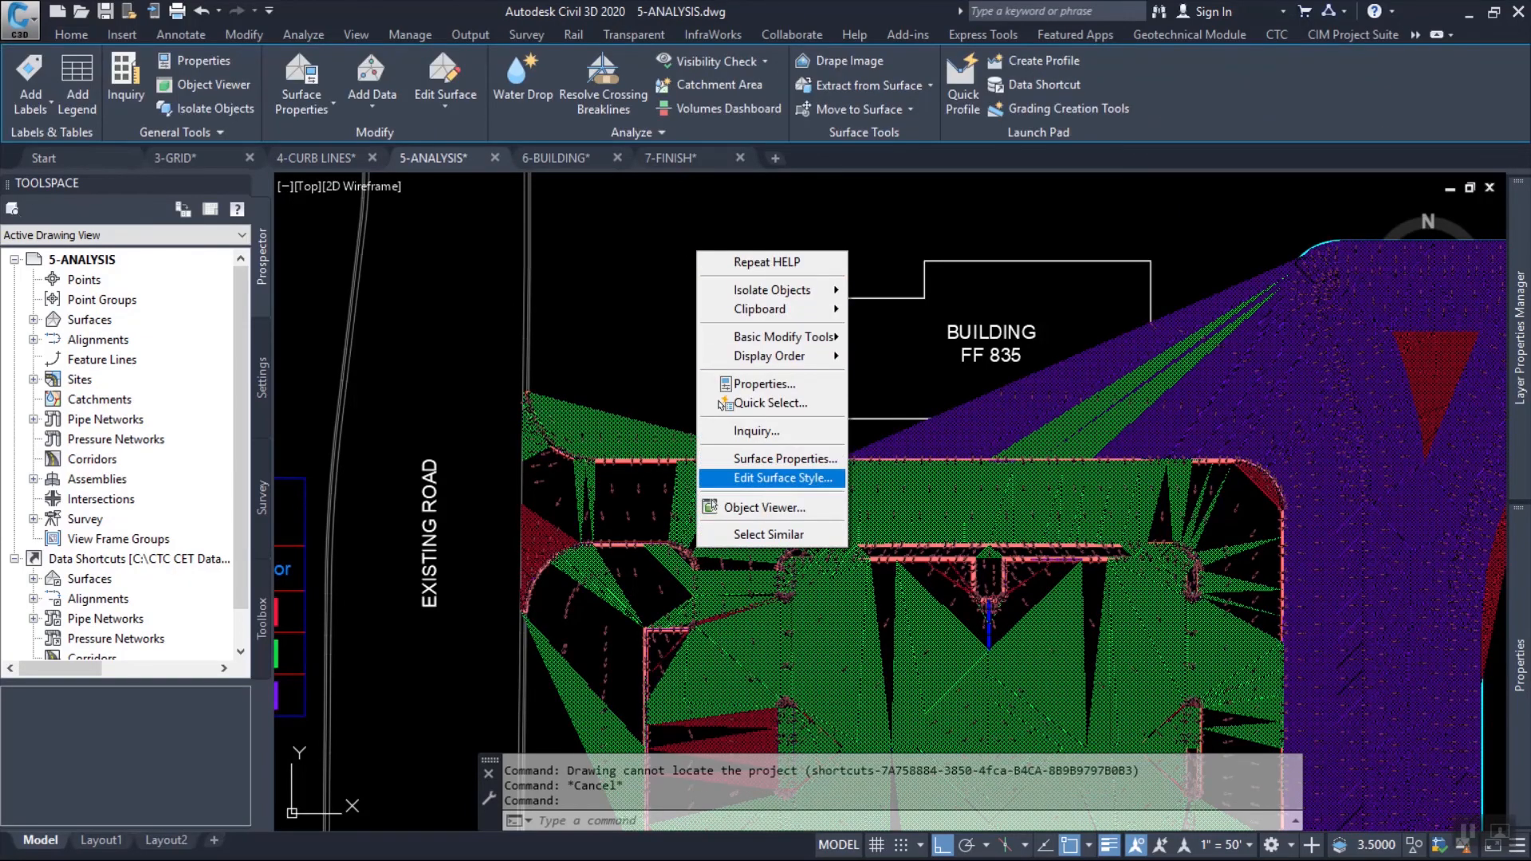
left_click(786, 459)
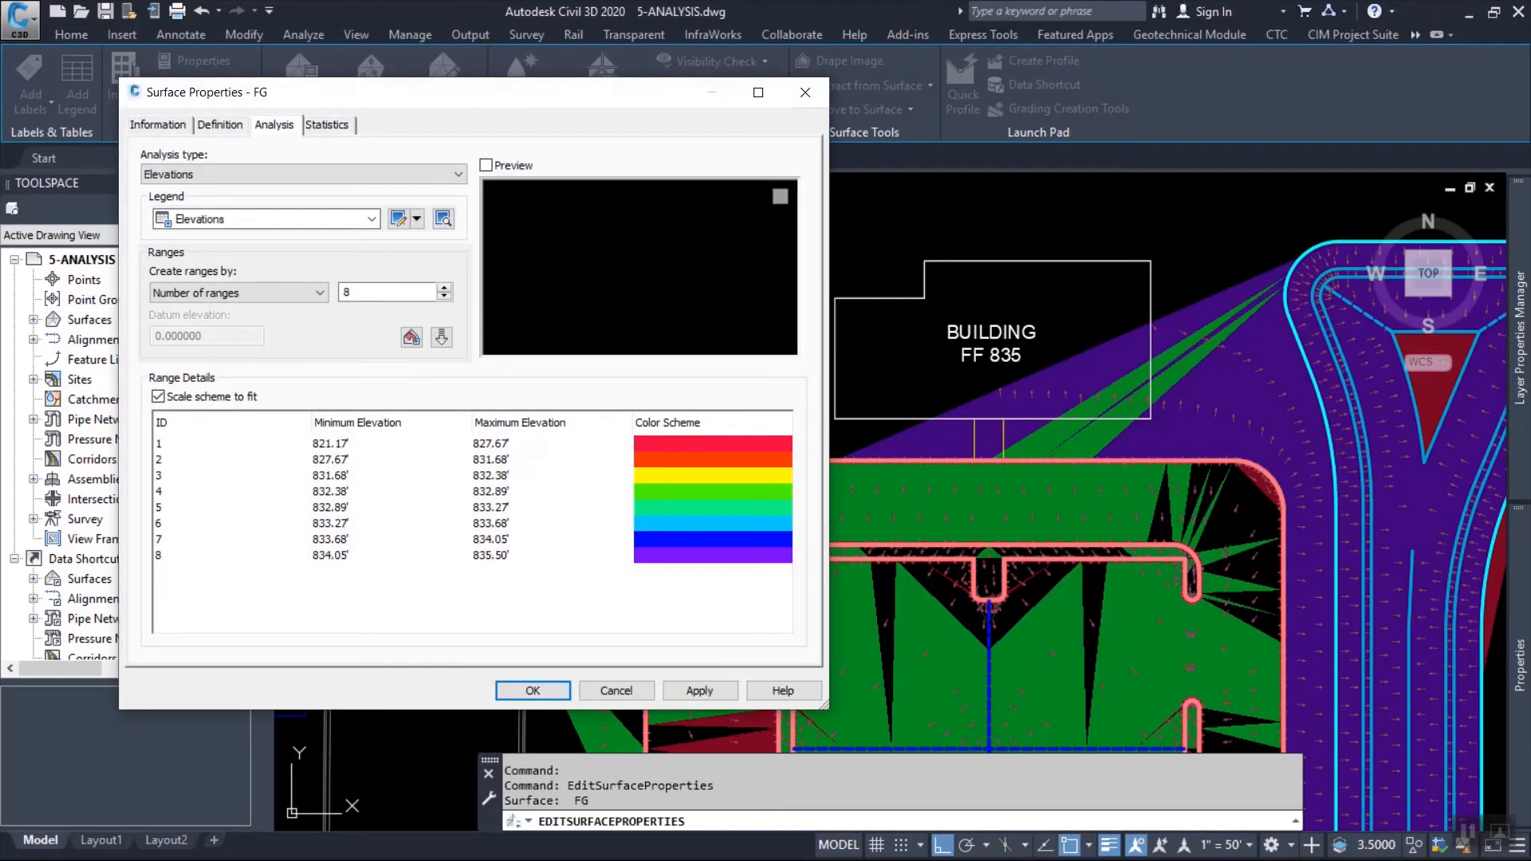
left_click(158, 125)
left_click(319, 328)
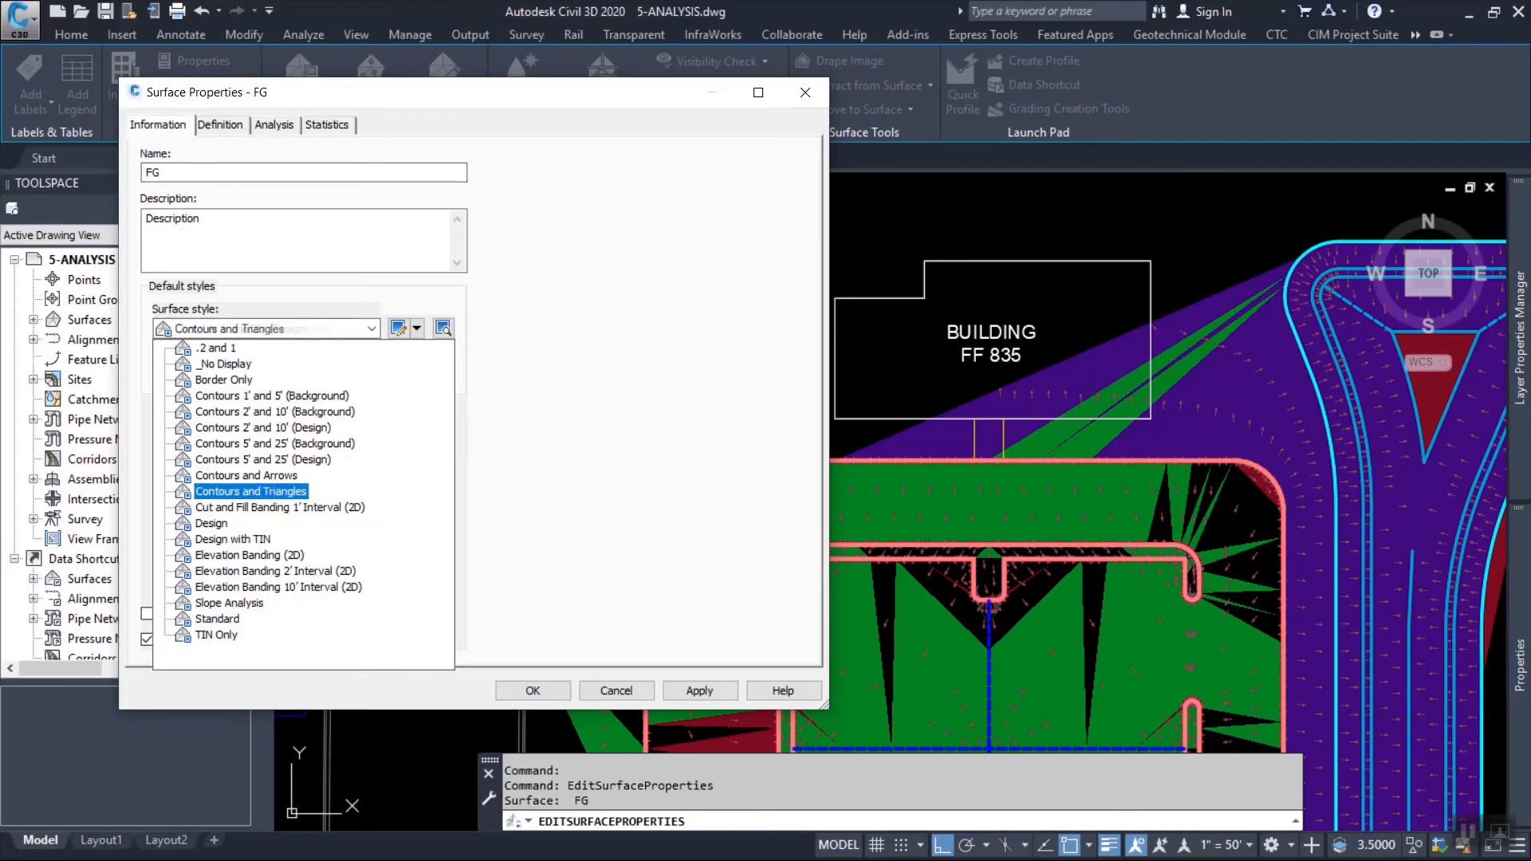
left_click(233, 540)
left_click(533, 691)
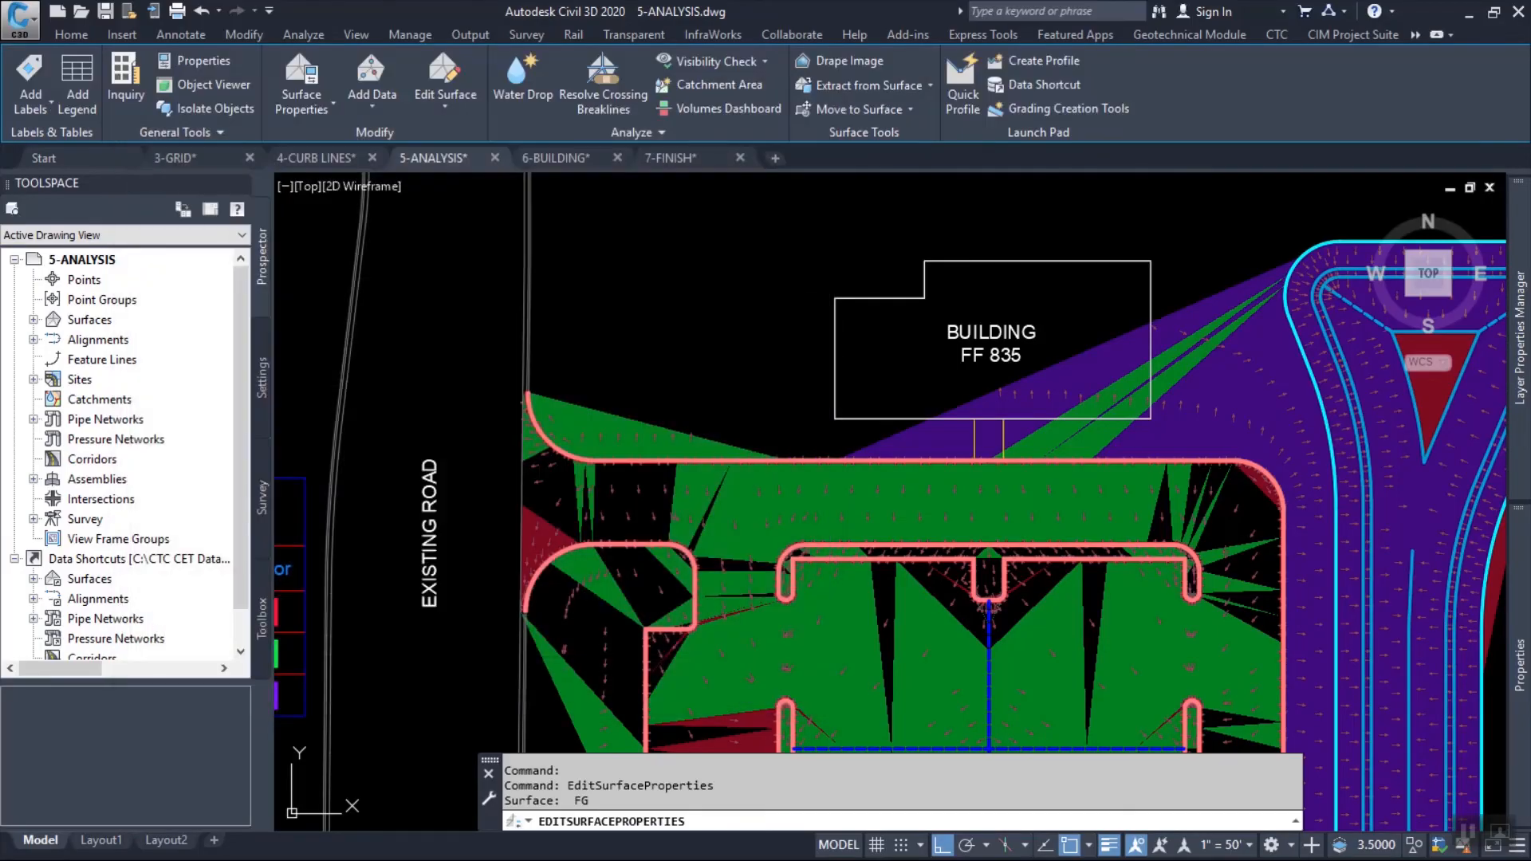
Start a polyline at the existing road's east edge north of the building and draw a straight eastward segment about 375 ft long.
scroll(757, 309, "down", 4)
scroll(847, 325, "up", 4)
middle_click_drag(934, 328, 841, 419)
type("pl")
key("Return")
scroll(343, 307, "up", 5)
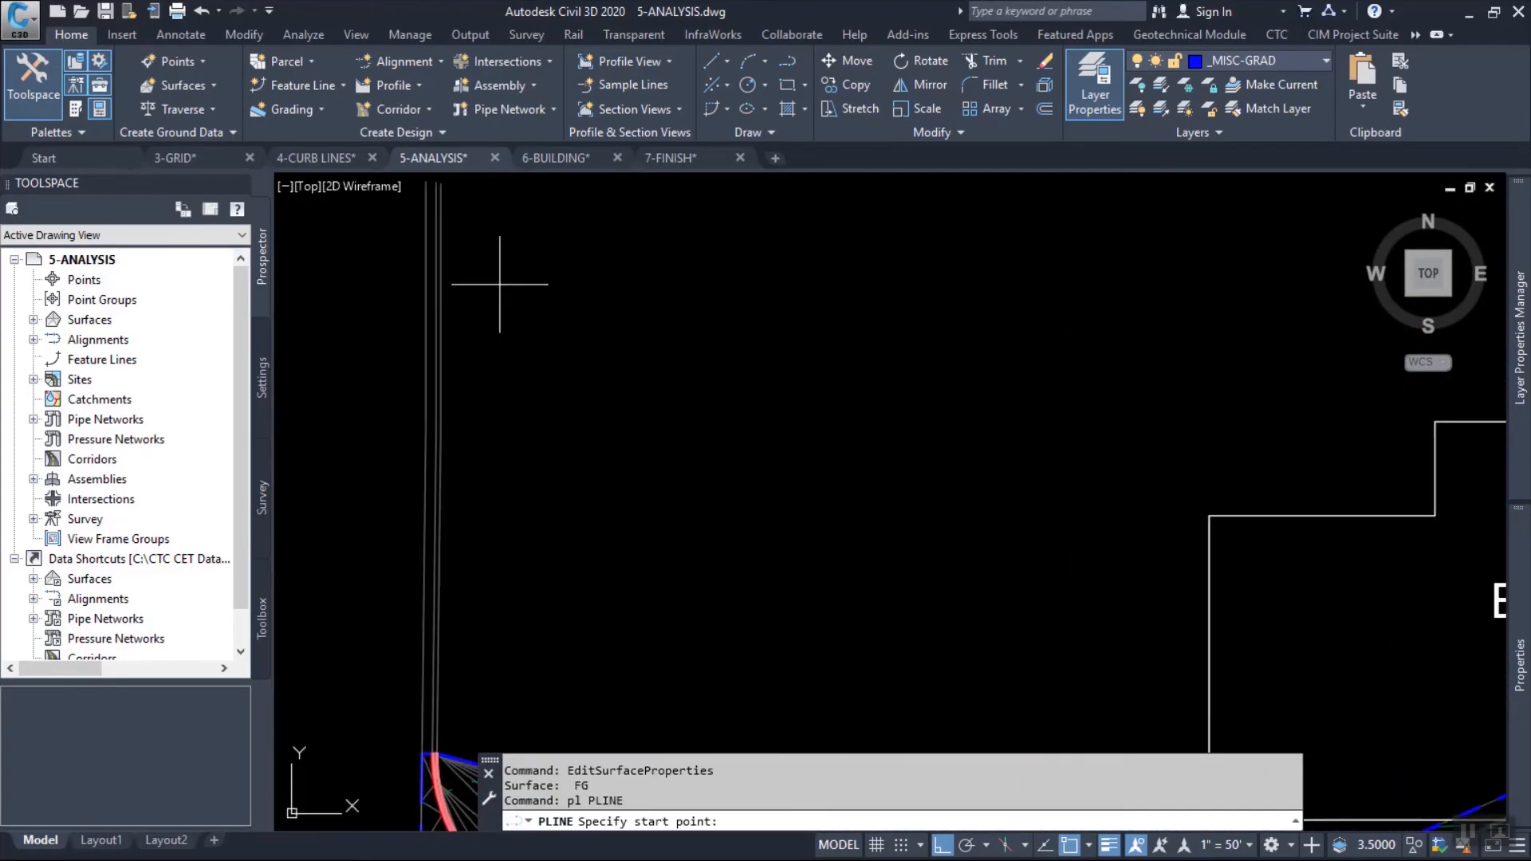
left_click(451, 247)
scroll(542, 319, "down", 3)
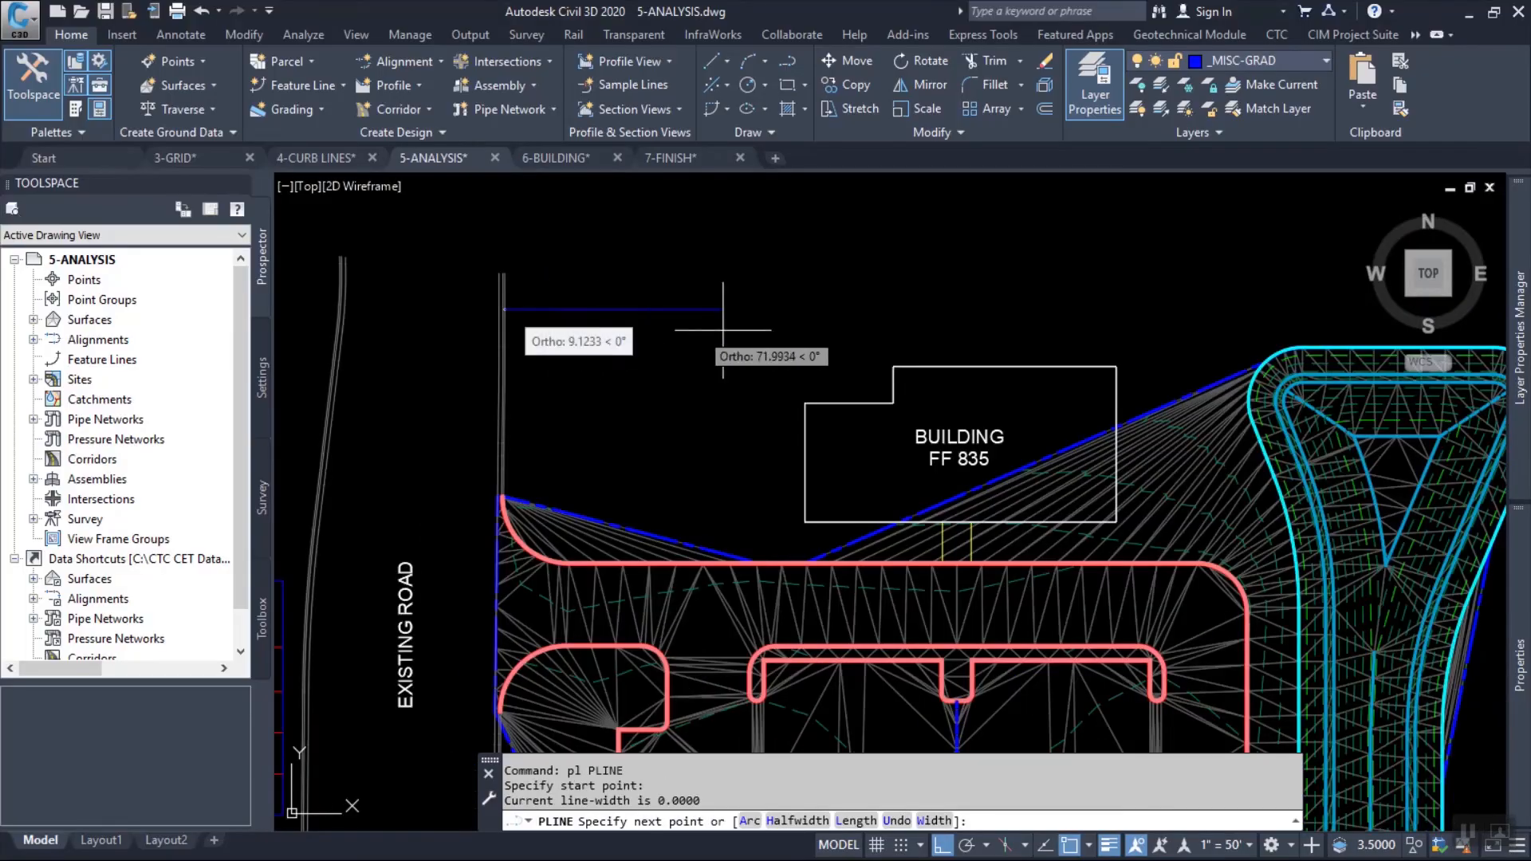
middle_click_drag(1127, 325, 689, 320)
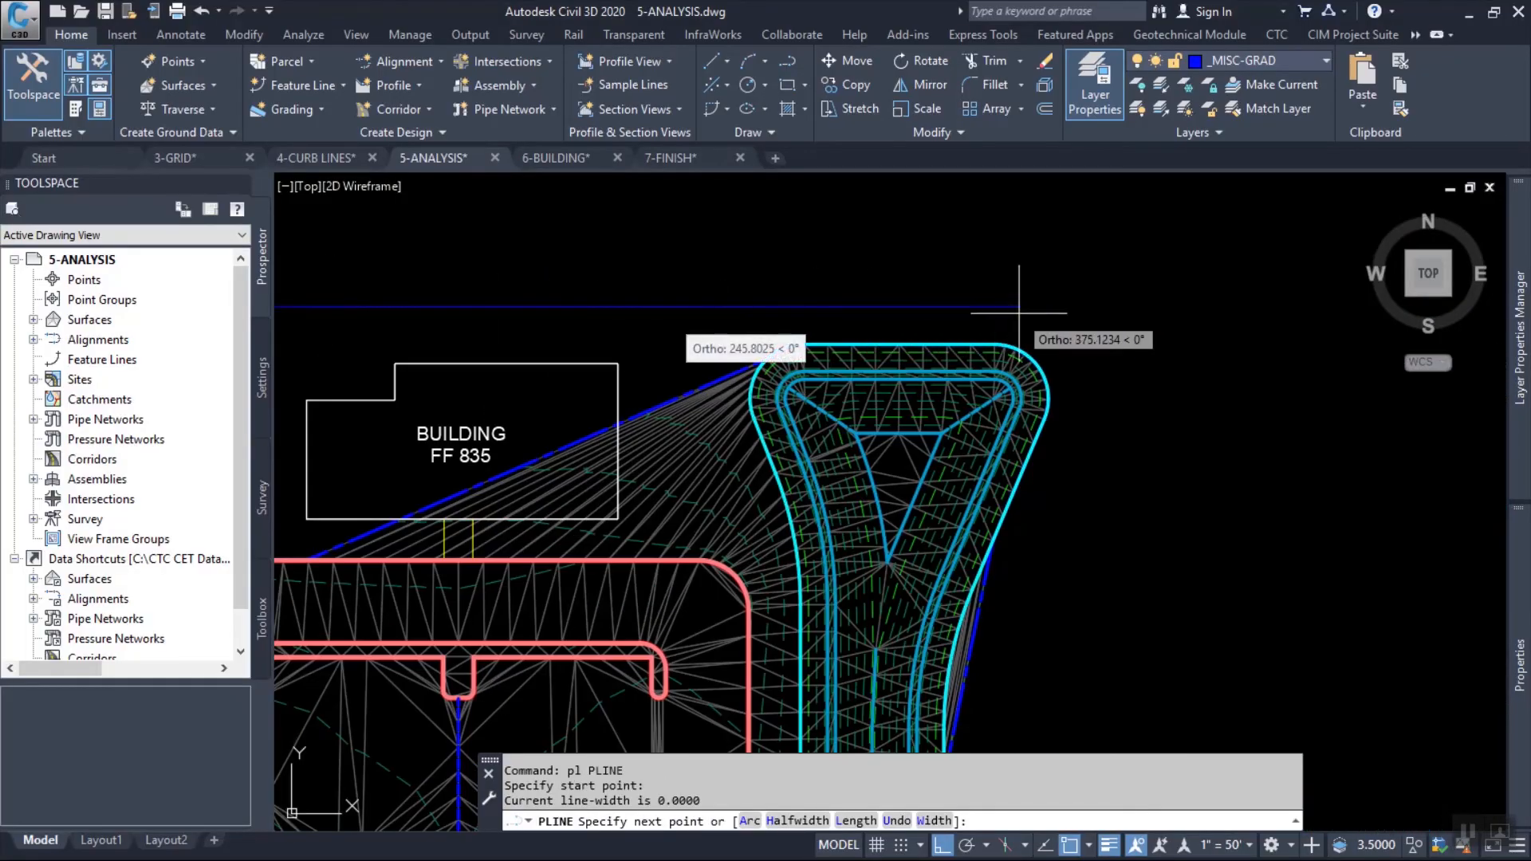
left_click(1132, 308)
Continue the polyline with freehand arcs around the pond's east side, with Ortho off, and finish with a straight segment down to the southern existing road.
type("a")
key("Return")
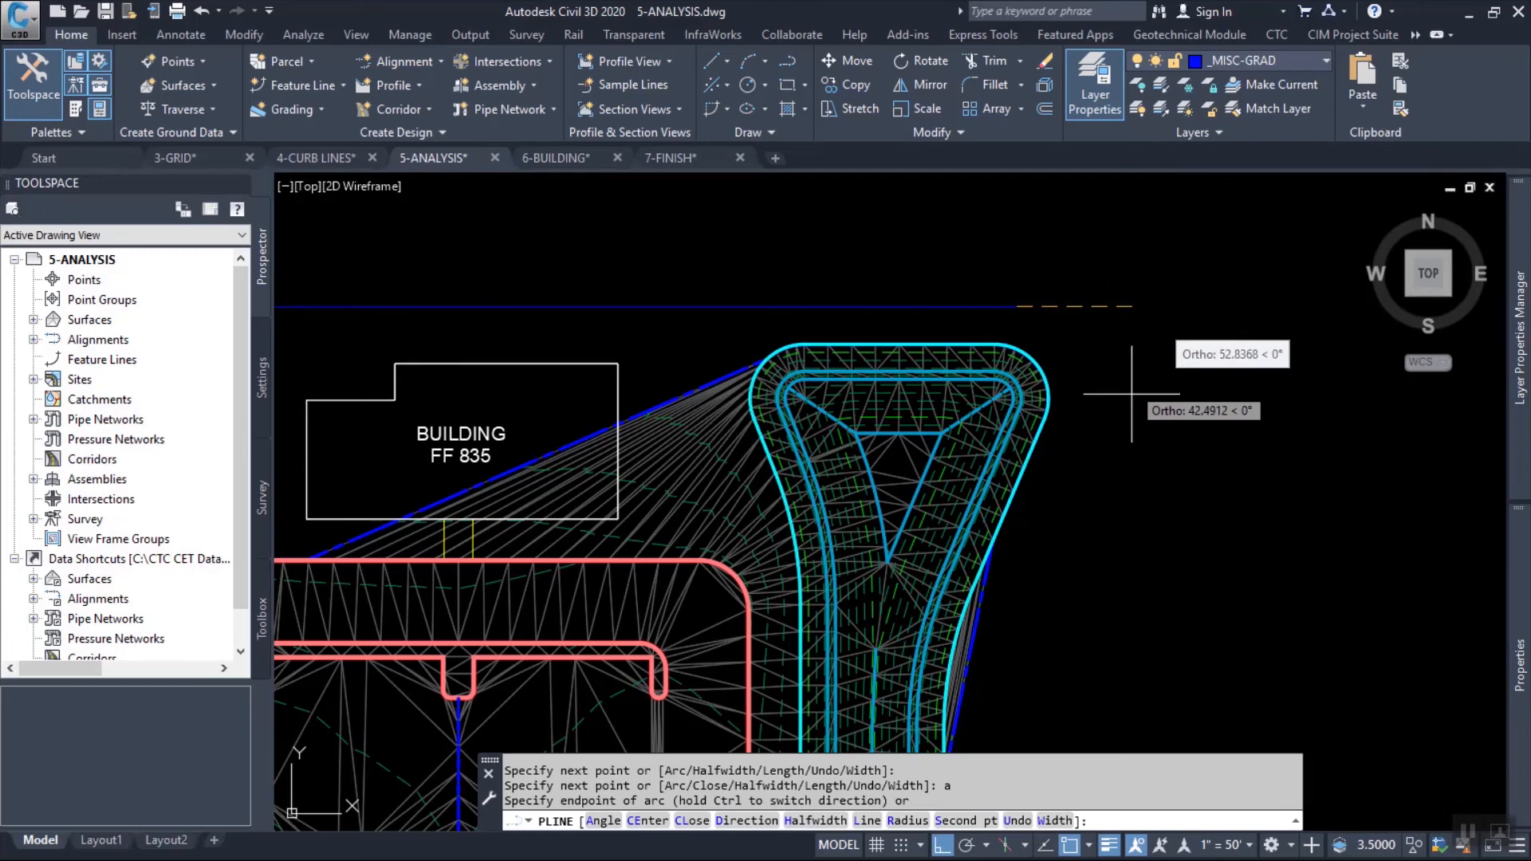
key("F8")
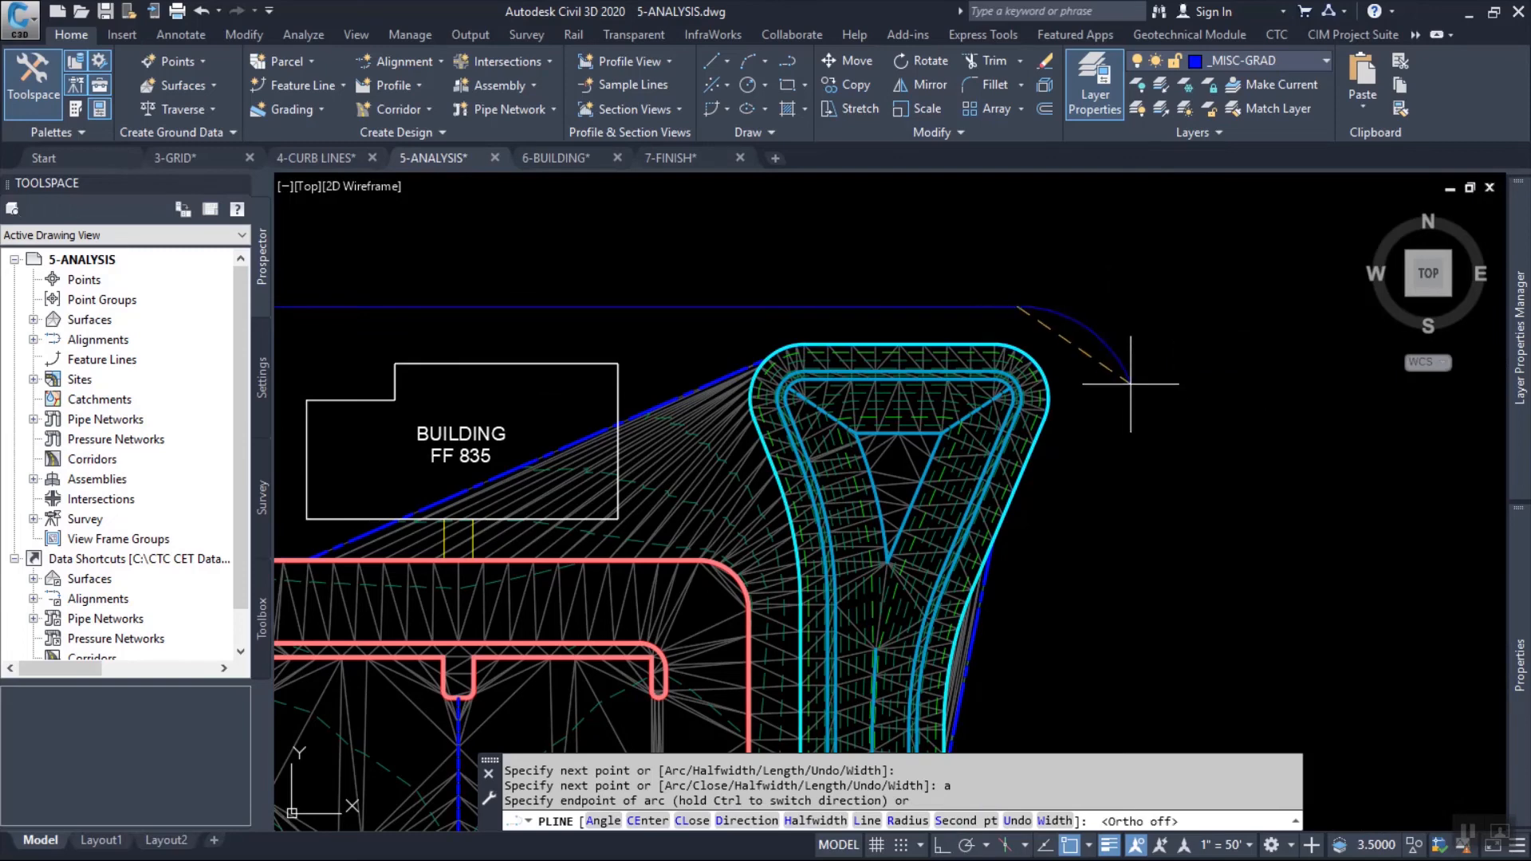
middle_click_drag(1166, 501, 1107, 229)
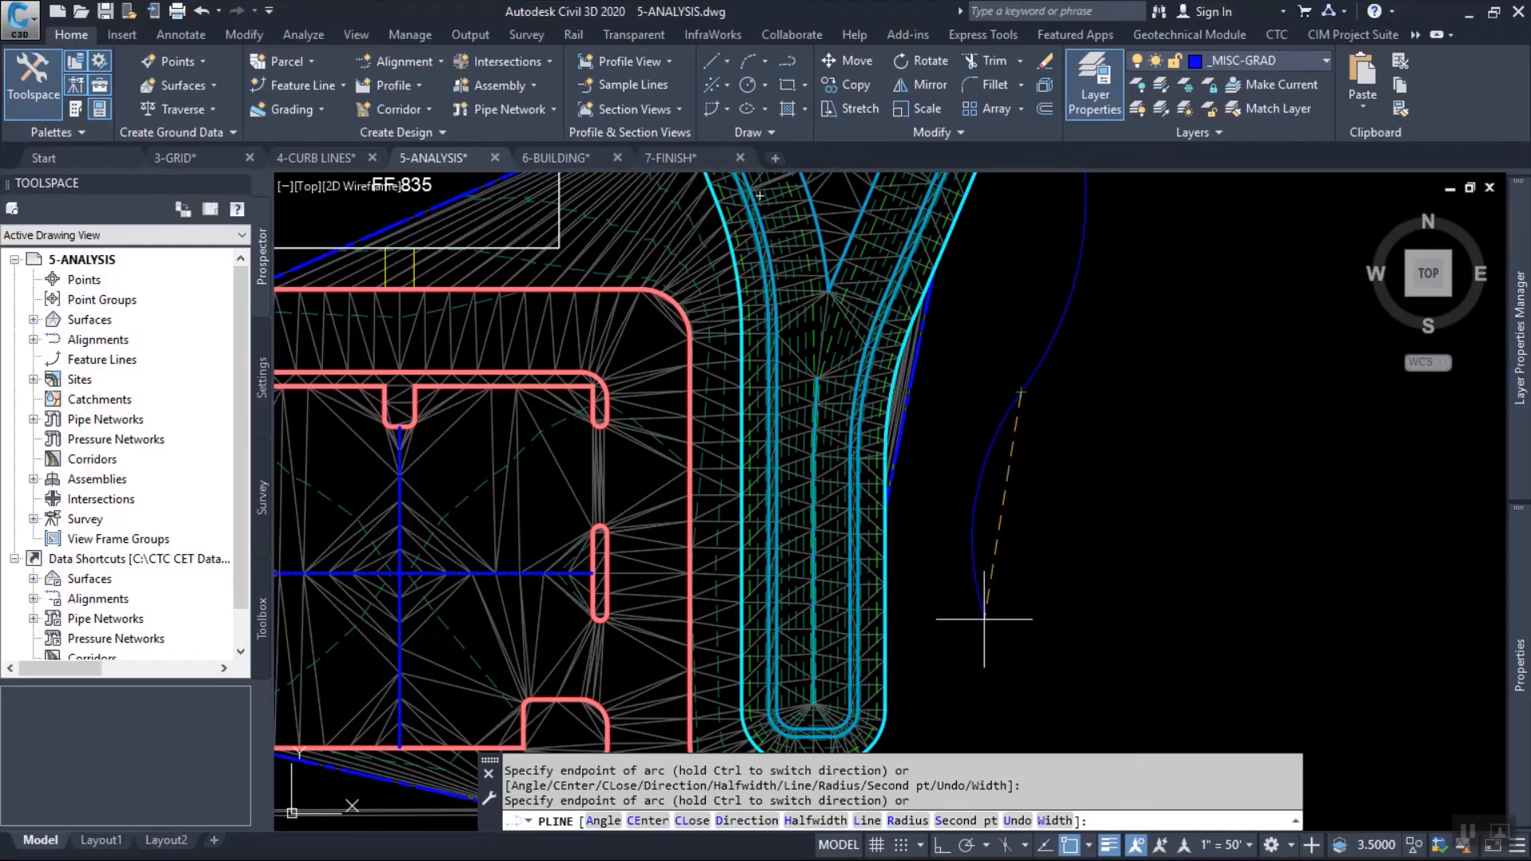
middle_click_drag(987, 622, 989, 398)
type("l")
key("Return")
scroll(947, 590, "up", 4)
left_click(965, 571)
key("Return")
scroll(1005, 582, "down", 8)
Create a feature line from the new polyline in the Main site with the PRIMARY style and elevation assignment enabled.
middle_click_drag(935, 433, 890, 418)
scroll(788, 340, "up", 3)
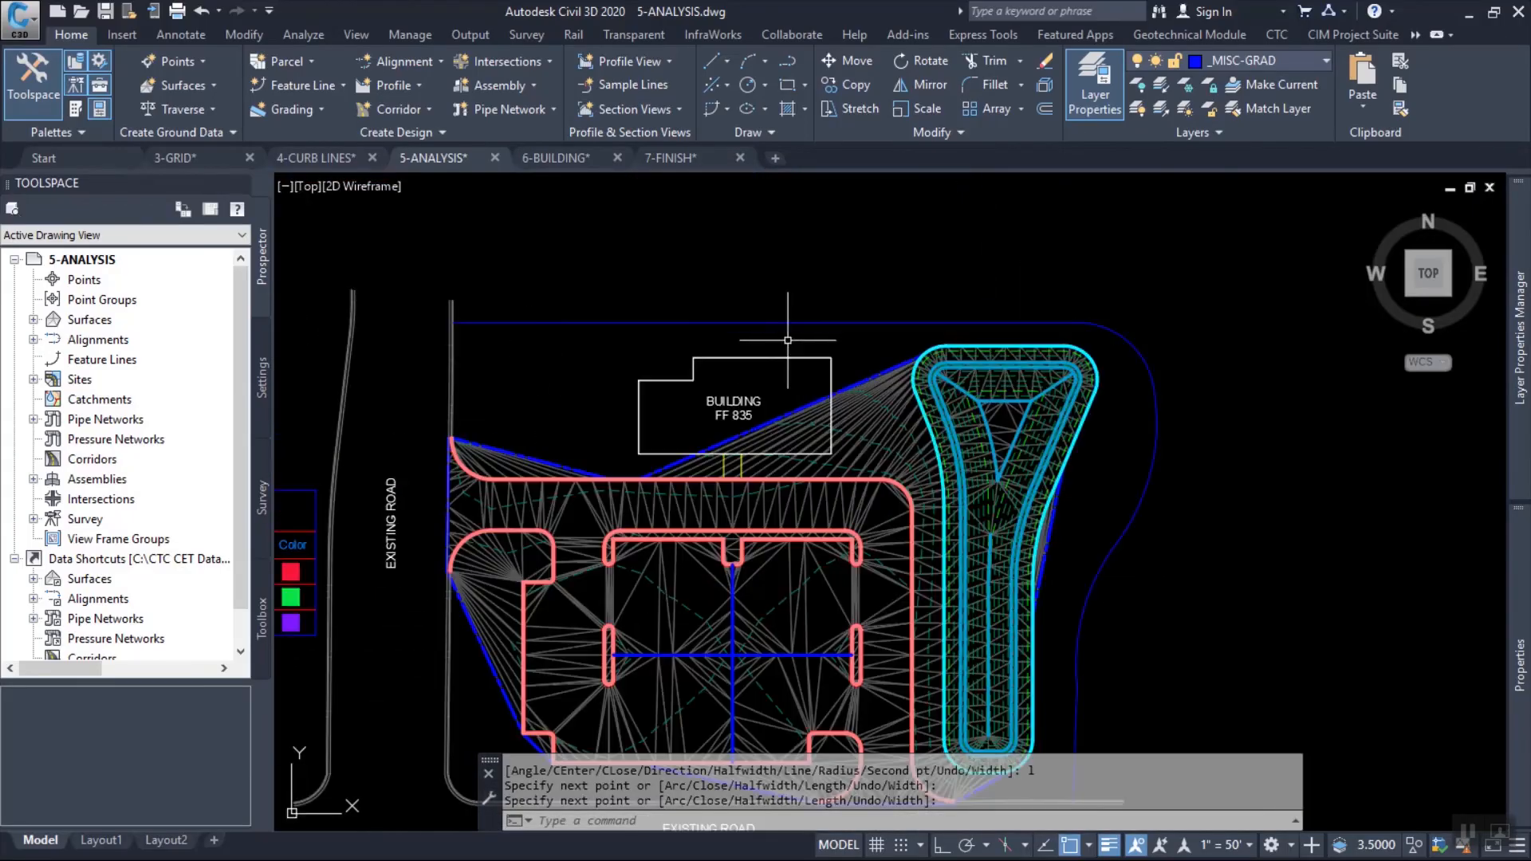
left_click(343, 85)
left_click(375, 117)
left_click(672, 293)
left_click(615, 333)
key("Return")
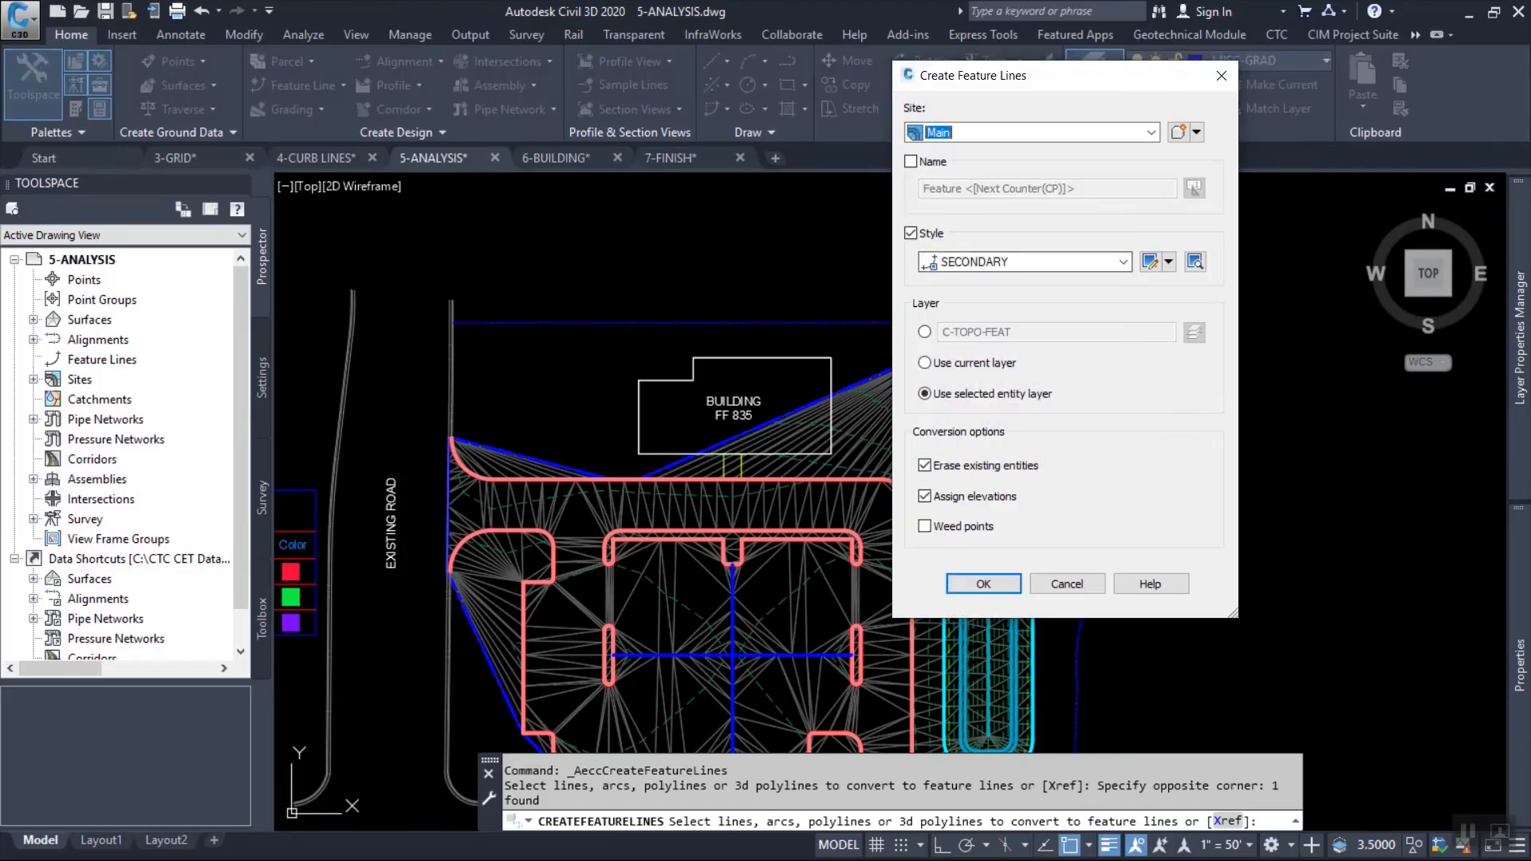
left_click(1123, 262)
left_click(986, 297)
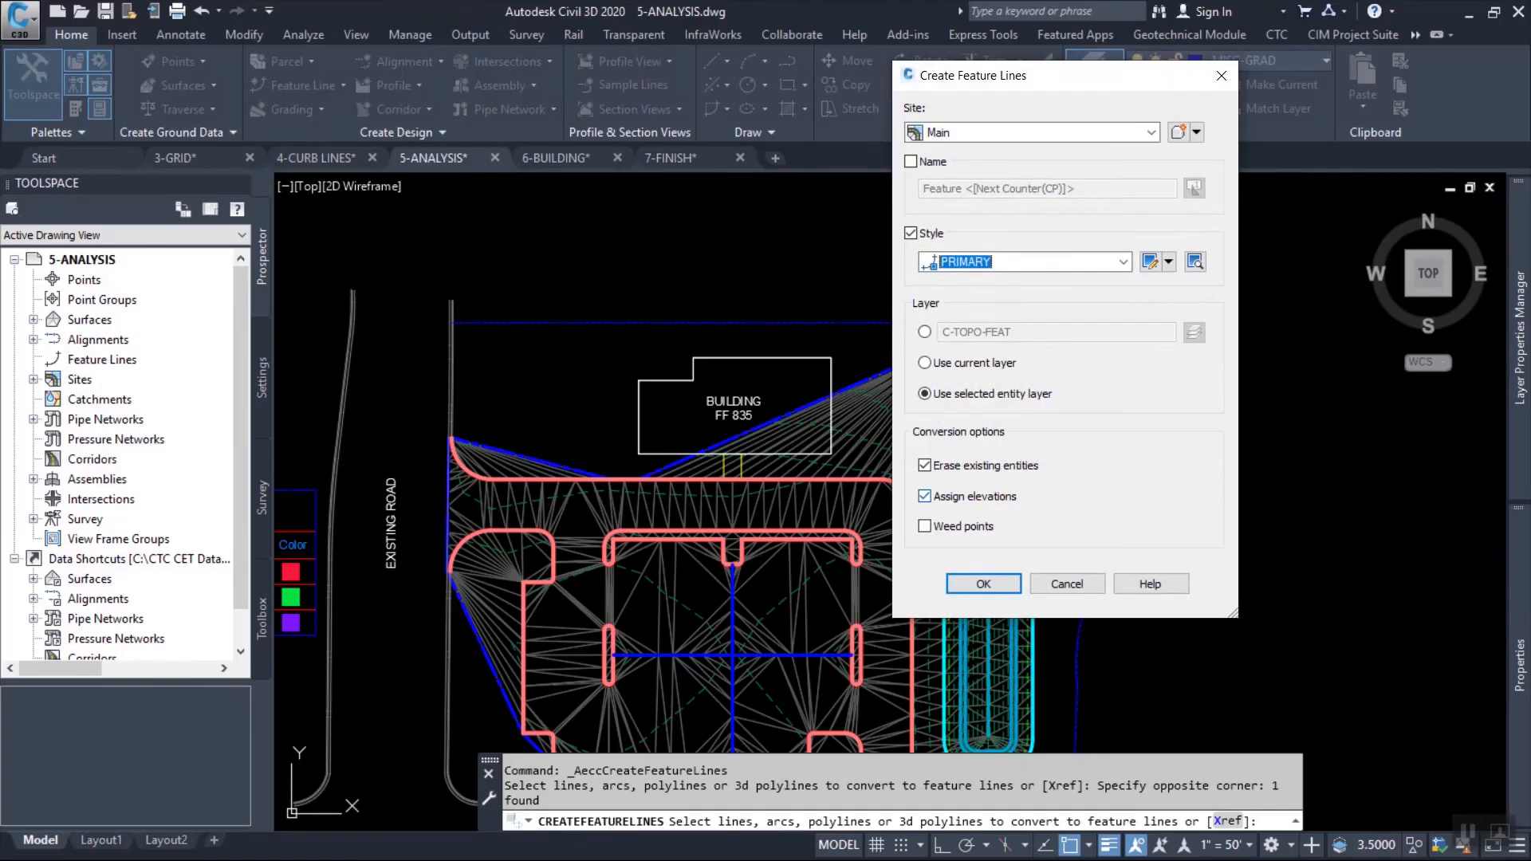
left_click(983, 583)
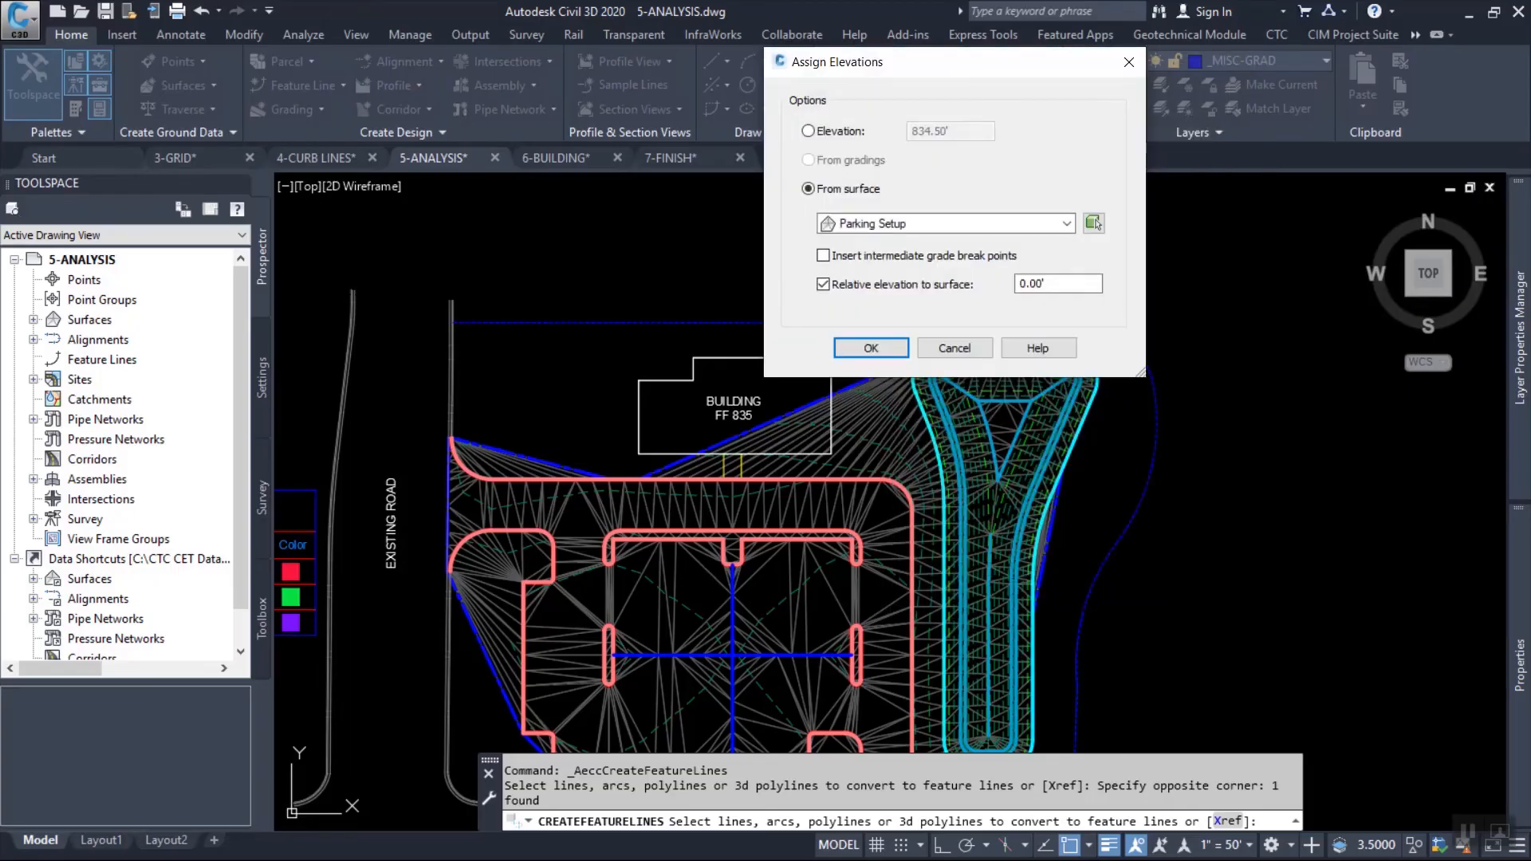
Assign the feature line's elevations from the EG surface, relative to the surface at 0.00'.
left_click(1066, 223)
left_click(861, 237)
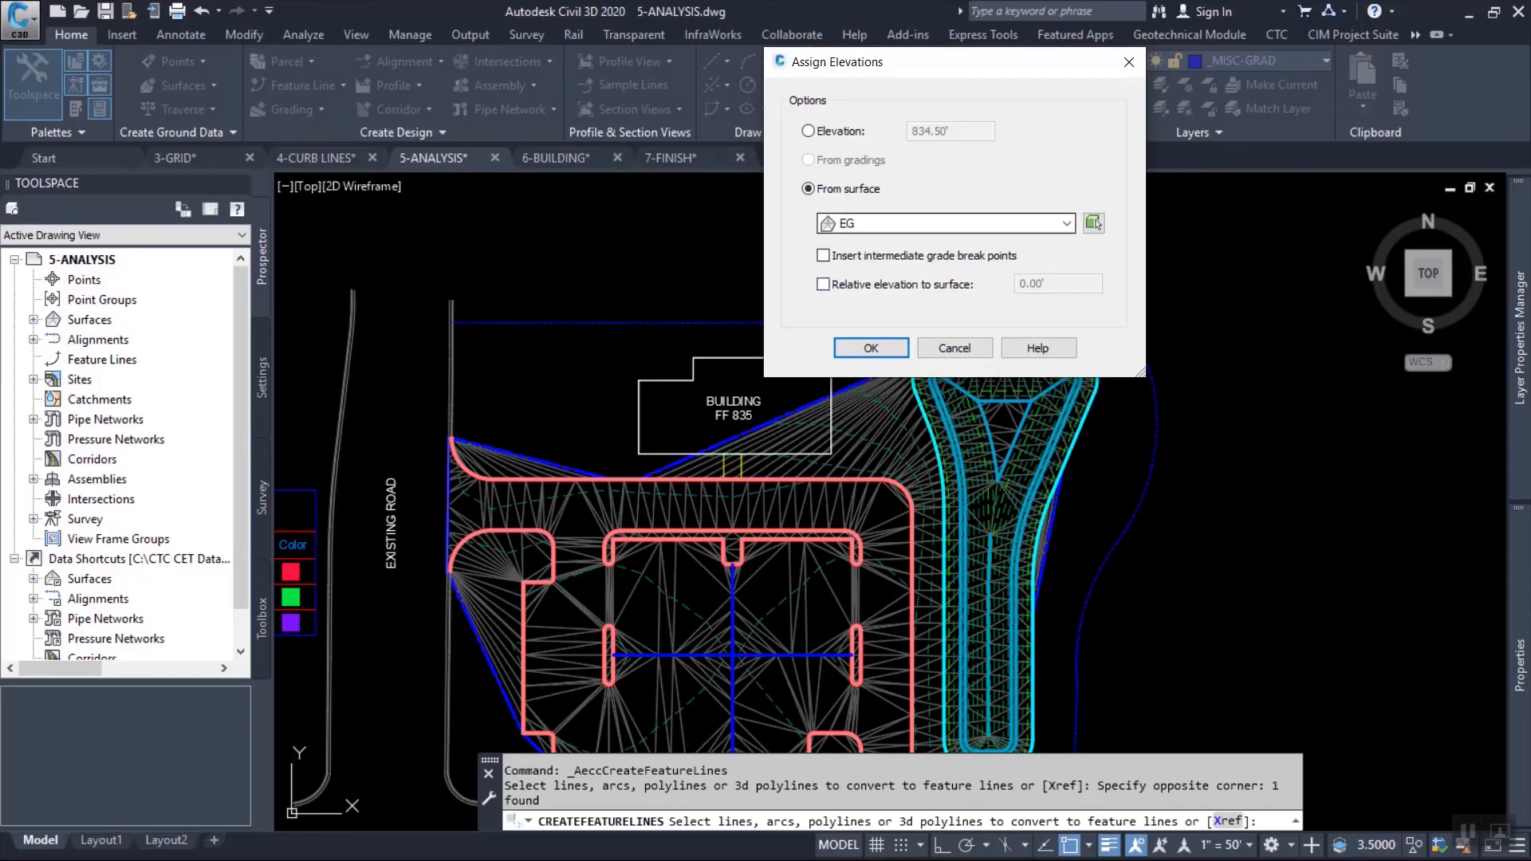
left_click(823, 284)
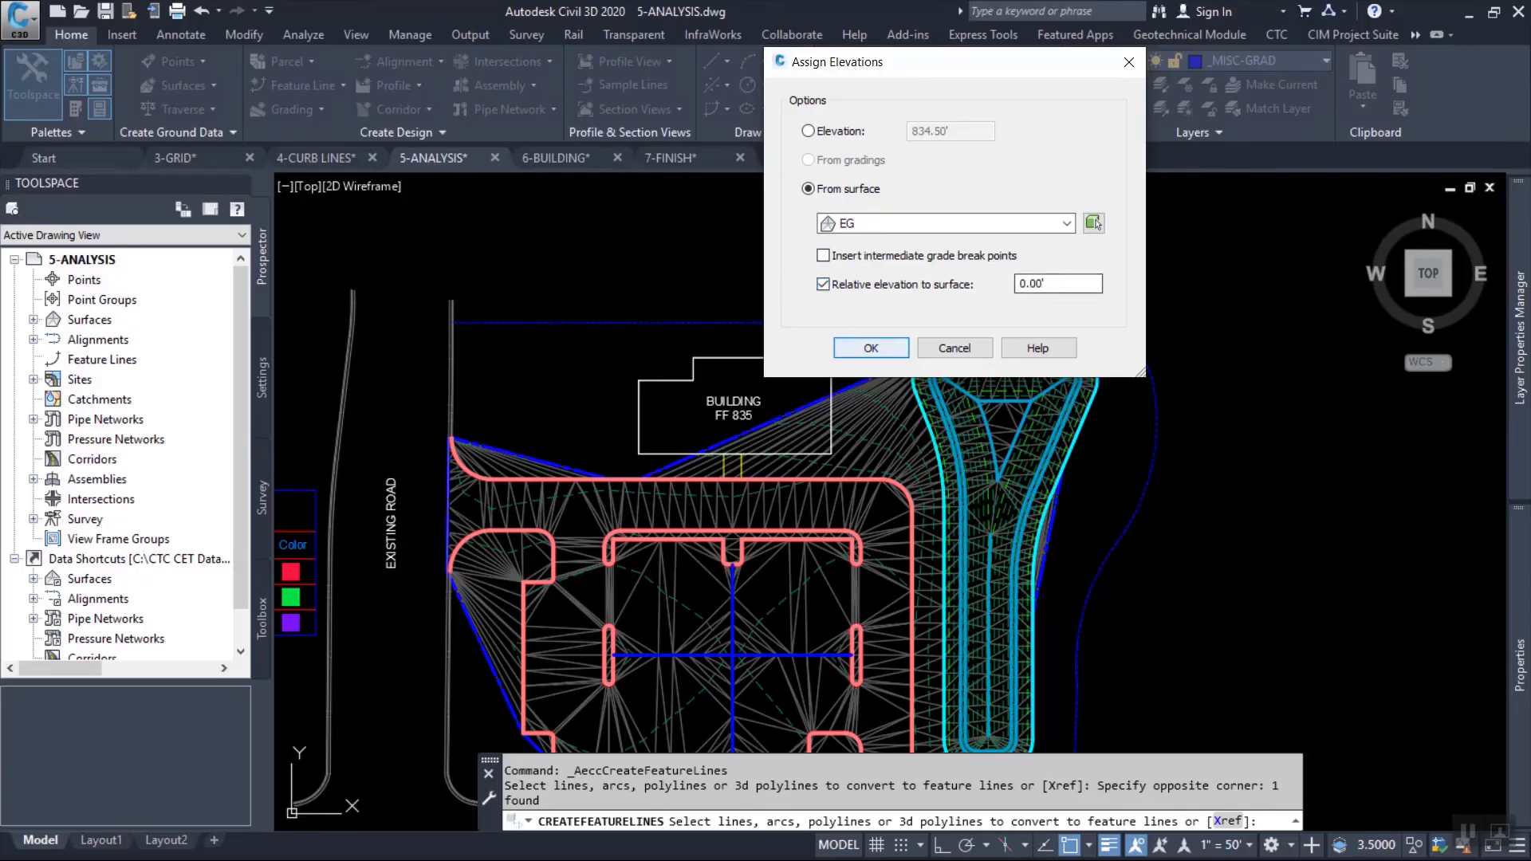
left_click(871, 348)
Insert elevation points every 20 ft along the new outer feature line.
left_click(696, 306)
left_click(654, 328)
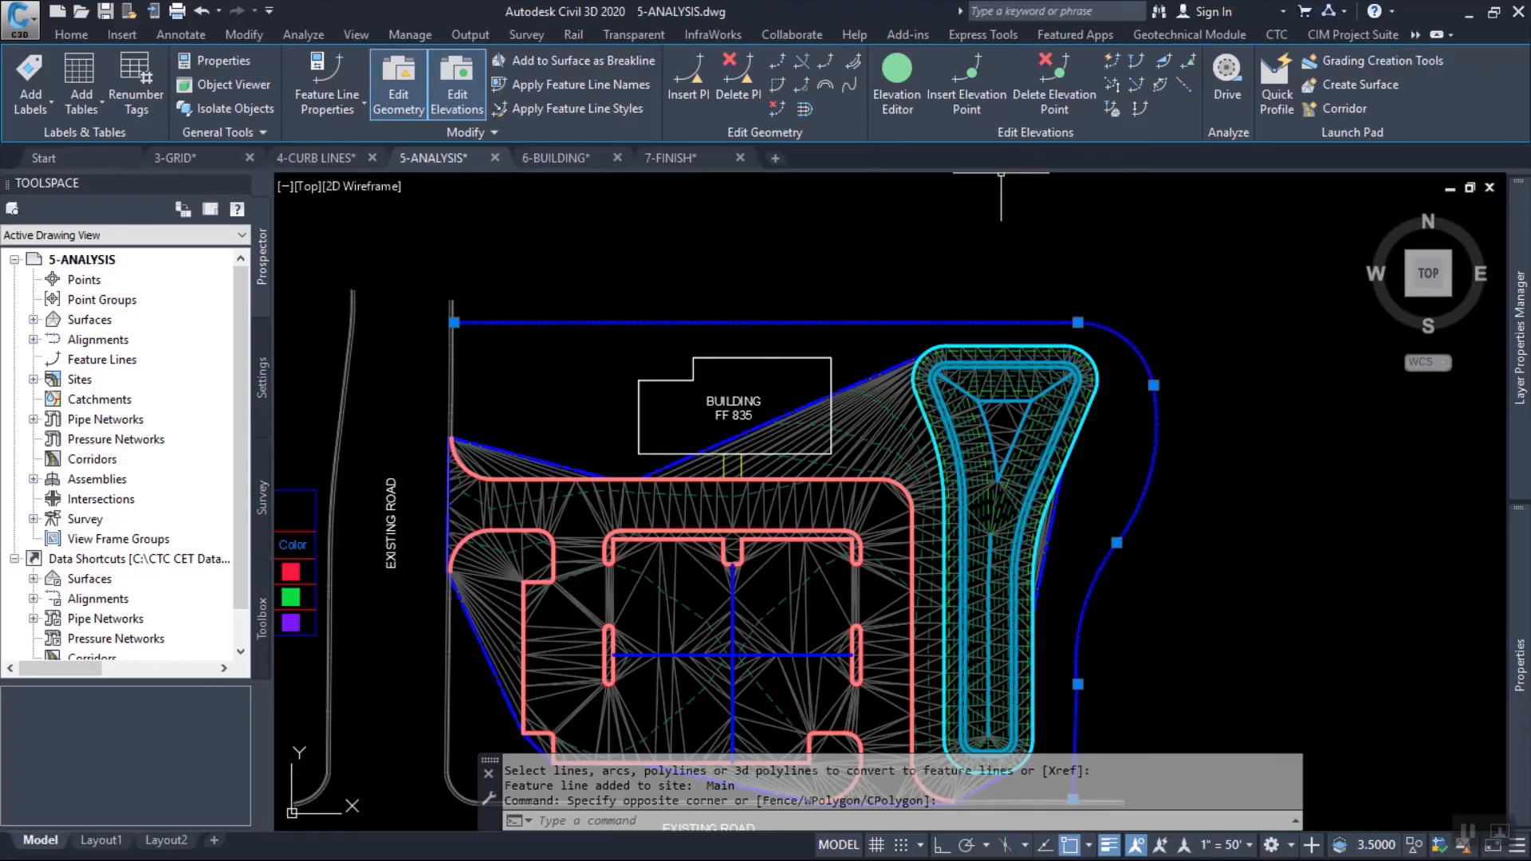
left_click(967, 79)
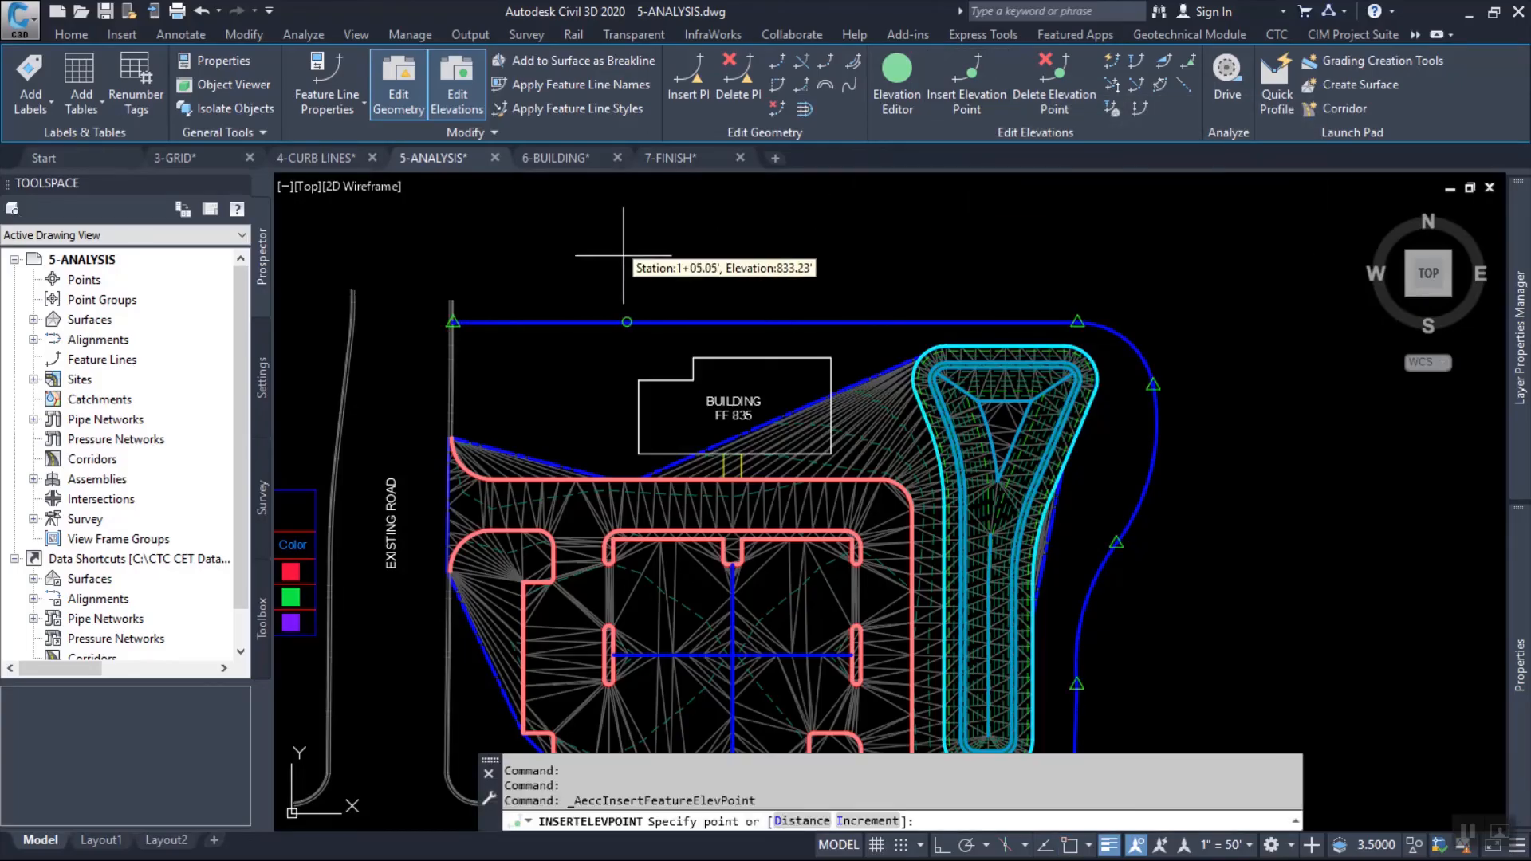
type("i")
key("Return")
type("20")
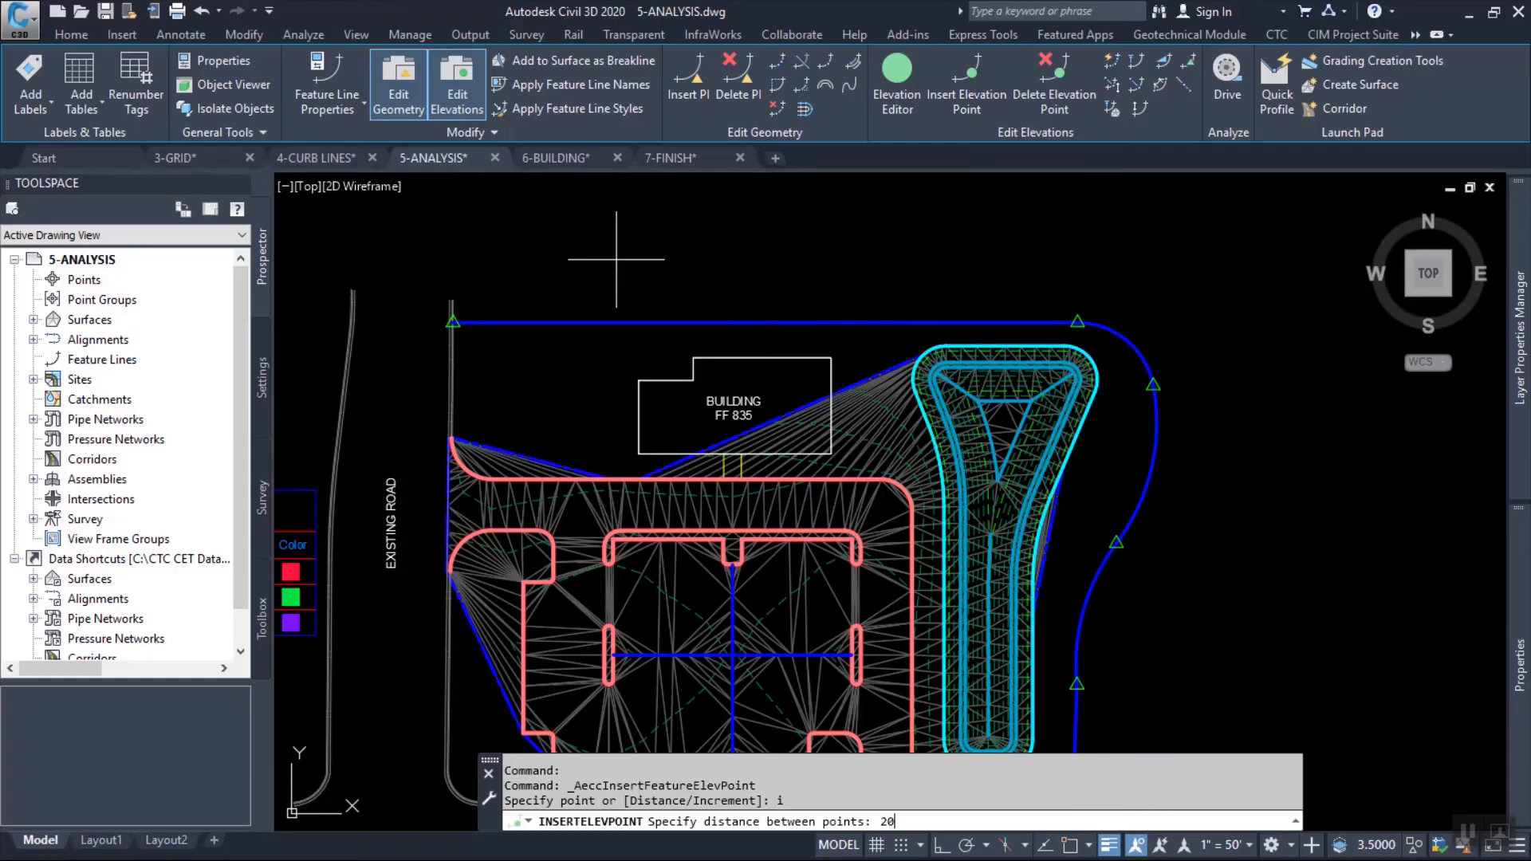
key("Return")
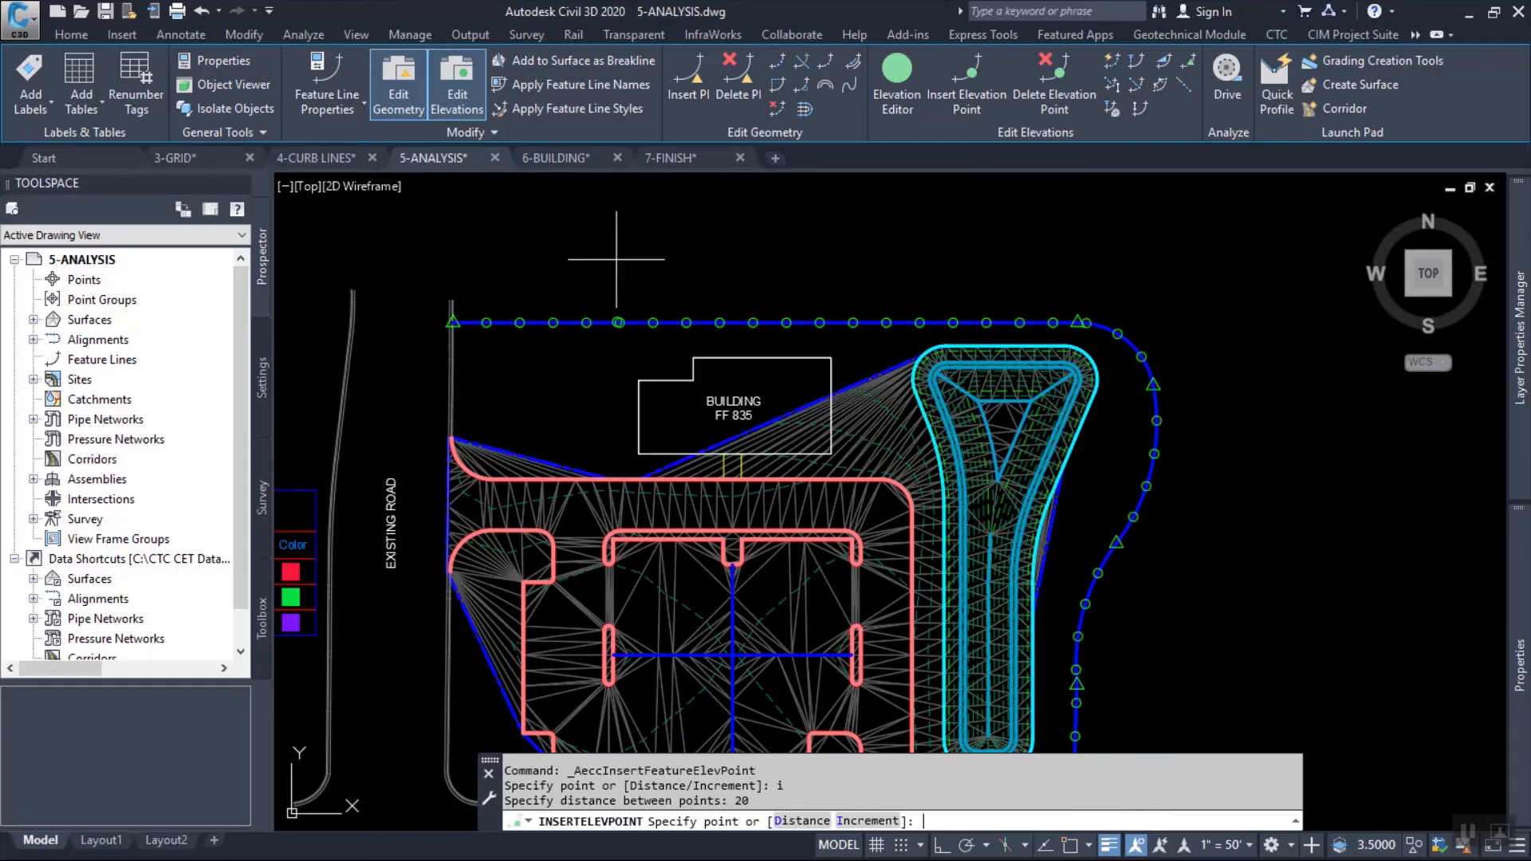
key("Return")
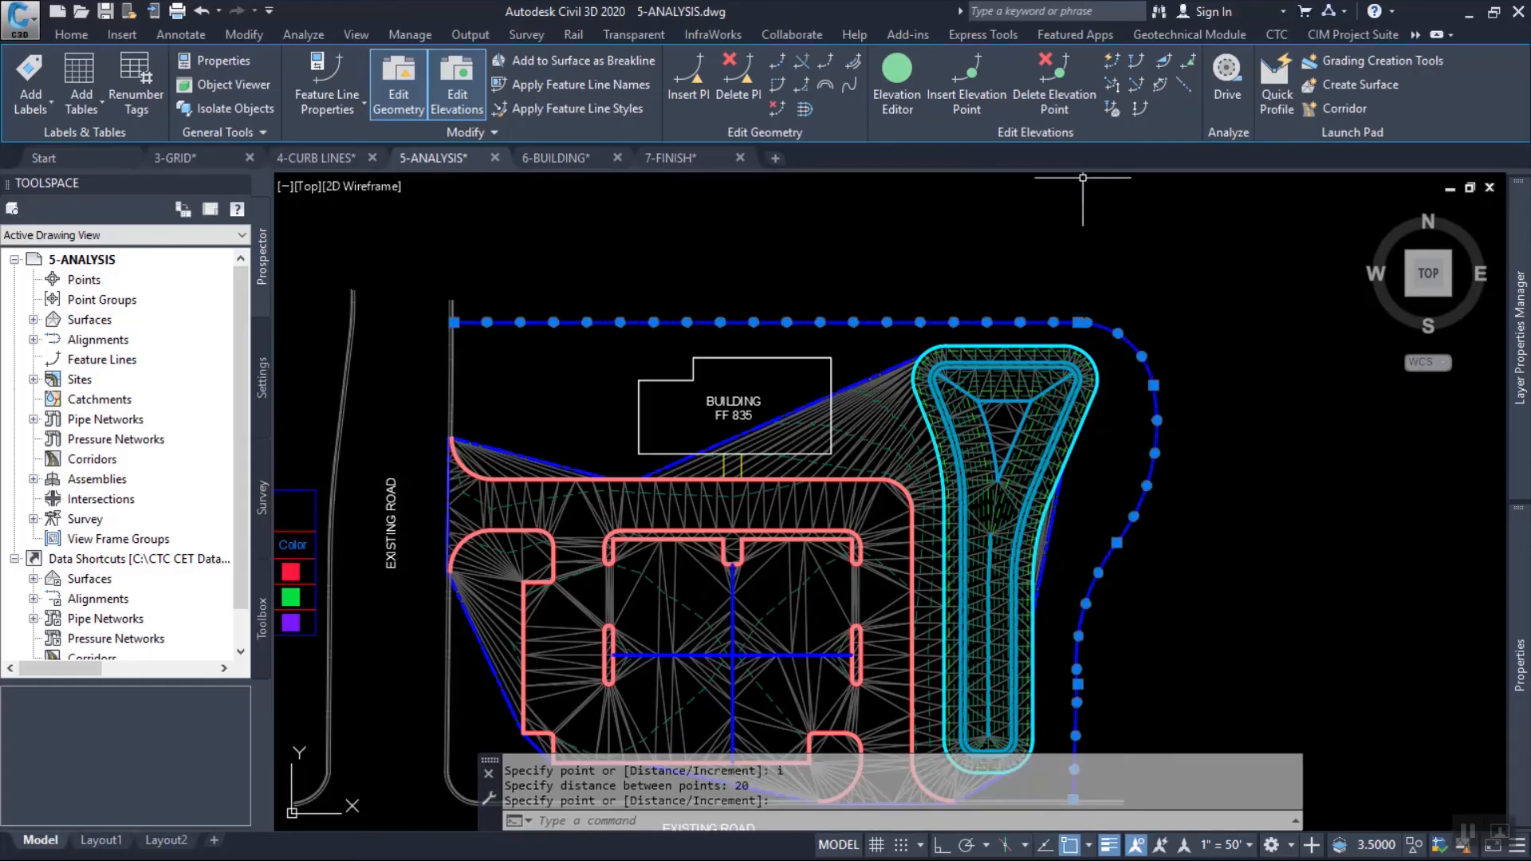
Set the outer feature line's elevations relative to the EG surface at 0 and review its points in the Elevation Editor.
left_click(1112, 109)
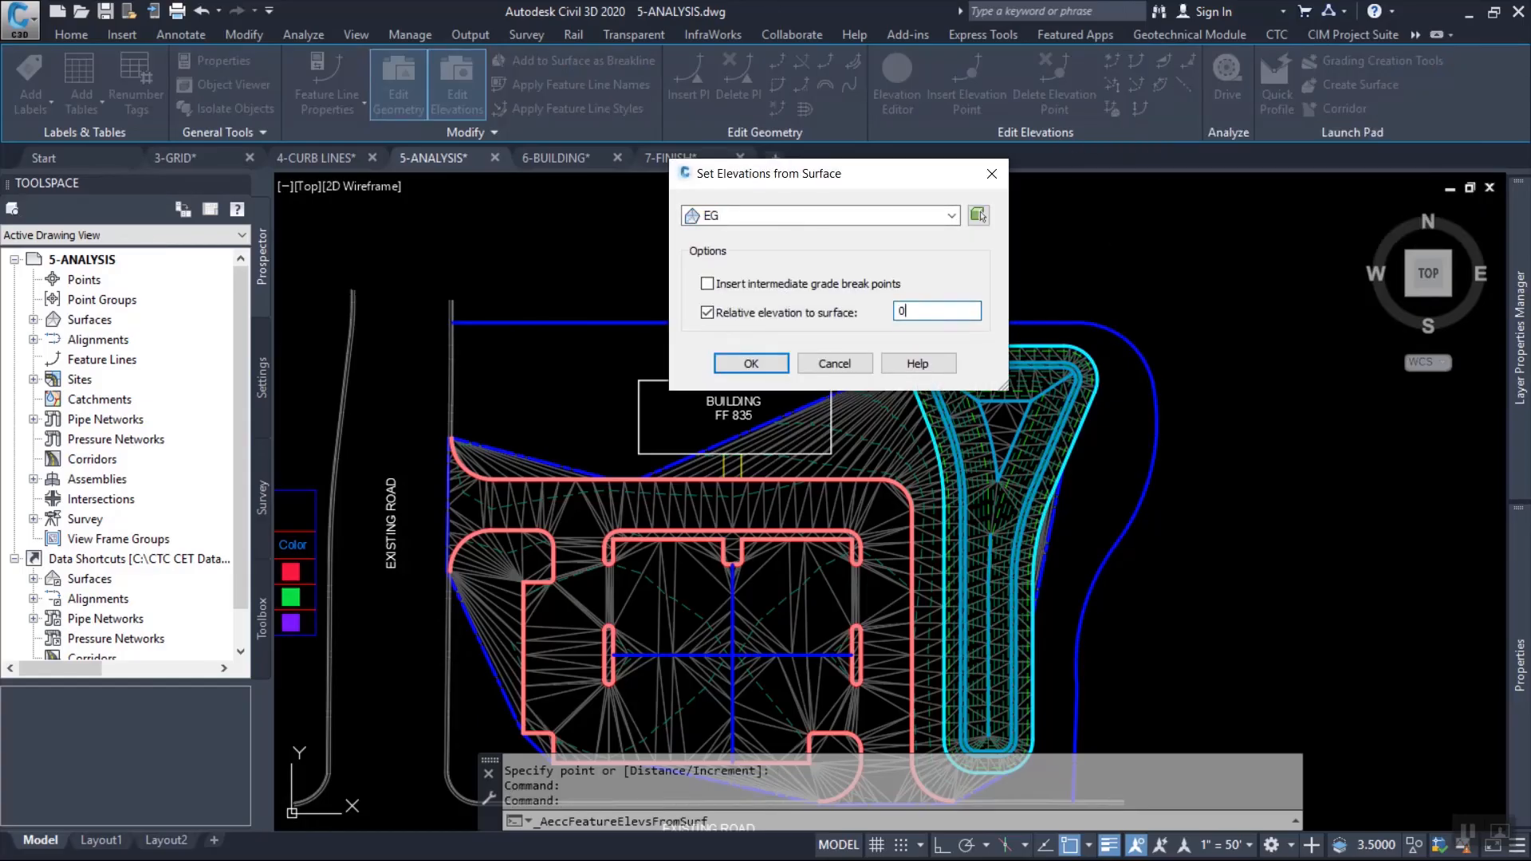
left_click(751, 363)
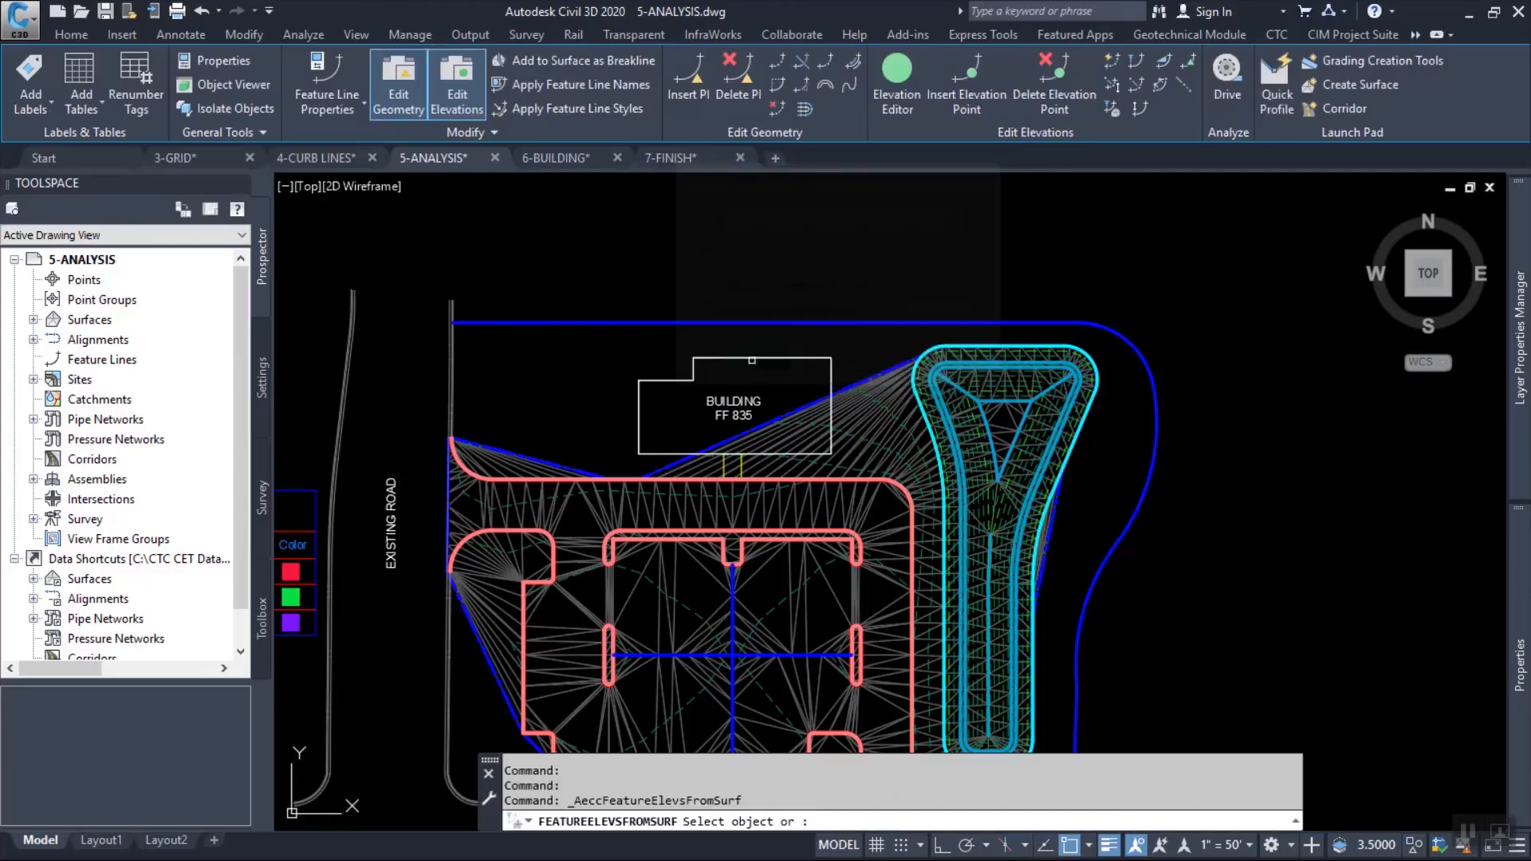
left_click(718, 323)
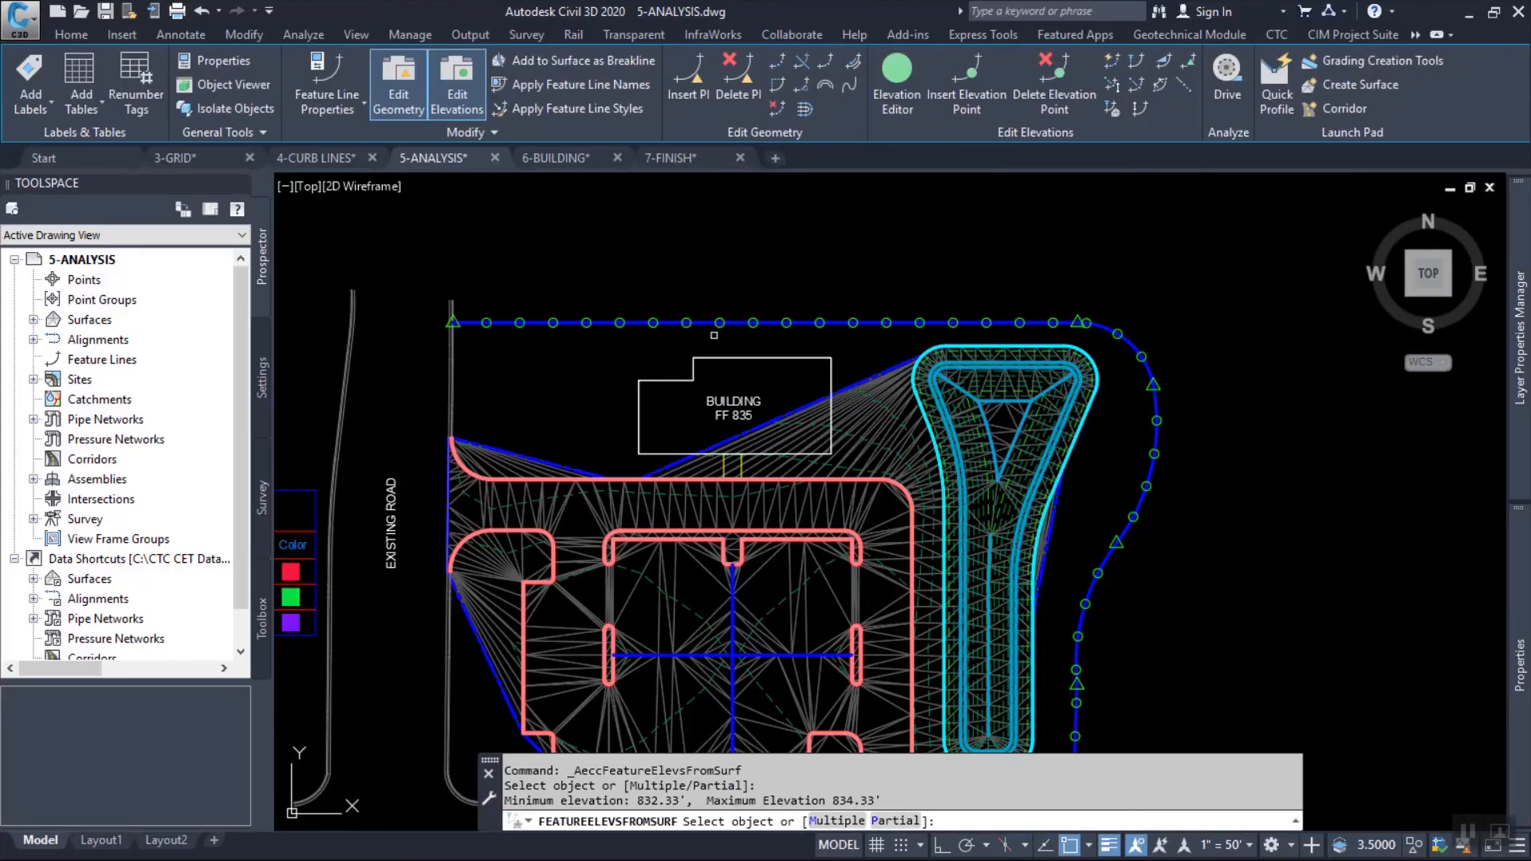
key("Return")
left_click(720, 323)
right_click(720, 277)
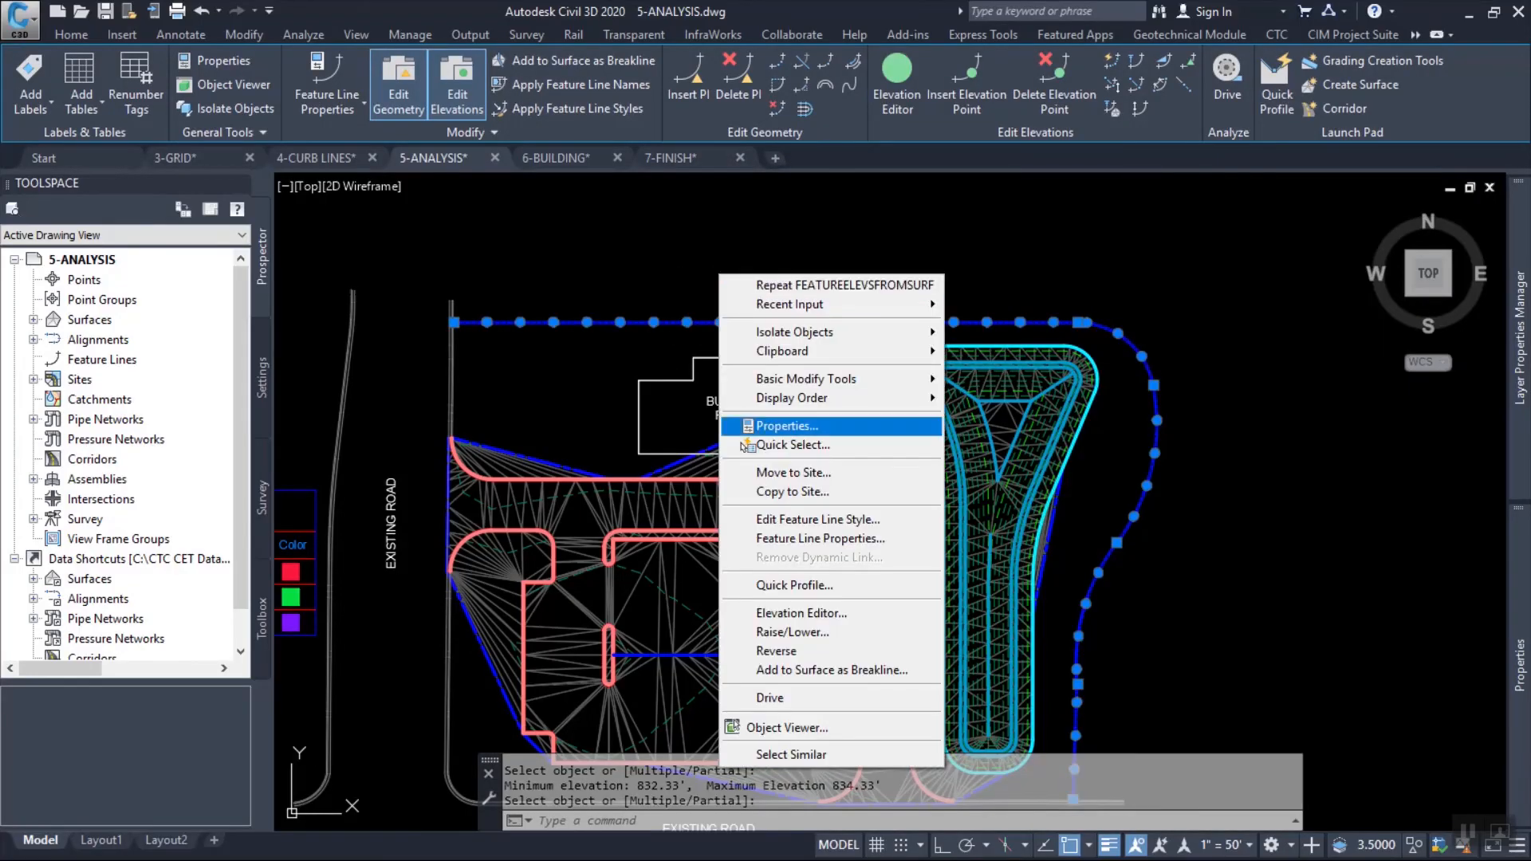
left_click(802, 613)
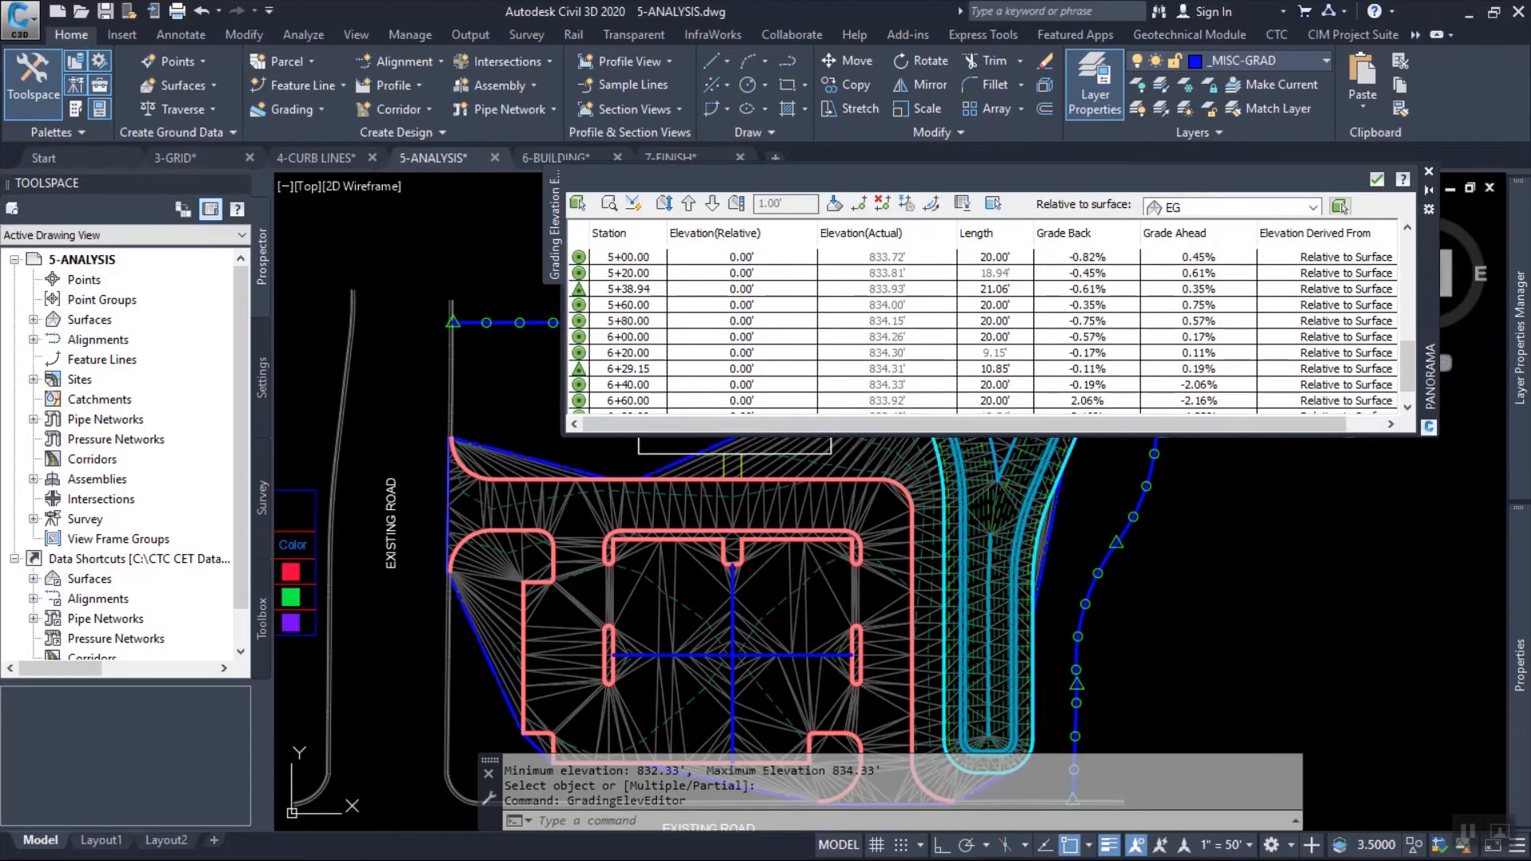
left_click(1377, 179)
Add the outer feature line to the FG surface as a standard breakline with a 10.00' supplementing distance.
left_click(896, 295)
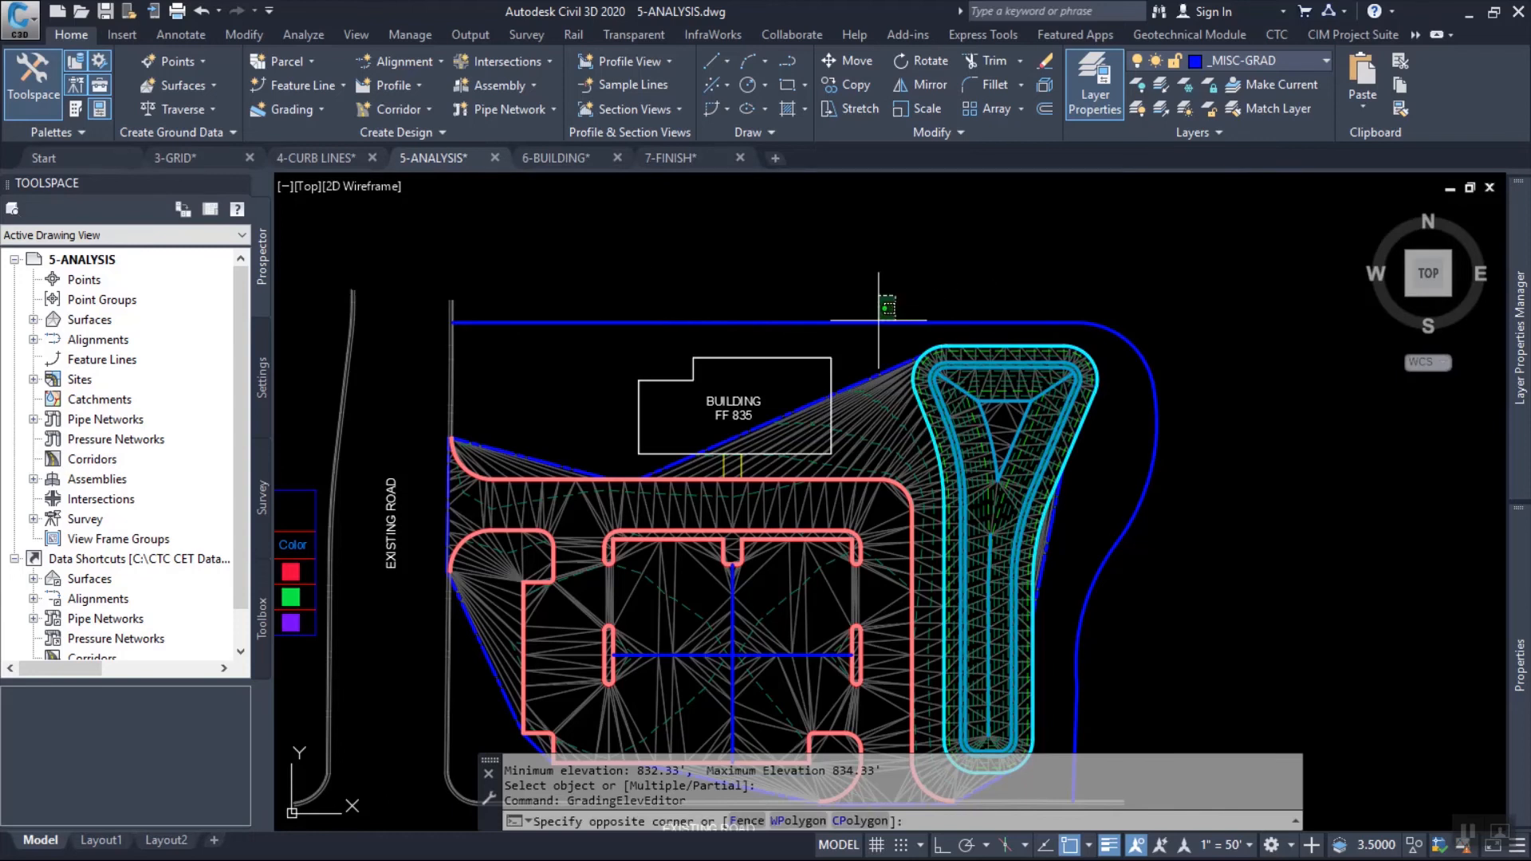
left_click(878, 322)
left_click(1147, 355)
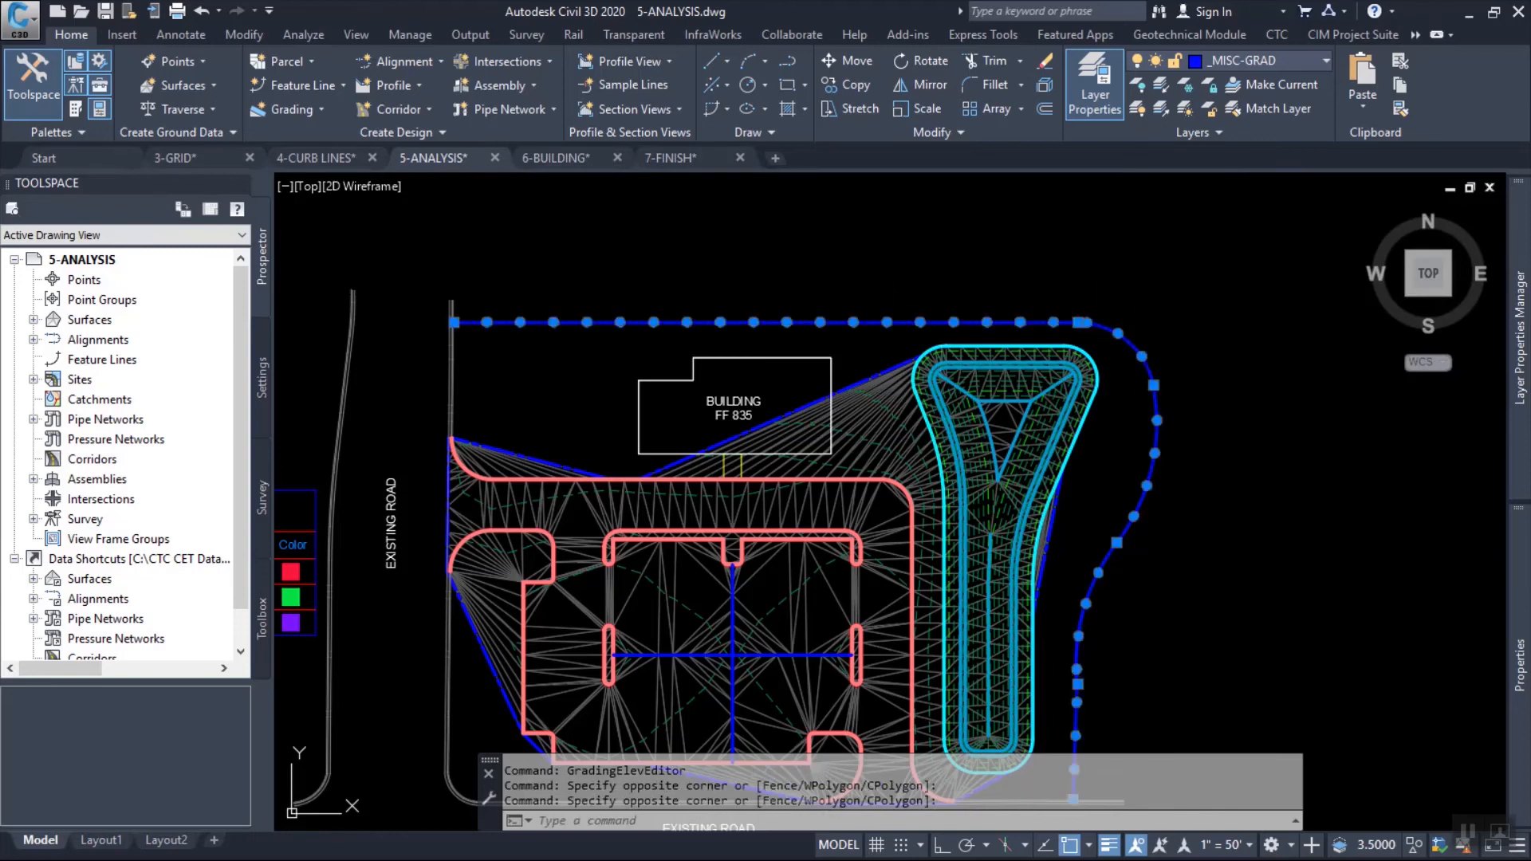
left_click(1154, 385)
key("Escape")
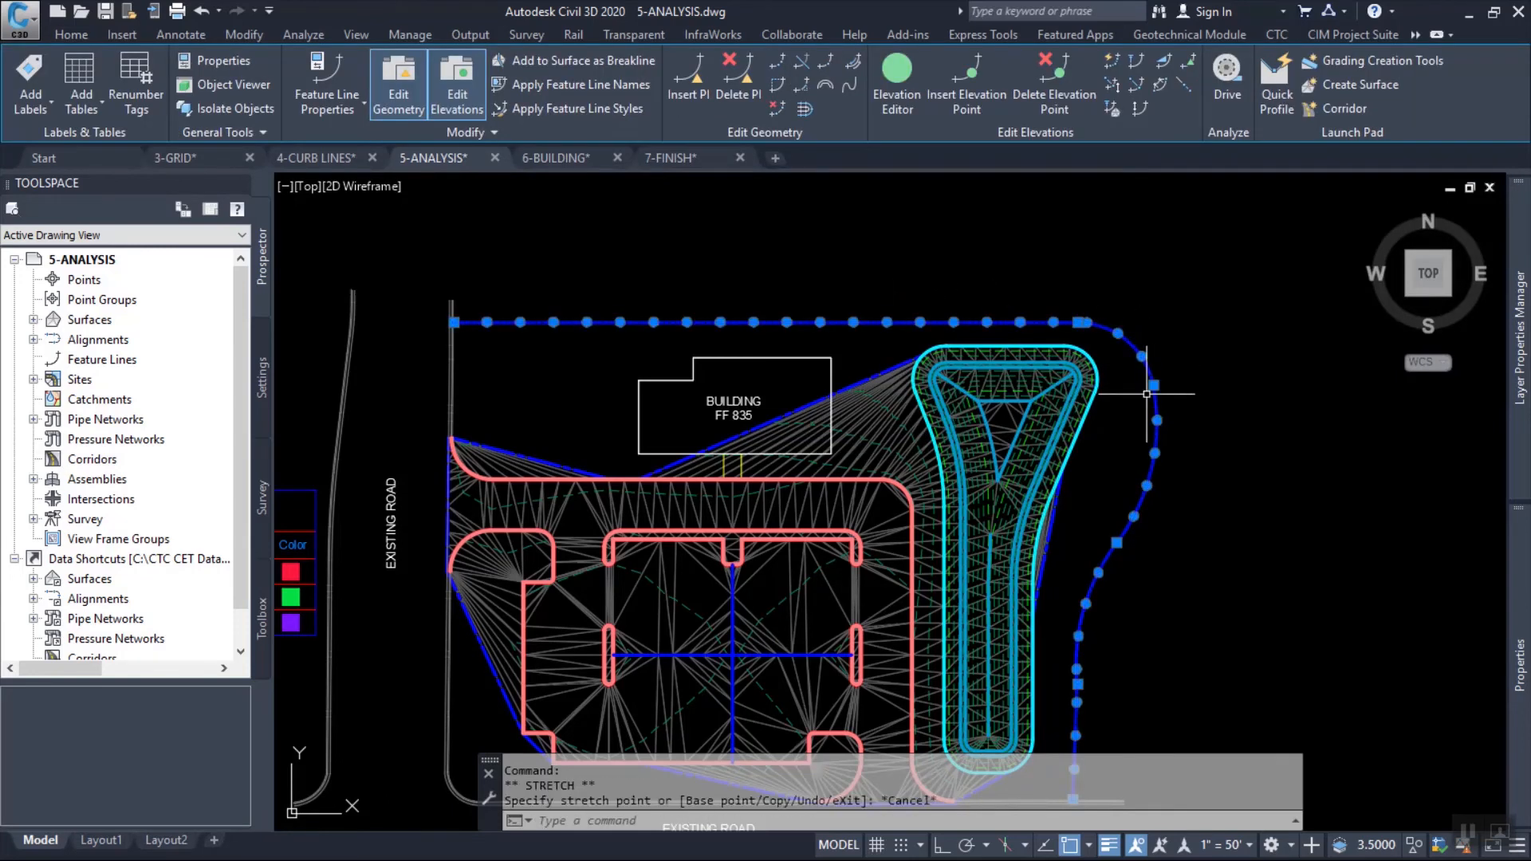
right_click(792, 211)
left_click(886, 611)
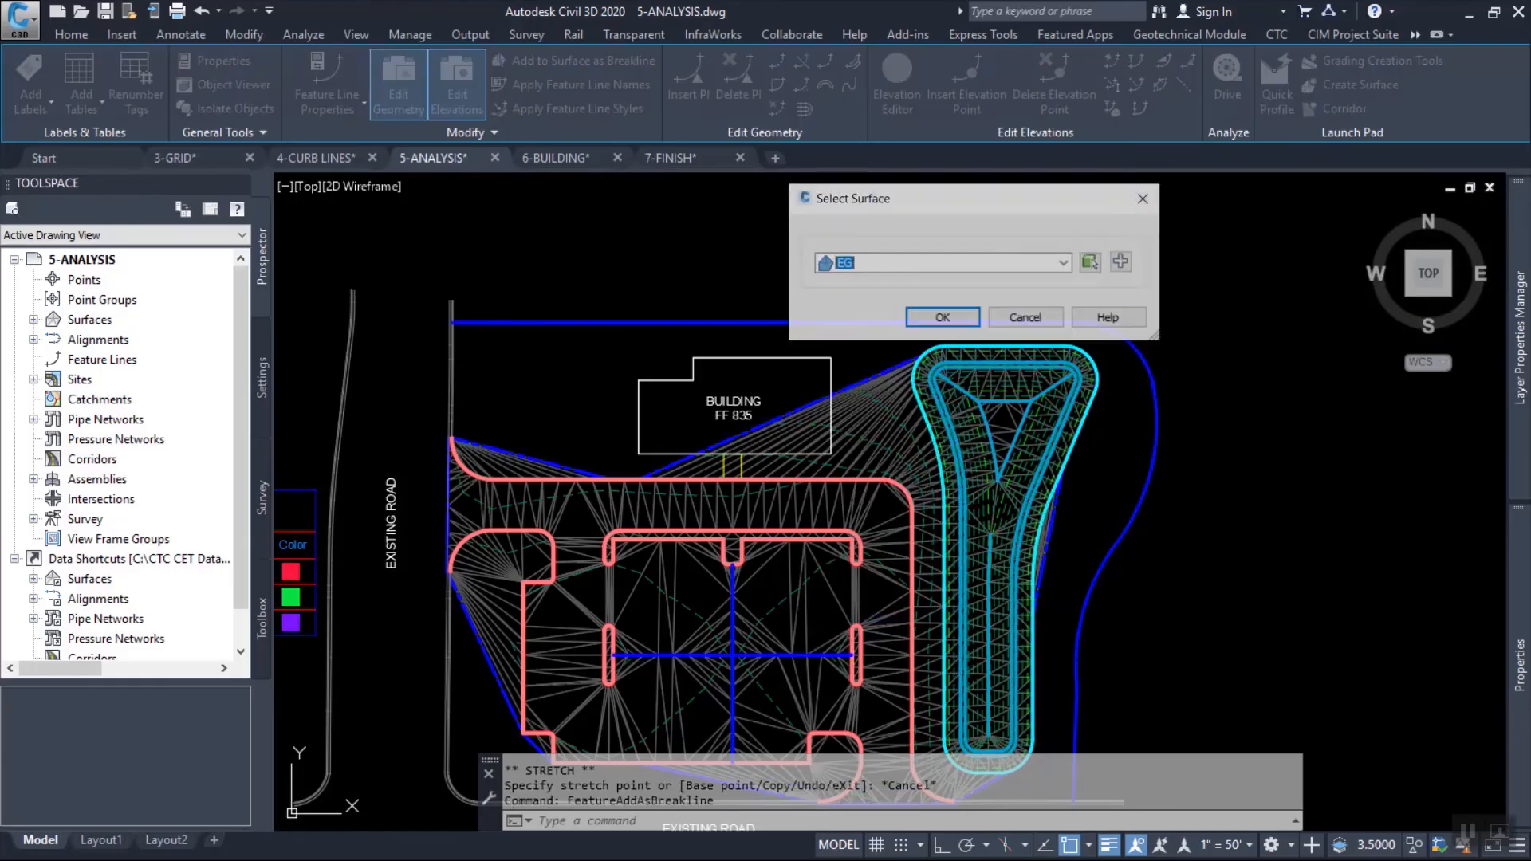
left_click(1065, 263)
left_click(858, 298)
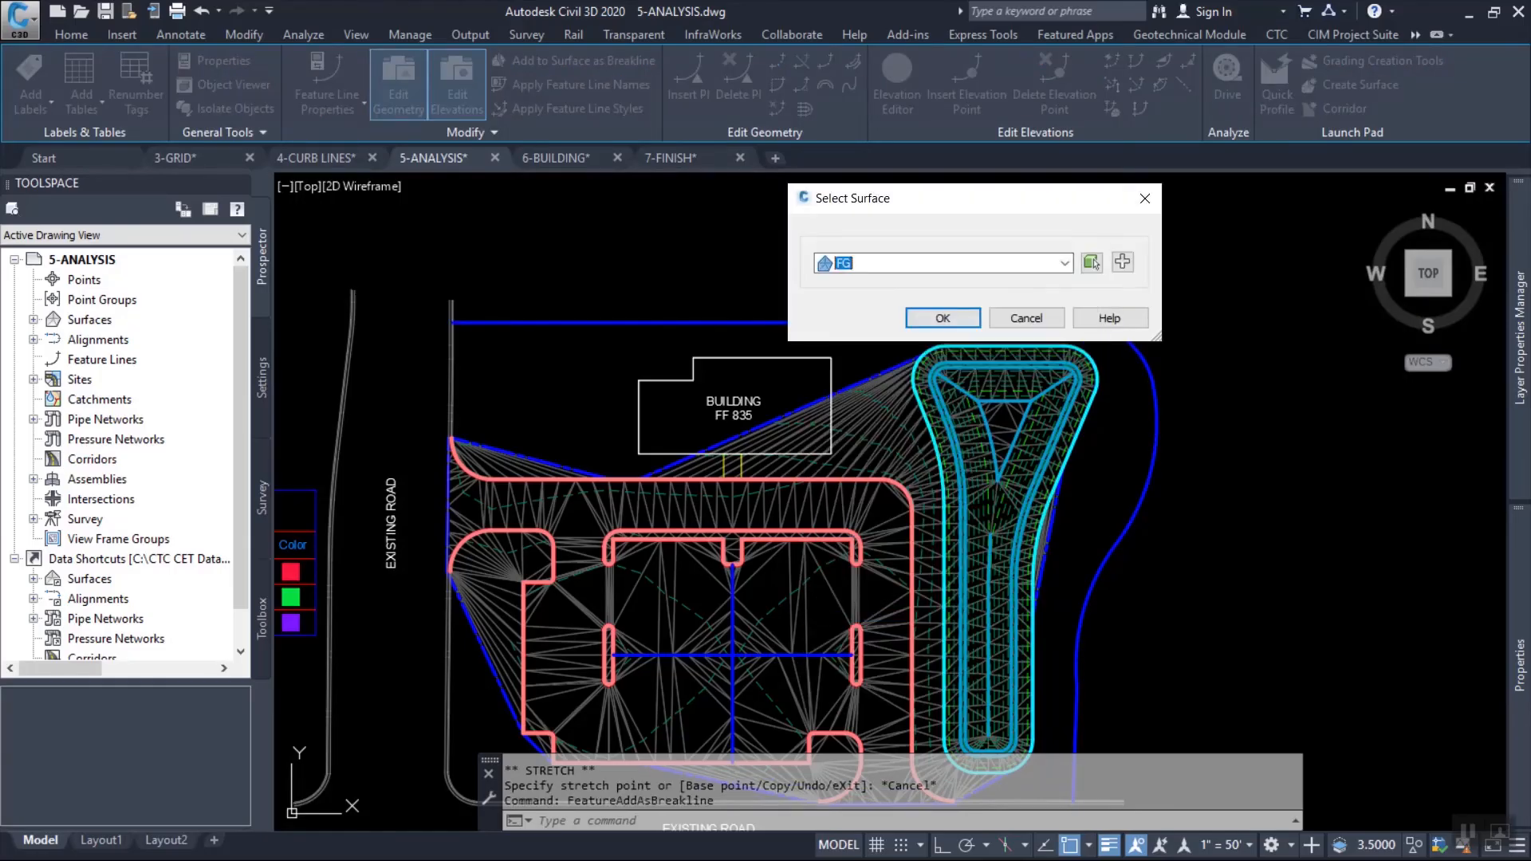
key("Return")
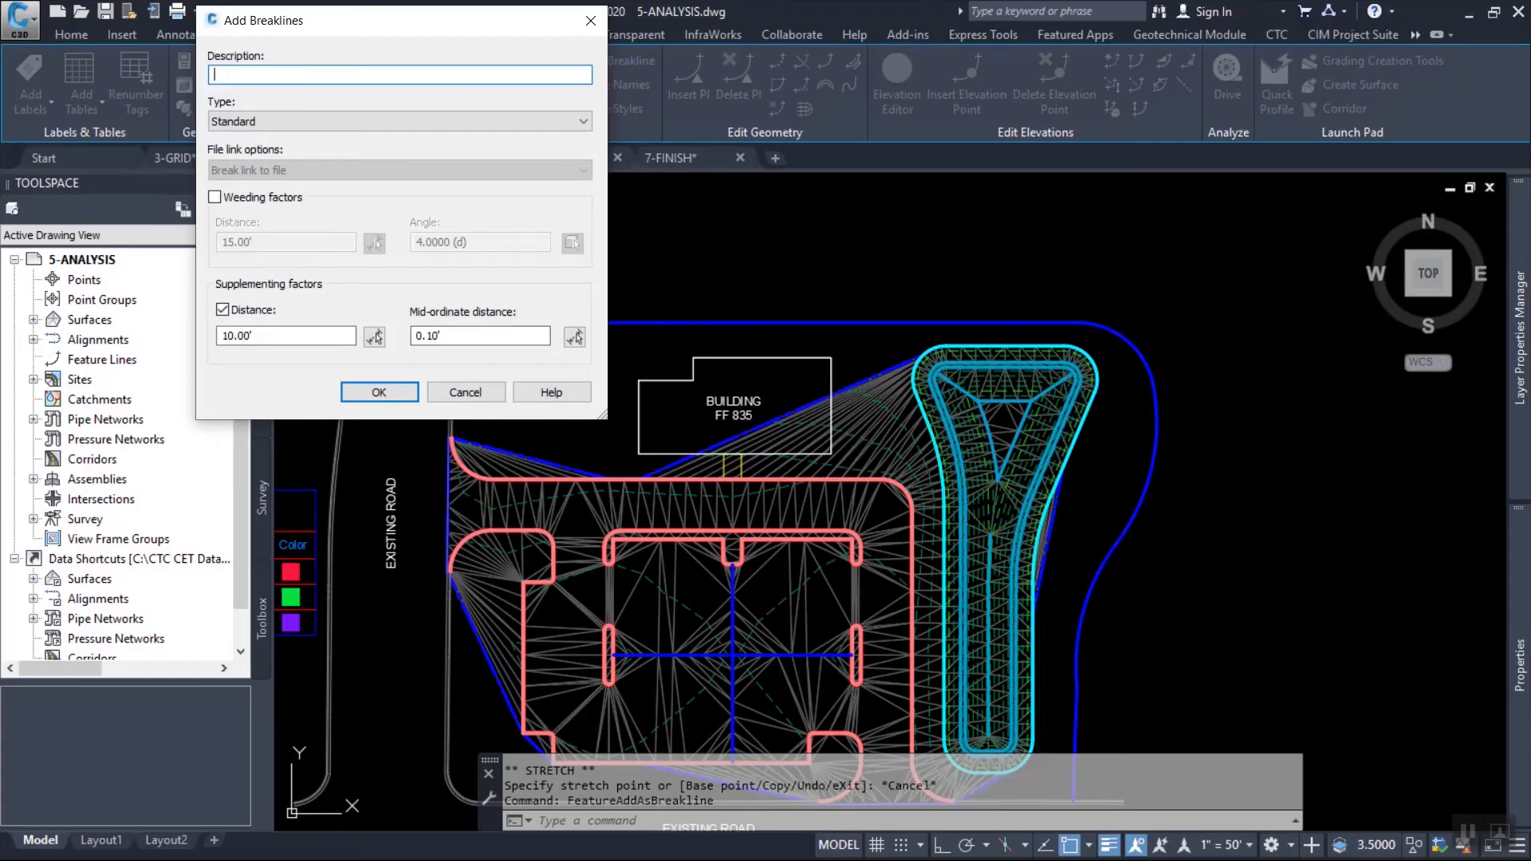
key("Return")
key("Escape")
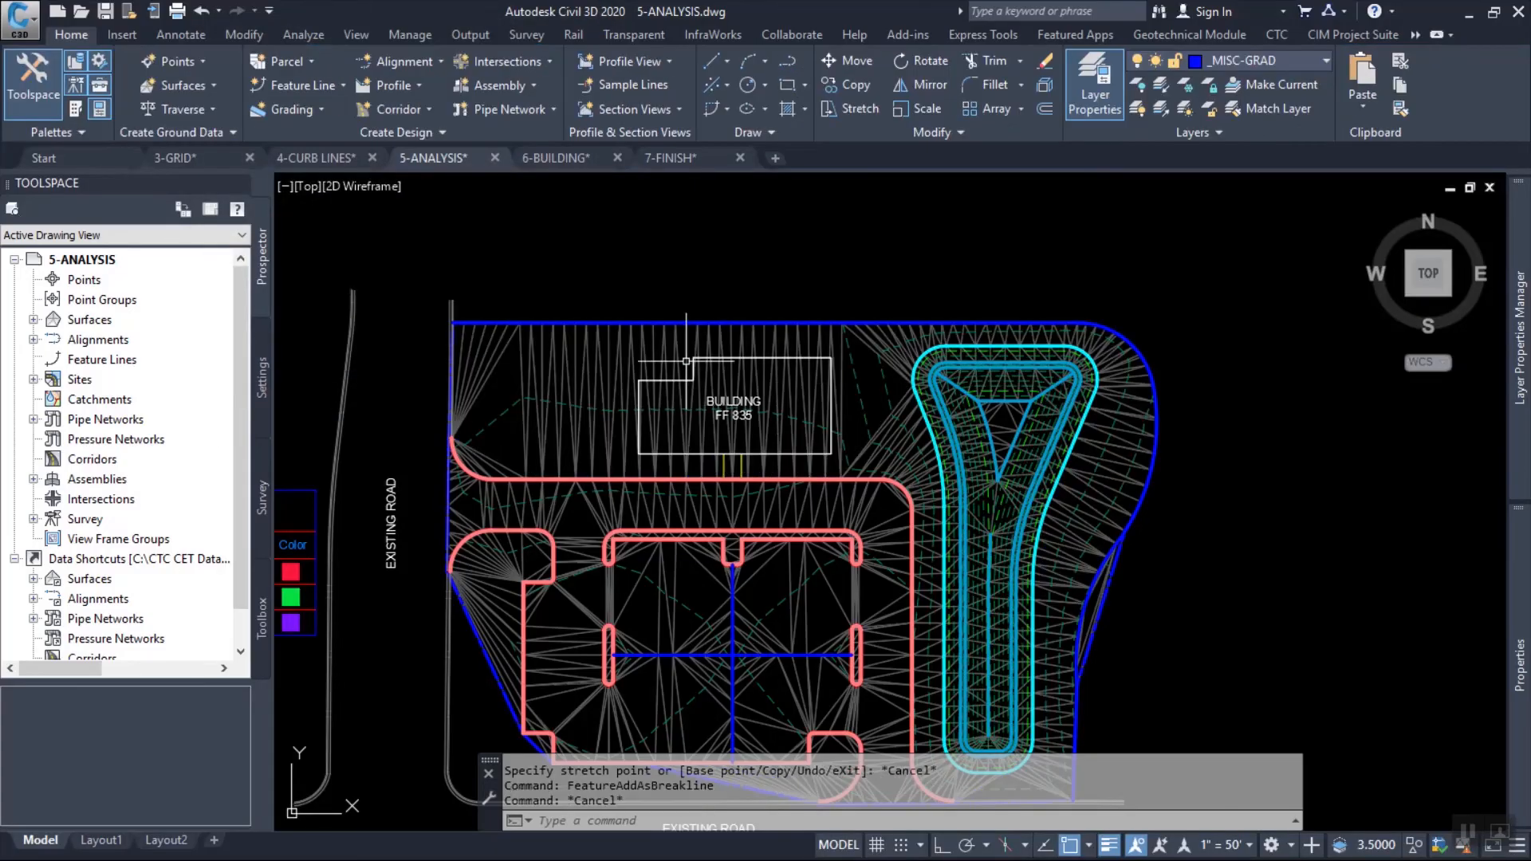
Create a feature line from the building outline in the Main site with the PRIMARY style and an elevation of 835.
scroll(702, 364, "up", 6)
middle_click_drag(702, 364, 703, 325)
left_click(303, 85)
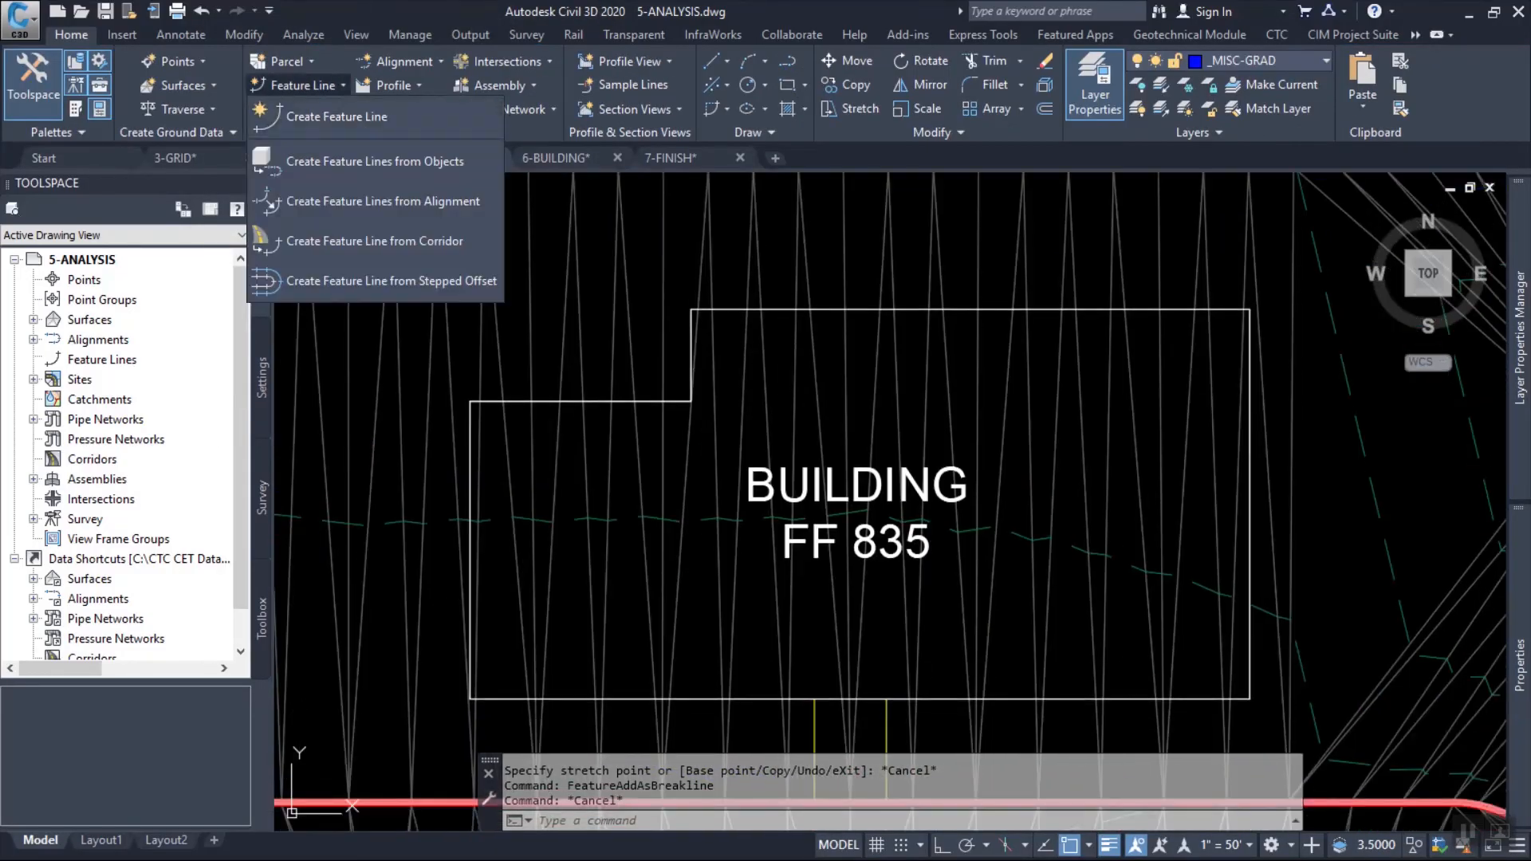
left_click(374, 161)
left_click(737, 310)
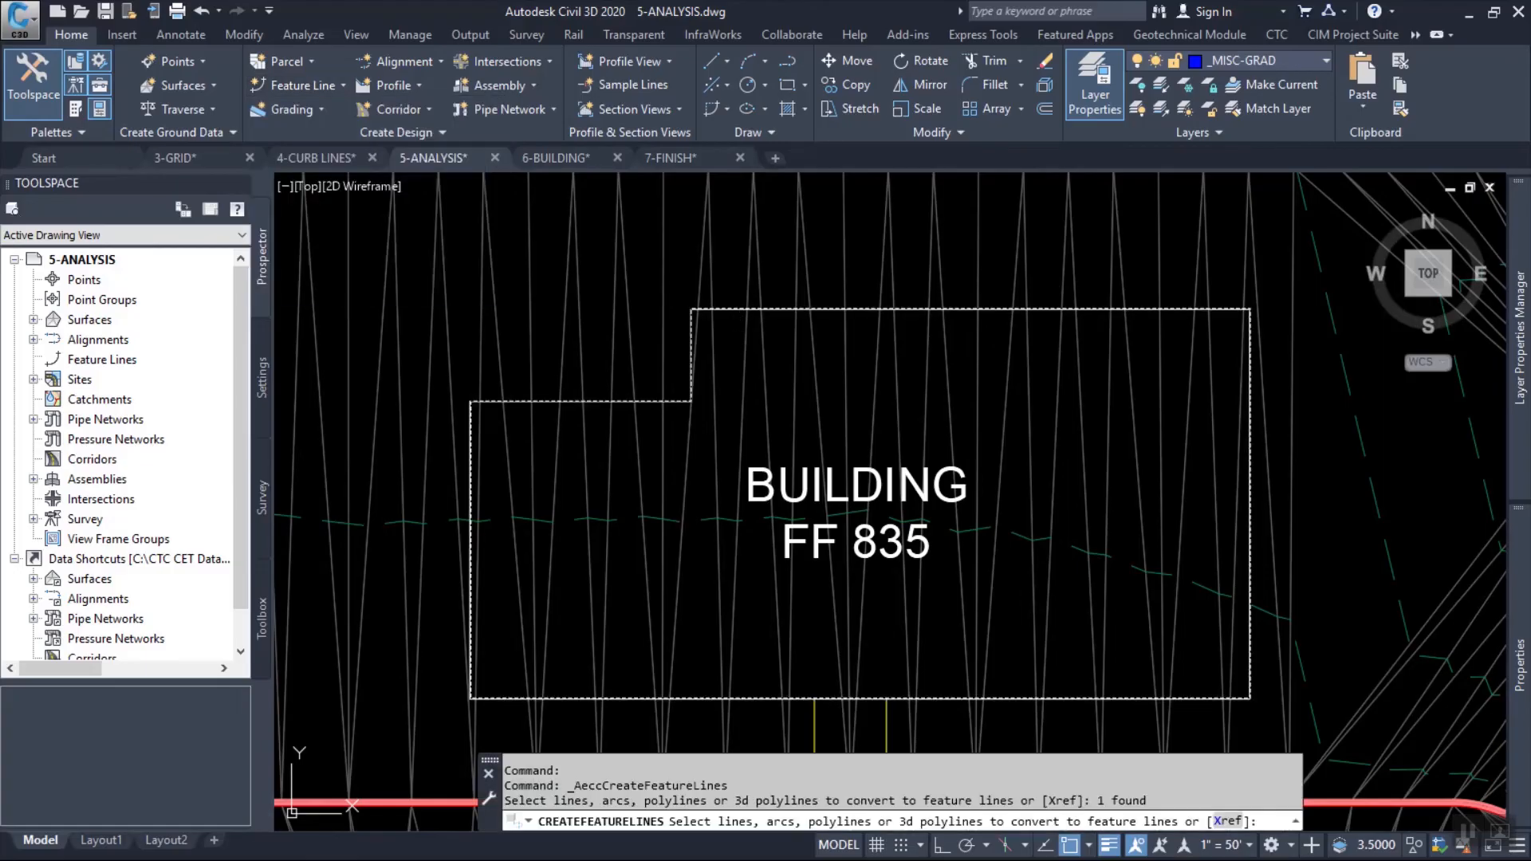
key("Return")
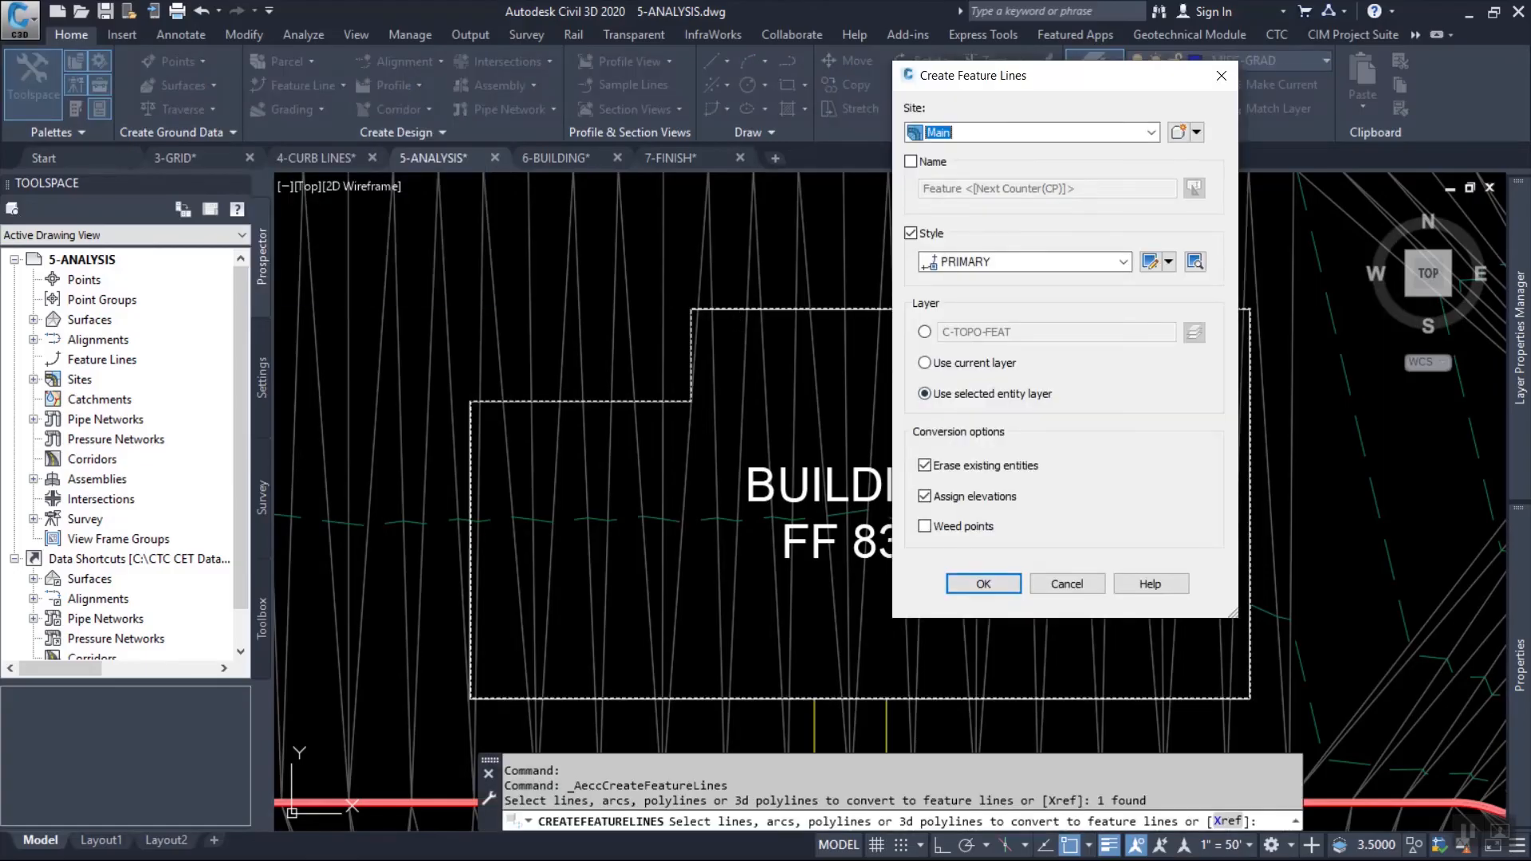
left_click(984, 583)
left_click(809, 131)
left_click(949, 131)
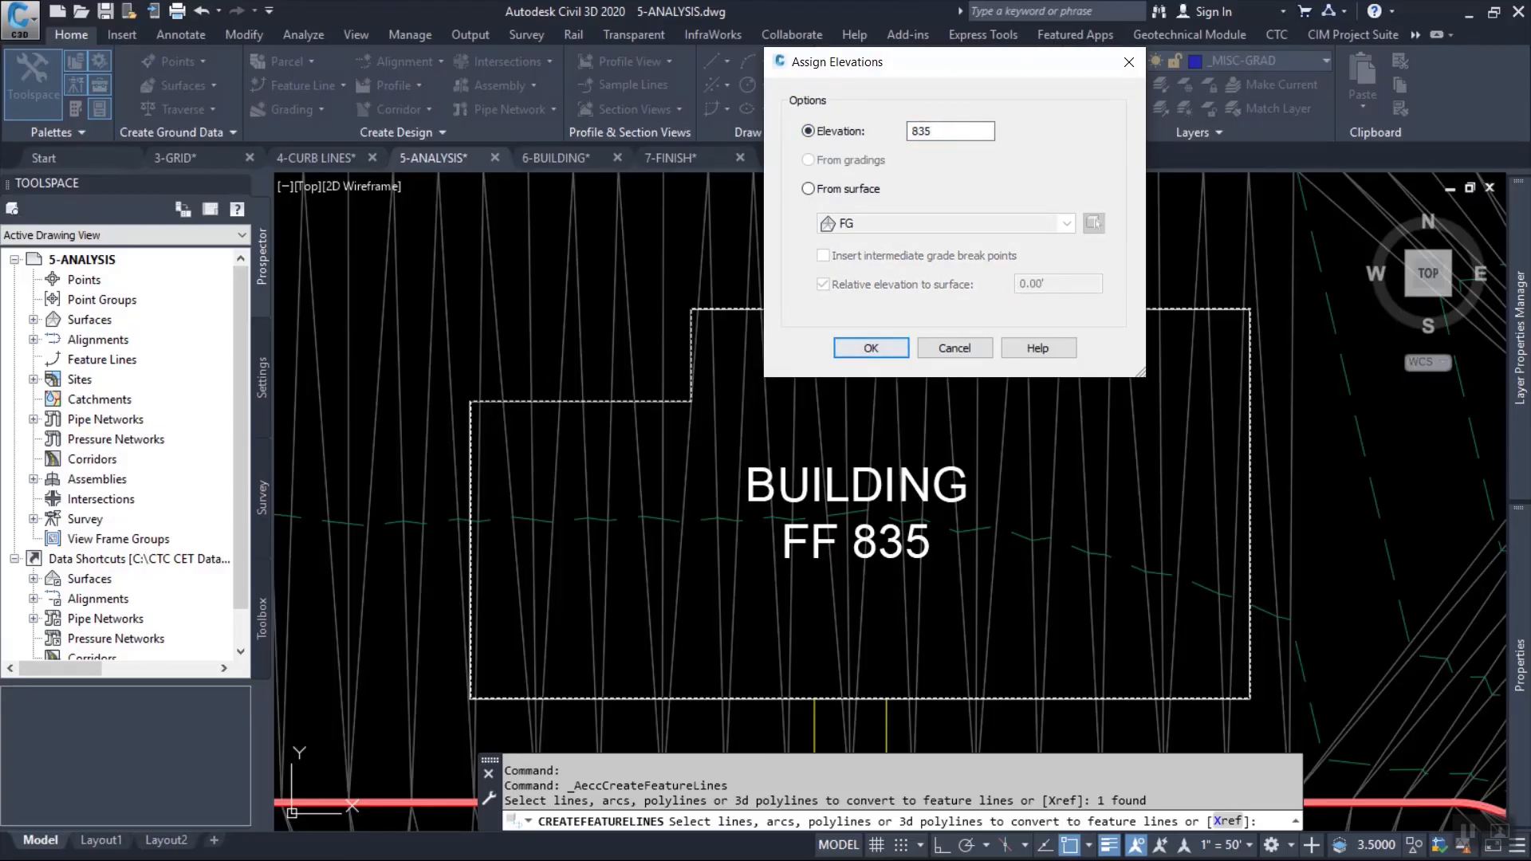
left_click(871, 348)
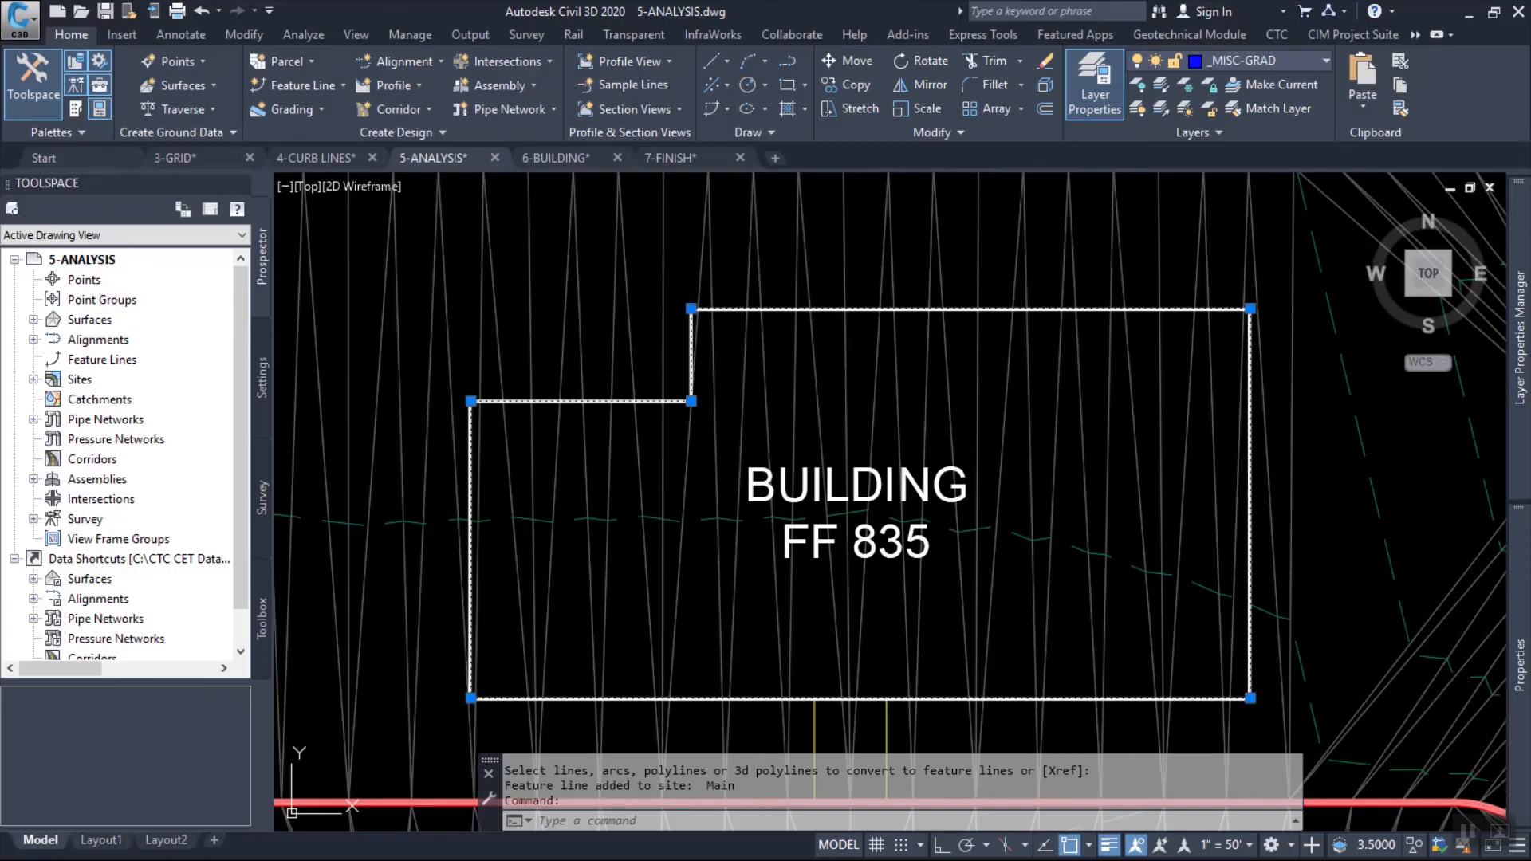
Add the building feature line to the FG surface as a standard breakline with the description "bldg".
right_click(899, 244)
left_click(973, 642)
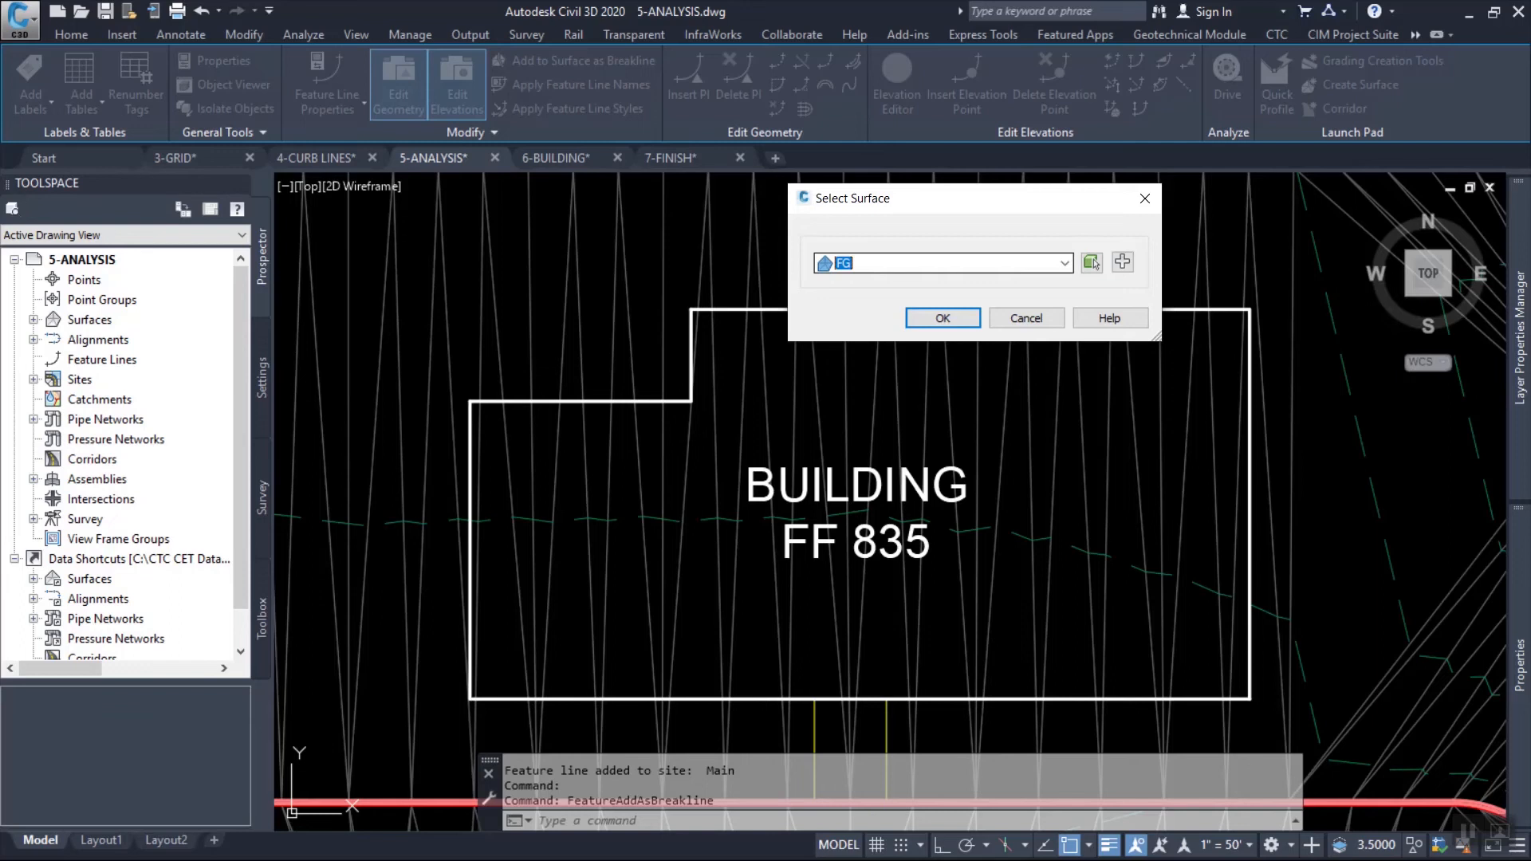
left_click(943, 318)
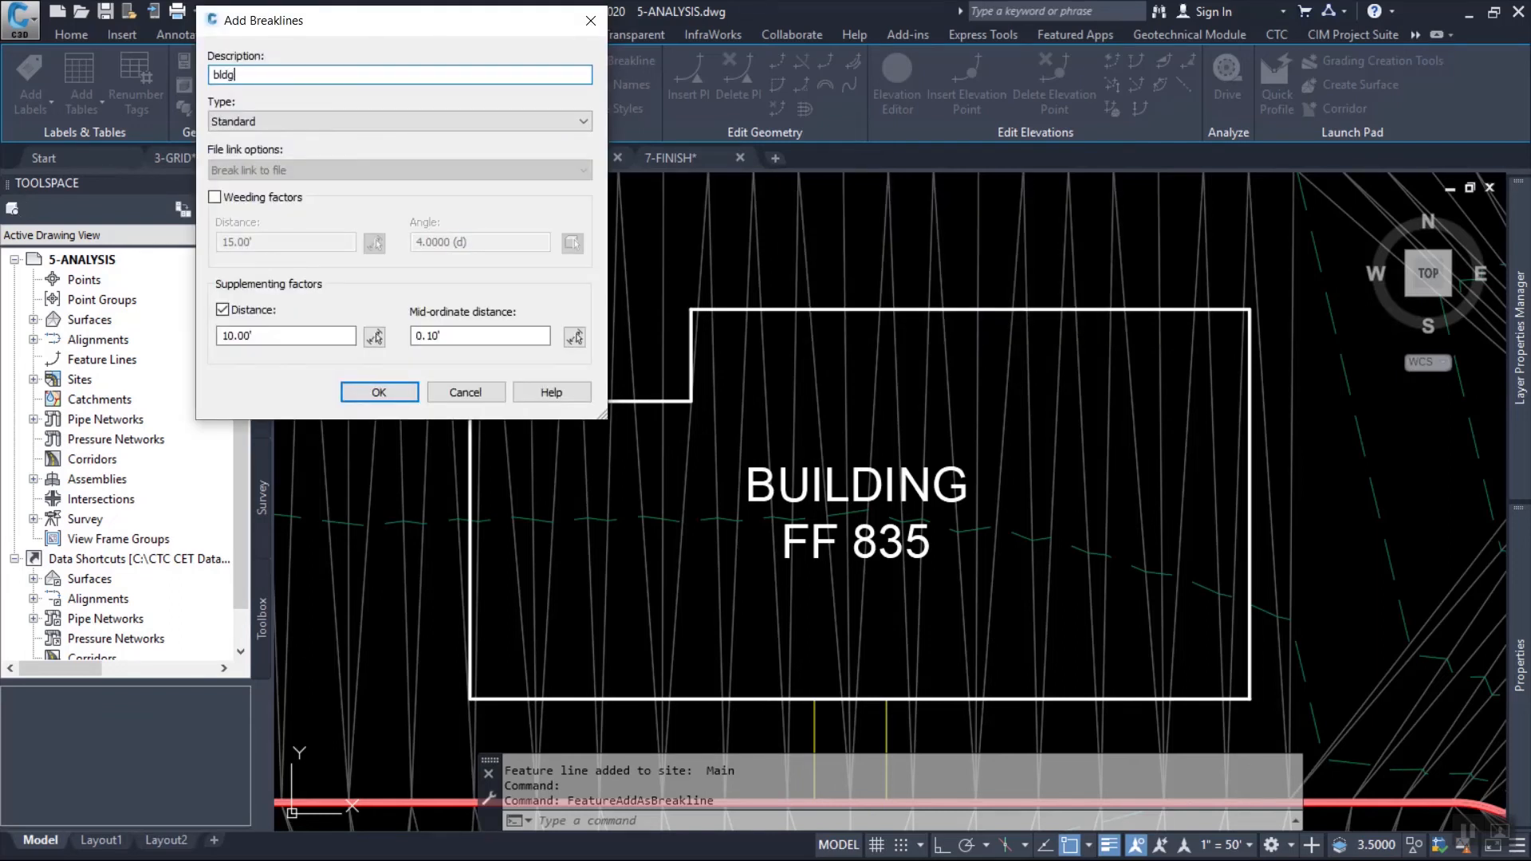
left_click(378, 392)
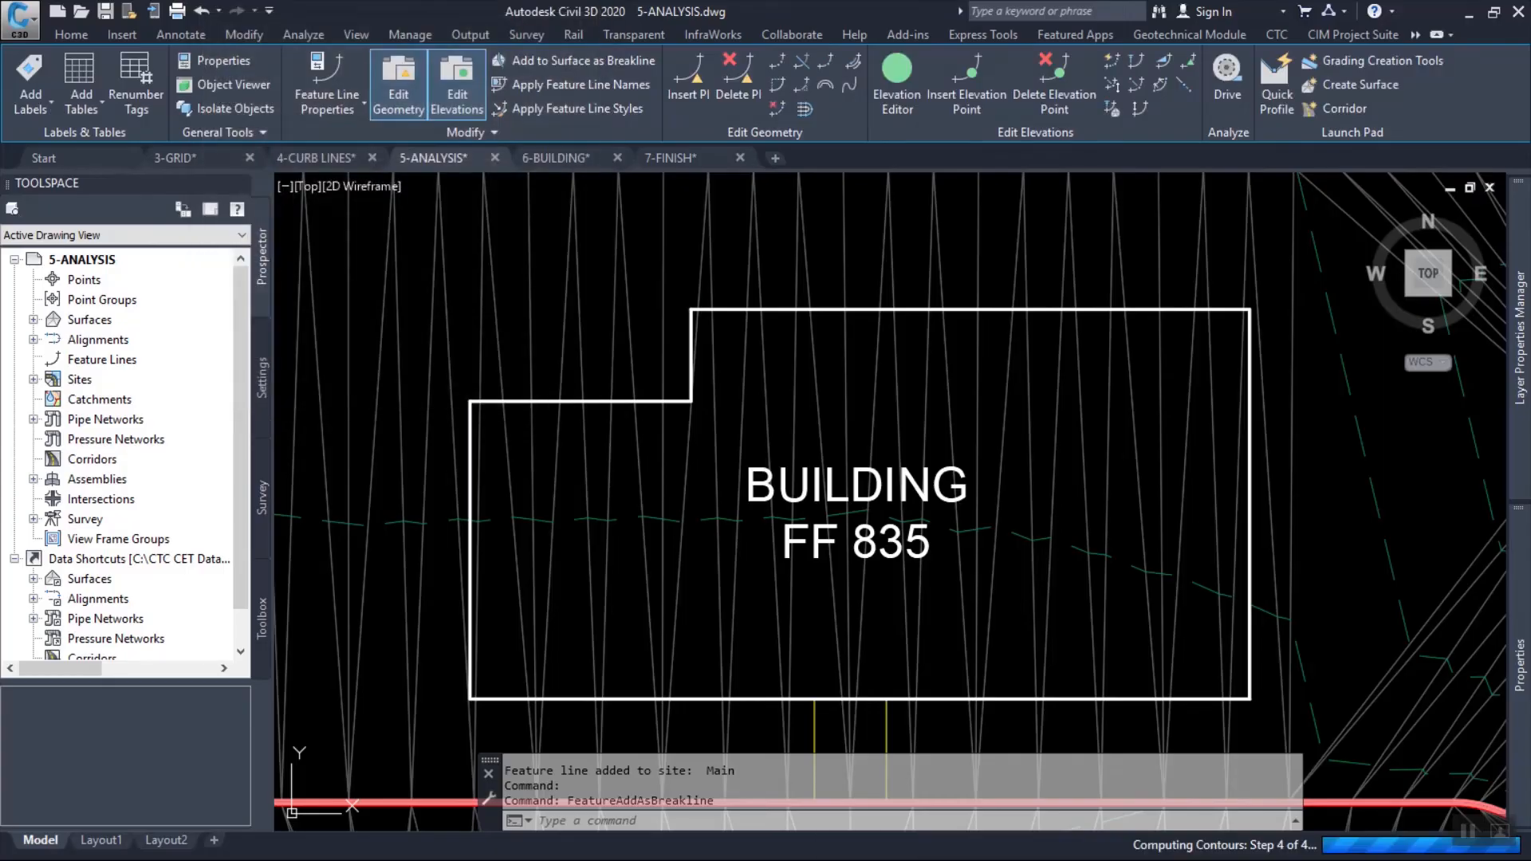
Set the grade along the west edge of the building feature line to -1% with Quick Elevation Edit.
left_click(794, 309)
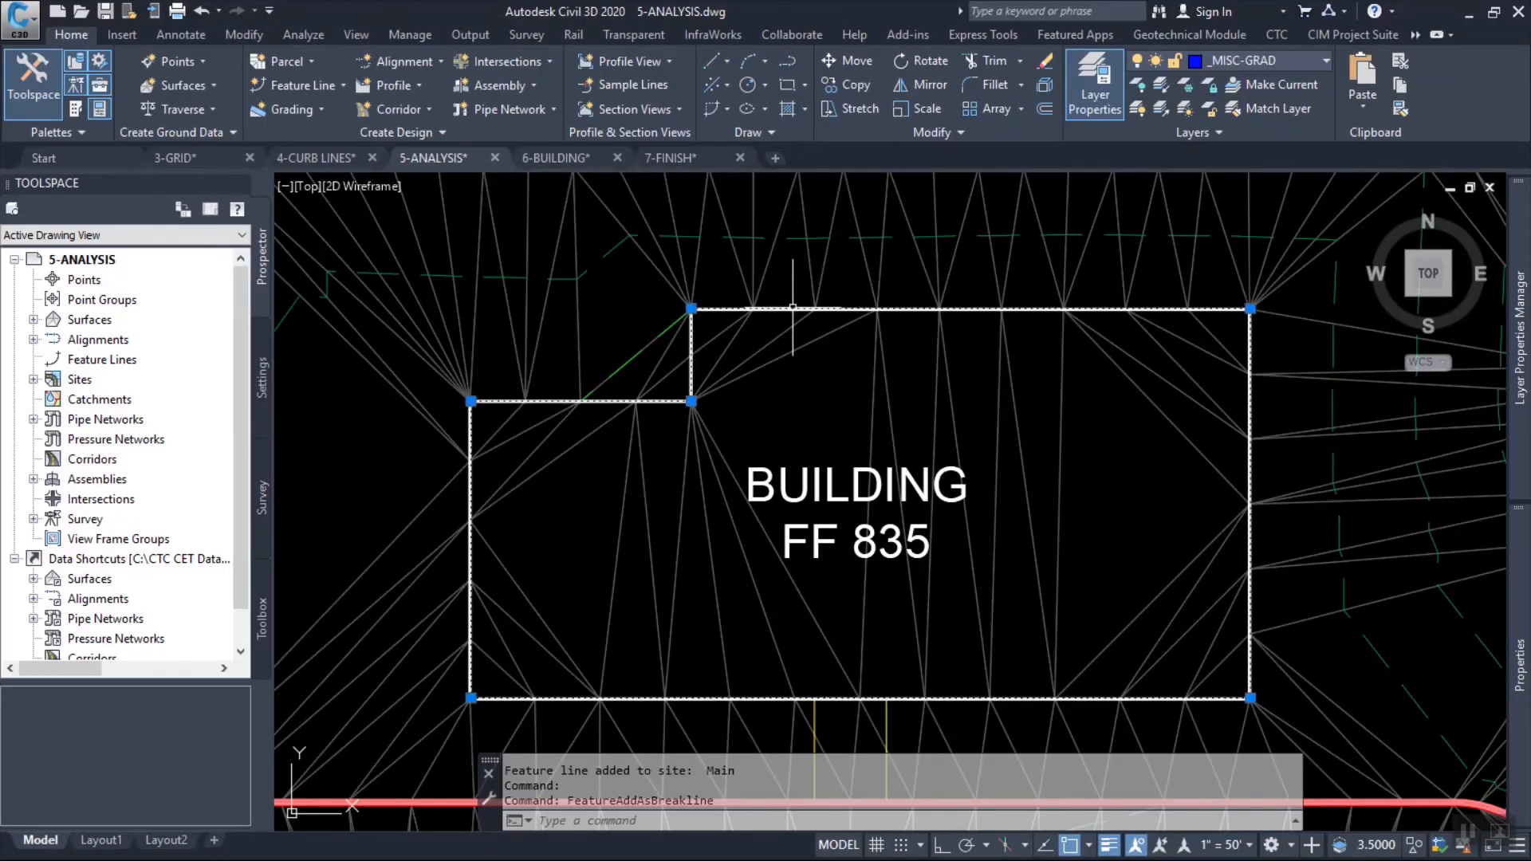
scroll(718, 311, "down", 3)
scroll(852, 504, "up", 1)
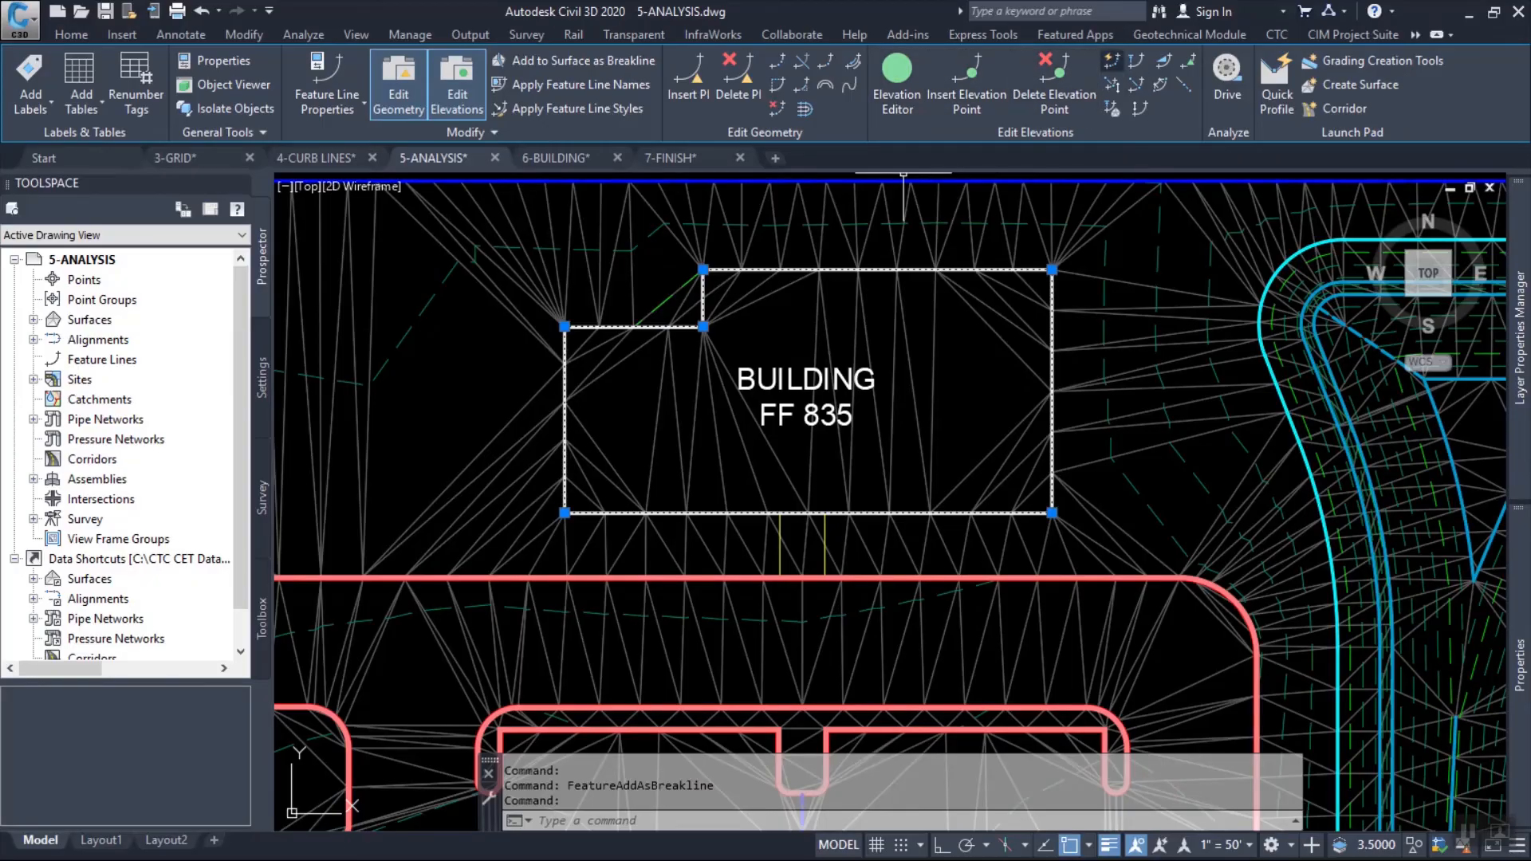
left_click(1112, 60)
left_click(573, 407)
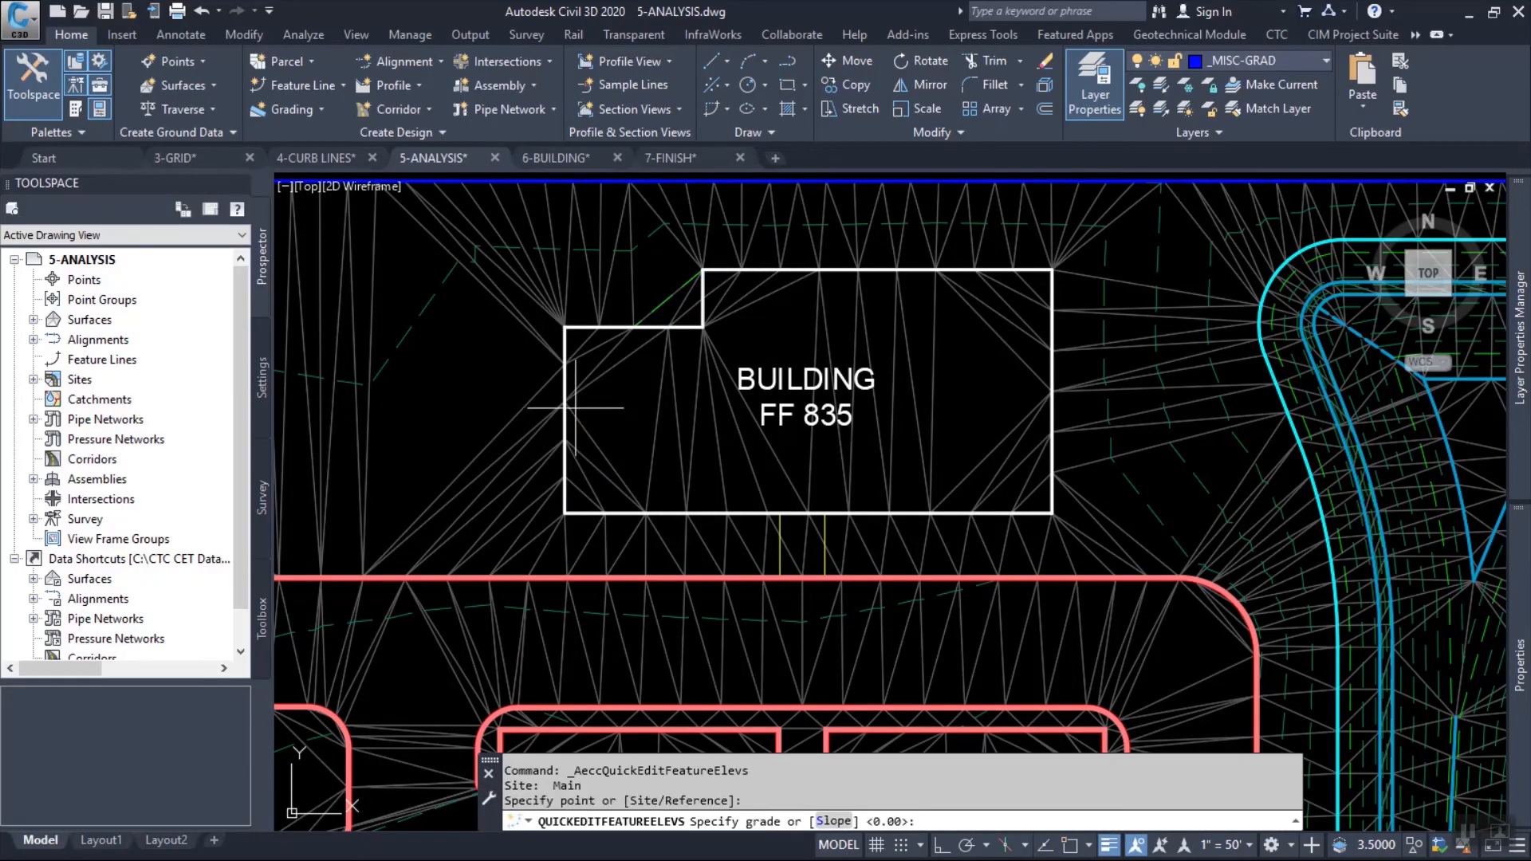
key("Return")
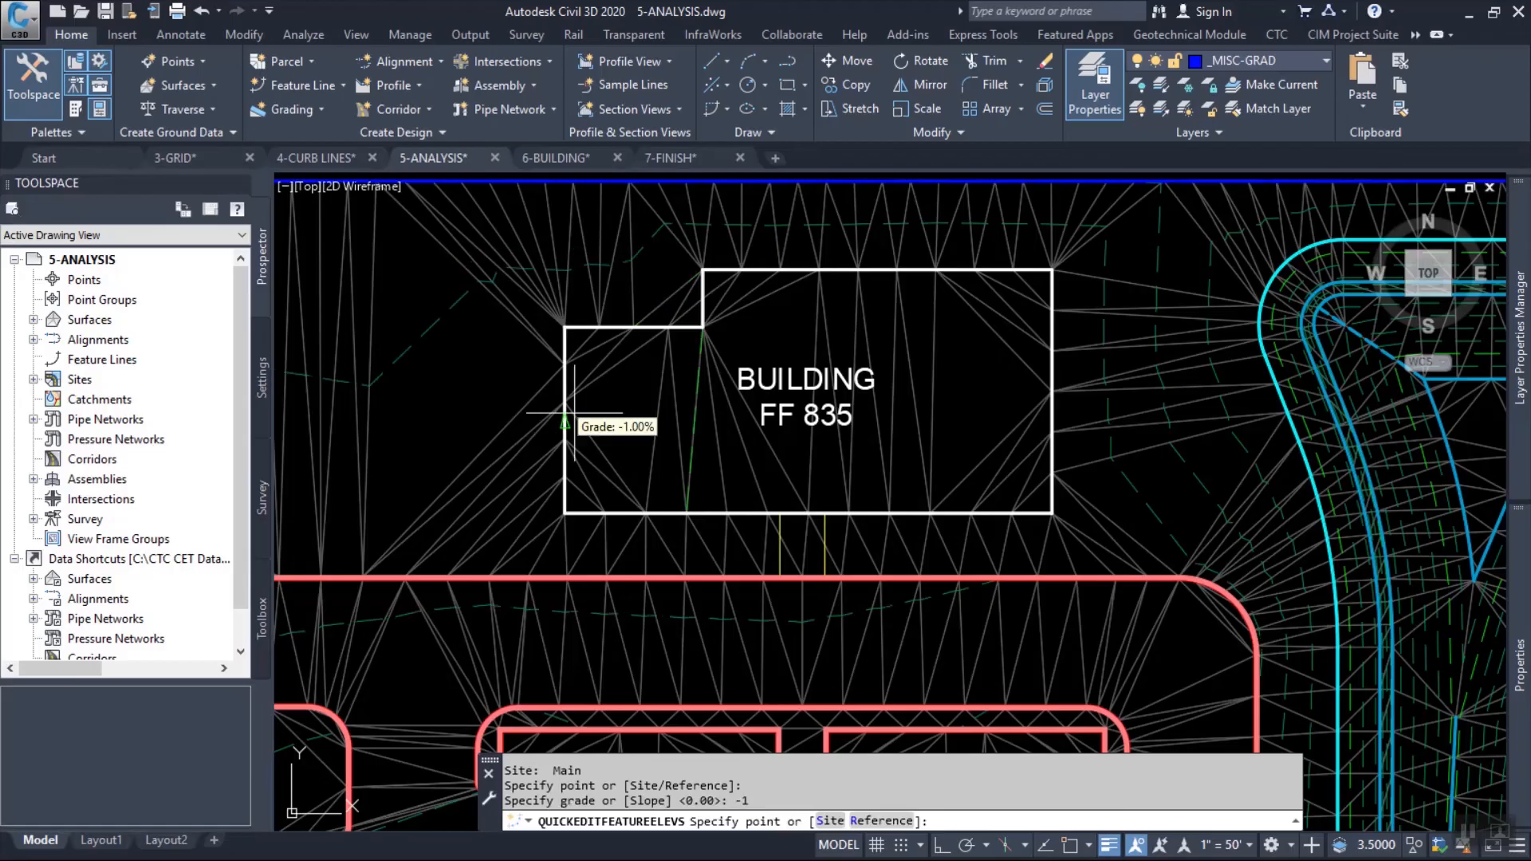
key("Escape")
key("Escape")
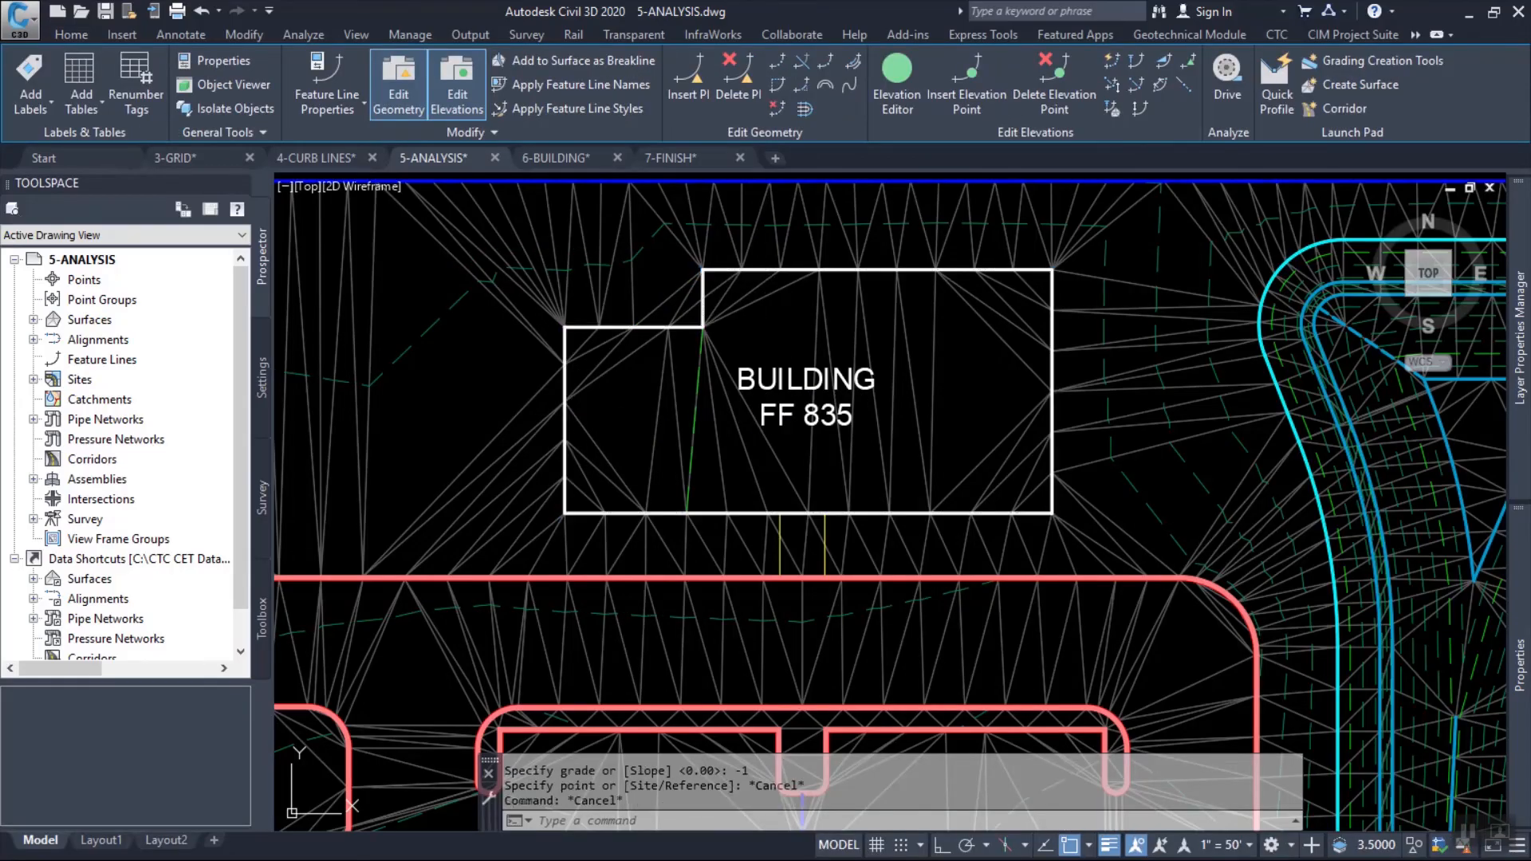
key("Escape")
Add a non-destructive Hide boundary to the FG surface using the building outline, with a 0.10' mid-ordinate distance.
left_click(730, 289)
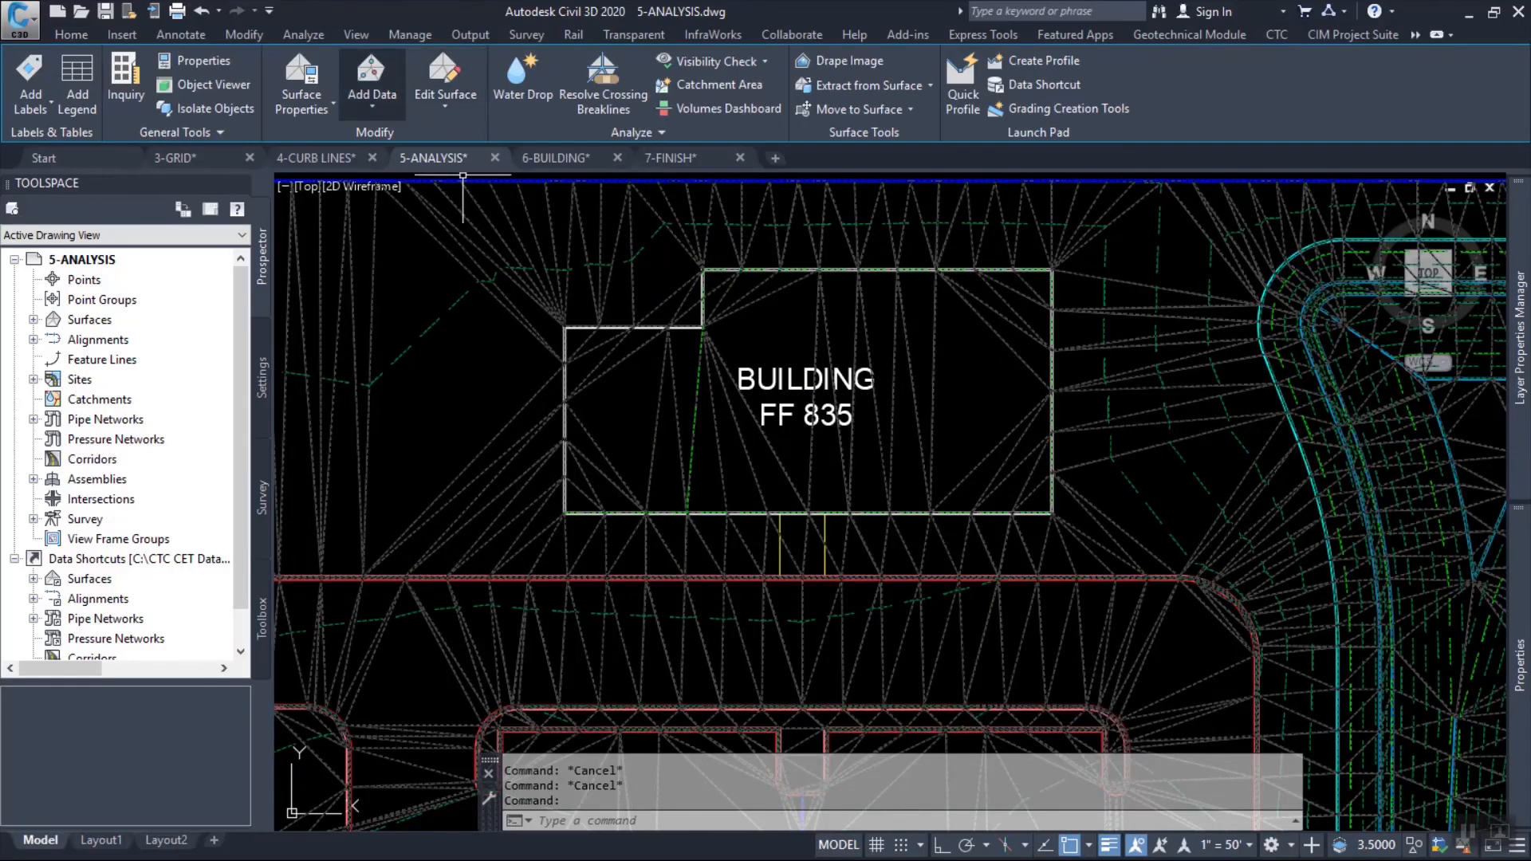
left_click(371, 80)
left_click(408, 142)
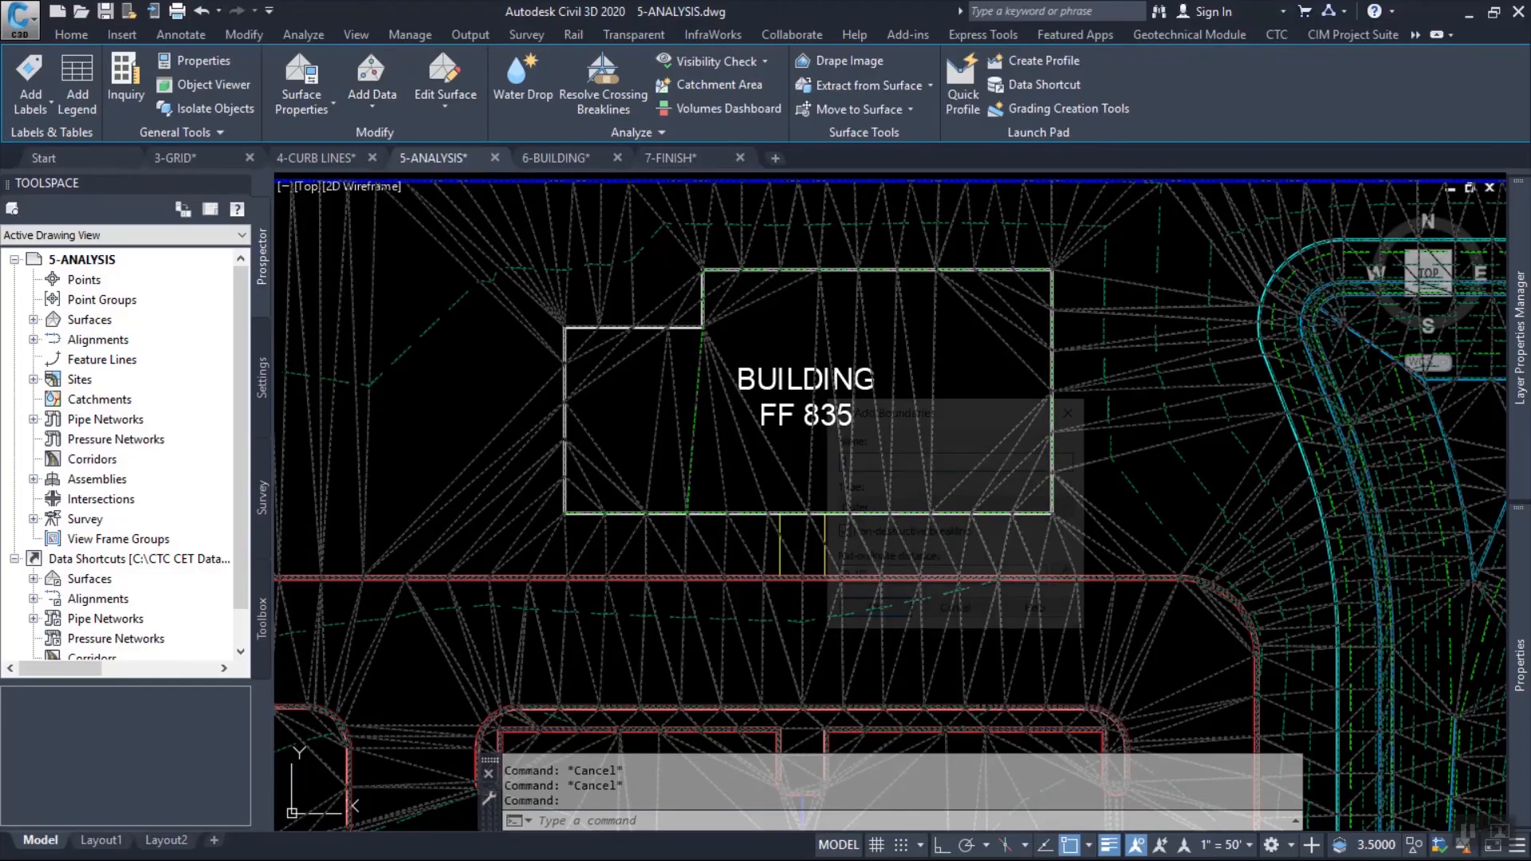
left_click(958, 509)
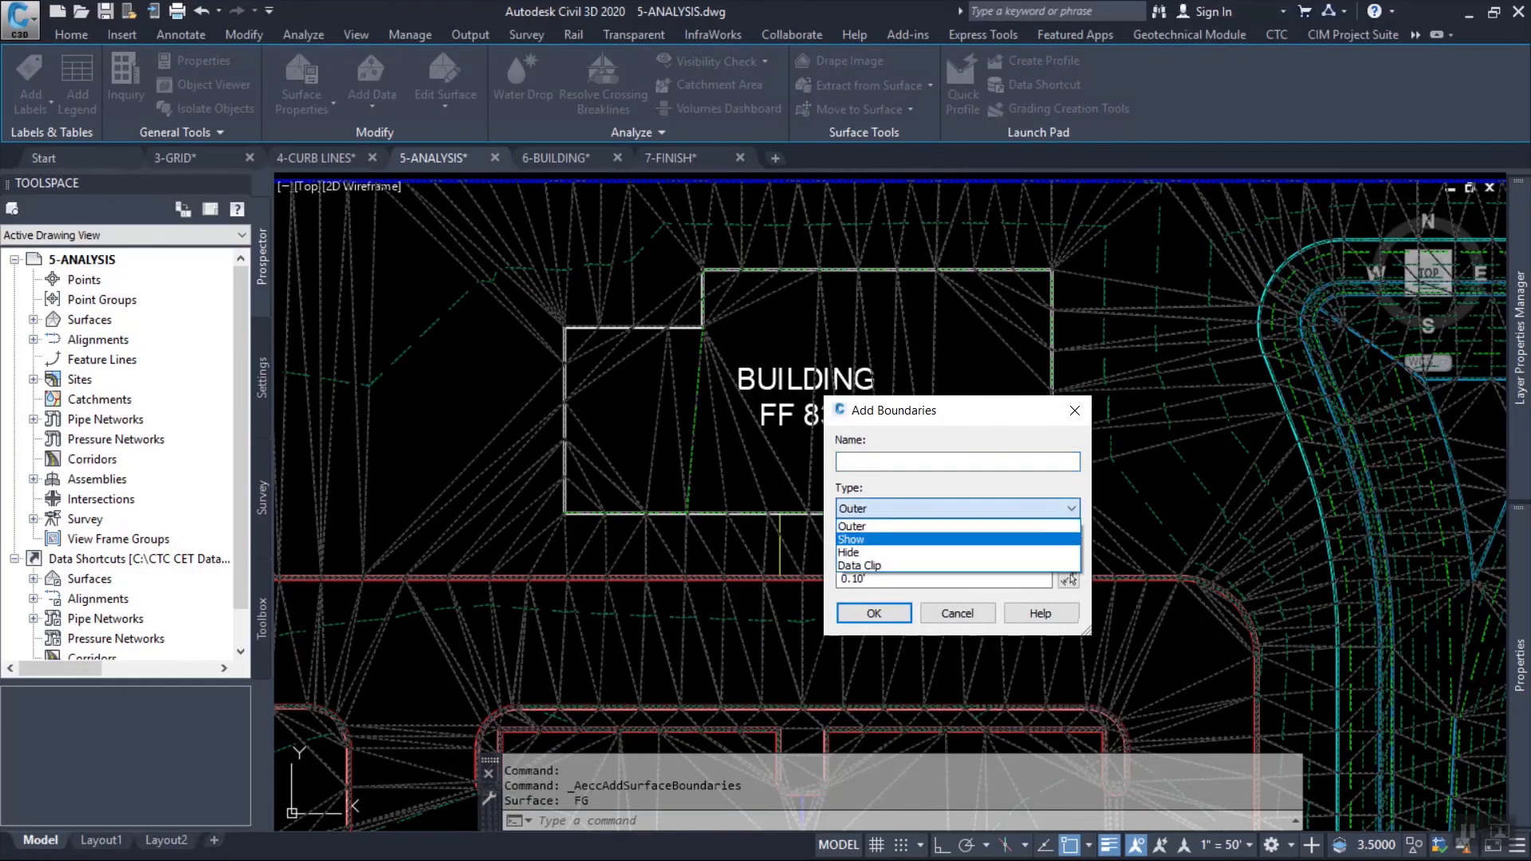
left_click(958, 552)
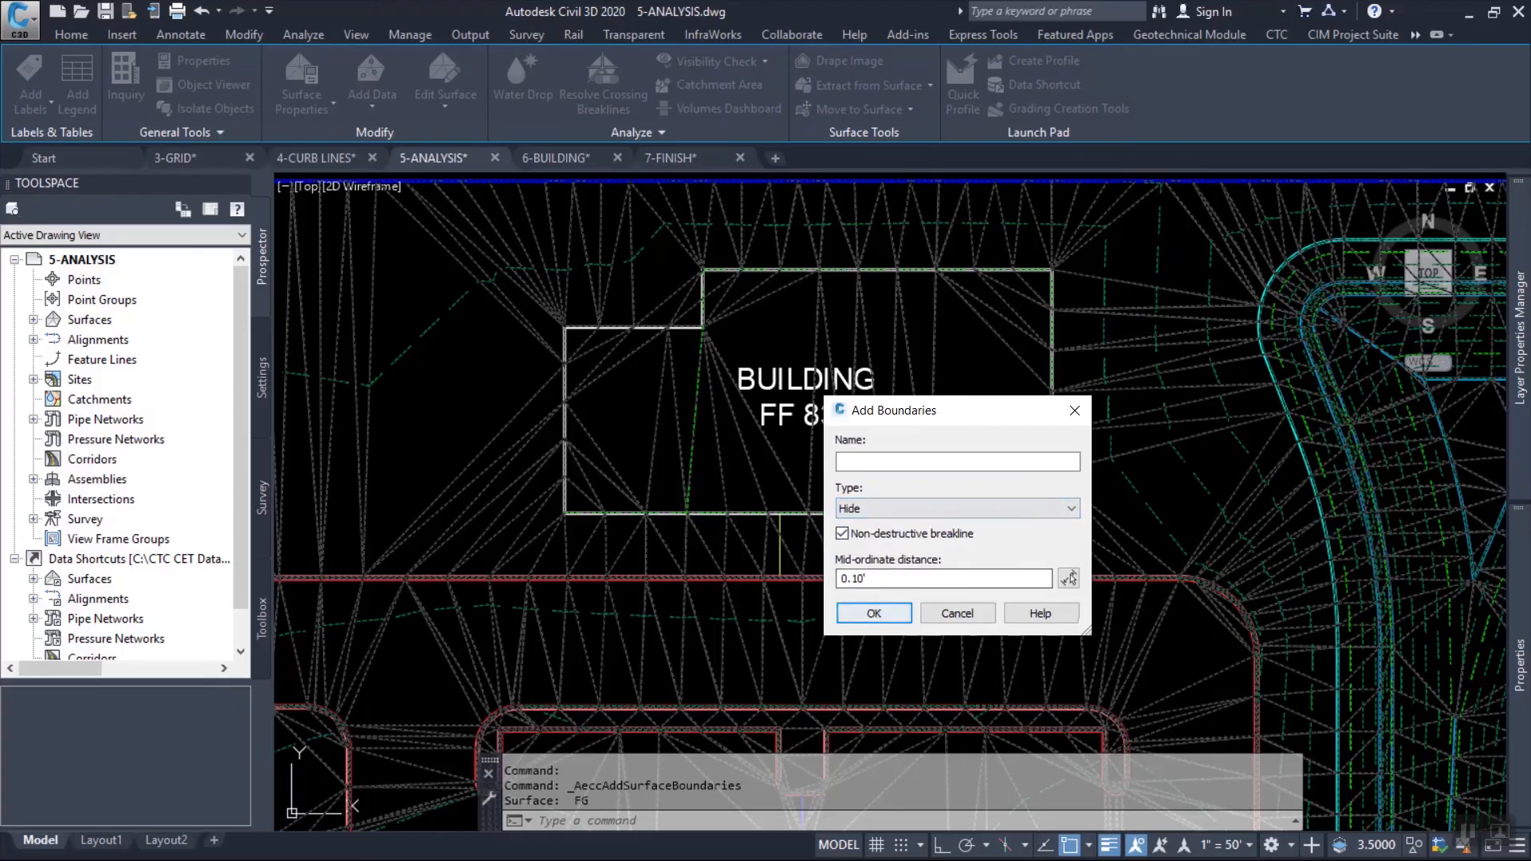
left_click(874, 614)
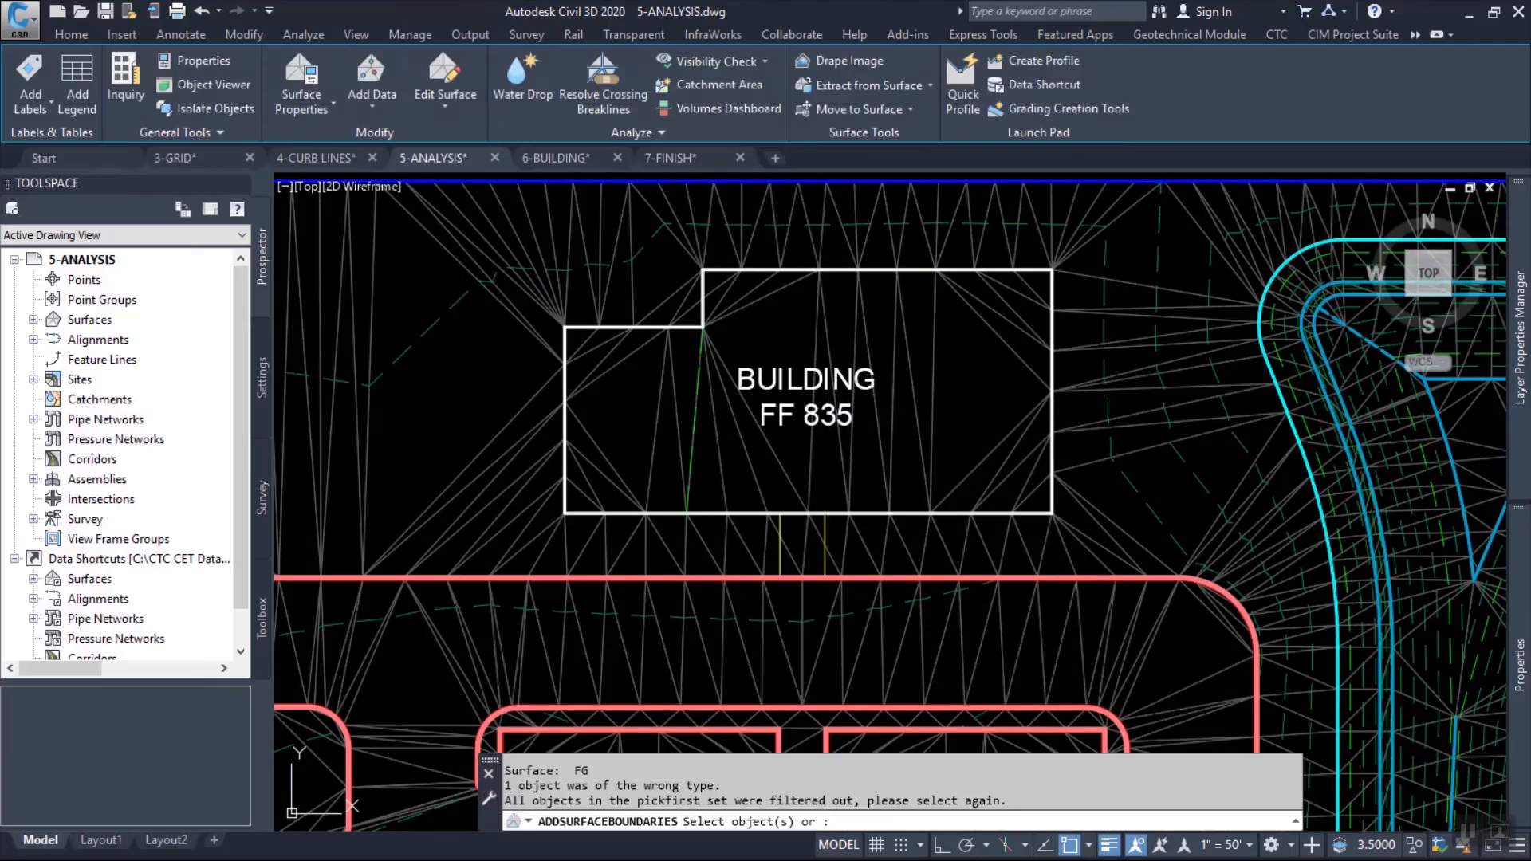
left_click(723, 272)
key("Return")
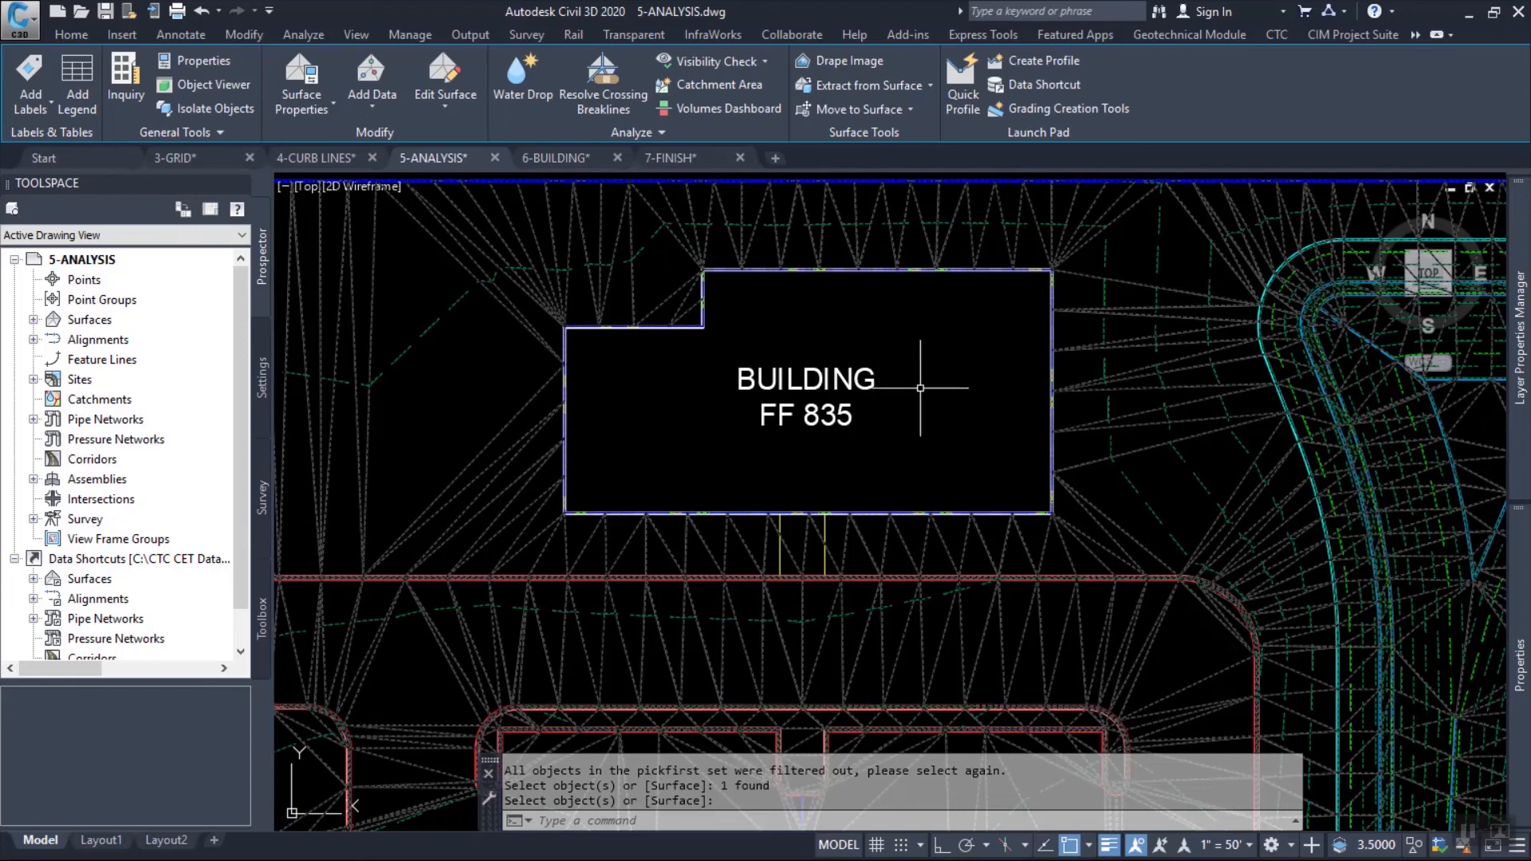
Examine the FG surface triangulation around the building, the parking lot and the existing road edges.
middle_click_drag(913, 384, 951, 443)
middle_click_drag(729, 351, 896, 332)
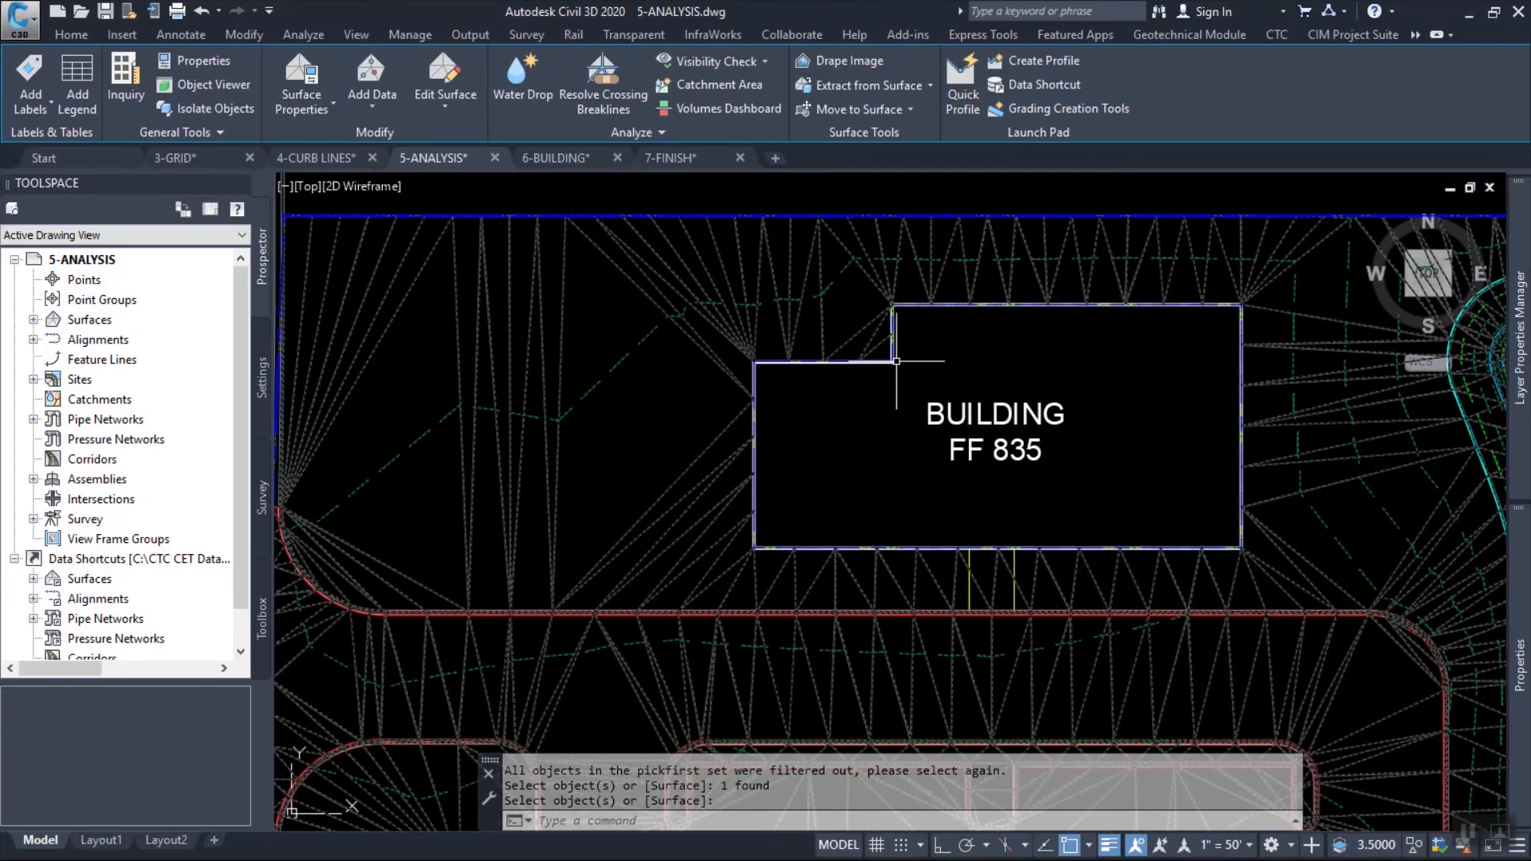
middle_click_drag(649, 451, 758, 369)
key("Escape")
key("Escape")
middle_click_drag(850, 381, 869, 212)
scroll(553, 376, "down", 2)
middle_click_drag(550, 612, 514, 302)
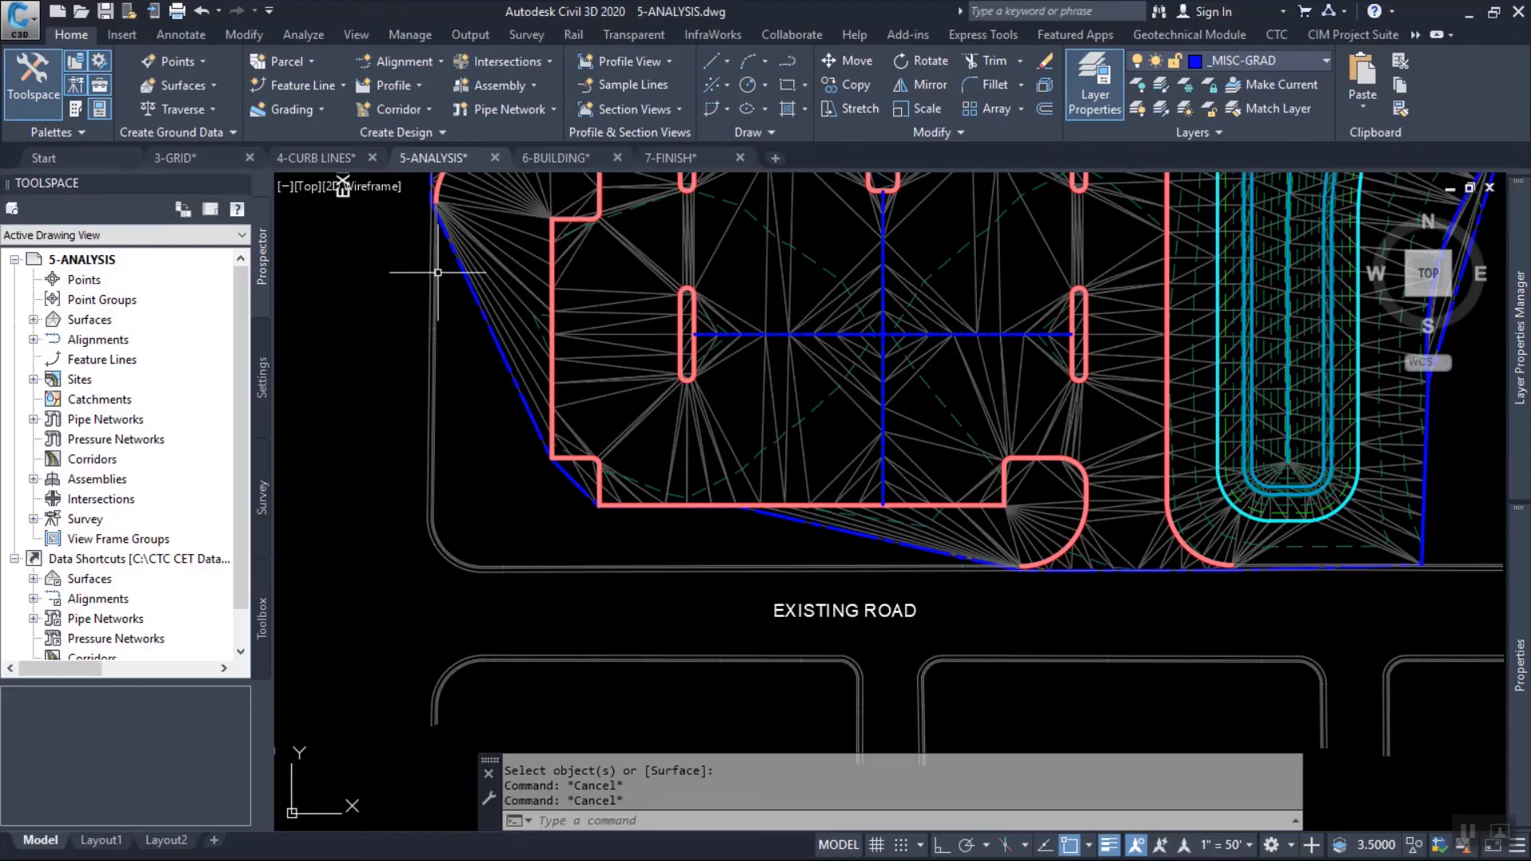
middle_click_drag(674, 374, 720, 702)
middle_click_drag(660, 413, 680, 516)
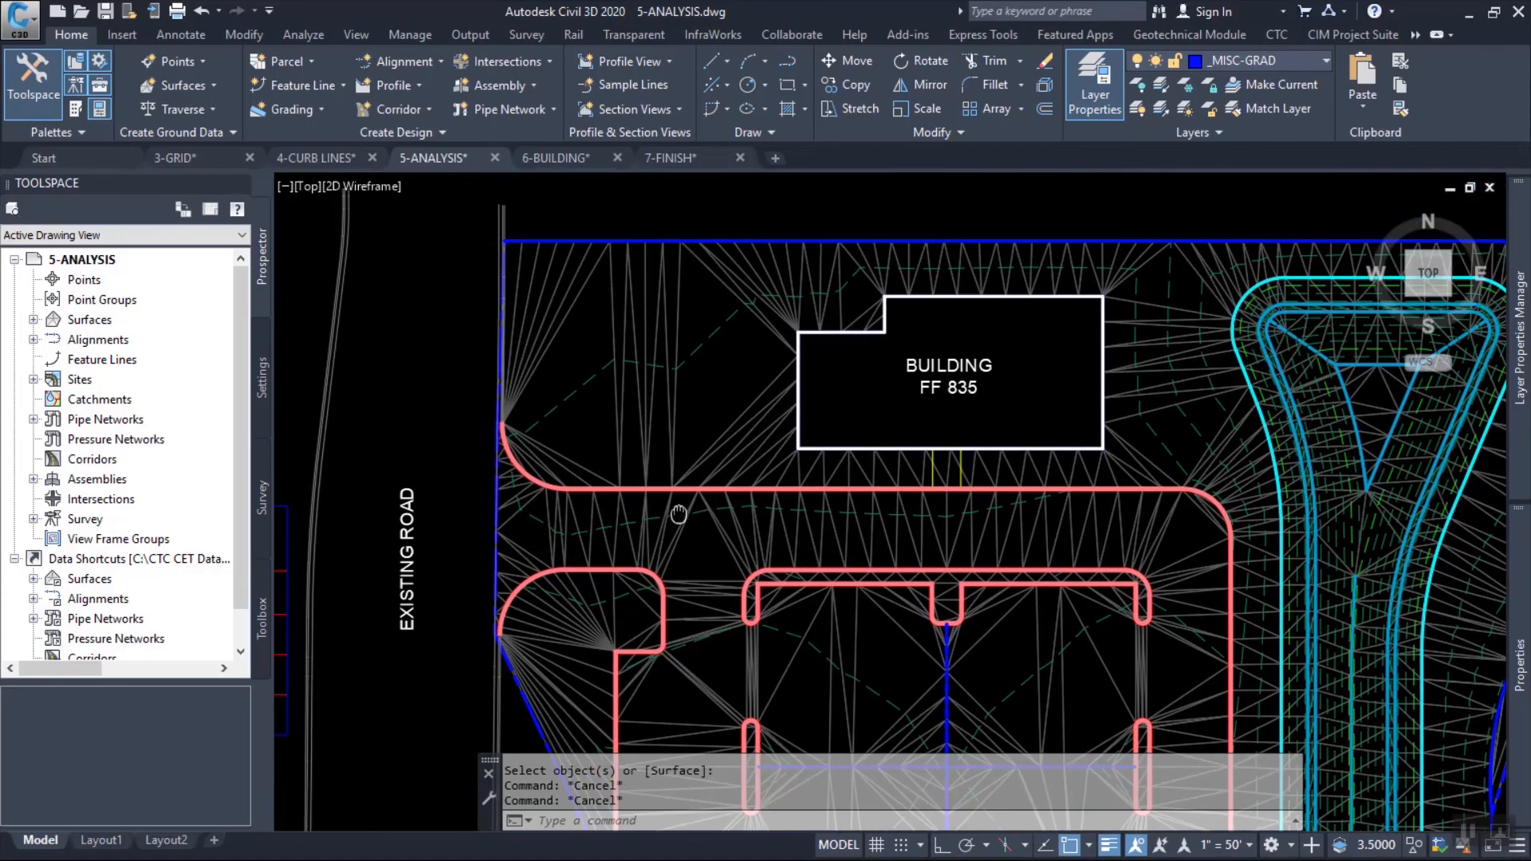
Draw an arc feature line of about 62.6' radius in site Main, SECONDARY style, from the building's west edge to the north boundary, accepting default elevations.
scroll(706, 357, "up", 2)
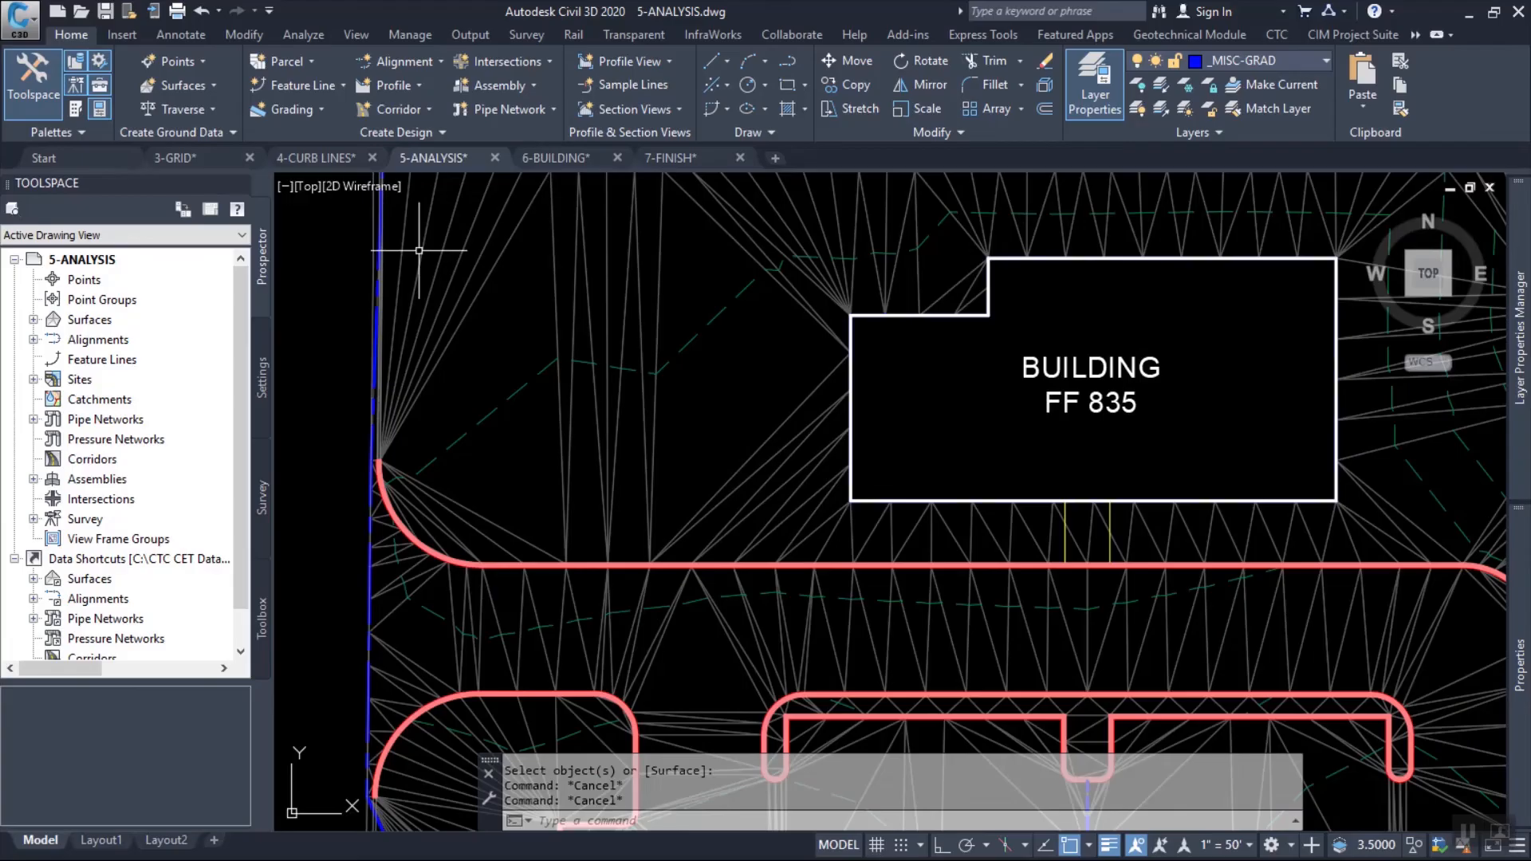
left_click(303, 85)
left_click(327, 112)
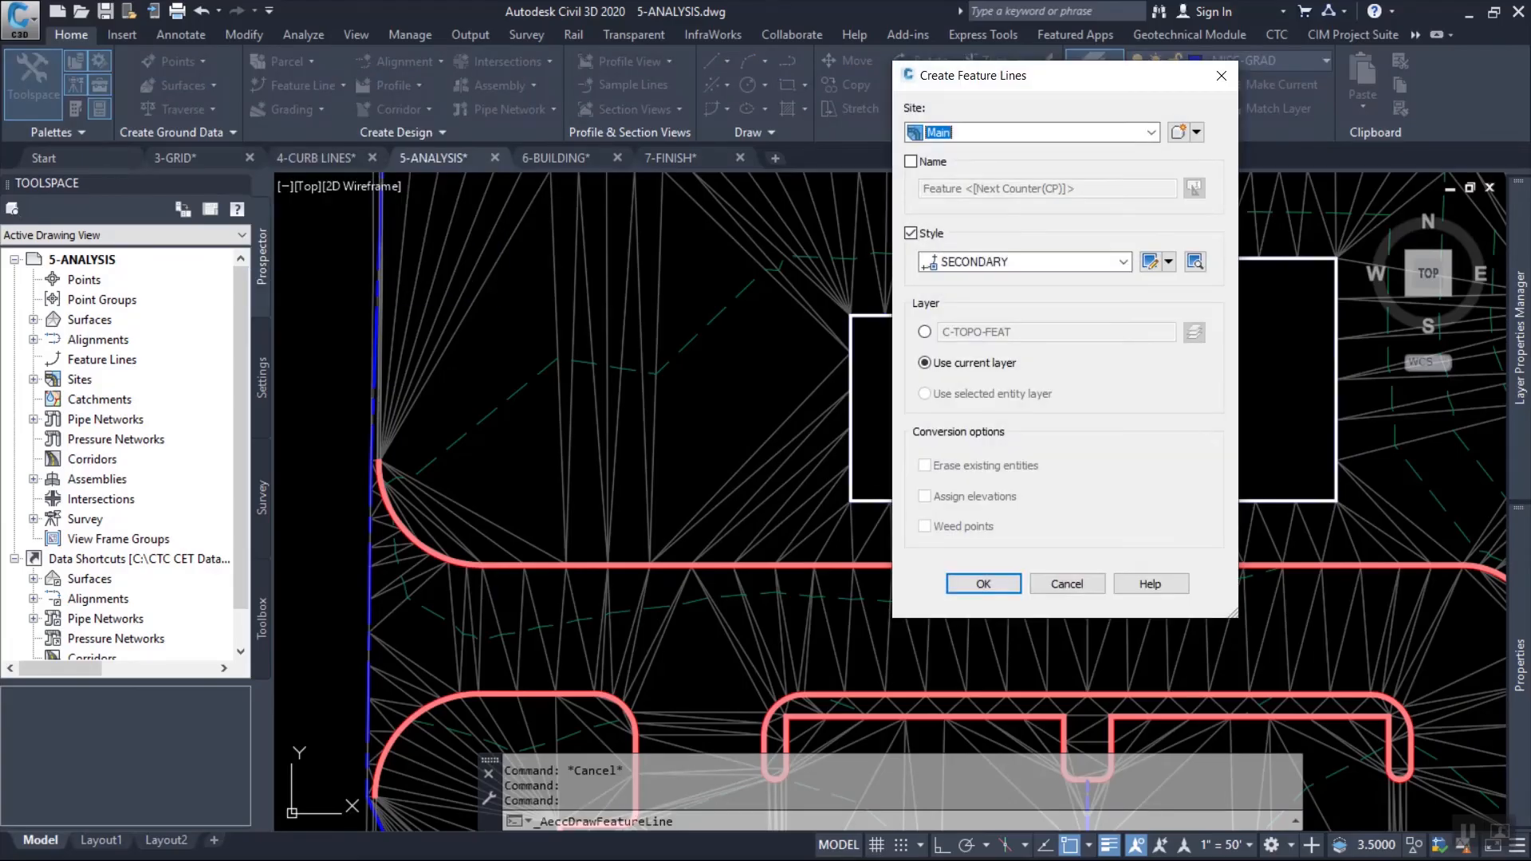
left_click(1123, 262)
left_click(1037, 314)
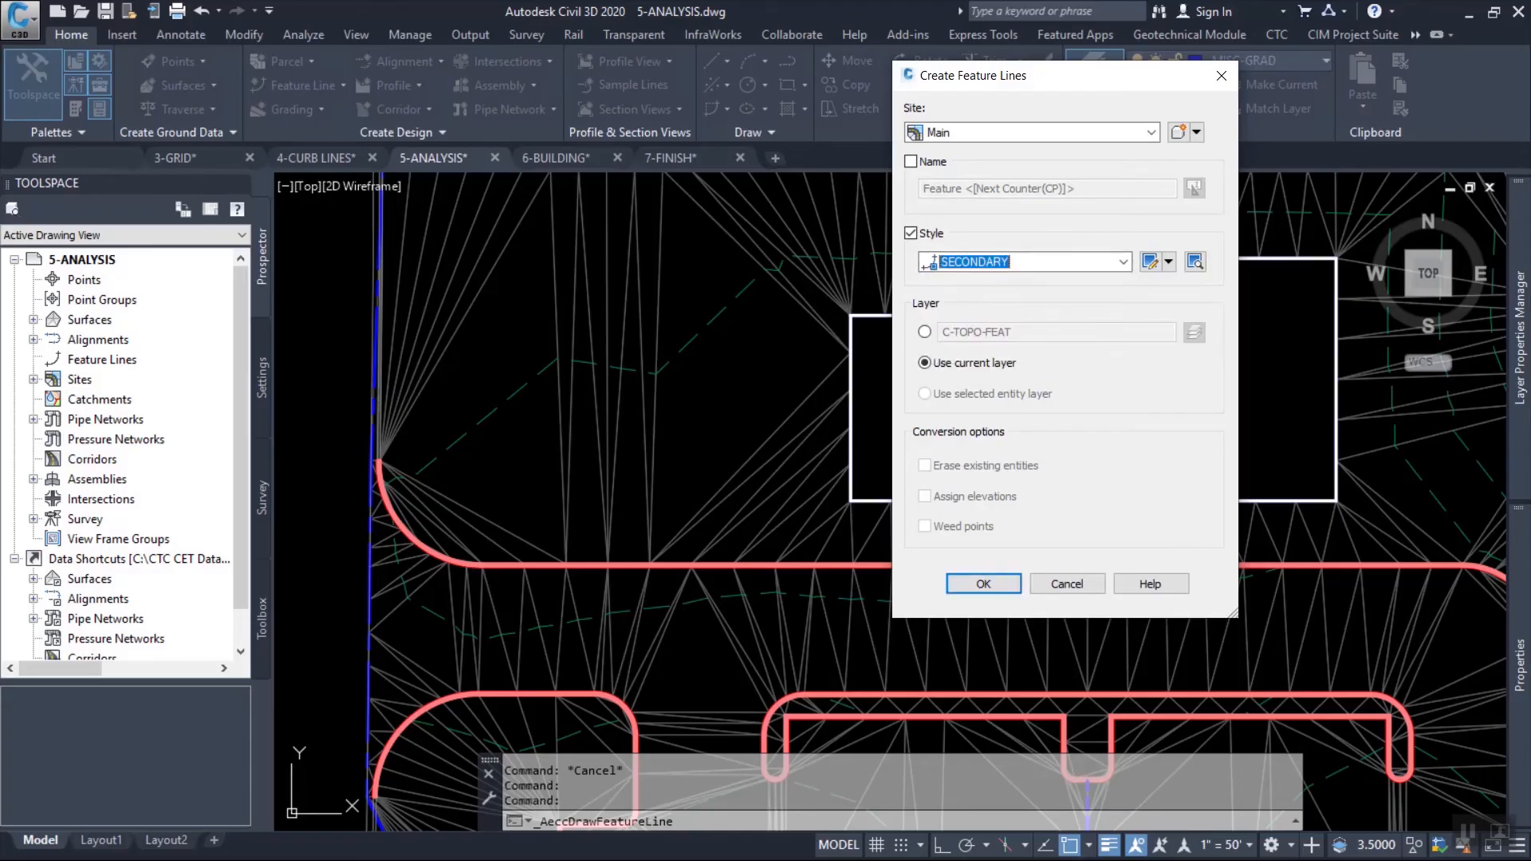
key("Return")
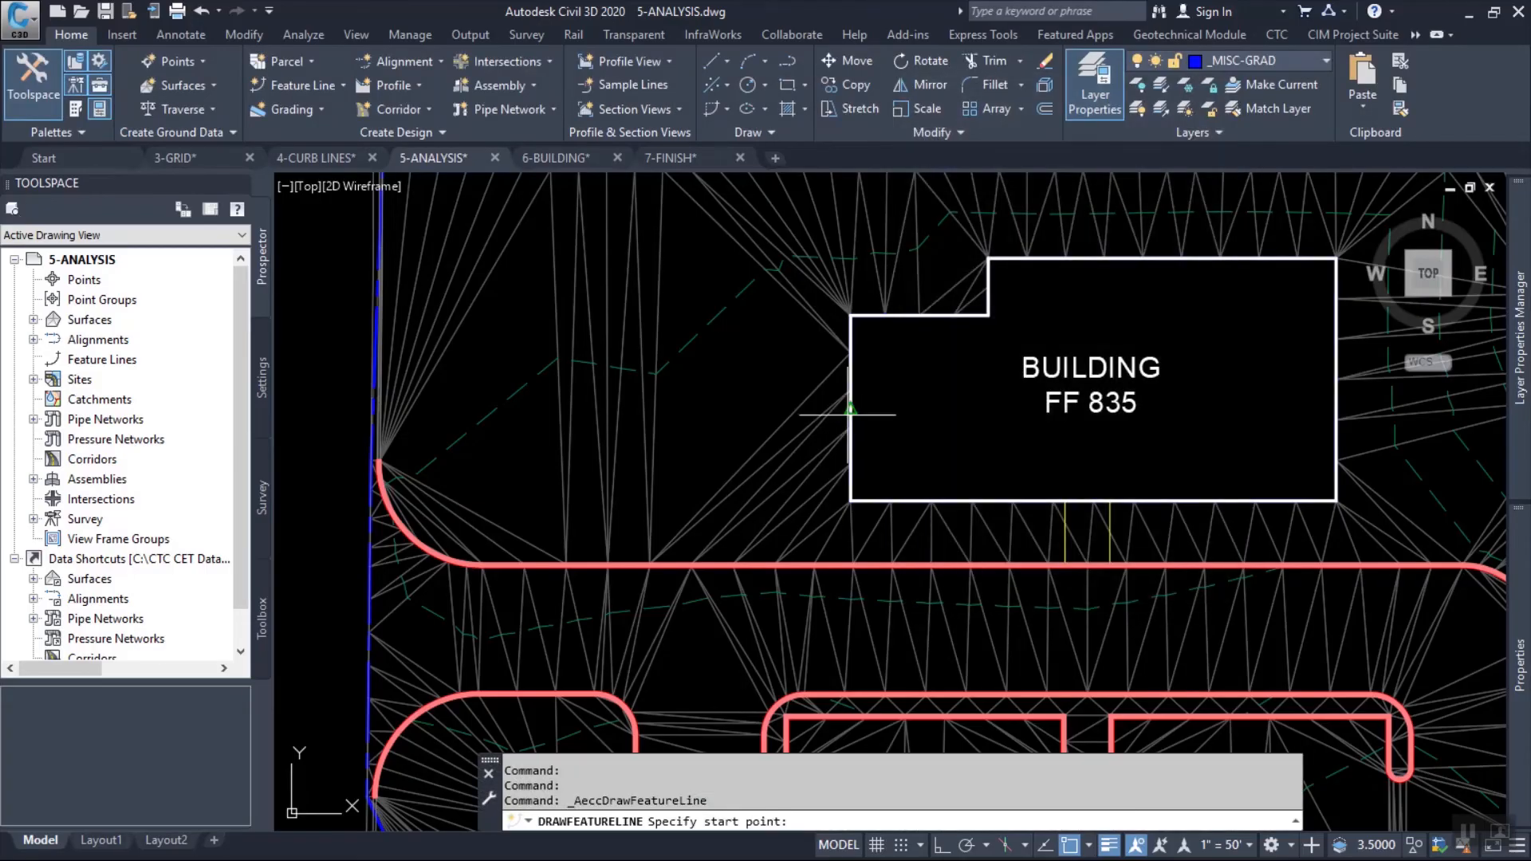
left_click(848, 414)
key("Return")
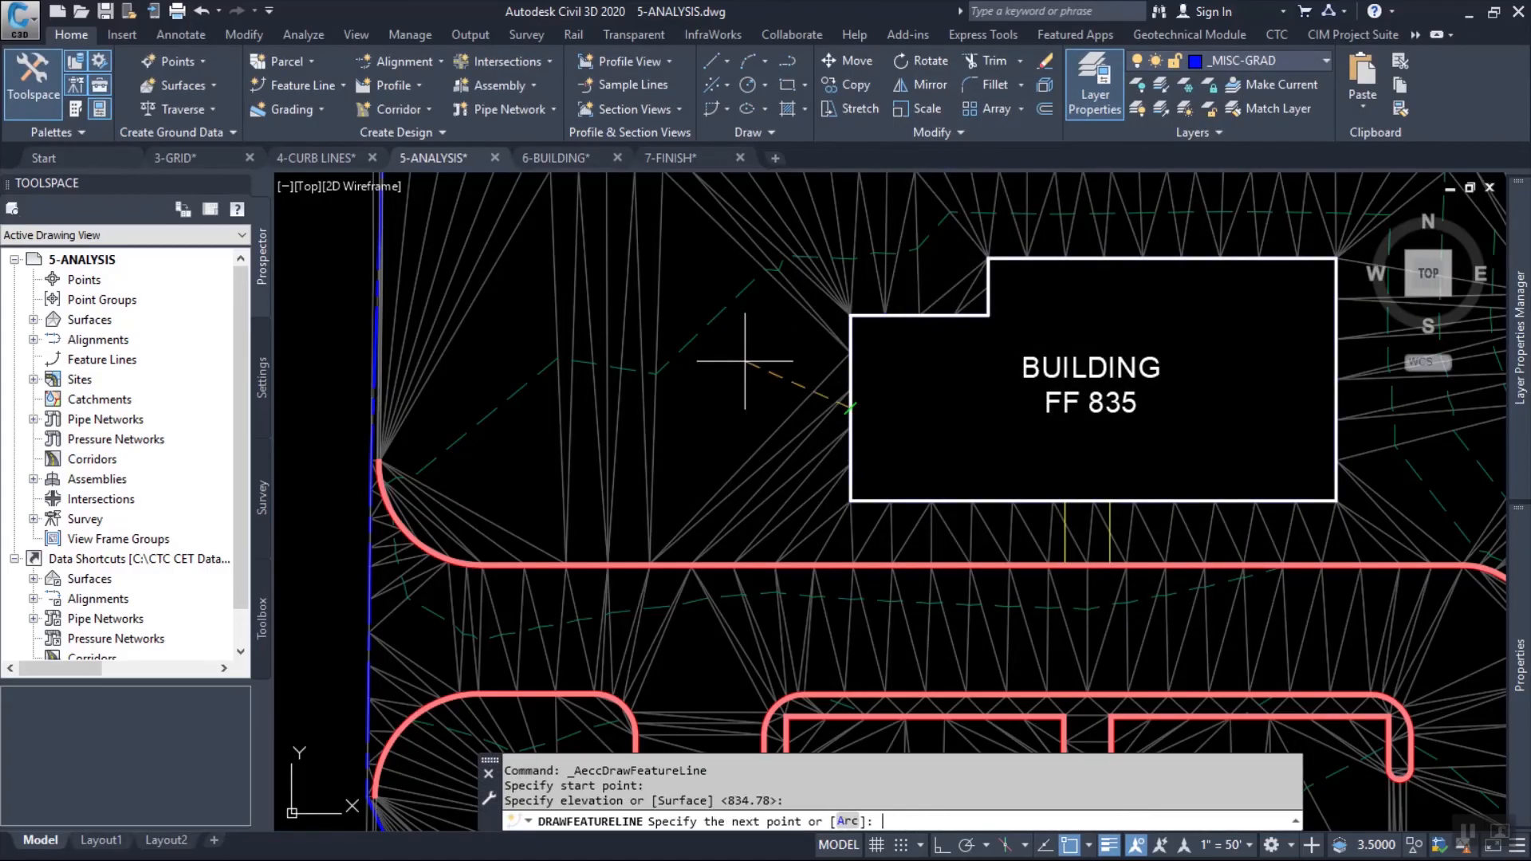
type("a")
key("Return")
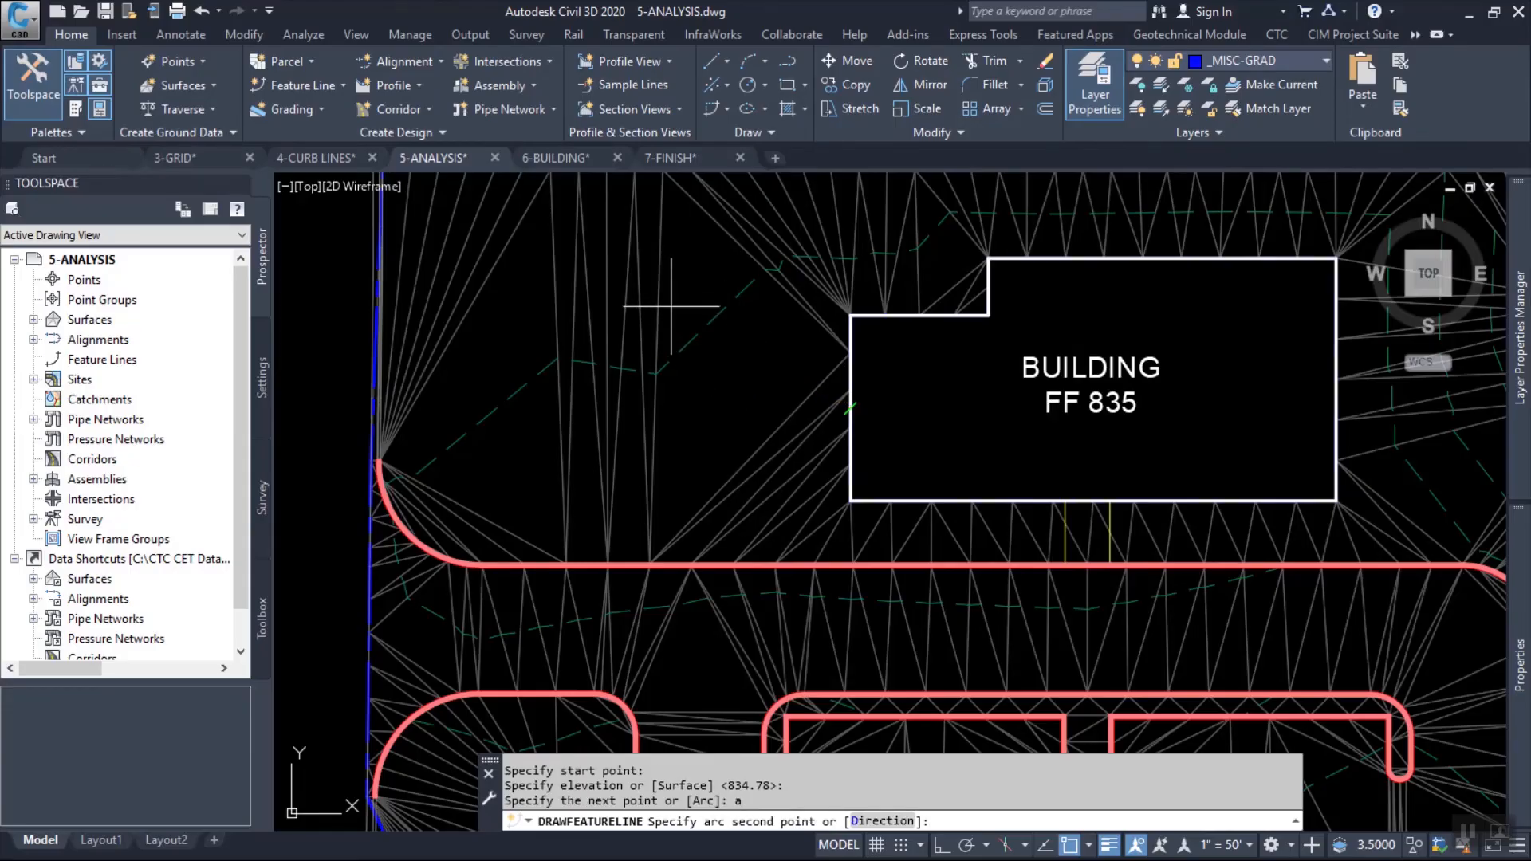
left_click(671, 304)
middle_click_drag(651, 255, 609, 367)
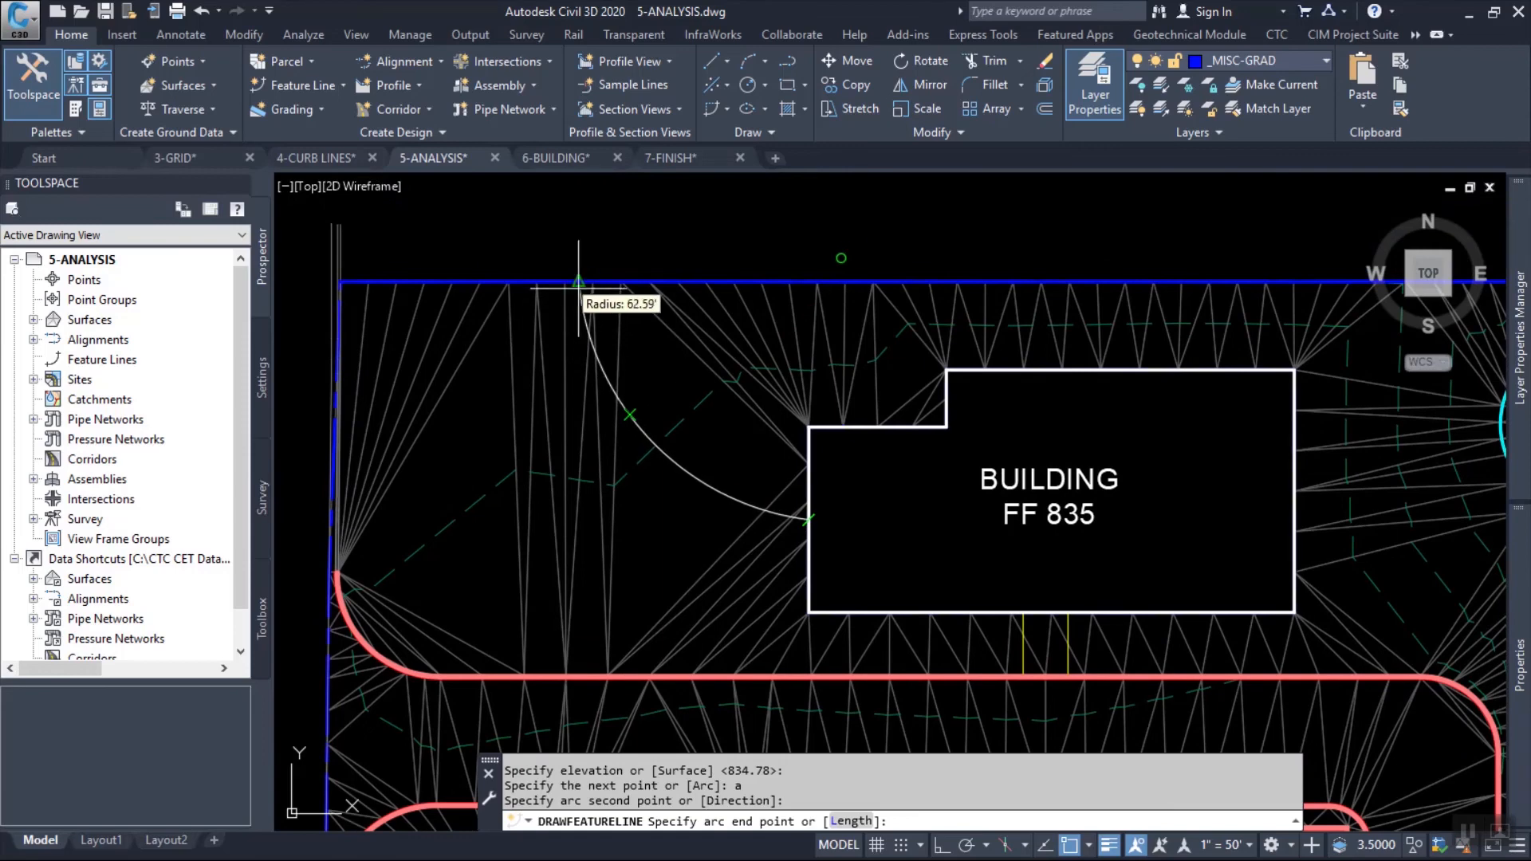
left_click(583, 287)
key("Return")
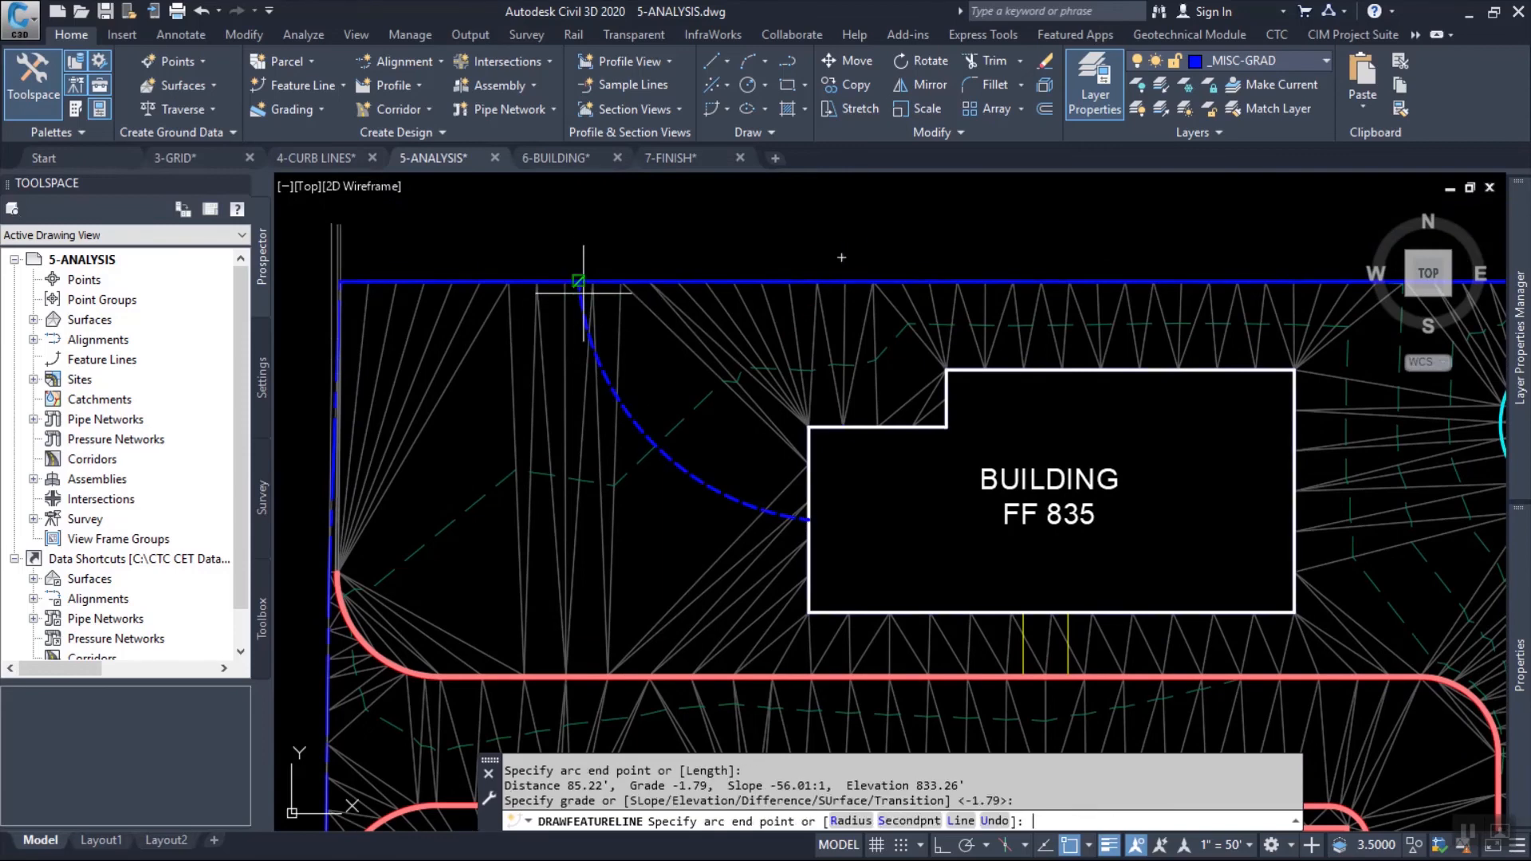
key("Escape")
Add the arc feature line to the FG surface as a standard breakline with a 10.00' supplementing distance and 0.10' mid-ordinate distance.
left_click(642, 436)
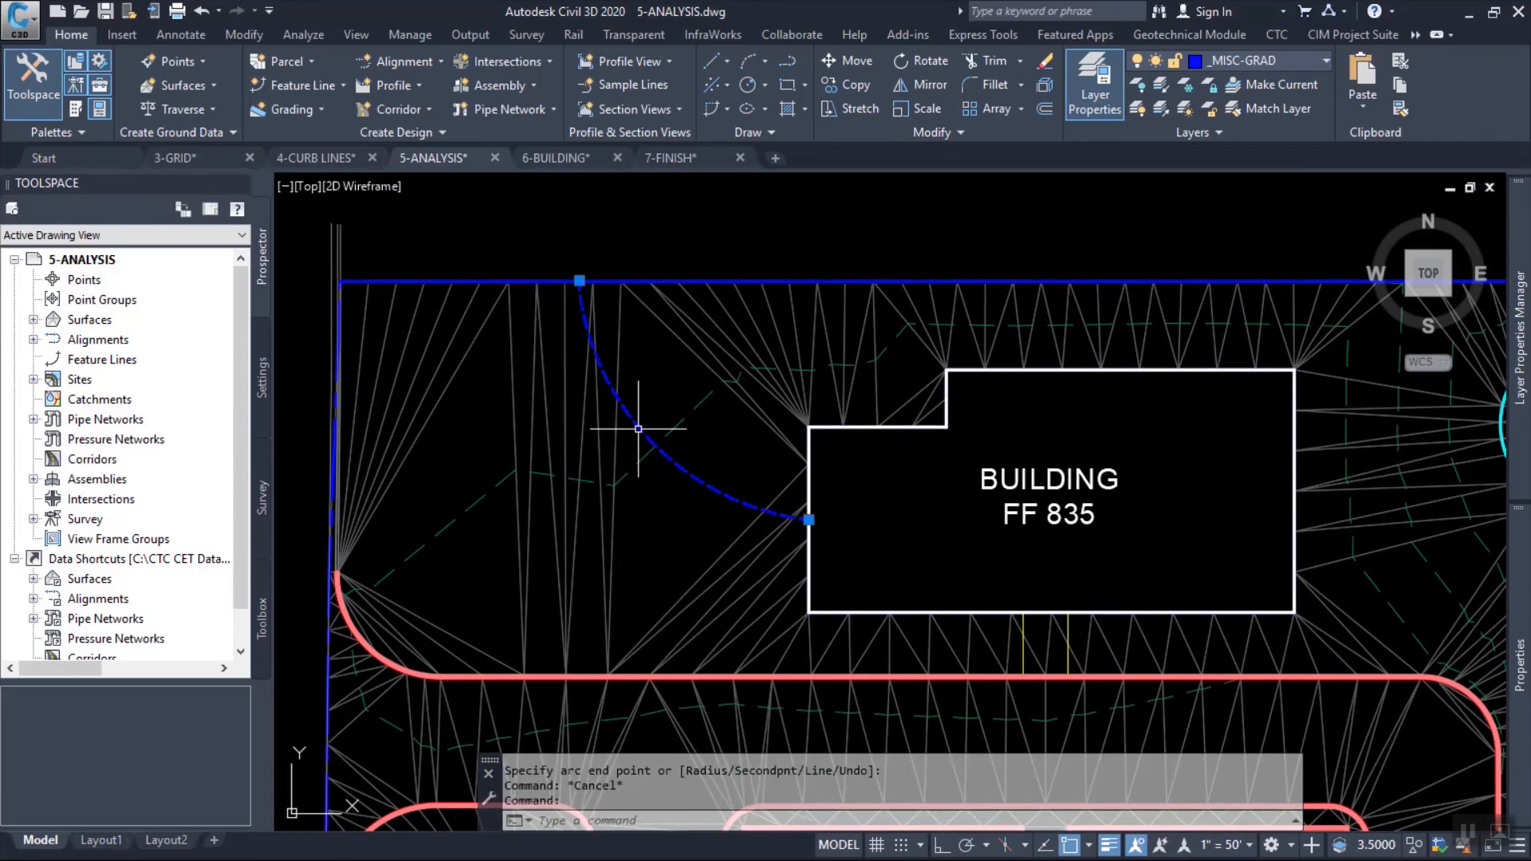
right_click(722, 349)
left_click(837, 751)
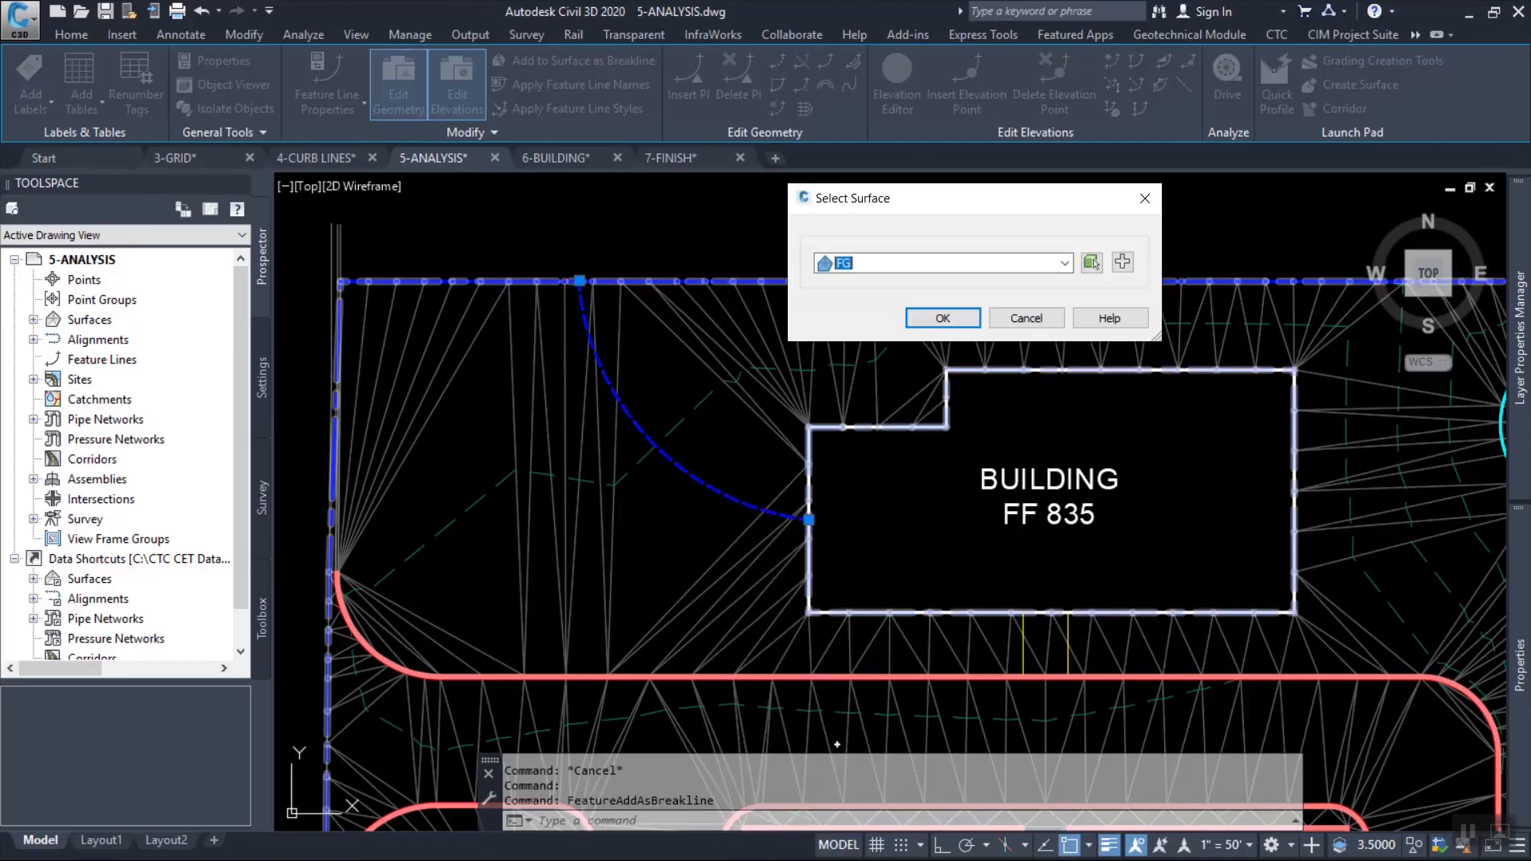
key("Return")
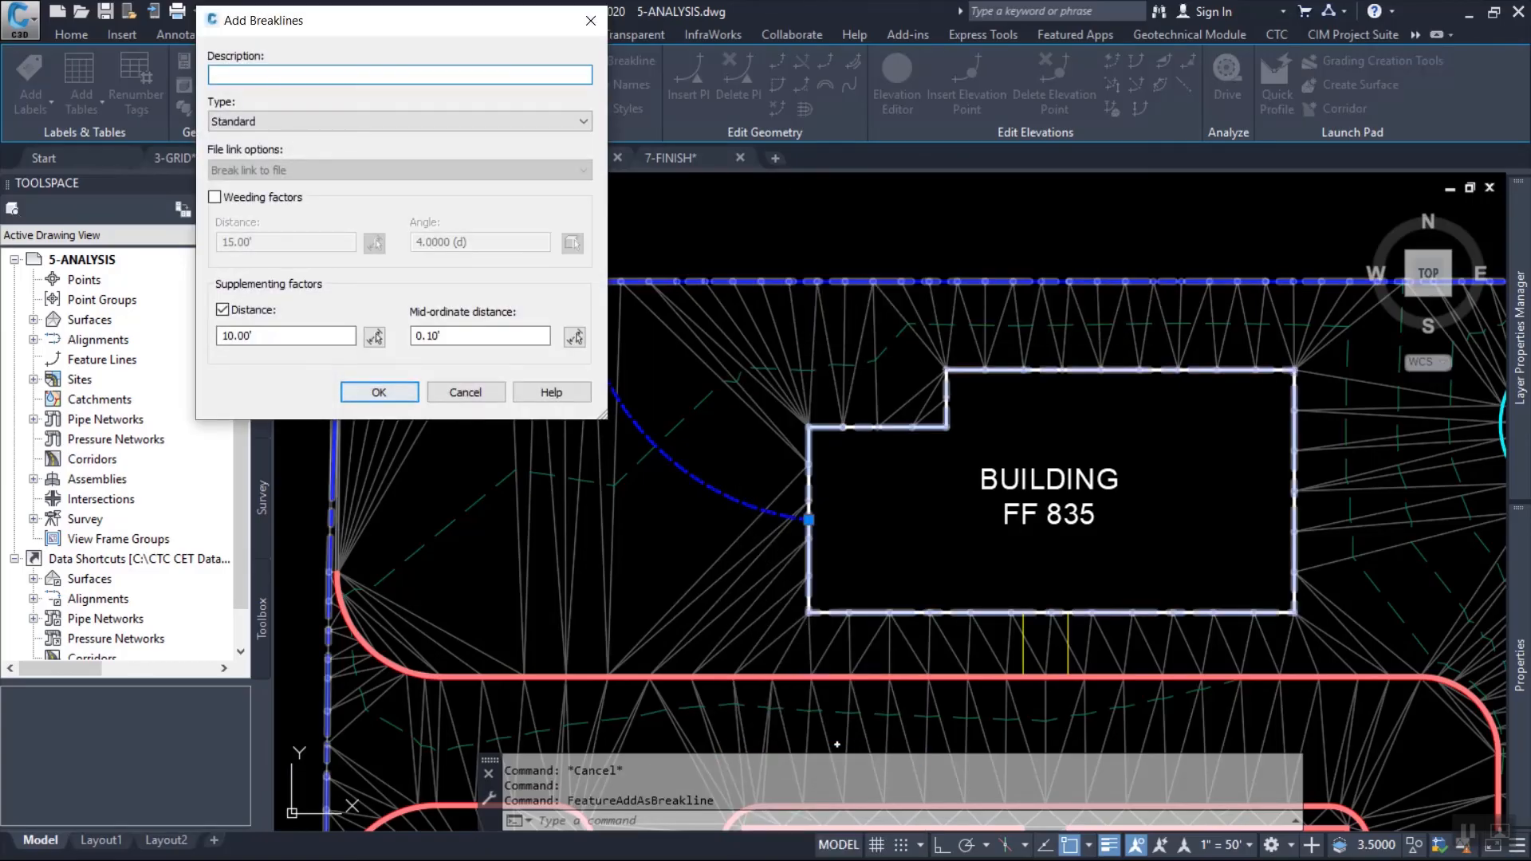
key("Return")
key("Escape")
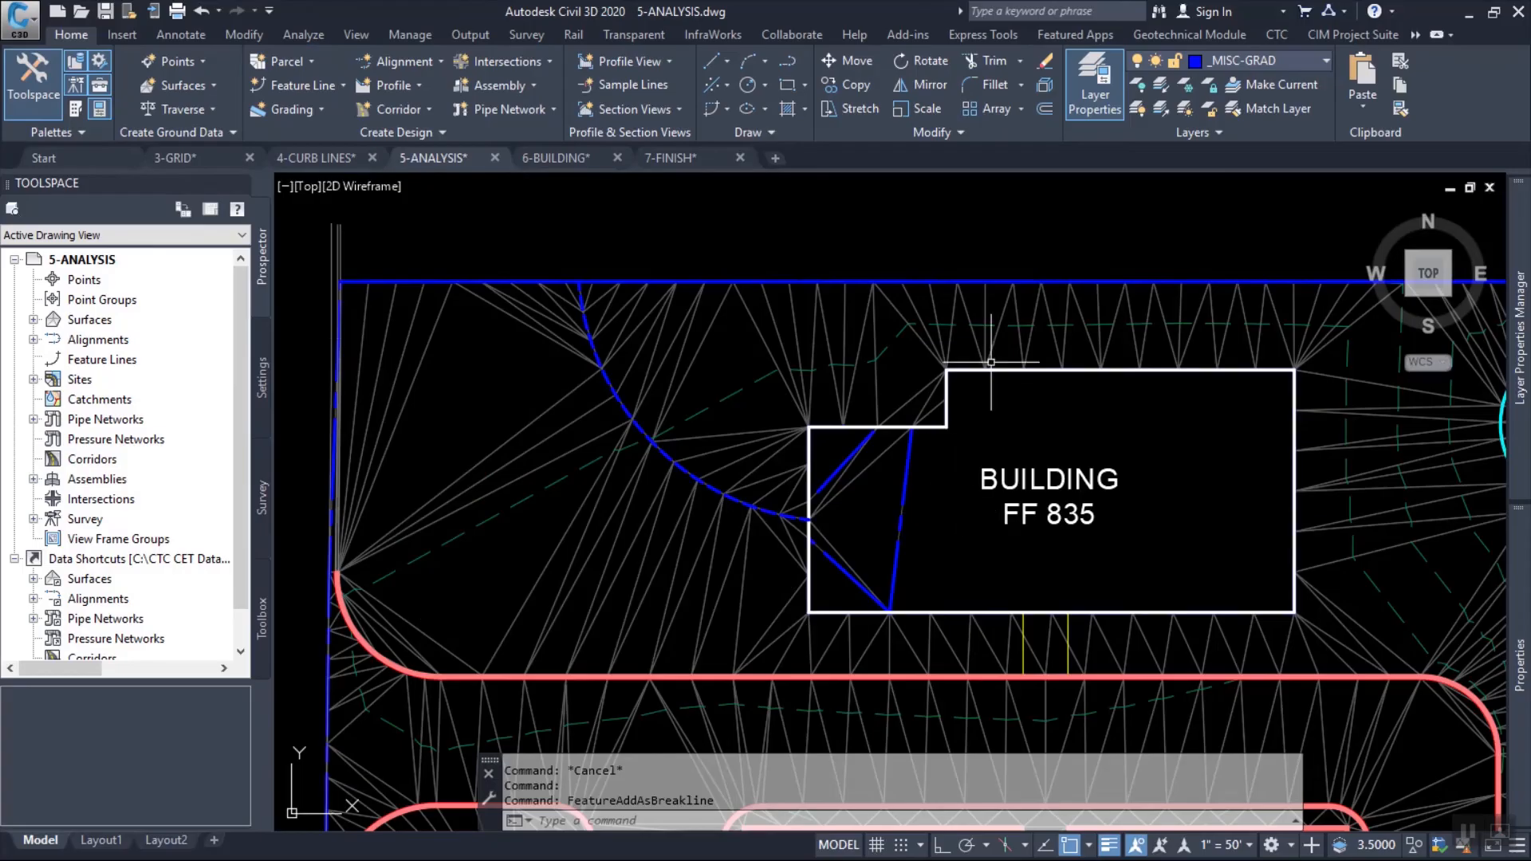
key("Escape")
key("Escape")
Examine the endpoint where the arc feature line meets the building's west edge.
scroll(792, 522, "up", 5)
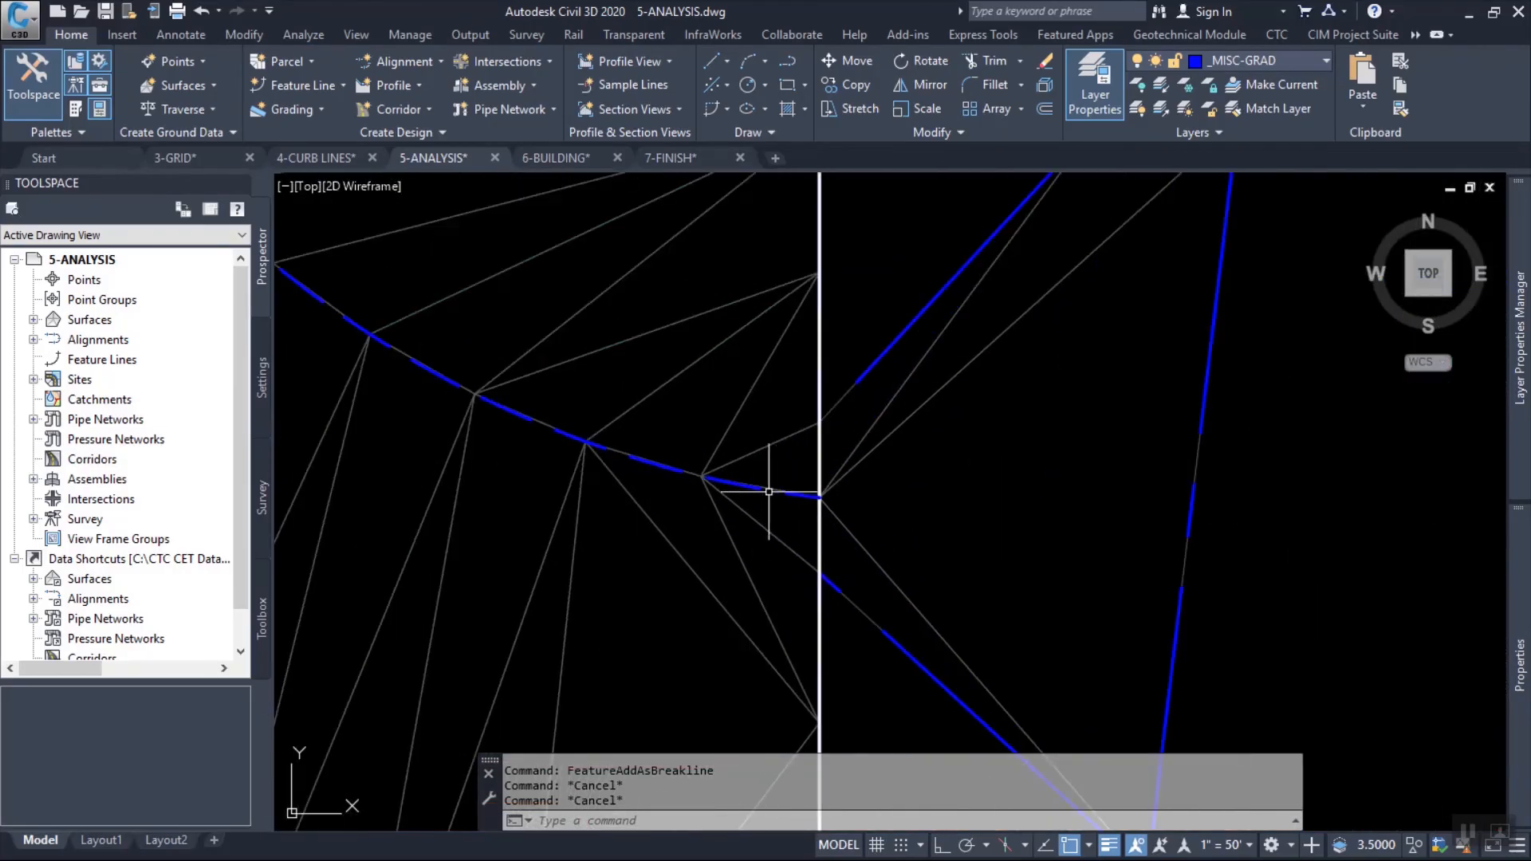
left_click(815, 495)
scroll(815, 496, "up", 4)
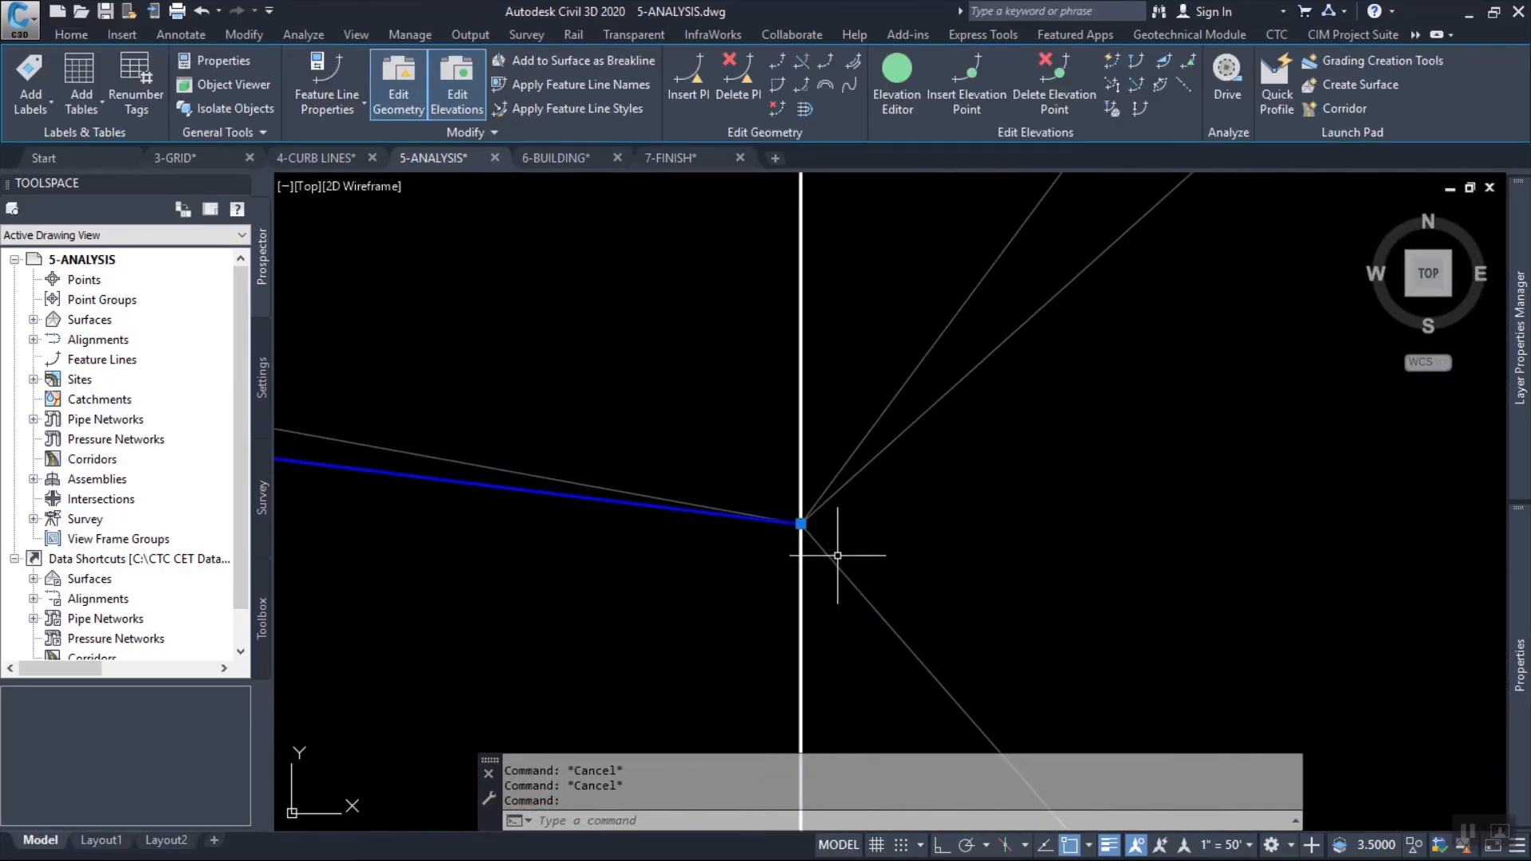
scroll(820, 490, "down", 8)
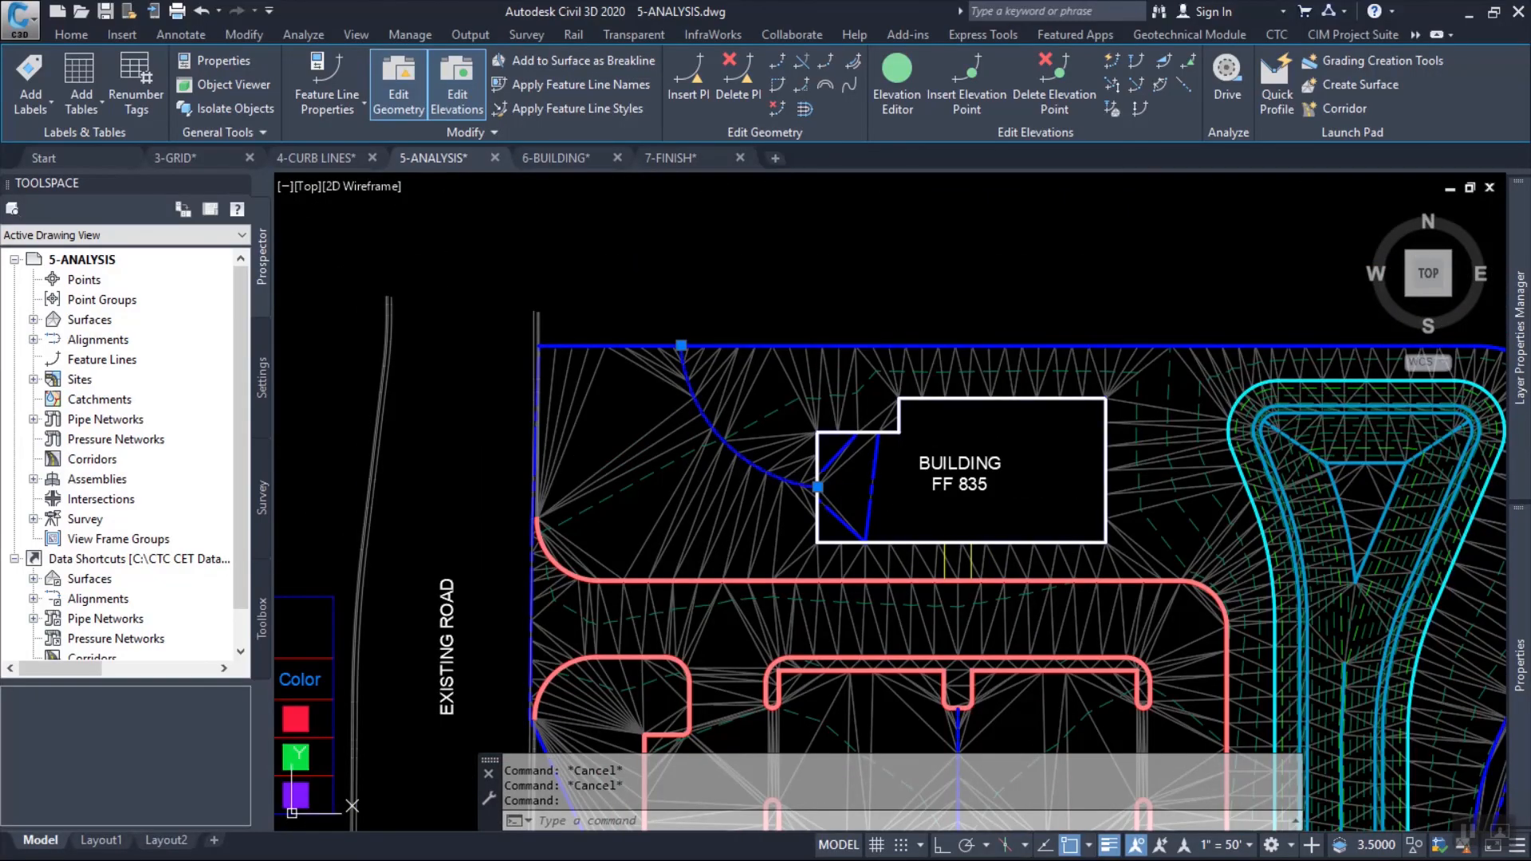
key("Escape")
key("Escape")
Move the Hide boundary below the last added breakline in the FG surface's definition order and rebuild the surface.
scroll(874, 465, "up", 5)
left_click(825, 243)
left_click(785, 274)
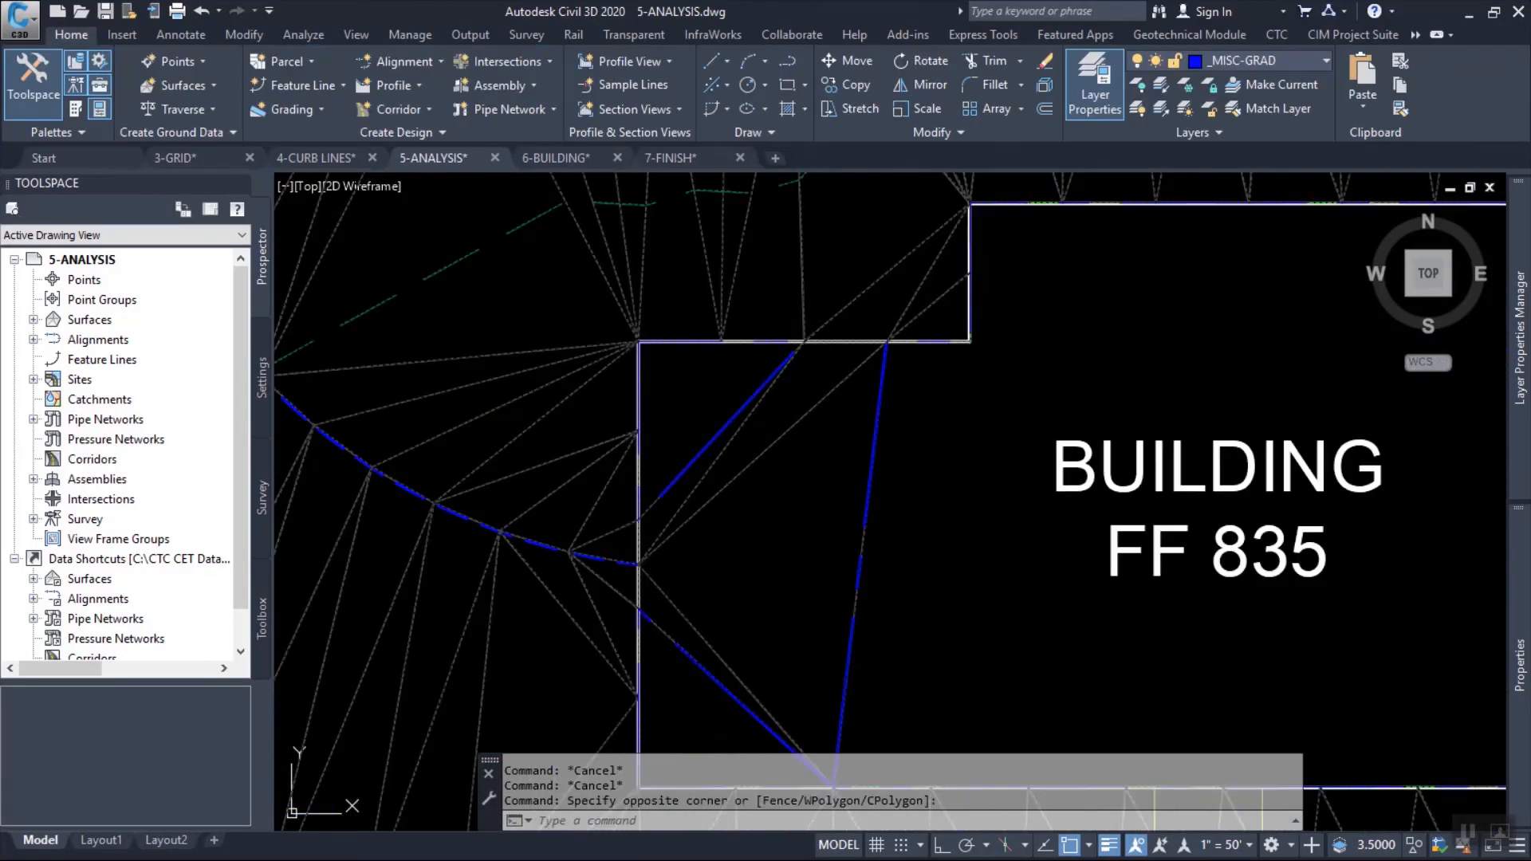
right_click(871, 232)
left_click(917, 460)
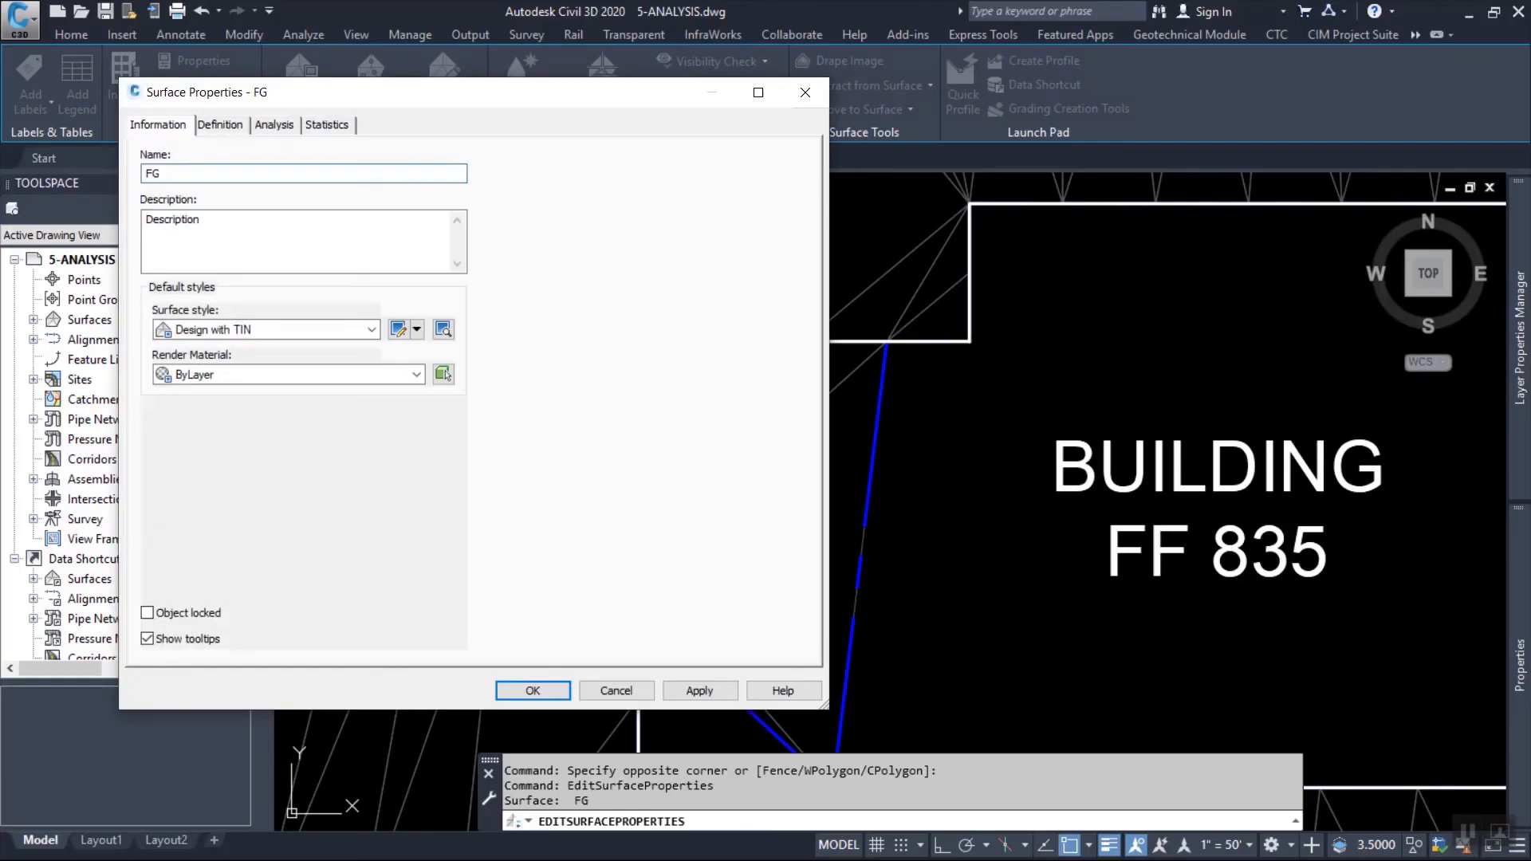
left_click(220, 125)
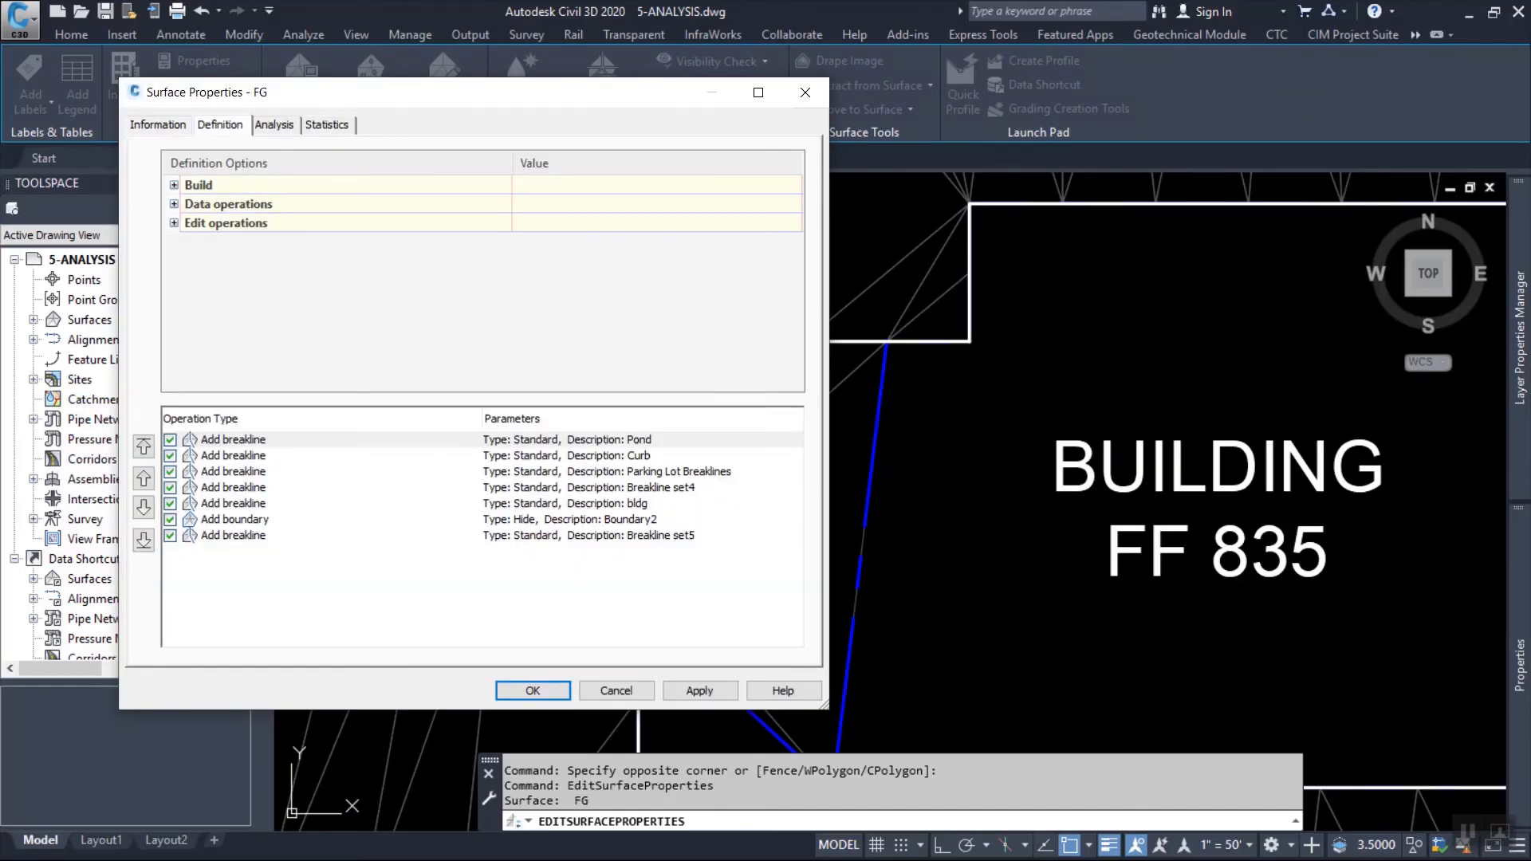
left_click(233, 520)
left_click(143, 508)
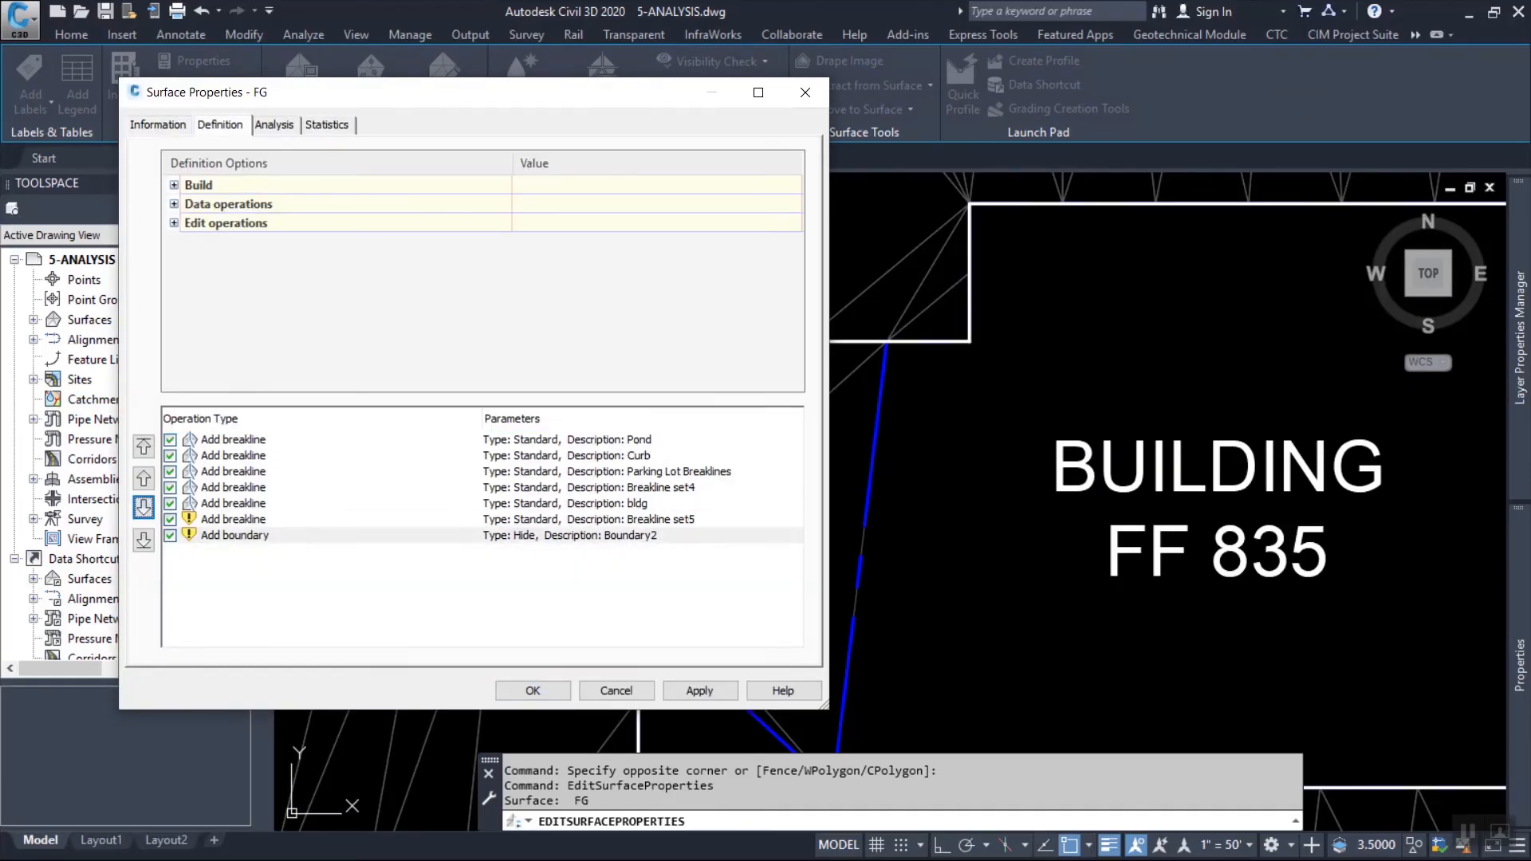
left_click(533, 691)
left_click(639, 386)
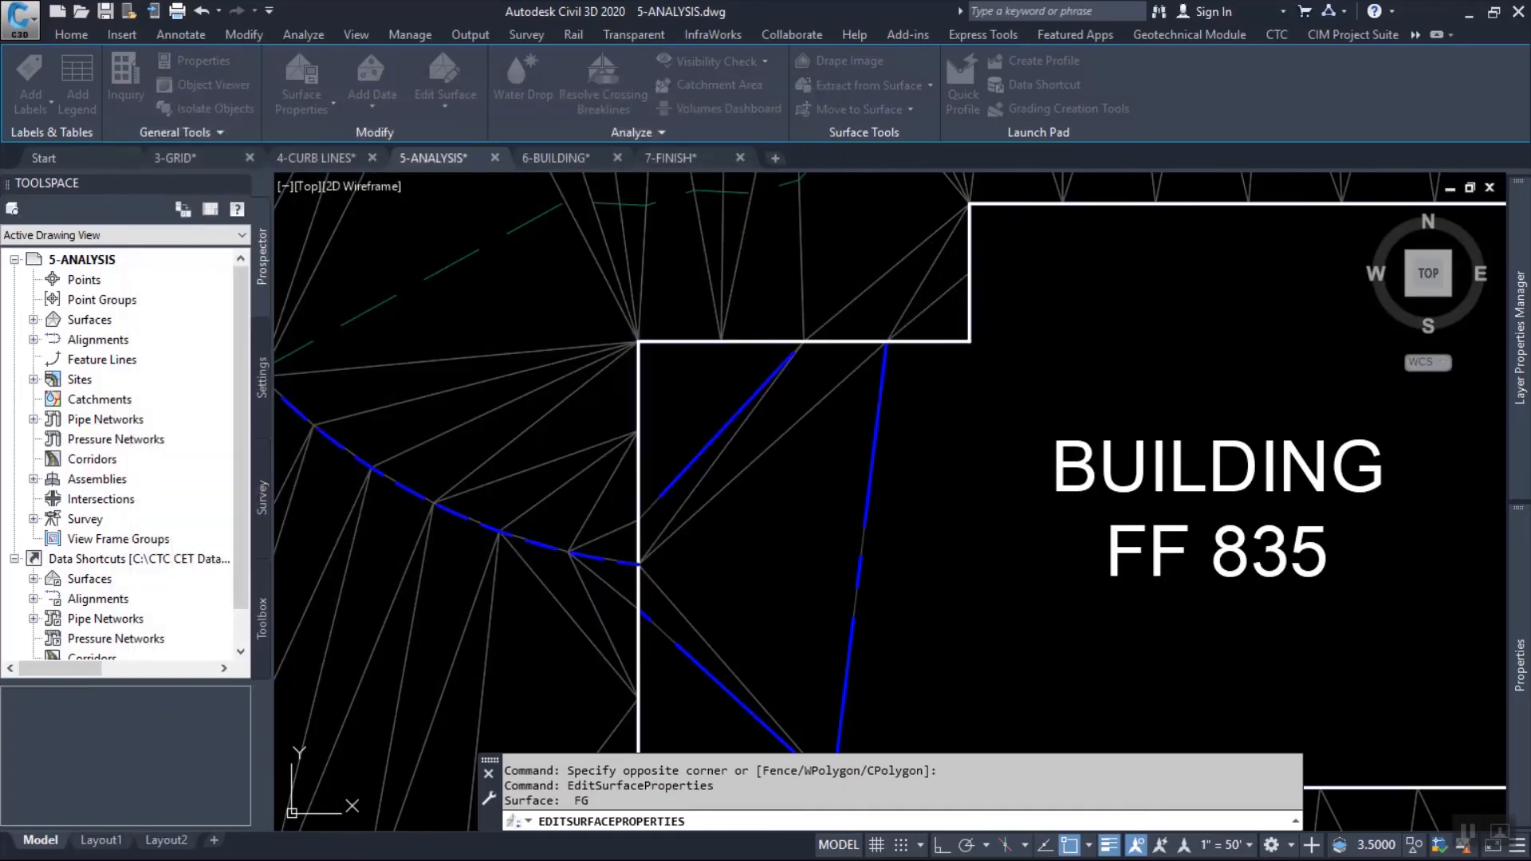
scroll(873, 435, "down", 5)
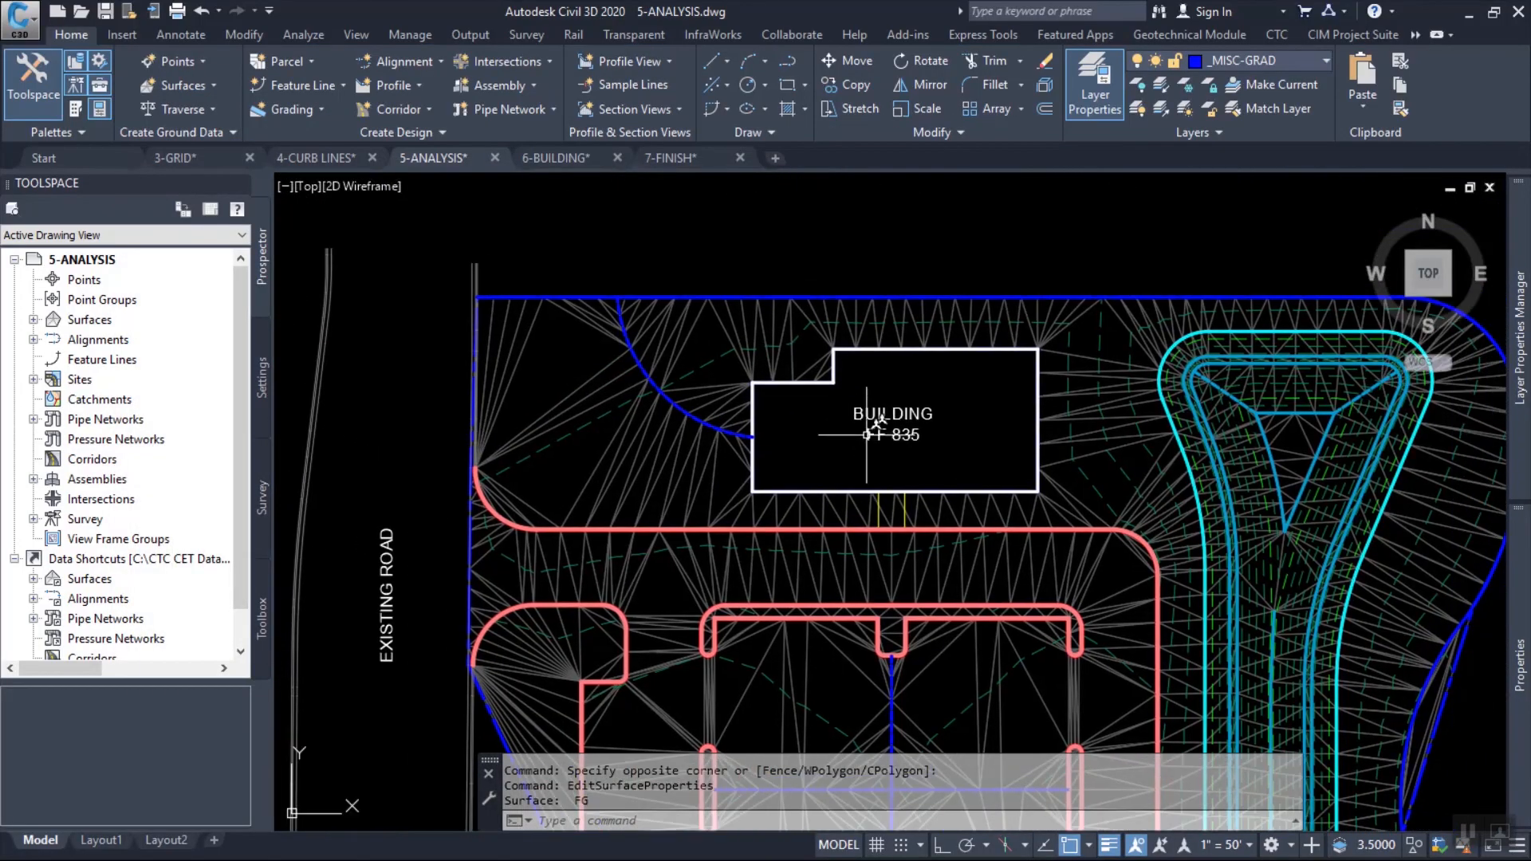
scroll(867, 435, "up", 2)
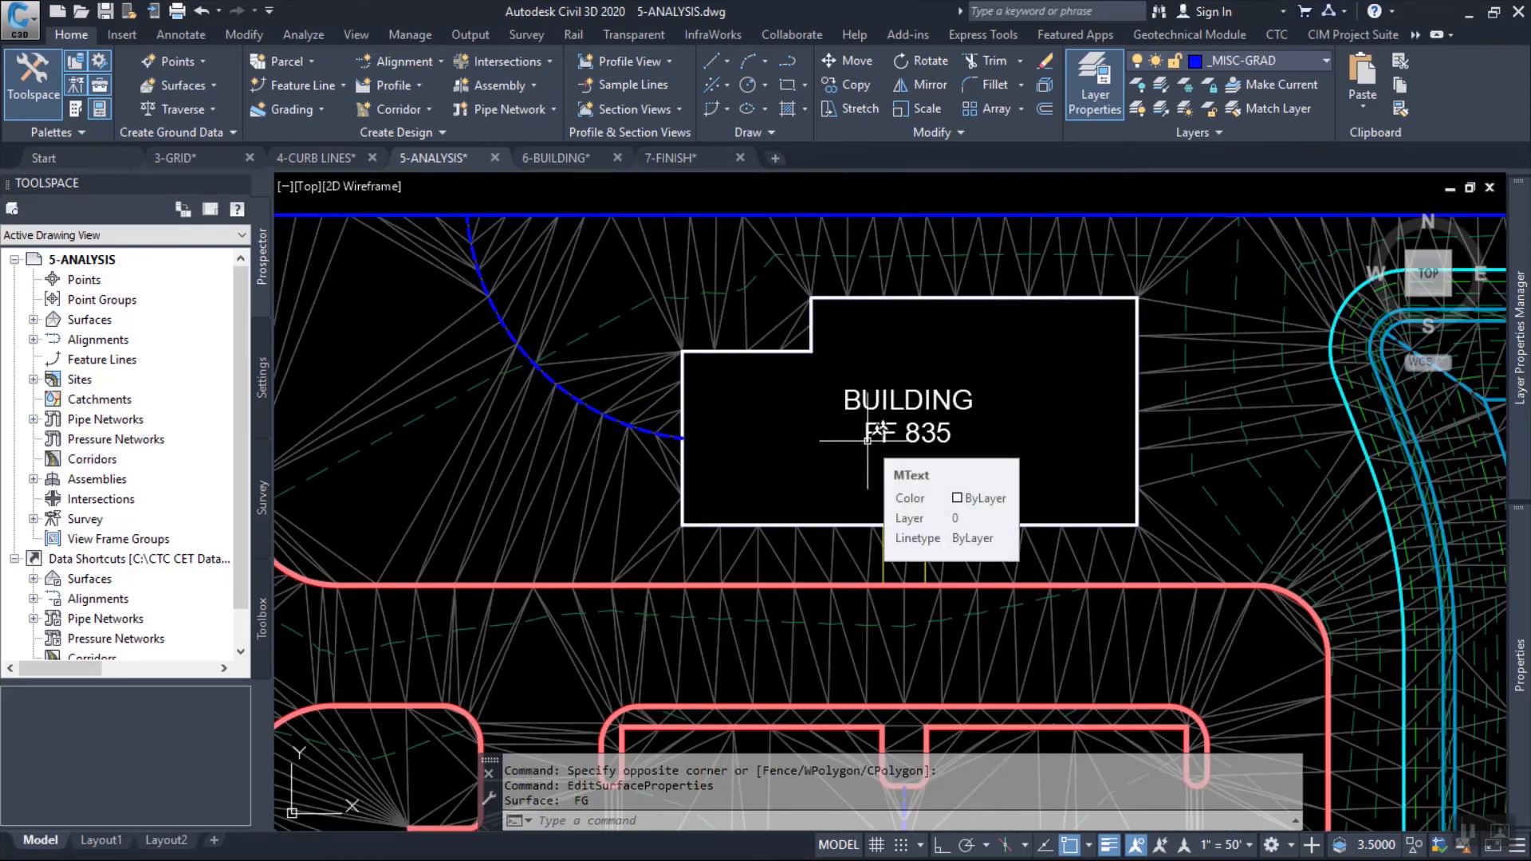
mouse_move(845, 428)
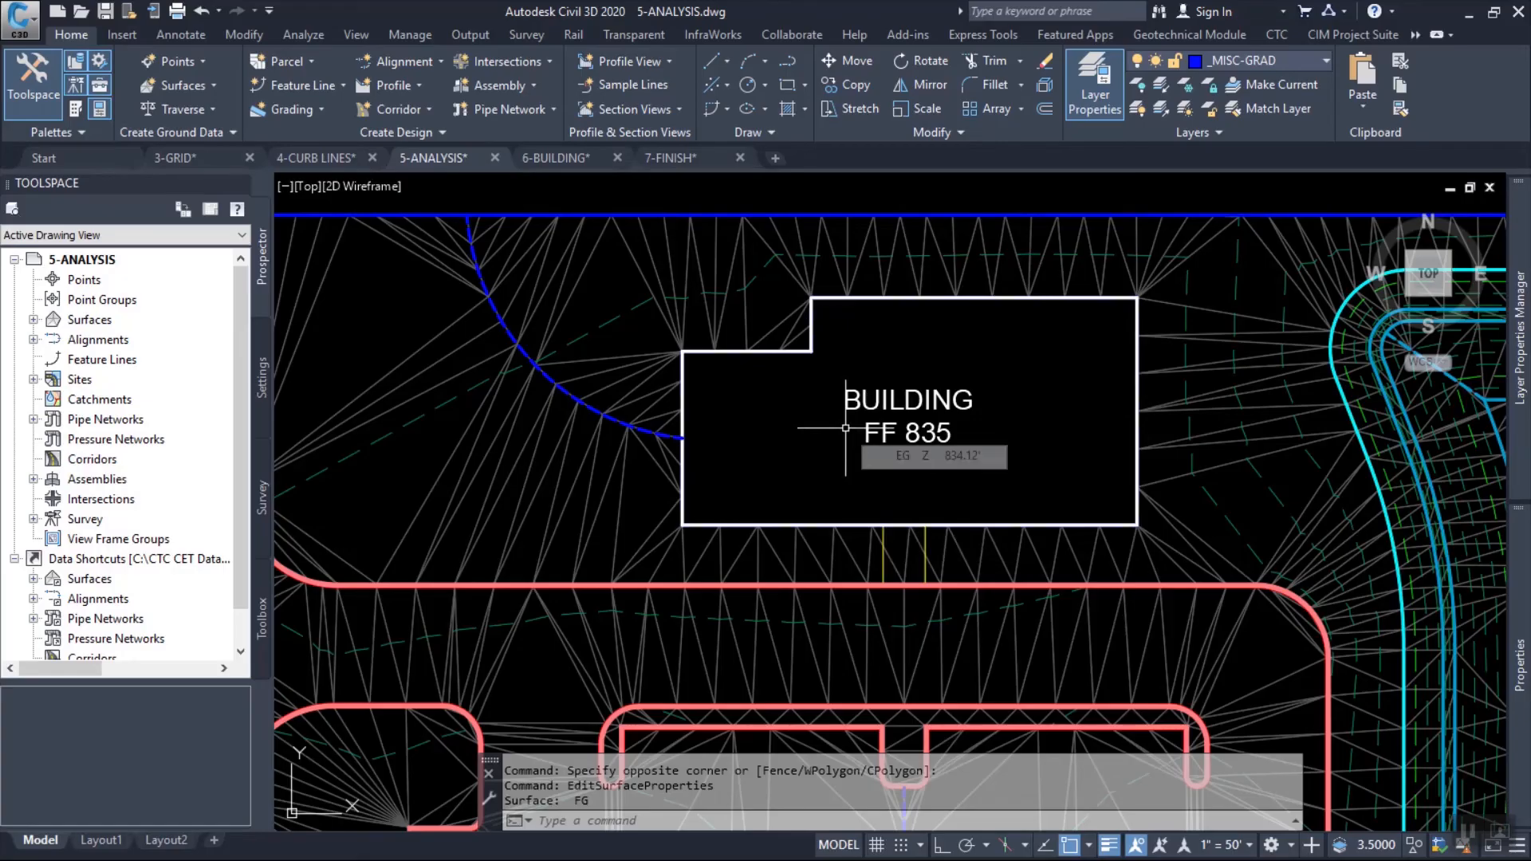
key("Escape")
key("Escape")
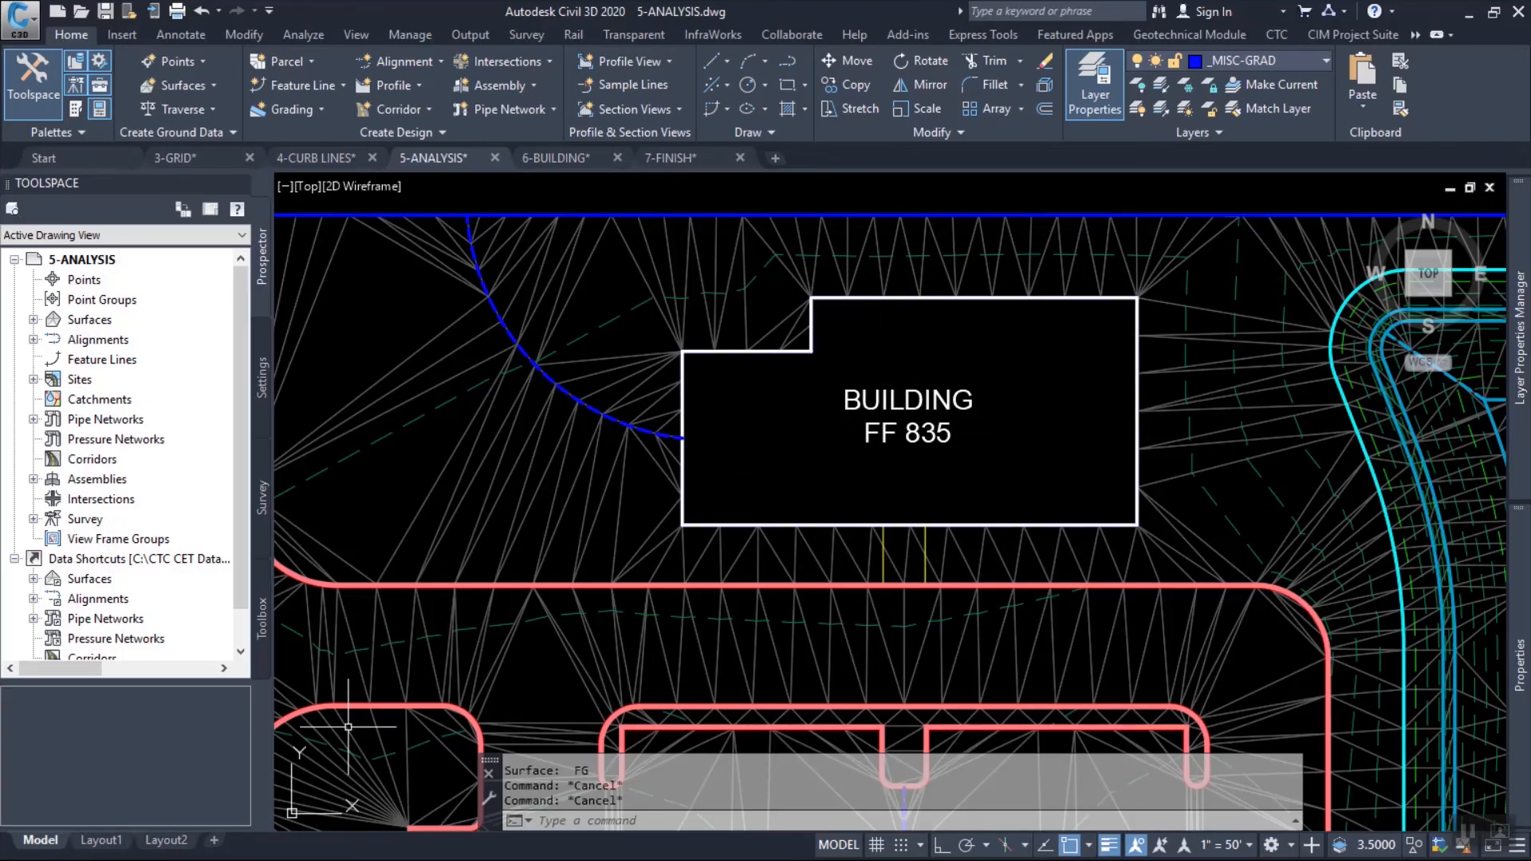
key("alt+Tab")
left_click(847, 363)
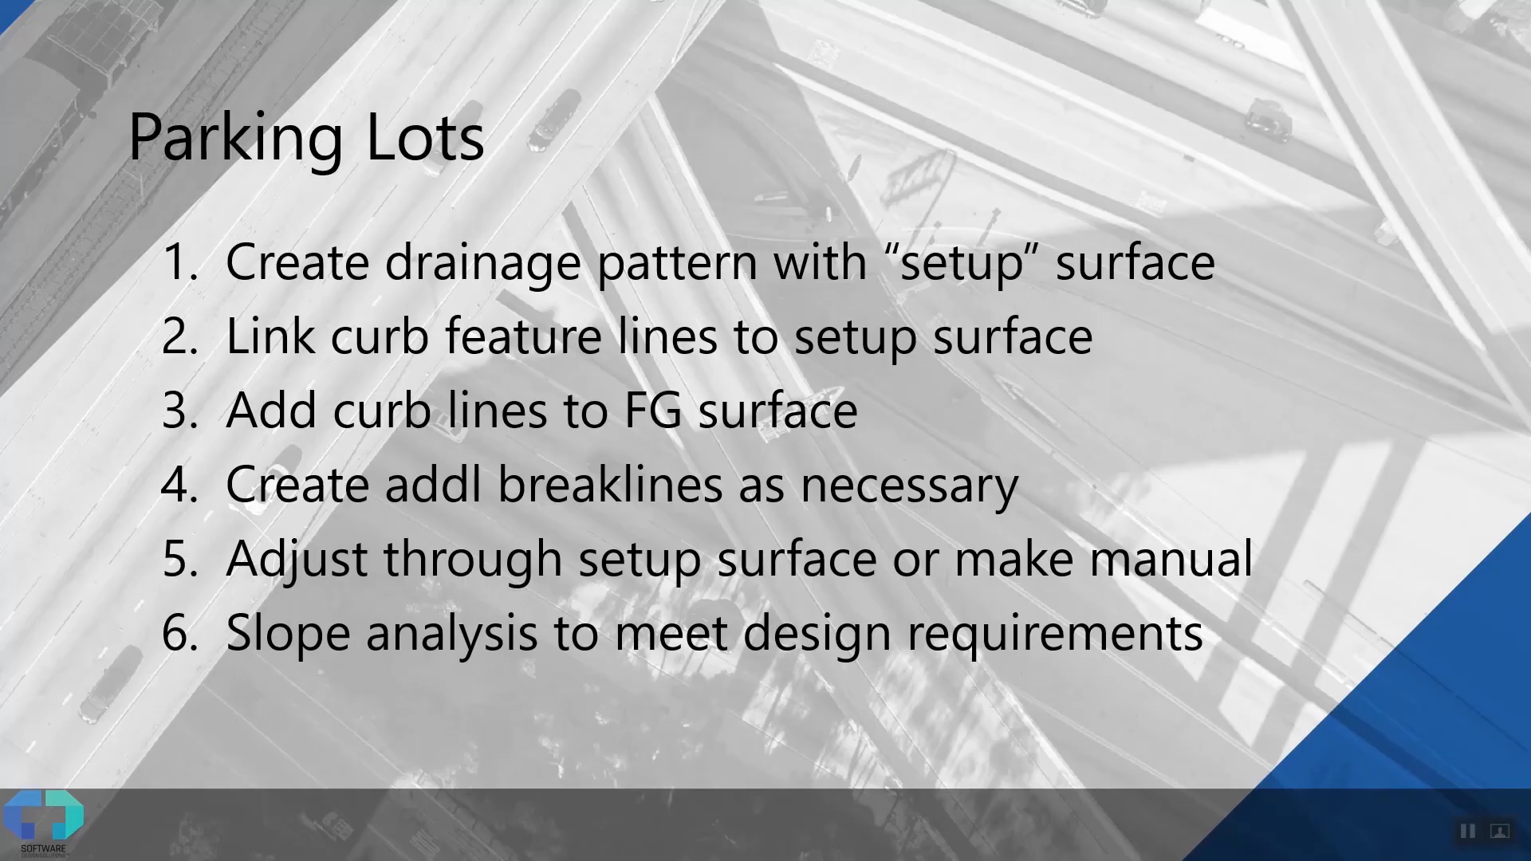
key("Right")
key("Right")
key("Right")
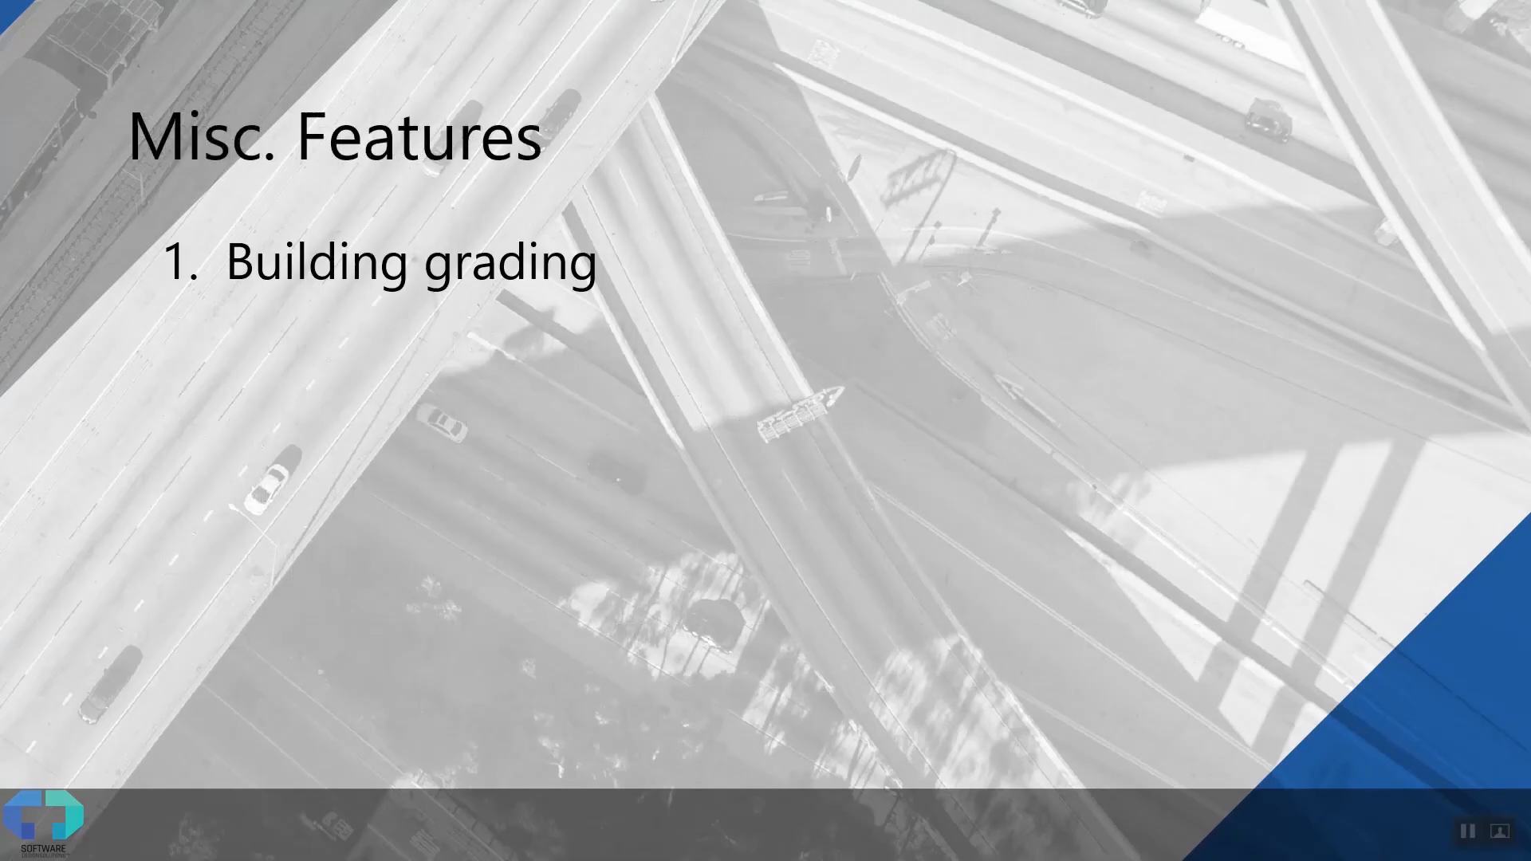
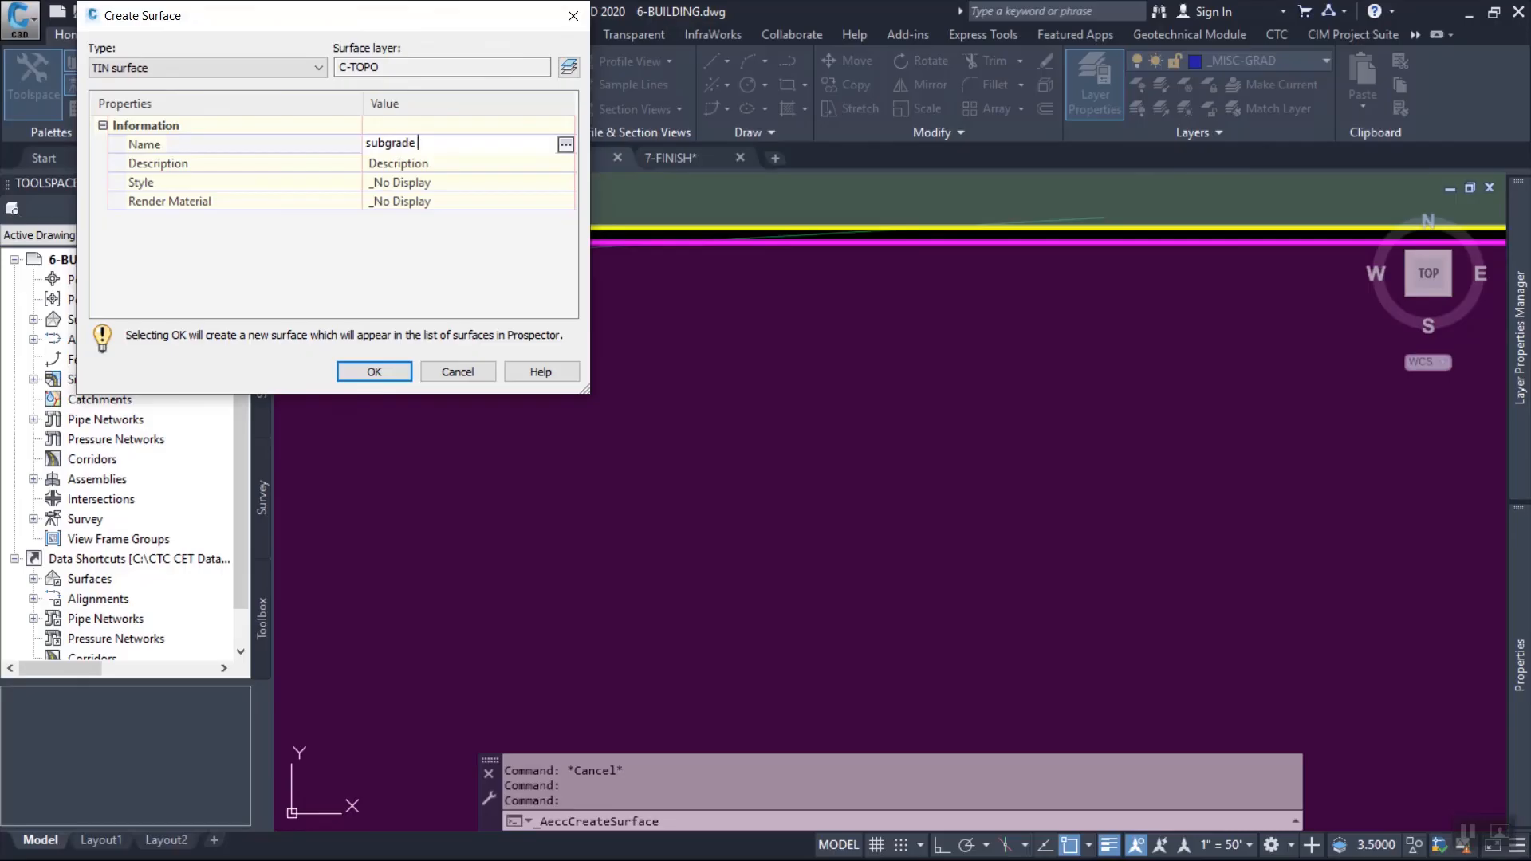
Create a TIN surface named subgrade depth on layer C-TOPO with the Design with TIN style.
left_click(511, 183)
left_click(566, 183)
left_click(607, 182)
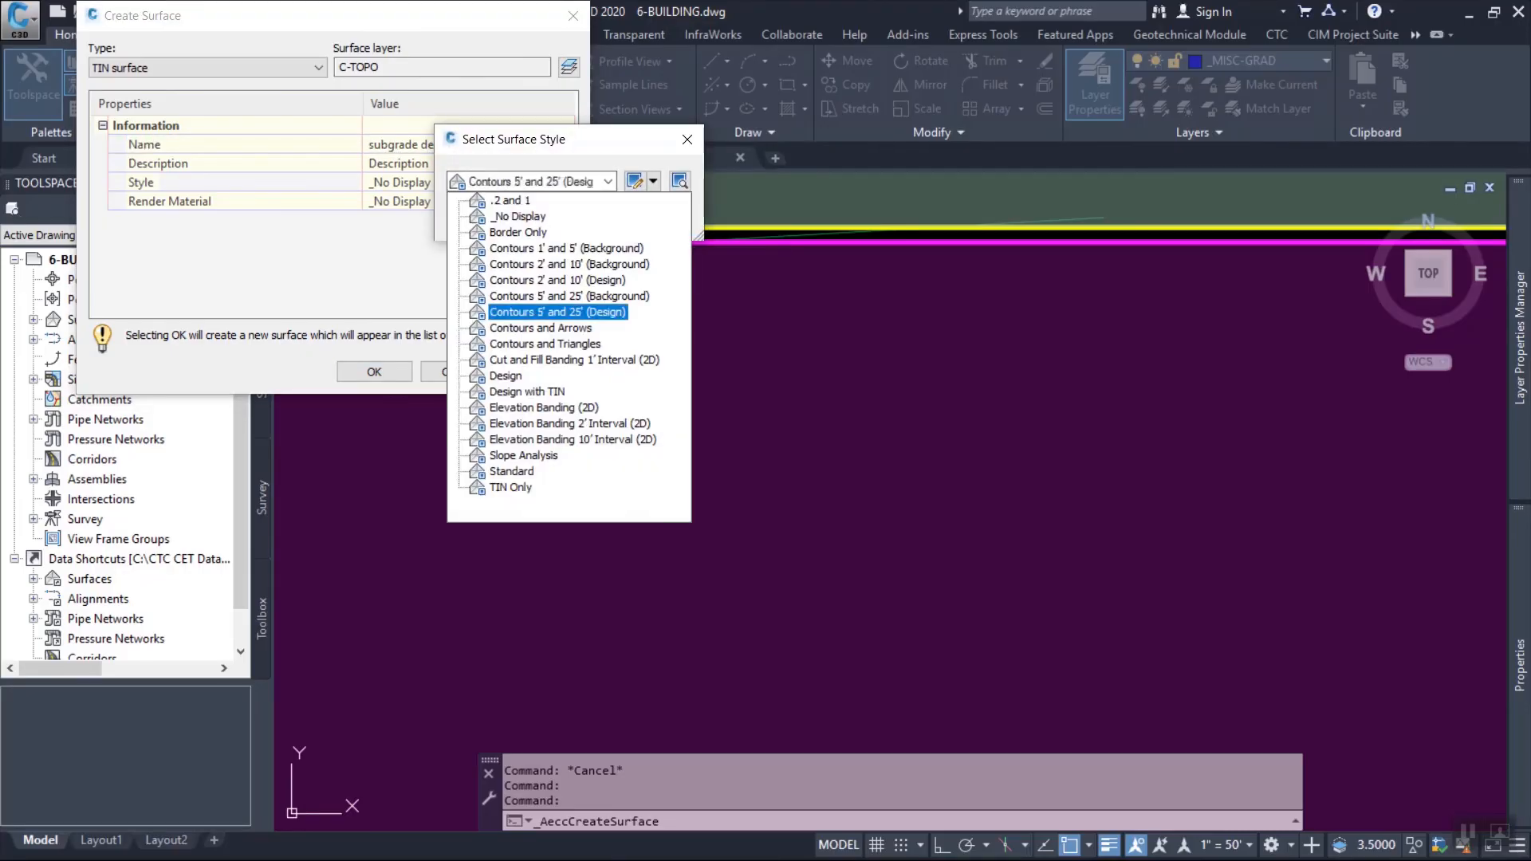
left_click(527, 391)
left_click(485, 219)
left_click(374, 372)
Add the 18" and 12" subgrade outline polylines to the subgrade depth surface as standard breaklines.
scroll(716, 275, "down", 5)
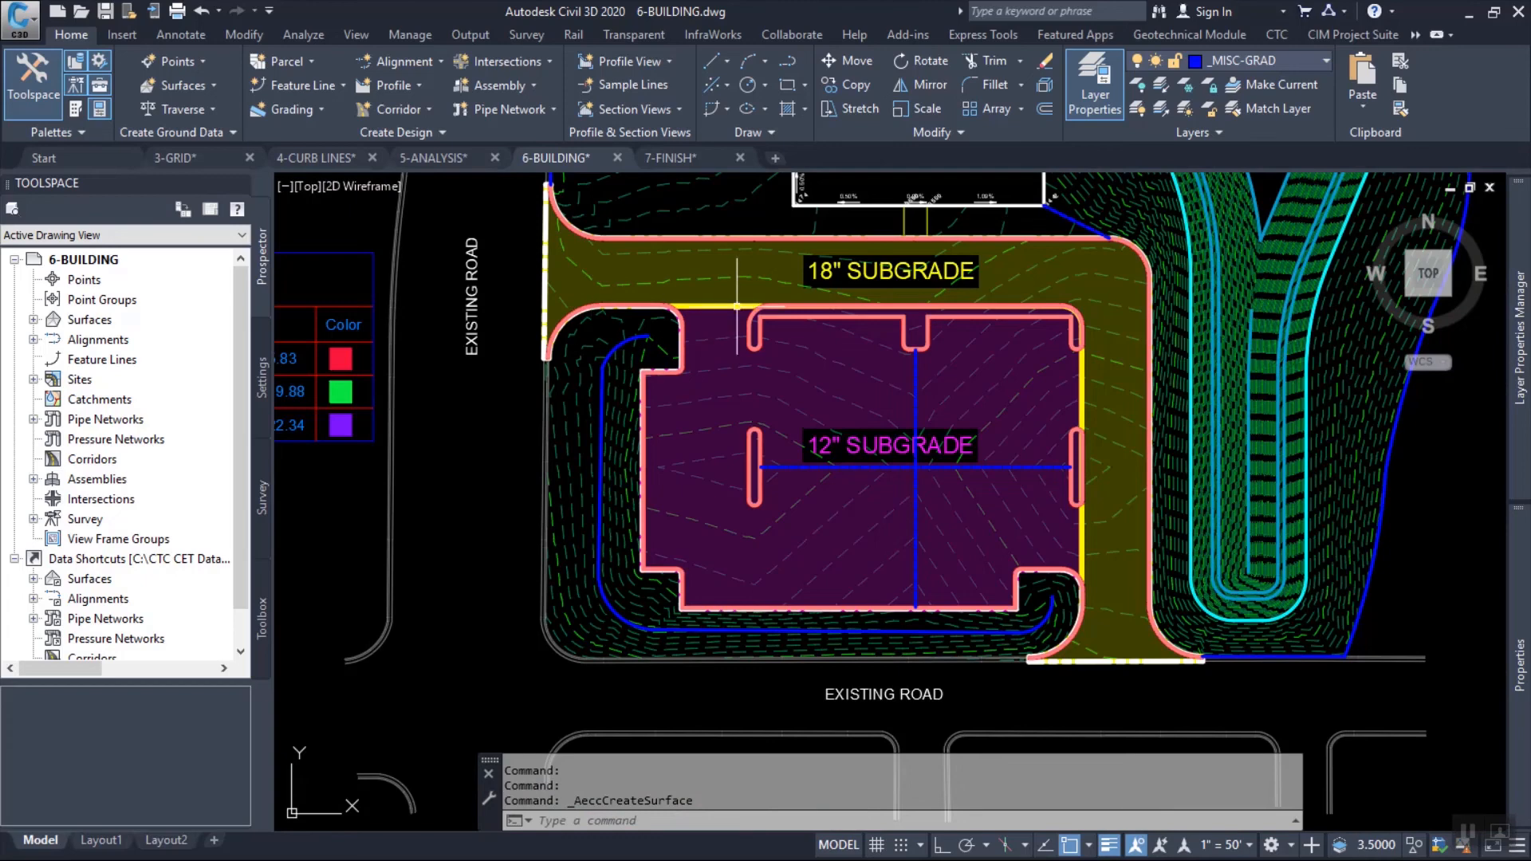
scroll(737, 306, "up", 2)
double_click(90, 319)
double_click(127, 439)
double_click(131, 500)
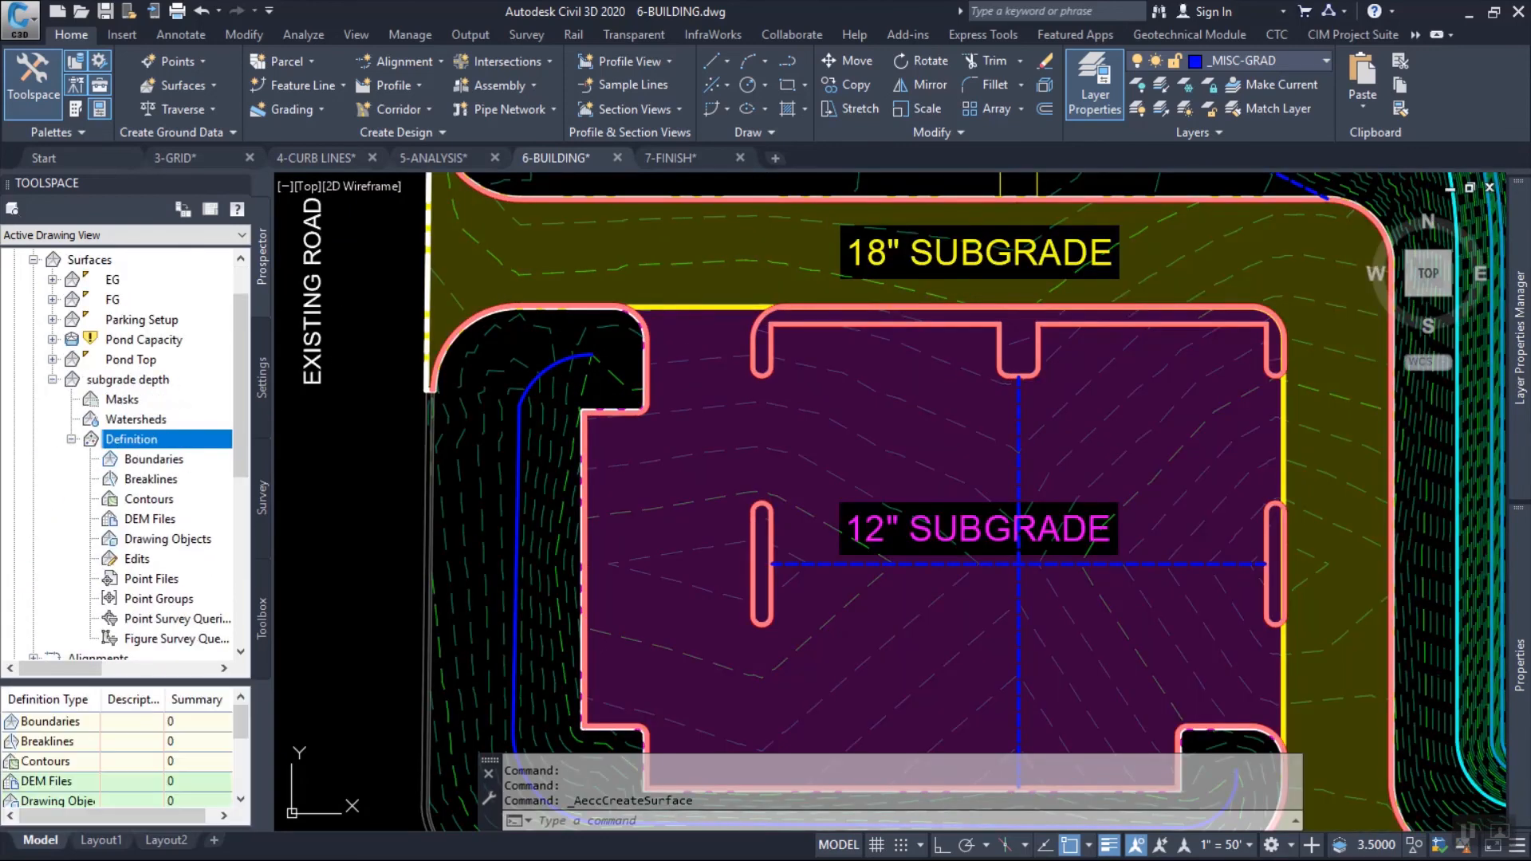
left_click(153, 460)
right_click(139, 480)
left_click(195, 492)
left_click(380, 388)
scroll(682, 323, "up", 6)
left_click(679, 329)
left_click(687, 318)
key("Return")
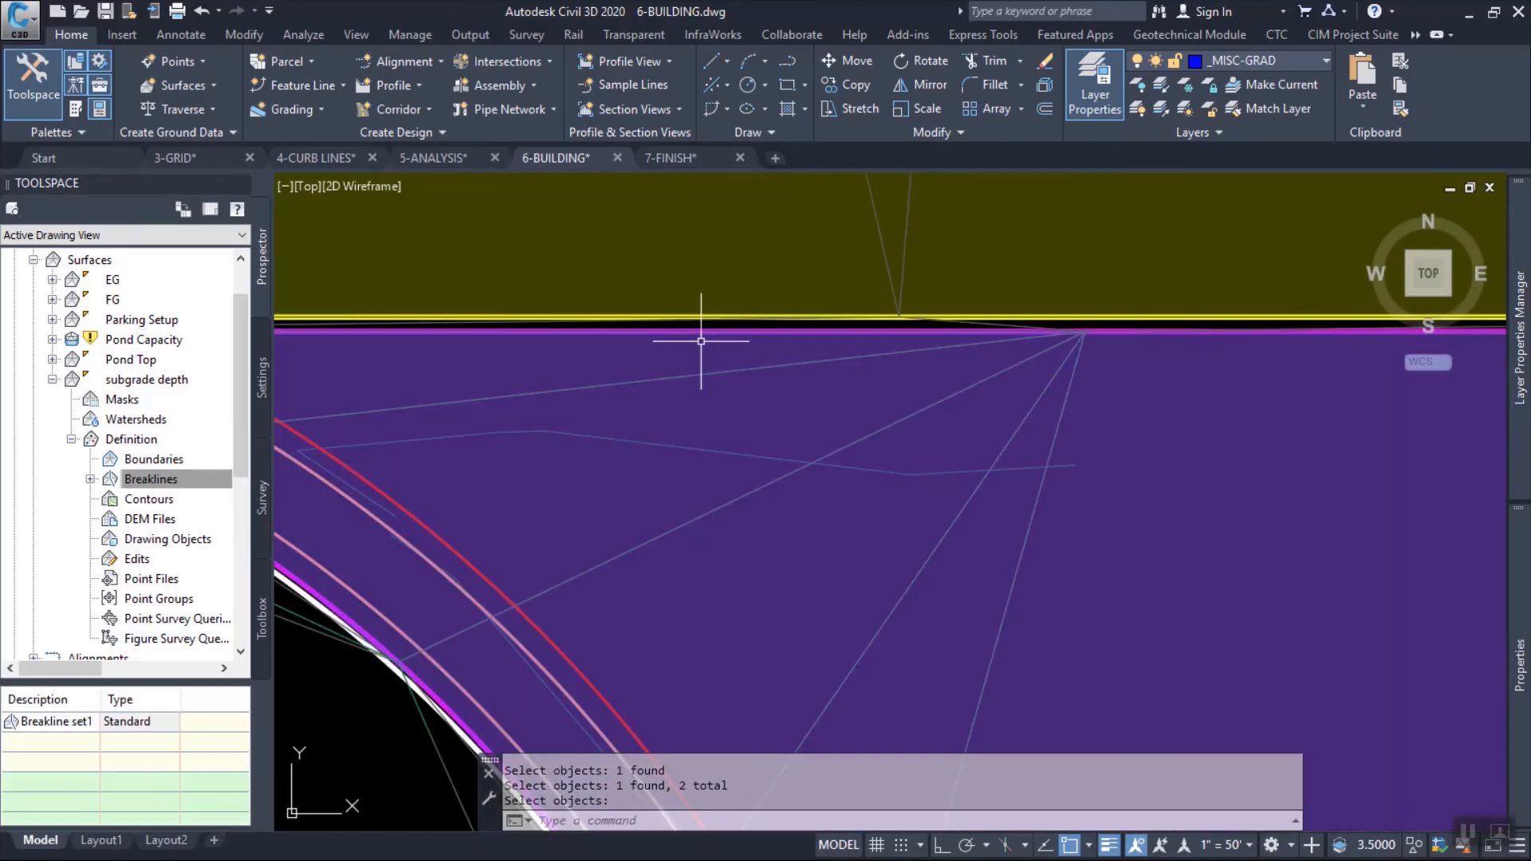
Examine the subgrade depth surface in 3D with the Object Viewer, looking closely at the step between the two subgrade outlines.
scroll(731, 371, "down", 5)
key("Escape")
left_click(736, 373)
right_click(869, 439)
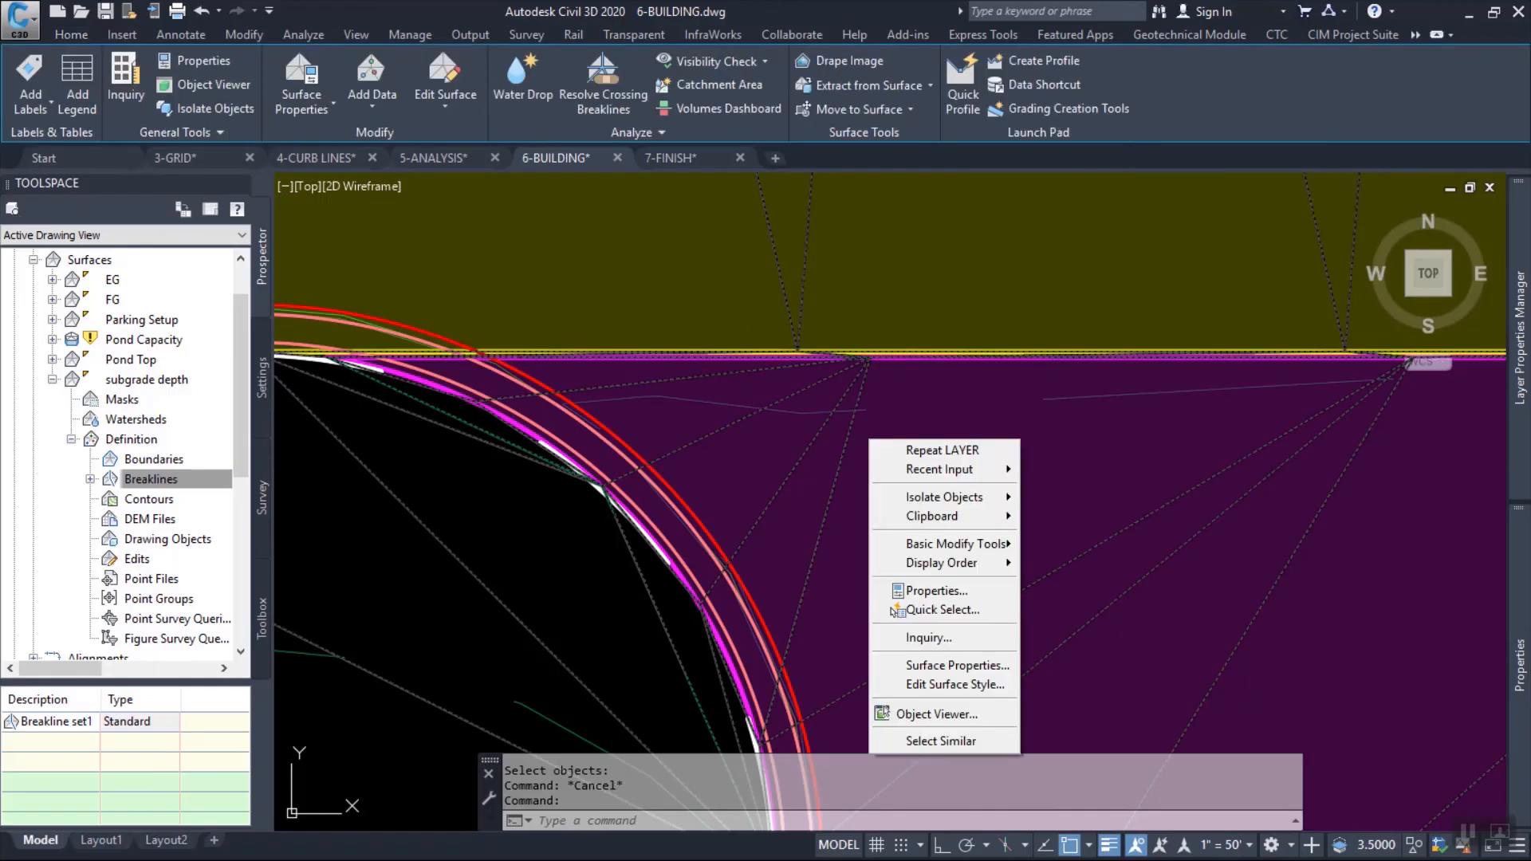
left_click(934, 714)
mouse_move(830, 575)
left_mouse_down()
mouse_move(729, 419)
mouse_move(853, 455)
mouse_move(853, 435)
left_mouse_up()
scroll(771, 469, "up", 6)
middle_click_drag(702, 463, 1398, 495)
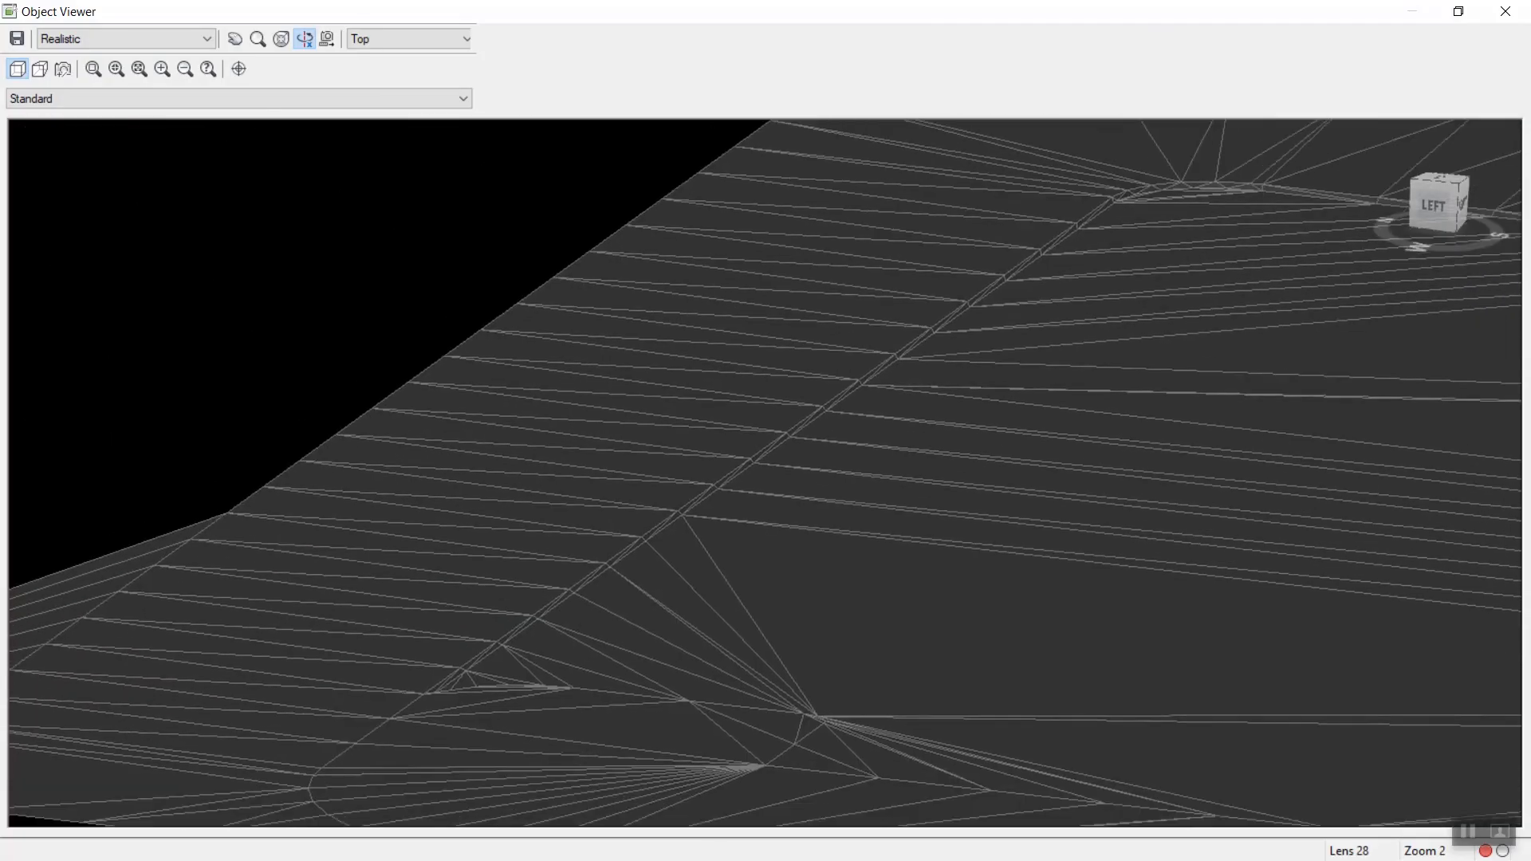
scroll(782, 598, "up", 2)
middle_click_drag(782, 598, 850, 534)
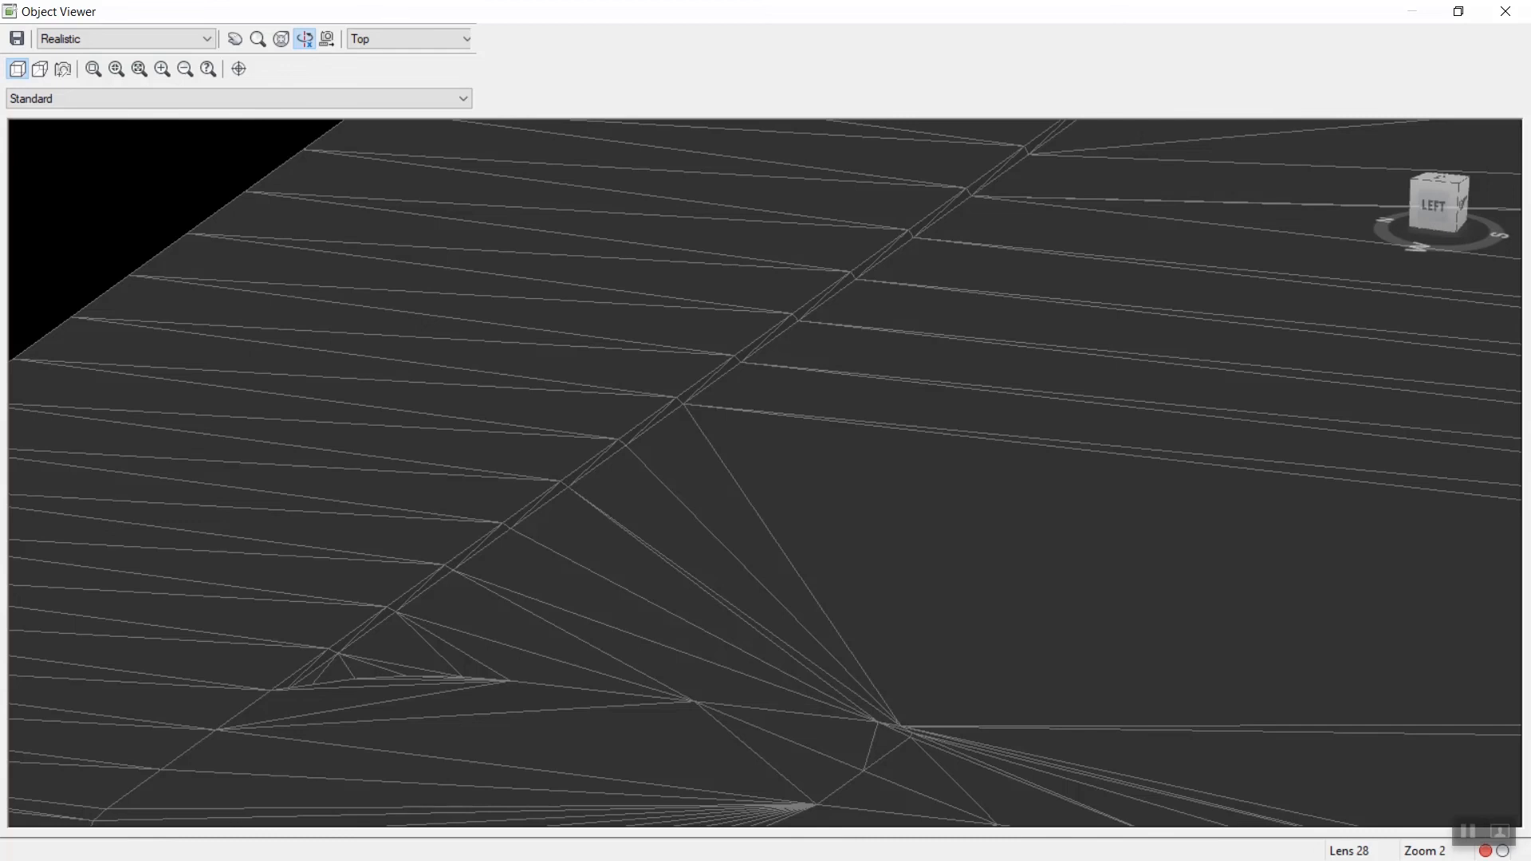
middle_click_drag(1021, 303, 503, 695)
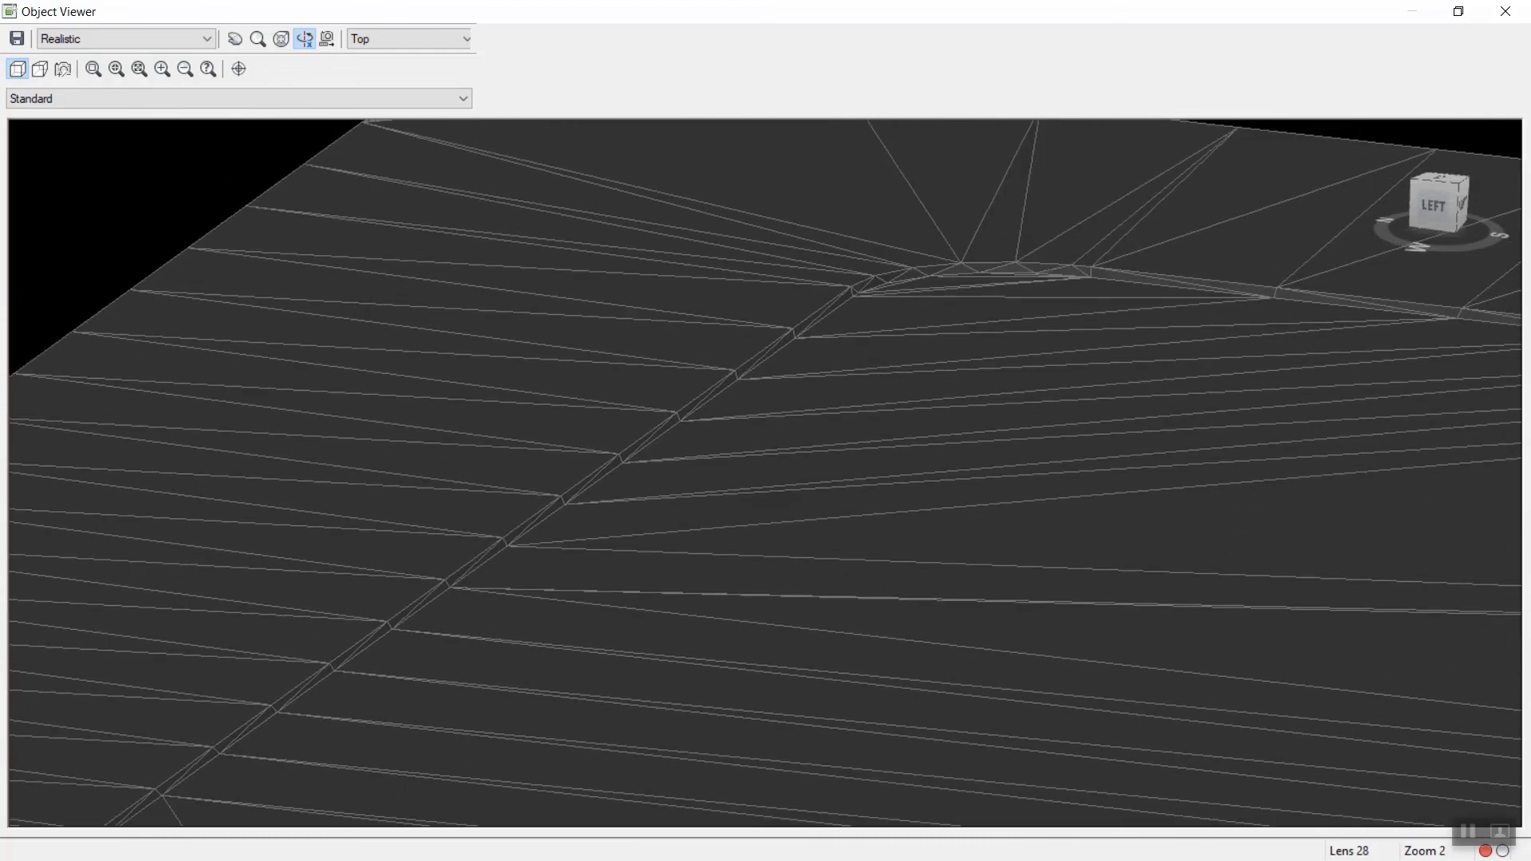
scroll(765, 474, "up", 2)
middle_click_drag(765, 479, 925, 447)
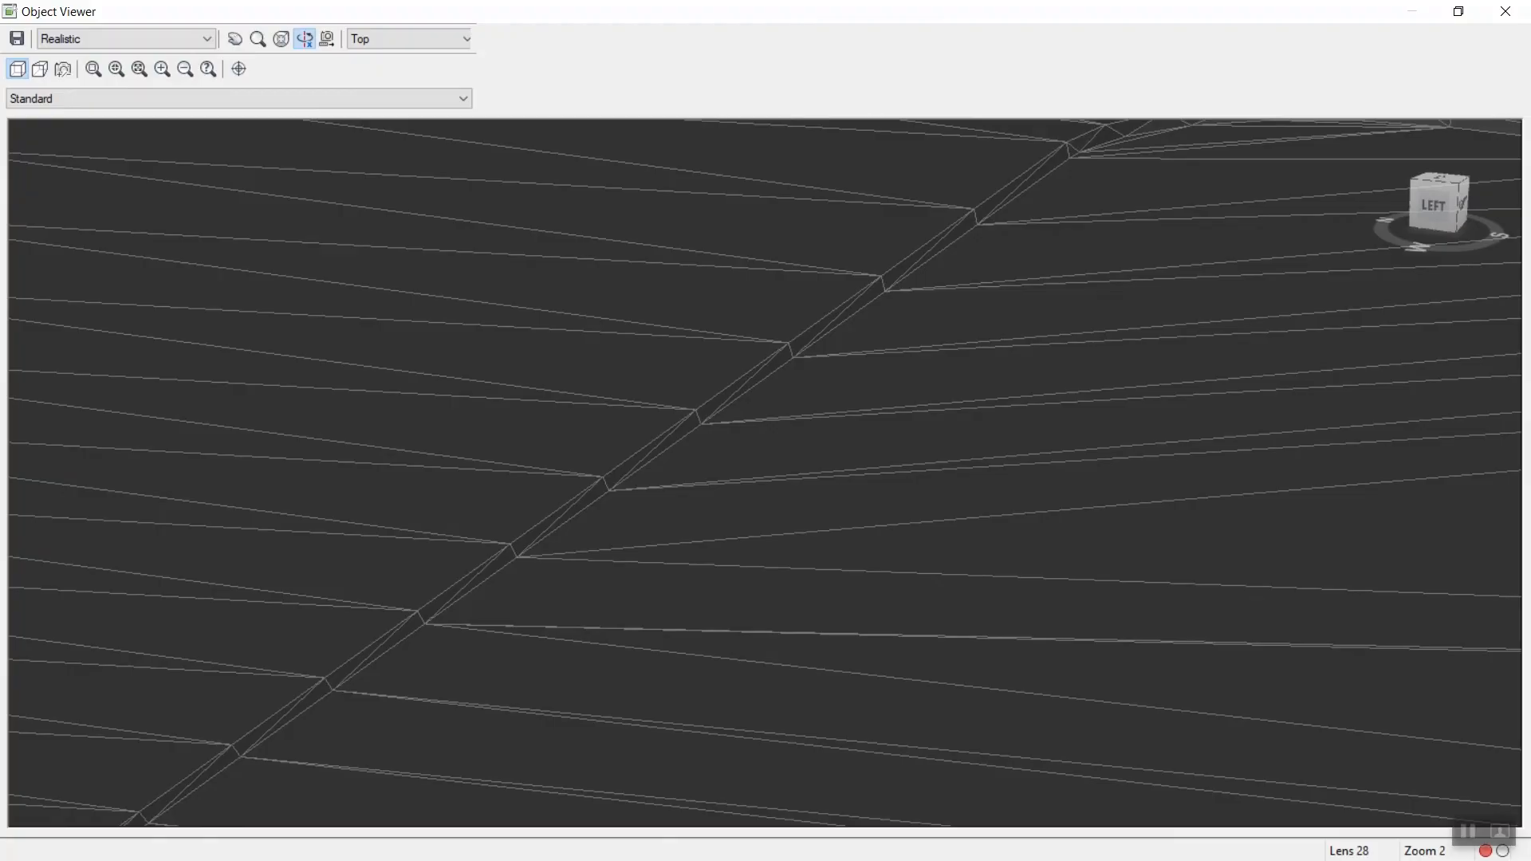
scroll(764, 467, "up", 2)
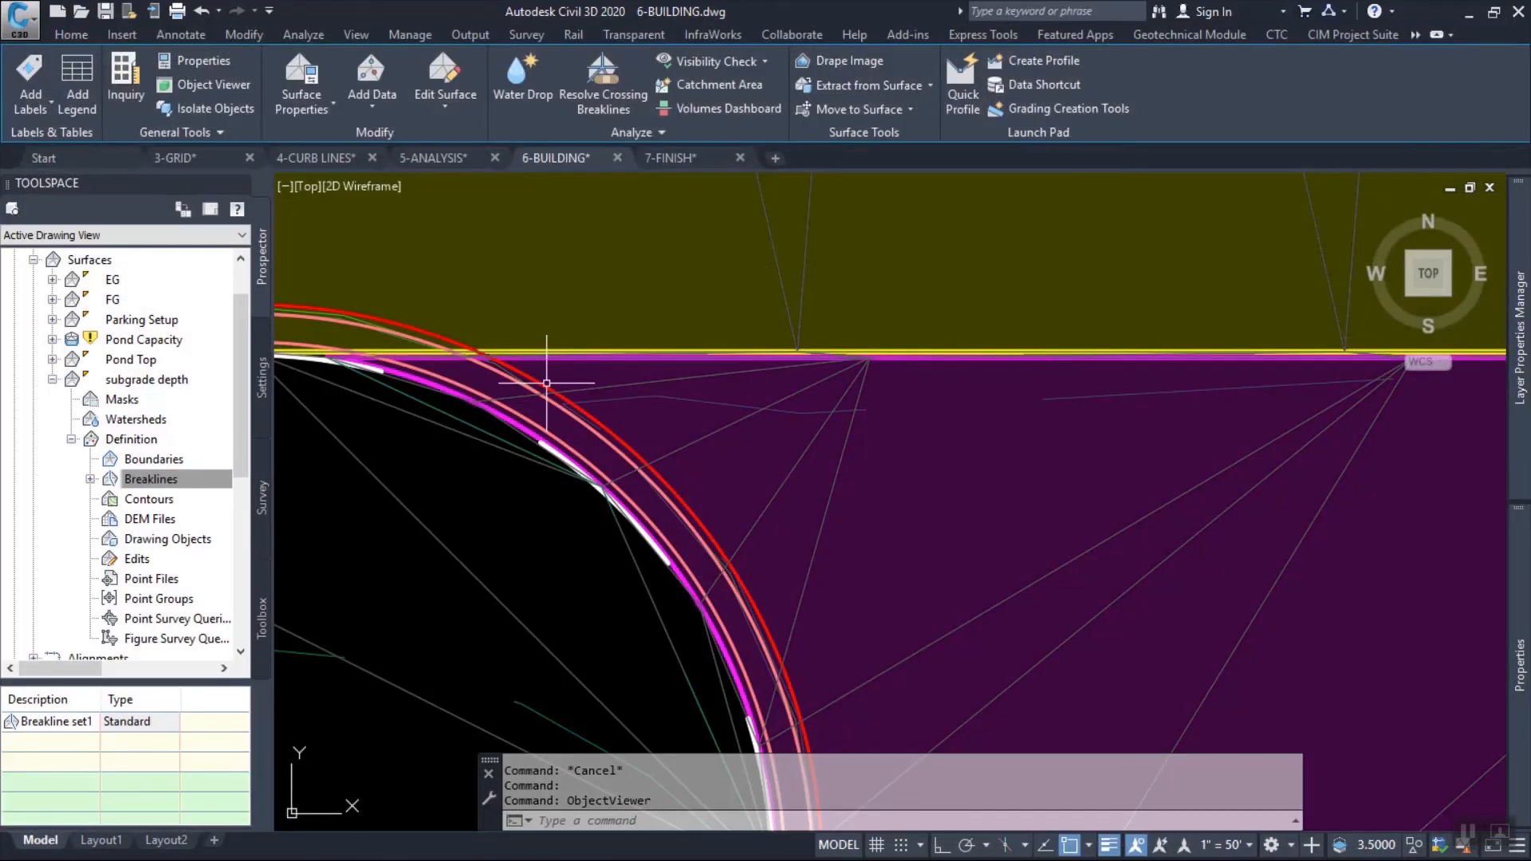
scroll(890, 502, "down", 2)
scroll(890, 502, "up", 2)
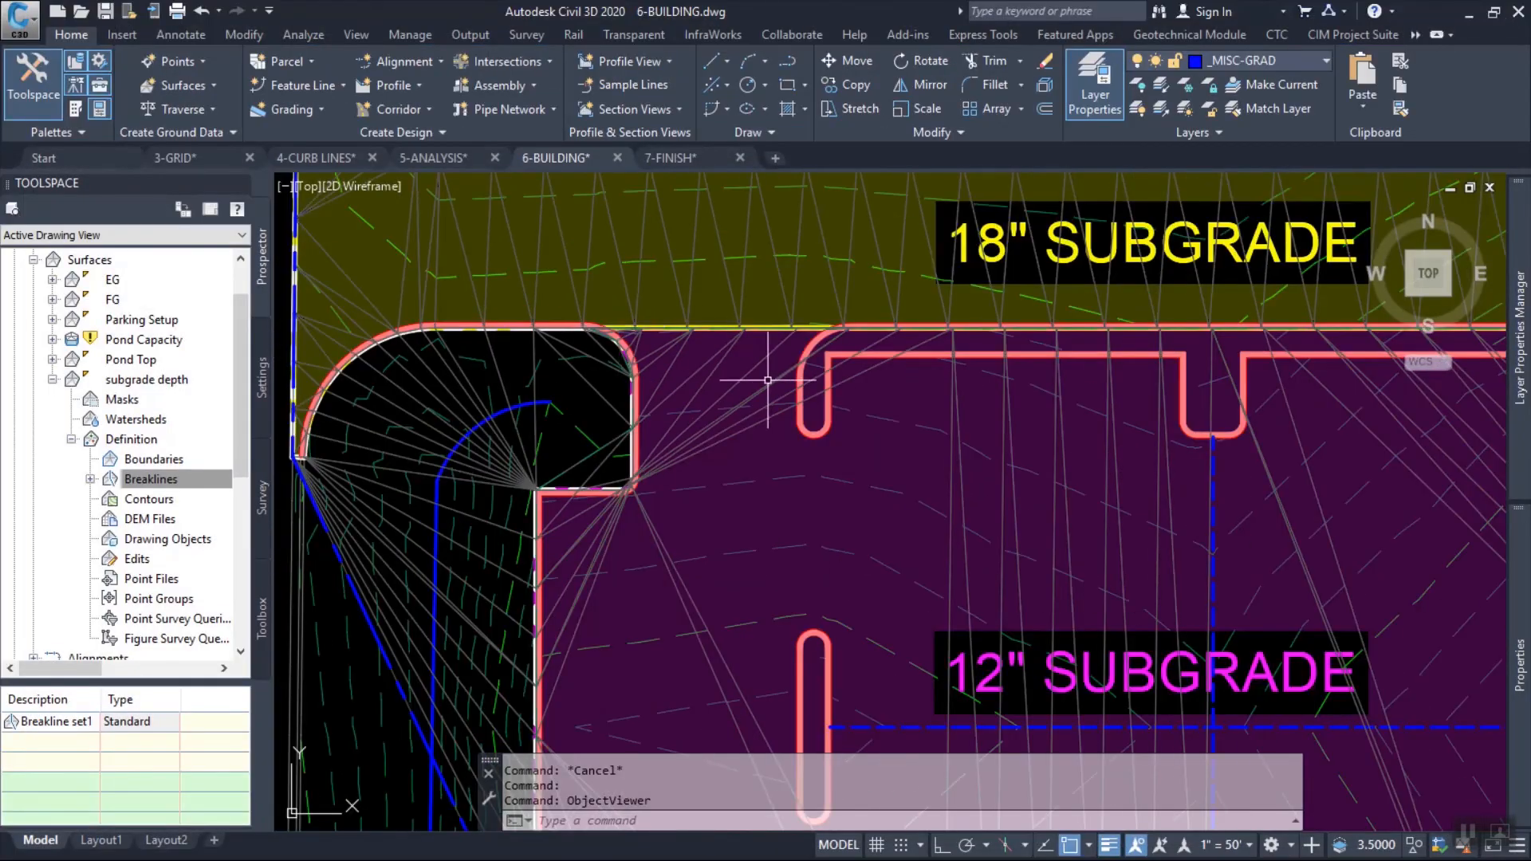
Send the subgrade depth surface to the back of the display order so the subgrade outlines can be picked.
middle_click_drag(890, 431, 890, 503)
scroll(702, 339, "up", 6)
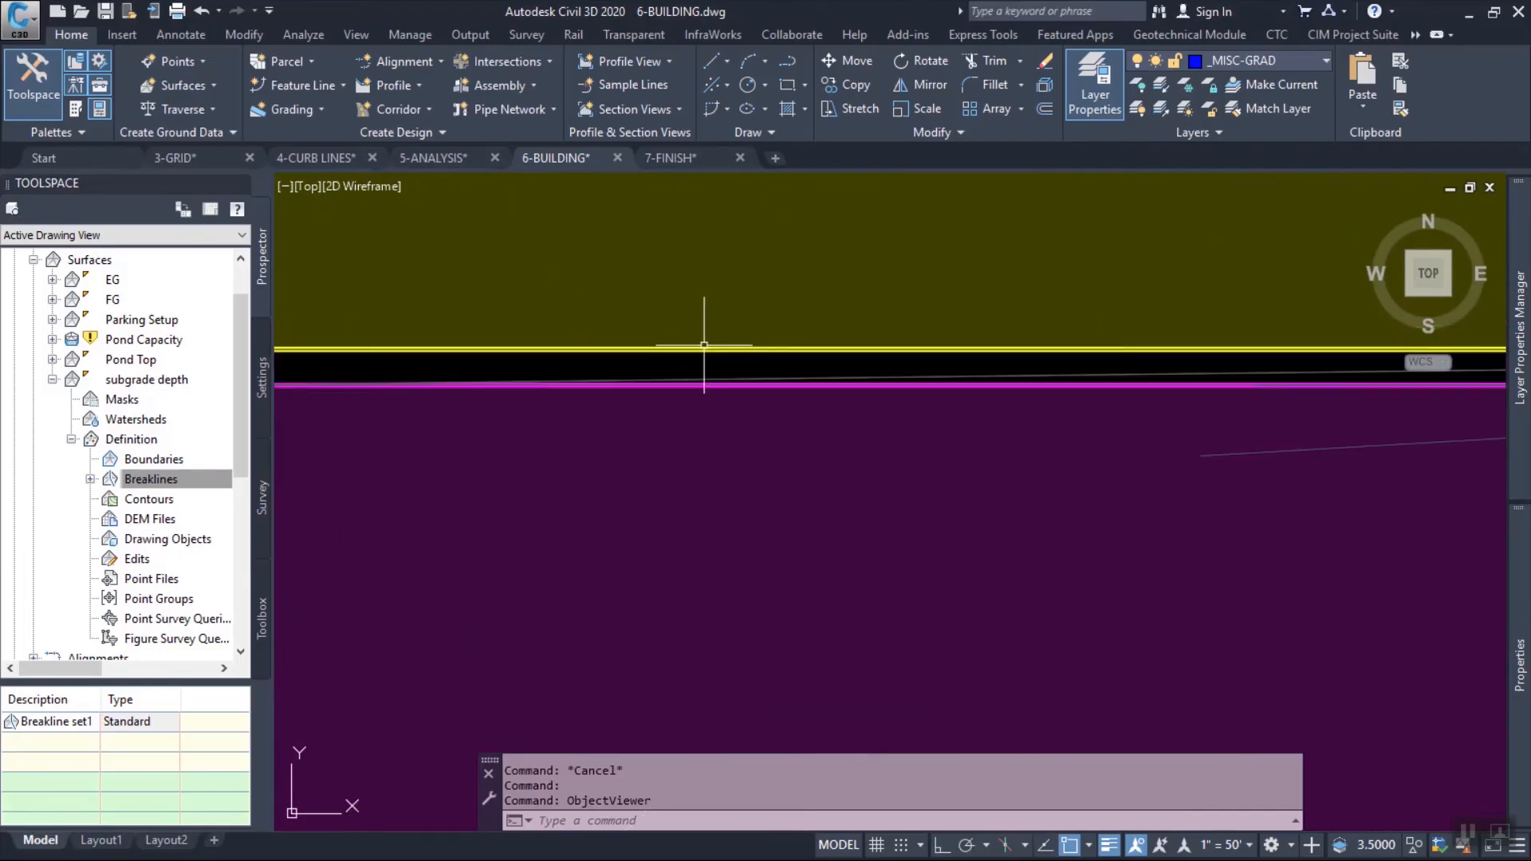
left_click(698, 350)
mouse_move(1519, 664)
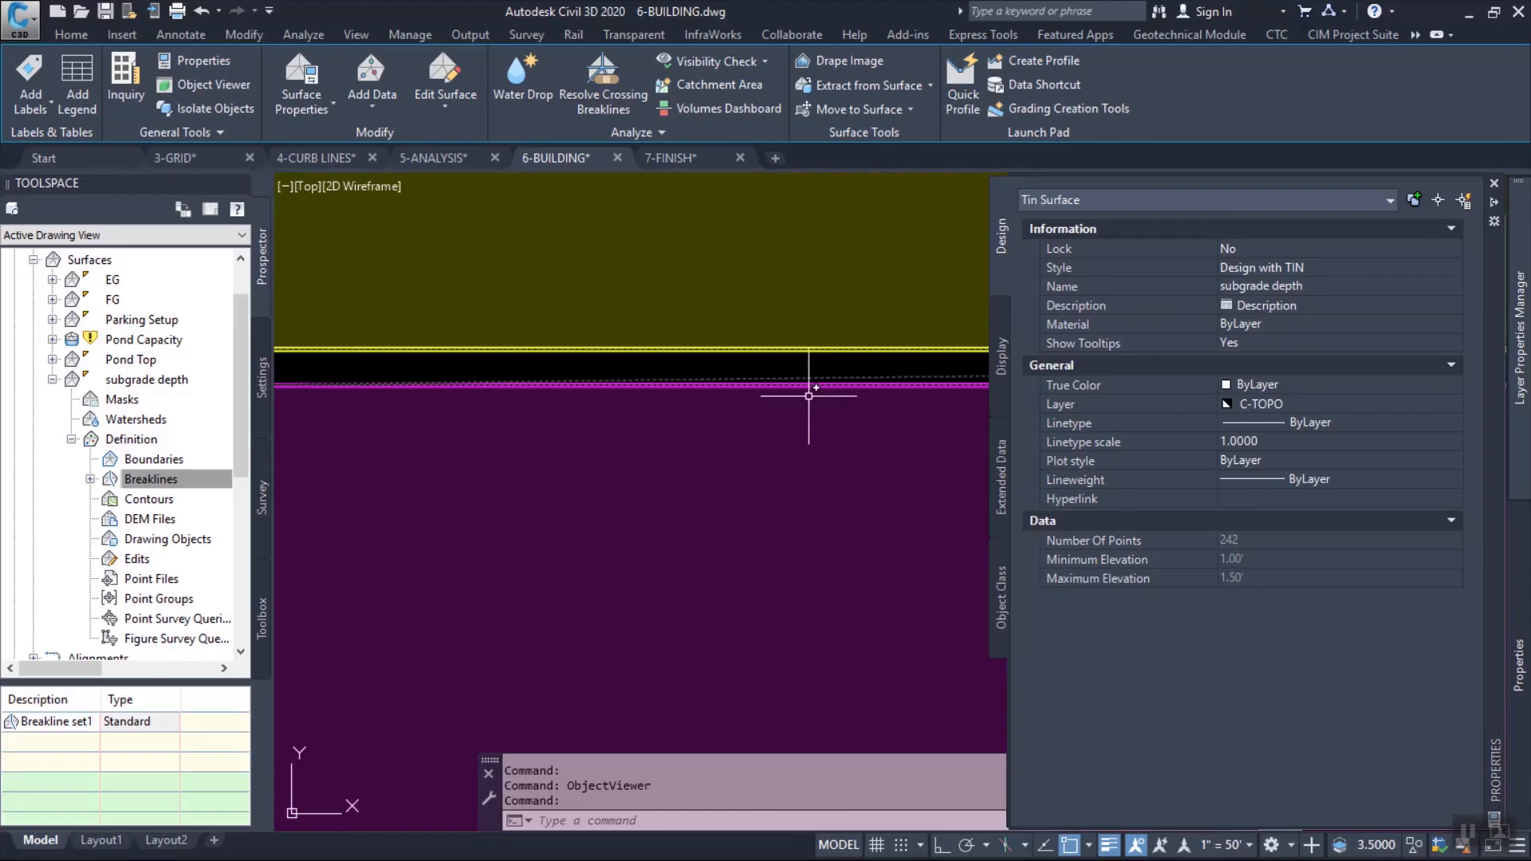
key("Escape")
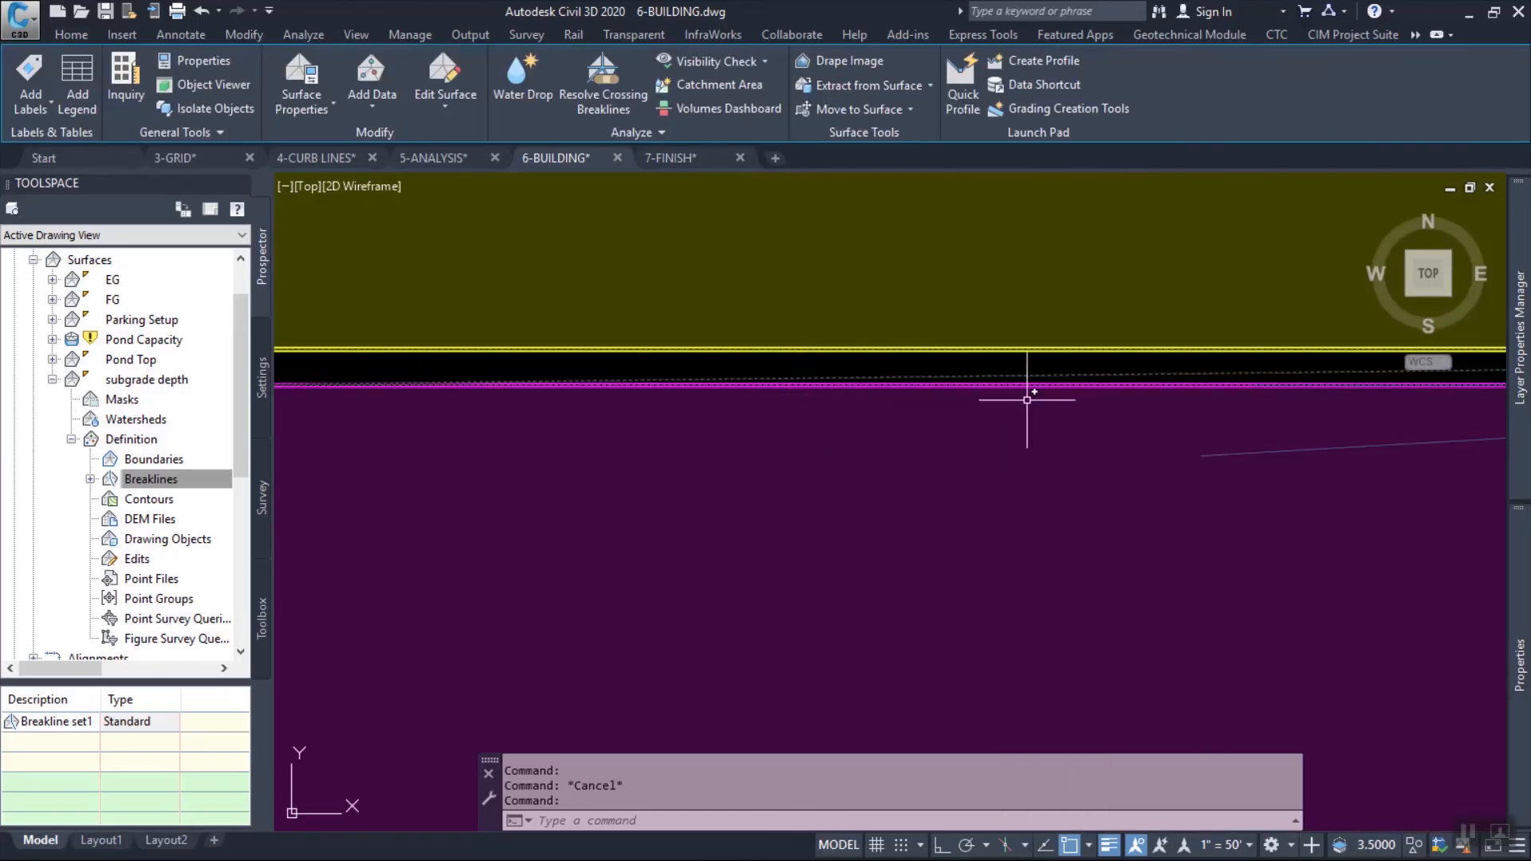
scroll(1026, 386, "up", 5)
key("Escape")
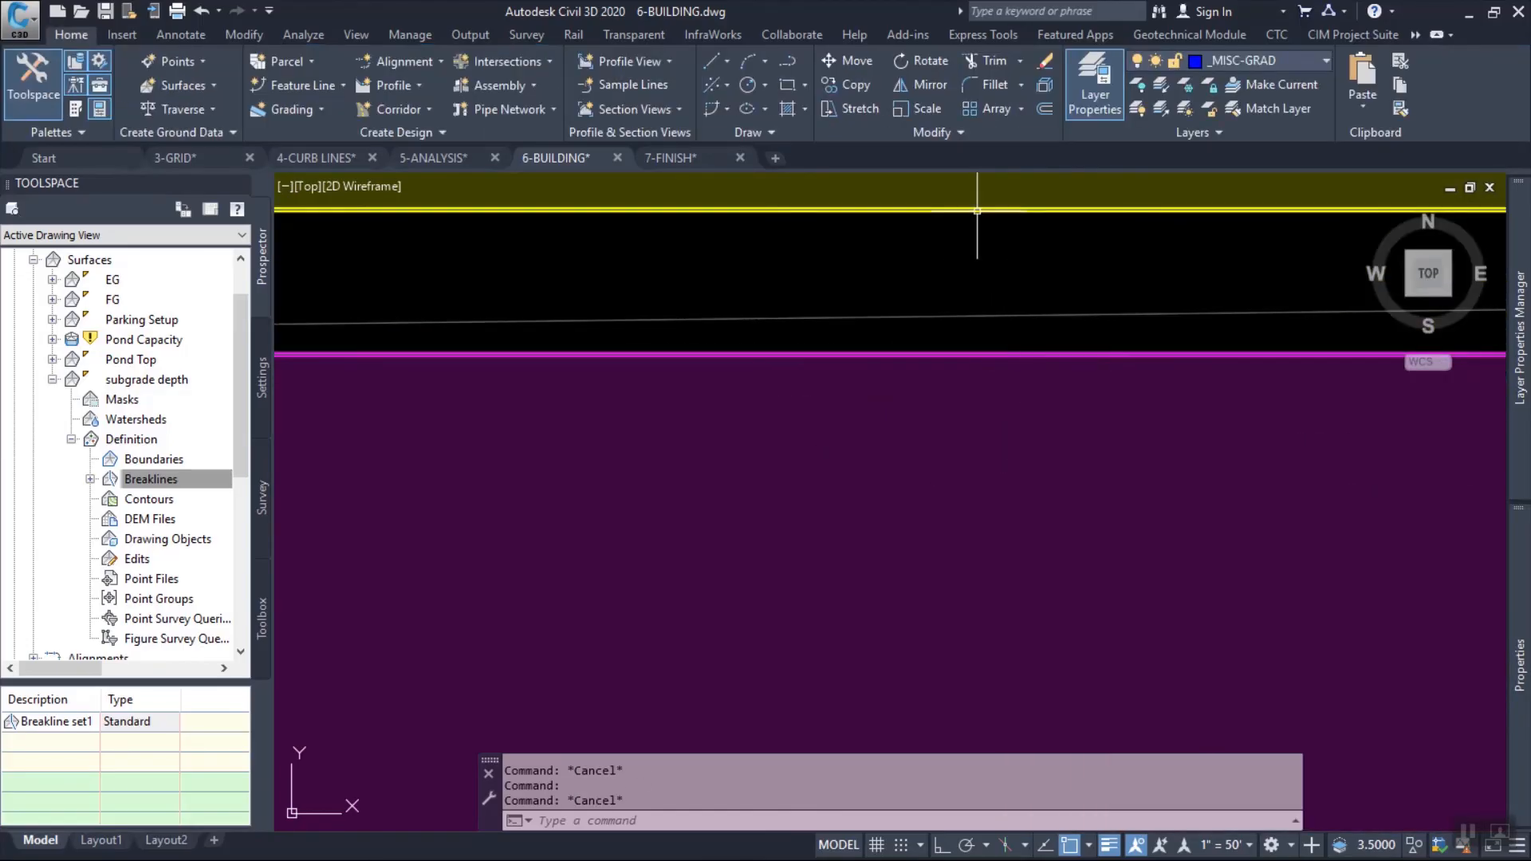
left_click(981, 239)
right_click(966, 267)
mouse_move(1061, 390)
left_click(1172, 409)
Check the elevation of the 18" subgrade polyline and the surface elevations at the edge of the 12" subgrade area.
left_click(989, 205)
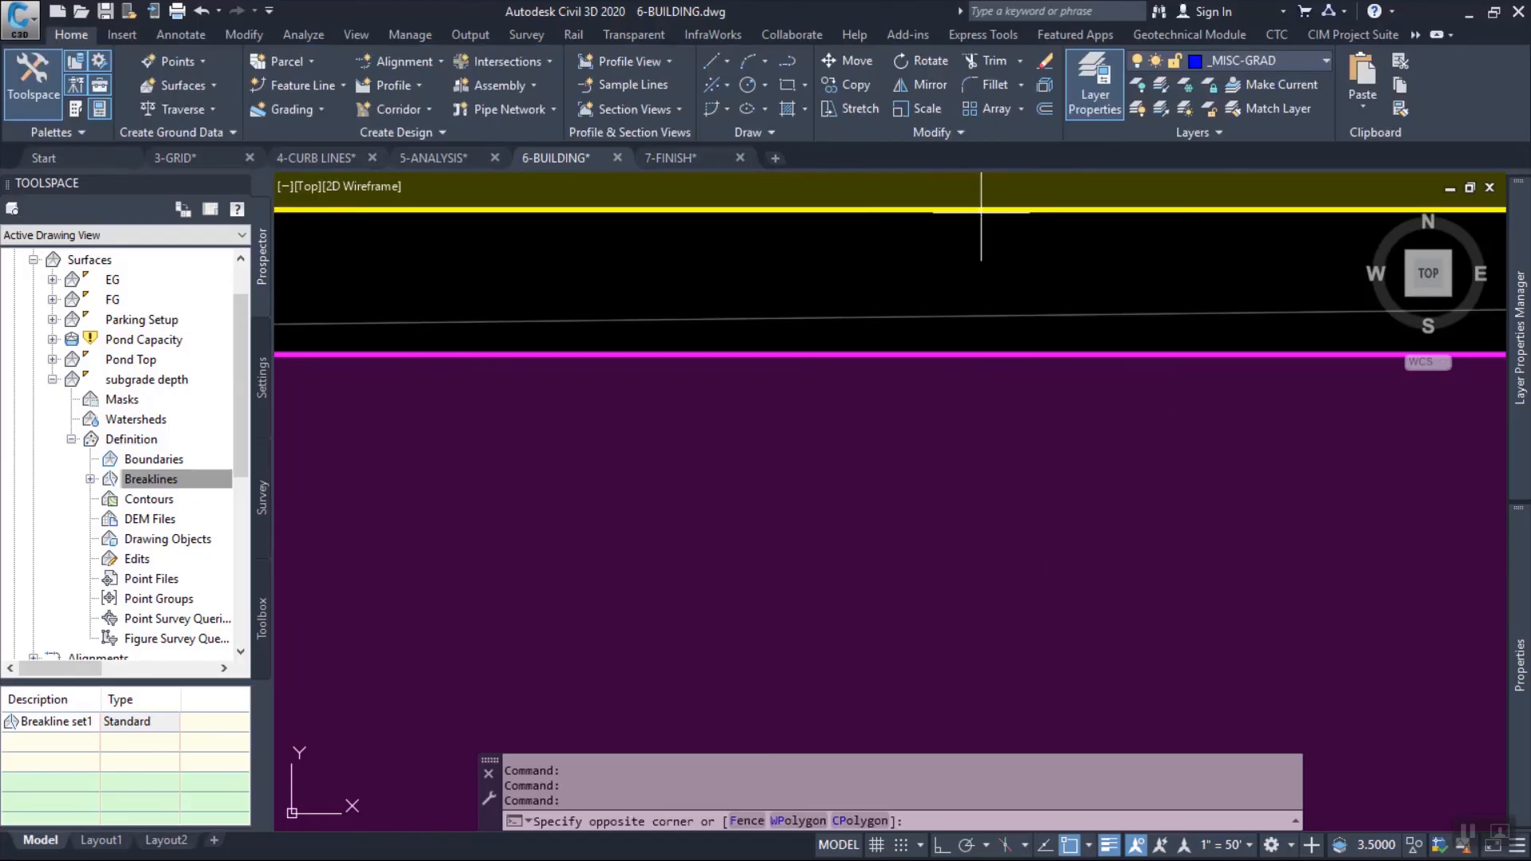
key("Escape")
left_click(972, 210)
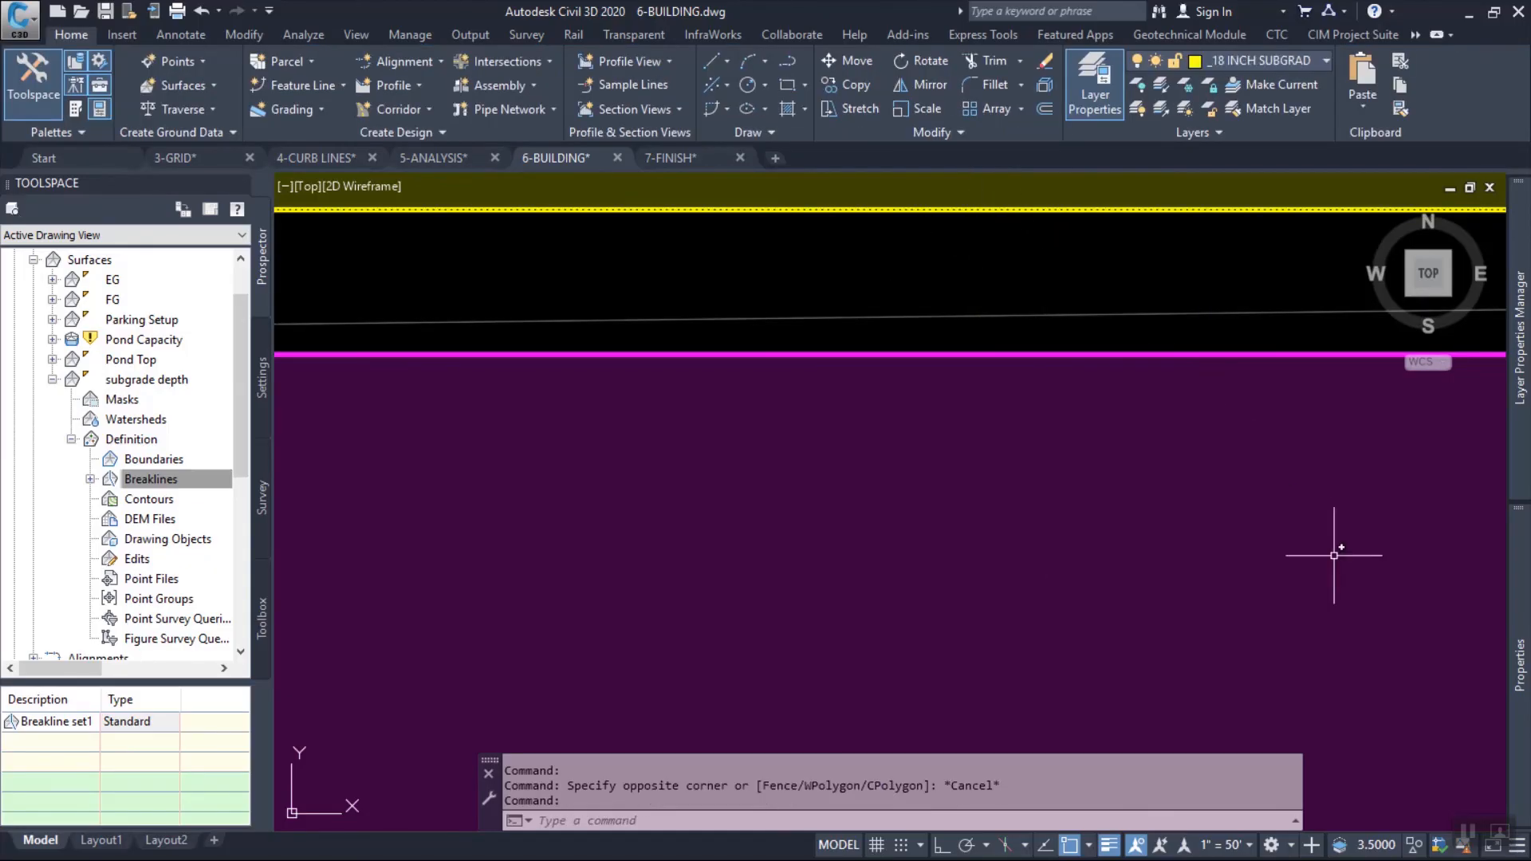
key("ctrl+1")
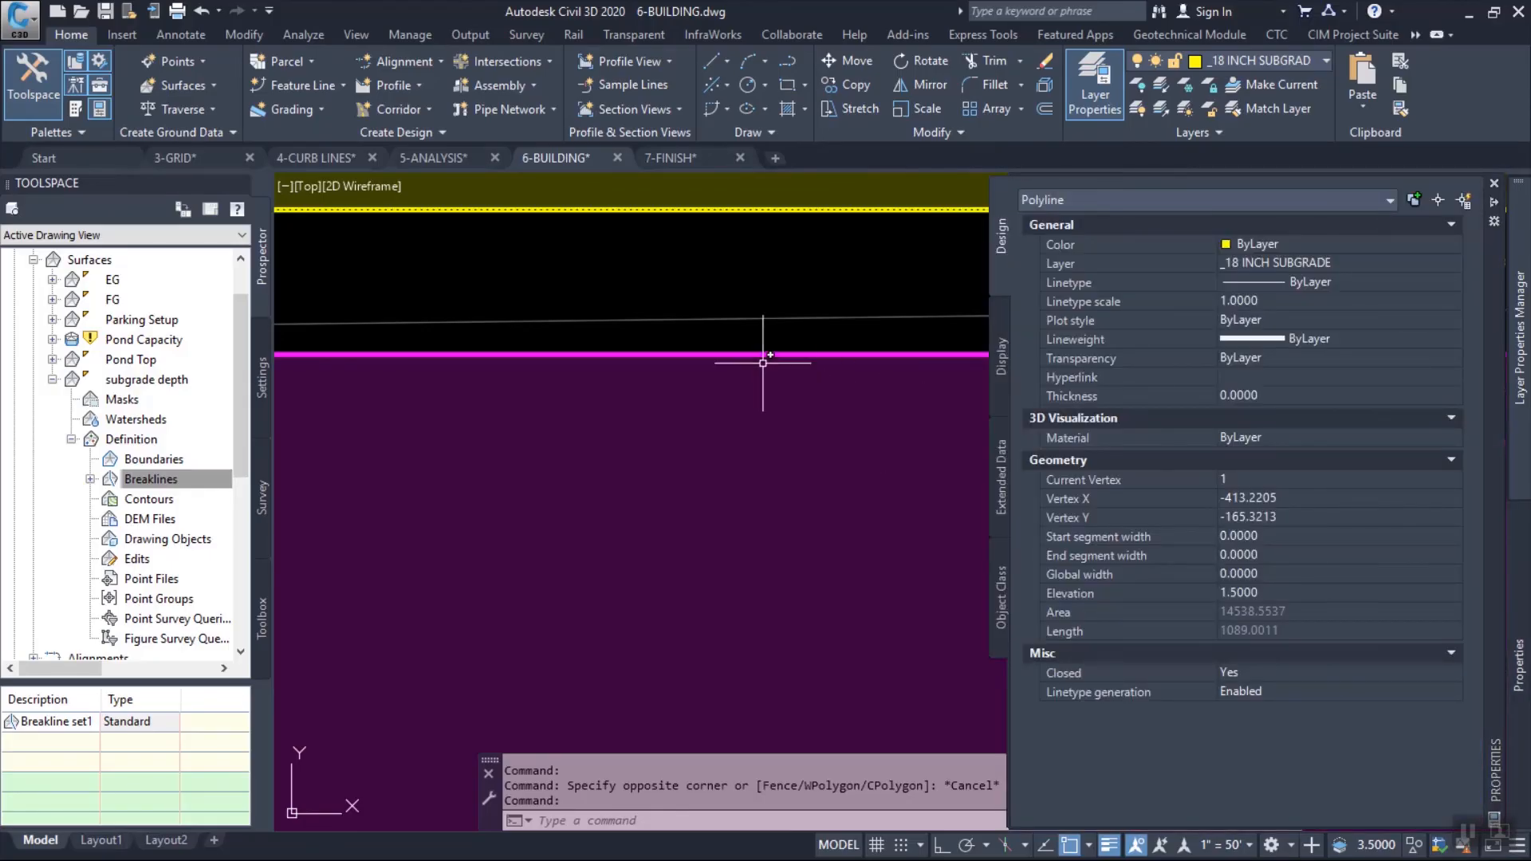
key("ctrl+1")
key("Escape")
key("Escape")
mouse_move(773, 367)
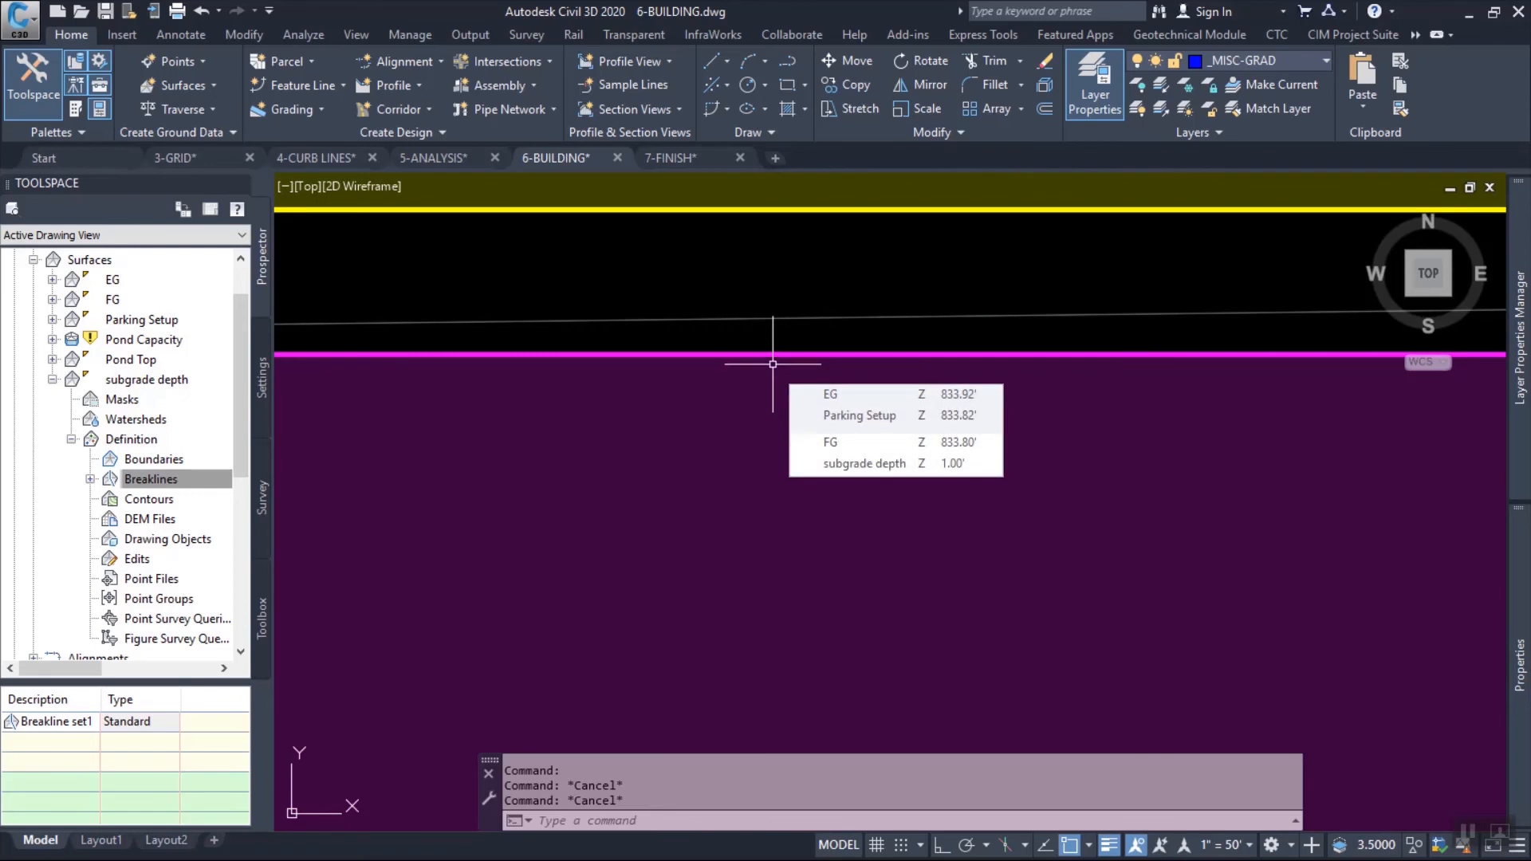
scroll(777, 370, "down", 5)
scroll(788, 376, "down", 3)
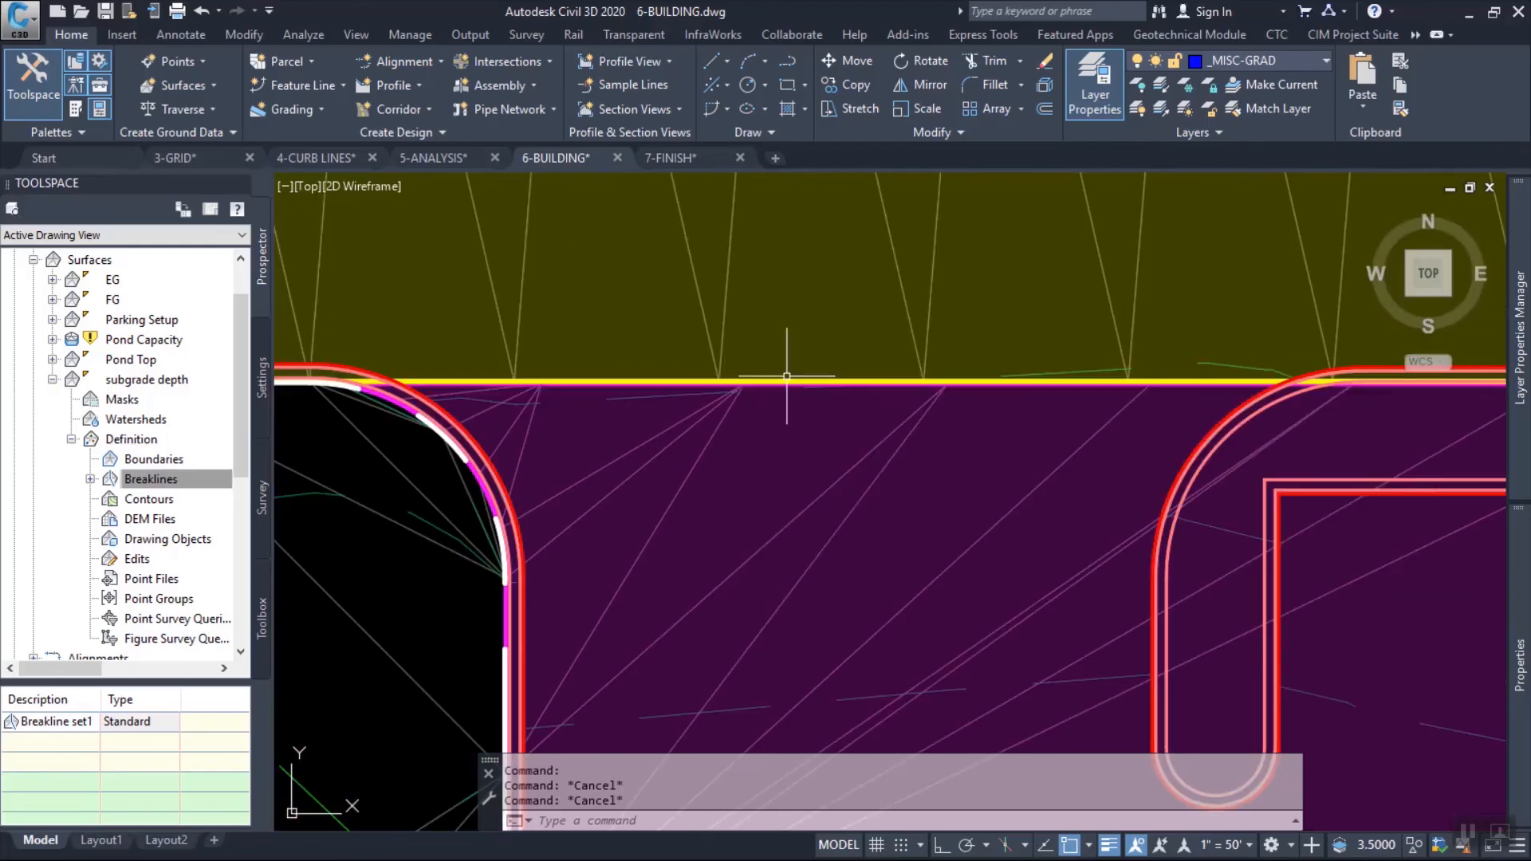
scroll(793, 372, "down", 3)
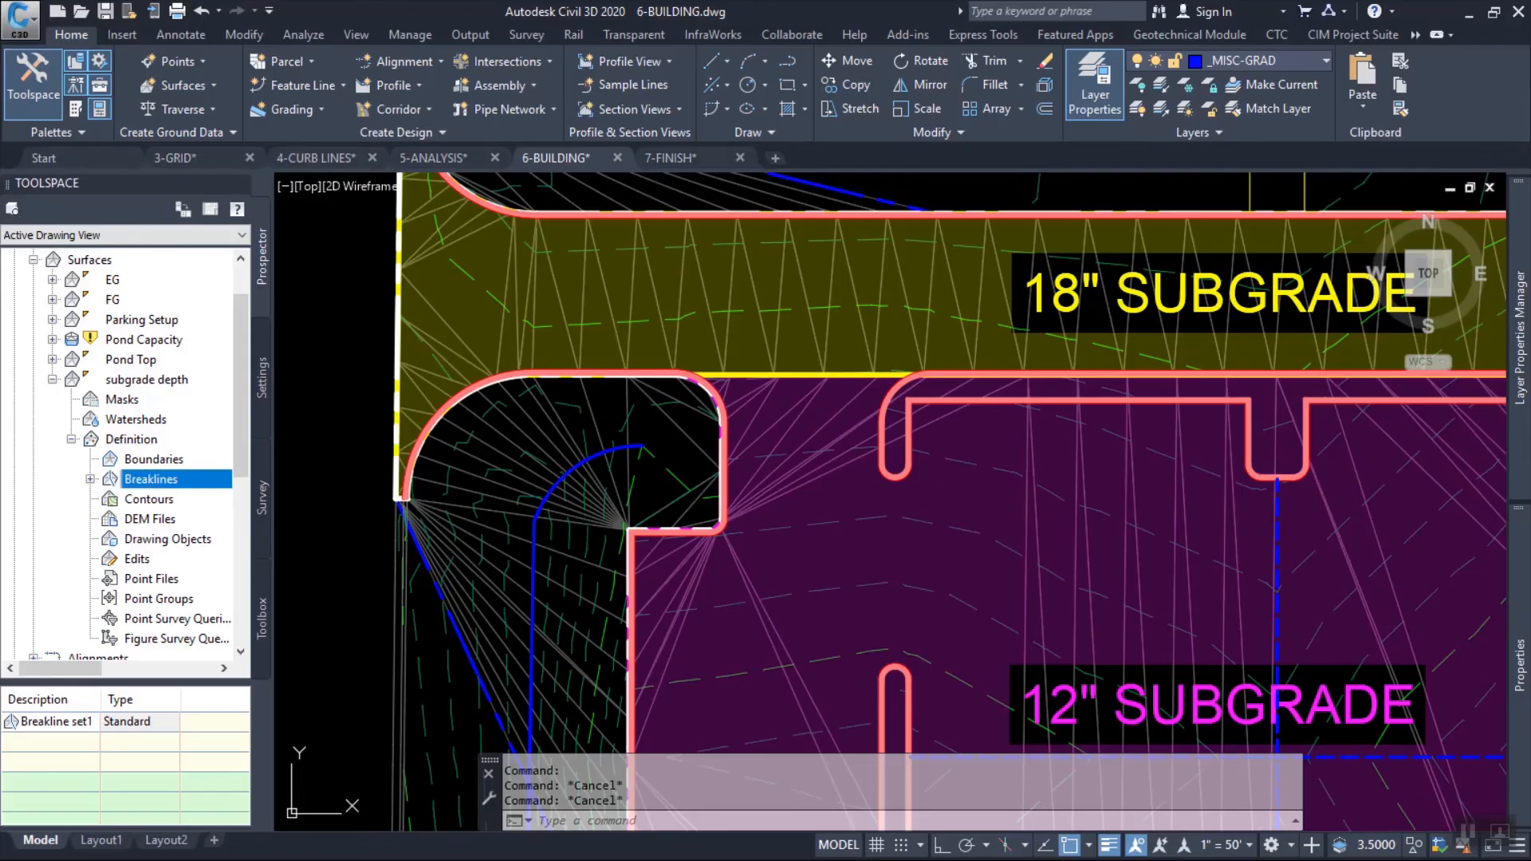
Start a new TIN volume surface on layer C-TOPO and name it subgrade vol.
left_click(183, 85)
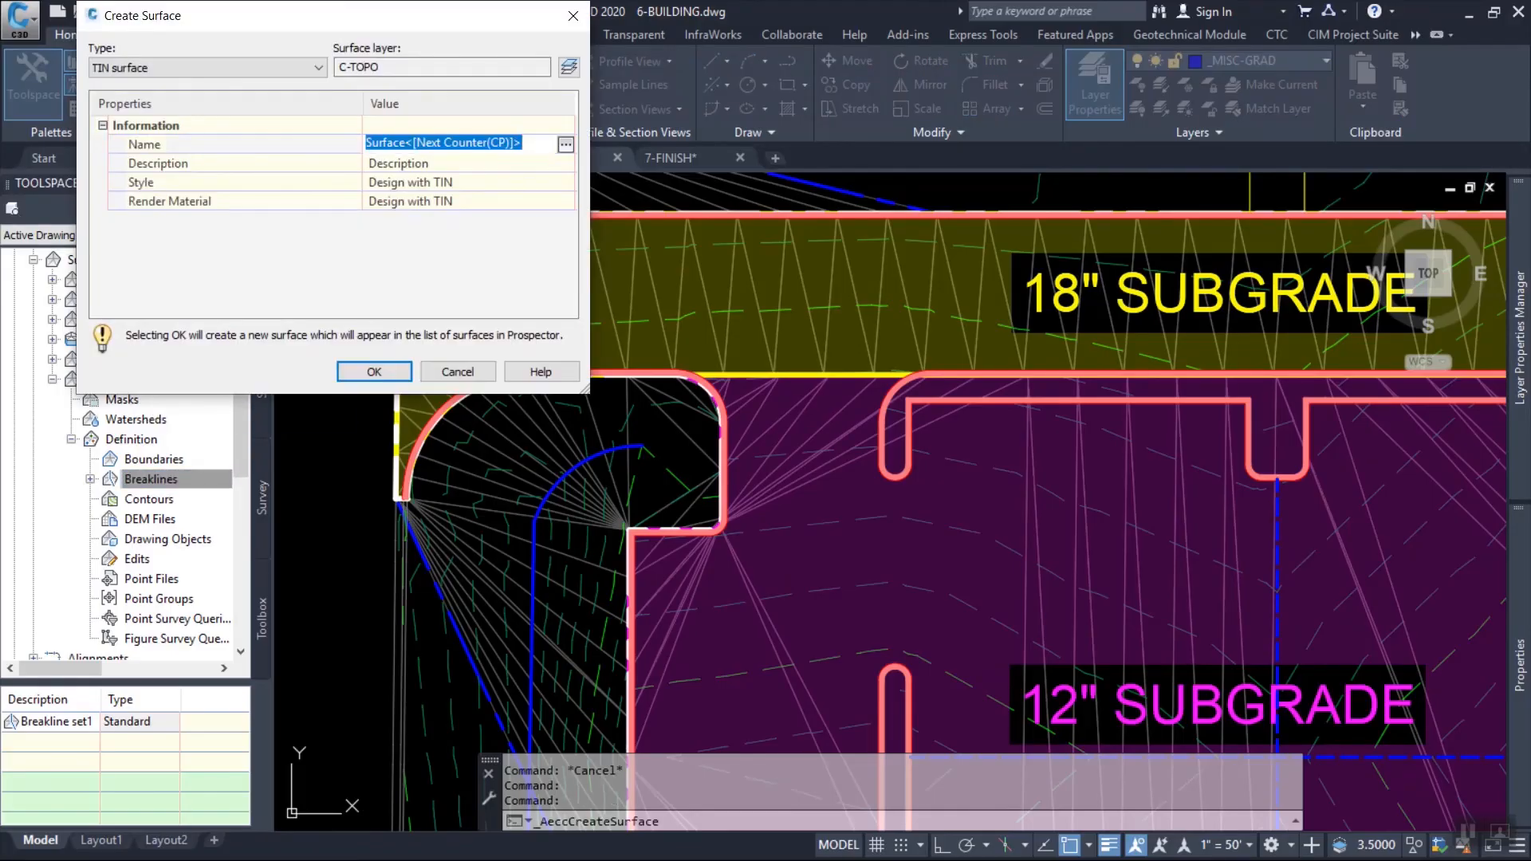
left_click(208, 68)
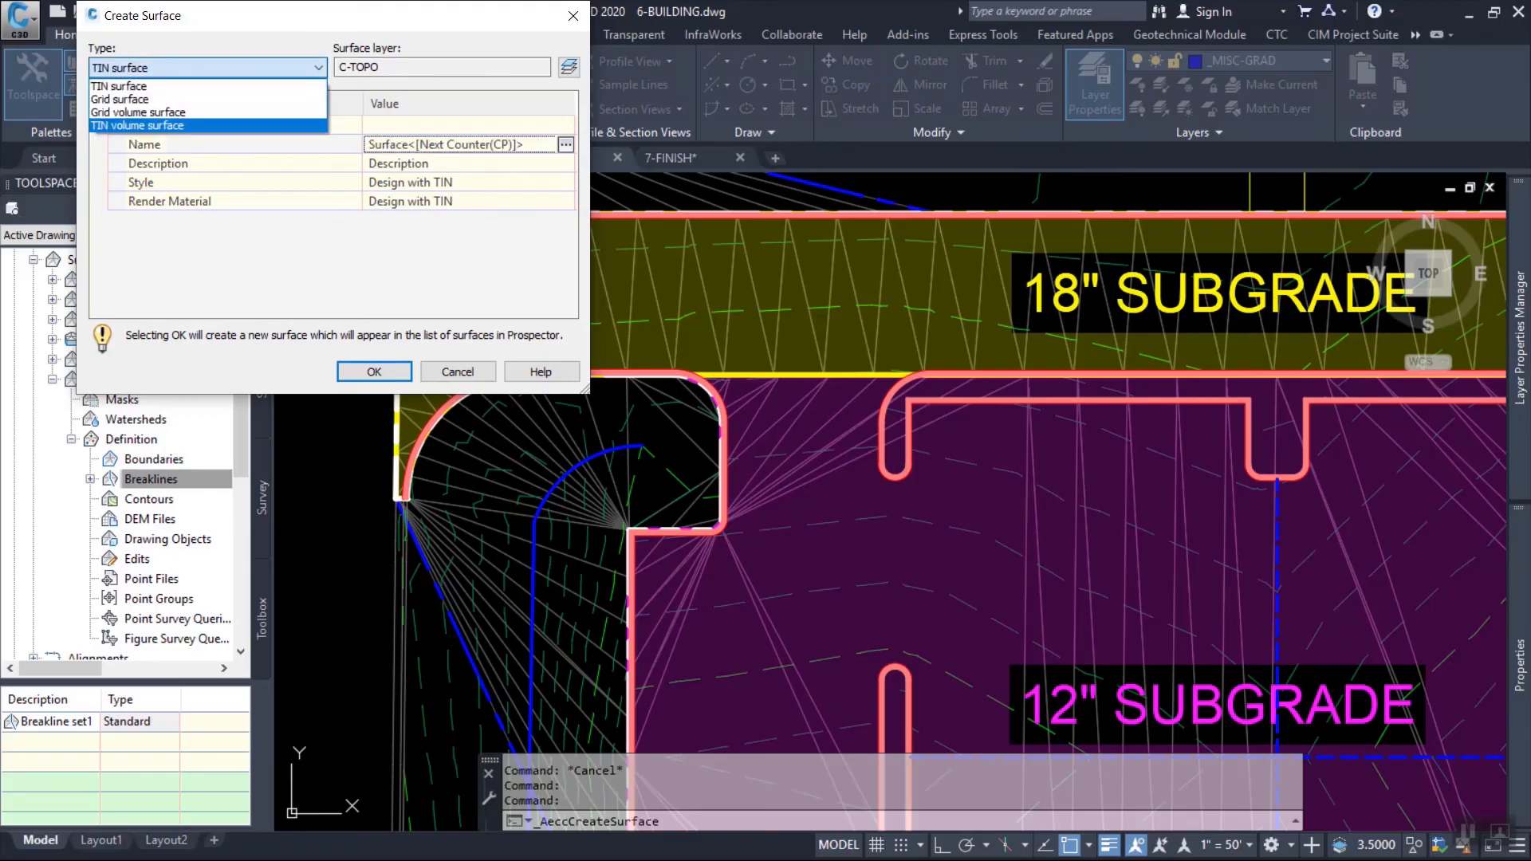
key("Return")
left_click(446, 144)
type("subgrfad")
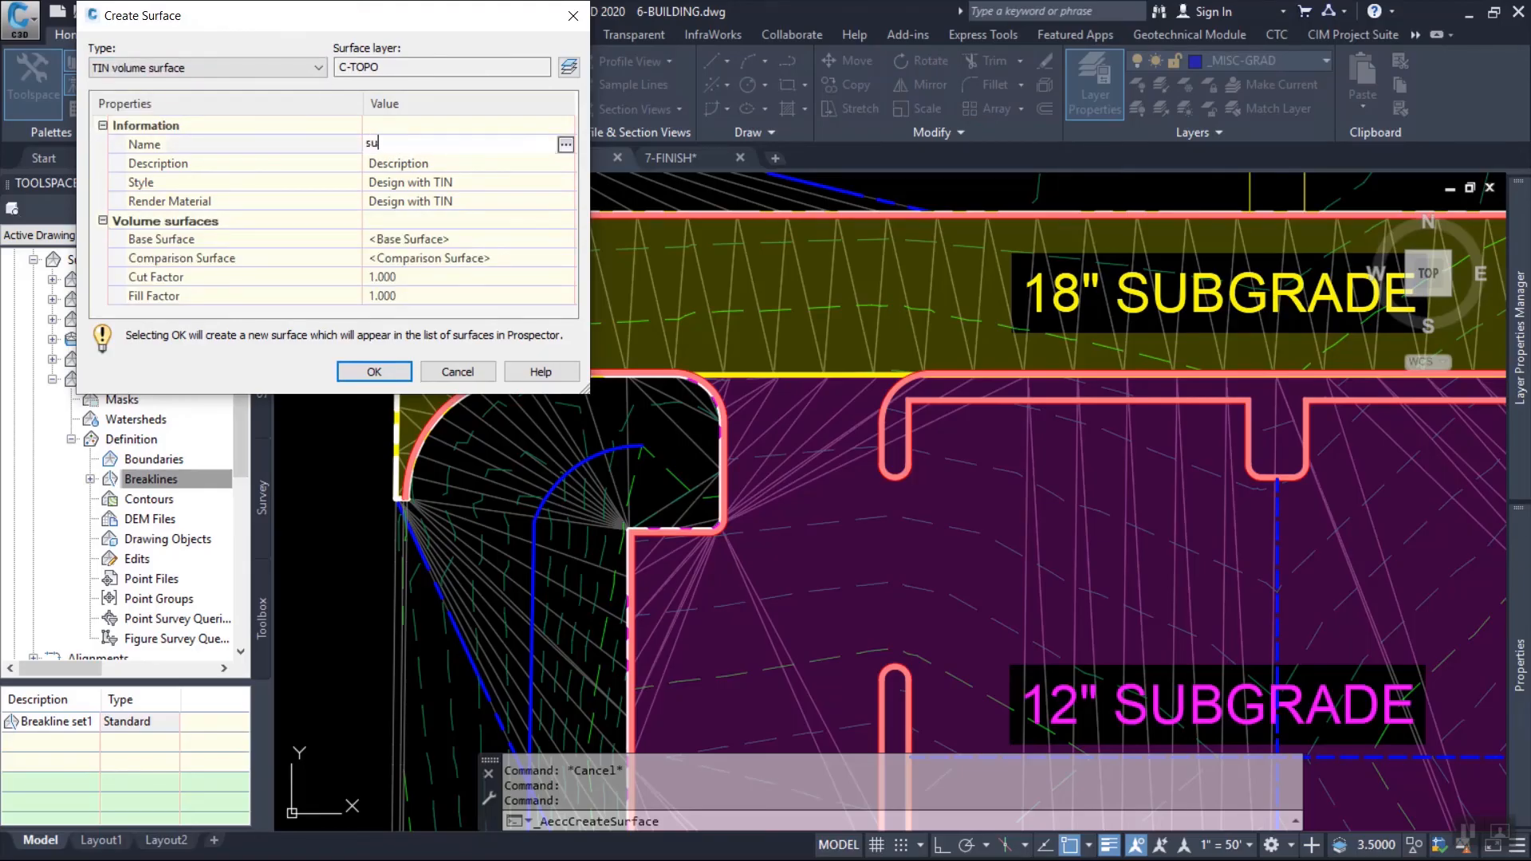
key("BackSpace")
key("BackSpace")
key("BackSpace")
type("ade vol")
key("Return")
Set subgrade depth as the base surface and FG as the comparison surface, and create the volume surface.
left_click(558, 239)
left_click(567, 239)
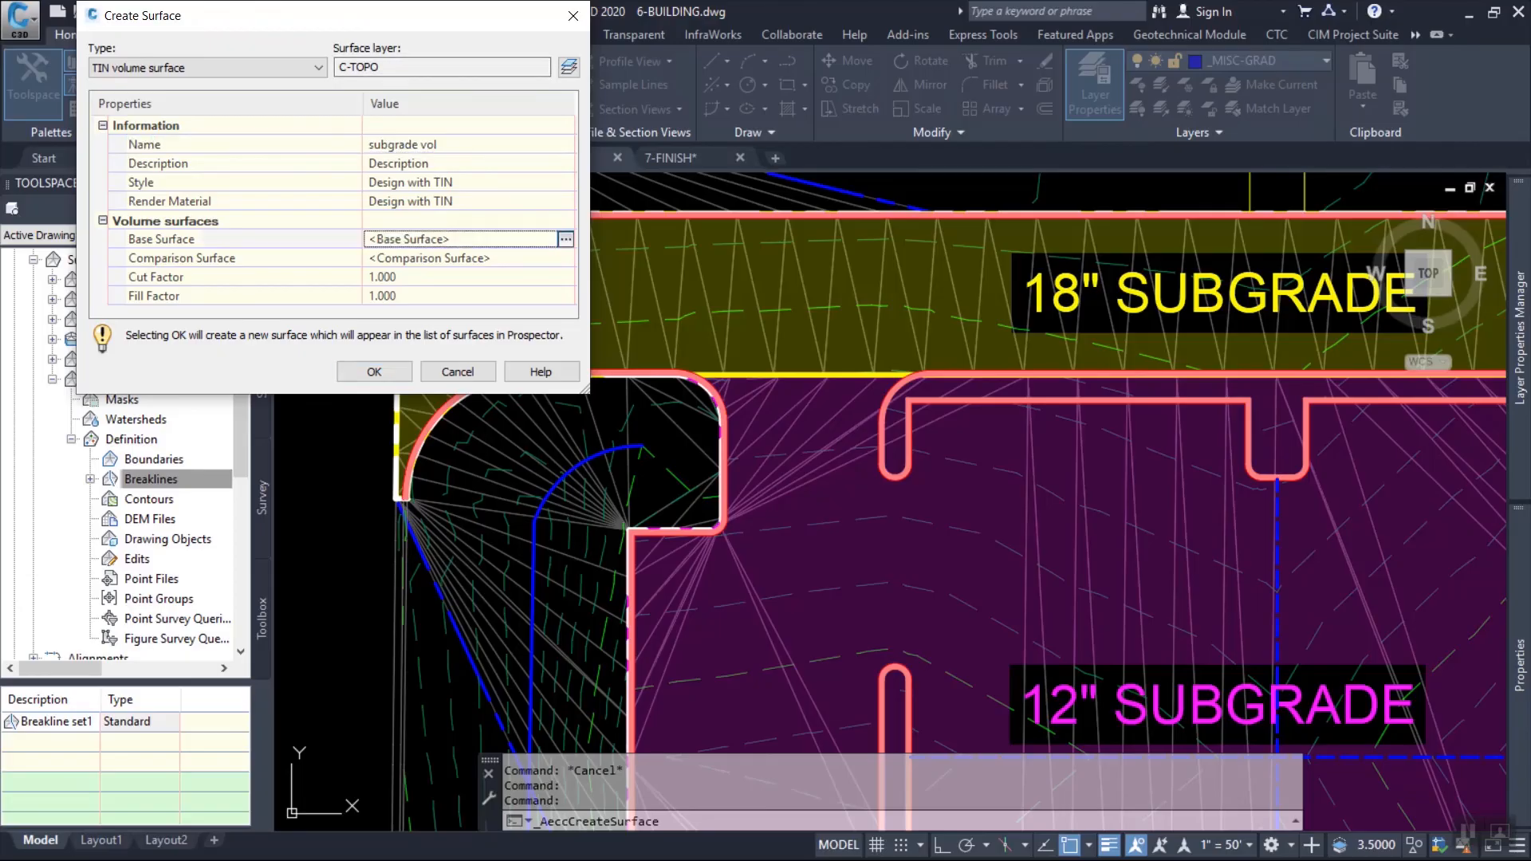
left_click(675, 416)
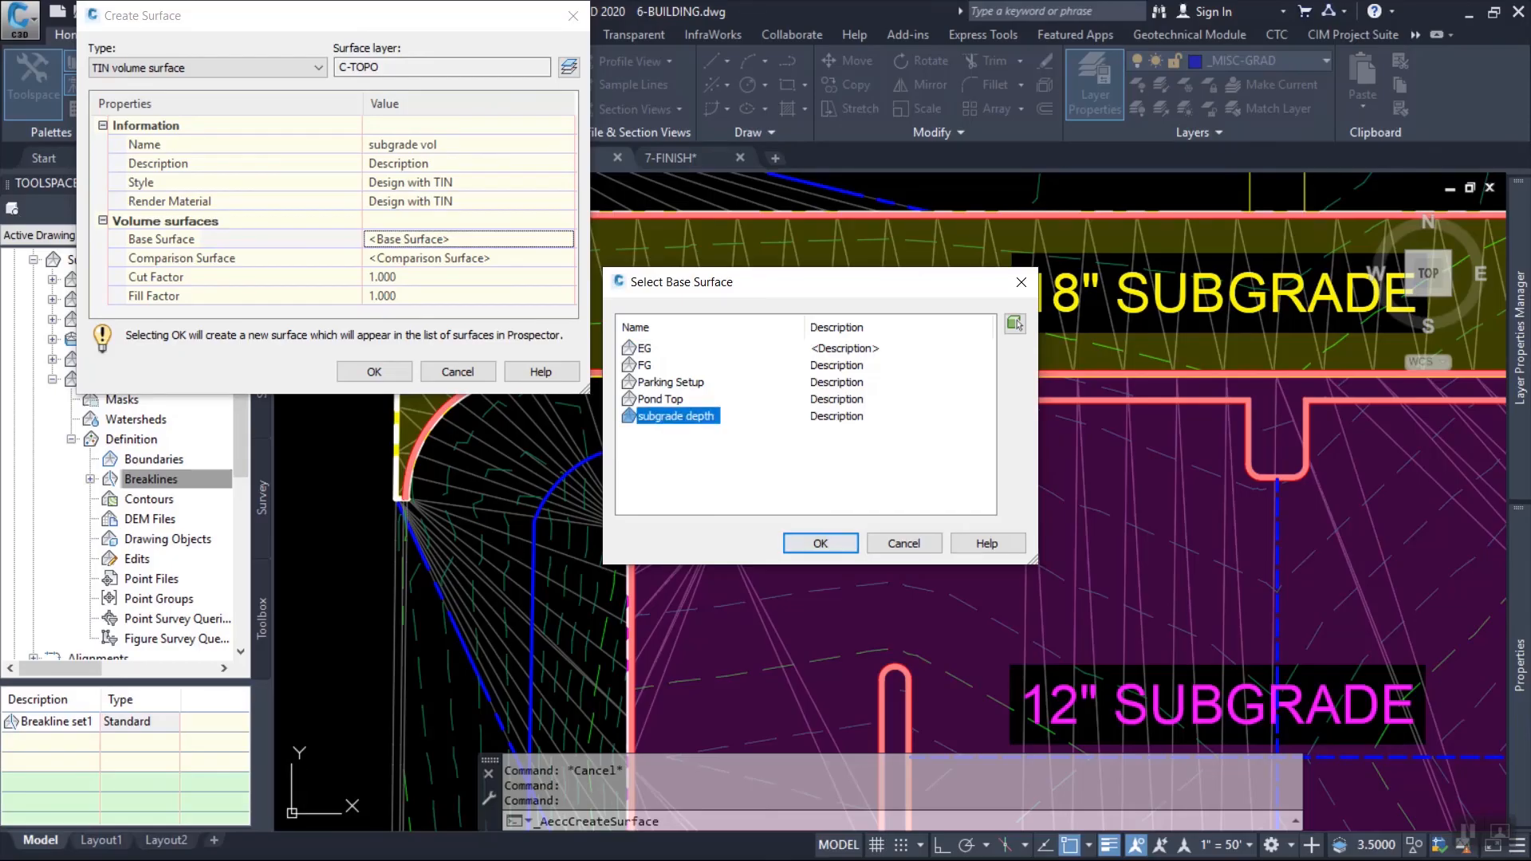
left_click(821, 544)
left_click(495, 259)
left_click(567, 259)
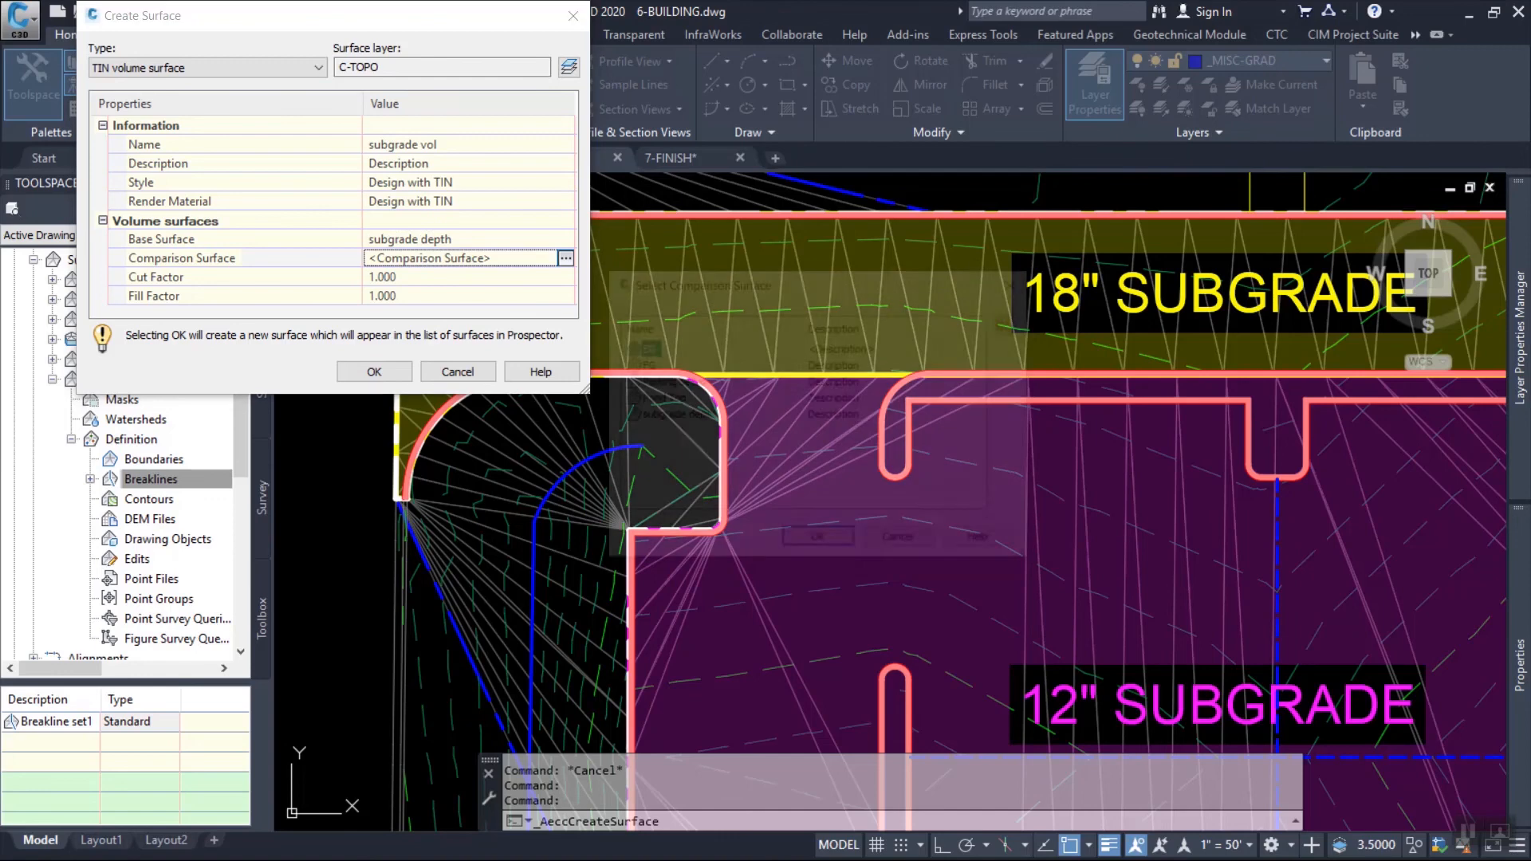
left_click(644, 365)
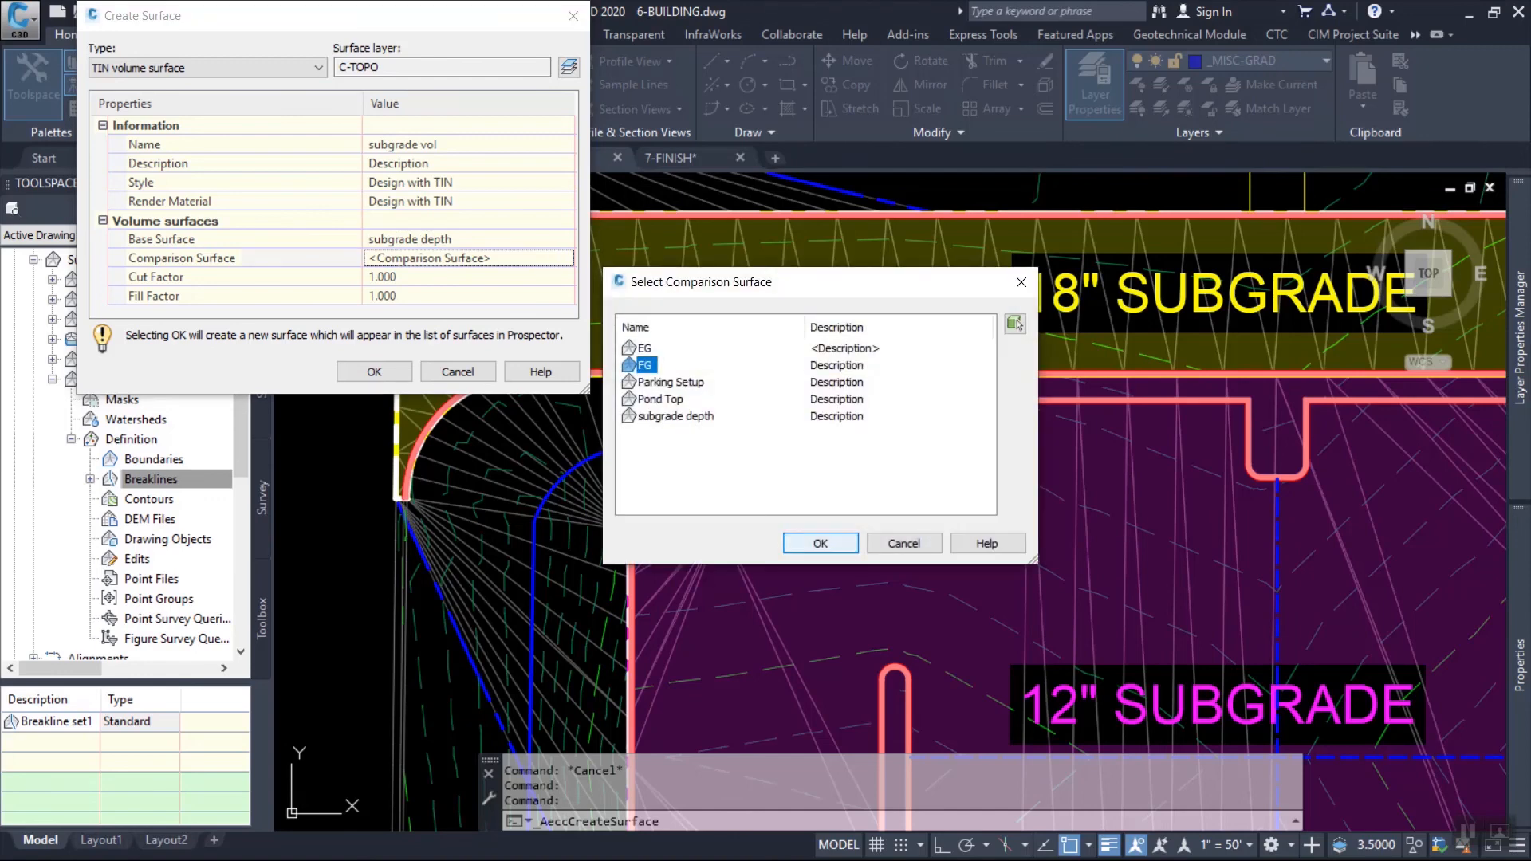
left_click(821, 544)
left_click(374, 372)
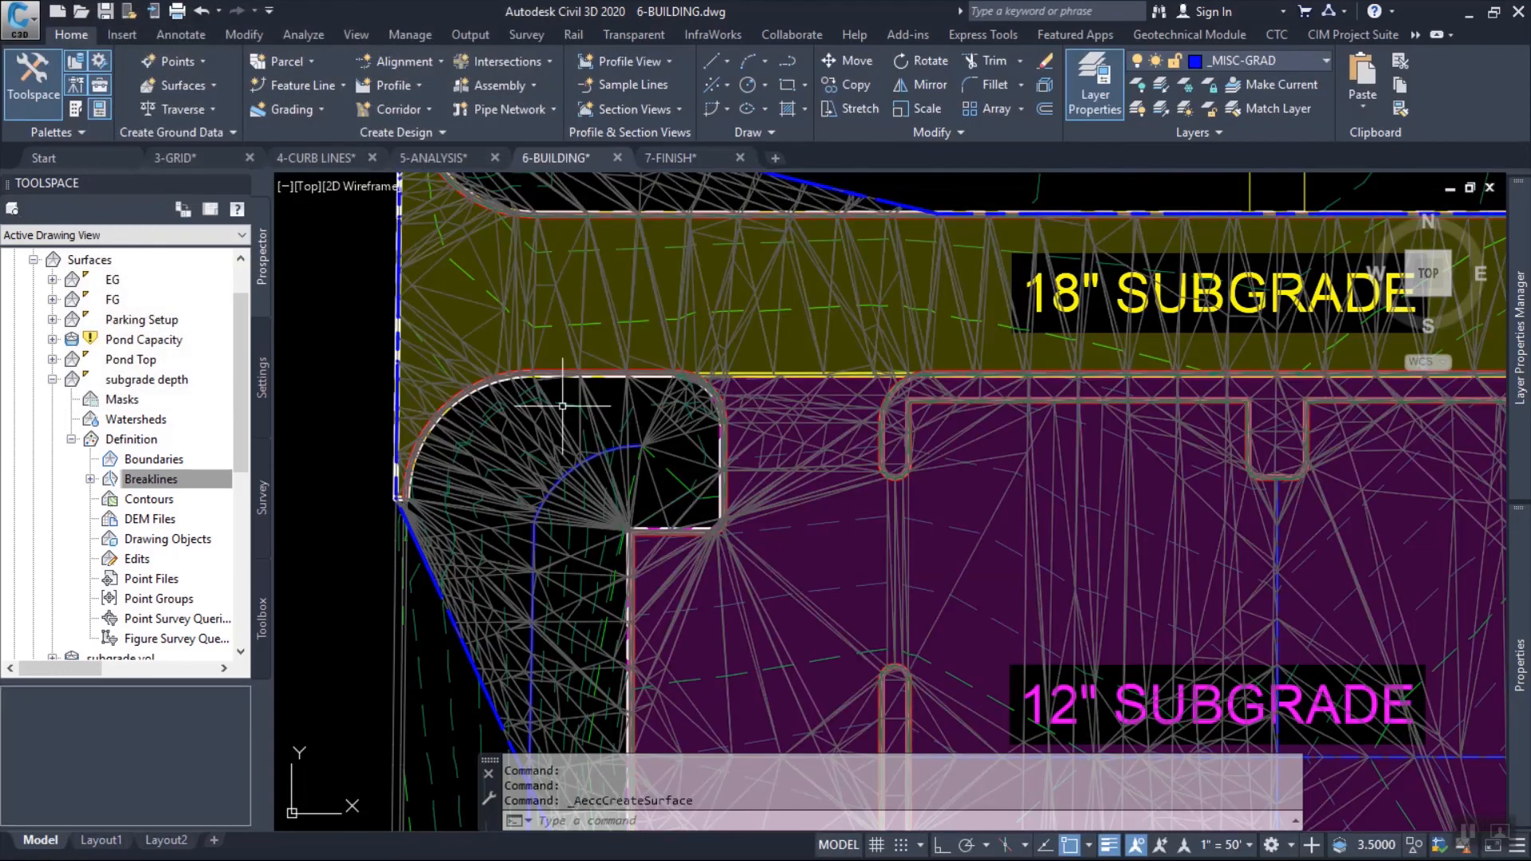
Select the subgrade depth, subgrade vol and FG surfaces and open them together in the Object Viewer.
middle_click_drag(748, 341, 698, 418)
key("Escape")
key("Escape")
key("Escape")
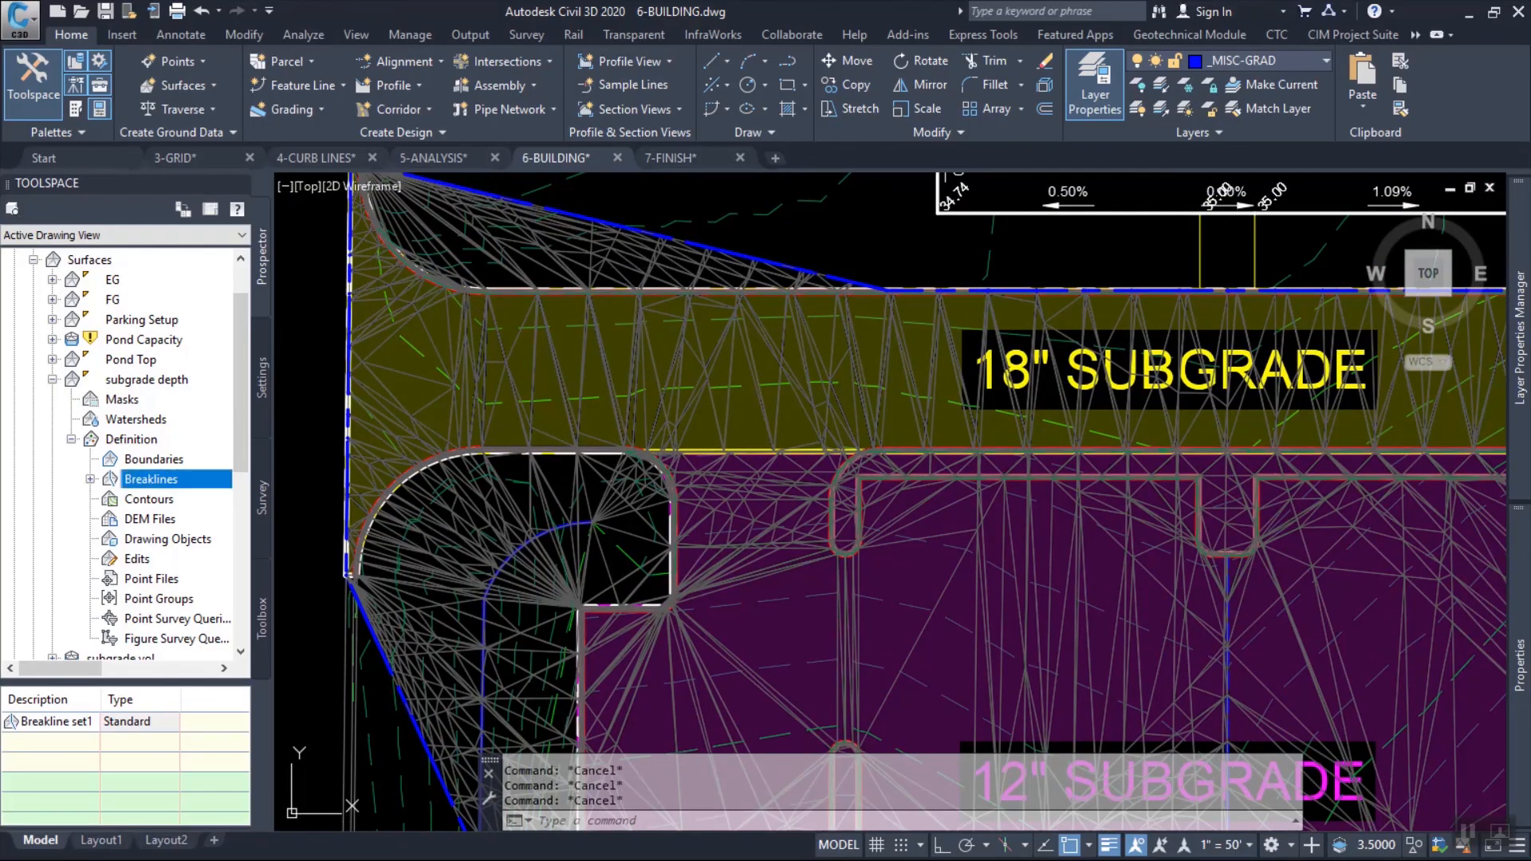
left_click(53, 379)
right_click(134, 380)
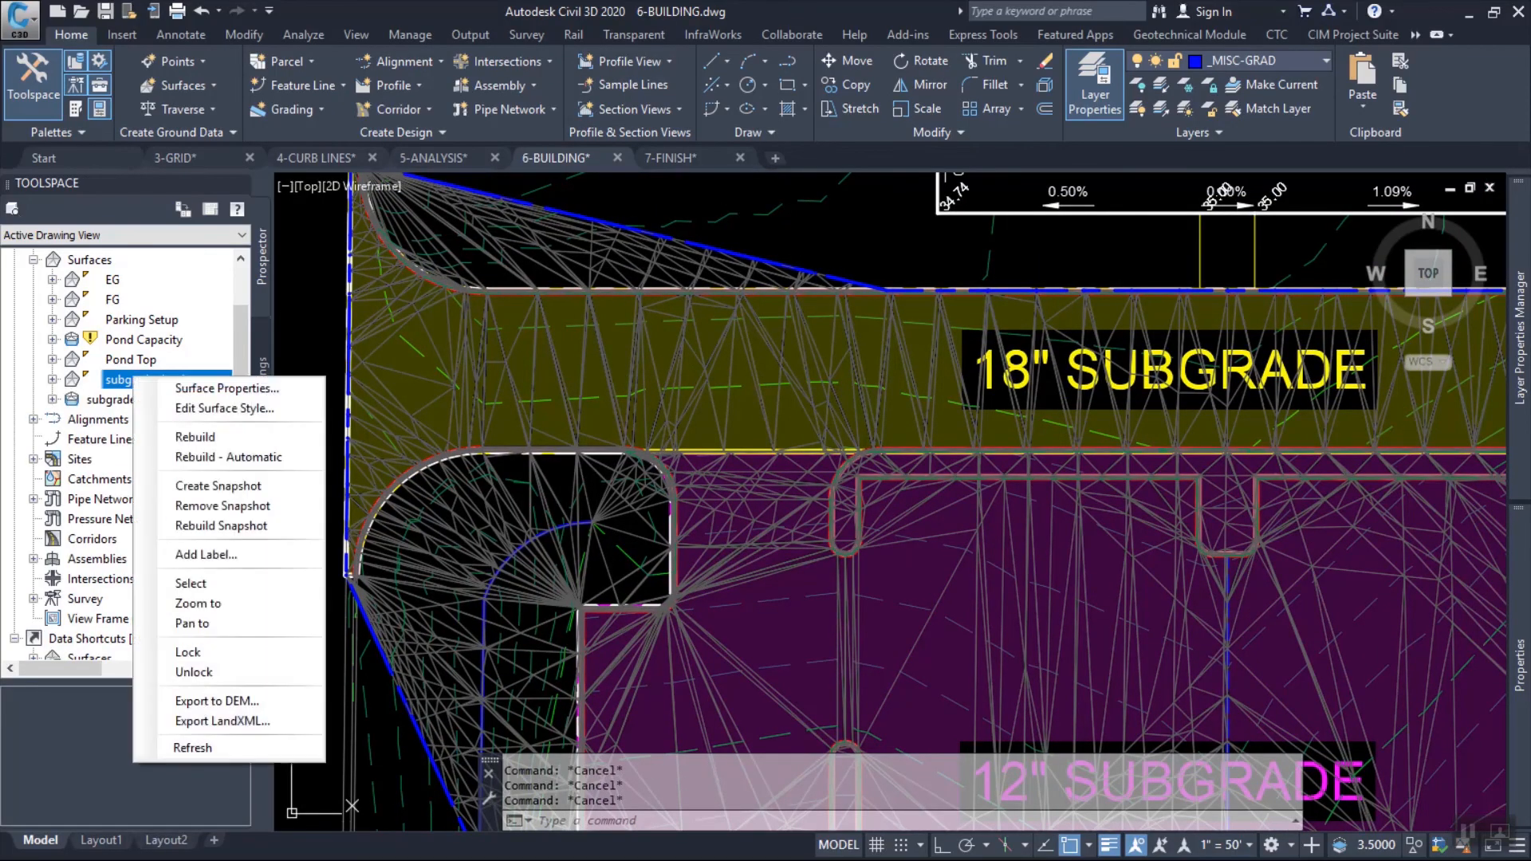
left_click(191, 583)
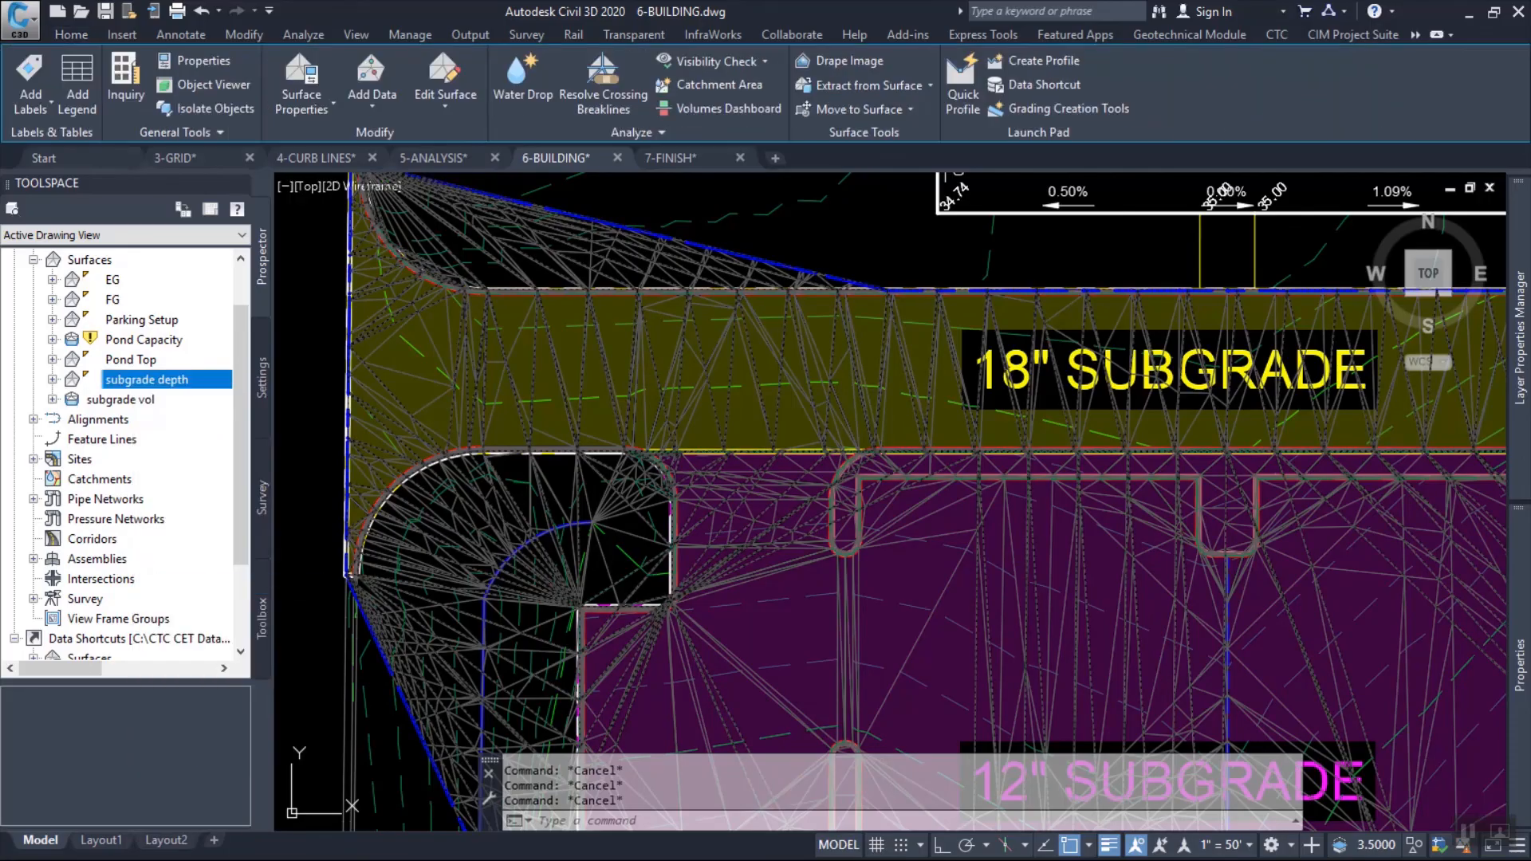
right_click(120, 399)
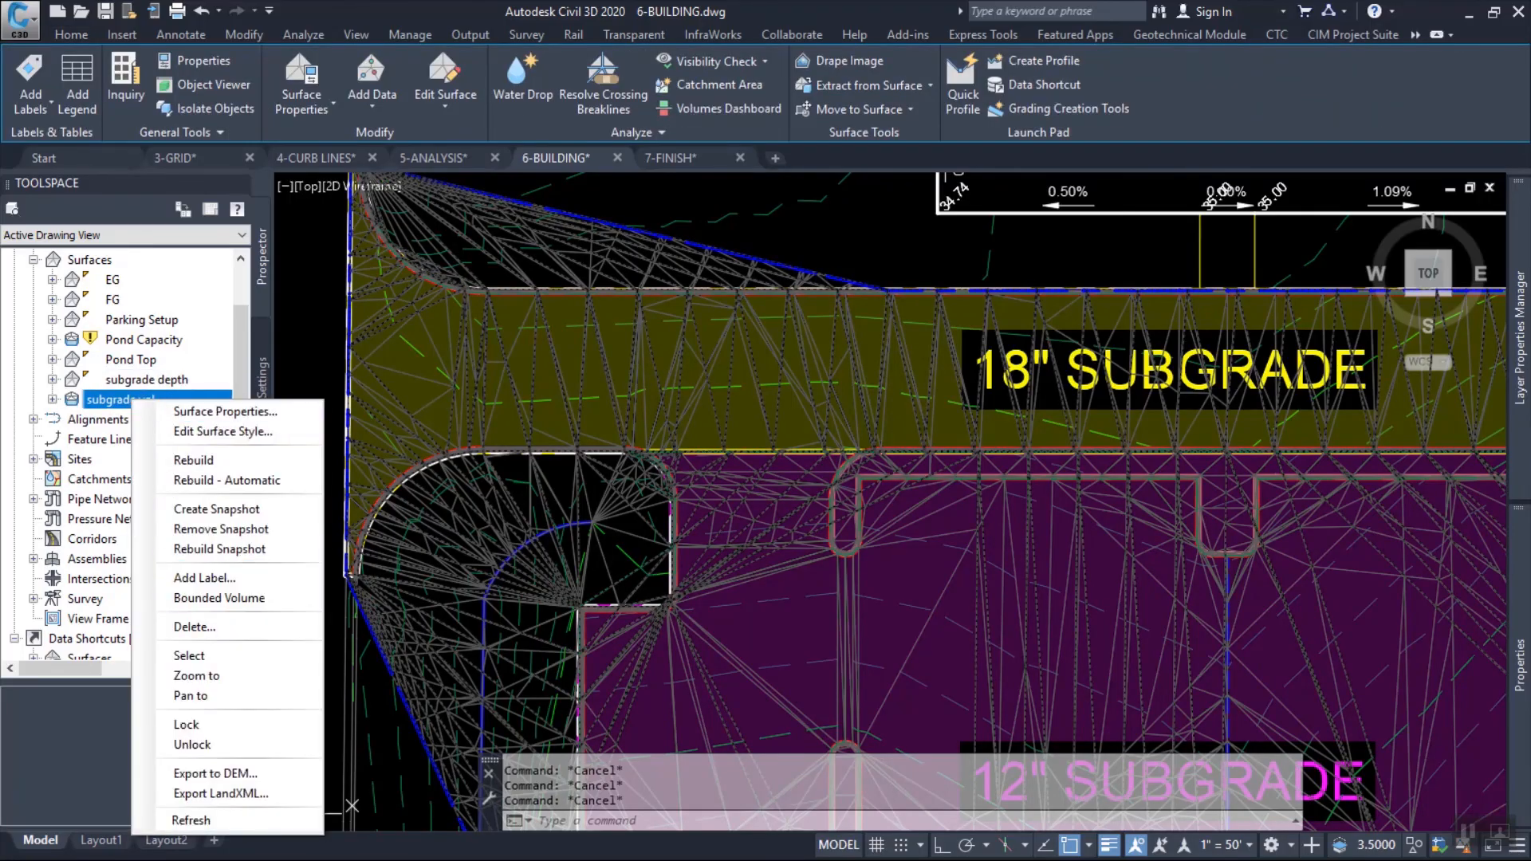
left_click(189, 656)
right_click(112, 301)
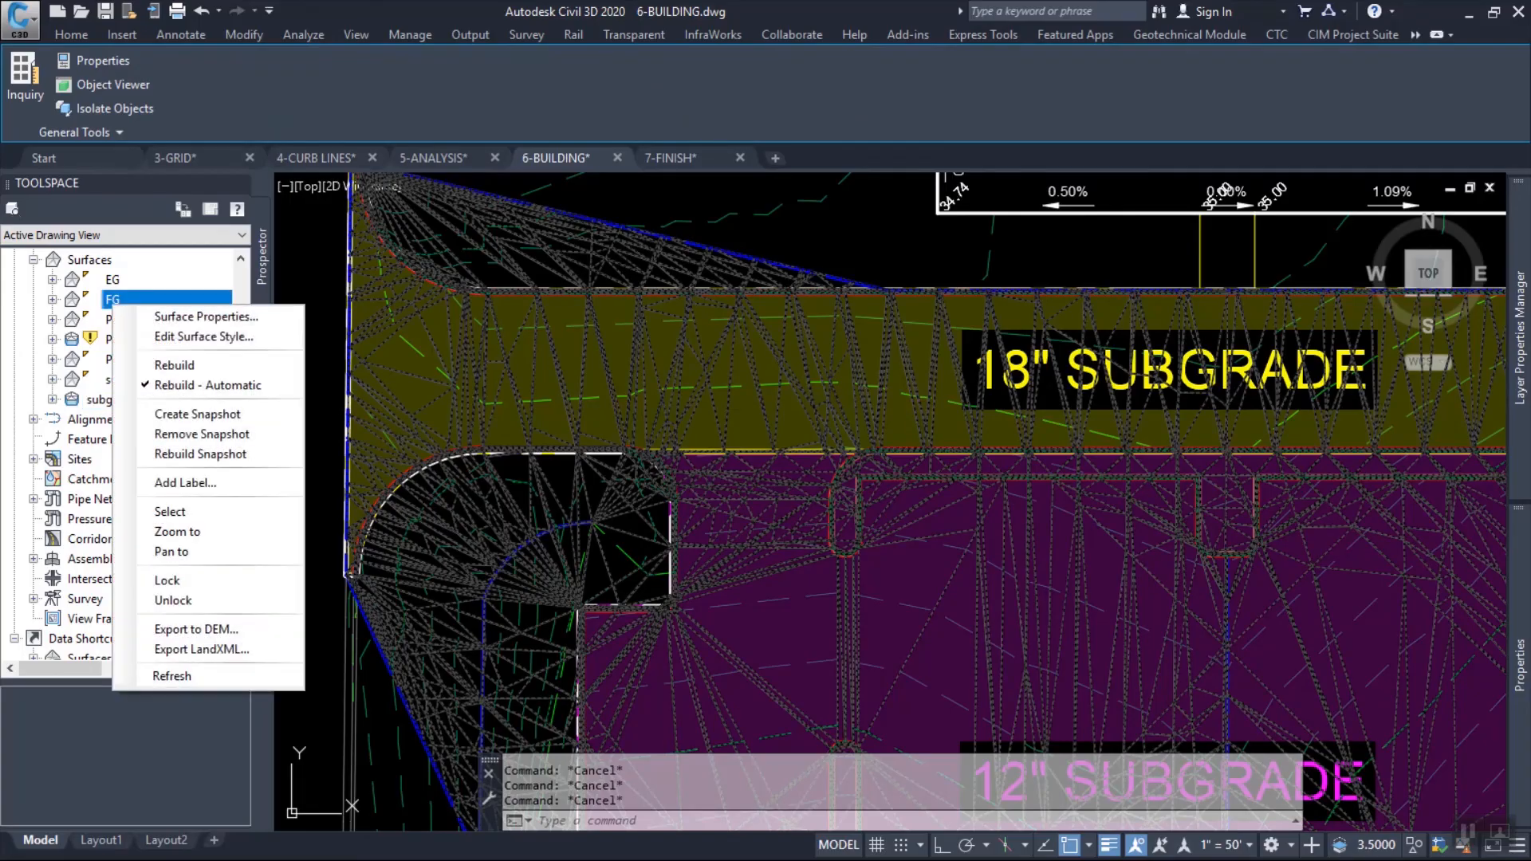
left_click(199, 511)
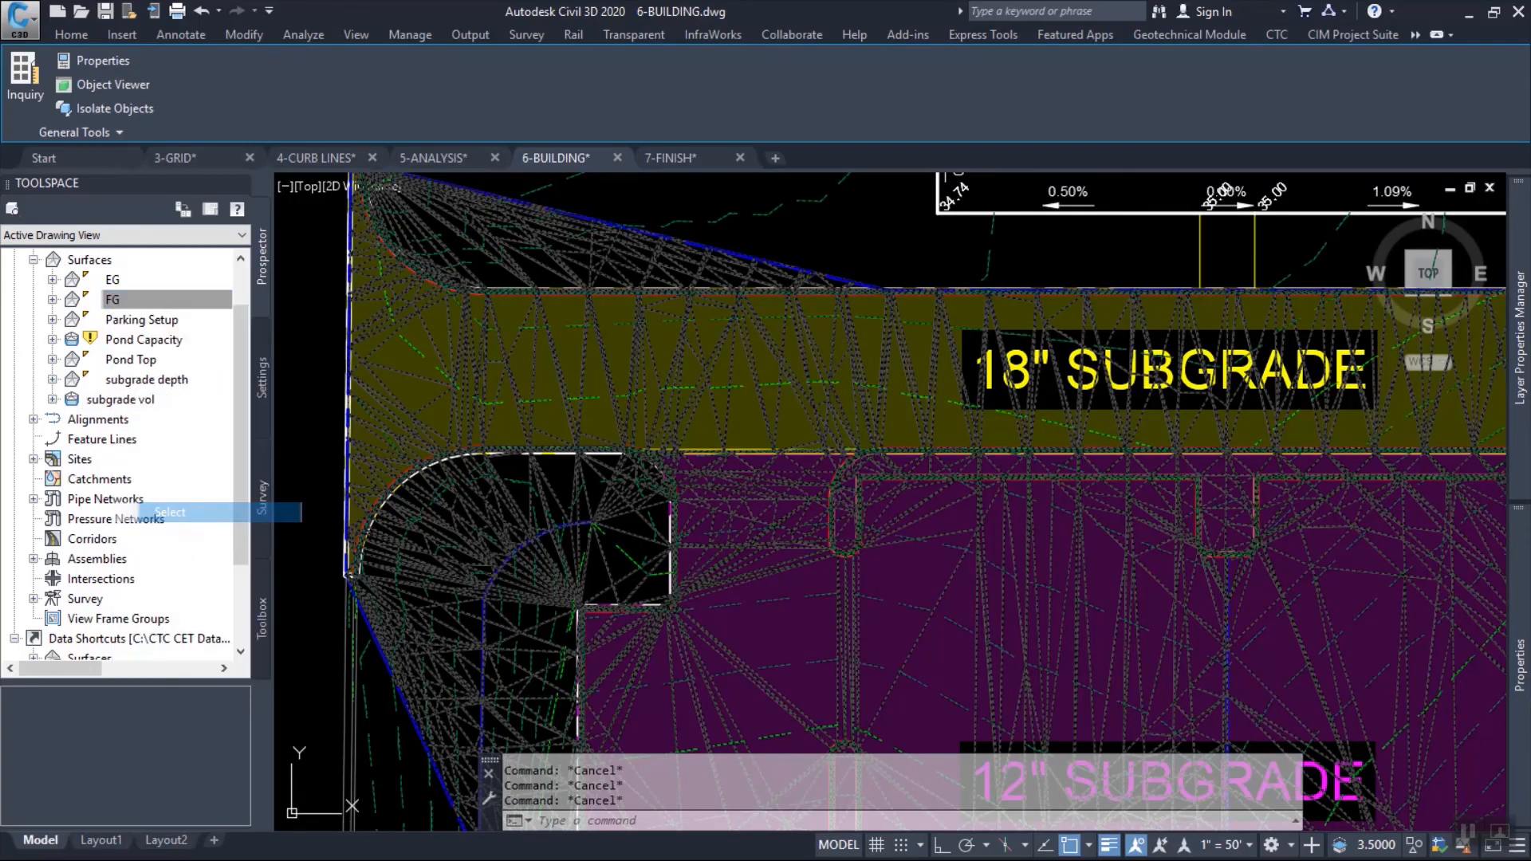
right_click(822, 244)
left_click(837, 443)
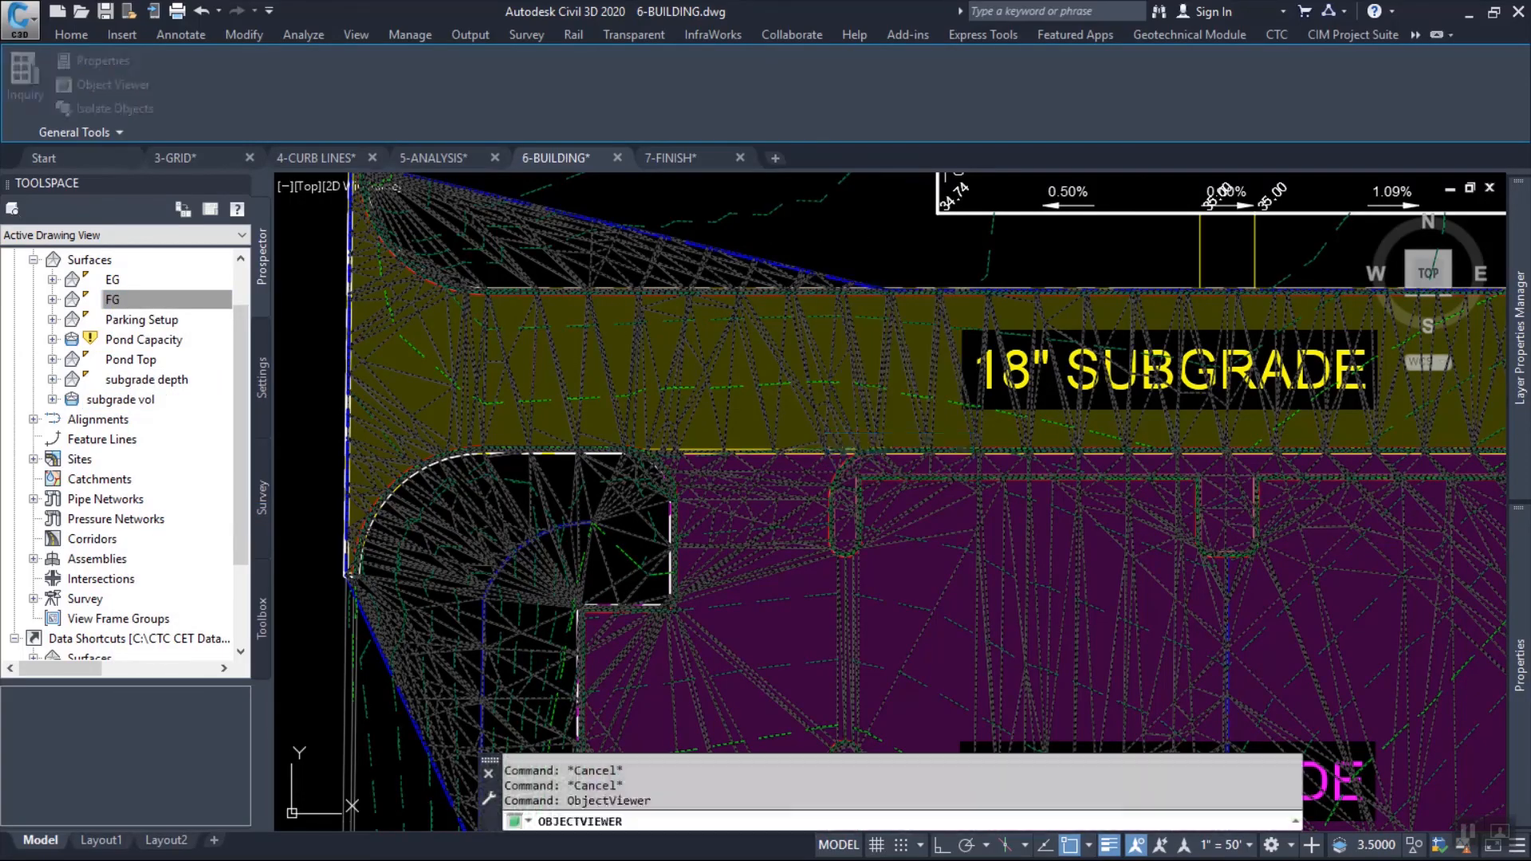
Examine the selected surfaces in 3D from several angles and close up along the curb edges, then close the viewer.
left_click_drag(826, 487, 893, 343)
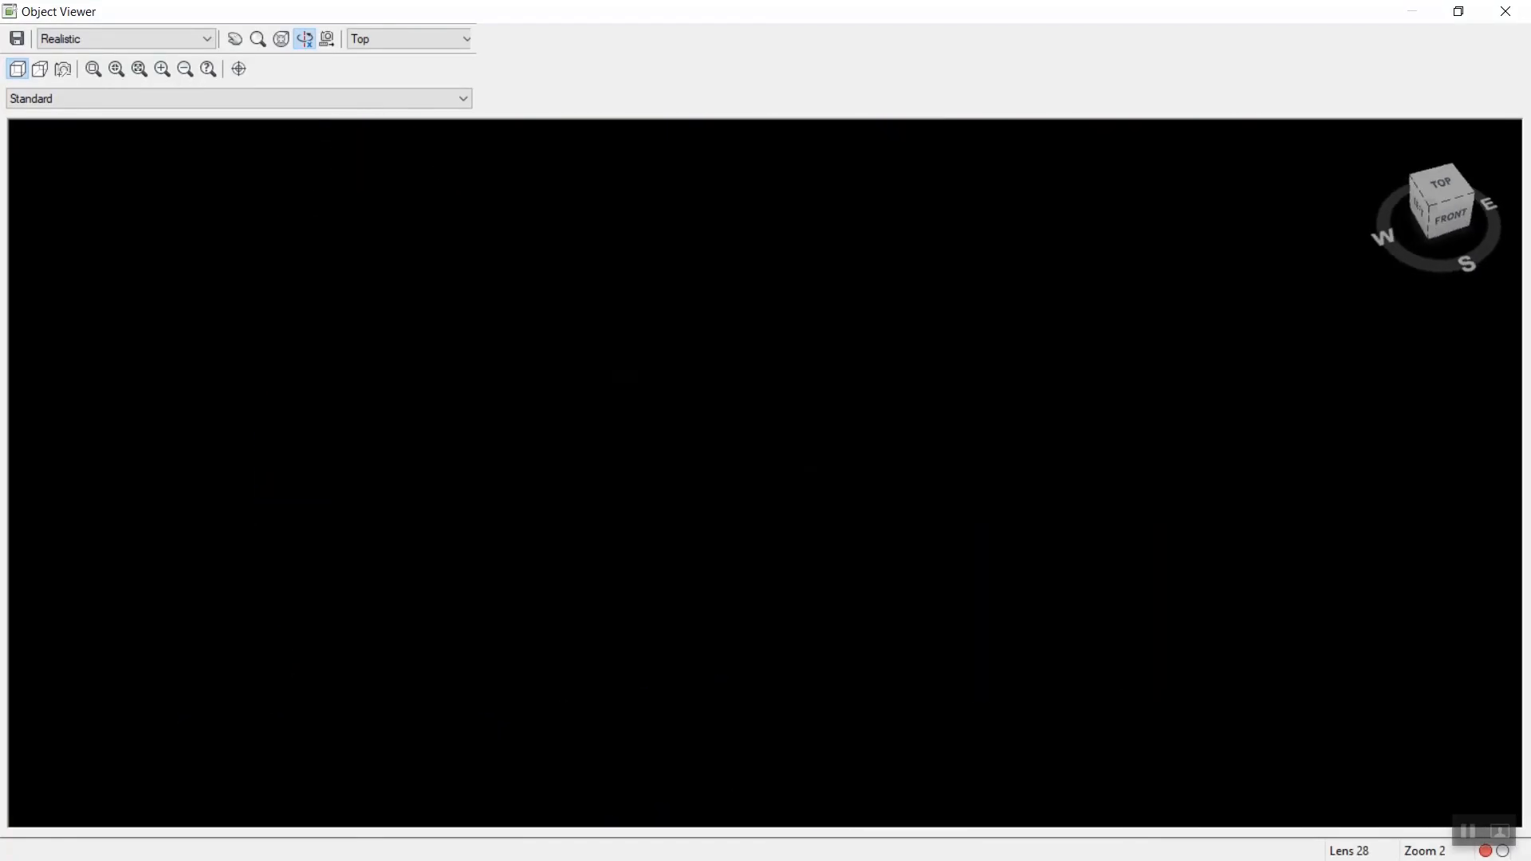
left_click(1433, 205)
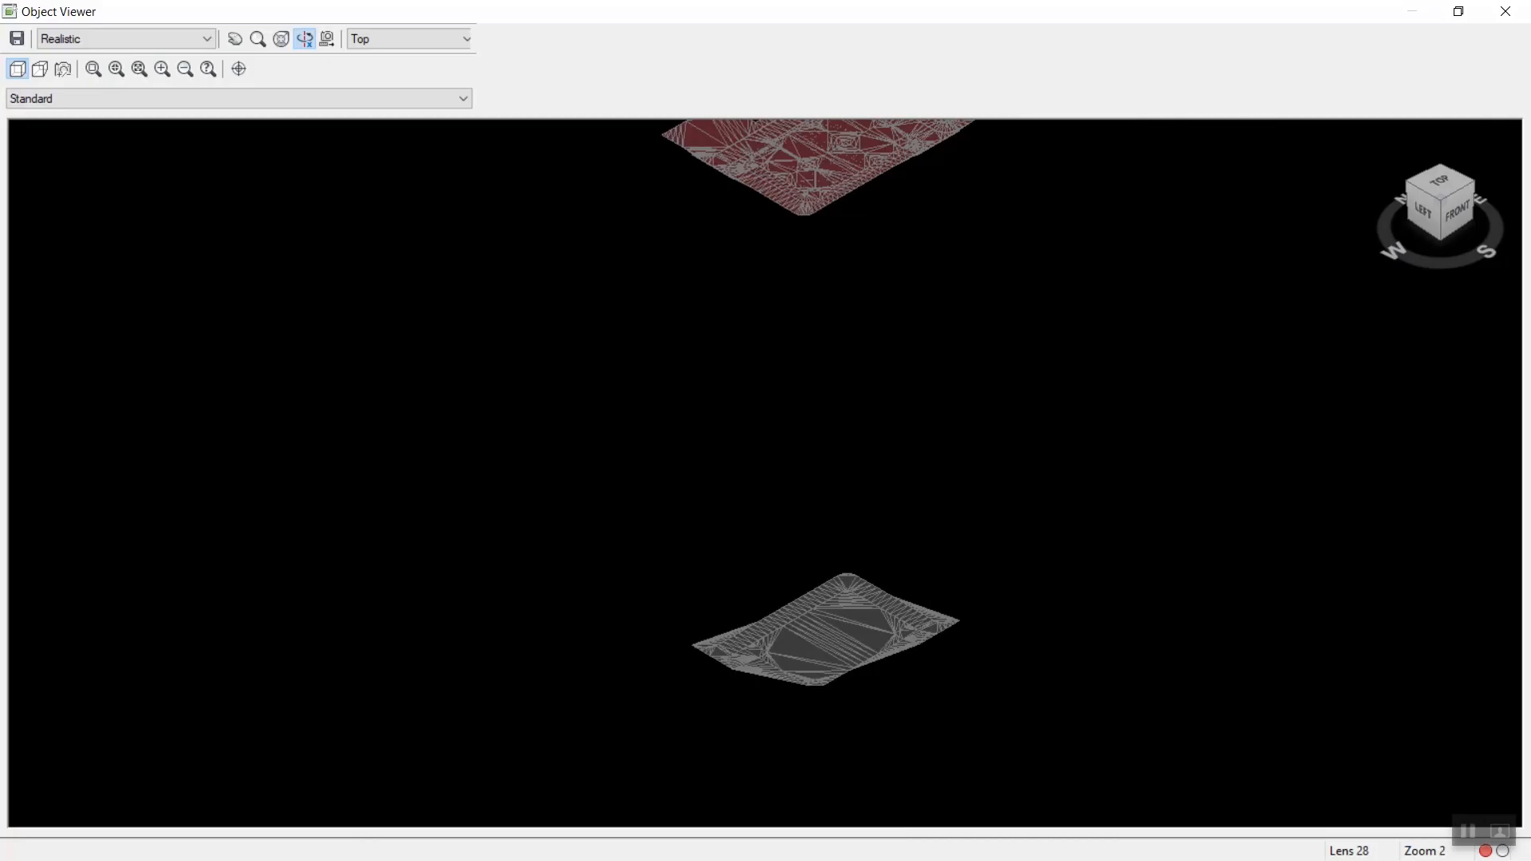
middle_click_drag(798, 255, 826, 466)
scroll(826, 466, "up", 5)
middle_click_drag(989, 247, 832, 640)
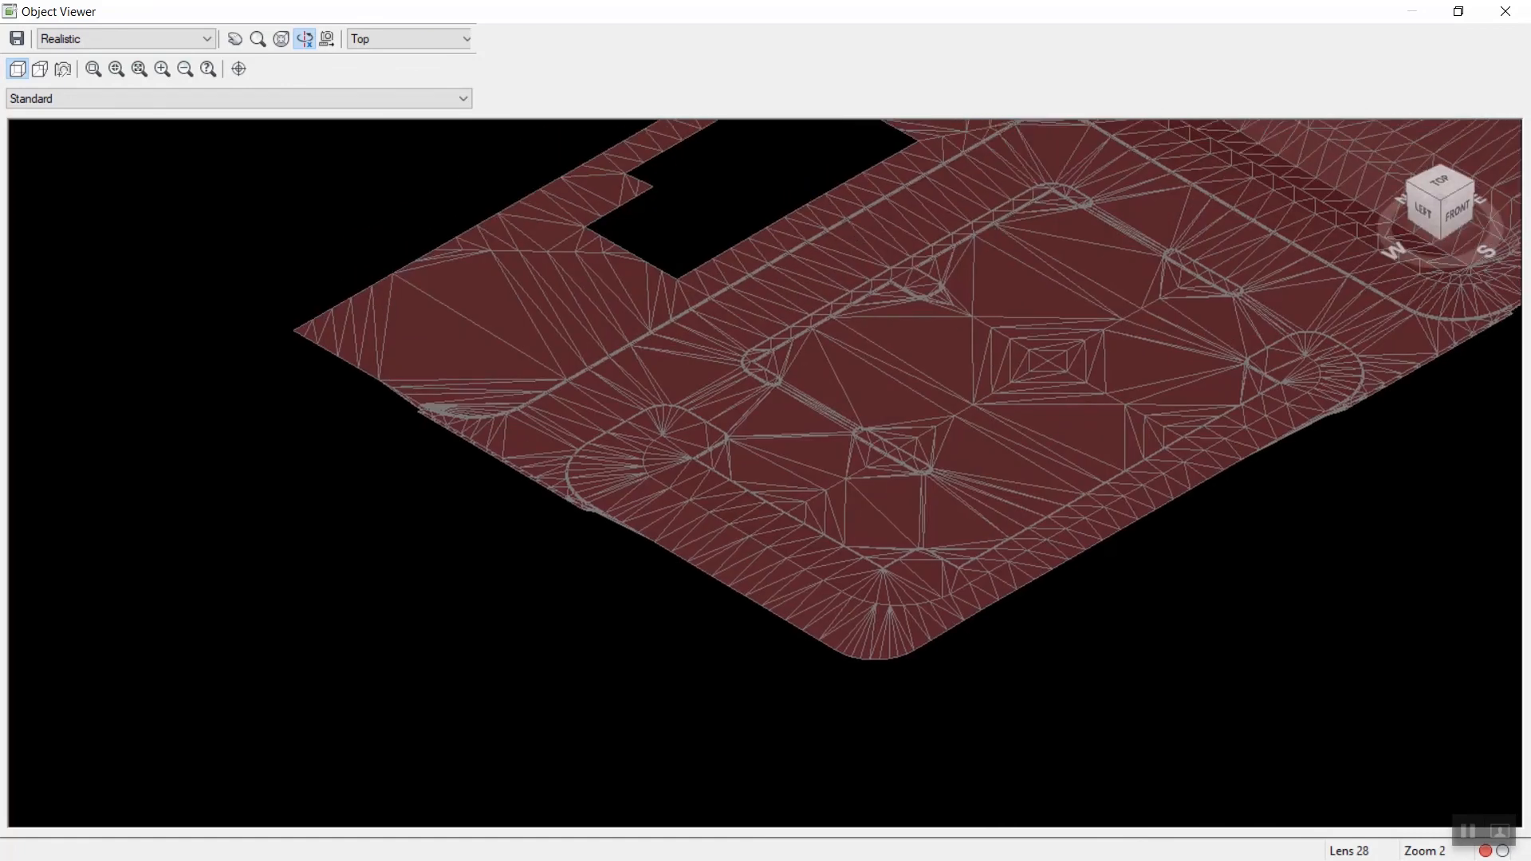
scroll(832, 640, "down", 6)
left_click_drag(857, 535, 902, 387)
scroll(869, 431, "up", 5)
middle_click_drag(885, 171, 830, 488)
scroll(830, 485, "down", 3)
left_click_drag(838, 470, 760, 518)
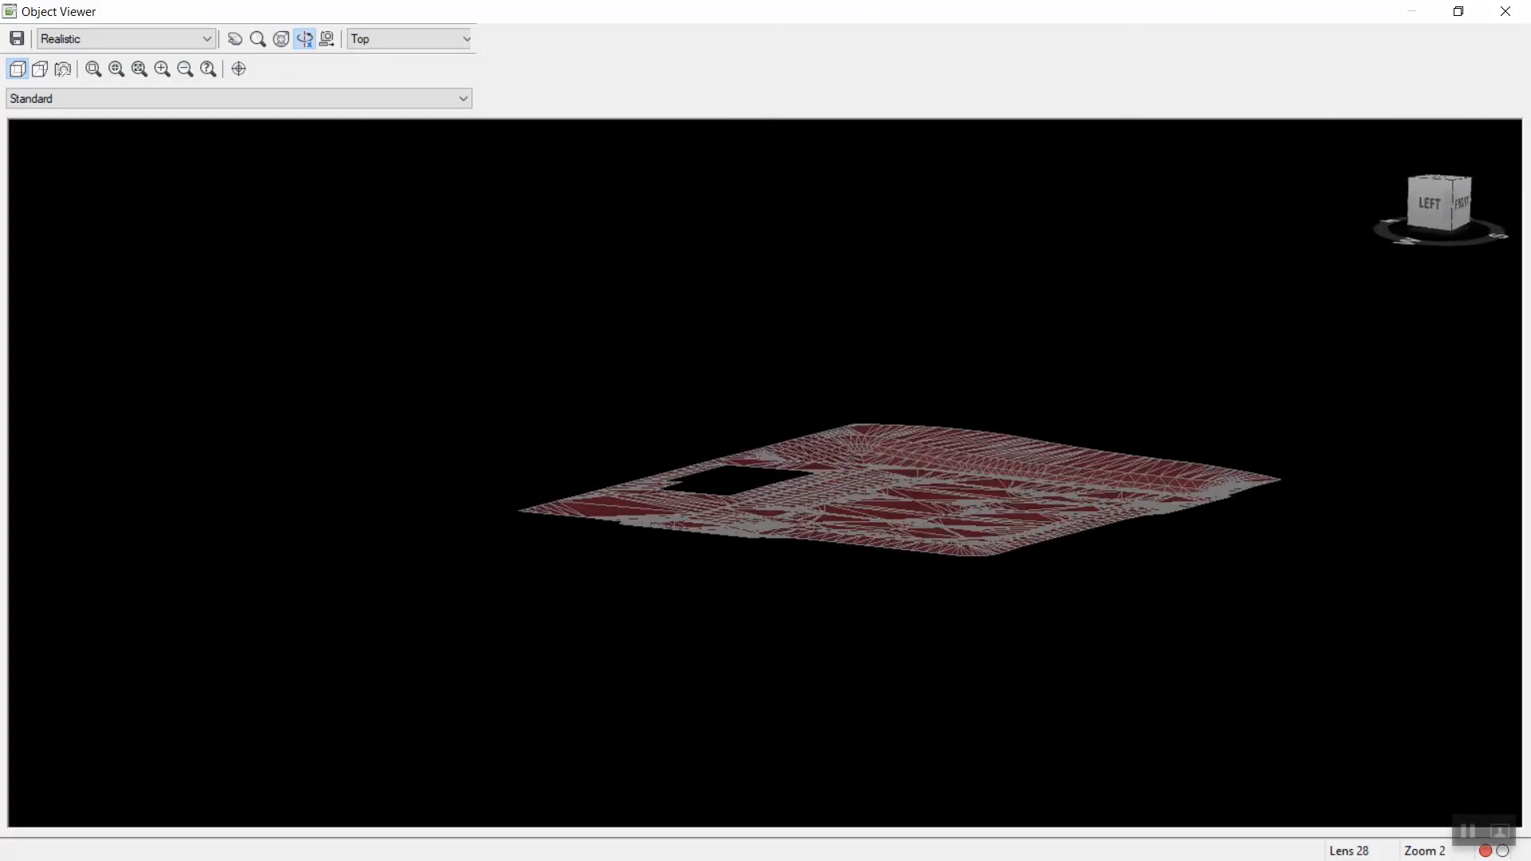
middle_click_drag(760, 518, 787, 470)
scroll(787, 470, "up", 6)
scroll(766, 474, "up", 8)
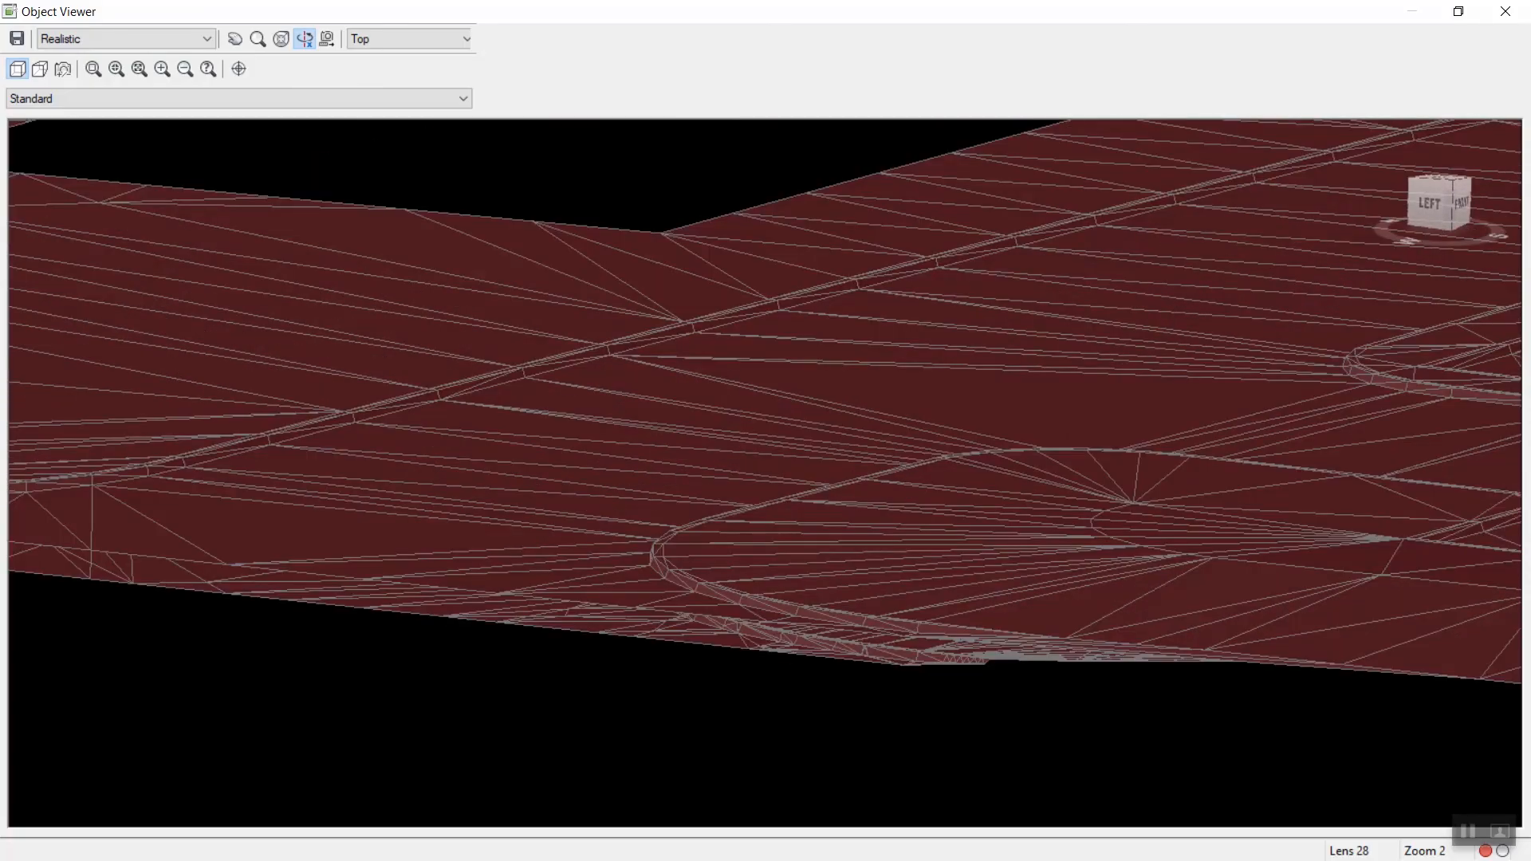
middle_click_drag(766, 475, 1089, 502)
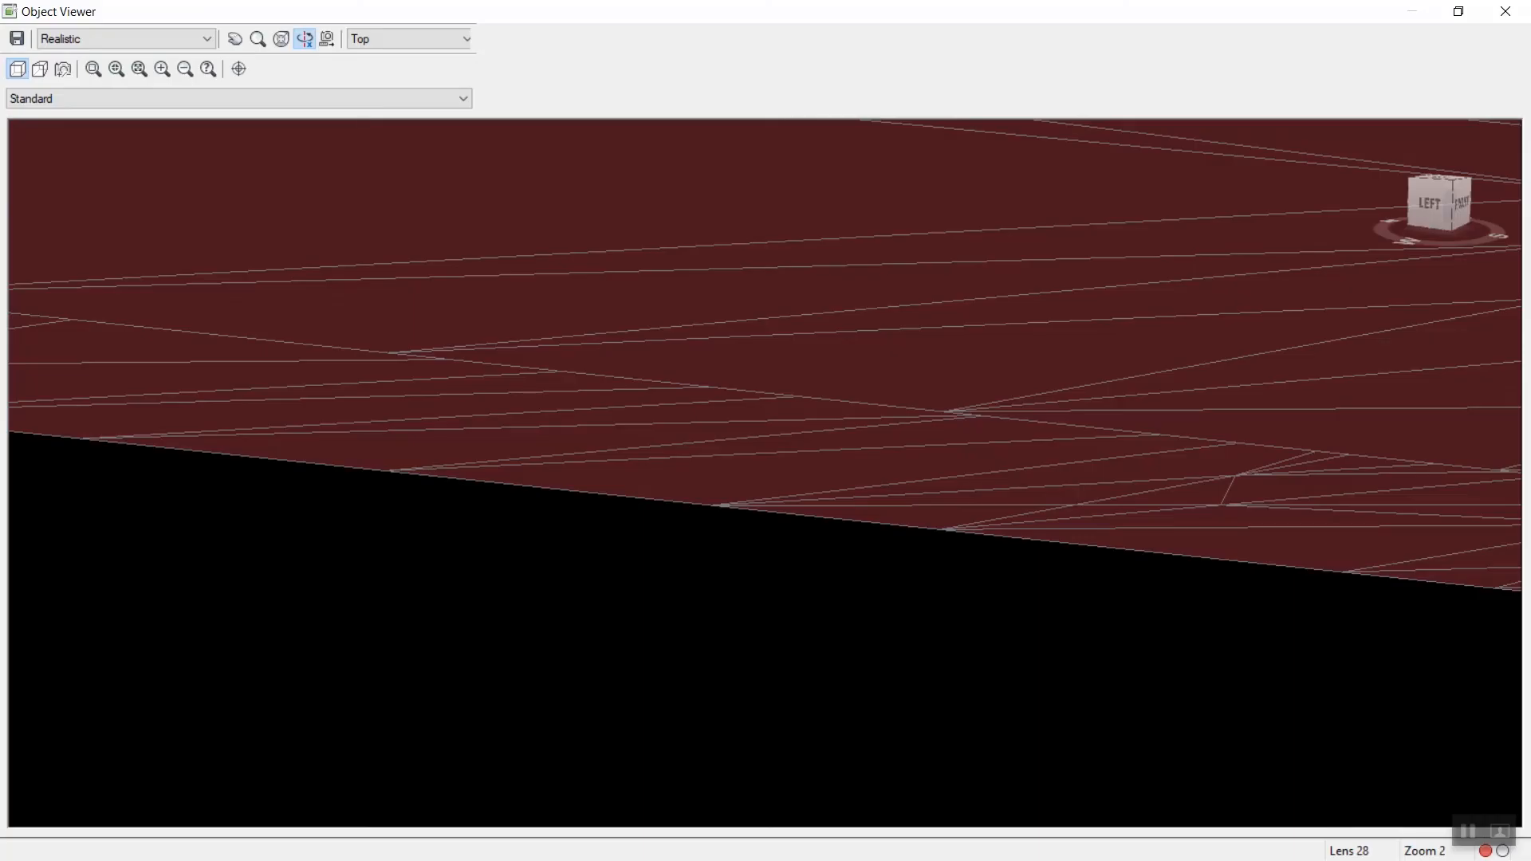
key("Escape")
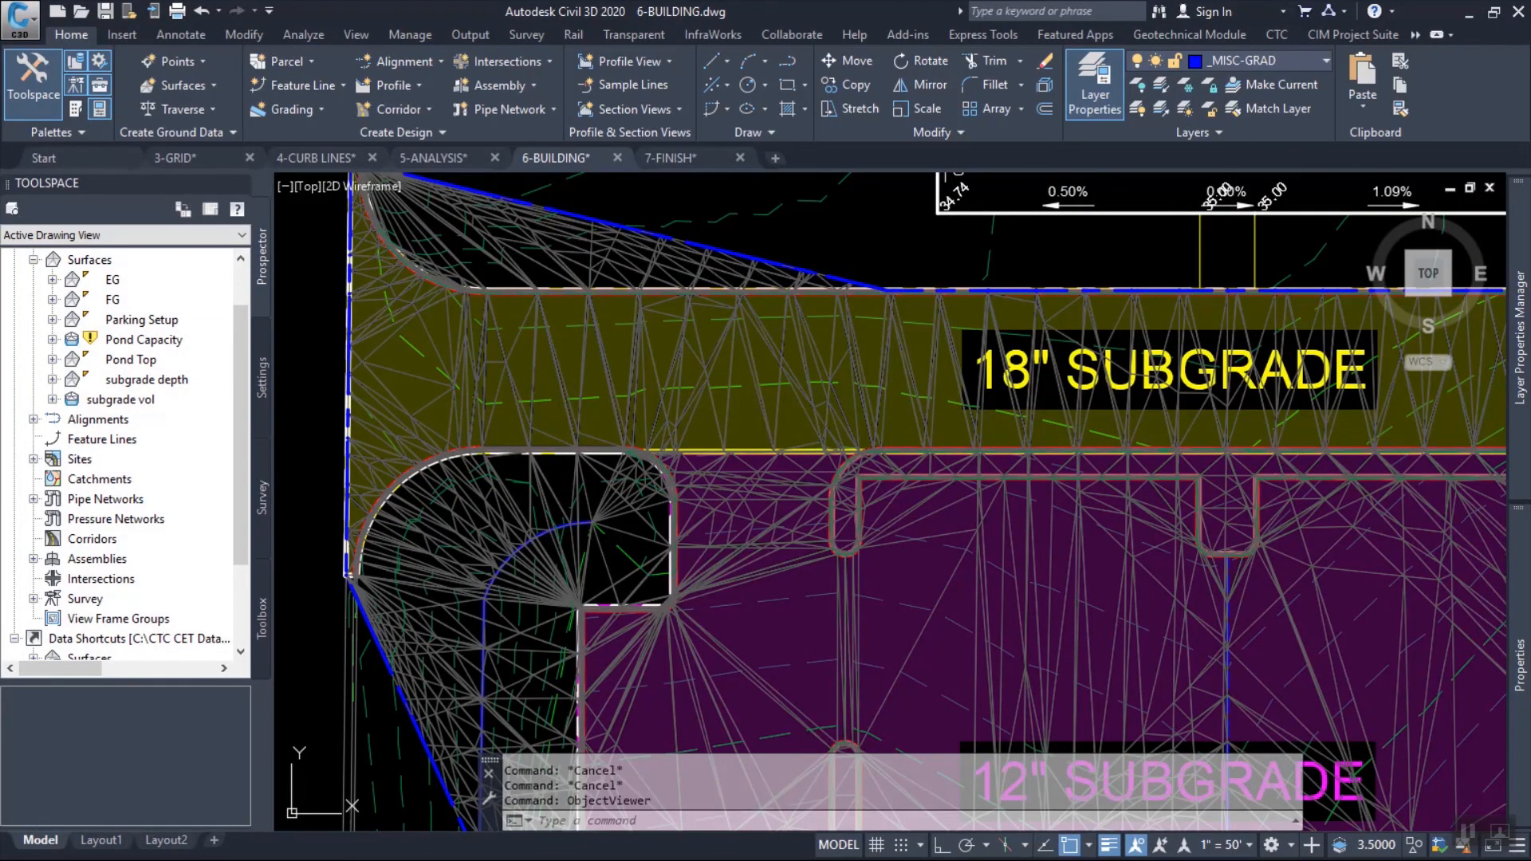
Create a TIN surface named subgrade on layer C-TOPO.
right_click(140, 399)
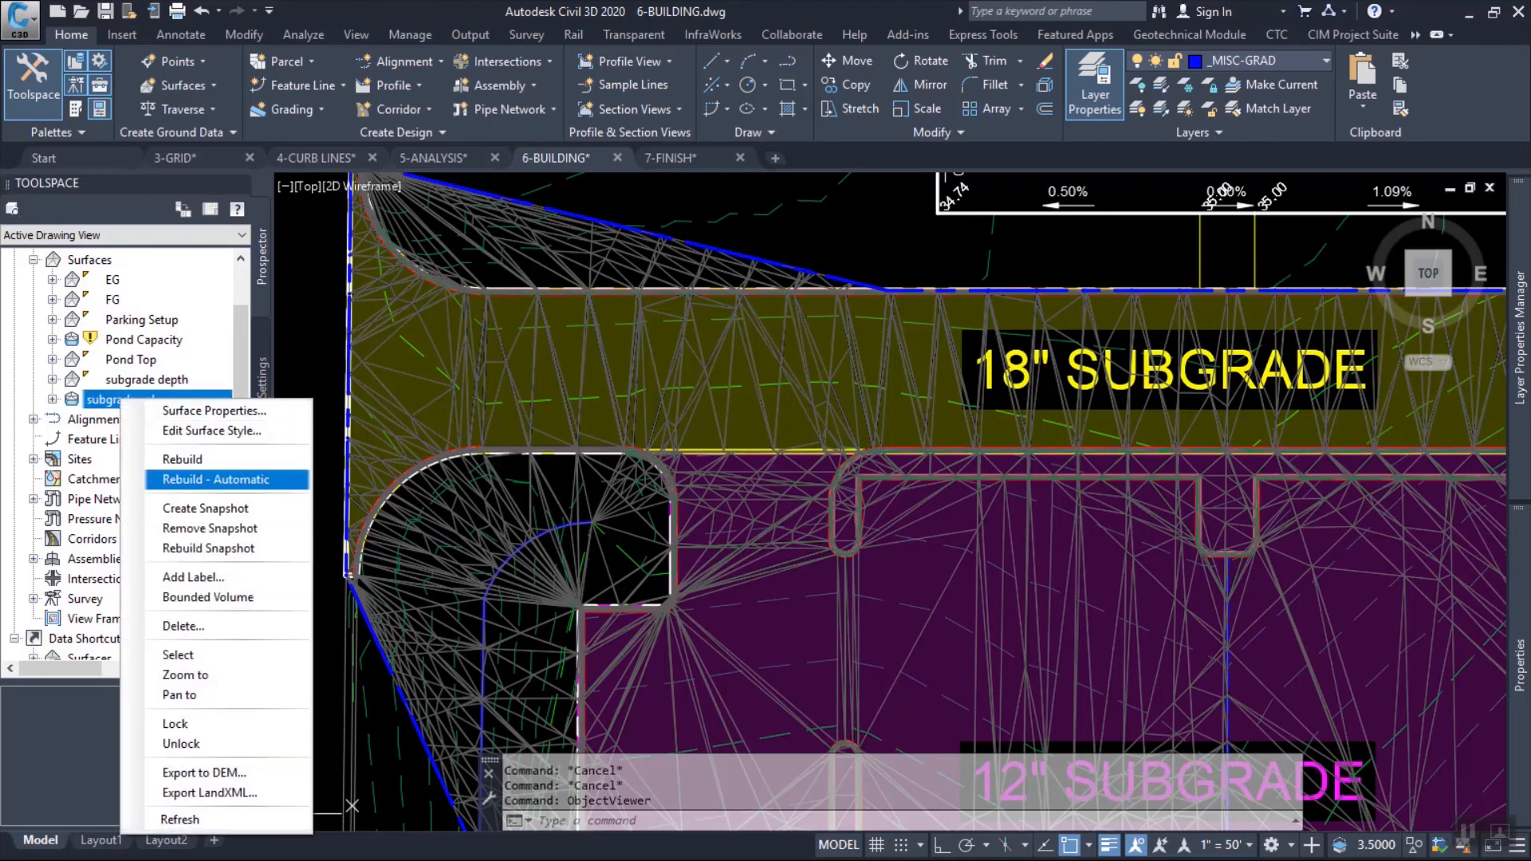
left_click(80, 259)
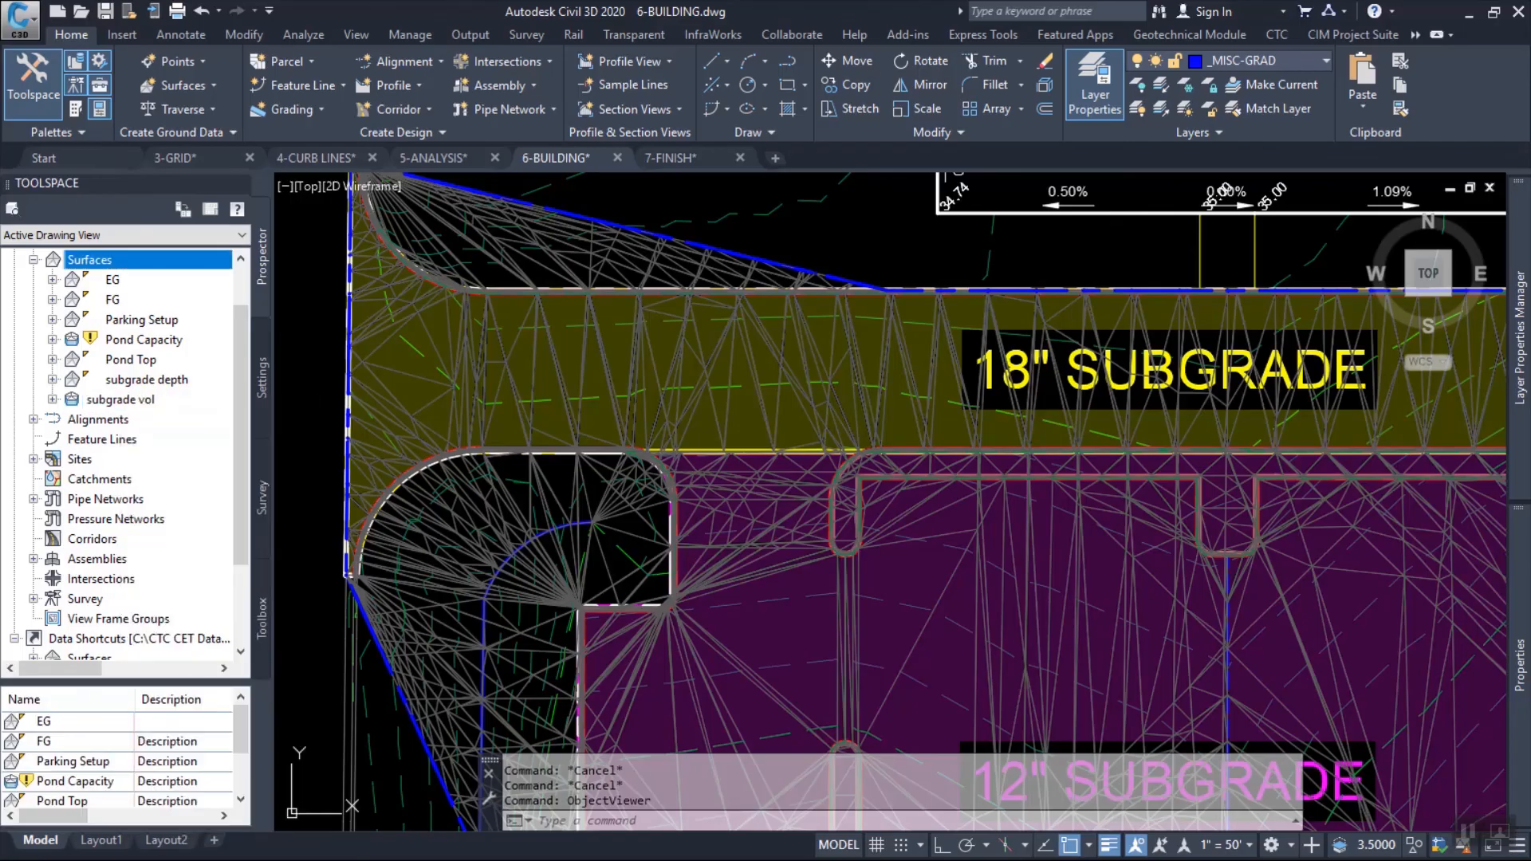
right_click(84, 260)
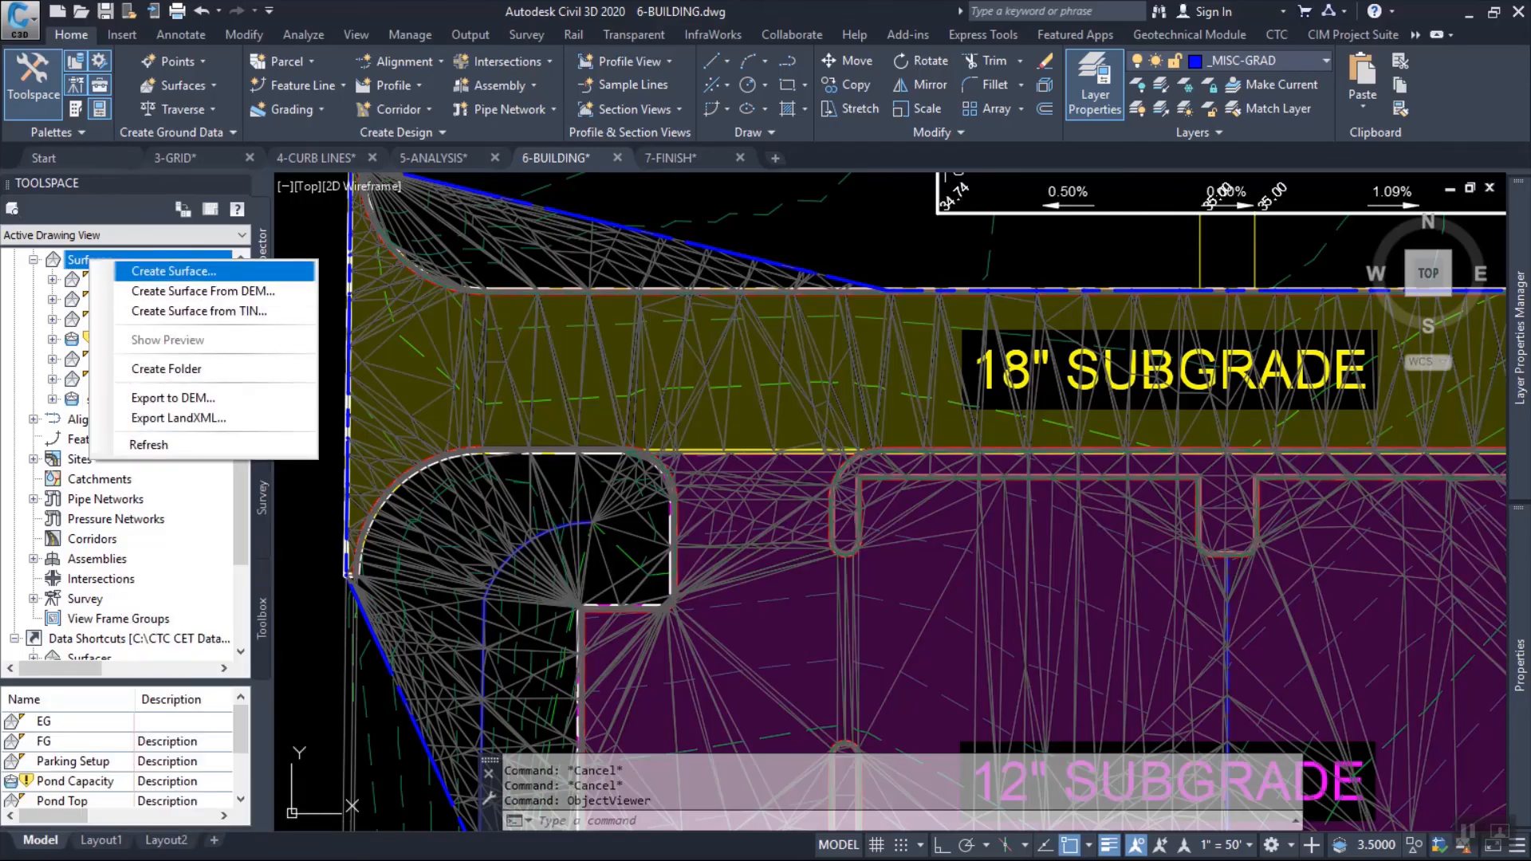
left_click(173, 271)
left_click(414, 164)
left_click(431, 145)
left_click(430, 145)
type("su")
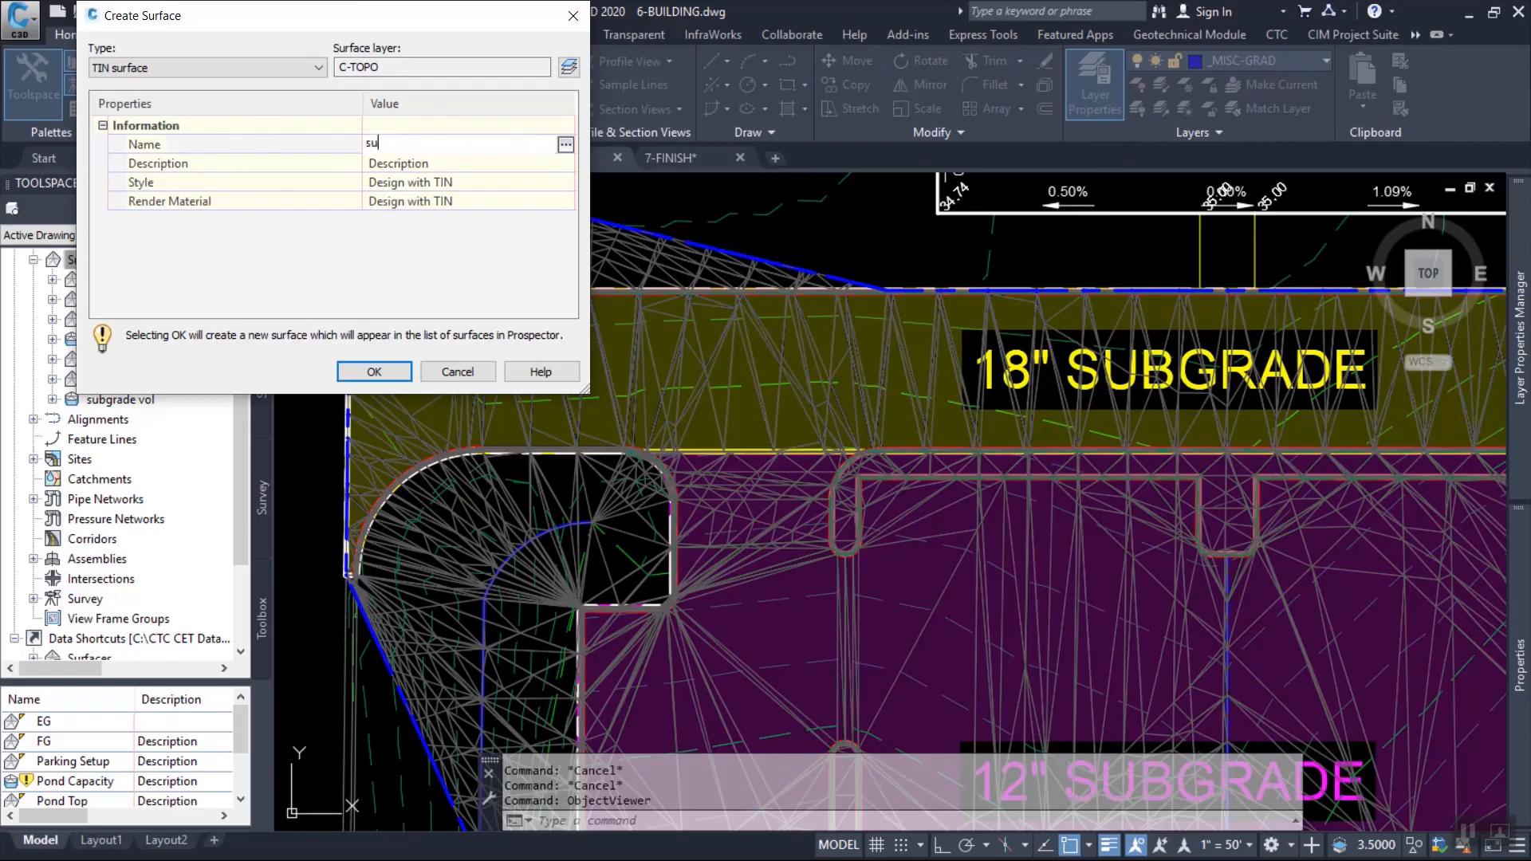
type("bgrade")
left_click(375, 372)
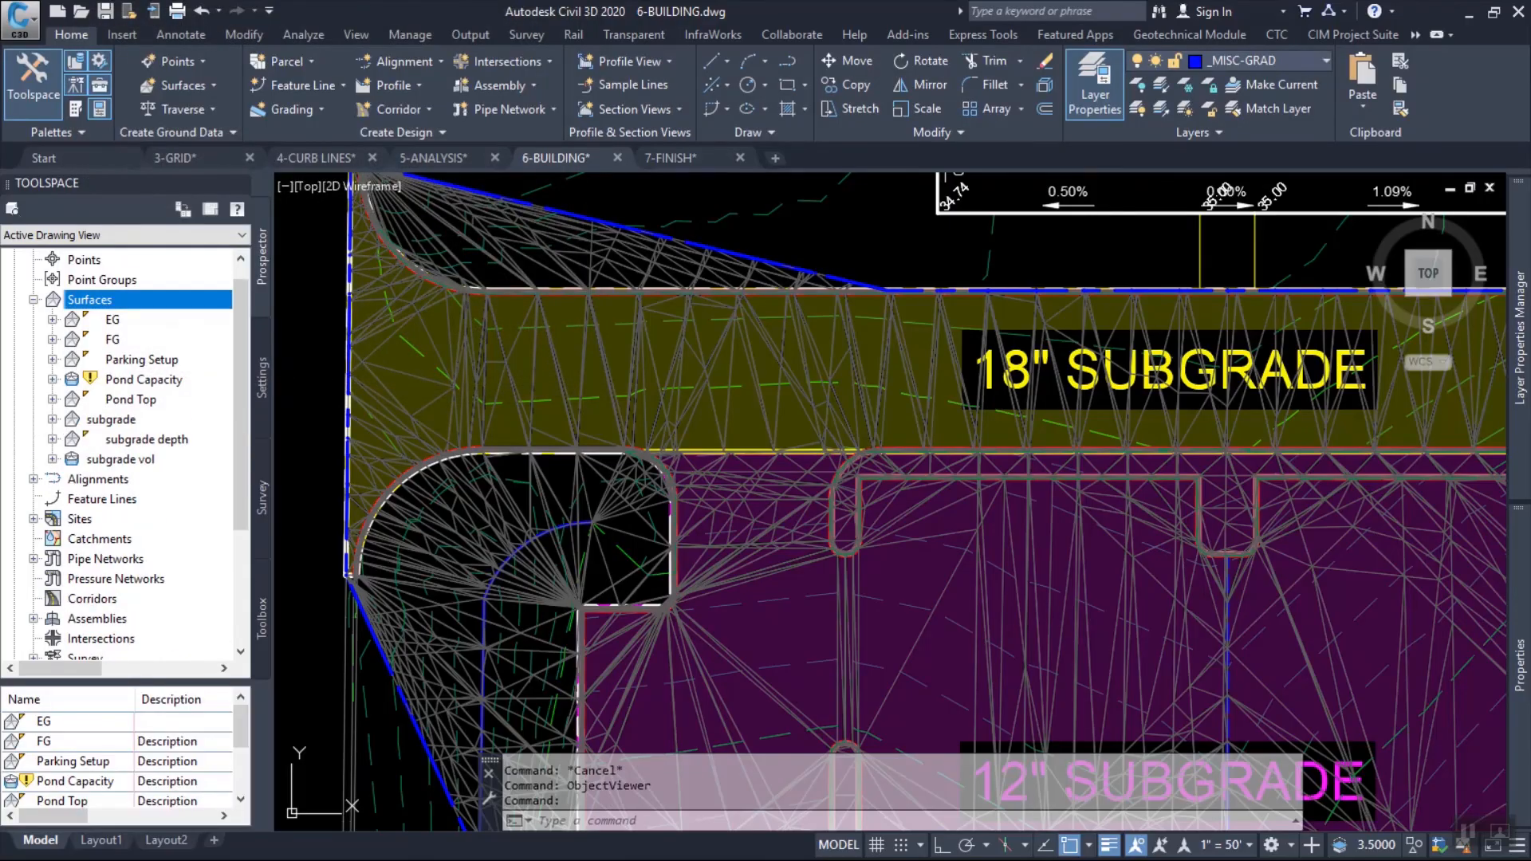
Paste the subgrade vol surface into the subgrade surface as a surface edit.
double_click(111, 420)
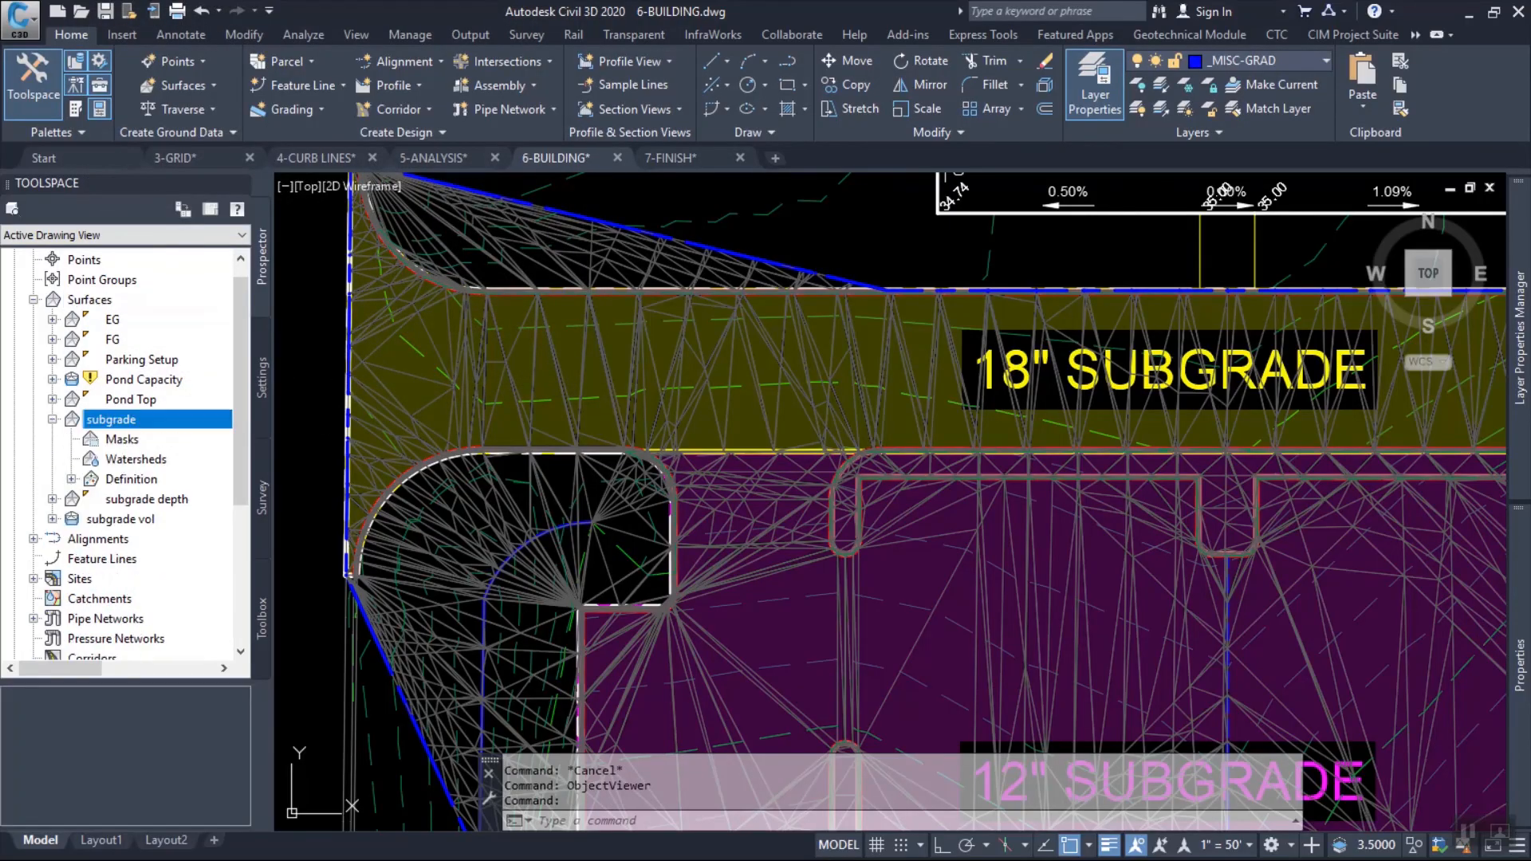
left_click(71, 480)
right_click(137, 558)
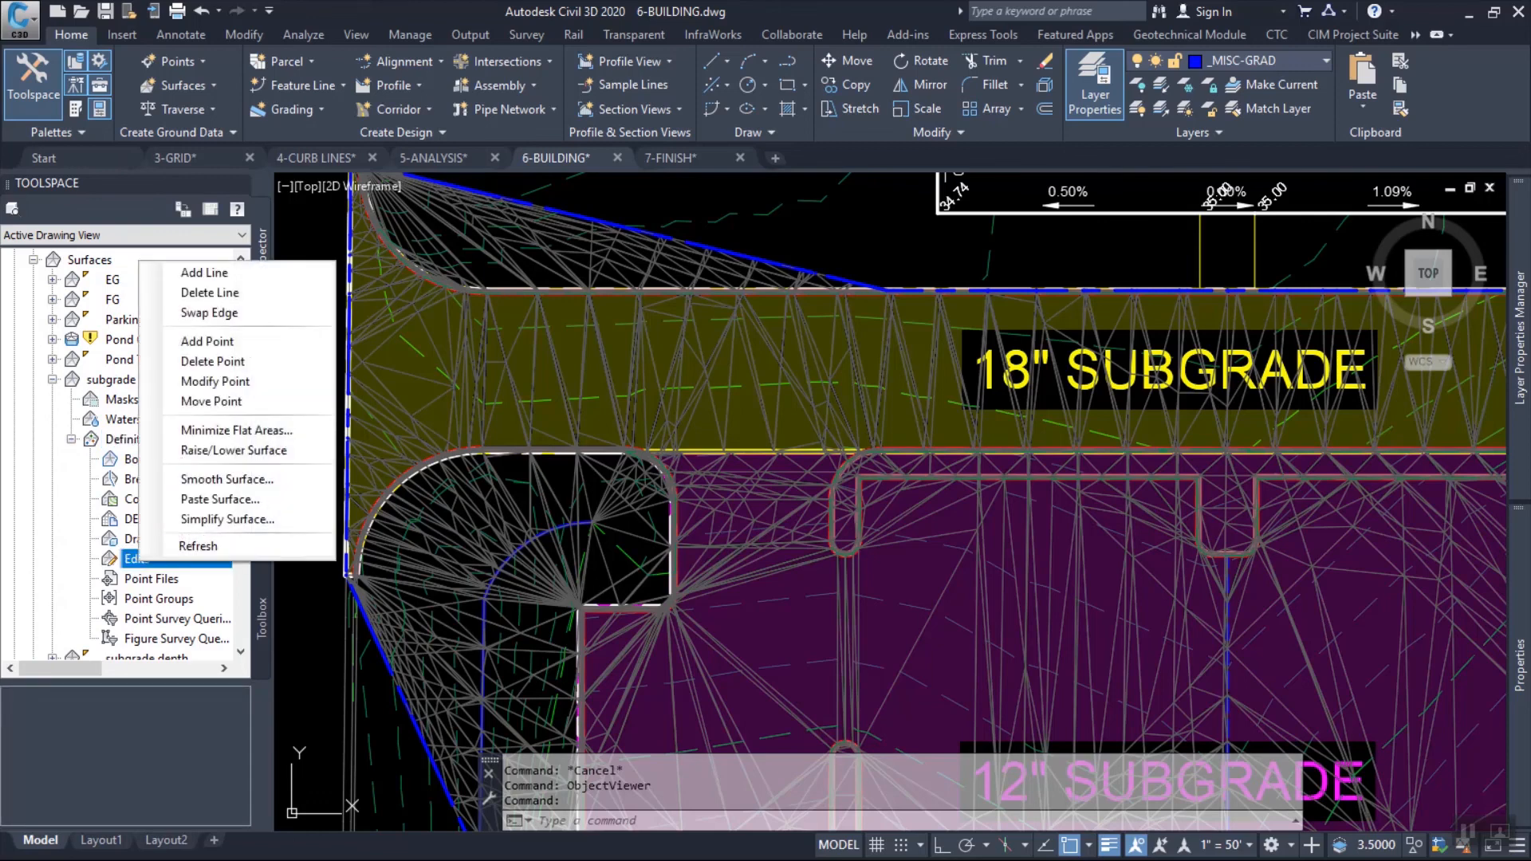
left_click(203, 499)
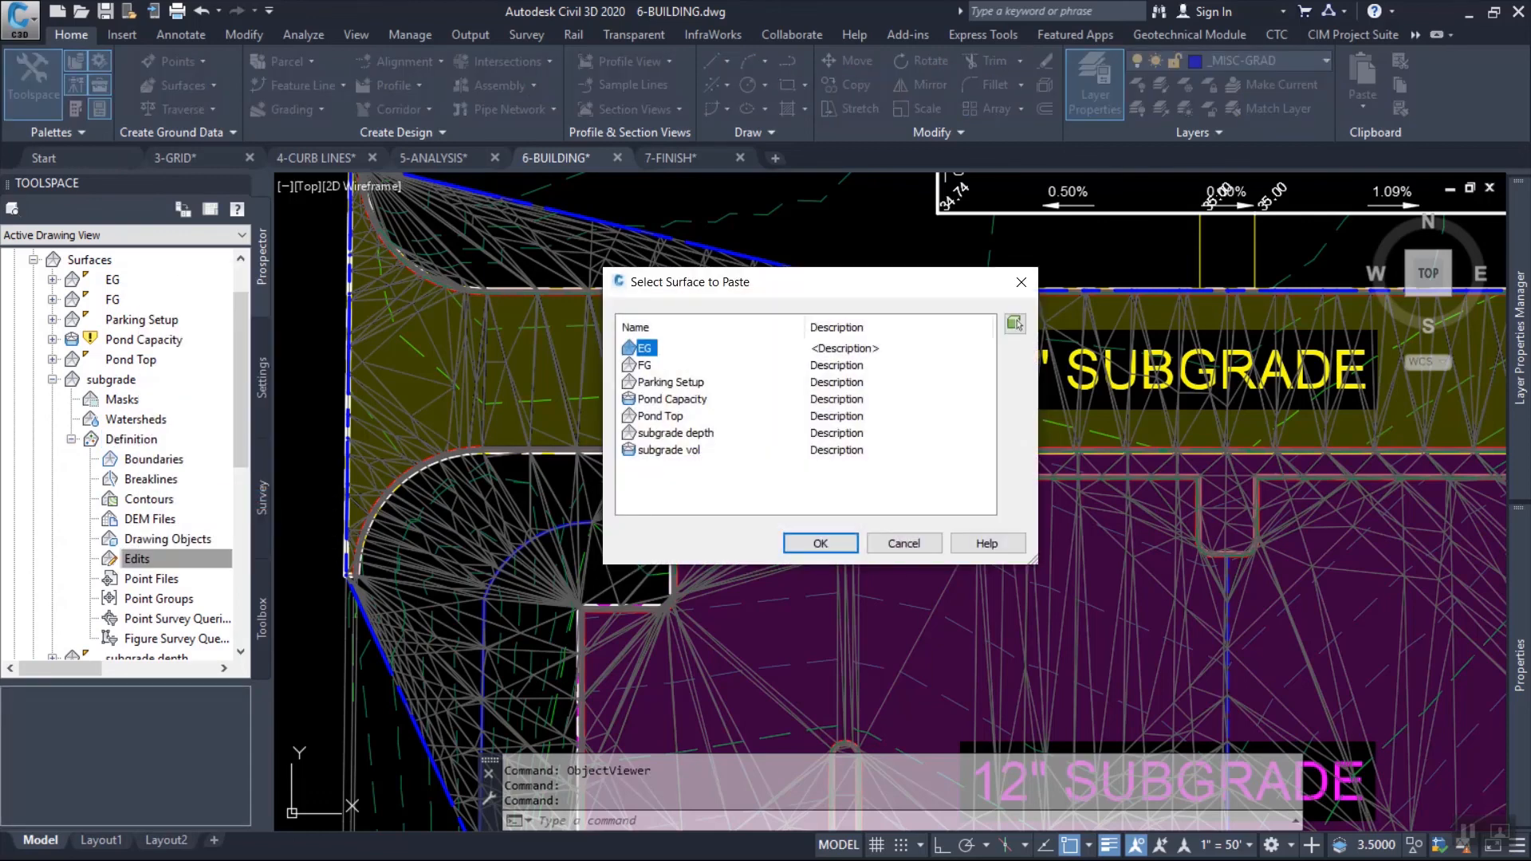
left_click(668, 450)
left_click(821, 543)
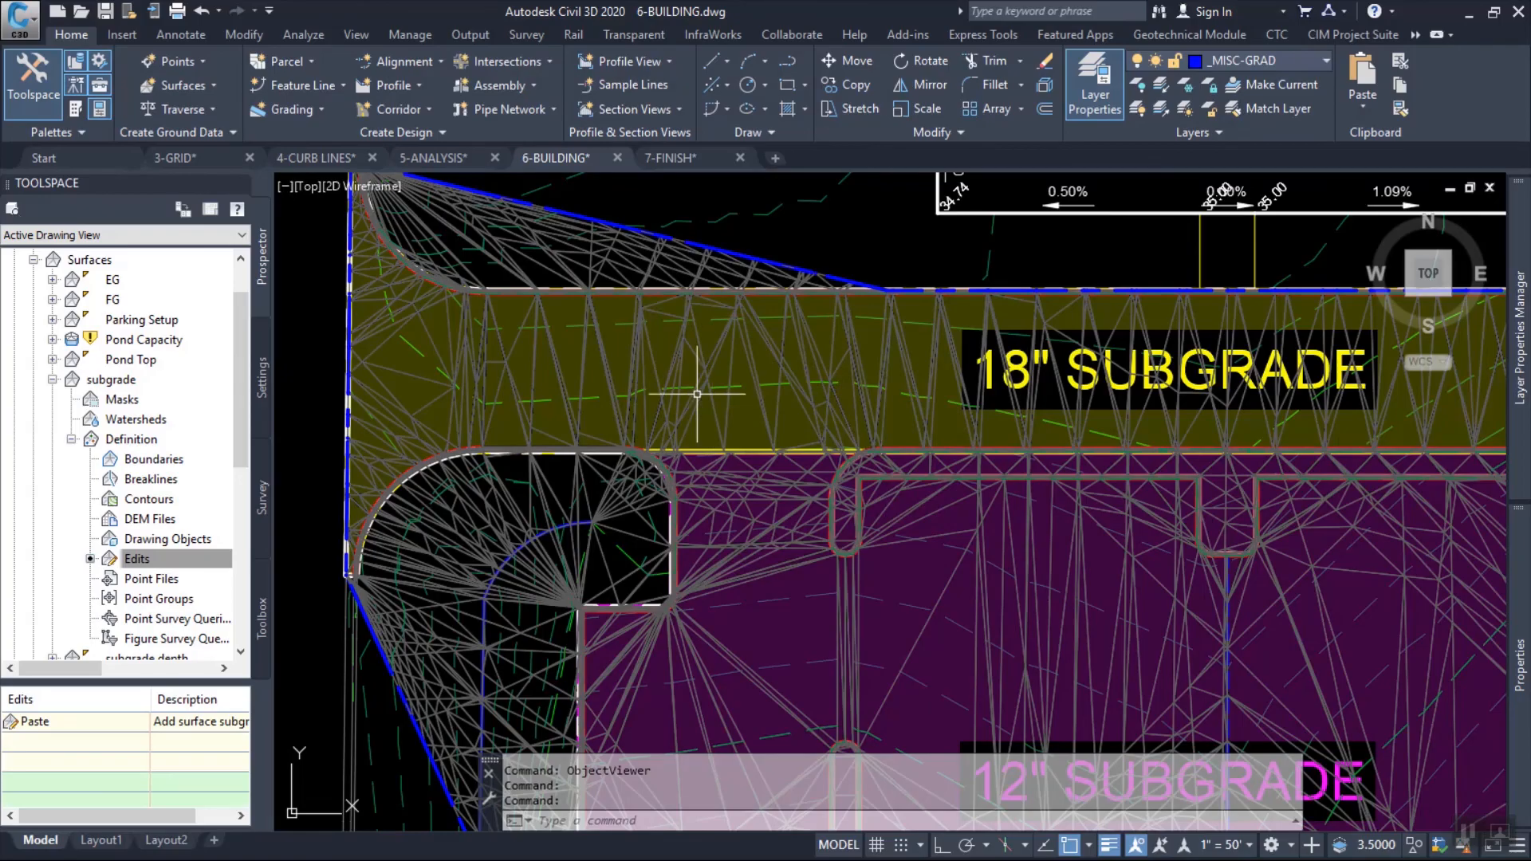
middle_click_drag(667, 327, 634, 383)
mouse_move(610, 393)
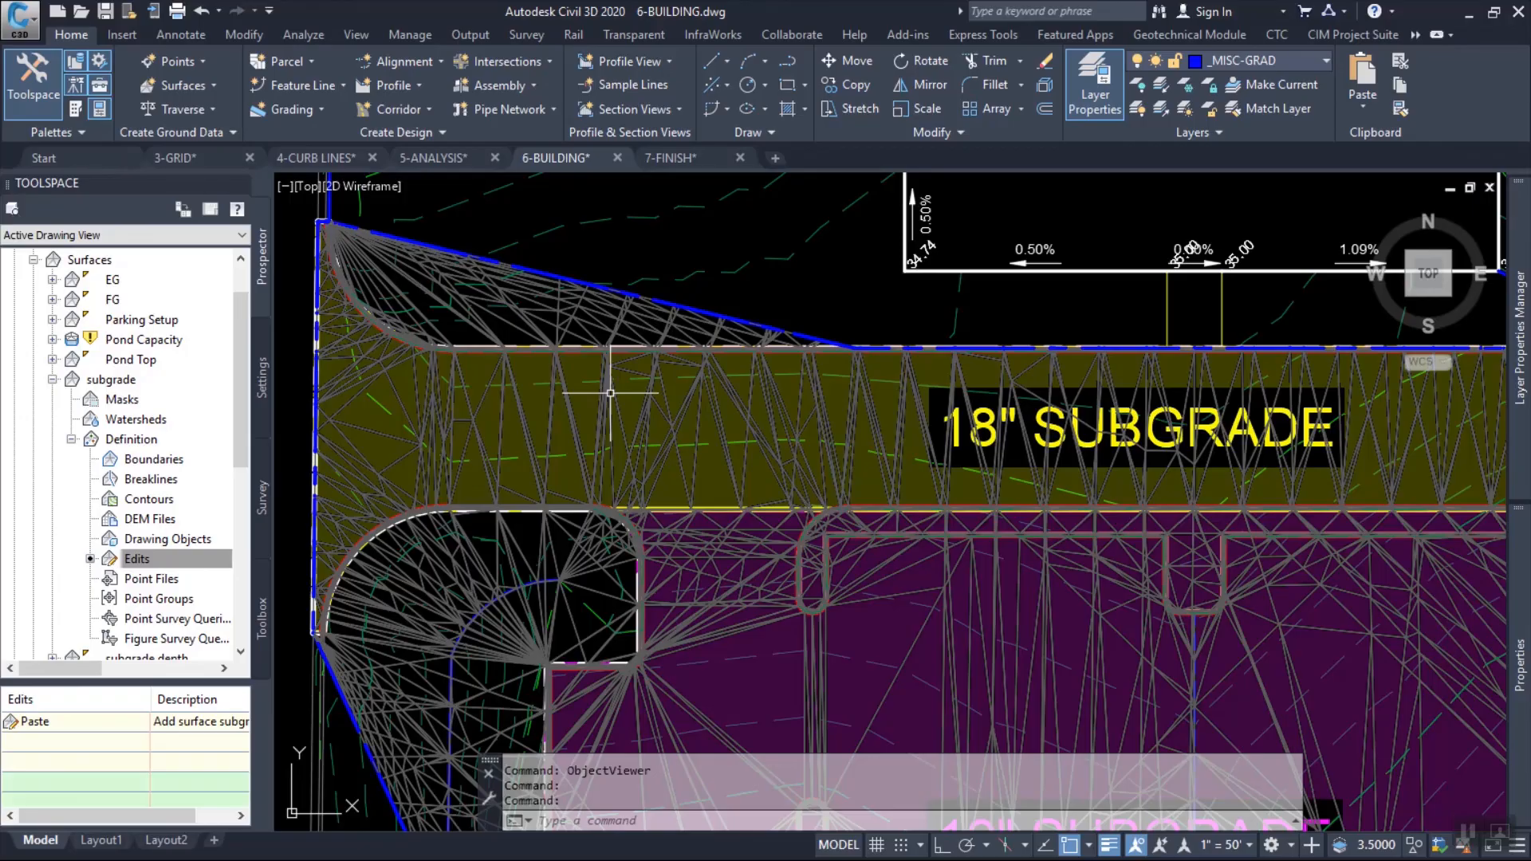
Switch to the PowerPoint slide show and advance to the first point on the Conclusions slide.
key("alt+Tab")
key("alt+Tab")
key("alt+Tab")
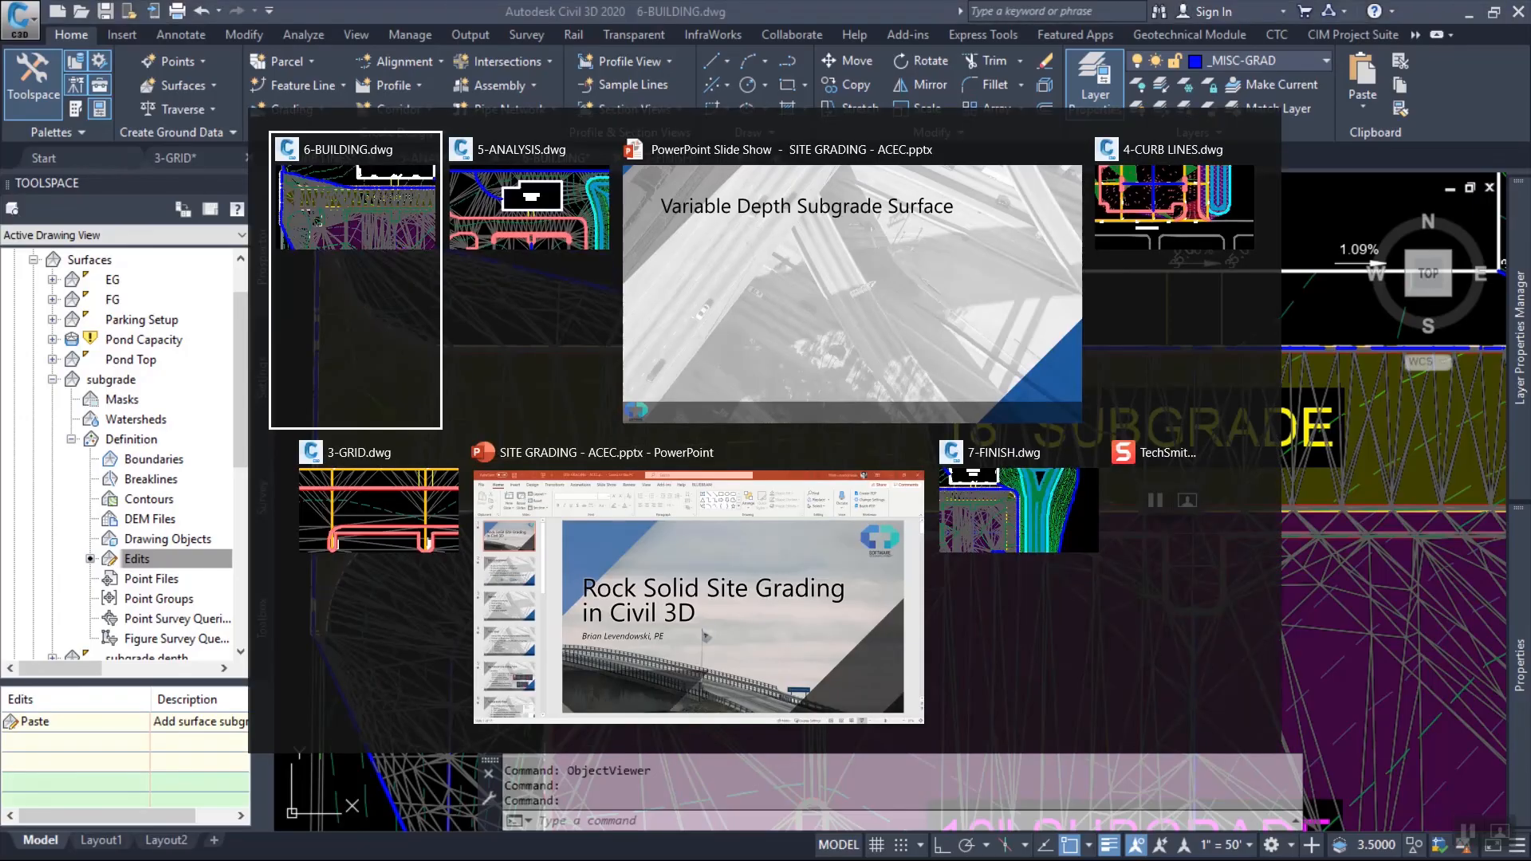
key("Right")
key("Right")
key("Right")
key("Right")
key("Right")
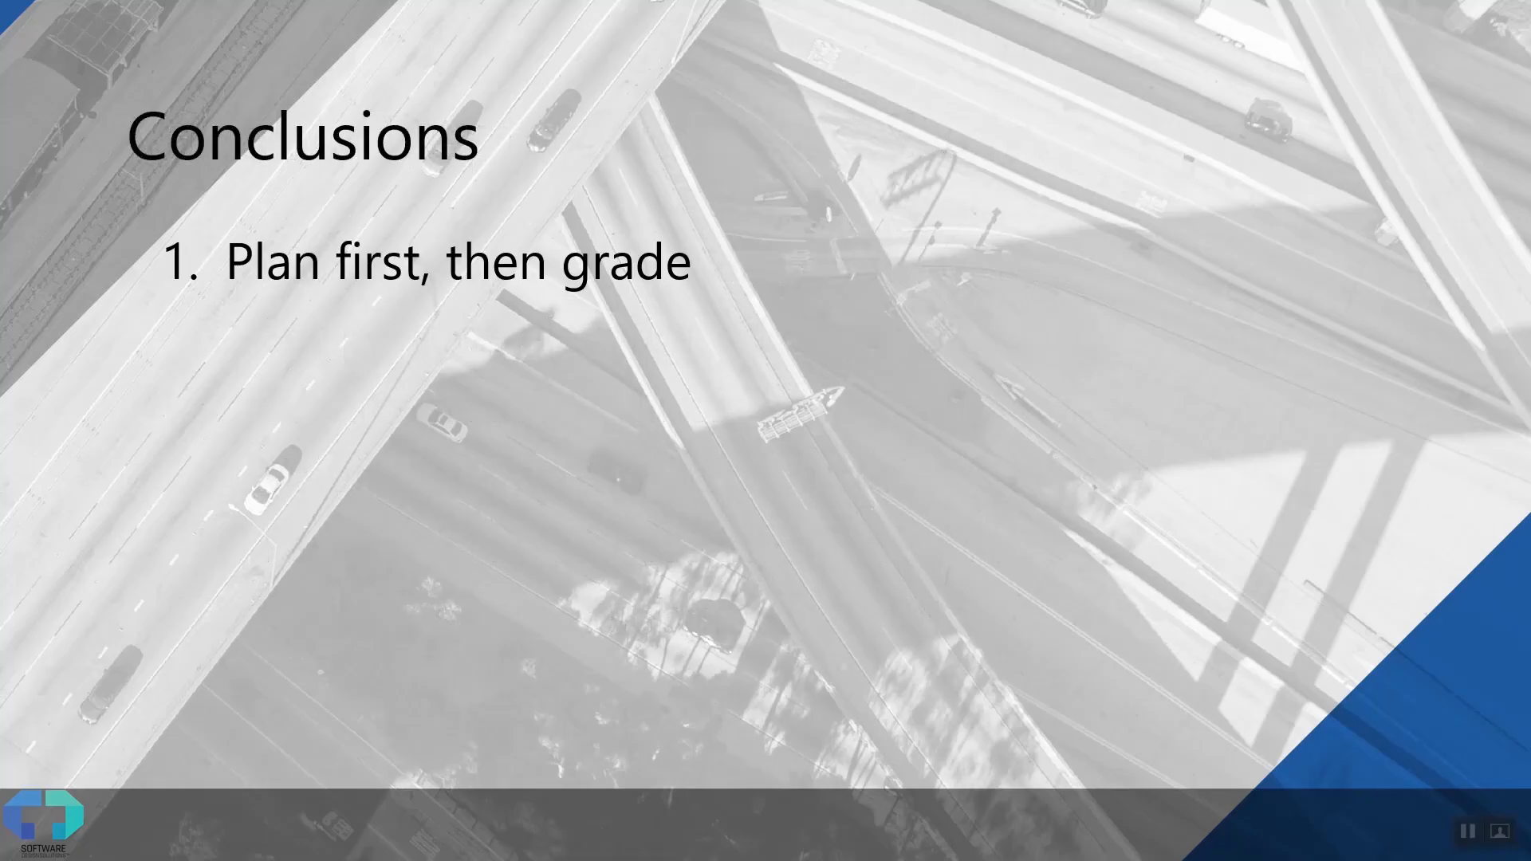